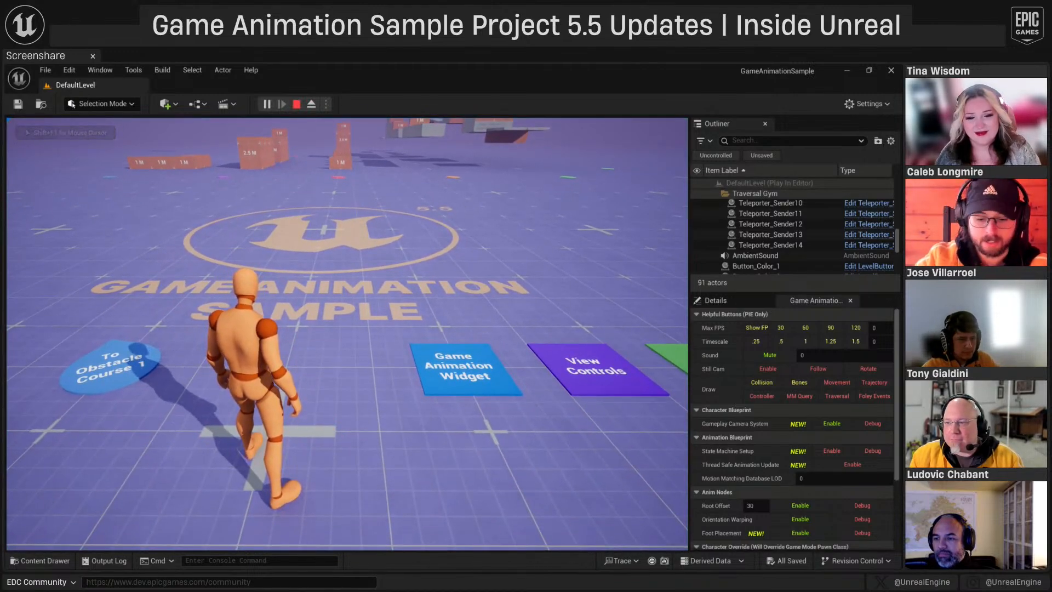
- Move the mannequin forward, backward and sideways in the running level, including crouched, to examine its locomotion animations
key(w)
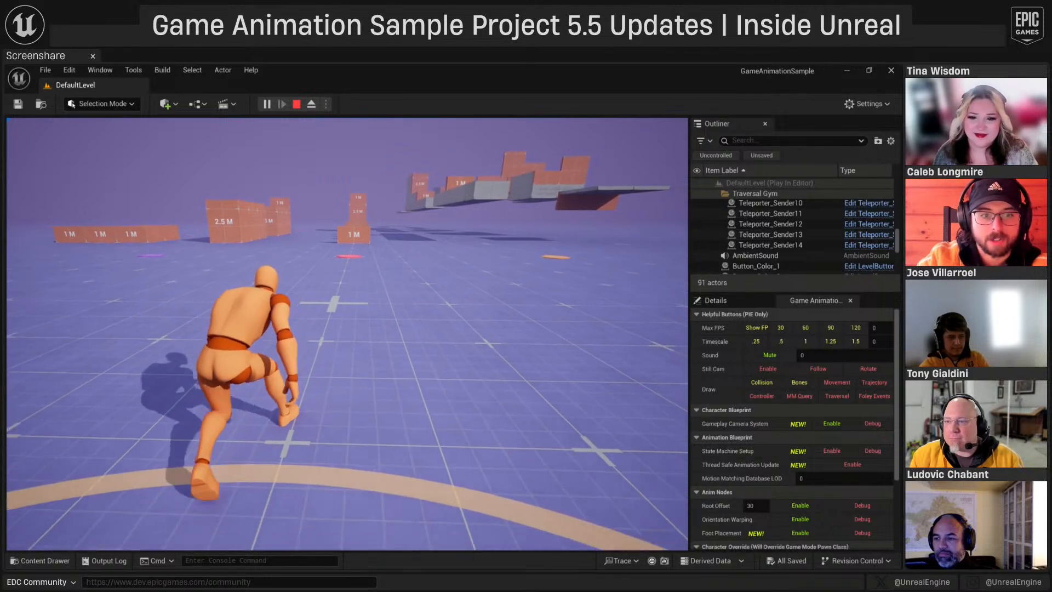
key(s)
key(a)
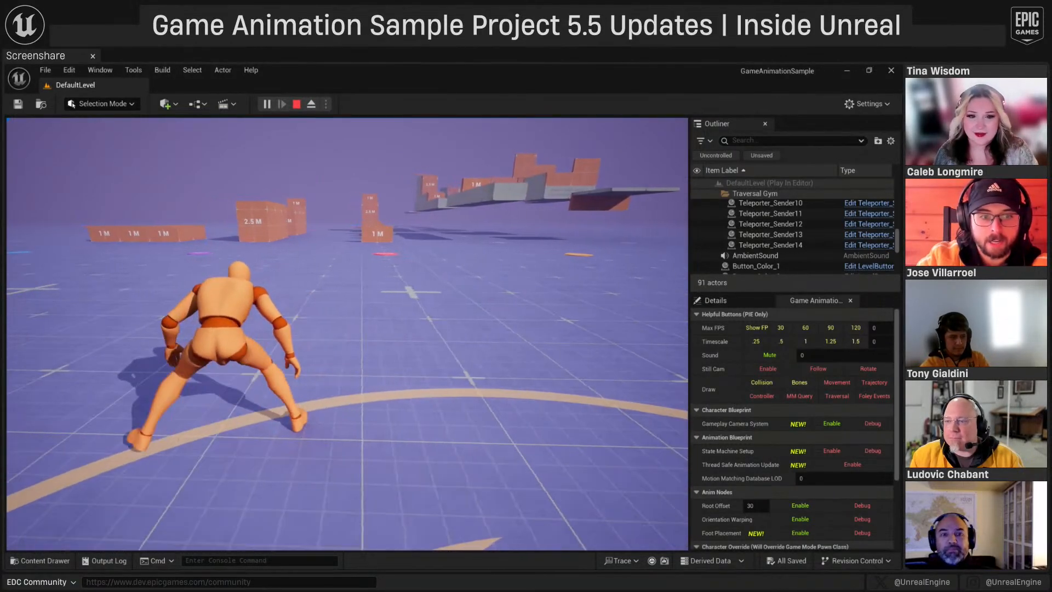
key(d)
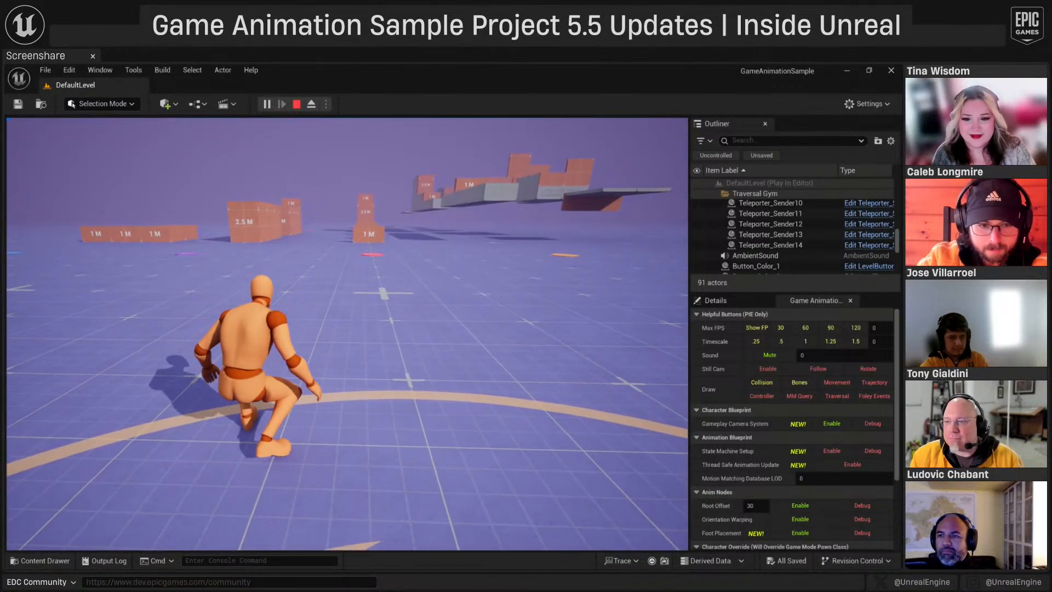
key(c)
- Run the mannequin past the 1 M and 2.5 M blocks with sharp direction changes to examine its starts, turns and stops
key(w)
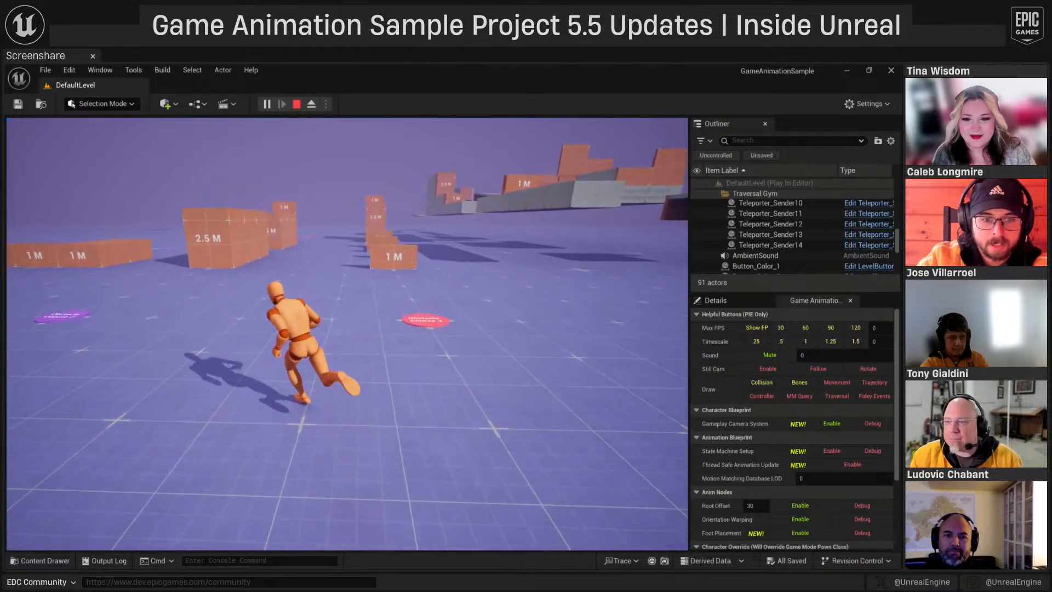
key(a)
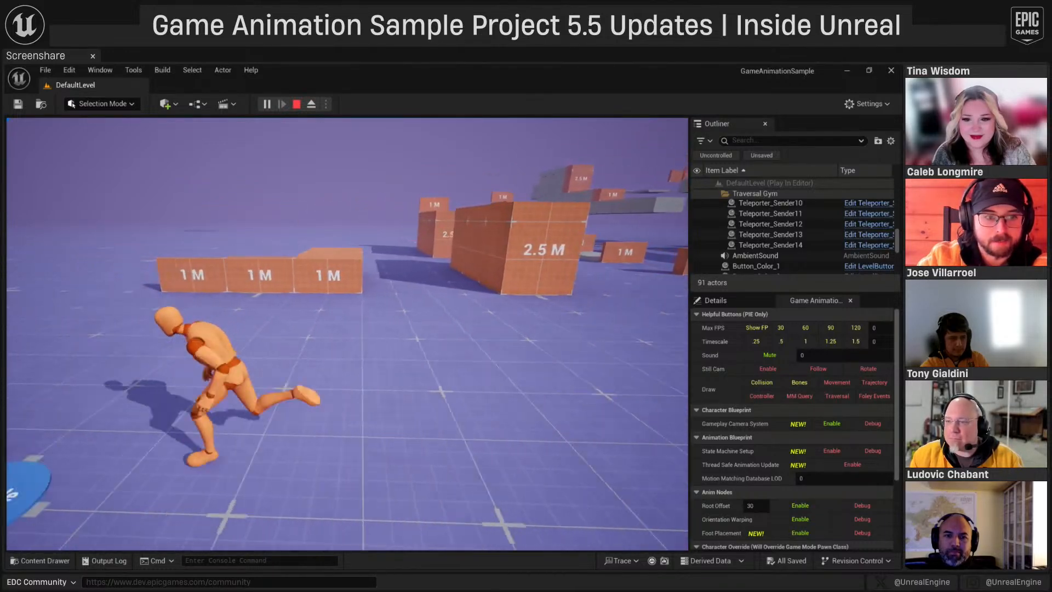
key(w)
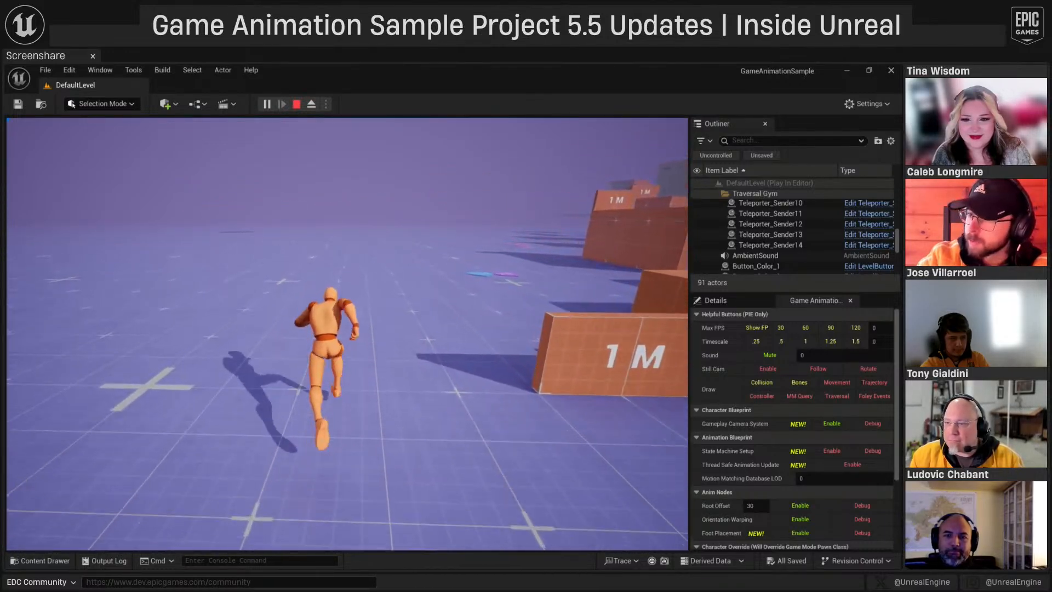
key(d)
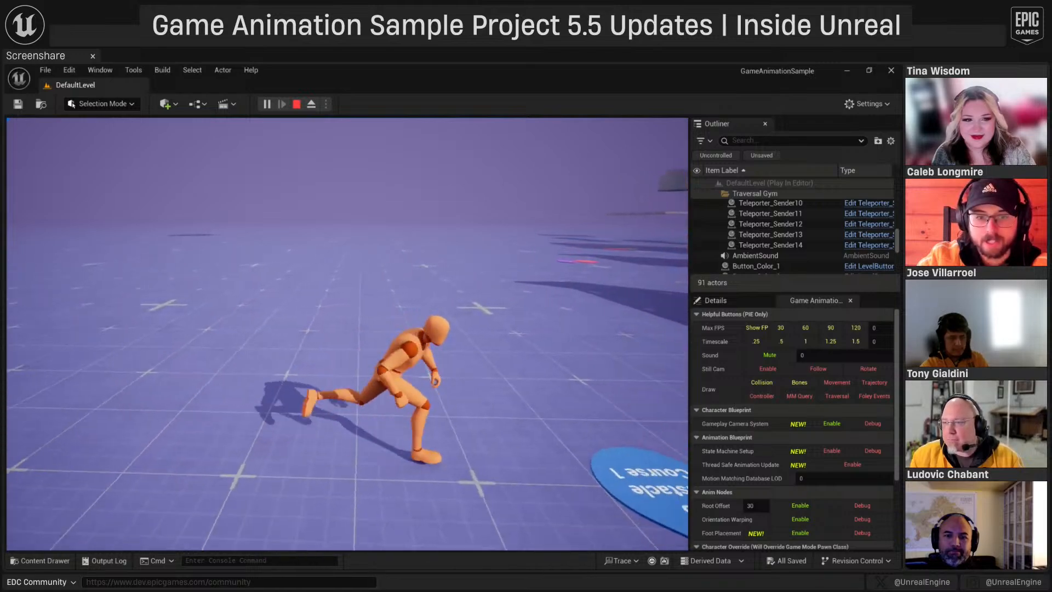
key(w)
key(a)
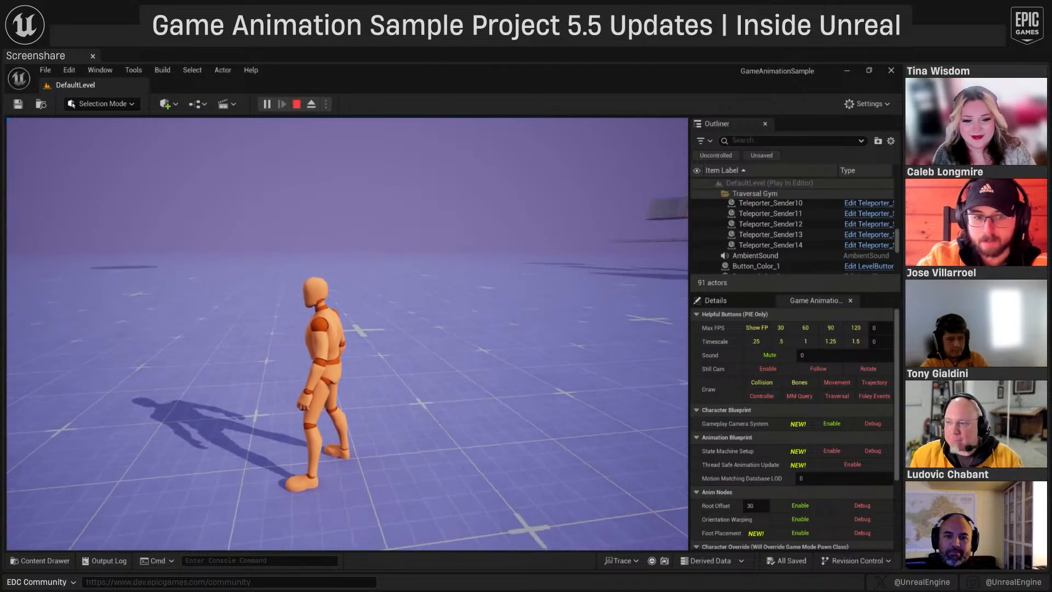
key(w)
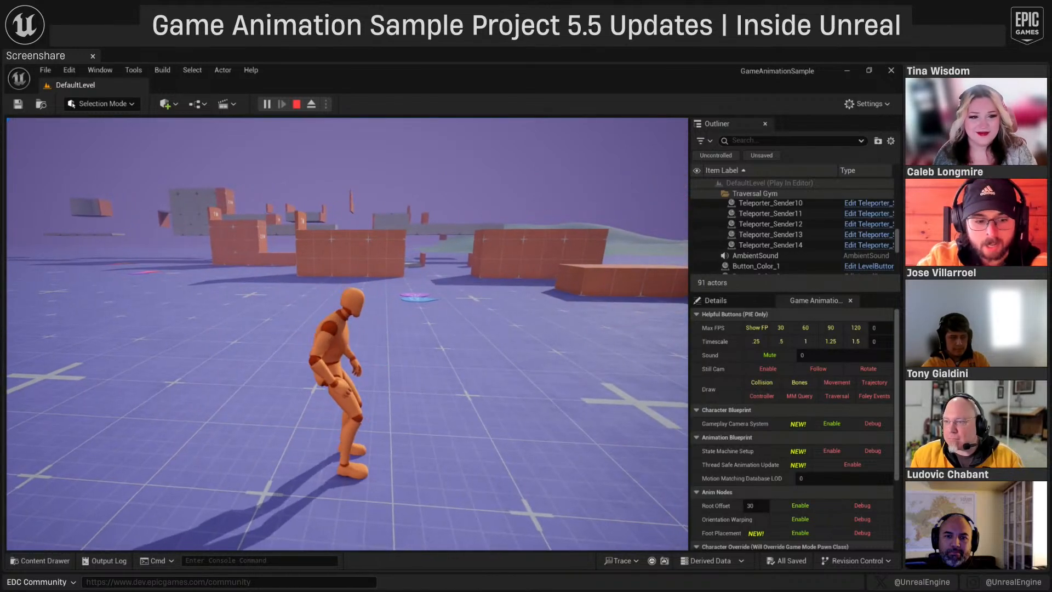
- Restart the play session and enable State Machine Setup together with its debug display
key(shift+F1)
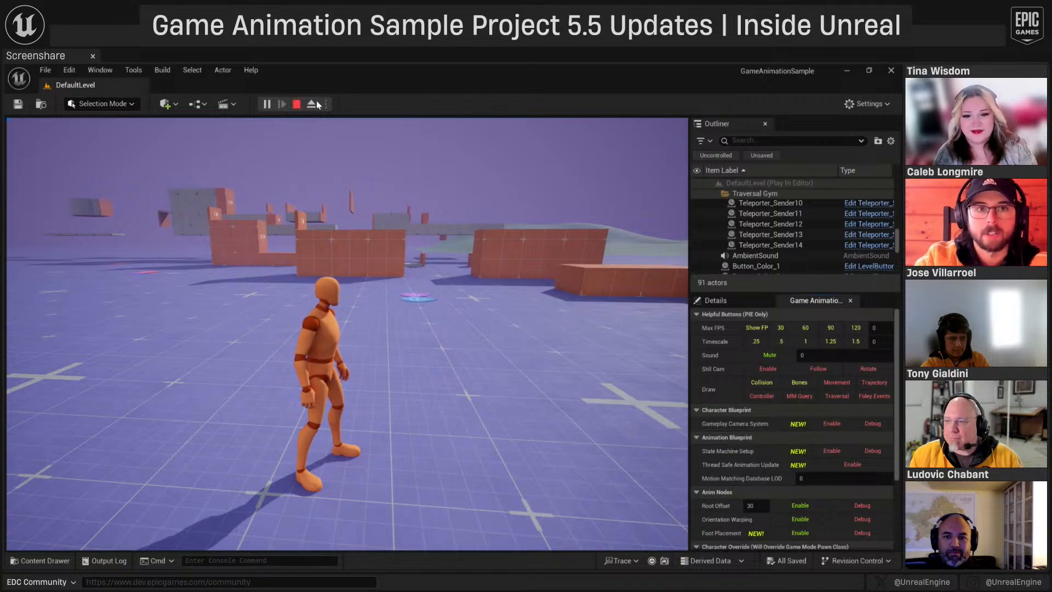
click(420, 282)
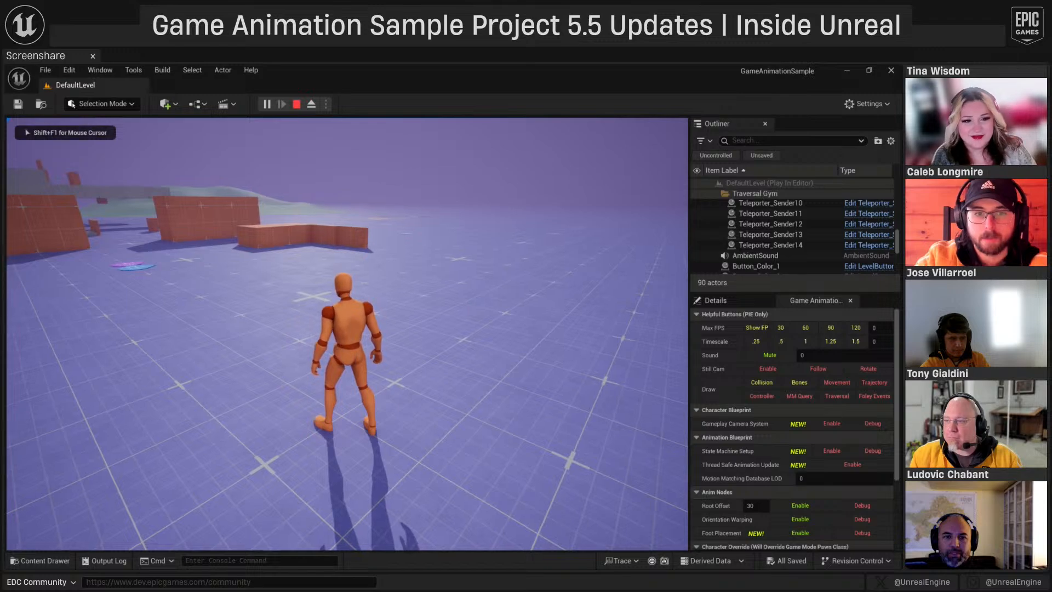
key(shift+F1)
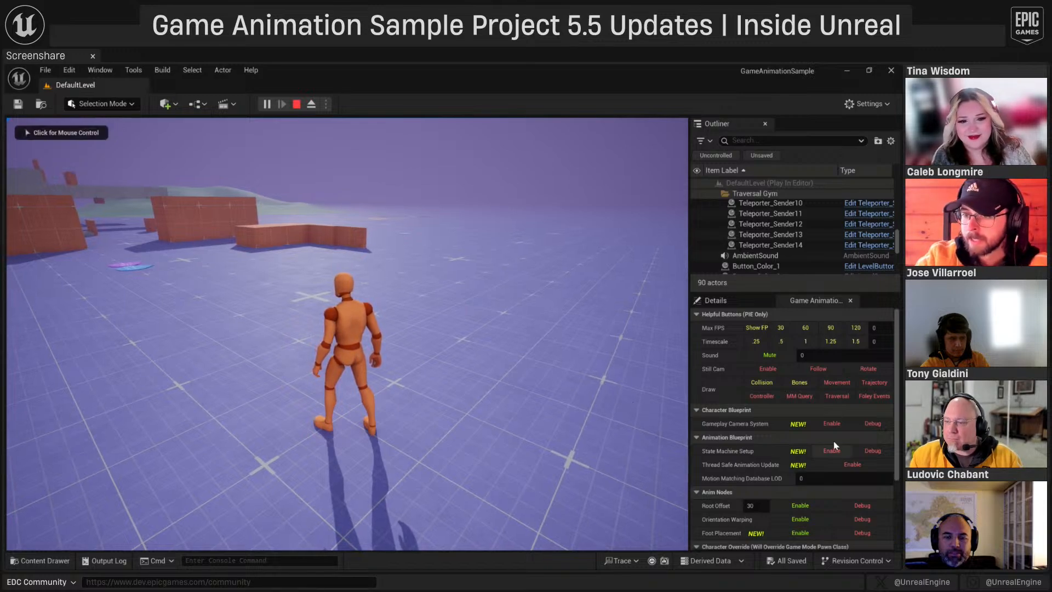
click(296, 104)
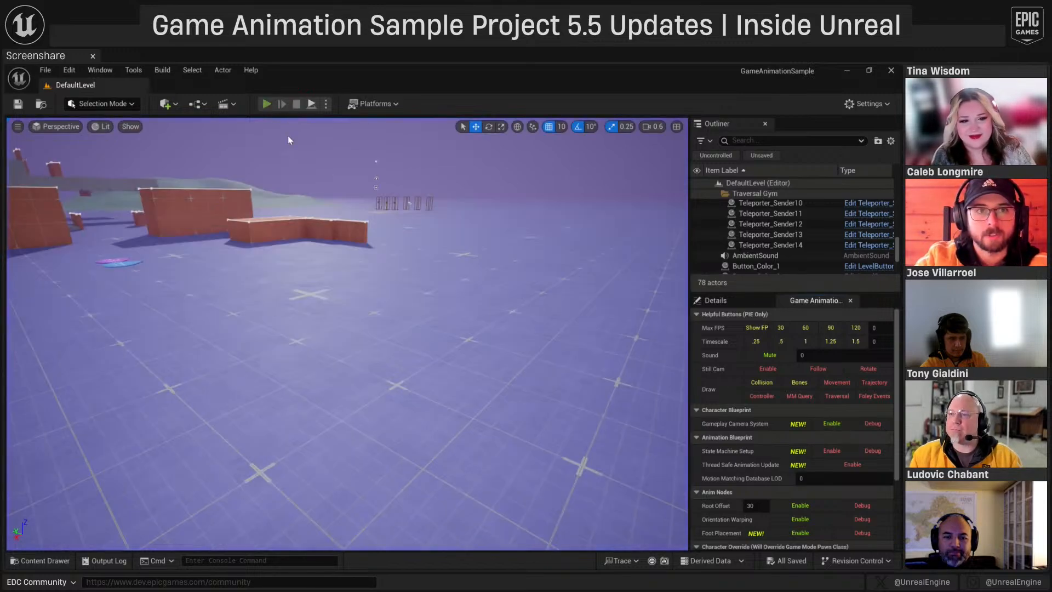
key(alt+p)
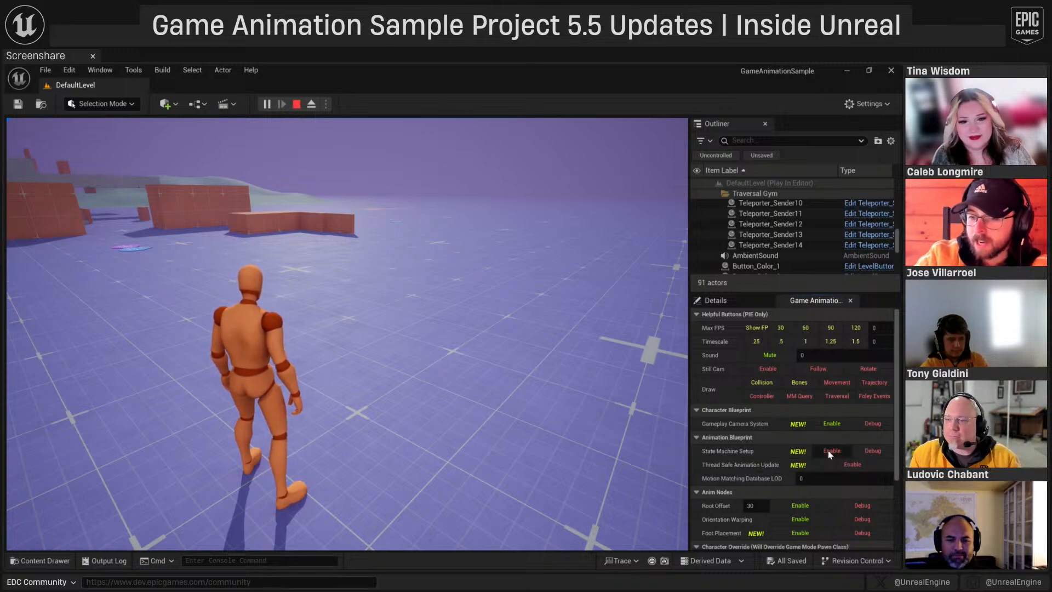
click(873, 451)
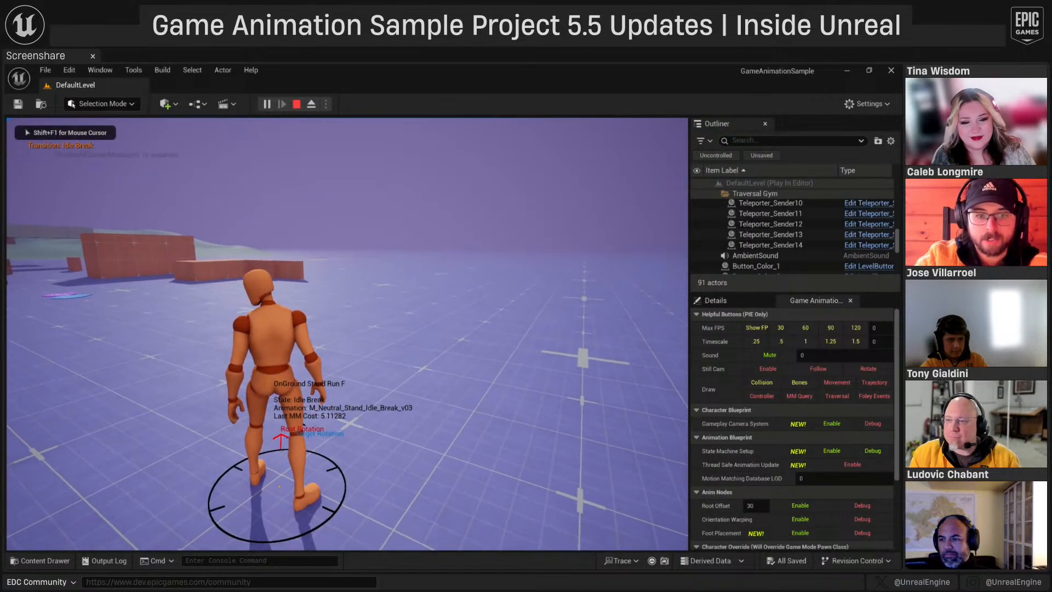
- Run the mannequin in all directions with stops and pivots to examine the state machine transitions in the debug display
key(a)
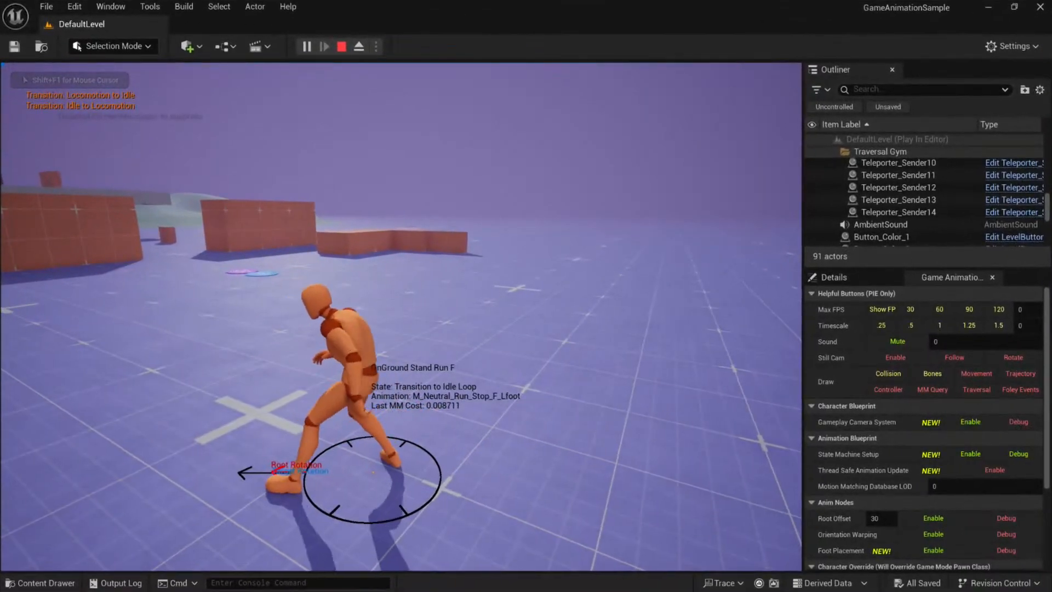
key(d)
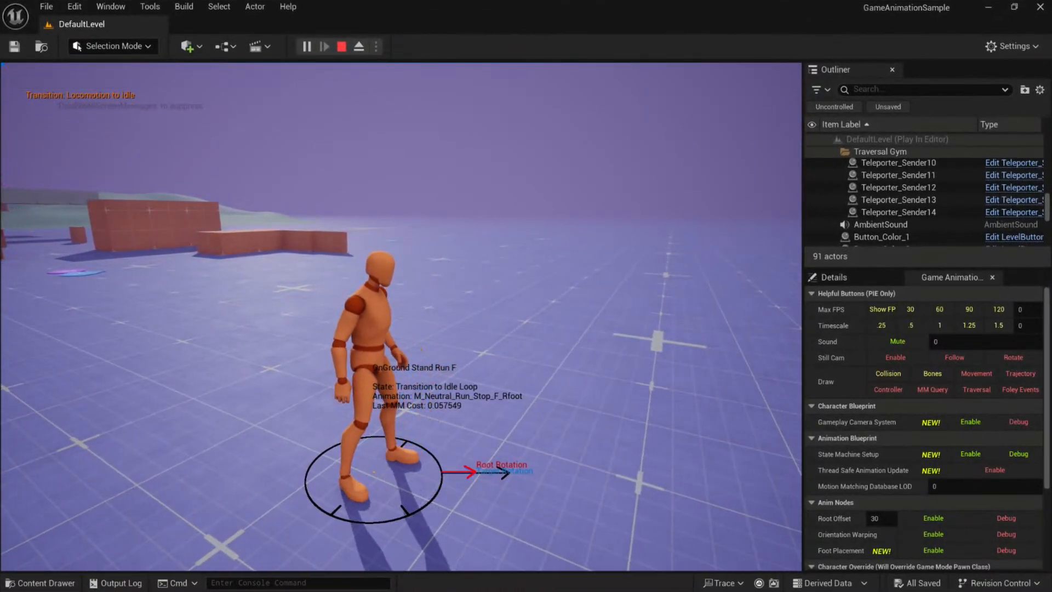
key(w)
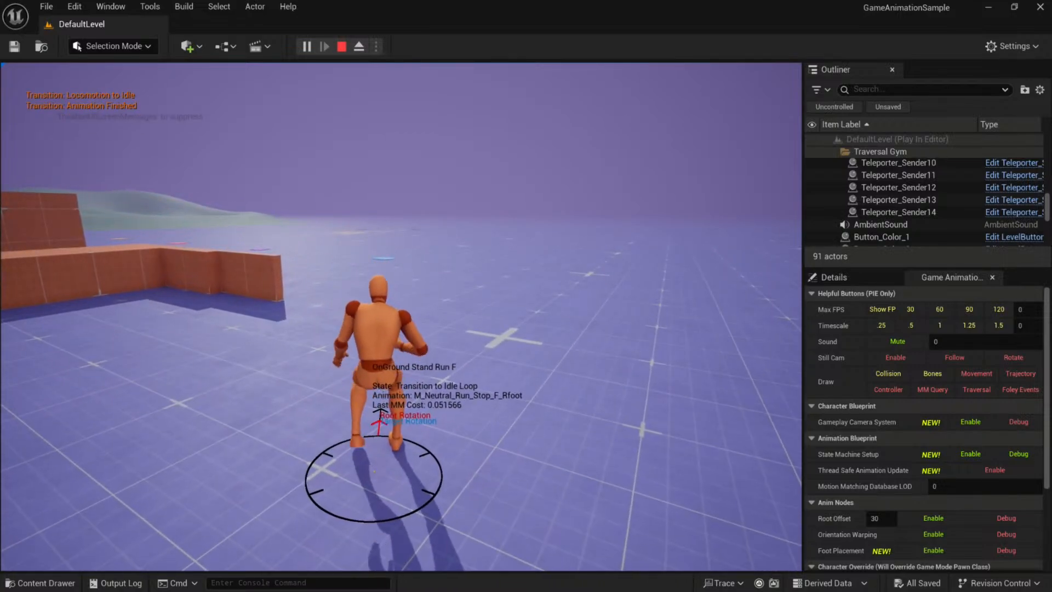
key(s)
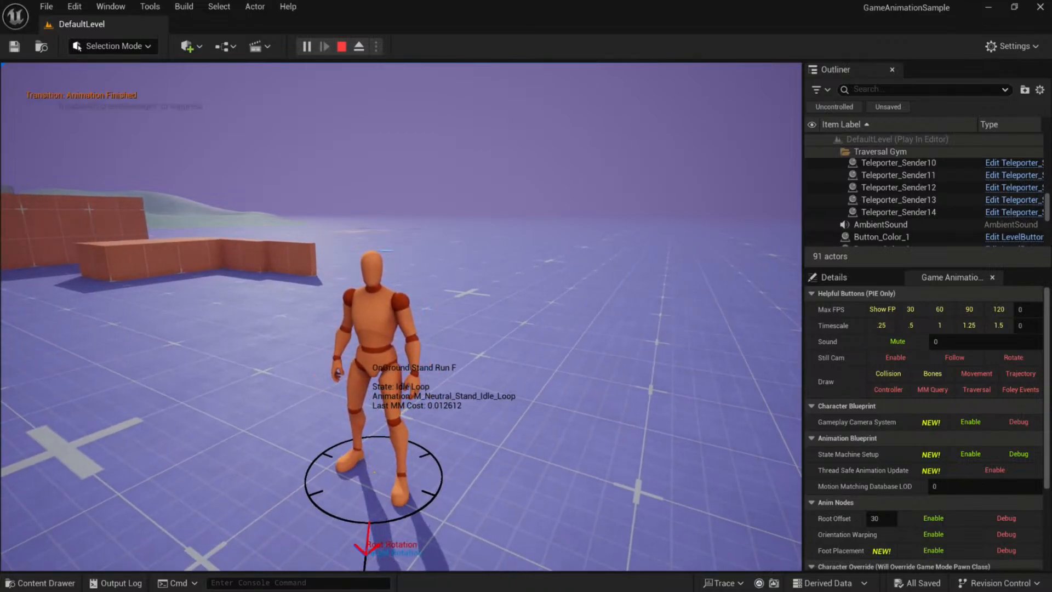
key(a)
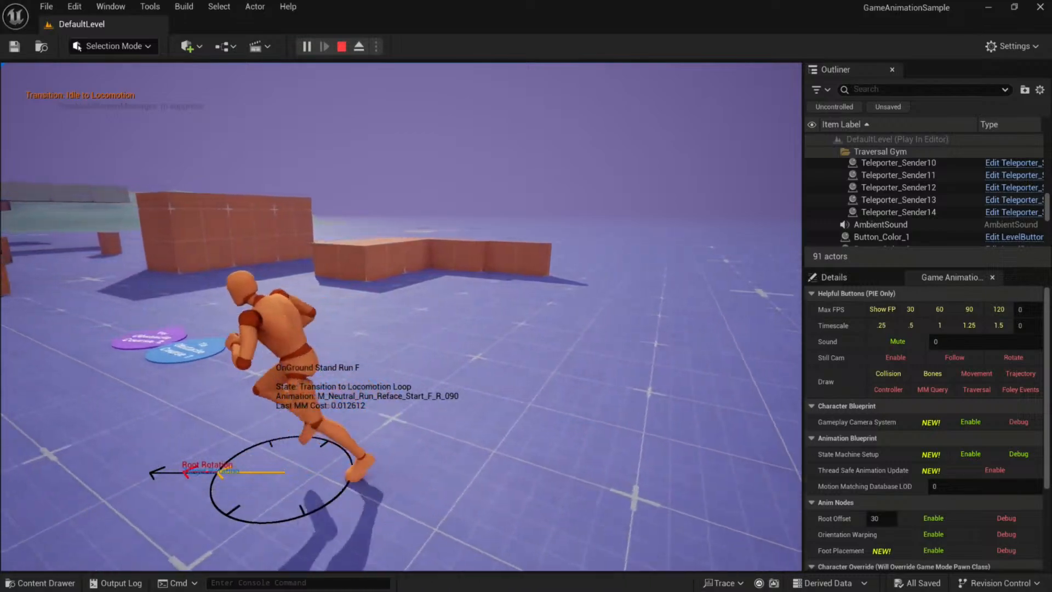
key(s)
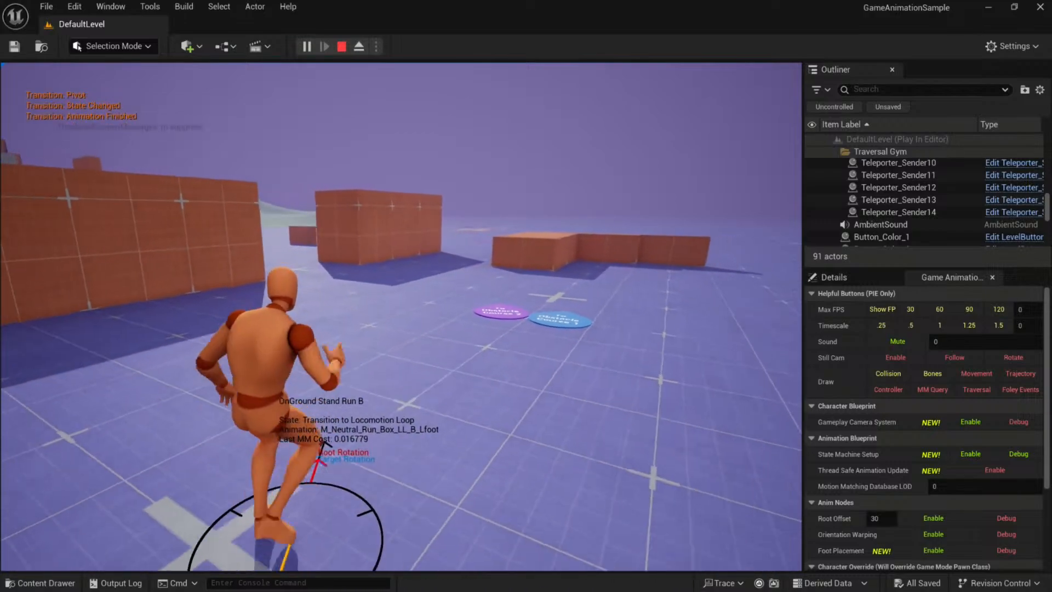
key(d)
key(w)
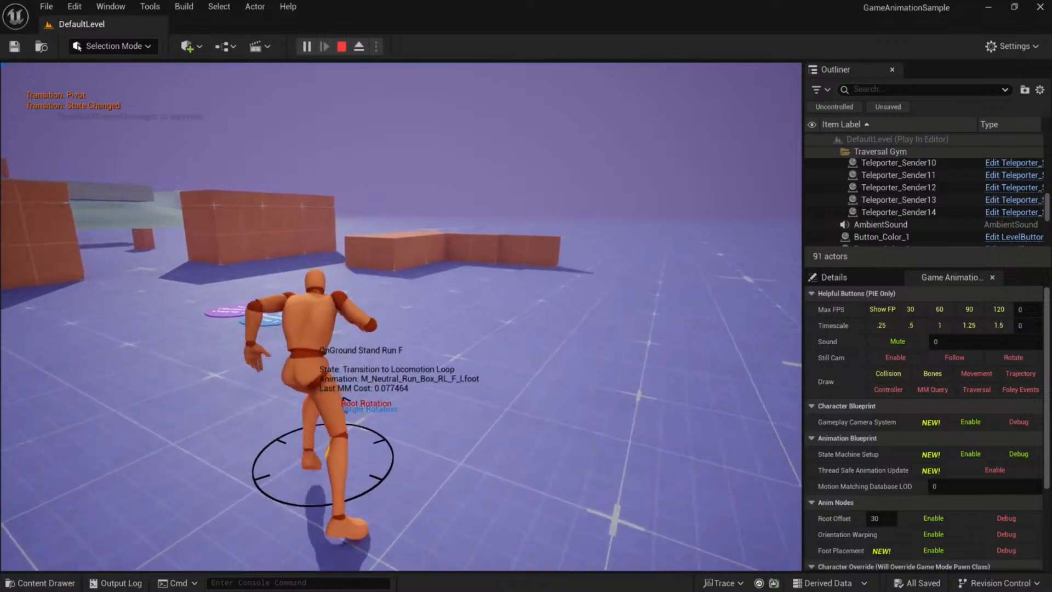
- Override the played character with CBP_SandboxCharacter_SetupComparison
key(shift+F1)
scroll(899, 507, down, 3)
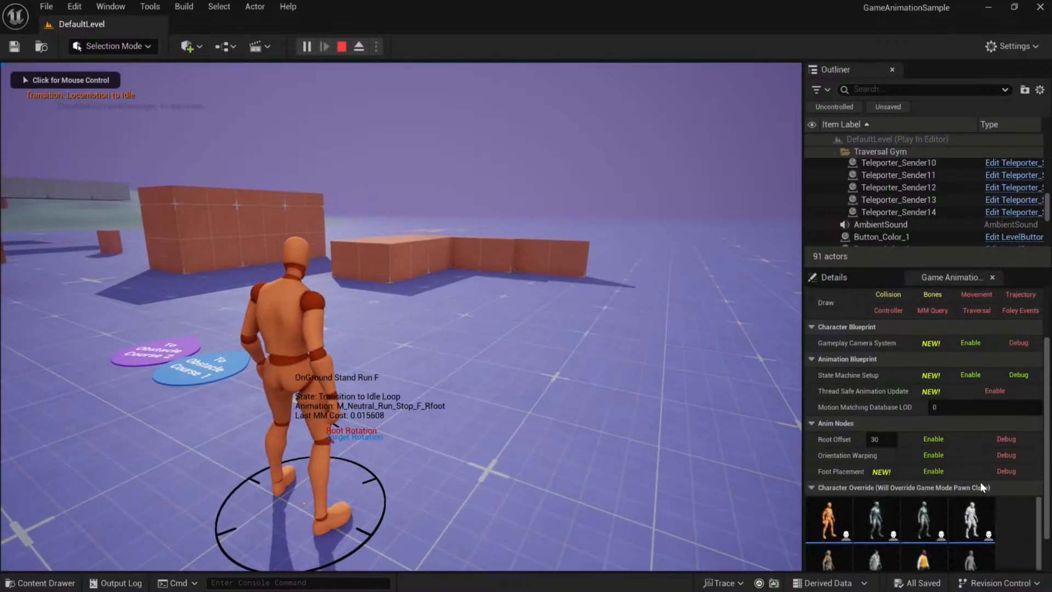
scroll(883, 565, down, 1)
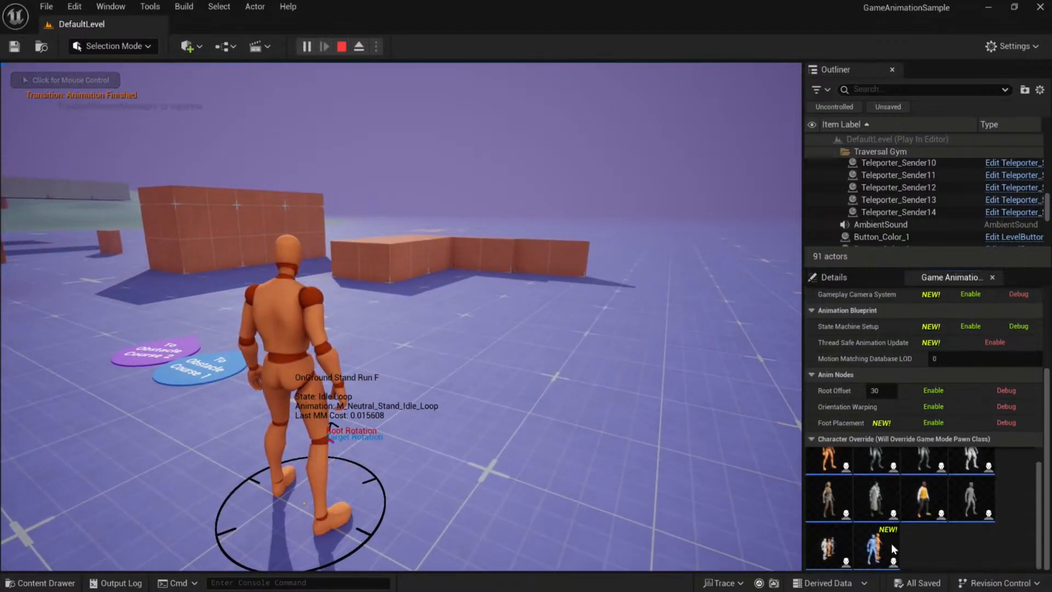
click(883, 564)
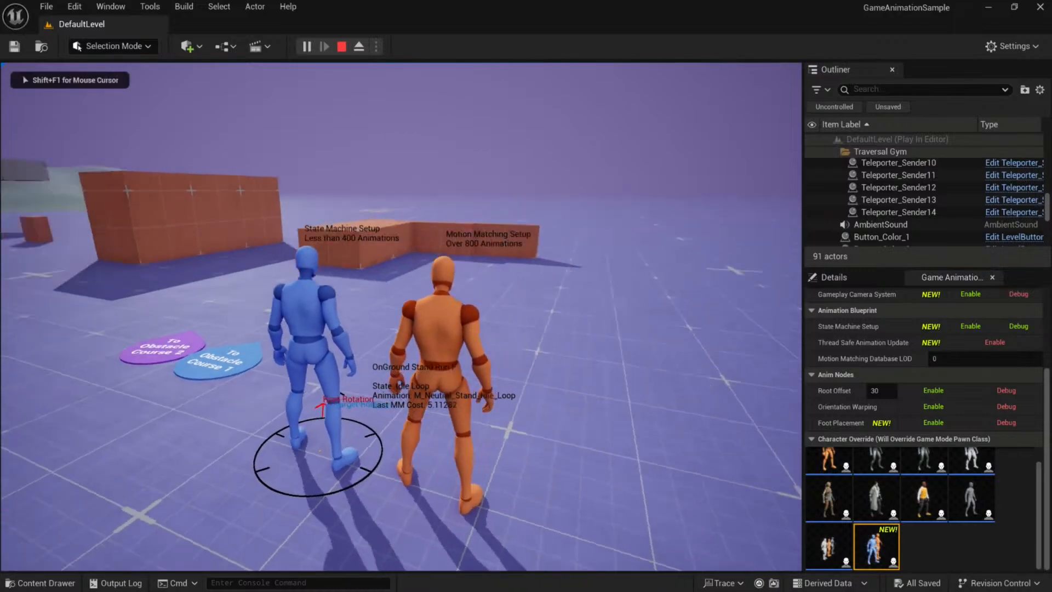
- Run and strafe the blue and orange mannequins together to compare the State Machine Setup with the Motion Matching Setup
key(w)
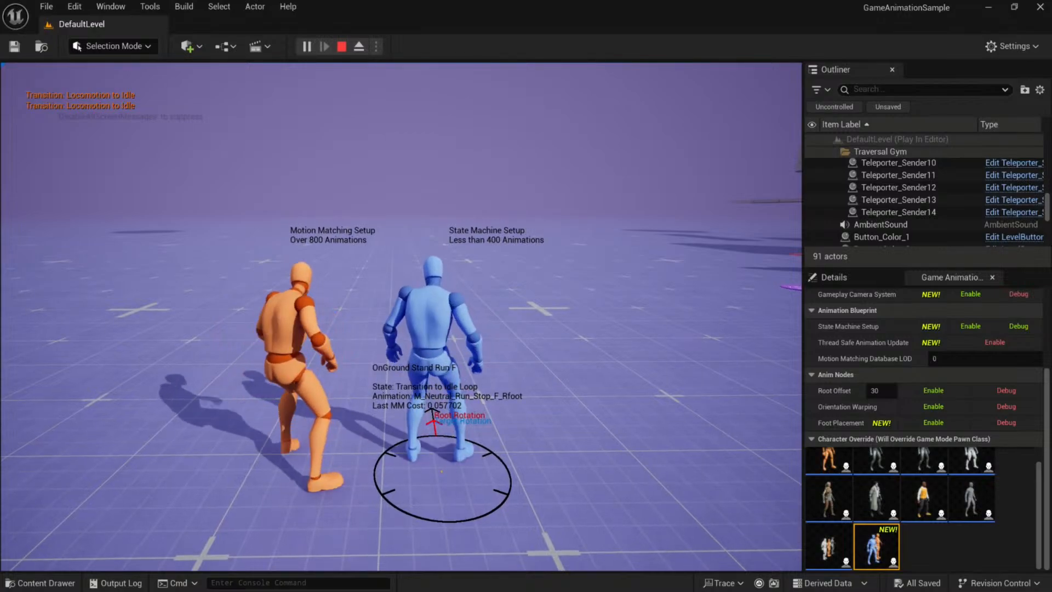
key(a)
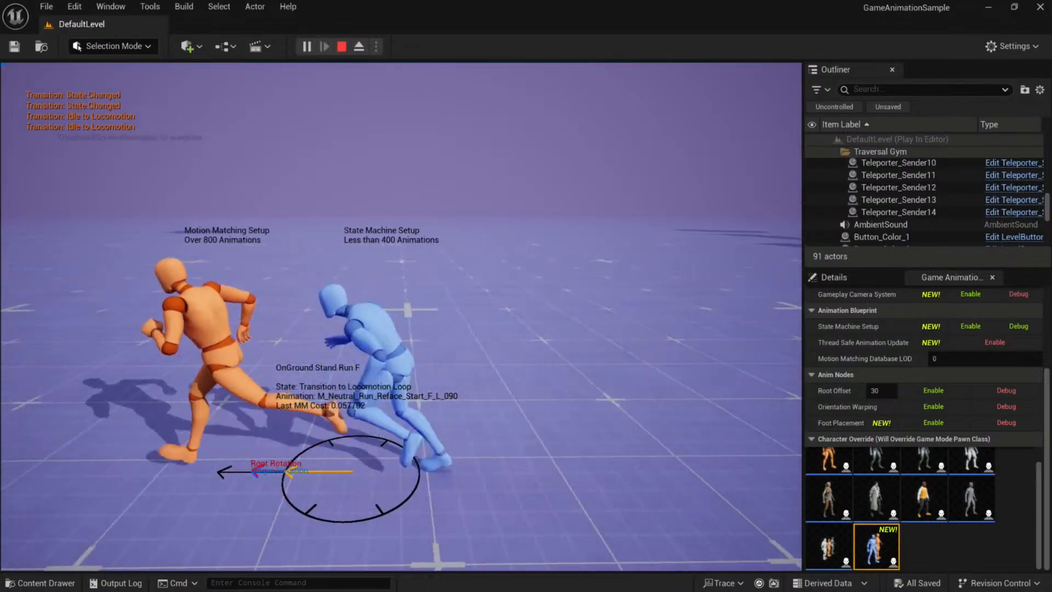
key(d)
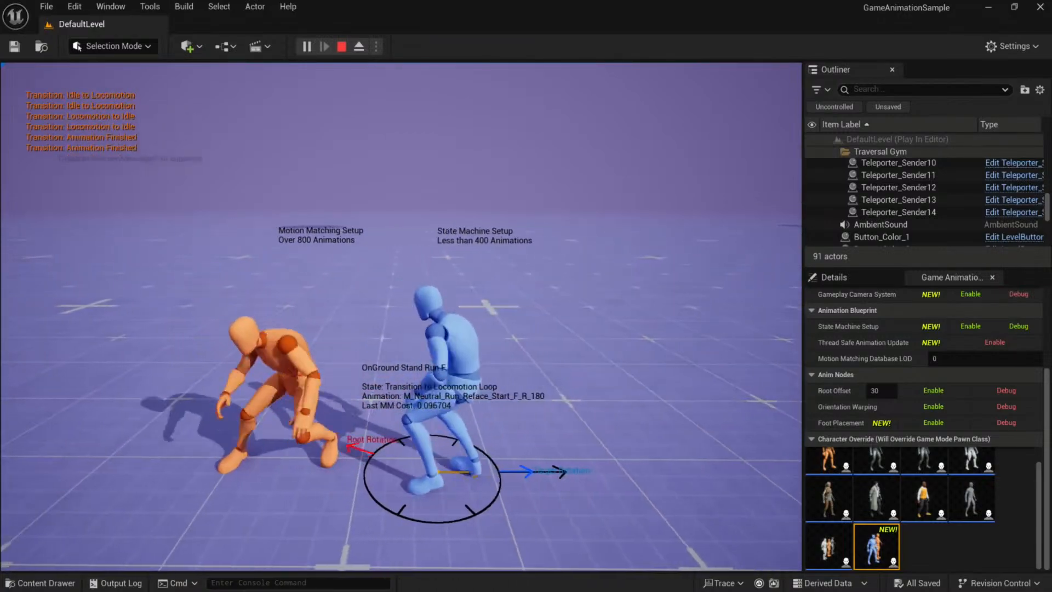
key(w)
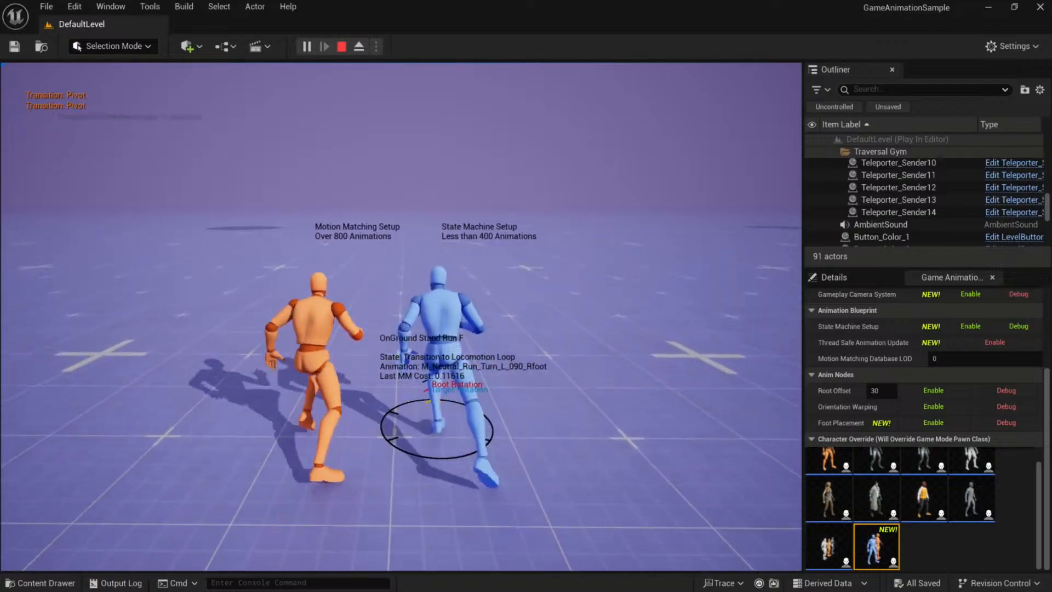
key(shift)
key(d)
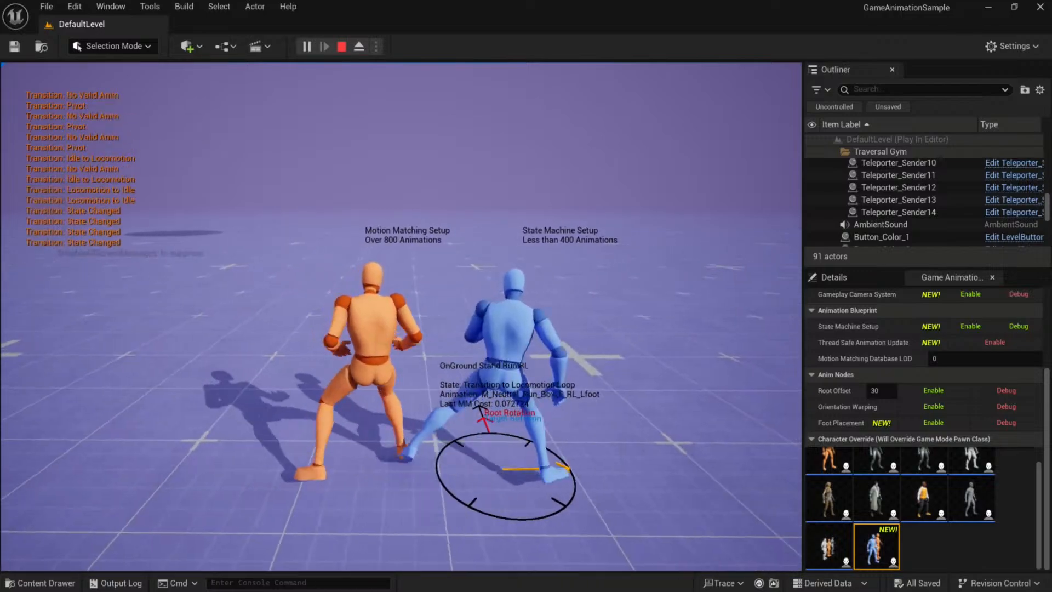
key(s)
key(d)
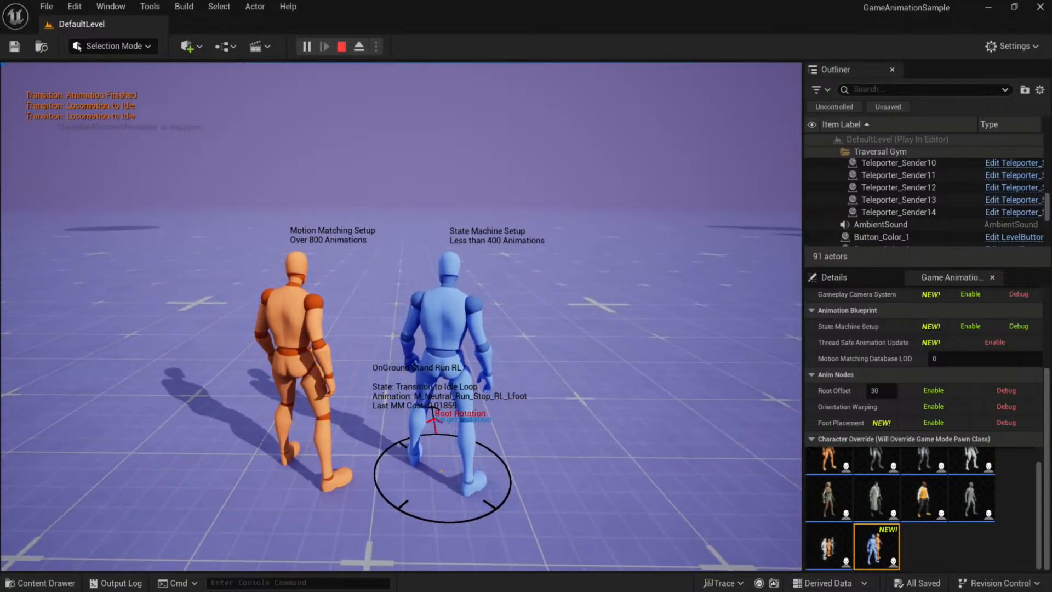
- Switch the character override to the single orange mannequin and resume controlling it in the level
key(shift+F1)
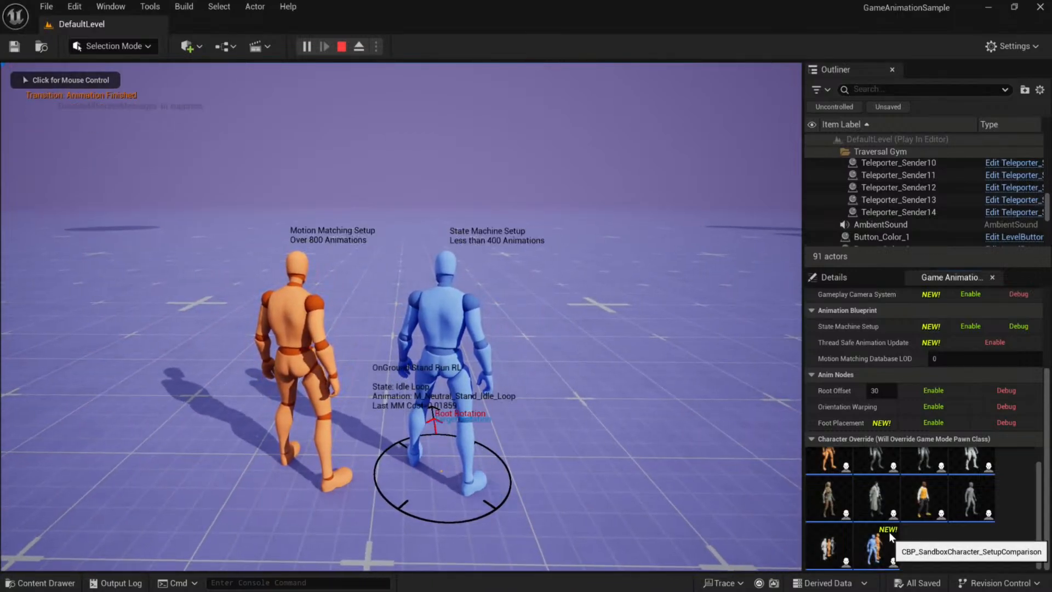
scroll(879, 523, up, 4)
click(838, 539)
click(712, 471)
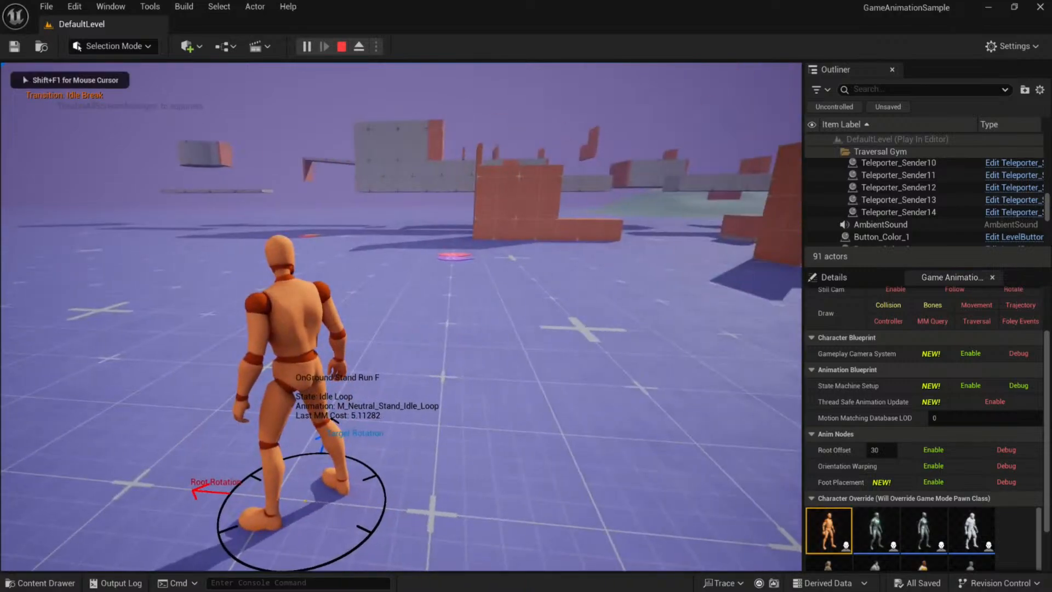
- Turn off the State Machine Setup debug display and resume controlling the mannequin
key(shift+F1)
click(1025, 387)
click(712, 406)
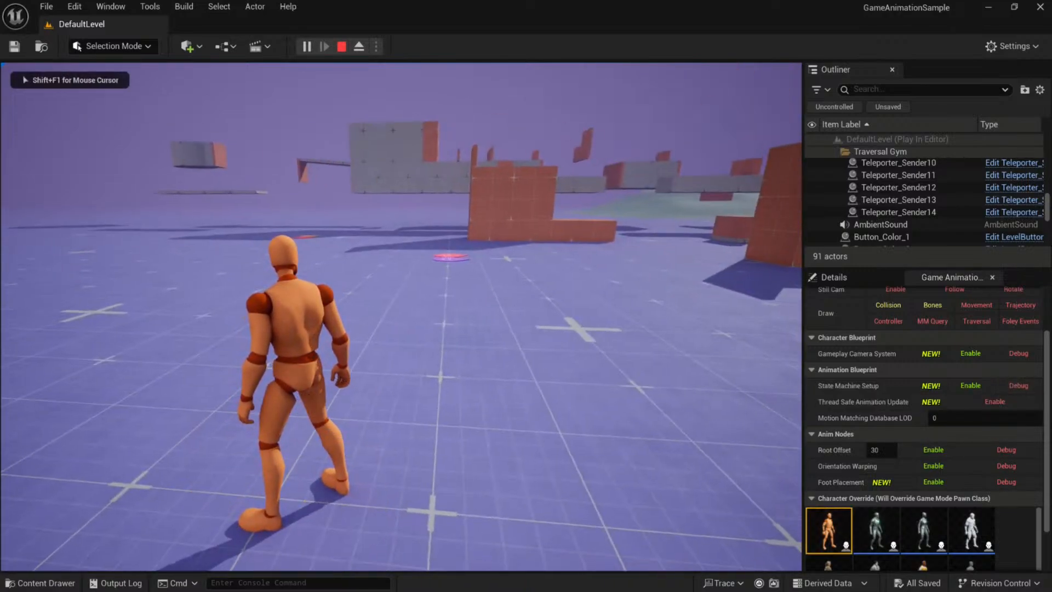
key(w)
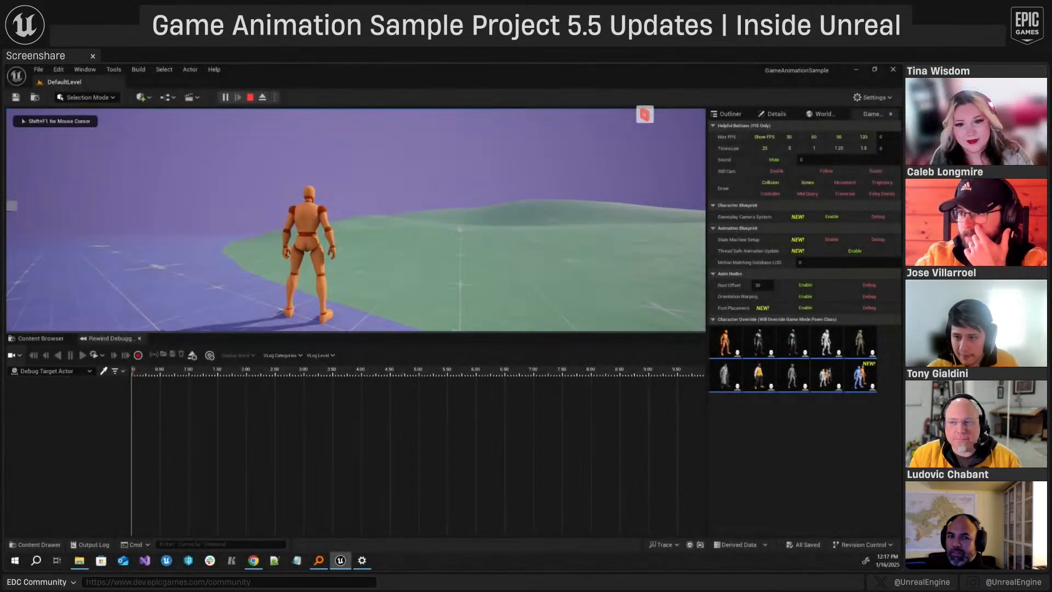
- Run the mannequin from the purple floor onto the green hills, stopping and starting along the slope
key(w)
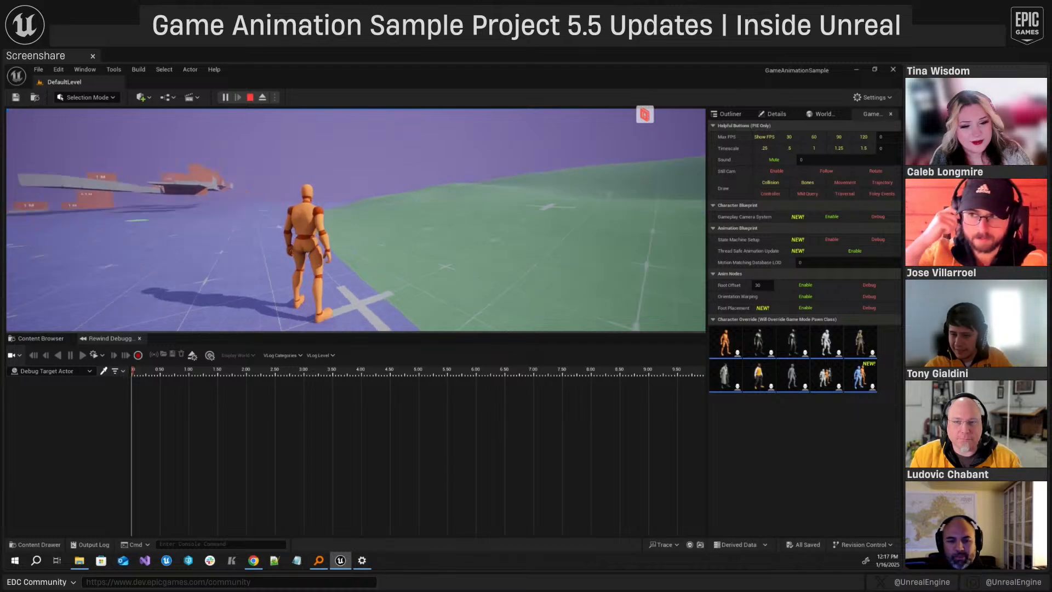
key(w)
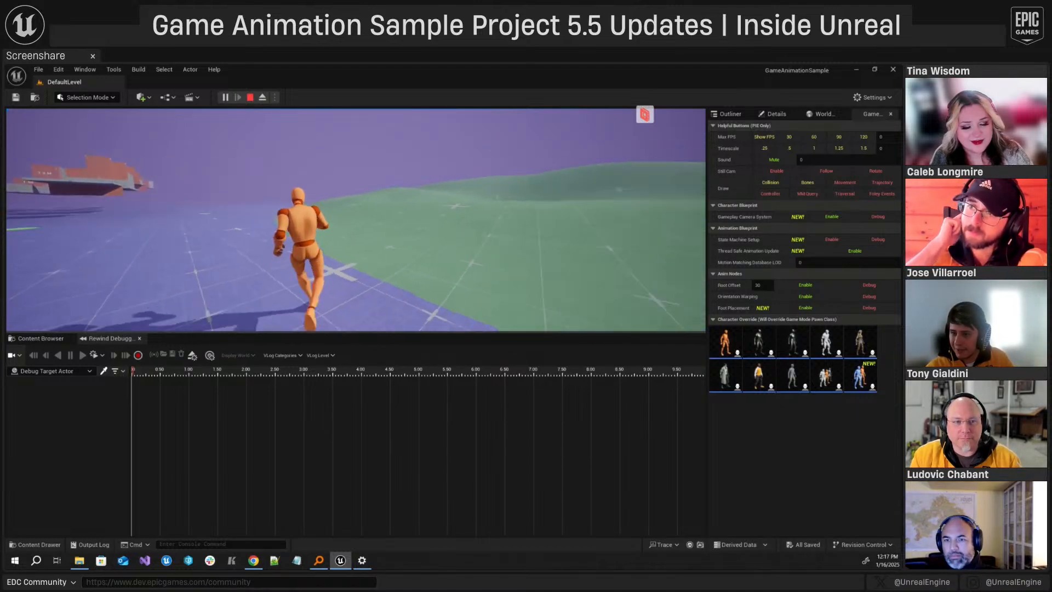
key(d)
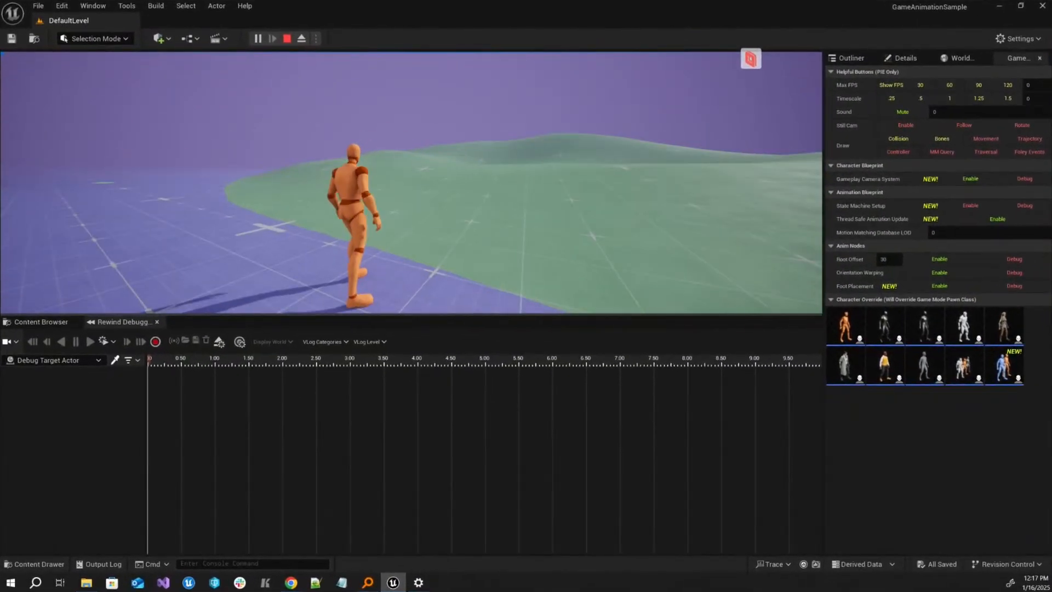
key(w)
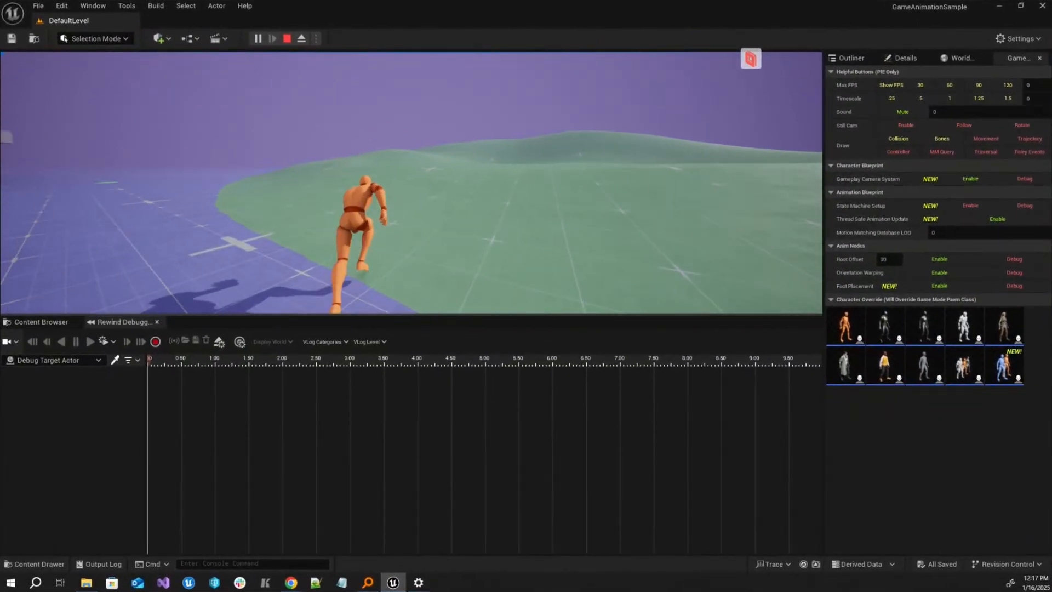
key(w)
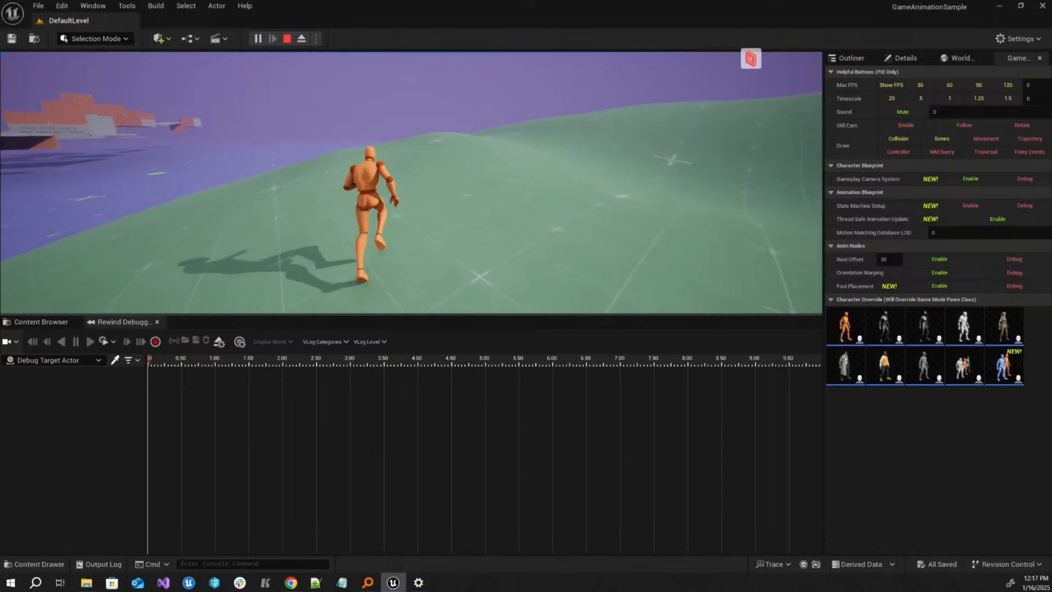
key(w)
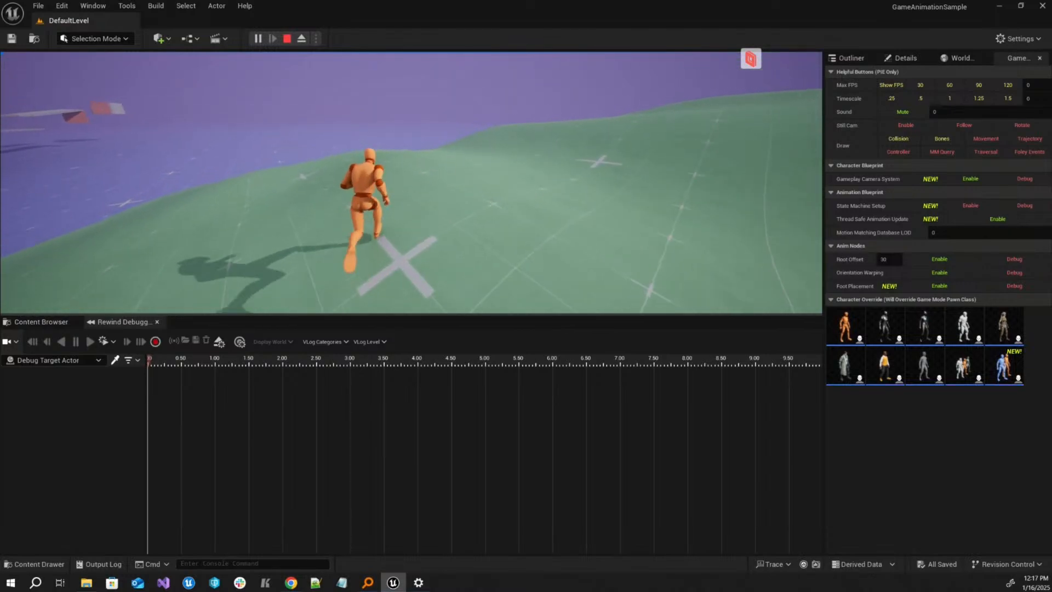
key(w)
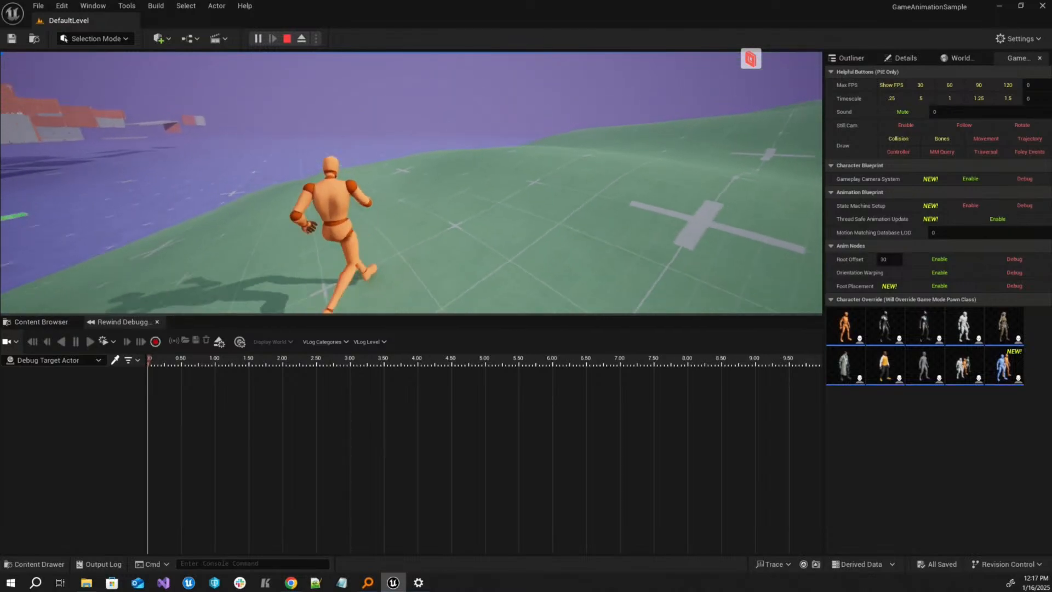
key(w)
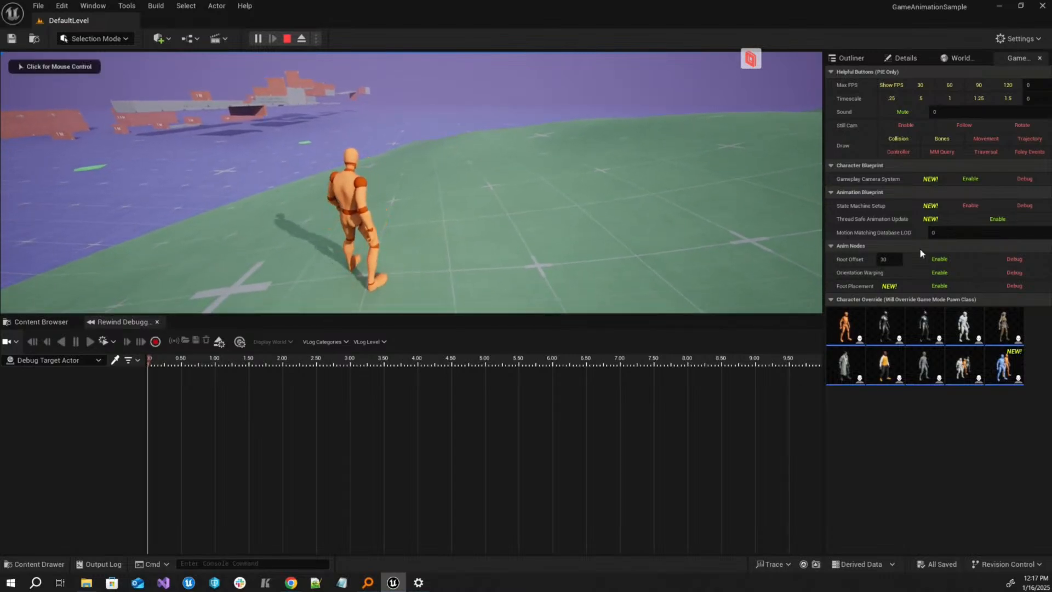
- Turn on the Foot Placement debug display and walk the mannequin along the green slope
click(1009, 284)
click(751, 267)
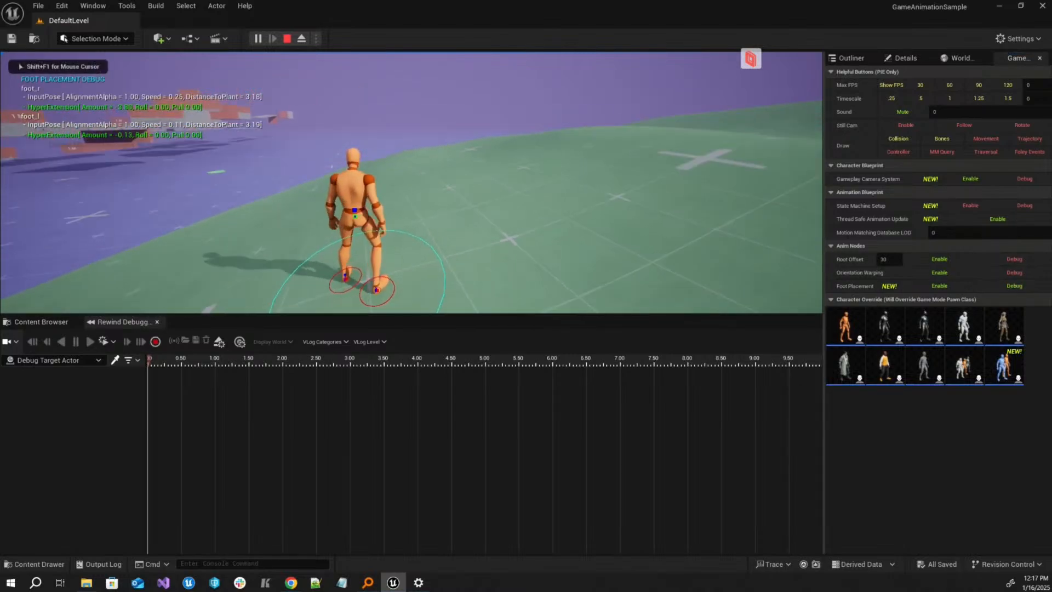
key(w)
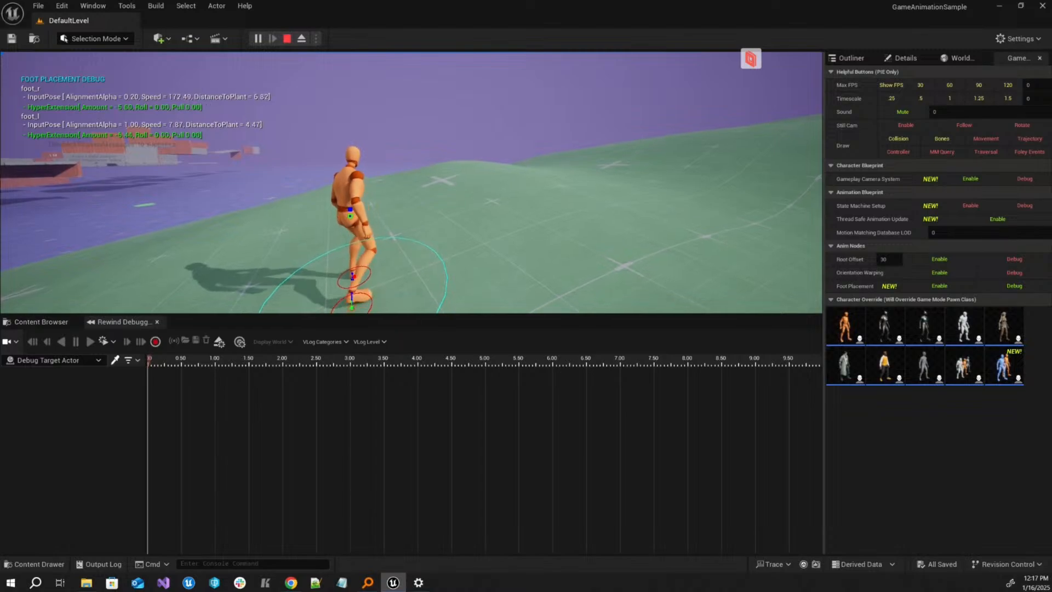
- Crouch the mannequin, move it across the uneven green slope to examine its foot placement, and stand it up again
key(c)
key(w)
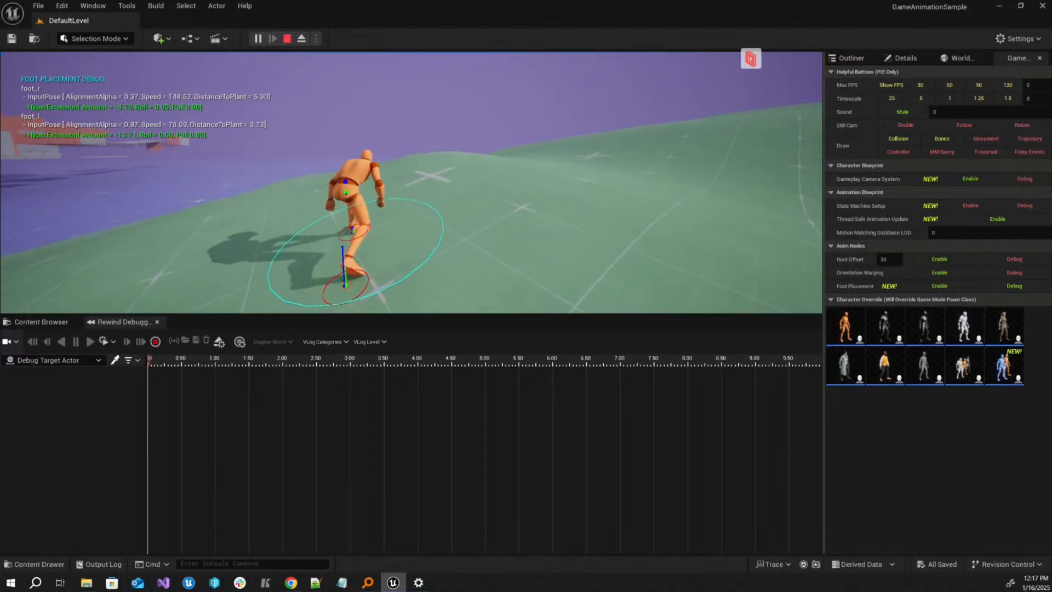
key(w)
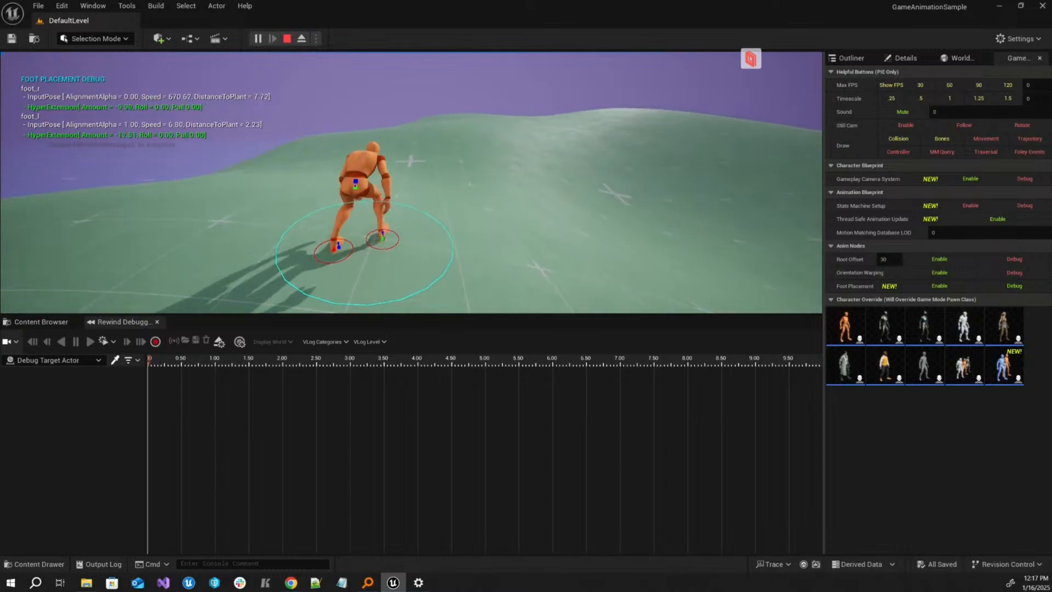
key(w)
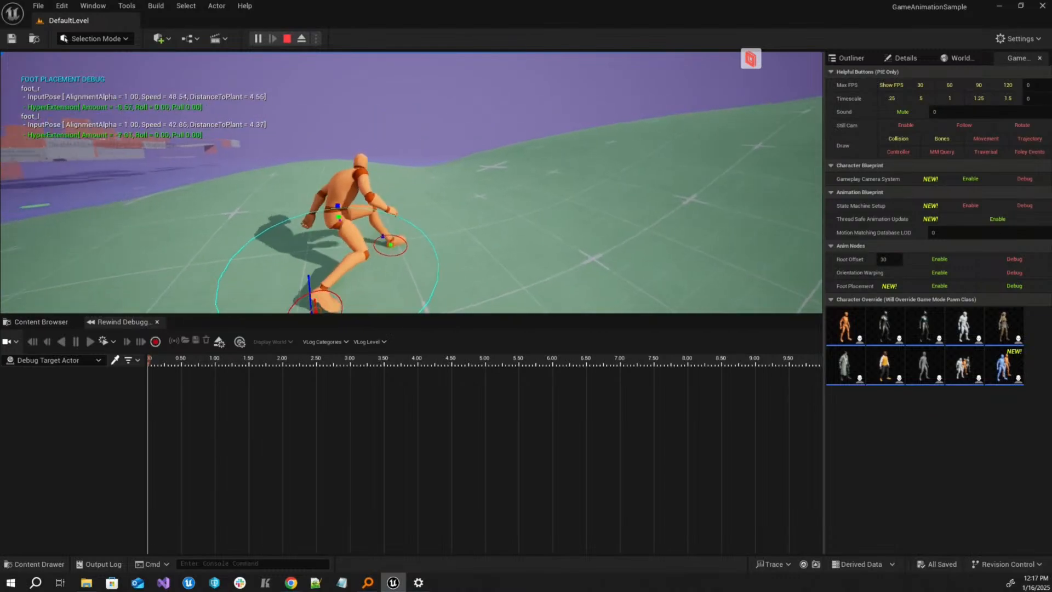
key(w)
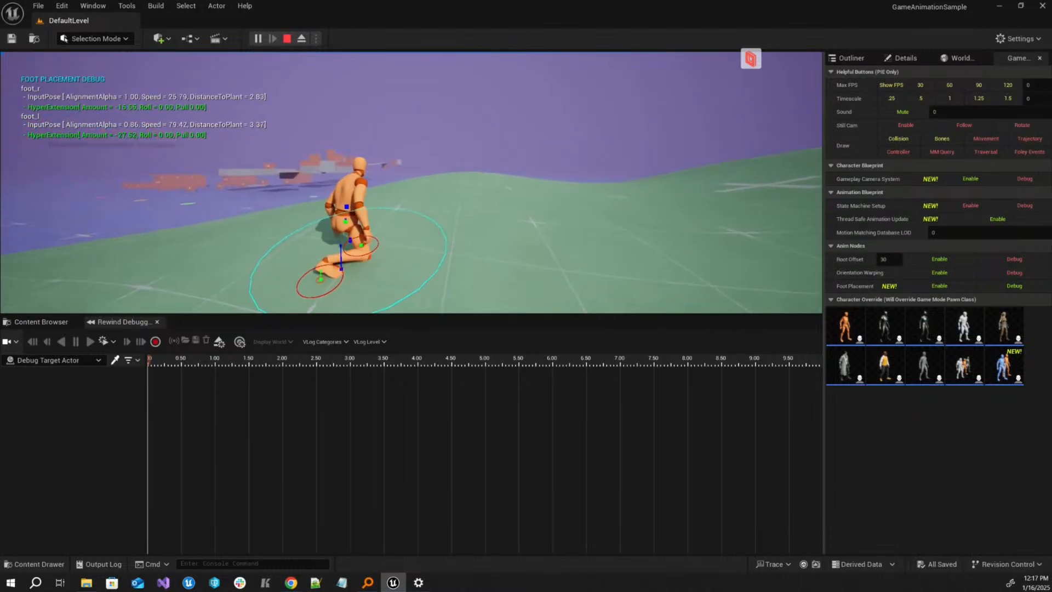
key(w)
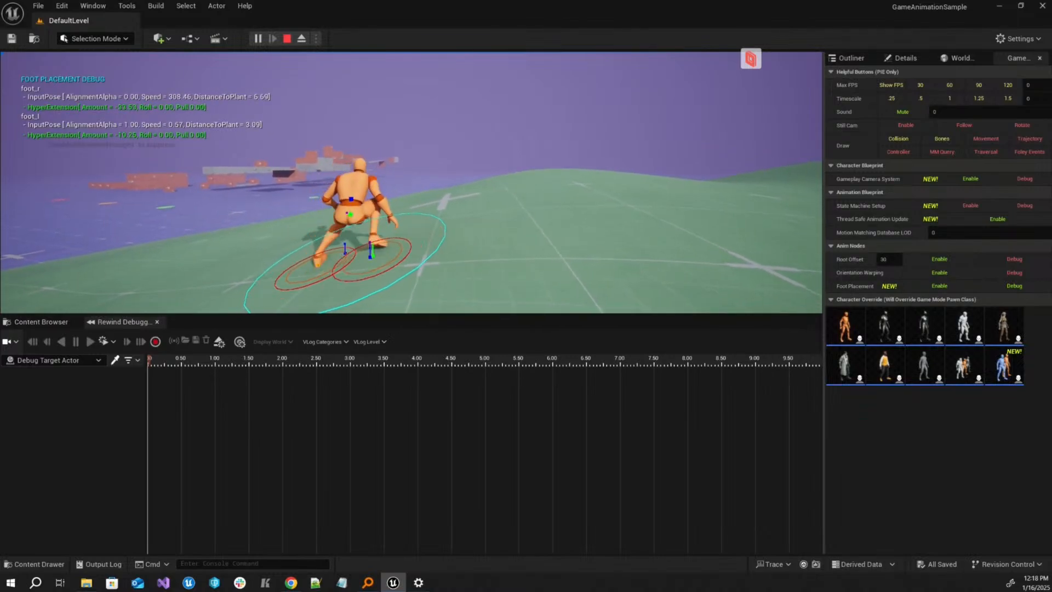
key(c)
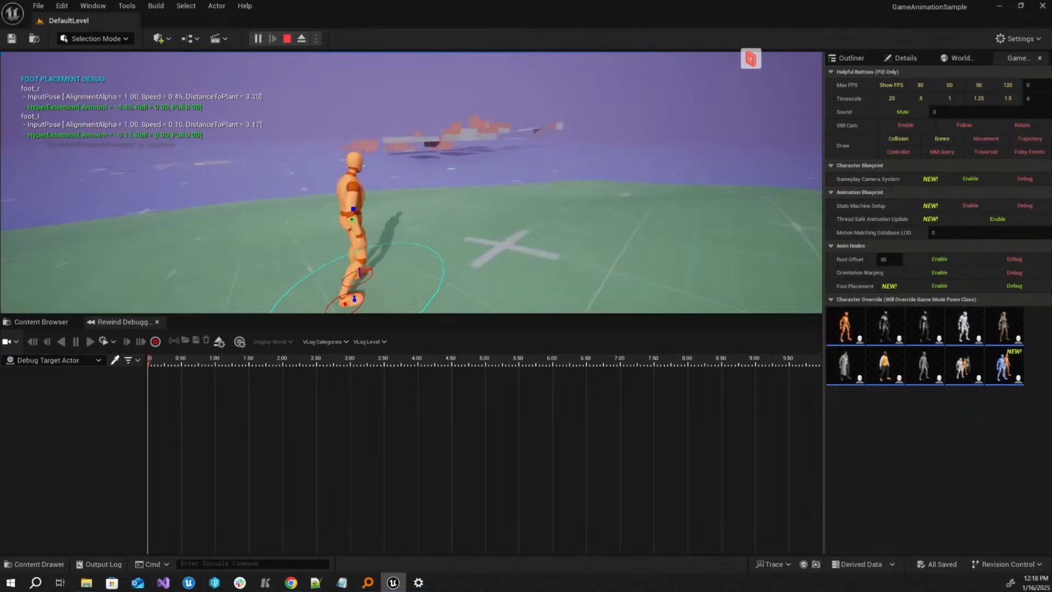
- Run the mannequin down off the hill and make short forward moves on the flat purple floor to examine foot planting
key(w)
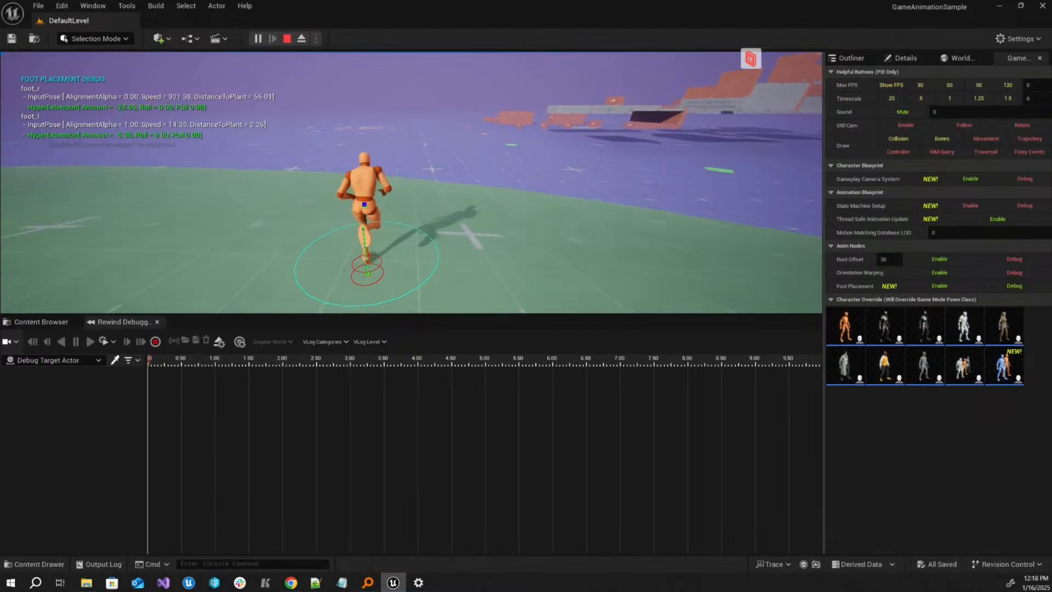
key(w)
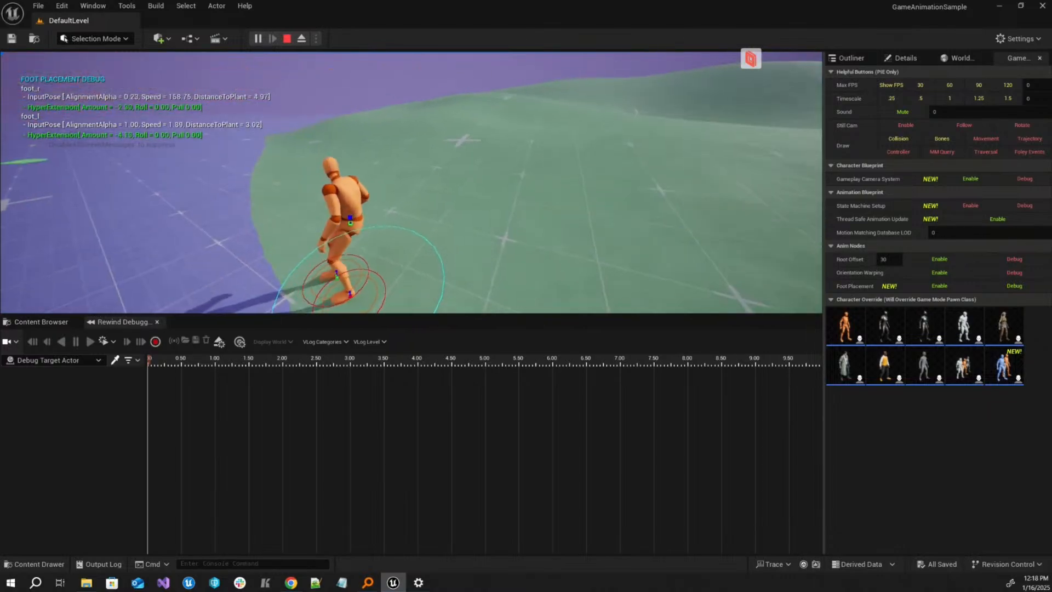
key(w)
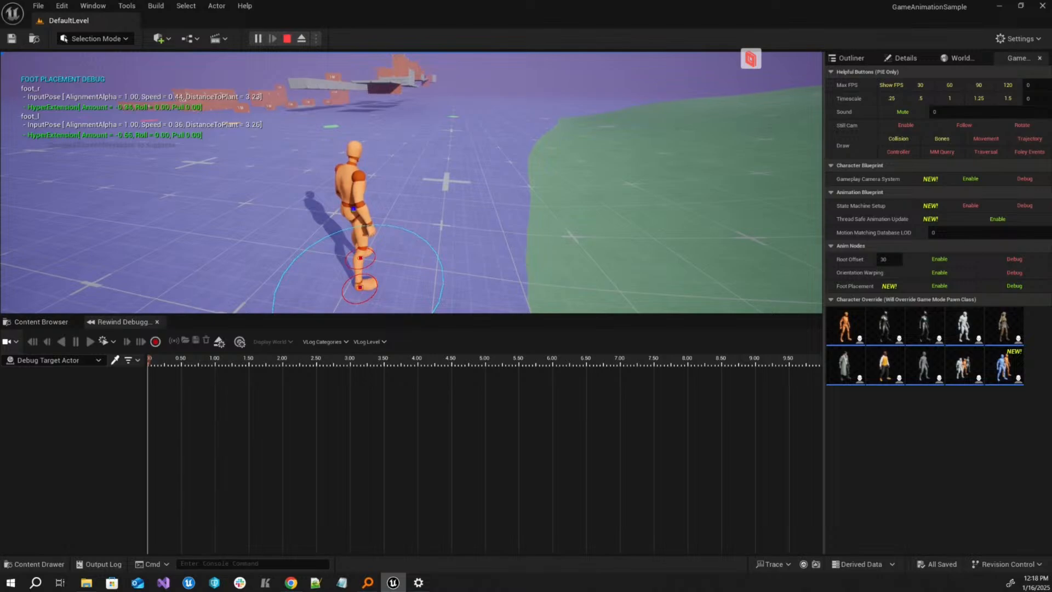
key(w)
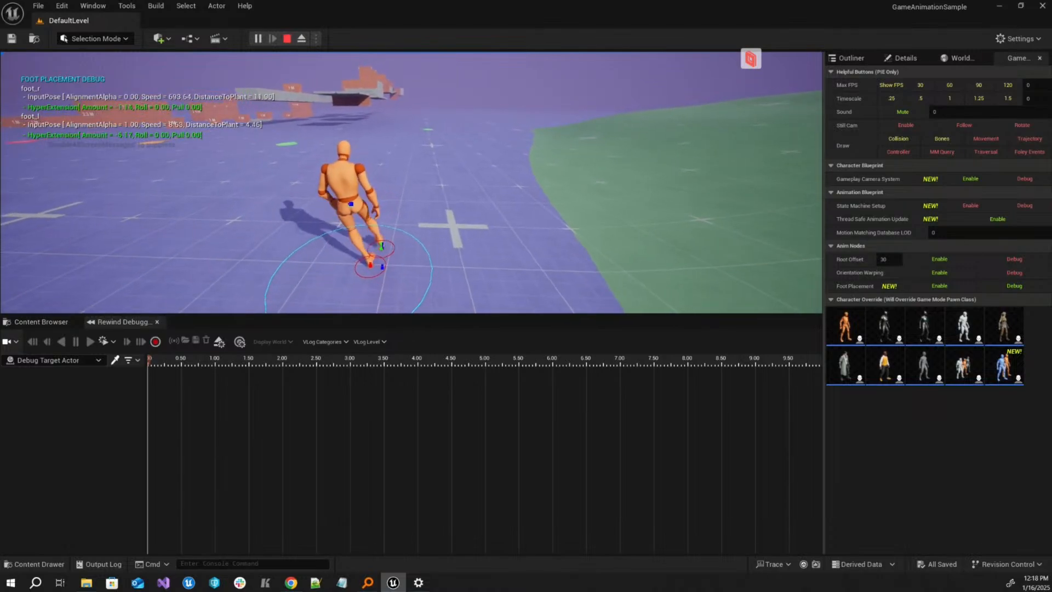
key(w)
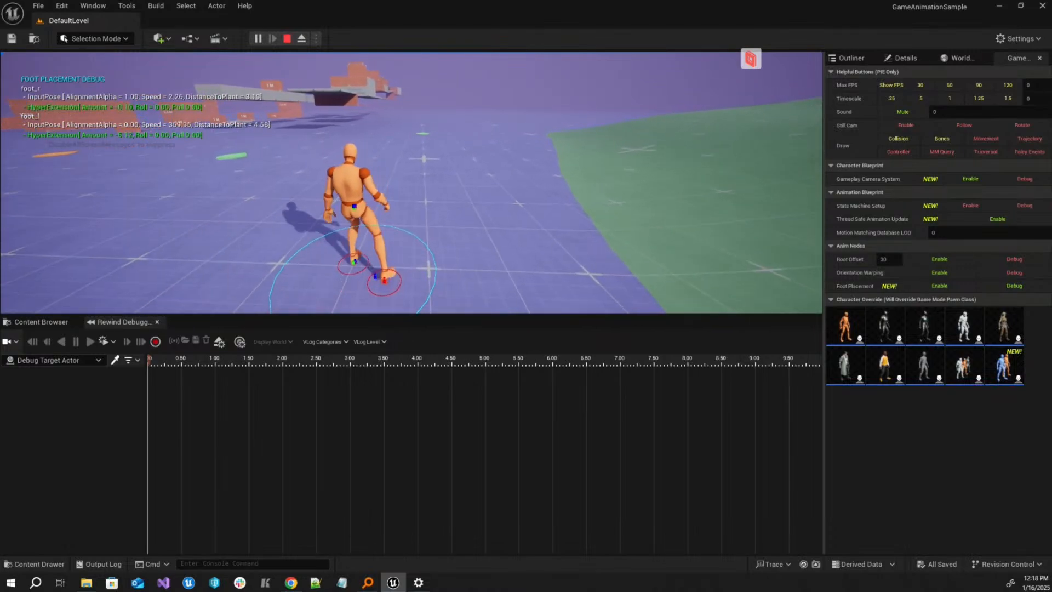
key(w)
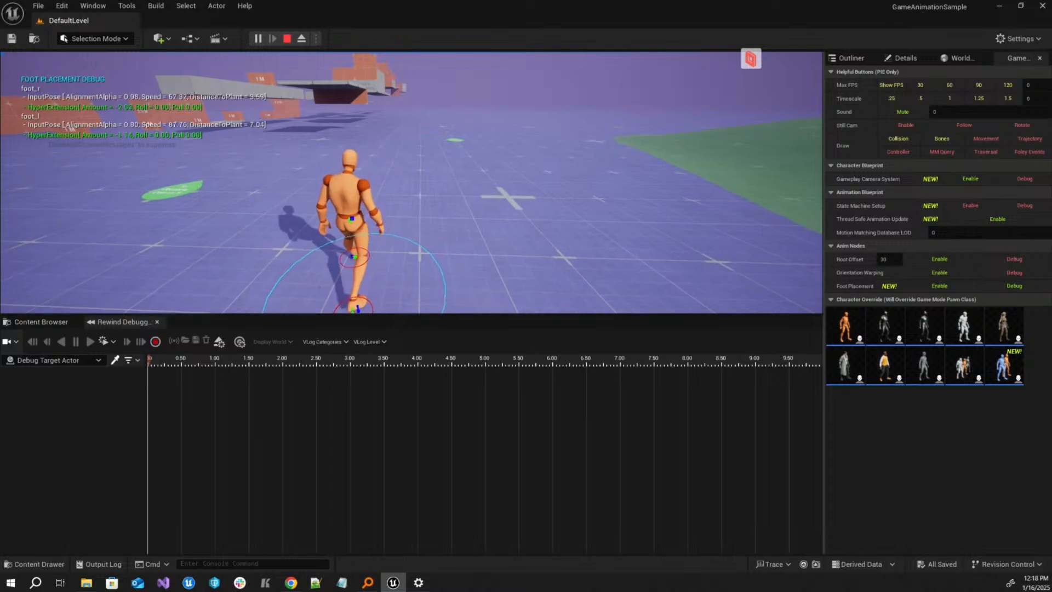
- Move the mannequin backward in short starts and stops on the flat floor to examine its foot placement
key(s)
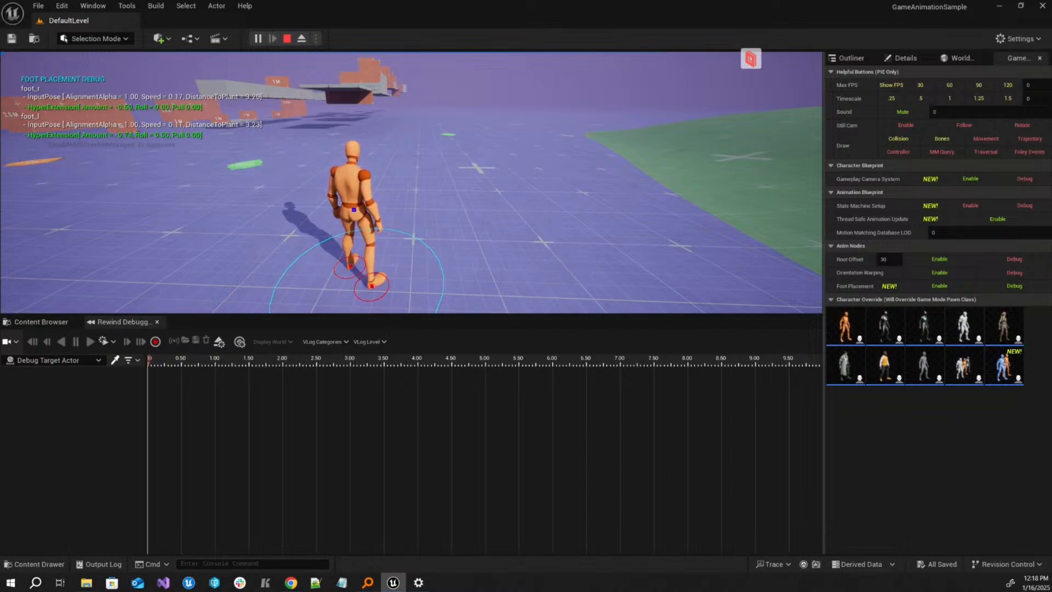
key(s)
key(s)
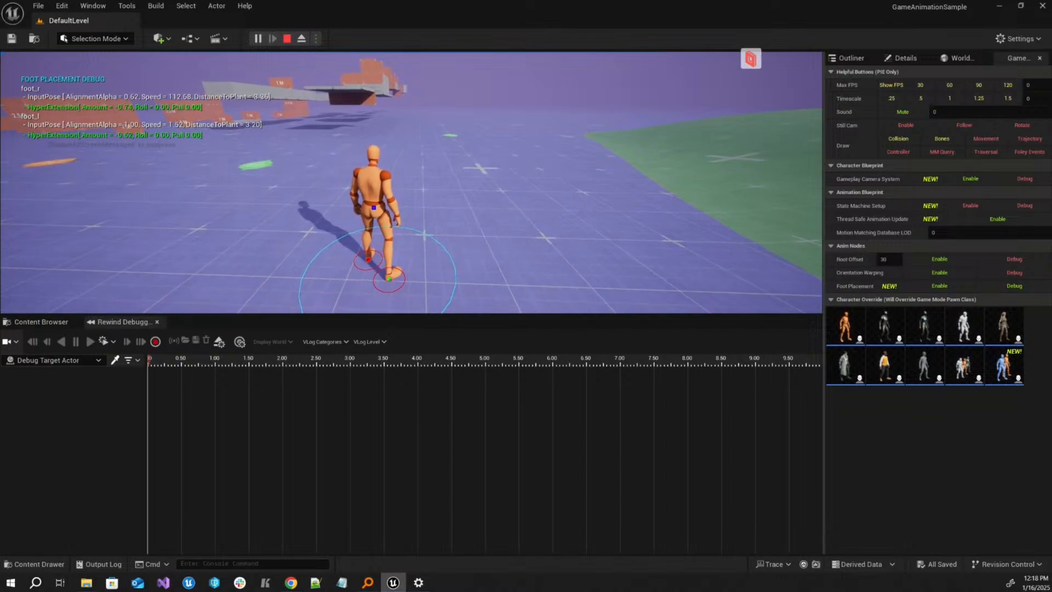
key(s)
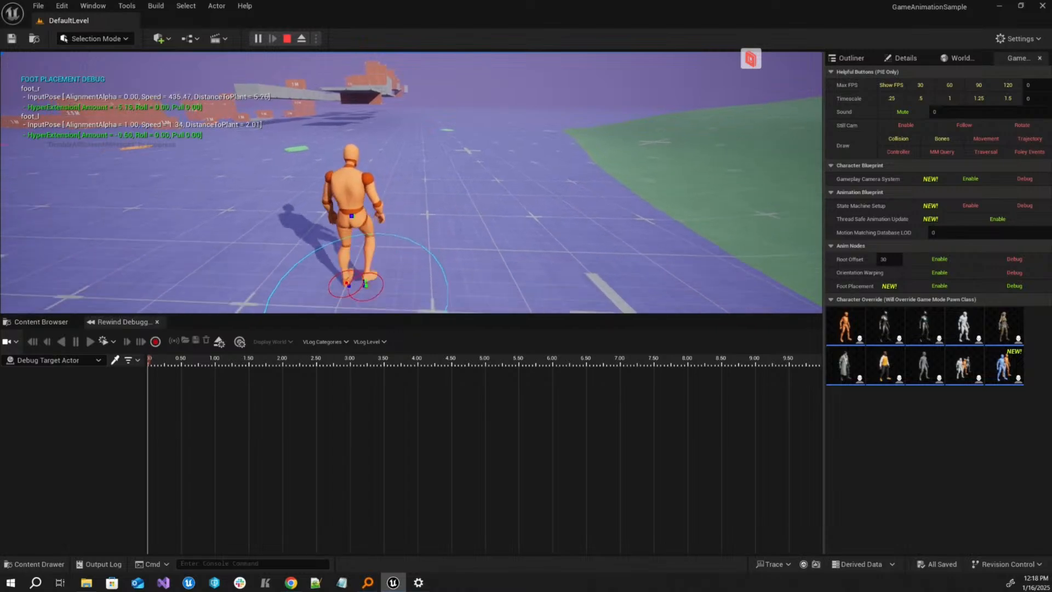
key(s)
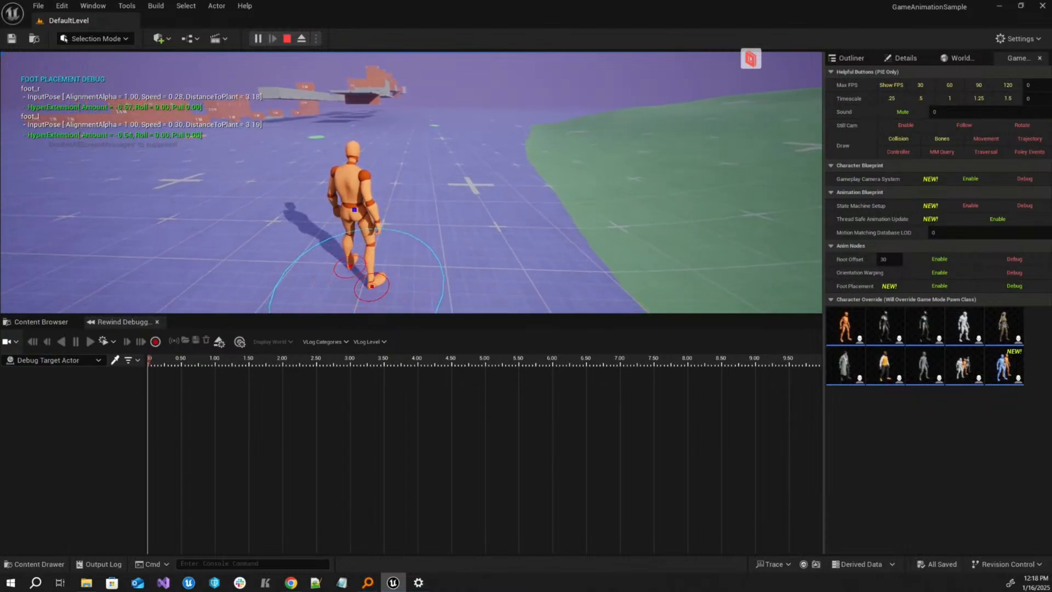
- Start a Rewind Debugger recording and capture the mannequin moving forward and backward on the flat floor
click(155, 344)
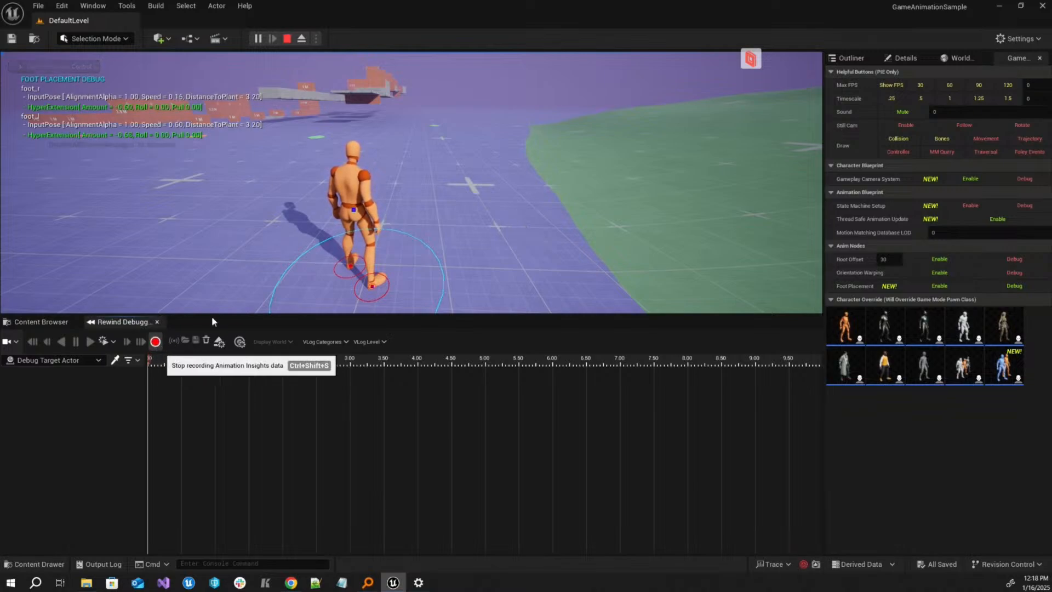
click(296, 256)
key(w)
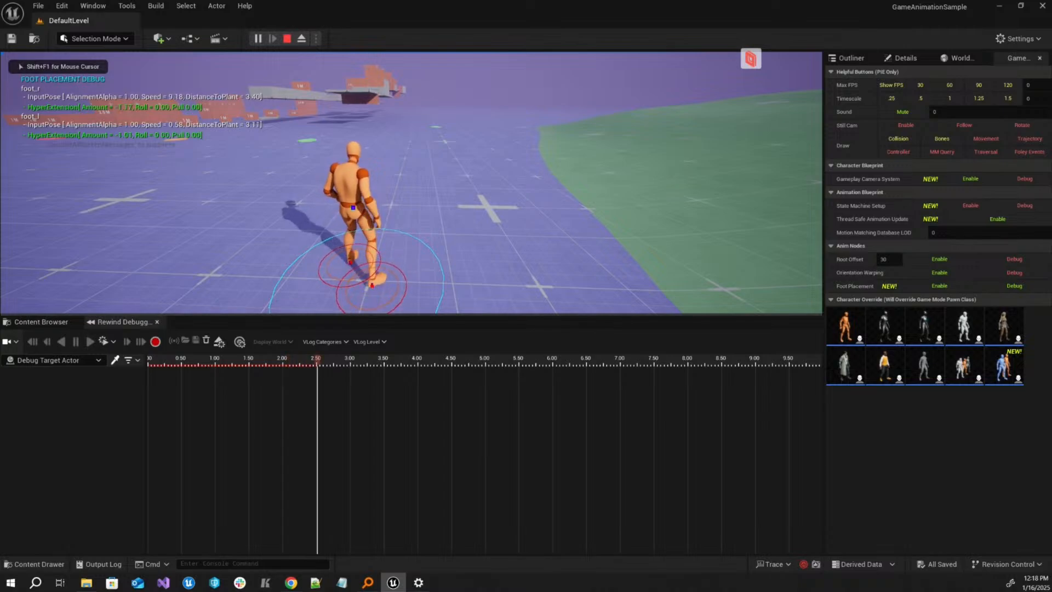
key(w)
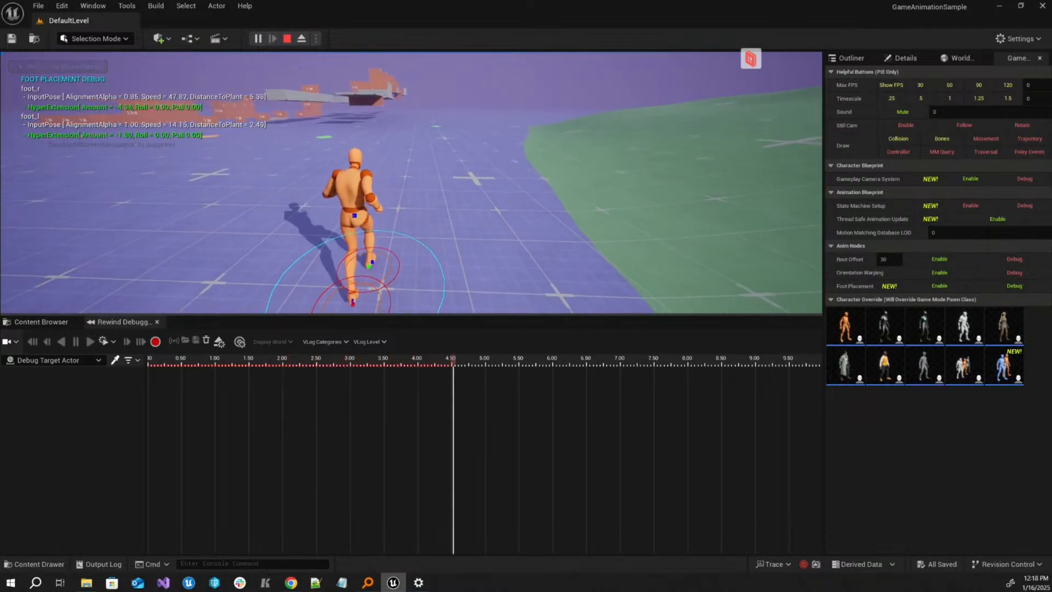
key(s)
key(w)
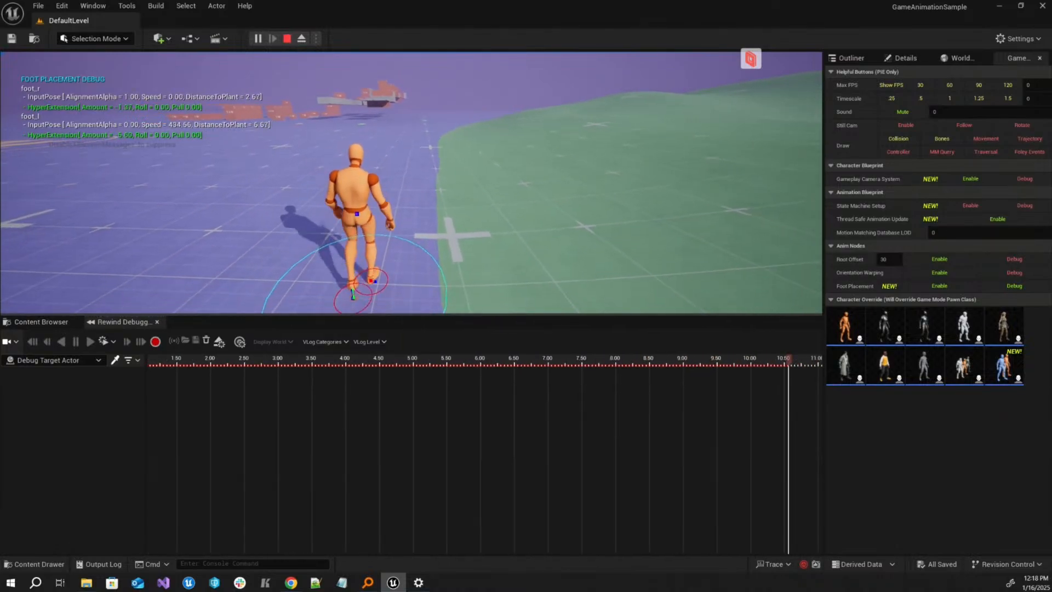
- Pause the play session and pick the mannequin in the level as the Rewind Debugger's target actor, ready for scrubbing
key(shift+F1)
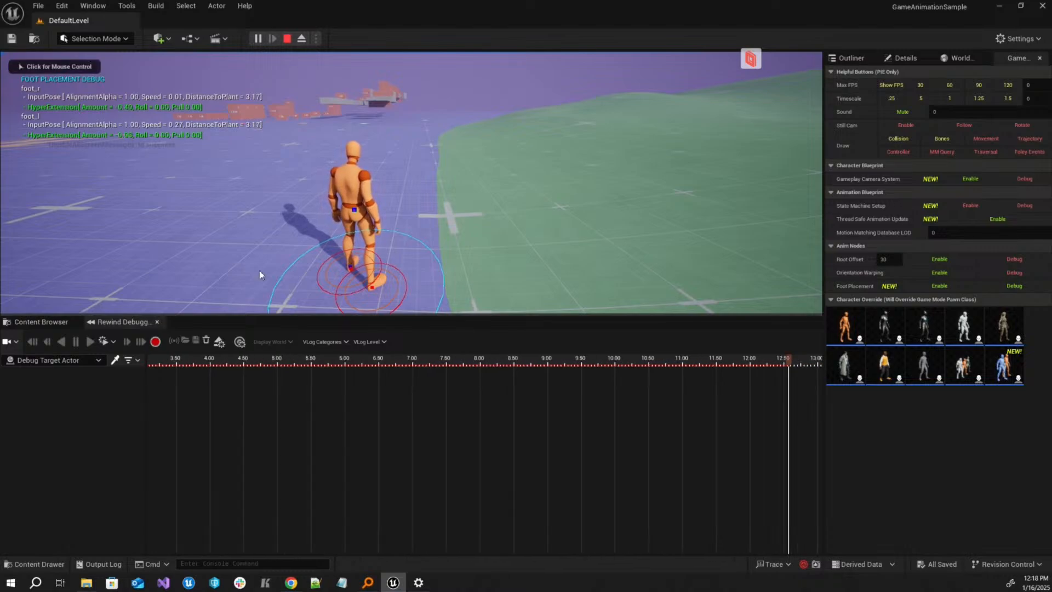
click(259, 38)
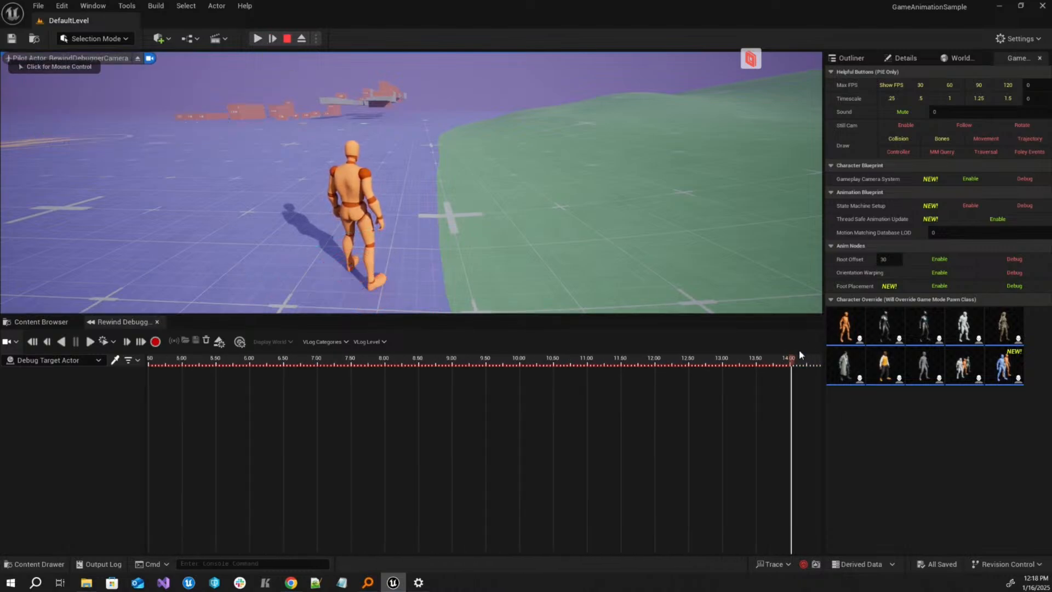
click(114, 361)
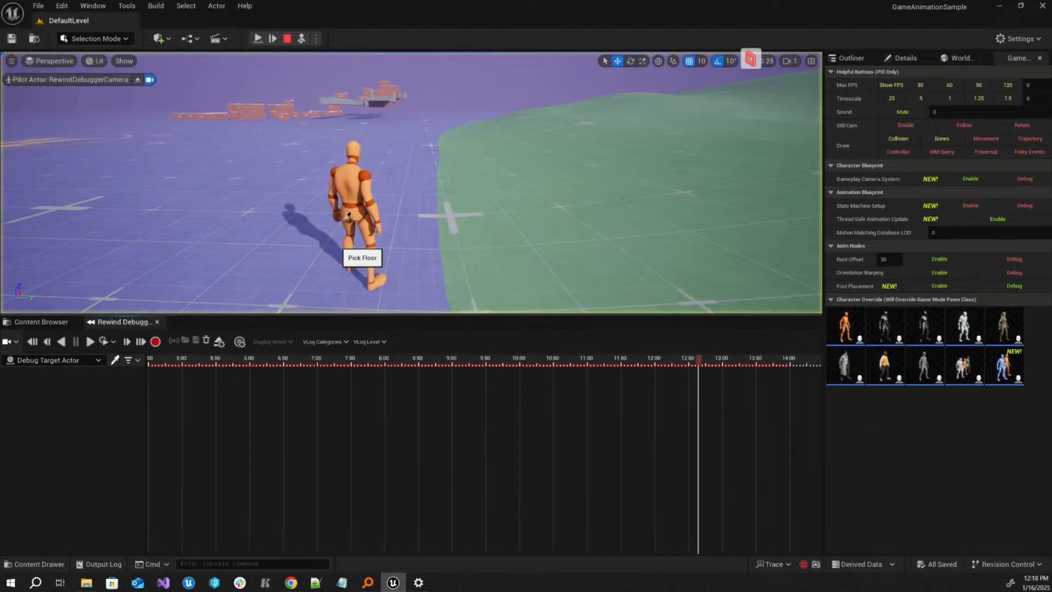
click(356, 194)
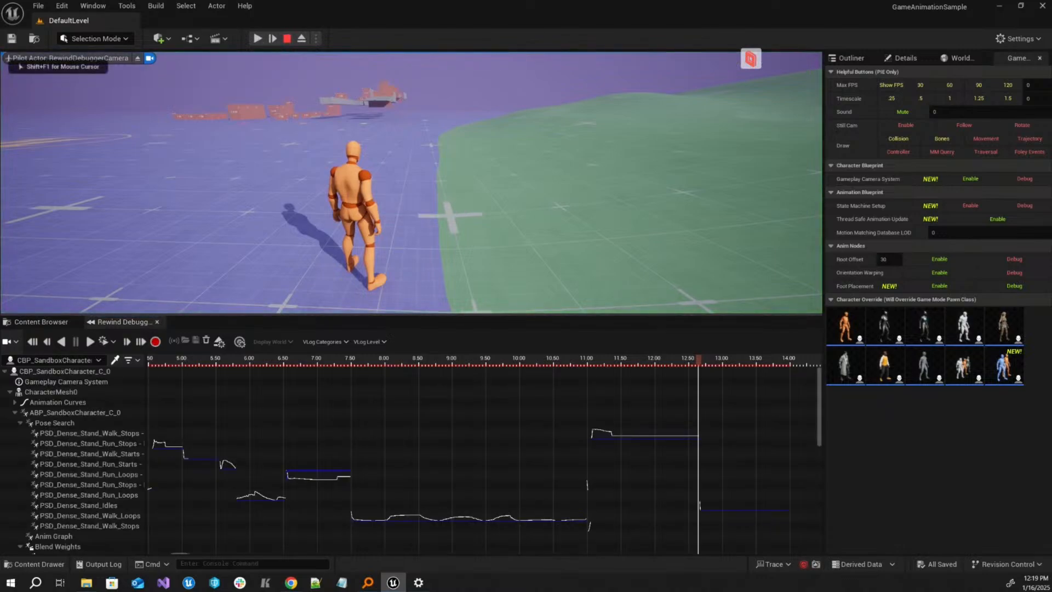
key(shift+F1)
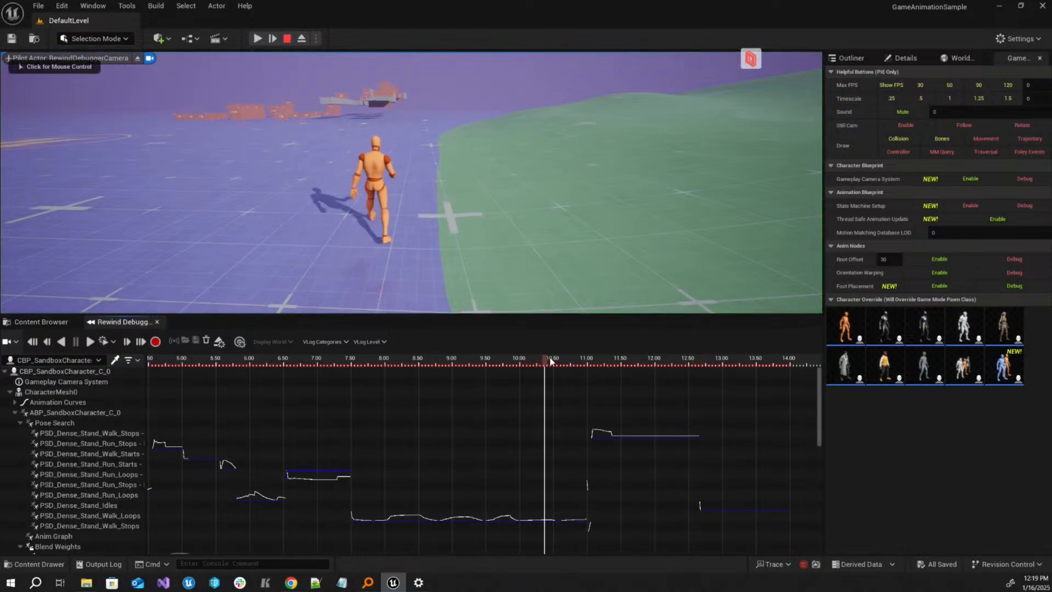
- Turn on visual log drawing for the recorded foot placement and eject from the mannequin to free the viewport camera
click(310, 340)
click(341, 374)
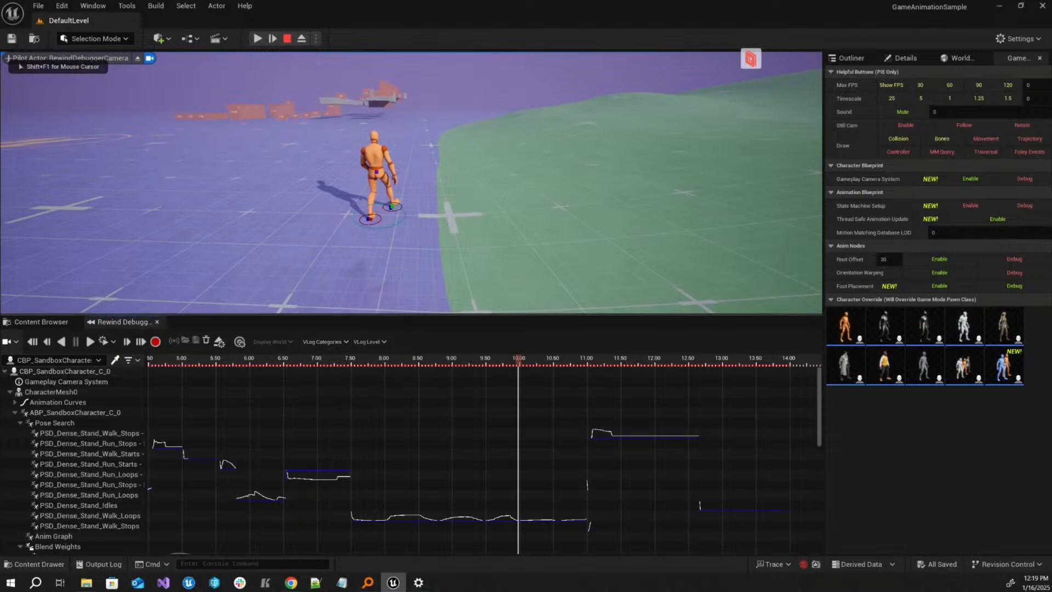
click(9, 341)
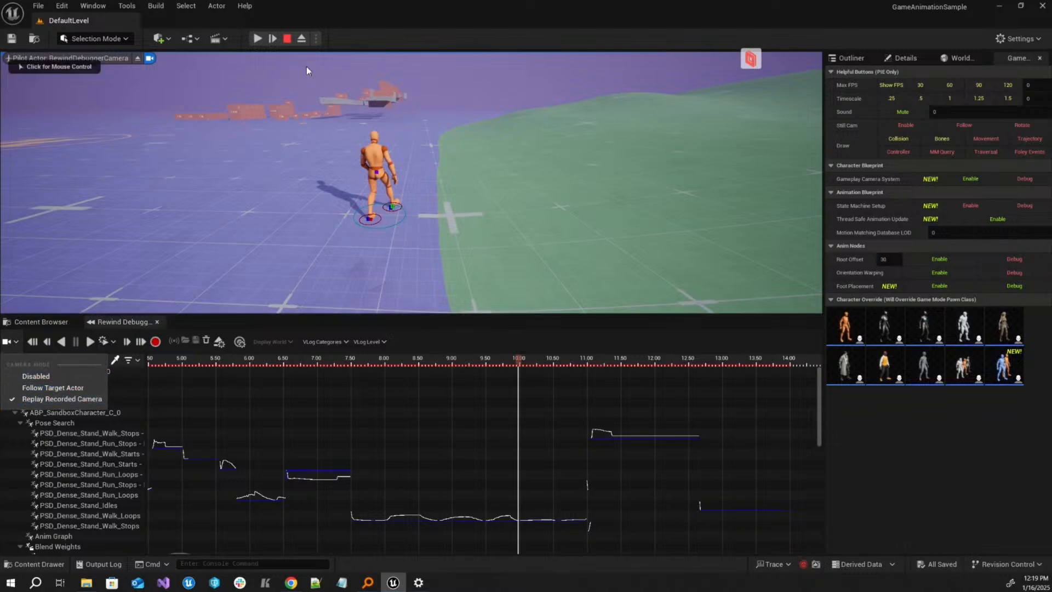
click(302, 39)
- Scrub the recording between about 7.8 and 9.1 seconds and examine the mannequin's foot planting up close
drag(518, 362, 374, 351)
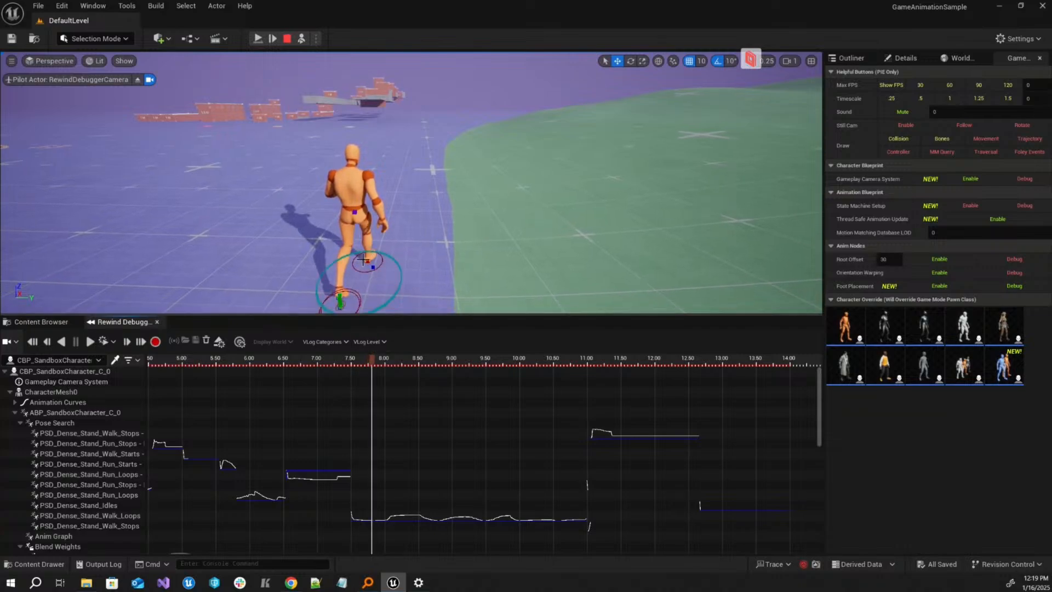
right_drag(363, 260, 363, 262)
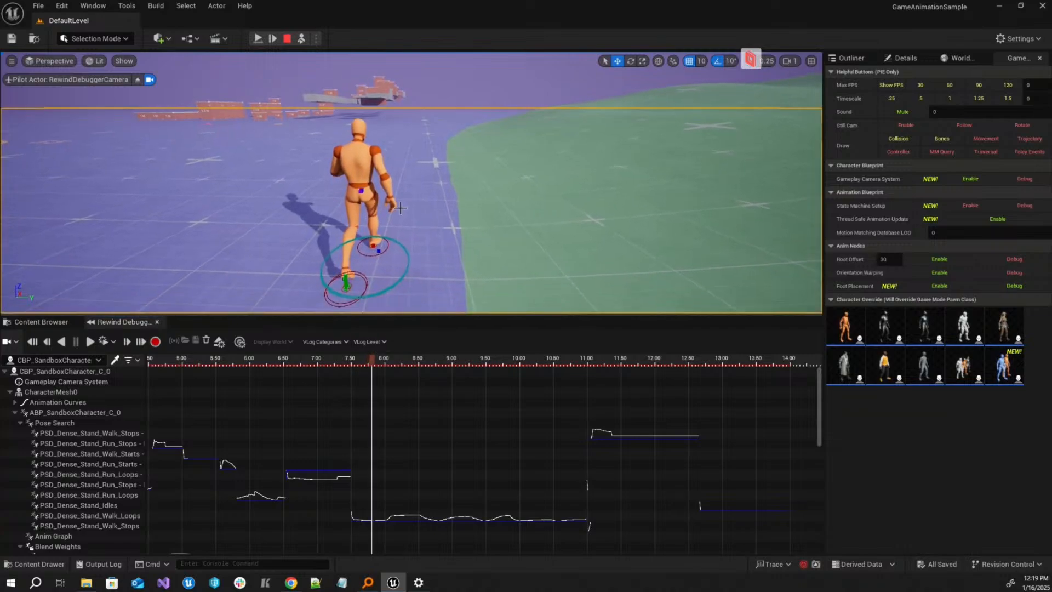
scroll(400, 208, down, 3)
right_drag(400, 208, 430, 228)
key(w)
drag(370, 364, 458, 350)
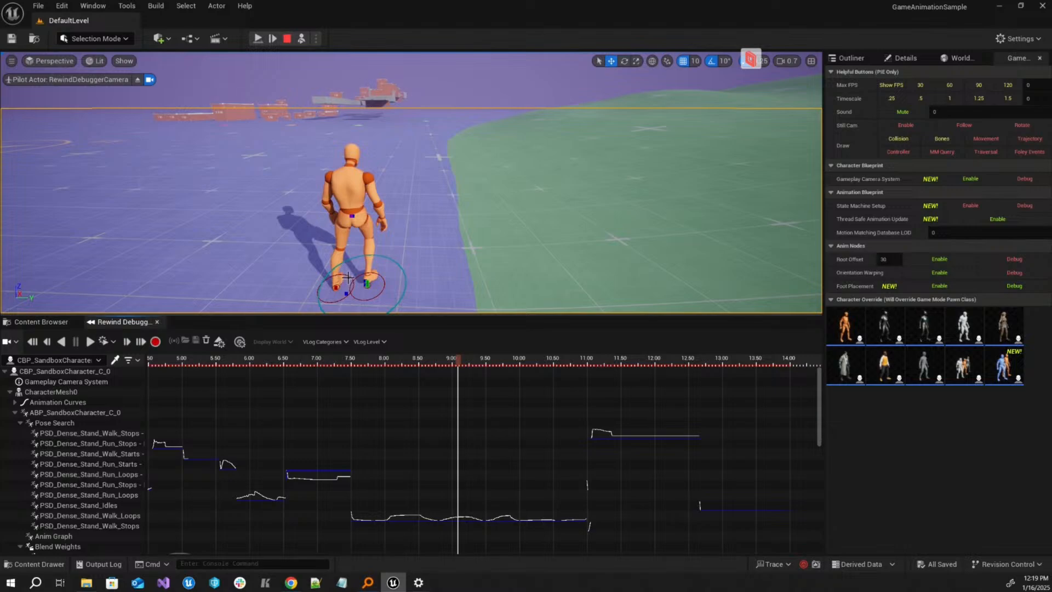
drag(466, 364, 457, 365)
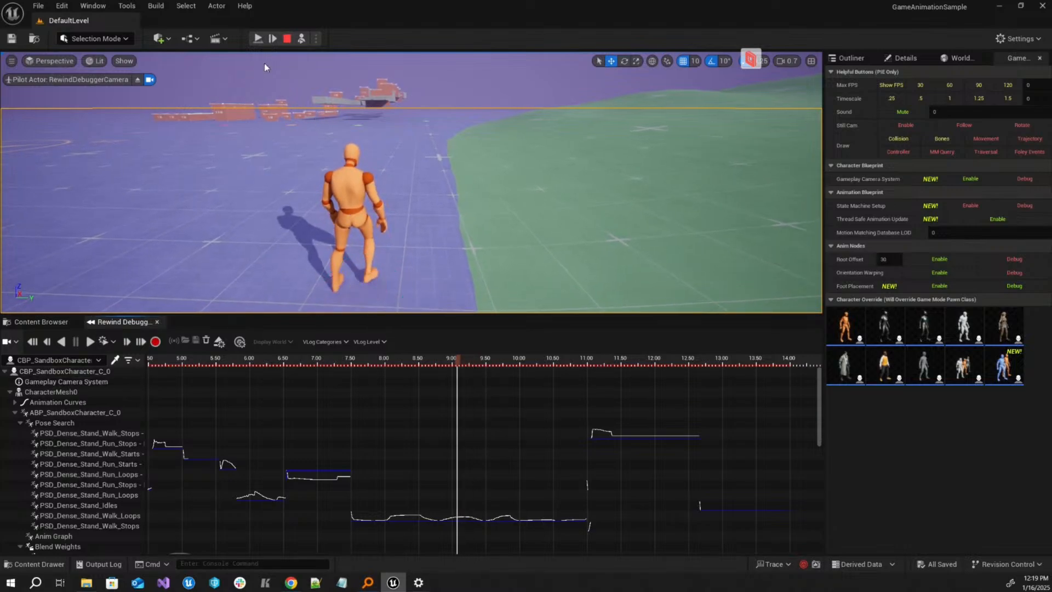
- Resume the play session, possess the mannequin again and pause the simulation
click(259, 40)
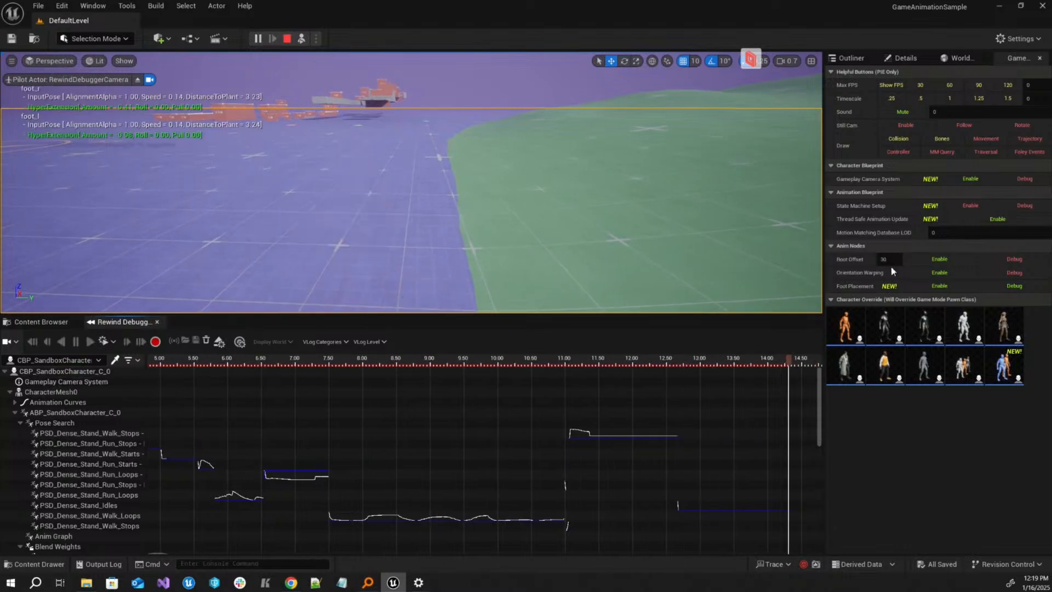
click(302, 39)
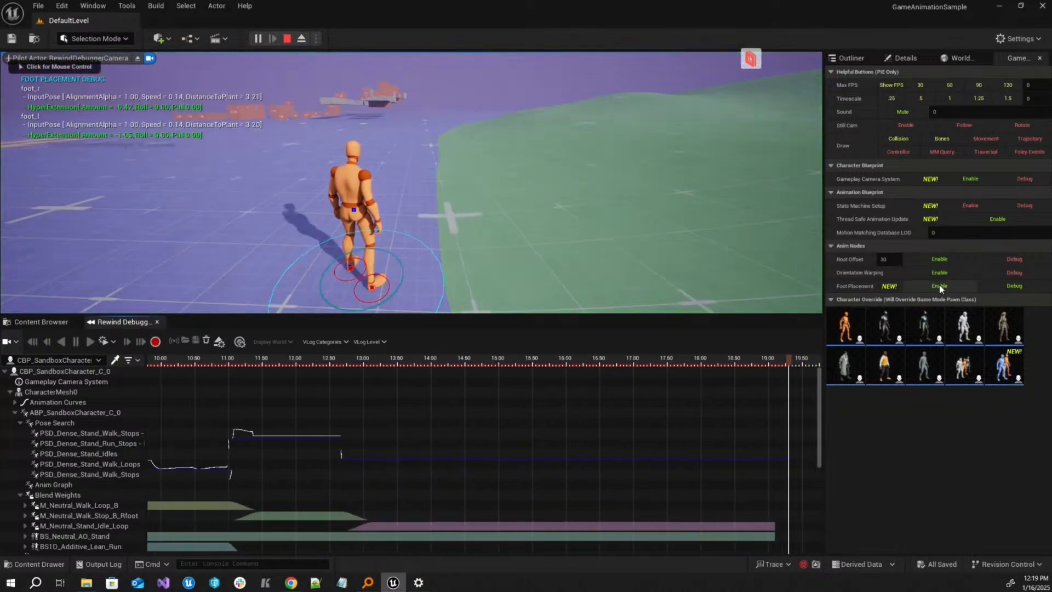
click(257, 40)
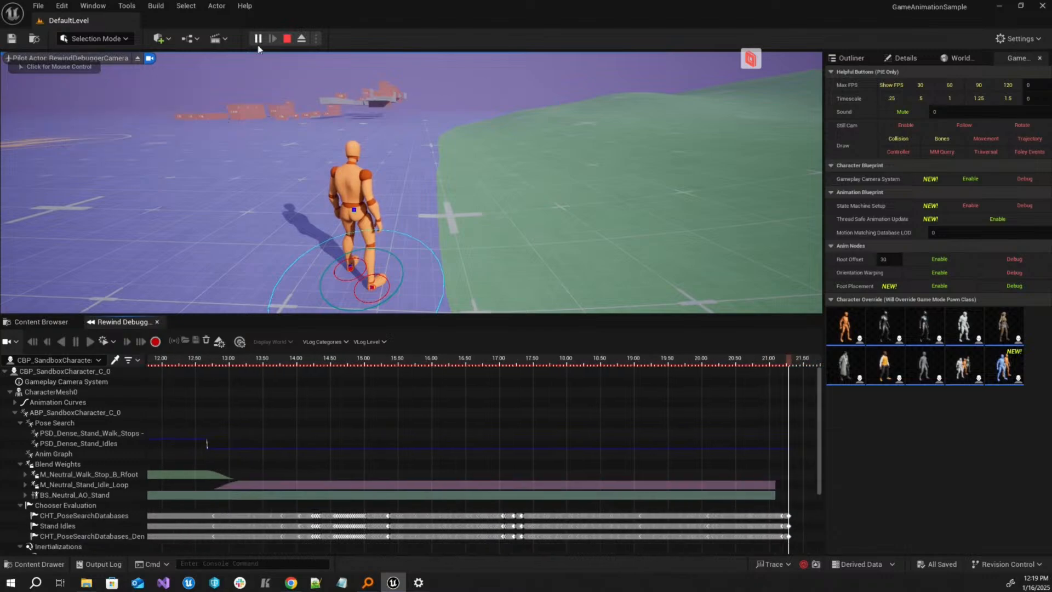
- Open ABP_SandboxCharacter's AnimGraph with the debugger attached to the recorded instance, in a maximized window
right_click(73, 413)
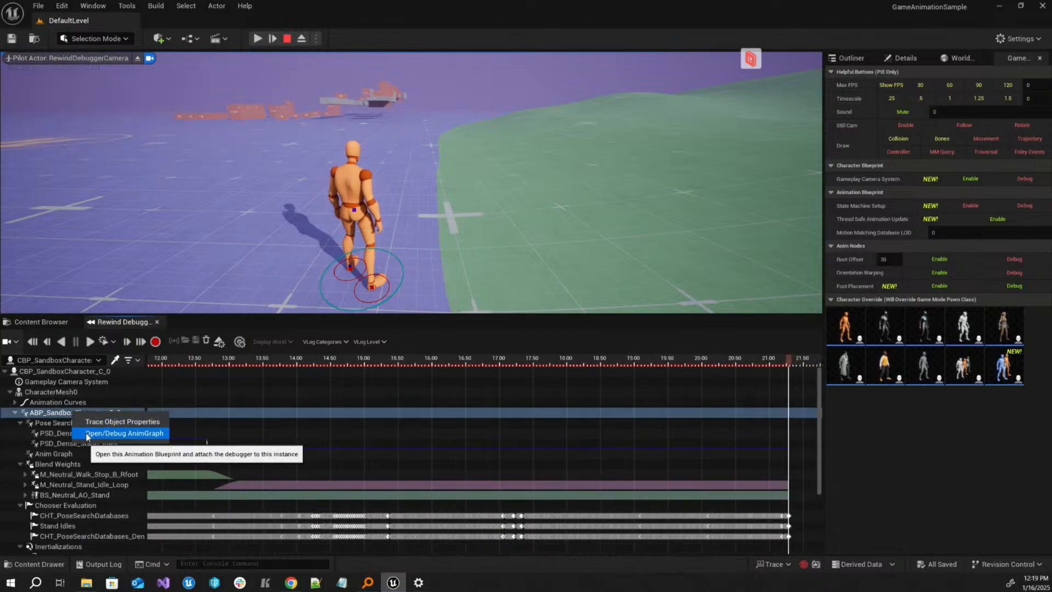
click(86, 432)
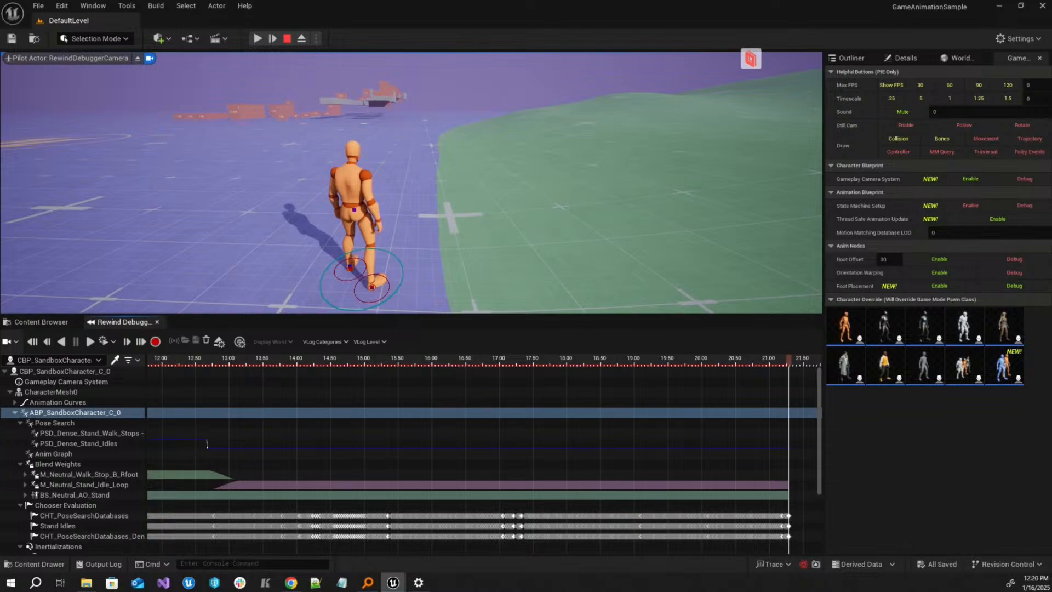
double_click(681, 47)
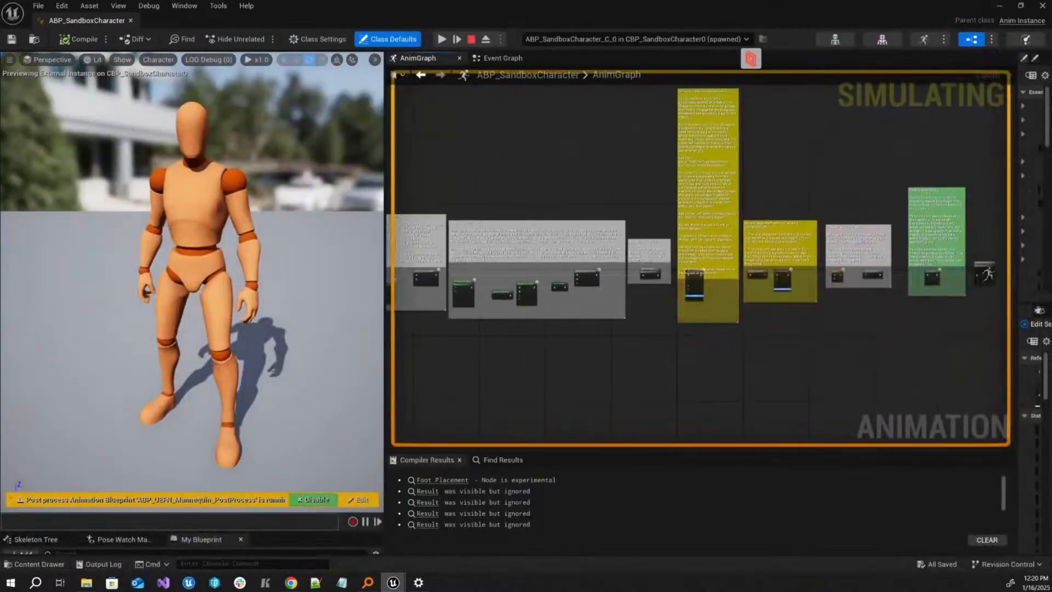
- Set the Foot Placement node's Alpha to 0.001 and compile the animation blueprint
scroll(724, 296, up, 5)
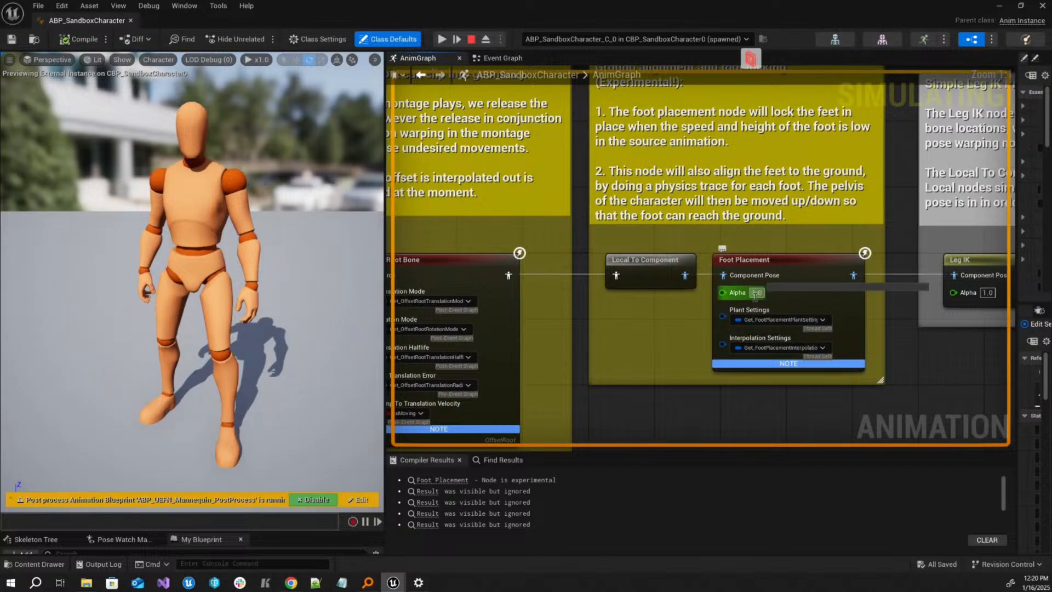
text(0.001)
key(Return)
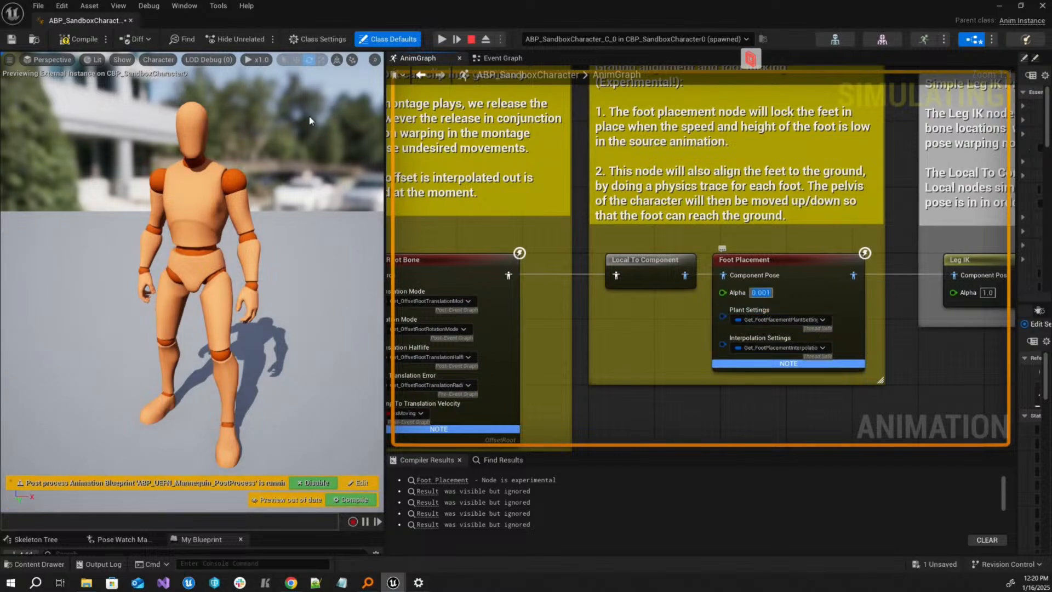
click(81, 43)
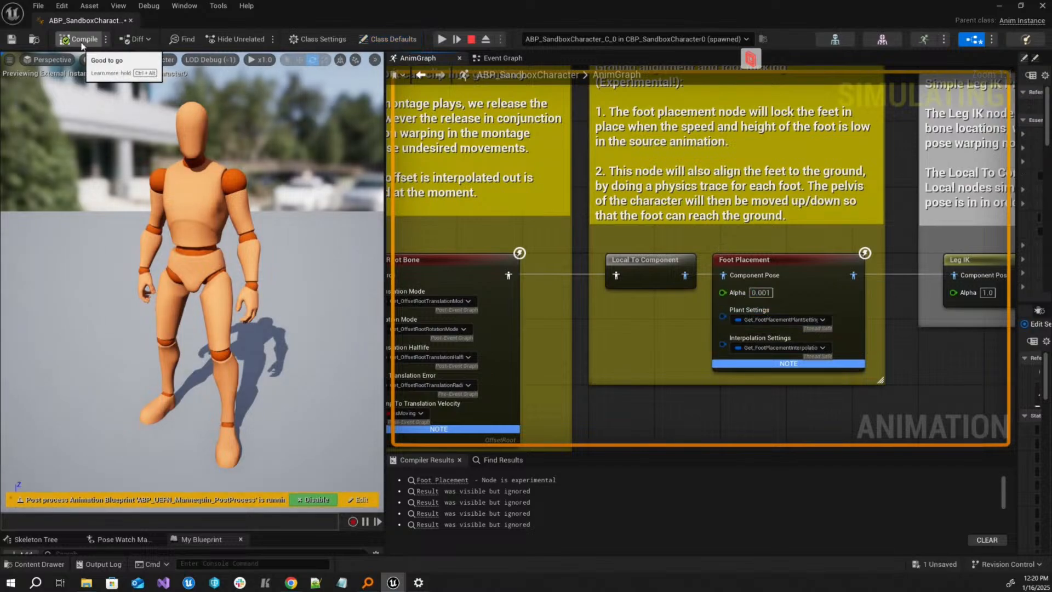
right_drag(767, 223, 727, 215)
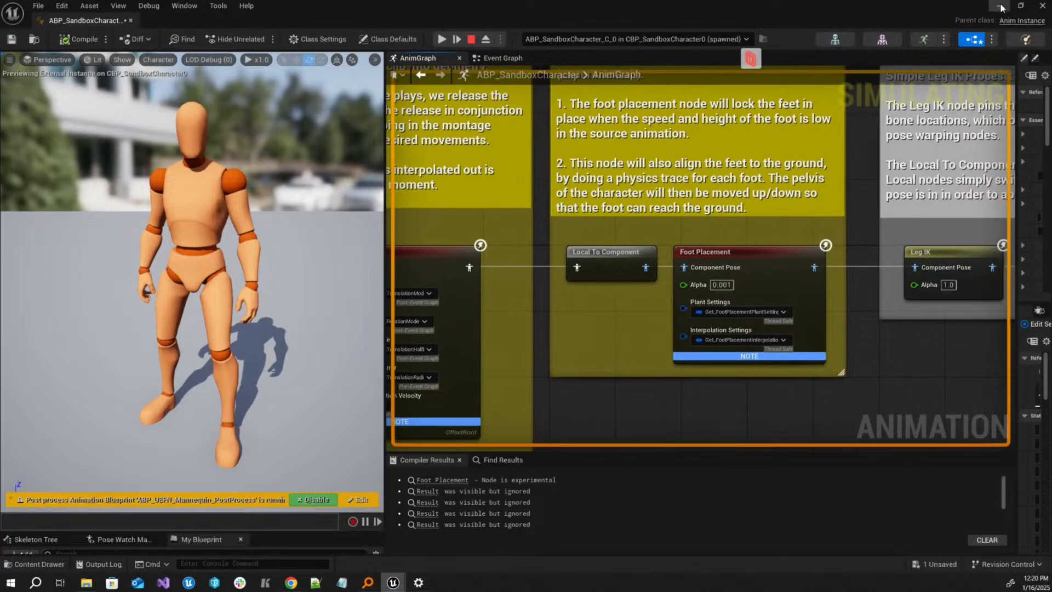
- Return to the level, resume play and walk the mannequin around the flat floor to examine its nearly unblended foot placement
click(1000, 6)
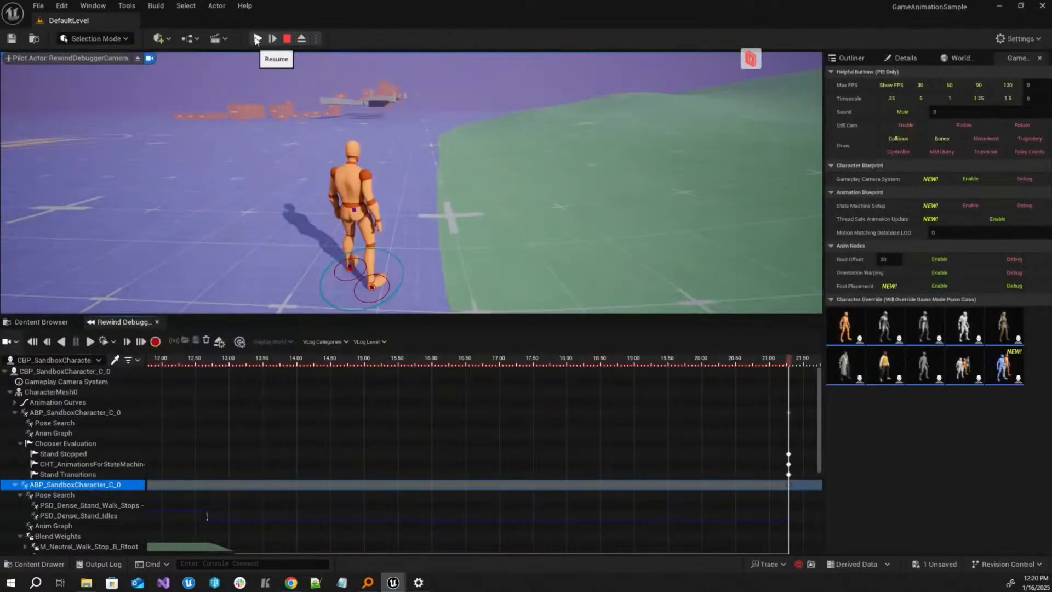
click(257, 38)
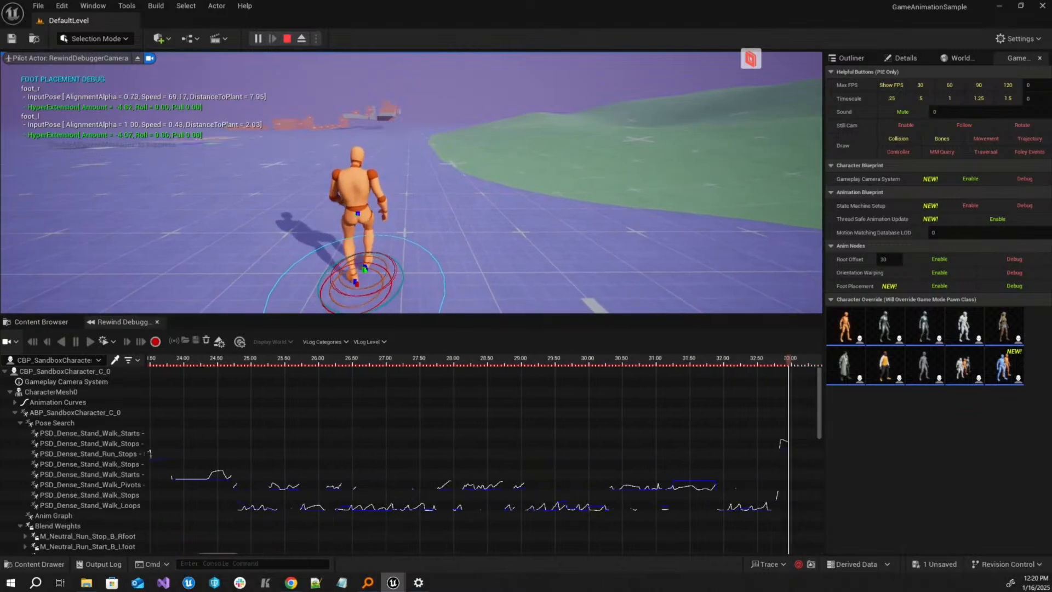
key(shift+F1)
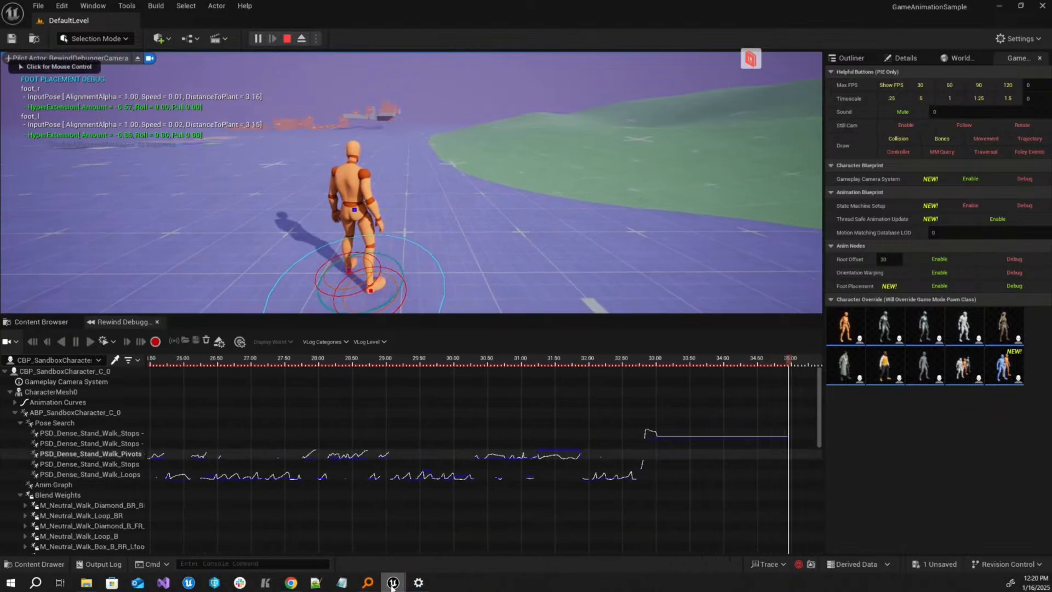
- Set the Foot Placement node's Alpha to 1.0 in the AnimGraph and recompile the animation blueprint
mouse_move(393, 584)
click(482, 541)
click(722, 285)
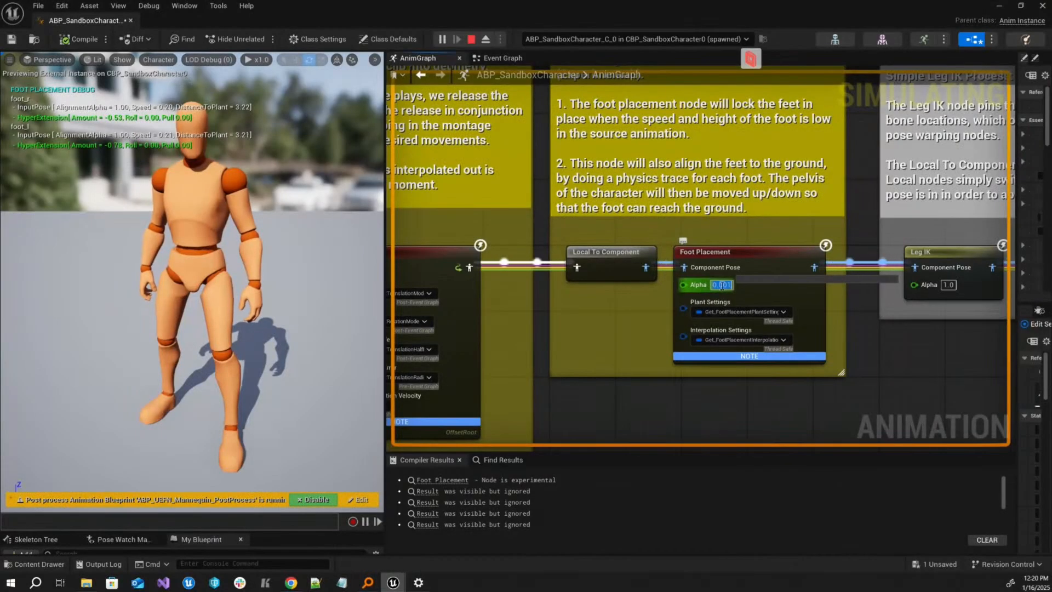
key(Return)
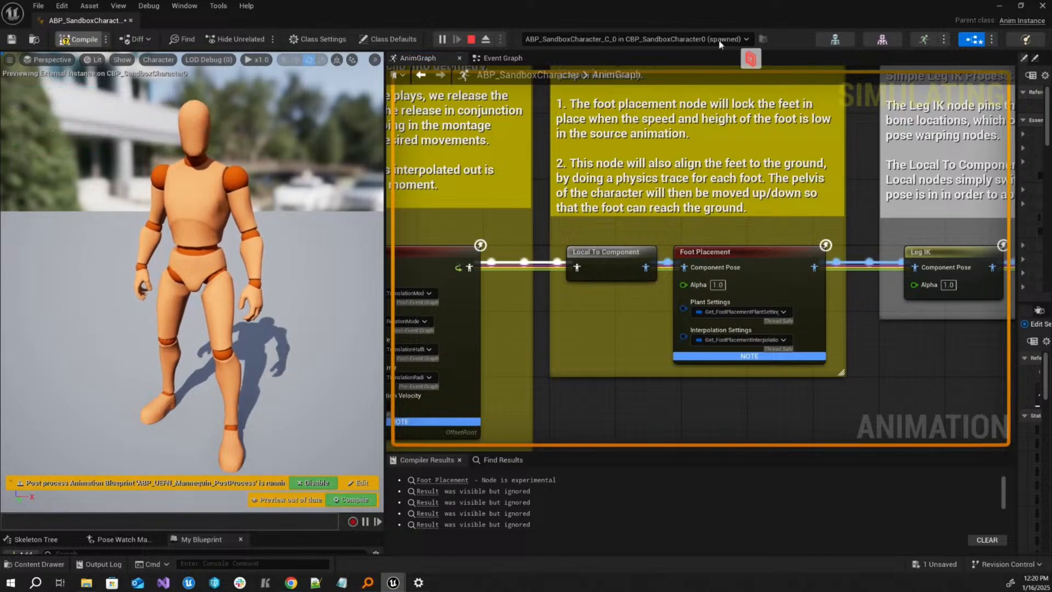
- Return to the level and move the mannequin across the floor and onto the green slope, crouching, to examine full foot placement
click(1000, 7)
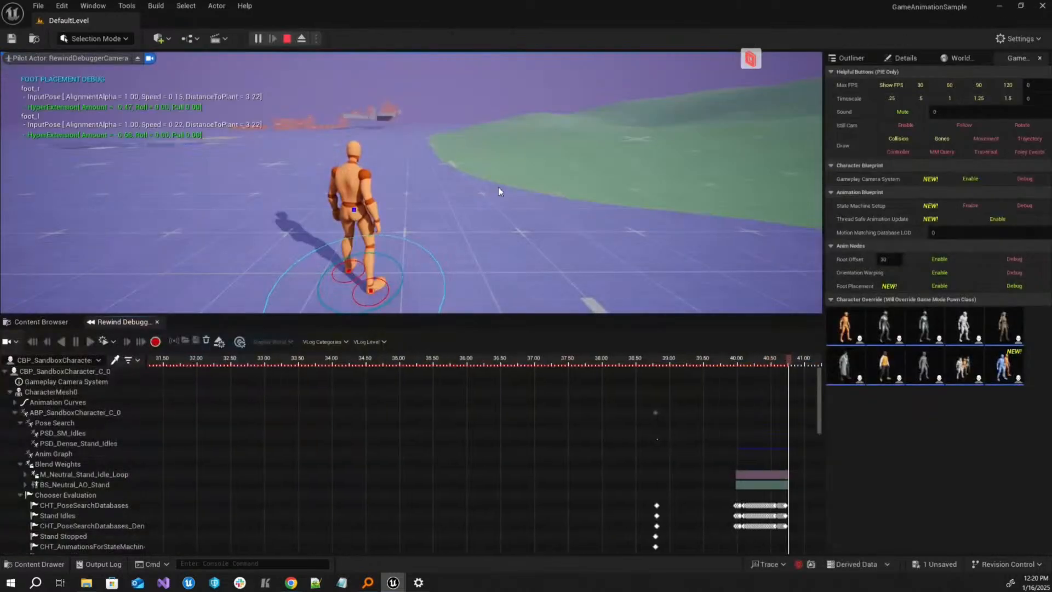
key(s)
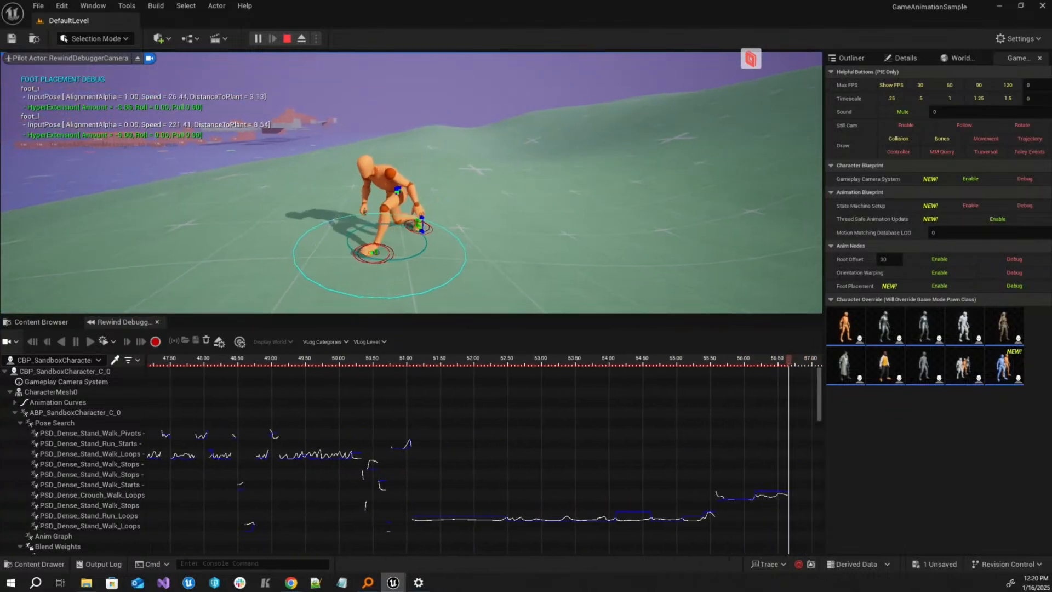
key(shift+F1)
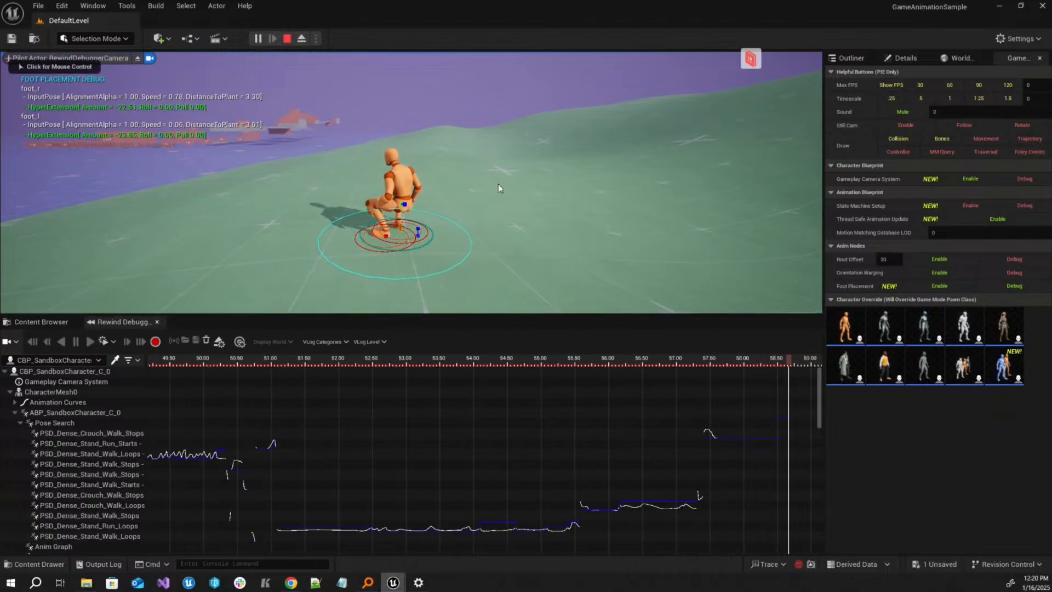
- Switch to ABP_SandboxCharacter's AnimGraph, select the Foot Placement node and enlarge the area showing its details
mouse_move(395, 584)
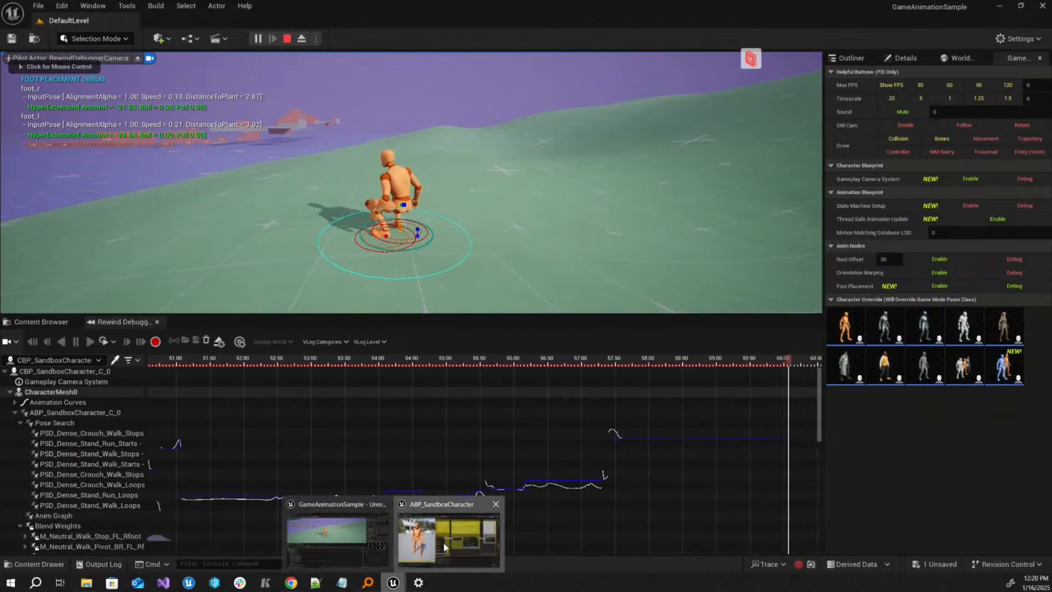
click(419, 542)
click(760, 260)
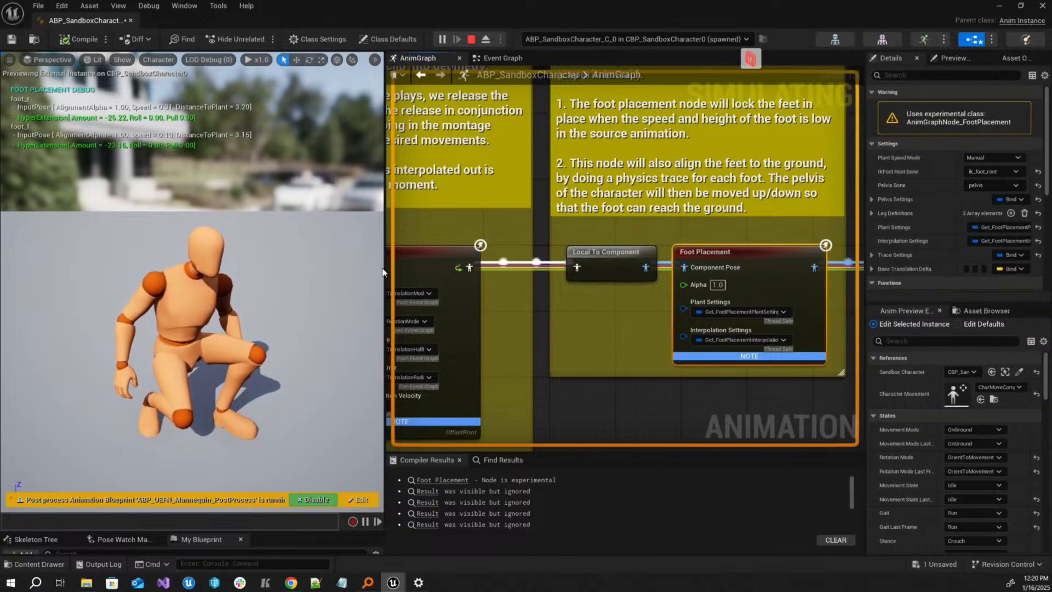
drag(385, 269, 219, 269)
right_drag(663, 270, 520, 200)
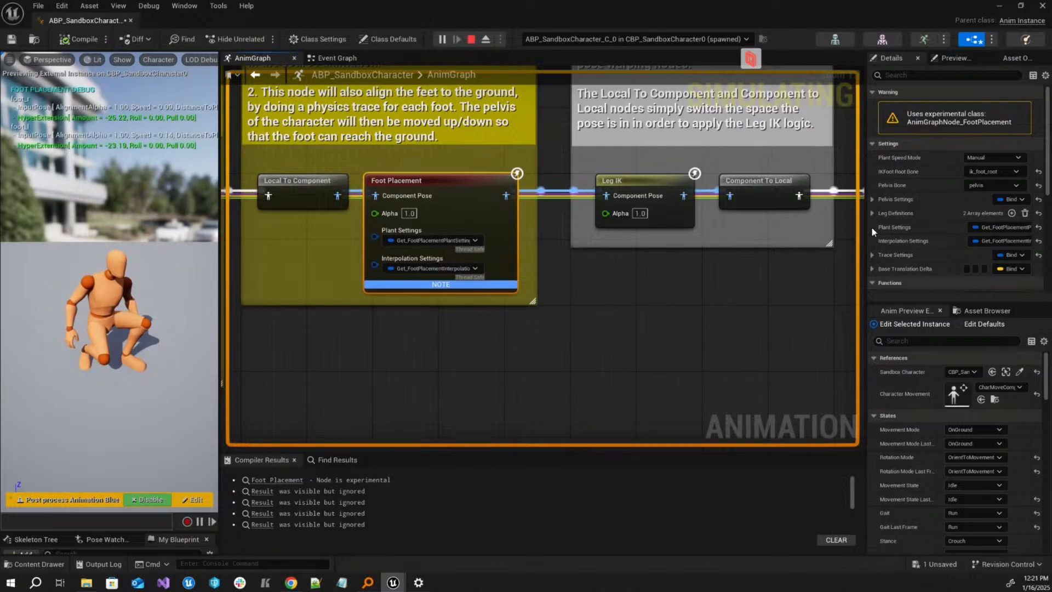
drag(867, 226, 679, 237)
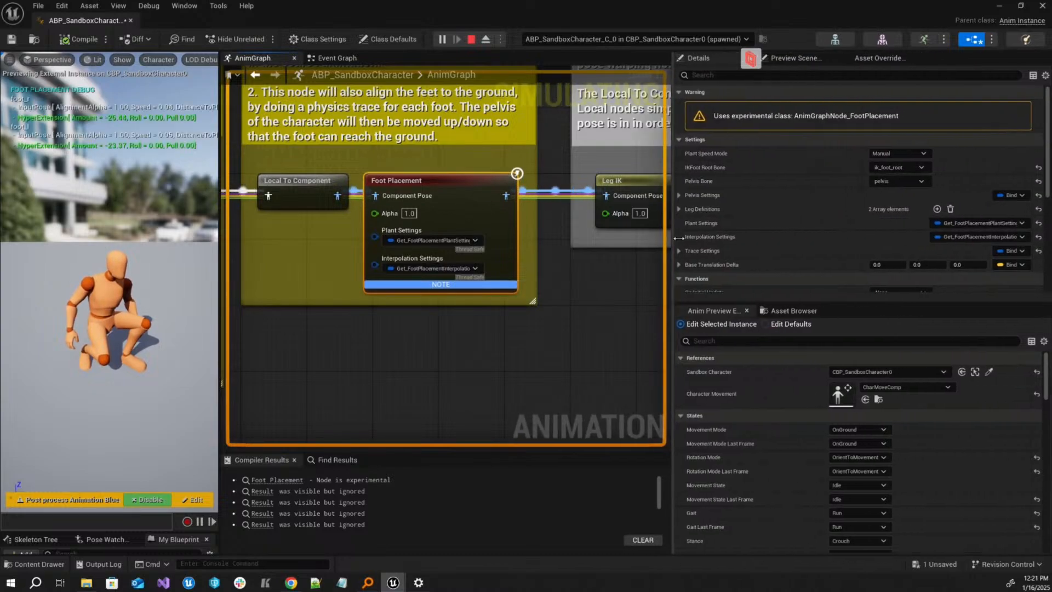
- Expand the Foot Placement node's Leg Definitions and review the Plant Speed Mode options, keeping Manual
click(680, 209)
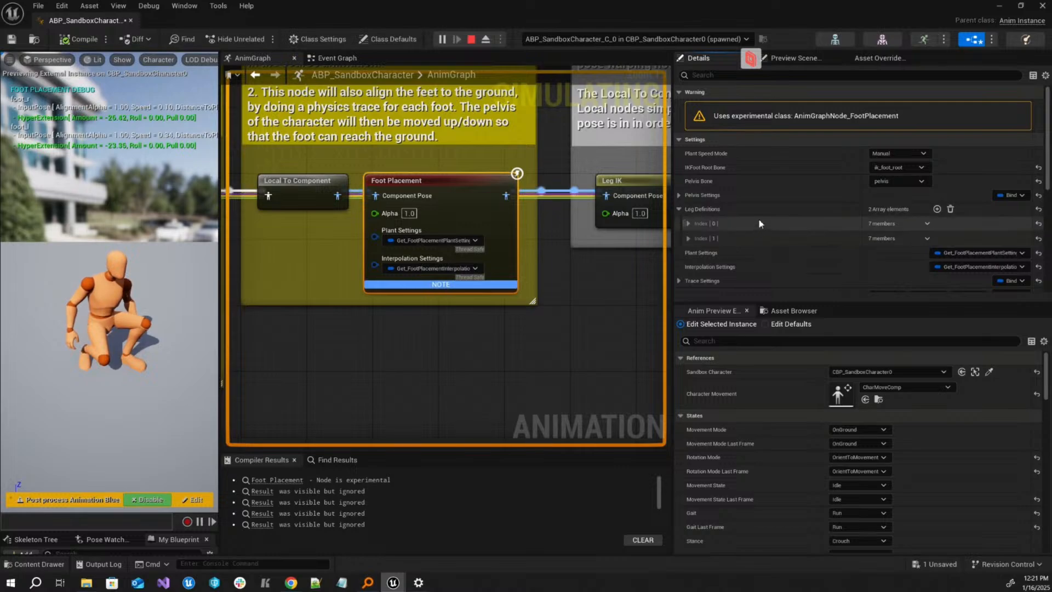
scroll(712, 197, down, 1)
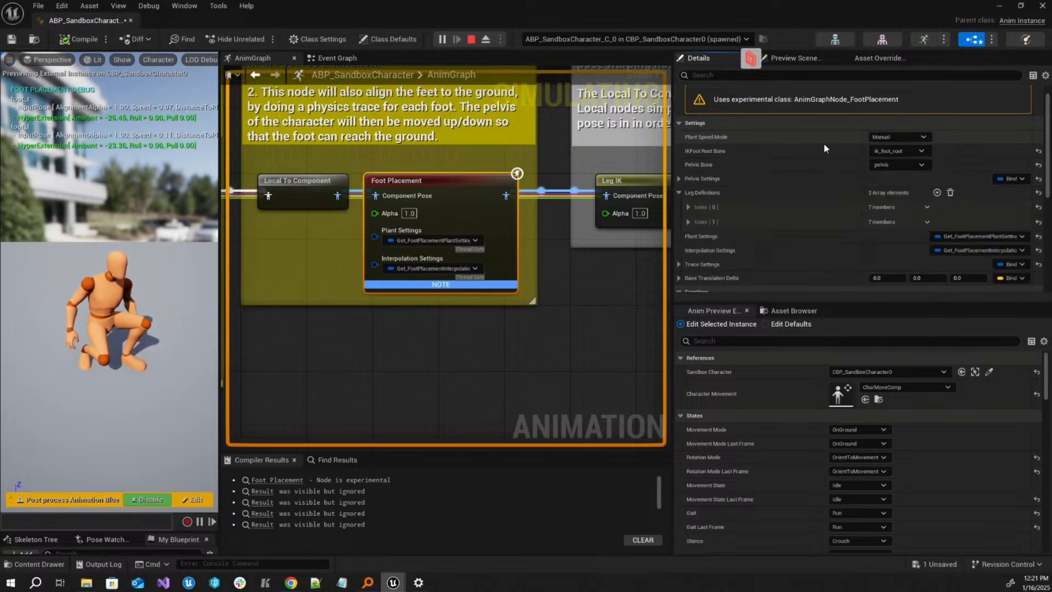
click(894, 137)
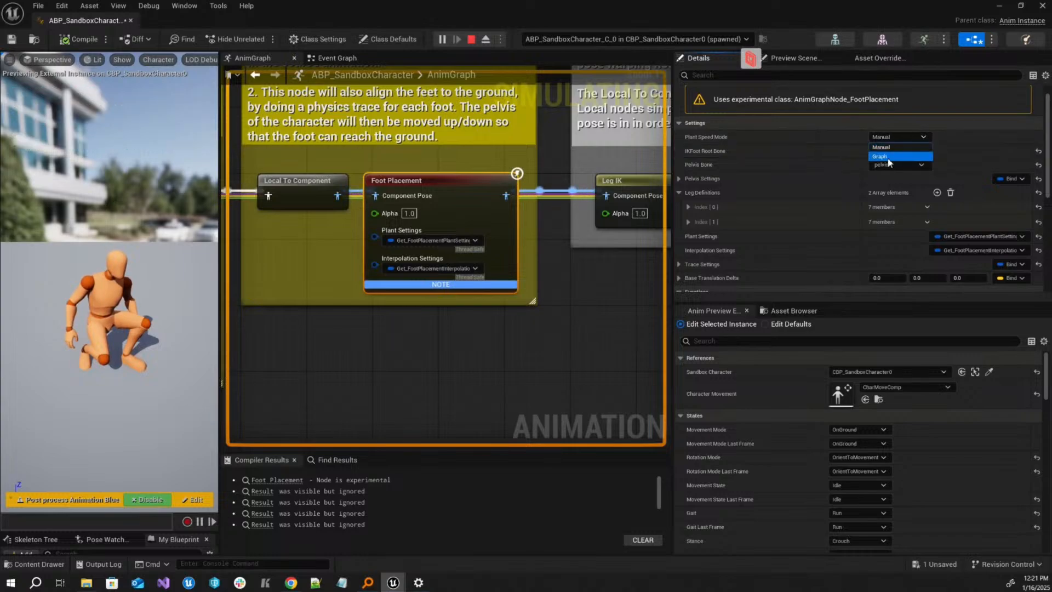
click(798, 147)
- Review the Foot Placement node's bone assignments and its Pelvis Settings
scroll(799, 144, down, 1)
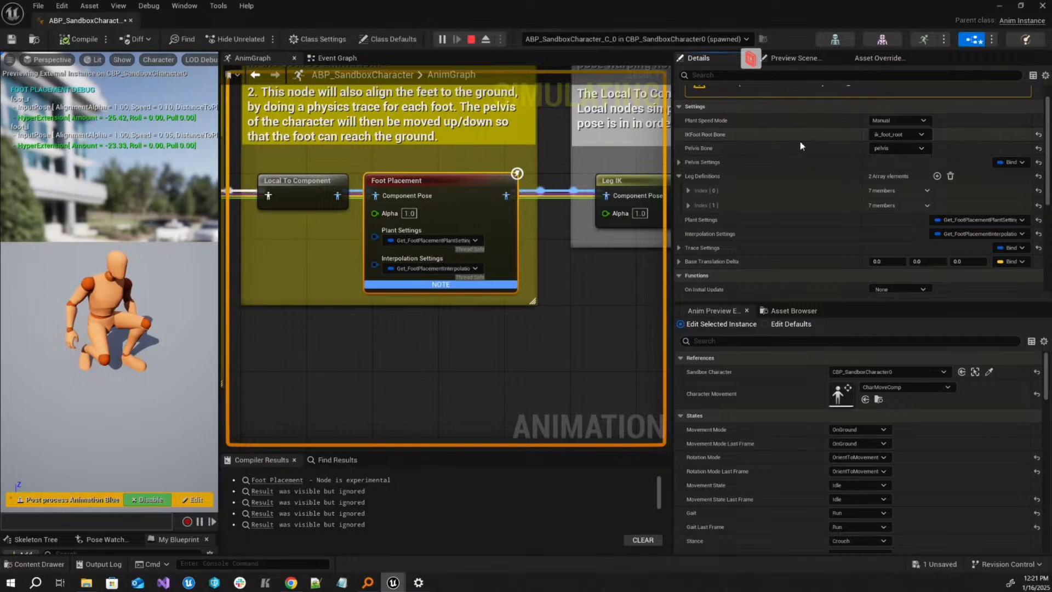
scroll(800, 146, down, 1)
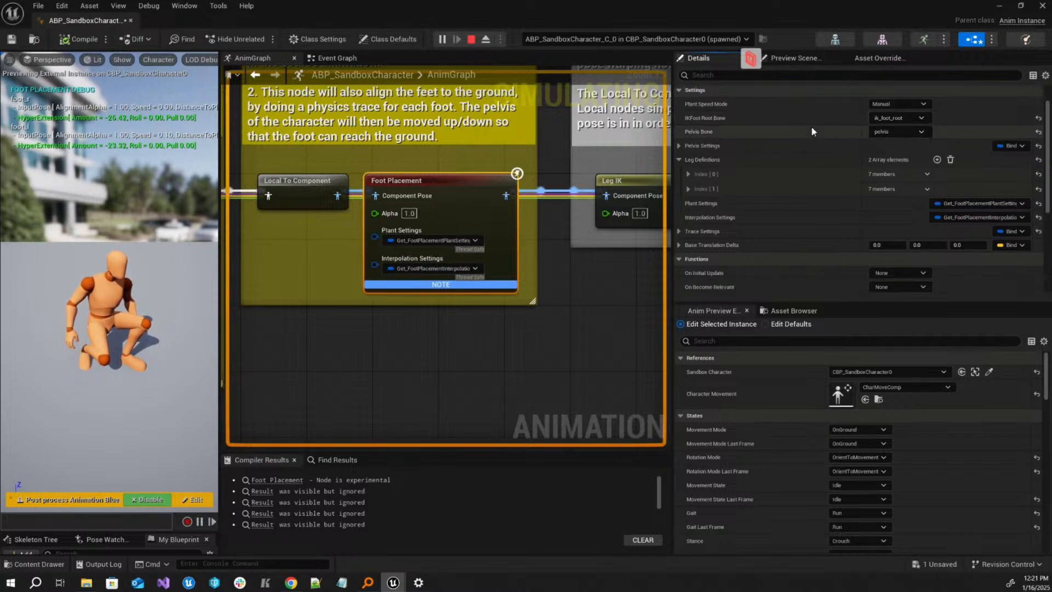
click(679, 148)
scroll(688, 162, up, 1)
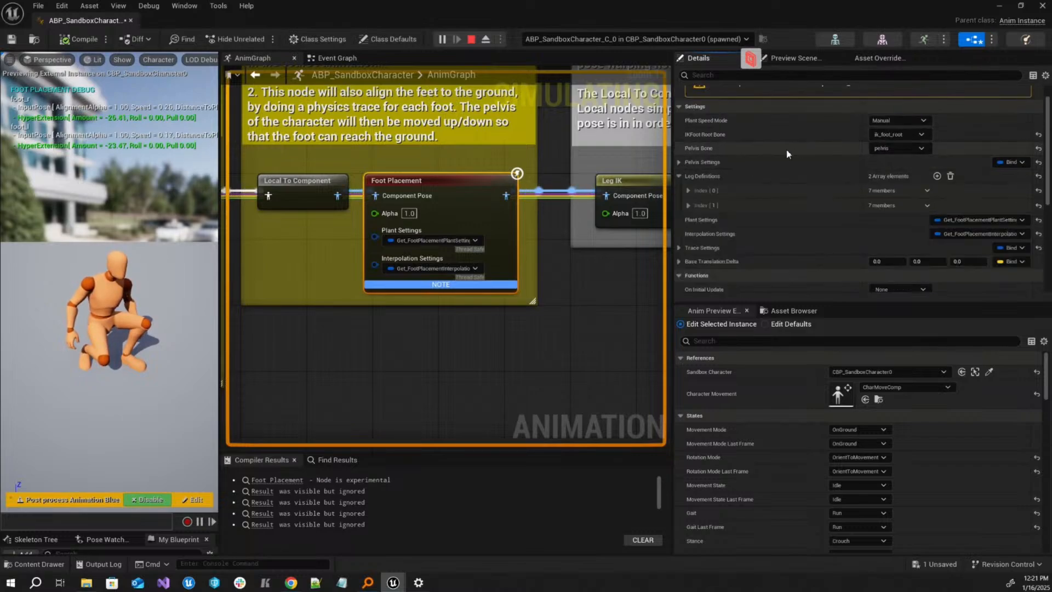
click(677, 162)
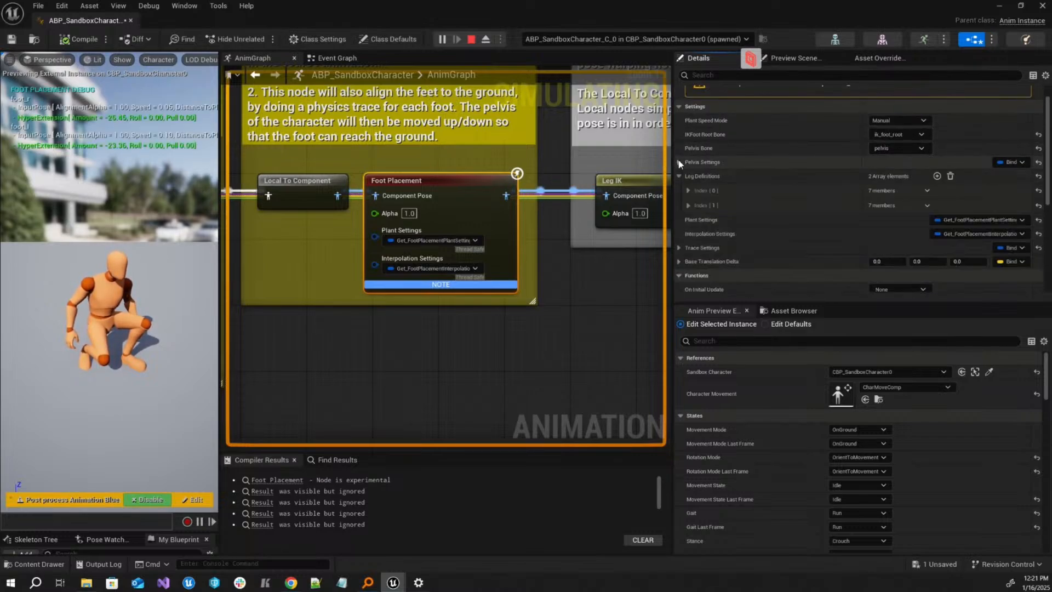
- Expand the first leg definition of the Foot Placement node and review its bones and Speed Curve Name
click(687, 190)
scroll(688, 188, down, 2)
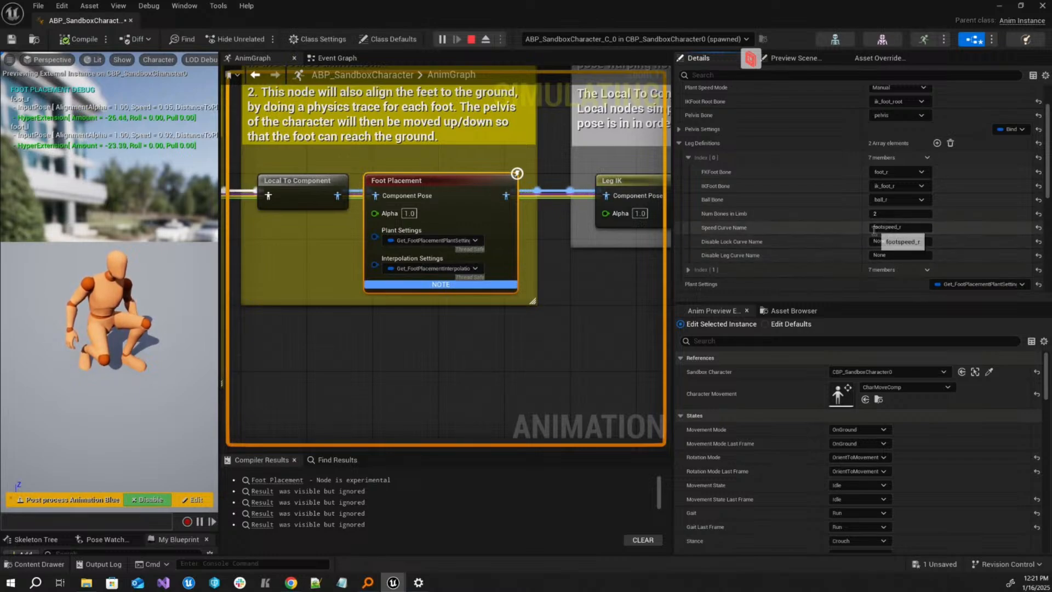
drag(864, 229, 840, 229)
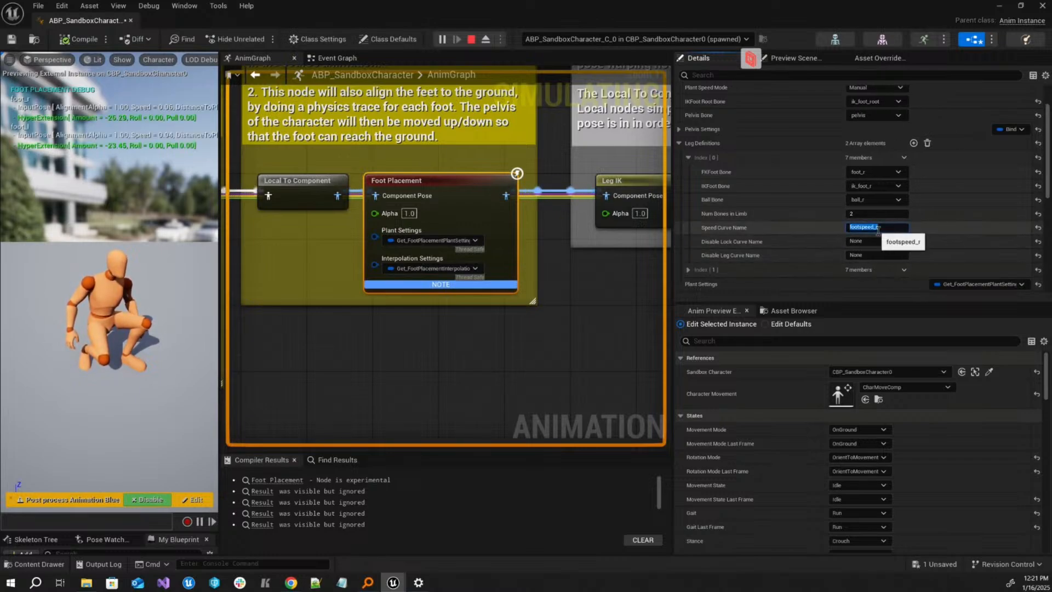
right_drag(508, 291, 503, 289)
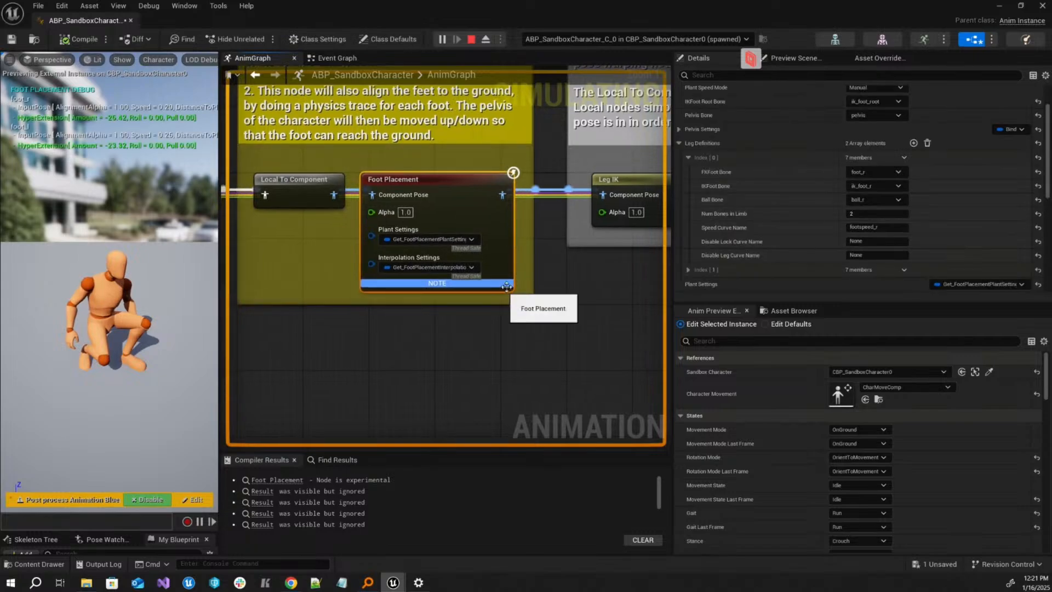
- Search the Asset Browser for "loop" and open the M_Neutral_Crouch_Loop_F animation
click(785, 313)
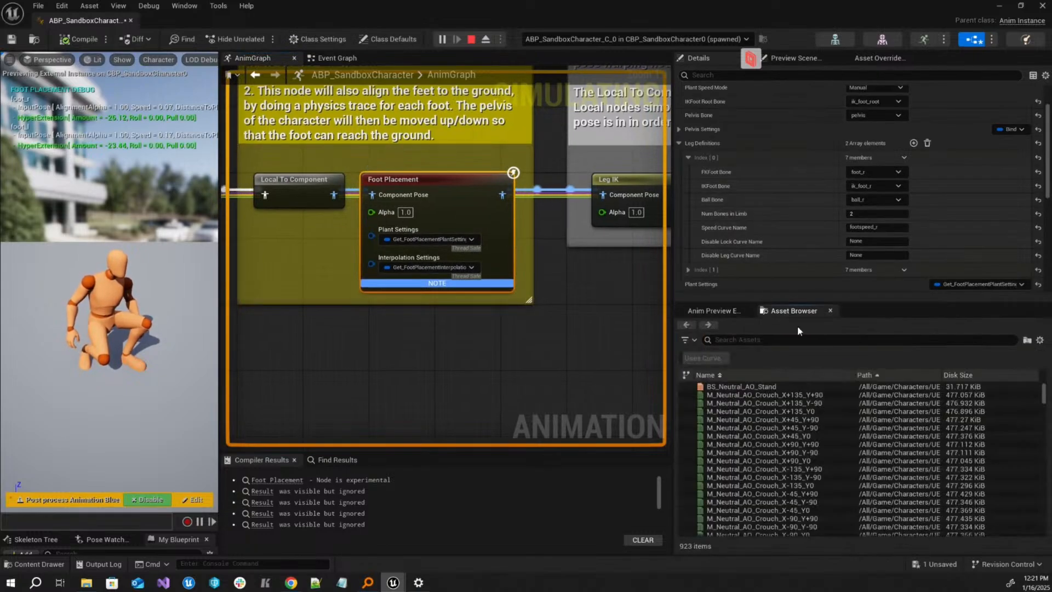
drag(799, 303, 800, 242)
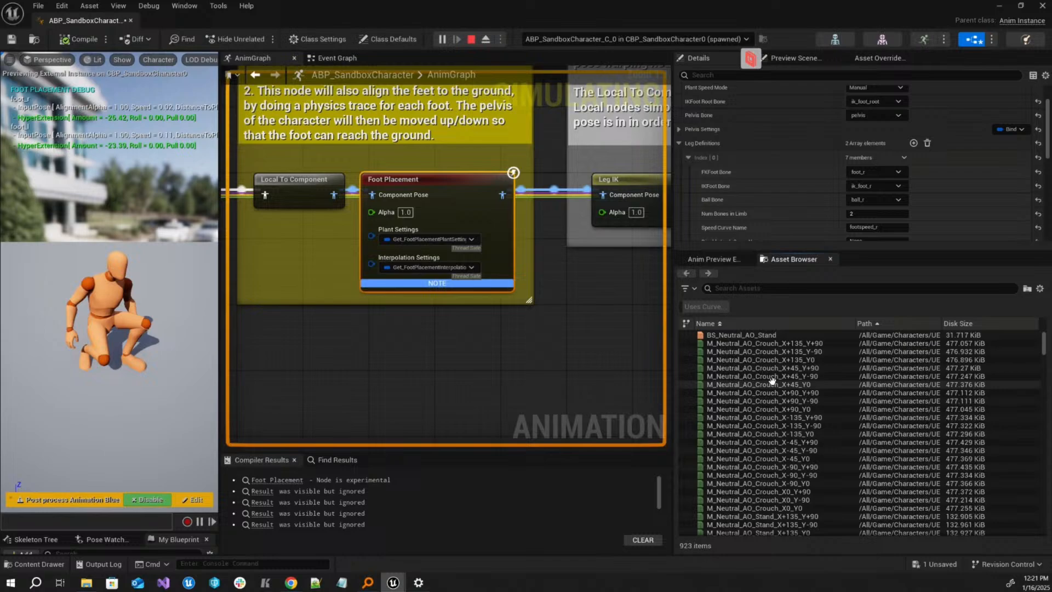
click(764, 287)
text(loop)
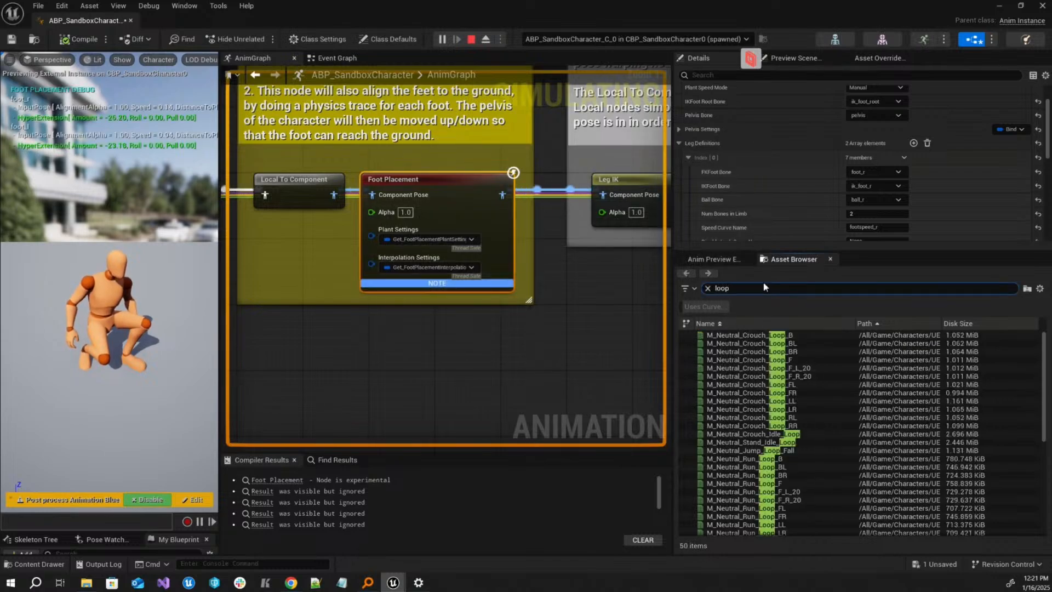
click(751, 360)
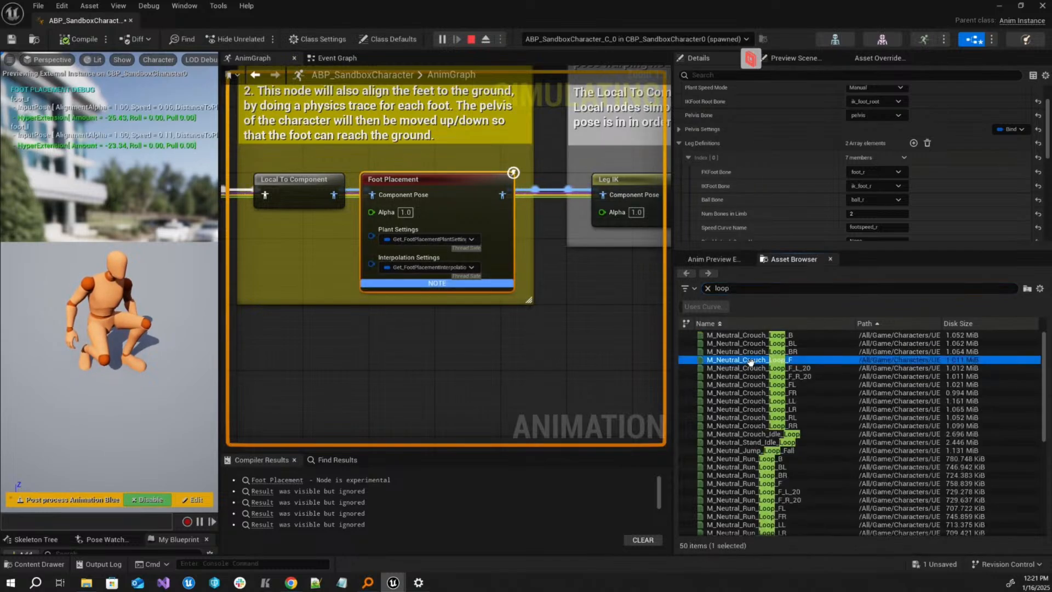
double_click(747, 359)
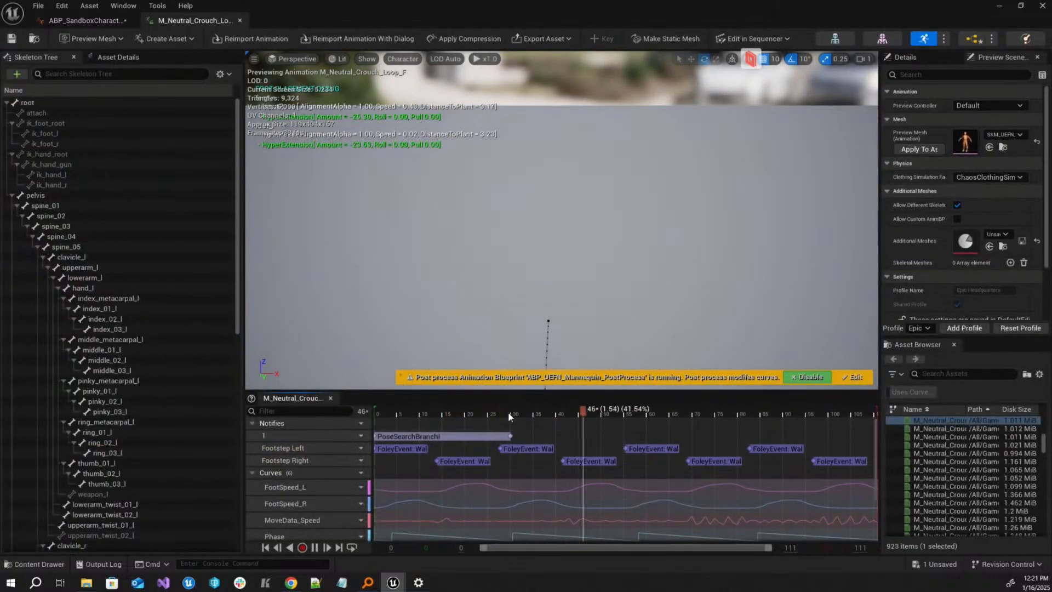
- Scrub the crouch loop around frames 18 to 21 and compare the FootSpeed_R curve with the foot's motion
drag(511, 417, 463, 417)
scroll(354, 494, down, 3)
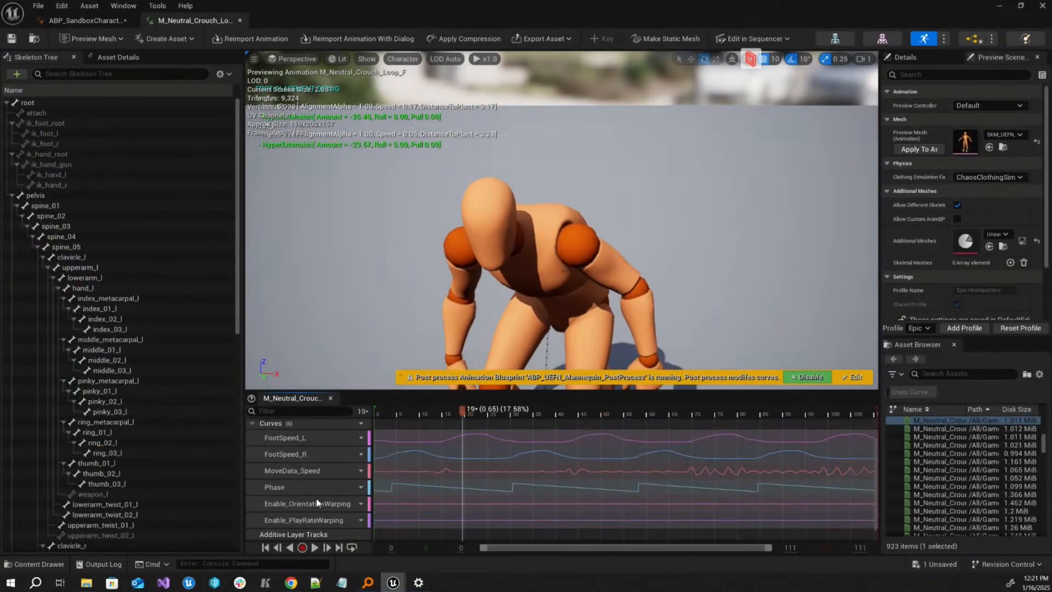
click(293, 457)
drag(461, 415, 472, 415)
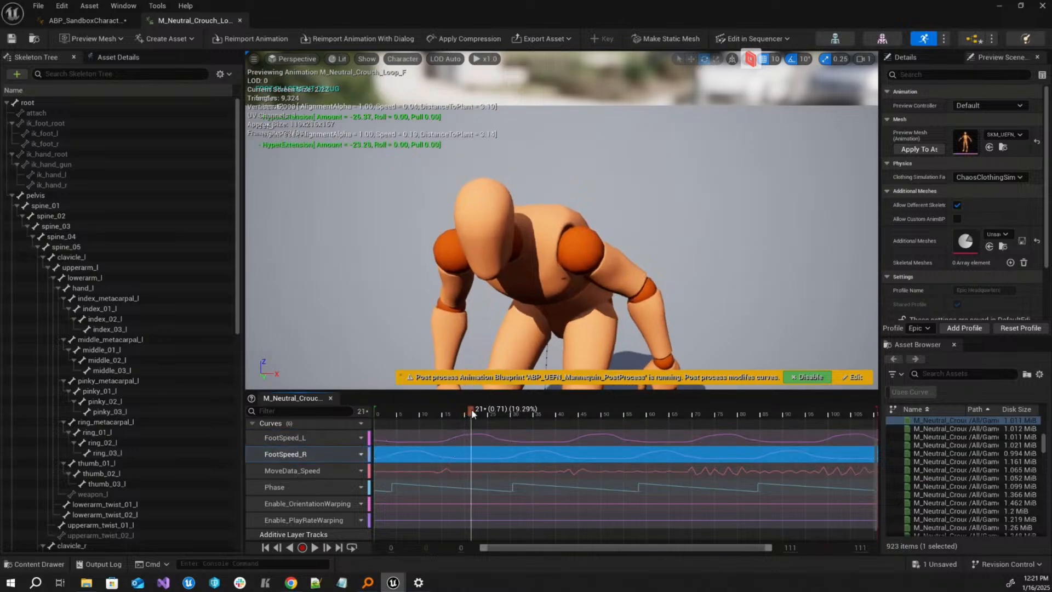
right_drag(509, 285, 509, 260)
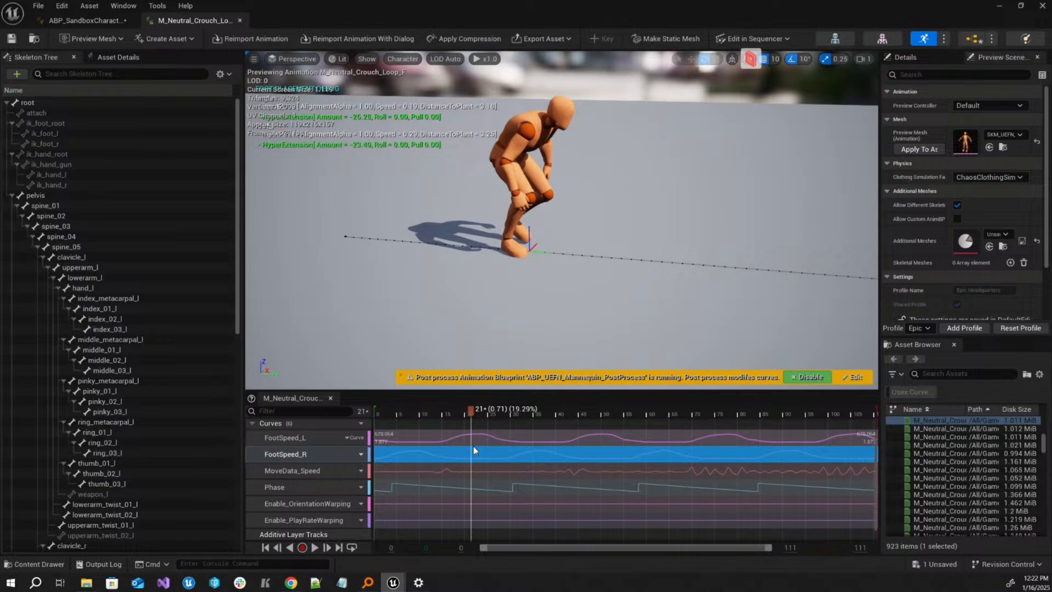
drag(471, 411, 459, 414)
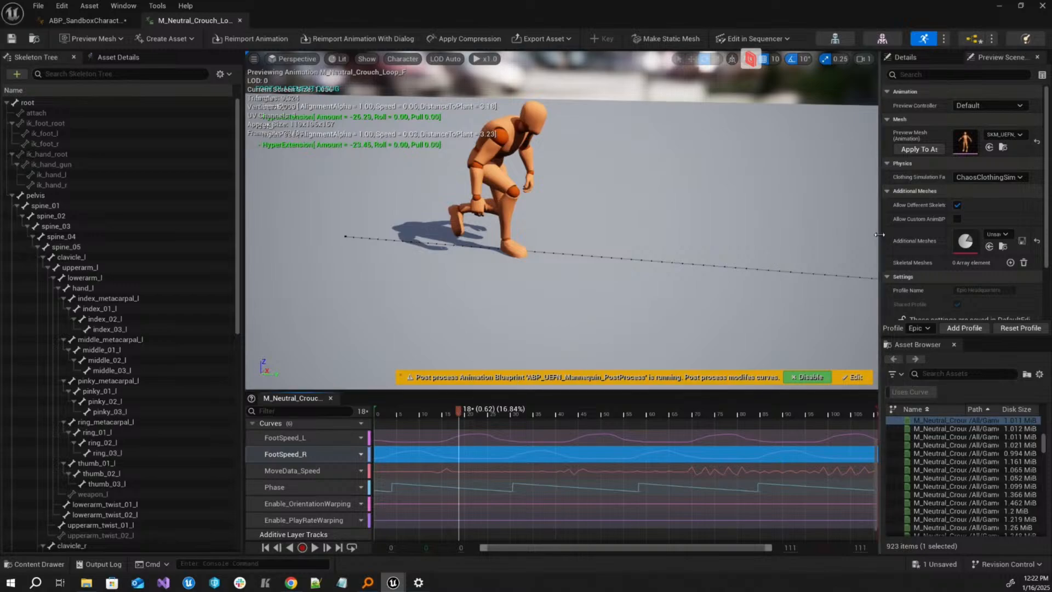
right_drag(695, 243, 719, 241)
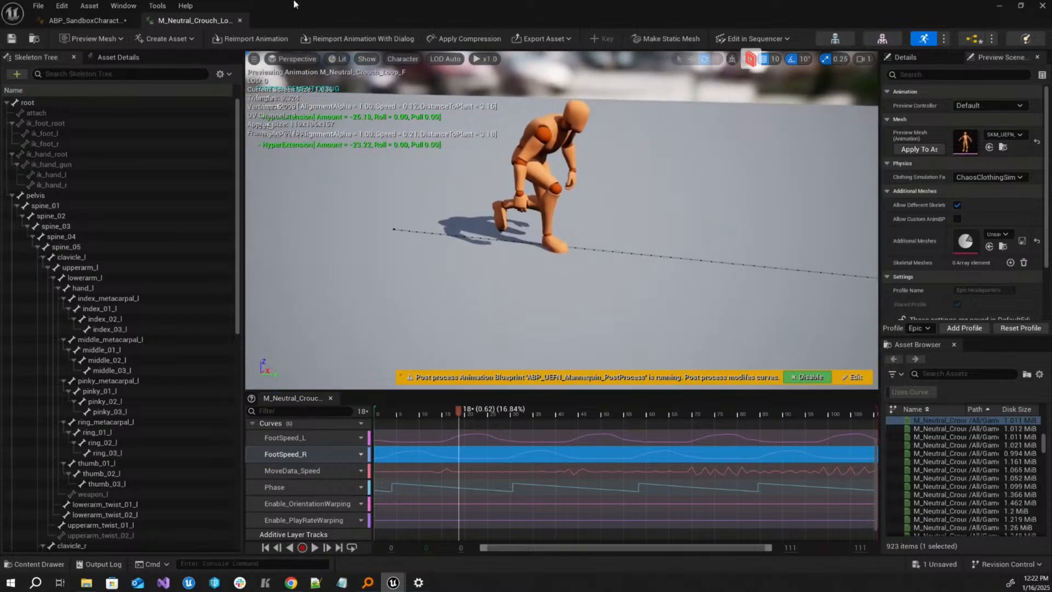
- Show the Animation Data Modifiers, dock them alongside the Details and widen that area
click(123, 7)
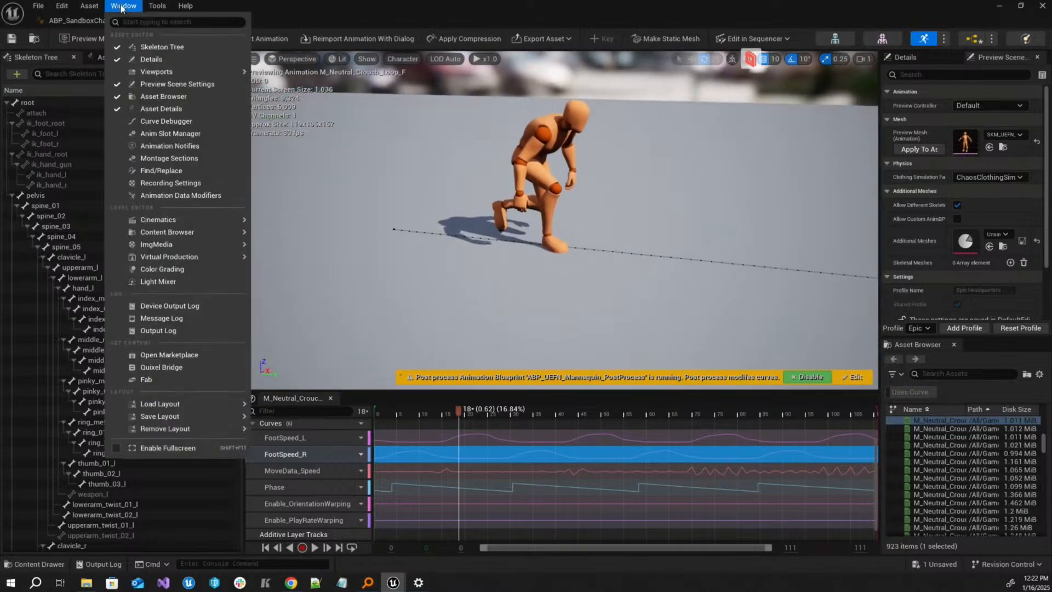
click(182, 198)
drag(312, 144, 934, 83)
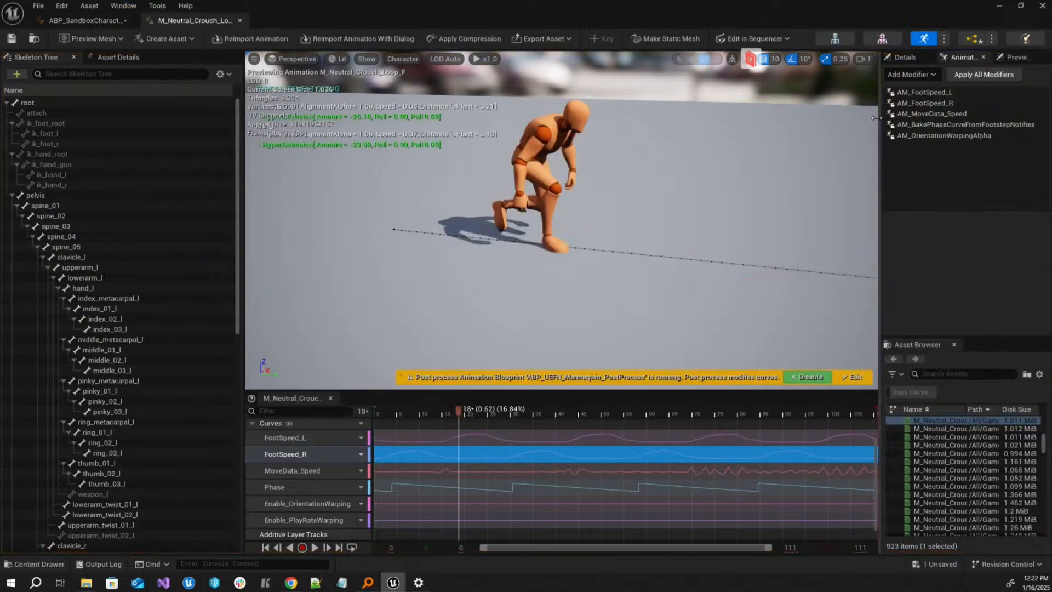
drag(880, 122, 735, 143)
- Select the AM_FootSpeed_R modifier and examine its settings, especially the Bone Name
click(789, 102)
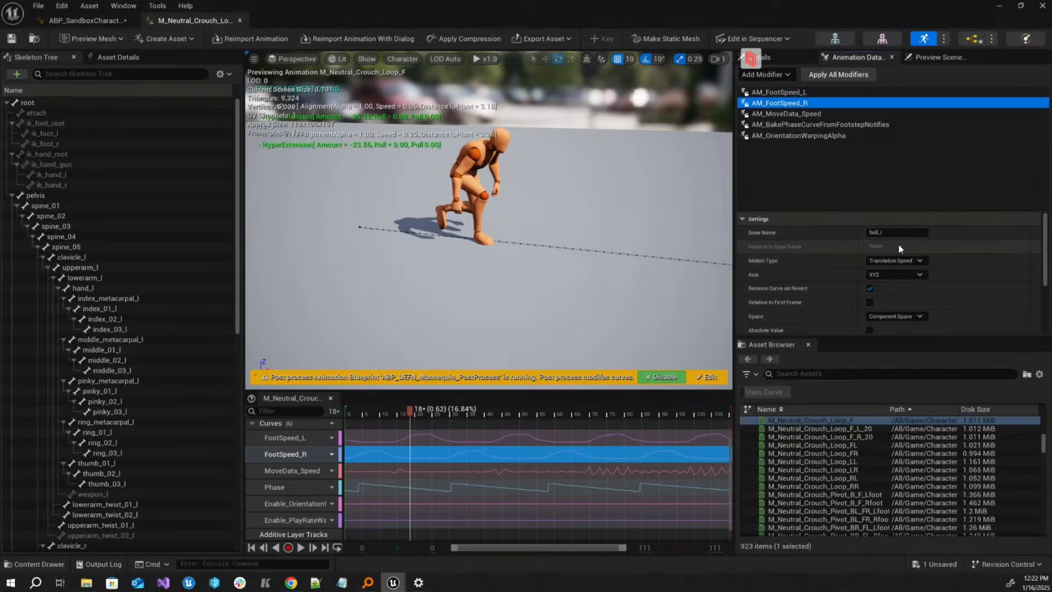
click(907, 232)
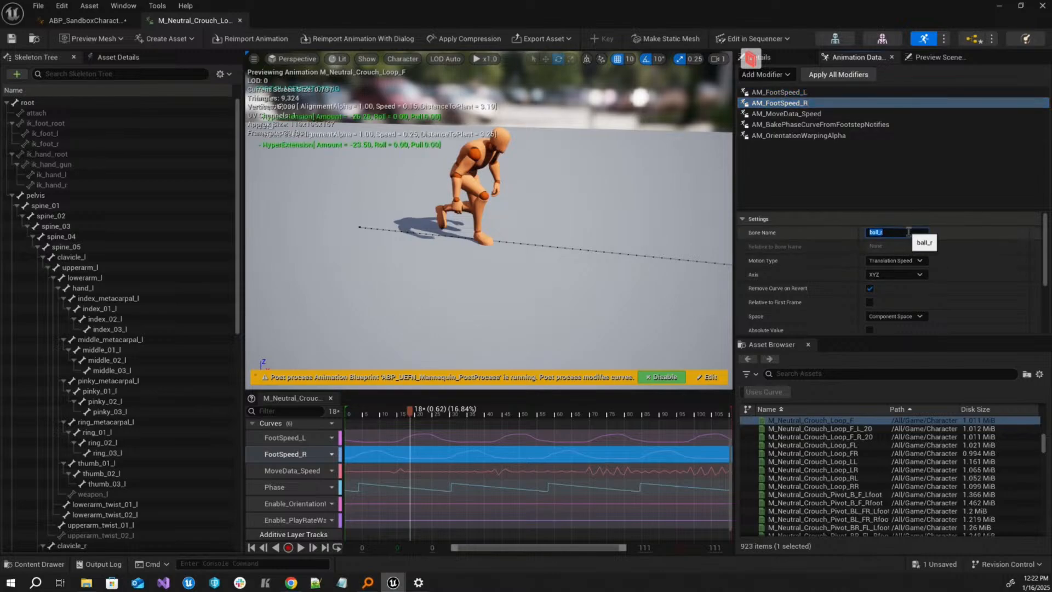
click(885, 233)
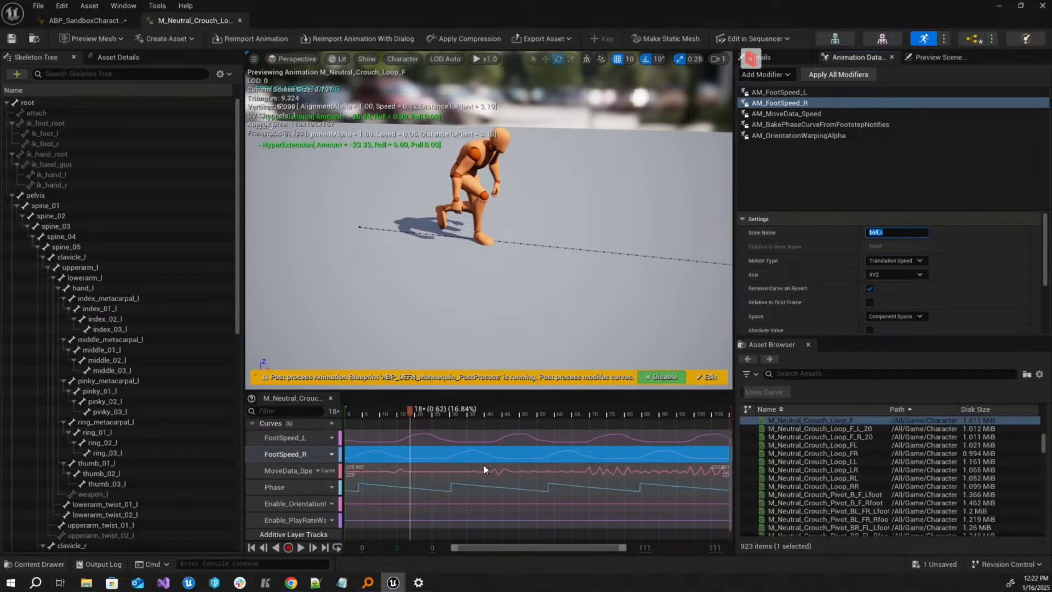
- Return to ABP_SandboxCharacter's AnimGraph and select the Foot Placement node to review its remaining leg definition settings
click(108, 24)
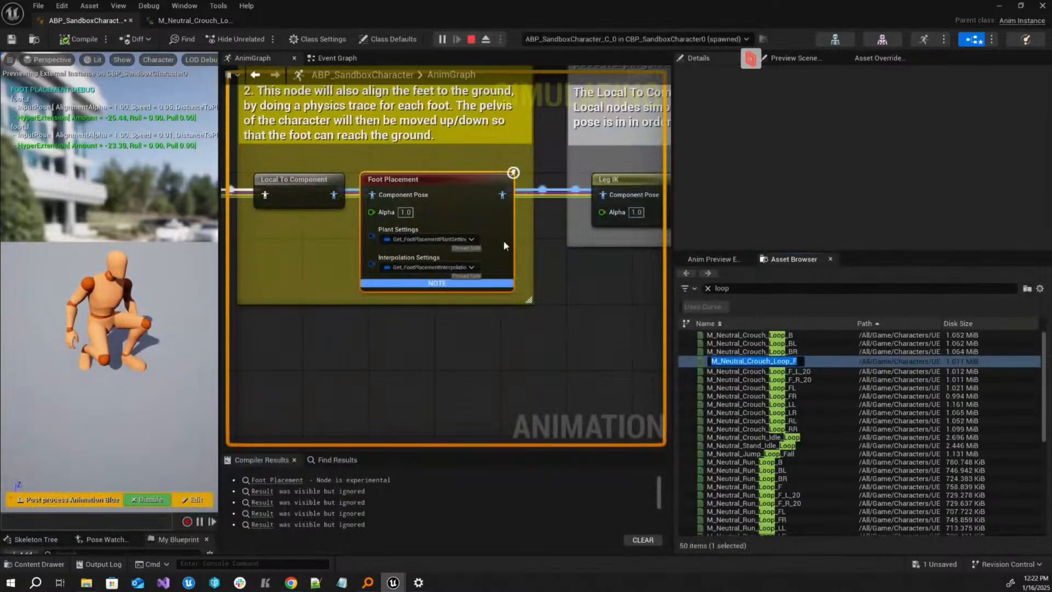
click(490, 221)
scroll(778, 189, down, 5)
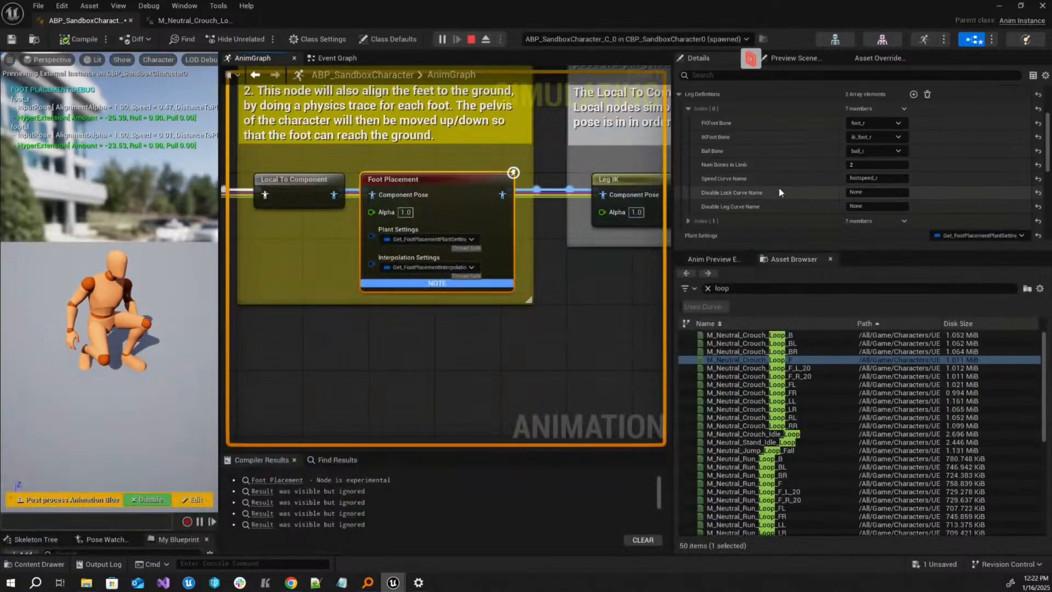
right_drag(526, 233, 522, 255)
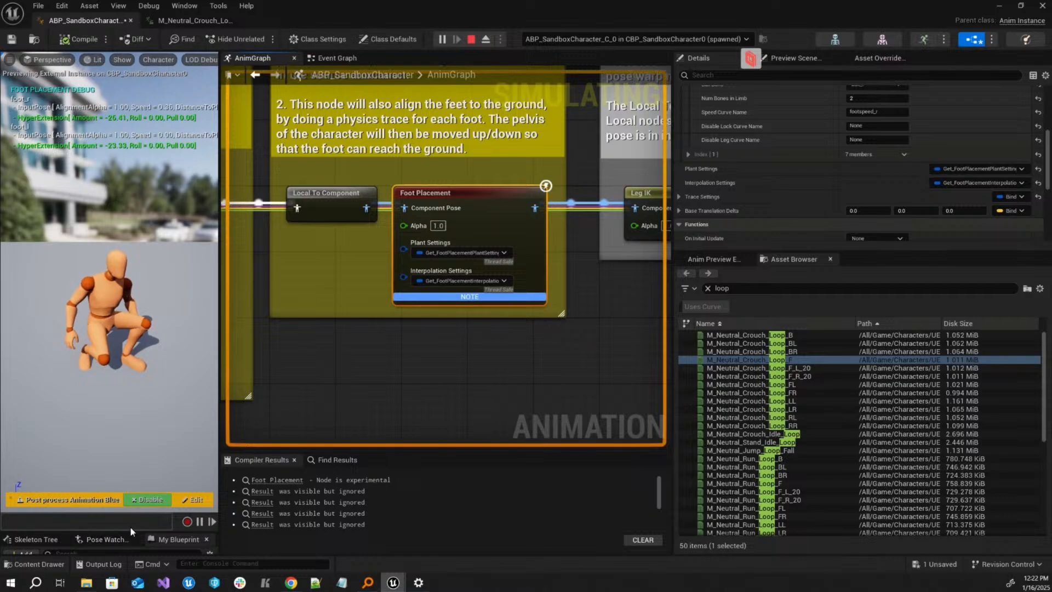
- Remove the function bindings from the node's Plant Settings and Interpolation Settings and stop exposing both as pins
click(990, 169)
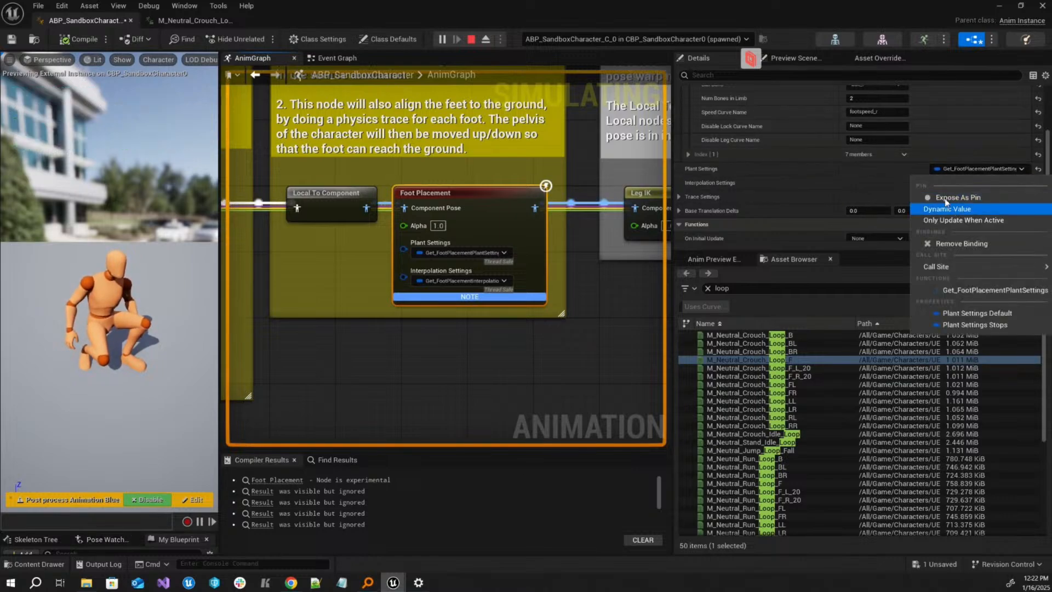
click(956, 207)
click(1012, 169)
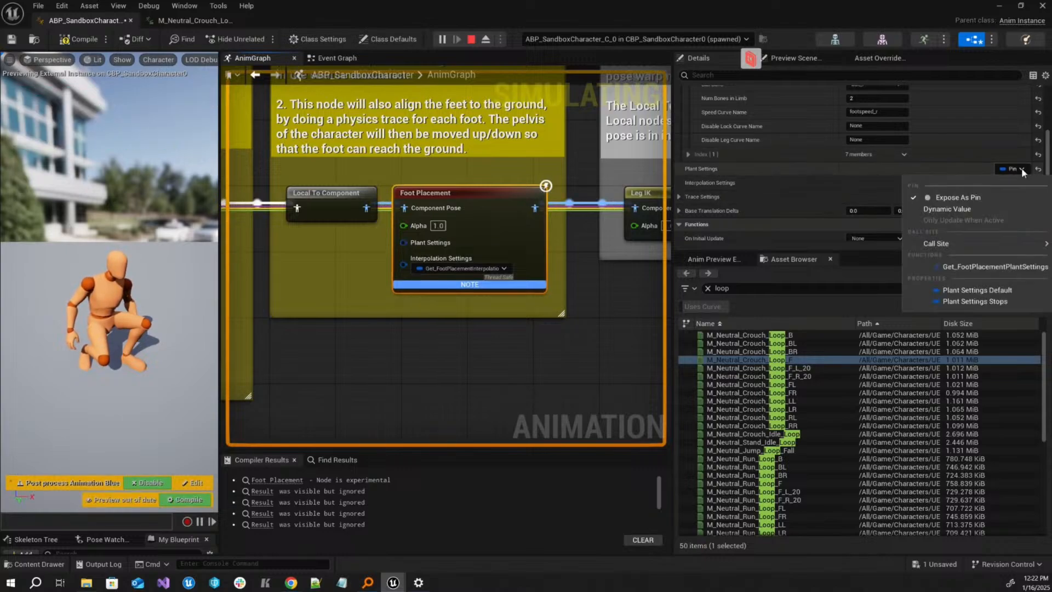
click(989, 199)
click(995, 185)
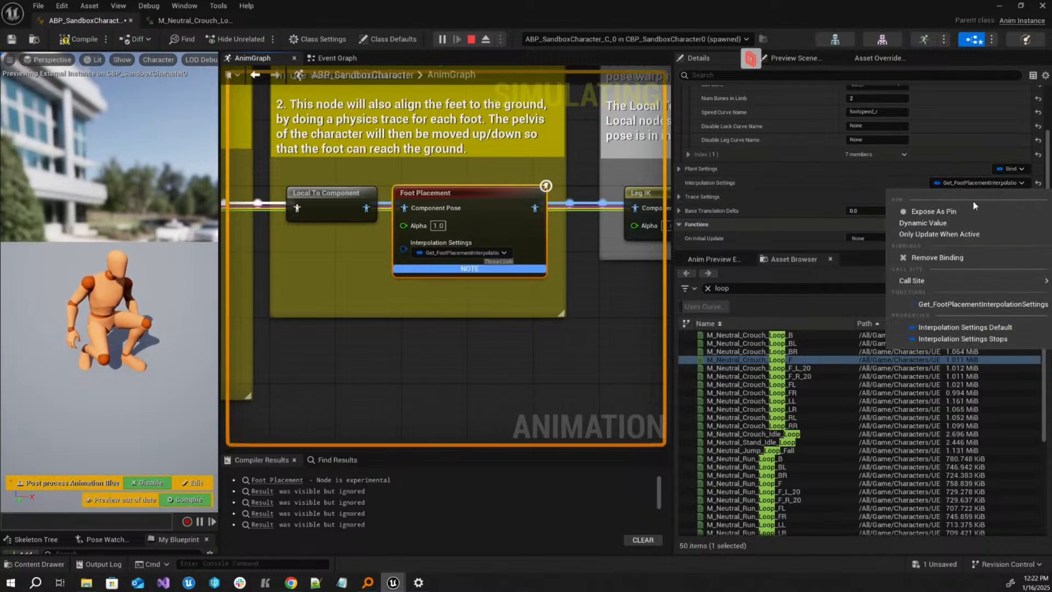
click(971, 206)
click(1005, 183)
click(998, 207)
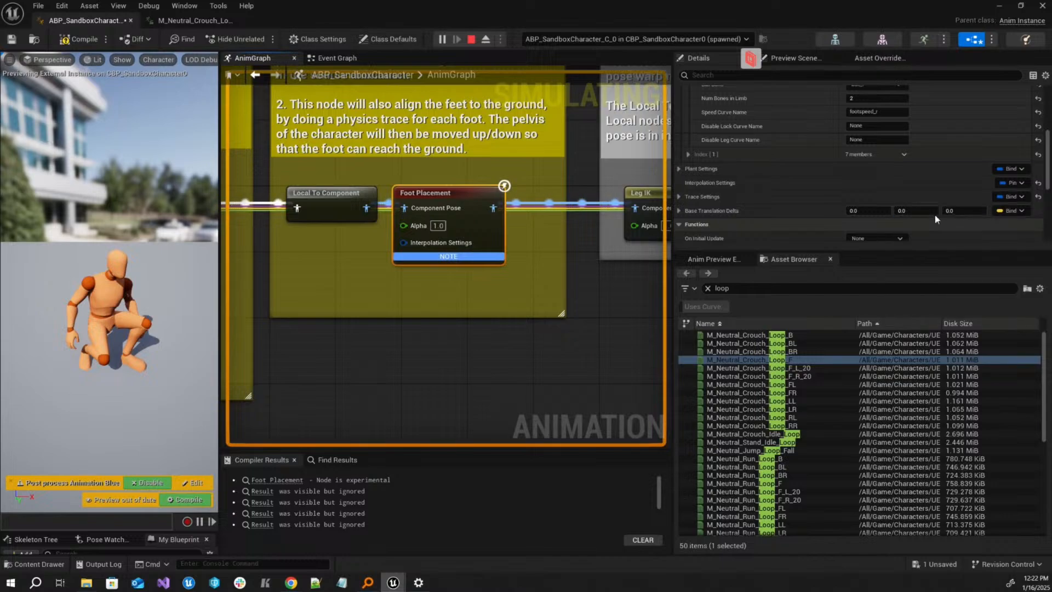
- Expand the Plant Settings and review the thresholds and Lock Type options, keeping Pivot Around Ball
click(679, 169)
scroll(702, 206, down, 3)
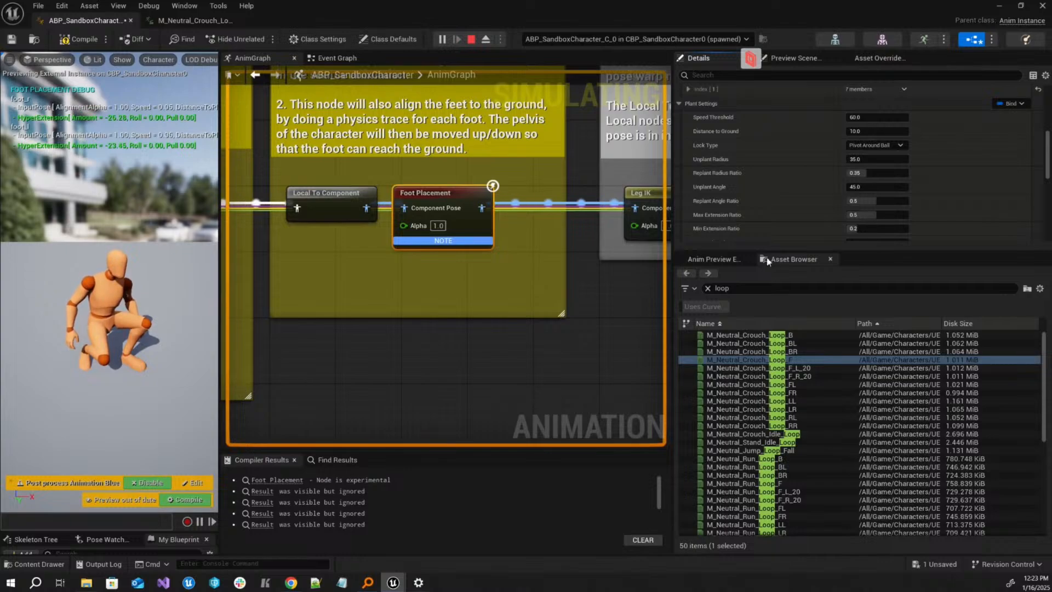
click(888, 146)
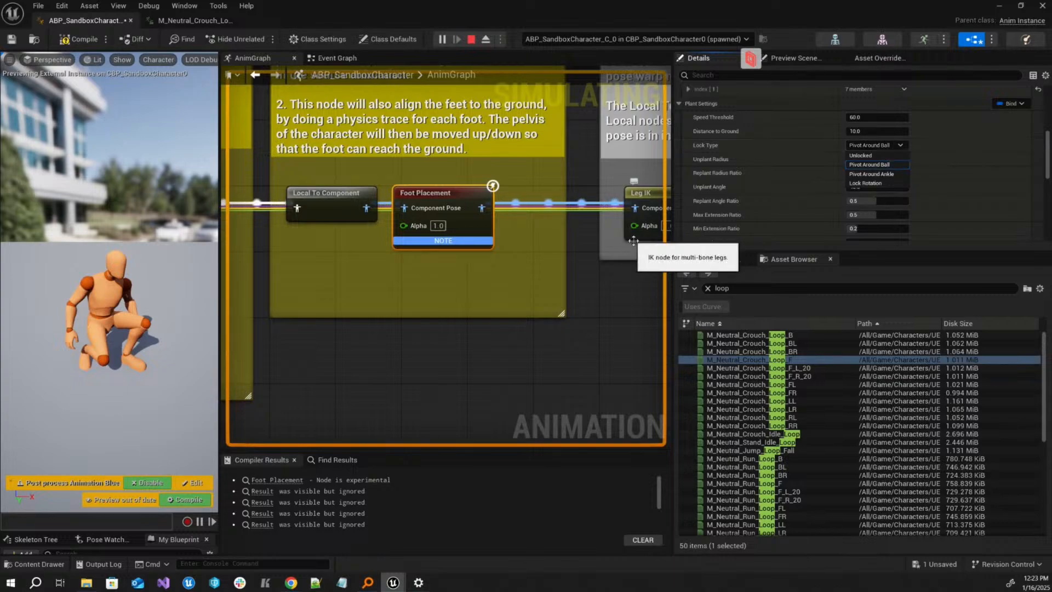
click(767, 203)
scroll(766, 197, down, 1)
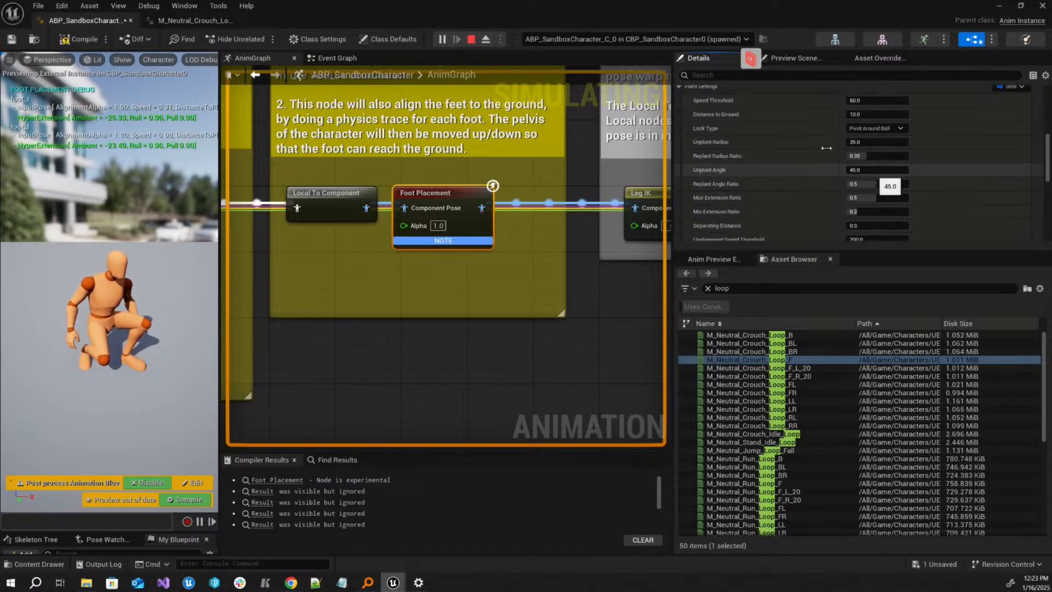
- Shrink the blueprint window to reveal the level, eject from the character and inspect the debug circles around its planted foot up close
drag(862, 10, 883, 34)
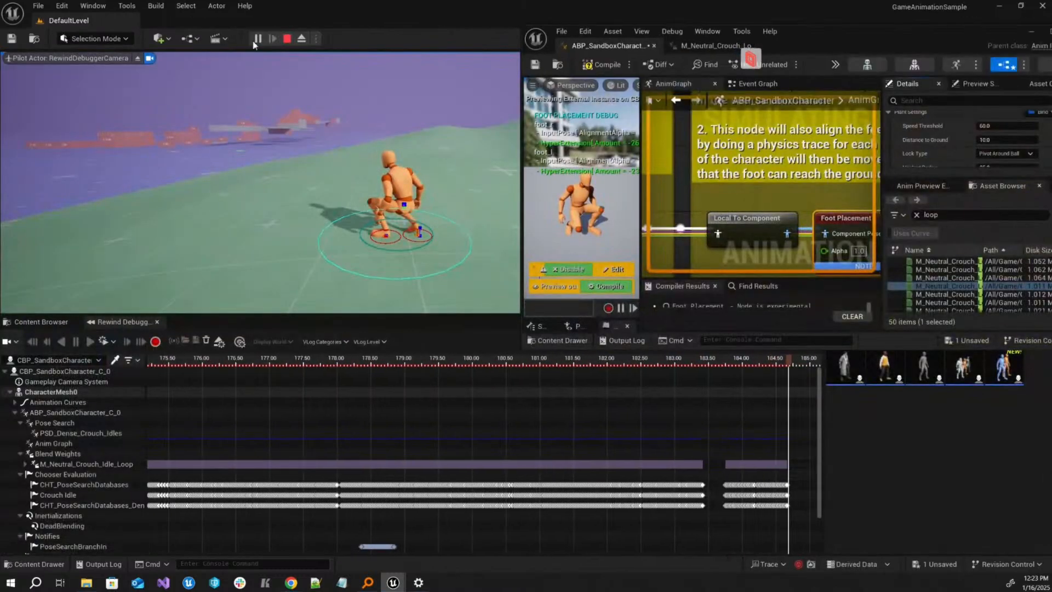
click(301, 39)
right_drag(307, 142, 416, 144)
key(w)
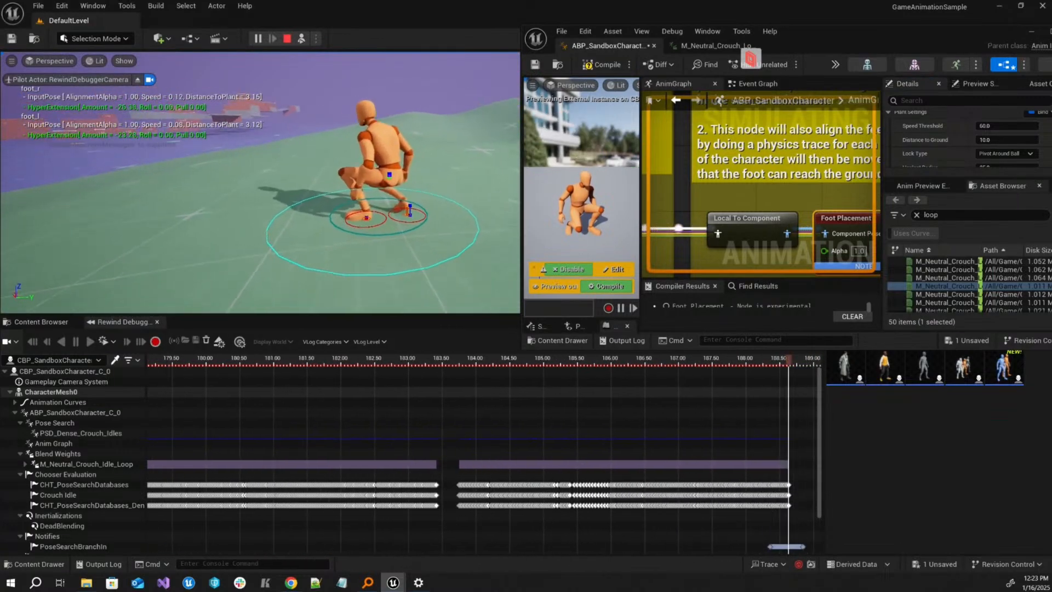
right_drag(335, 191, 366, 201)
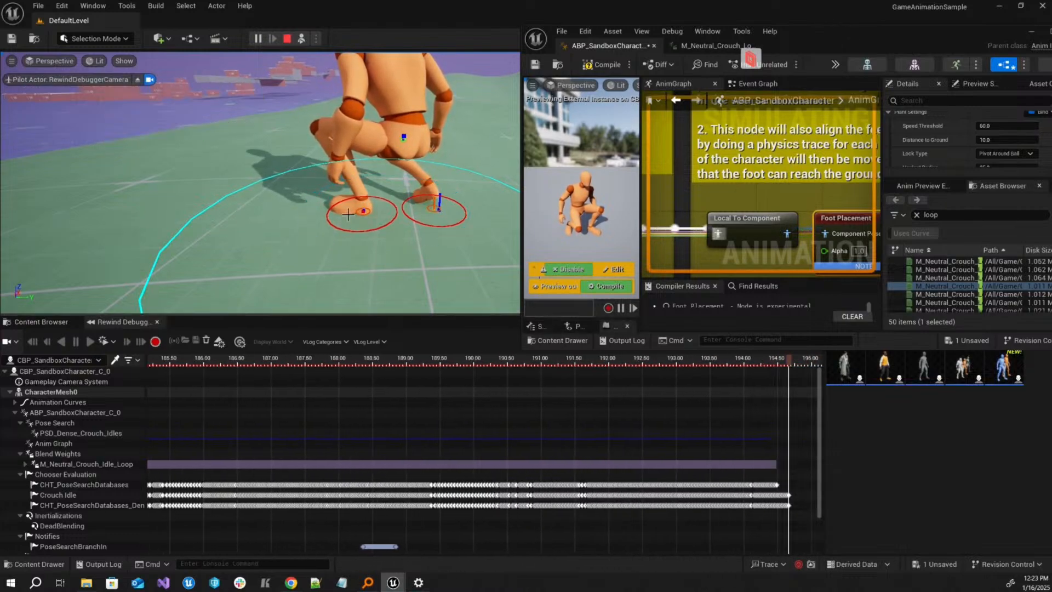
mouse_move(340, 174)
right_down()
mouse_move(378, 187)
mouse_move(340, 175)
right_up()
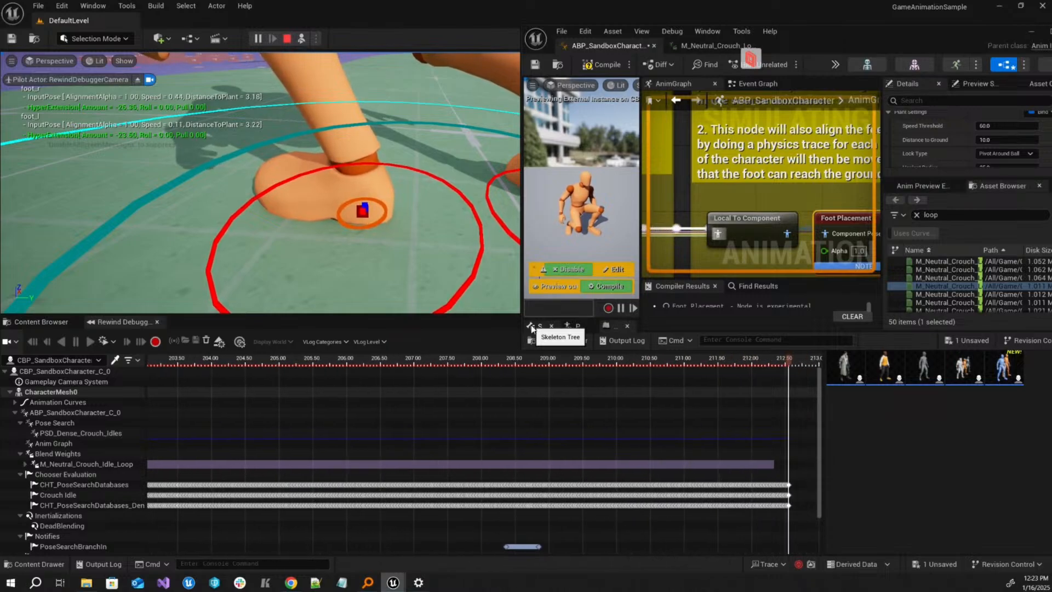
- Enlarge the blueprint window and its Details area to show the rest of the Plant Settings
drag(523, 349, 287, 422)
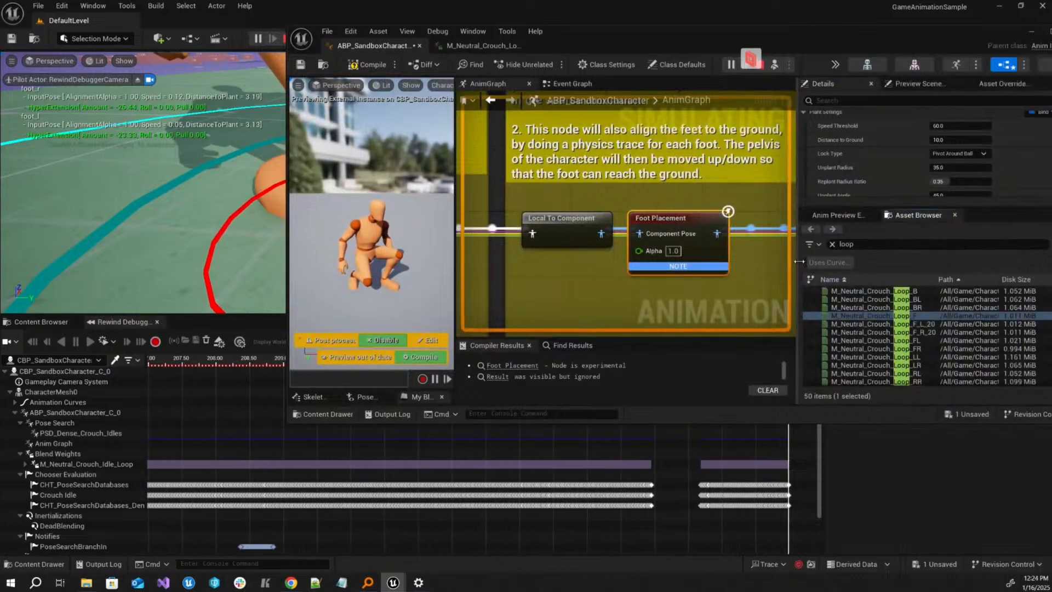
drag(797, 261, 636, 252)
scroll(758, 153, down, 3)
scroll(758, 153, down, 5)
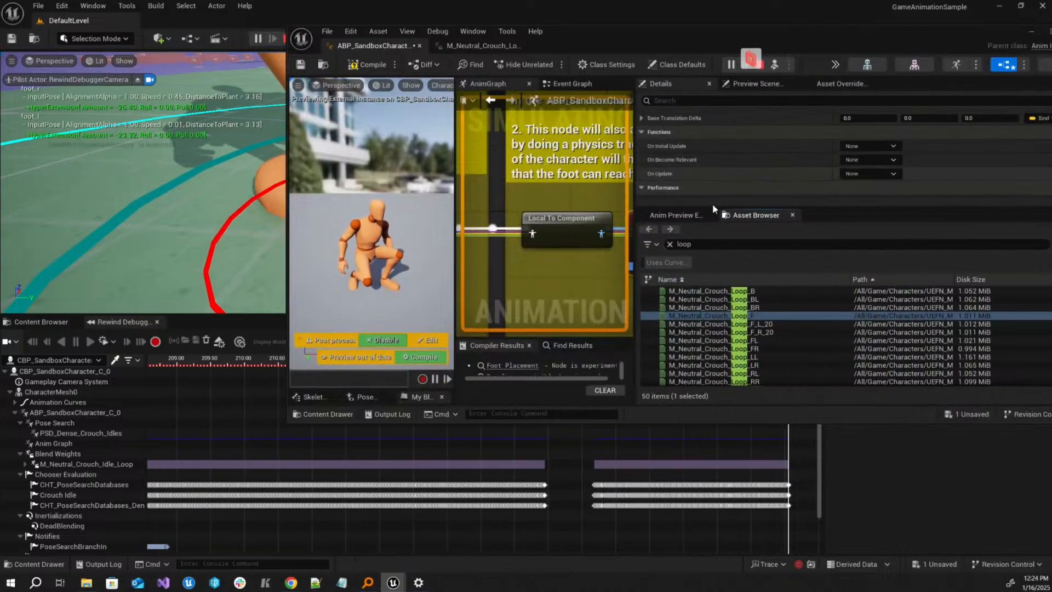
drag(740, 211, 785, 355)
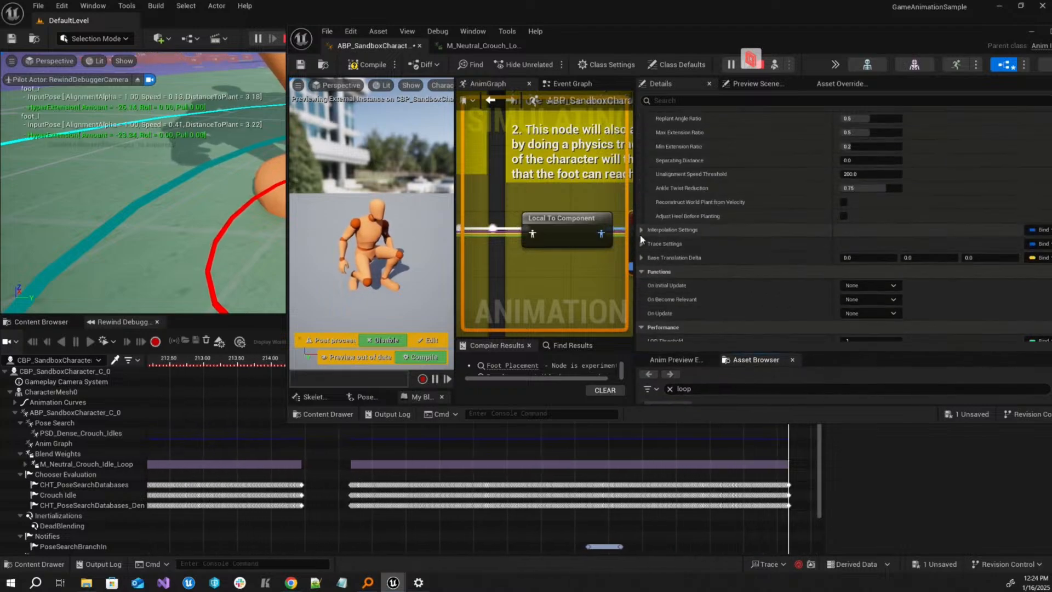
- Review the Foot Placement node's Trace Settings, filter its details by "pelvis" and examine the Pelvis Settings
click(642, 243)
scroll(646, 244, down, 2)
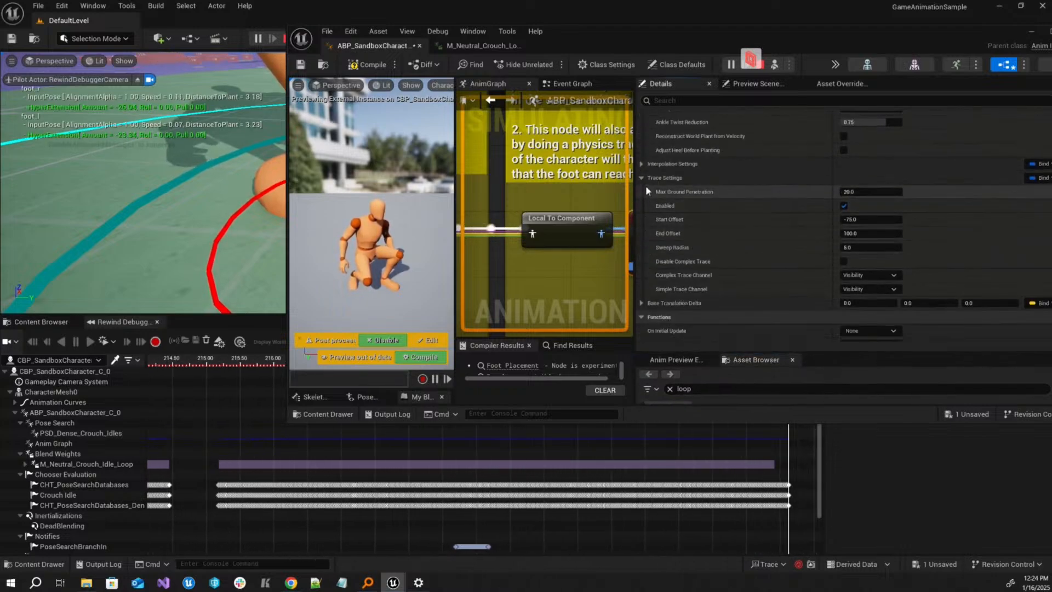
click(642, 178)
click(711, 100)
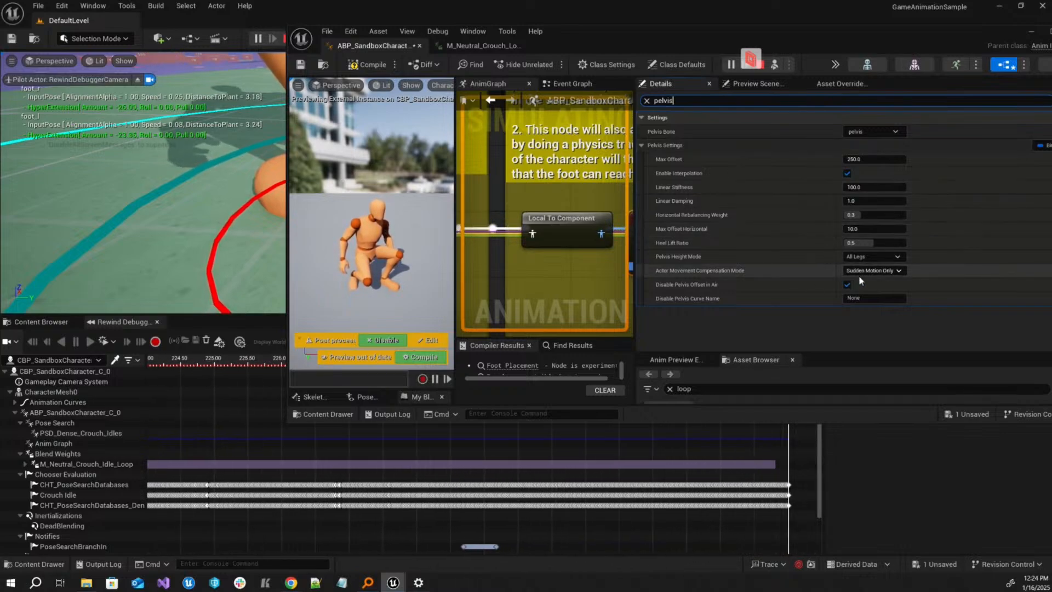
mouse_move(859, 275)
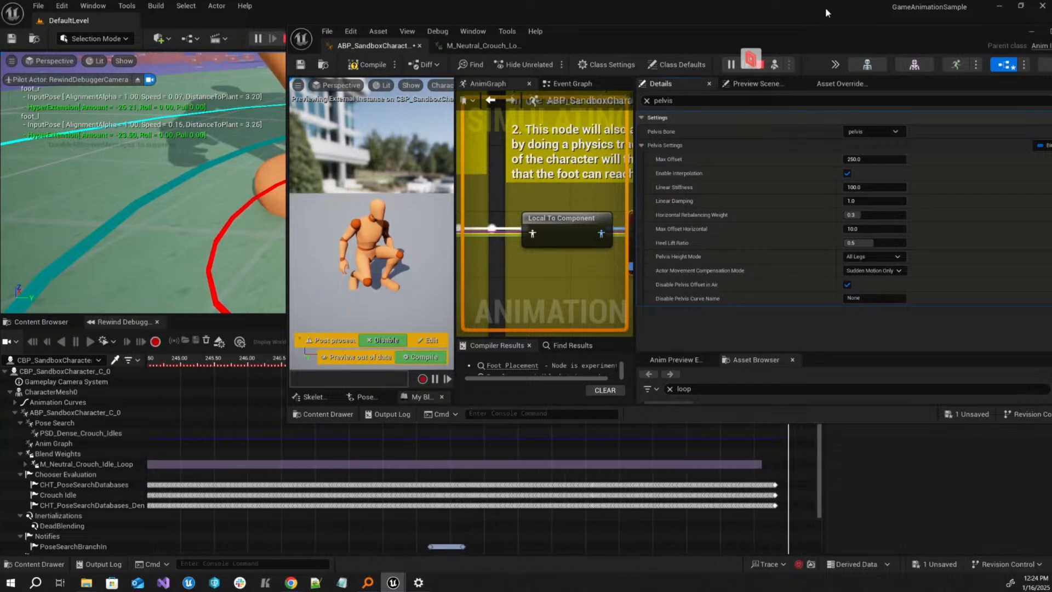
- Minimize the blueprint window, possess the character again and run it out of its crouch across the level to the 1 M blocks
click(1030, 31)
click(301, 39)
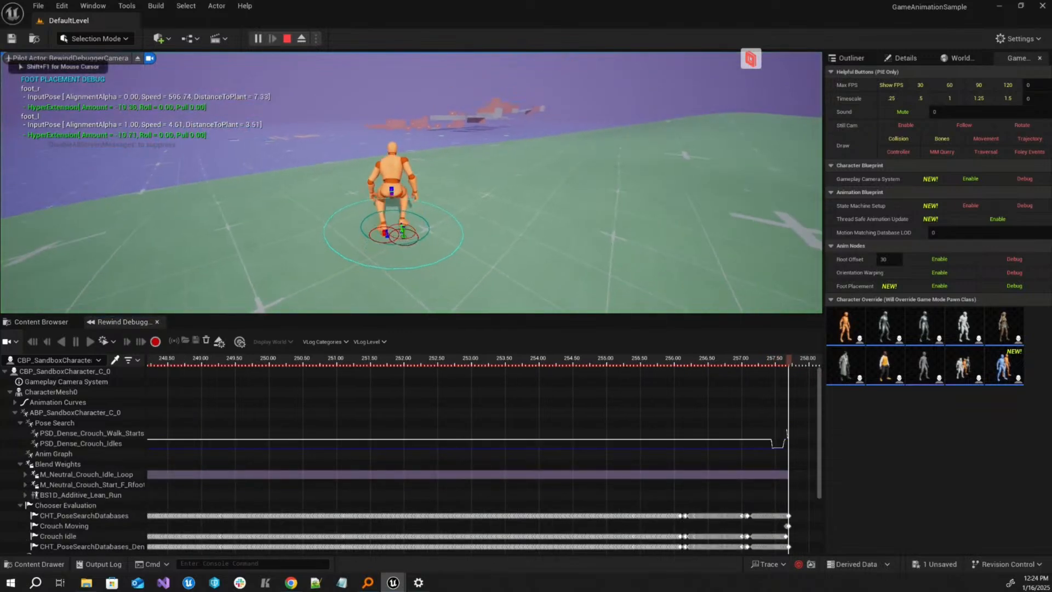
key(w)
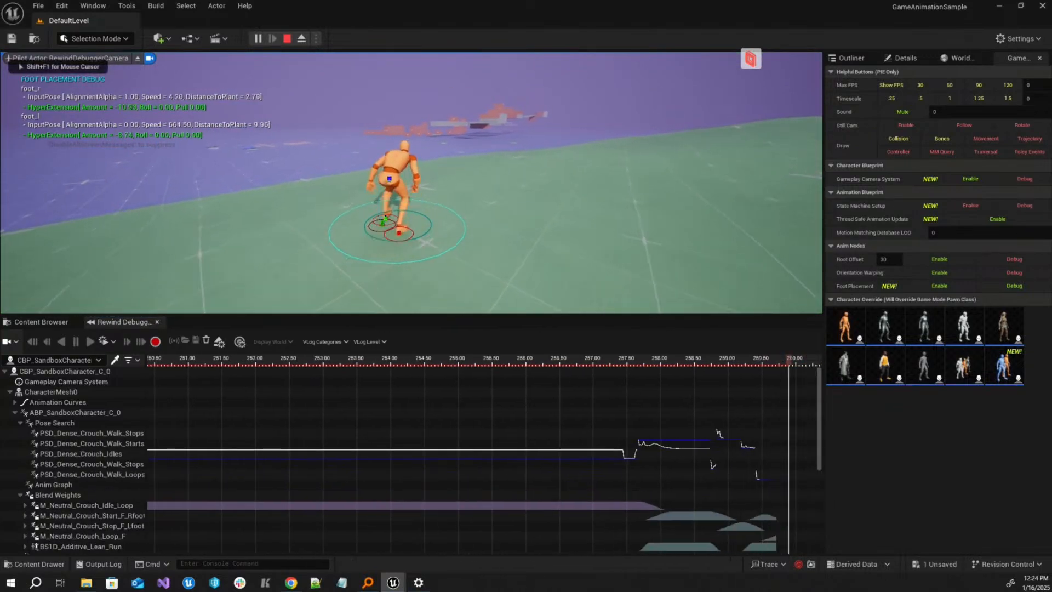
key(c)
key(shift)
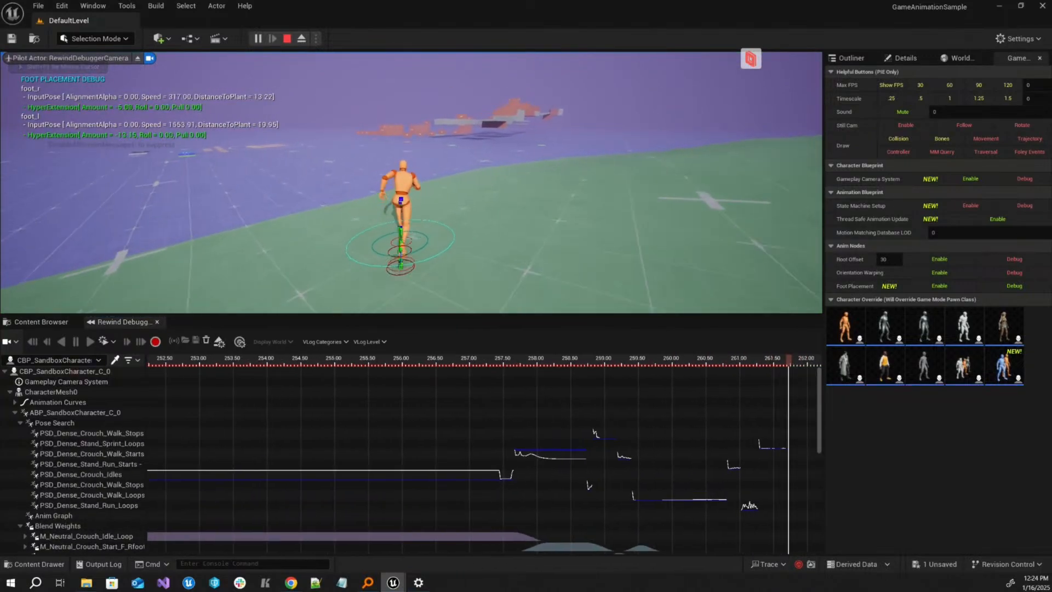
key(a)
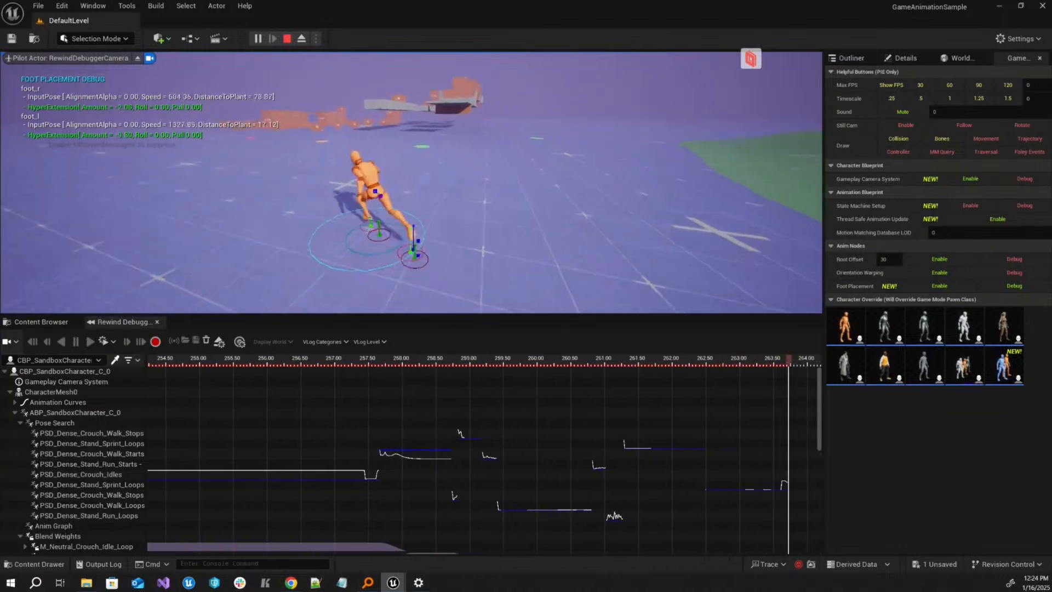
key(a)
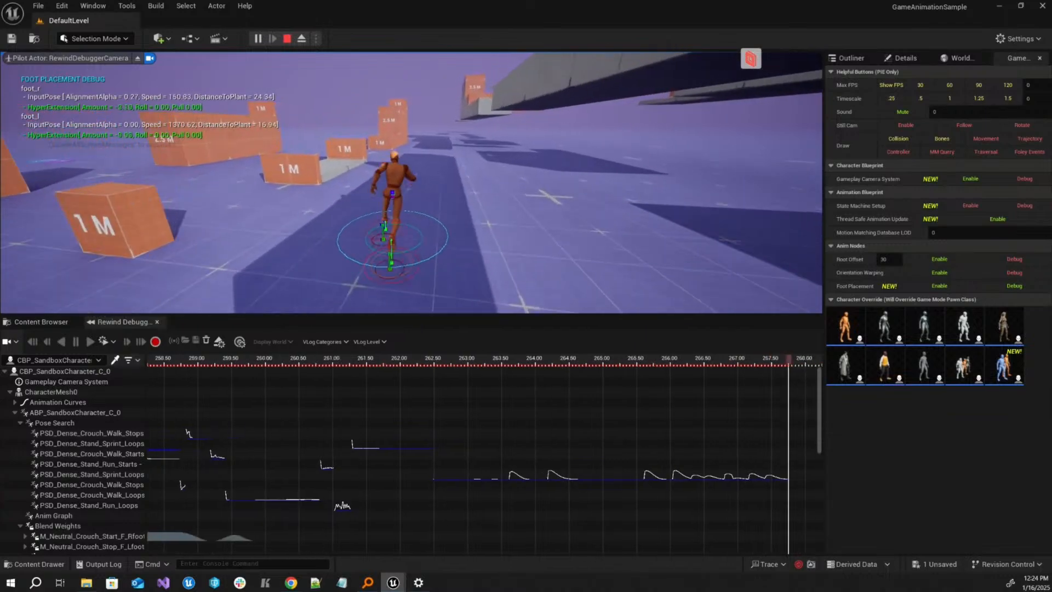
- Turn on the collision display in the running level with the console command "show collision"
key(grave)
text(show collision)
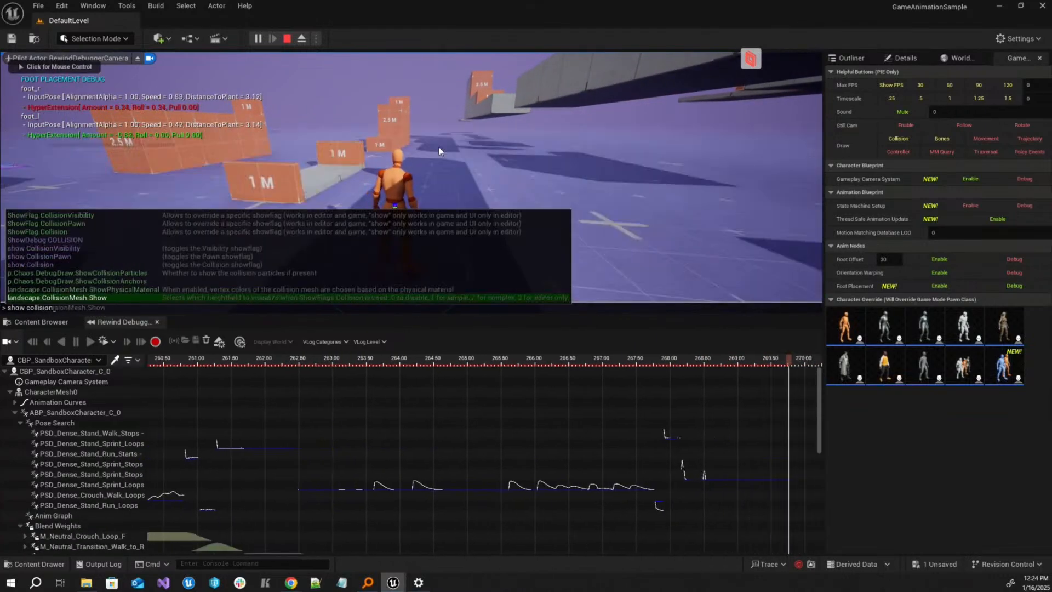
key(Return)
- Walk the character around the low ledge by the 1 M blocks to examine how its capsule and pelvis handle the height change
key(w)
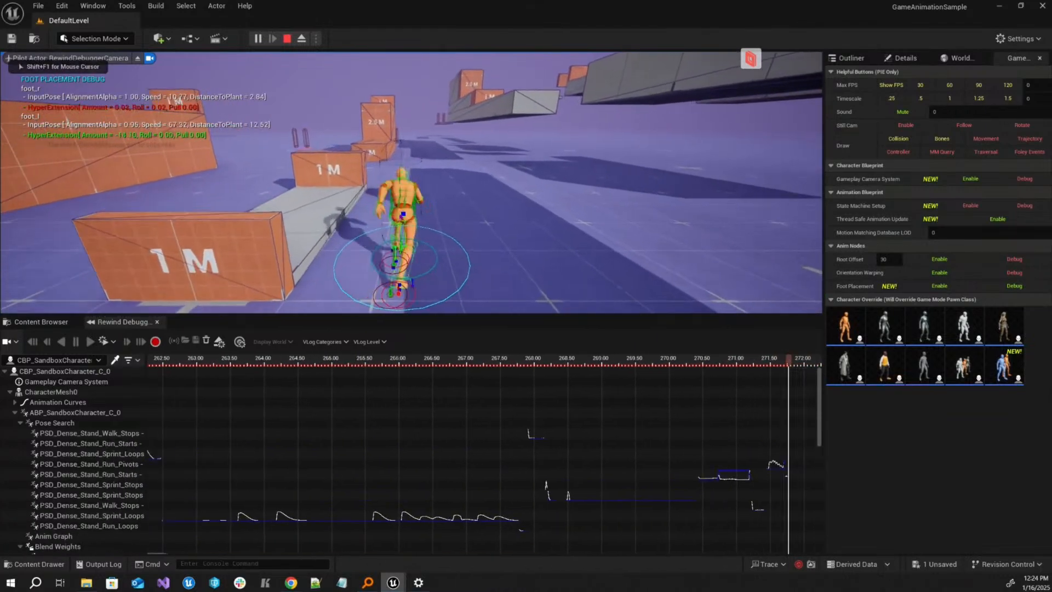
key(a)
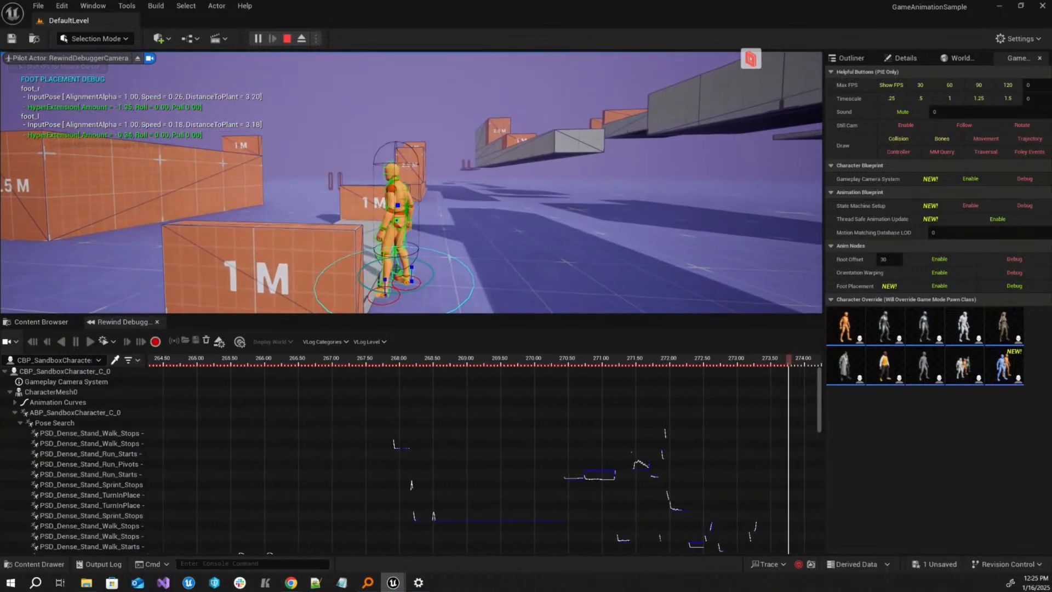
key(w)
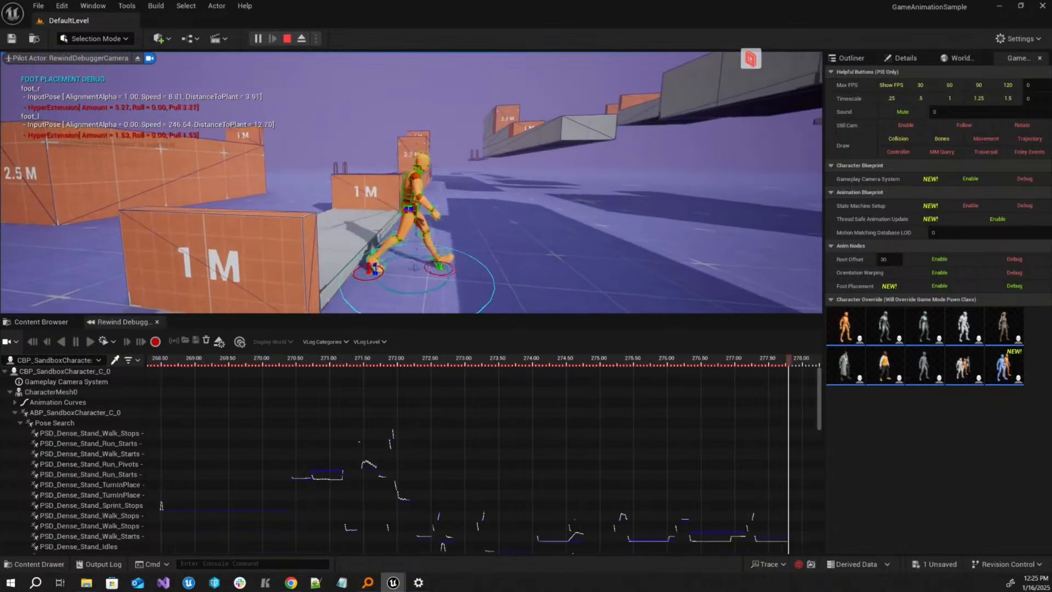
key(a)
key(d)
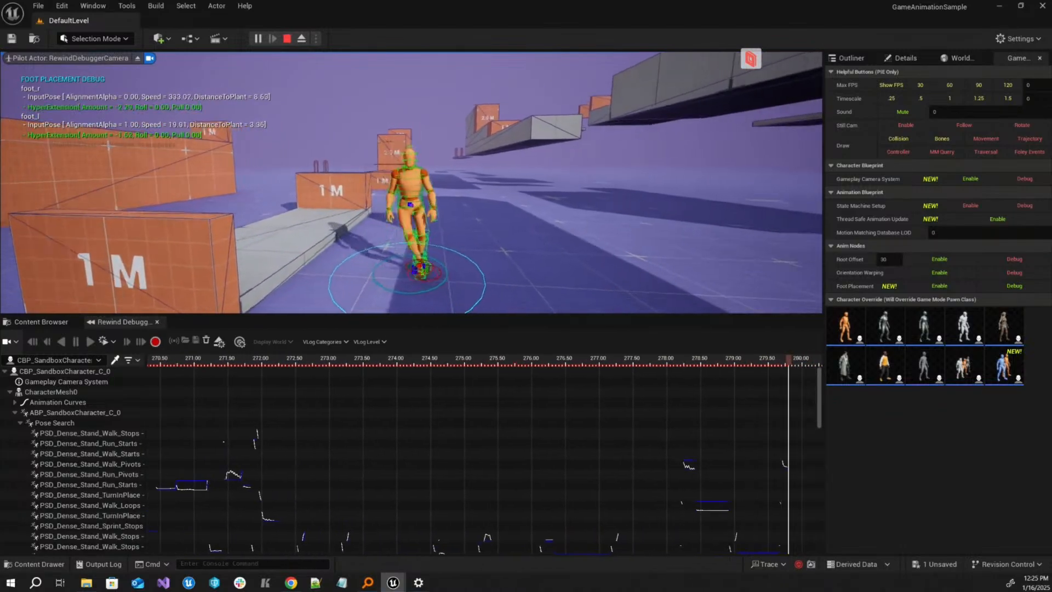
key(d)
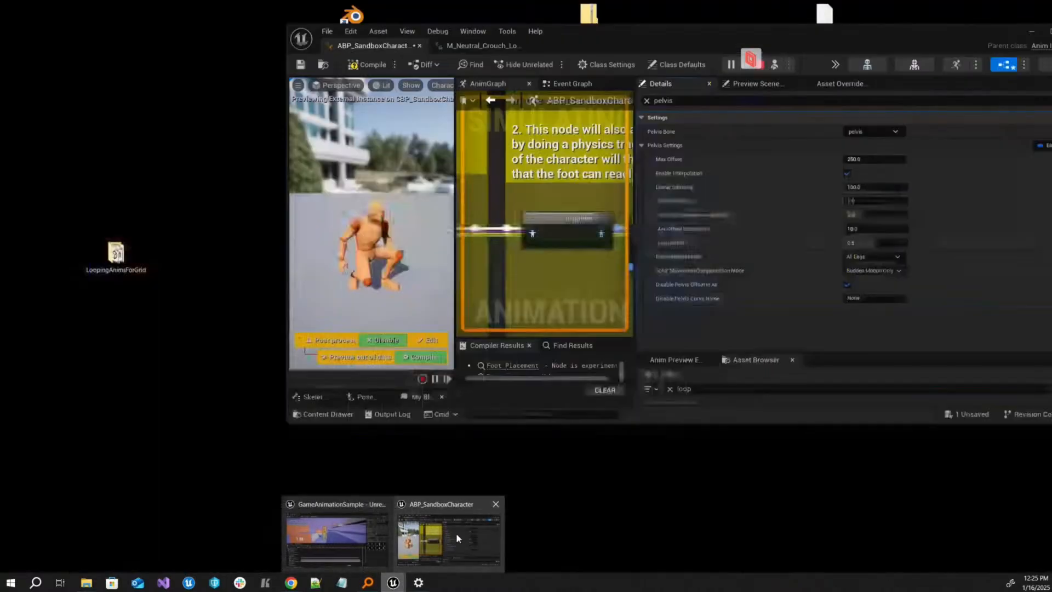
- Bring the ABP_SandboxCharacter window back, review the Actor Movement Compensation Mode options keeping Sudden Motion Only, and put the window away
click(455, 532)
click(852, 271)
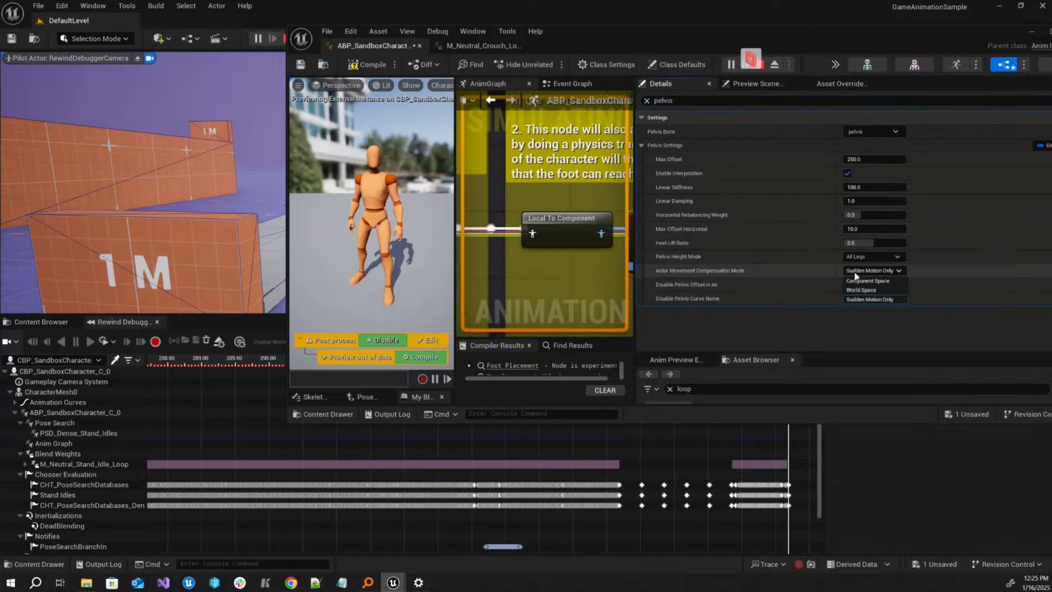
click(865, 270)
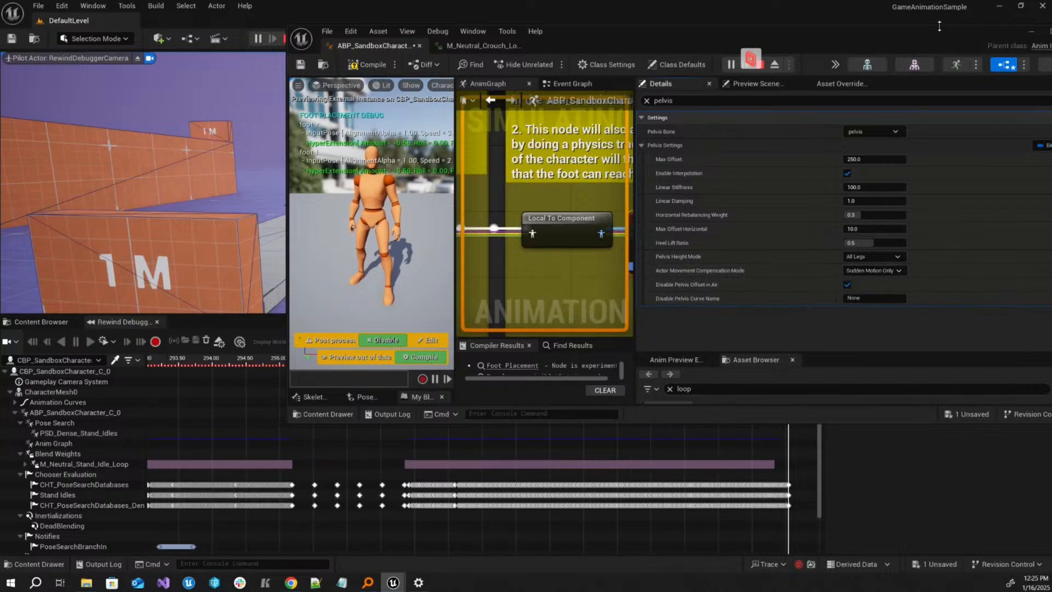
drag(922, 35, 823, 82)
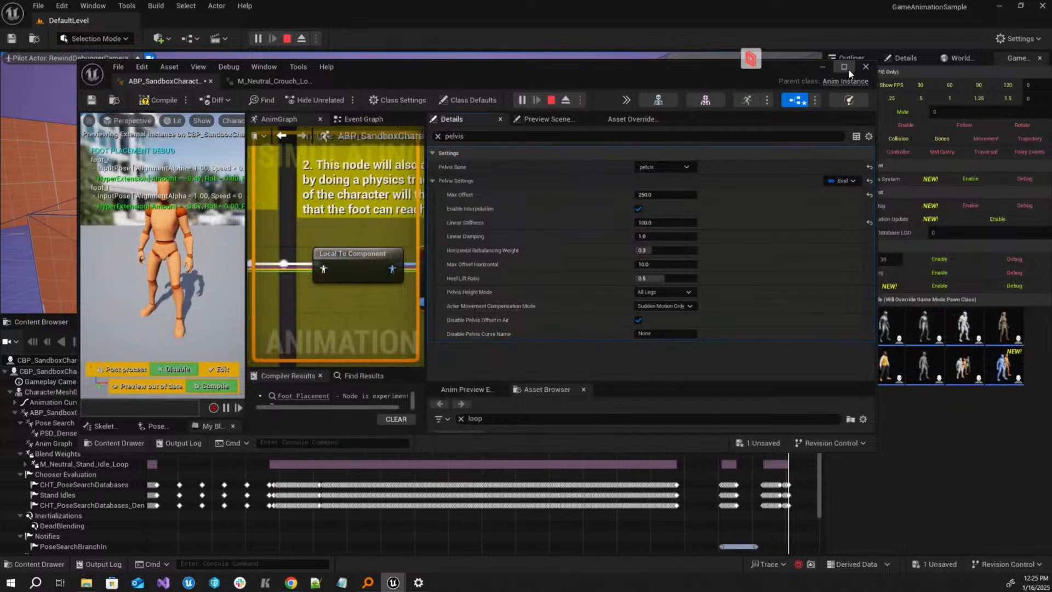
click(831, 72)
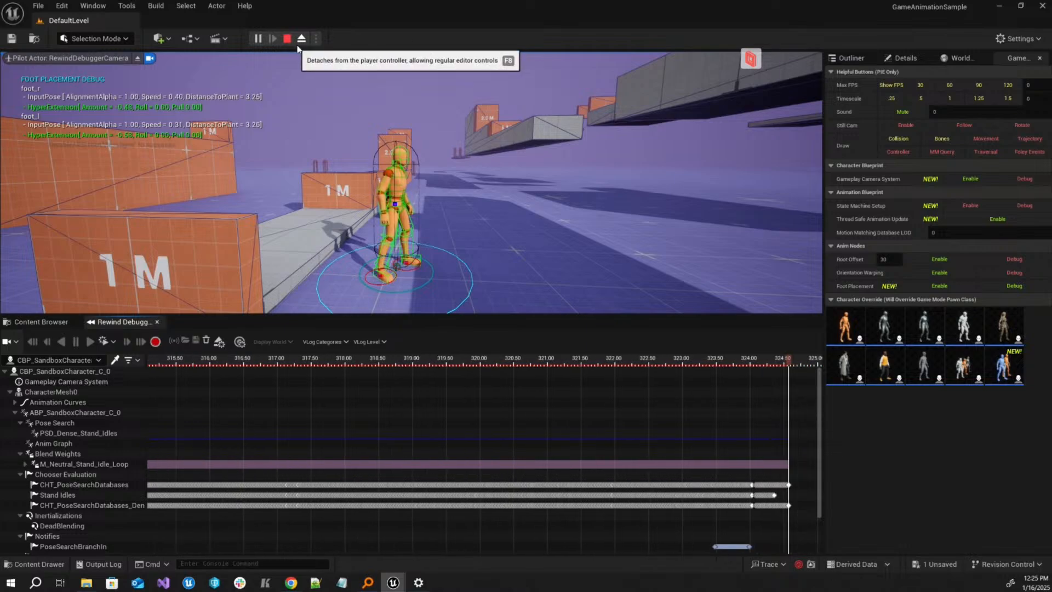
- Turn off the collision display in the running level with the console command "show Collision"
click(580, 200)
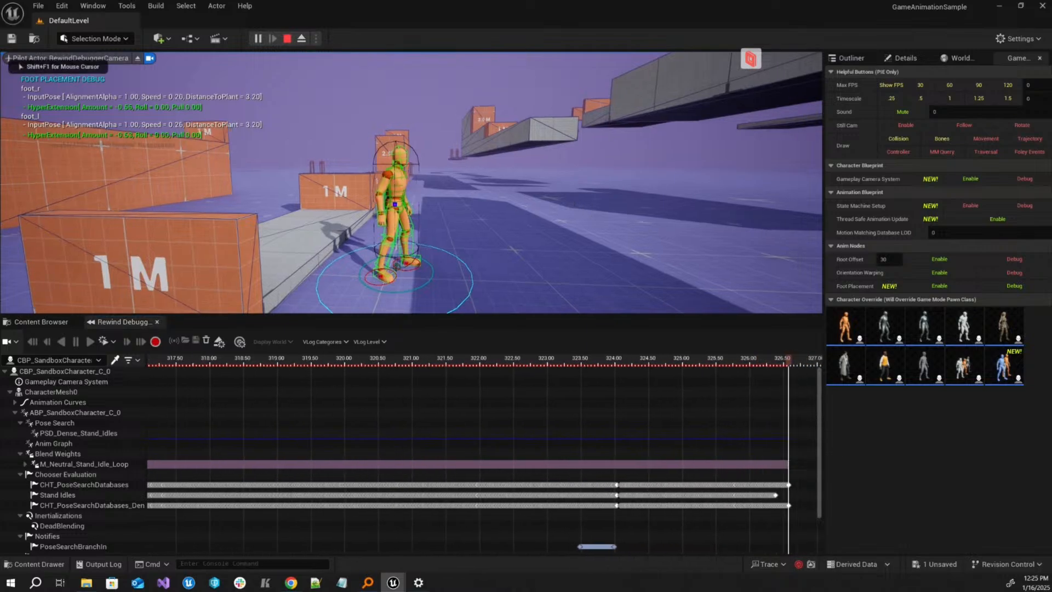
key(grave)
text(w)
key(BackSpace)
text(show collision)
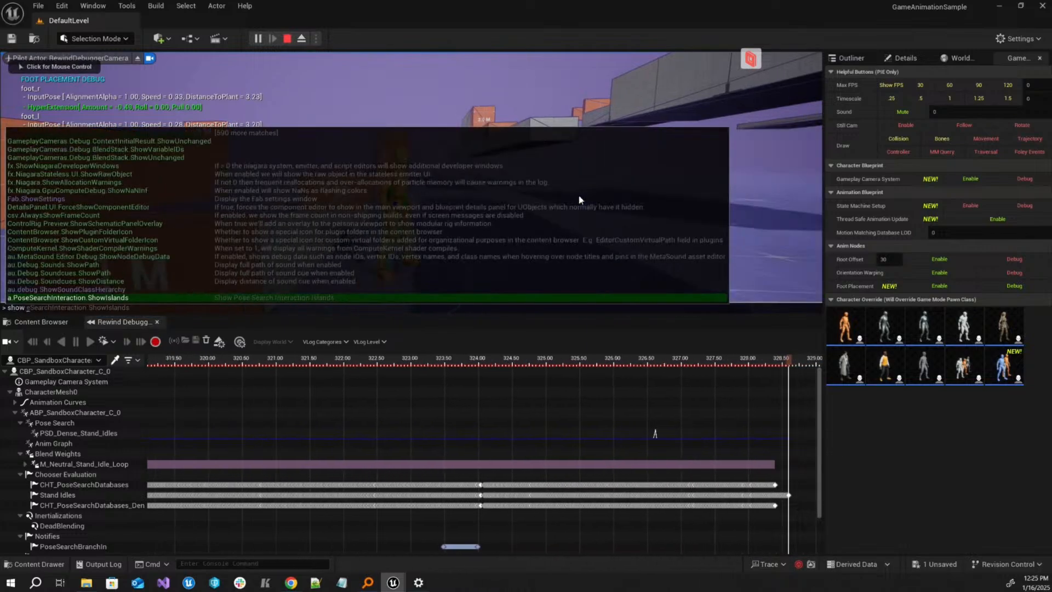
key(Up)
key(Up)
key(Up)
key(Up)
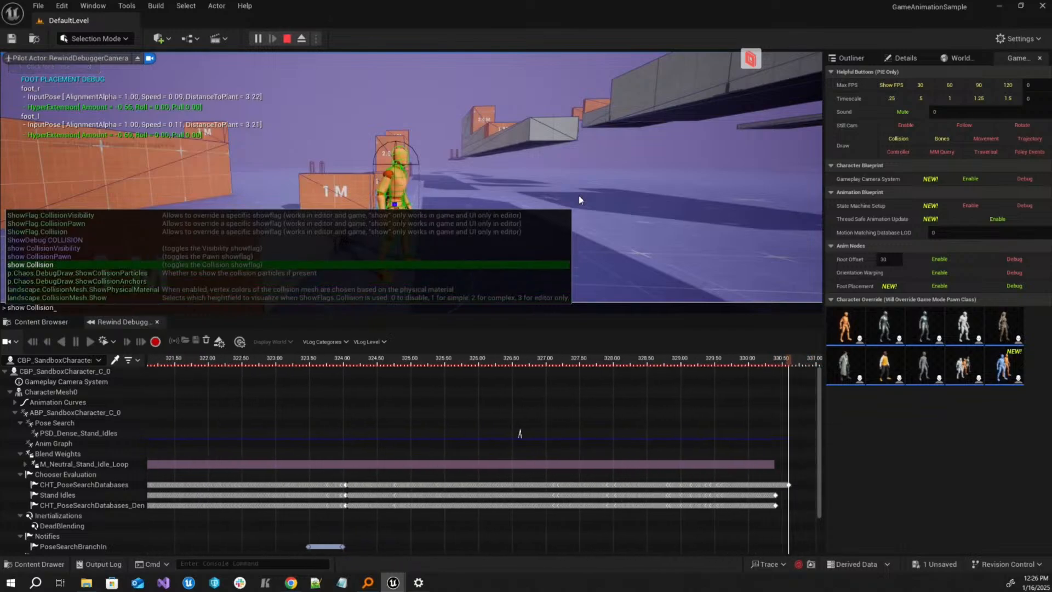
key(Return)
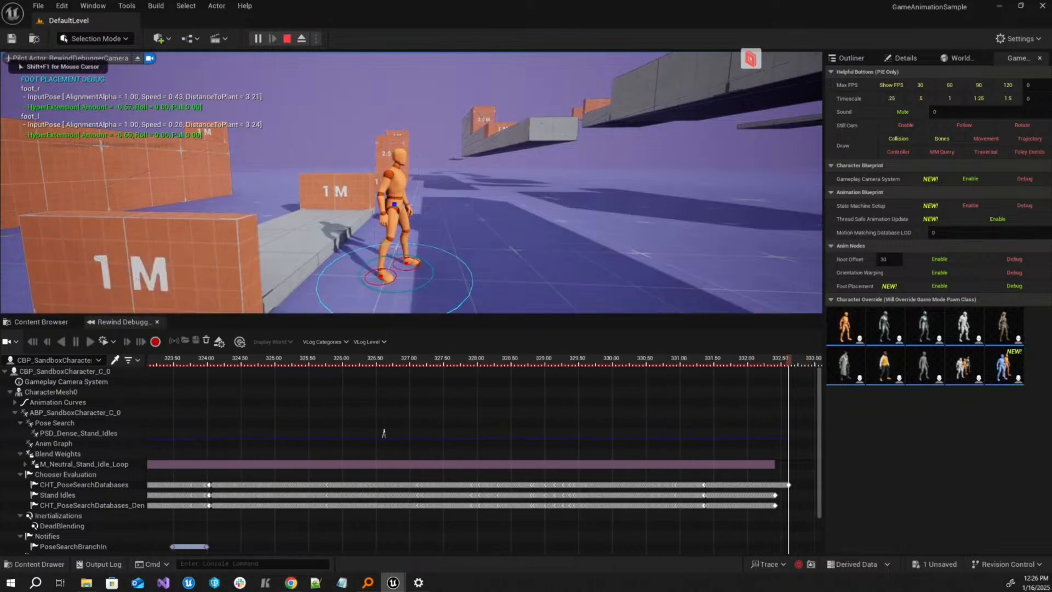
- Run the character forward, switch on debug drawing for Orientation Warping and switch it off for Foot Placement
key(w)
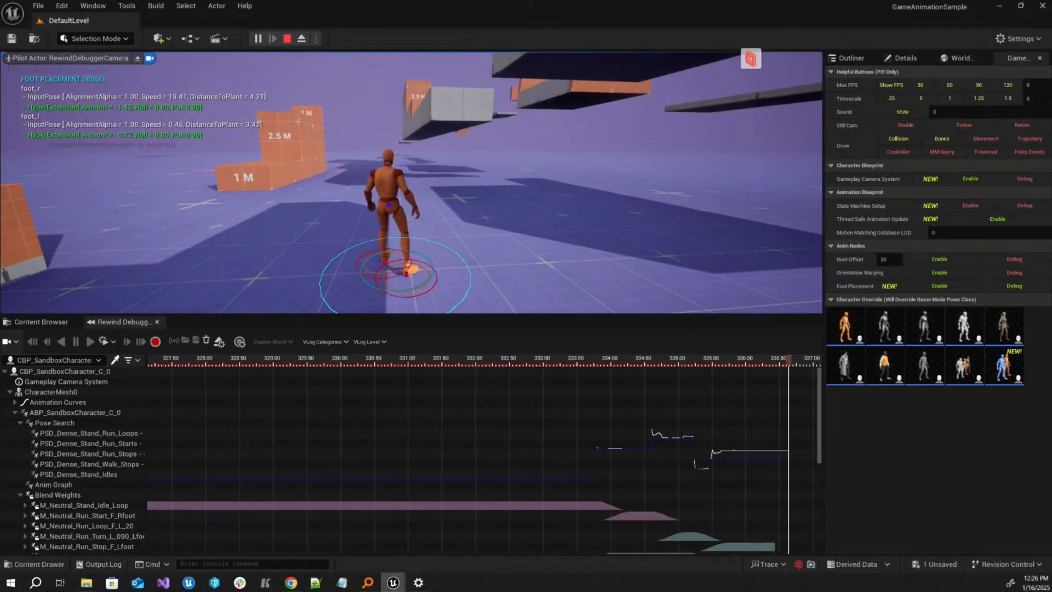
key(shift+F1)
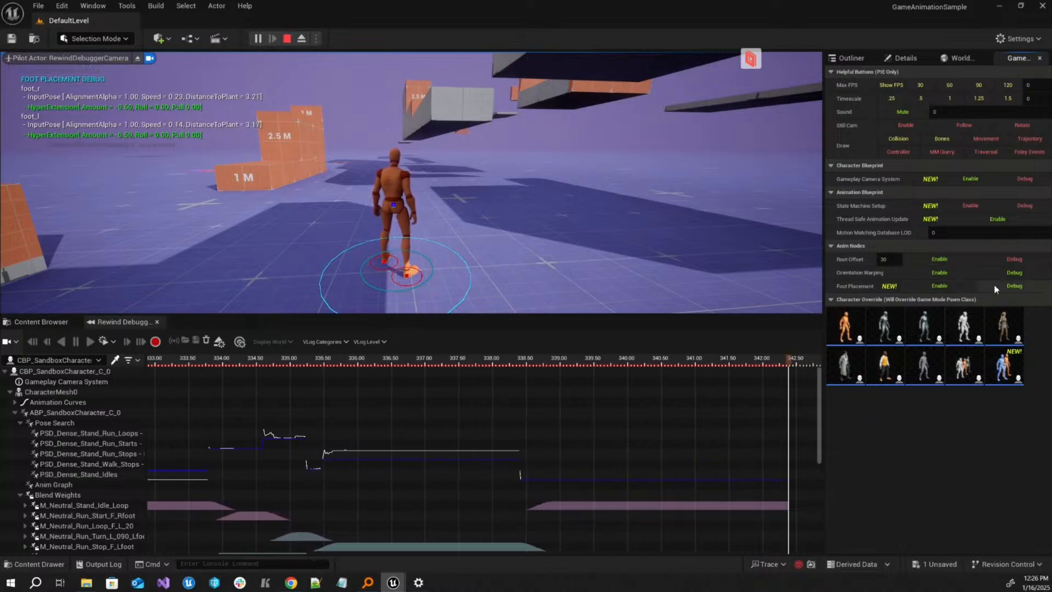
click(997, 289)
click(554, 236)
key(w)
key(shift+F1)
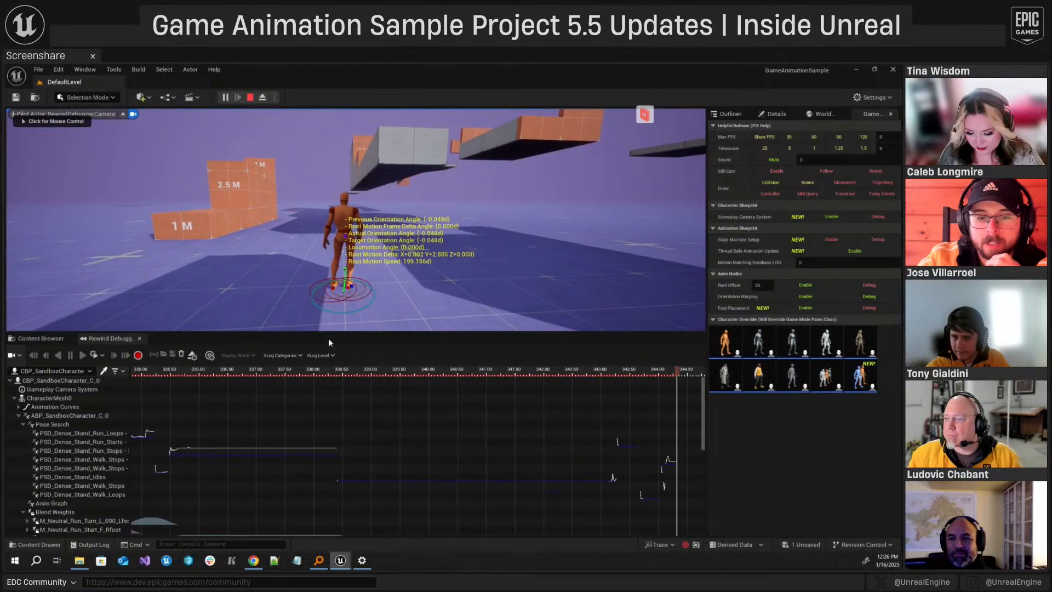
- Choose OrientationWarping in the Rewind Debugger's visual log category filter
click(282, 355)
click(298, 357)
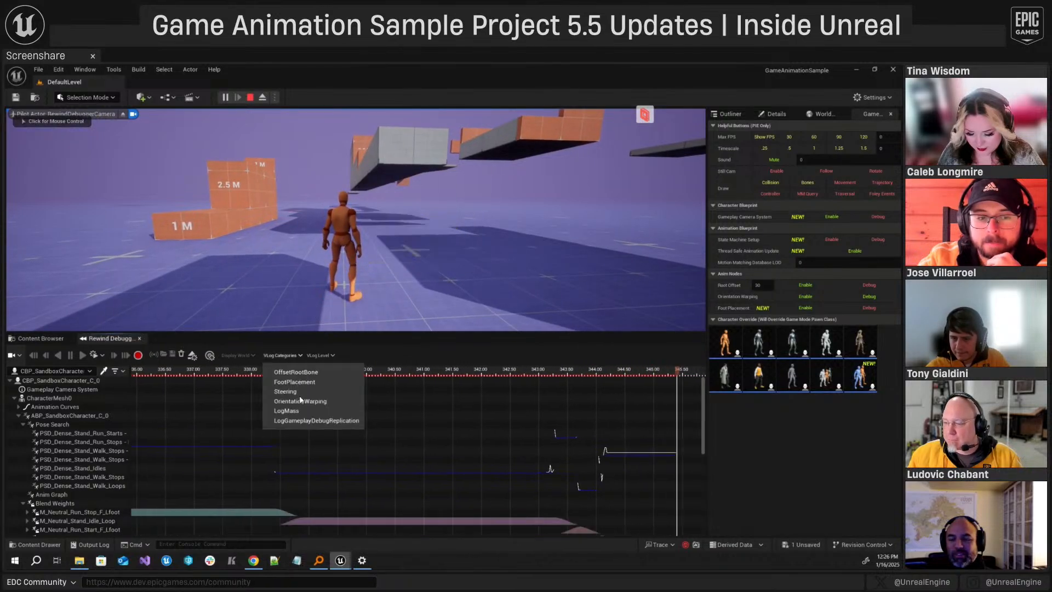
click(300, 403)
- Move the character forward while weaving from side to side to examine the Orientation Warping arrows and angles
click(307, 295)
key(w)
key(a)
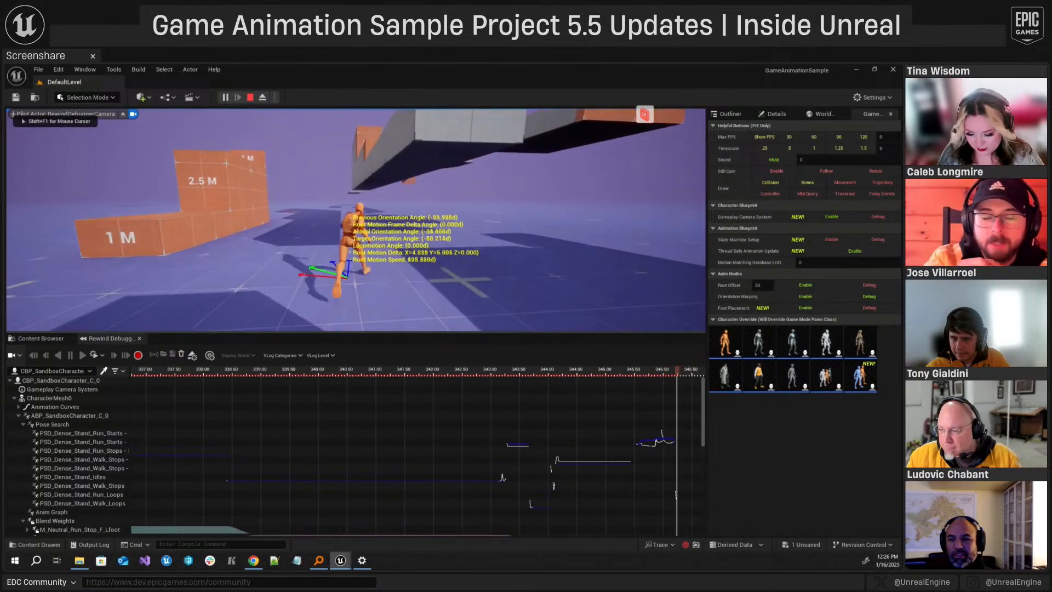
key(d)
key(a)
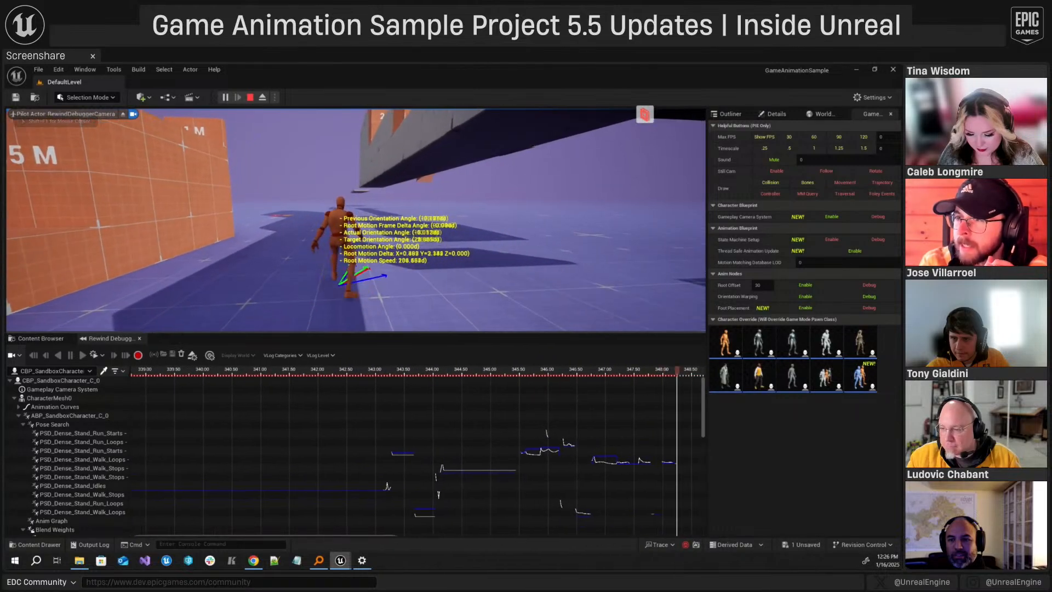
key(d)
key(a)
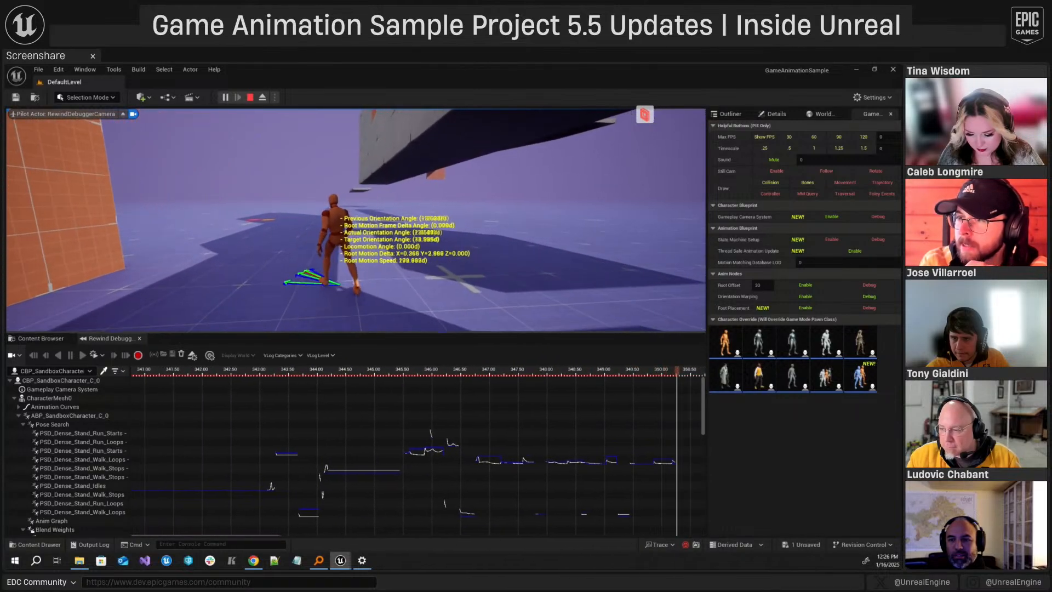
key(d)
key(a)
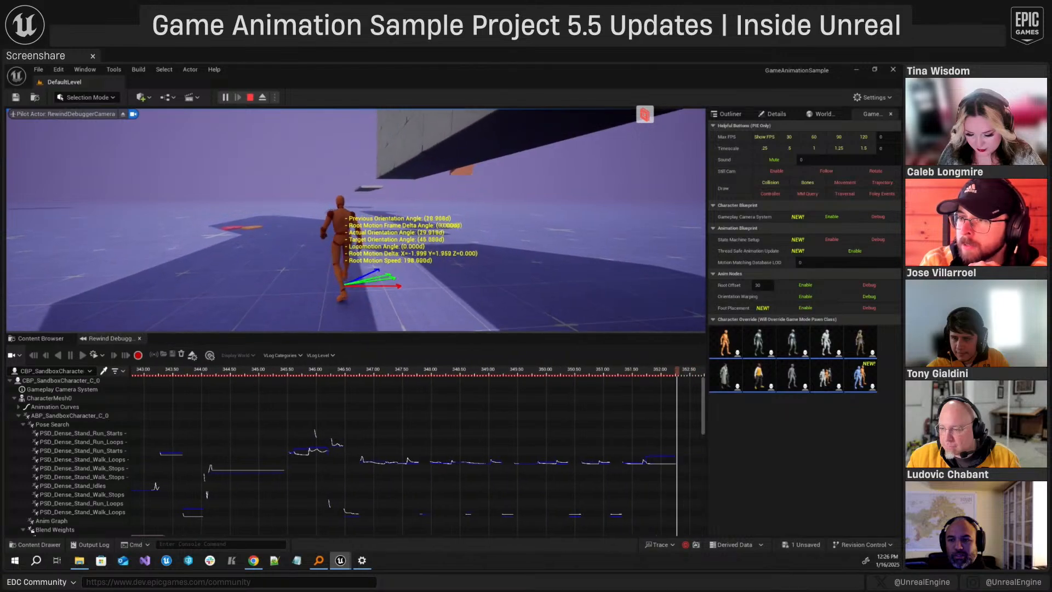
key(a)
key(d)
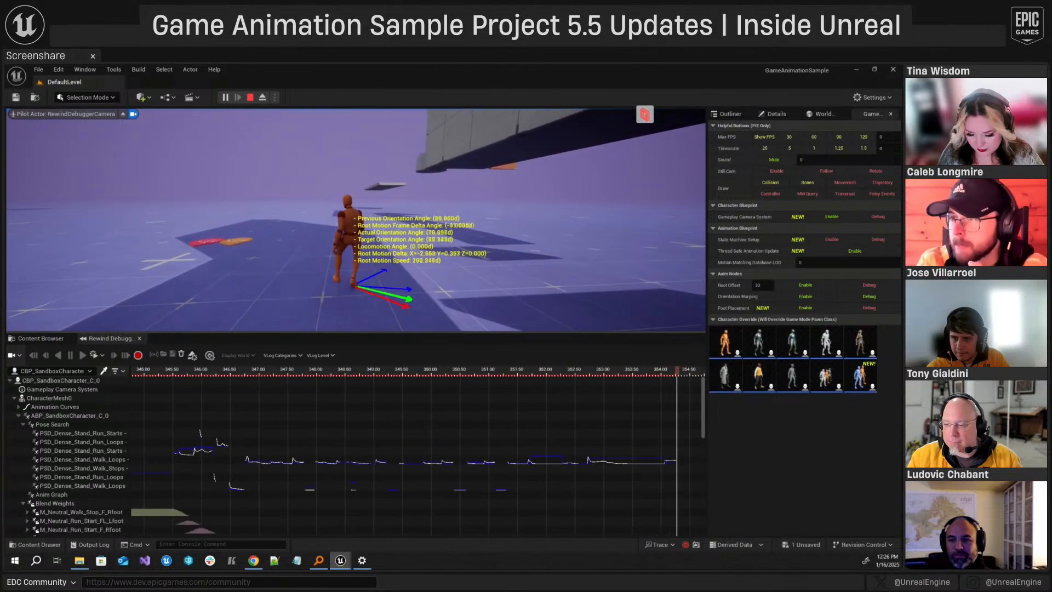
key(a)
key(d)
key(a)
key(d)
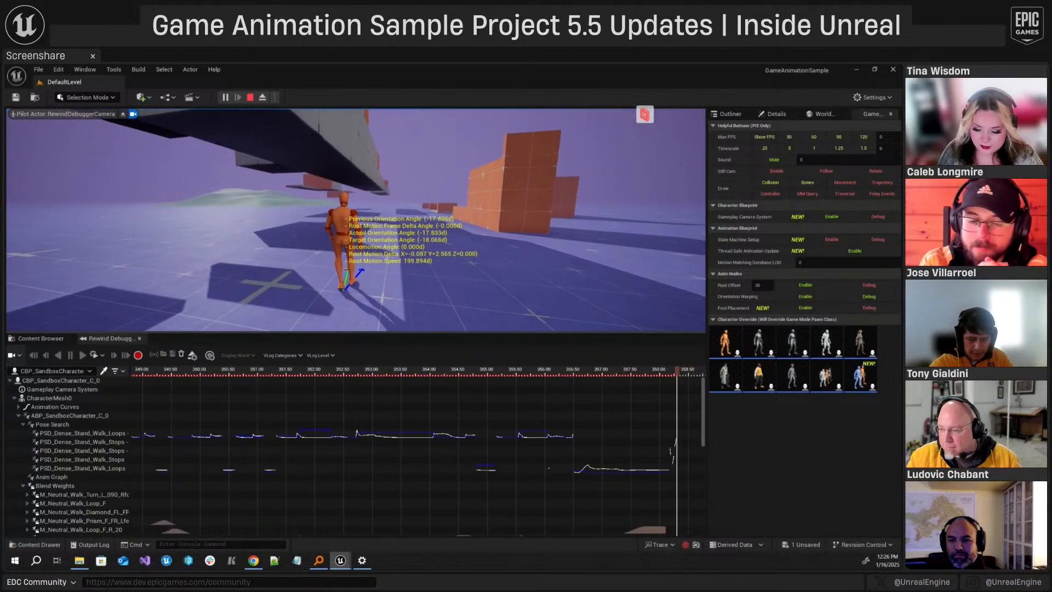
- Stop the play session and show the Content Browser in place of the Rewind Debugger
key(shift+F1)
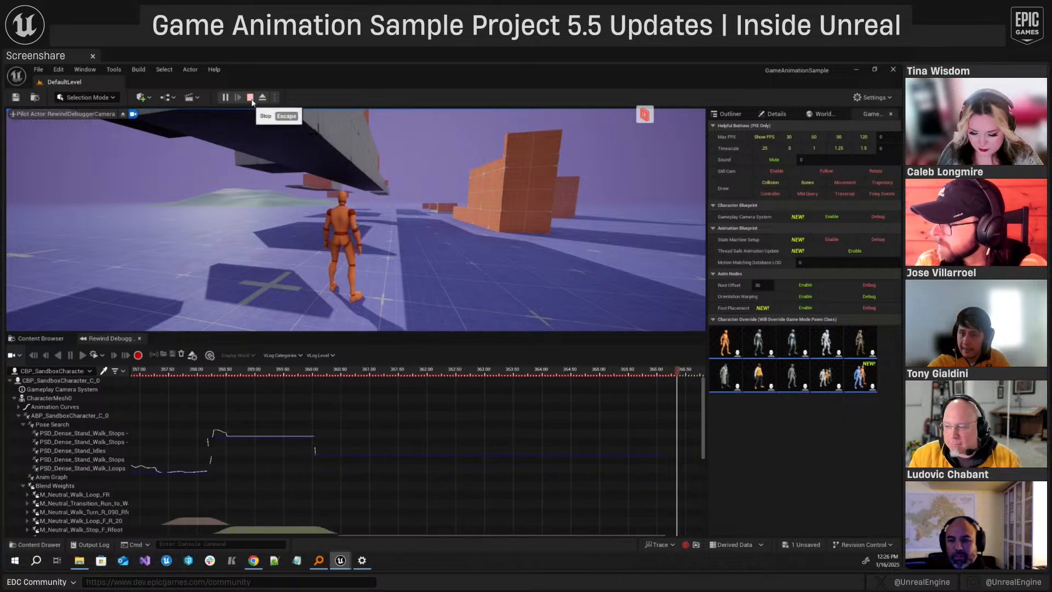
click(250, 98)
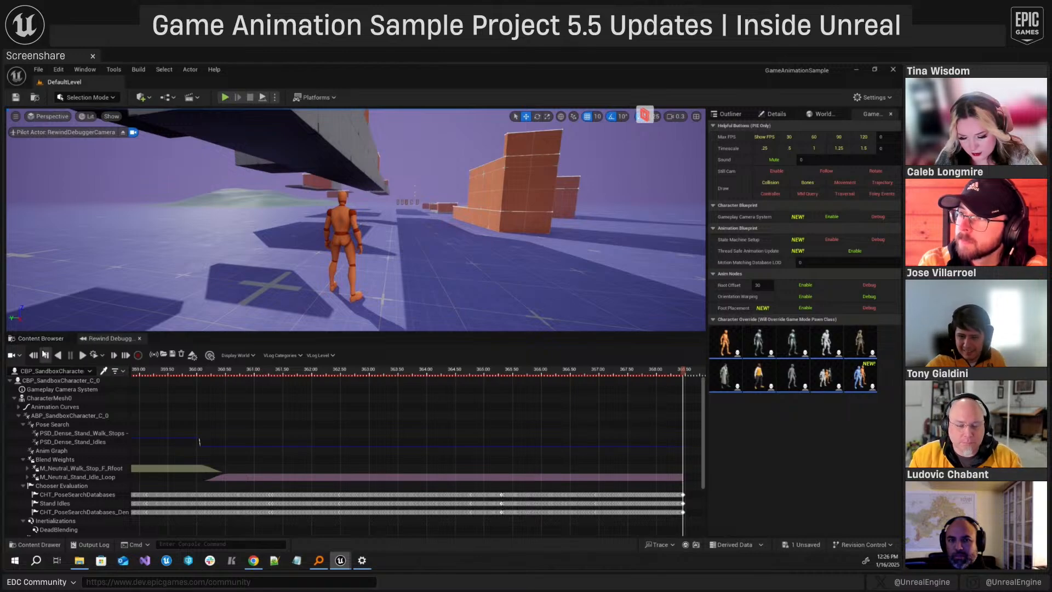
click(49, 340)
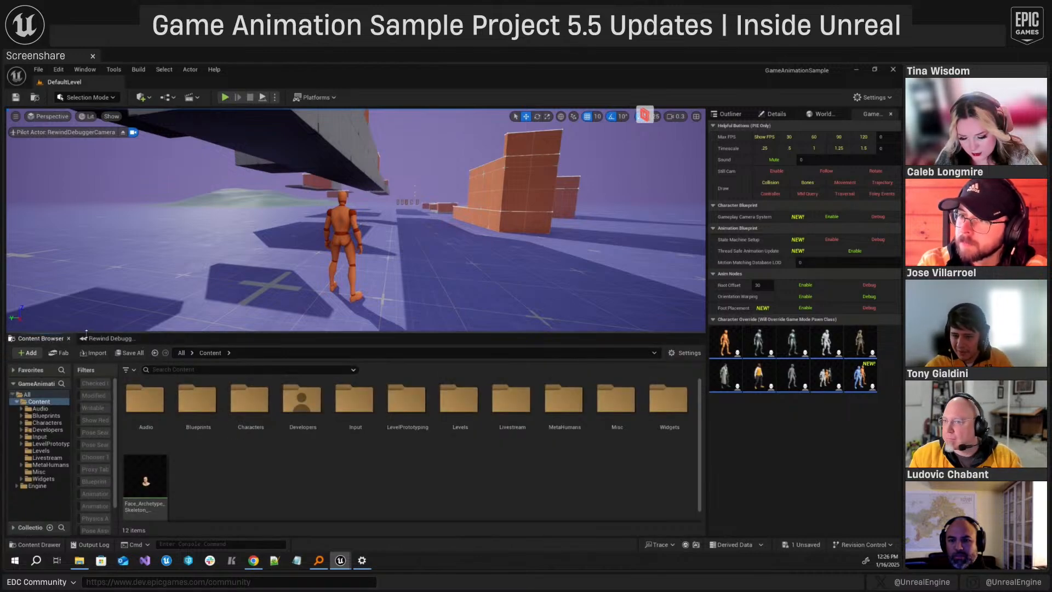
- Open the Face_Archetype_Skeleton animation sequence from the Content folder and maximize its editor window
scroll(307, 471, down, 1)
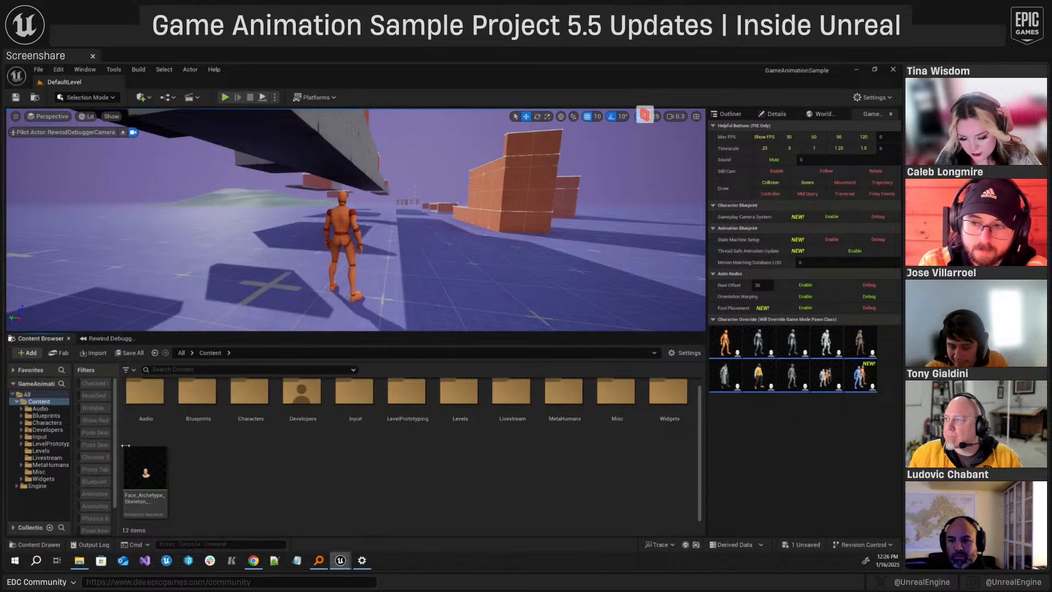
drag(125, 446, 130, 445)
scroll(274, 483, down, 1)
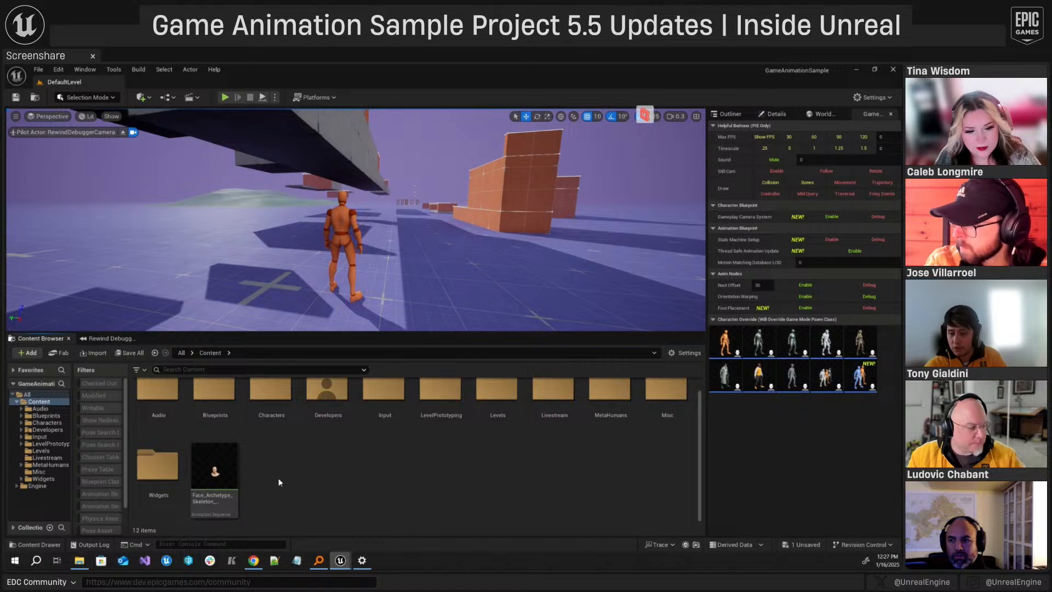
click(224, 472)
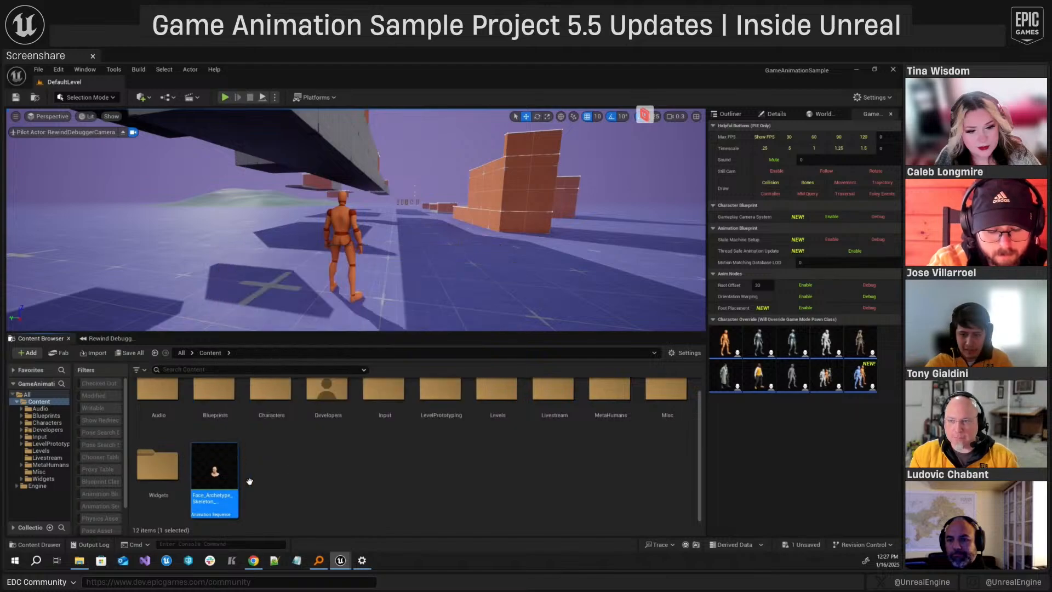
double_click(219, 471)
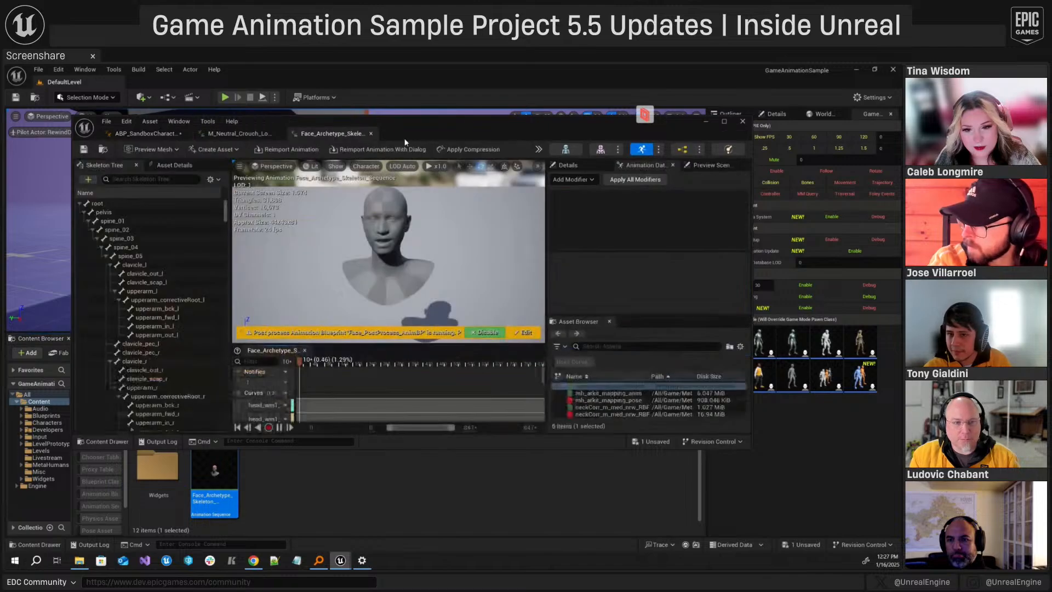
double_click(452, 123)
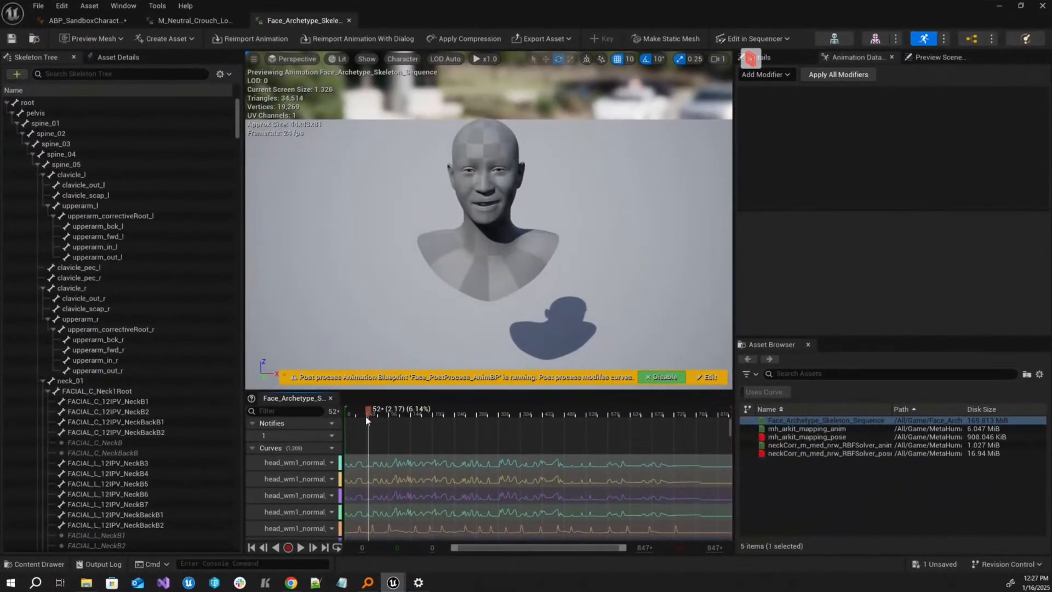
- Widen the curve name column, look through the facial curves, and scrub the timeline to preview the face animation
drag(340, 469, 377, 466)
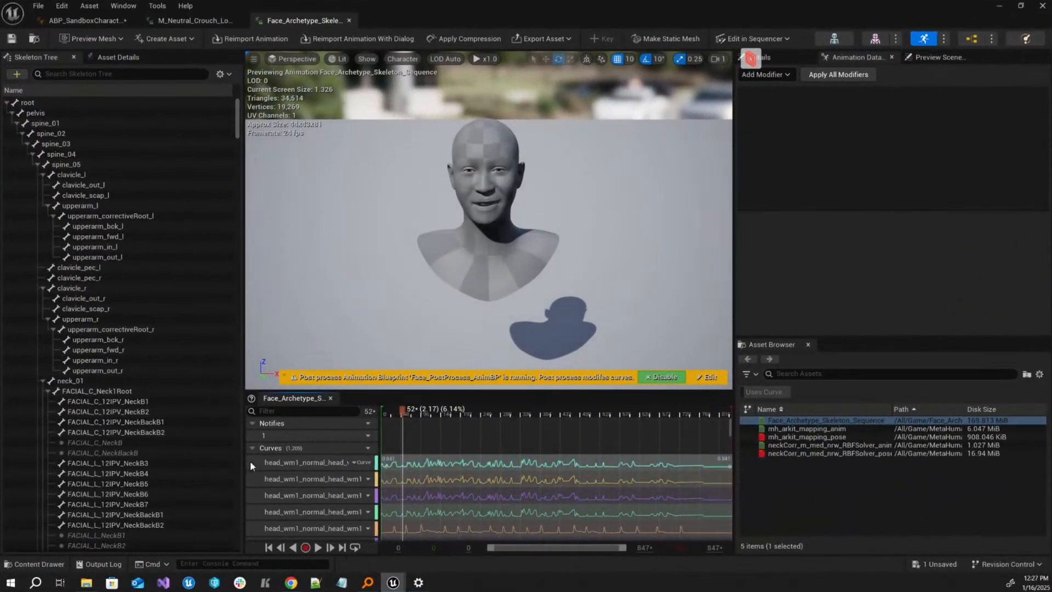
scroll(278, 482, down, 3)
scroll(278, 482, down, 3)
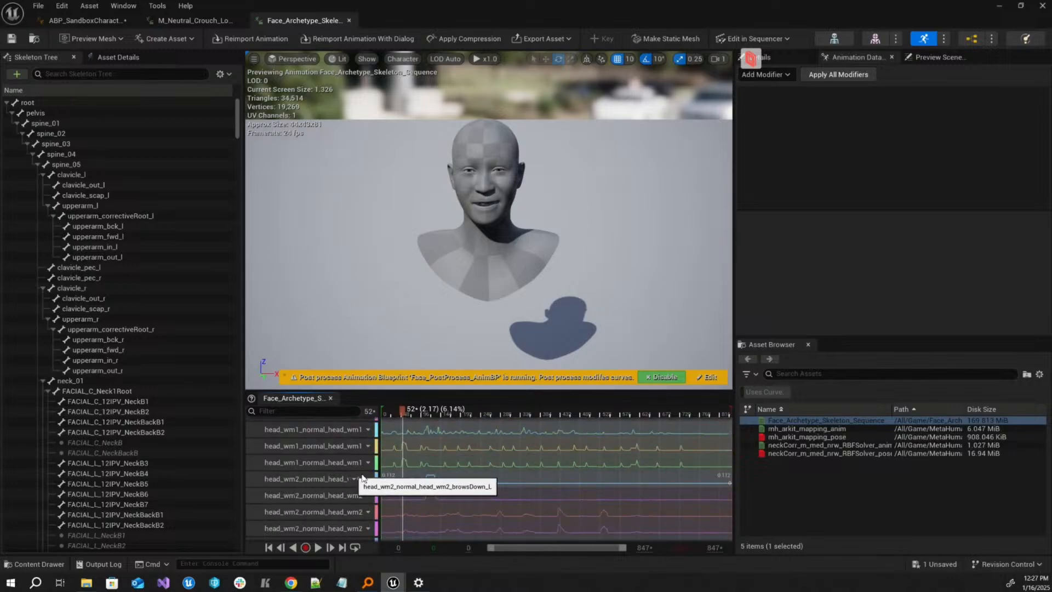
scroll(422, 430, up, 3)
drag(432, 418, 401, 413)
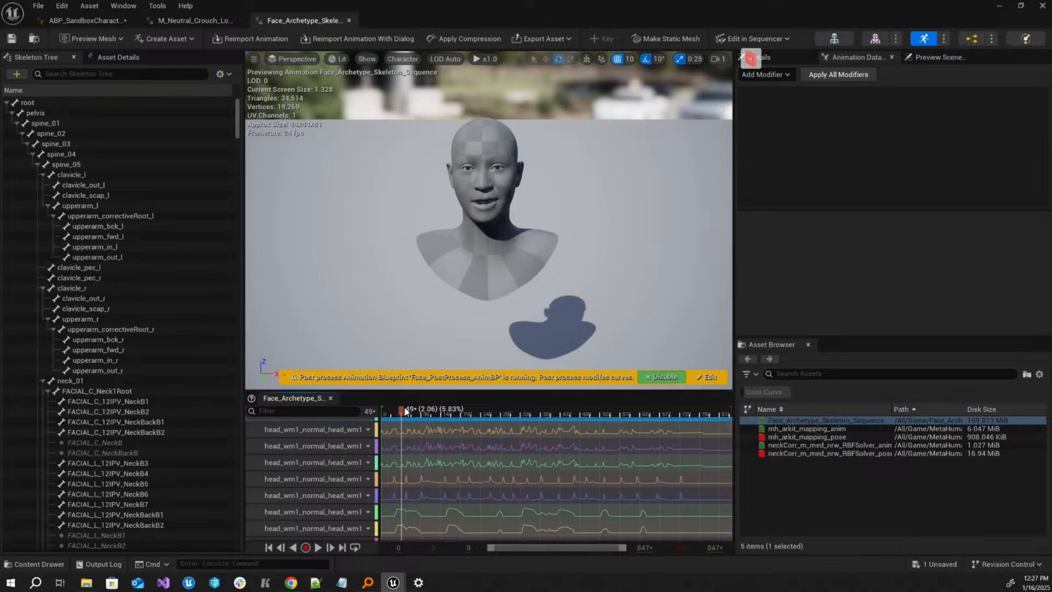
drag(399, 413, 611, 423)
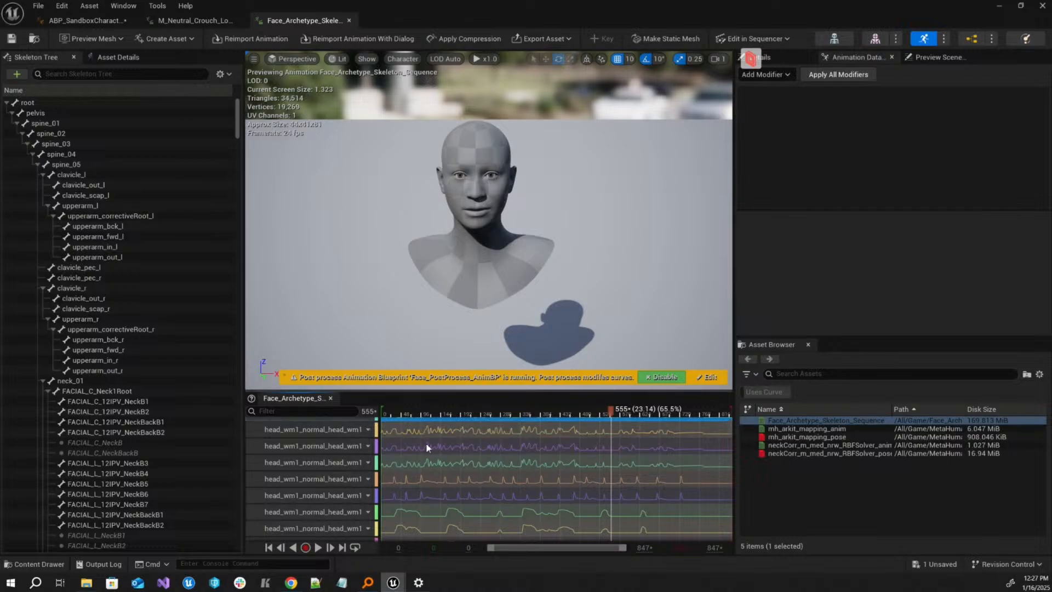
- Filter the curves by "ctrl_ eyeb", widen the curve name column further, and select the CTRL_expressions_eyeBlinkL curve
scroll(427, 446, down, 1)
text(ctrl_)
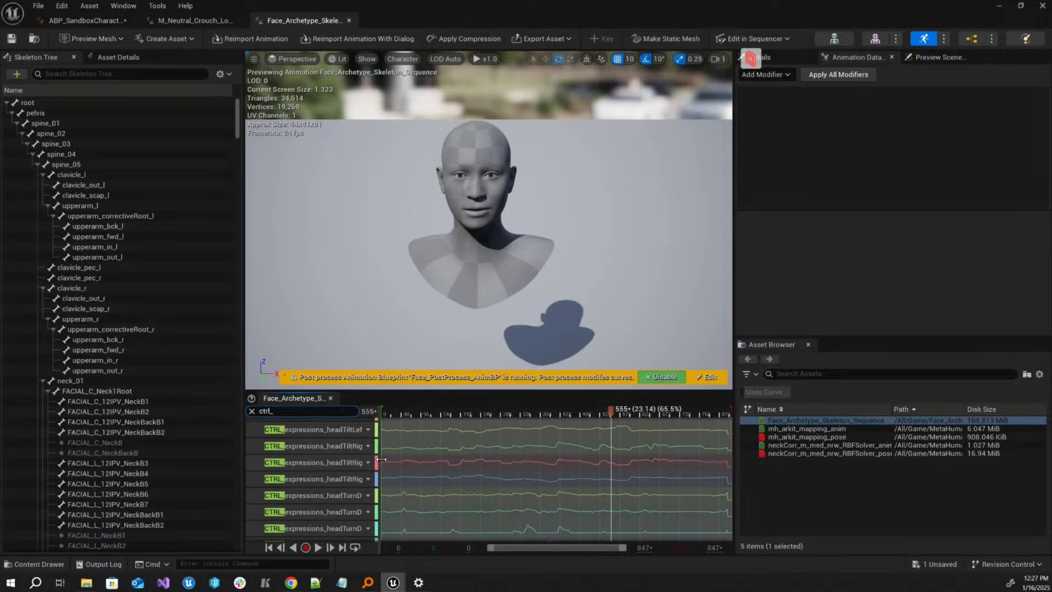
drag(382, 458, 415, 458)
click(318, 412)
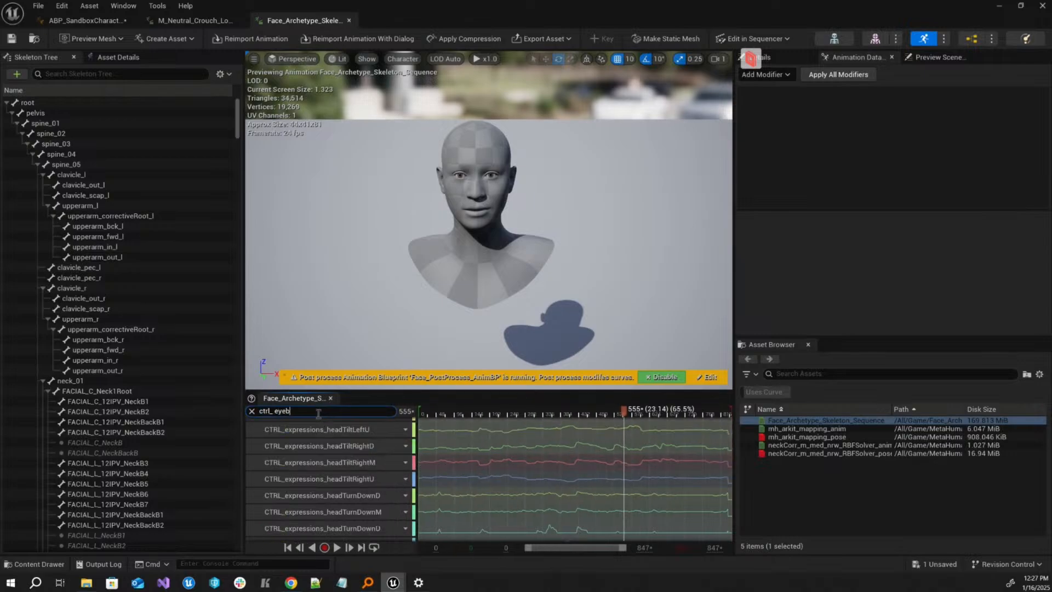
click(346, 467)
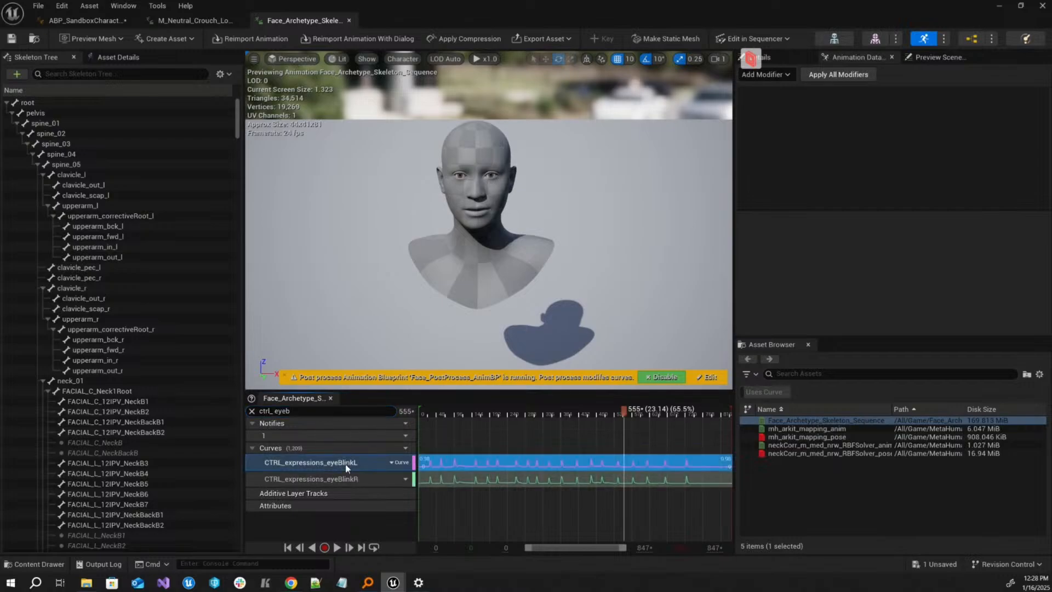
- Change the curve filter to "ctrl_ jawopen" to find the jaw-open expression curves
click(315, 413)
key(BackSpace)
key(BackSpace)
key(BackSpace)
key(BackSpace)
text(jawopen)
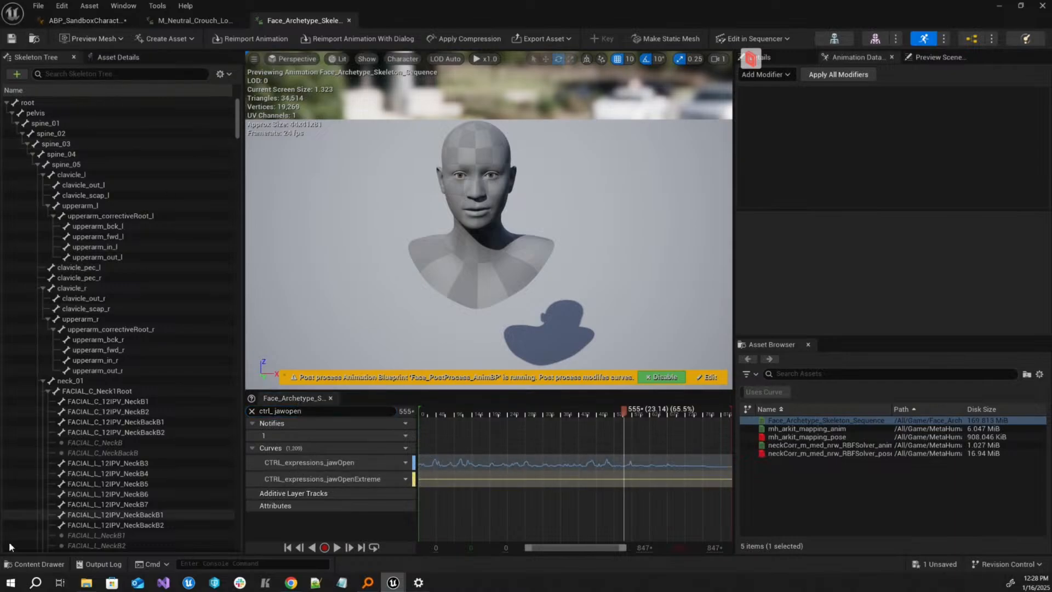
- Create a folder with the default name inside the Livestream content folder and open it
click(38, 563)
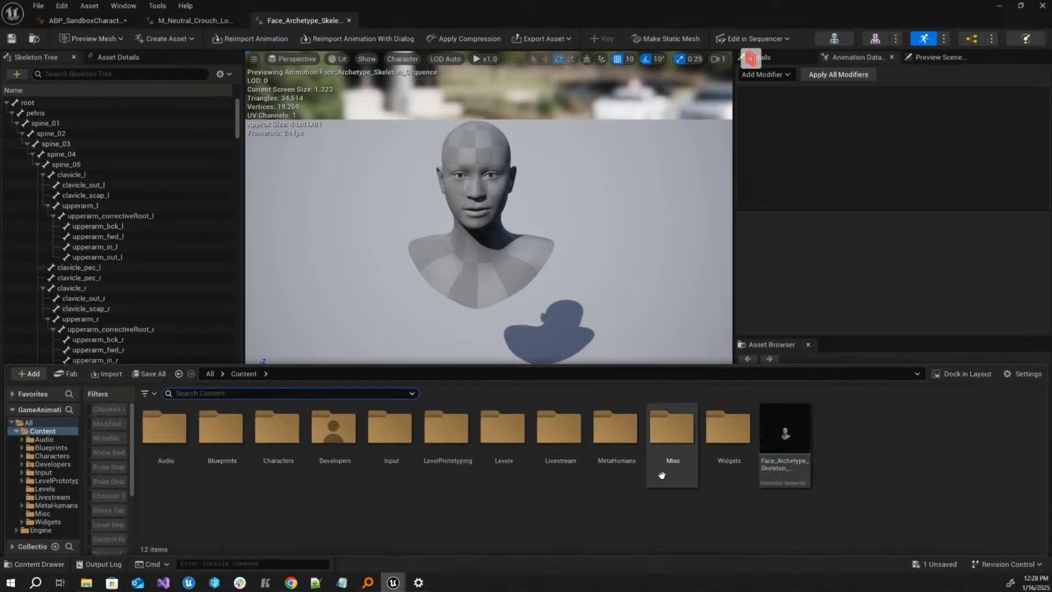
double_click(548, 439)
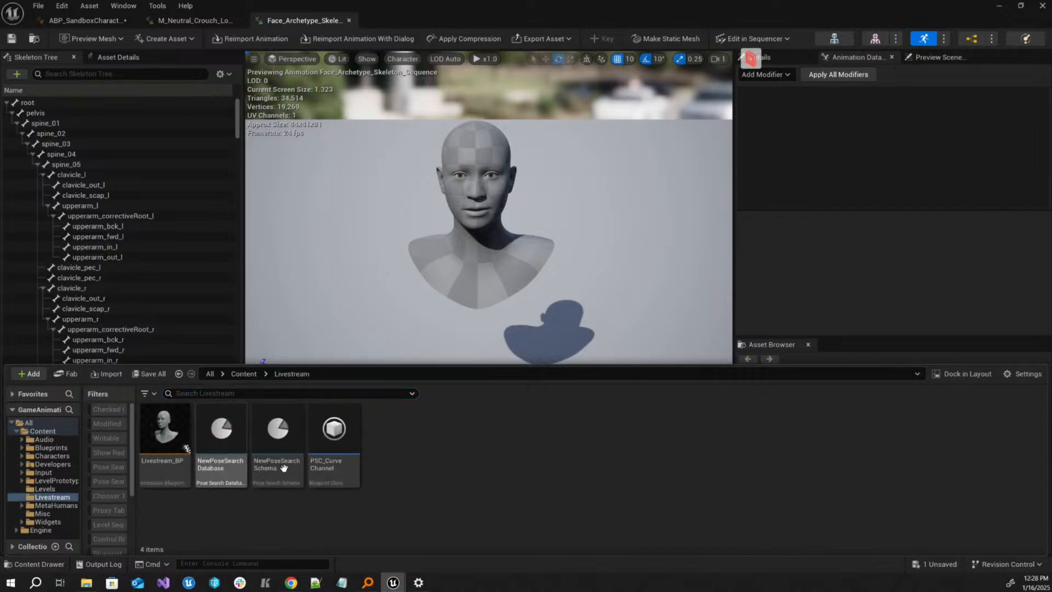
right_click(443, 442)
mouse_move(442, 442)
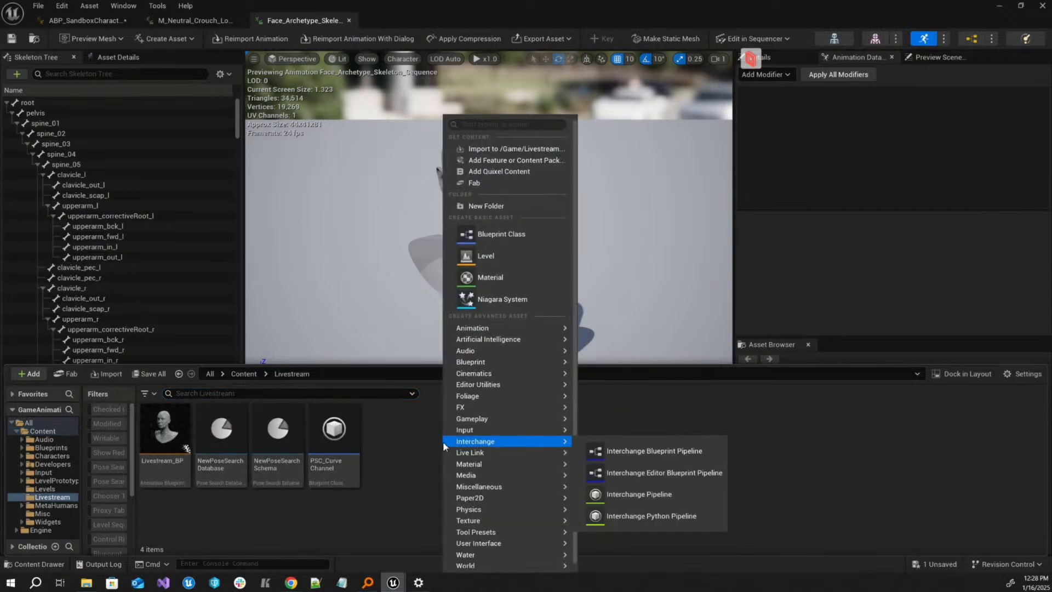
click(473, 207)
key(Return)
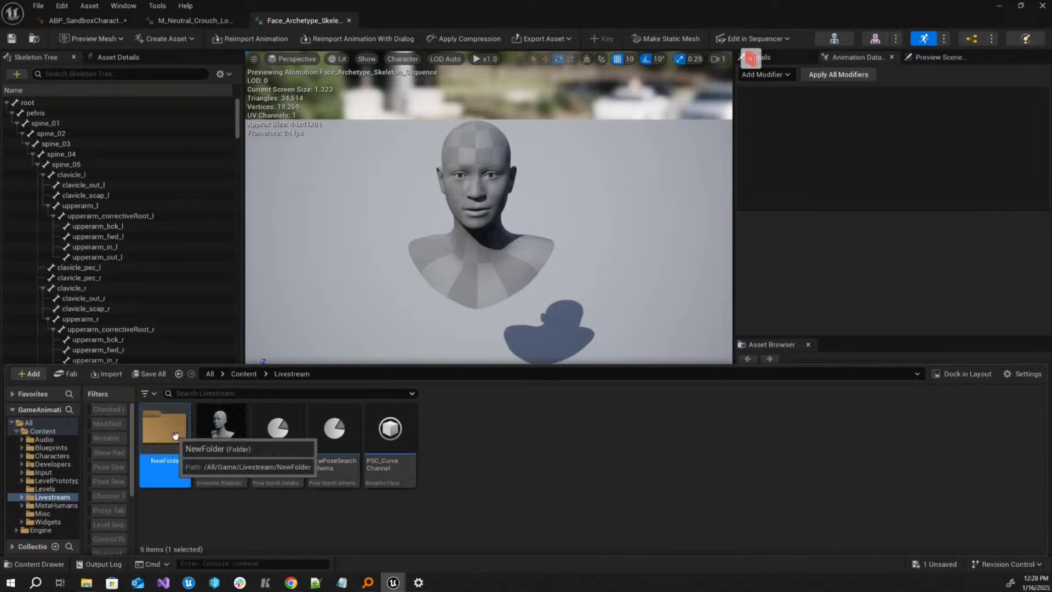
double_click(167, 436)
right_click(232, 442)
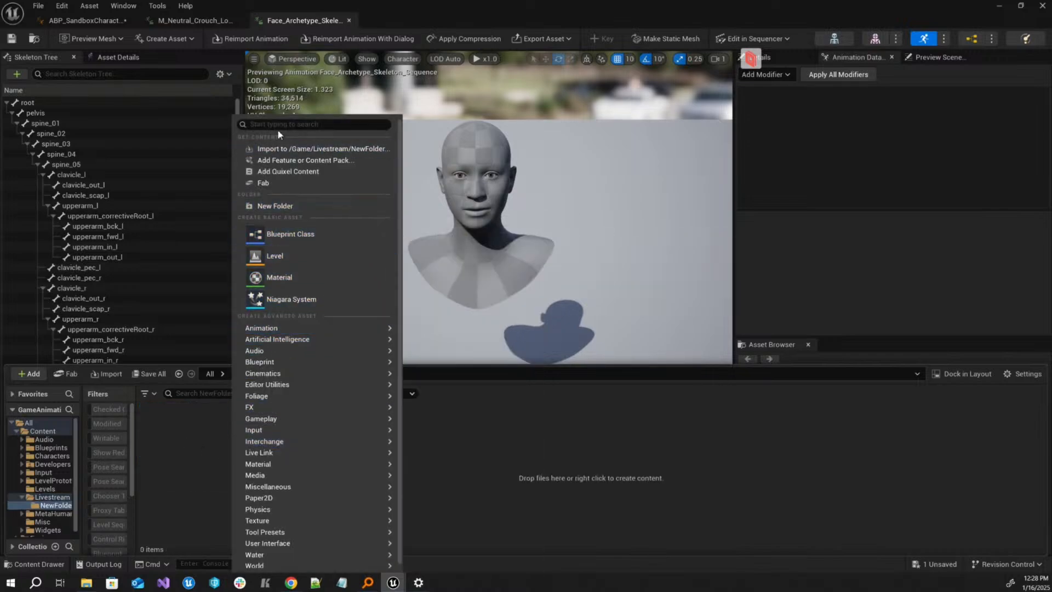
right_click(189, 455)
click(540, 442)
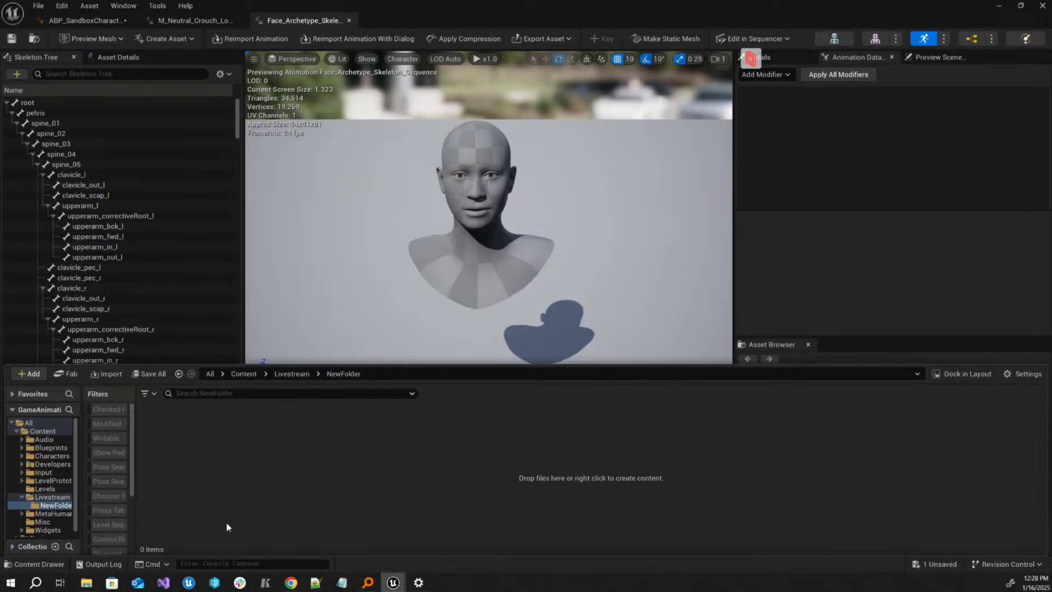
right_click(265, 413)
mouse_move(264, 410)
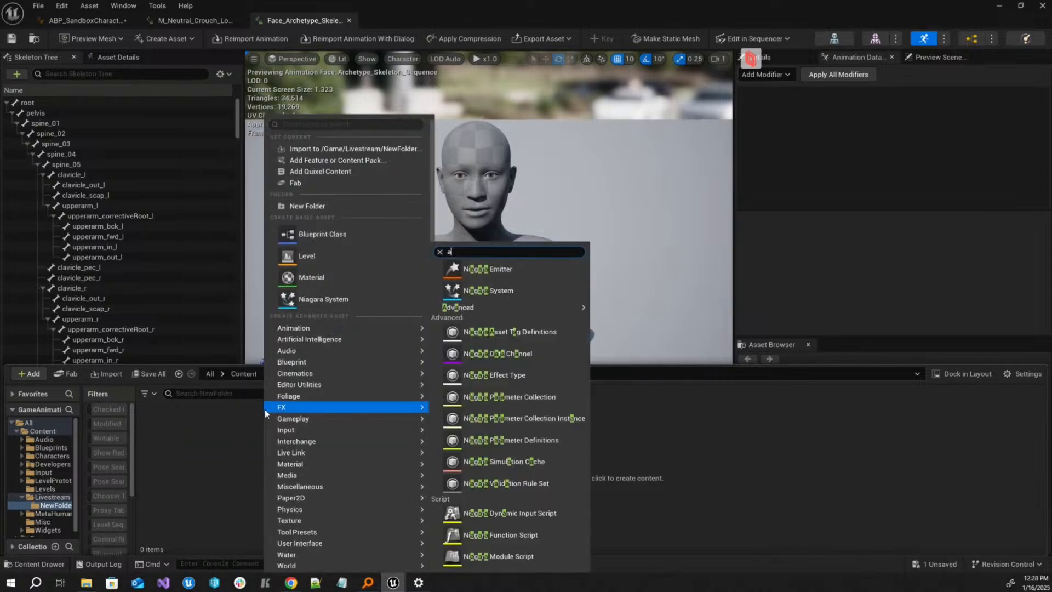
text(anim)
key(ctrl+a)
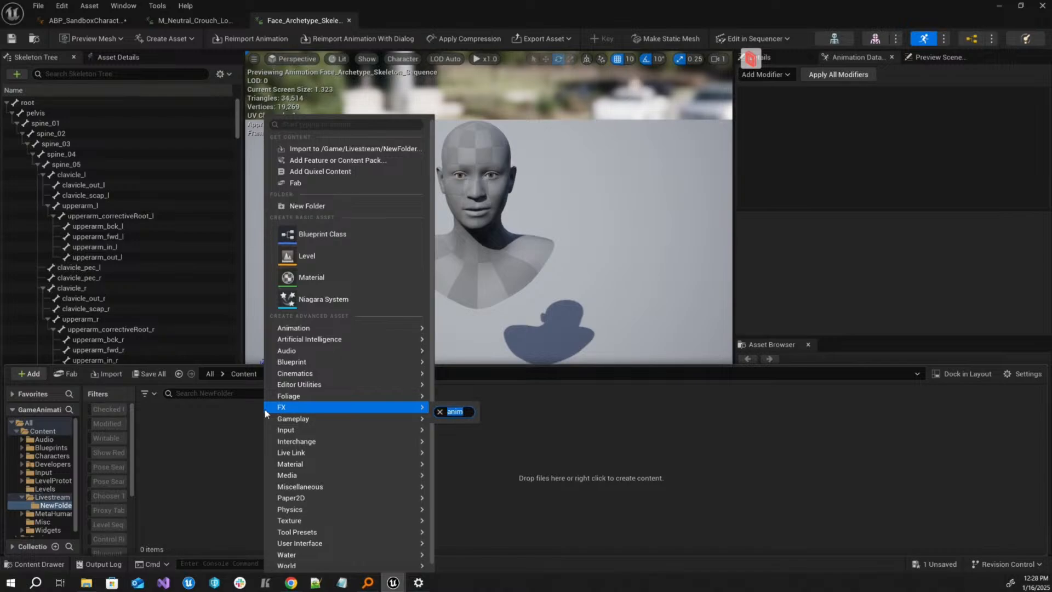
click(34, 383)
- Create an Animation Blueprint for Face_Archetype_Skeleton in the new folder
click(28, 377)
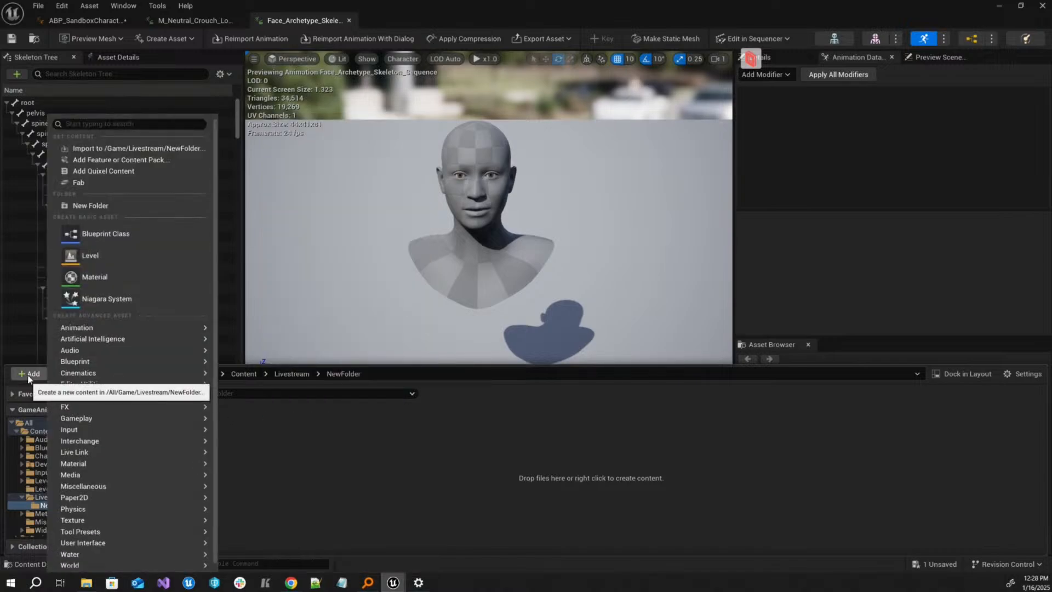
text(animation)
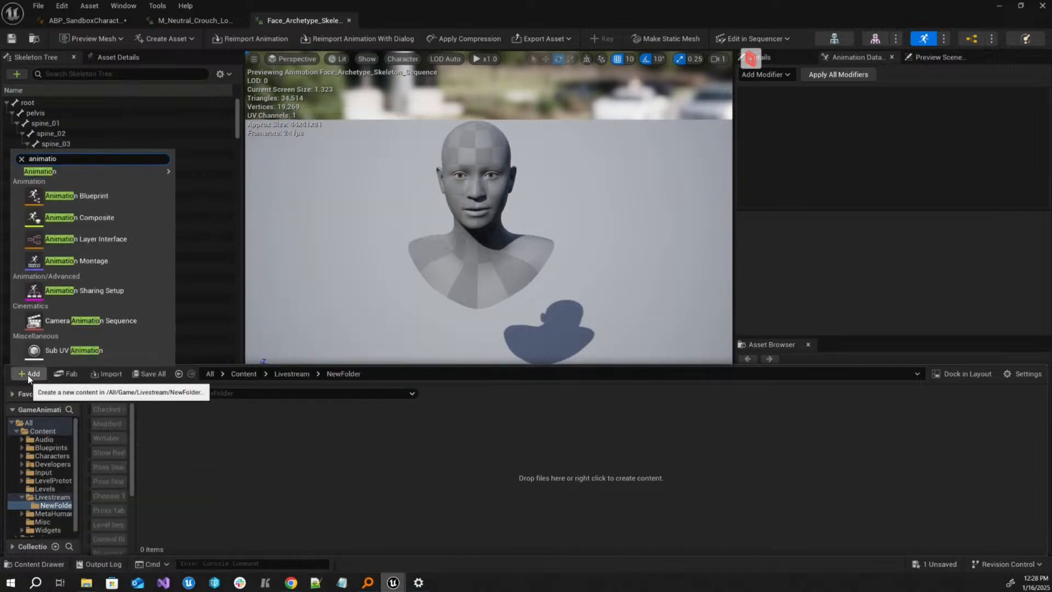
click(85, 191)
click(508, 196)
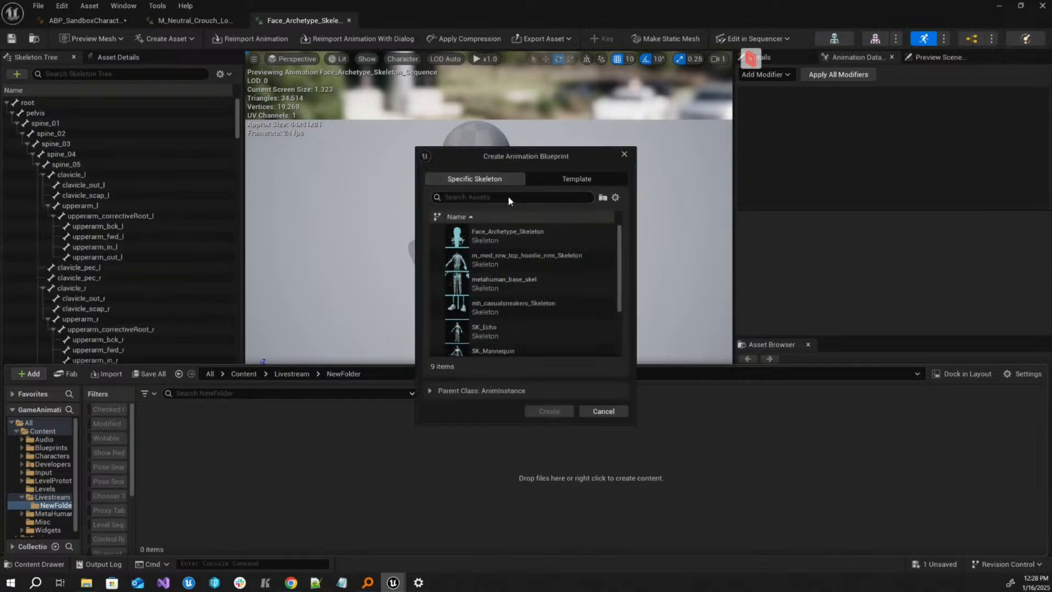
text(face)
click(506, 232)
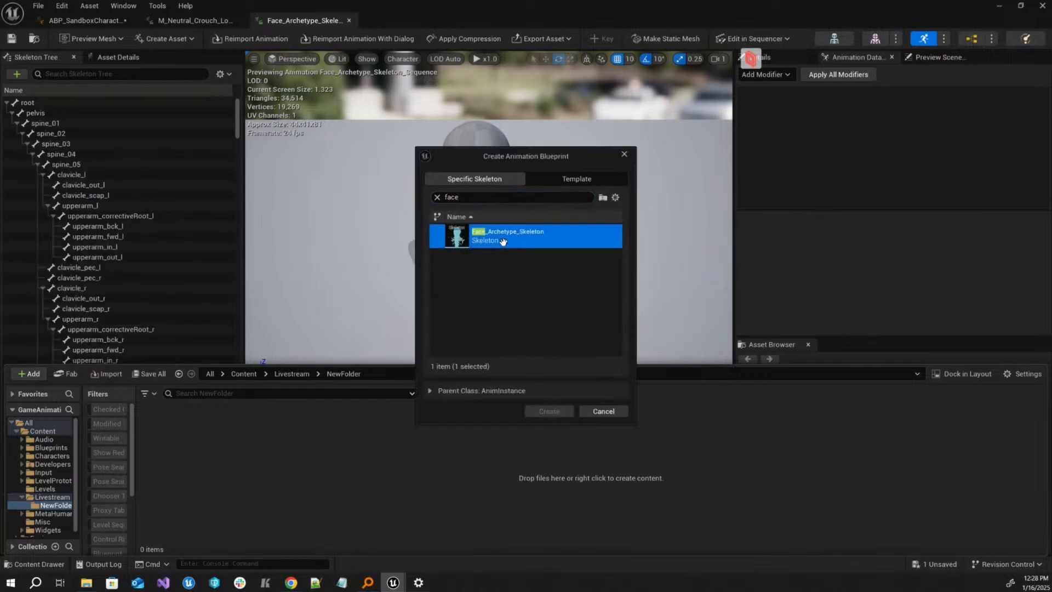
click(549, 411)
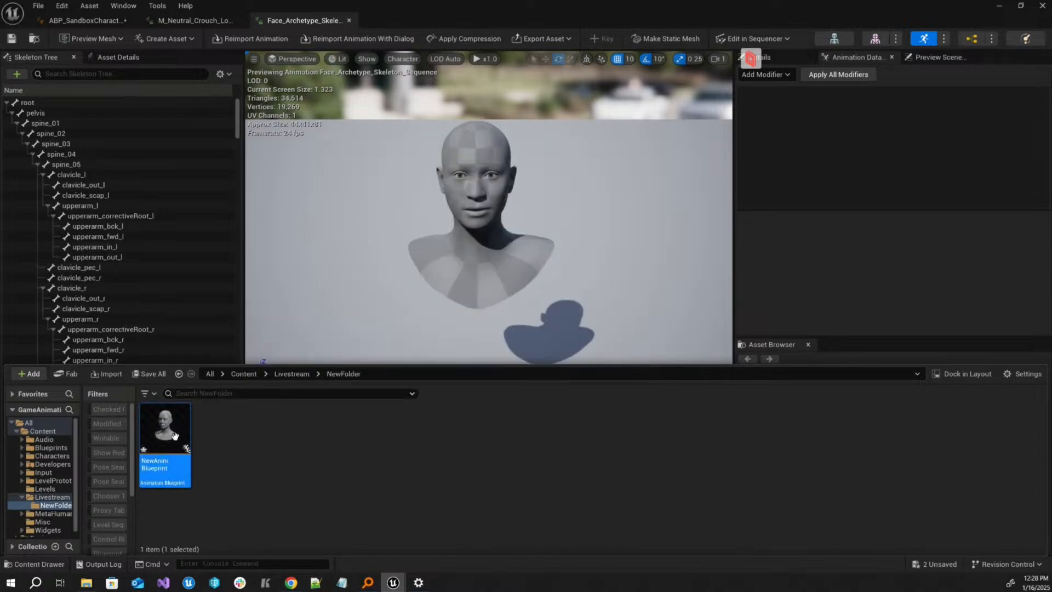
- Open the new Animation Blueprint and add a Motion Matching node to its AnimGraph
double_click(174, 434)
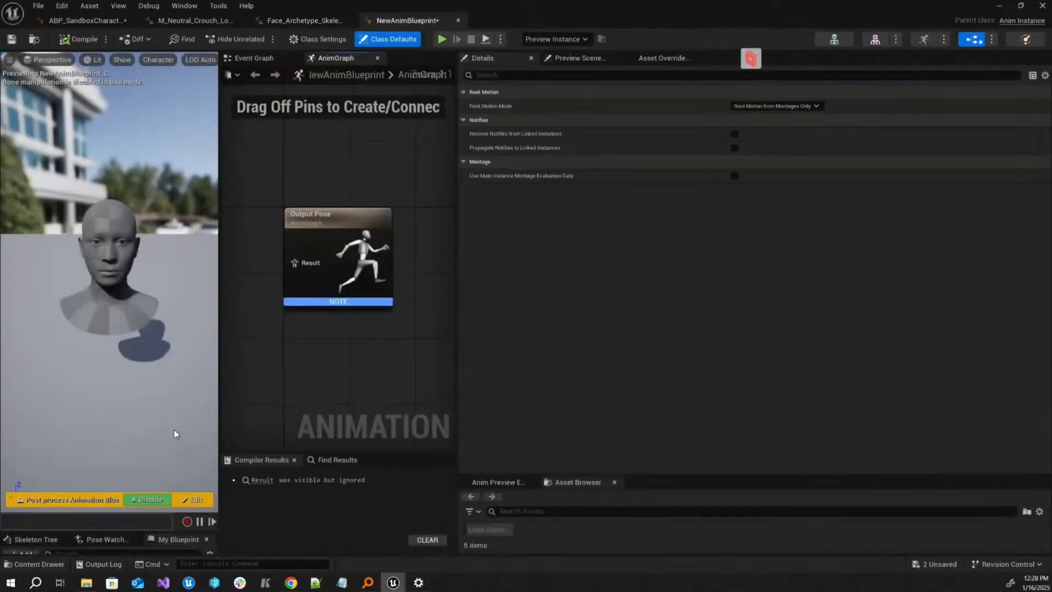
right_drag(351, 271, 499, 261)
right_click(309, 235)
text(motio)
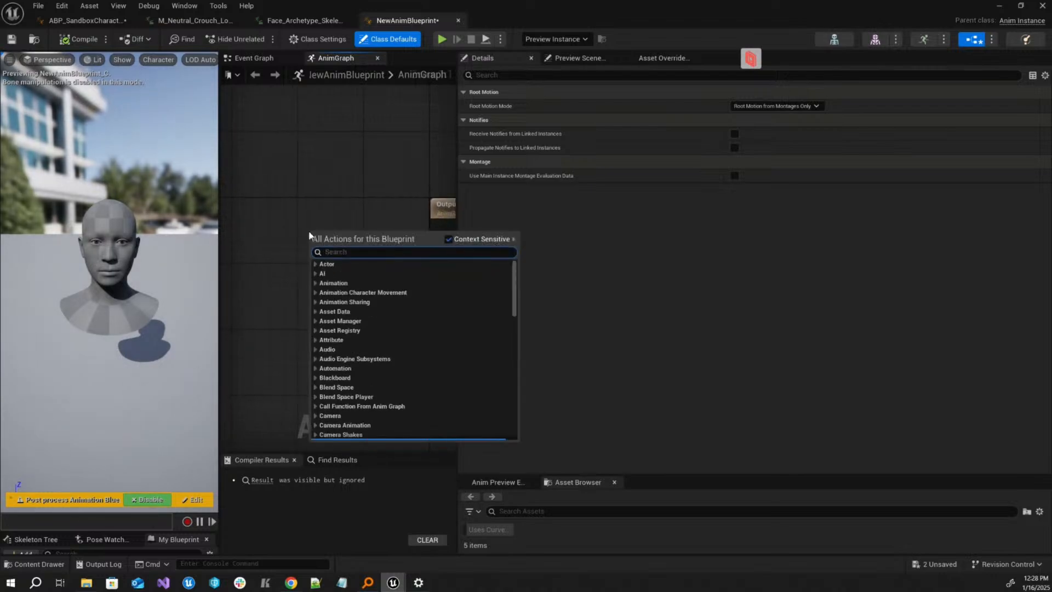
text(n matching)
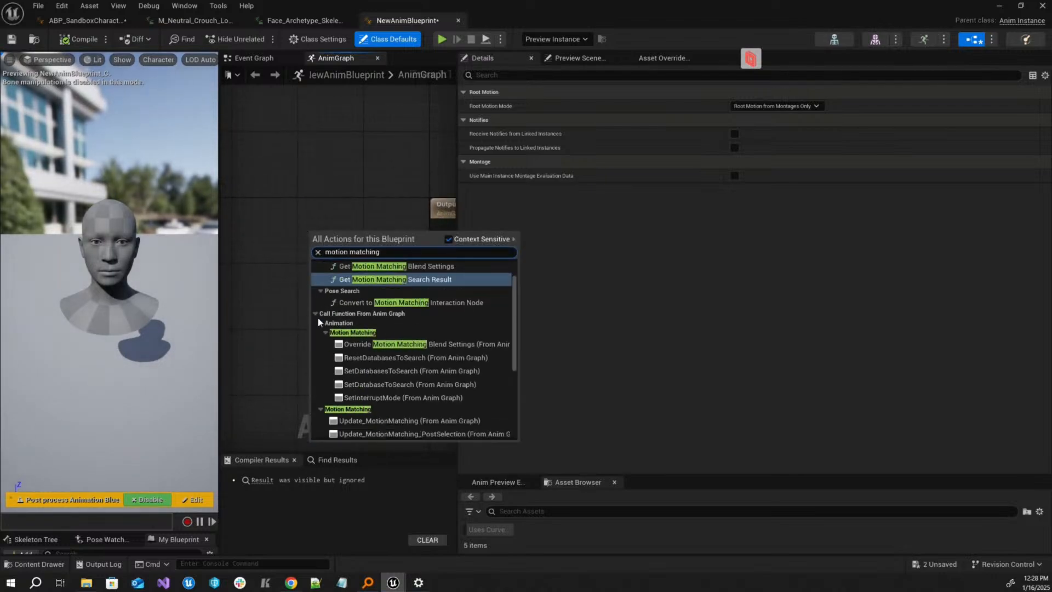
scroll(384, 351, down, 5)
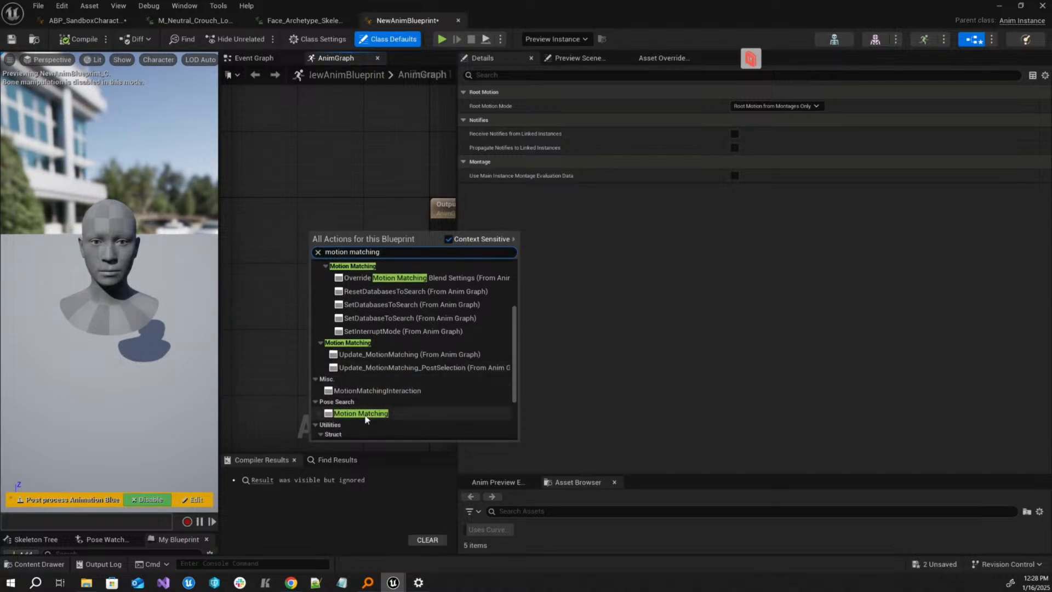
click(362, 413)
- Place the Motion Matching node beside Output Pose, widen the graph area, and connect the node's pose to Result
right_click(387, 219)
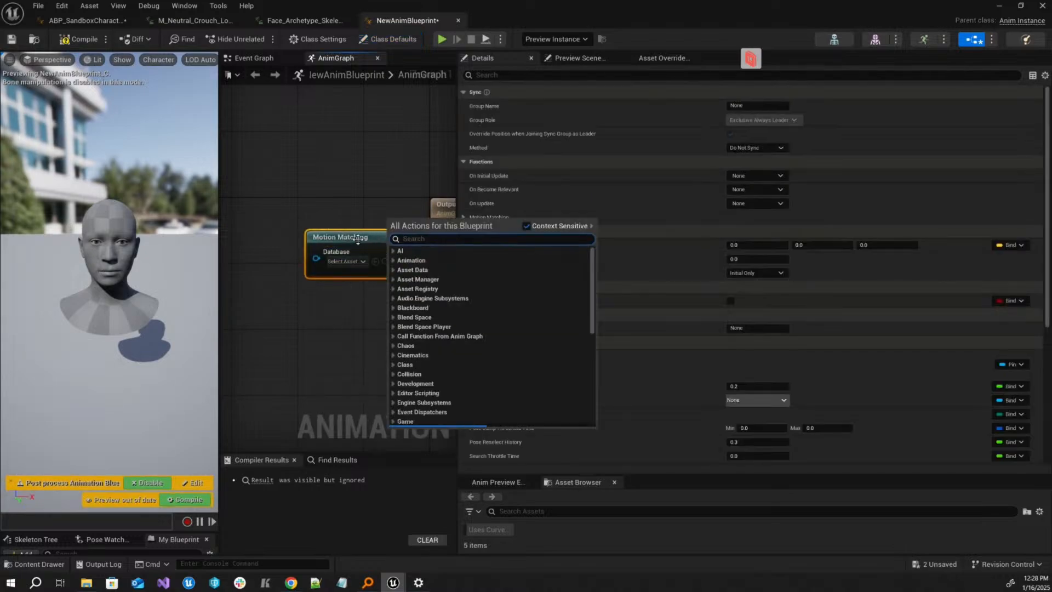
drag(357, 237, 299, 221)
drag(440, 253, 354, 236)
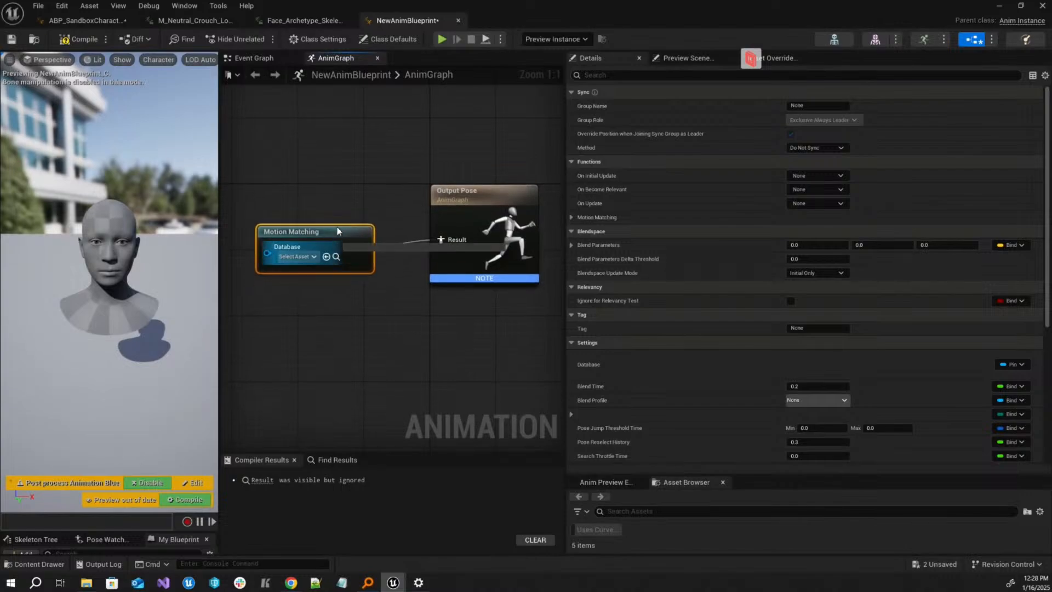
drag(267, 252, 340, 230)
- Create a Pose Search Schema for Face_Archetype_Skeleton in the new folder and name it livestreamschema2
click(40, 564)
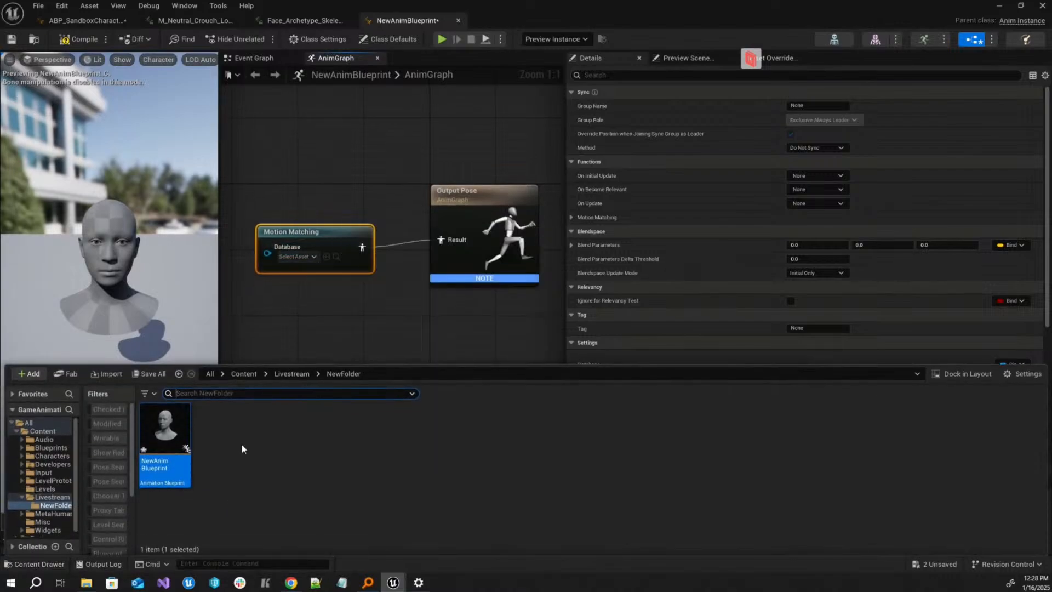
right_click(245, 442)
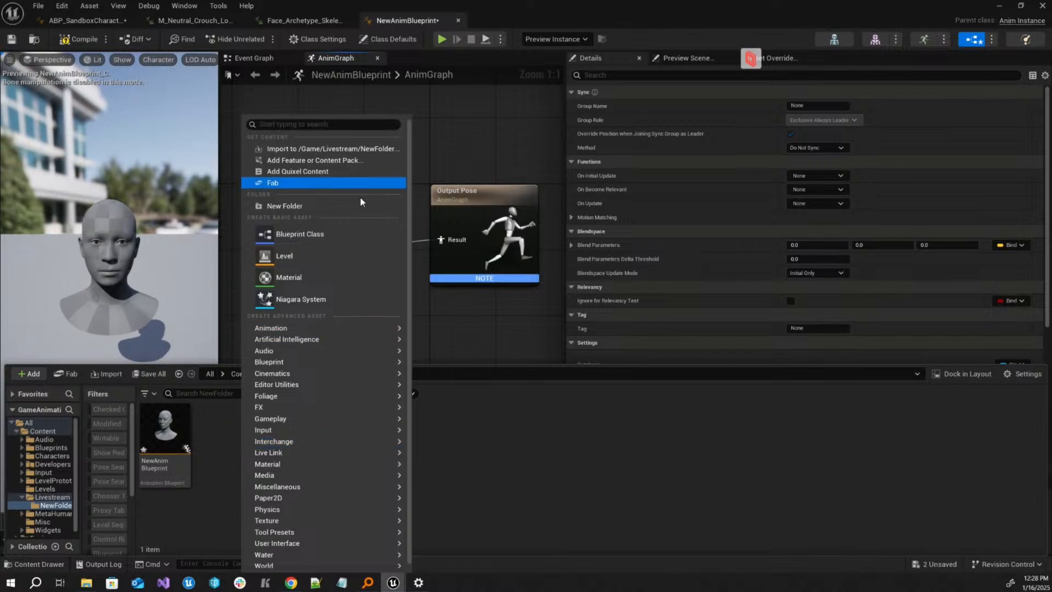
click(28, 373)
text(sche)
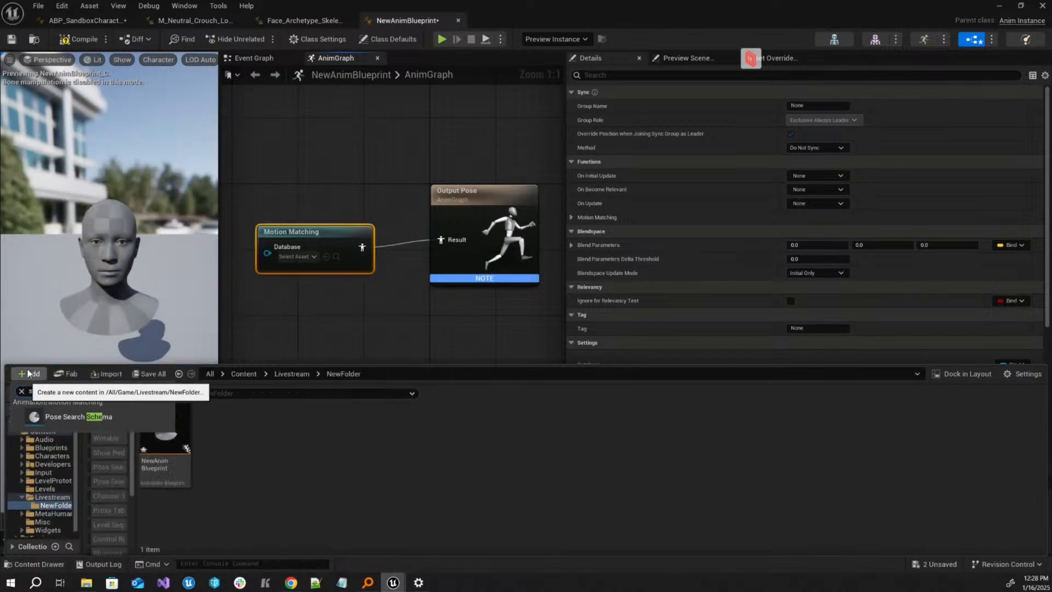
click(55, 415)
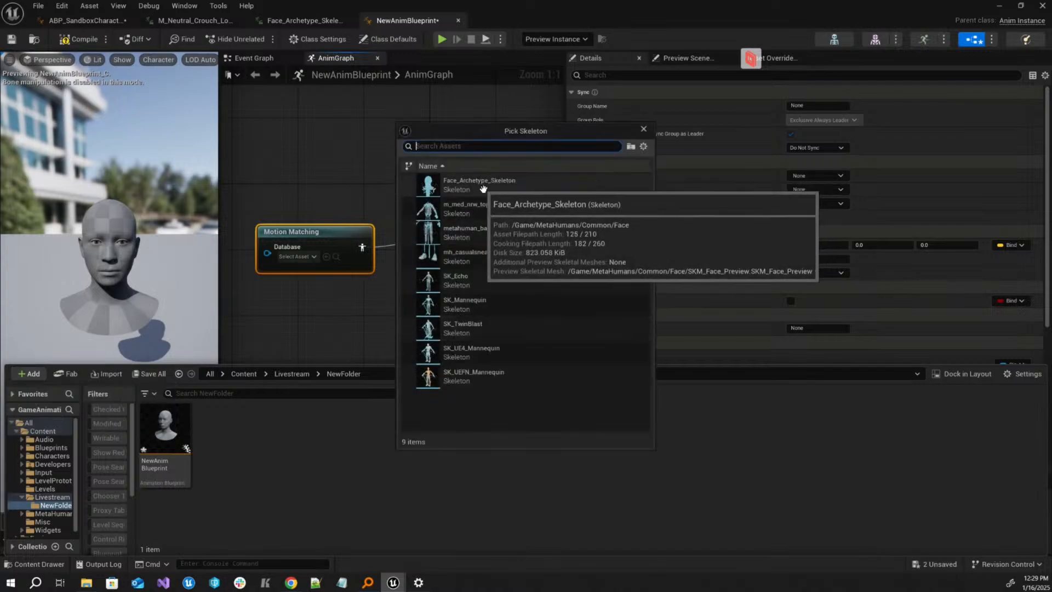
click(483, 189)
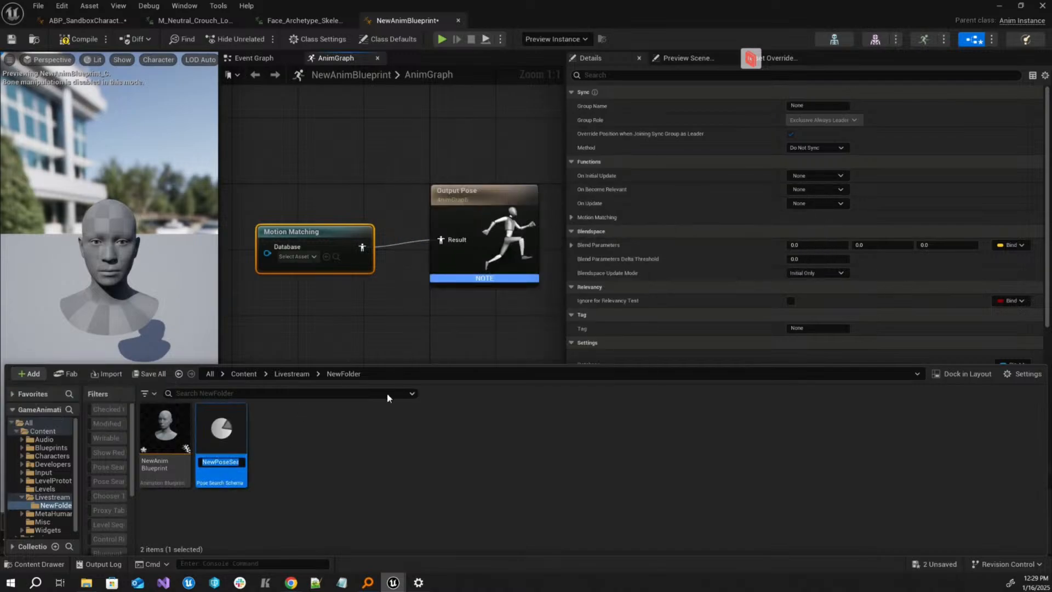
text(livestreamc)
text(hema2)
key(Return)
- Open livestreamschema2, remove all its default channels, and add one empty channel
double_click(165, 430)
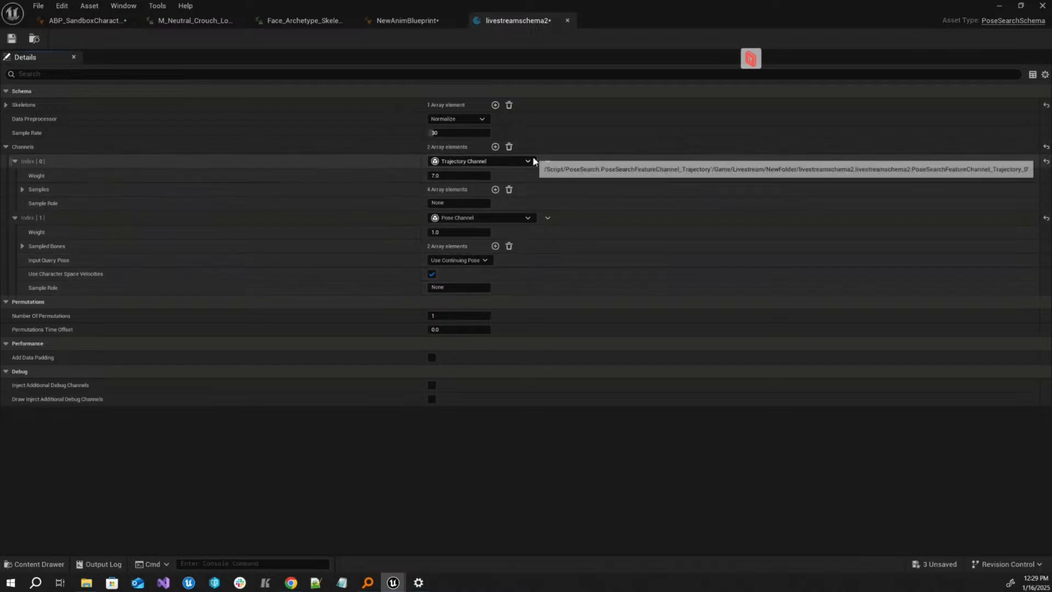
click(509, 147)
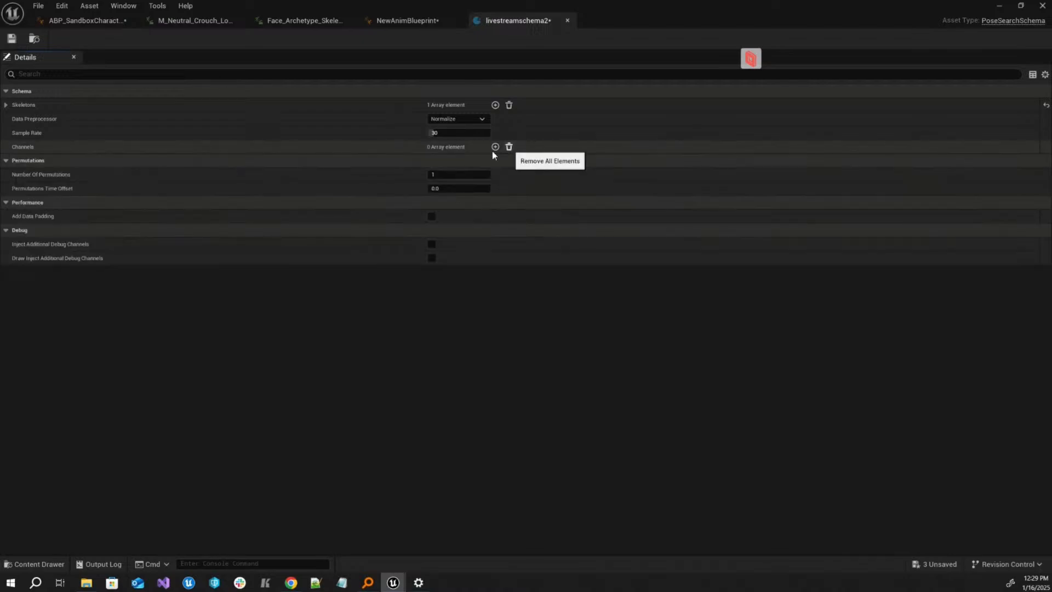
click(495, 147)
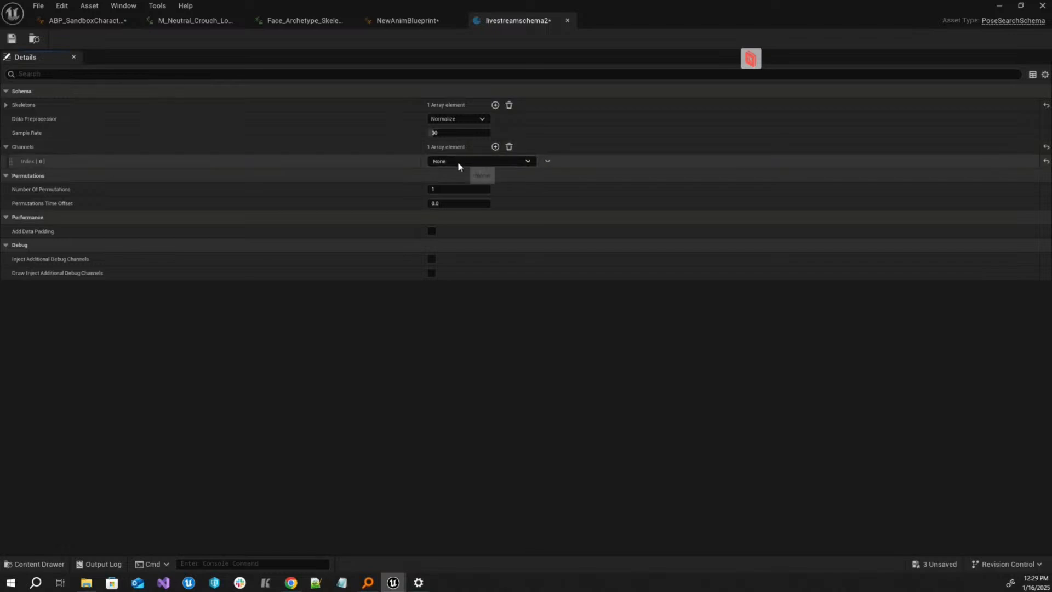
- Create a Blueprint Class with PoseSearchFeatureChannel_Curve as parent in the same folder and name it PSC_livestream2
click(23, 565)
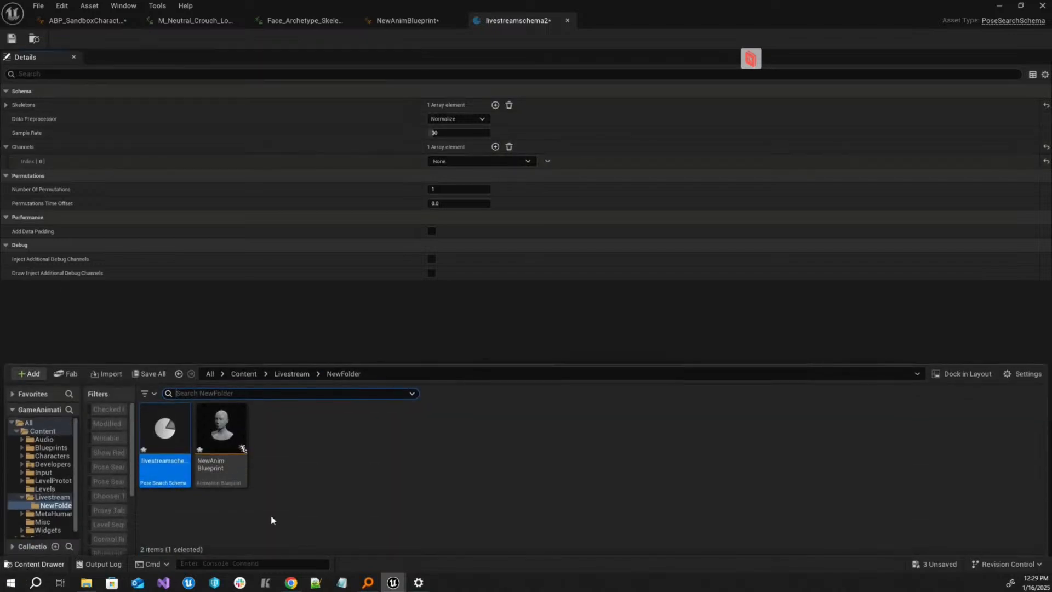
right_click(327, 468)
click(378, 129)
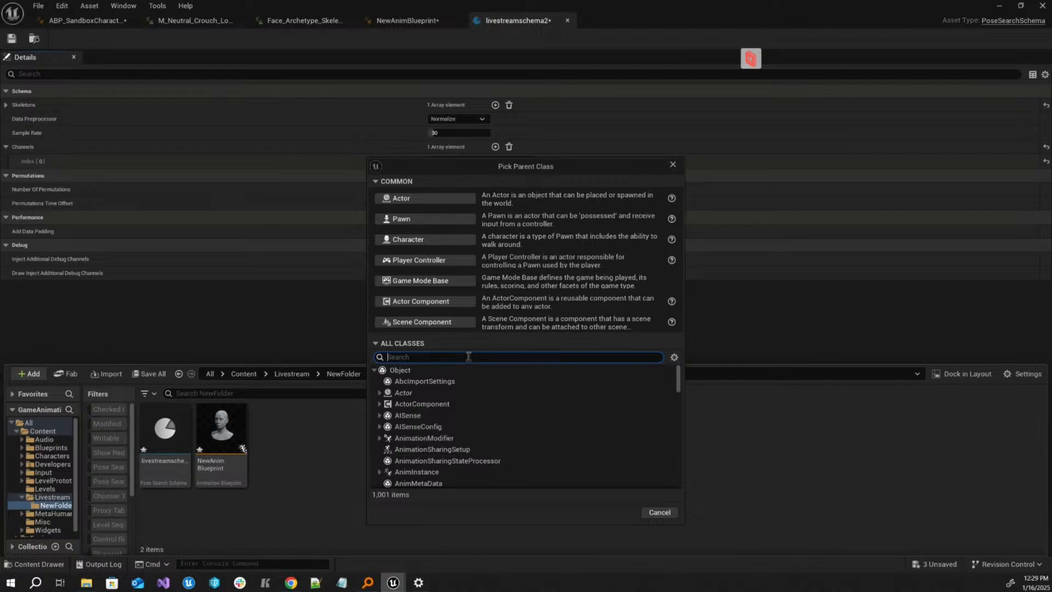
text(curve)
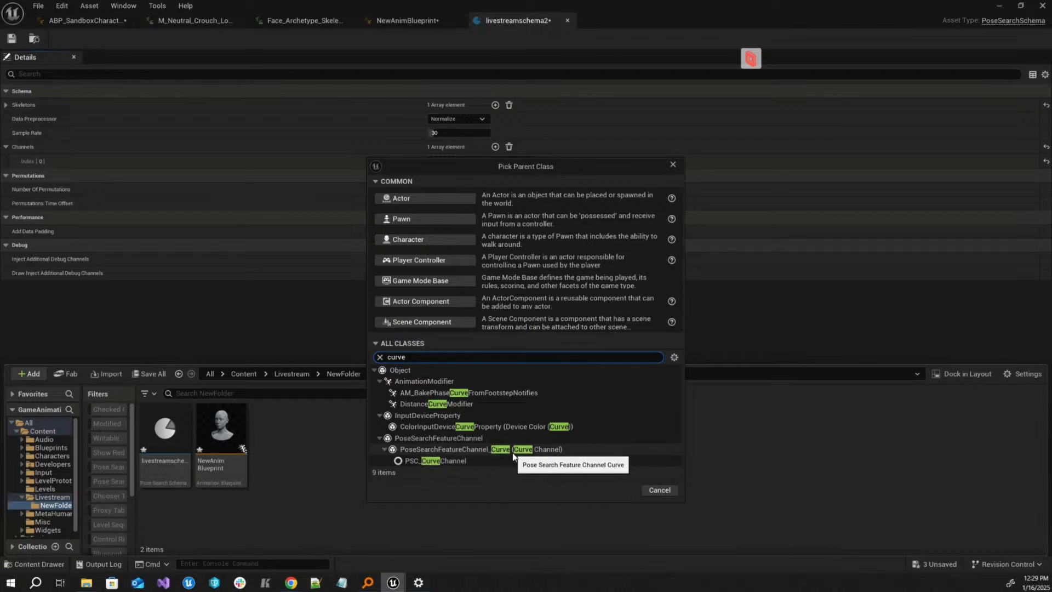
click(494, 451)
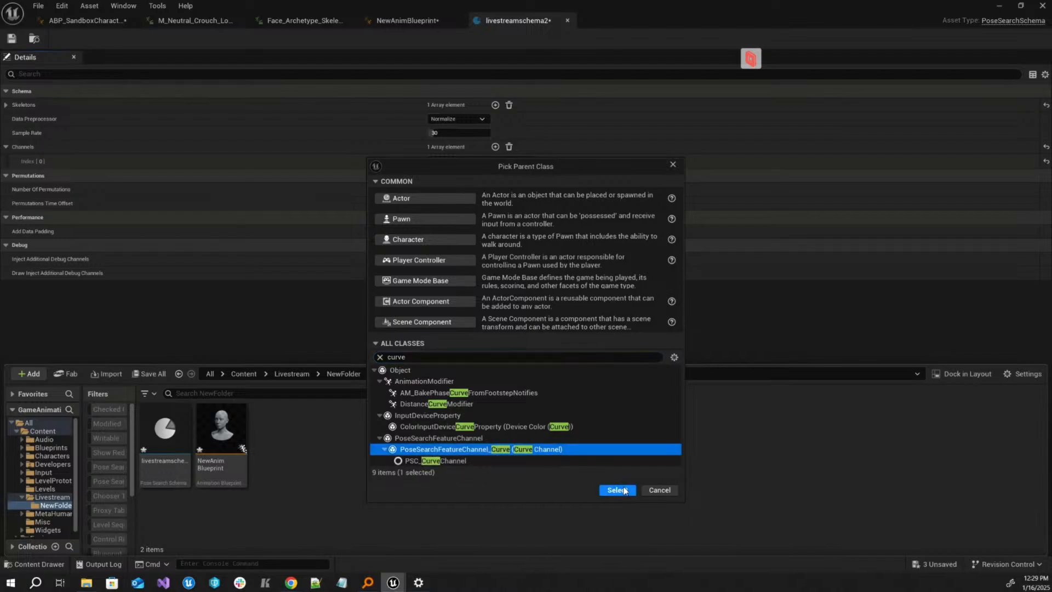
click(621, 490)
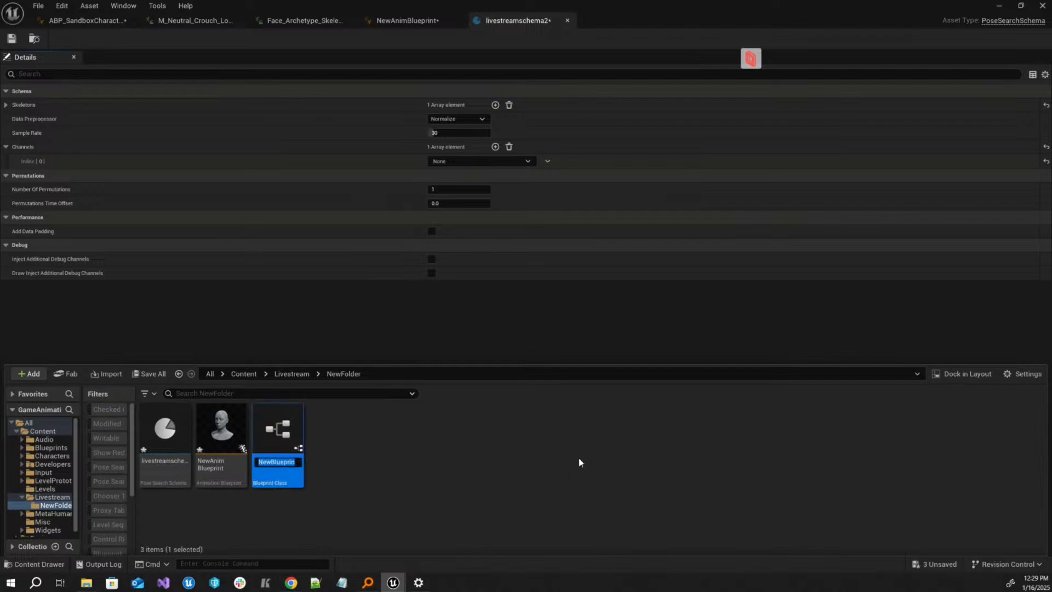
text(PSC_)
text(livestream2)
key(Return)
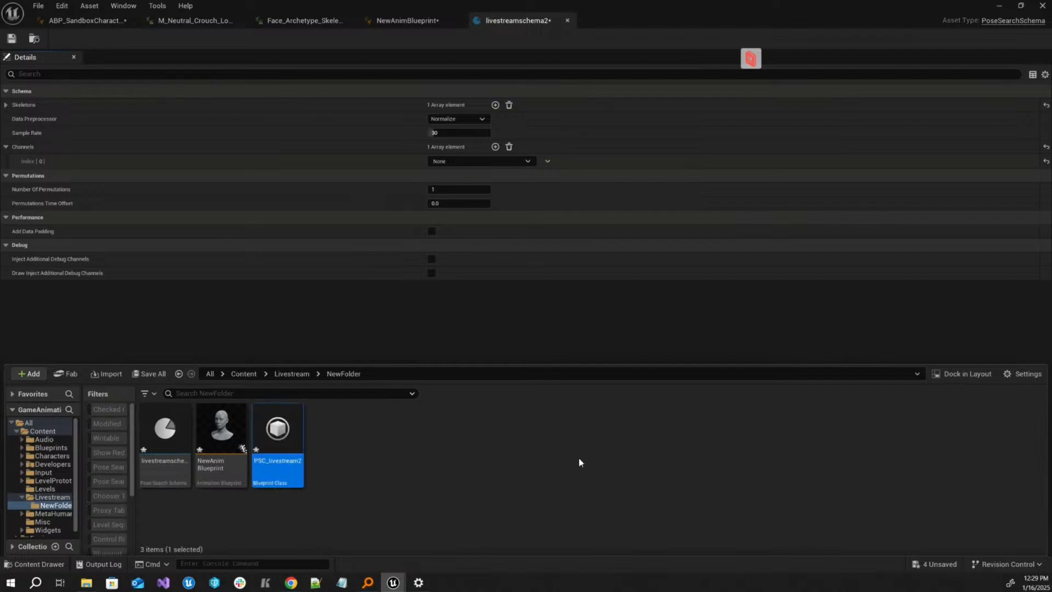
- Open PSC_livestream2 and override its Get World Curve function
double_click(274, 428)
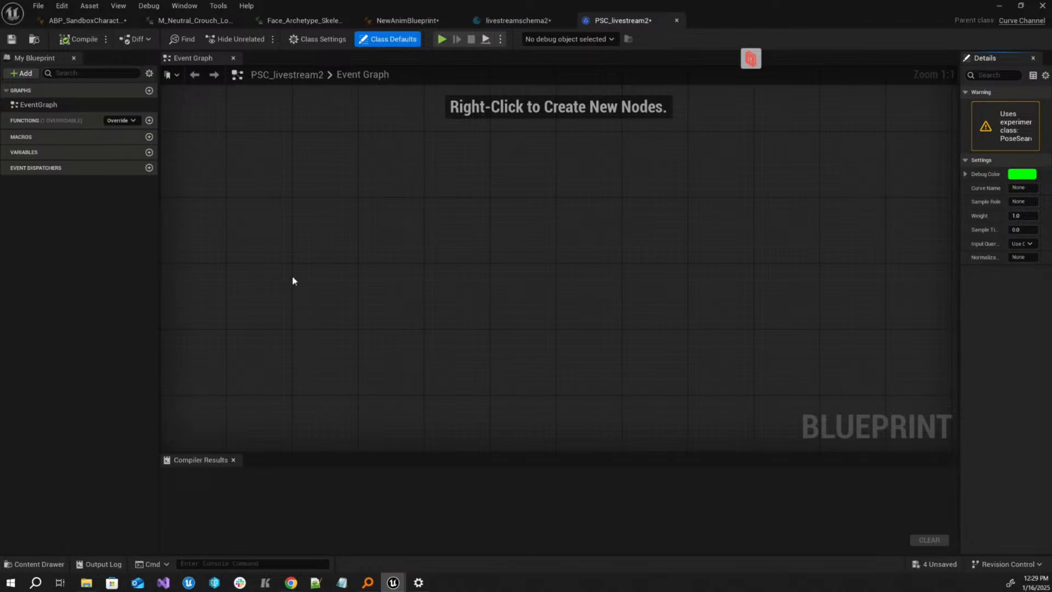
right_drag(282, 233, 299, 274)
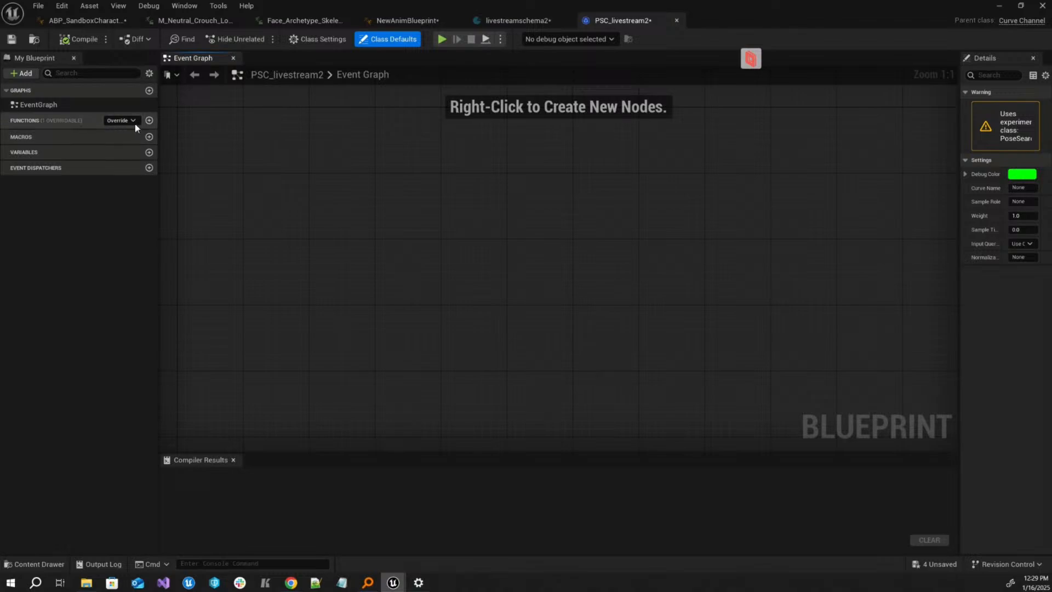
right_drag(343, 159, 343, 200)
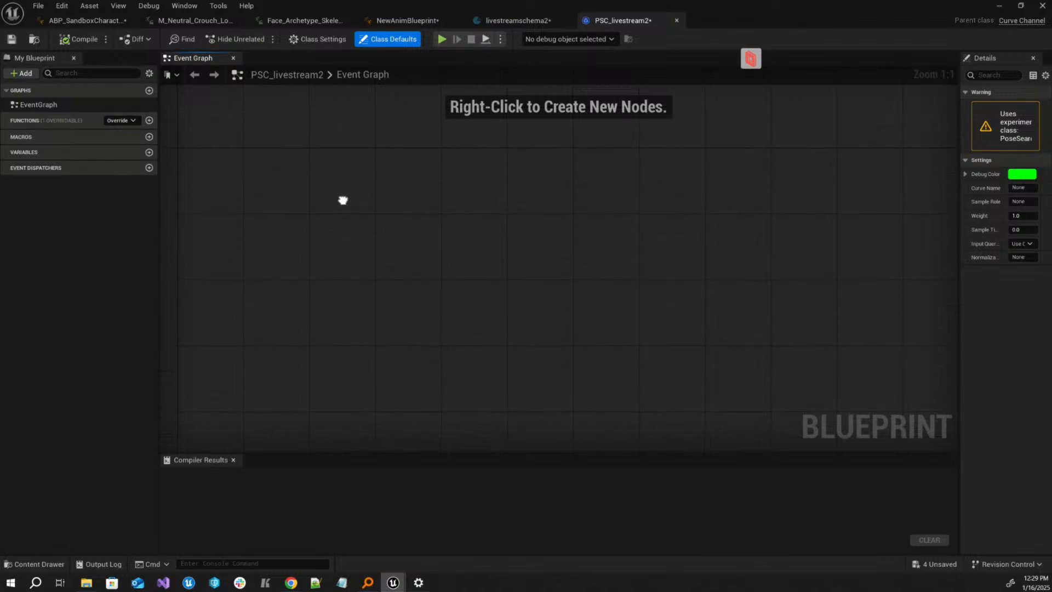
click(122, 121)
click(121, 145)
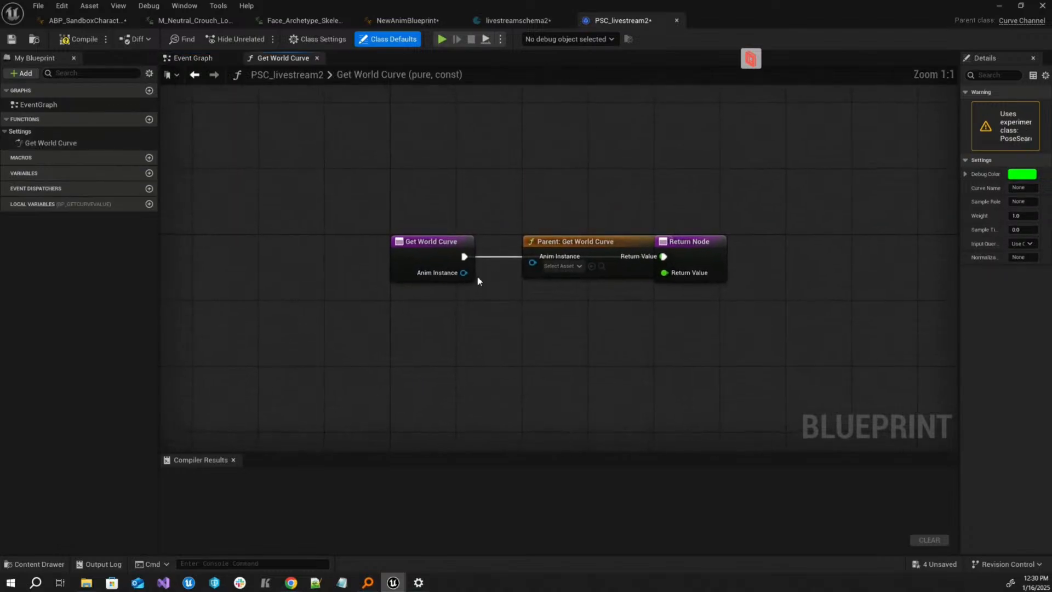
- Move the Get World Curve entry node away from the Return Node and delete the parent function call
drag(443, 244, 320, 244)
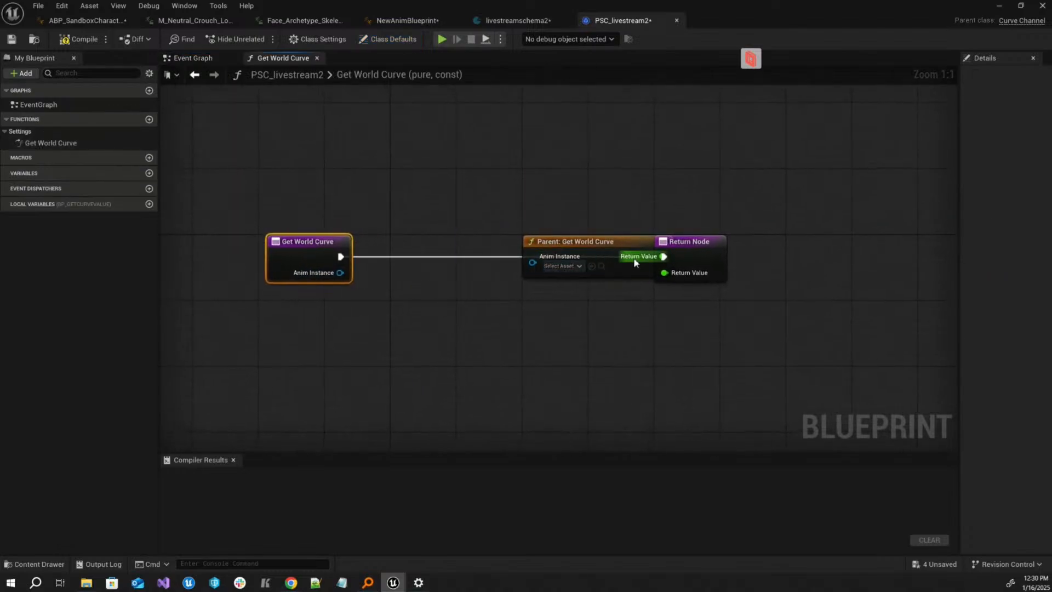
drag(612, 249, 505, 370)
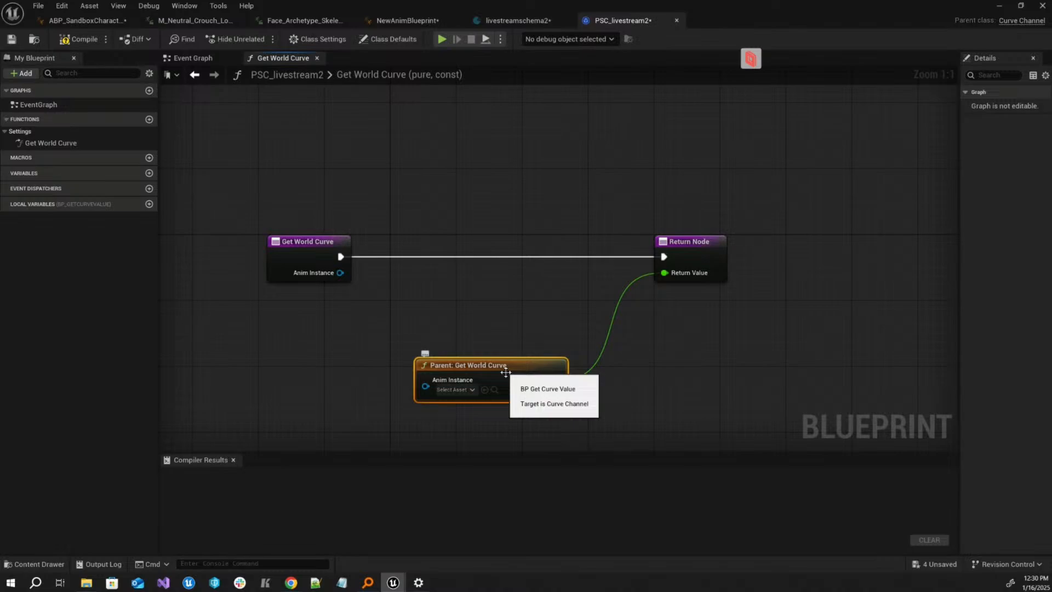
key(Delete)
- Cast the Anim Instance output to NewAnimBlueprint and connect the entry node's execution to the cast
mouse_move(326, 255)
mouse_down()
mouse_move(292, 254)
mouse_move(336, 261)
mouse_up()
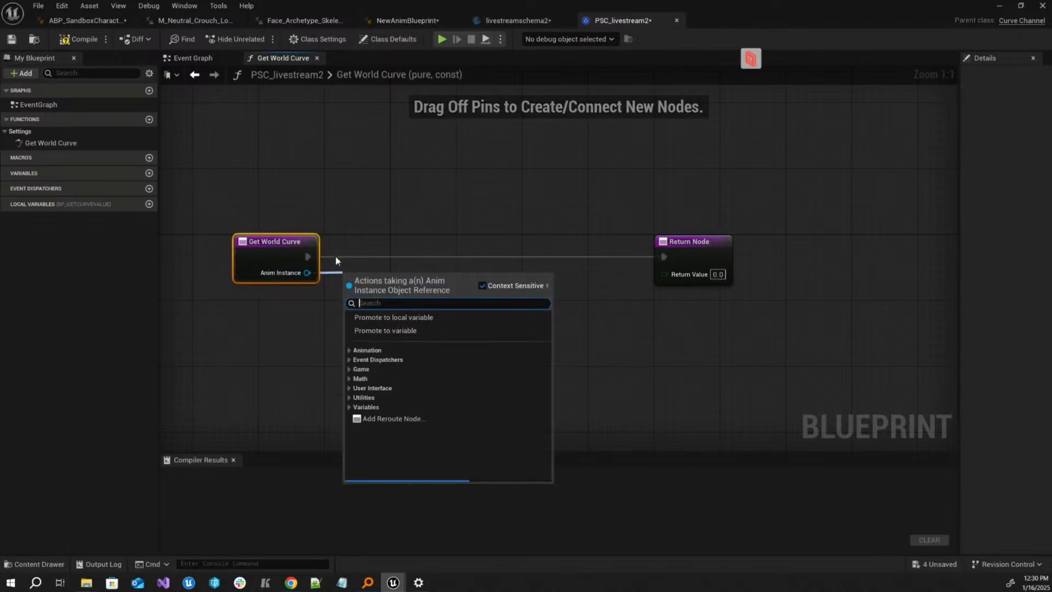
text(cast new)
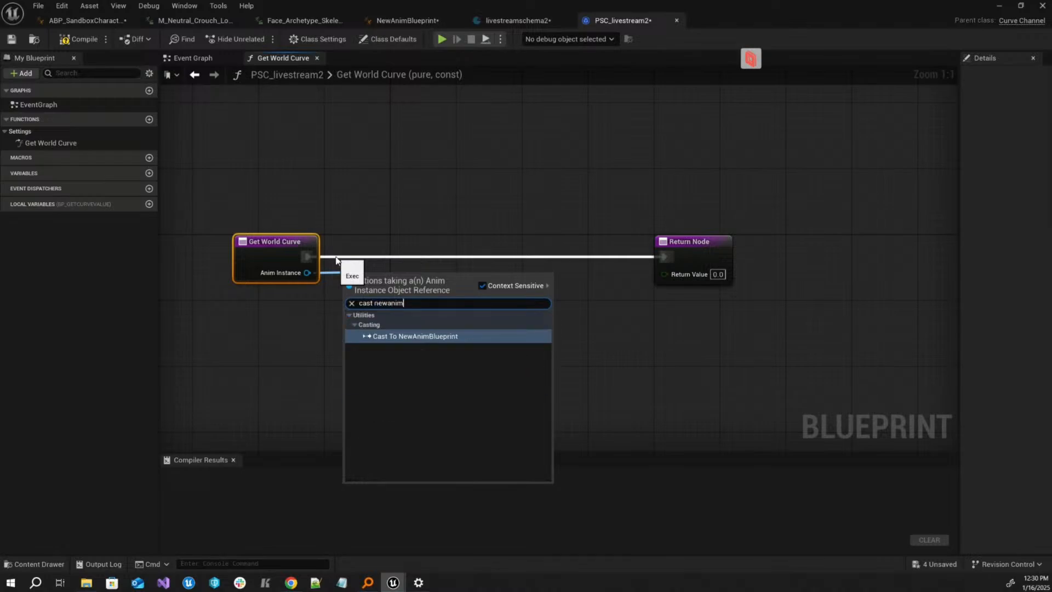
text(anim)
key(Return)
drag(307, 256, 362, 291)
- Switch to NewAnimBlueprint and add a new variable of type Float
click(408, 21)
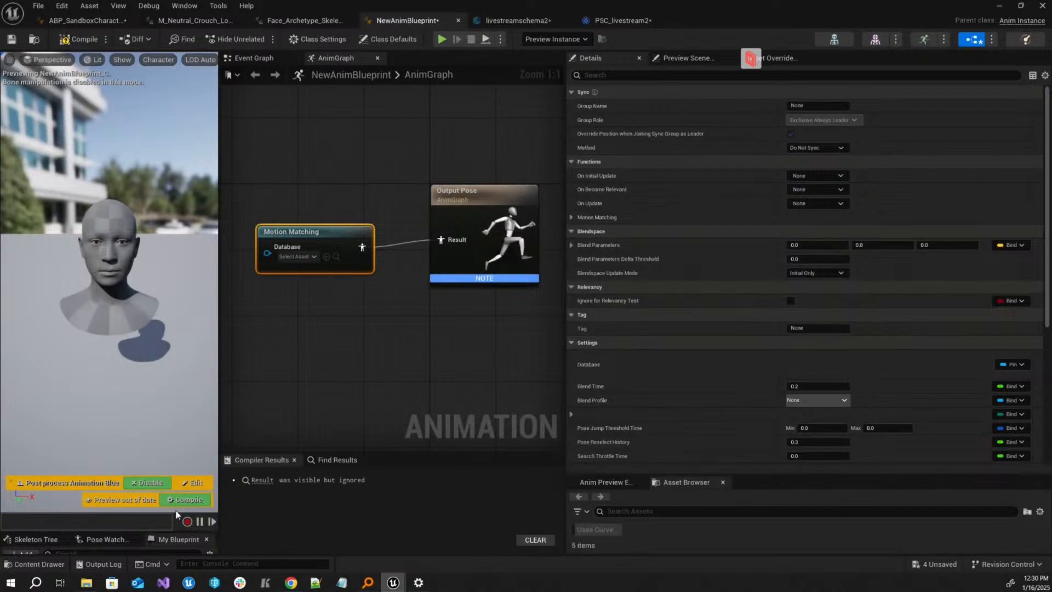
click(153, 537)
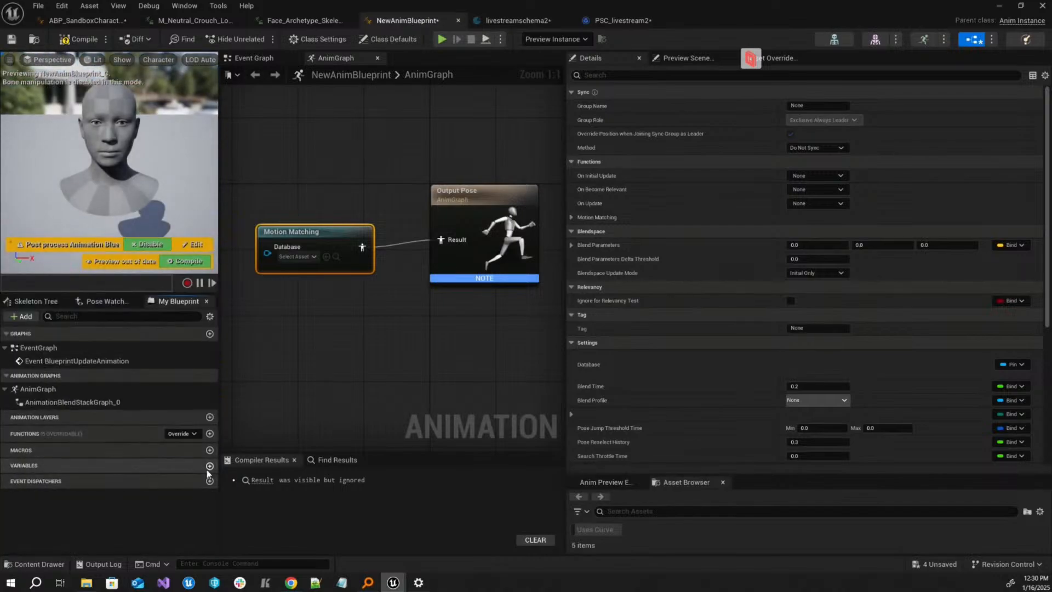
click(209, 466)
click(141, 479)
click(156, 327)
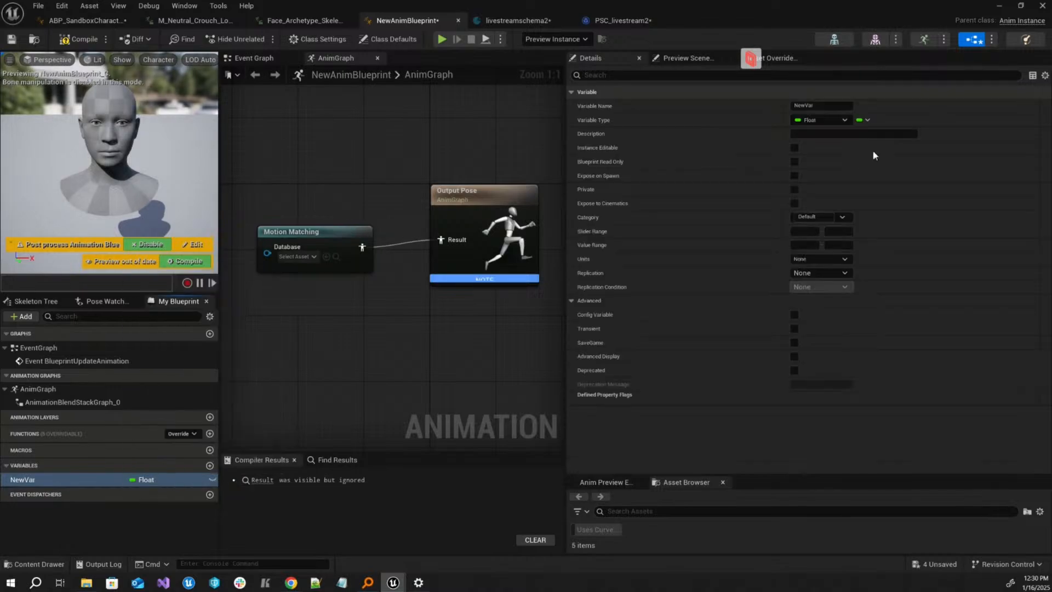
- Turn the new variable into a map with Name keys and Float values, and rename it curvemap
click(847, 120)
click(861, 120)
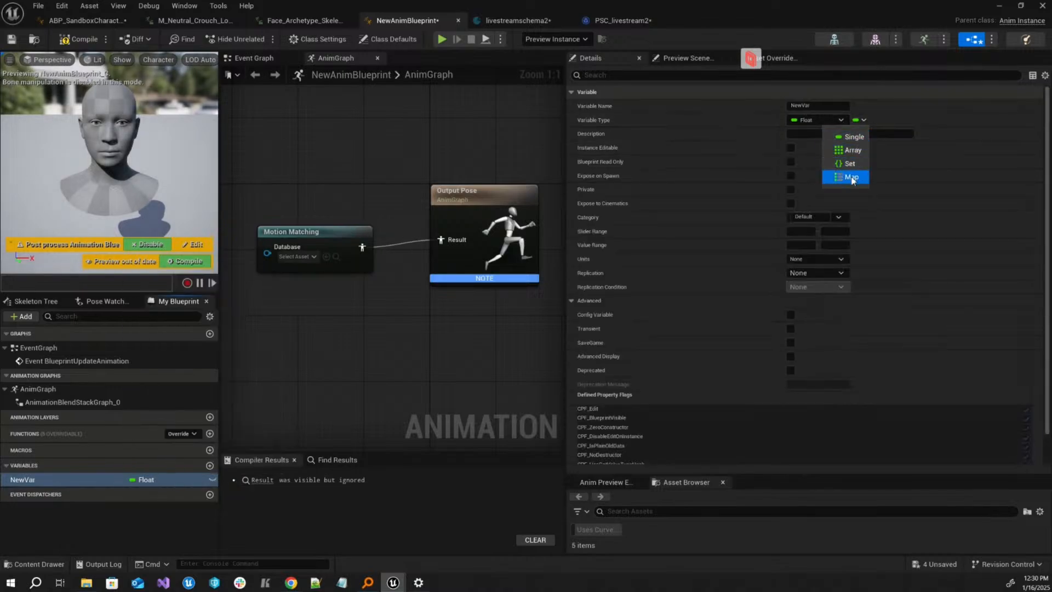
click(852, 177)
click(836, 121)
text(name)
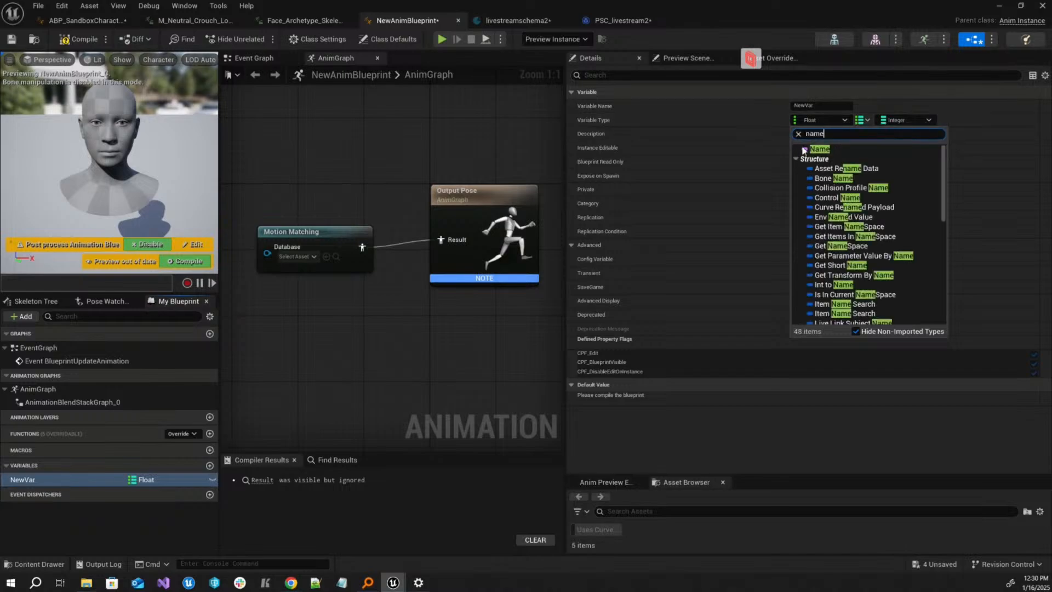
click(831, 148)
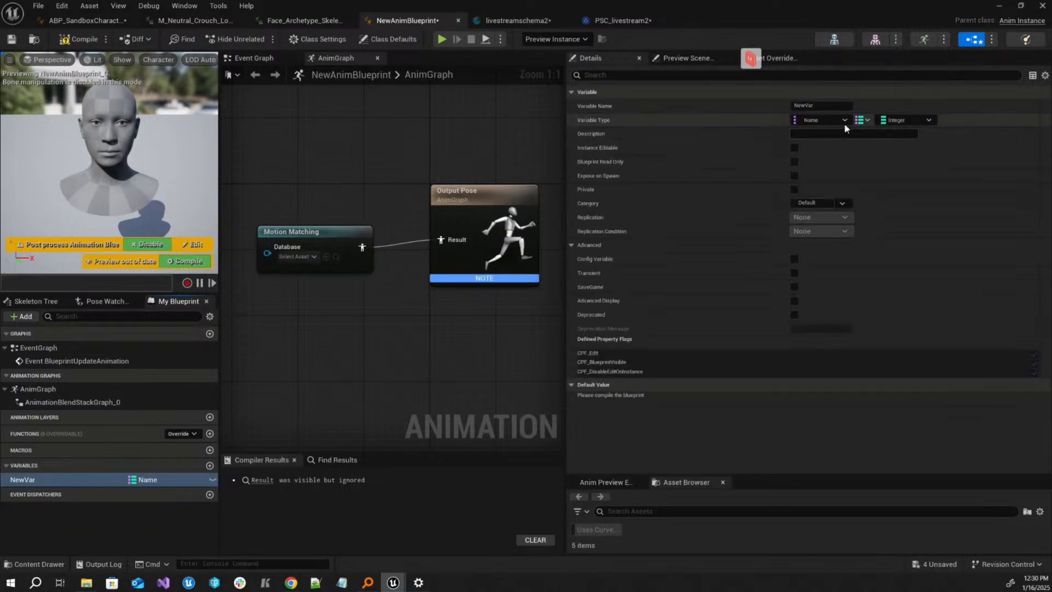
click(903, 120)
click(907, 188)
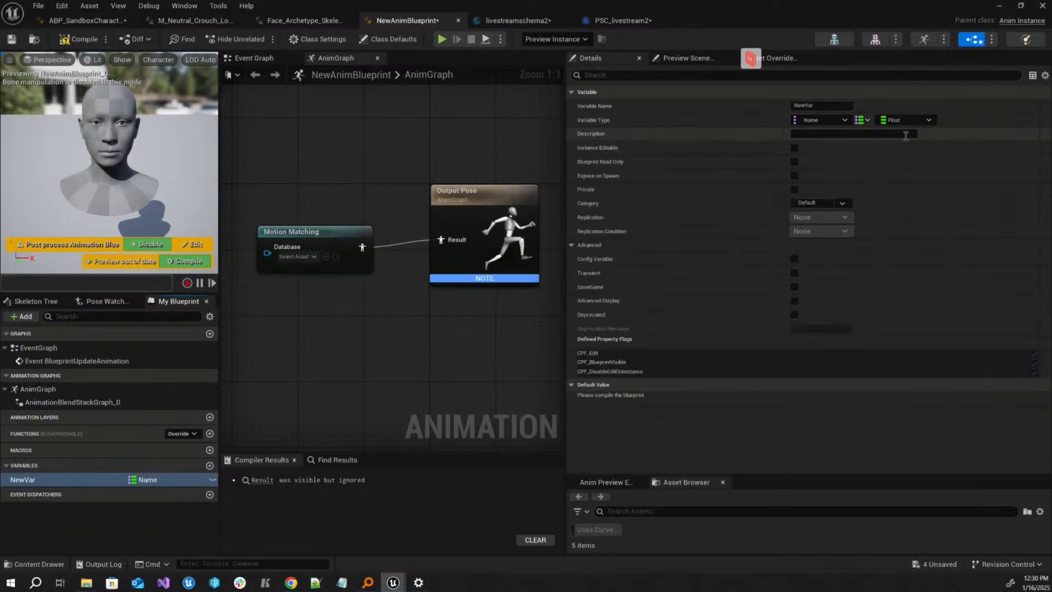
click(820, 106)
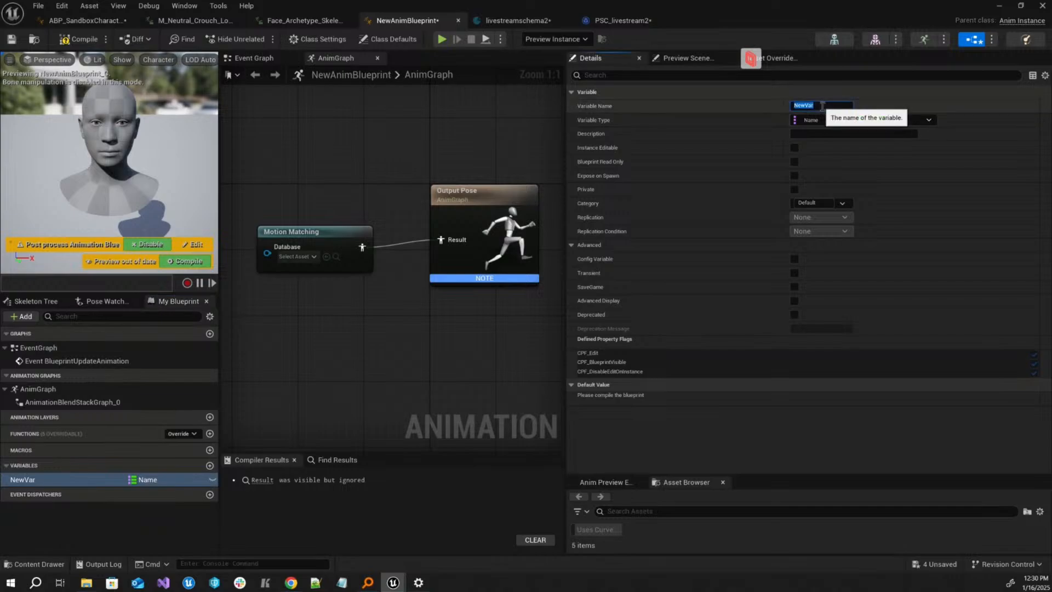
key(Return)
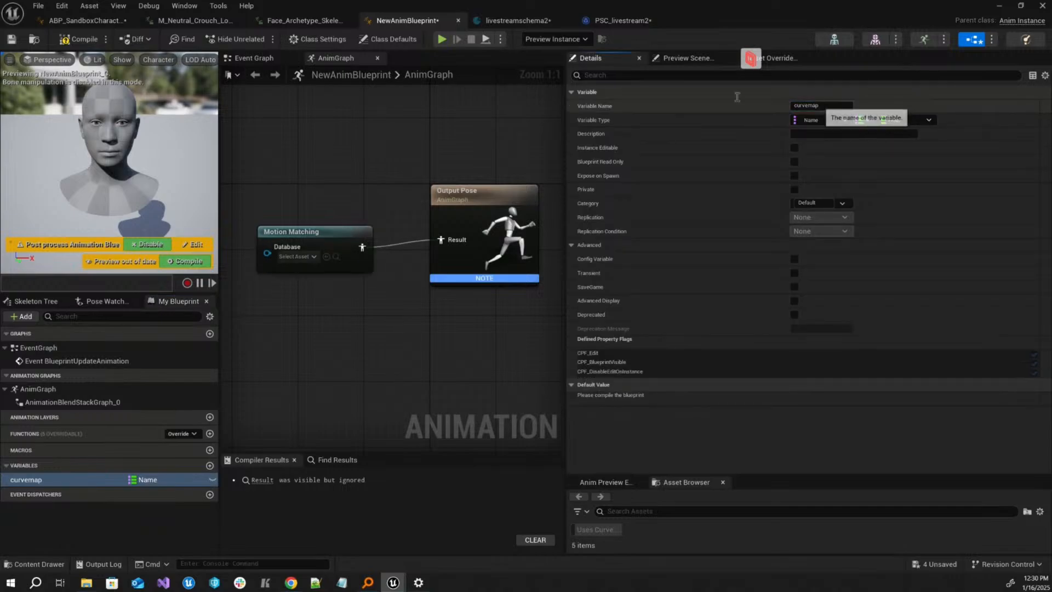
drag(326, 235, 318, 220)
- In PSC_livestream2, get Curvemap from the cast result, and connect the cast's execution to the Return Node, moved farther away
click(612, 22)
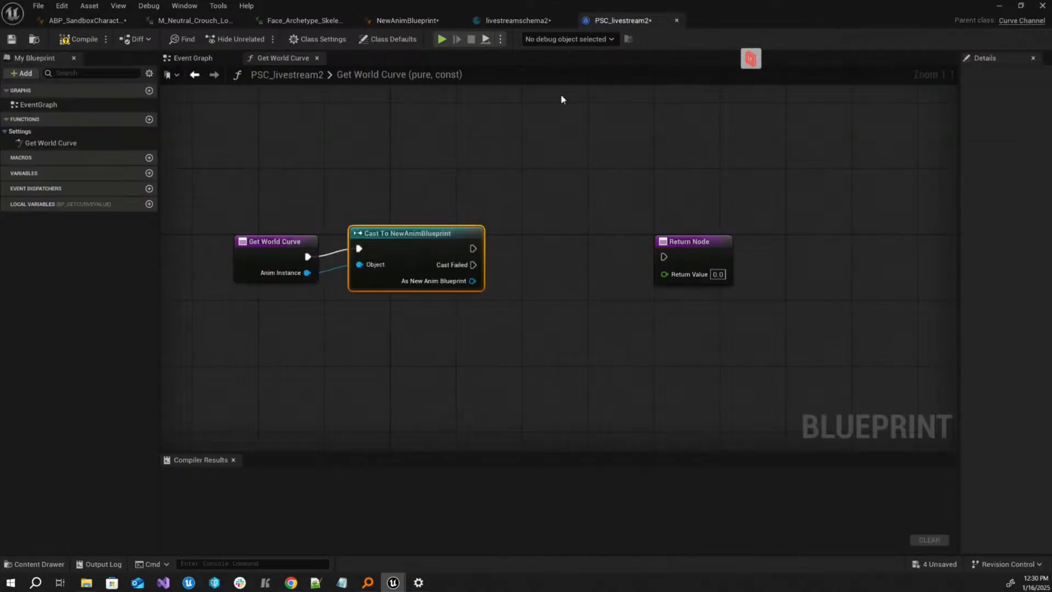
drag(472, 280, 501, 297)
text(curve)
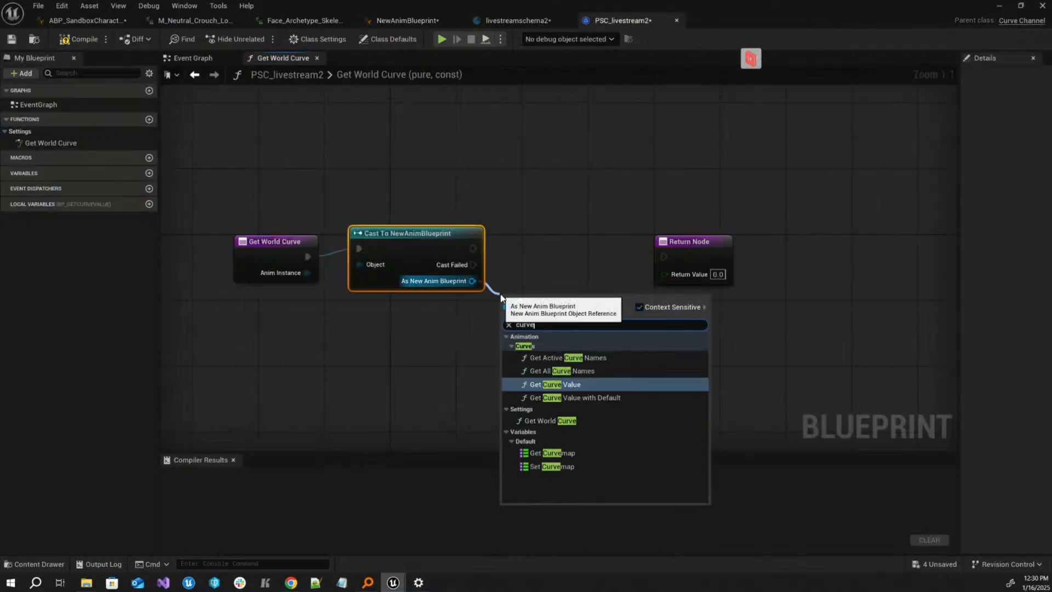
click(552, 453)
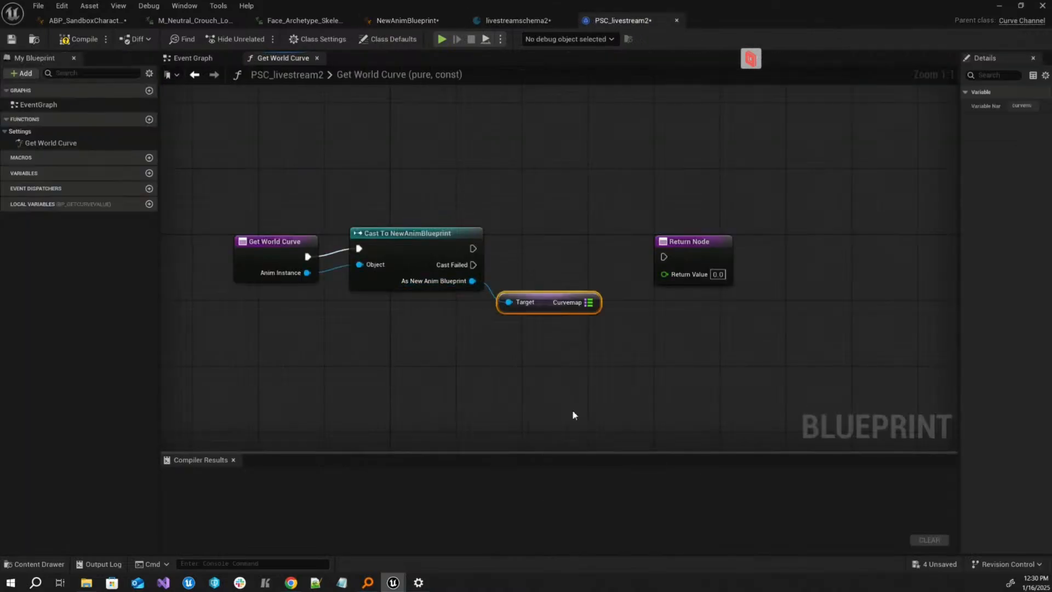
drag(707, 257, 781, 265)
drag(474, 248, 738, 265)
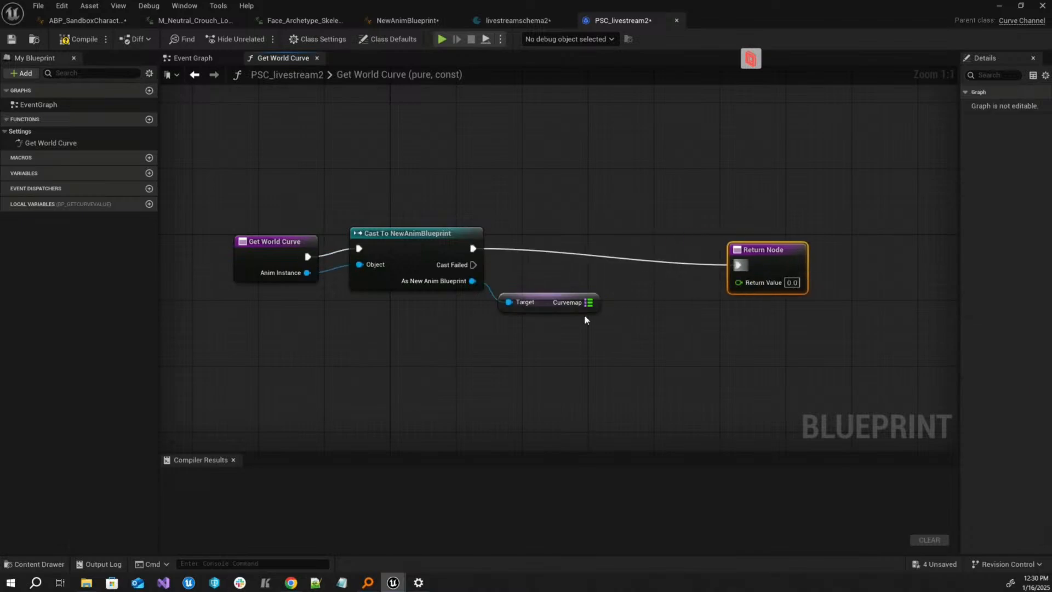
- Add a Find node on Curvemap and supply its key from the Curve Name variable, placed beneath the Curvemap node
drag(589, 301, 613, 311)
text(get)
key(ctrl+a)
text(fi)
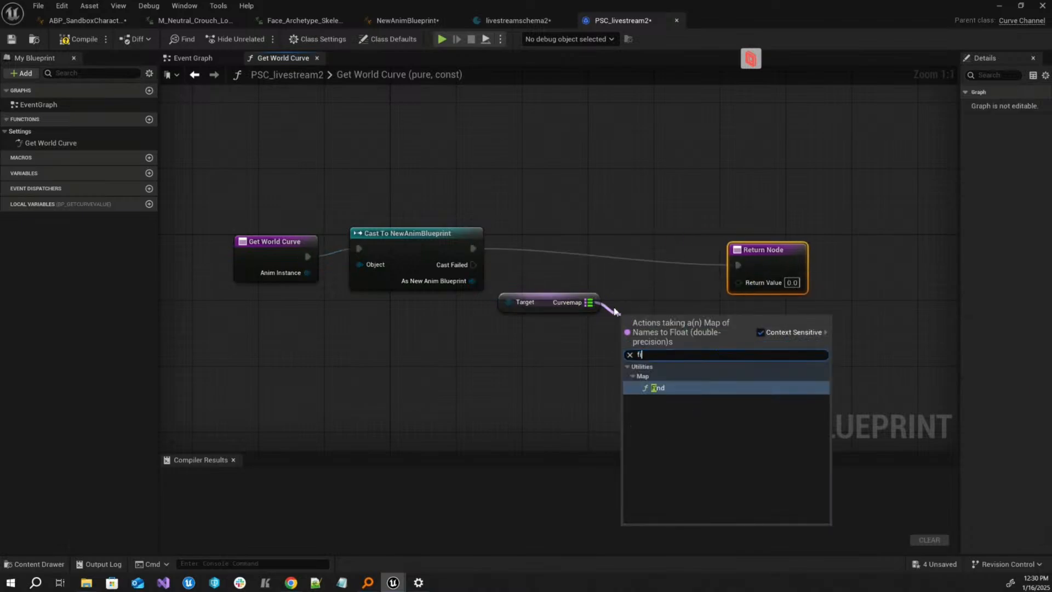
key(Return)
drag(619, 339, 528, 343)
text(curve nam)
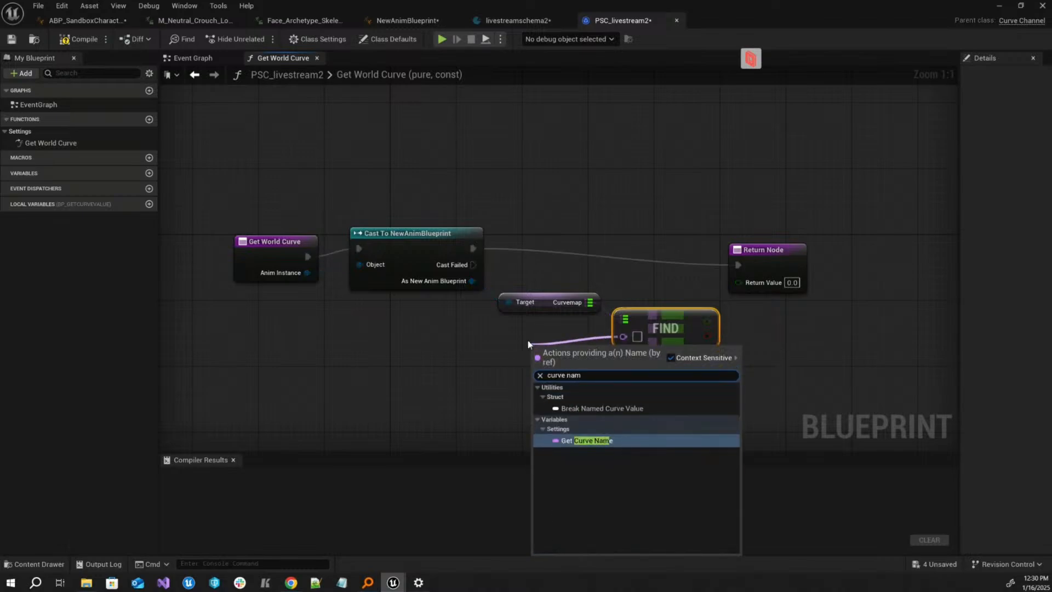
key(Return)
drag(533, 348, 506, 366)
- Connect the Find node's value output to the Return Node's Return Value and align the Return Node with the cast
right_drag(633, 387, 526, 409)
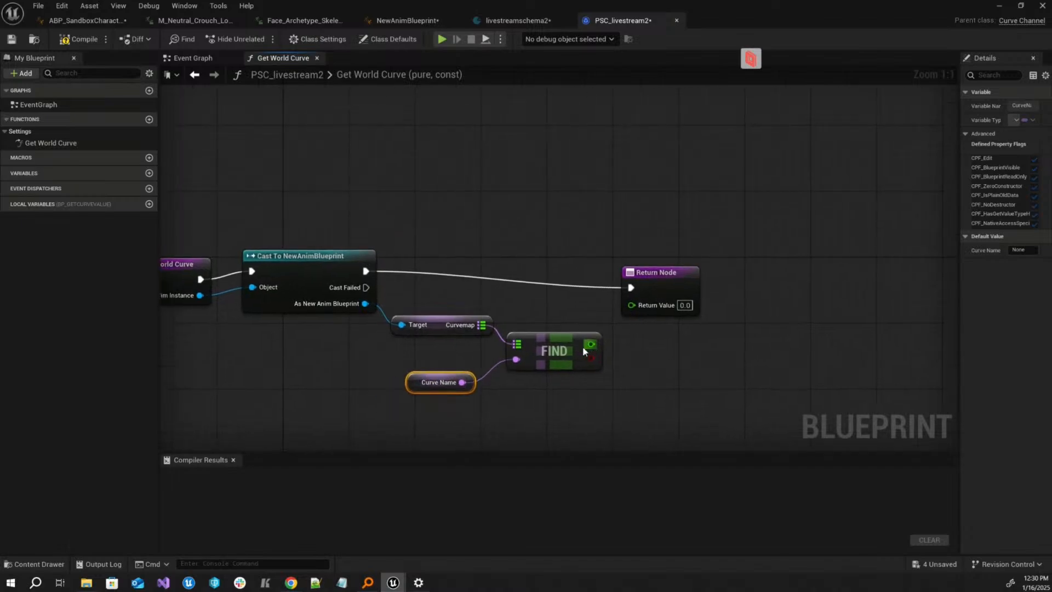
drag(589, 344, 631, 305)
drag(658, 272, 698, 256)
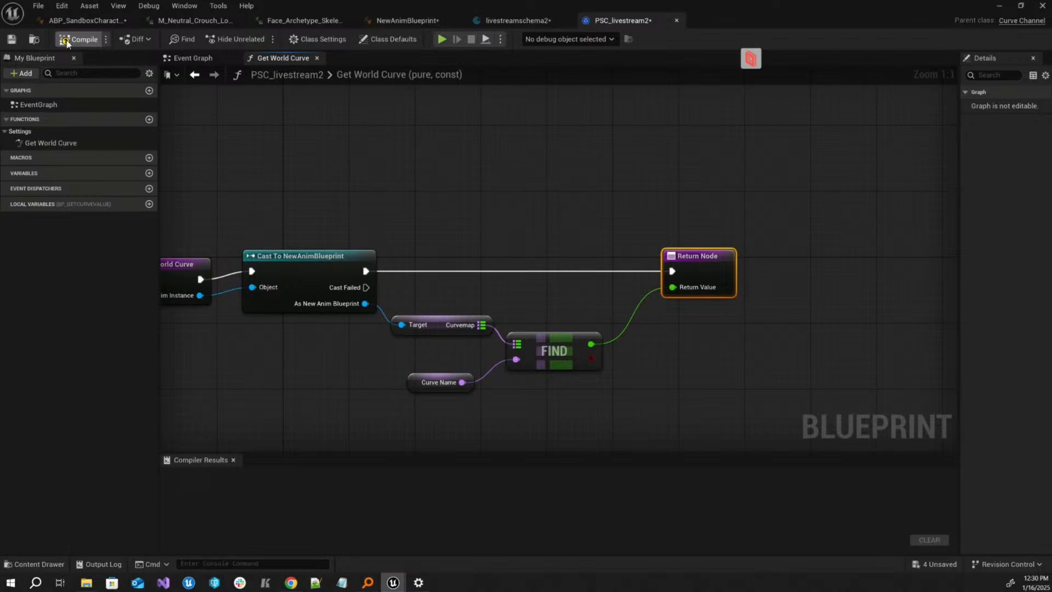
- In livestreamschema2, set the first channel to PSC_livestream2 and expand its settings
click(521, 20)
click(471, 161)
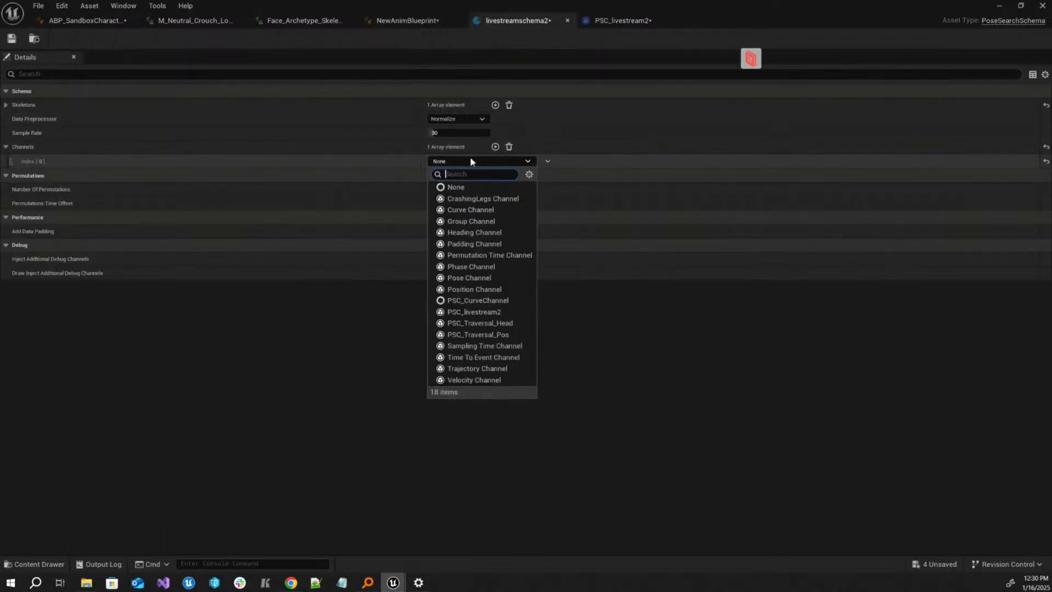
click(493, 313)
click(15, 161)
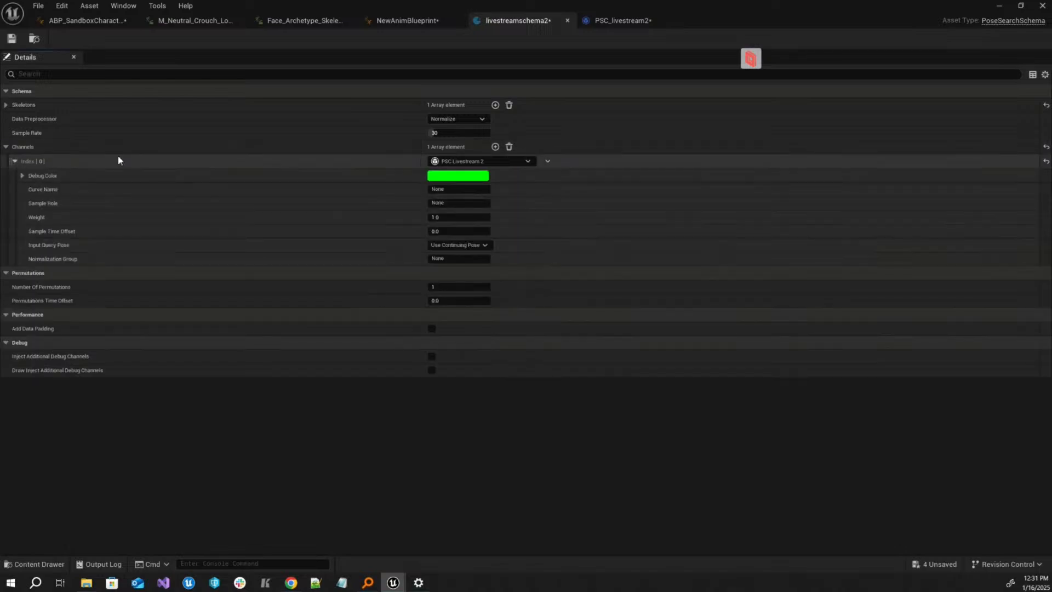
- Copy the jawOpen curve's name from the face animation and set the schema channel's Curve Name to CTRL_expressions_jawOpen
click(296, 22)
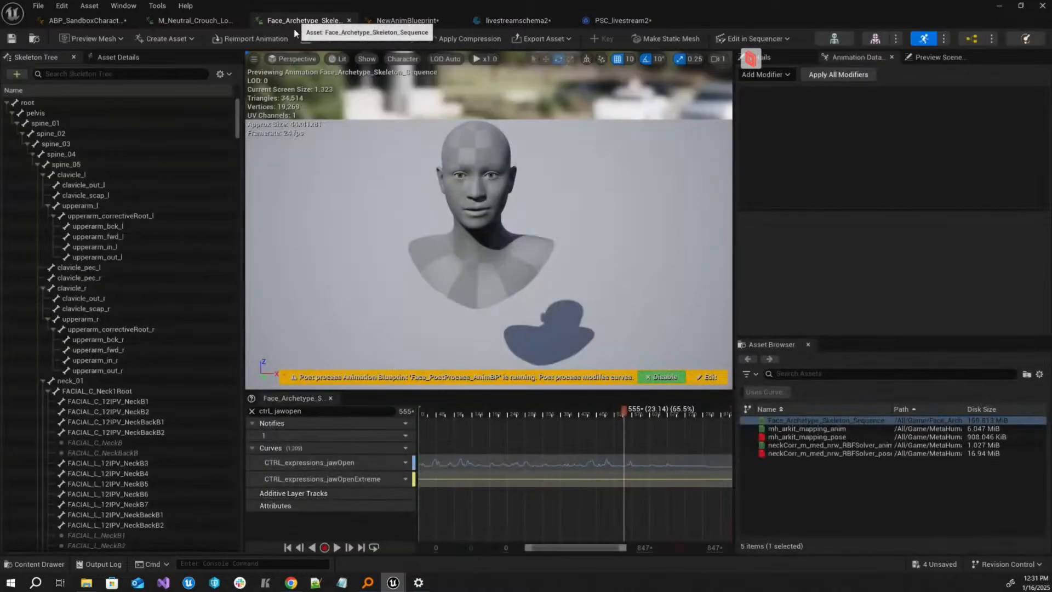
click(342, 464)
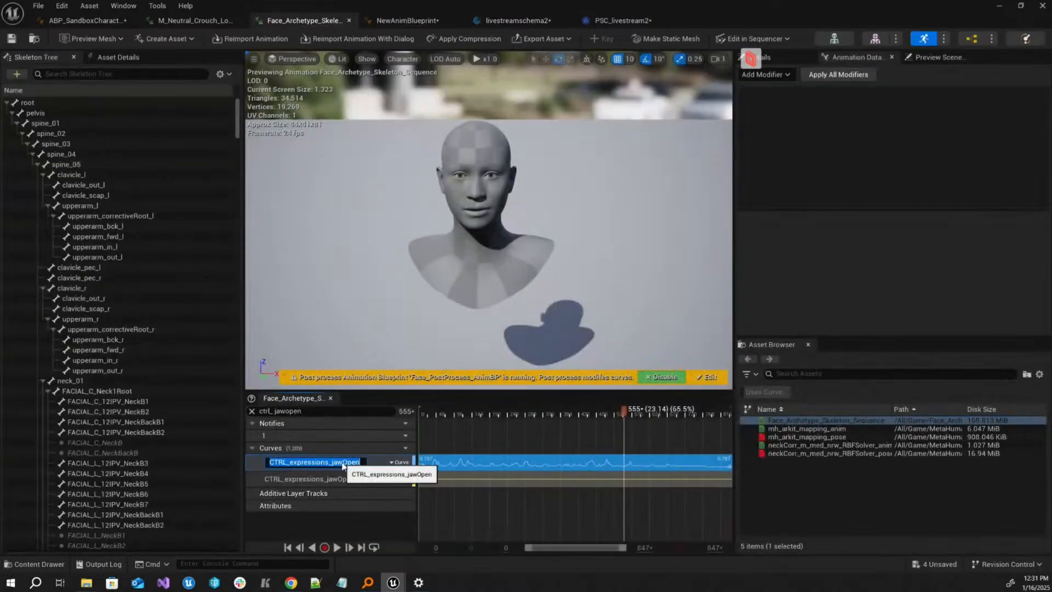
click(516, 20)
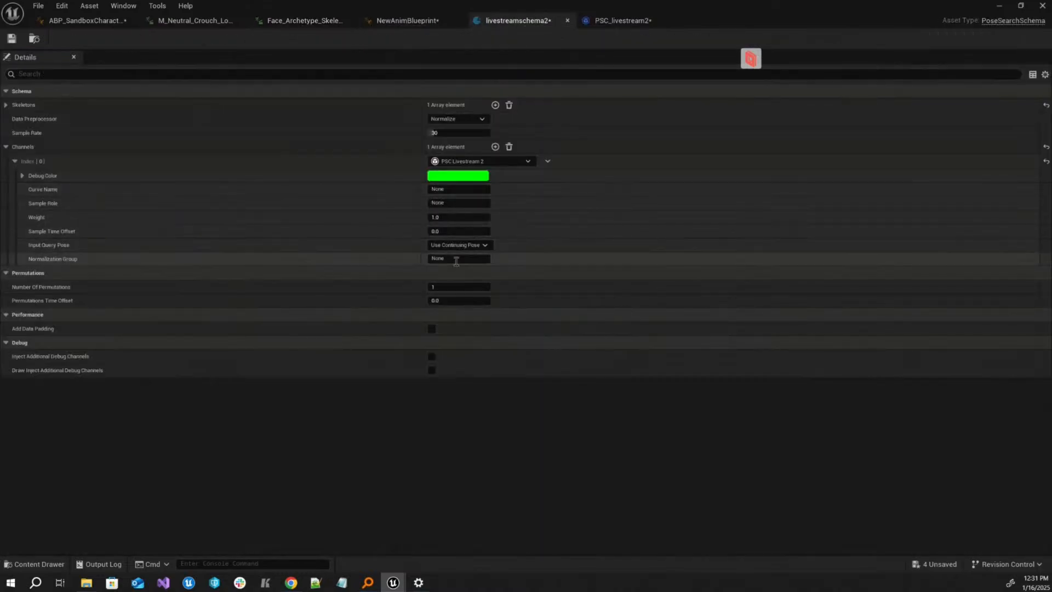
click(447, 190)
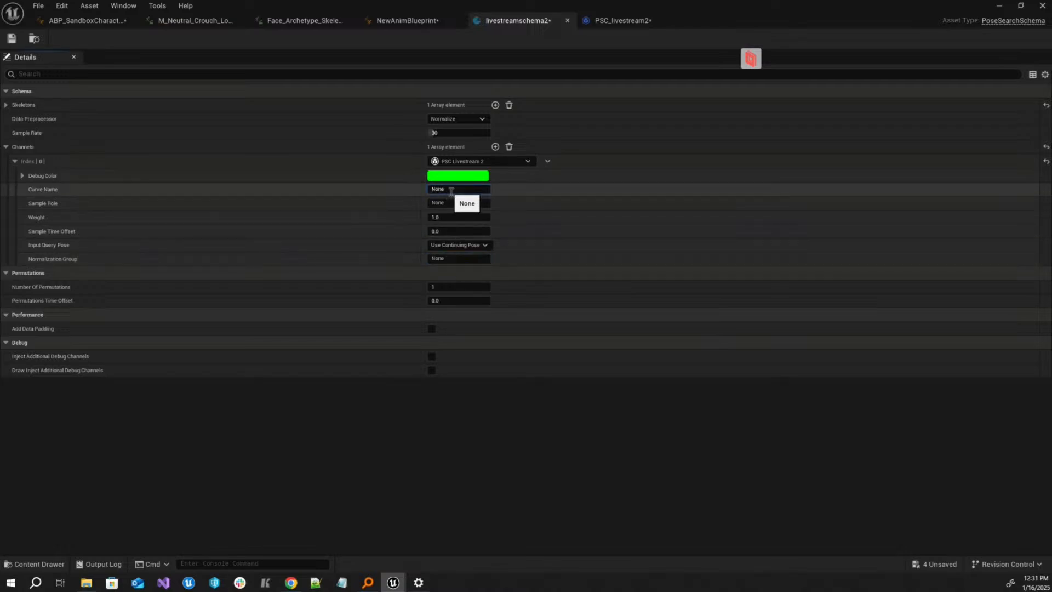
text(CTRL_expressions_jawOpen)
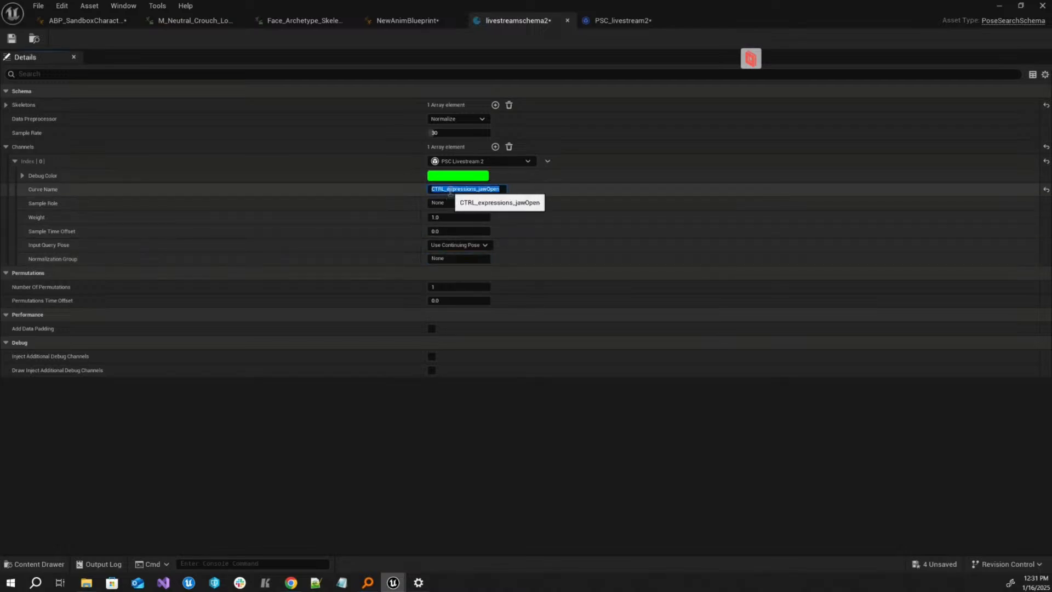
- In NewAnimBlueprint, move the Motion Matching node slightly lower and widen the graph area
click(408, 20)
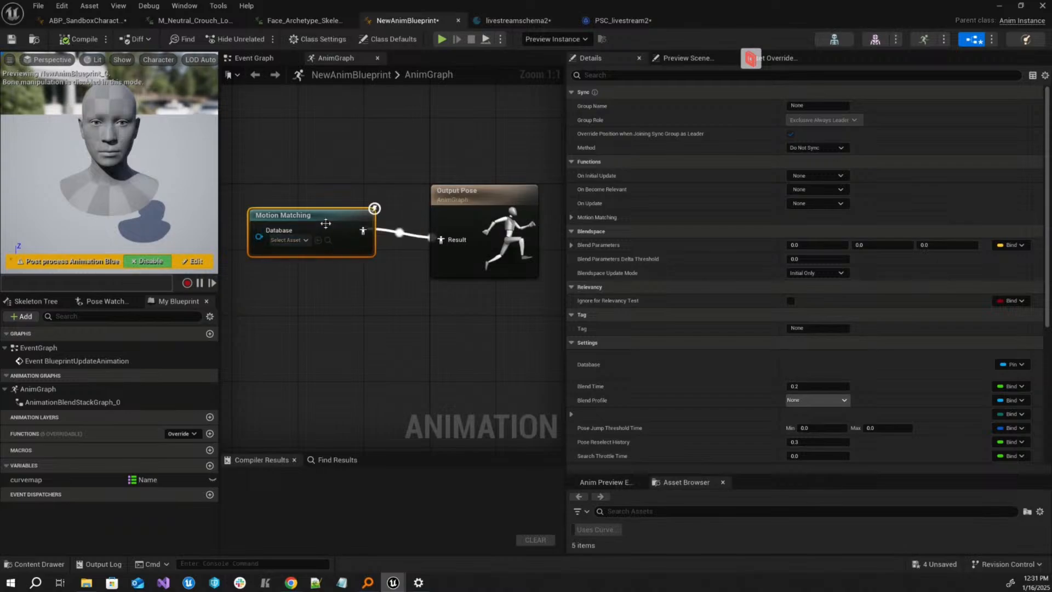
drag(326, 223, 317, 248)
drag(566, 242, 635, 242)
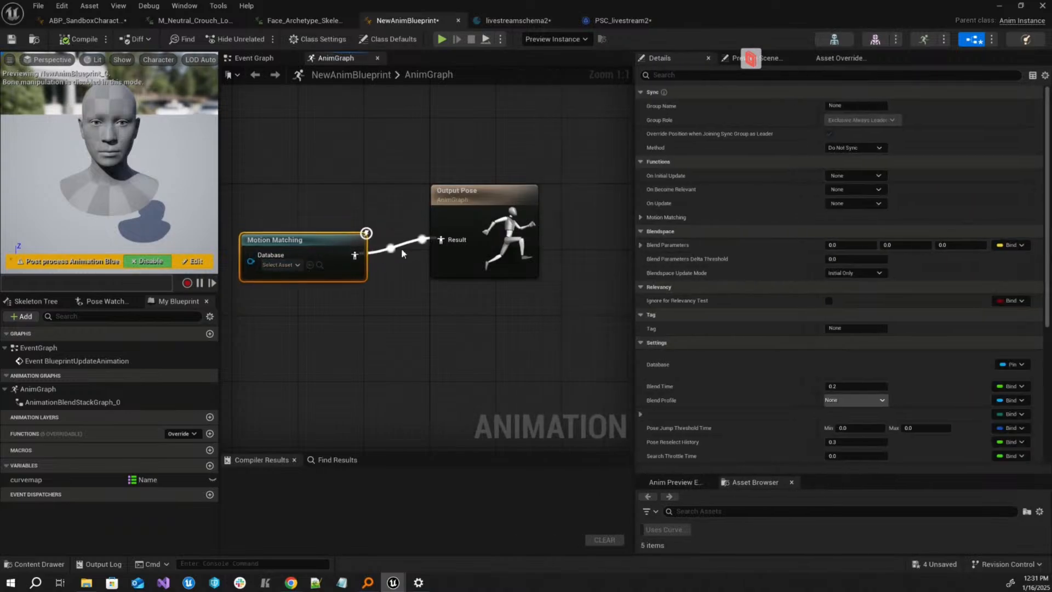
- Create a Pose Search Database in the schema's folder using livestreamschema2, and name it database_livestream2
click(514, 20)
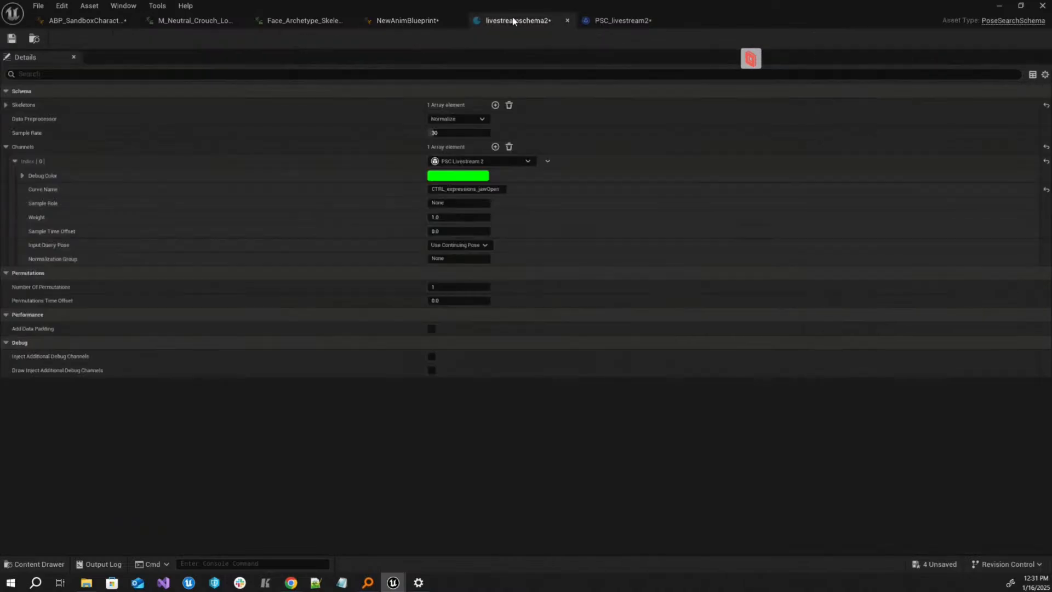
click(34, 39)
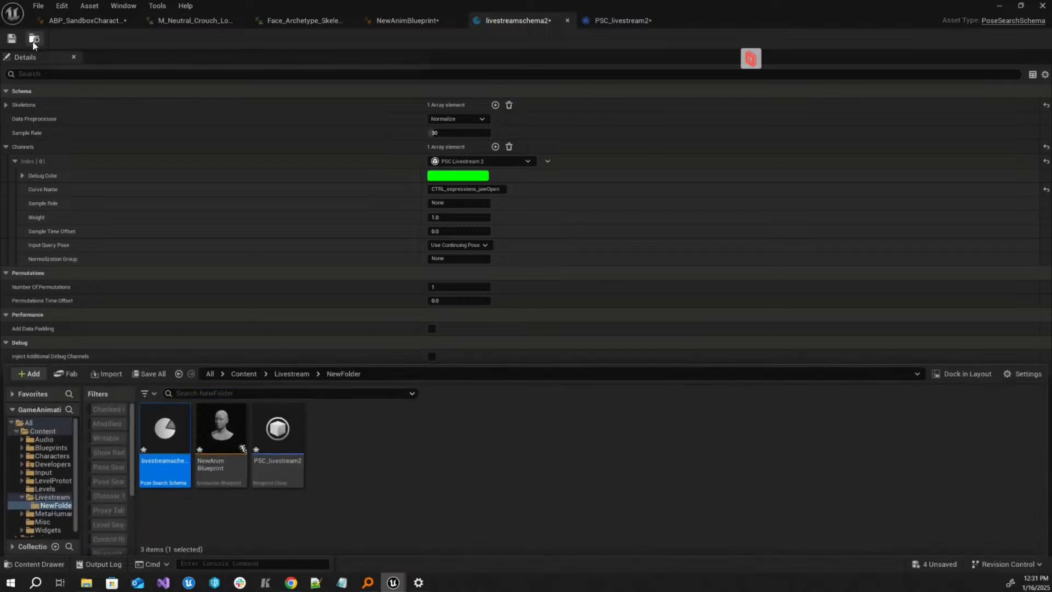
right_click(356, 444)
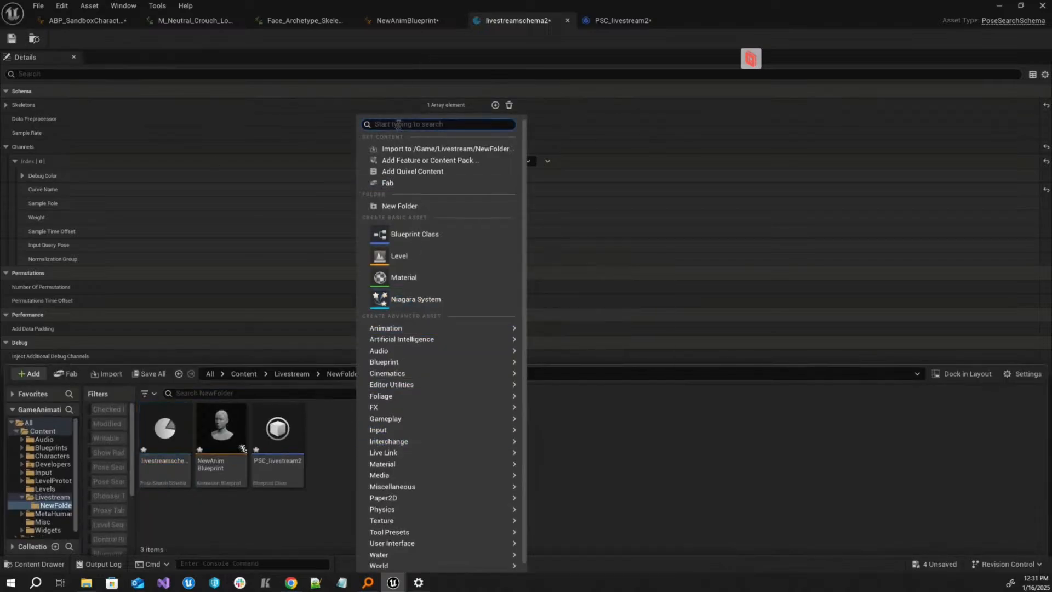
text(database)
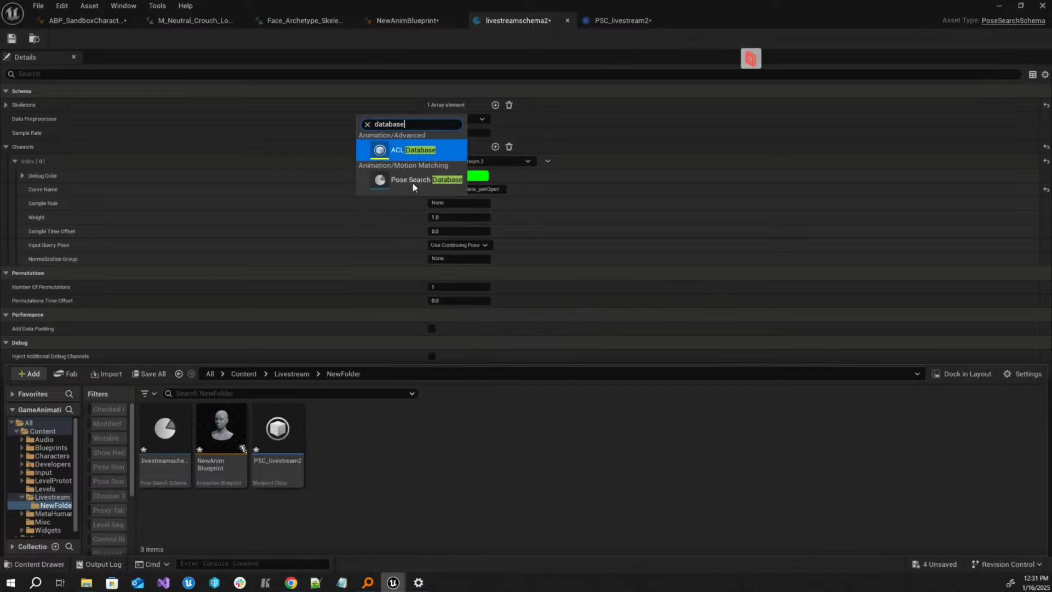
click(416, 182)
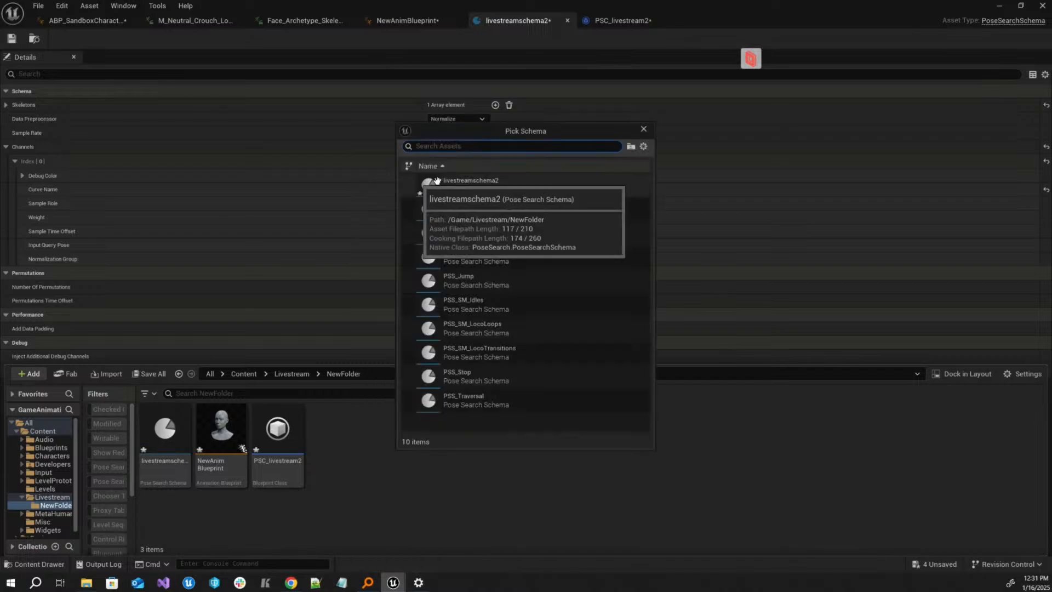
click(477, 178)
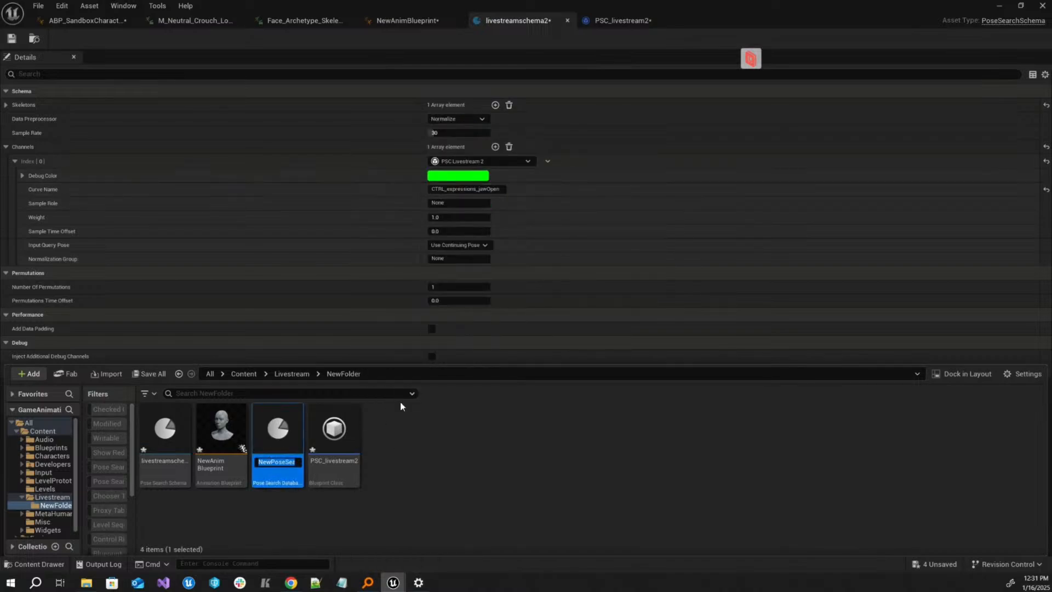
text(database_livestream2)
key(Return)
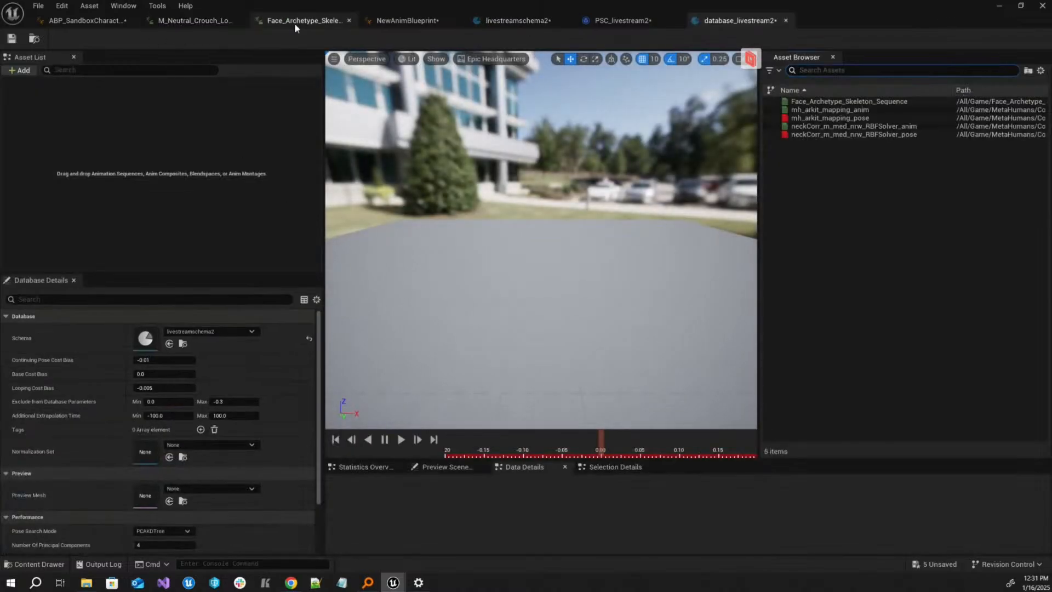
- Add Face_Archetype_Skeleton_Sequence to database_livestream2 and scrub through its preview
click(294, 23)
key(ctrl+b)
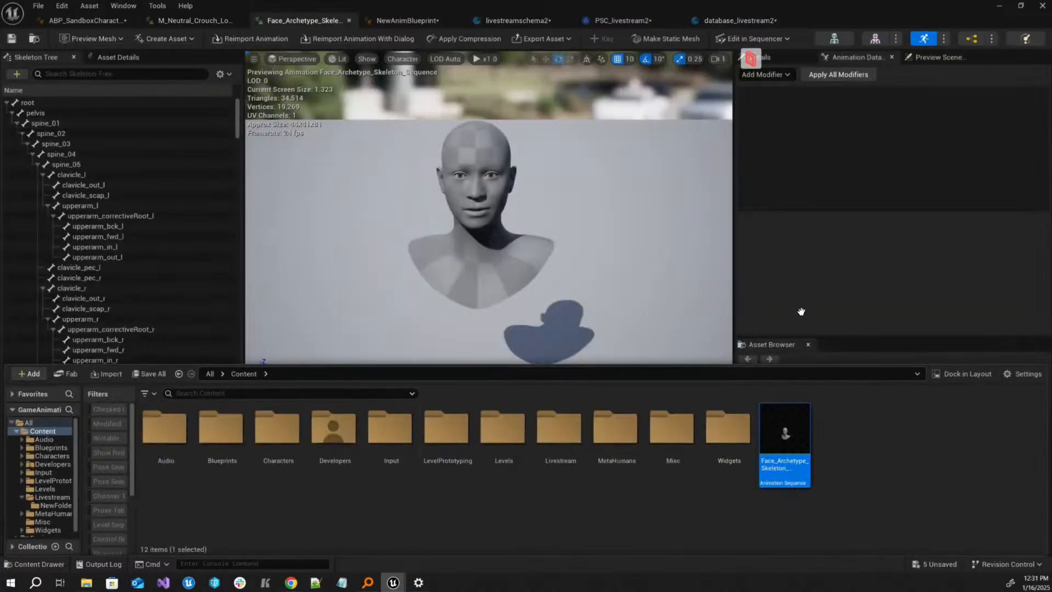
drag(801, 311, 226, 207)
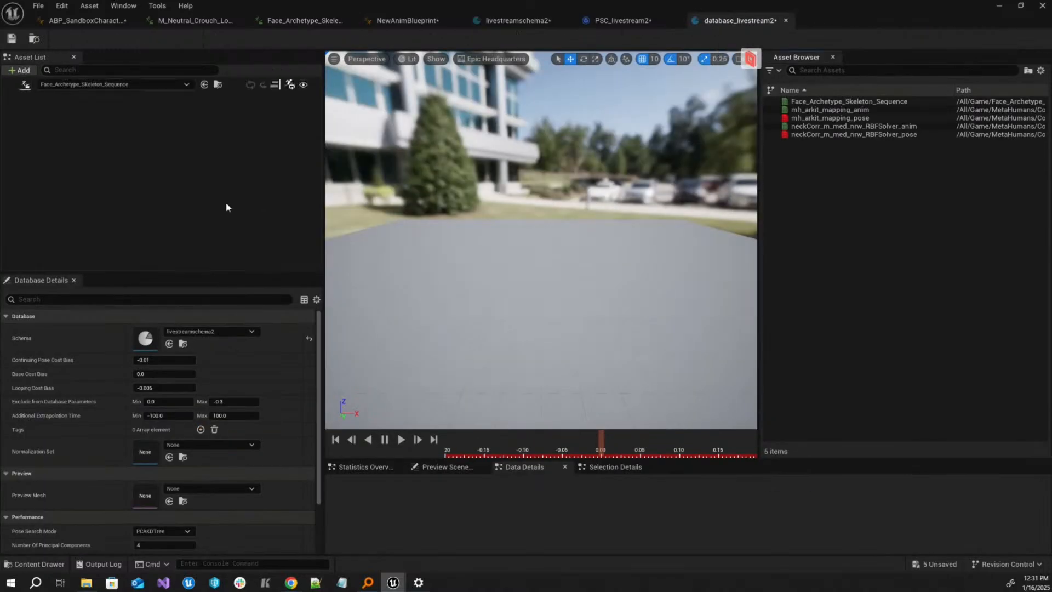
click(128, 85)
drag(531, 456, 608, 430)
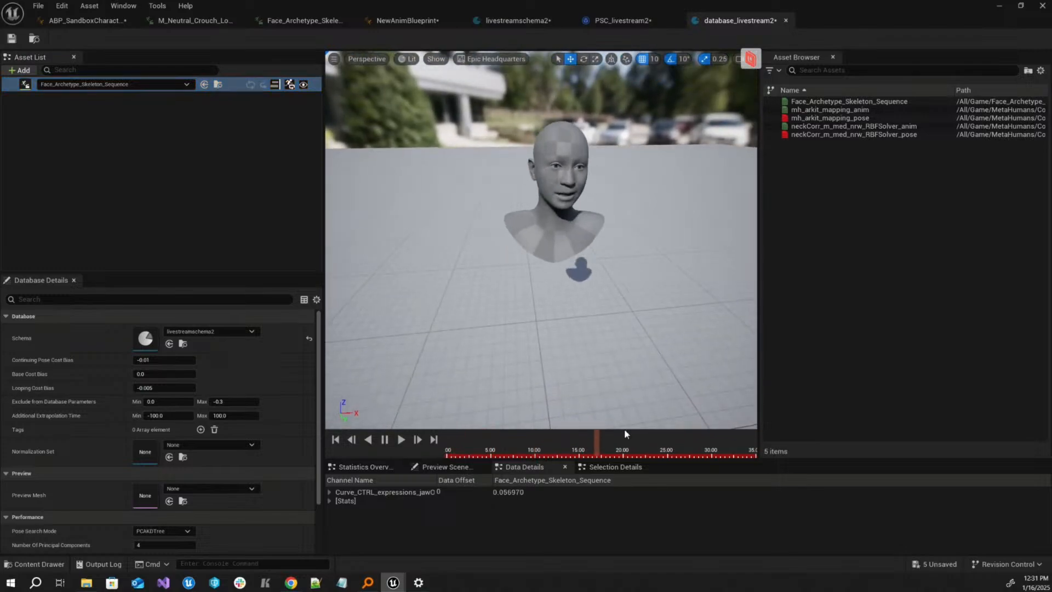
- Copy the schema's curve name and add a default curvemap entry in NewAnimBlueprint with the key CTRL_expressions_jawOpen
click(520, 21)
click(464, 189)
key(ctrl+c)
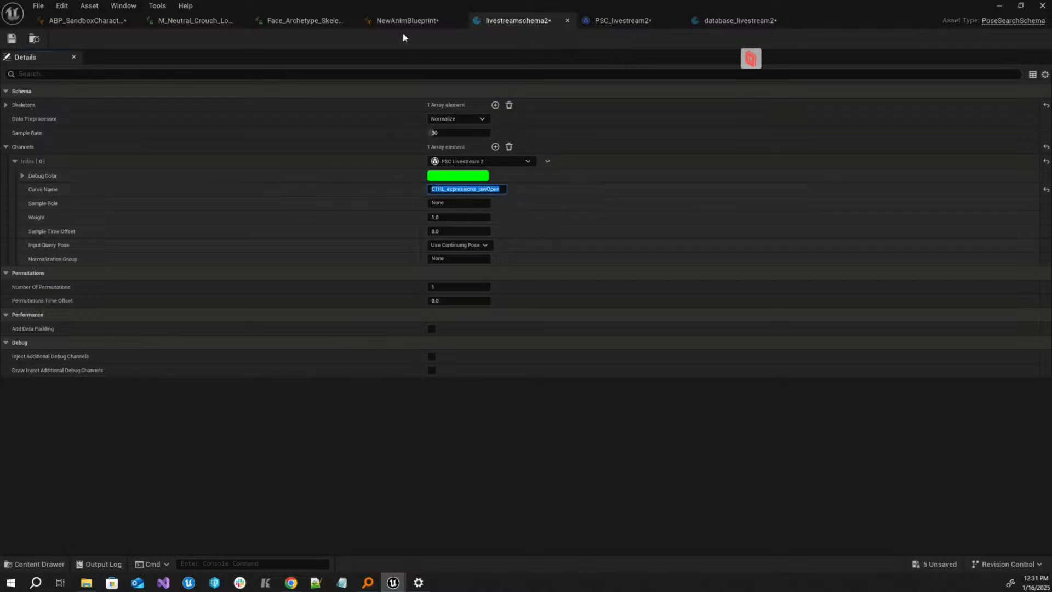
click(307, 21)
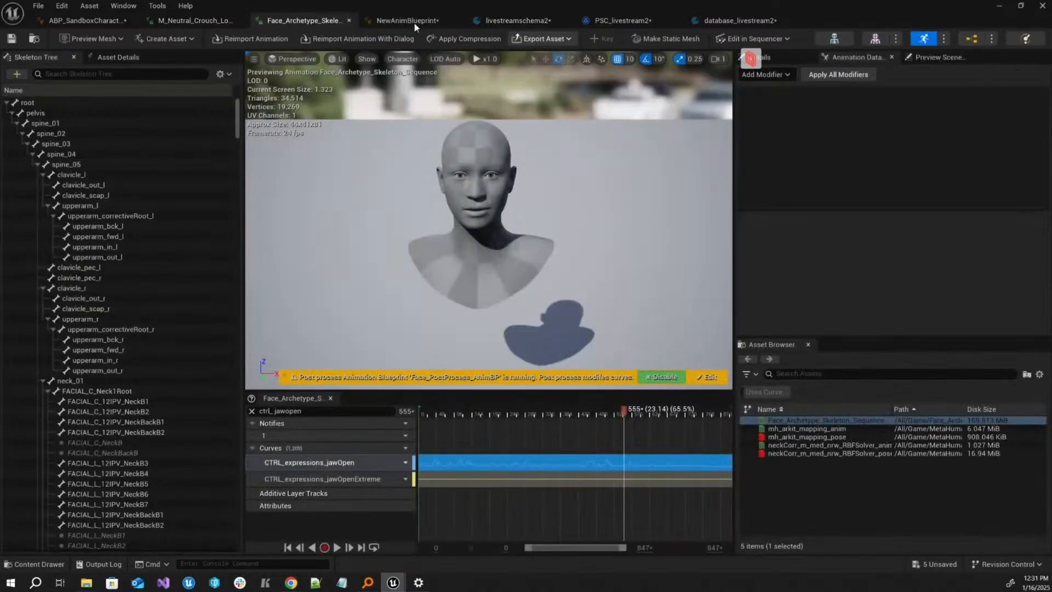
click(99, 22)
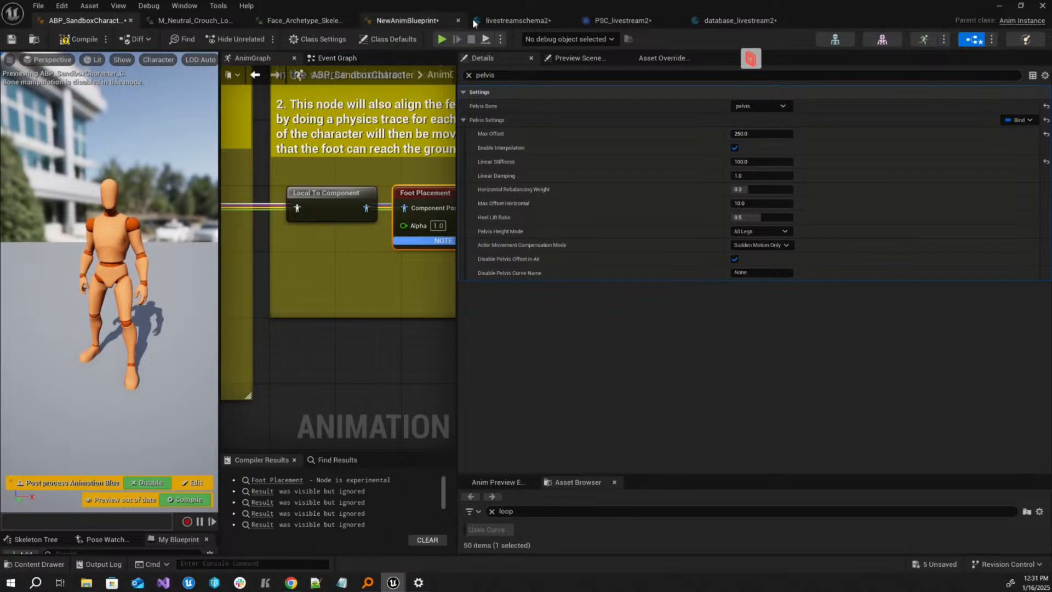
click(433, 22)
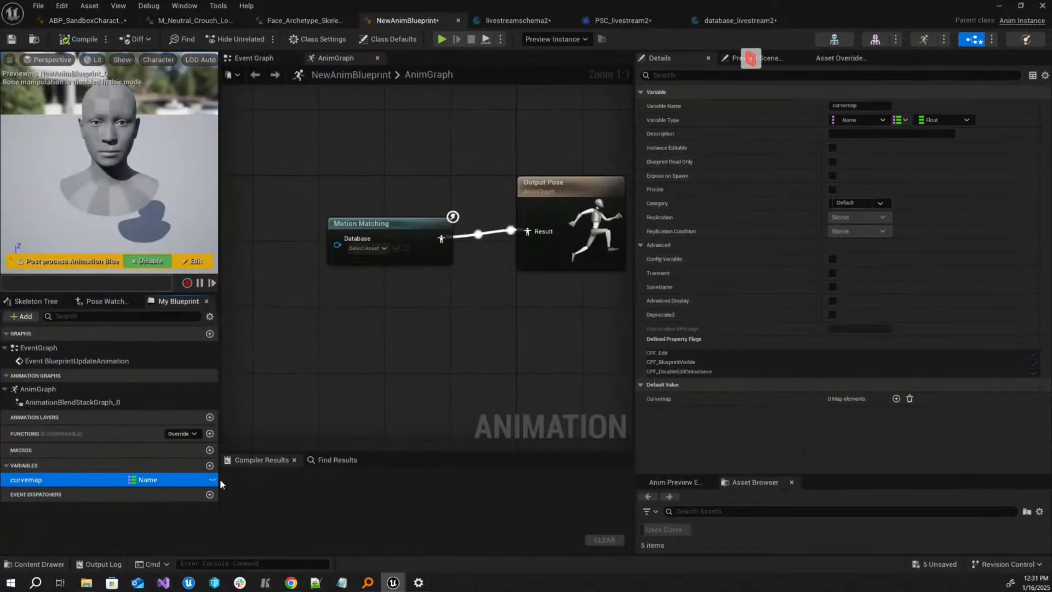
click(896, 399)
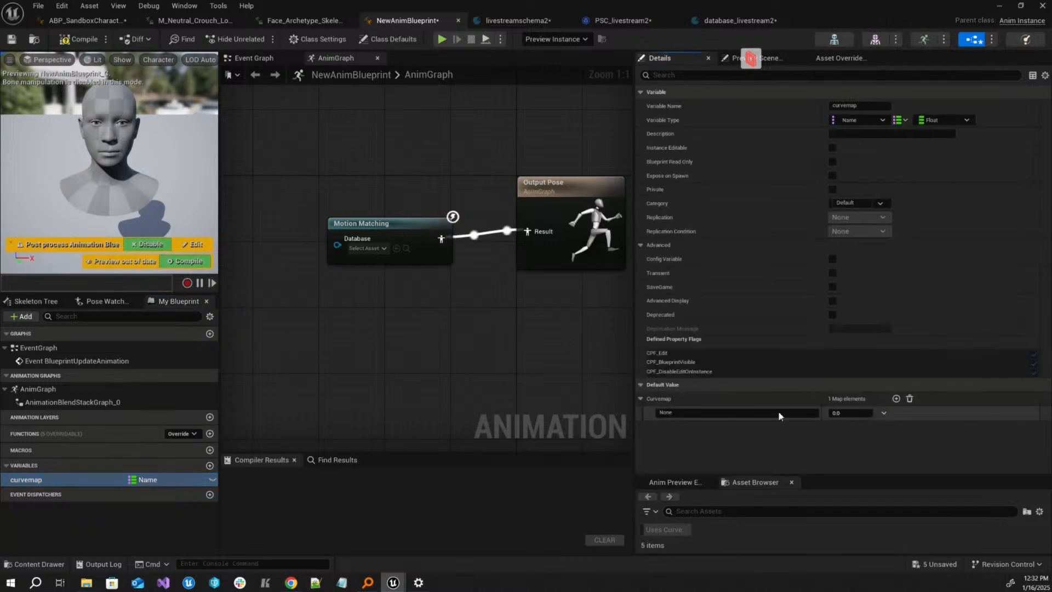
click(781, 414)
key(ctrl+v)
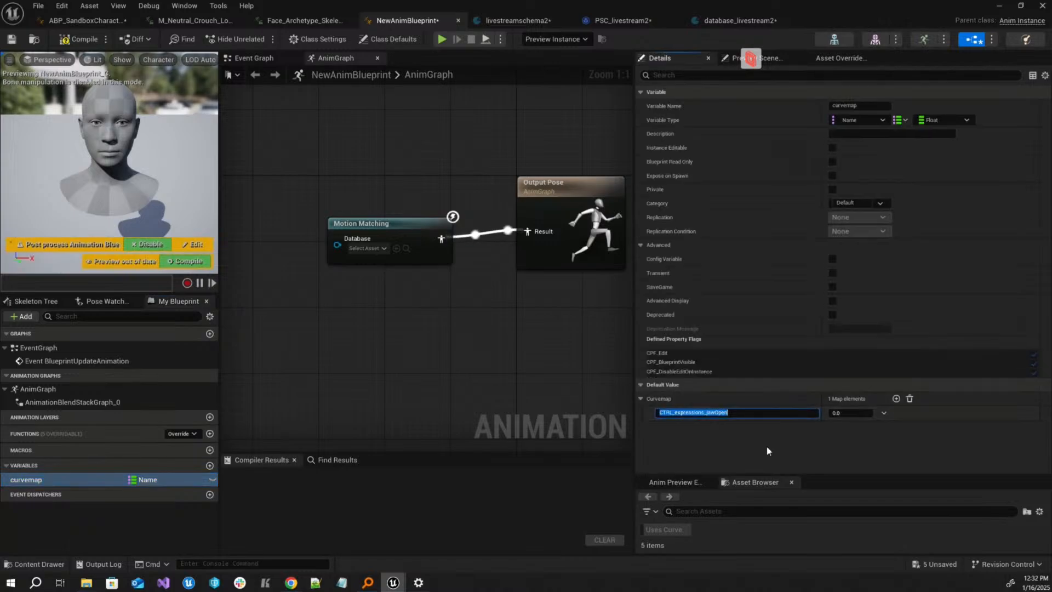
- Enlarge and show the Anim Preview Editor, and set the Motion Matching node's database to database_livestream2
drag(768, 477, 768, 365)
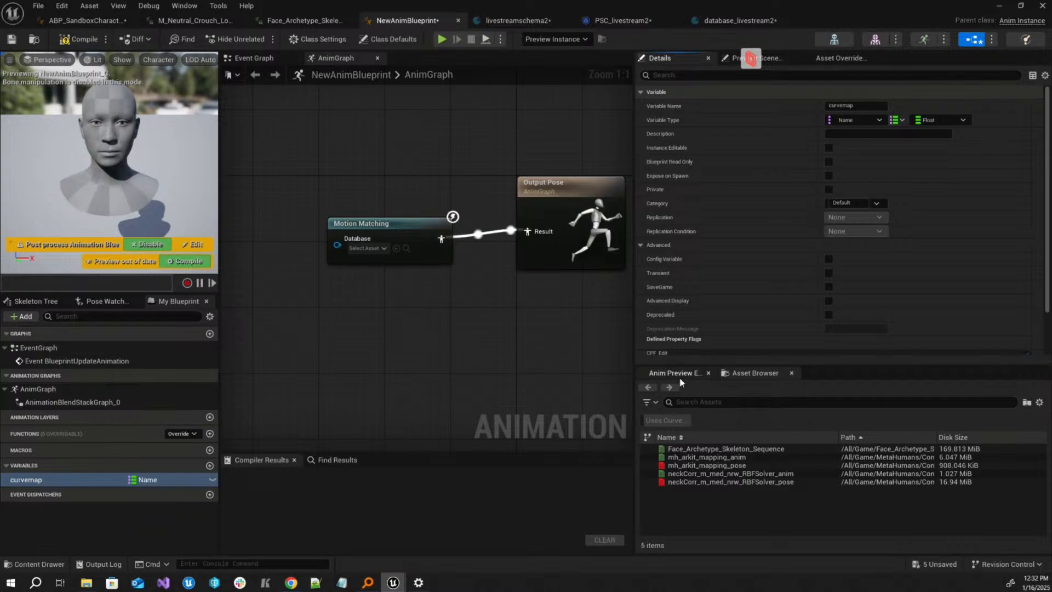
click(675, 372)
click(380, 253)
click(422, 317)
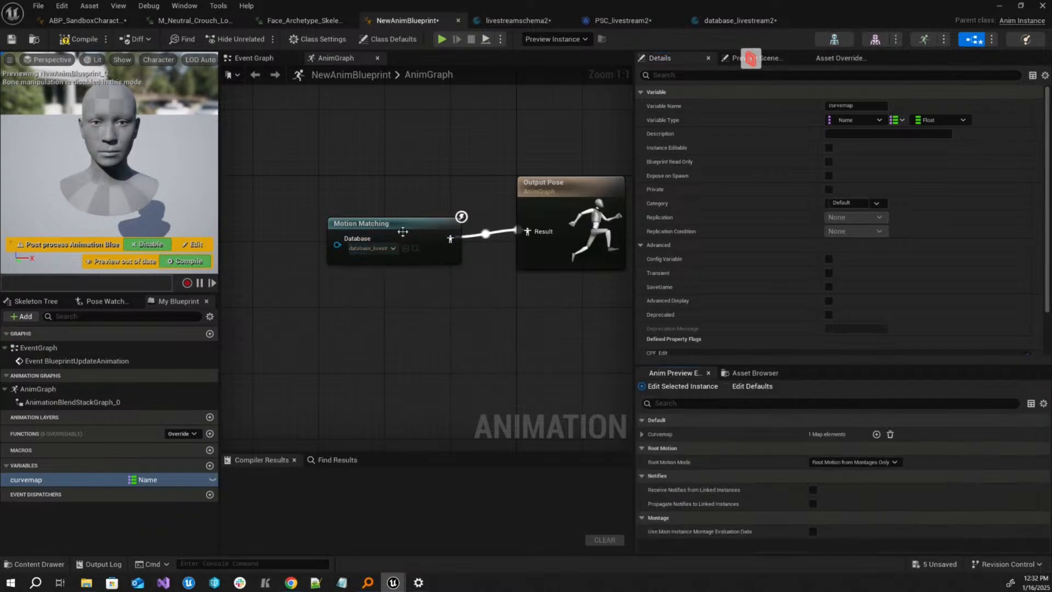
- Set the Motion Matching node's Play Rate Multiplier to 0
click(409, 231)
scroll(803, 229, down, 8)
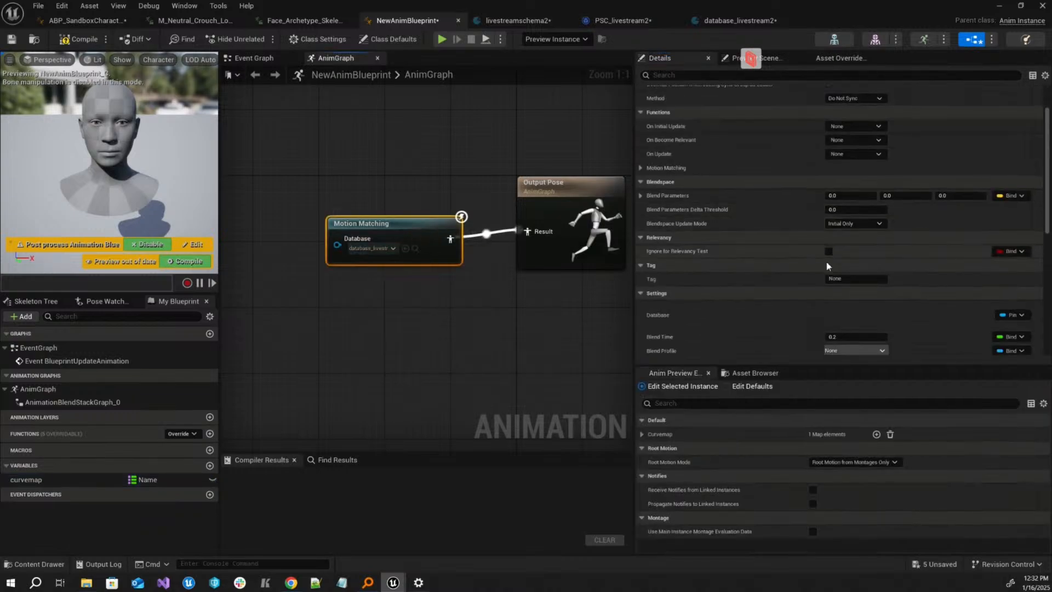
scroll(830, 241, down, 5)
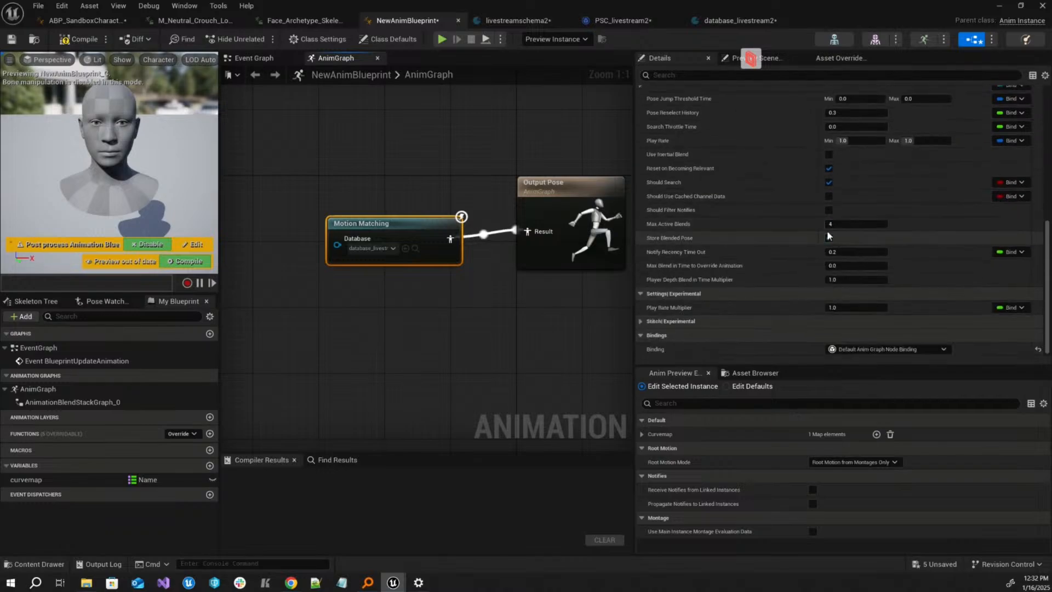
click(858, 310)
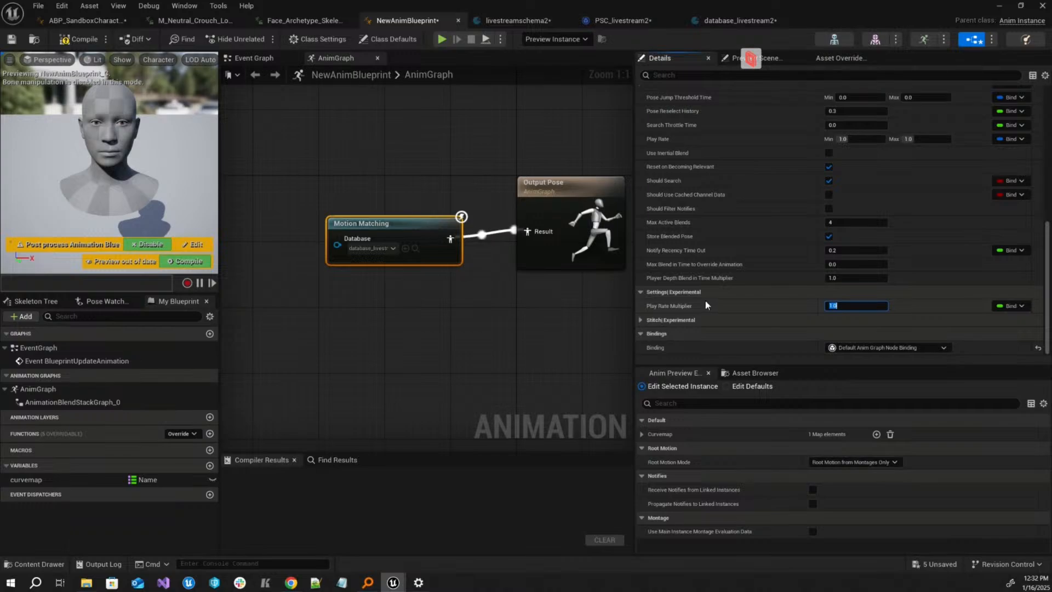
text(0)
key(Return)
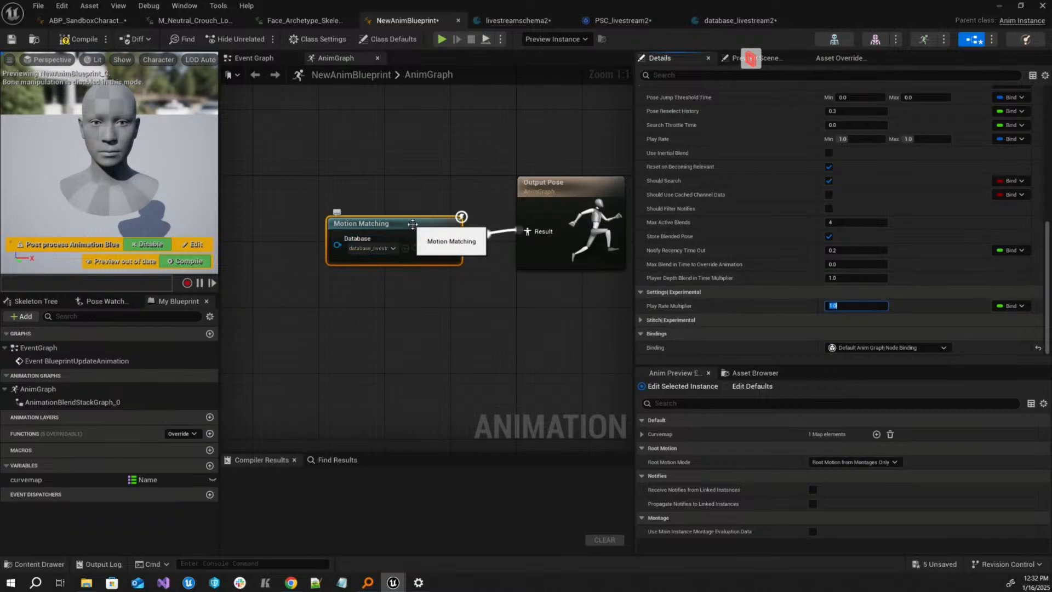
- Straighten the Motion Matching node's connection to Output Pose and compile NewAnimBlueprint
right_drag(415, 186, 374, 195)
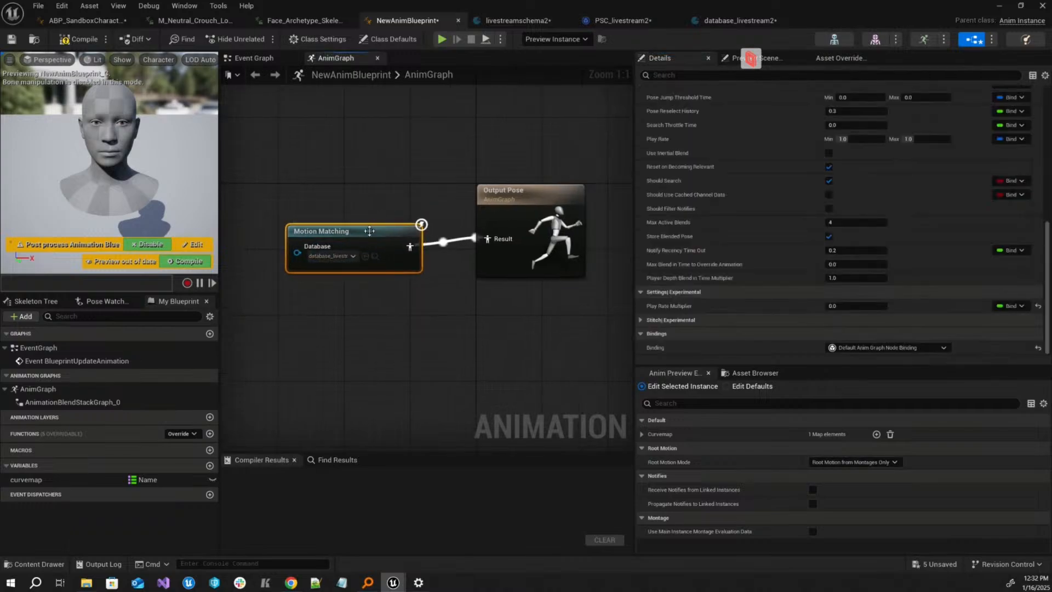
drag(370, 231, 371, 223)
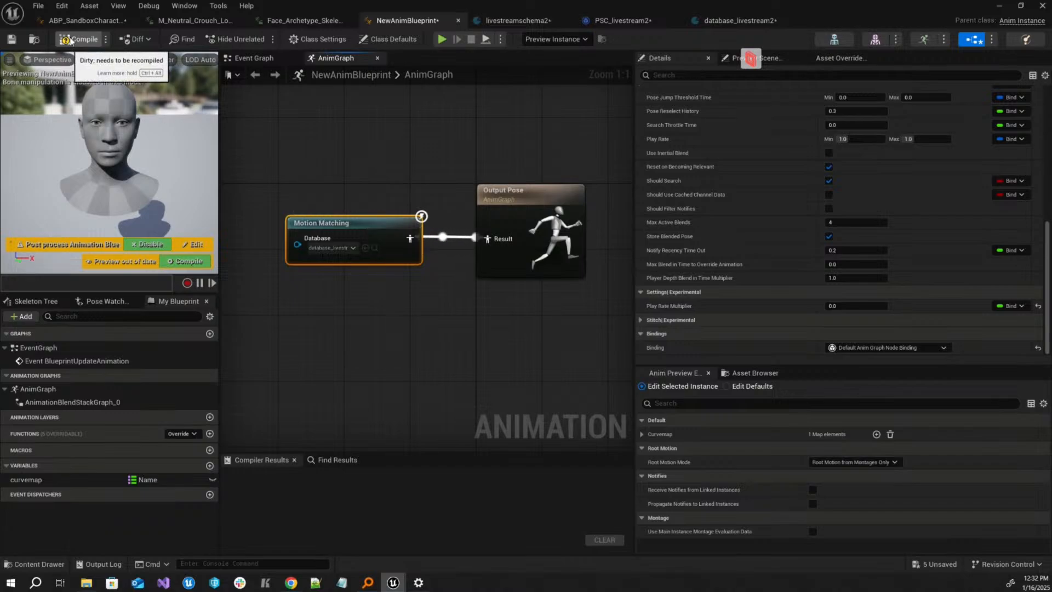
click(69, 40)
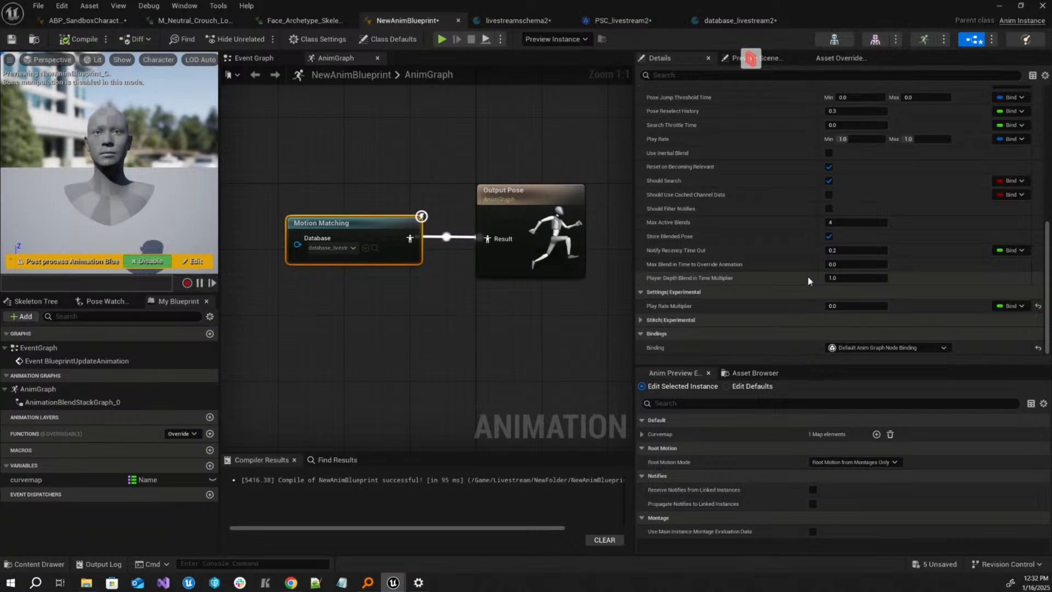
- Test the preview curvemap's CTRL_expressions_jawOpen entry with values 1, 0 and 0.5, and scrub it up to 1
click(642, 434)
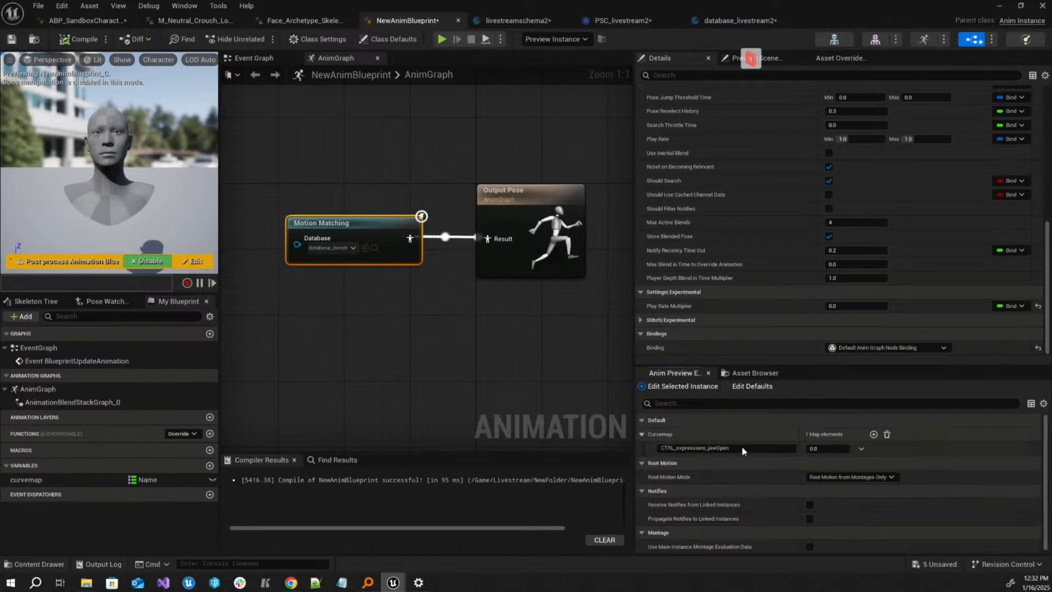
click(813, 449)
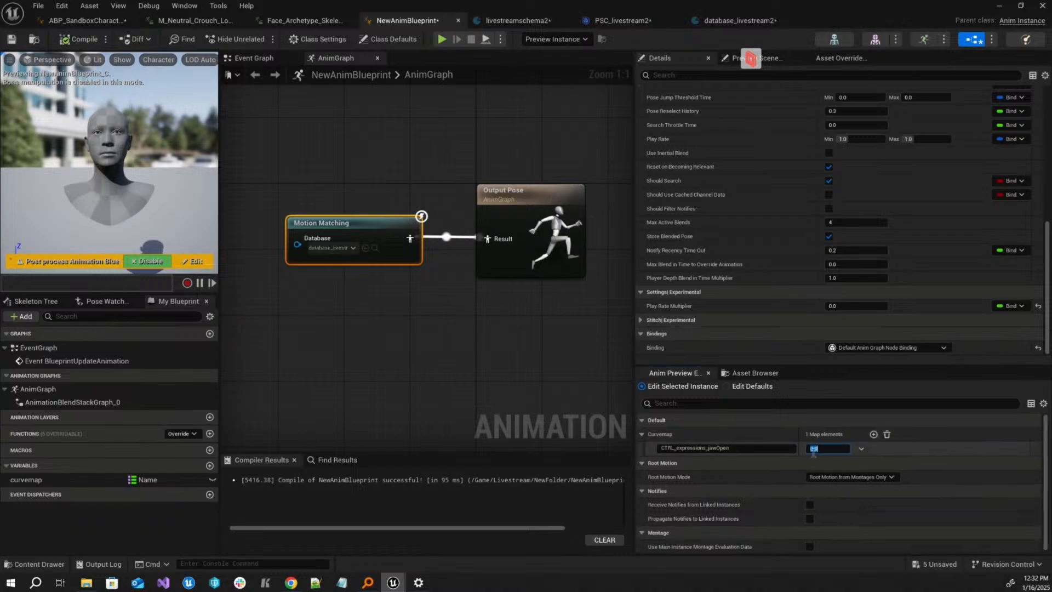
text(1)
key(Return)
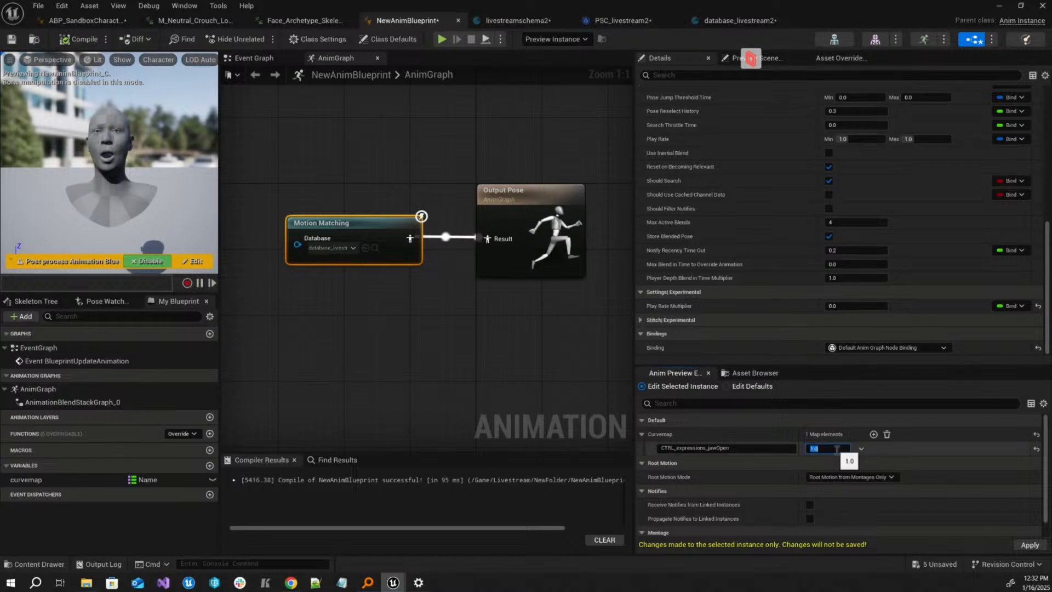
text(0)
key(Return)
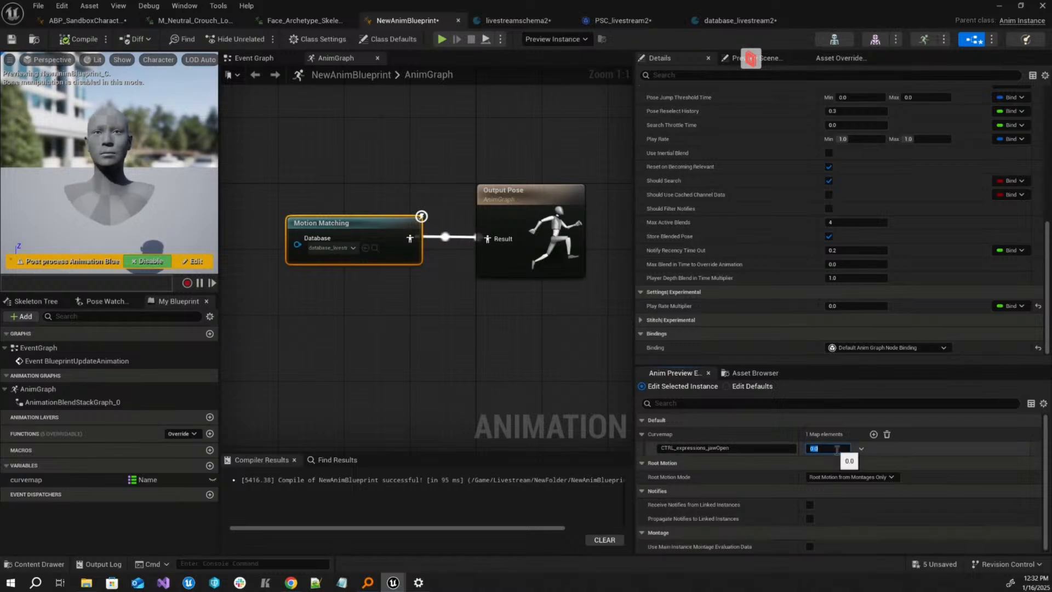
text(0.5)
key(Return)
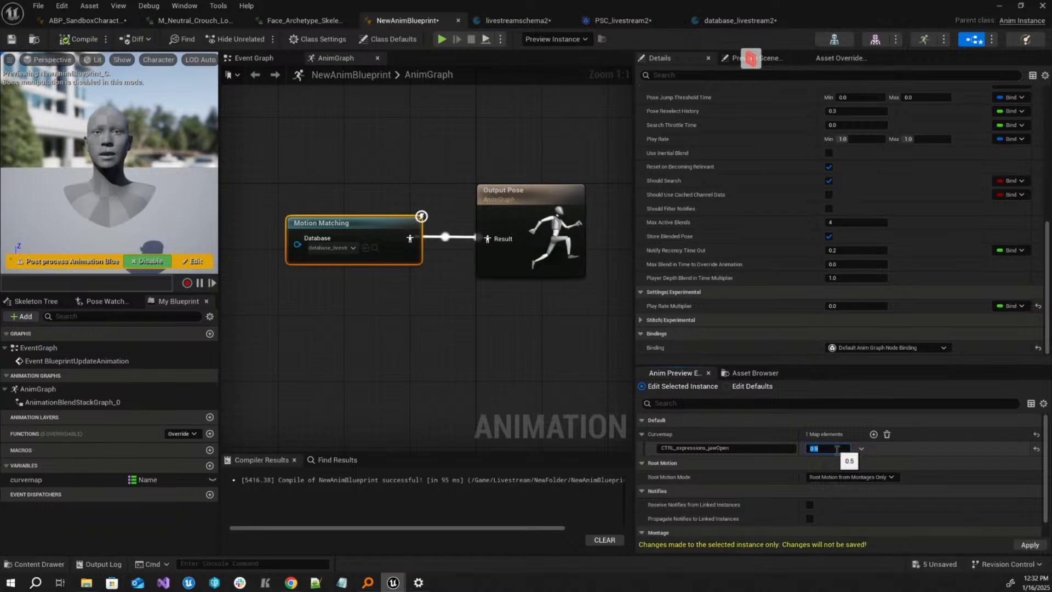
click(874, 456)
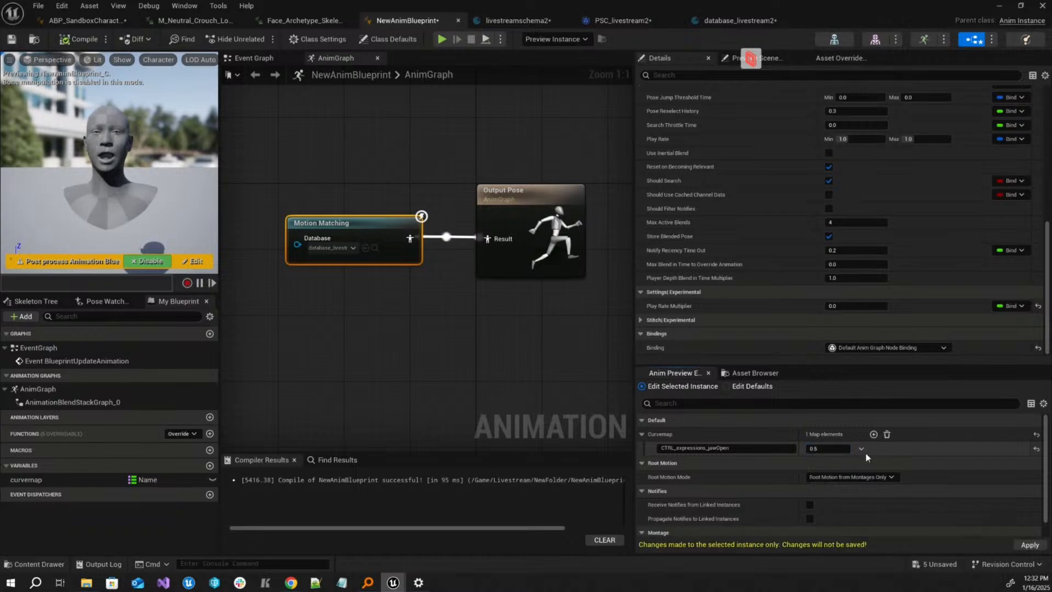
mouse_move(835, 450)
mouse_down()
mouse_move(867, 451)
mouse_move(827, 450)
mouse_up()
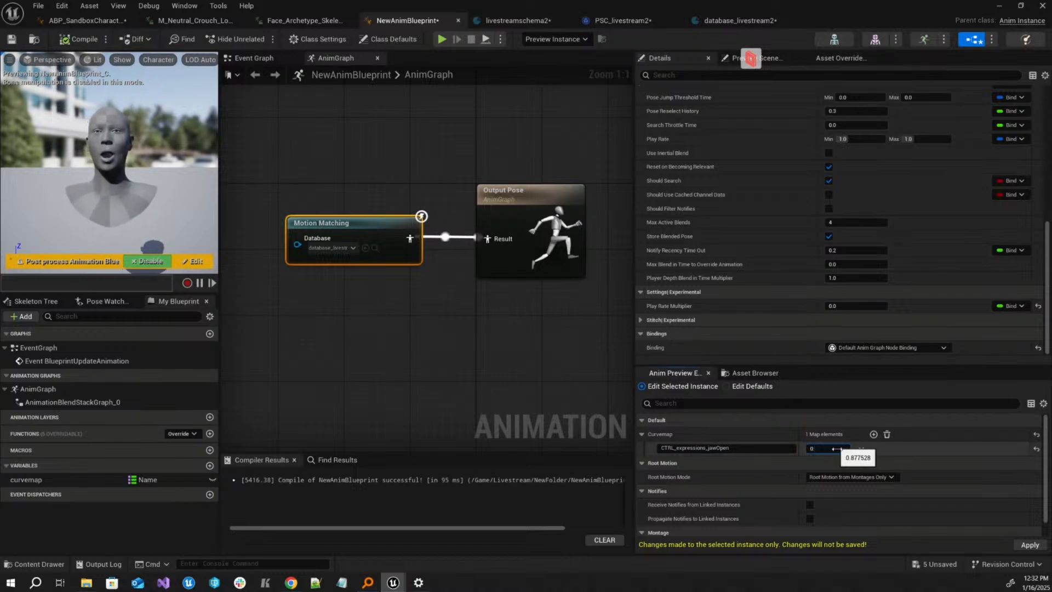
text(0)
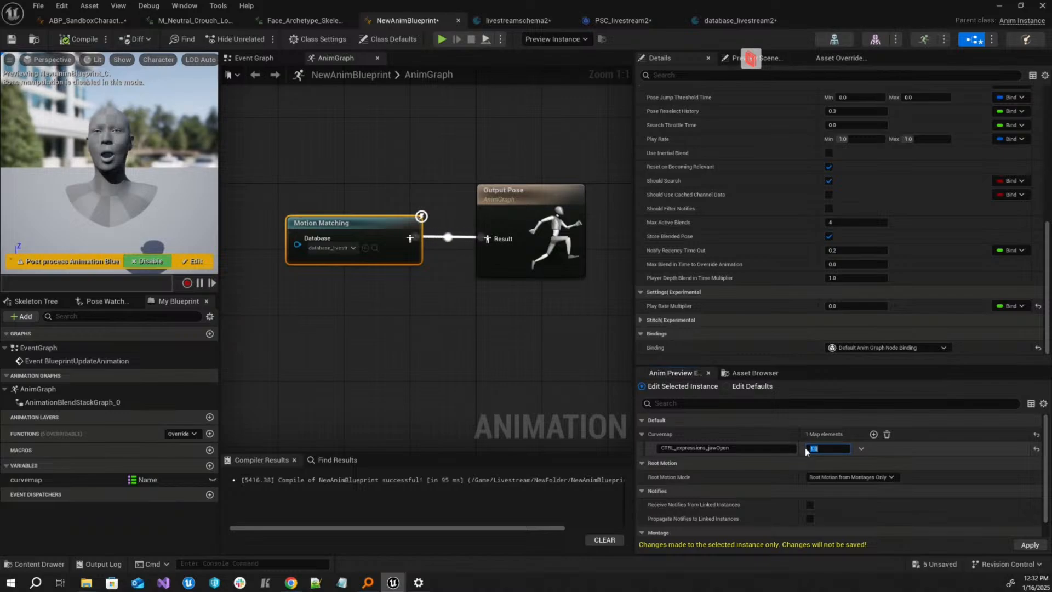
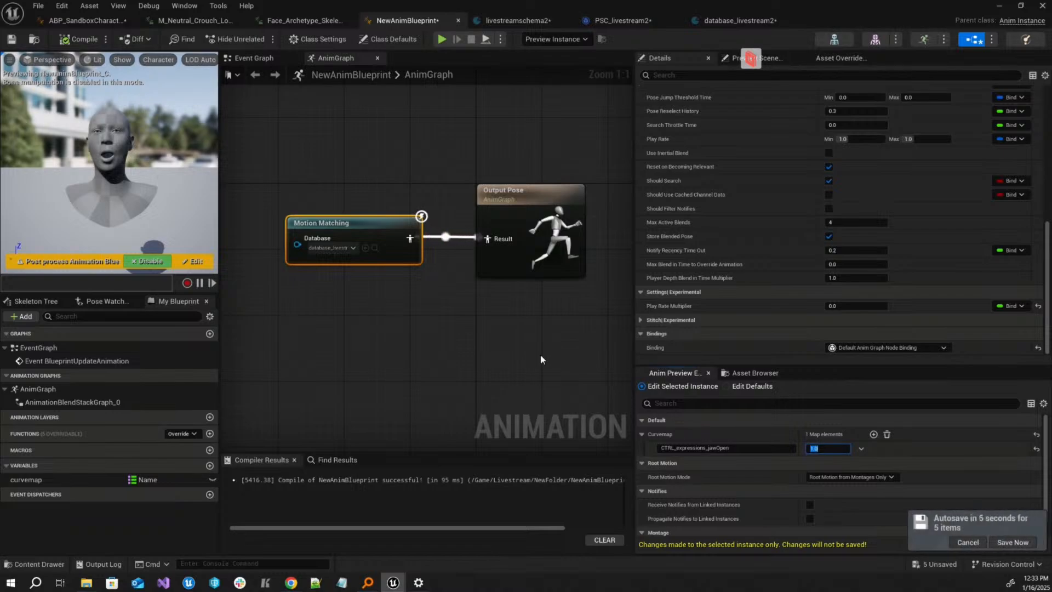
- Copy the CTRL_expressions_eyeBlinkL curve name from Face_Archetype_Skeleton_Sequence
drag(261, 167, 378, 246)
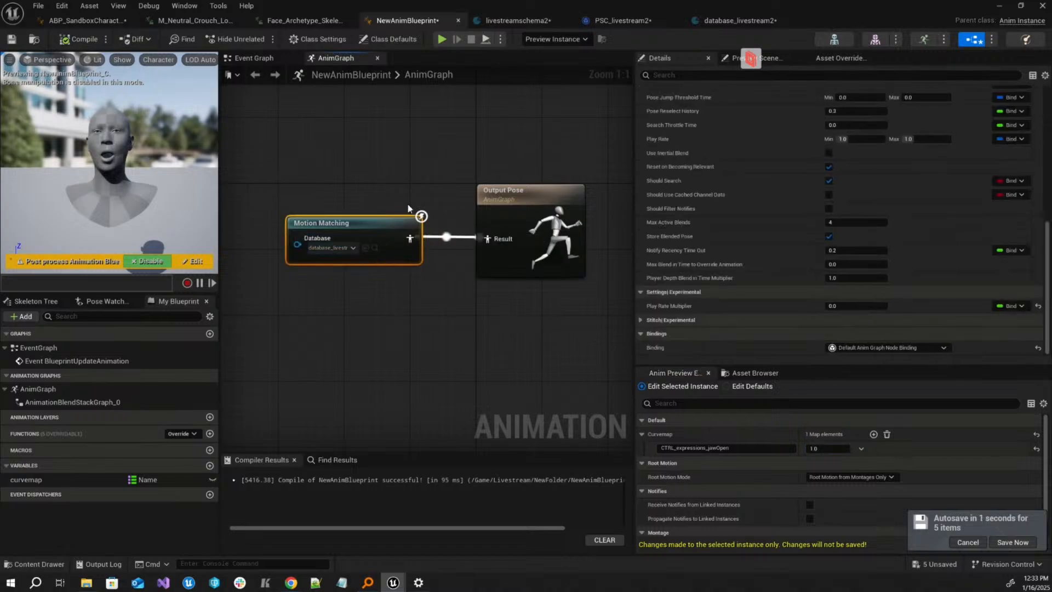
click(734, 21)
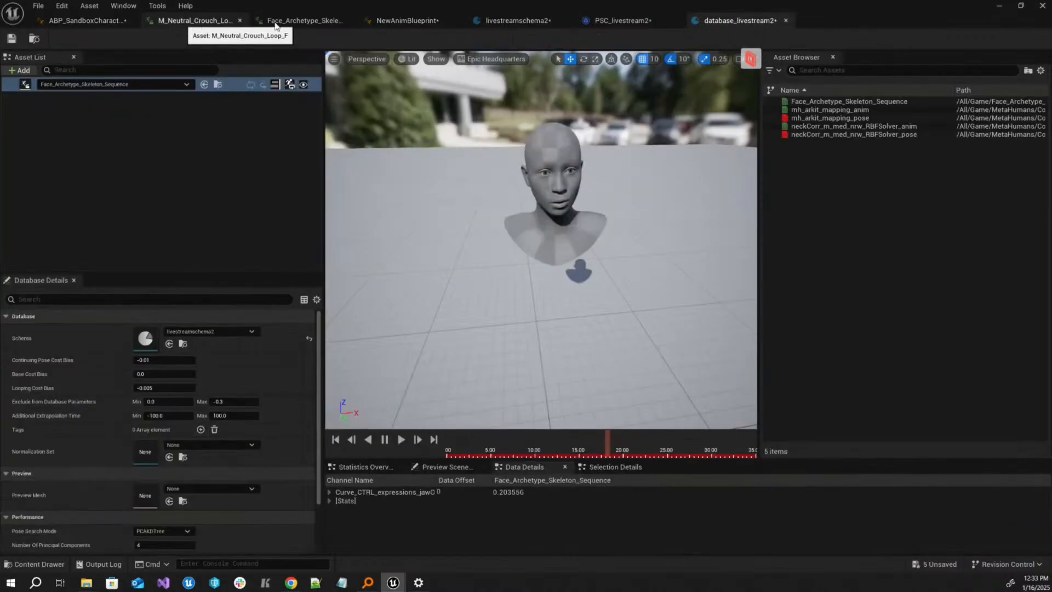
click(290, 21)
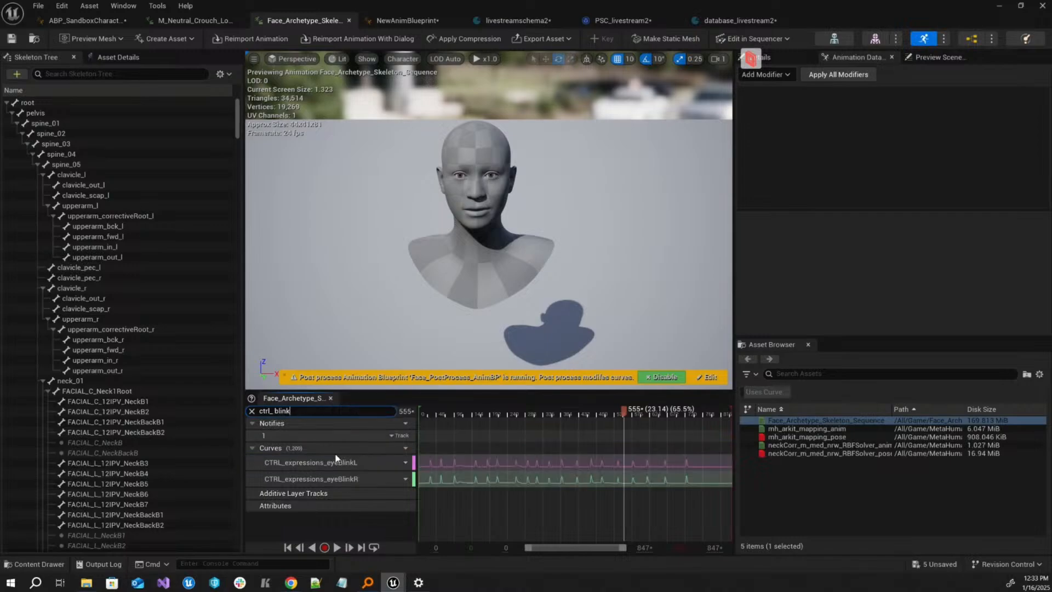
double_click(343, 462)
key(ctrl+c)
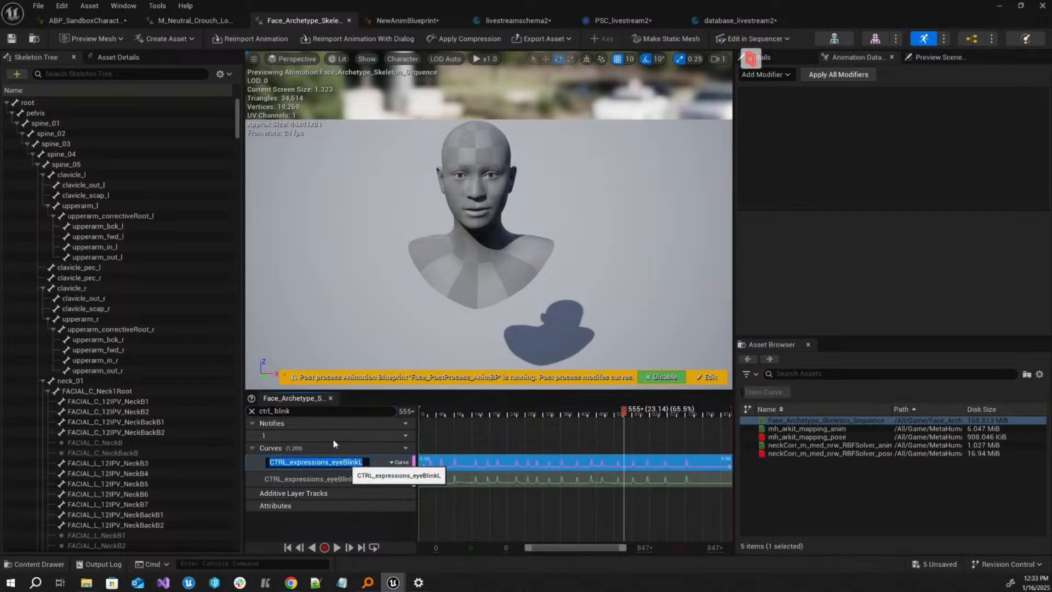
- Add a second channel to livestreamschema2 and set it to PSC_livestream2
click(539, 20)
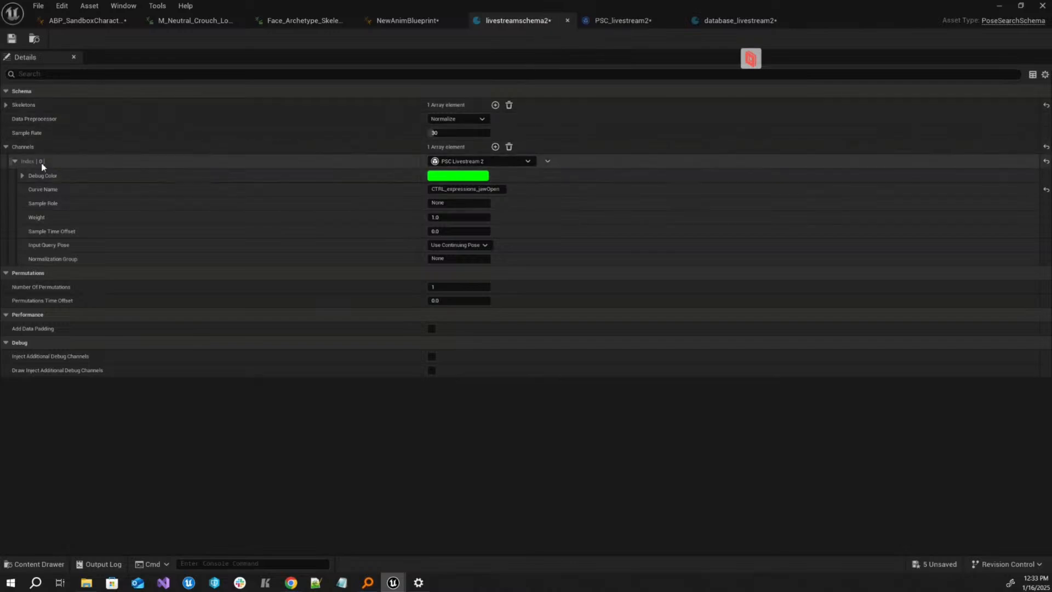
click(495, 146)
click(473, 273)
text(psc)
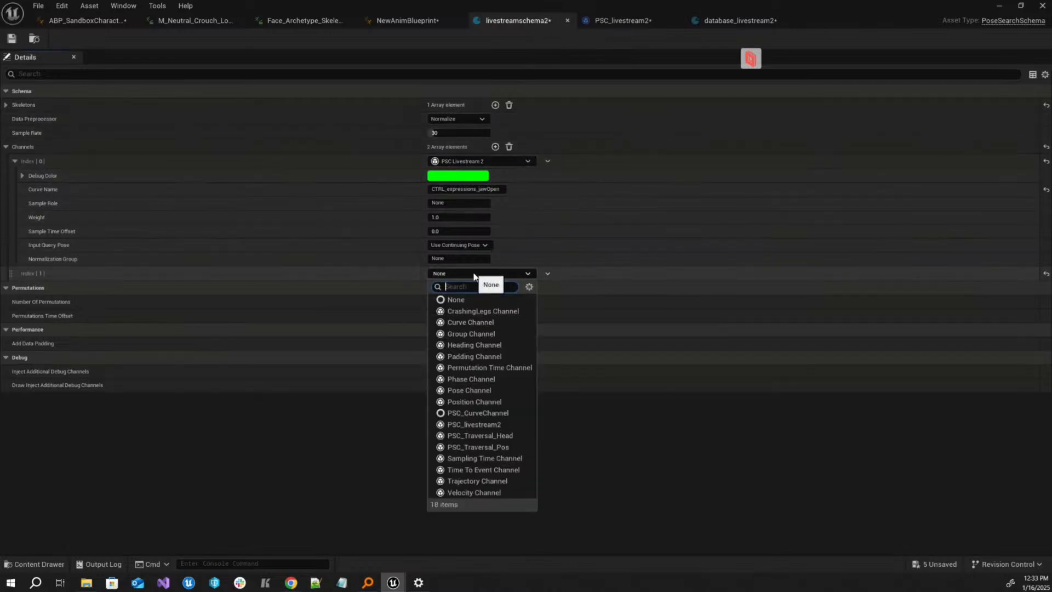
click(487, 325)
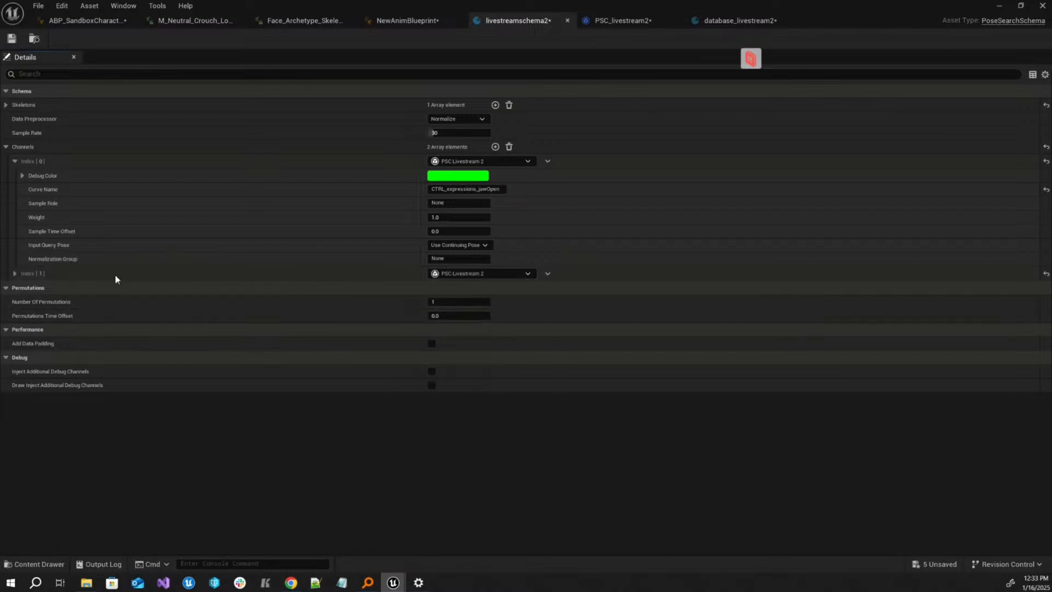
- Set the second channel's Curve Name to CTRL_expressions_eyeBlinkL and its Weight to 0.15
click(15, 273)
click(440, 302)
key(ctrl+v)
click(450, 316)
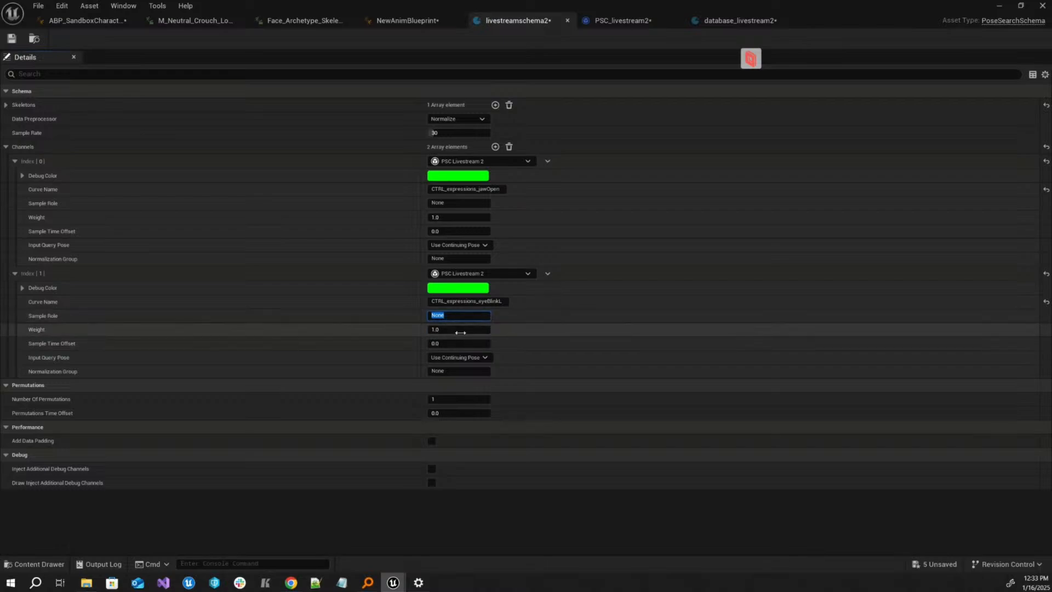
click(461, 329)
click(558, 330)
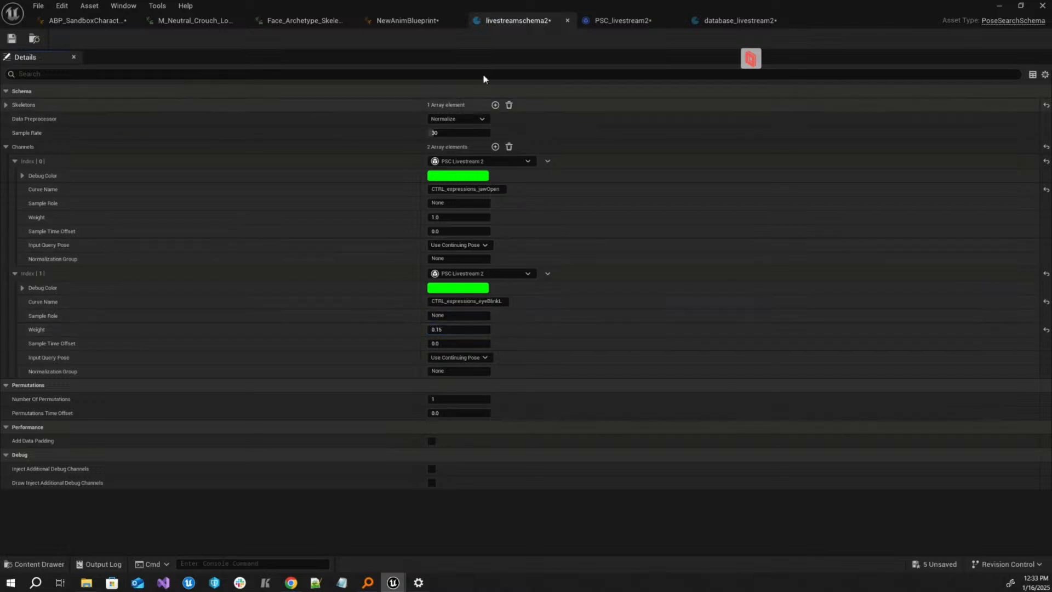
- Add a second preview curvemap entry in NewAnimBlueprint with the key CTRL_expressions_eyeBlinkL
click(408, 20)
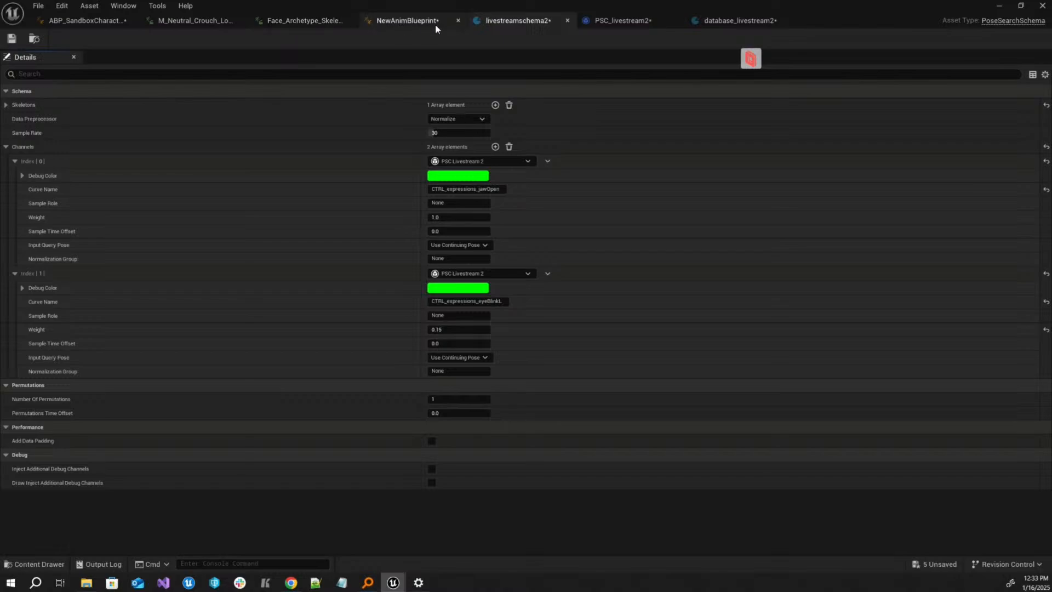
click(873, 434)
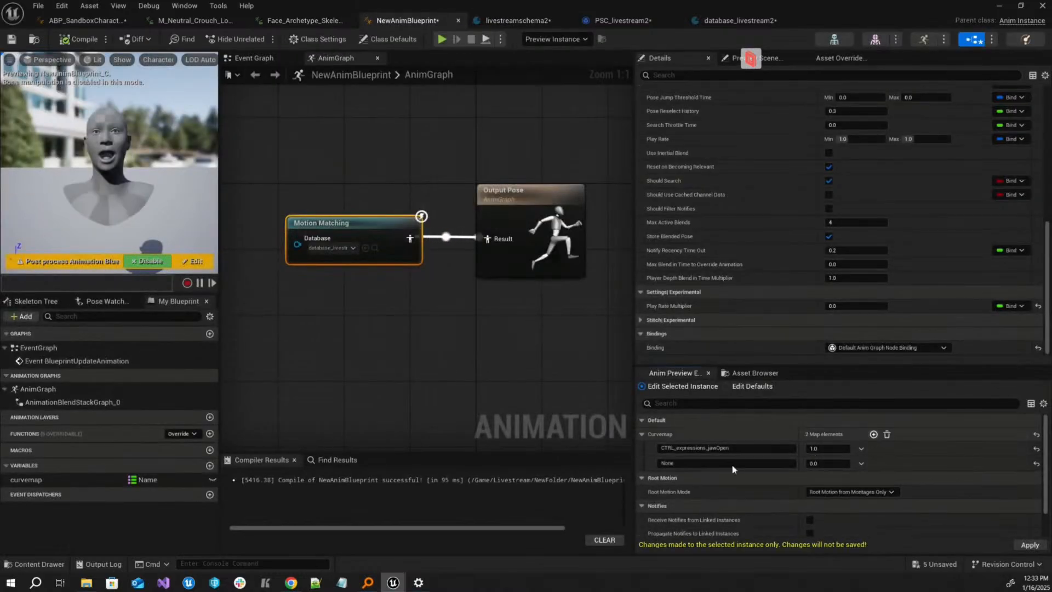
click(827, 449)
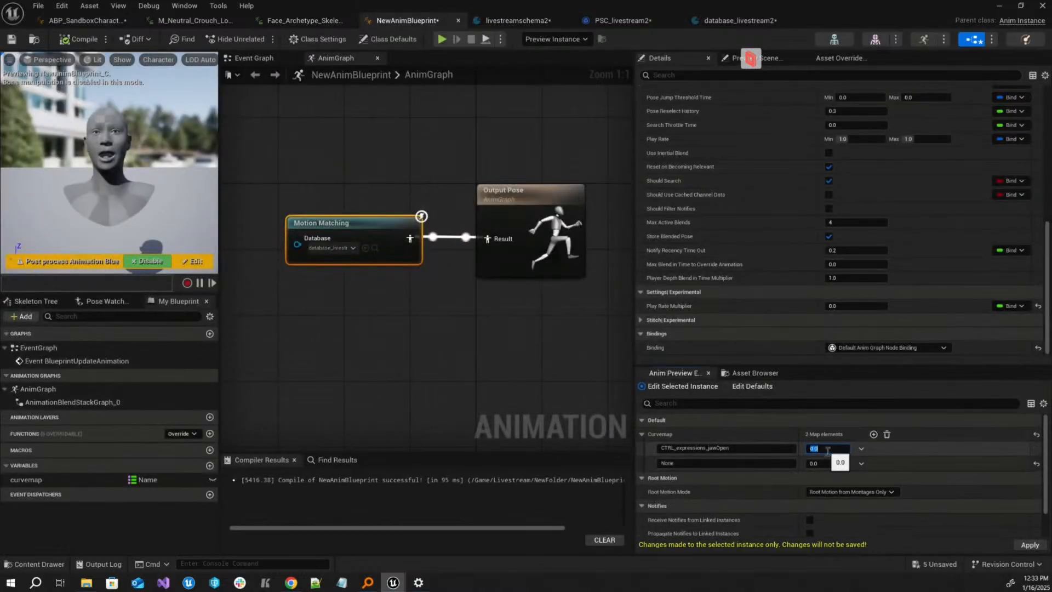
click(772, 464)
text(CTRL_expressions_eyeBlinkL)
key(Tab)
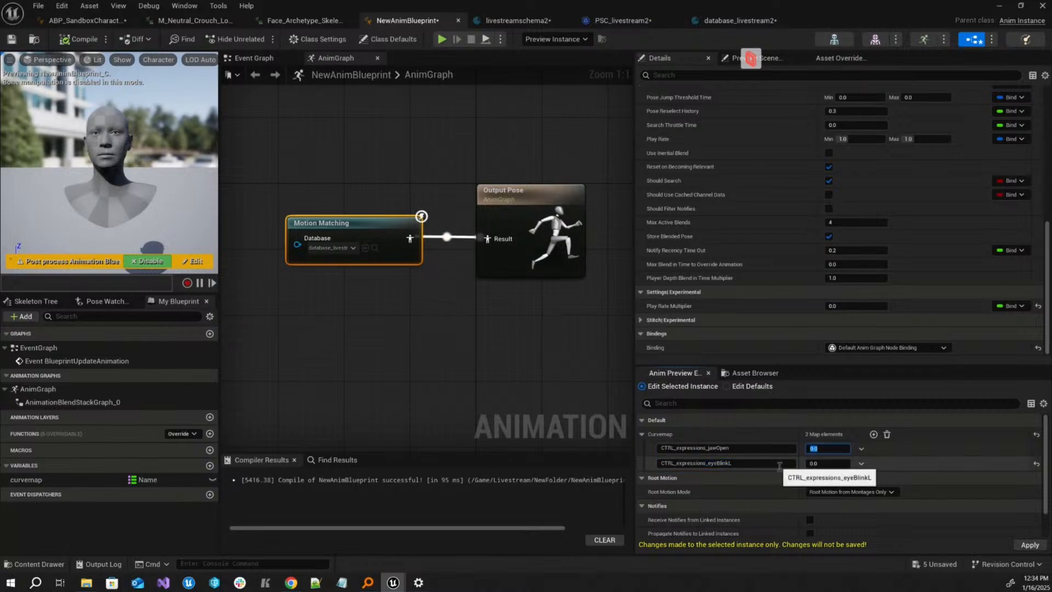
- Set the preview's jawOpen value to 1 and test the eyeBlinkL value at 1 and 0
text(1)
key(Return)
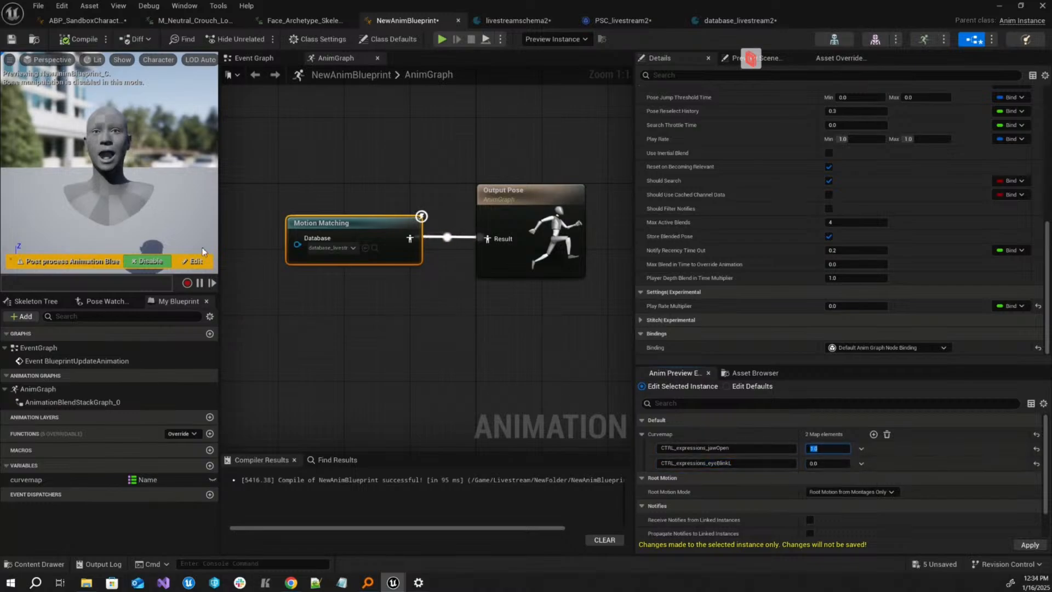
click(830, 464)
text(1)
key(Return)
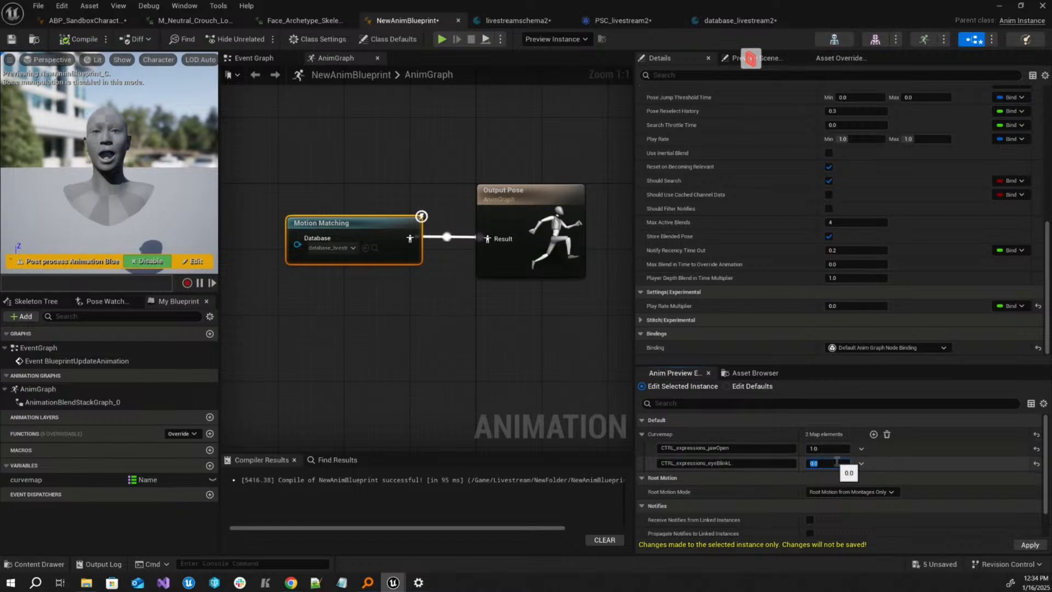
text(0)
key(Return)
- Test jawOpen at 0 and 0.5, and scrub the curve values to about 0.4 for jawOpen and 0.27 for eyeBlinkL
click(838, 450)
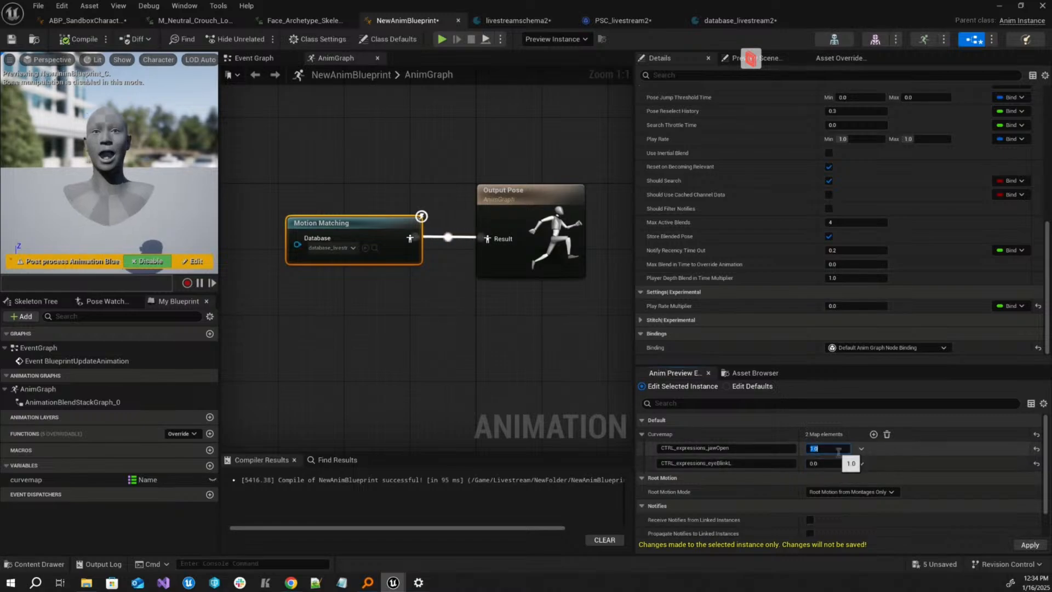
text(0)
key(Return)
text(0.5)
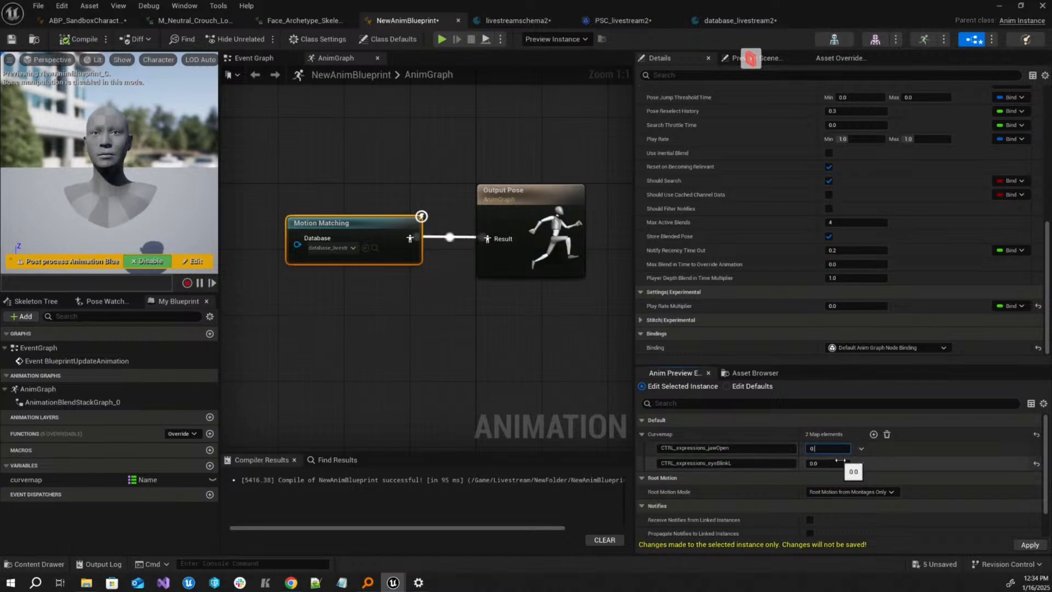
key(Return)
mouse_move(827, 449)
mouse_down()
mouse_move(830, 464)
mouse_move(824, 449)
mouse_up()
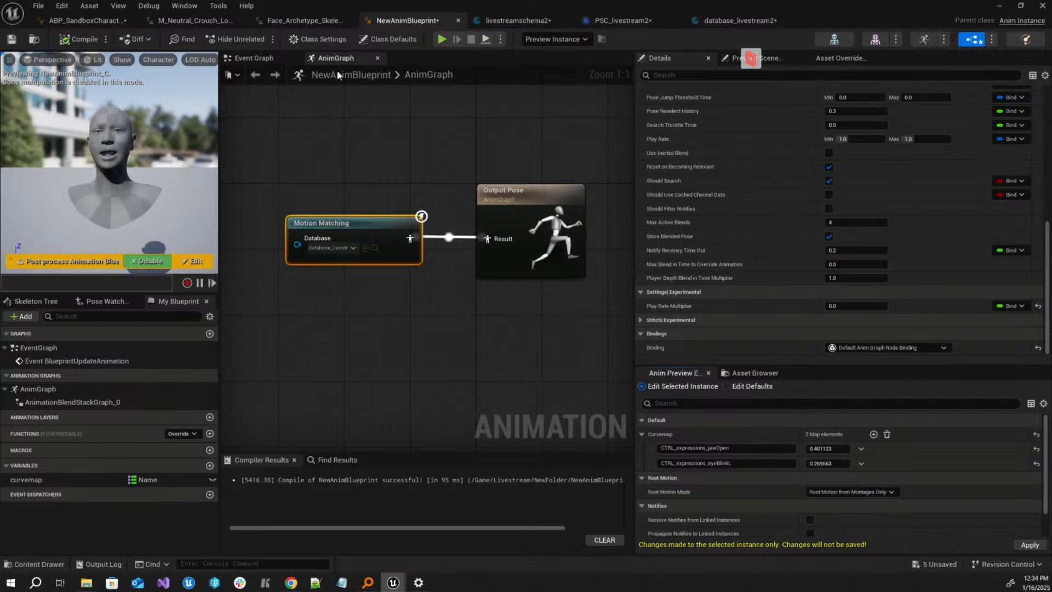
- Open the M_Neutral_Crouch_Loop_F animation and select its Phase curve for inspection
click(319, 22)
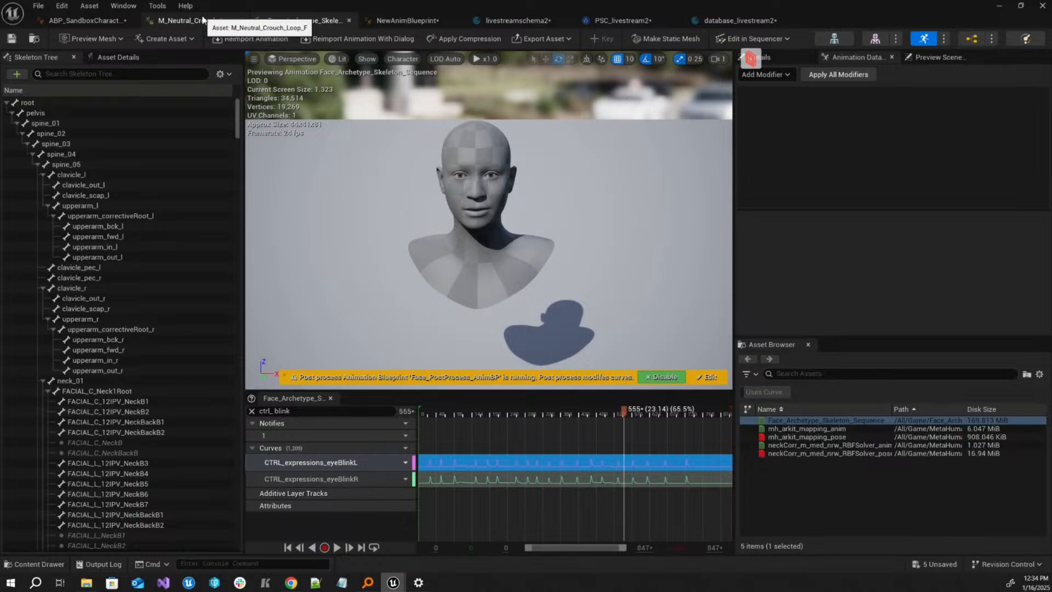
click(122, 22)
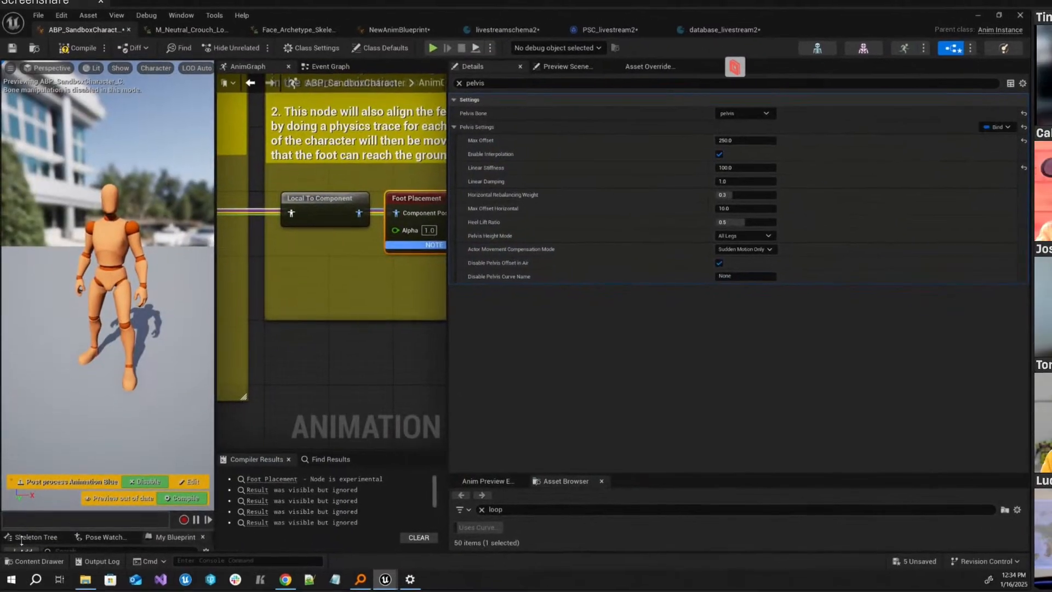
click(35, 562)
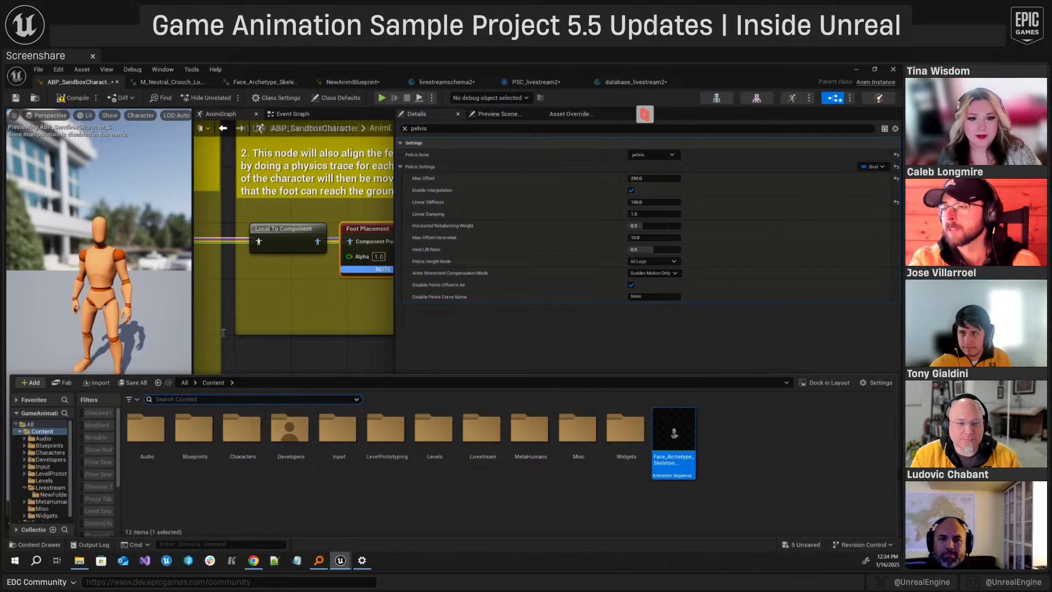
click(178, 82)
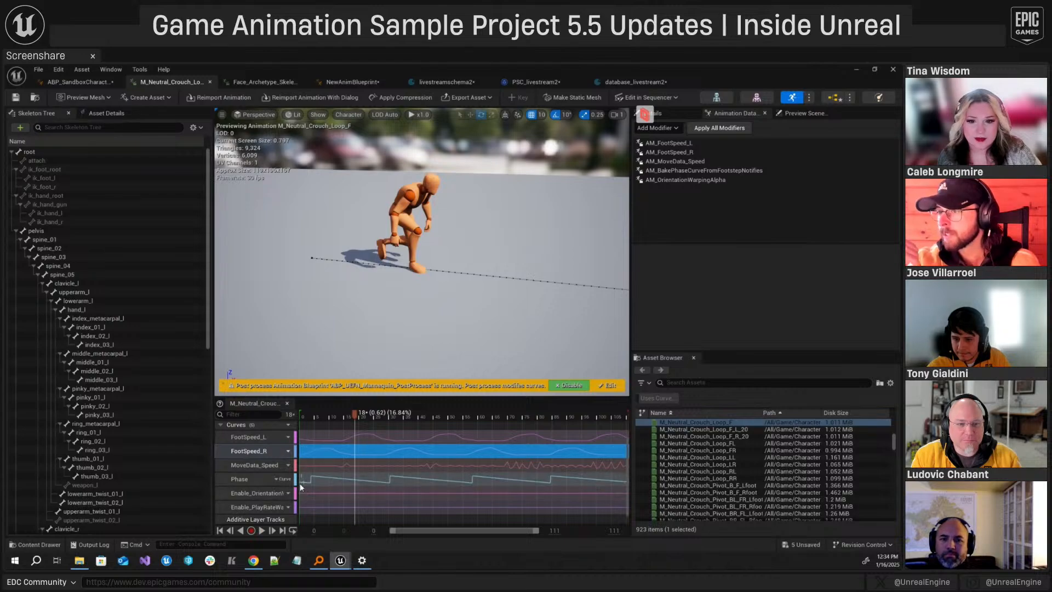
click(263, 479)
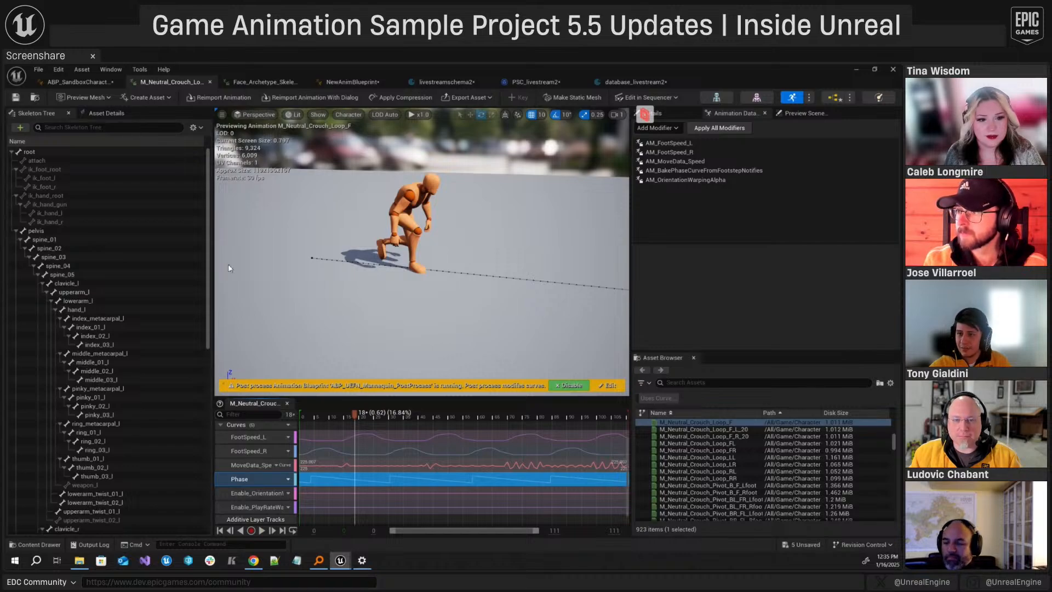
- Look up "phase" among the channel types for the second channel in livestreamschema2, keeping the existing type
click(637, 82)
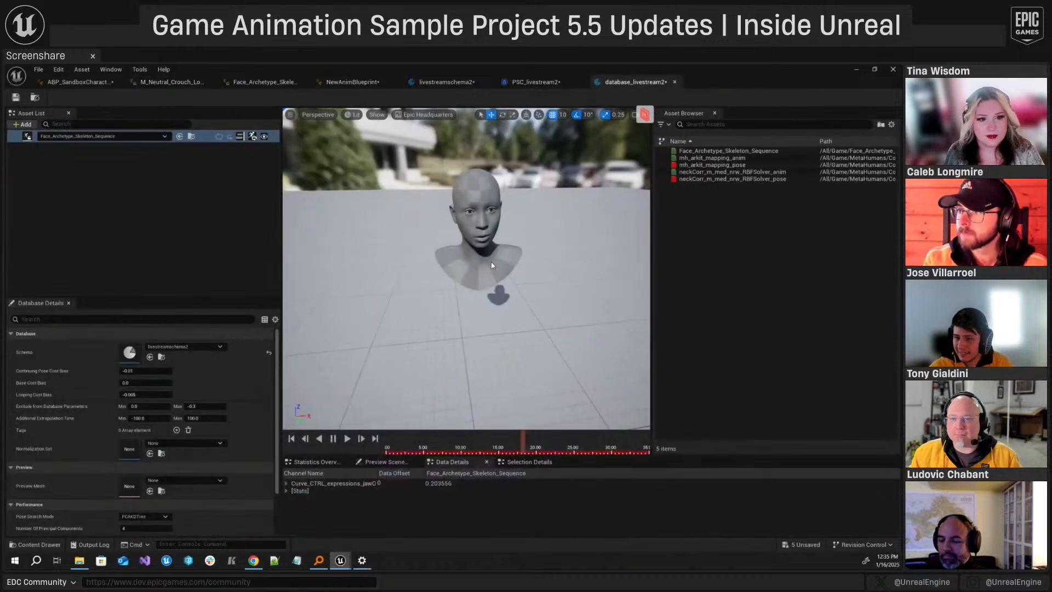
click(446, 82)
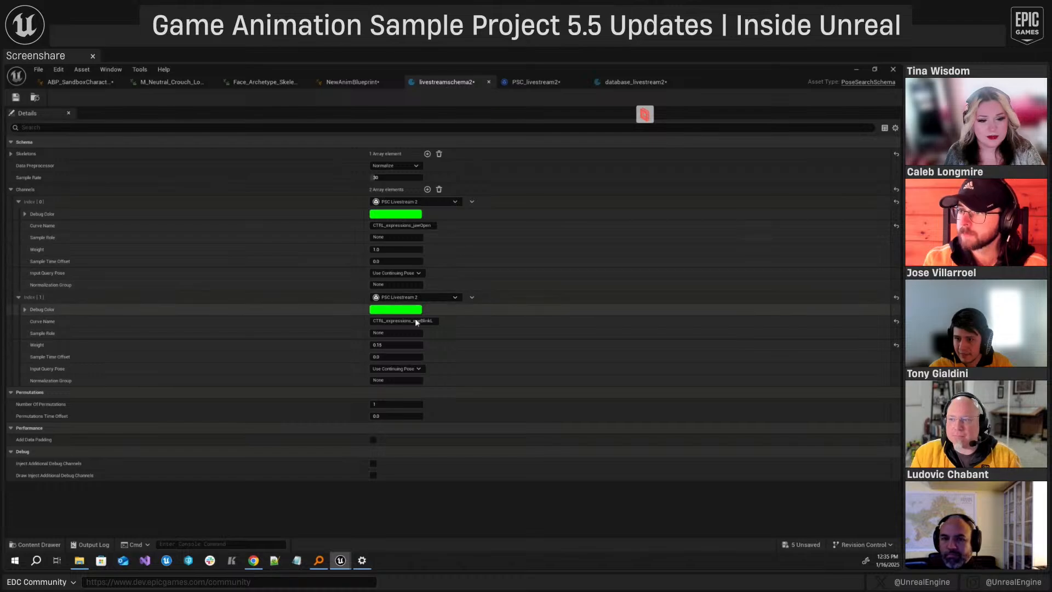
click(428, 299)
text(phase)
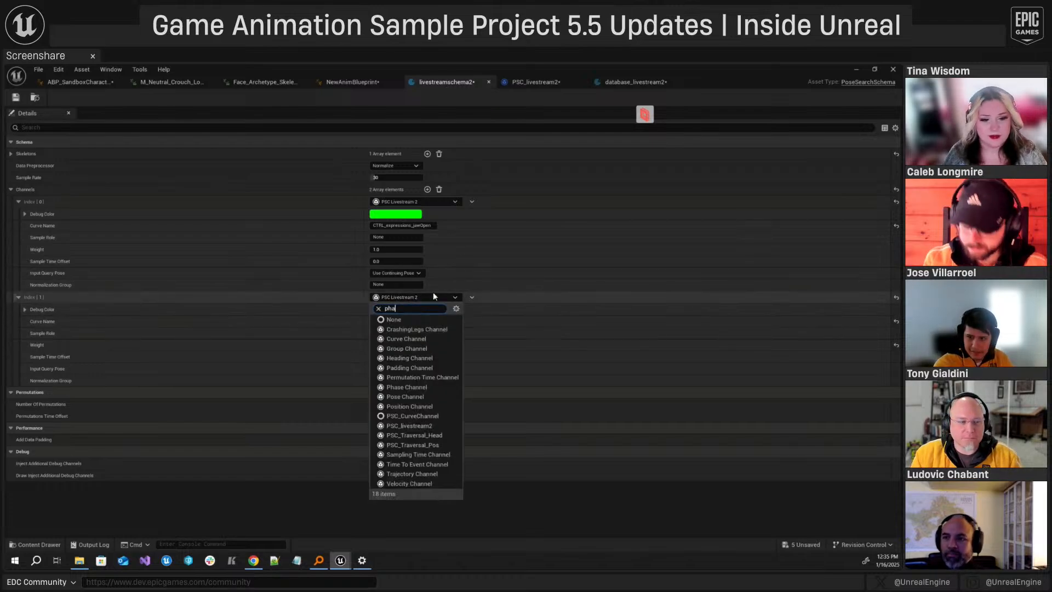
click(479, 306)
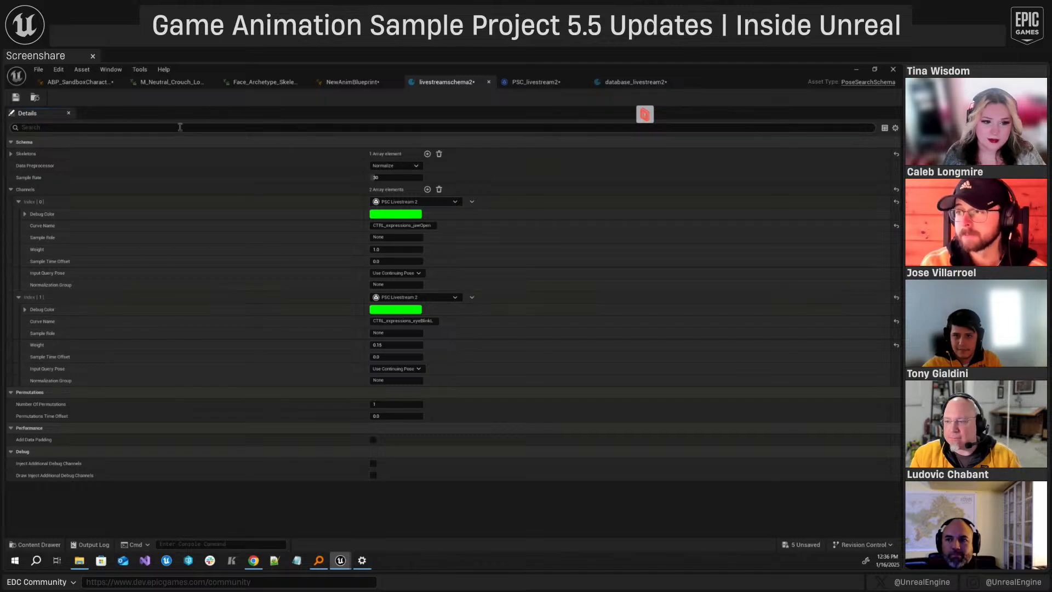
- Return to DefaultLevel and start a play session with 2 players and the net mode Play As Listen Server
click(85, 82)
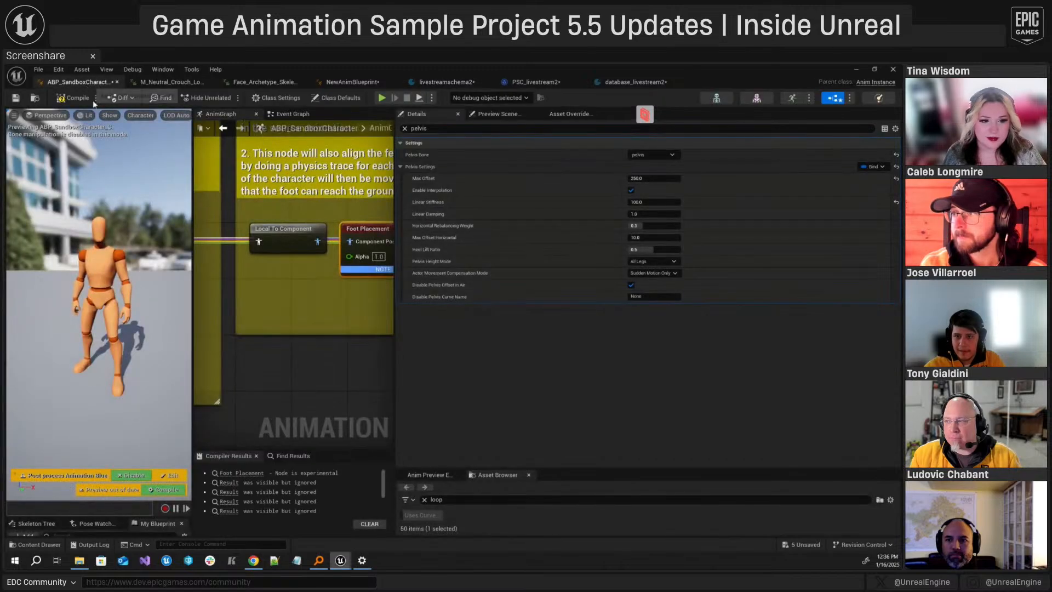
click(856, 70)
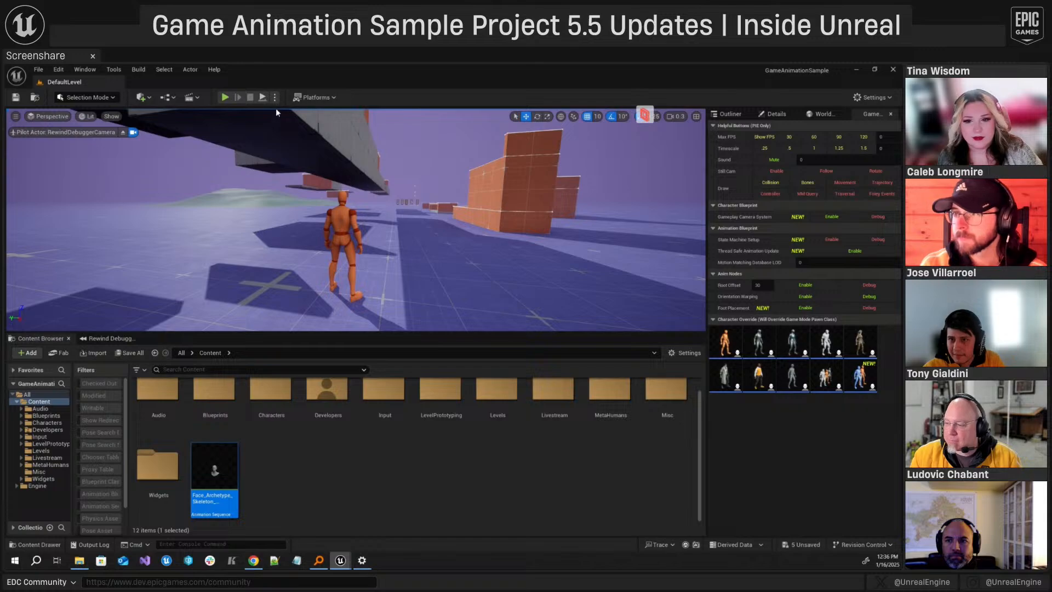
key(w)
right_drag(325, 170, 148, 165)
scroll(325, 170, up, 5)
click(275, 98)
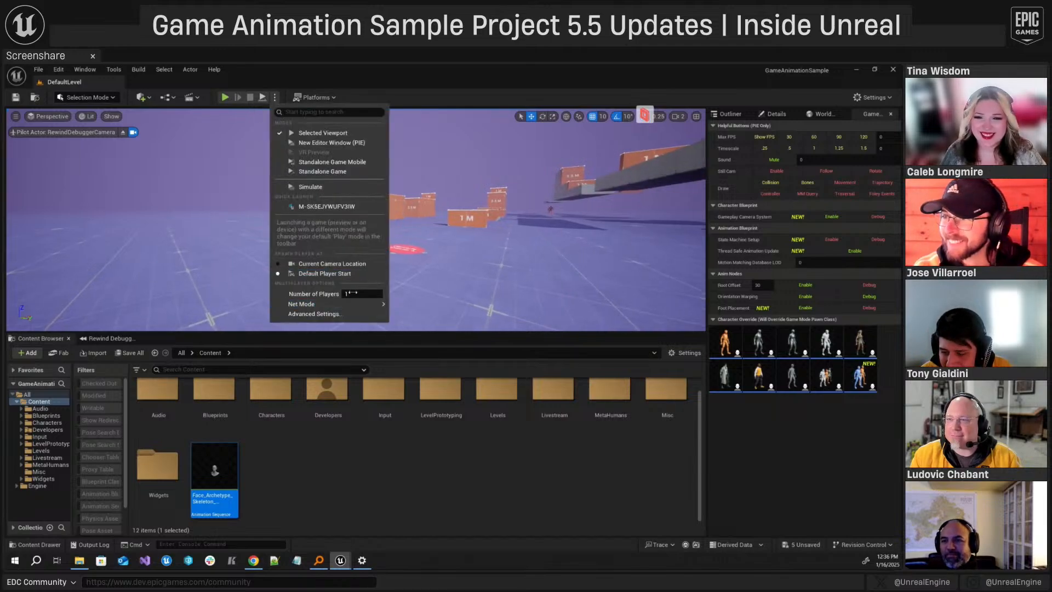
click(353, 293)
text(2)
mouse_move(350, 305)
click(427, 318)
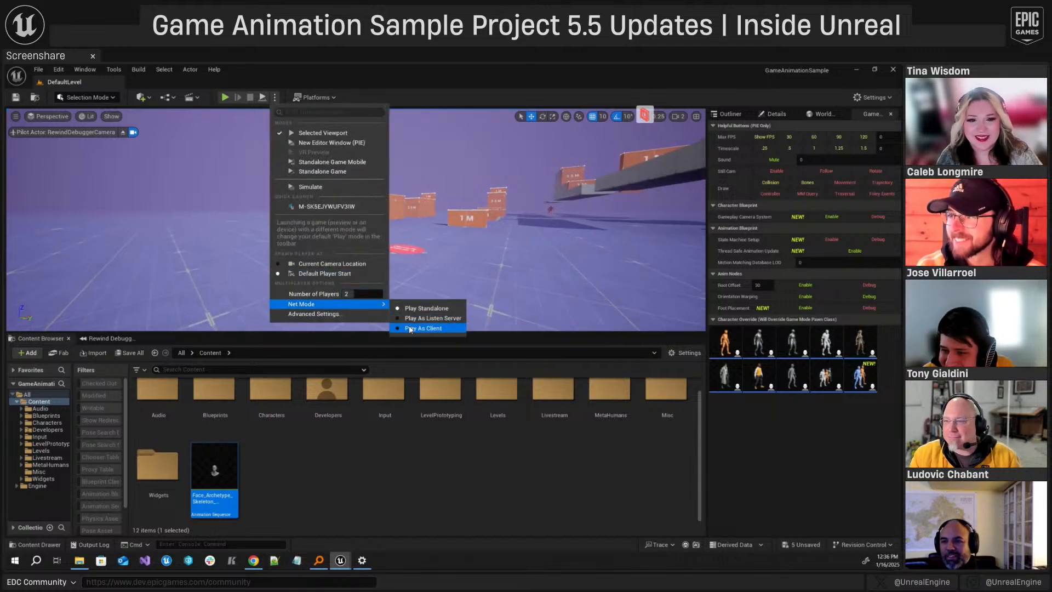
click(225, 98)
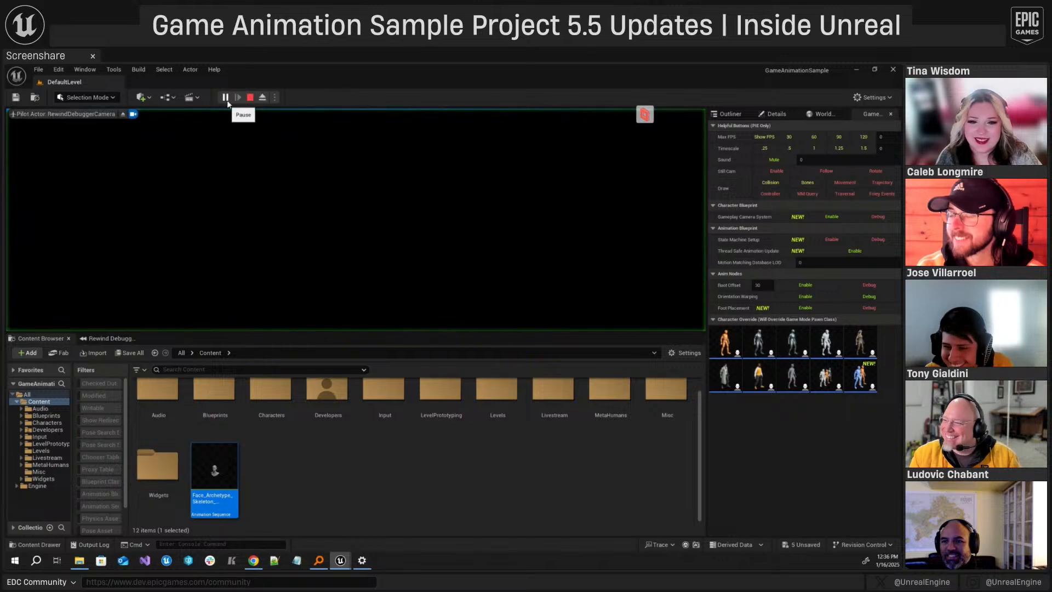
- Turn off the Orientation Warping debug display and move the first player's character onto the large orange block
drag(8, 210, 564, 180)
click(405, 208)
key(w)
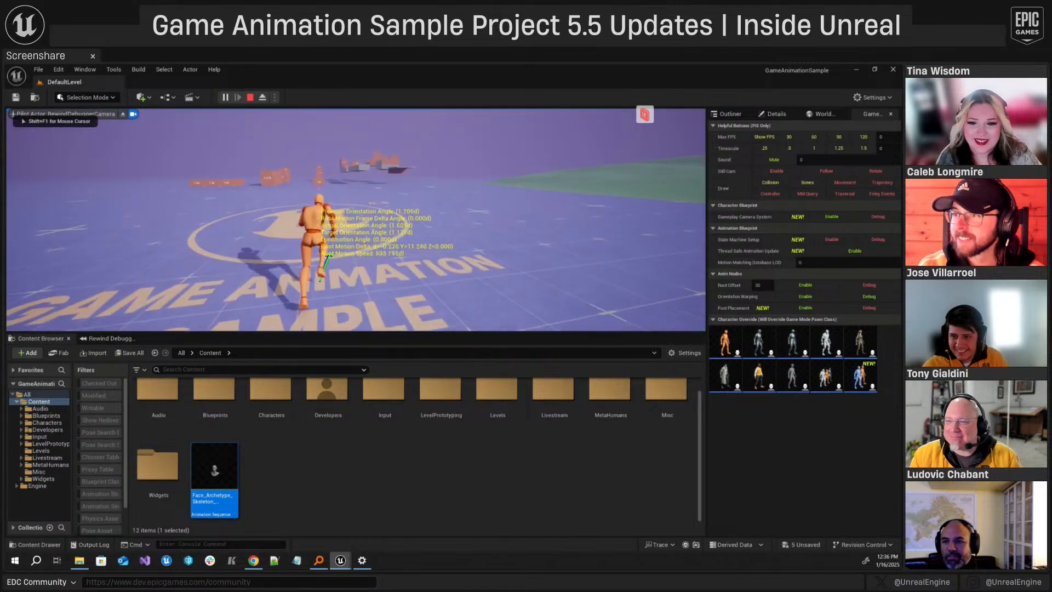
key(shift+F1)
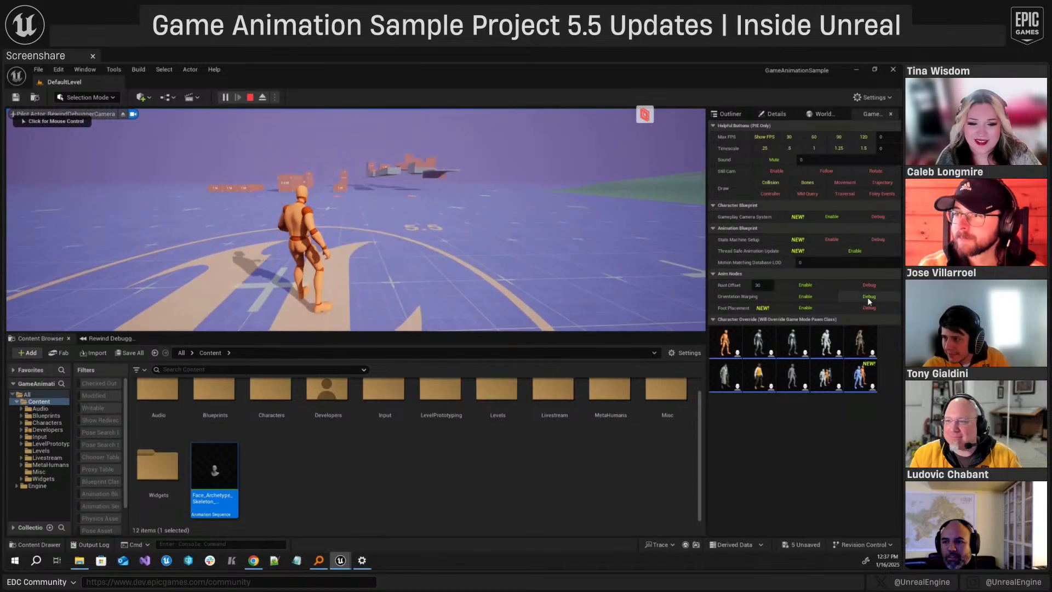
click(241, 260)
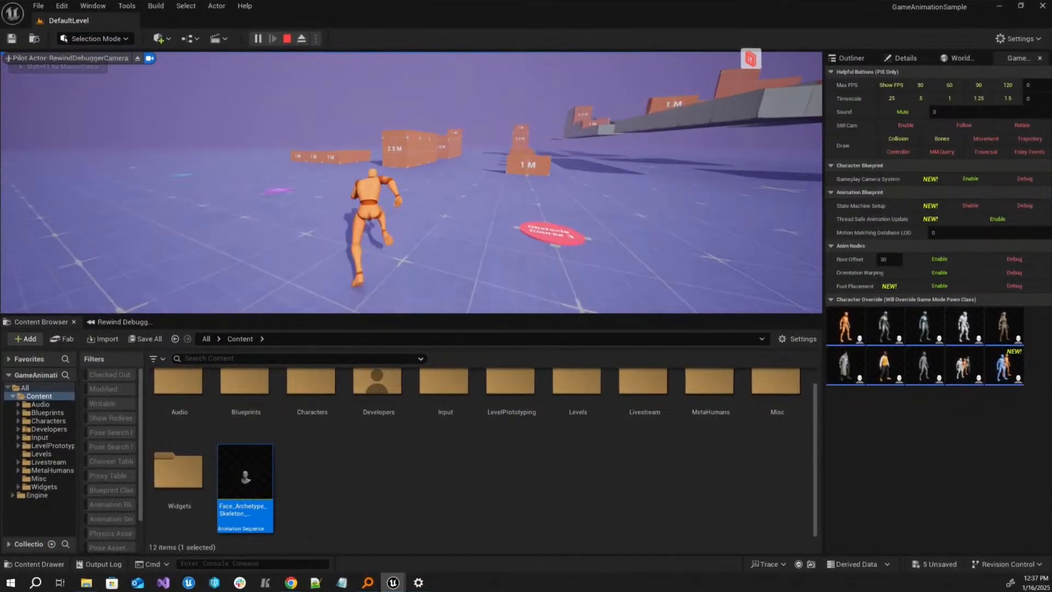
key(space)
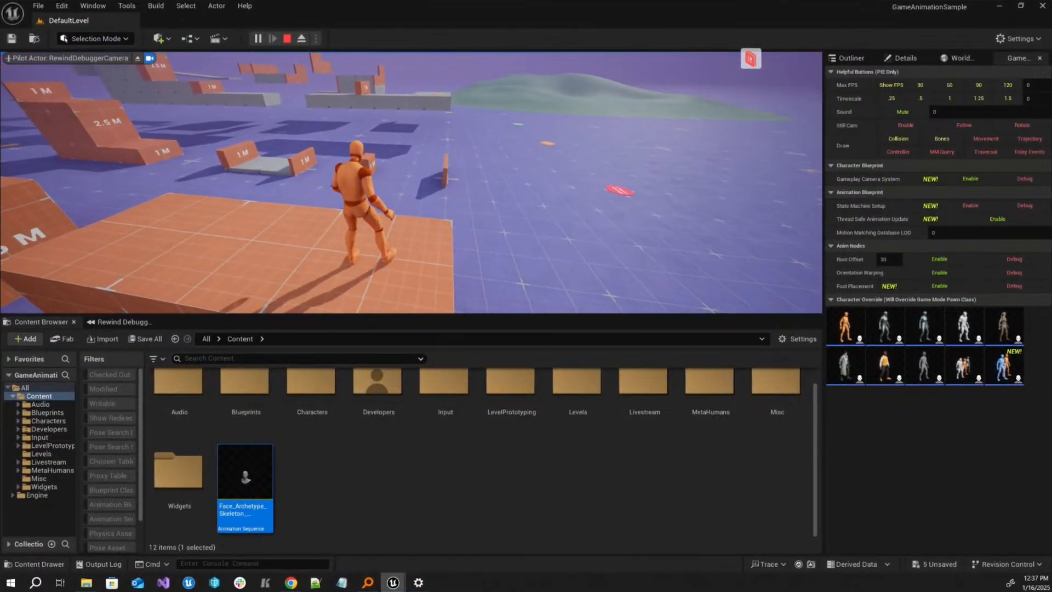
- Switch to the second player's game window and traverse its character over the obstacles to the block where the first character stands
key(shift+F1)
mouse_move(393, 583)
click(499, 554)
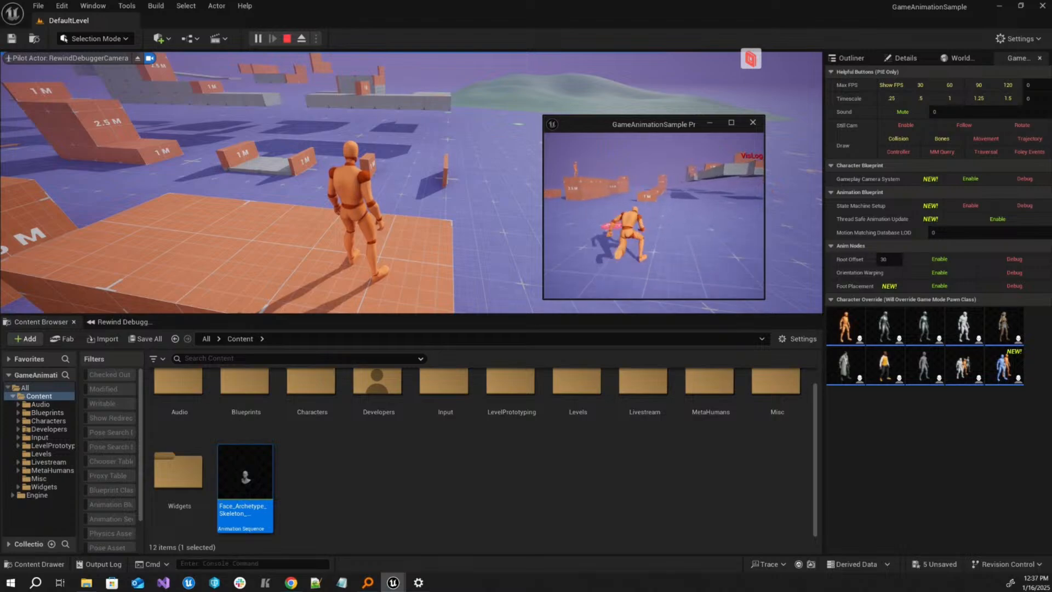
key(space)
key(space)
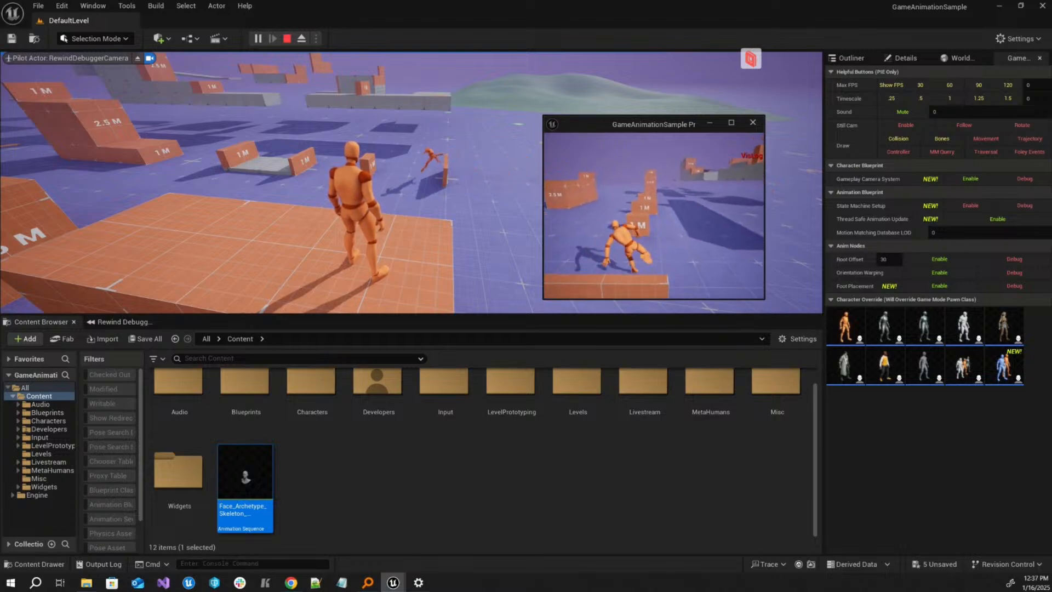
key(space)
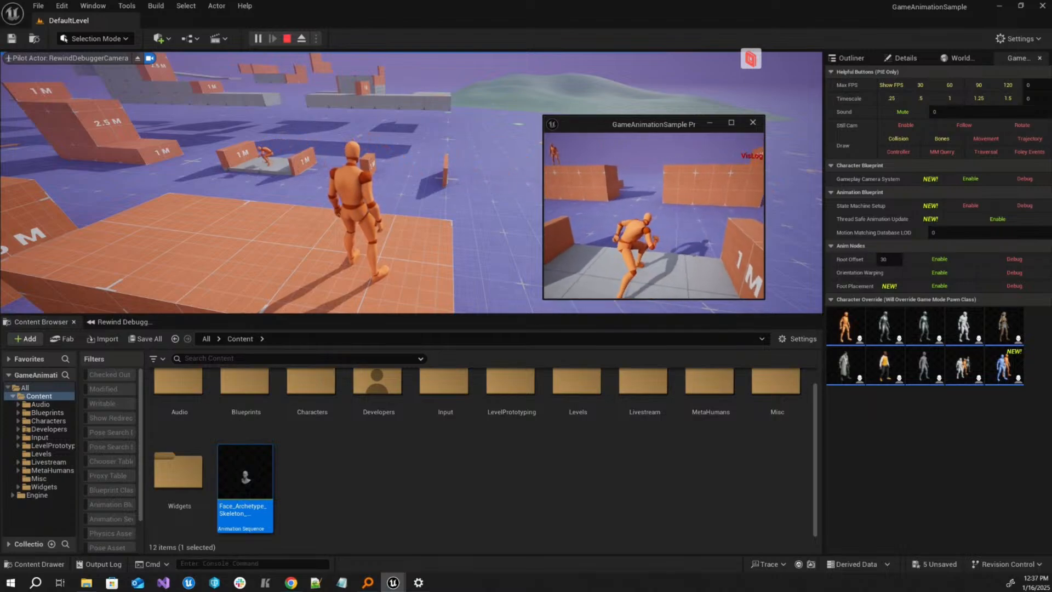
key(space)
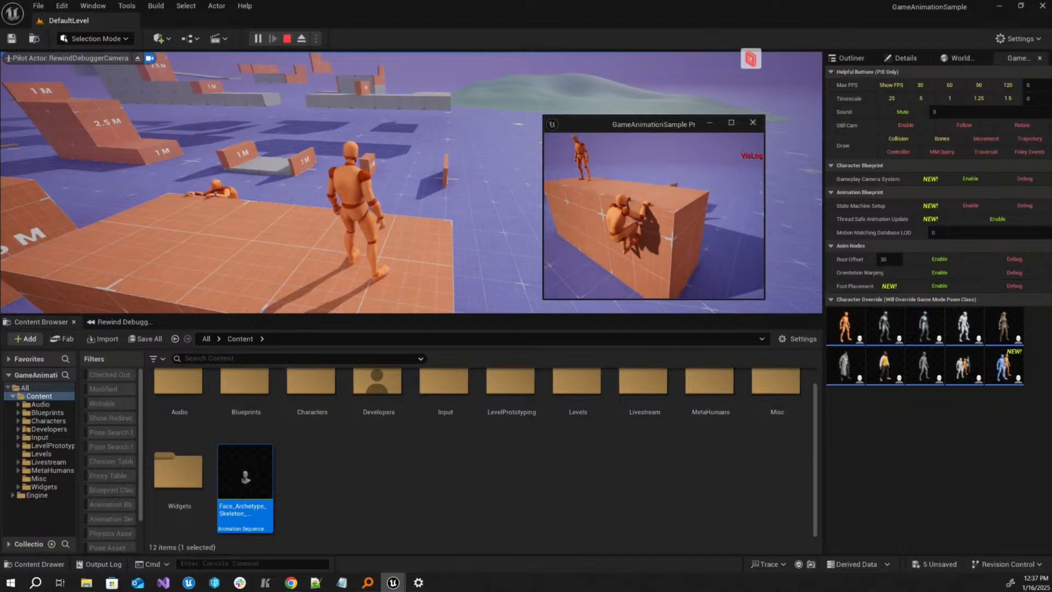
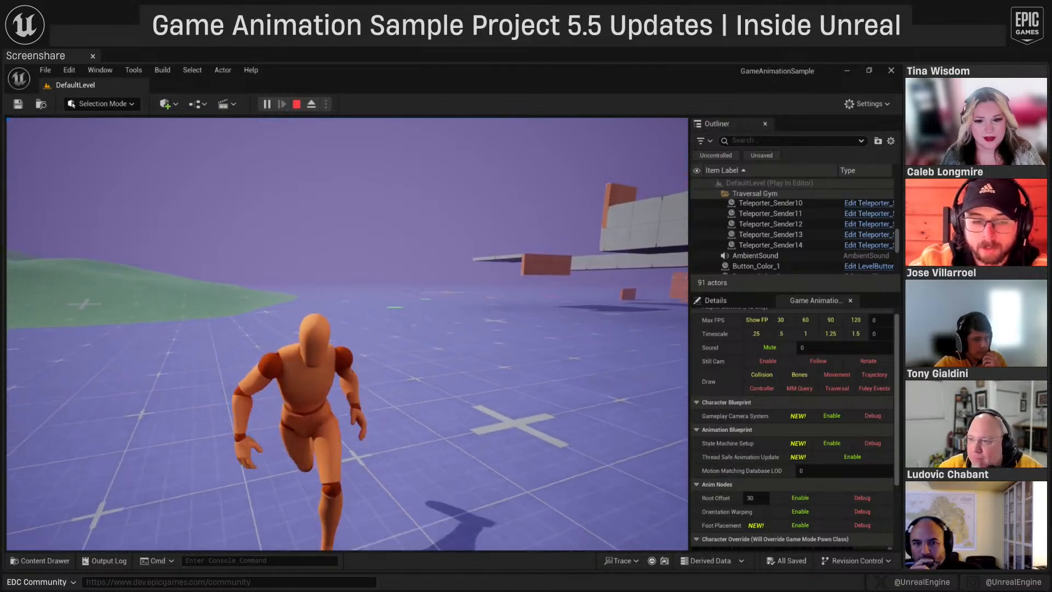
- Test the character's running turns with quick direction changes across the open ground, ending by stopping the play session
key(a)
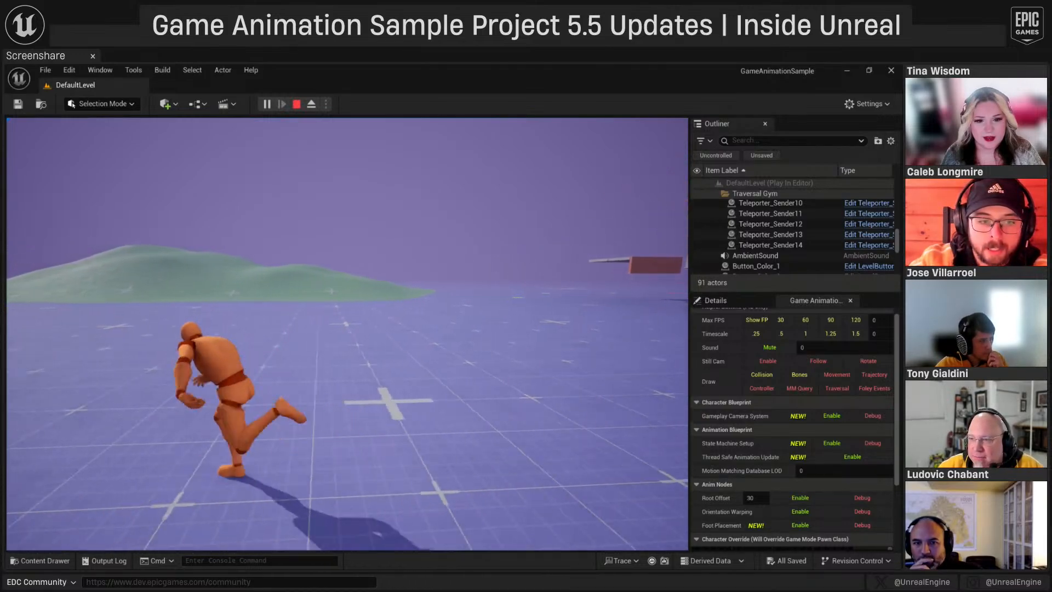
key(w)
key(d)
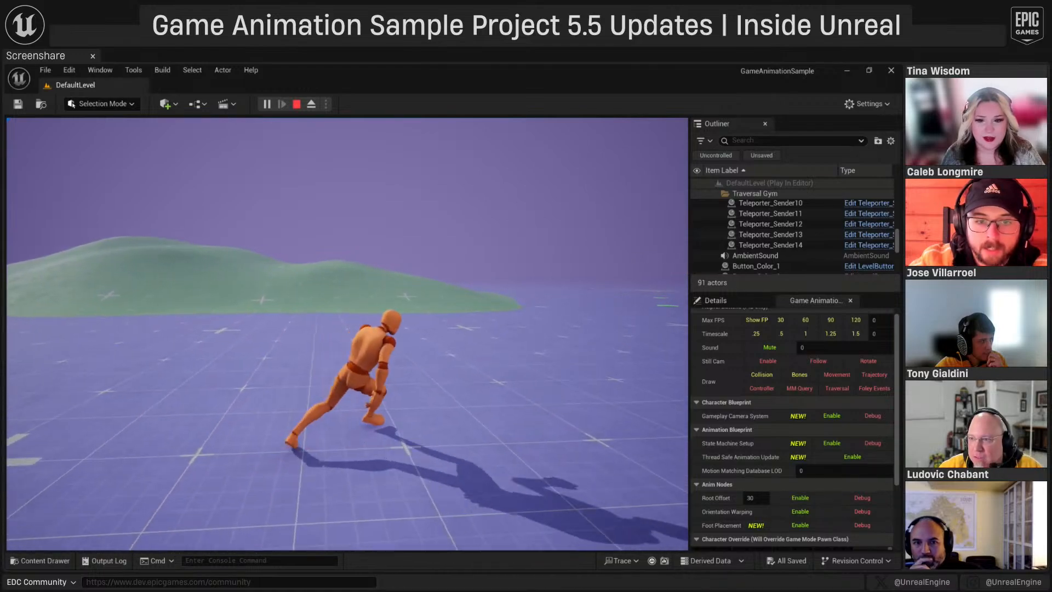
key(w)
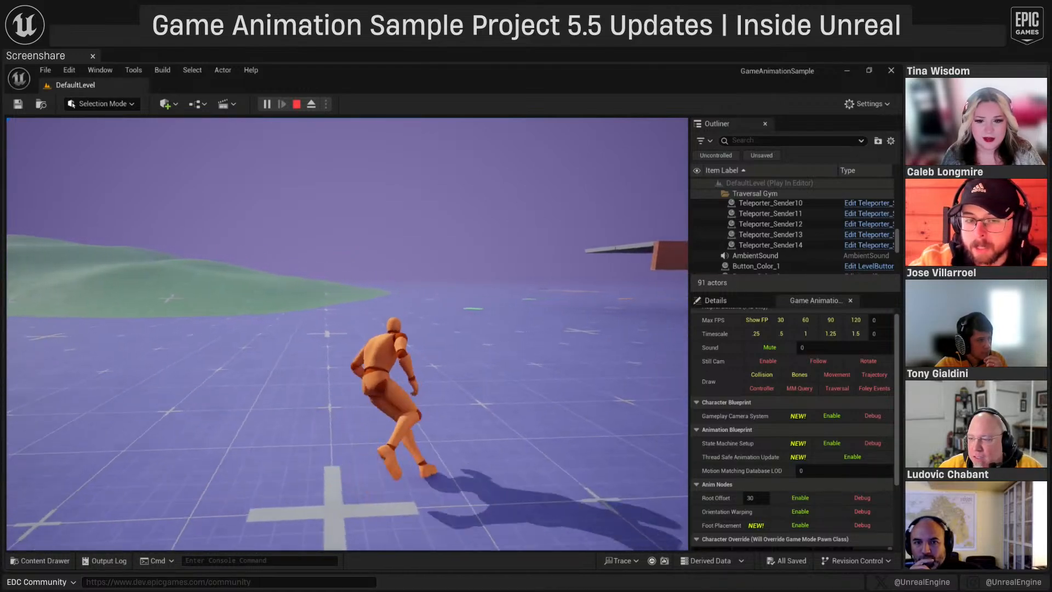
key(d)
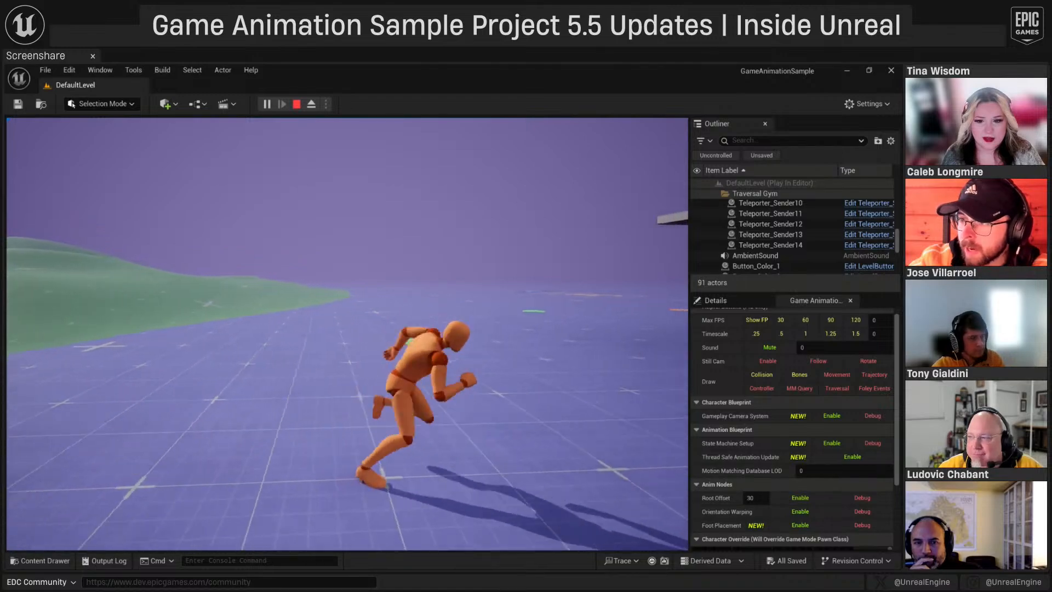
key(a)
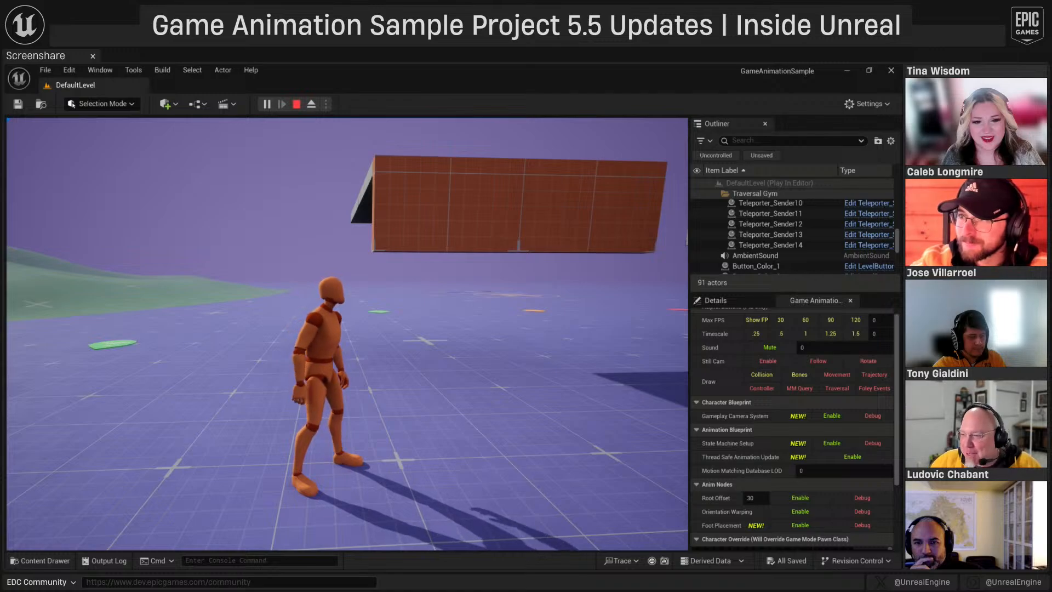
key(Escape)
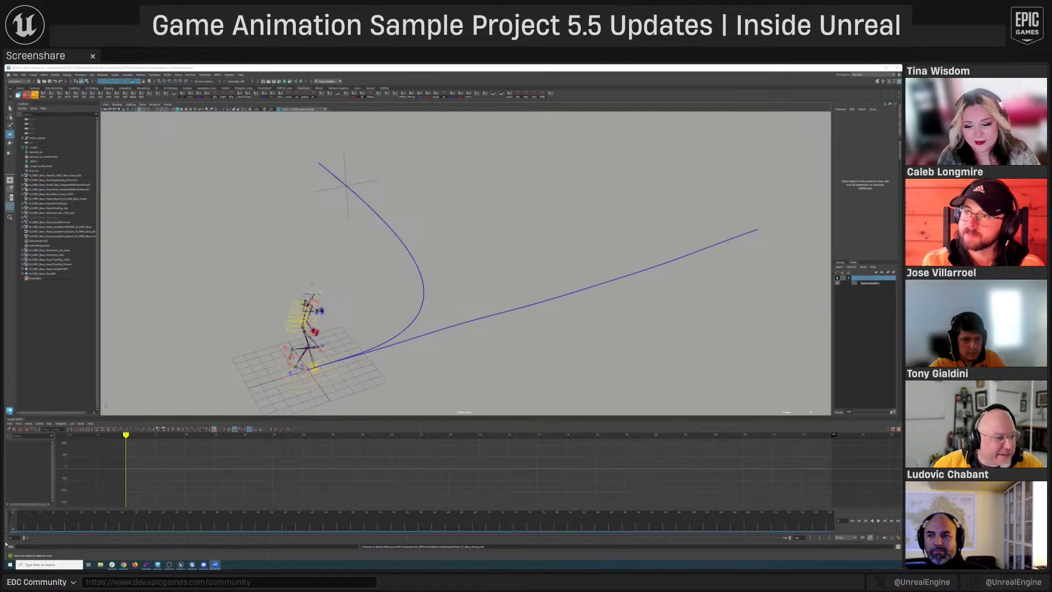
- Switch to Maya and scrub the character rig's animation forward to view its motion against the two blue path curves
alt+drag(306, 373, 385, 336)
alt+middle_drag(384, 336, 472, 301)
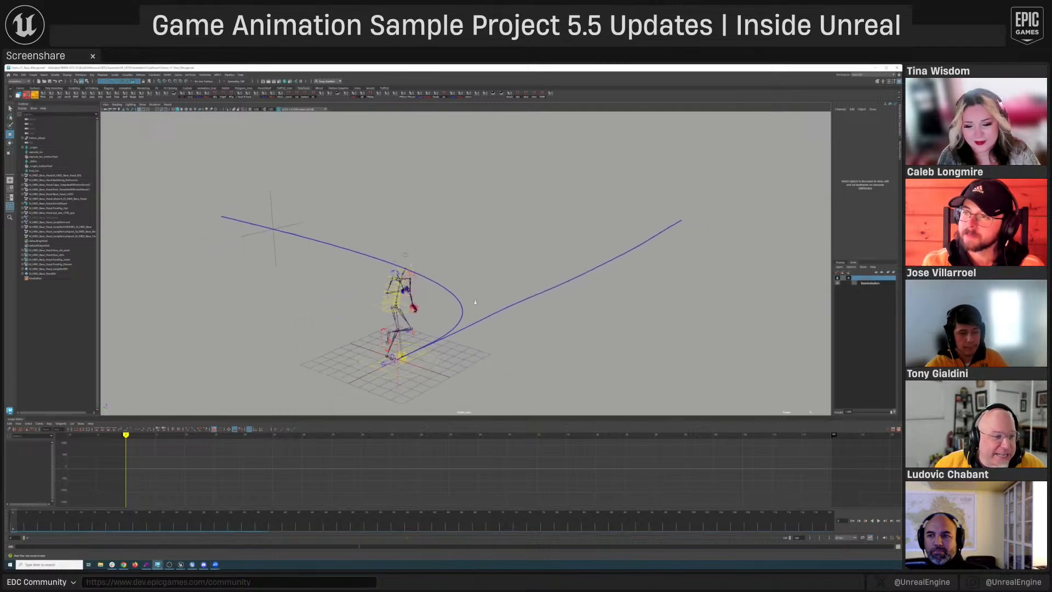
alt+right_drag(472, 301, 516, 316)
mouse_move(31, 526)
mouse_down()
mouse_move(548, 527)
mouse_move(75, 520)
mouse_move(89, 519)
mouse_up()
- Examine the rig's pose and the two blue path curves in Maya from the front, the side and close up
alt+drag(382, 353, 477, 242)
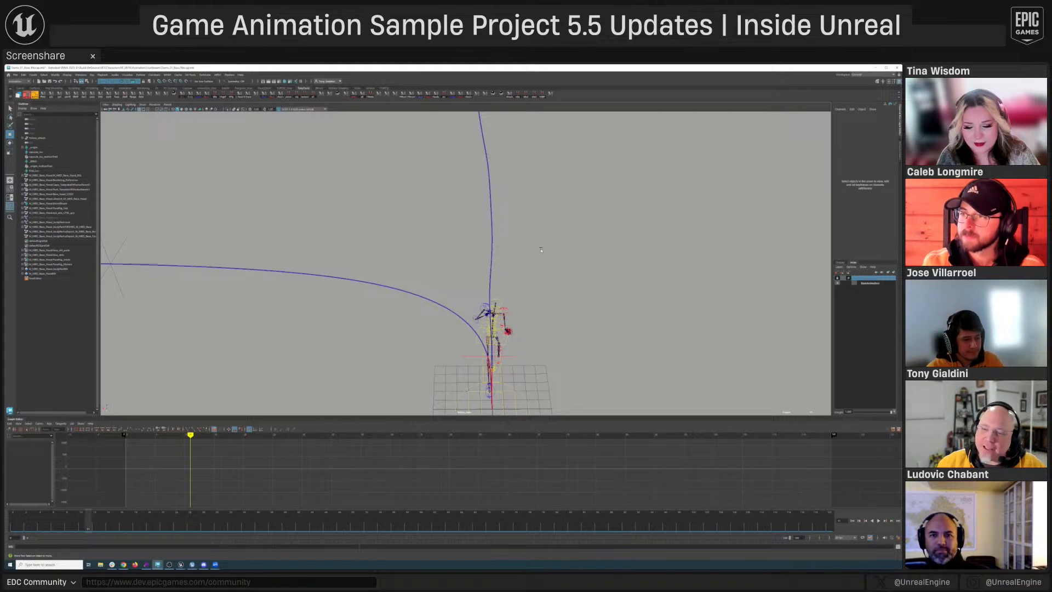
alt+drag(575, 243, 522, 283)
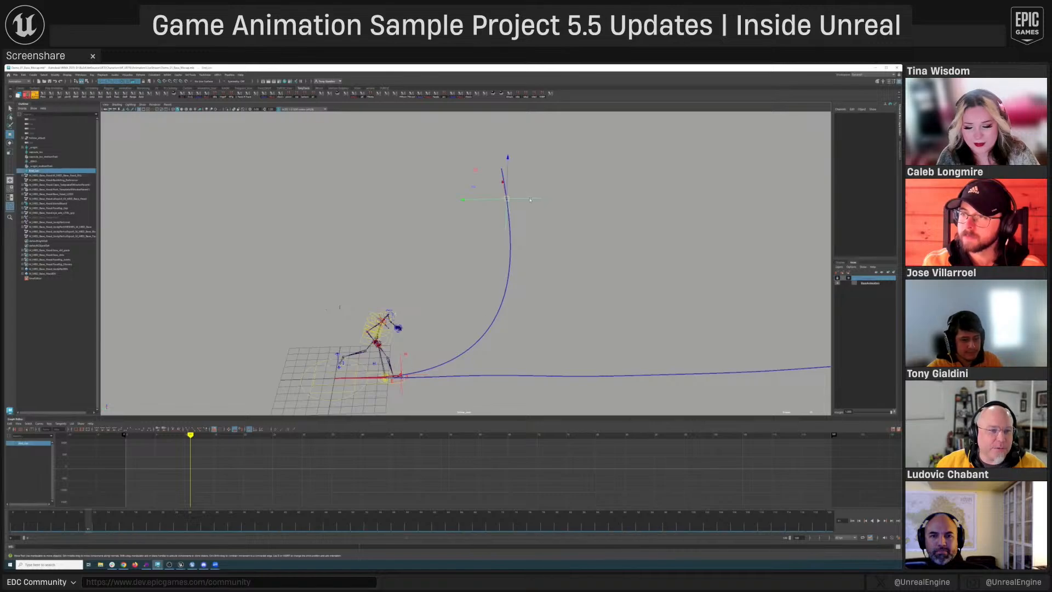
alt+drag(515, 196, 660, 190)
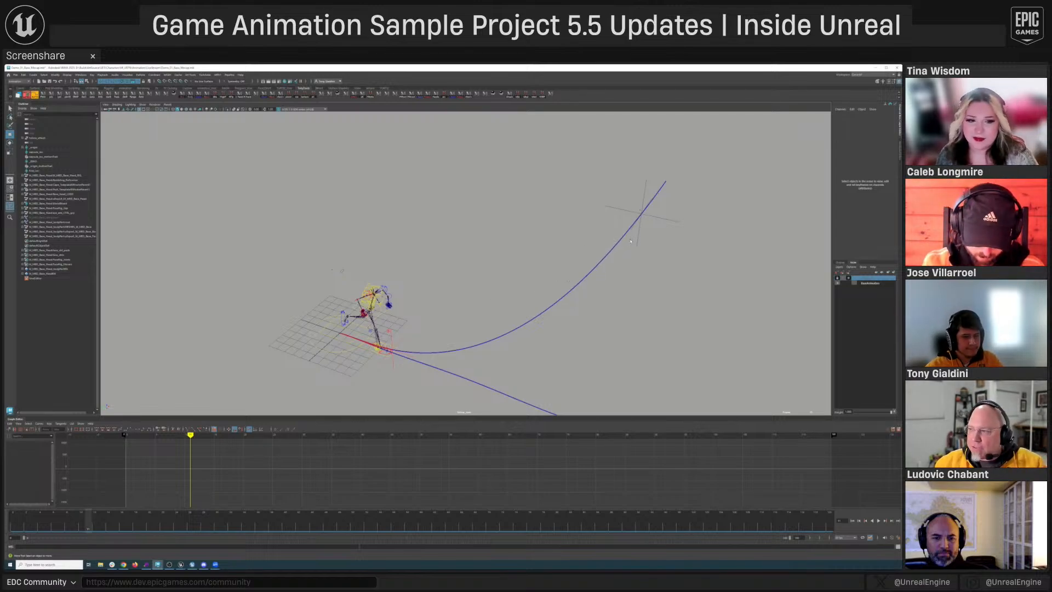
alt+drag(614, 301, 718, 312)
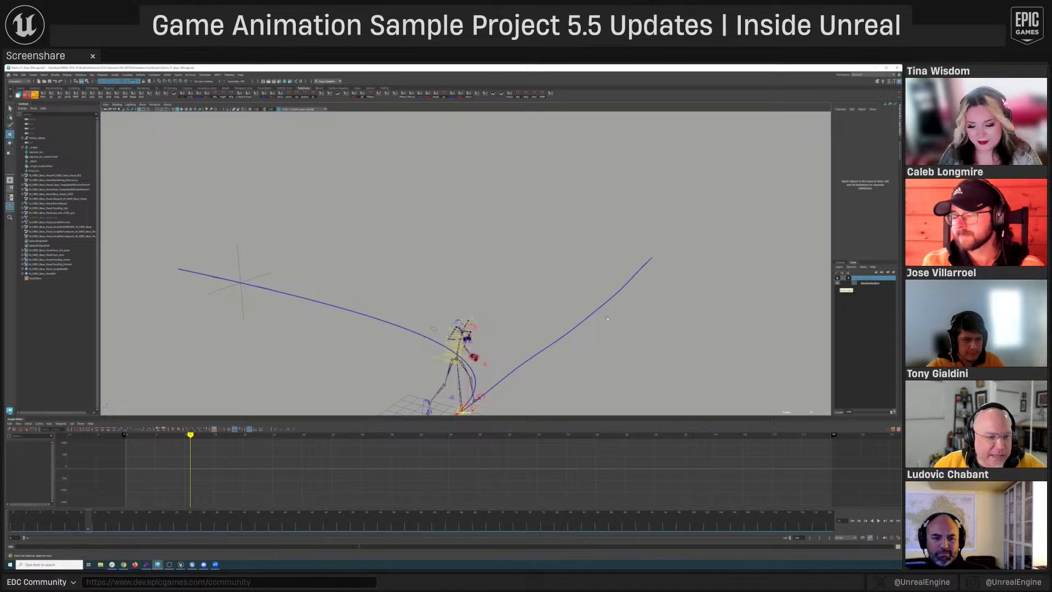
alt+middle_drag(514, 360, 467, 284)
alt+drag(467, 284, 540, 335)
alt+right_drag(540, 334, 586, 392)
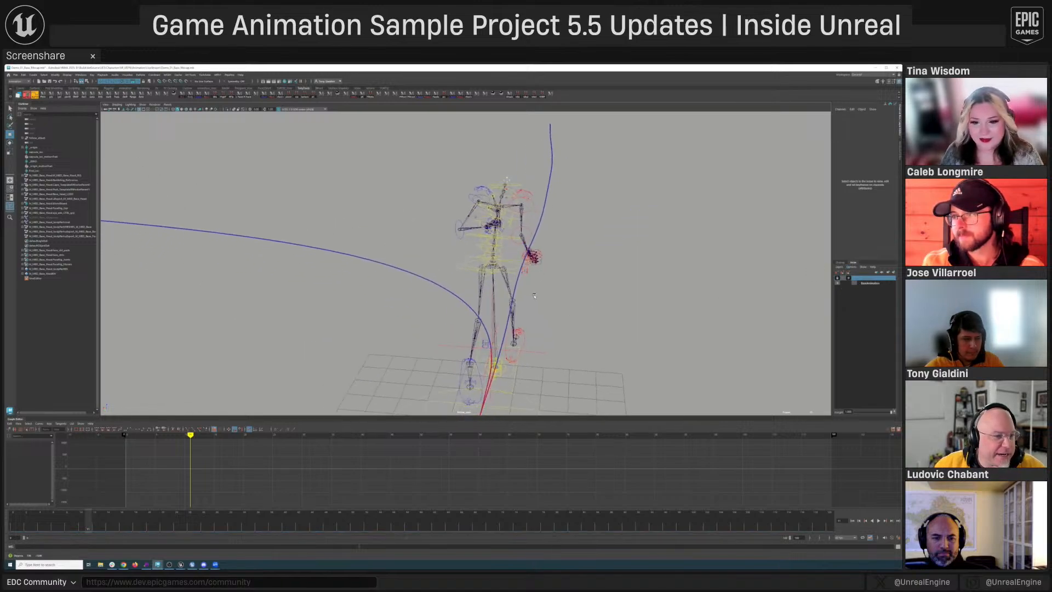
- Expand the rig's origin group and select its first child control to examine its animation curves and position on the rig
click(22, 148)
click(35, 147)
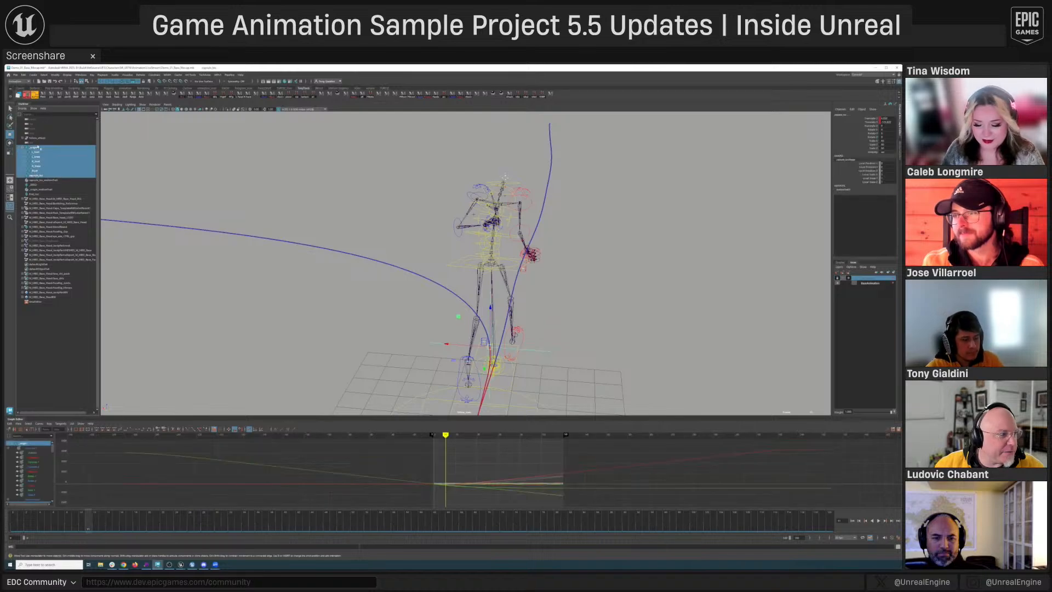
click(36, 152)
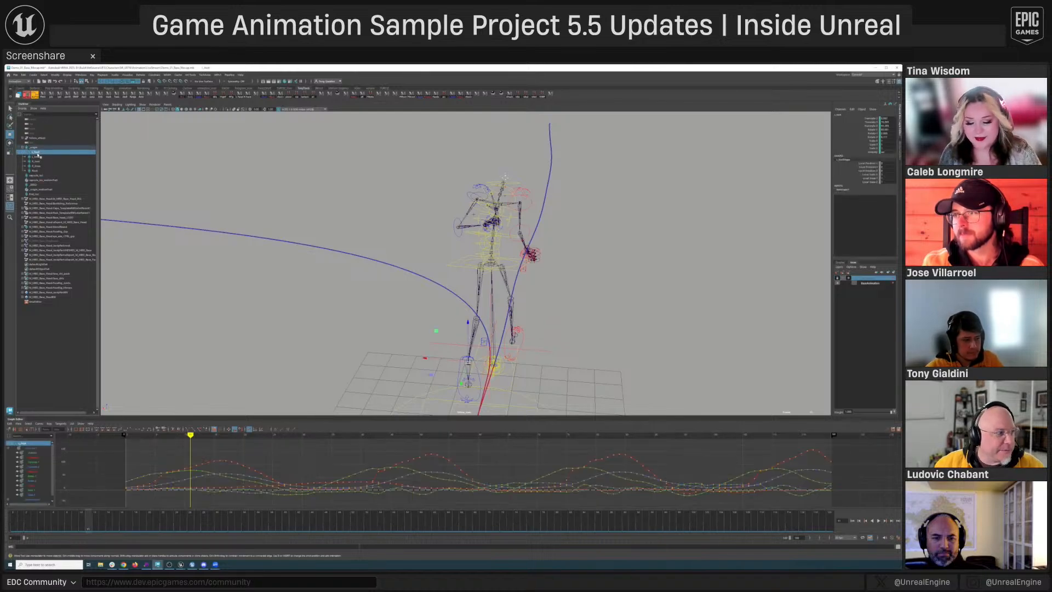
alt+drag(526, 263, 378, 263)
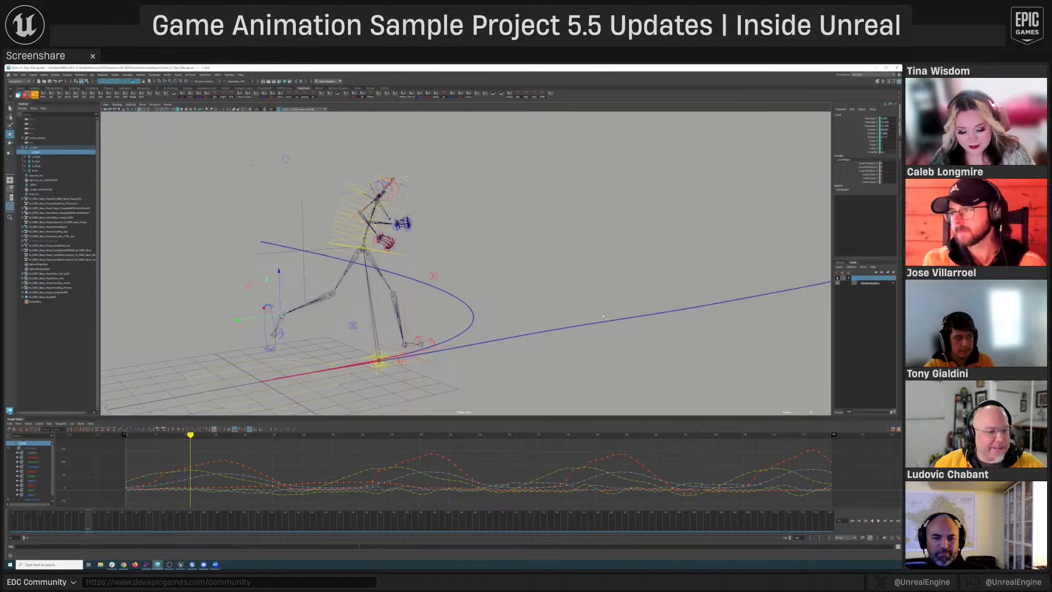
- Activate the upper animation layer and examine the rig on the resulting turning path
click(849, 278)
alt+drag(460, 274, 540, 320)
alt+right_drag(540, 320, 472, 323)
alt+drag(472, 323, 439, 332)
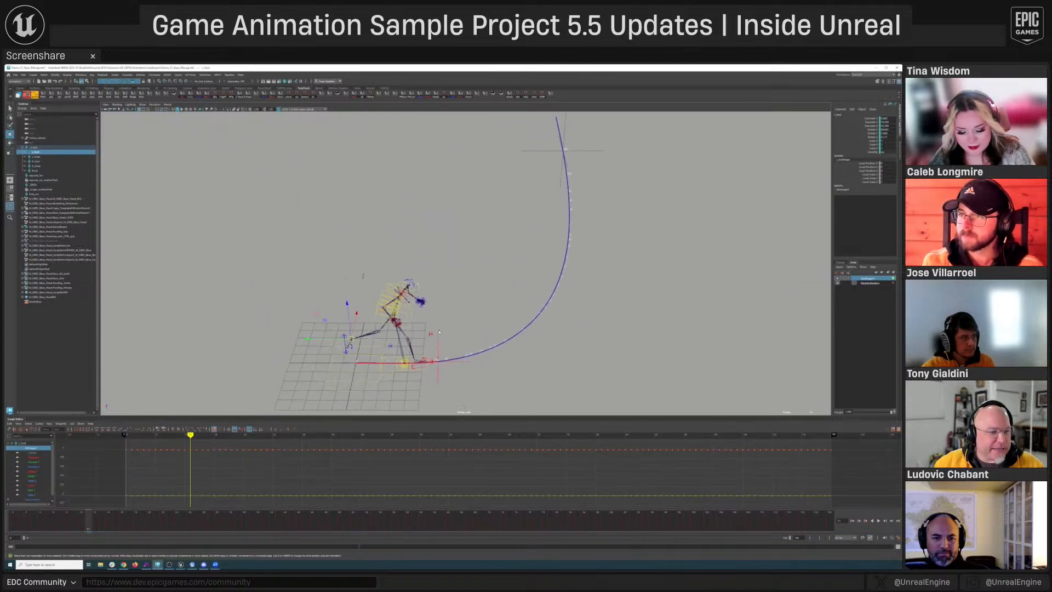
alt+middle_drag(509, 343, 452, 378)
alt+right_drag(453, 378, 432, 378)
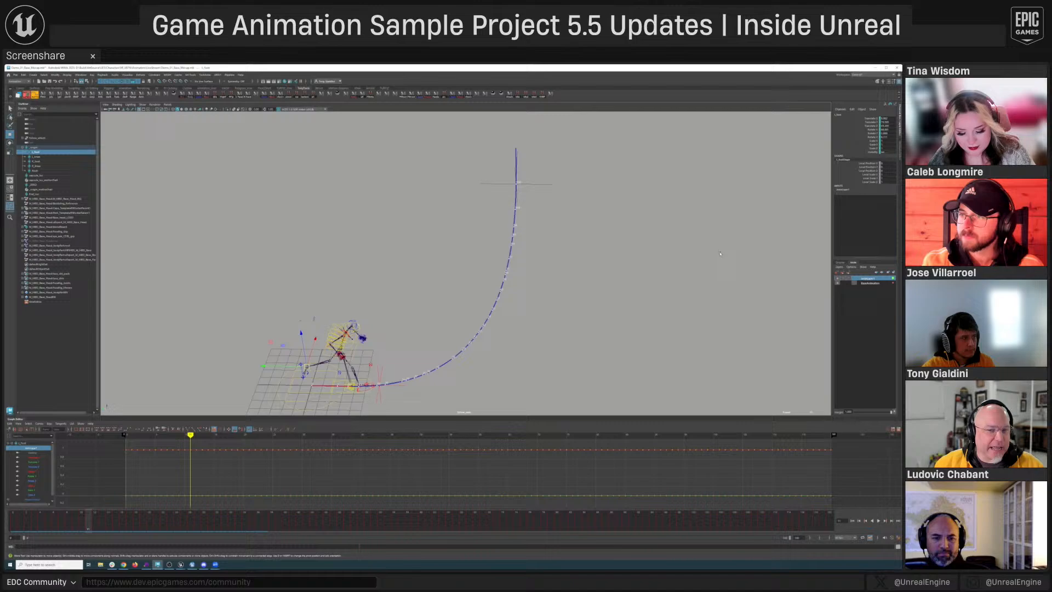
click(849, 279)
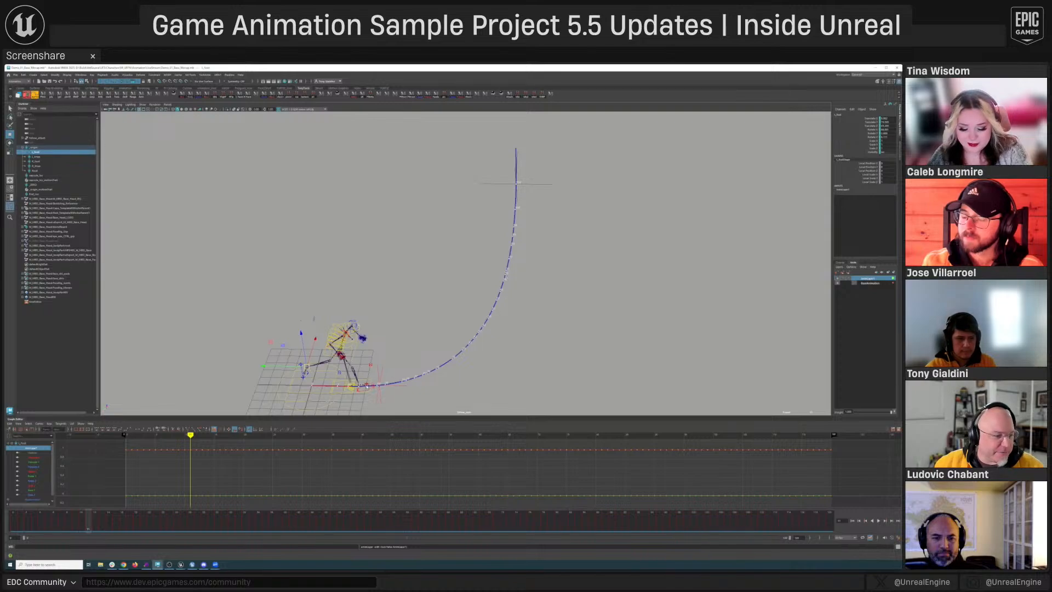
alt+middle_drag(439, 399, 459, 331)
alt+right_drag(459, 331, 481, 333)
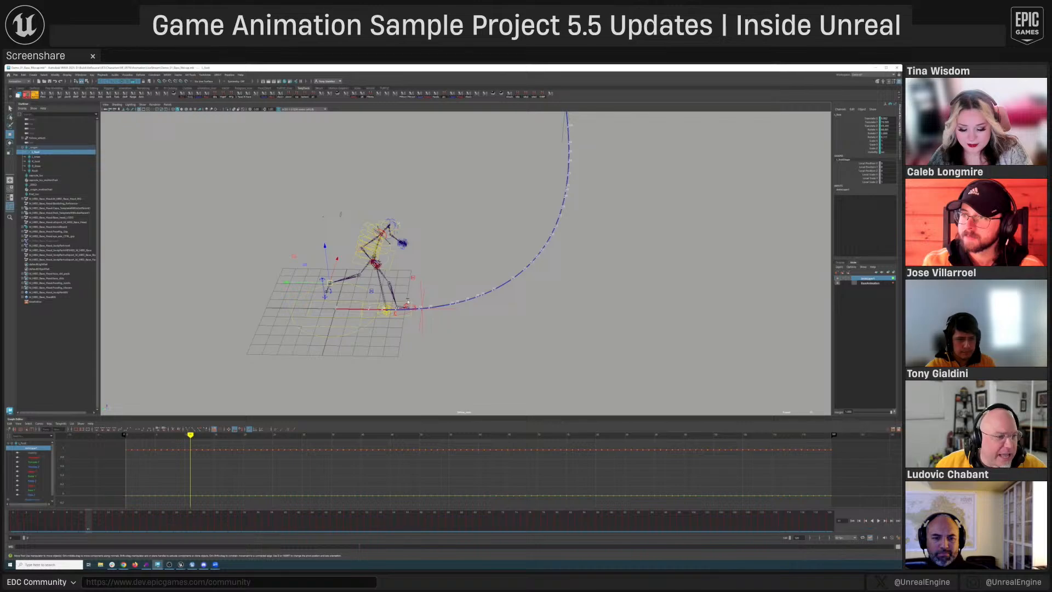
- Select the origin control and show its animation curves on the upper animation layer alongside the full turning path
click(45, 147)
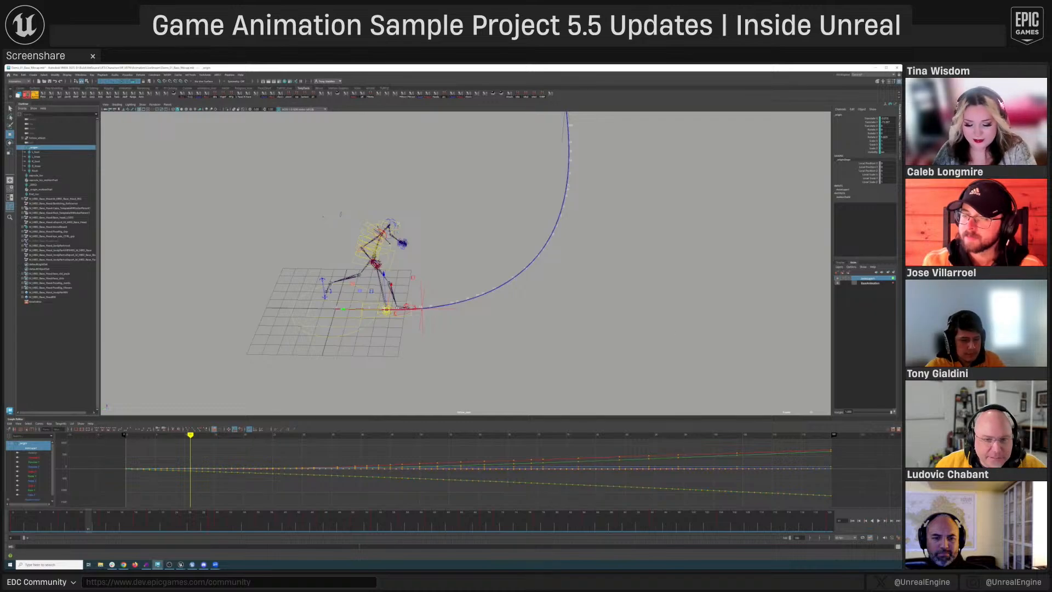
click(869, 280)
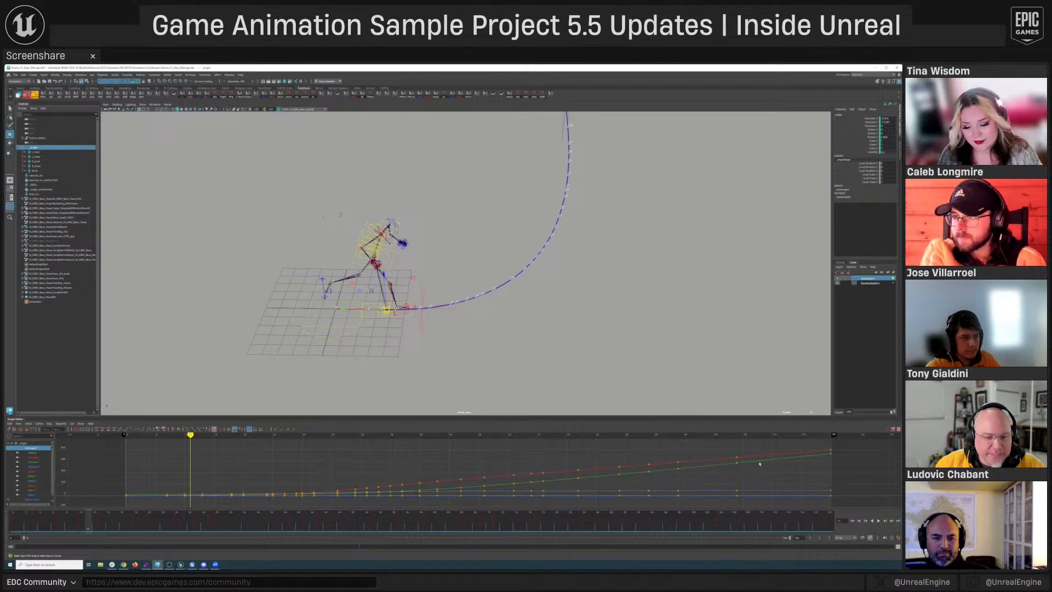
alt+drag(526, 312, 450, 274)
alt+middle_drag(450, 274, 389, 332)
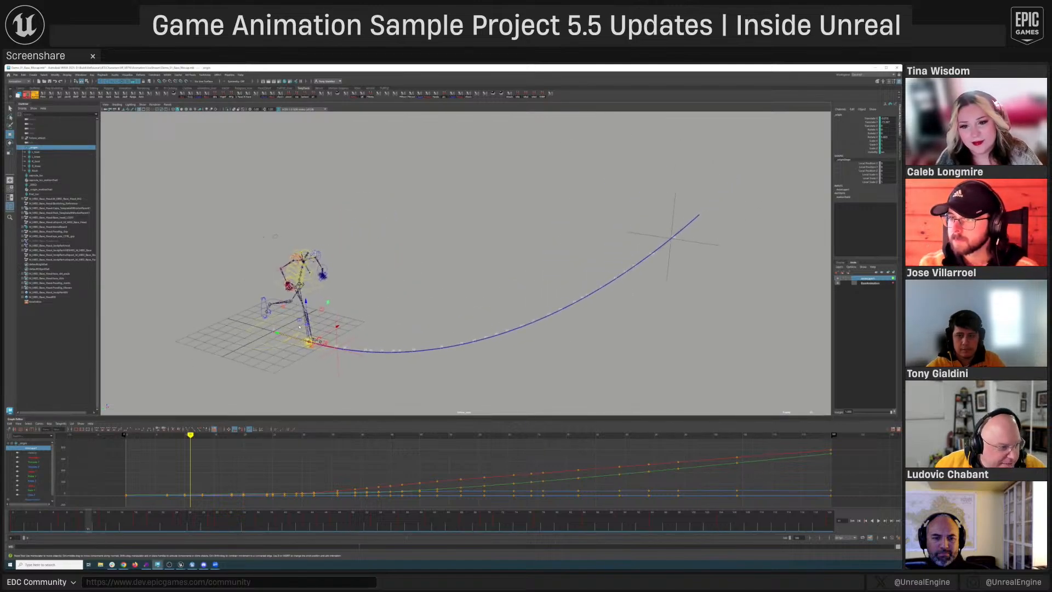
- Select all the child controls under the origin and play the run from the start, stopping partway through the turn
click(38, 152)
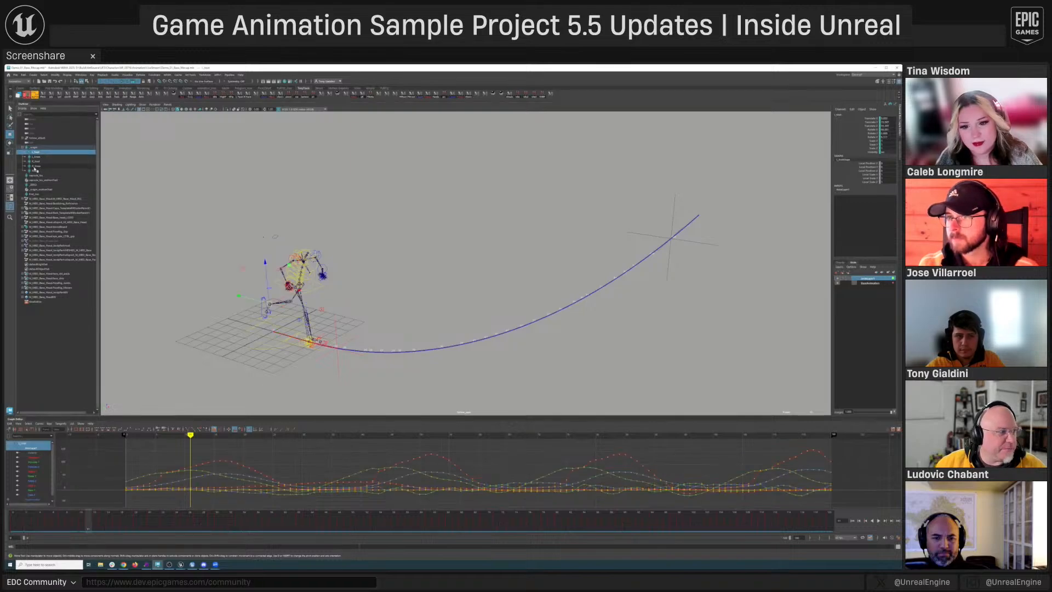
shift+click(36, 170)
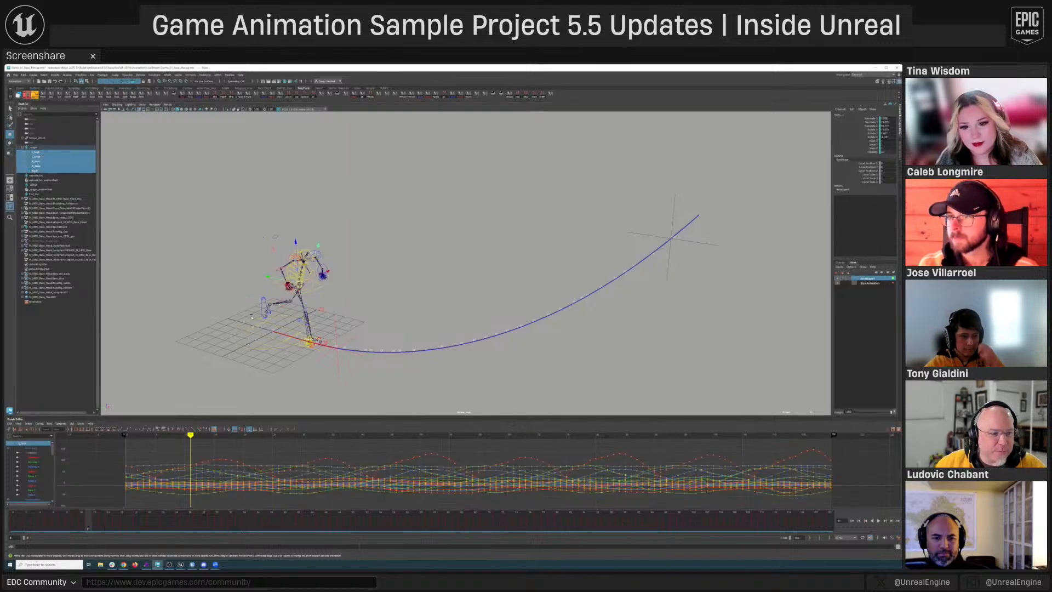
alt+drag(522, 268, 570, 272)
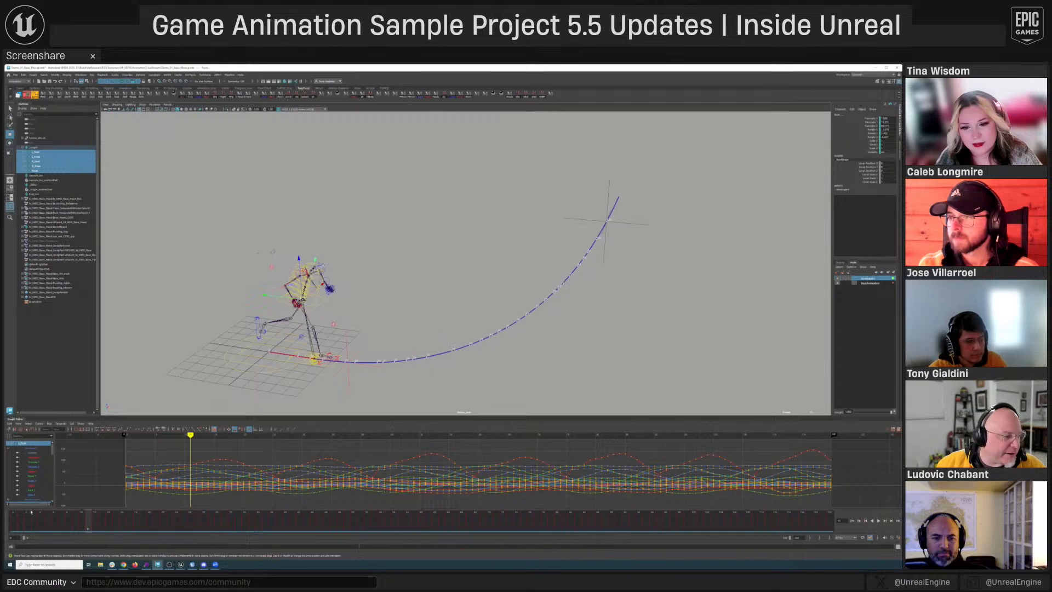
click(15, 518)
key(alt+v)
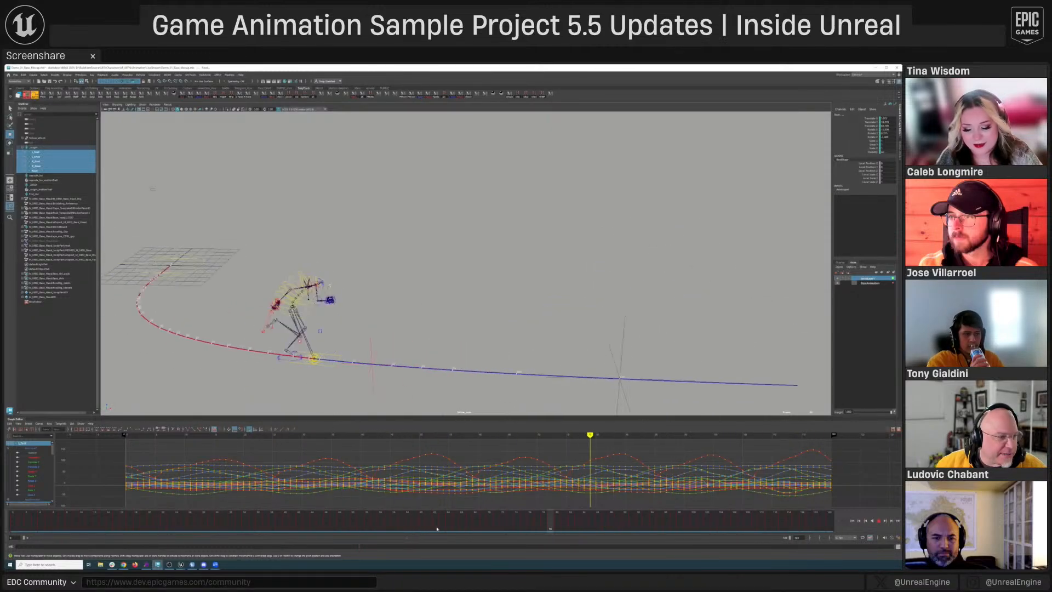
key(alt+v)
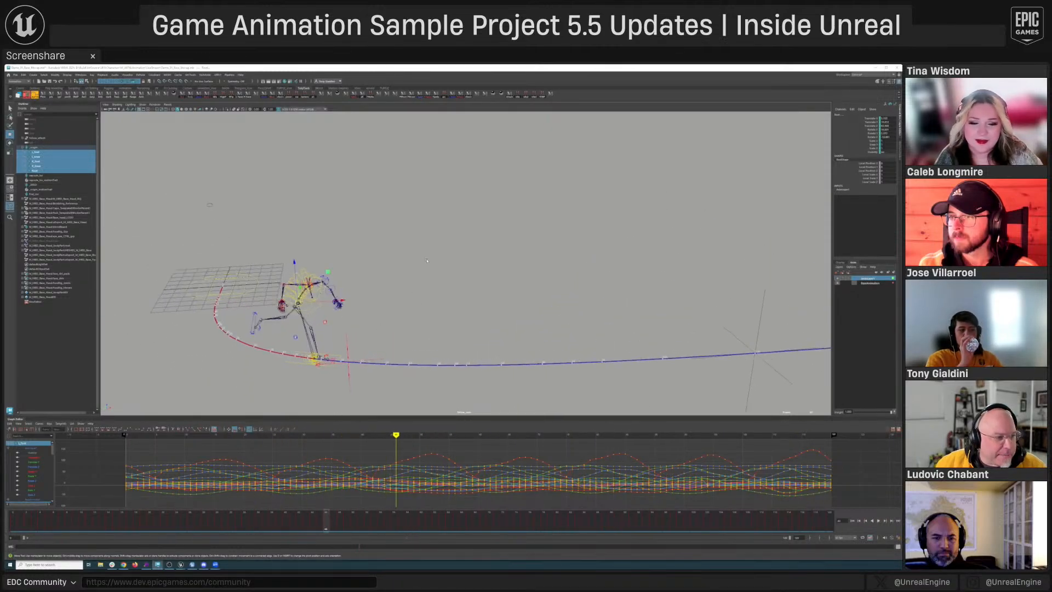
- Inspect the running pose close up against the path curve from the side and along the travel direction
key(space)
drag(426, 260, 427, 247)
alt+drag(526, 296, 463, 263)
alt+right_drag(463, 263, 548, 288)
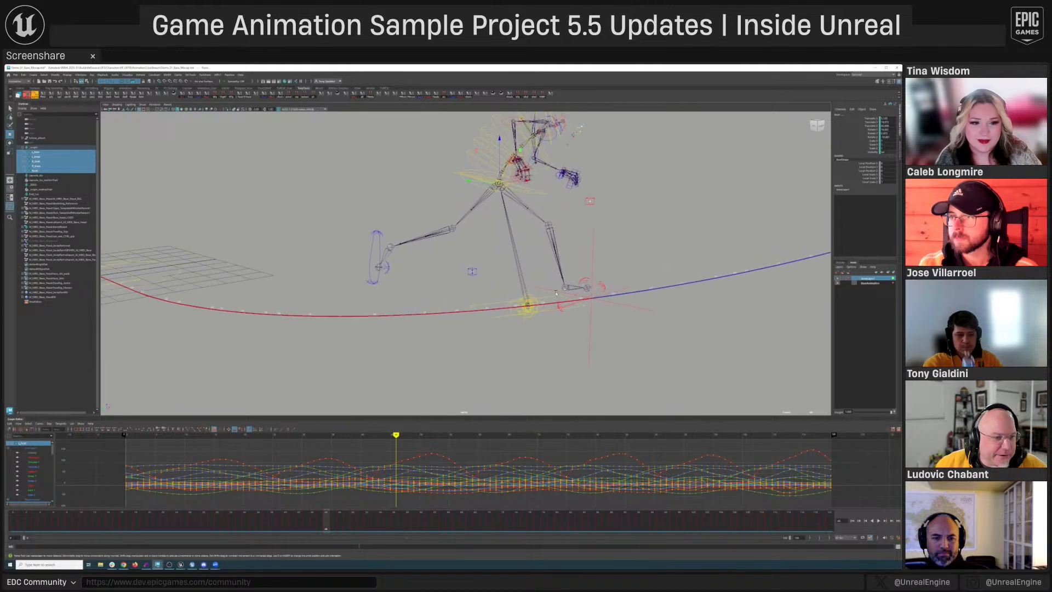
alt+middle_drag(548, 287, 482, 327)
alt+drag(482, 328, 598, 324)
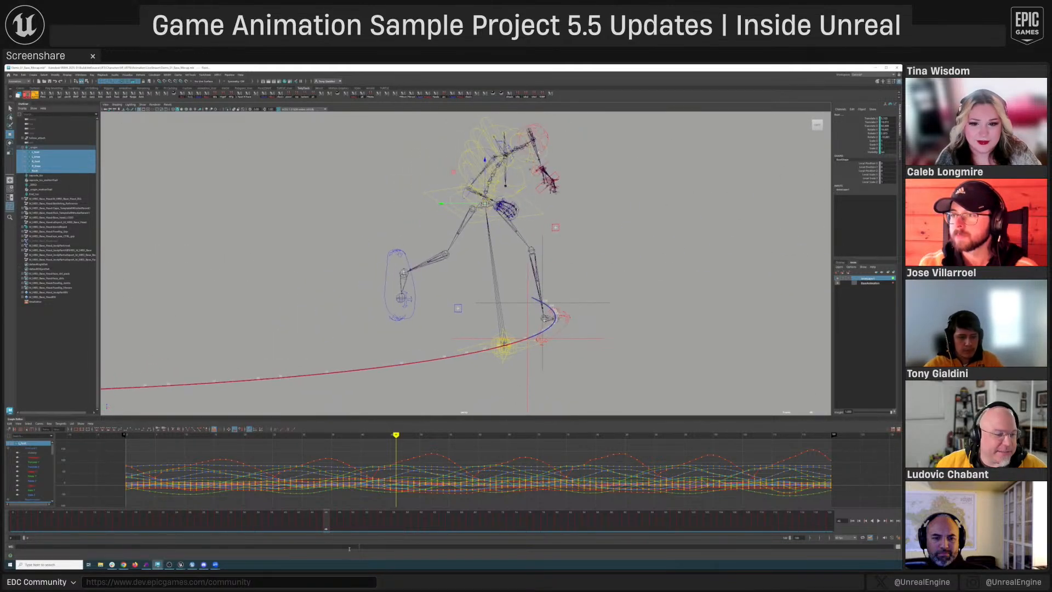
- Review the run farther along the path, then replay its opening and scrub through the first strides of the turn
mouse_move(329, 525)
mouse_down()
mouse_move(378, 526)
mouse_move(425, 546)
mouse_up()
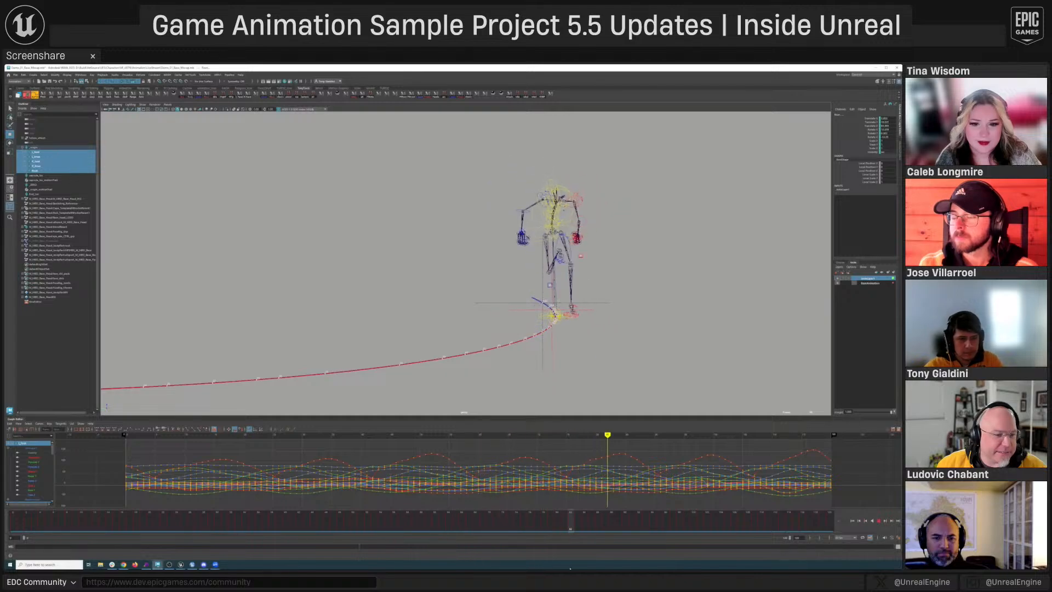
alt+drag(584, 400, 518, 390)
alt+right_drag(517, 390, 511, 354)
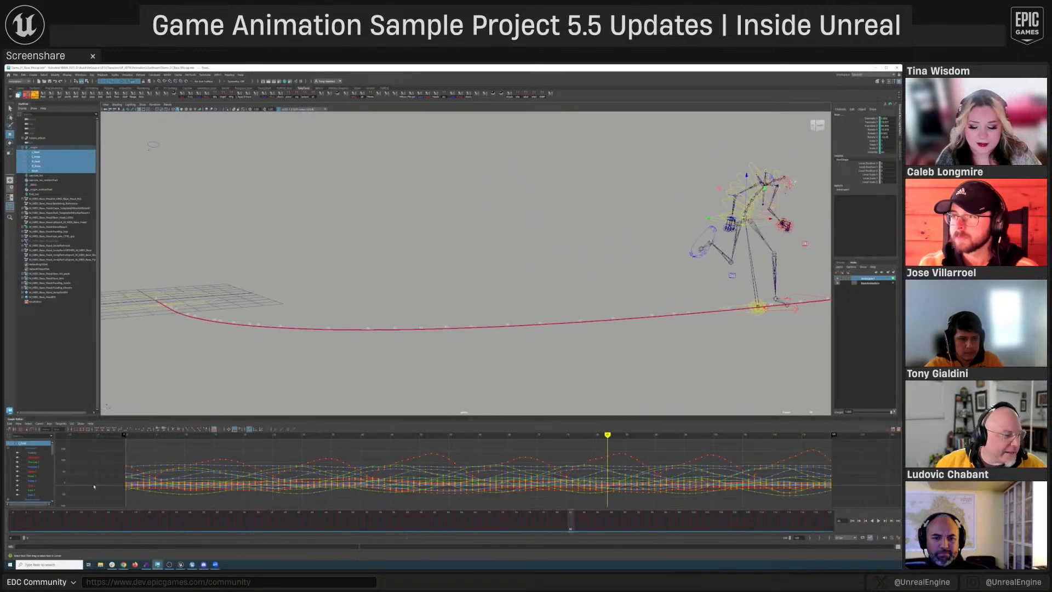
click(100, 525)
key(alt+v)
drag(169, 542, 150, 532)
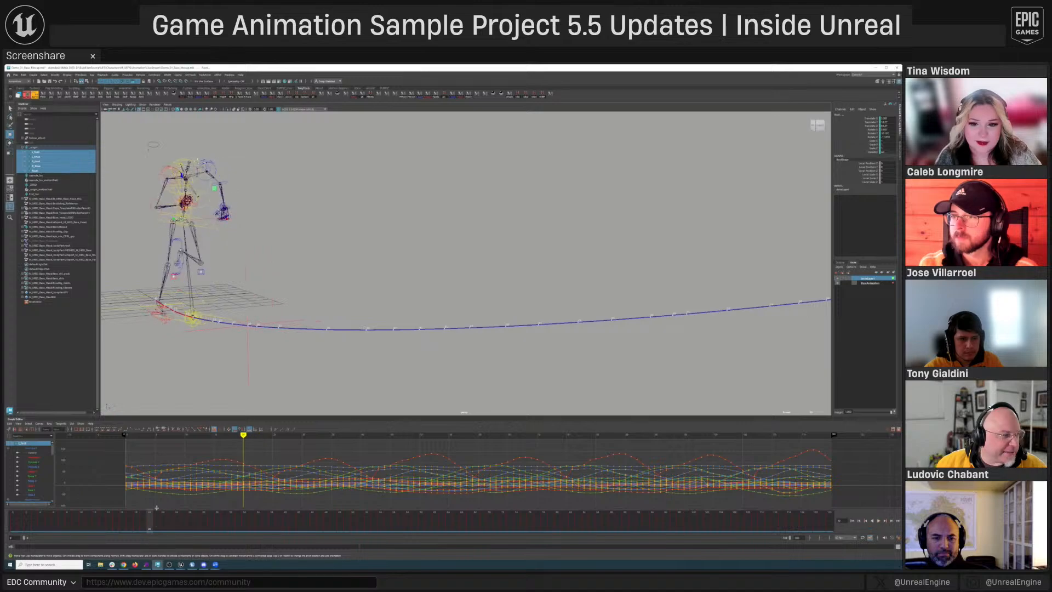
alt+drag(329, 329, 241, 334)
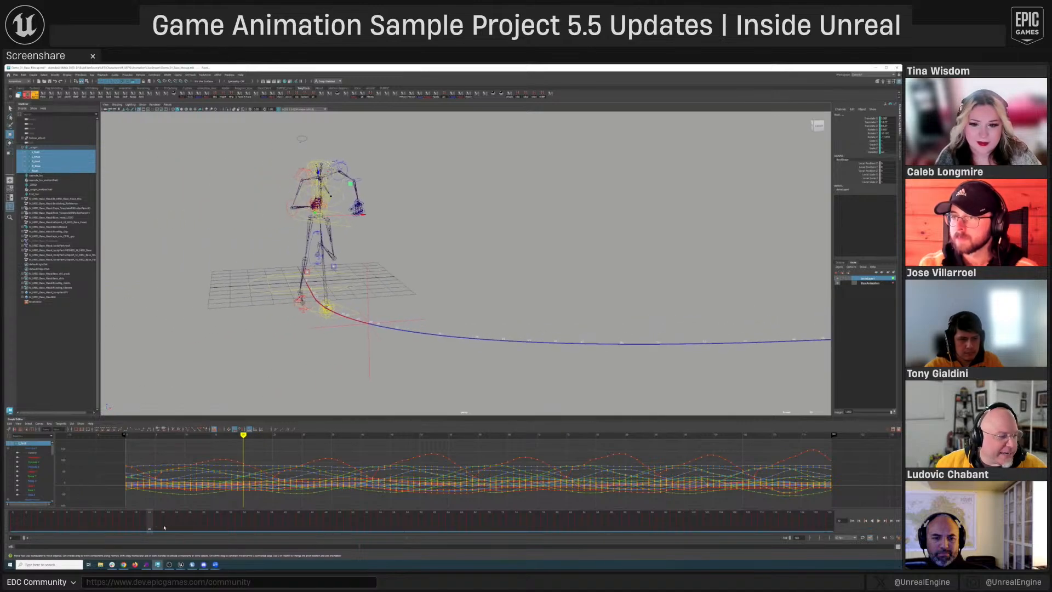
drag(151, 528, 197, 534)
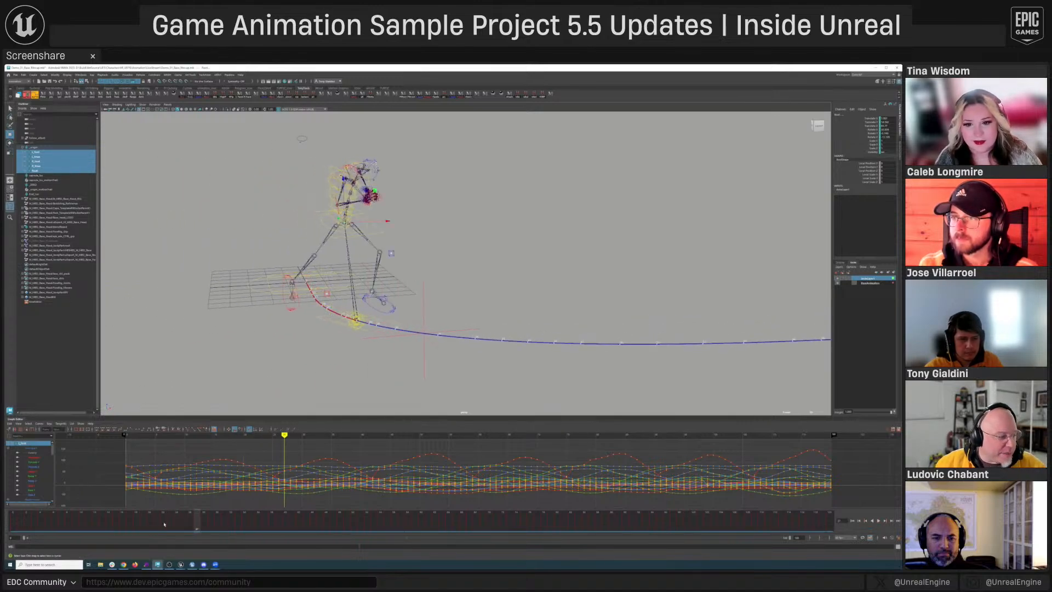
- Switch to the foot planting demo scene in the second Maya window and select the rig's raised foot control
mouse_move(157, 564)
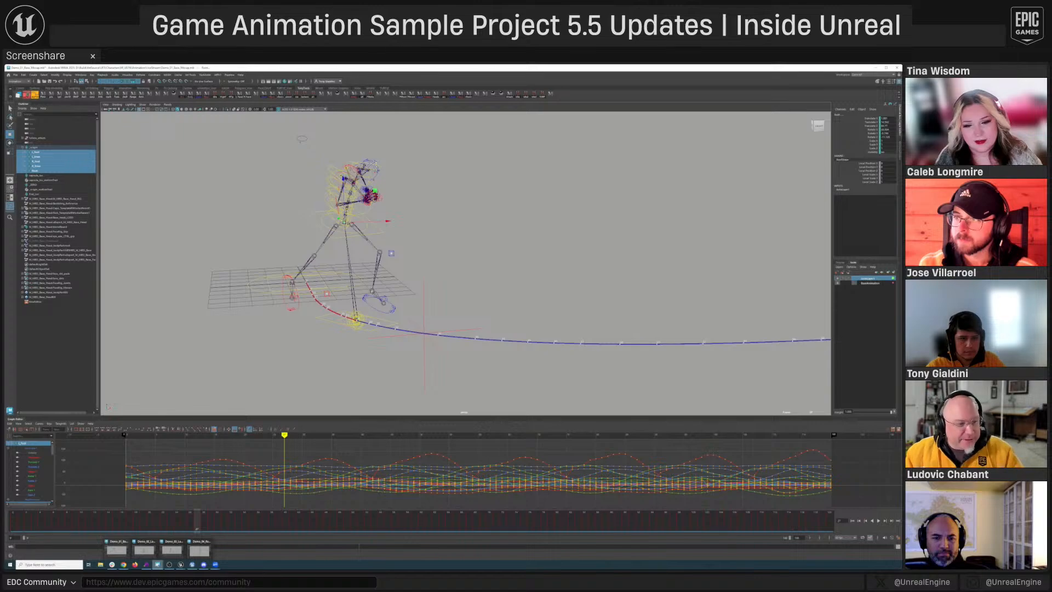
click(144, 549)
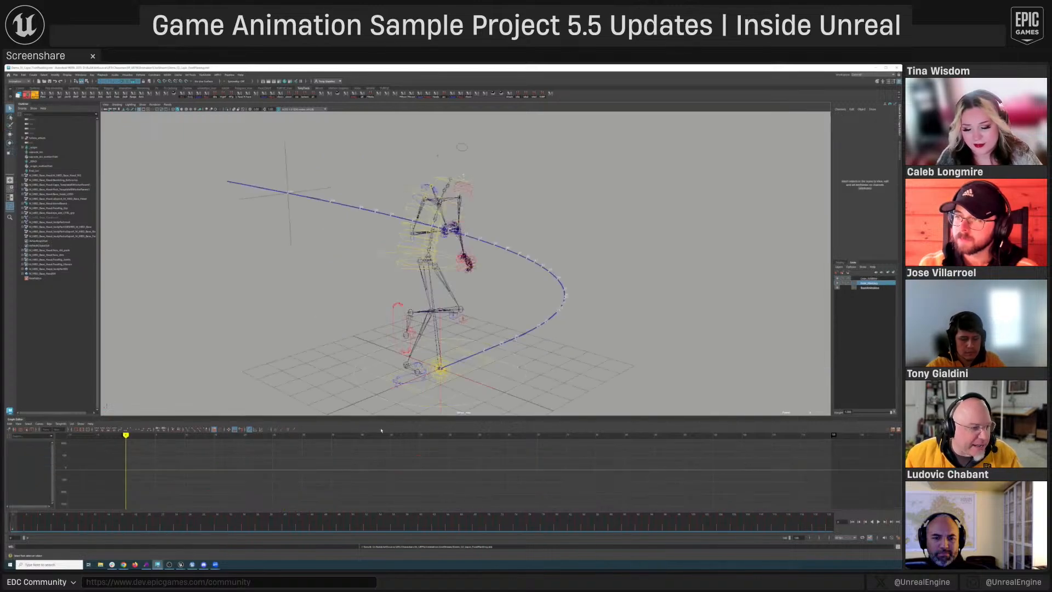
click(364, 292)
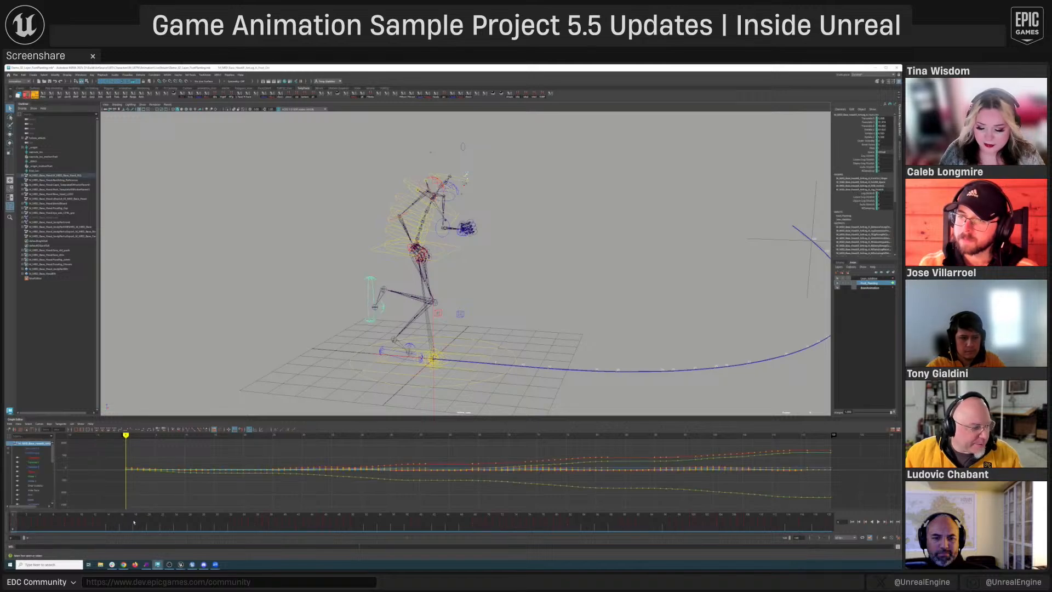
- Scrub the selected foot through its ground contact and show its animation curves on the foot planting layer
drag(110, 514, 116, 521)
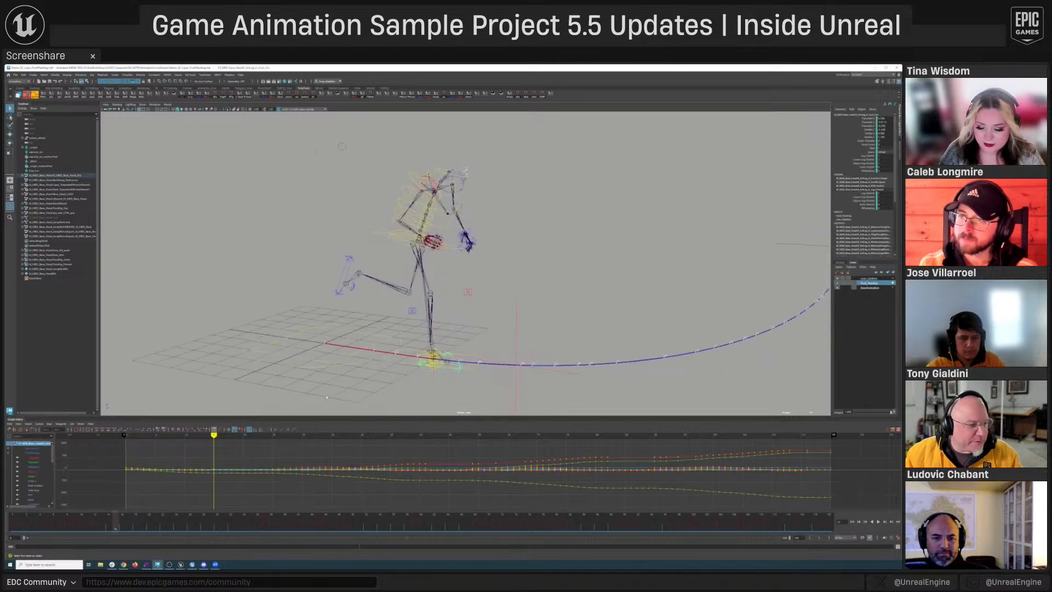
mouse_move(326, 397)
alt+mouse_down()
mouse_move(337, 368)
mouse_move(337, 389)
alt+mouse_up()
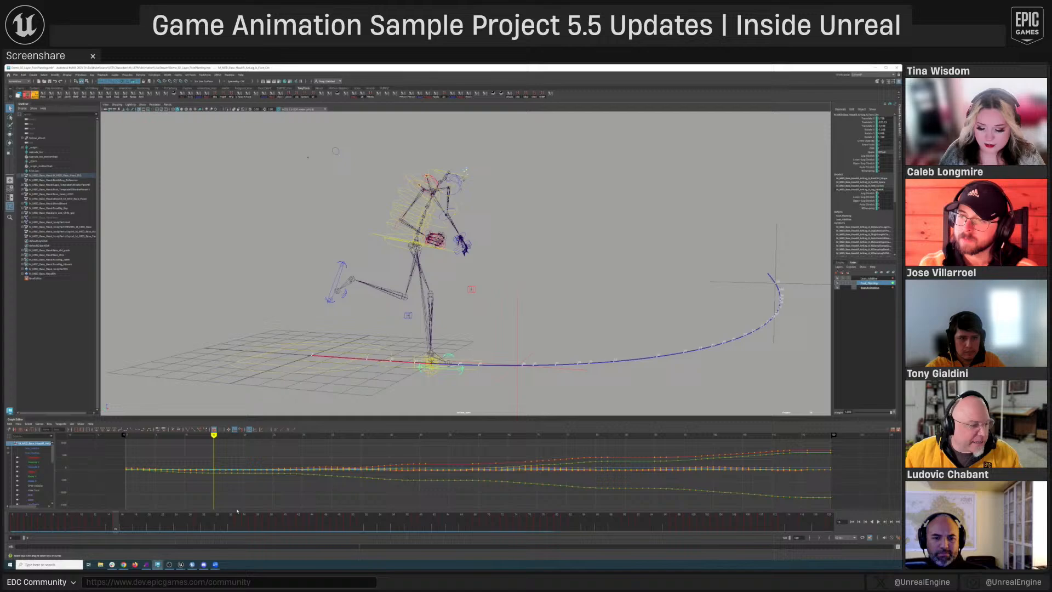
click(197, 524)
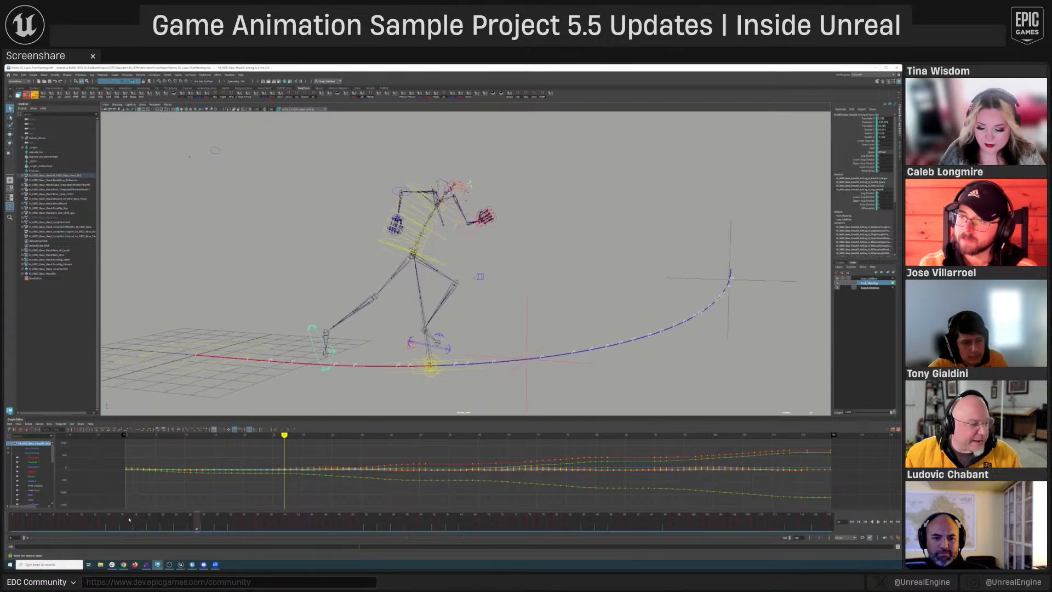
click(865, 284)
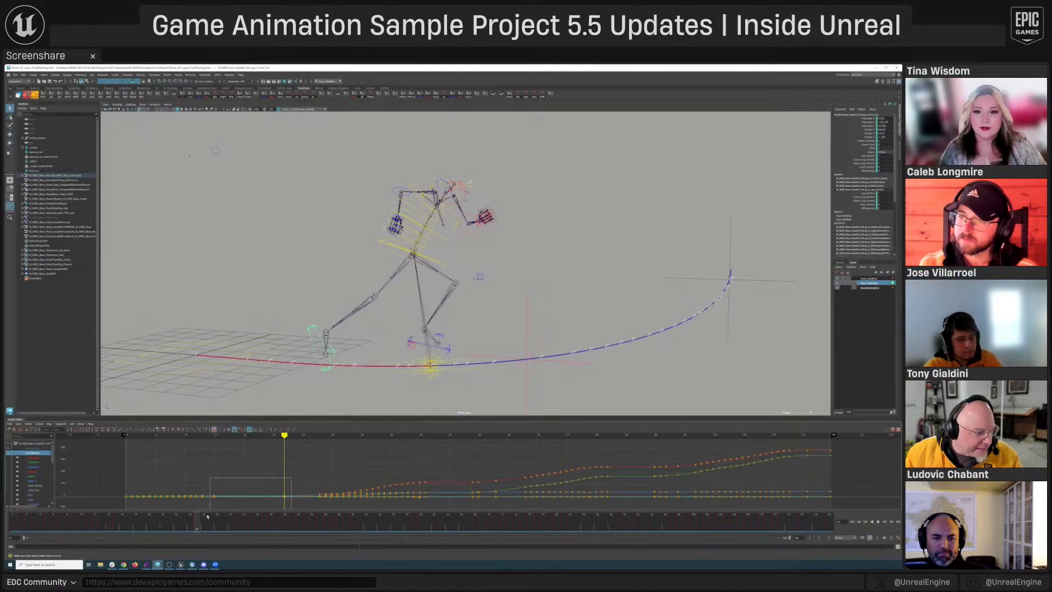
- Examine the foot-planting layer's animation curves and the character's foot contacts along the turning path at several frames
drag(292, 478, 211, 505)
key(f)
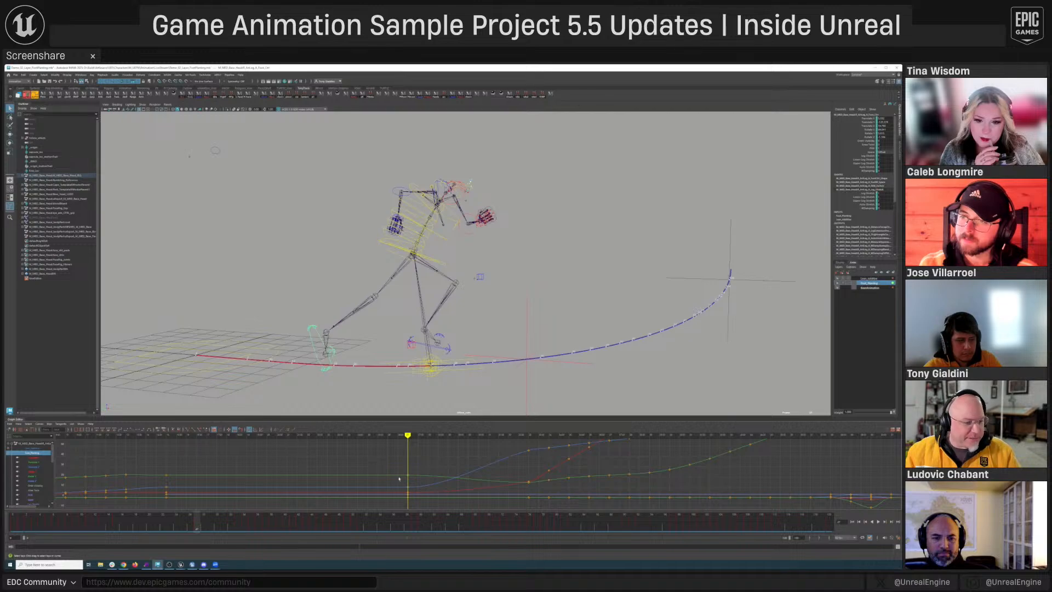
drag(194, 523, 156, 523)
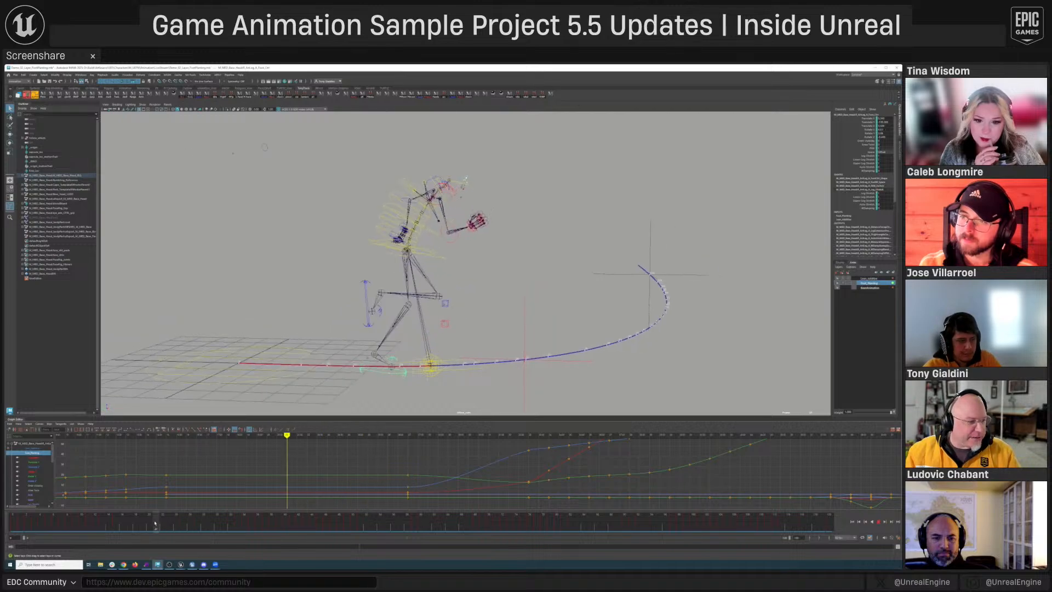
key(space)
drag(277, 236, 278, 226)
alt+middle_drag(466, 236, 398, 238)
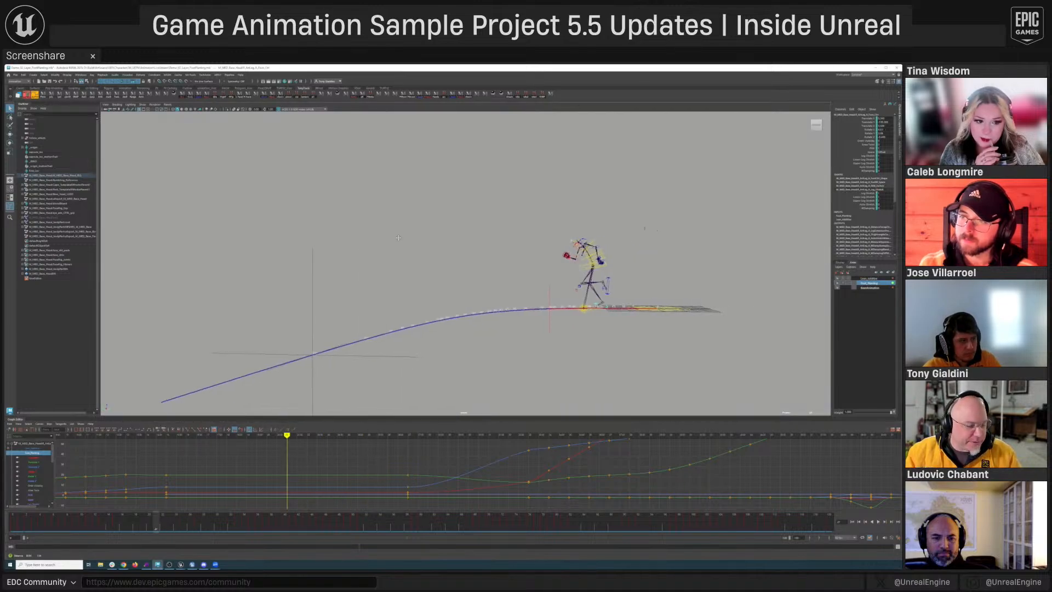
key(f)
alt+drag(388, 239, 357, 298)
mouse_move(155, 525)
mouse_down()
mouse_move(123, 528)
mouse_move(163, 530)
mouse_move(128, 528)
mouse_move(164, 529)
mouse_move(128, 527)
mouse_move(156, 524)
mouse_up()
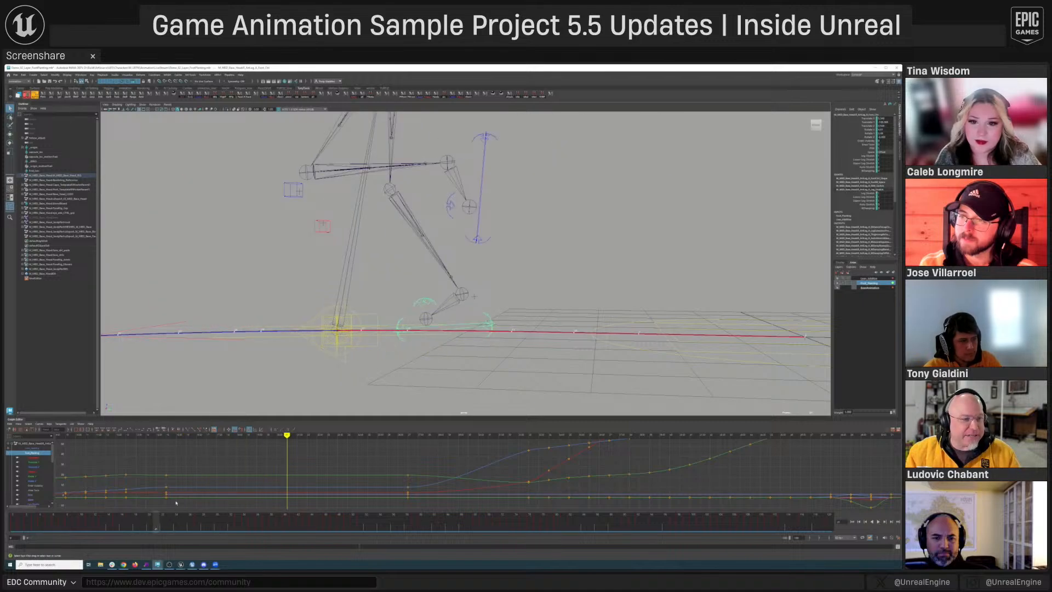
alt+drag(203, 356, 264, 374)
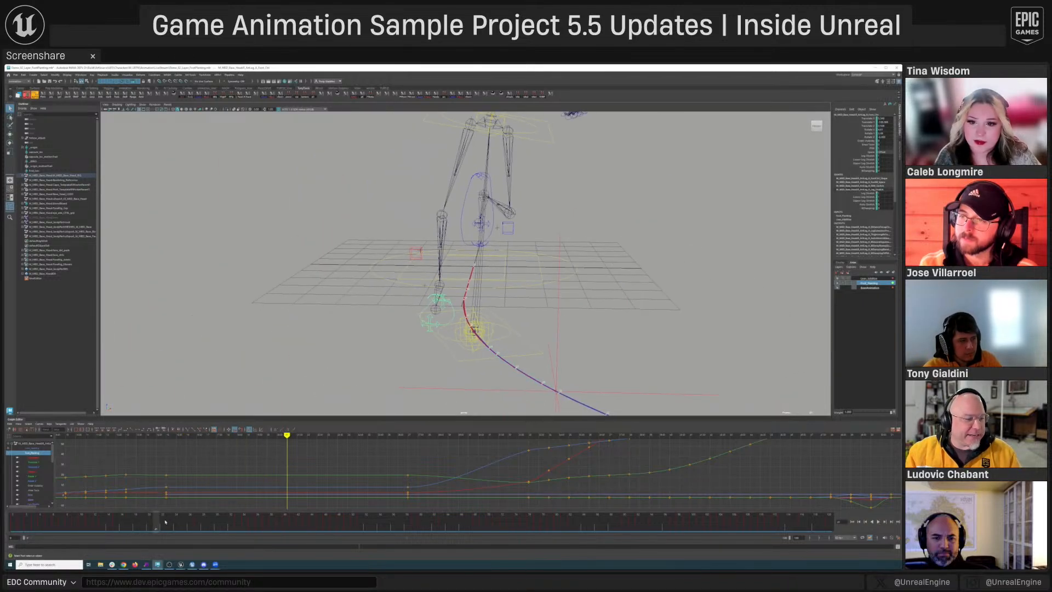
mouse_move(156, 525)
mouse_down()
mouse_move(131, 527)
mouse_move(176, 527)
mouse_up()
alt+drag(390, 344, 299, 175)
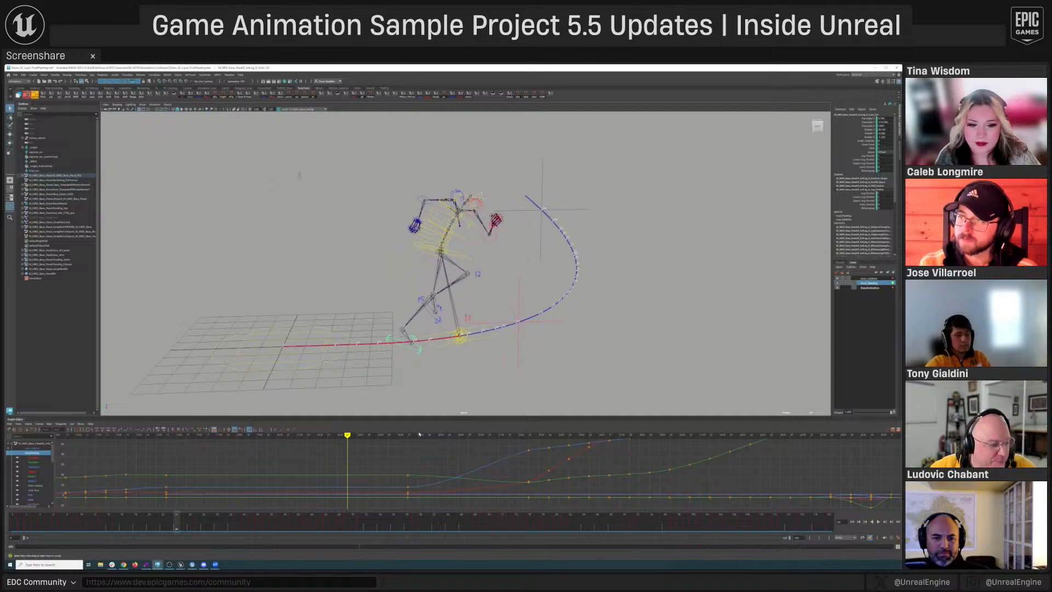
mouse_move(366, 525)
mouse_down()
mouse_move(614, 543)
mouse_move(822, 532)
mouse_move(318, 530)
mouse_up()
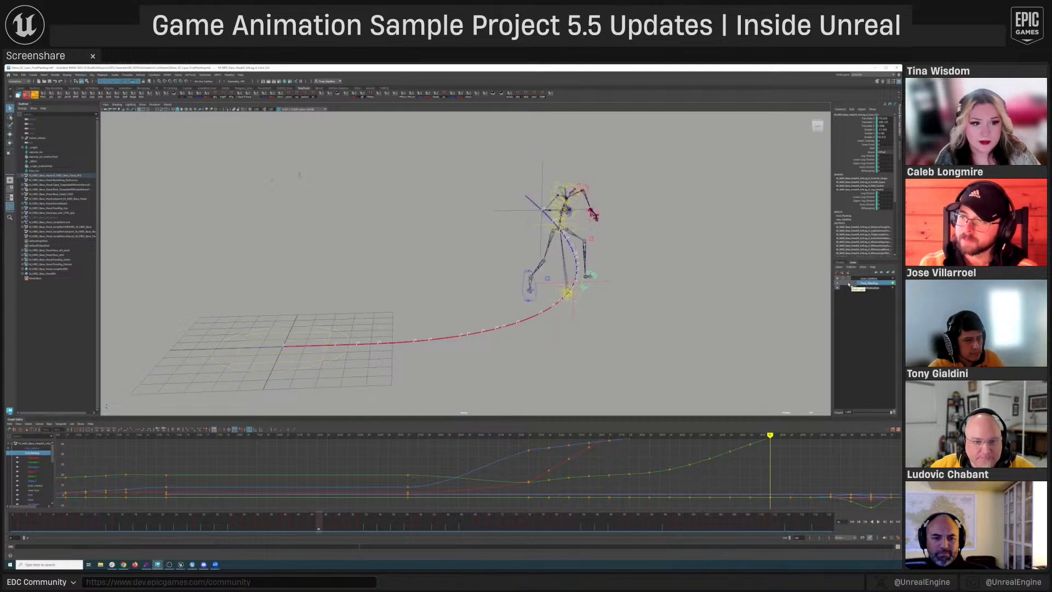
- Activate the animation layer above the foot-planting layer and examine the character's lean through the turn
click(869, 279)
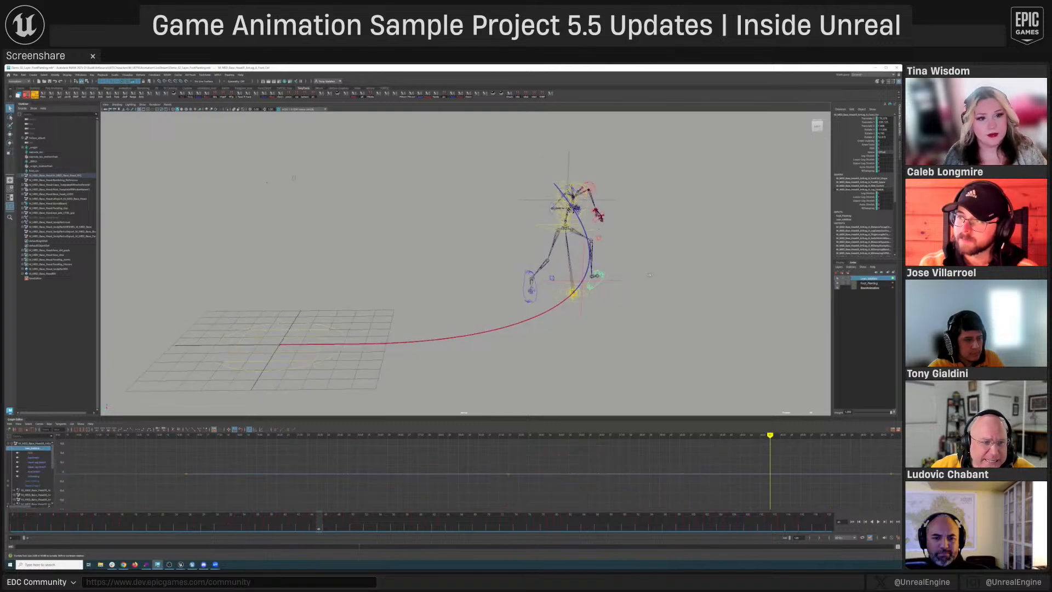
alt+drag(649, 275, 600, 278)
drag(197, 522, 224, 524)
mouse_move(589, 361)
alt+mouse_down()
mouse_move(525, 342)
mouse_move(460, 351)
alt+mouse_up()
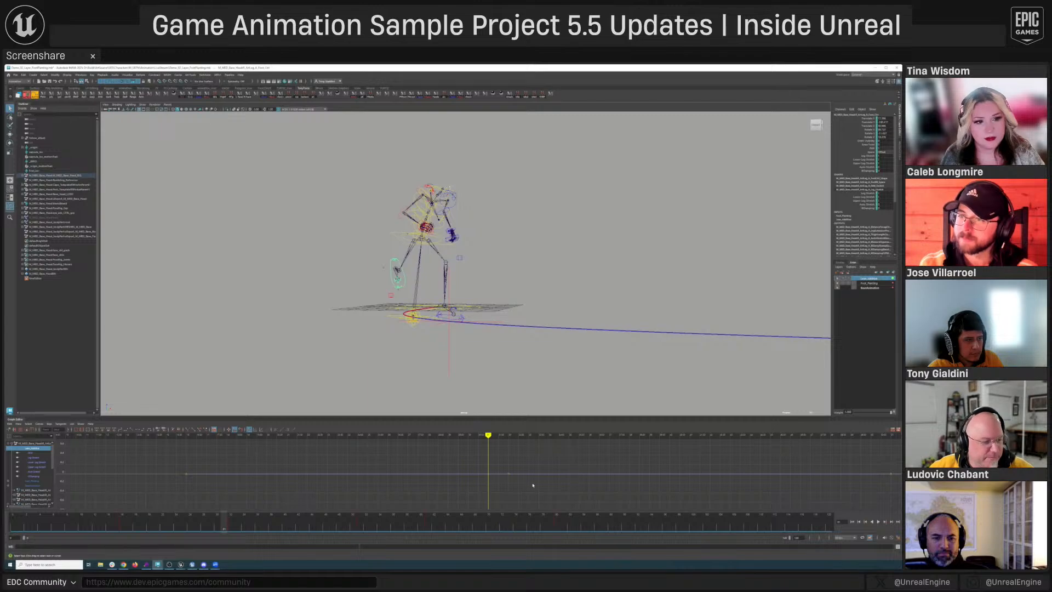
alt+drag(523, 217, 571, 234)
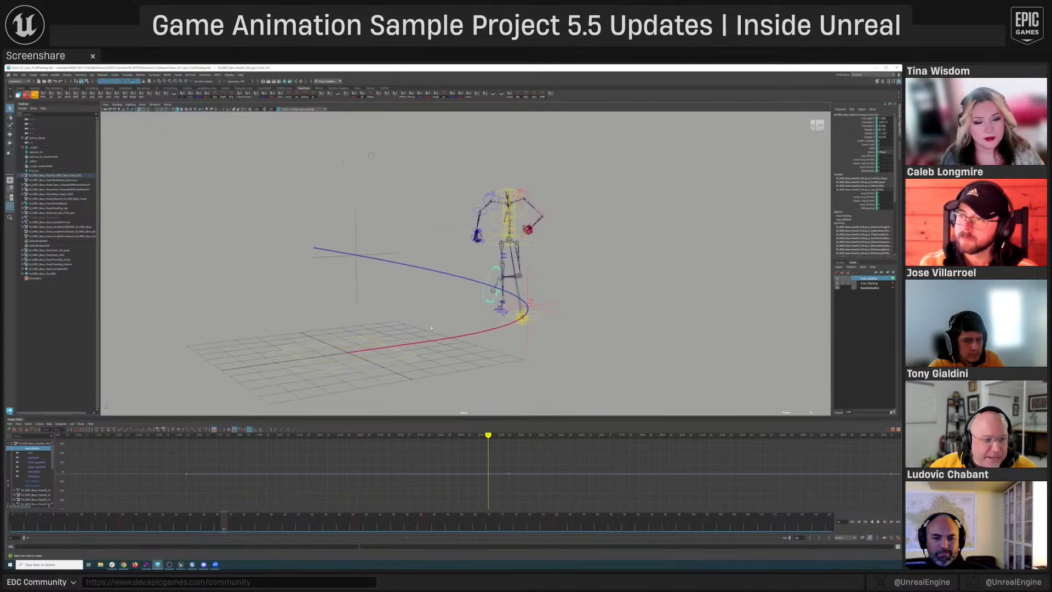
alt+drag(537, 322, 516, 310)
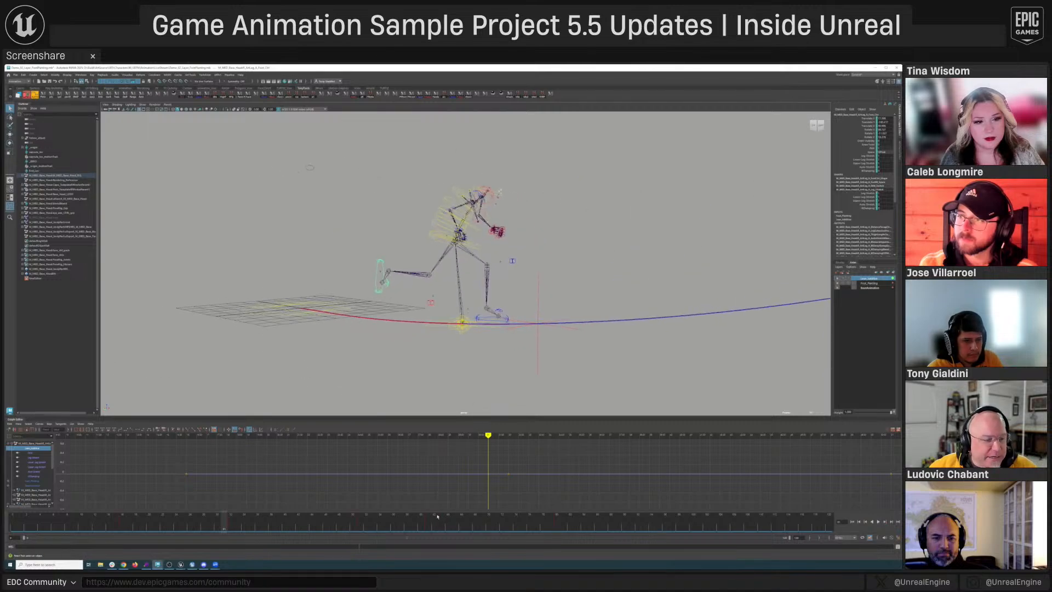
mouse_move(358, 524)
mouse_down()
mouse_move(474, 535)
mouse_move(519, 480)
mouse_up()
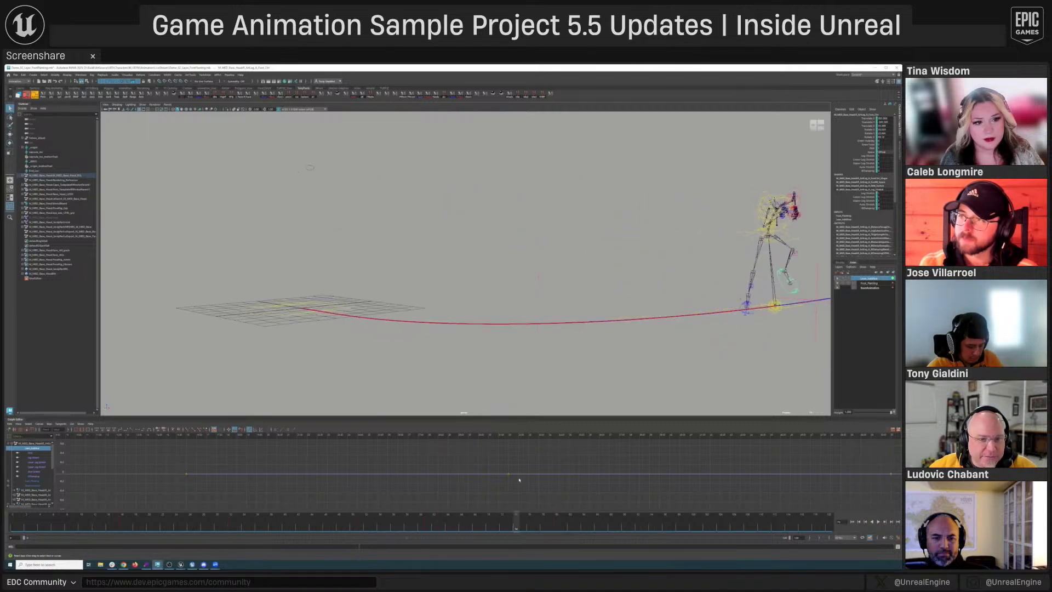
alt+drag(554, 399, 604, 369)
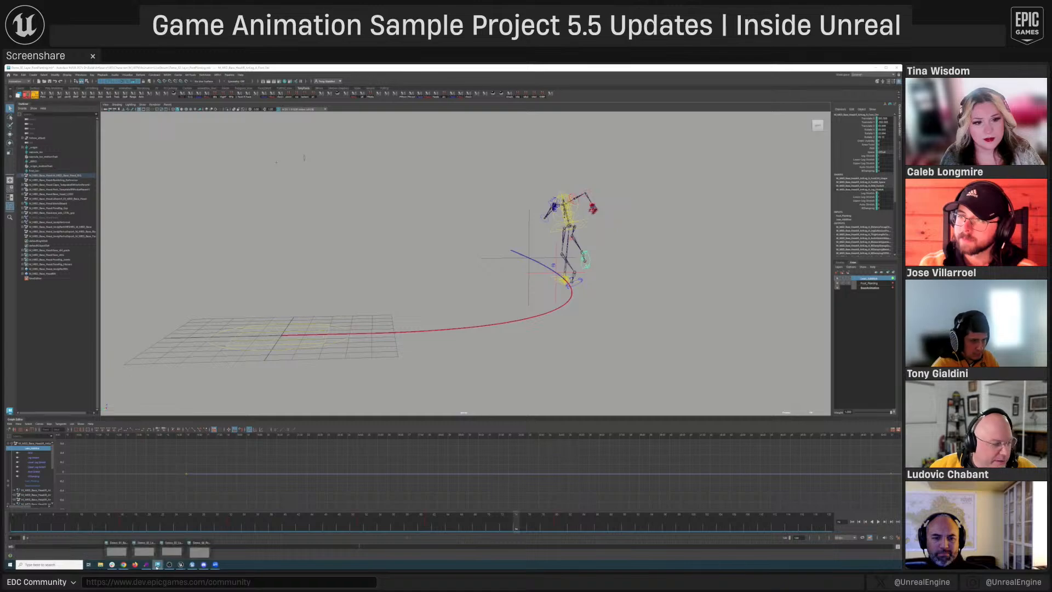
- Switch to the flattened-layers scene and examine the character's run along the motion path from its start to near its end
click(180, 548)
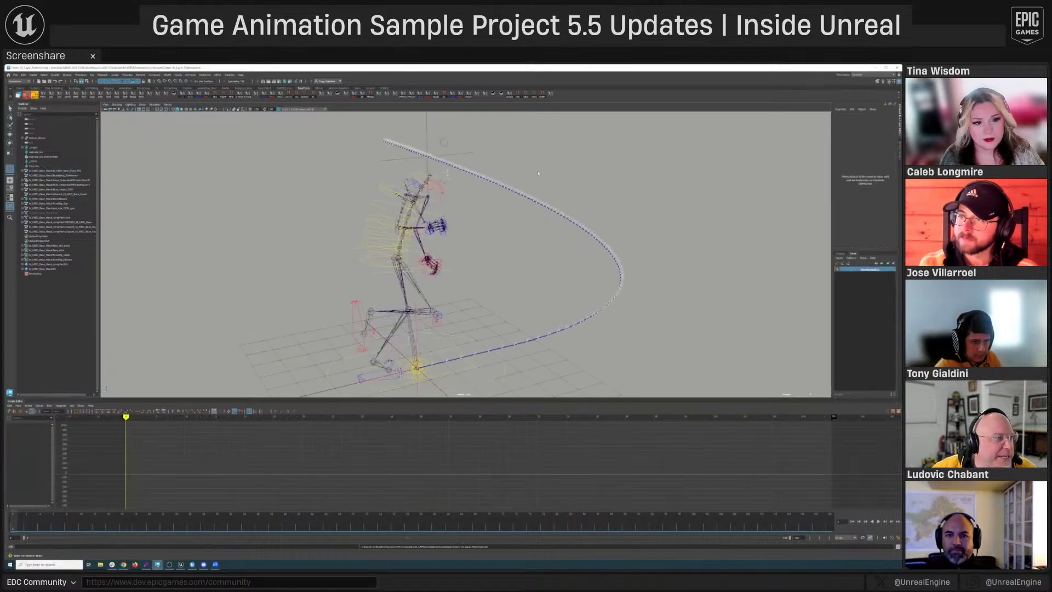
alt+drag(538, 173, 554, 299)
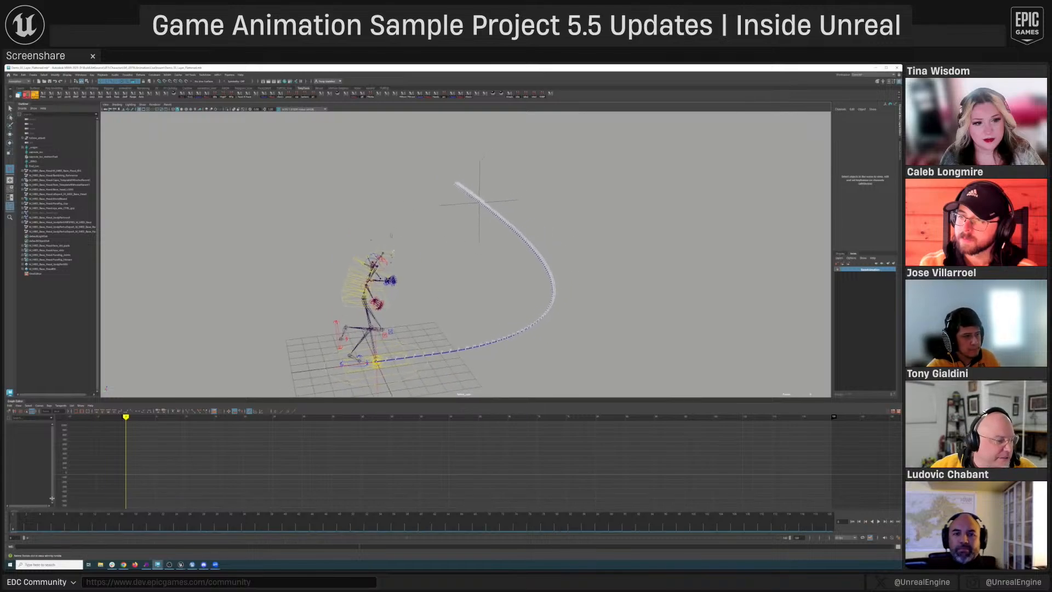
drag(28, 523, 190, 540)
alt+middle_drag(401, 386, 481, 301)
alt+drag(482, 301, 449, 313)
alt+right_drag(449, 312, 745, 372)
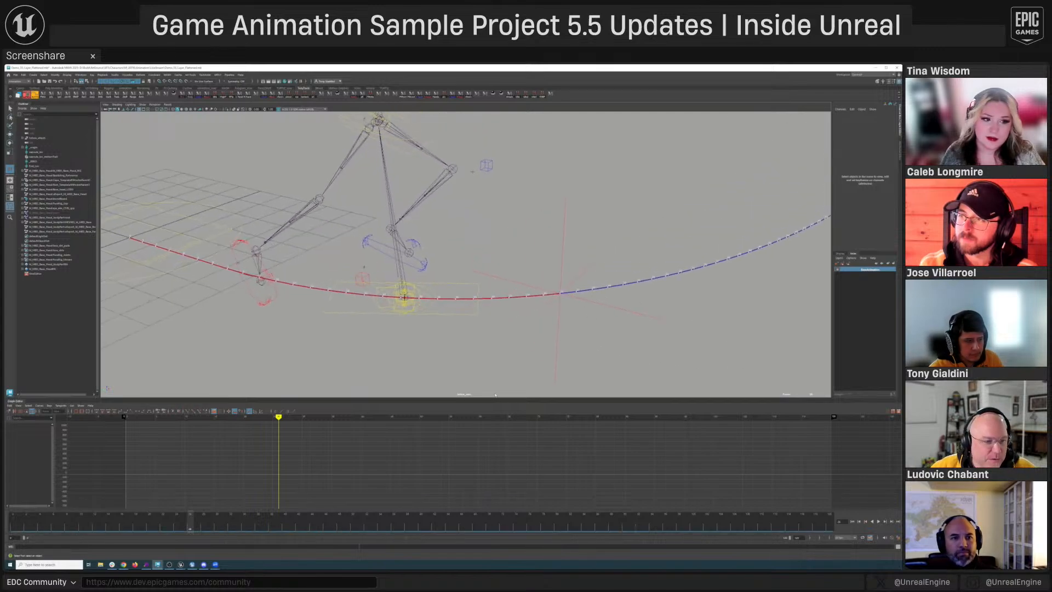
drag(218, 535, 693, 560)
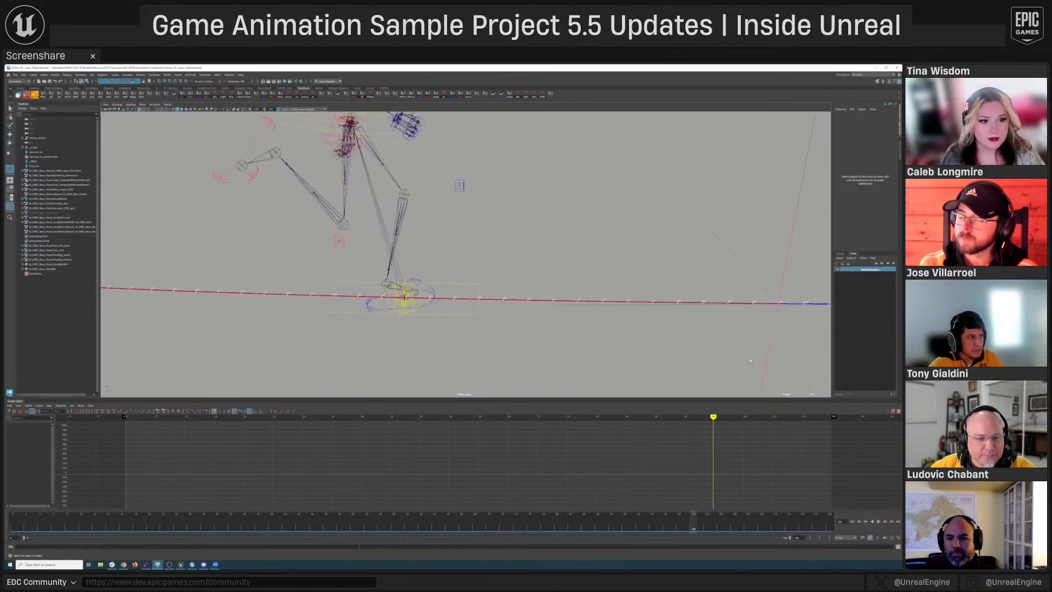
alt+drag(750, 361, 652, 328)
alt+right_drag(652, 329, 560, 285)
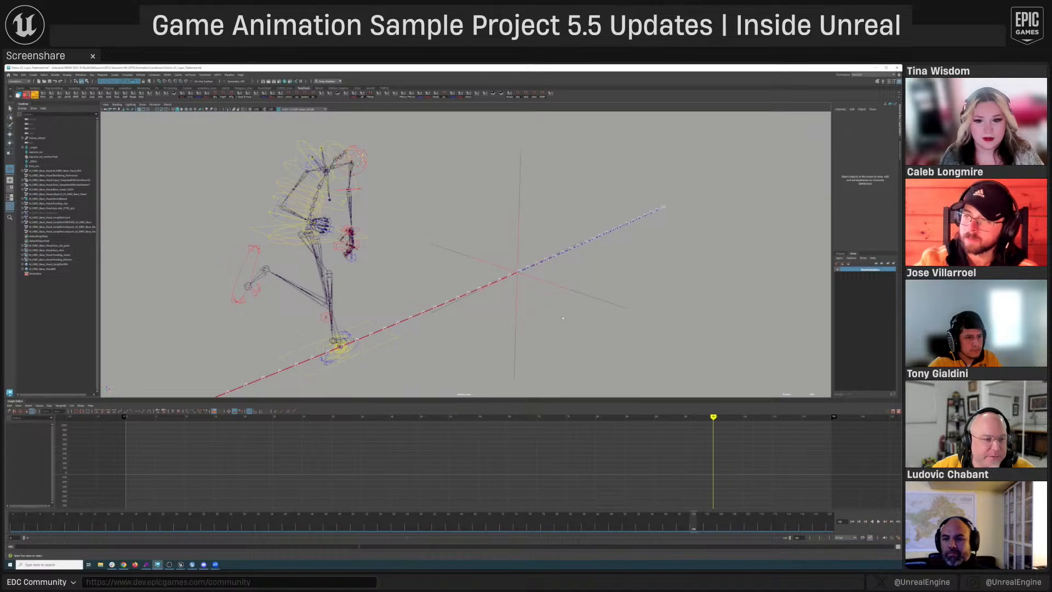
alt+drag(573, 339, 526, 322)
alt+right_drag(526, 322, 485, 308)
alt+middle_drag(485, 308, 596, 333)
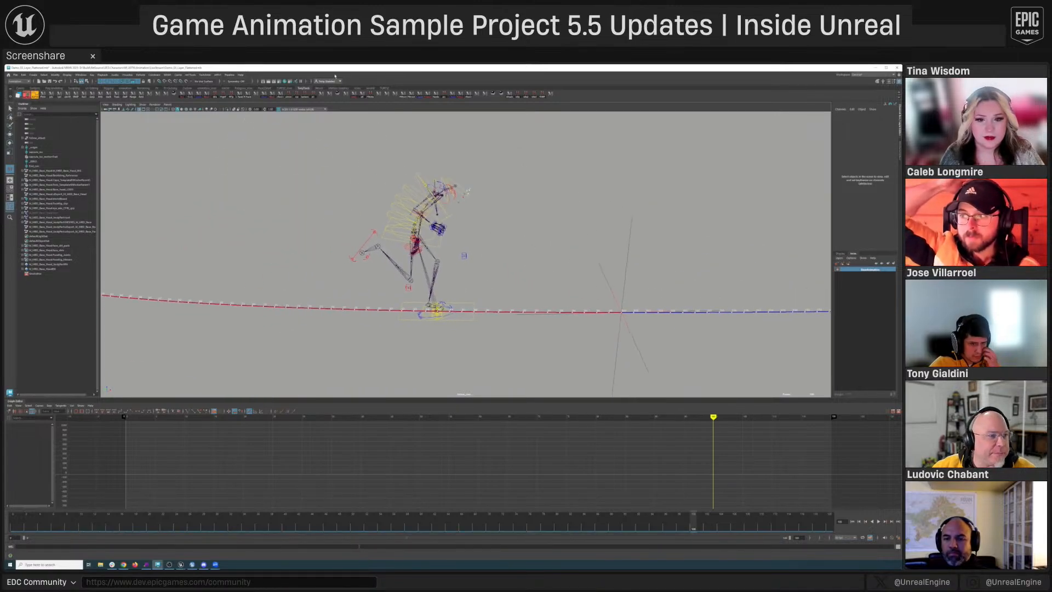
- Select all rig controls, add retime markers at the first and last keys, and shorten the animation to end at the current frame
click(353, 94)
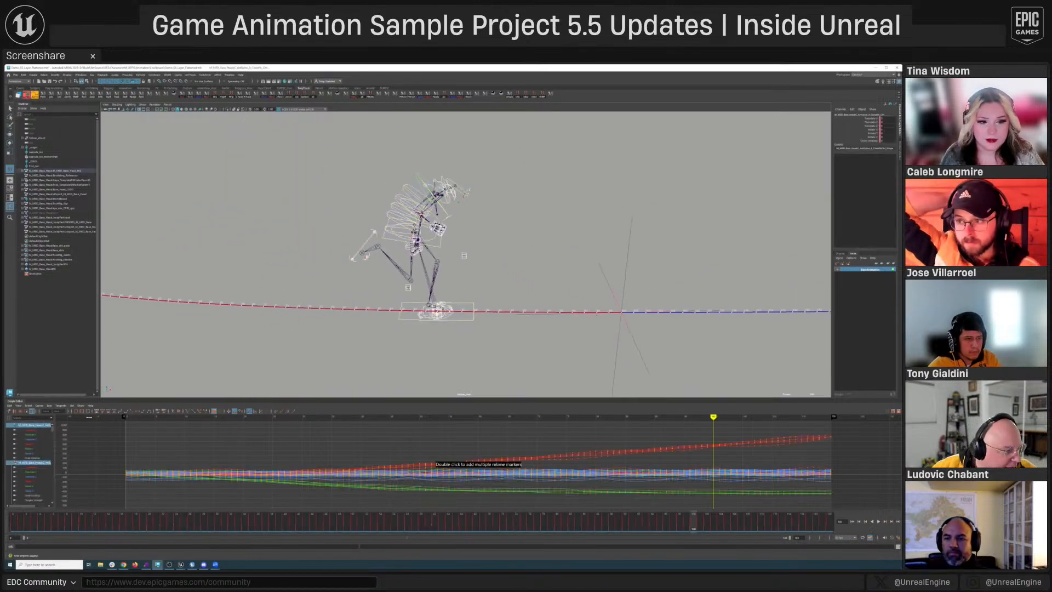
double_click(127, 436)
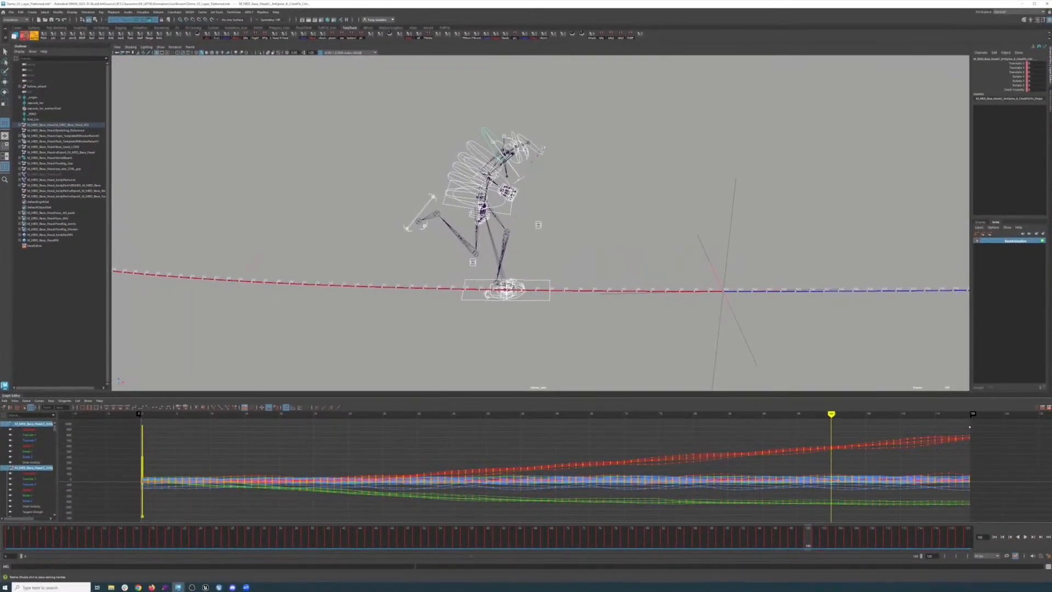
double_click(969, 427)
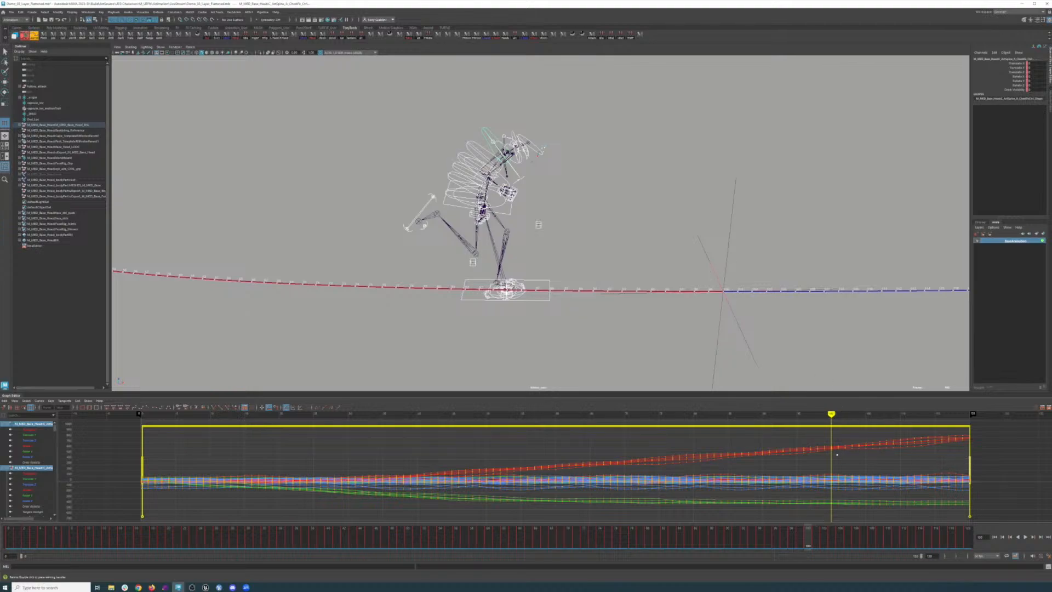
mouse_move(969, 468)
mouse_down()
mouse_move(828, 468)
mouse_move(833, 456)
mouse_up()
alt+middle_drag(608, 283, 897, 301)
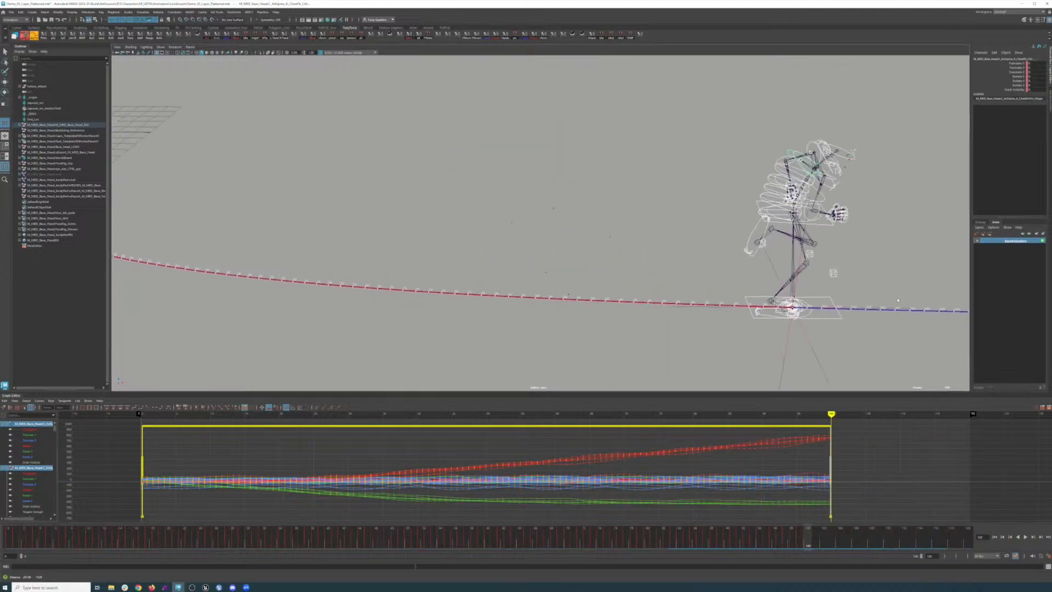
- Add a retime marker near the middle of the animation and try earlier and later timings, leaving it slightly later than the current frame
alt+drag(897, 300, 858, 313)
drag(784, 547, 447, 520)
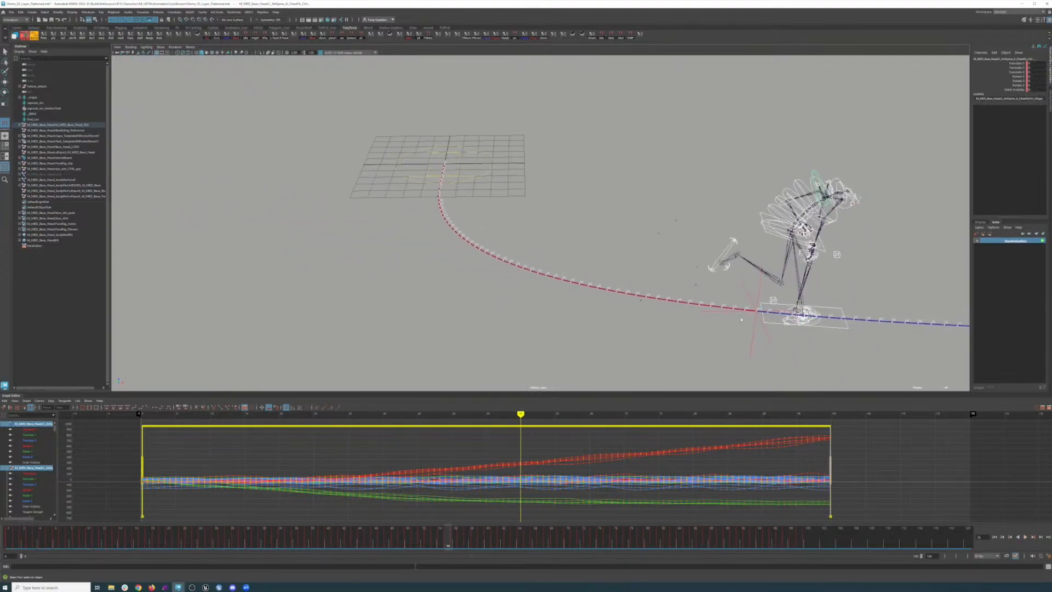
double_click(520, 461)
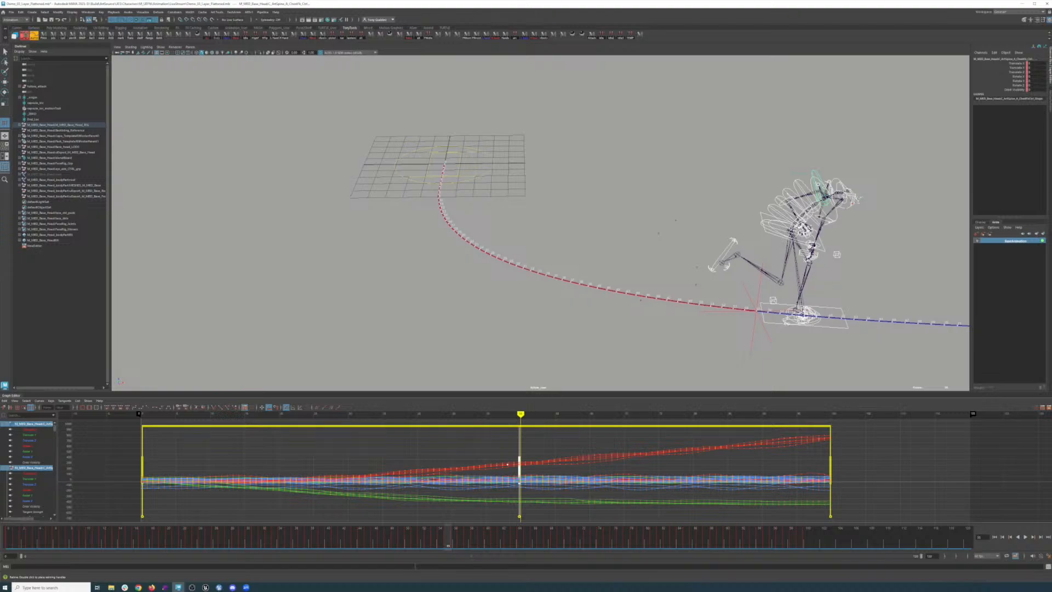
drag(519, 464, 508, 464)
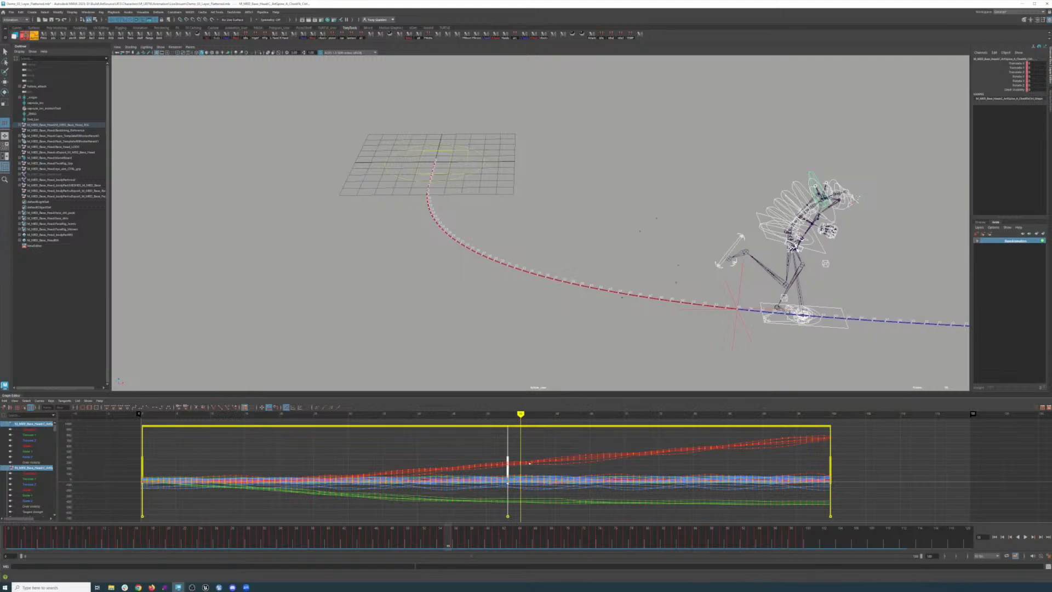
drag(507, 464, 533, 465)
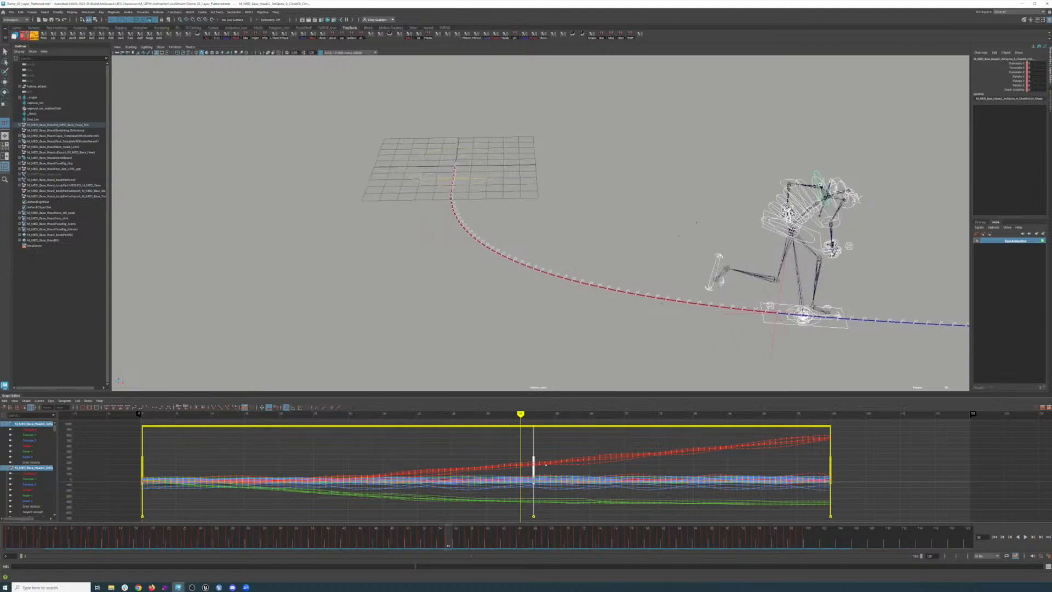
drag(533, 464, 546, 465)
alt+drag(703, 245, 681, 234)
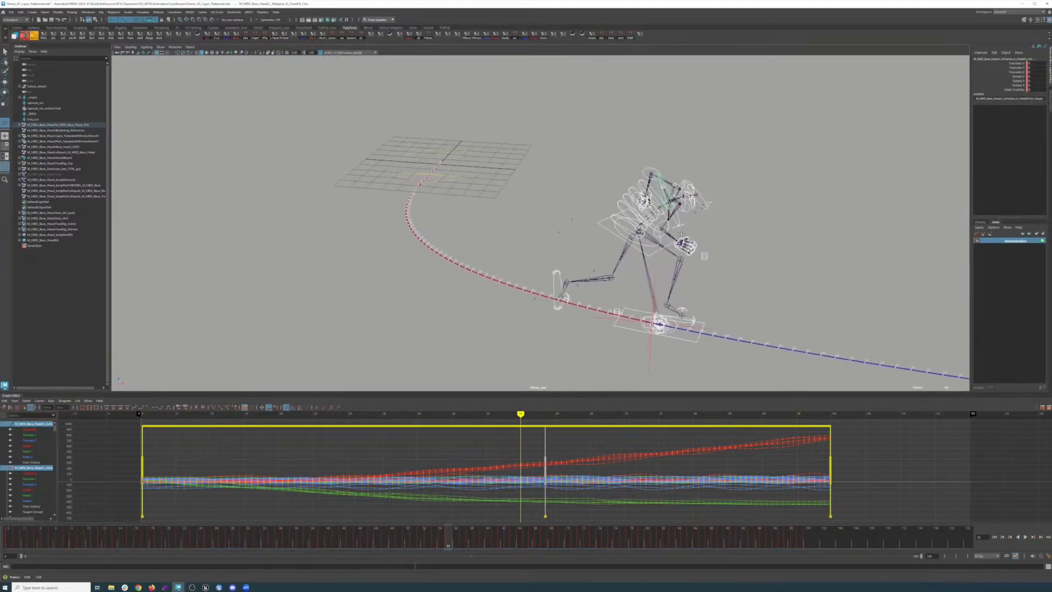
mouse_move(455, 540)
mouse_down()
mouse_move(249, 544)
mouse_move(448, 548)
mouse_up()
- Add one more retime marker in the second half of the animation and three spread over the first half
double_click(660, 443)
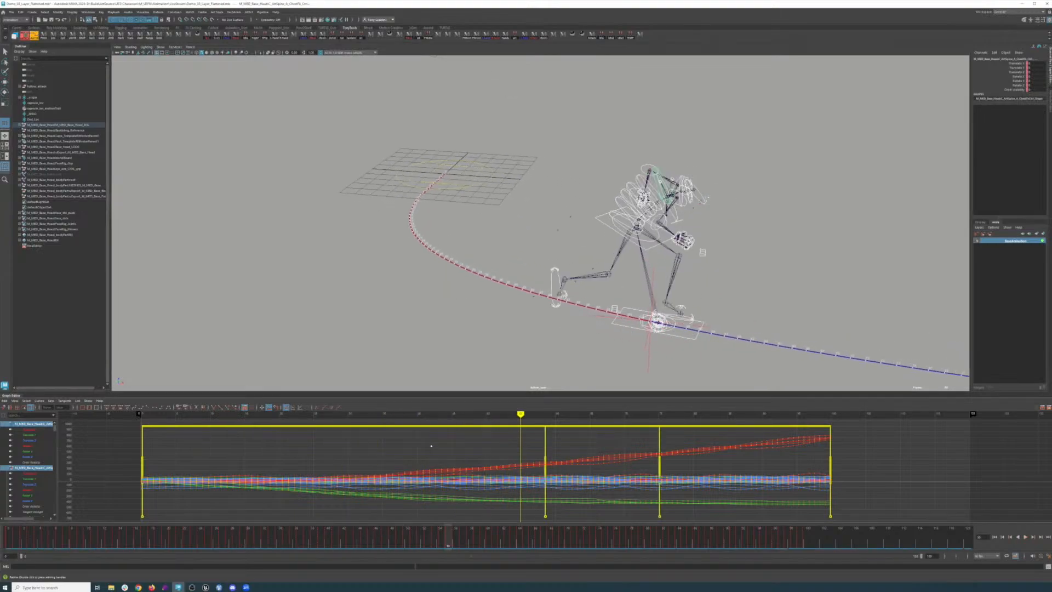
double_click(431, 446)
double_click(324, 444)
double_click(260, 444)
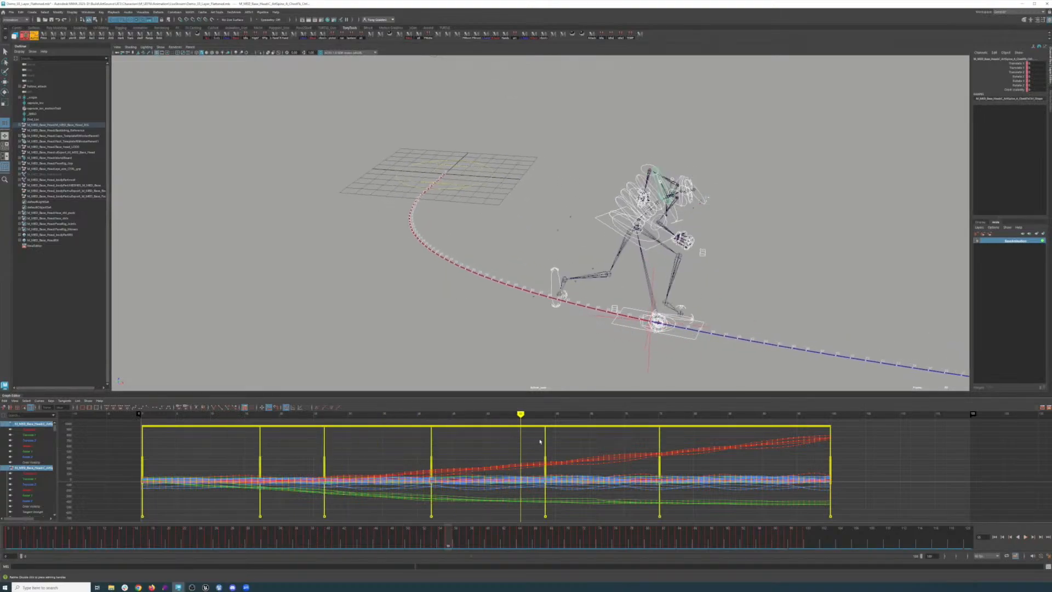
- Remove the extra retime marker in the second half and shift the middle marker slightly later
key(ctrl+z)
key(ctrl+z)
double_click(546, 440)
mouse_move(546, 444)
mouse_down()
mouse_move(572, 444)
mouse_move(499, 444)
mouse_move(550, 443)
mouse_up()
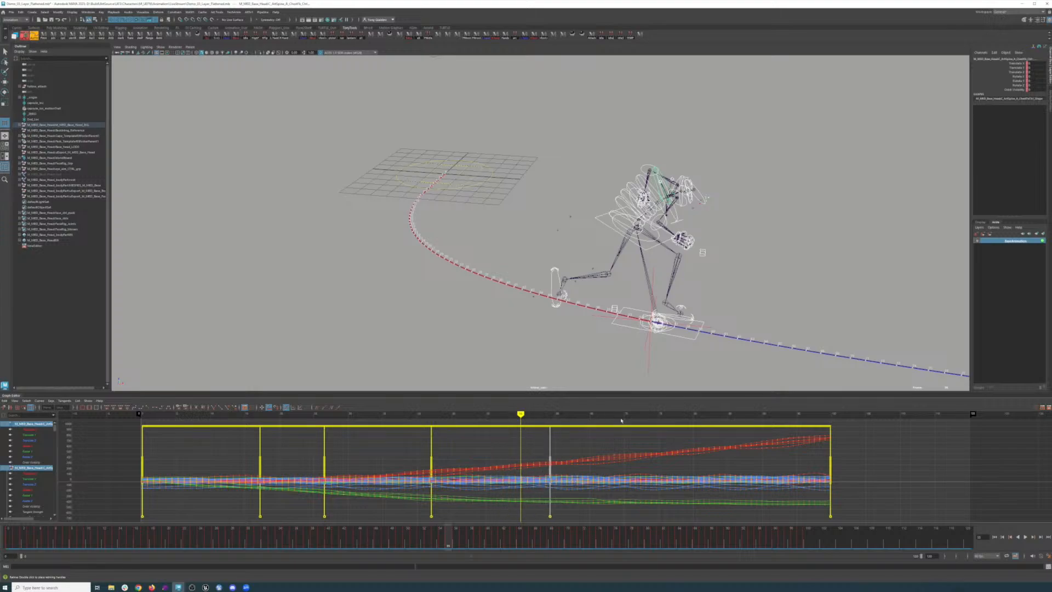
- Switch to the re-timed scene and examine the run up to the late part of the timeline
mouse_move(178, 586)
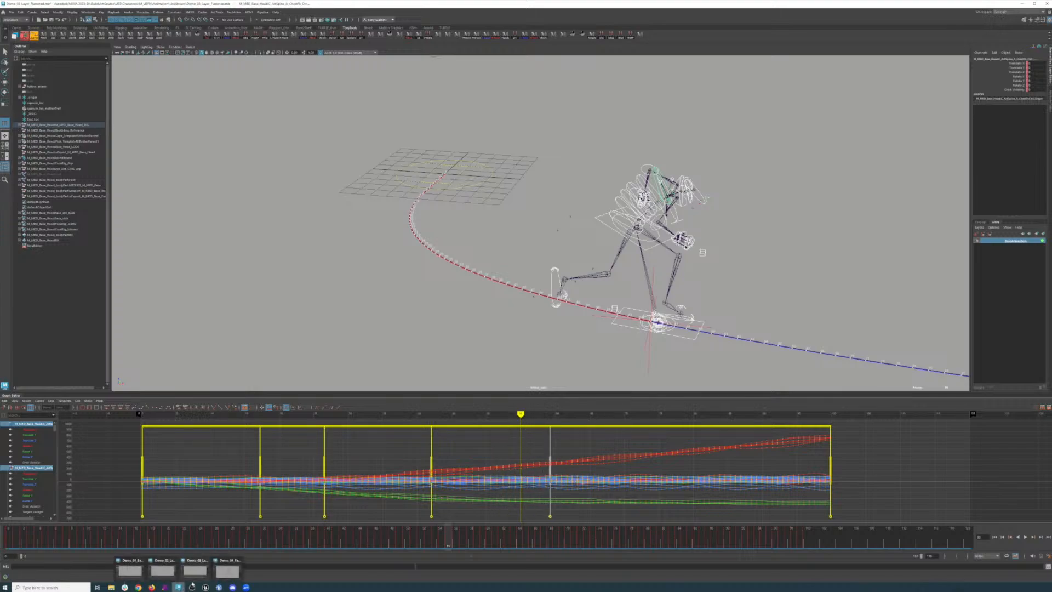
click(225, 571)
alt+drag(471, 350, 365, 356)
drag(40, 528, 821, 553)
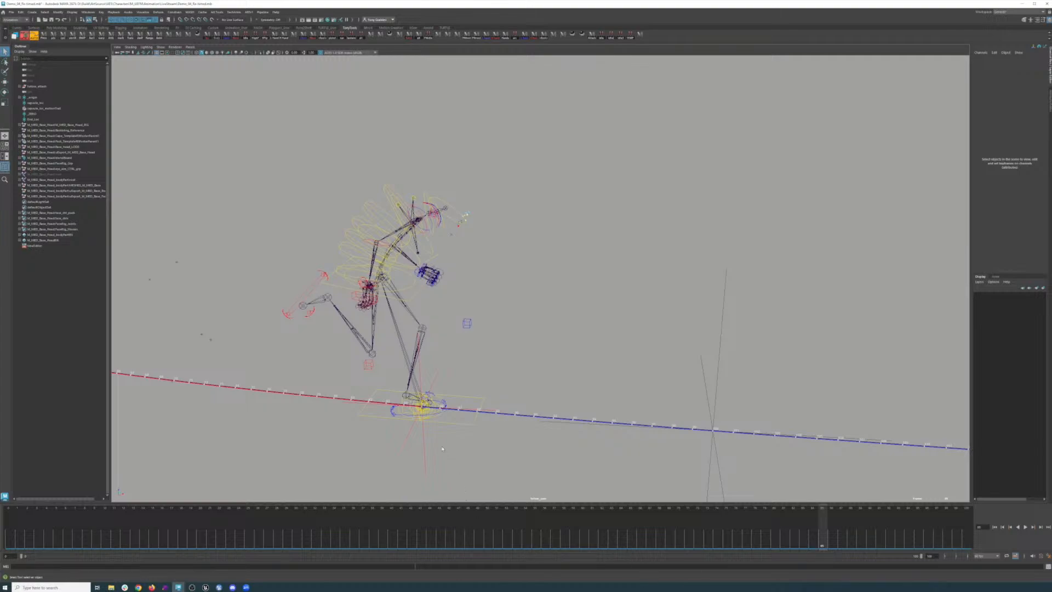
- Select the capsule locator and copy its keys across the whole timeline range
click(423, 456)
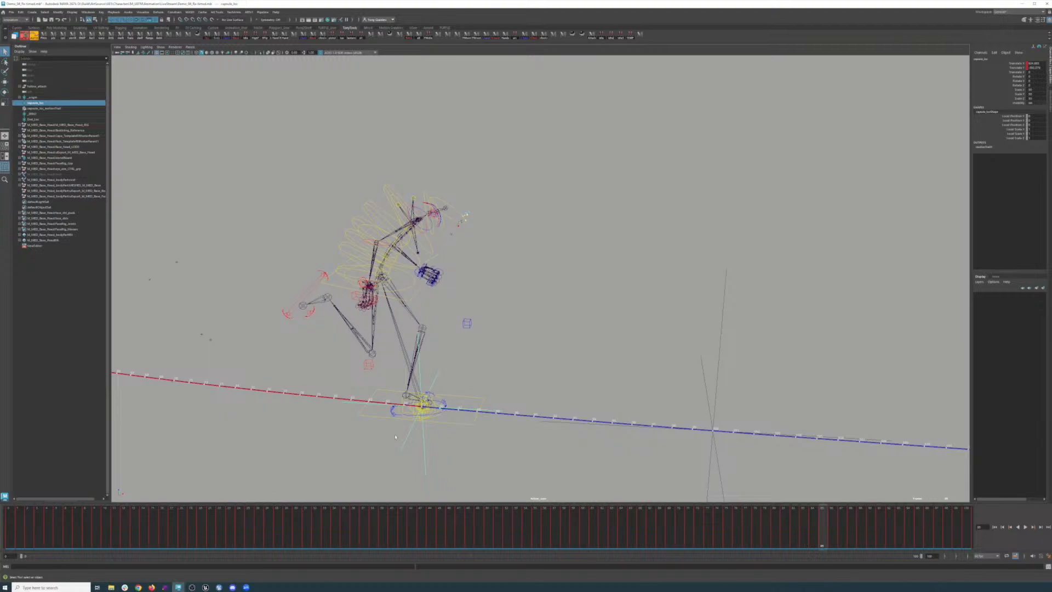
double_click(519, 522)
right_click(521, 522)
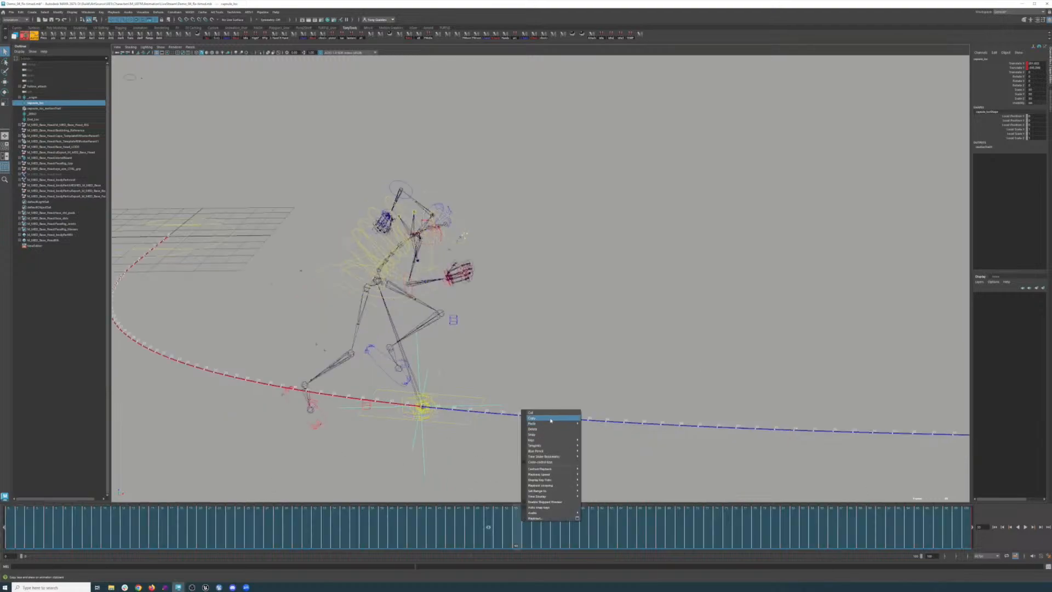
click(548, 420)
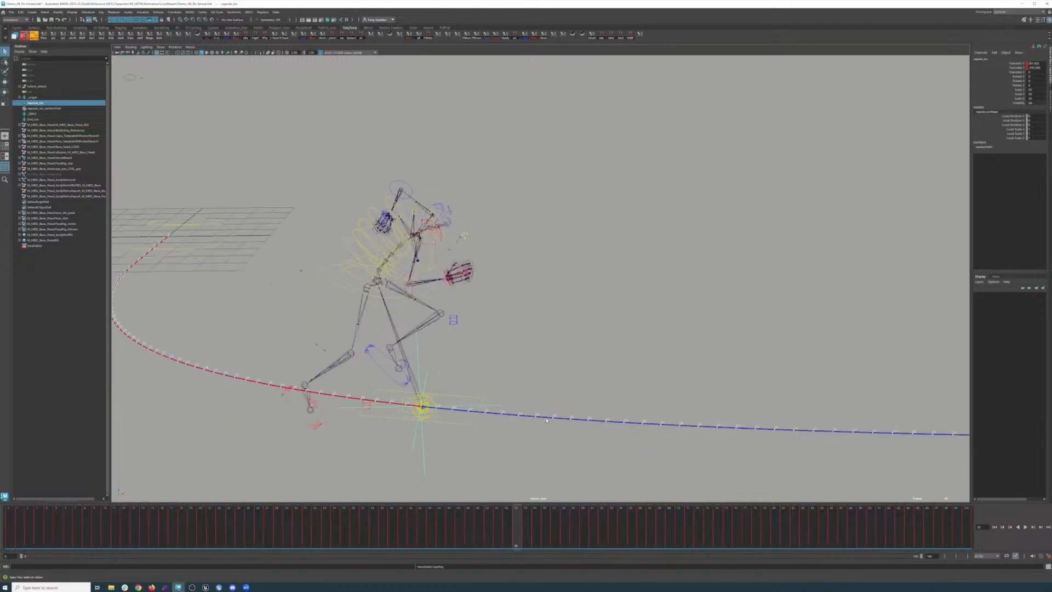
- Paste the copied keys onto the rig's root control over the full time range and scrub the timeline to check the run
click(421, 35)
double_click(521, 528)
right_click(520, 527)
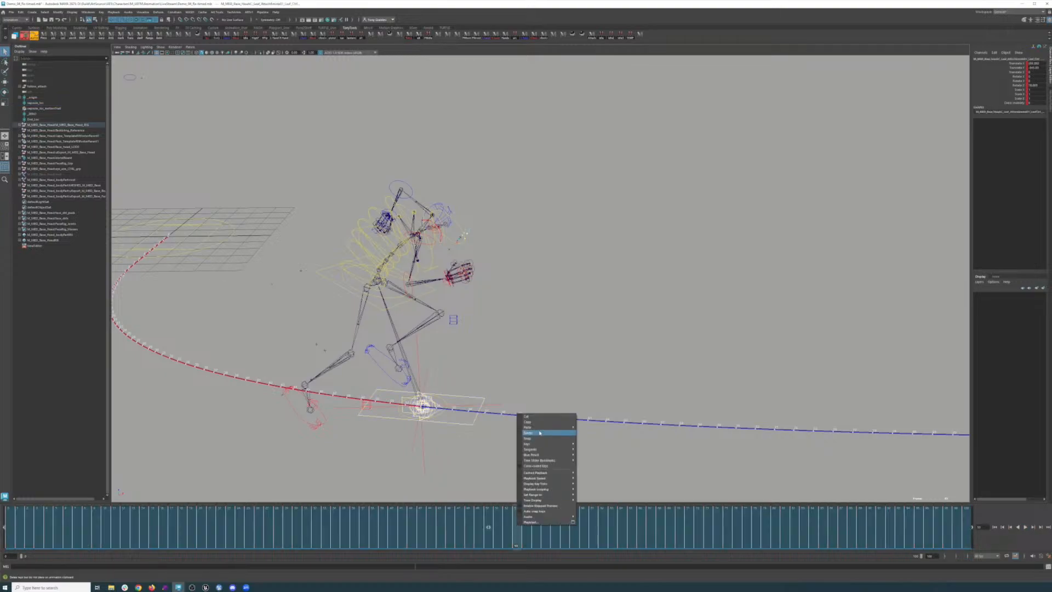
mouse_move(548, 427)
click(587, 426)
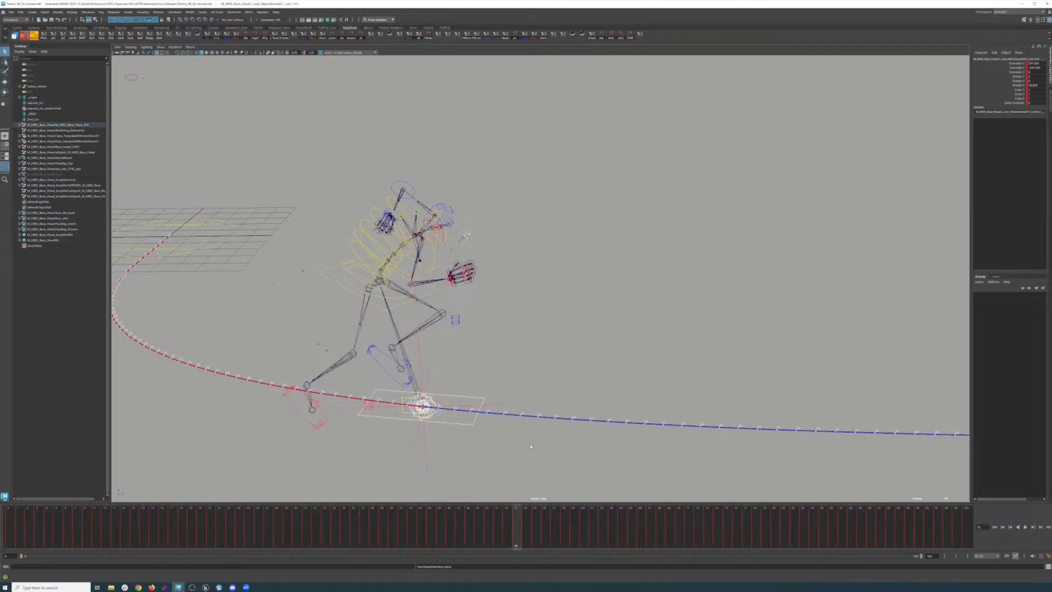
click(420, 526)
mouse_move(385, 531)
mouse_down()
mouse_move(14, 501)
mouse_move(275, 496)
mouse_move(835, 539)
mouse_move(335, 534)
mouse_move(155, 517)
mouse_move(282, 518)
mouse_move(531, 544)
mouse_move(776, 543)
mouse_up()
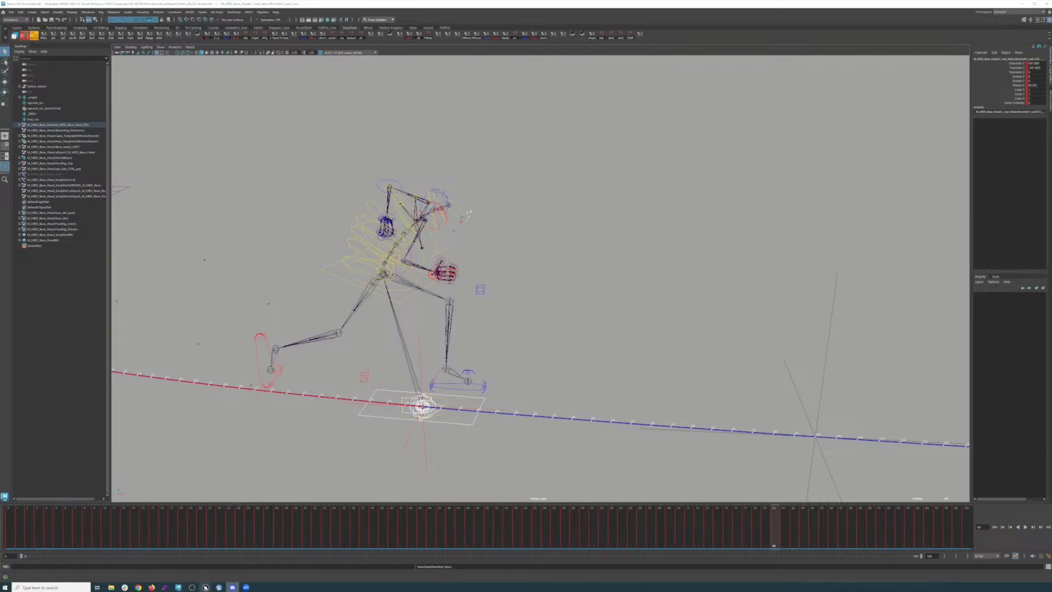
- Switch to the Unreal animation editor, play the neutral sprint turn from behind, pause it, and return to Maya
click(205, 587)
drag(1051, 24, 413, 20)
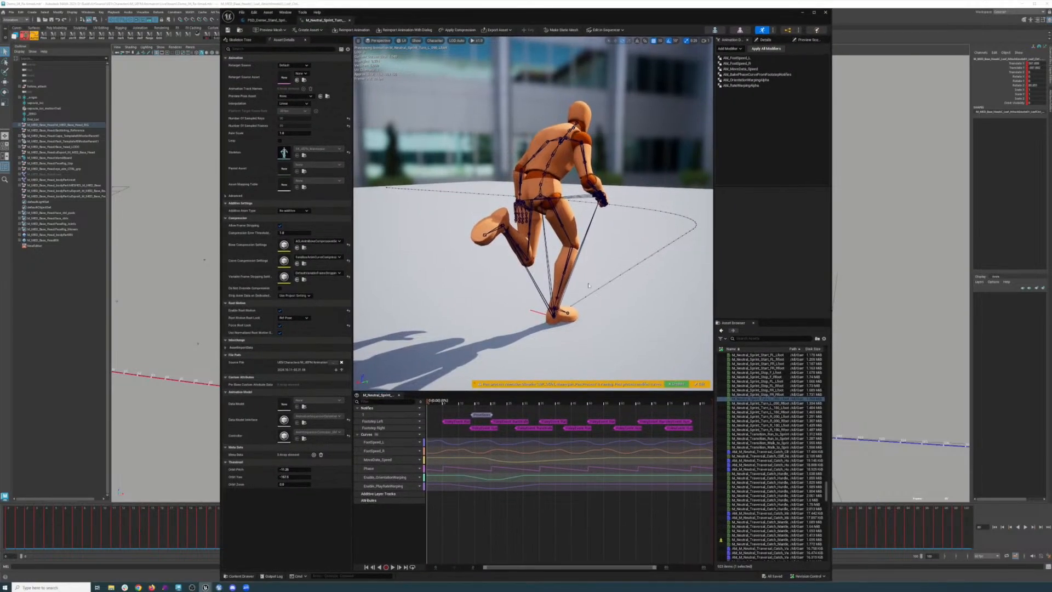
alt+drag(617, 249, 630, 271)
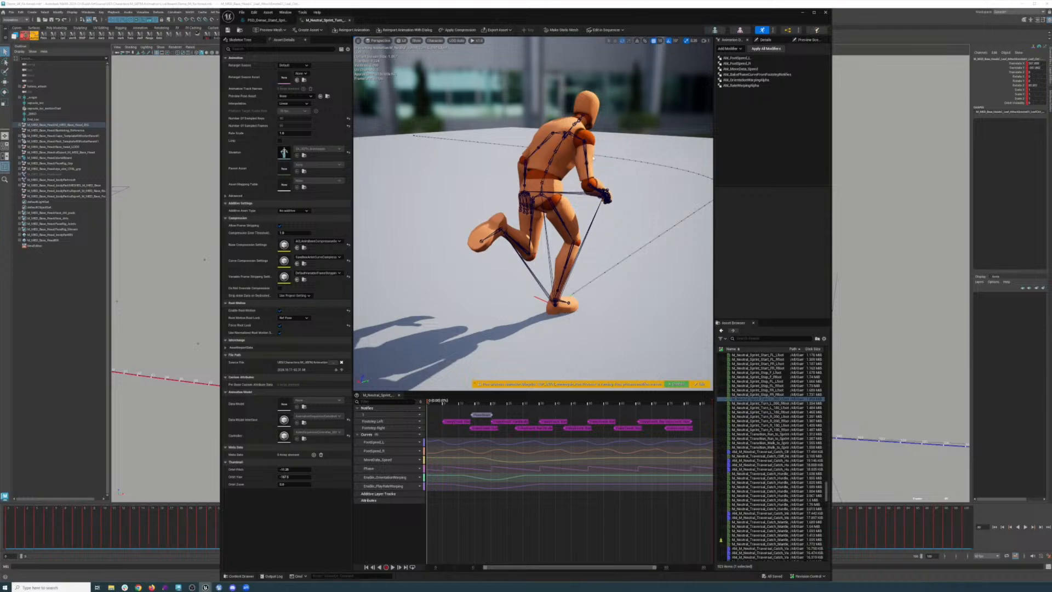
click(392, 567)
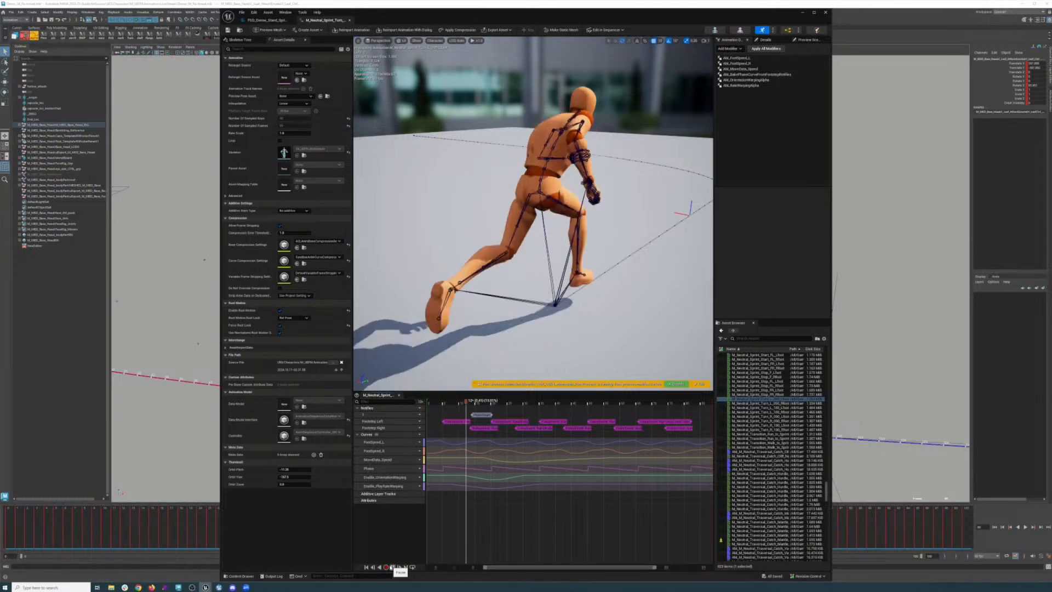
click(393, 567)
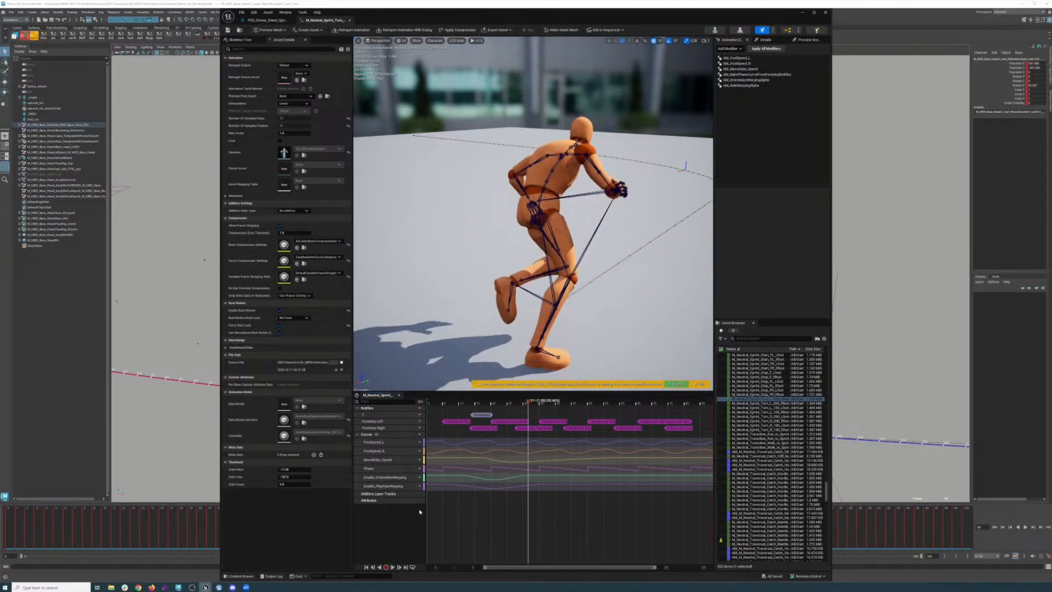
click(825, 13)
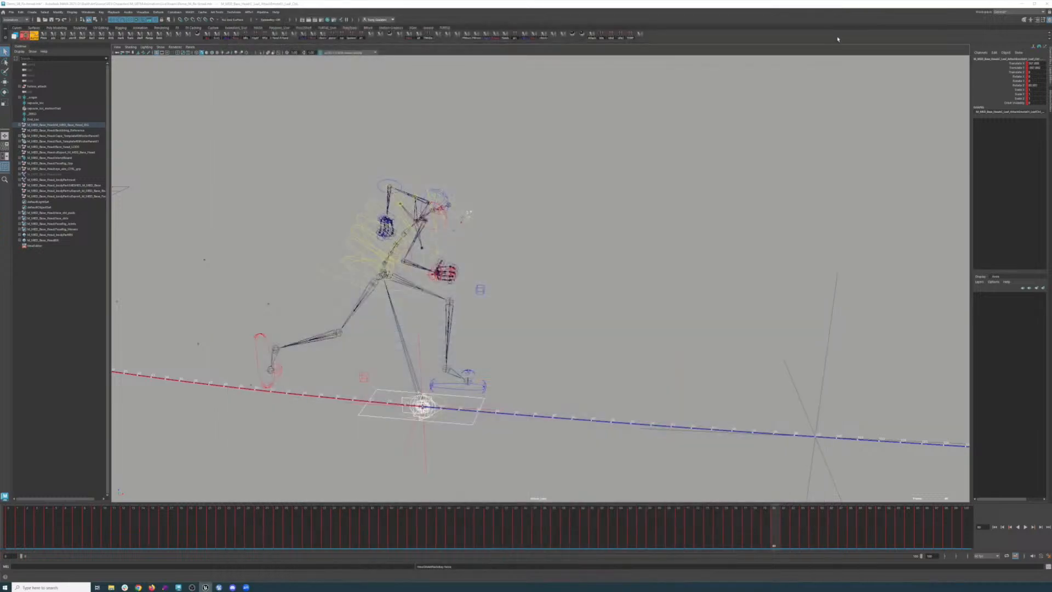
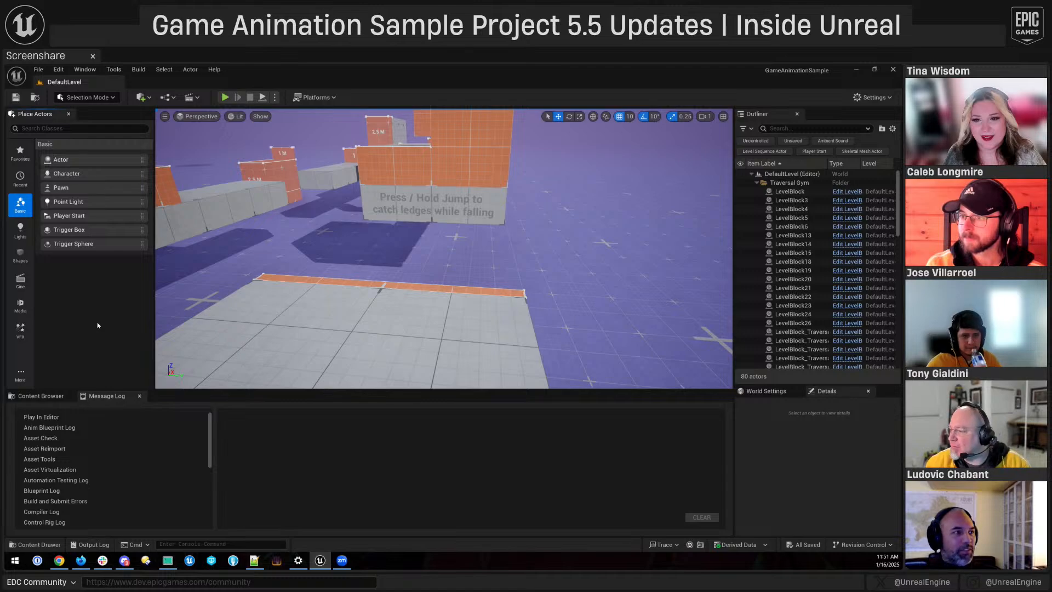
- Search the Unreal project's plugins for "cameras", examine the Gameplay Cameras plugin, and close the plugin window
click(63, 70)
click(295, 246)
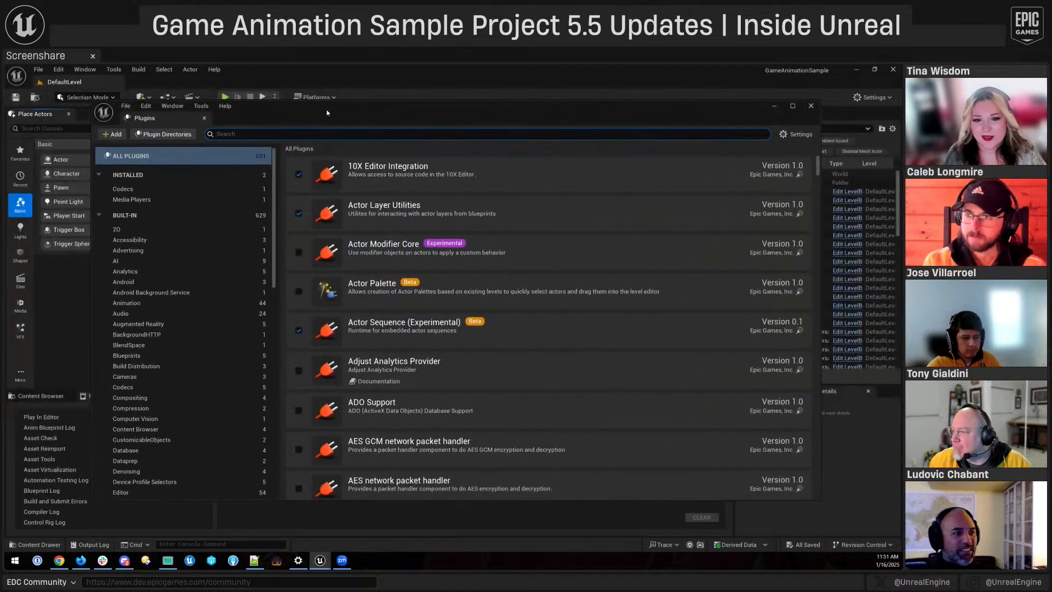
text(cameras)
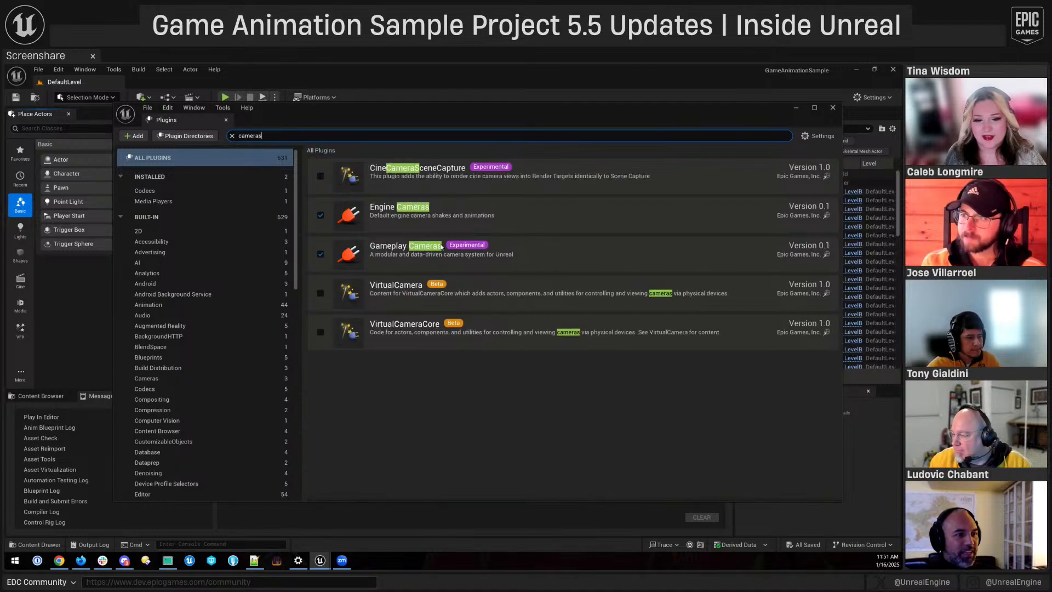
mouse_move(470, 248)
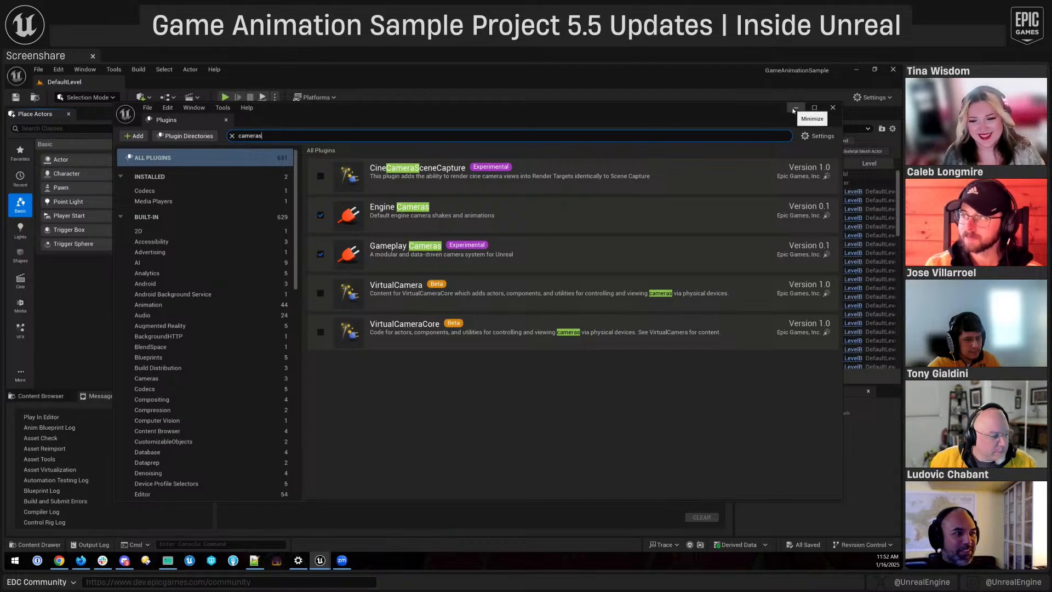
click(833, 108)
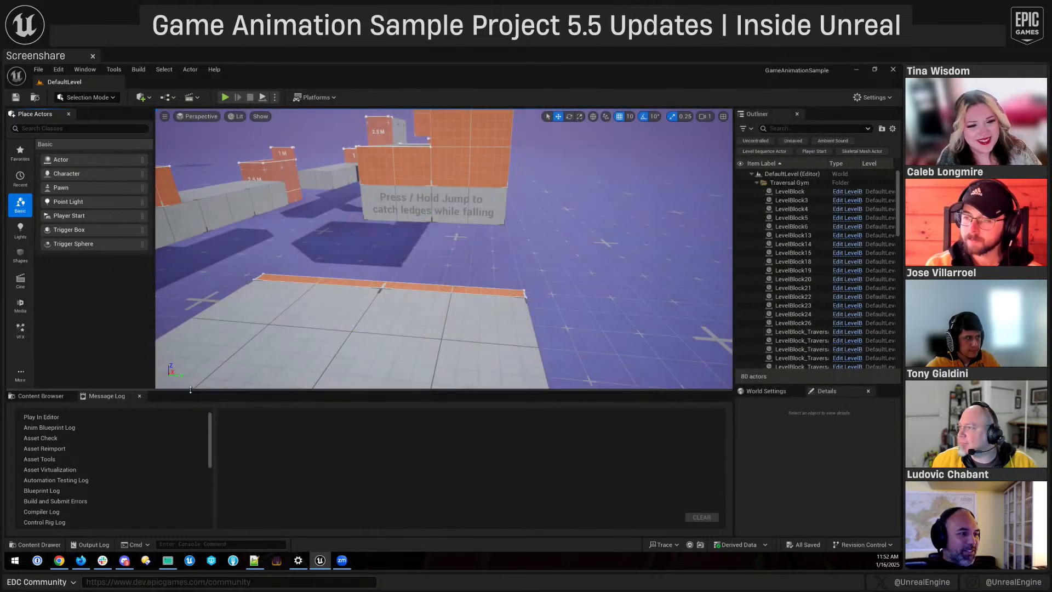
- Play the level in the editor, run the character around the open floor to observe the camera, and release the mouse cursor
drag(189, 394, 190, 398)
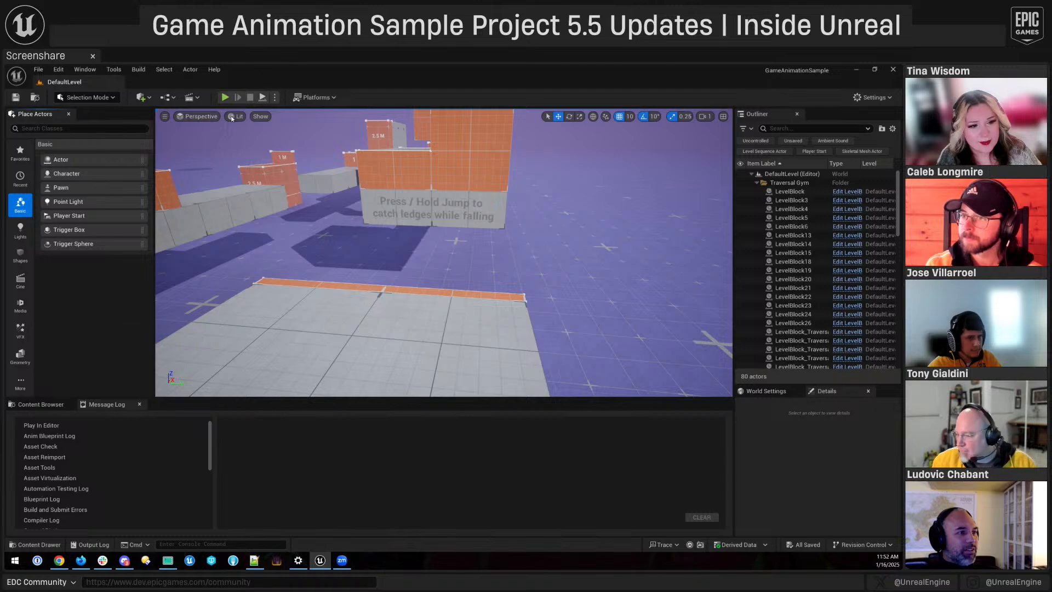
click(225, 97)
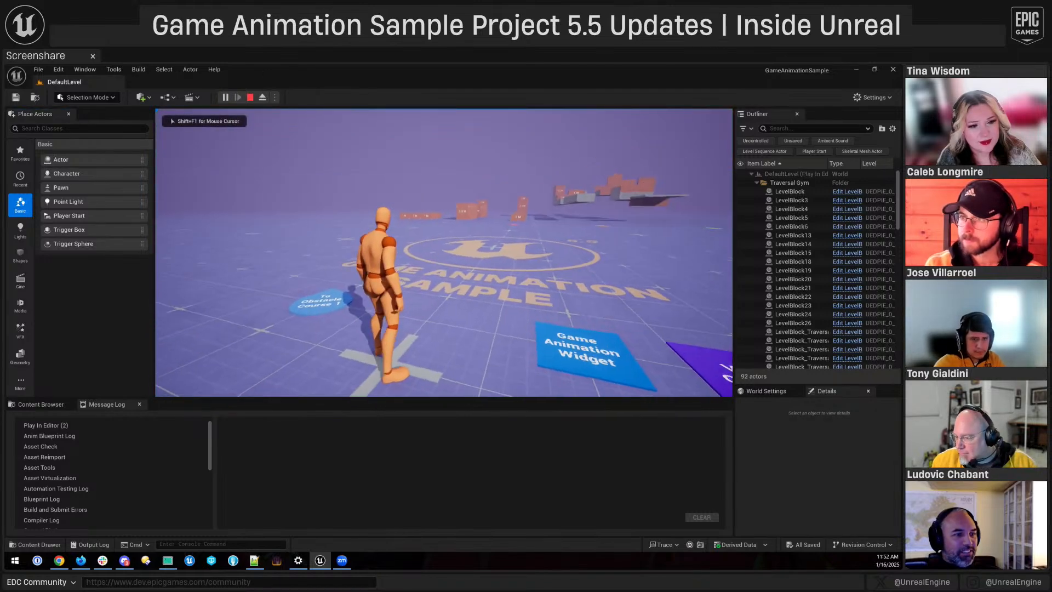
key(w)
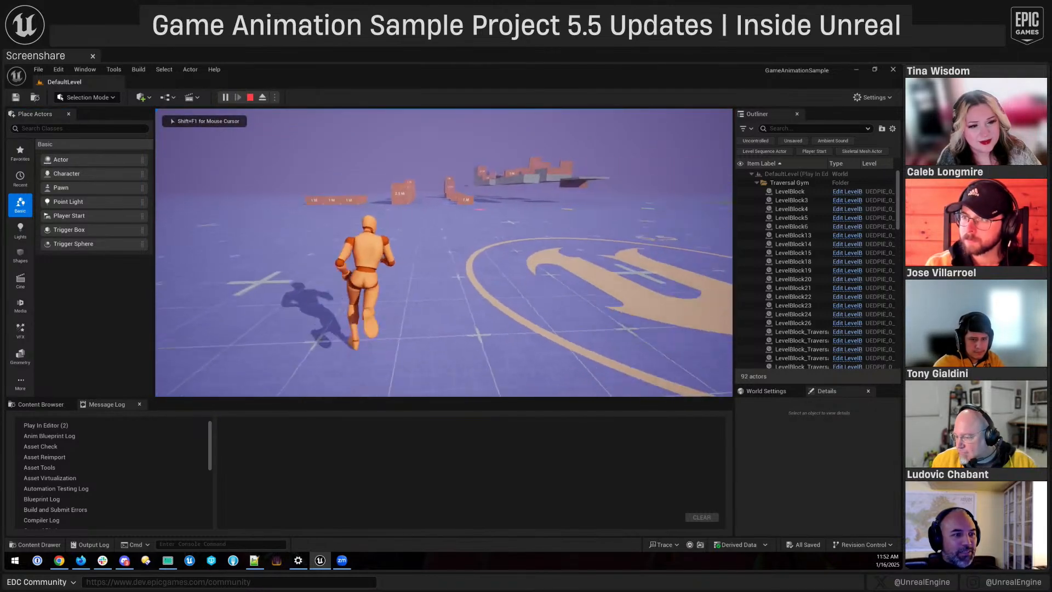
key(w)
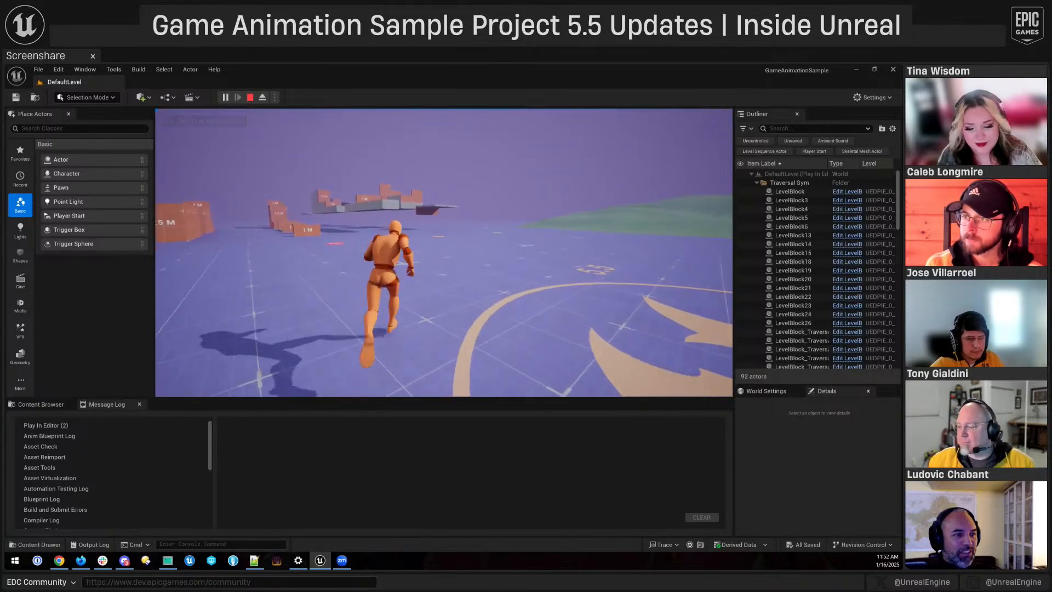
key(s)
key(w)
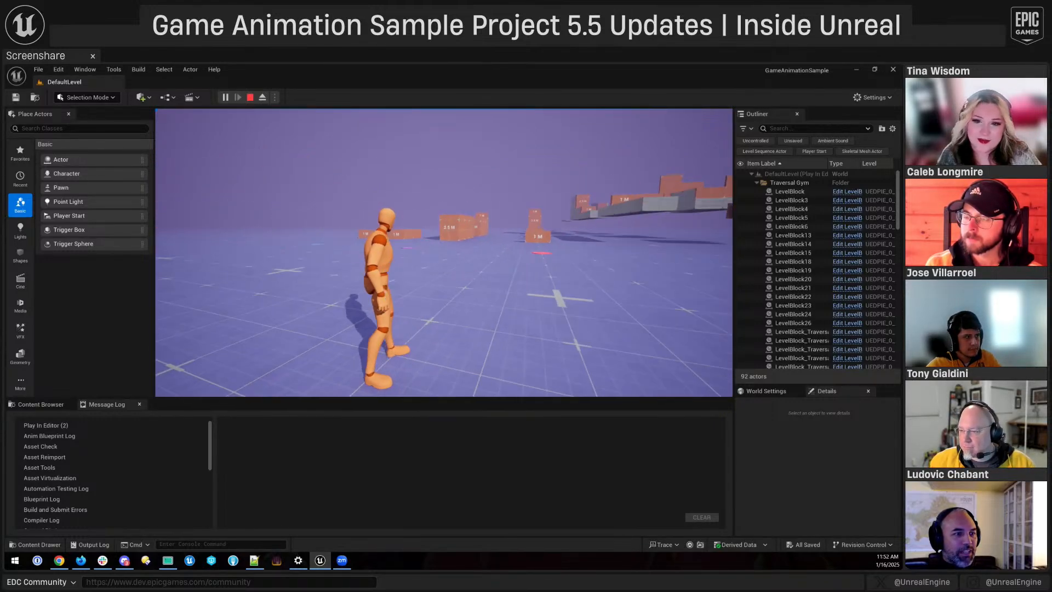
key(w)
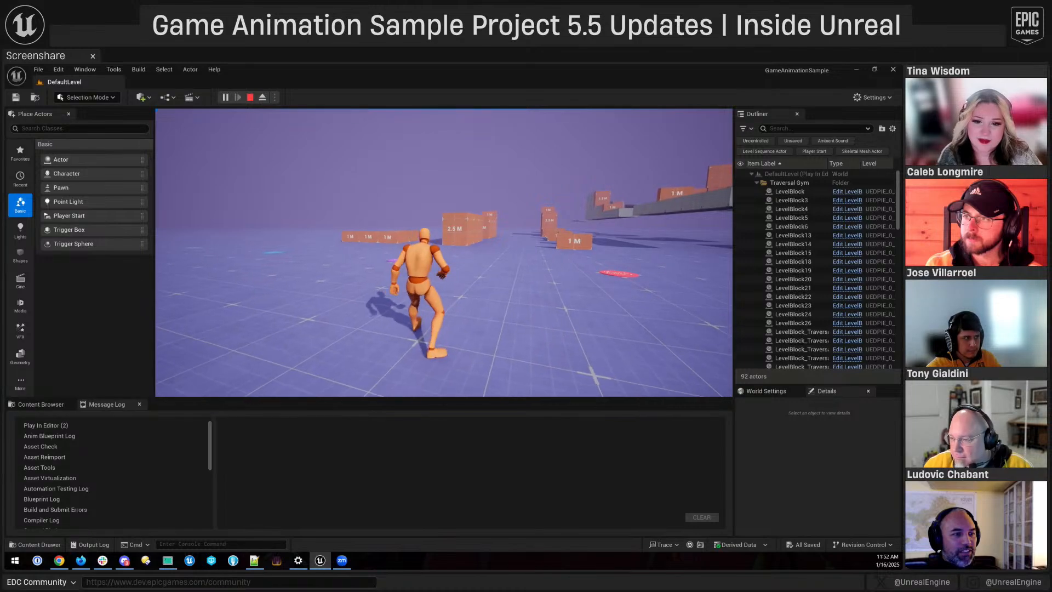
key(a)
key(w)
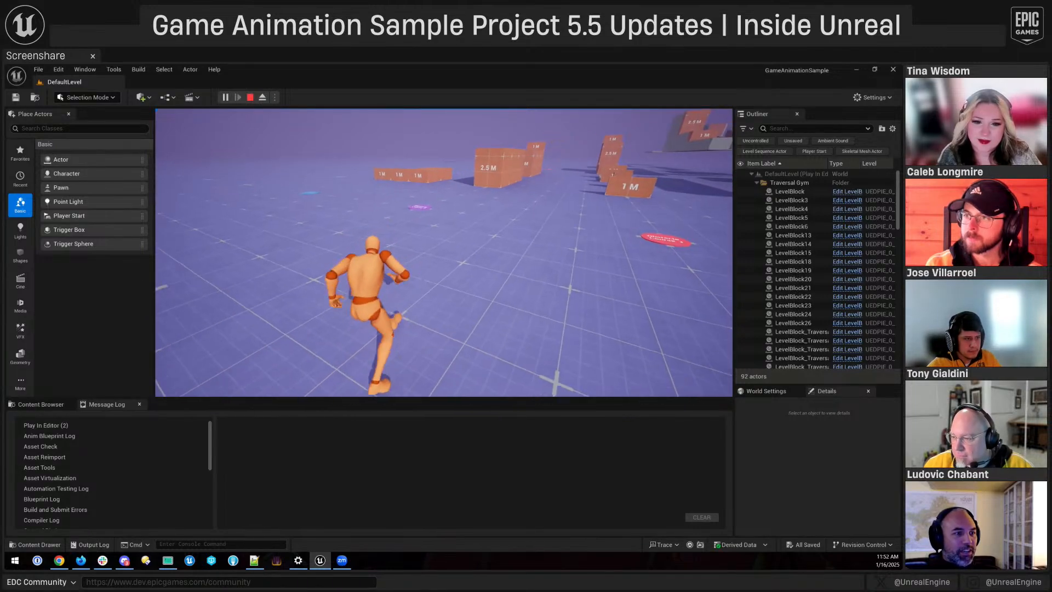
key(w)
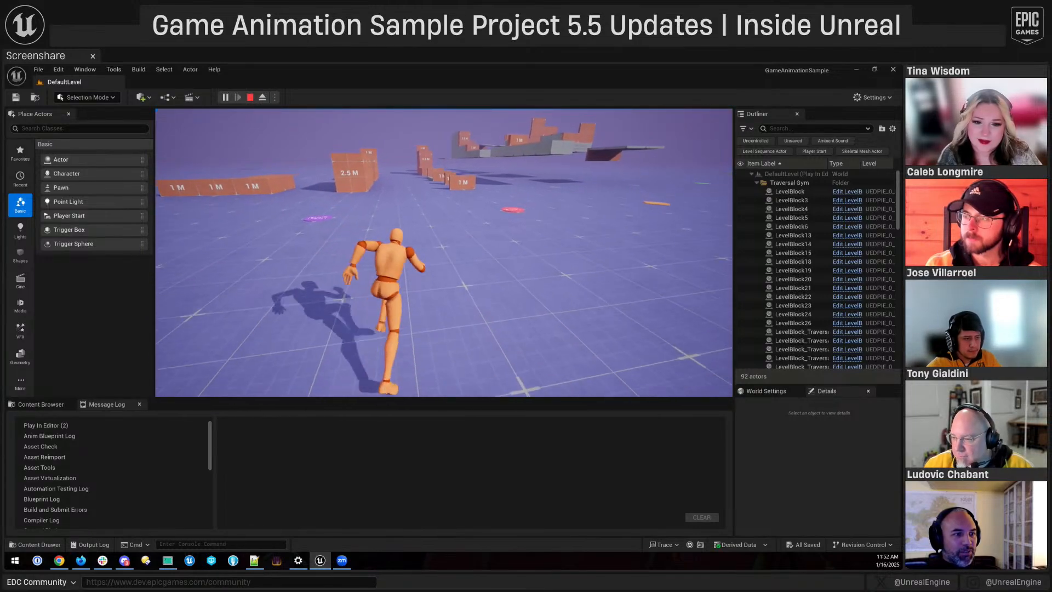
key(shift+F1)
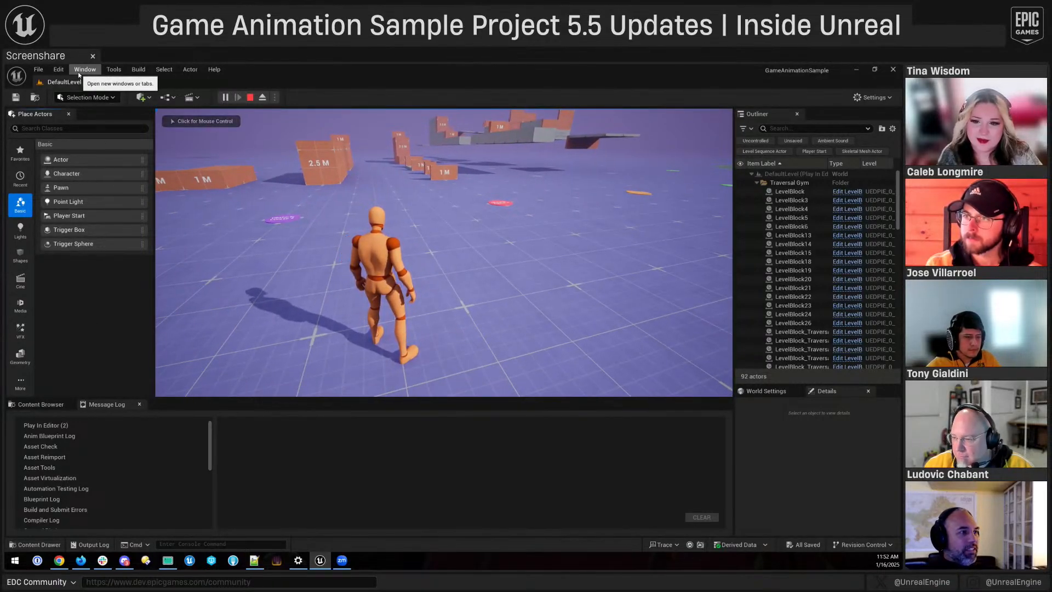
- Open the CBP_SandboxCharacter blueprint from the Blueprints folder and inspect the camera asset assigned to its GameplayCamera component
click(40, 544)
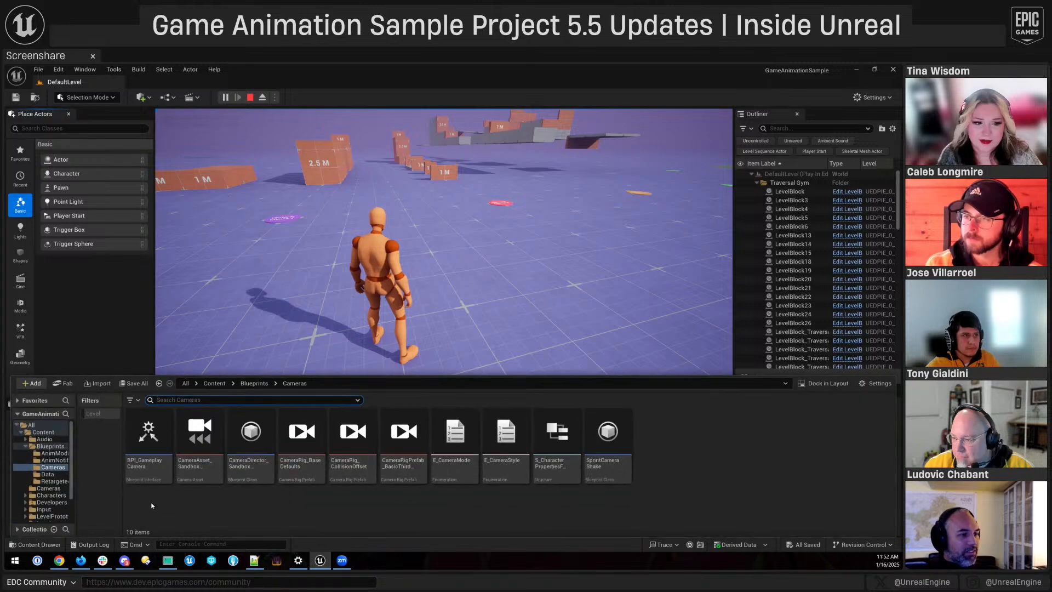
click(50, 446)
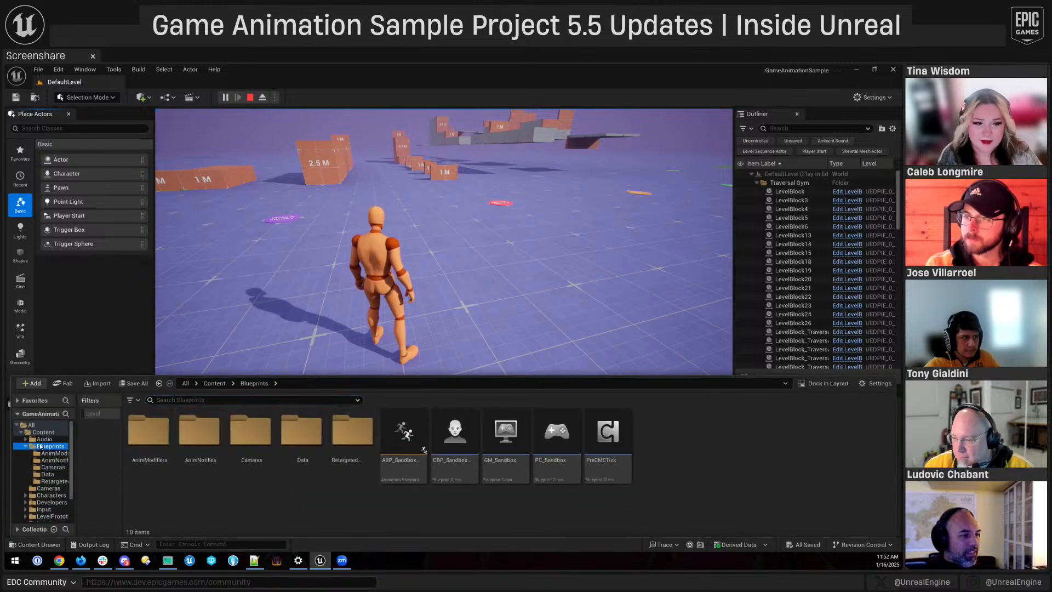
click(464, 456)
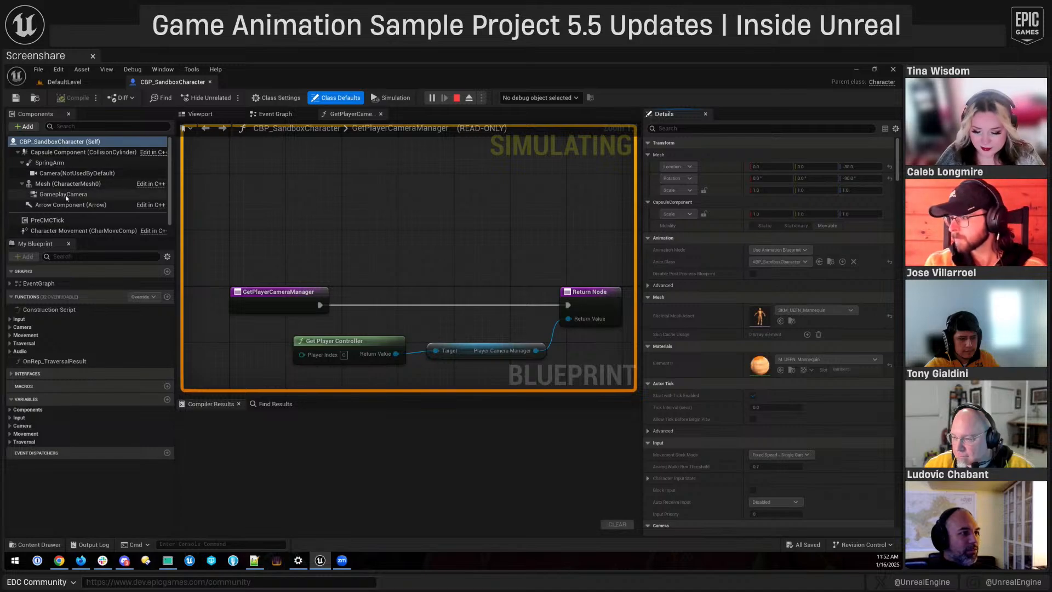
click(65, 195)
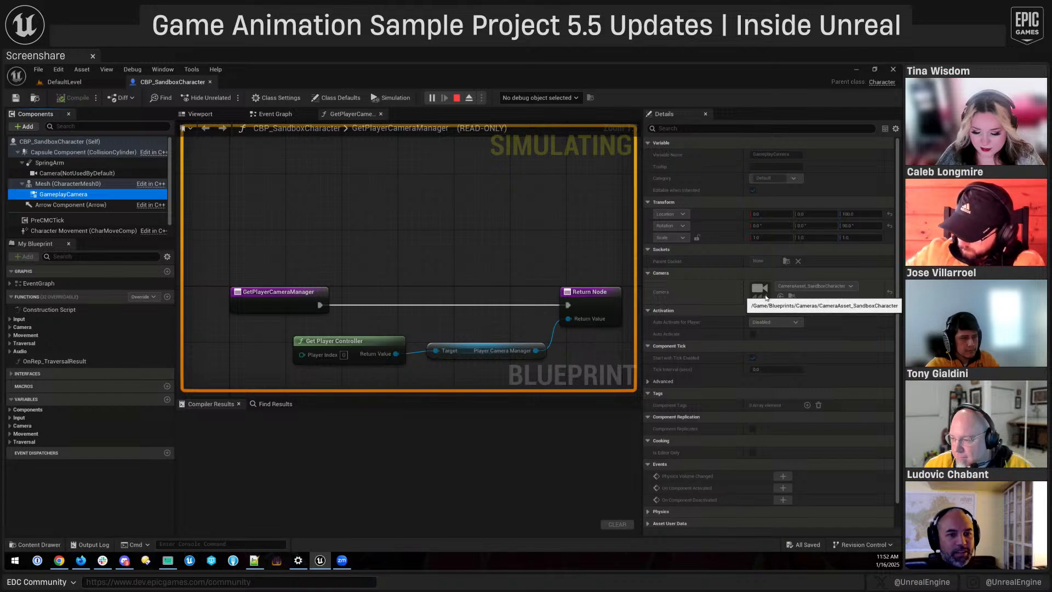
click(765, 294)
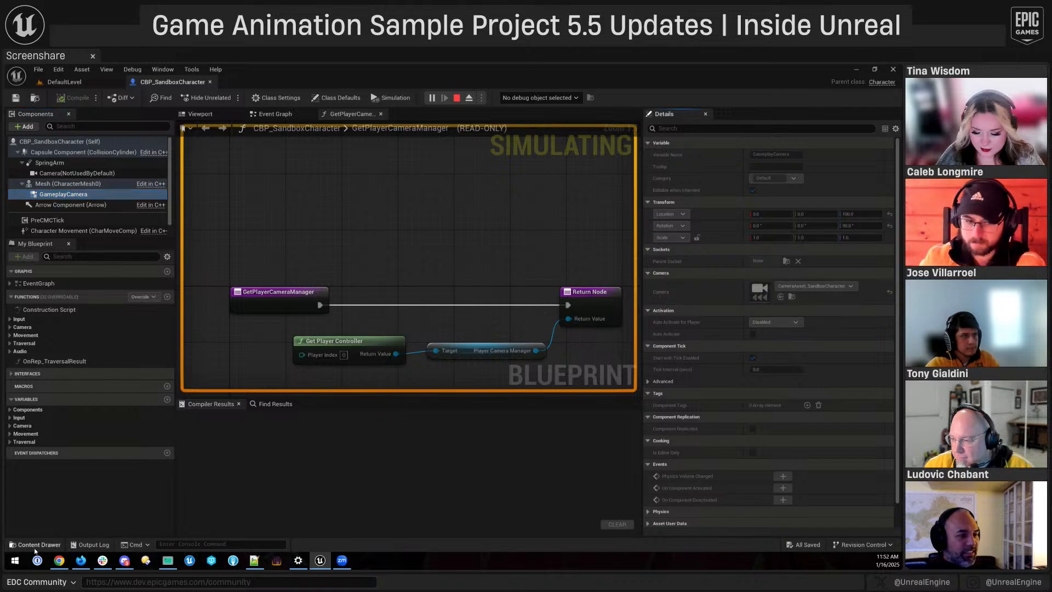
- Open the CameraAsset_SandboxCharacter asset from the Blueprints/Cameras folder
click(36, 544)
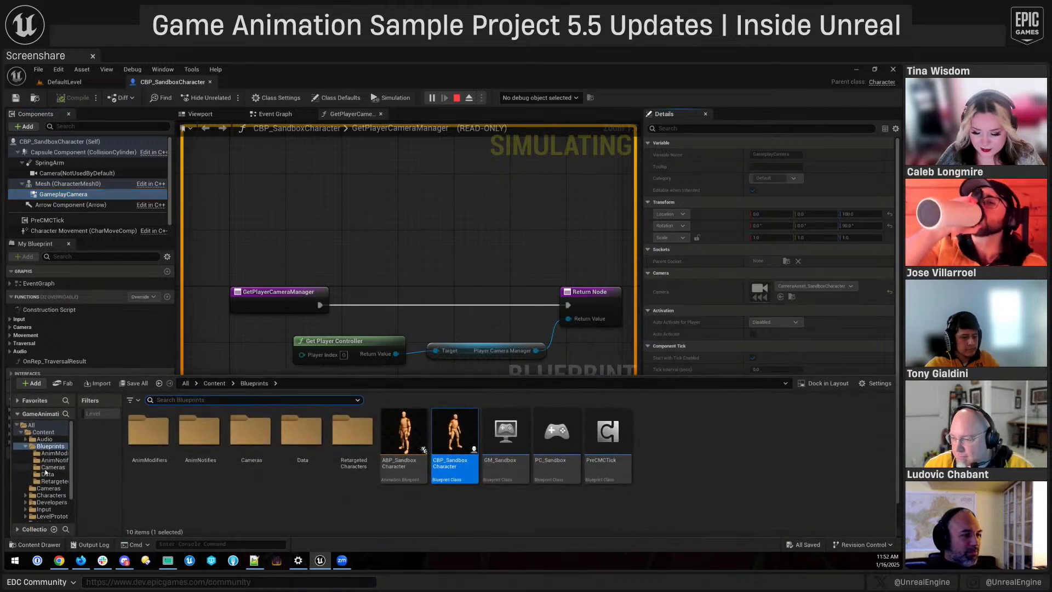
click(50, 467)
click(199, 438)
click(296, 239)
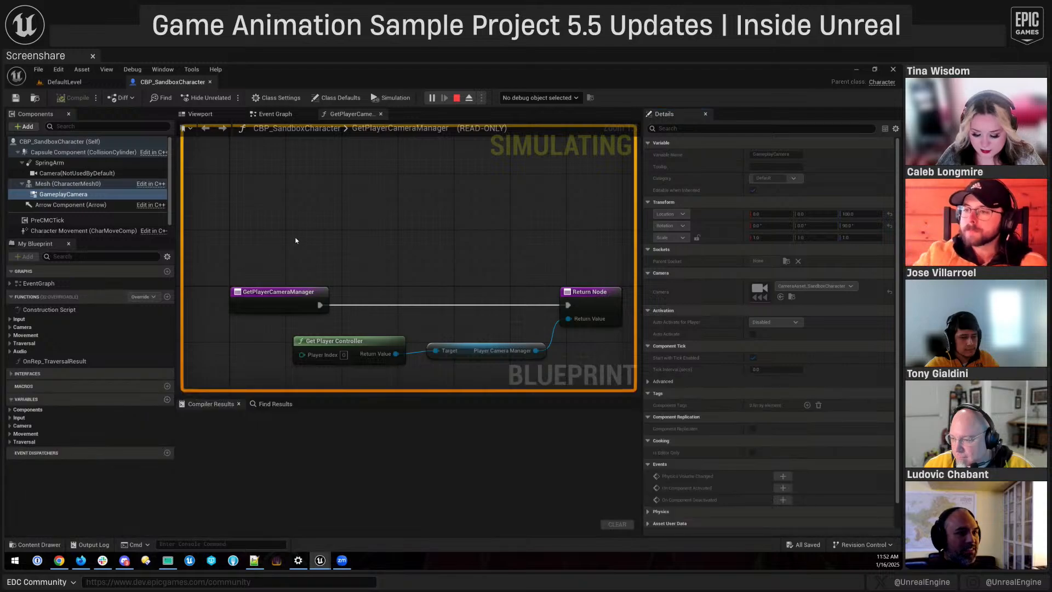
drag(898, 83, 751, 86)
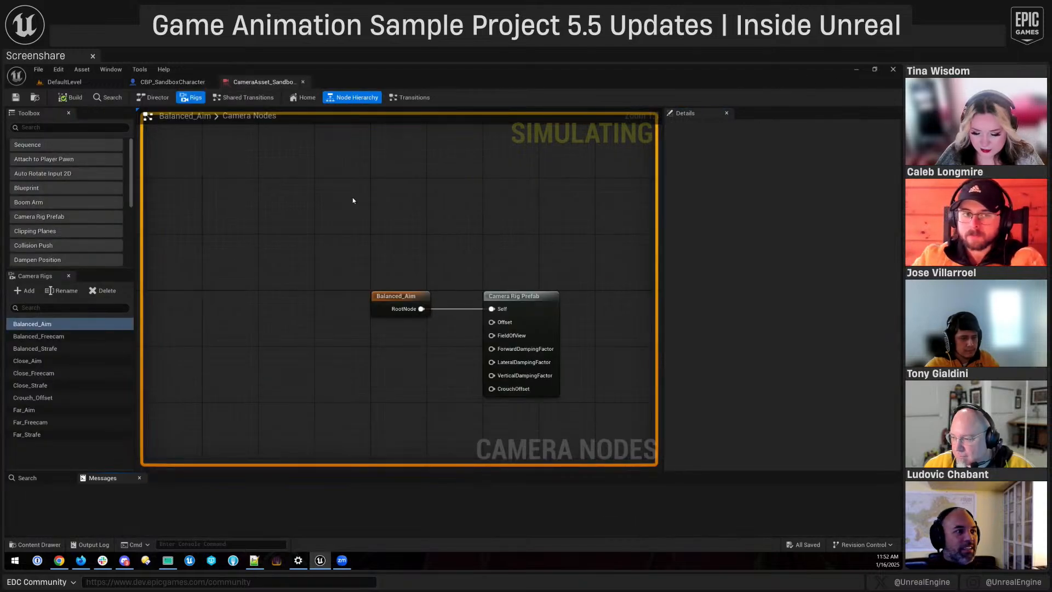
- Show the camera asset's director settings and locate the CameraDirector_SandboxCharacter evaluator class in the project content
click(154, 97)
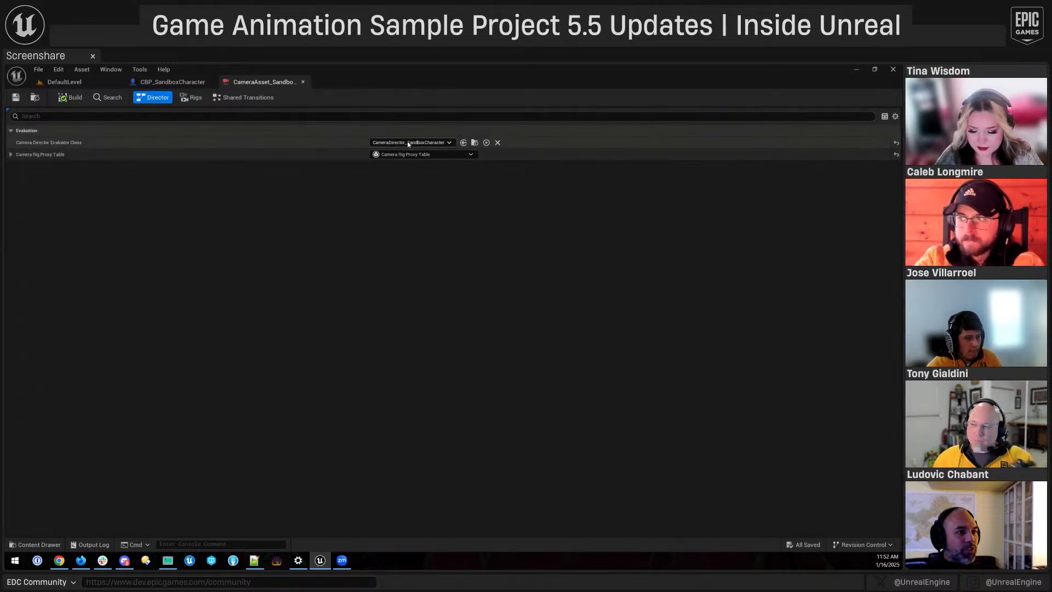
click(474, 143)
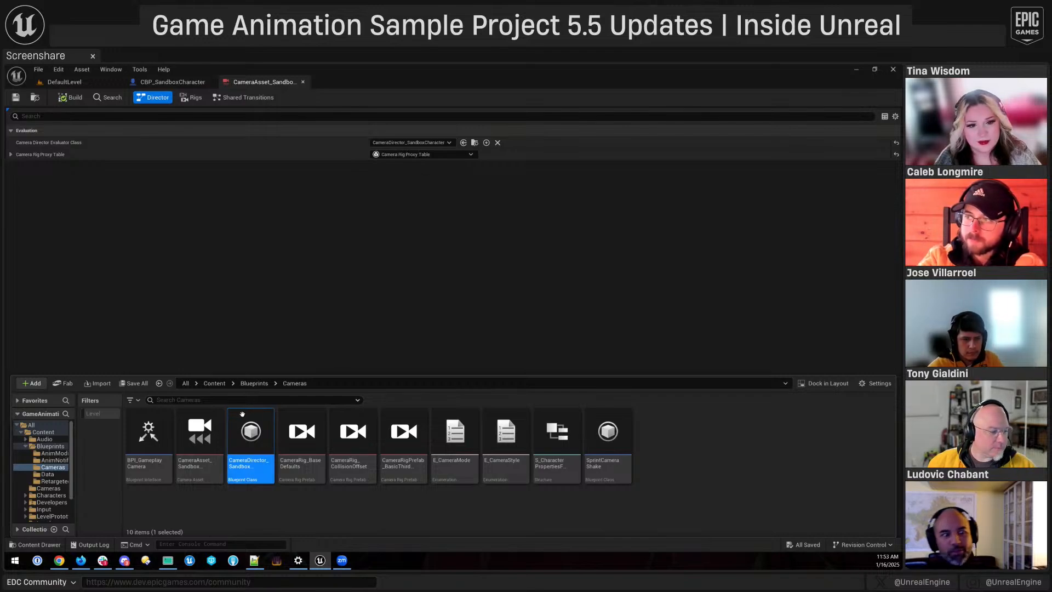
- Open the CameraDirector_SandboxCharacter blueprint from the Cameras folder and examine its event graph, including the camera shake branches
mouse_move(242, 414)
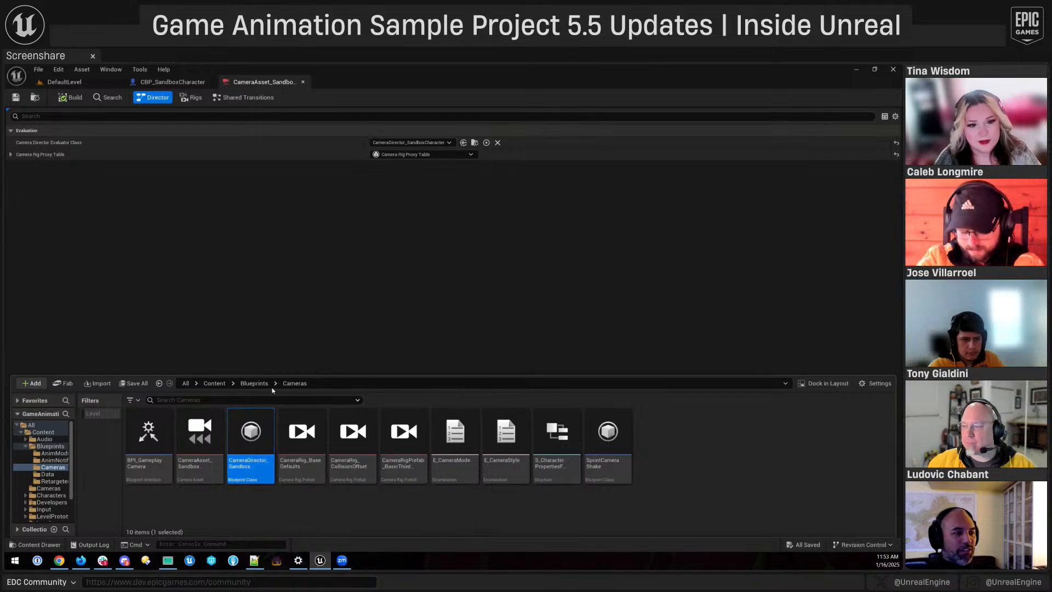
mouse_move(253, 453)
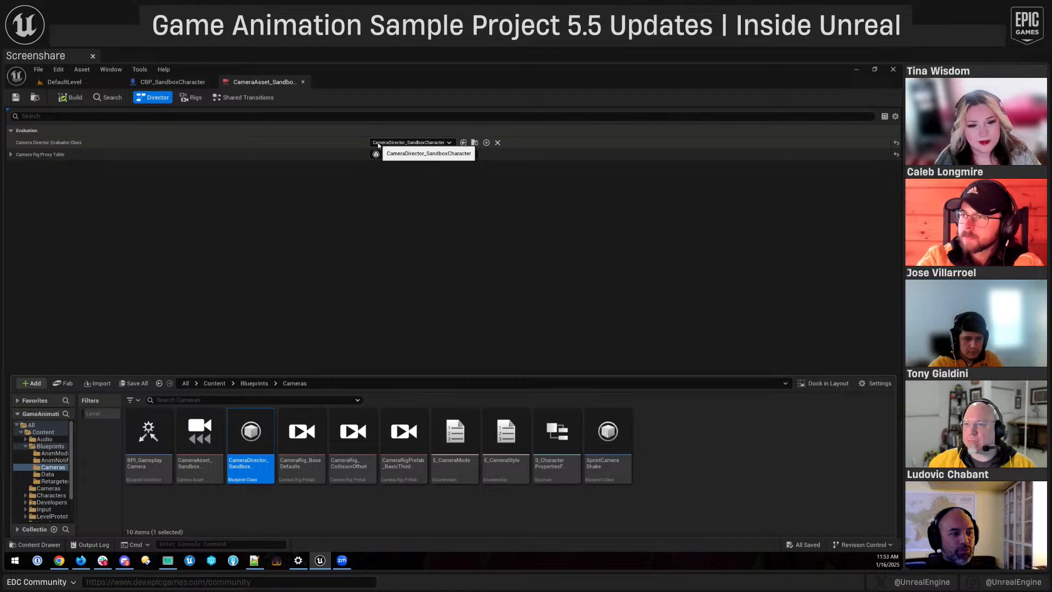
mouse_move(240, 434)
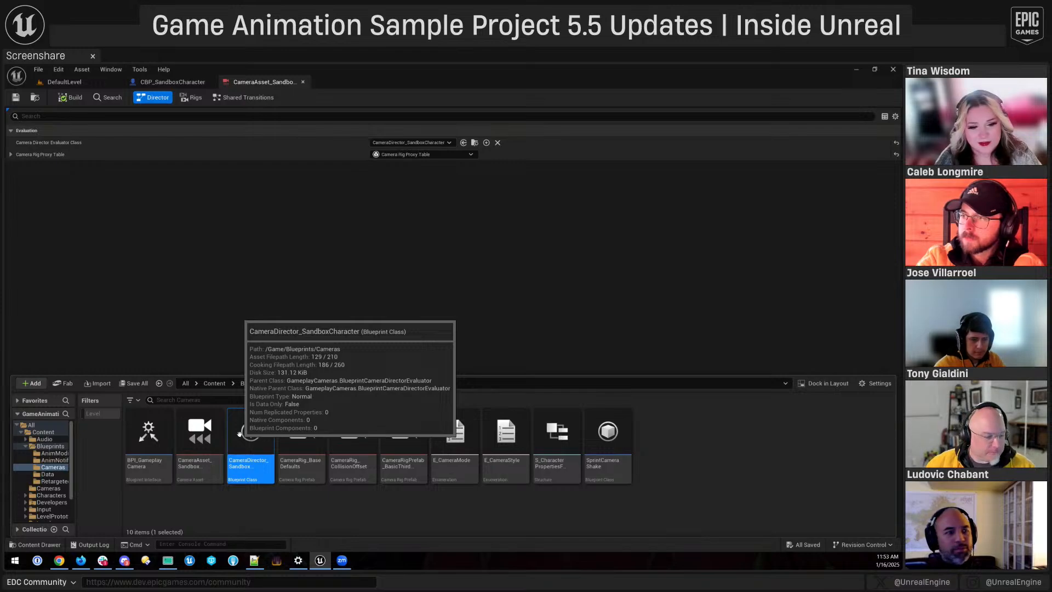
double_click(239, 434)
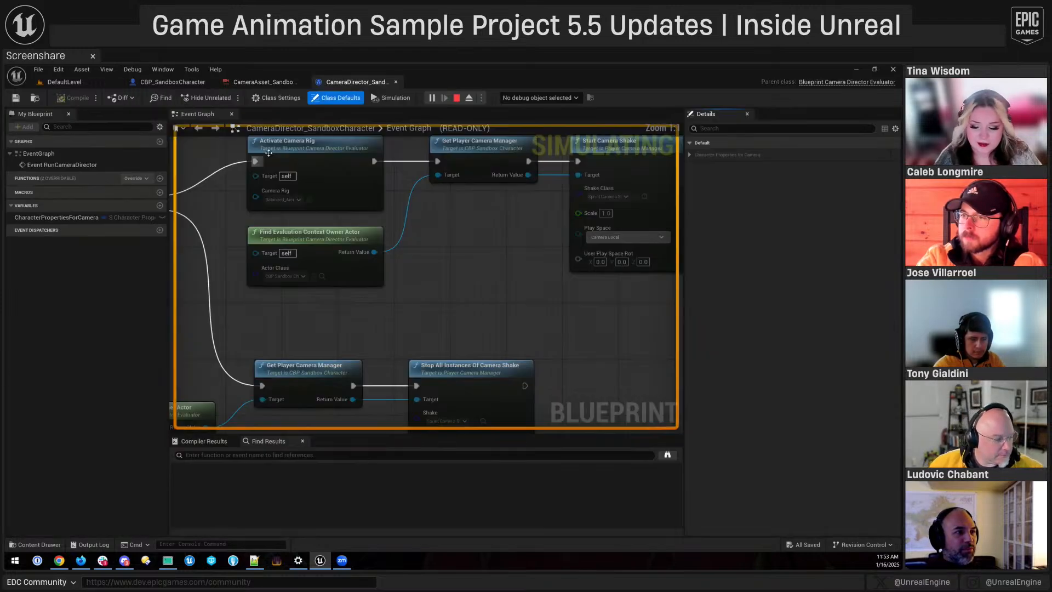
right_drag(472, 274, 679, 356)
right_drag(345, 372, 248, 289)
scroll(518, 338, down, 2)
click(325, 187)
right_drag(341, 312, 386, 281)
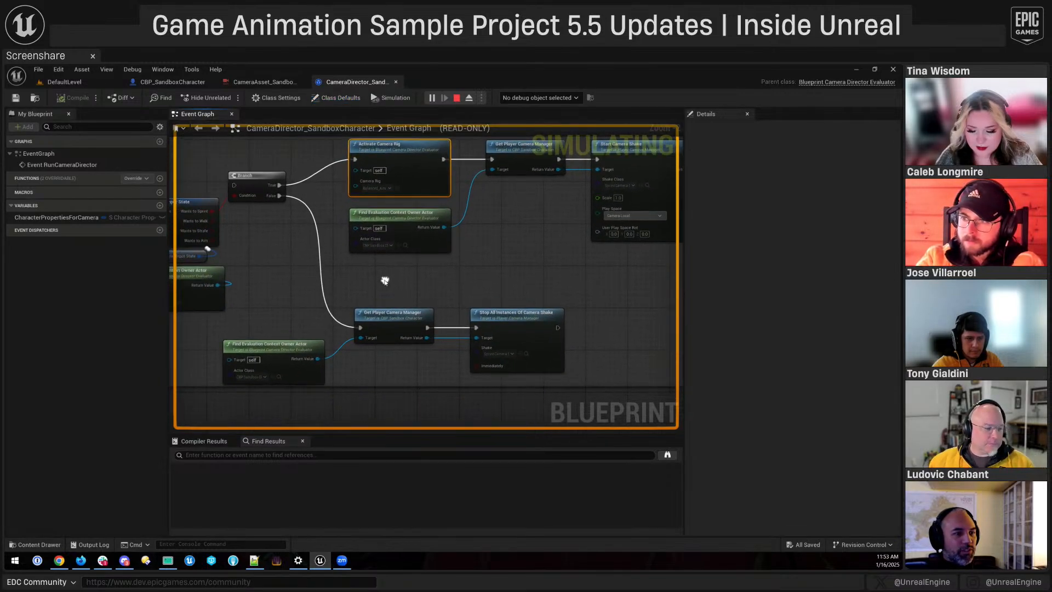
right_drag(507, 252, 533, 259)
scroll(495, 233, down, 6)
scroll(437, 228, up, 3)
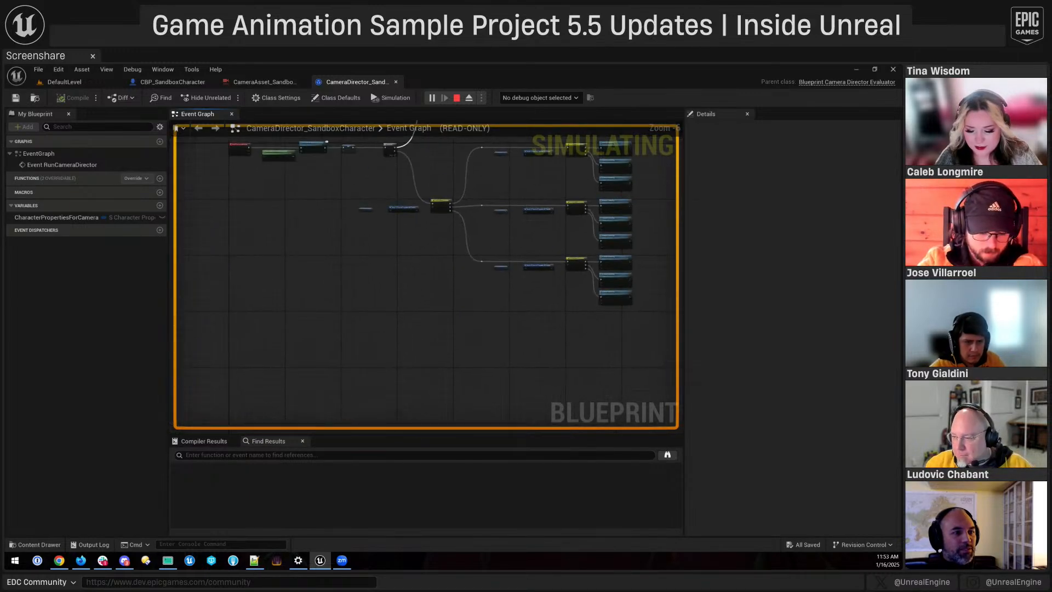
- Examine how the director graph's camera style and camera mode switches lead to the Activate Camera Rig nodes
scroll(486, 223, up, 5)
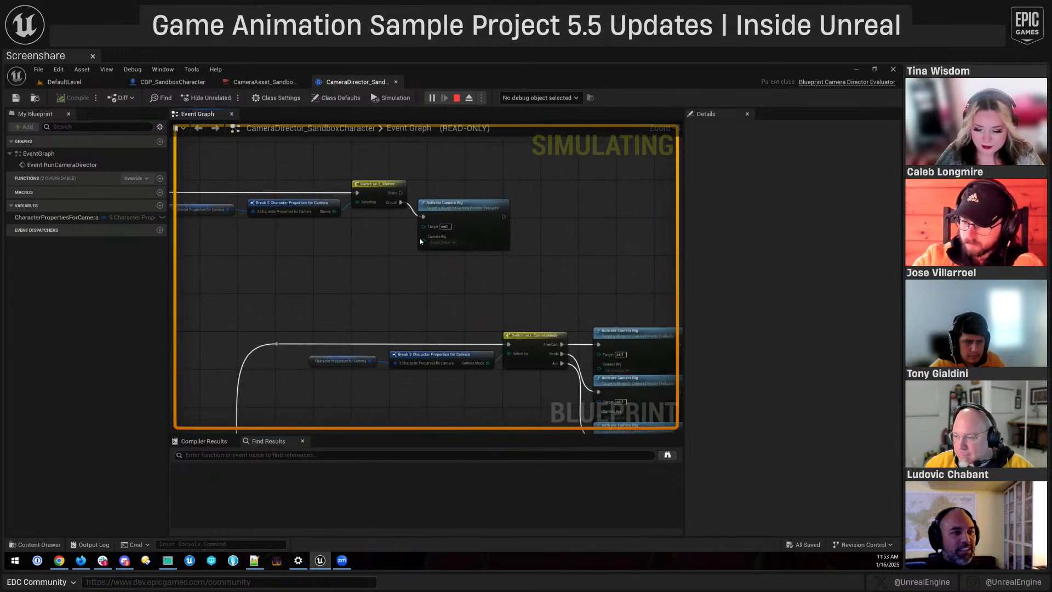
click(470, 205)
right_drag(510, 308, 365, 248)
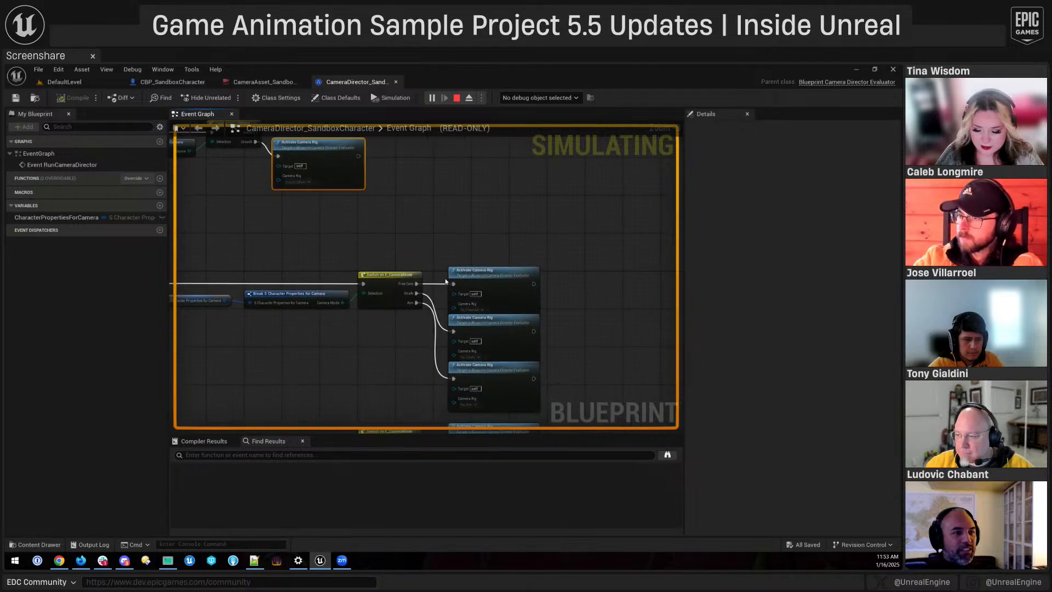
click(494, 273)
right_drag(594, 357, 606, 268)
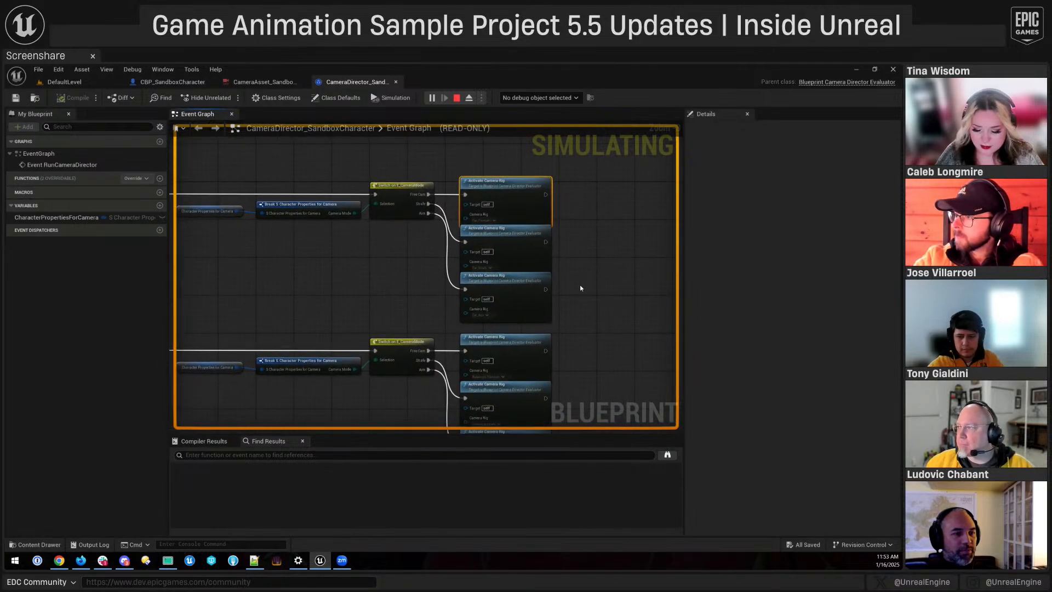
click(510, 282)
click(598, 303)
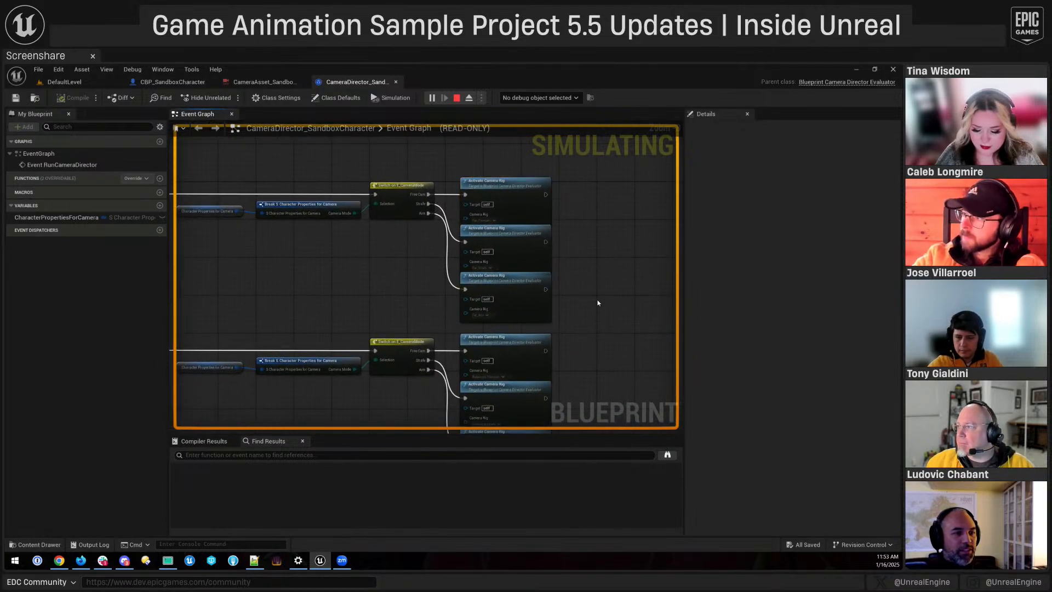
- Show the camera rigs of CameraAsset_SandboxCharacter, open Balanced_Strafe and inspect the properties of its Camera Rig Prefab node
click(266, 83)
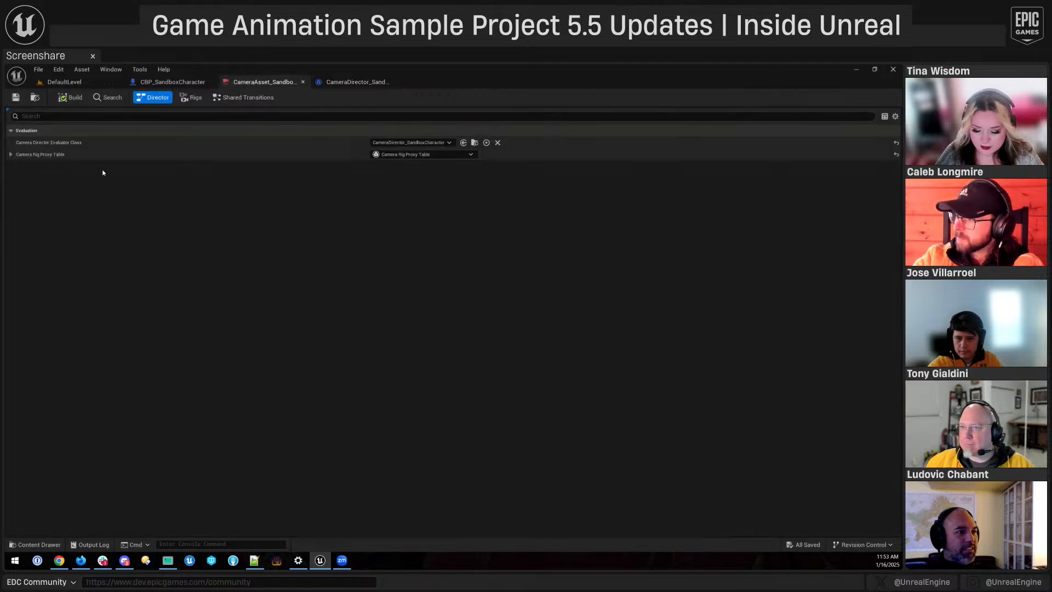
click(196, 99)
click(52, 336)
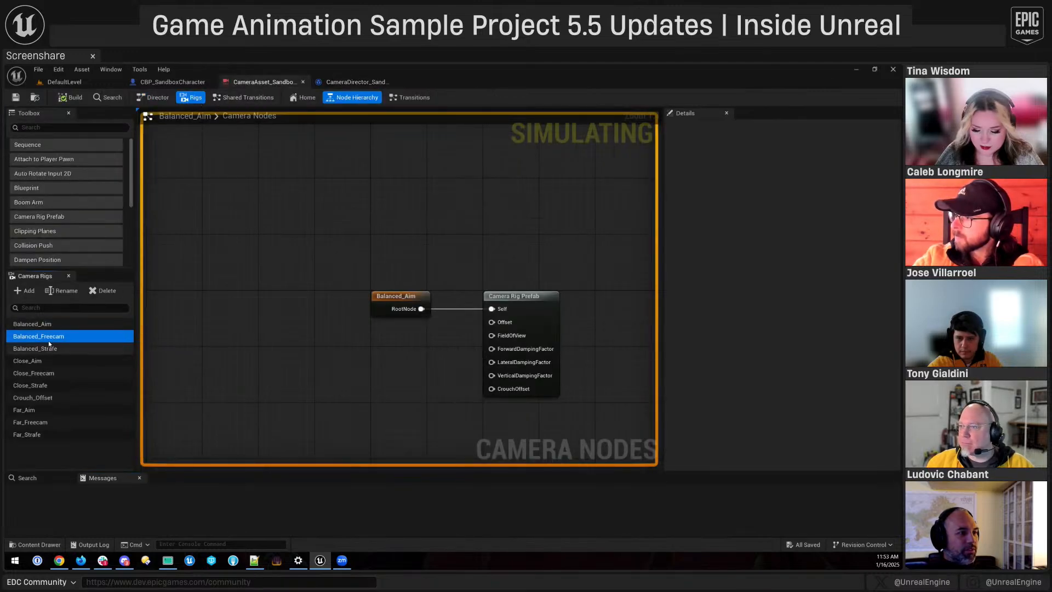
click(49, 346)
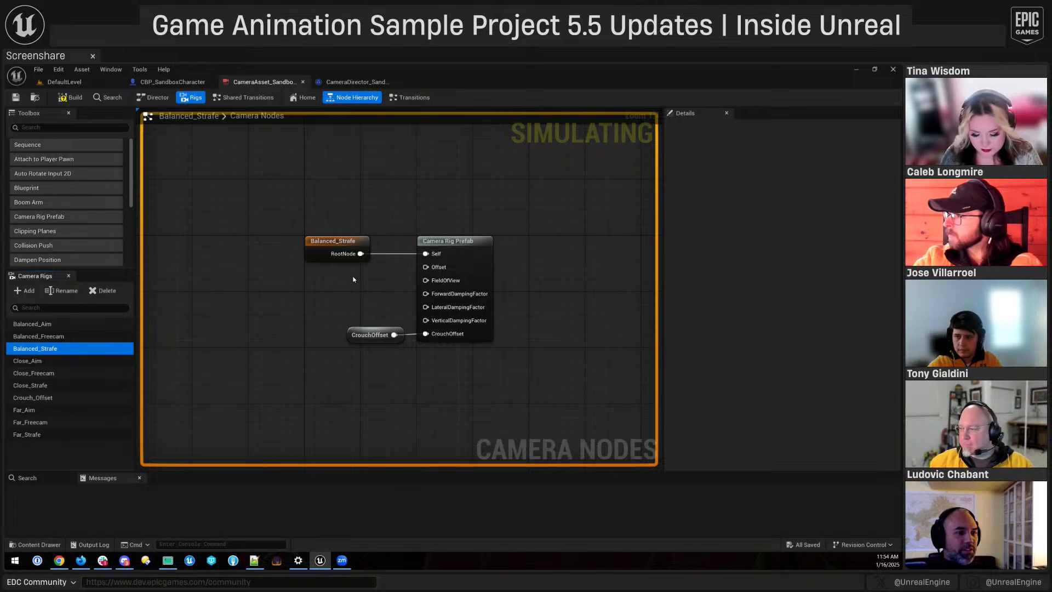
click(459, 247)
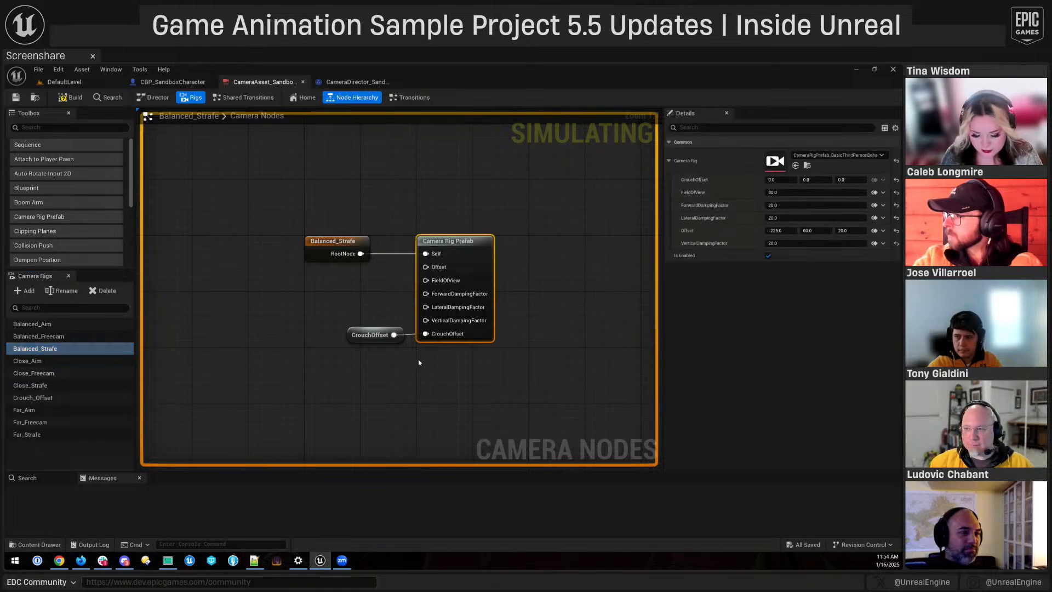
- Open the CameraRigPrefab_BasicThirdPersonBehavior asset and examine its Sequence, Offset, Boom Arm, Dampen Position and Field Of View nodes
double_click(775, 163)
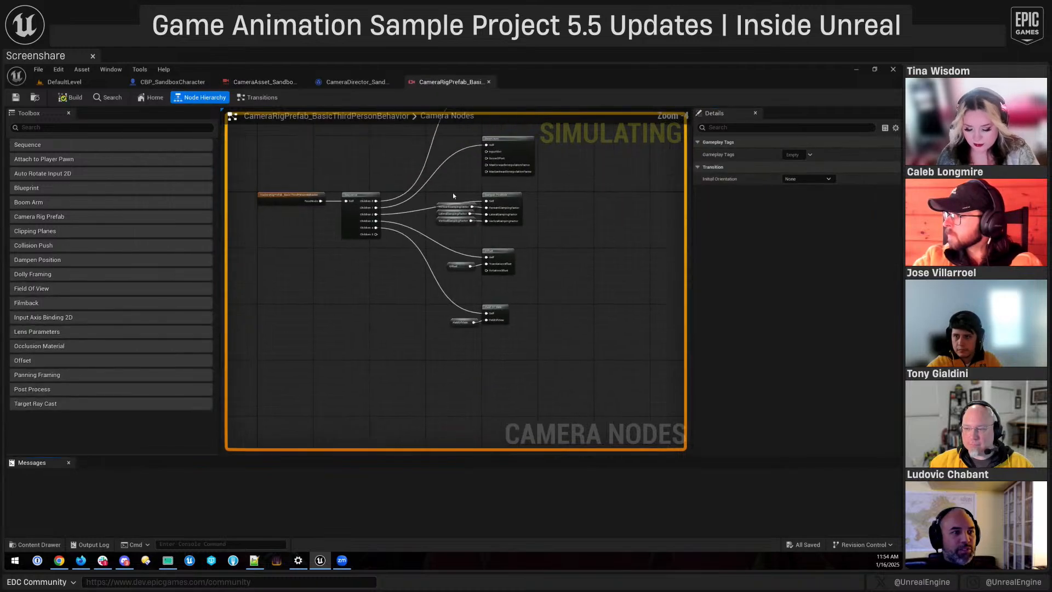
scroll(448, 232, up, 4)
right_drag(424, 294, 391, 259)
scroll(393, 269, down, 2)
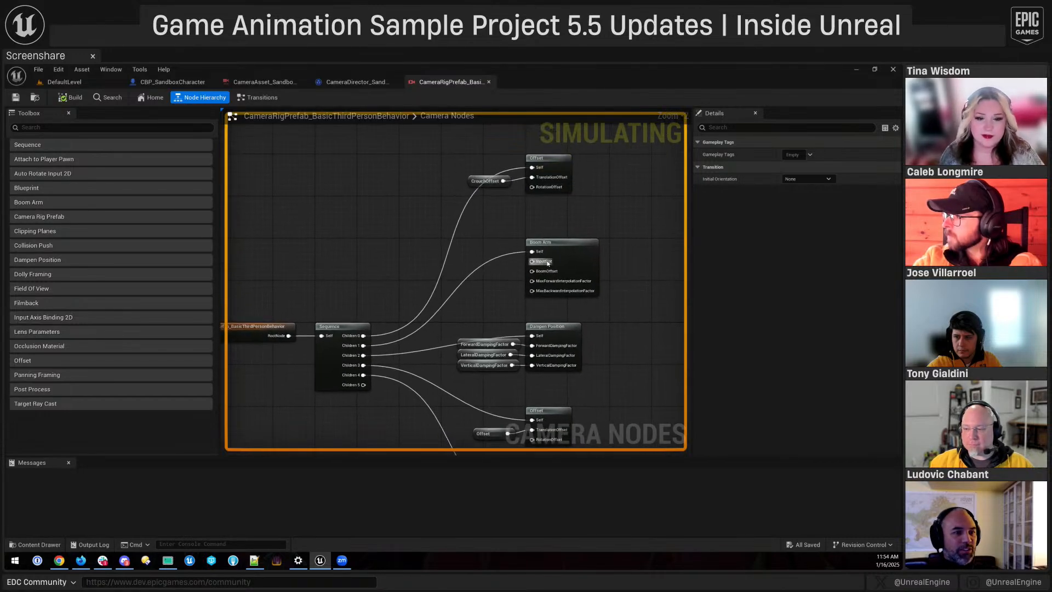
right_drag(527, 299, 536, 209)
right_drag(496, 392, 492, 353)
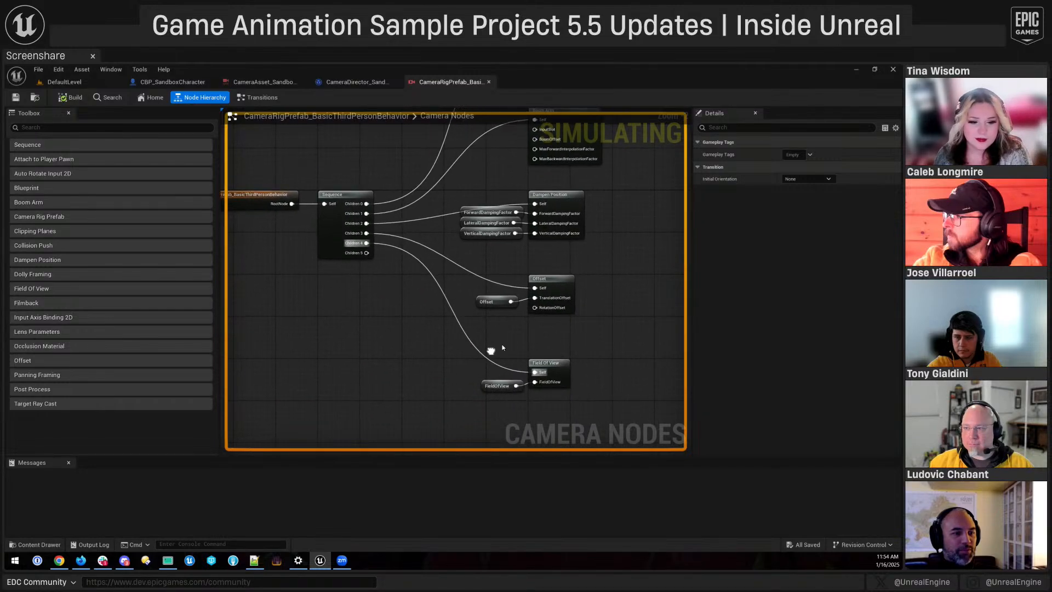
right_drag(468, 256, 468, 325)
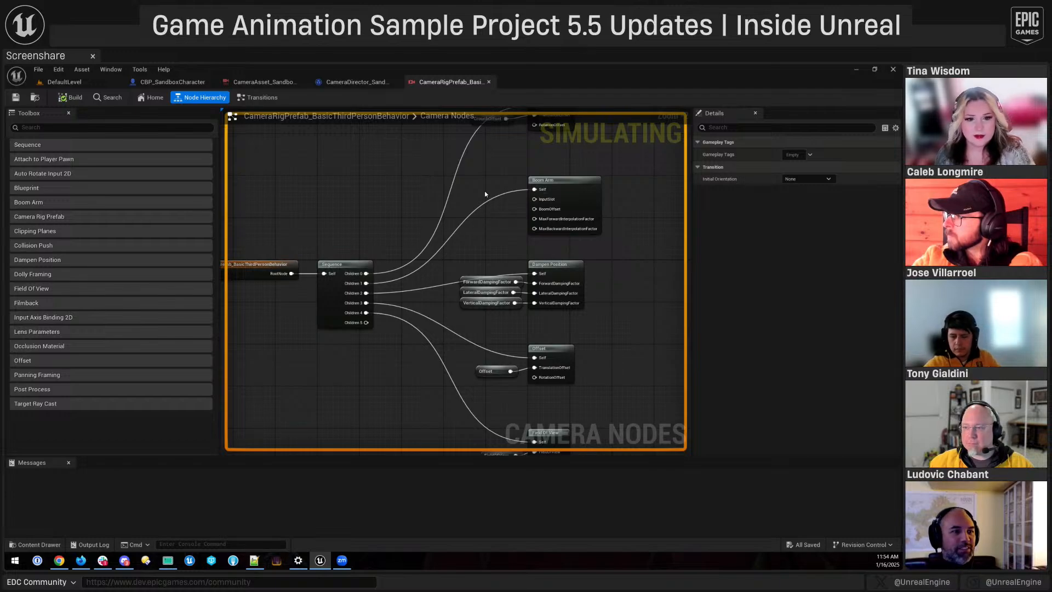
right_drag(484, 191, 475, 243)
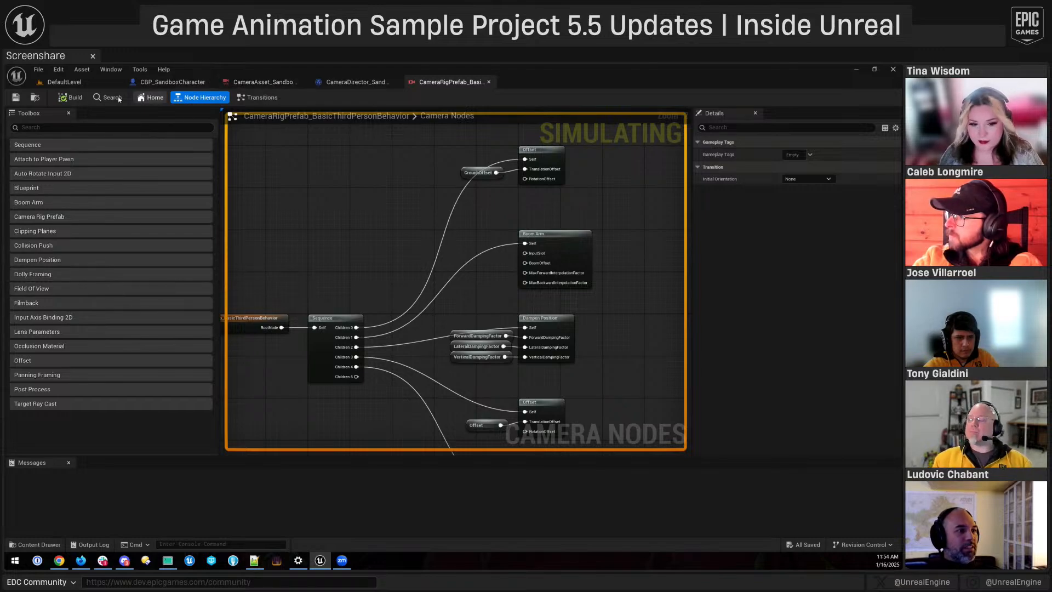
- Return to the running DefaultLevel, open the Cameras Debugger and enable its debug info
click(91, 81)
click(356, 291)
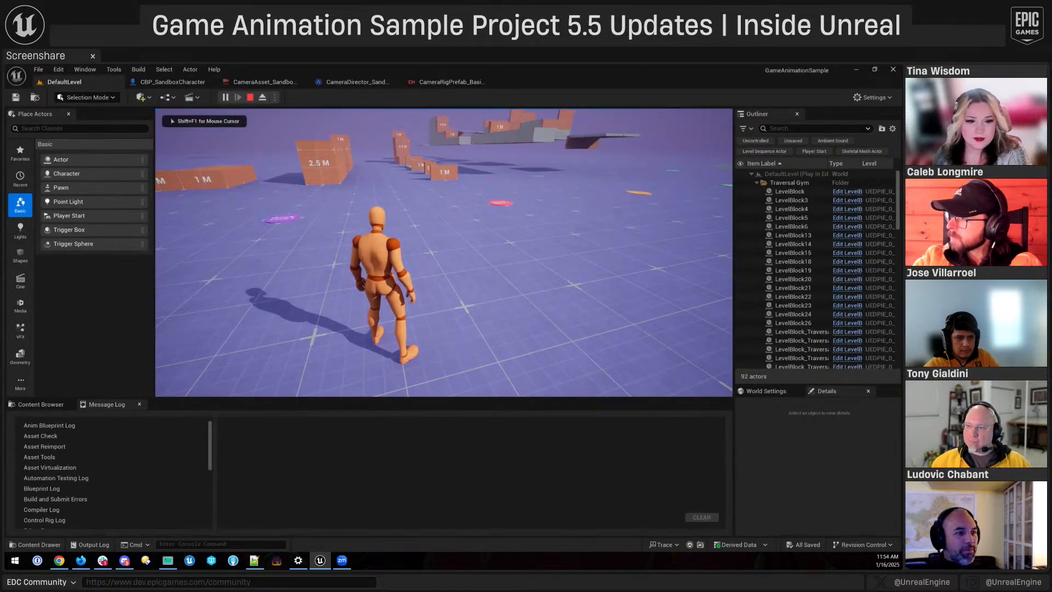
key(shift+F1)
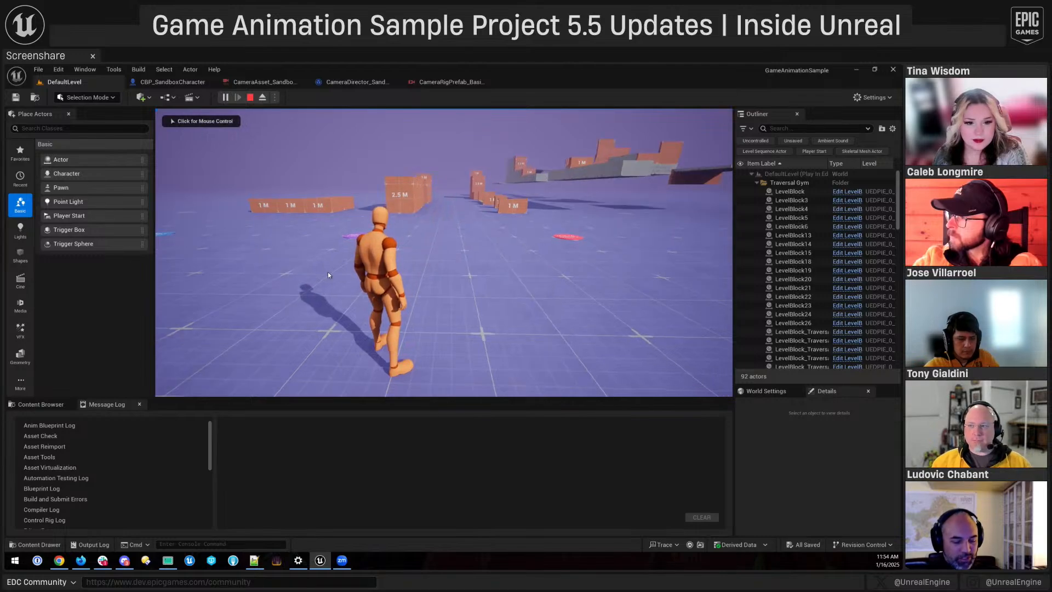
click(115, 69)
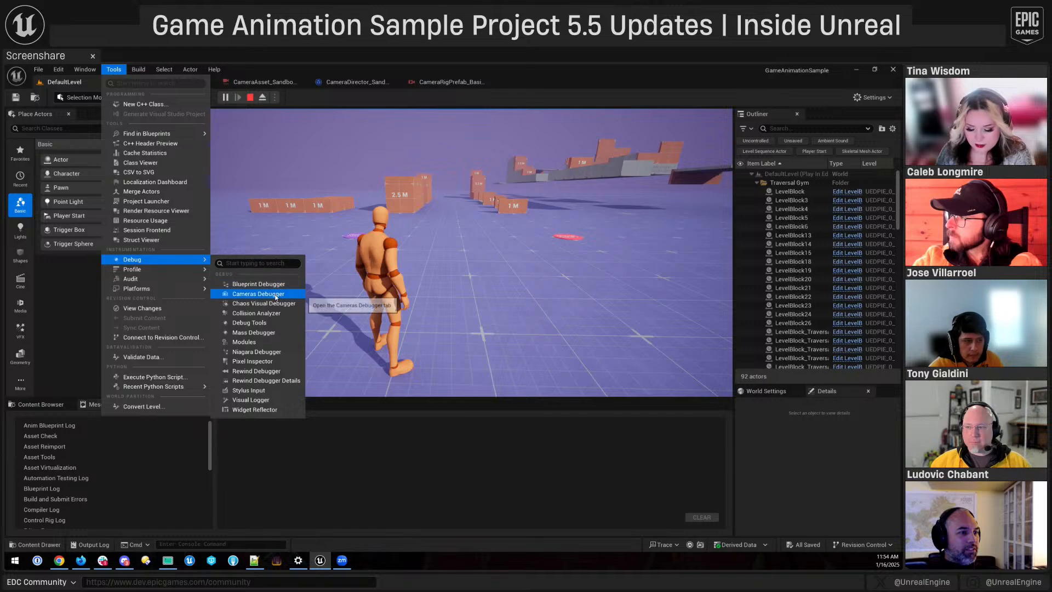
click(258, 294)
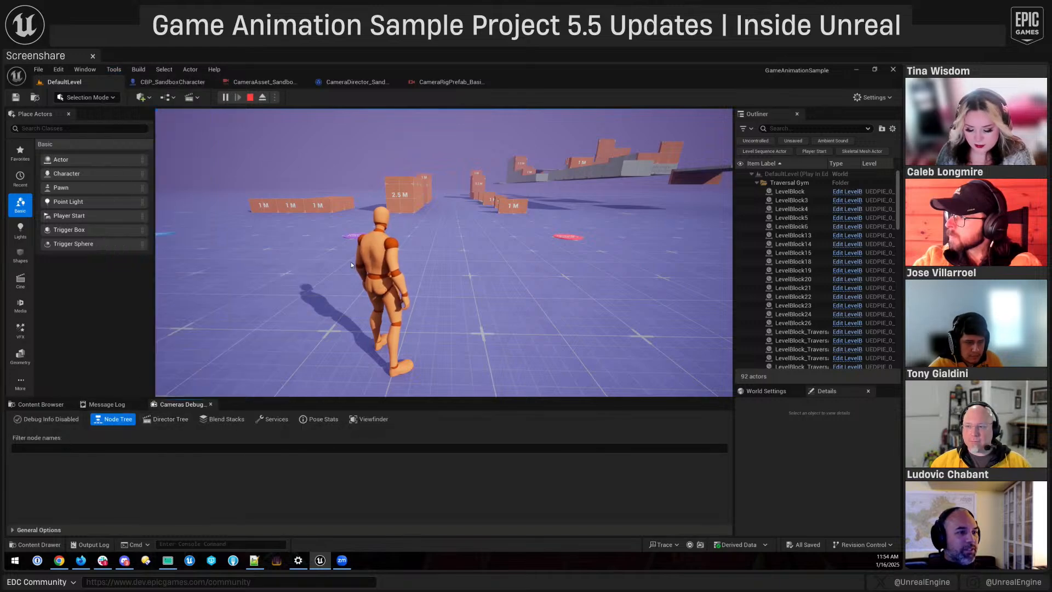
click(51, 419)
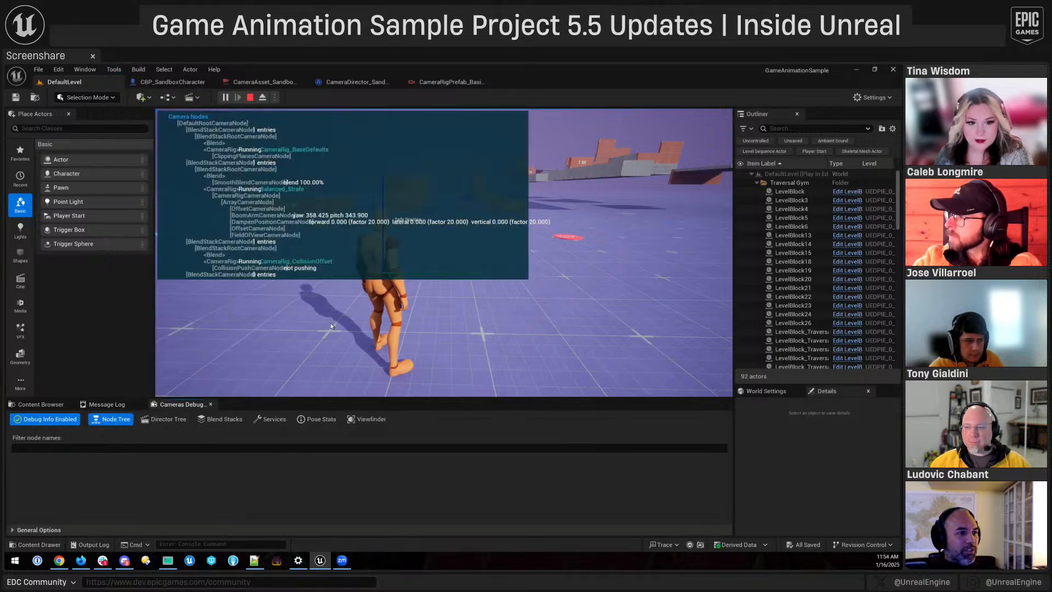
- Rotate the camera in the running game, then compare the debug node tree with the CameraRigPrefab_BasicThirdPersonBehavior node hierarchy
click(318, 314)
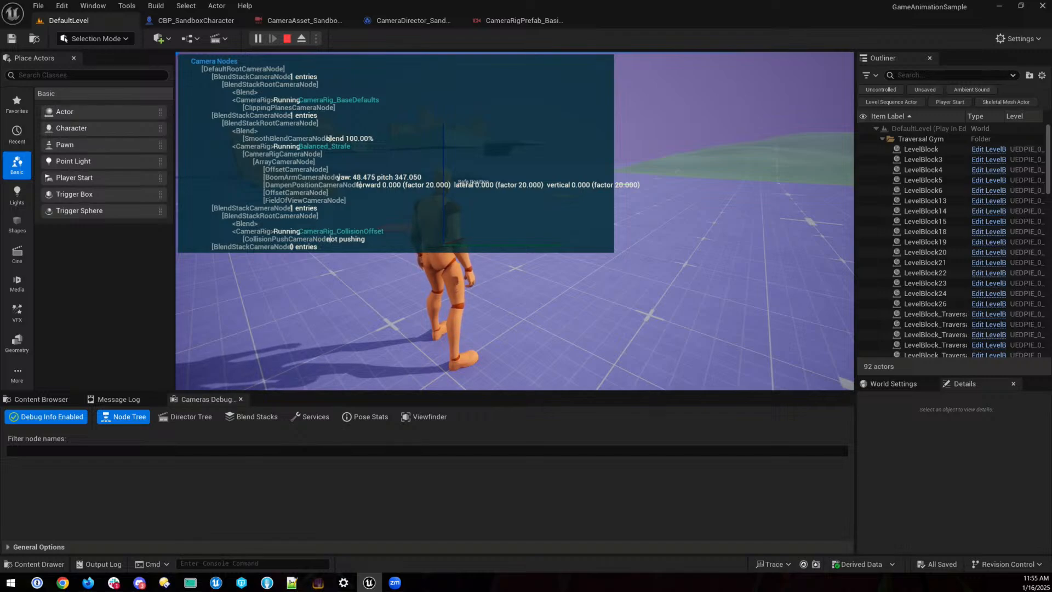
key(shift+F1)
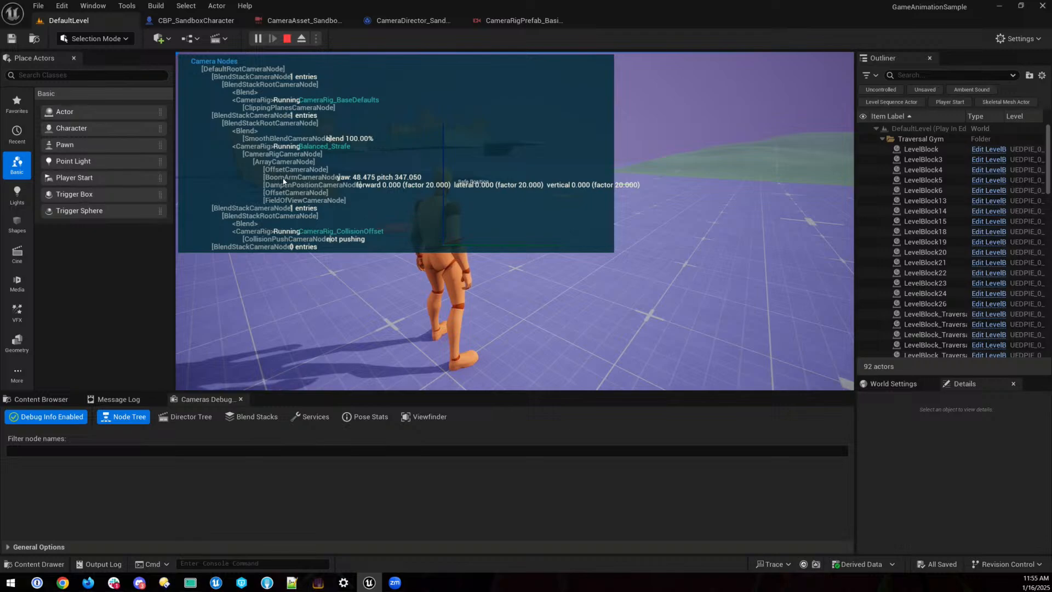
click(515, 25)
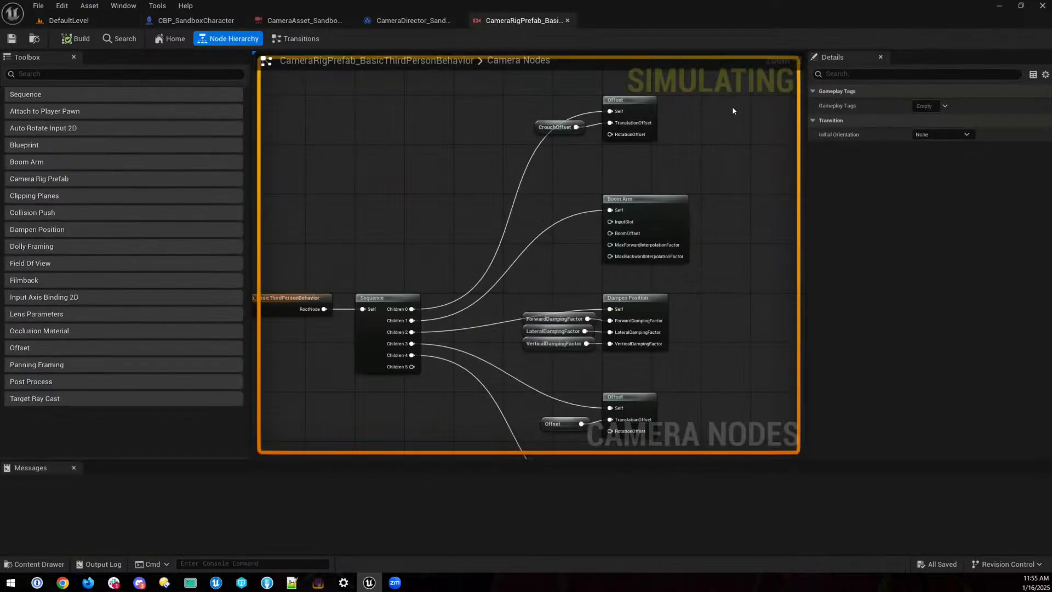
drag(717, 109, 652, 340)
click(686, 328)
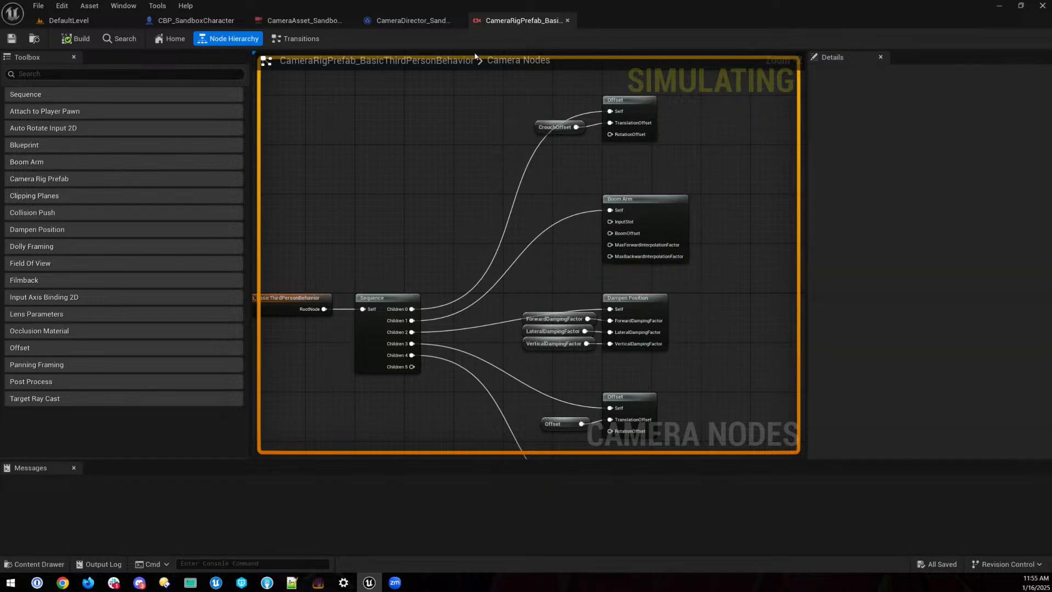
- In the running level, switch the character between strafe and free-camera modes and aim briefly to observe the active rigs in the node tree
click(83, 22)
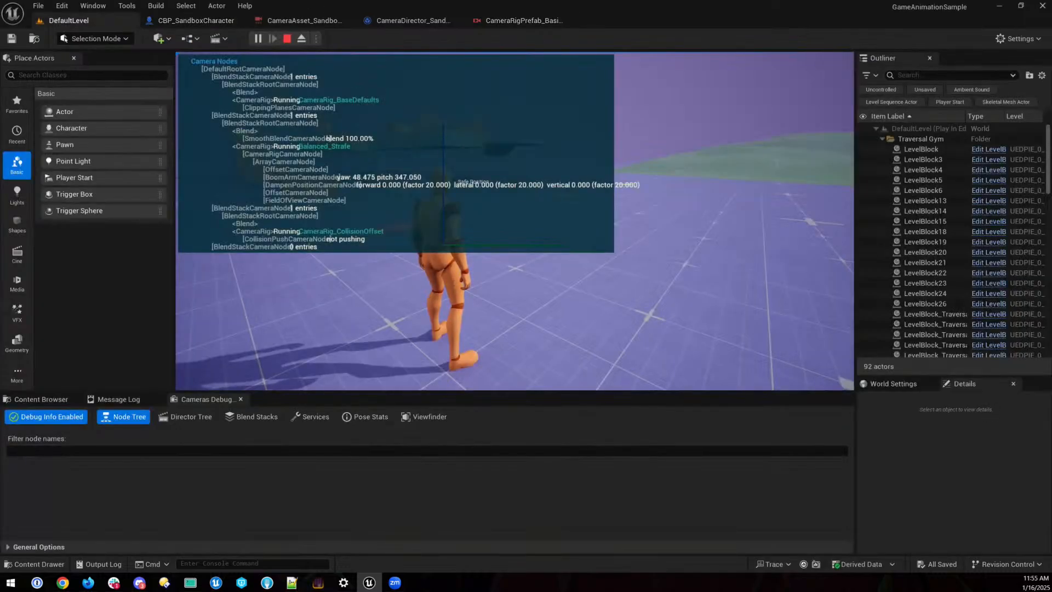
click(515, 222)
key(q)
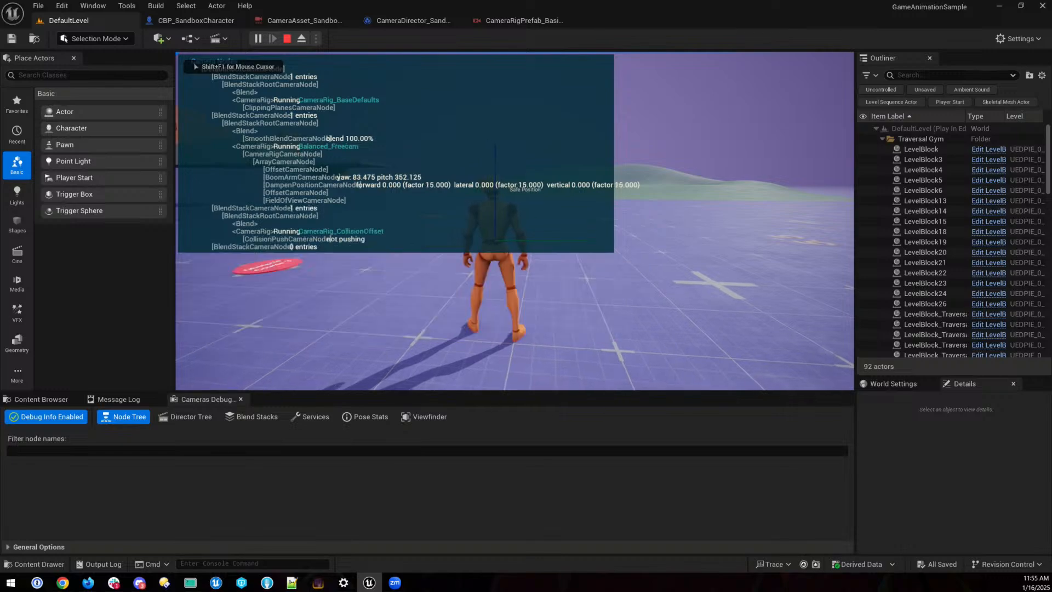
key(q)
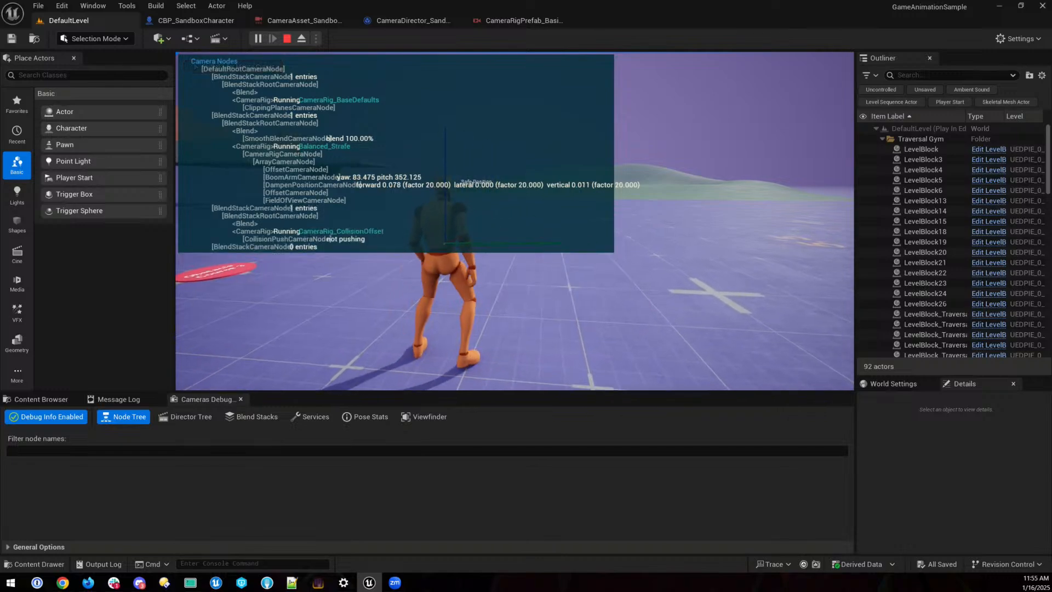
right_click(515, 222)
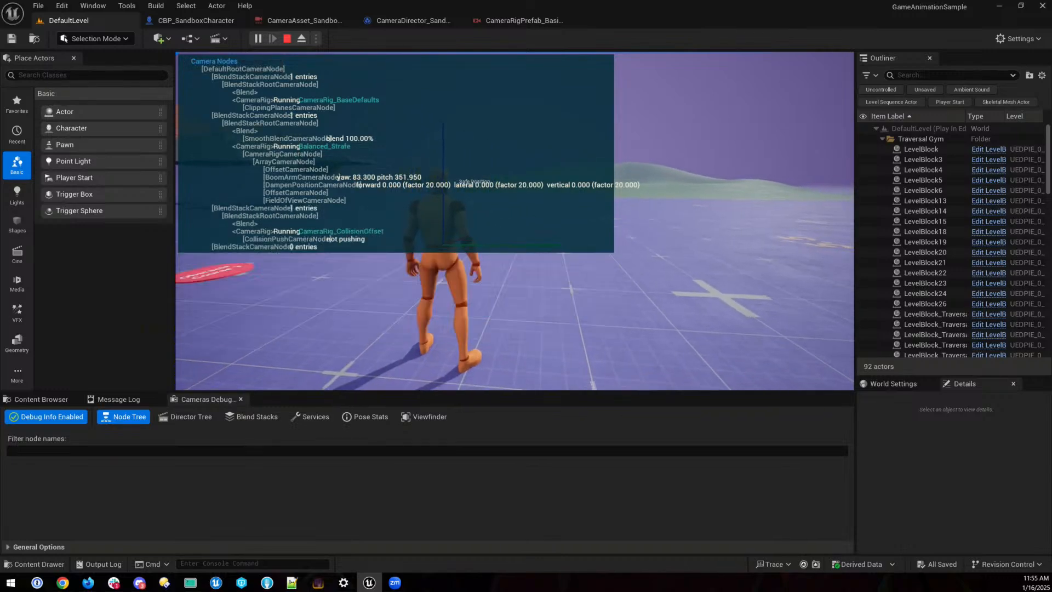
right_click(515, 222)
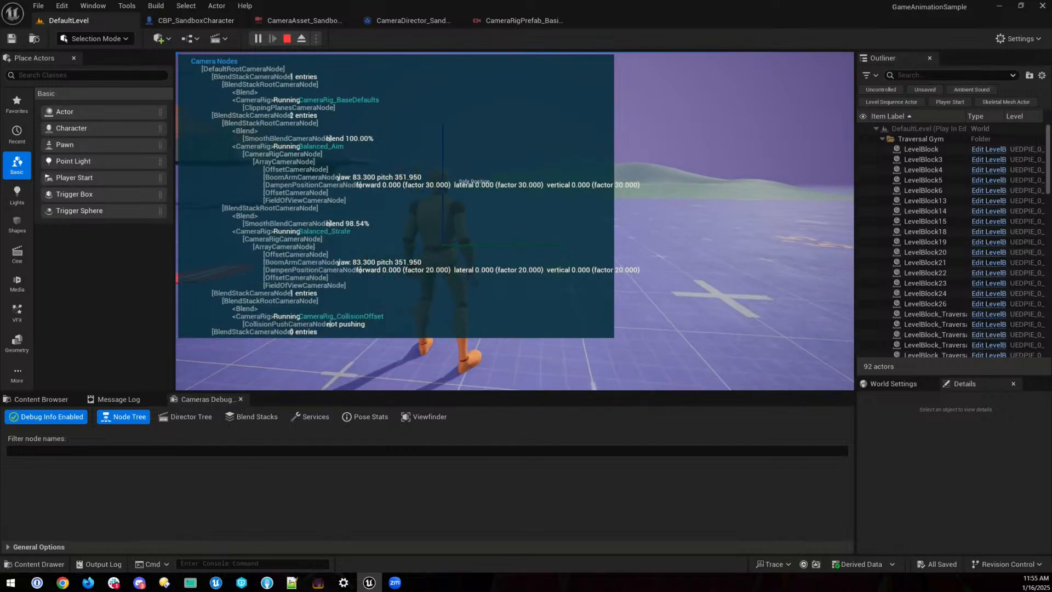
- Release the mouse cursor from the game and switch the camera debug display to Blend Stacks
key(shift+F1)
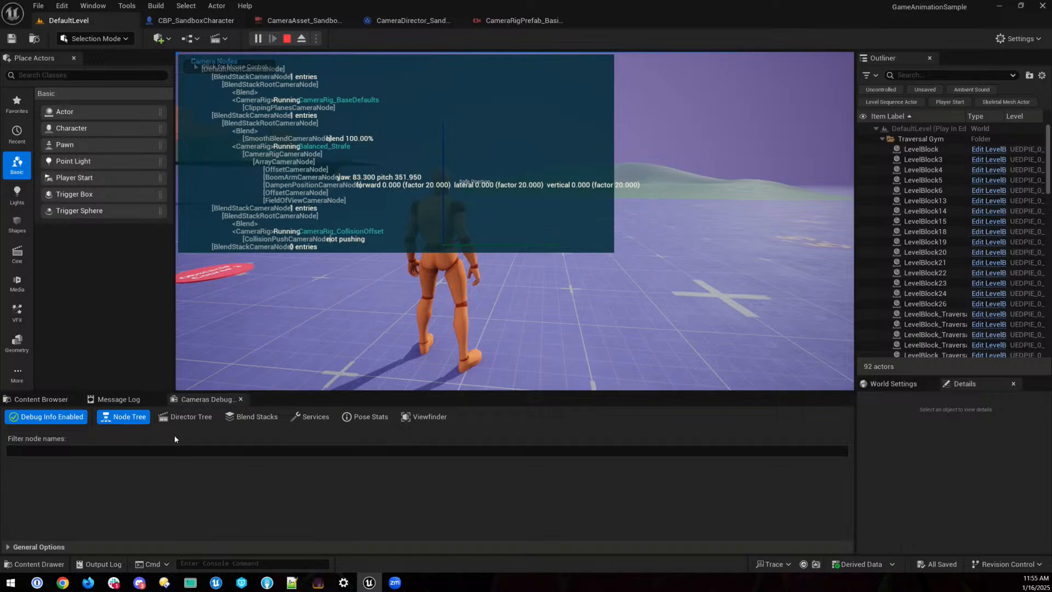
click(251, 416)
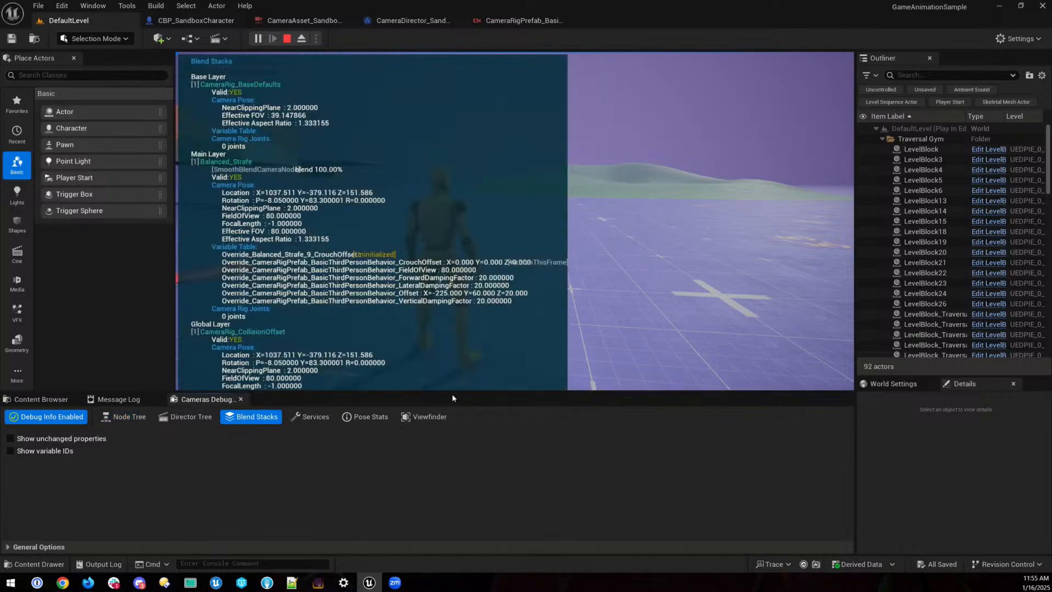
- Enlarge the viewport and briefly turn on unchanged properties to examine the Blend Stacks debug info
drag(453, 393, 438, 486)
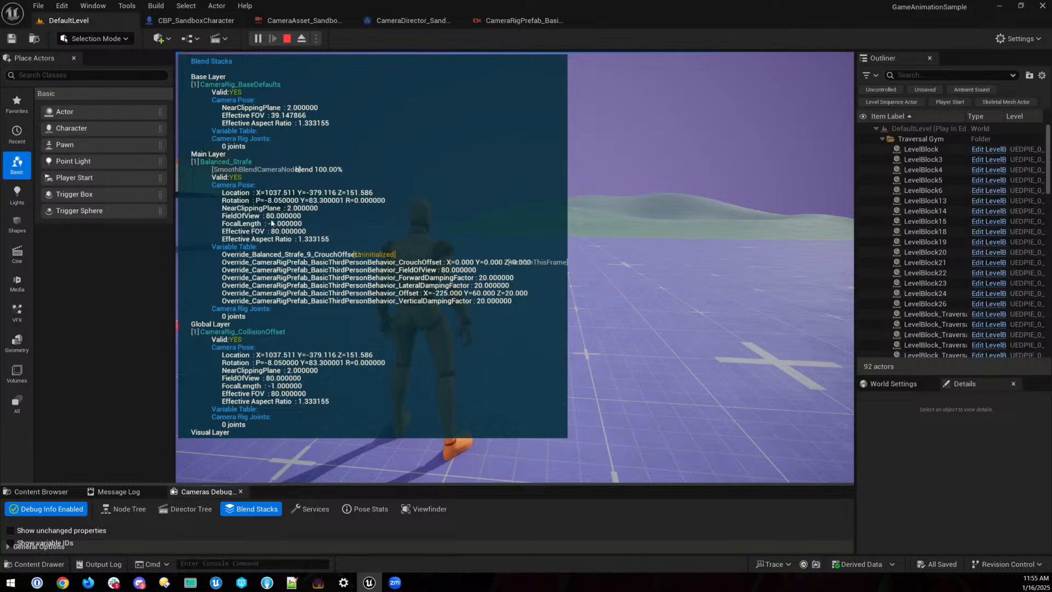
click(77, 531)
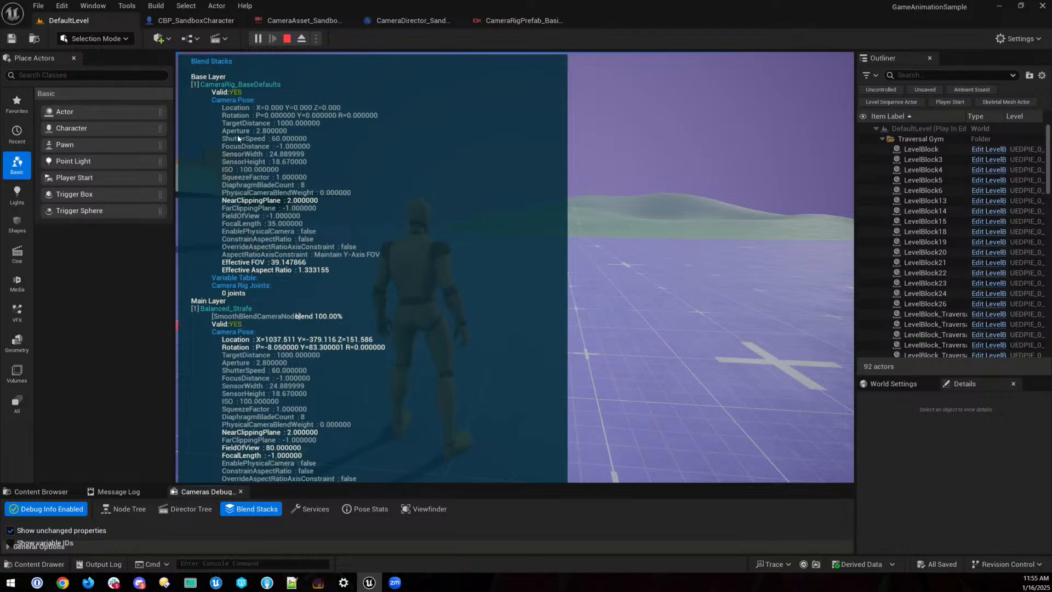
click(64, 532)
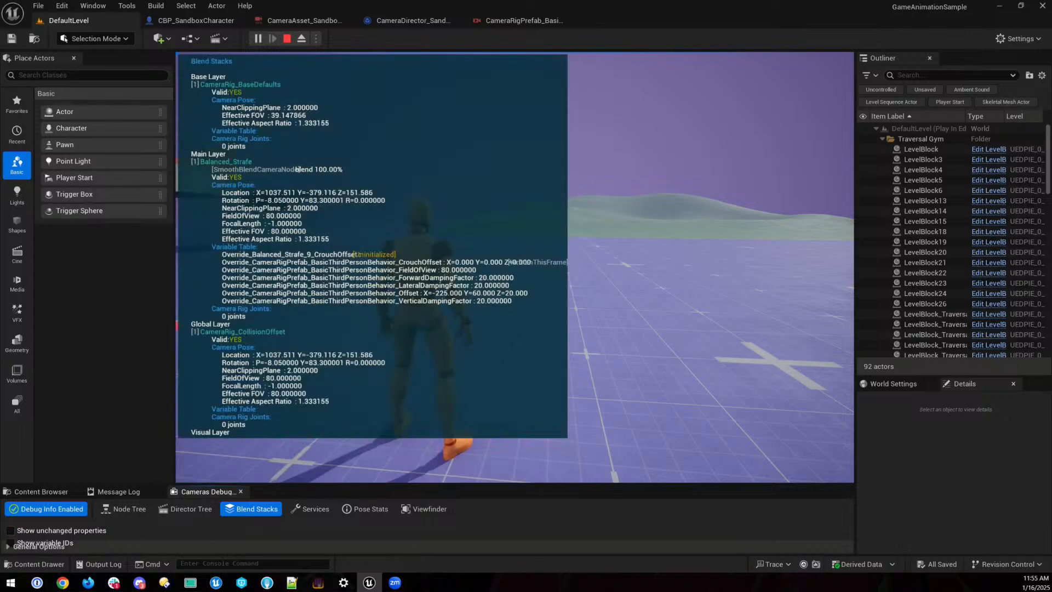
- Switch the running character between aiming, free-camera and strafe modes to observe the rigs blending in the Blend Stacks display
right_click(515, 267)
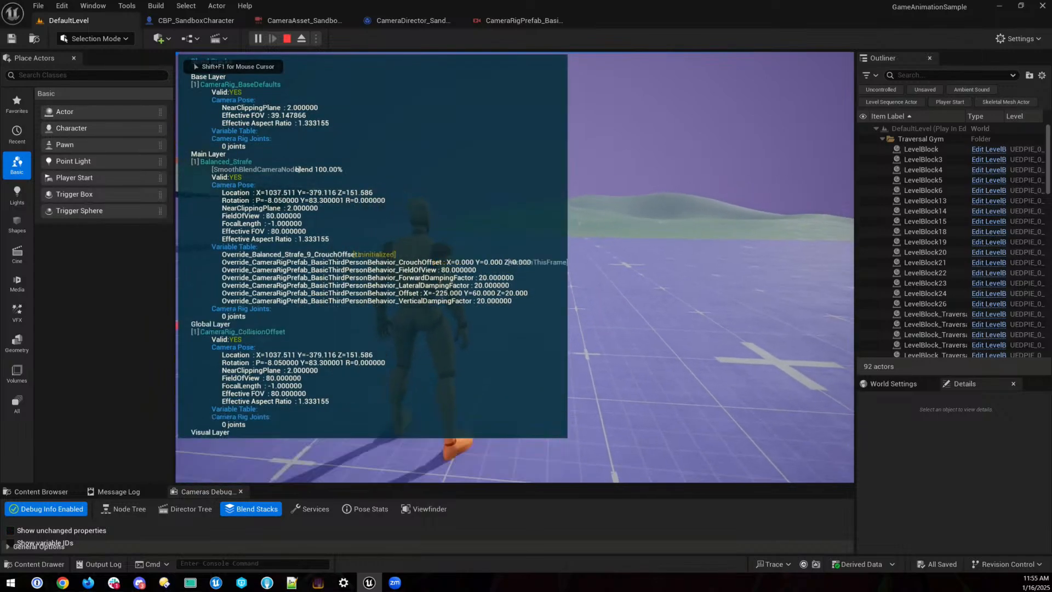
right_click(515, 268)
click(515, 267)
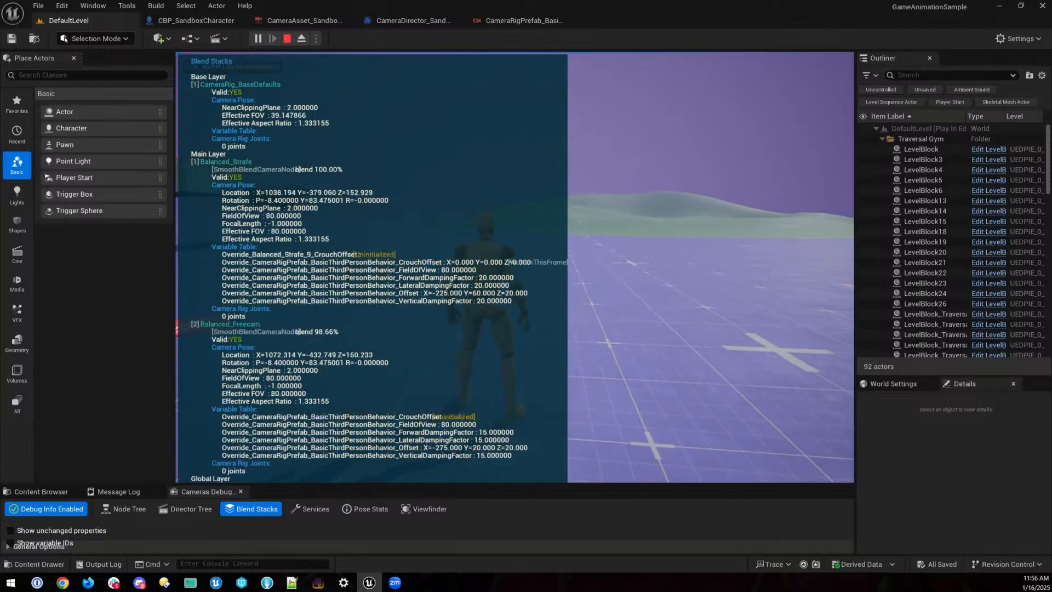
click(515, 268)
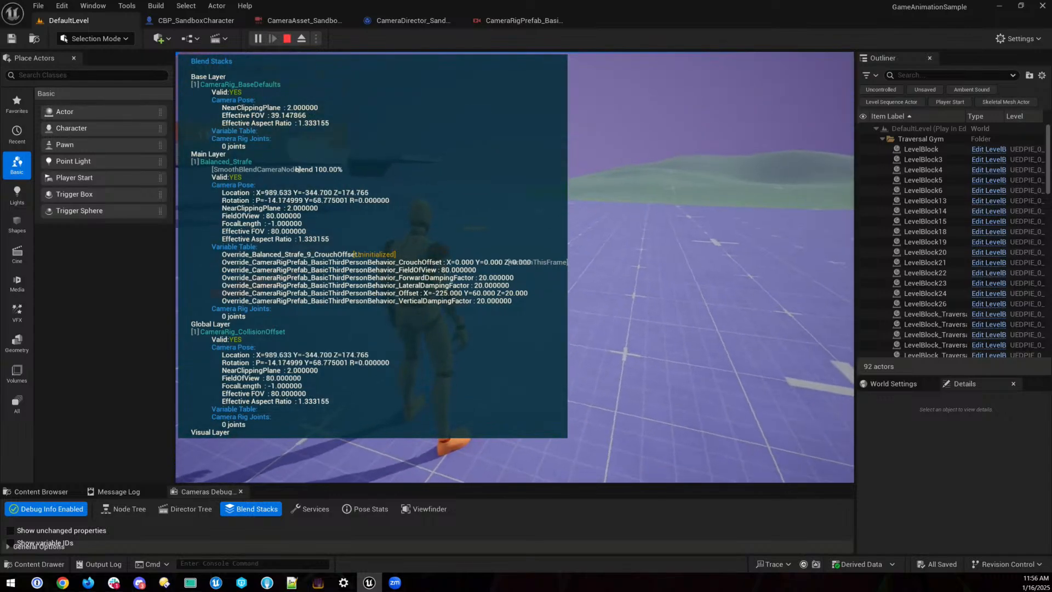
- Release the mouse cursor from the game, disable the camera debug info and enlarge the Cameras Debugger area
key(shift+F1)
click(47, 509)
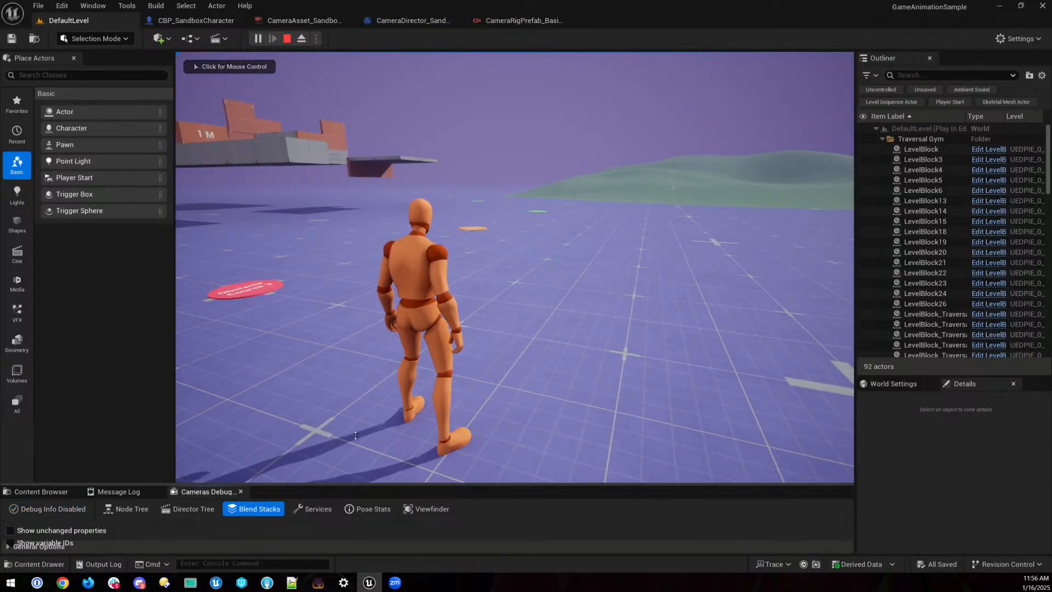
drag(341, 484, 353, 381)
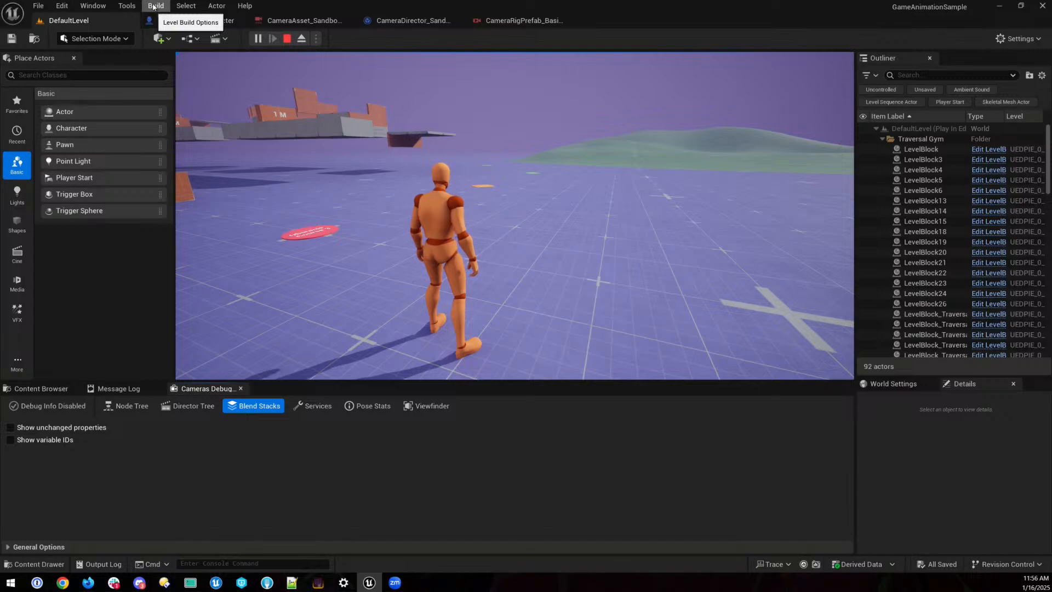
- Open the Rewind Debugger and start recording the running game
click(126, 6)
mouse_move(156, 230)
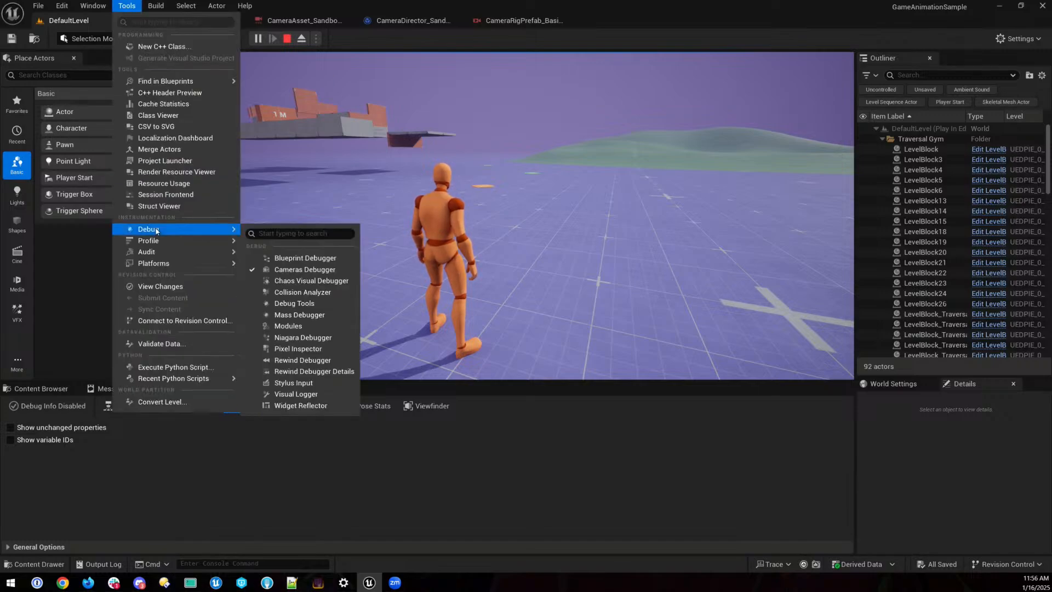
click(299, 361)
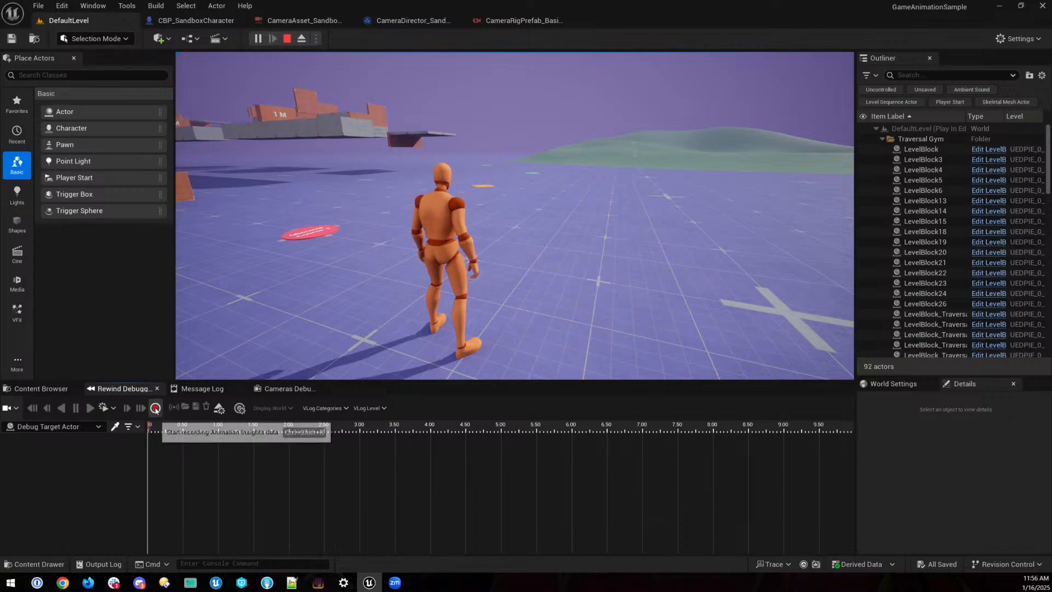
click(155, 408)
- Run the character around the level while recording, pause the game and detach from the player controller
click(307, 296)
key(w)
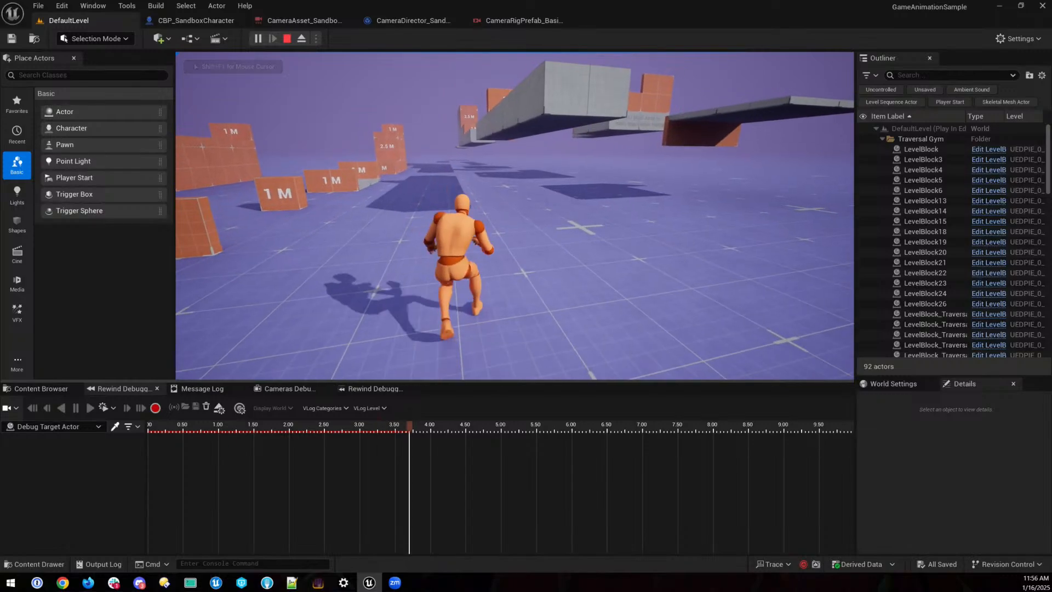
key(w)
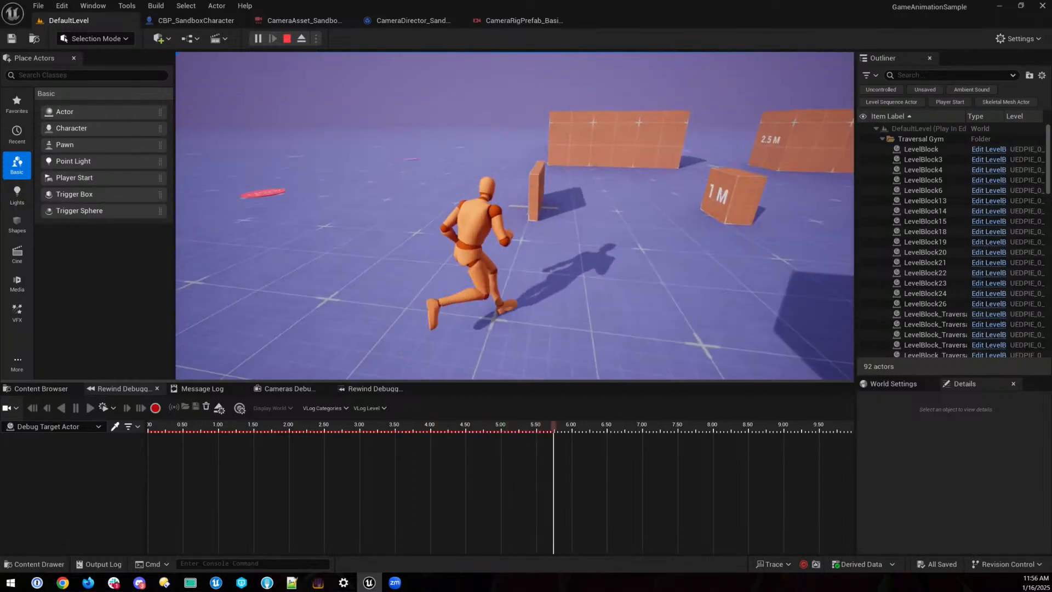
key(shift+F1)
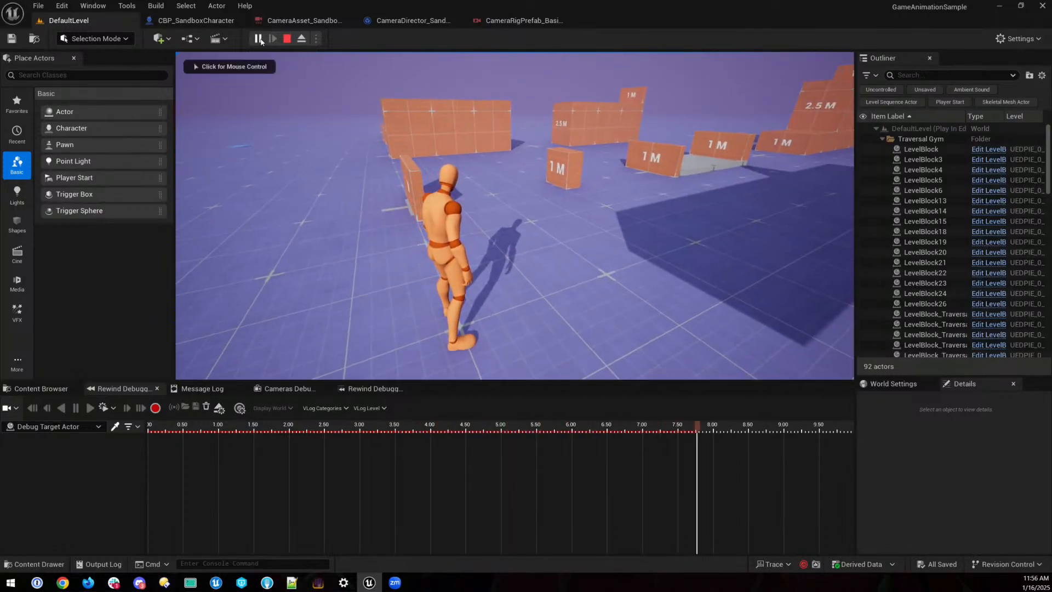
click(258, 40)
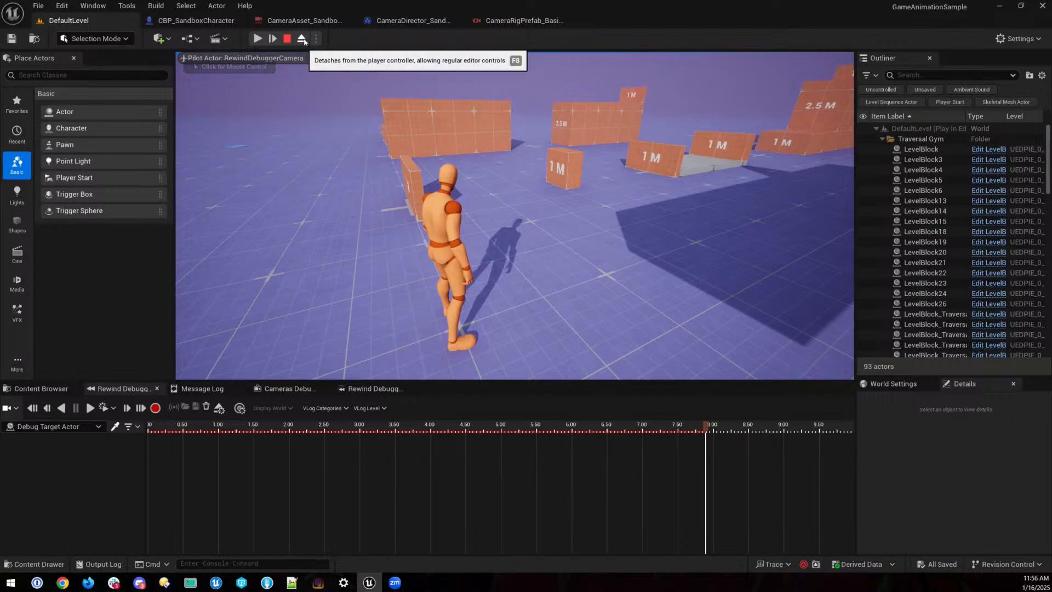
click(302, 39)
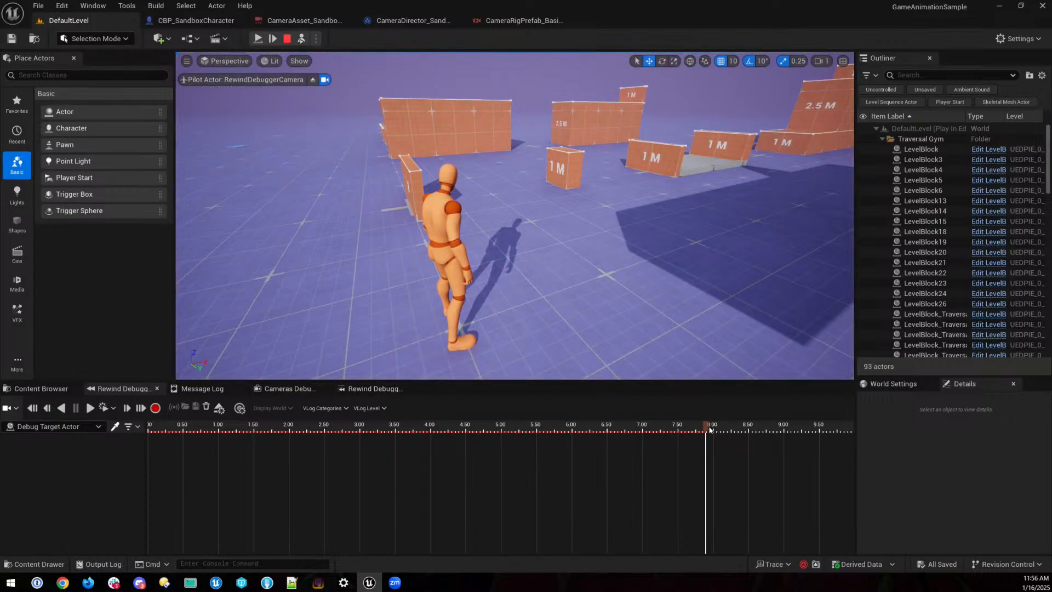
- Scrub the recording back to about 1.5 s and enable the Cameras Debugger's debug info
drag(709, 429, 254, 435)
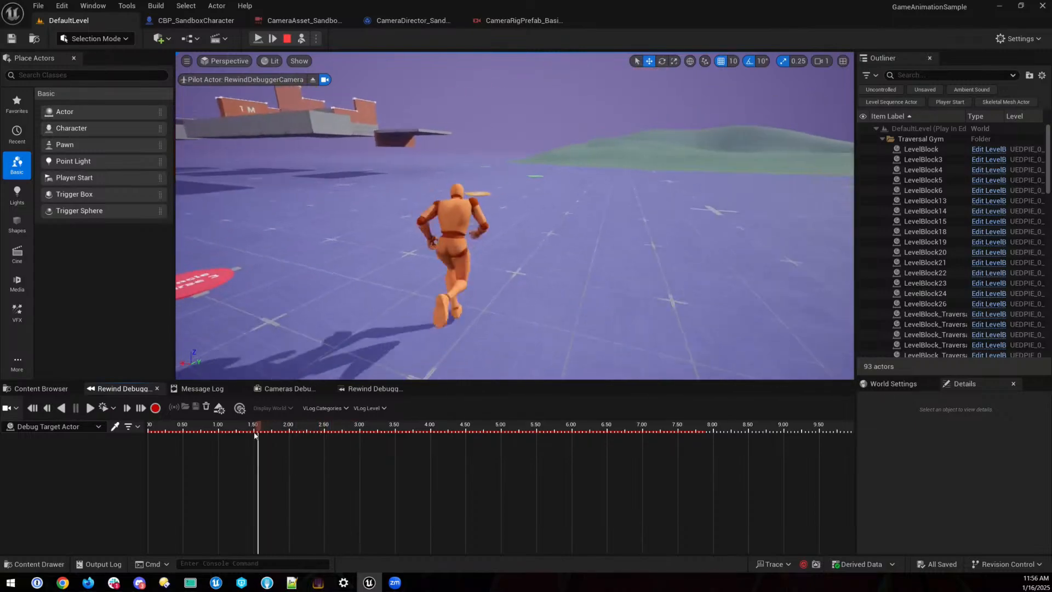
click(288, 388)
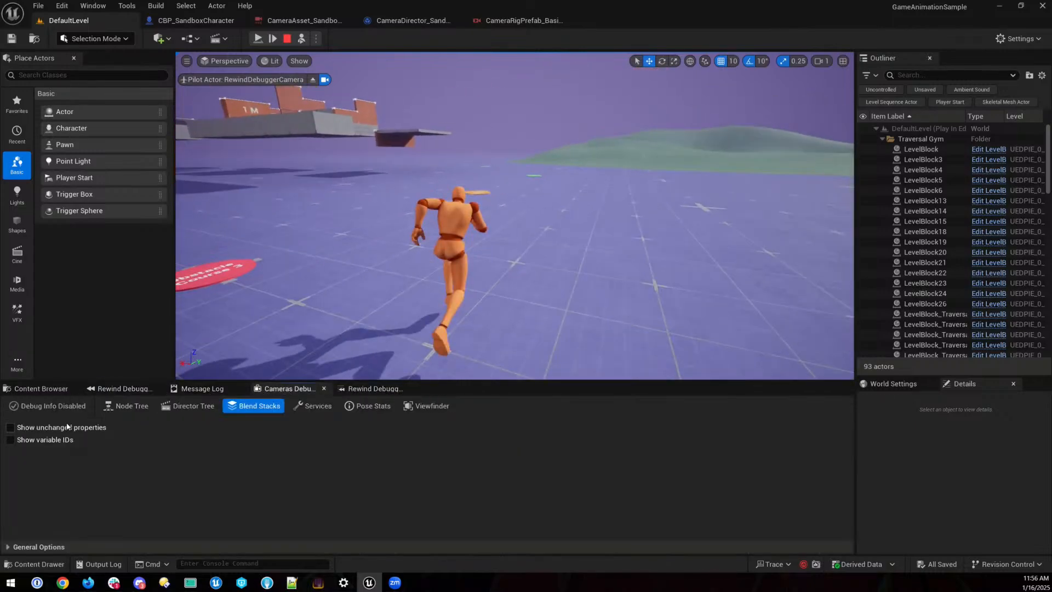
click(47, 405)
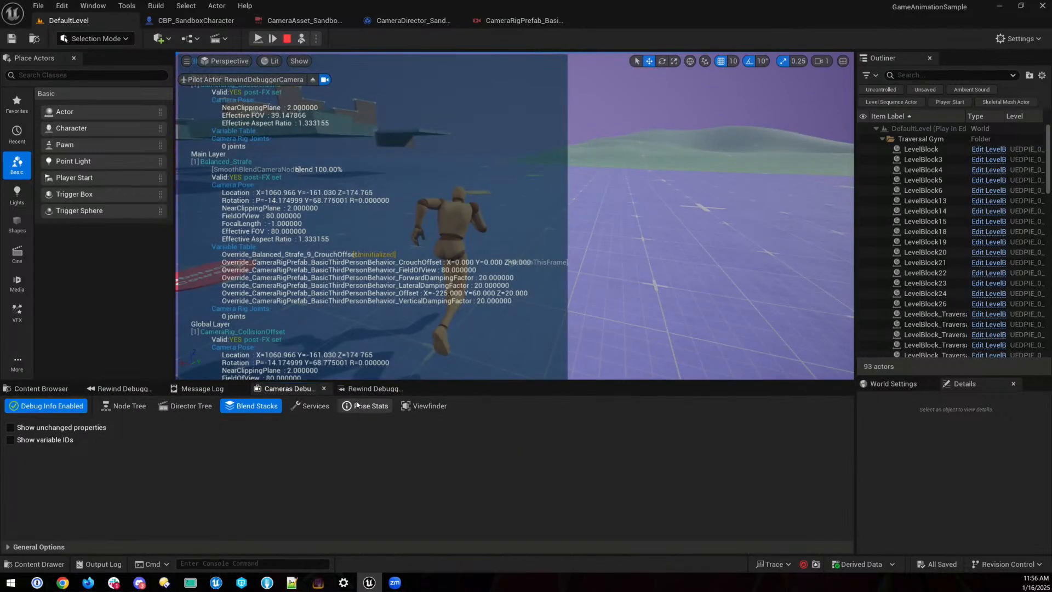
- Return to the Rewind Debugger timeline and scrub to about 2.3 s to examine the recorded blend stacks
click(361, 391)
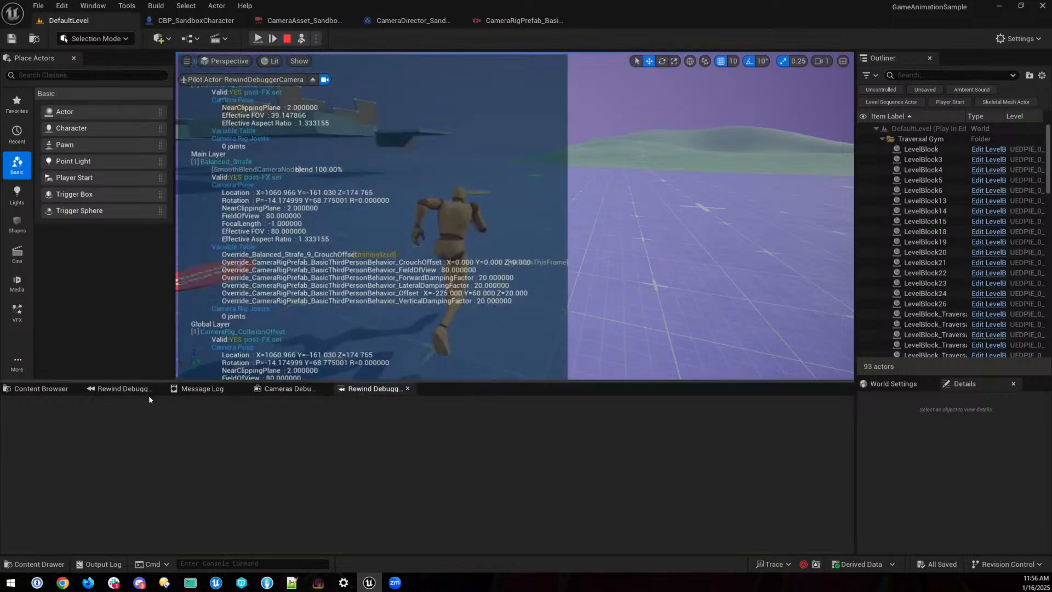
click(110, 390)
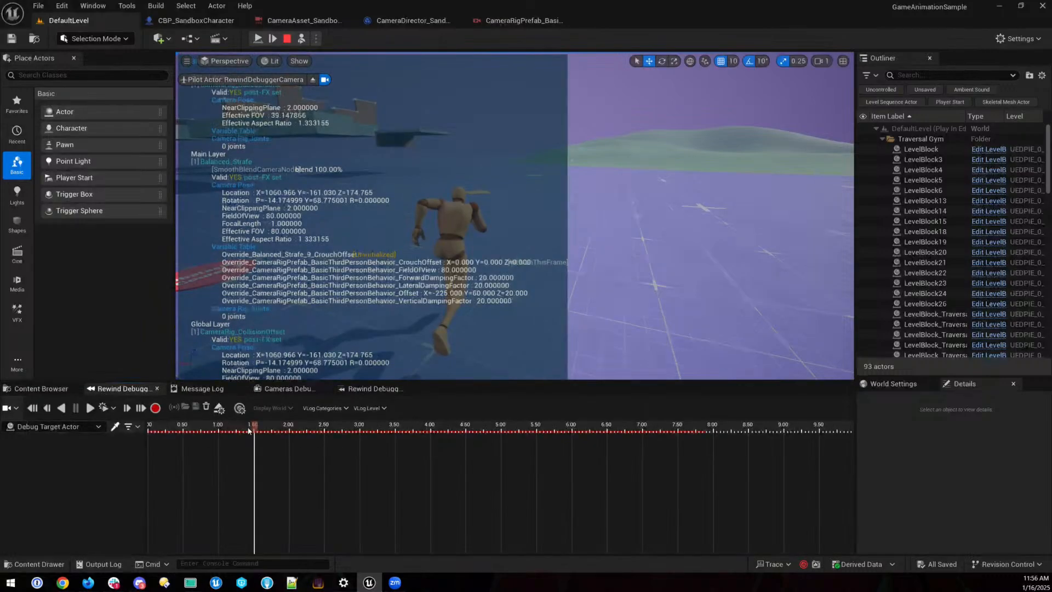
drag(248, 431, 310, 433)
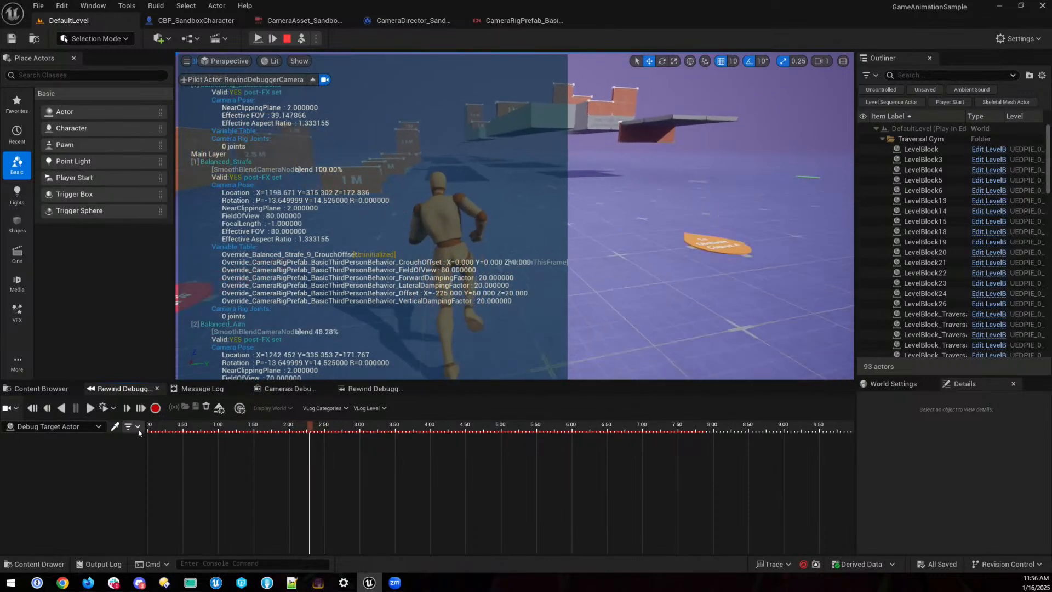
- Switch the camera debug display to Node Tree and filter the node names by "dampe"
click(285, 389)
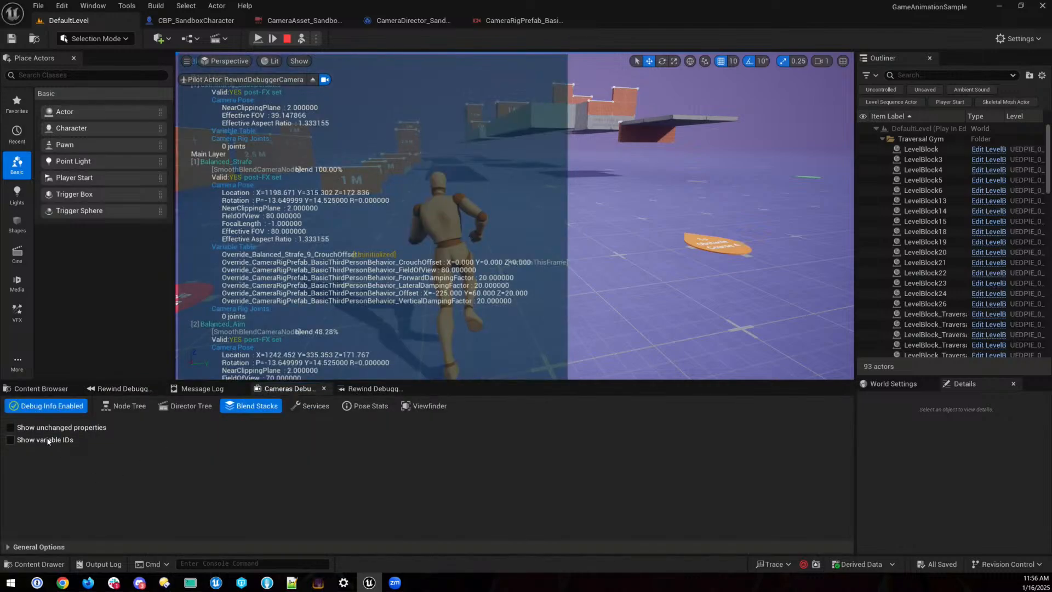
click(44, 428)
click(125, 406)
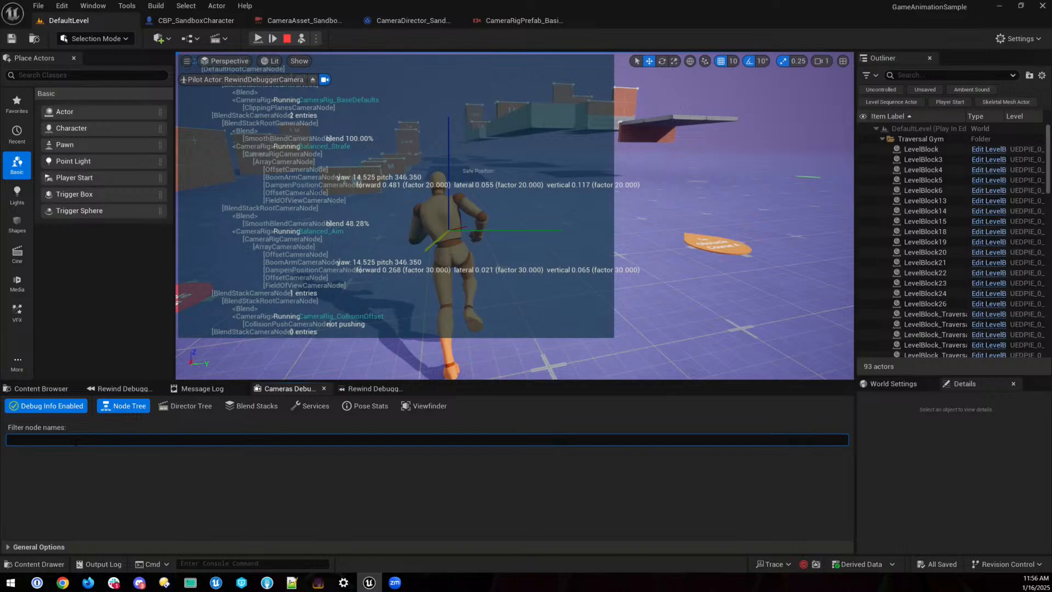
text(dampe)
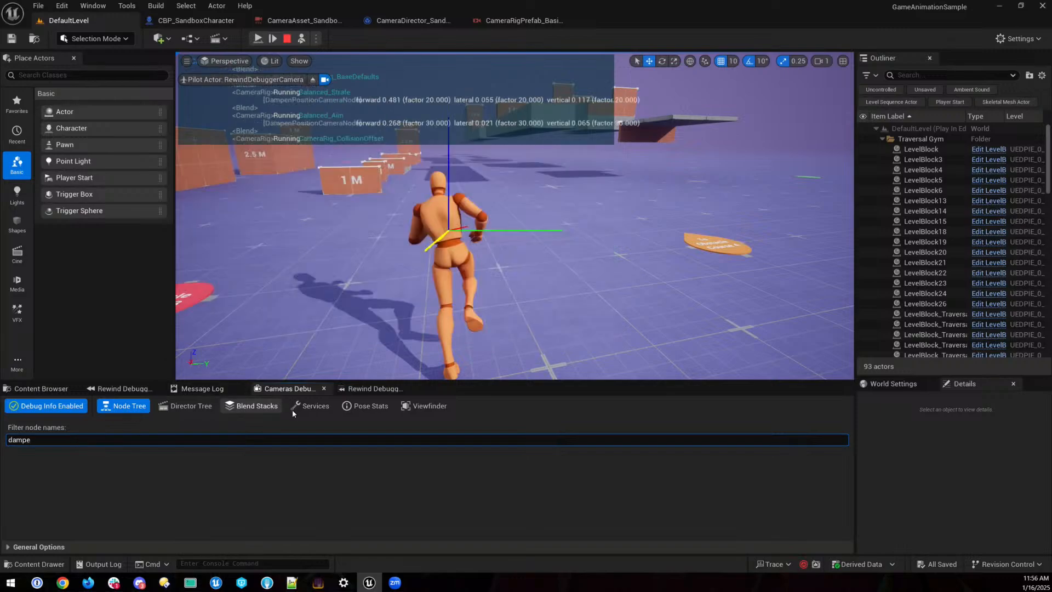
- Scrub the recording around 2 s to examine the damping nodes, and disable the camera debug info
click(122, 388)
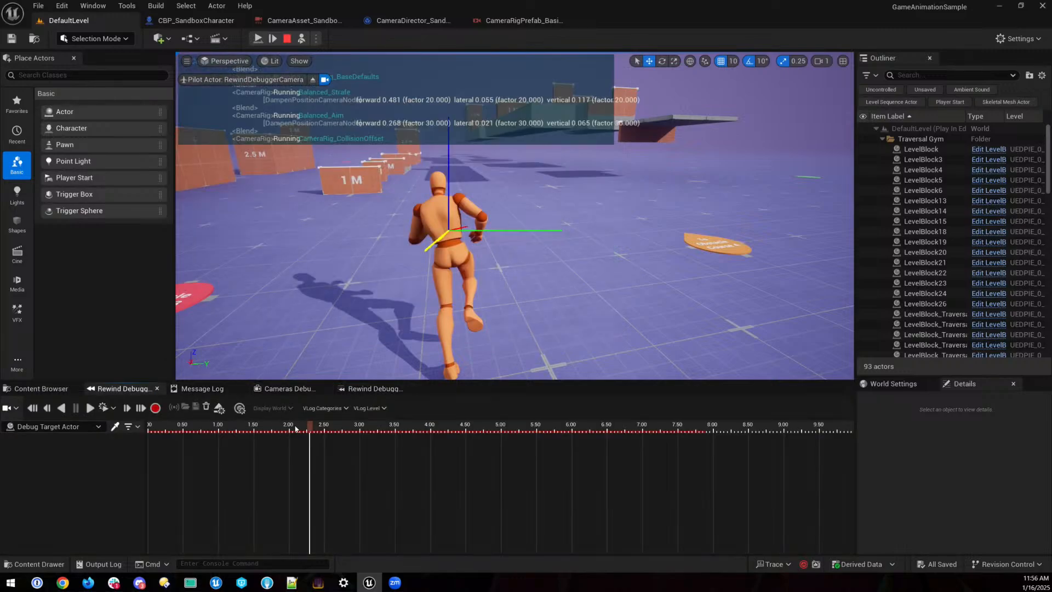
mouse_move(294, 431)
mouse_down()
mouse_move(277, 431)
mouse_move(326, 431)
mouse_move(281, 428)
mouse_up()
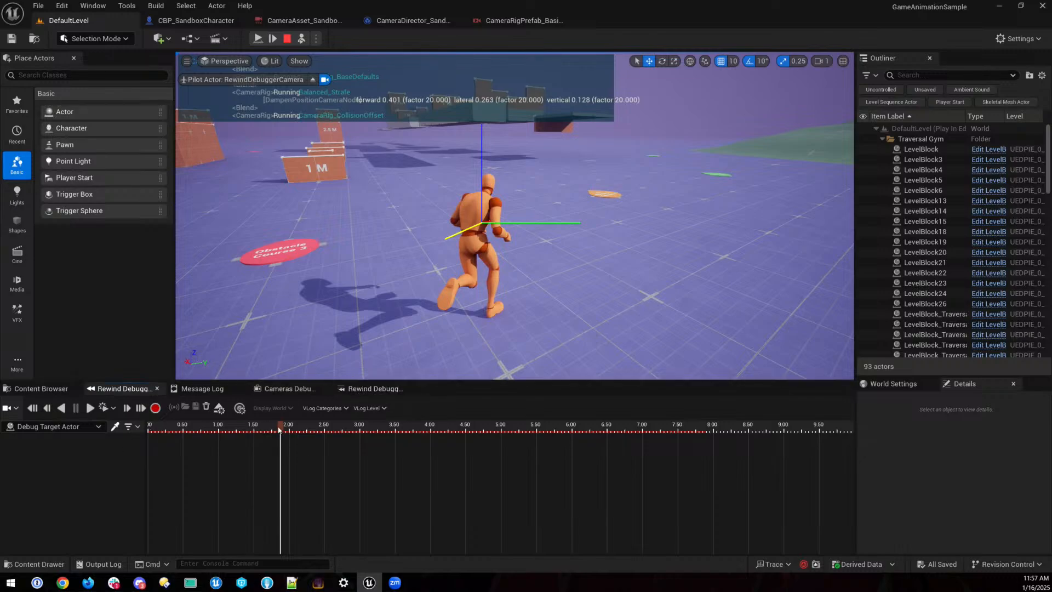
click(275, 390)
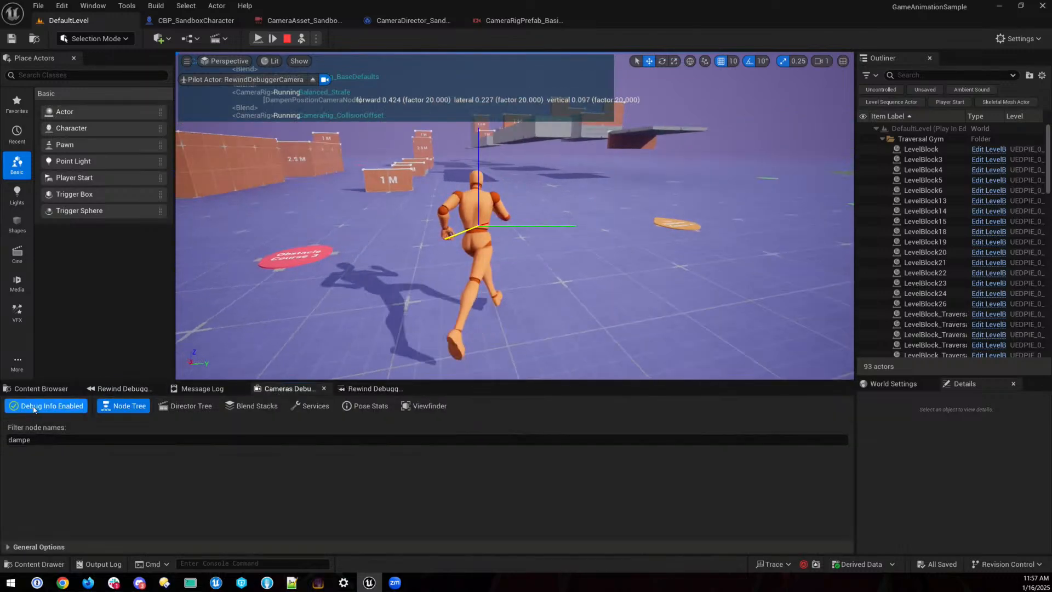
click(34, 408)
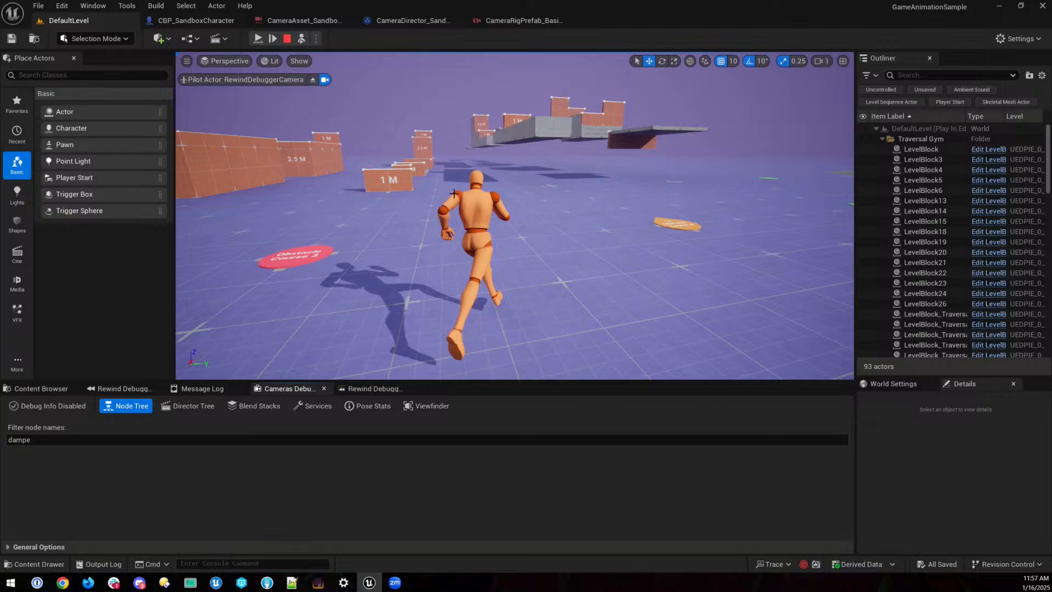
- Possess the player again and stop the play session
click(302, 39)
click(306, 106)
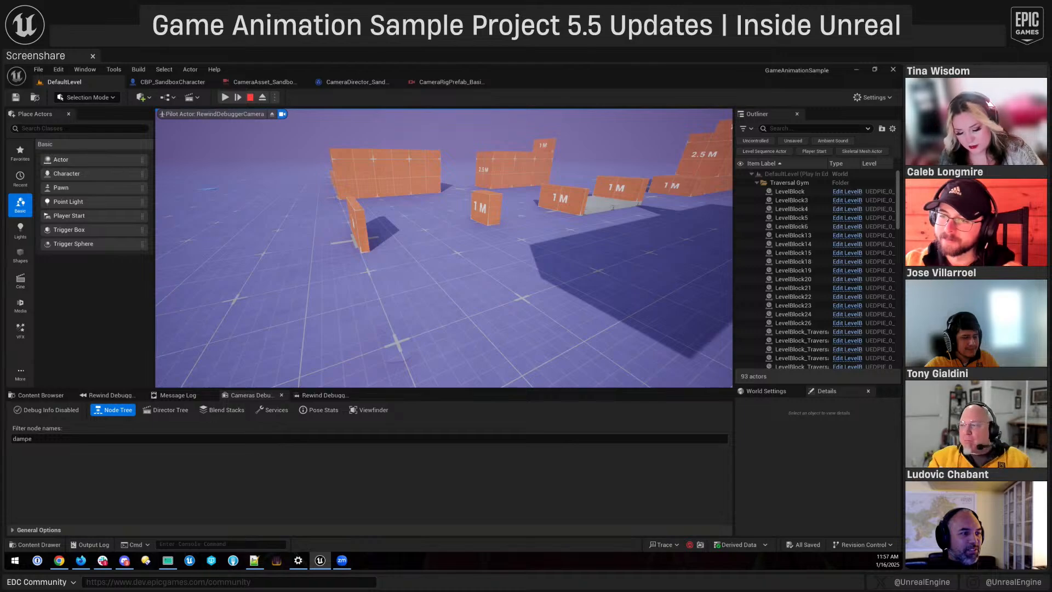
click(249, 97)
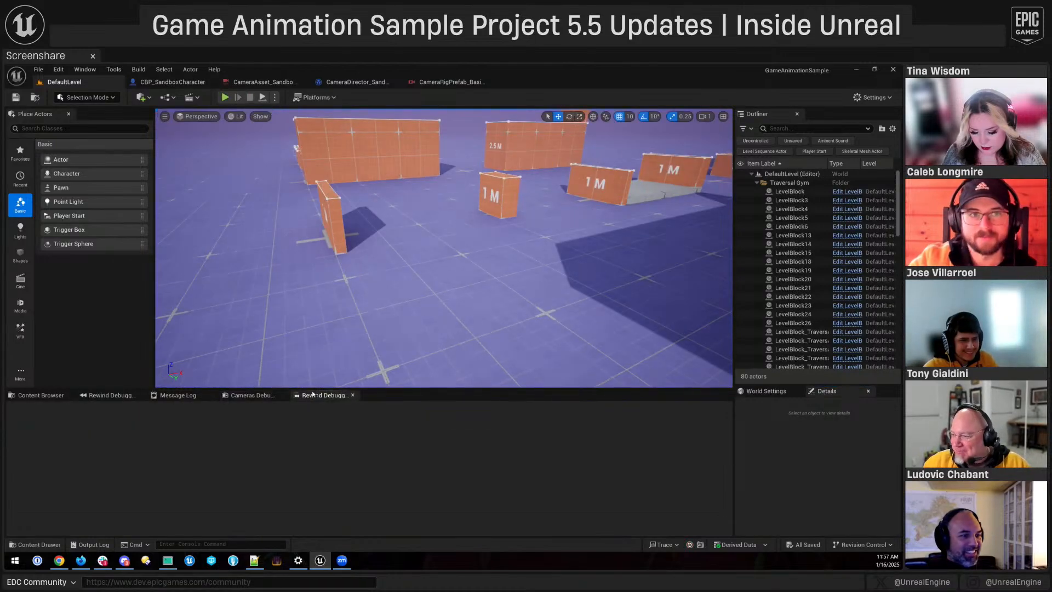
- Close both Rewind Debugger panels and start playing DefaultLevel again
click(109, 395)
click(181, 411)
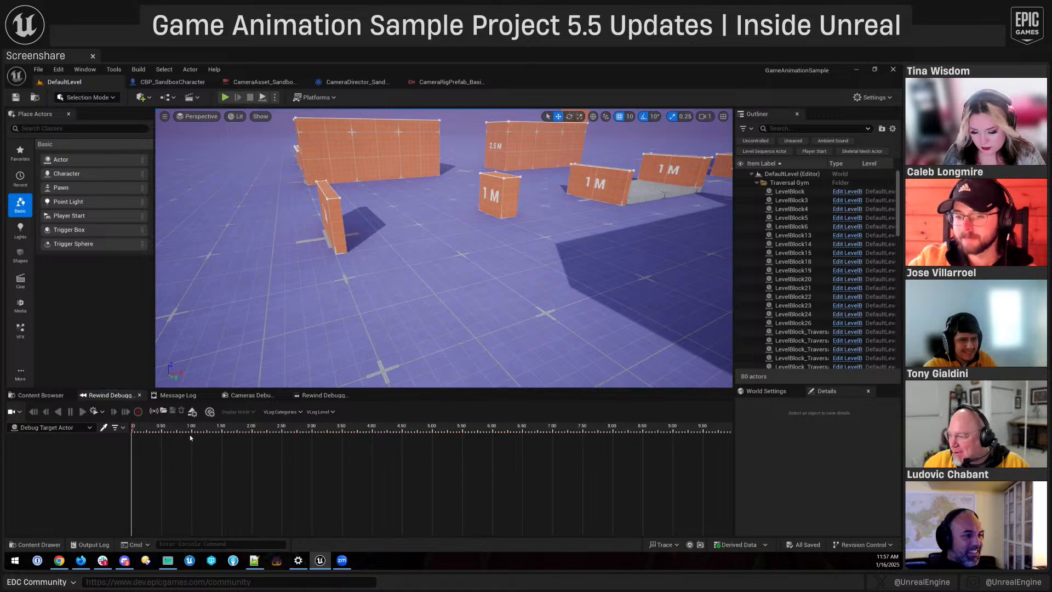
right_drag(444, 248, 584, 271)
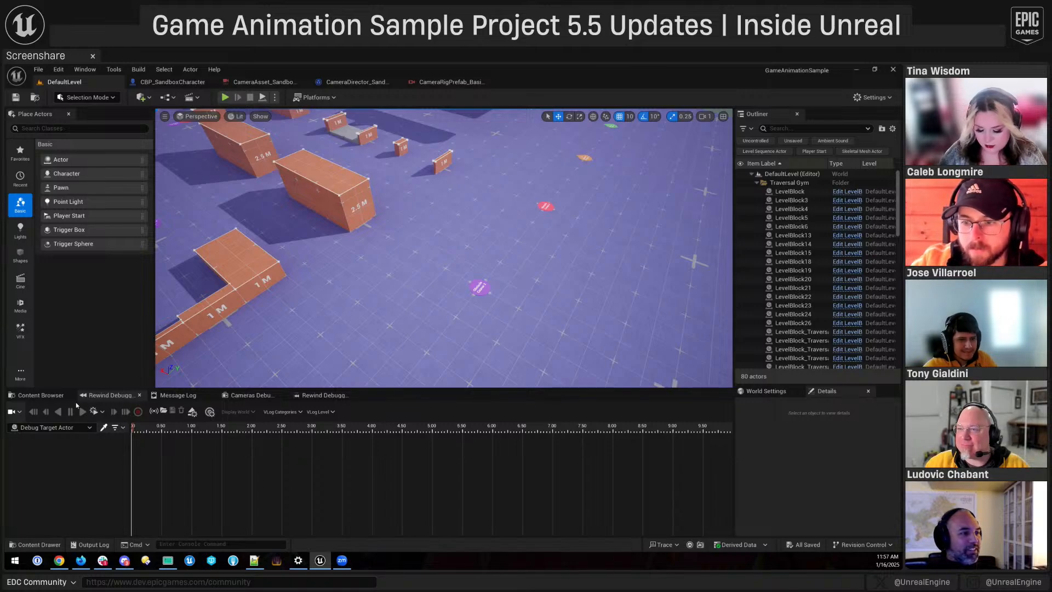
click(139, 395)
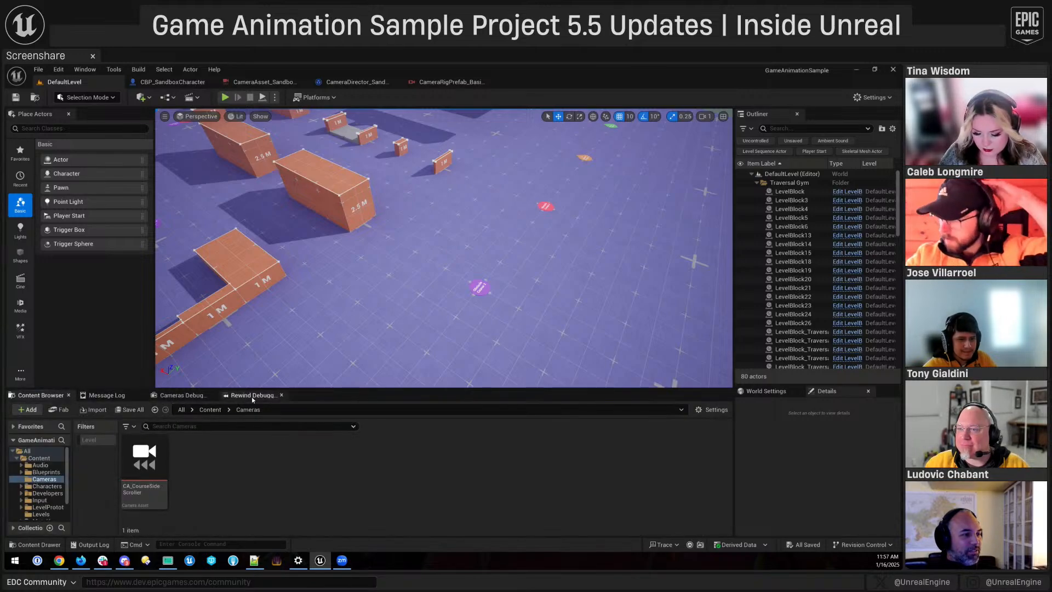
click(282, 395)
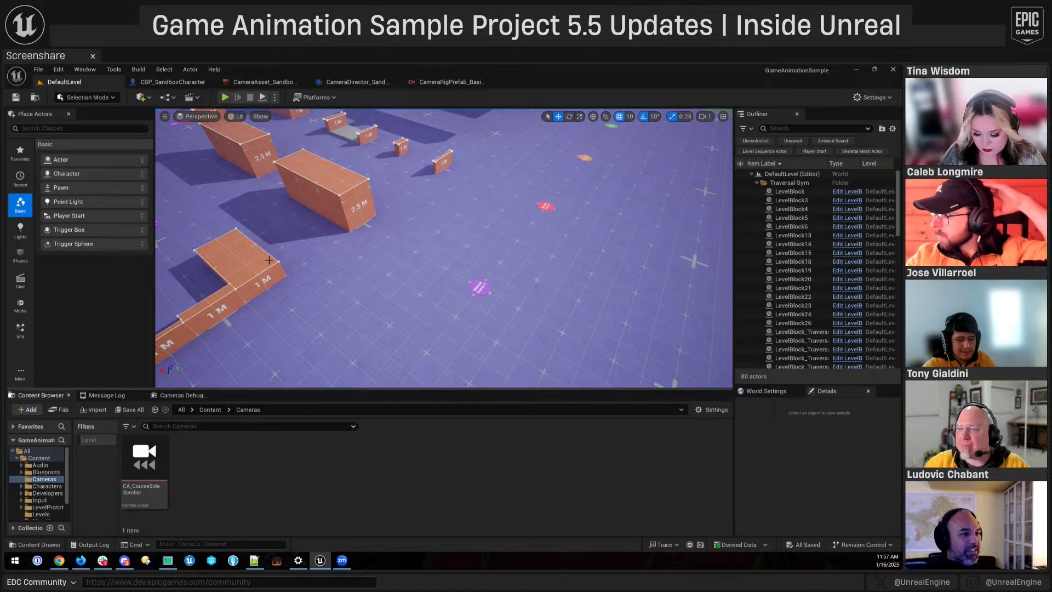
click(225, 98)
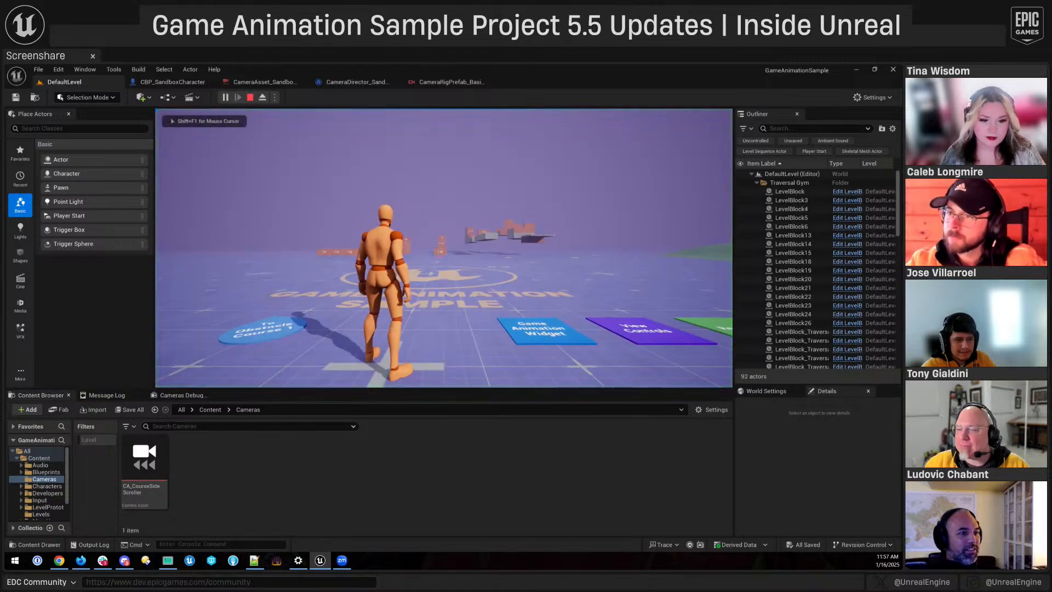
- Run the character across the level towards the row of 1 M blocks
key(w)
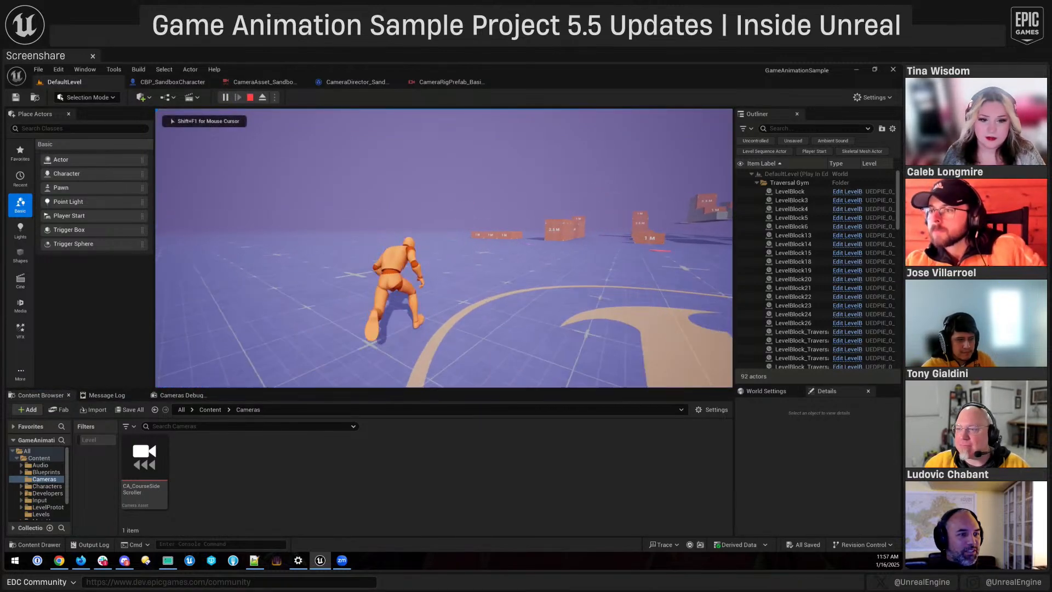
key(w)
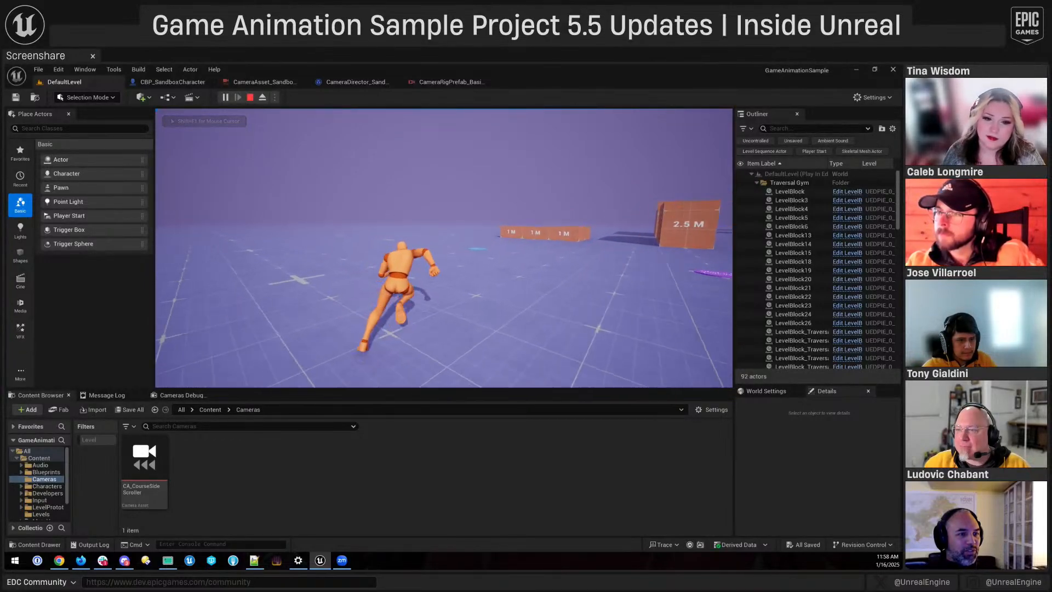
key(w)
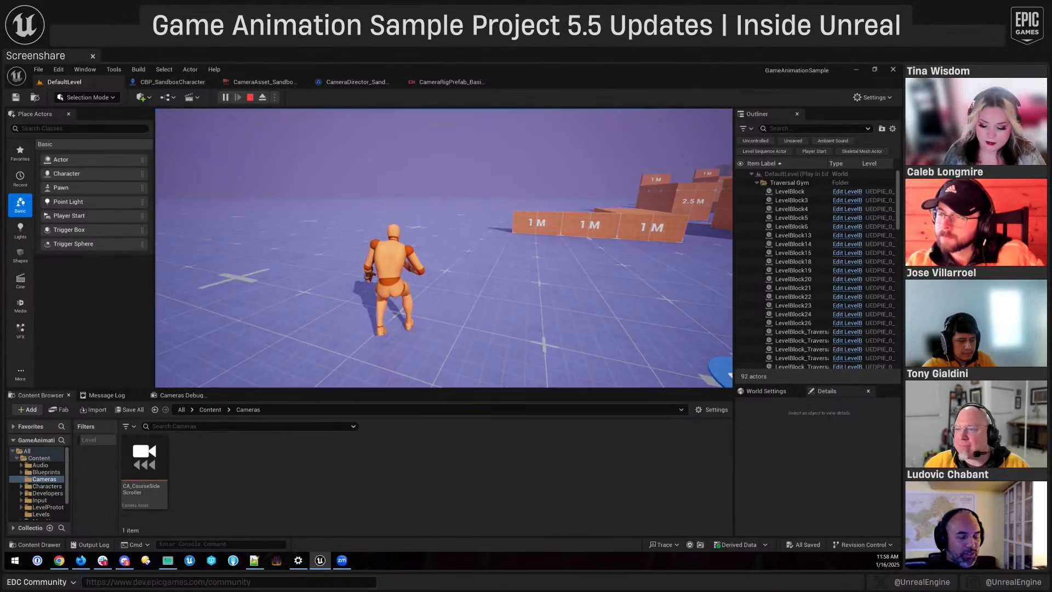
- Release the mouse from the game, enable the camera debug info and switch its display to Blend Stacks
key(shift+F1)
click(157, 395)
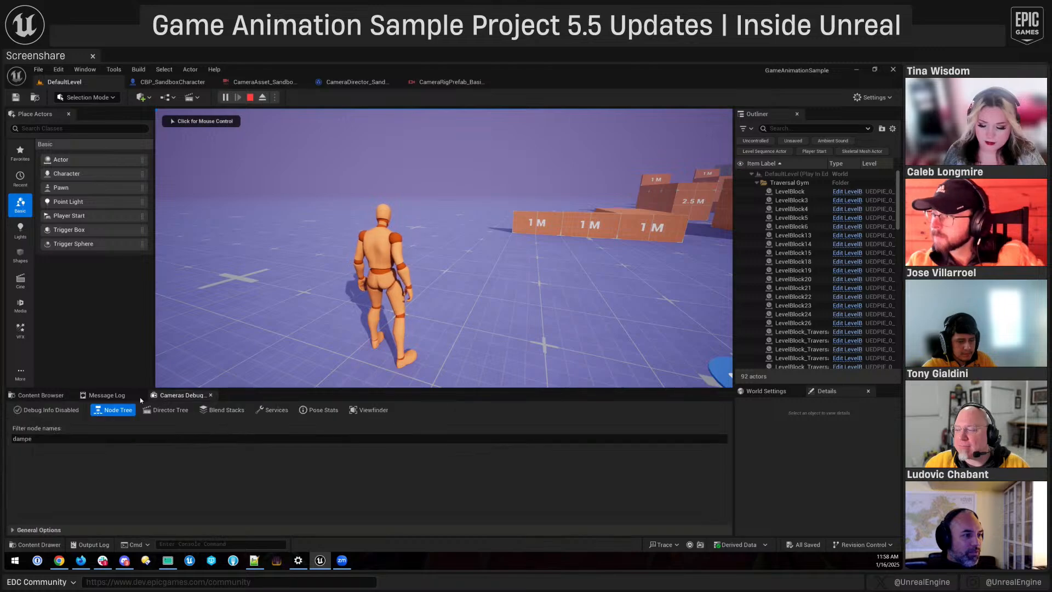
click(46, 409)
click(220, 410)
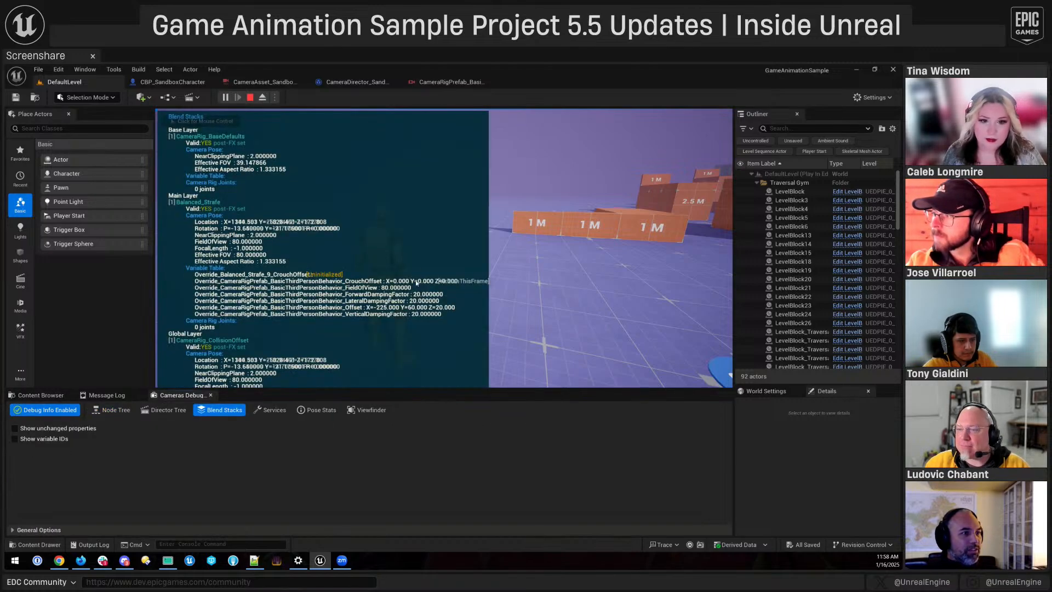
- Run the character past the blocks to examine the blend stacks, switch the debug display to Node Tree, and end the play session
click(444, 248)
key(w)
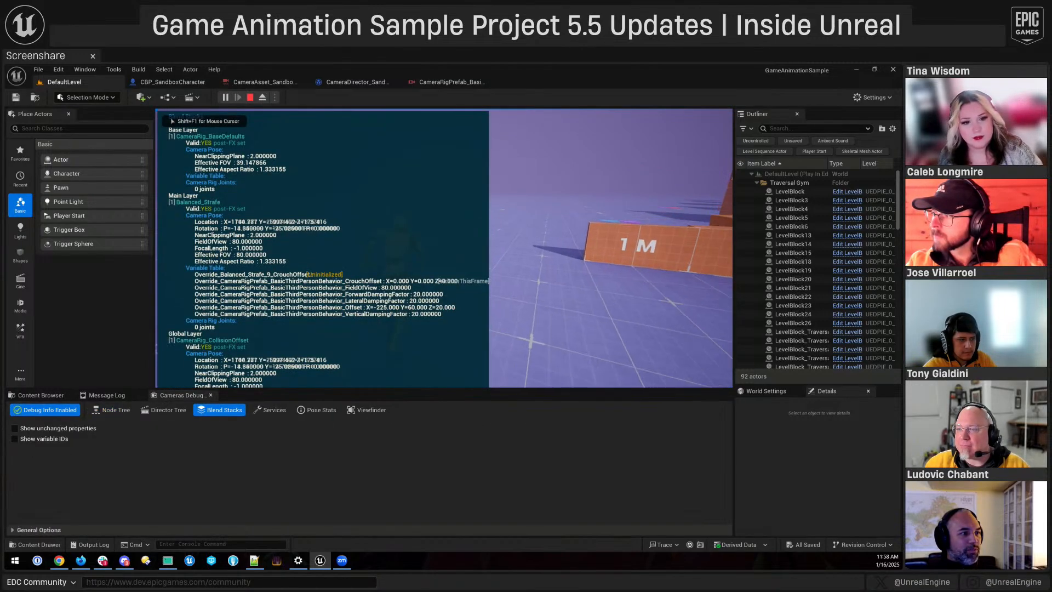
key(w)
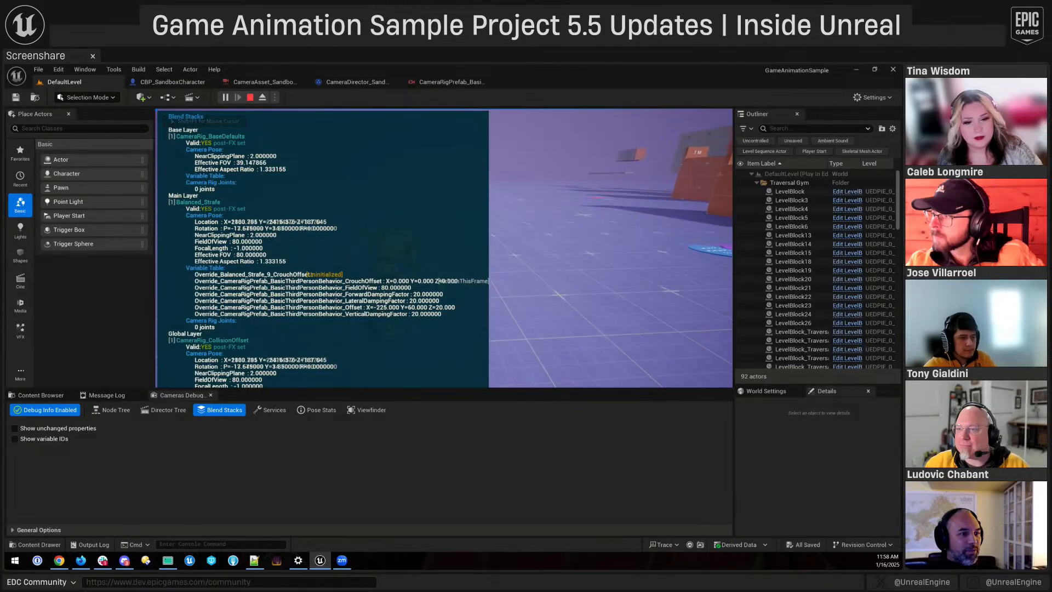
key(shift+F1)
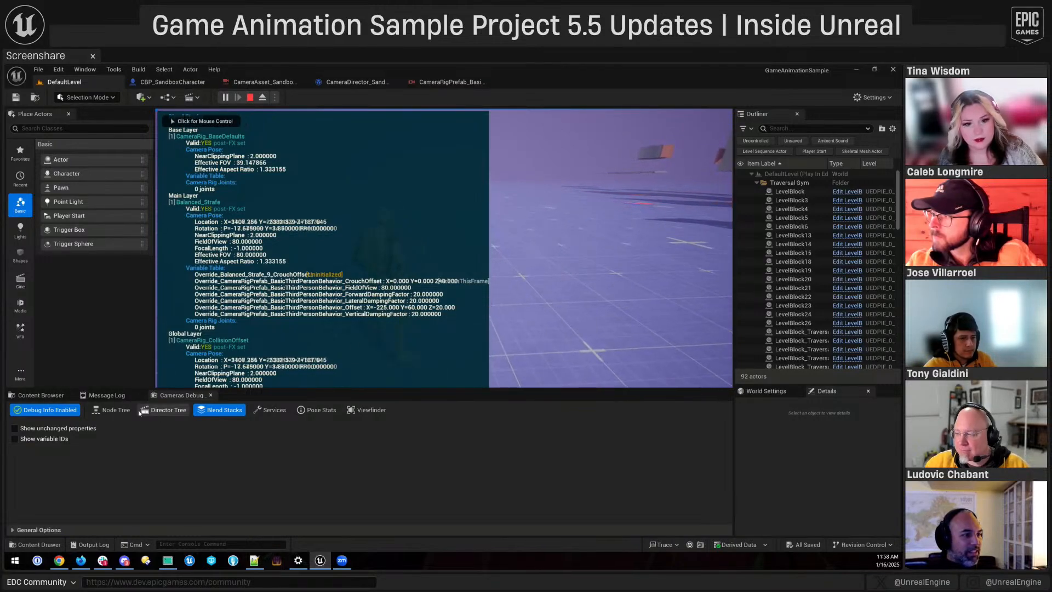
click(110, 410)
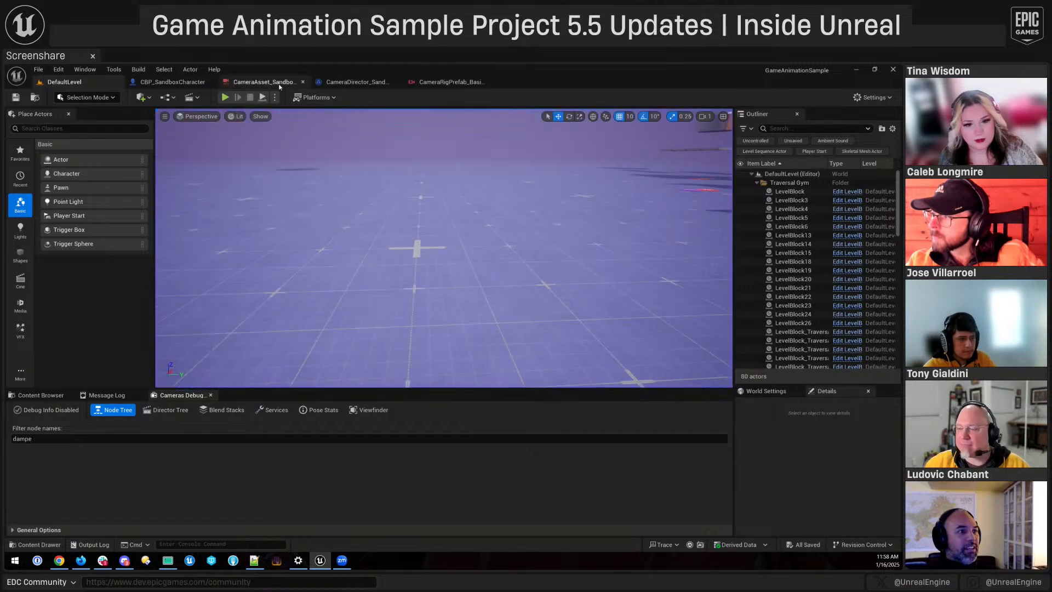
- Open the CameraDirector_SandboxCharacter event graph and examine the nodes from Event RunCameraDirector through to the Sequence
click(352, 83)
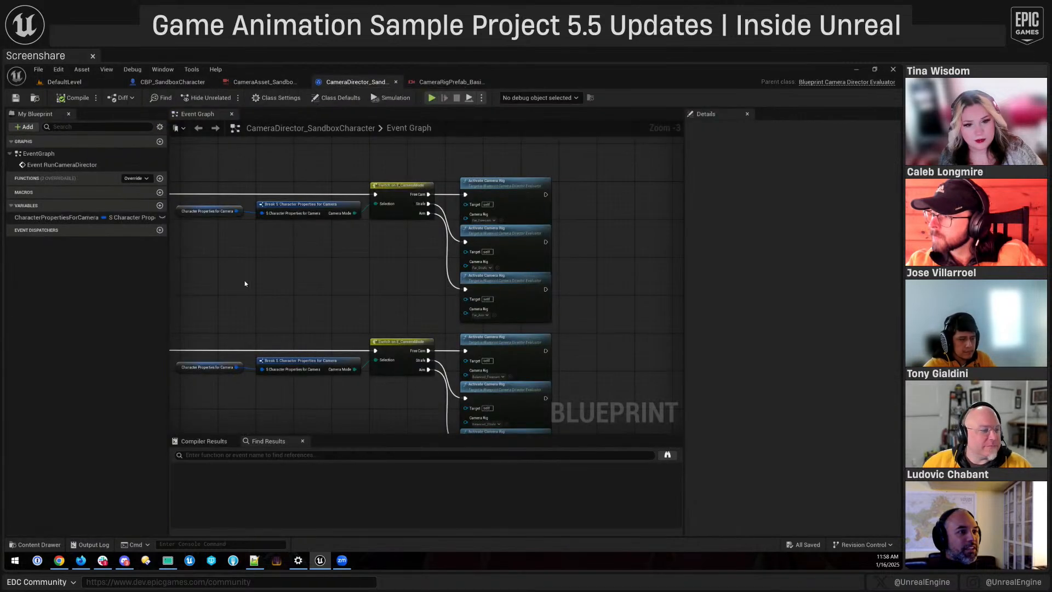
right_drag(244, 284, 603, 285)
right_drag(460, 295, 723, 297)
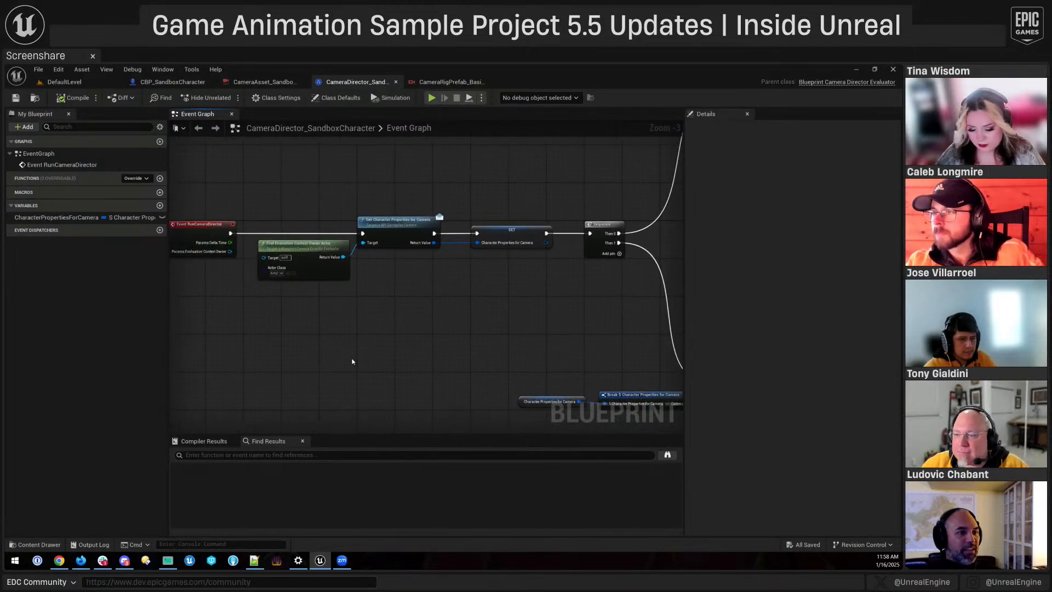
right_drag(414, 344, 328, 350)
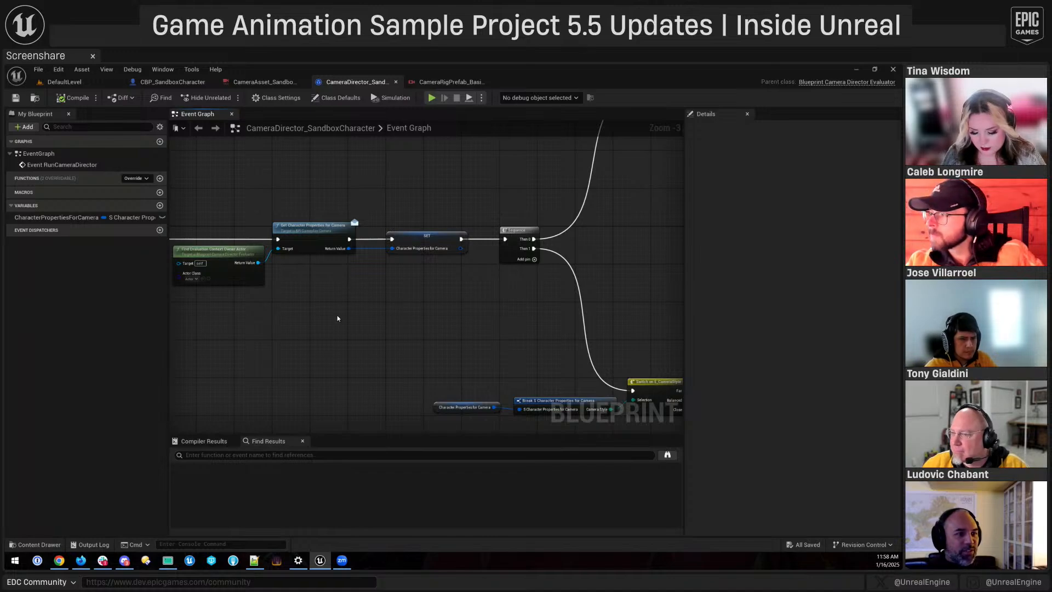
right_drag(338, 317, 454, 331)
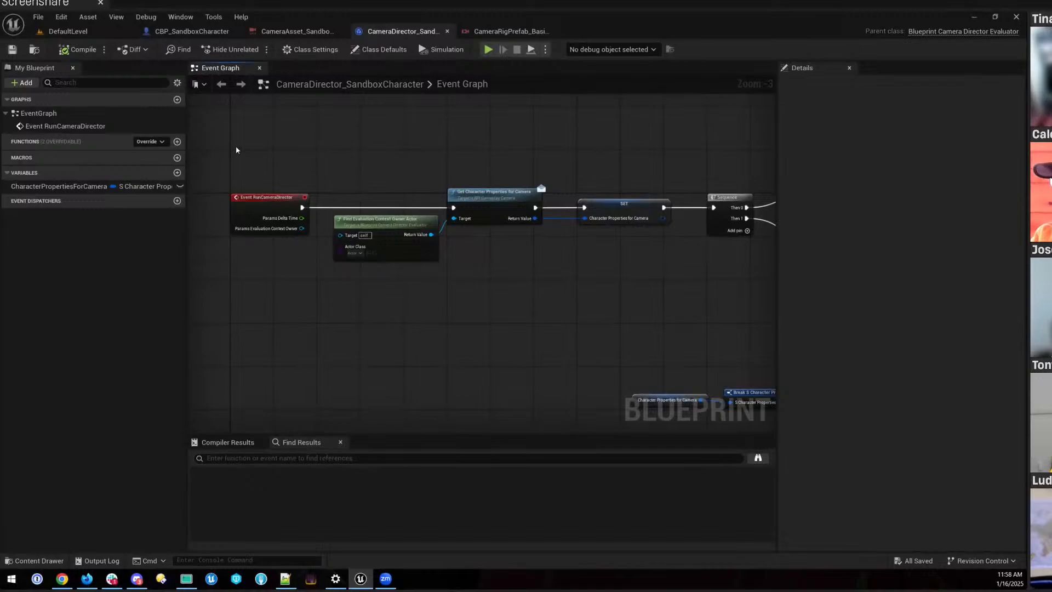
drag(208, 183, 594, 328)
right_drag(698, 307, 733, 311)
right_drag(401, 339, 516, 245)
click(440, 281)
right_drag(417, 287, 477, 261)
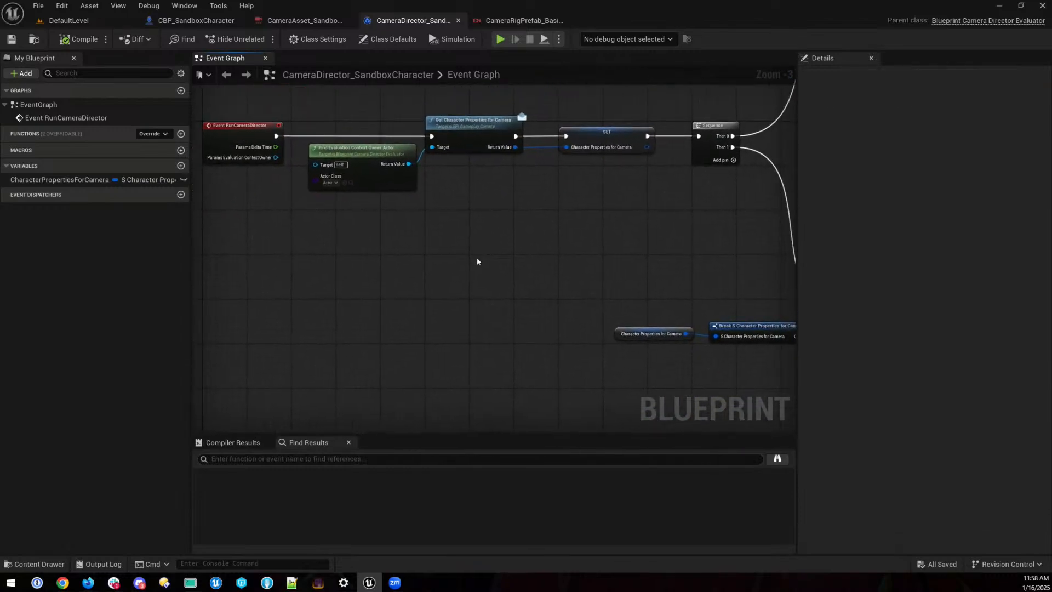
- Add a second Find Evaluation Context Owner Actor node in the empty area below the RunCameraDirector chain
right_click(282, 300)
text(find eve)
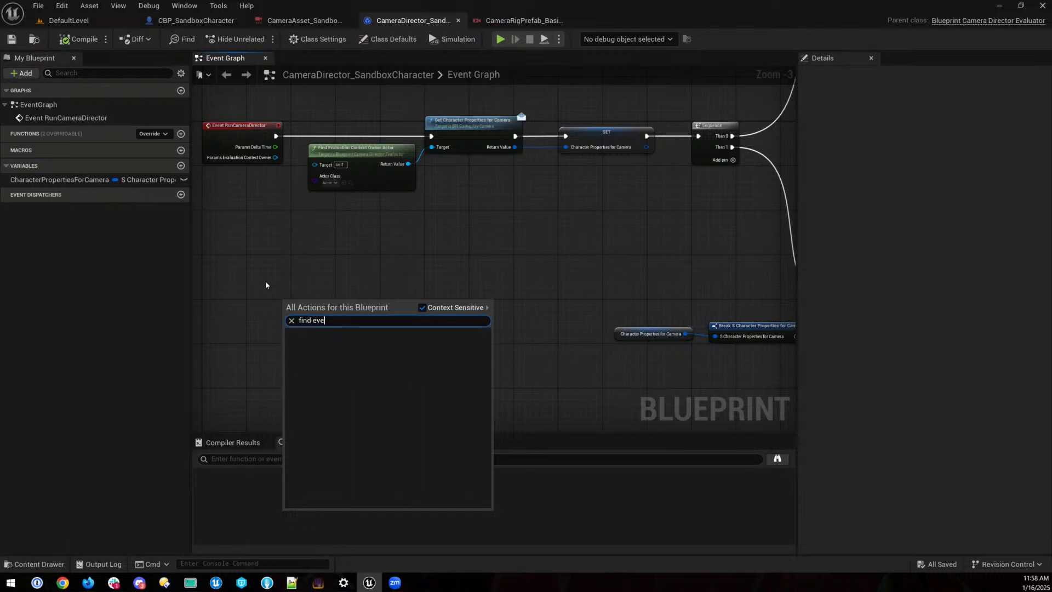
click(352, 346)
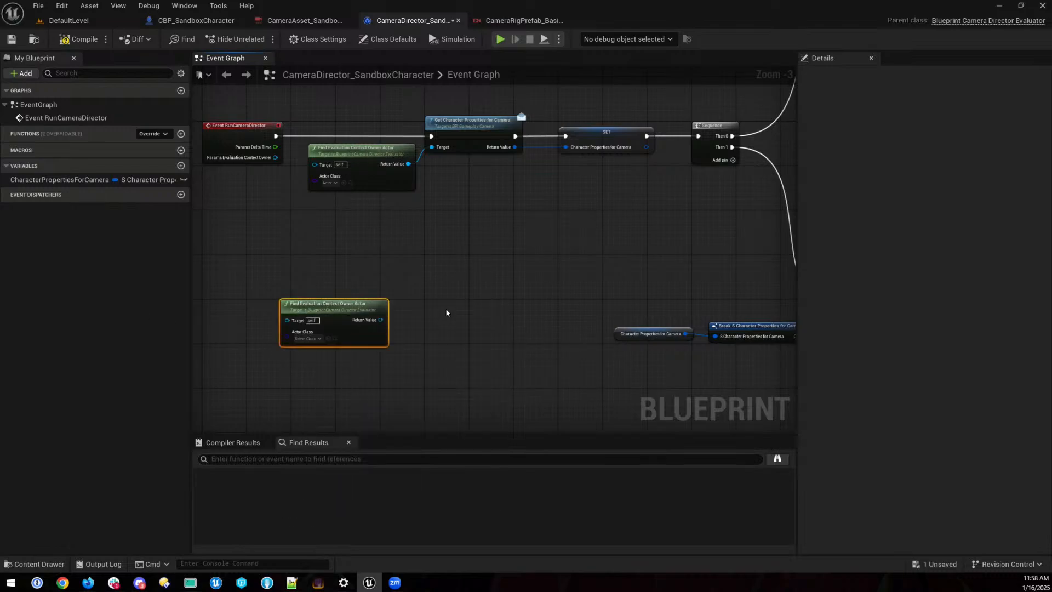
drag(337, 315, 330, 293)
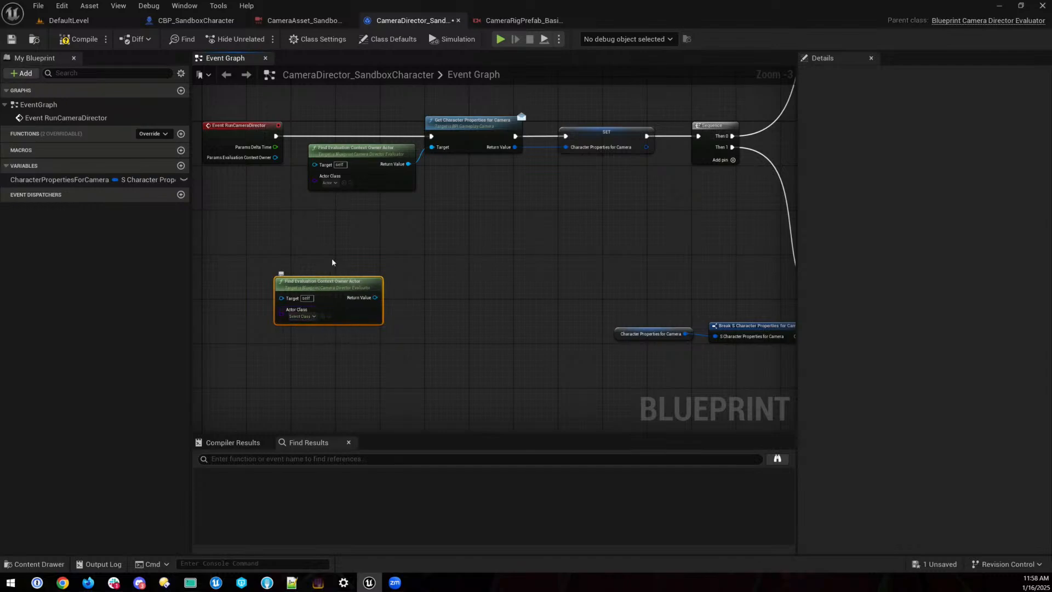
- Set the new Find Evaluation Context Owner Actor node's Actor Class to CBP_SandboxCharacter
drag(344, 83, 433, 191)
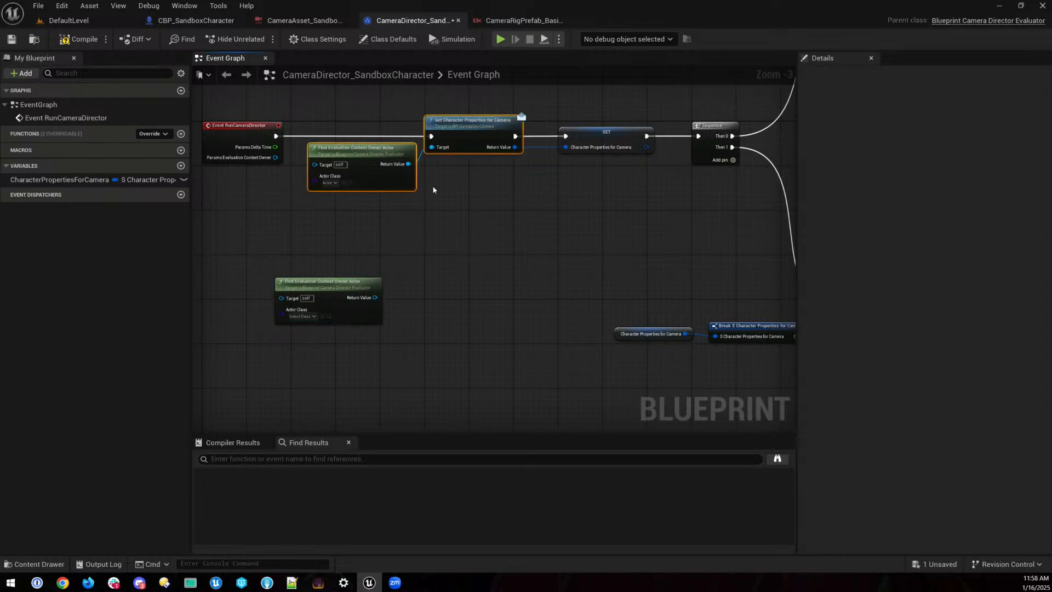
click(301, 316)
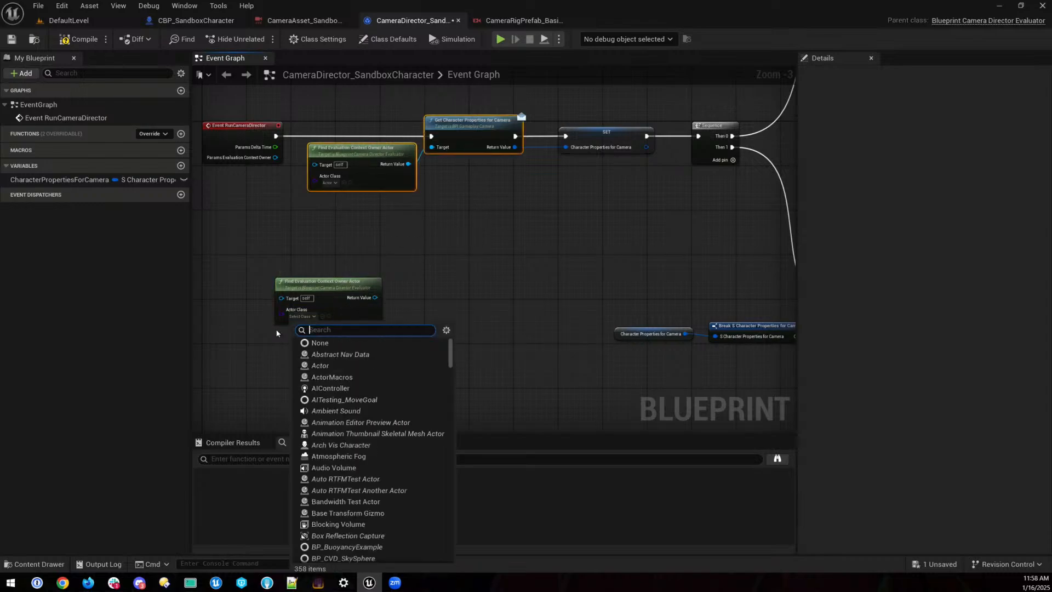
text(sand)
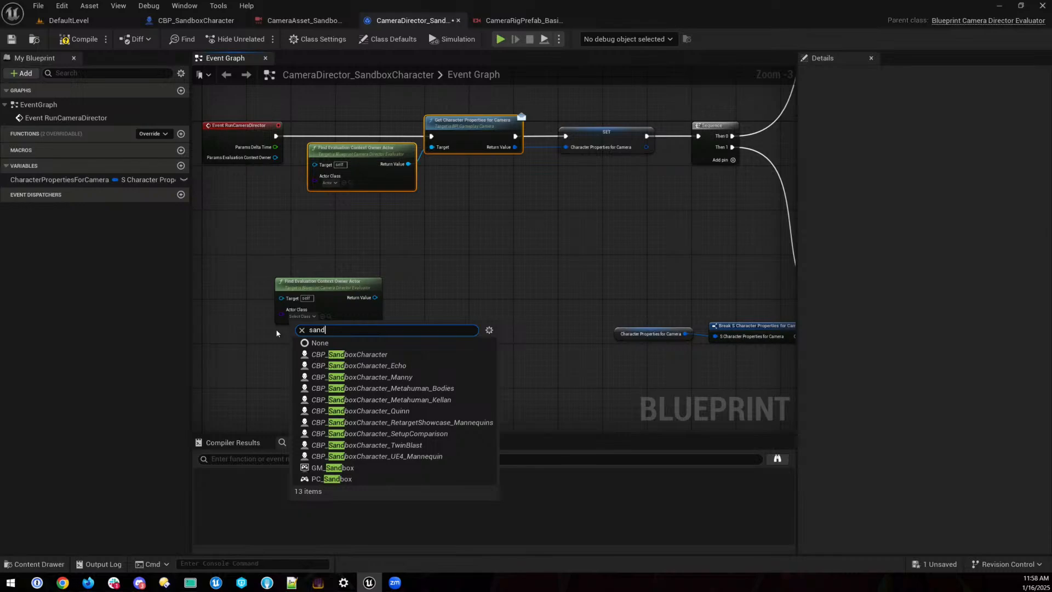
key(Down)
key(Down)
key(Return)
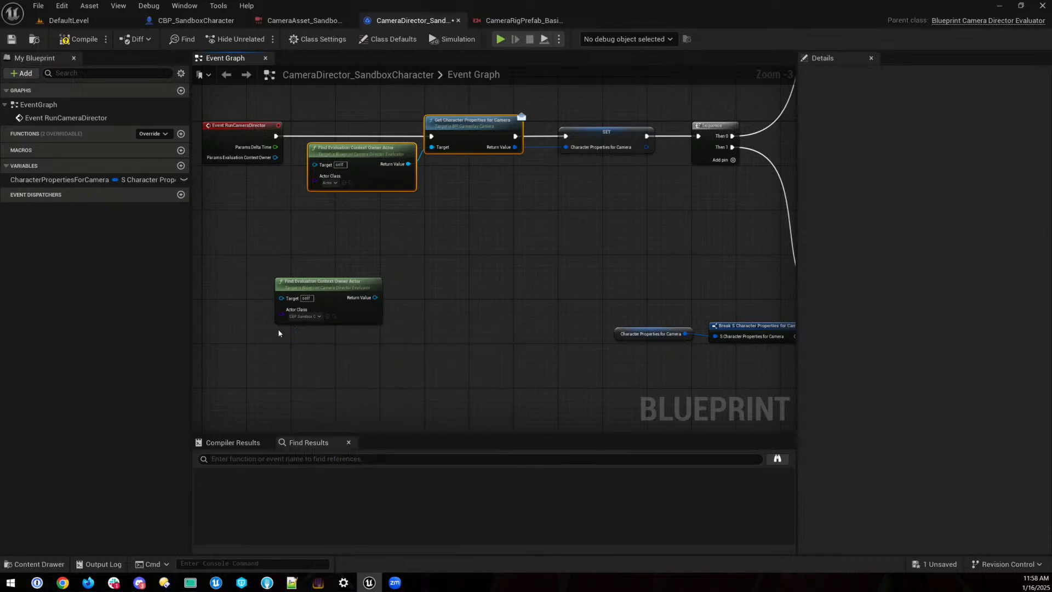
- Add a Get Character Input State node fed by the new owner actor node's Return Value
drag(330, 296, 414, 296)
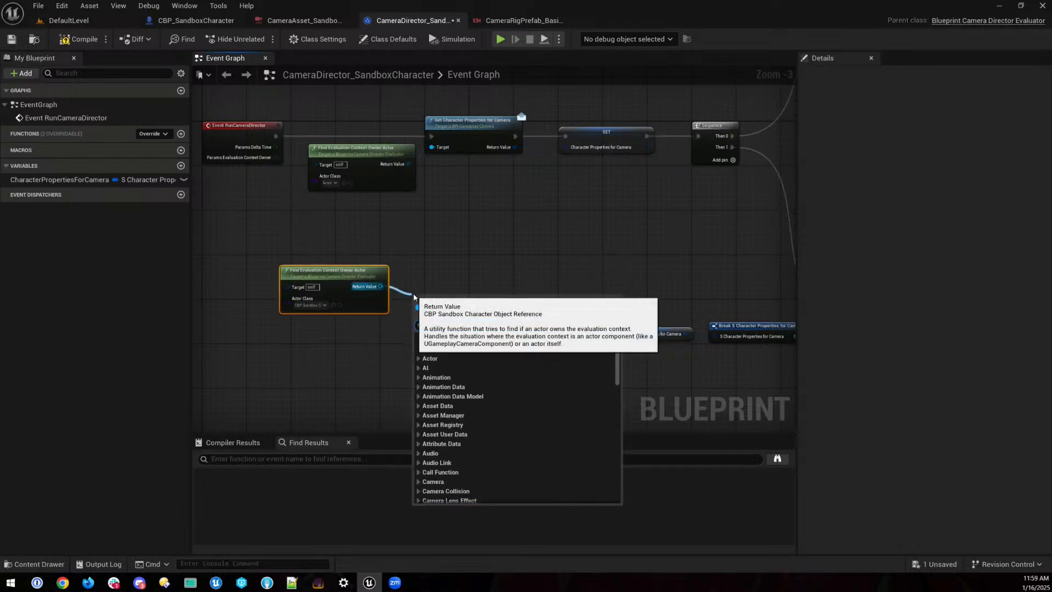
text(spr)
key(BackSpace)
key(BackSpace)
key(BackSpace)
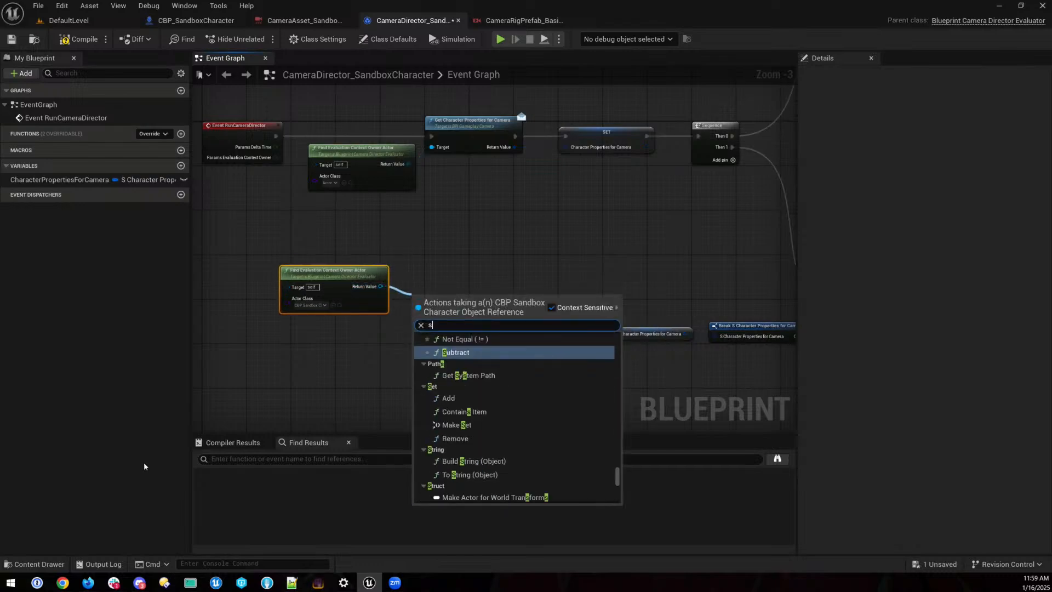
text(input state)
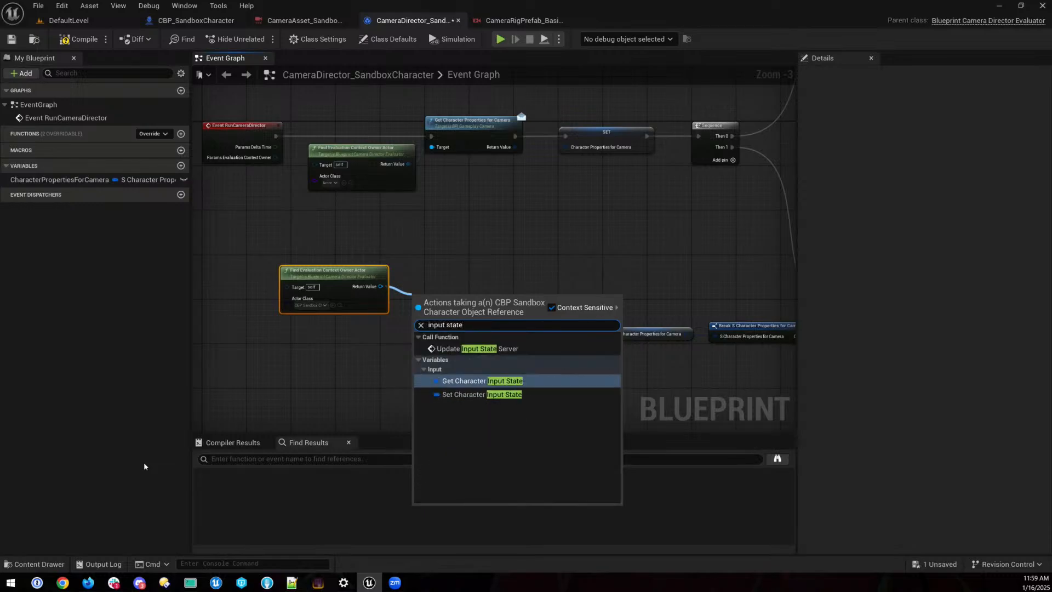
key(Return)
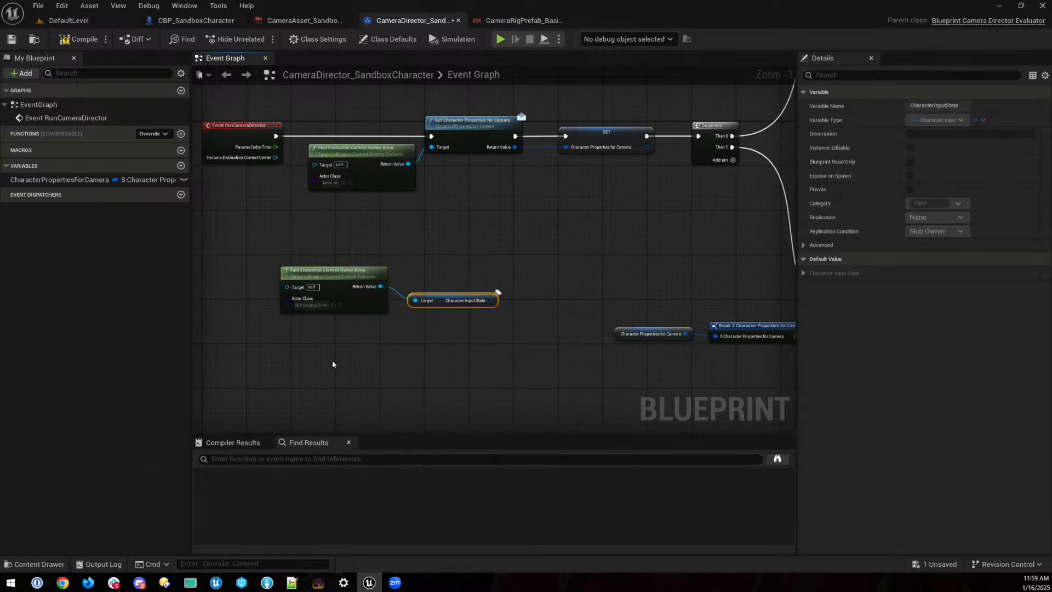
drag(488, 301, 555, 275)
text(sprin)
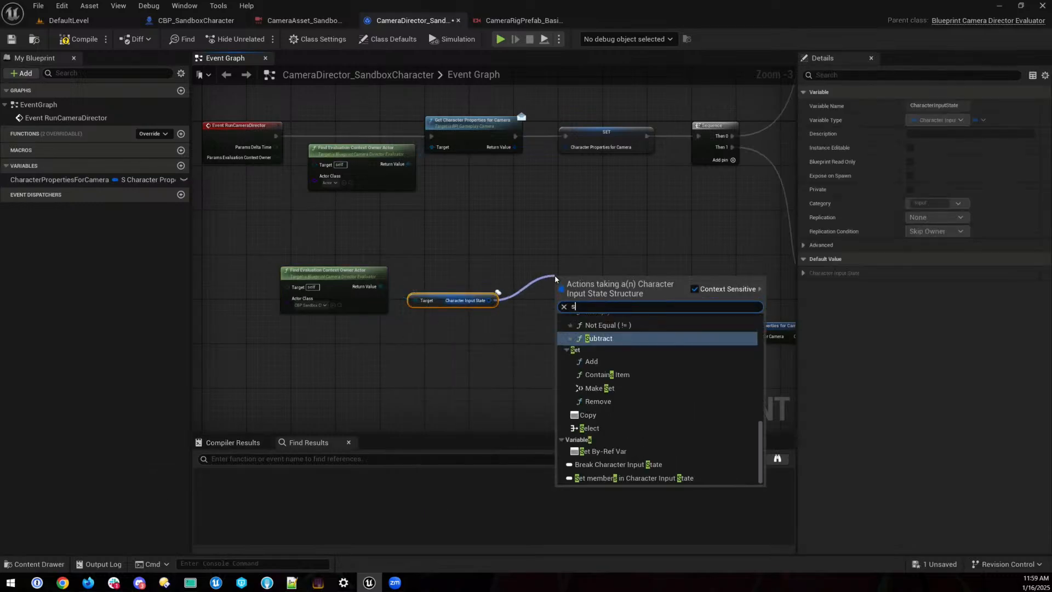
key(BackSpace)
key(BackSpace)
key(BackSpace)
key(BackSpace)
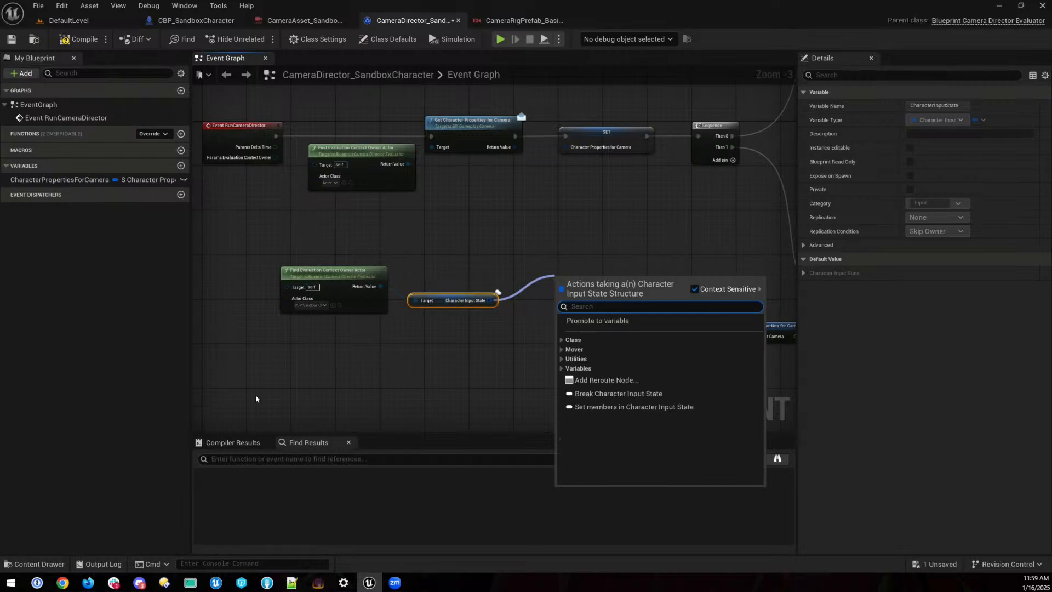
click(544, 331)
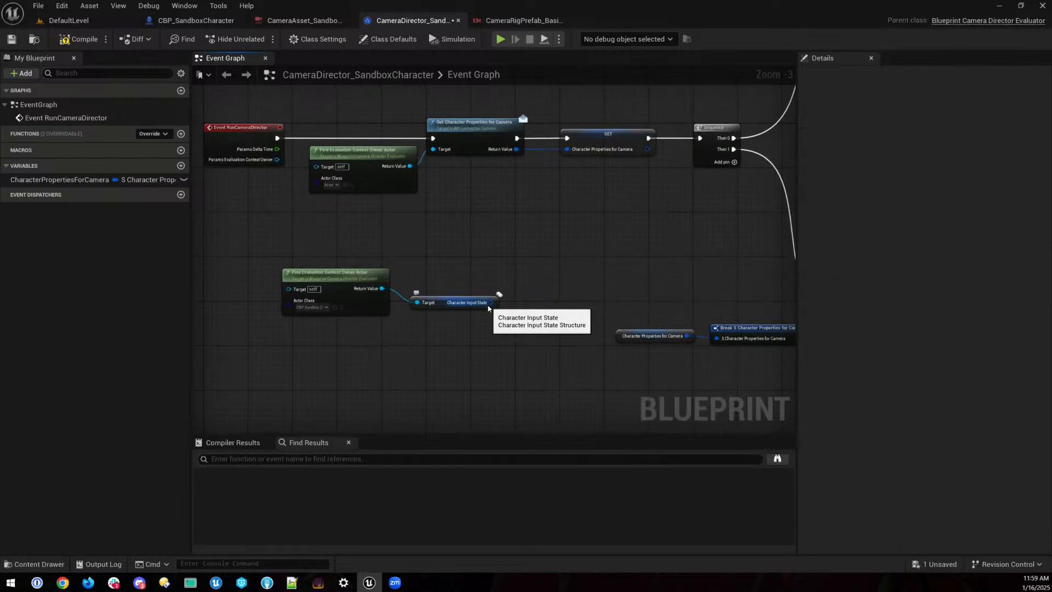
- Add a Break Character Input State node to the Character Input State output and shift the three new nodes away from Character Properties for Camera
drag(496, 299, 521, 295)
text(break)
key(Return)
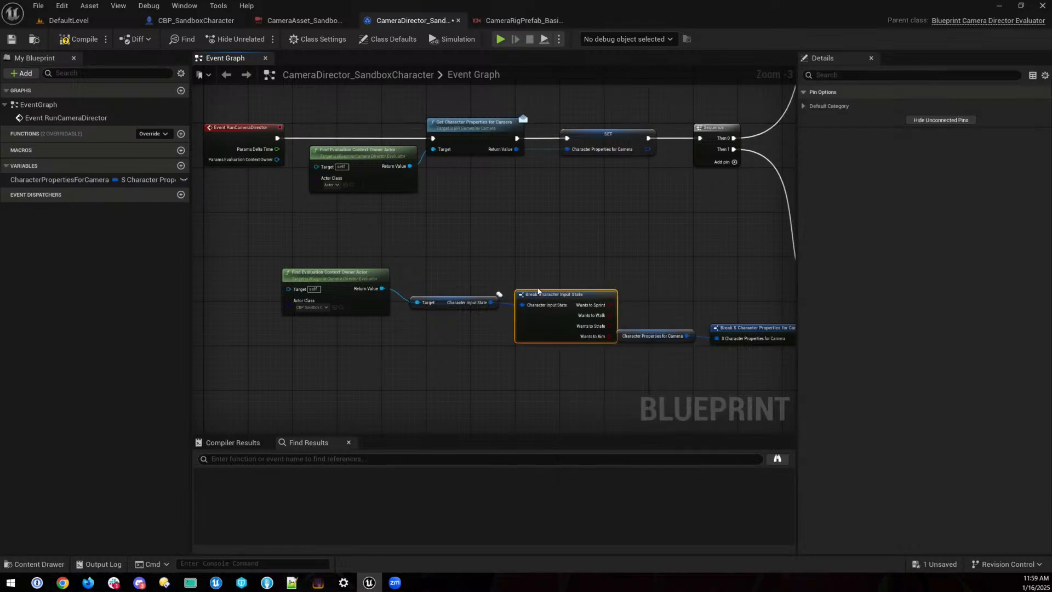
drag(291, 259, 553, 350)
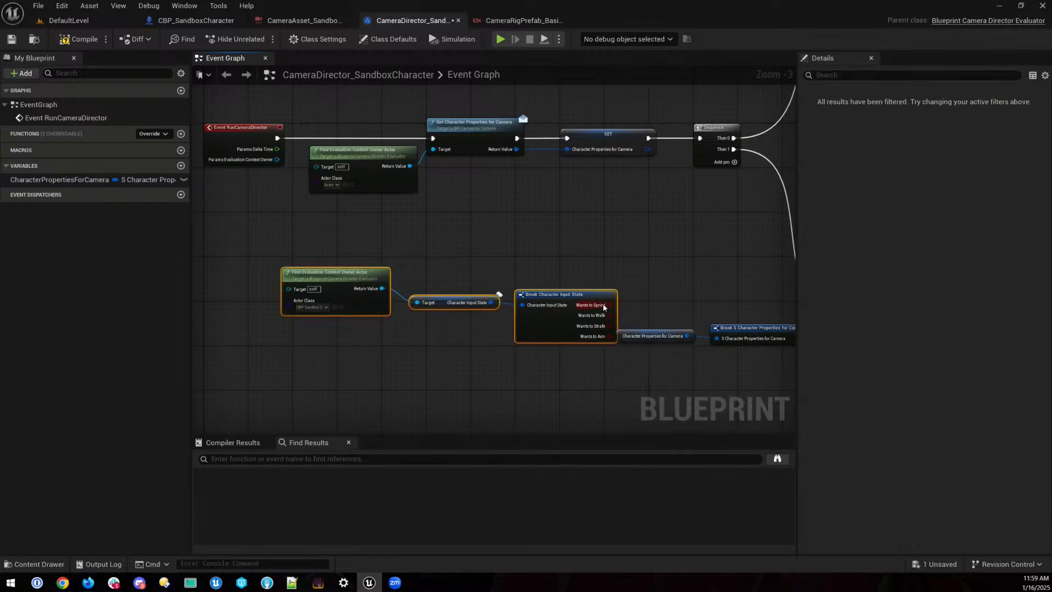
drag(535, 296, 357, 341)
click(416, 275)
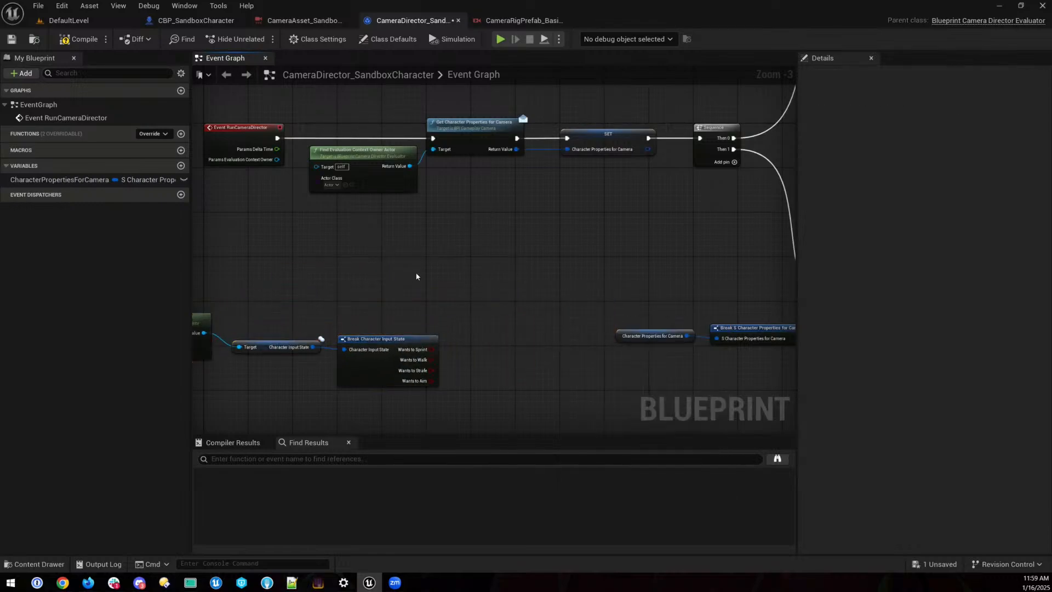
- Add a Branch conditioned on Wants to Sprint and wire it between Get Character Properties for Camera and SET, using its False output
right_drag(417, 275, 529, 250)
drag(537, 332, 587, 278)
text(branch)
key(Return)
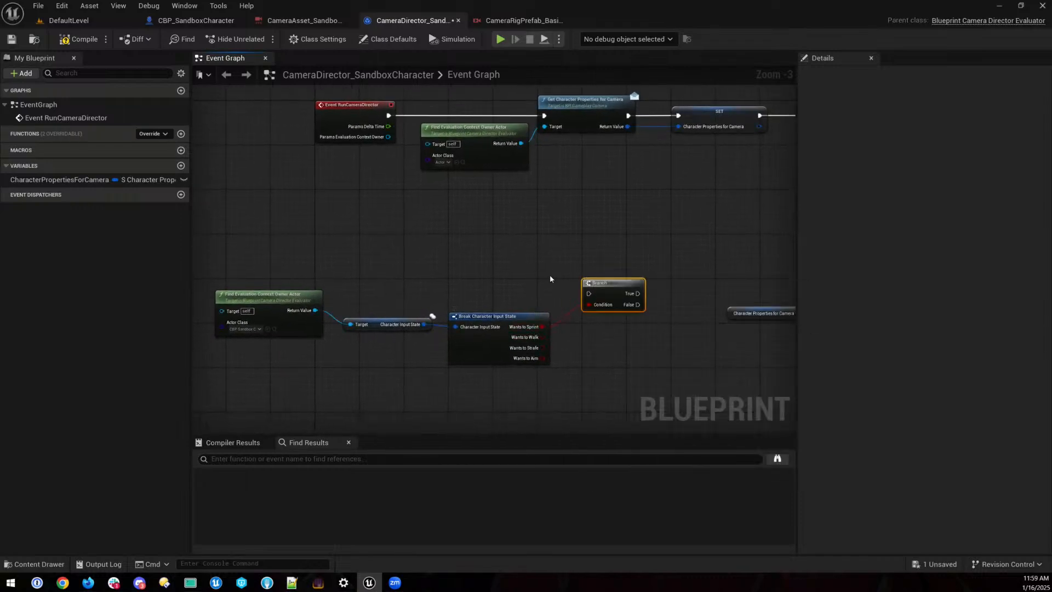
drag(629, 116, 678, 116)
right_drag(621, 358, 649, 233)
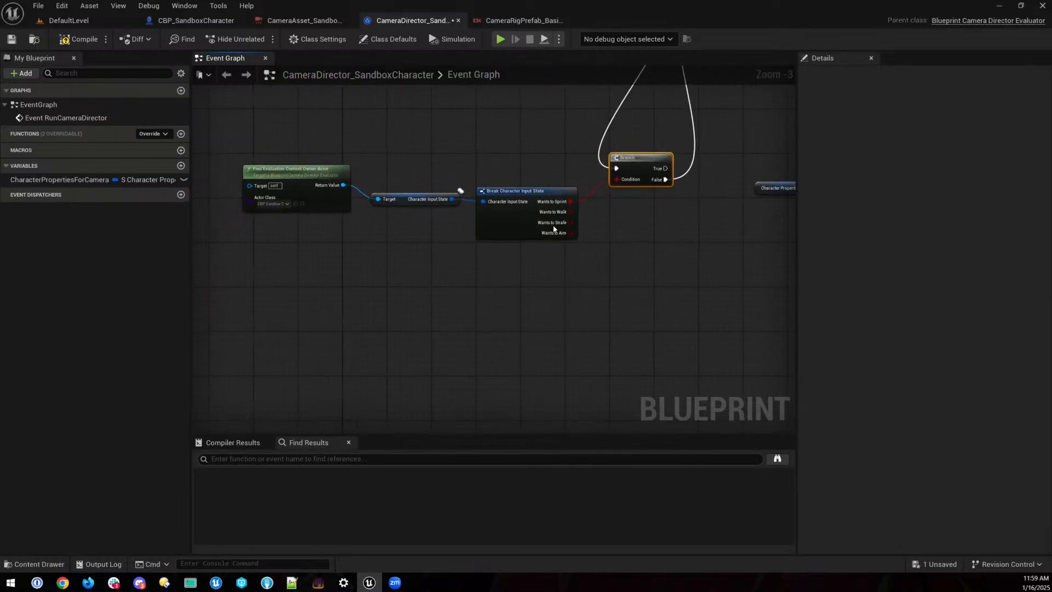
- Move the Branch and its input state nodes together to a free area lower in the event graph
drag(305, 159, 640, 213)
drag(627, 160, 387, 427)
right_drag(421, 353, 383, 553)
right_drag(478, 381, 507, 172)
click(495, 324)
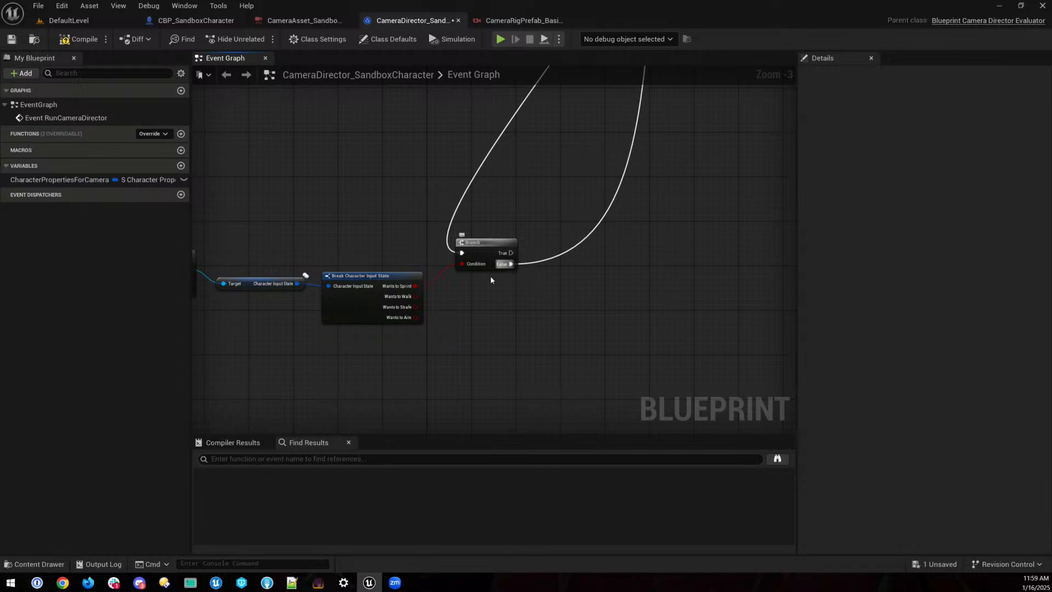
right_drag(493, 302, 465, 298)
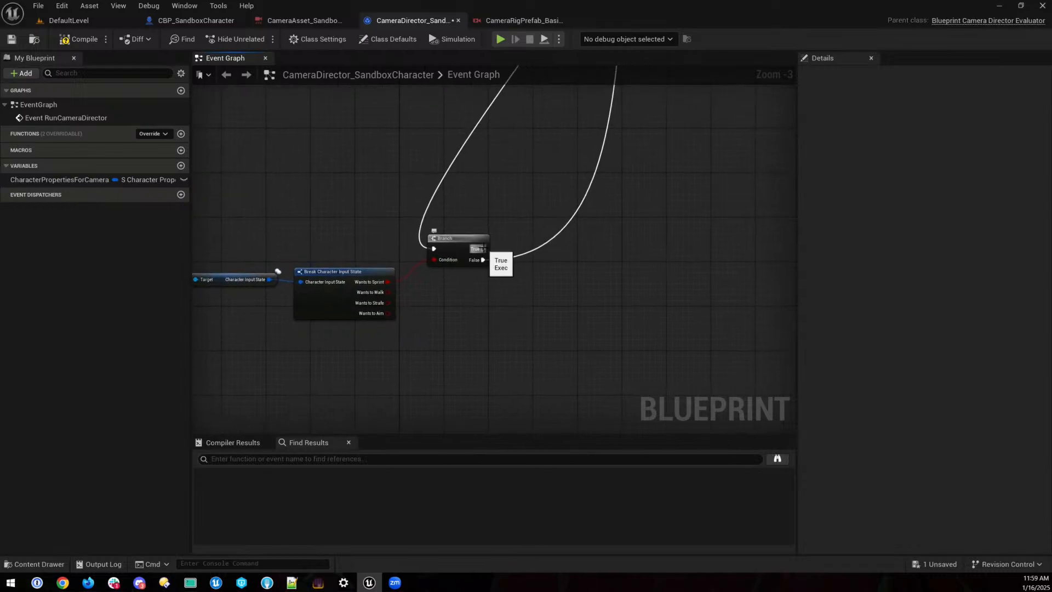
- Add an Activate Camera Rig node from the Branch's True output and place it beside the Branch
drag(482, 249, 595, 308)
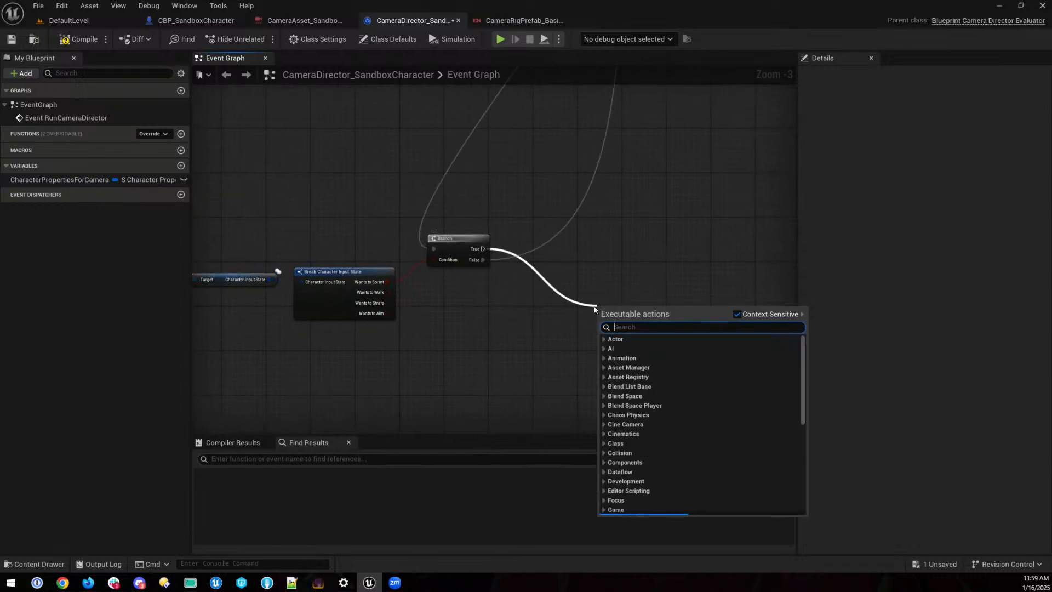
text(sa)
key(BackSpace)
key(BackSpace)
text(acti)
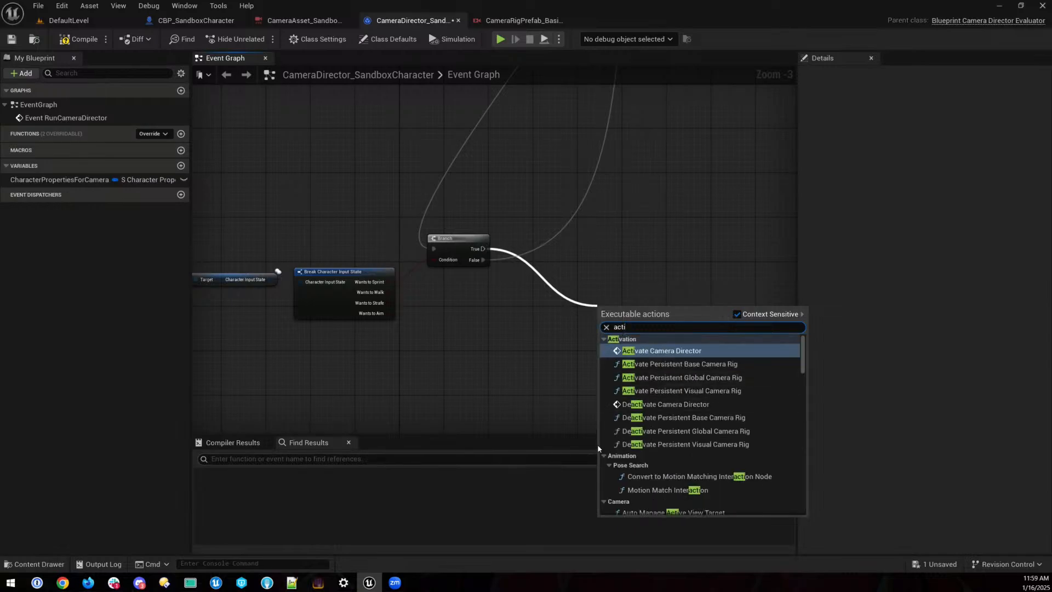
text( cam rig)
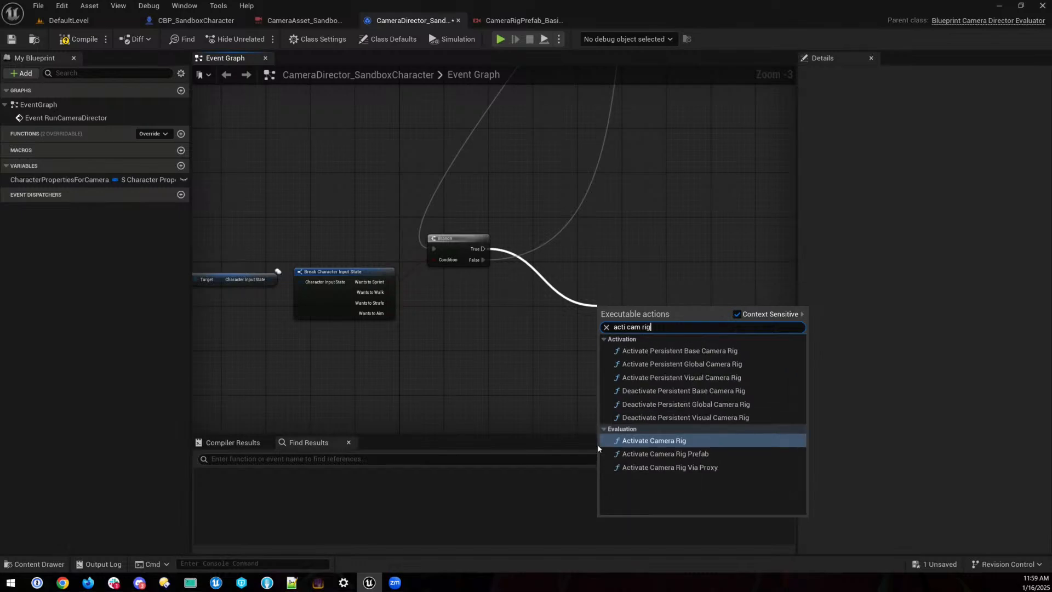
click(601, 445)
drag(645, 322, 633, 289)
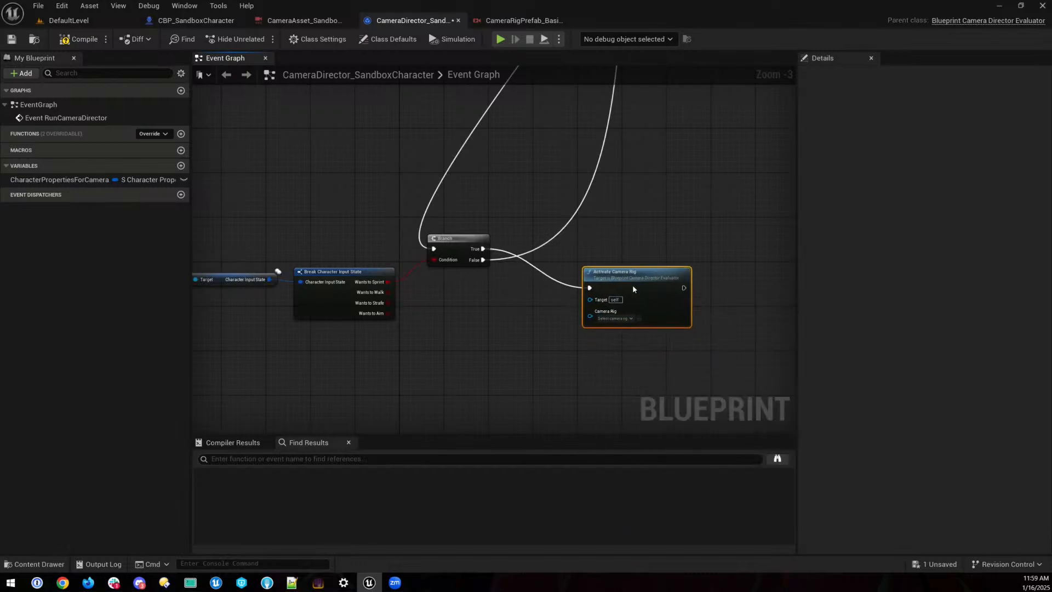
- Add a camera rig named Sprint to the camera asset and connect a copy of Balanced_Strafe's Camera Rig Prefab node to its RootNode
click(284, 21)
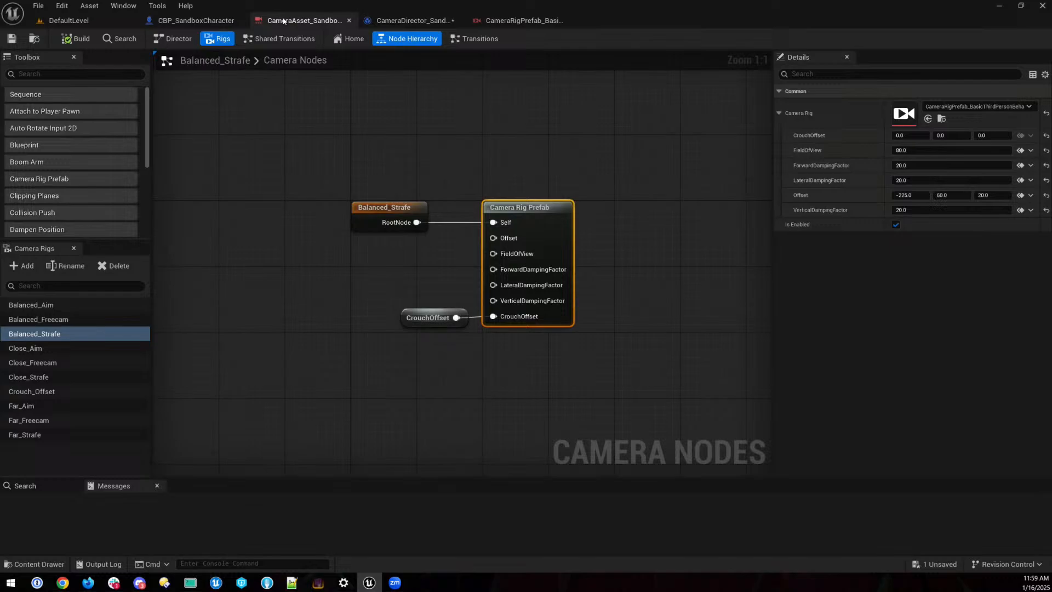
click(20, 267)
text(Sprint)
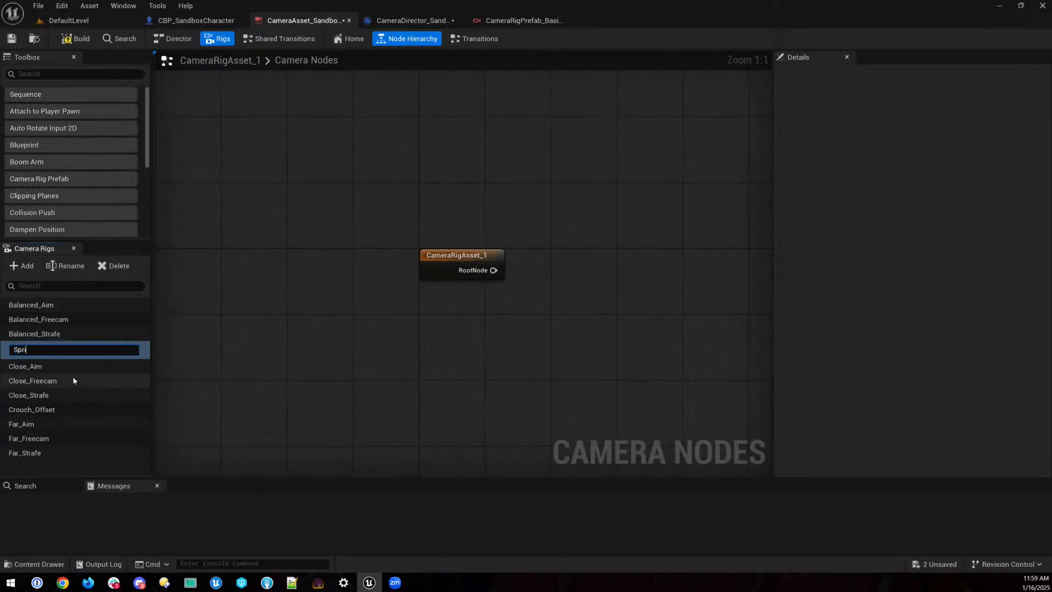
key(Return)
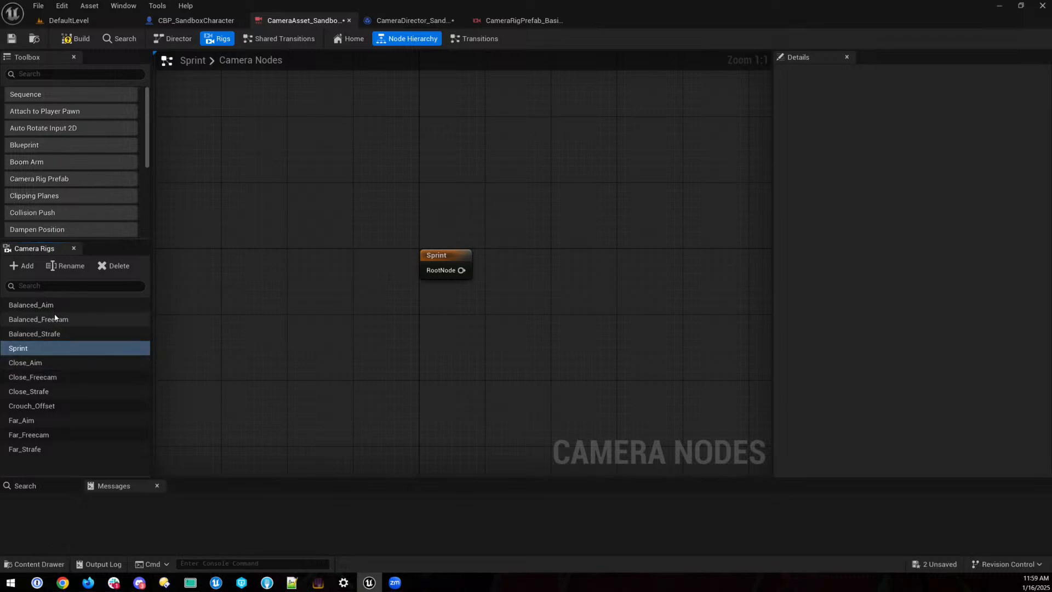
click(57, 336)
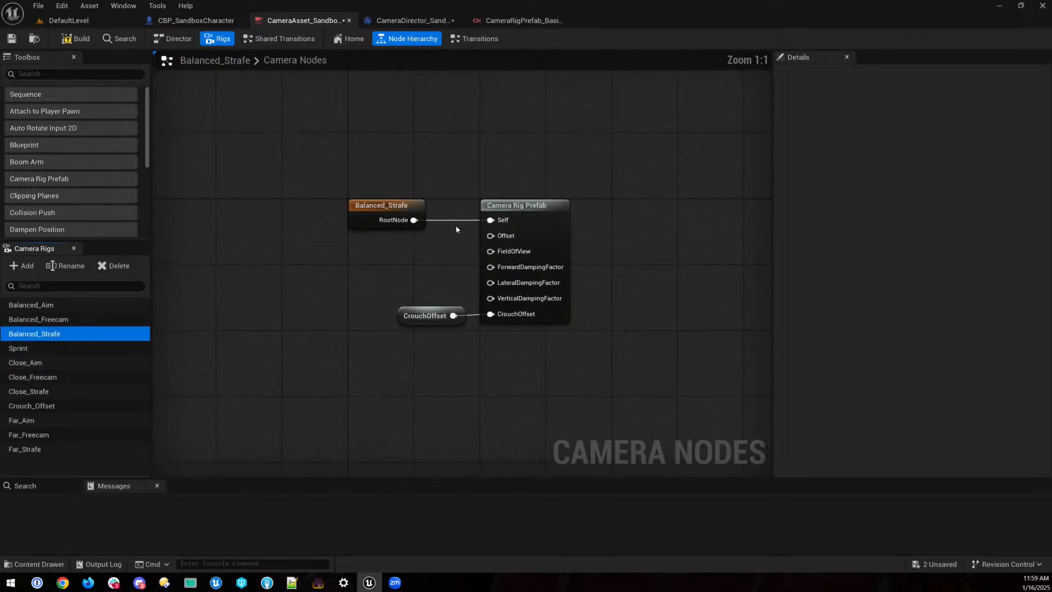
click(43, 349)
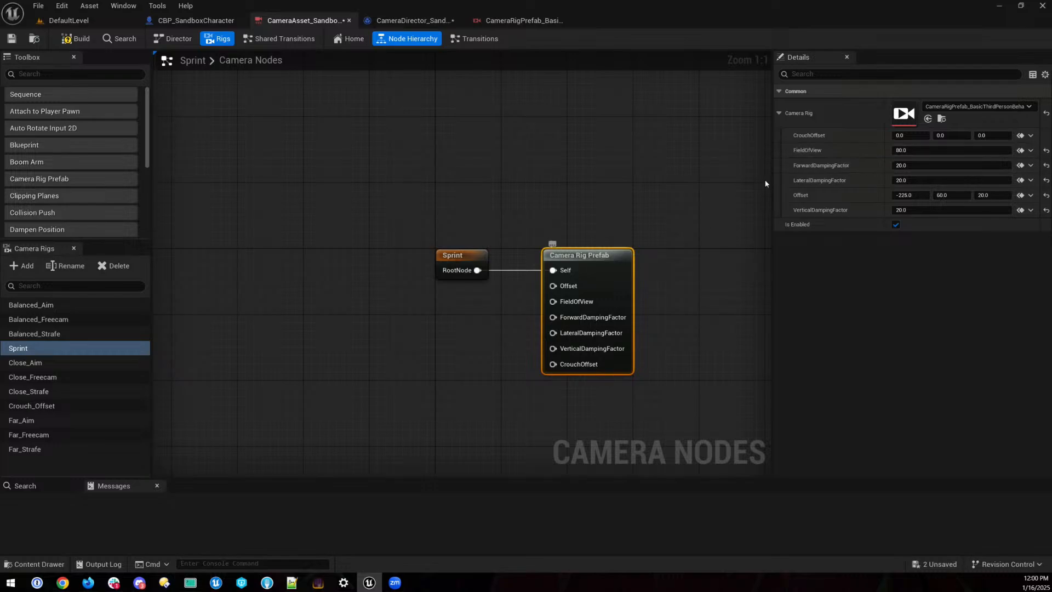
- Open the prefab used by the Sprint rig and examine its crouch offset, boom arm, damping, offset and field of view nodes
double_click(903, 114)
right_drag(549, 287, 586, 310)
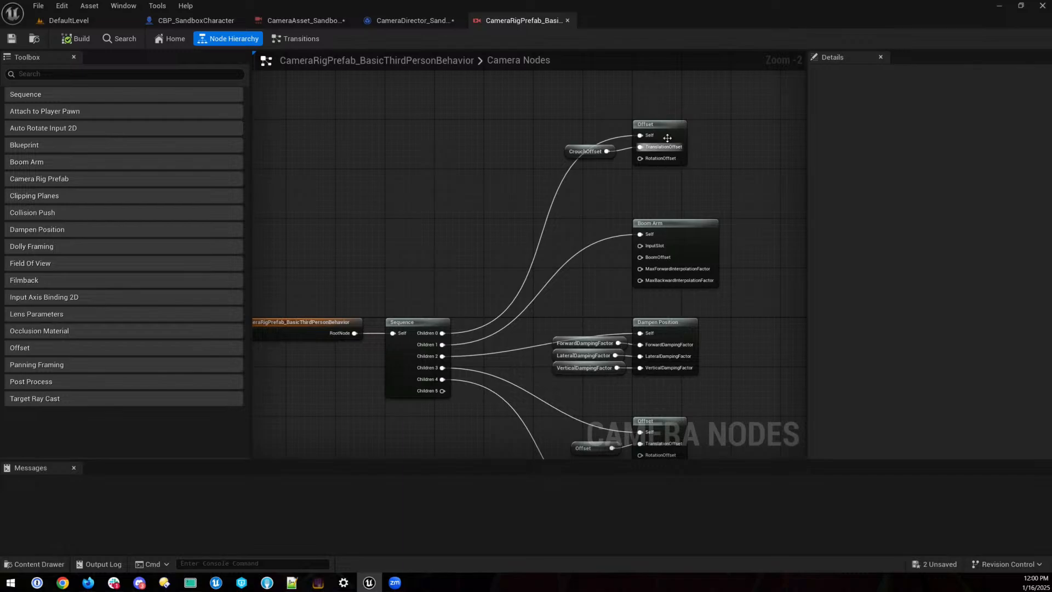
right_drag(682, 331, 667, 279)
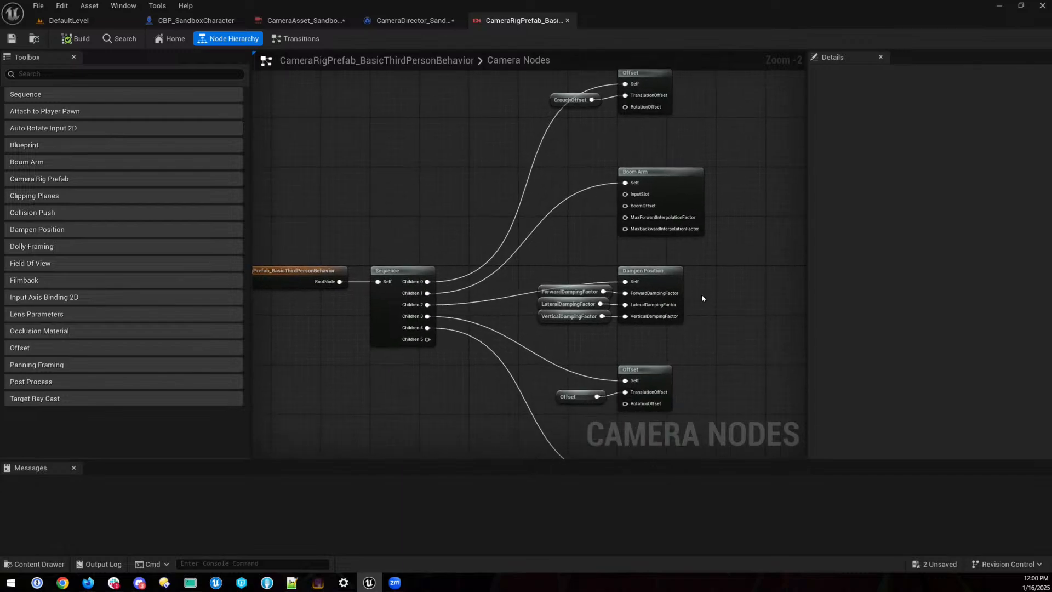
click(560, 101)
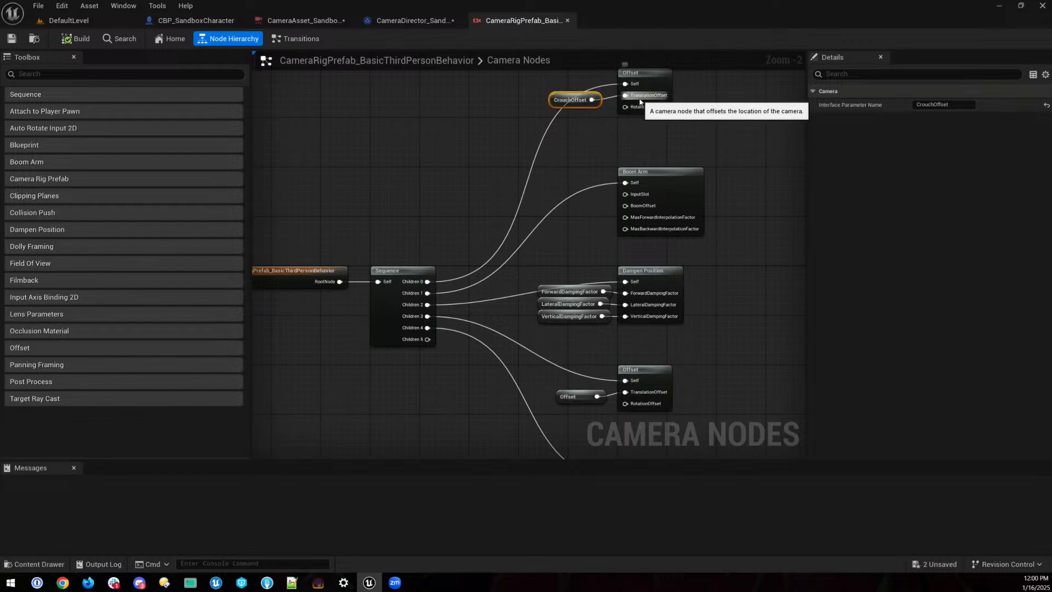
right_drag(577, 255, 596, 215)
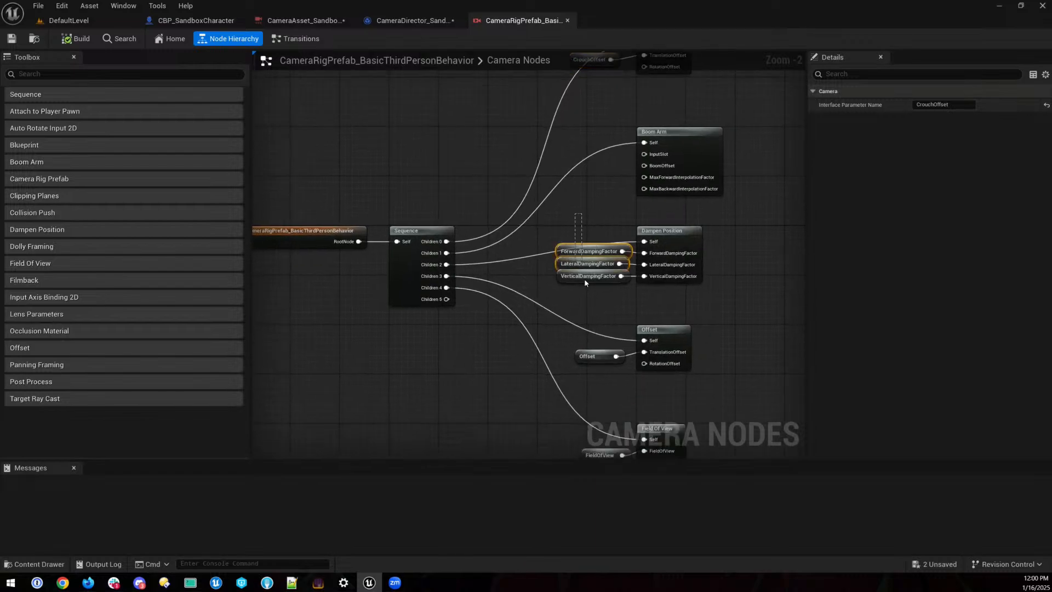
right_drag(621, 325, 605, 272)
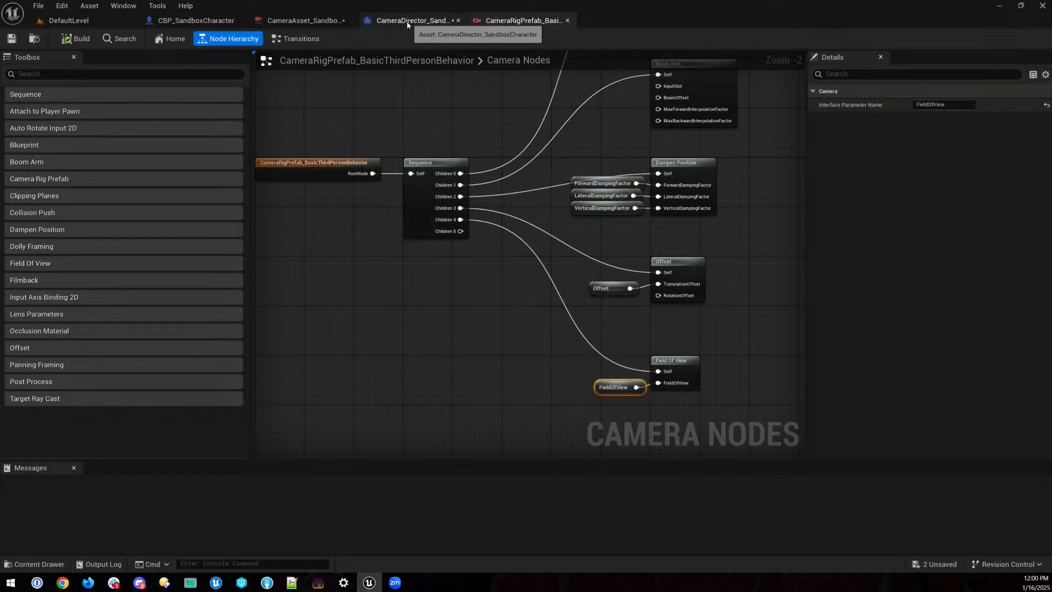
- Set the Activate Camera Rig node's Camera Rig to Sprint in the camera director and compile the blueprint
click(432, 21)
click(296, 21)
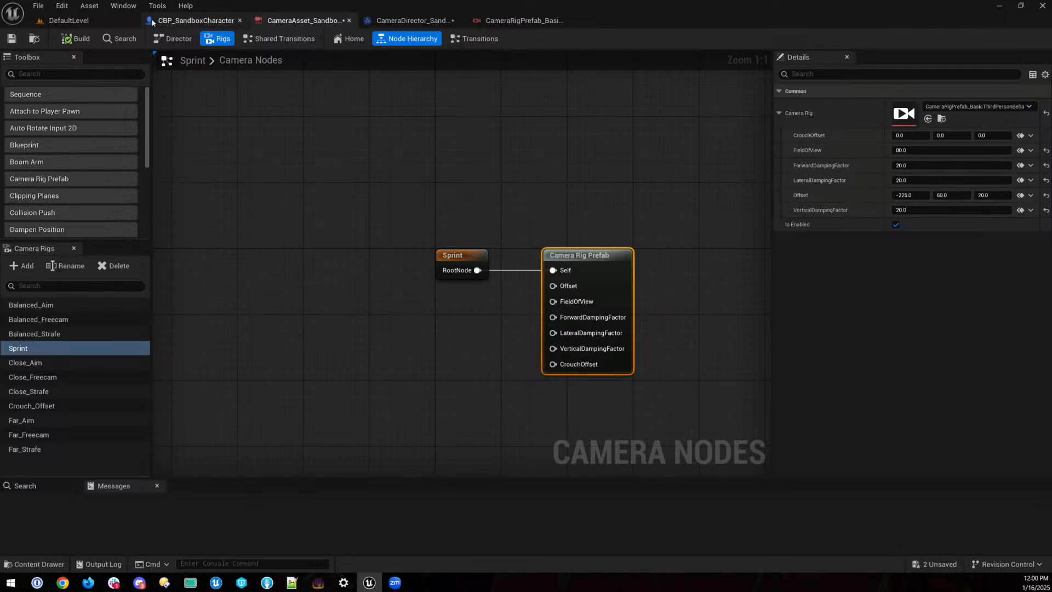
click(196, 20)
click(411, 20)
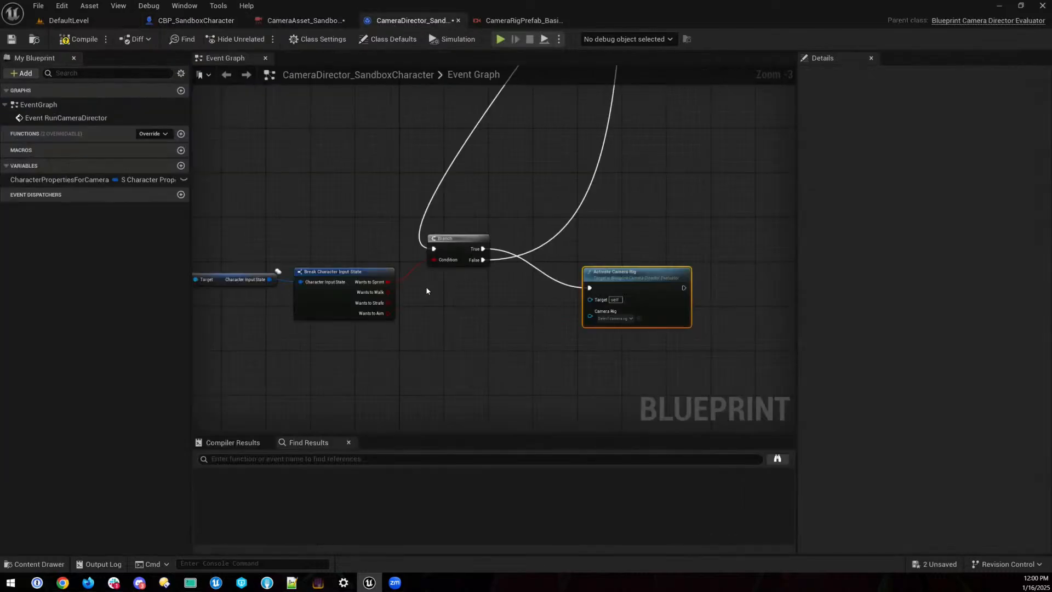
click(631, 319)
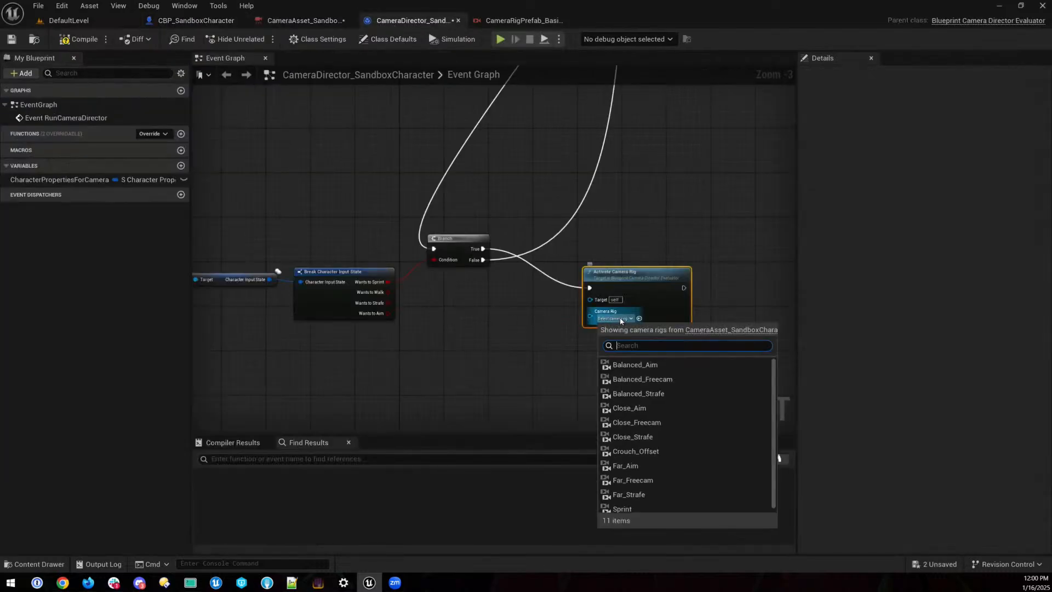
click(627, 507)
right_drag(514, 341, 574, 382)
scroll(580, 248, down, 1)
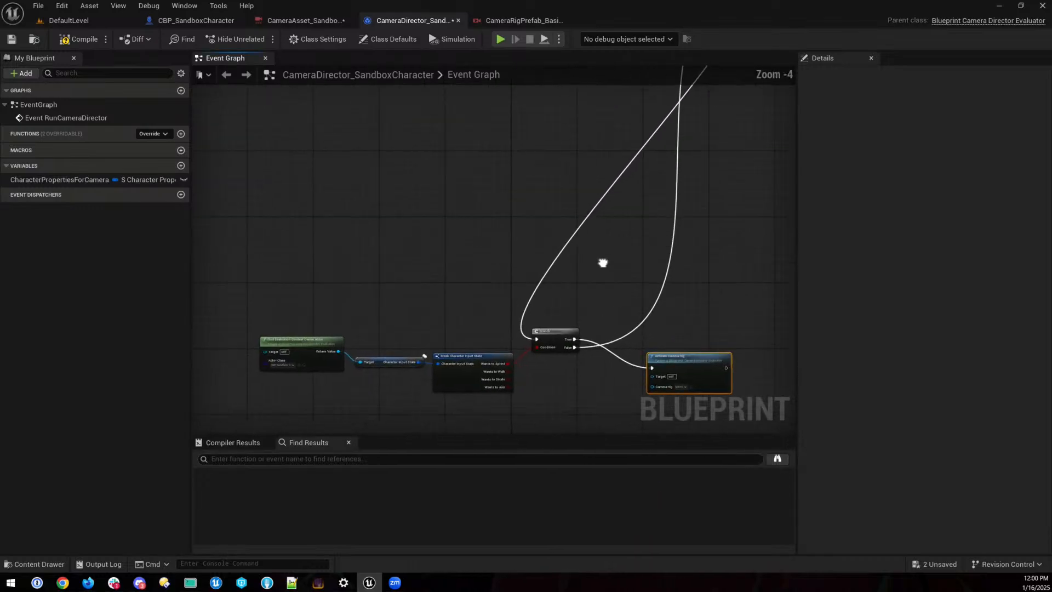
click(88, 40)
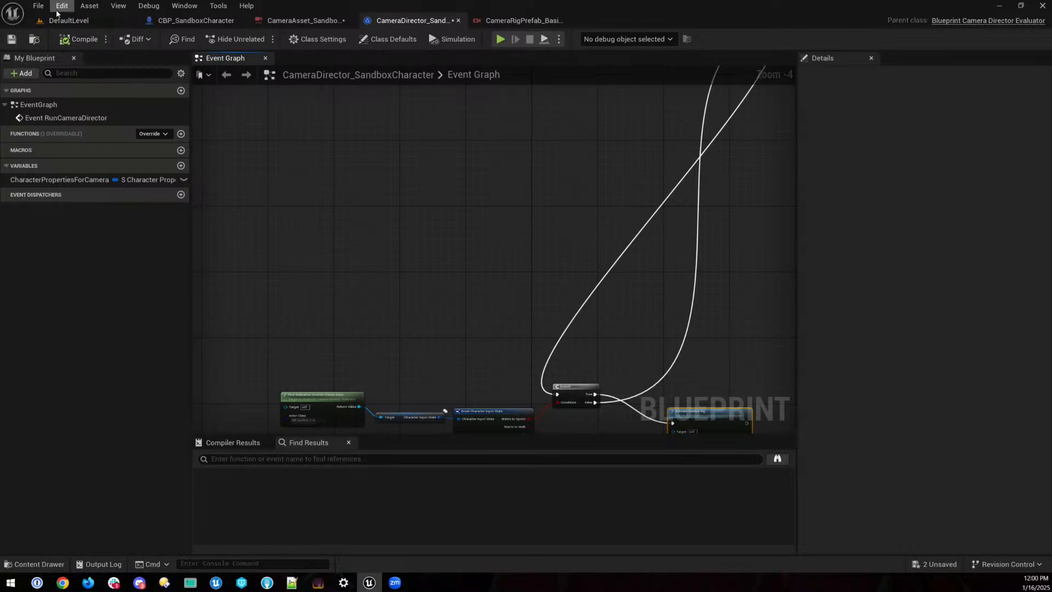
- Play DefaultLevel in the editor and enable the camera debug info over the game view
click(93, 23)
key(alt+p)
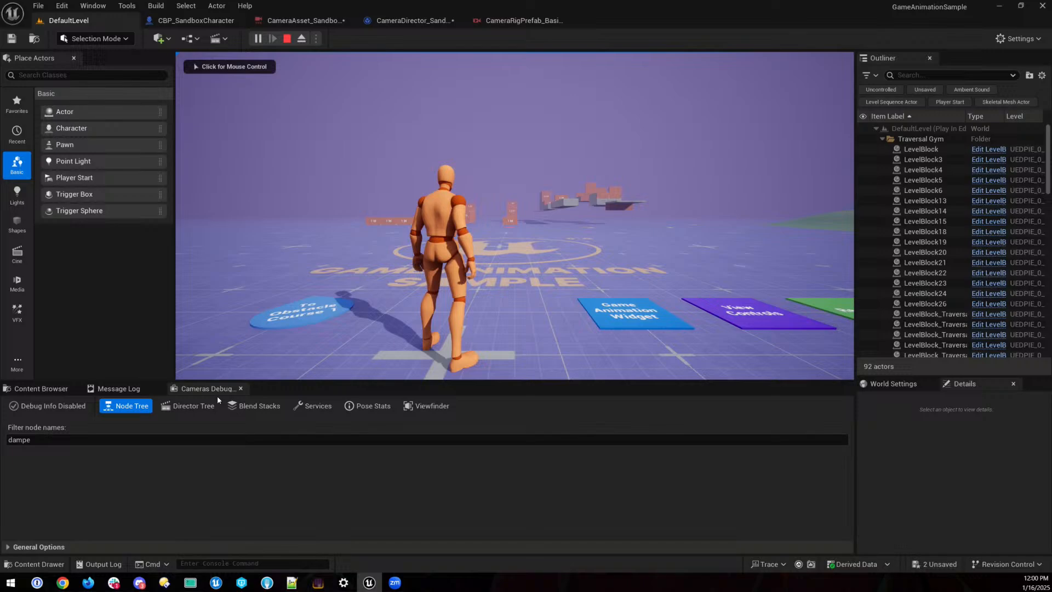
click(47, 406)
click(307, 274)
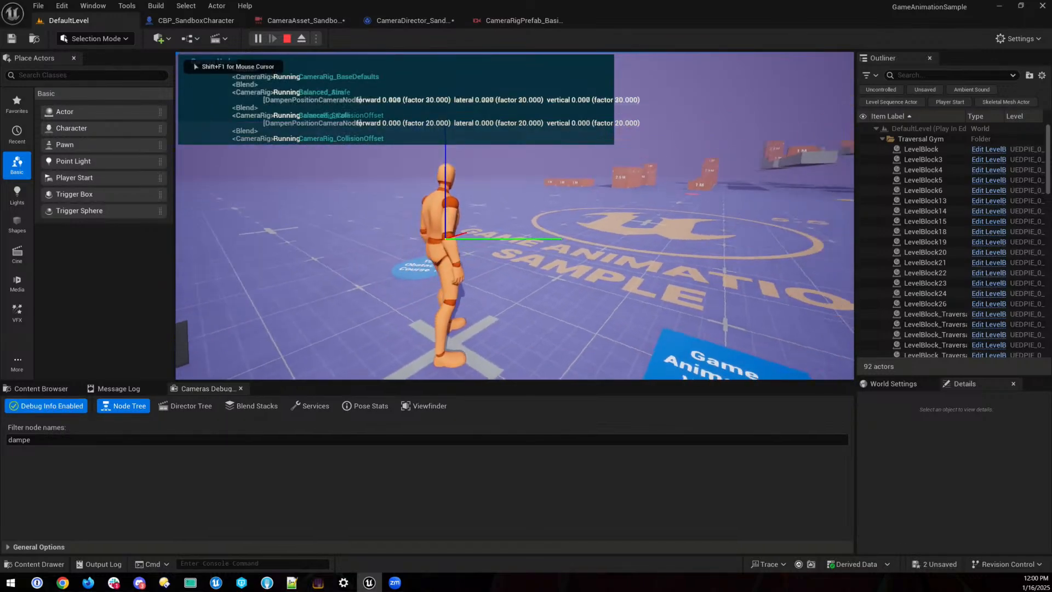
- Clear the node name filter of the camera debugger's node tree
key(shift+F1)
click(25, 444)
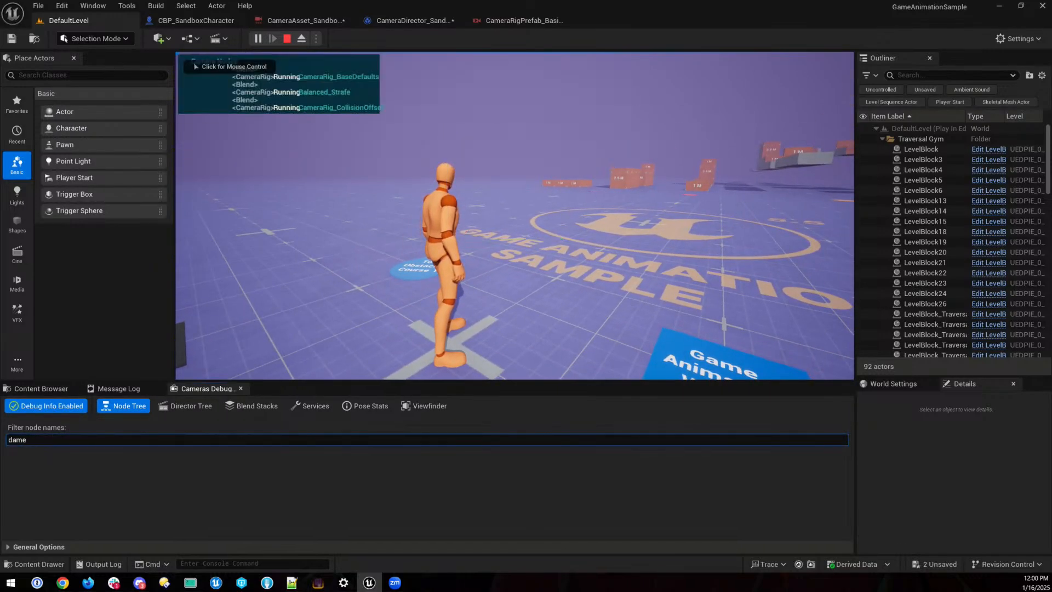
key(BackSpace)
key(BackSpace)
key(BackSpace)
key(BackSpace)
key(BackSpace)
- Sprint forward with the character to check which camera rig runs in the node tree overlay
click(329, 299)
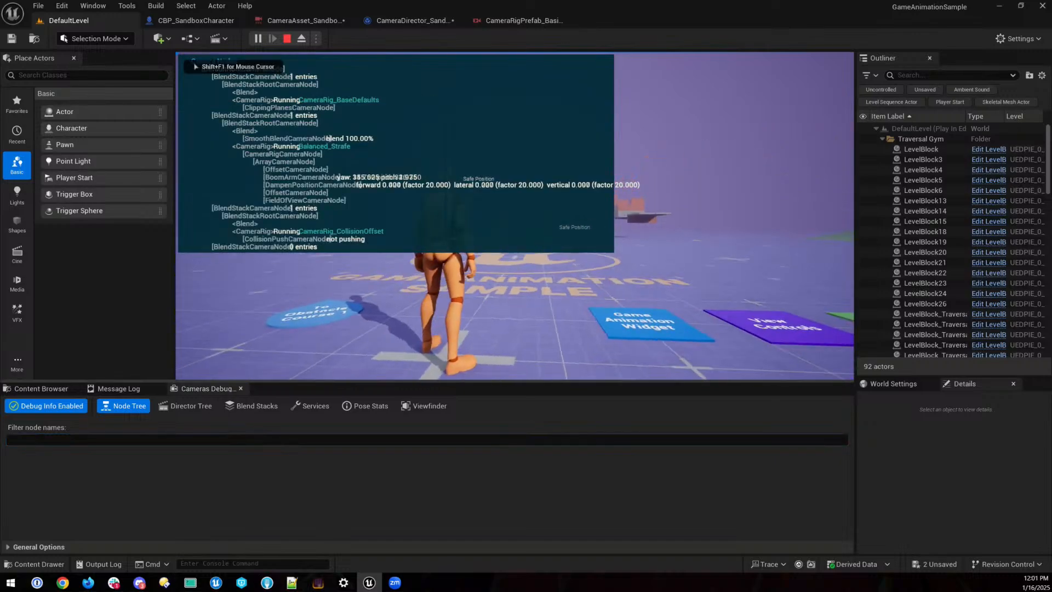
key(w)
key(shift)
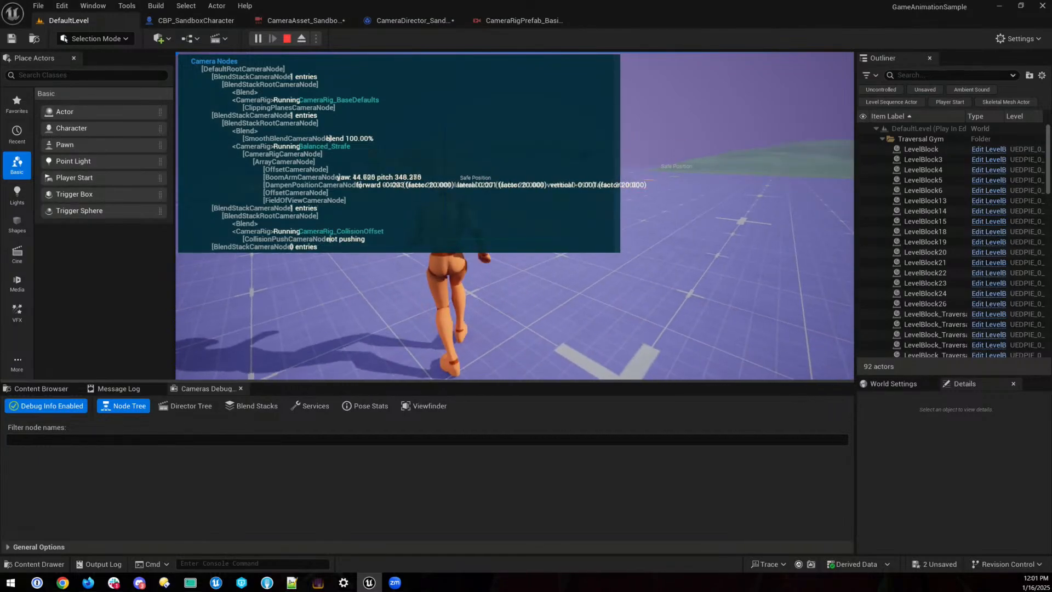
- Disable the camera debug info and move the character around to watch the camera's behavior without the overlay
key(shift+F1)
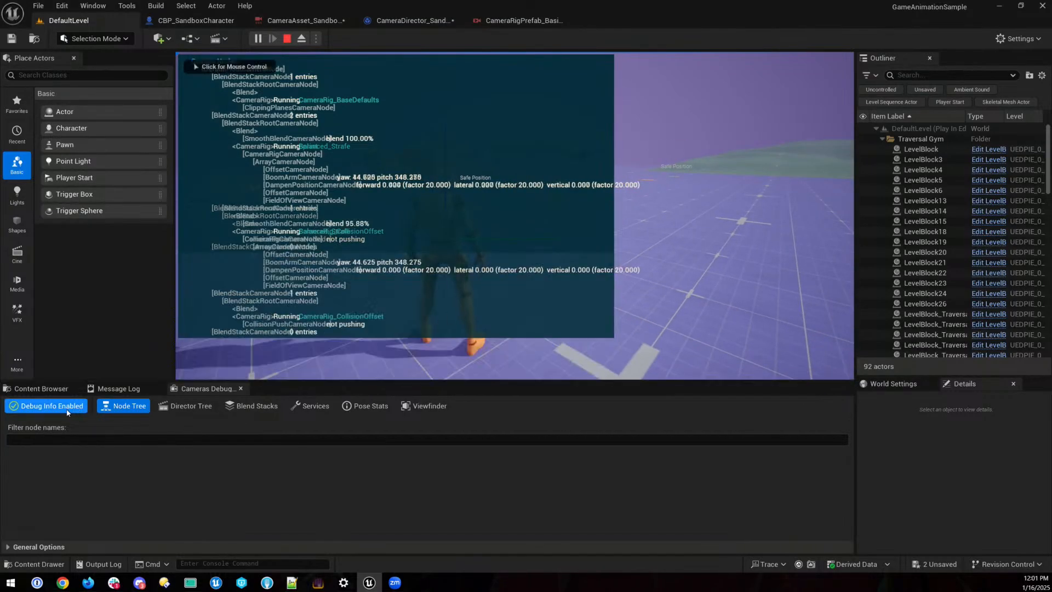
click(66, 406)
click(412, 293)
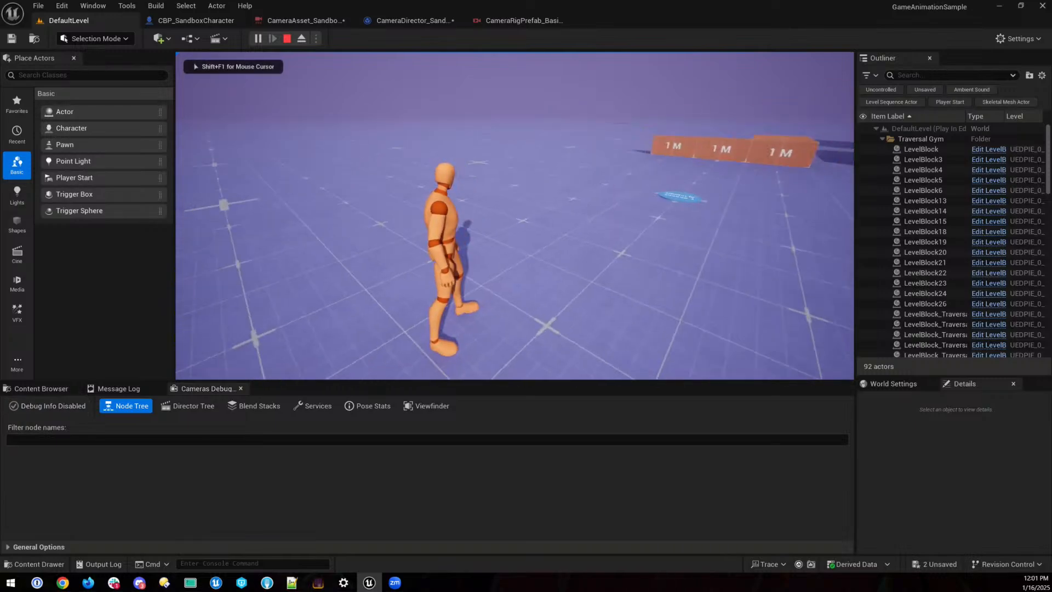
key(s)
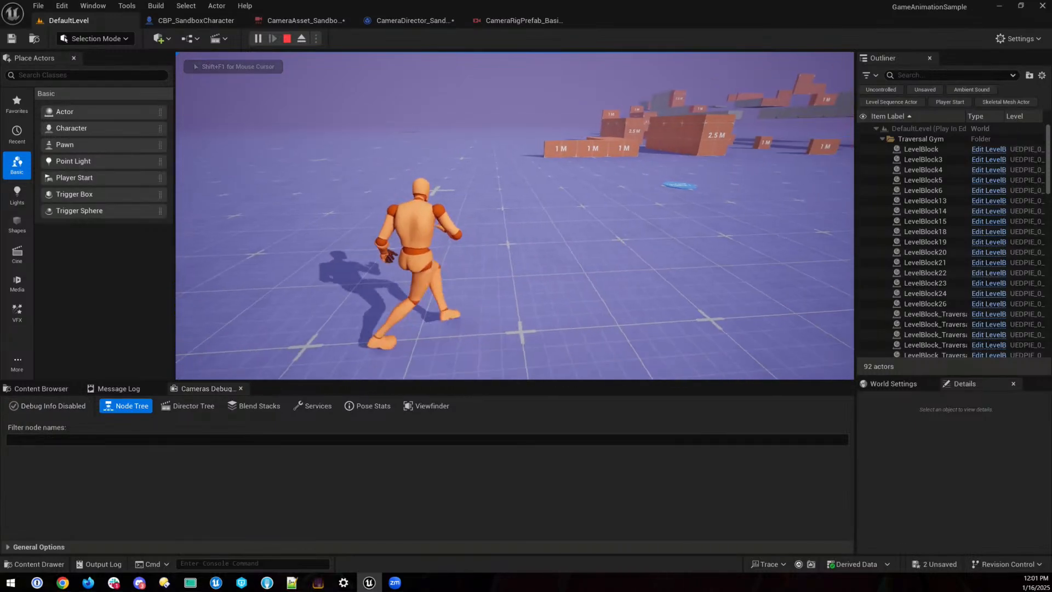
key(shift+F1)
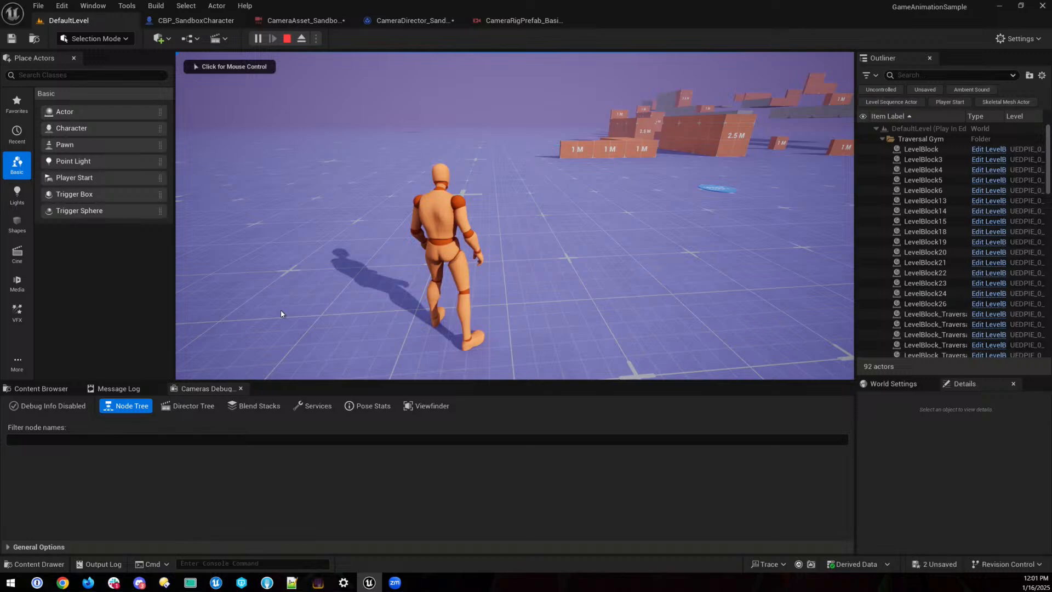
- Examine the Sprint rig's transitions and the camera asset's shared Camera Rig Transition and Smooth Blend settings, then return to DefaultLevel
click(307, 21)
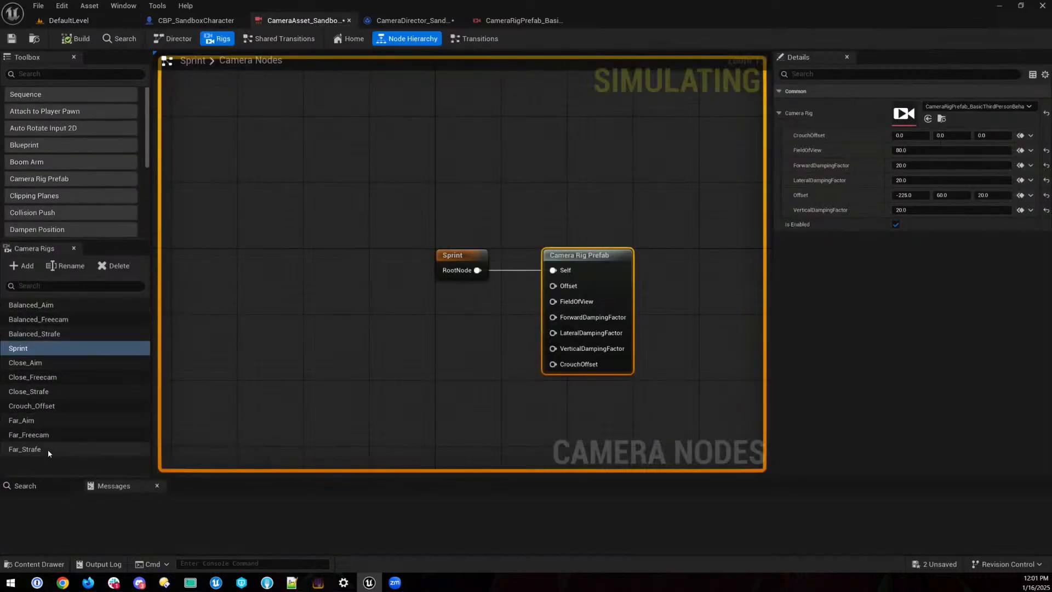
click(467, 40)
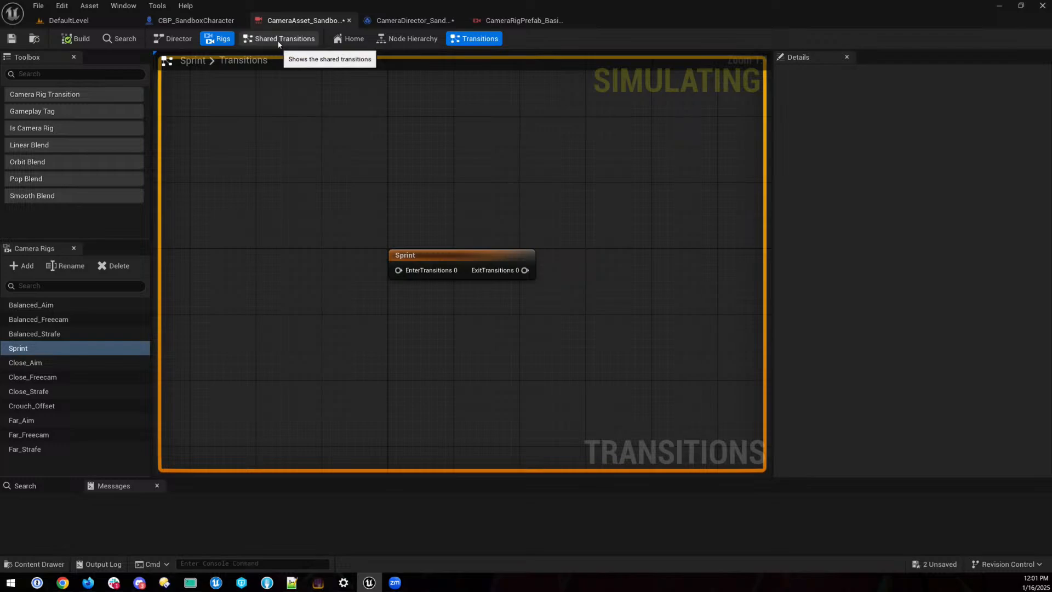
click(263, 43)
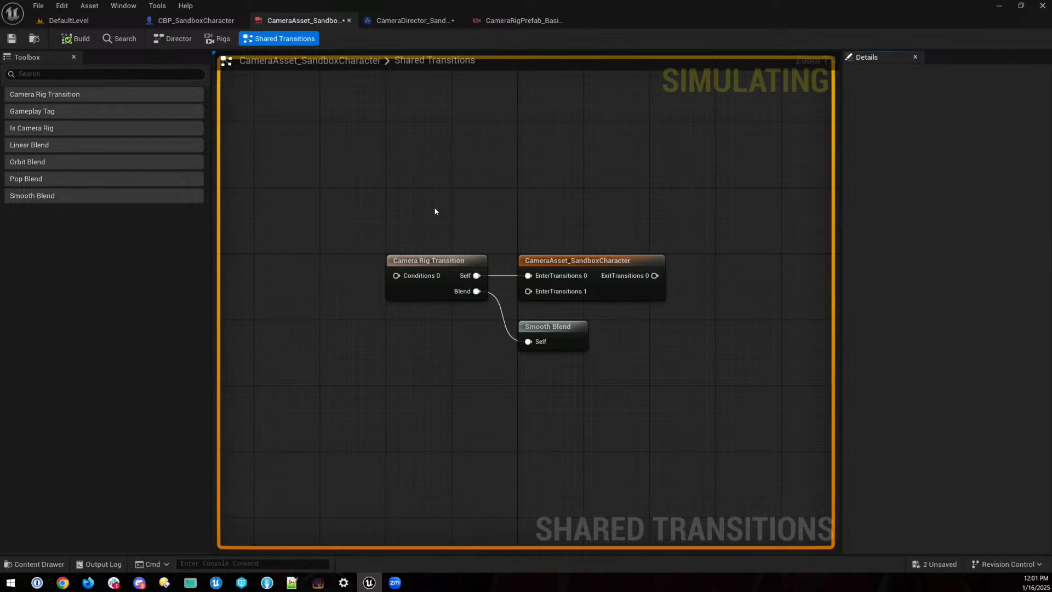
drag(374, 212, 485, 390)
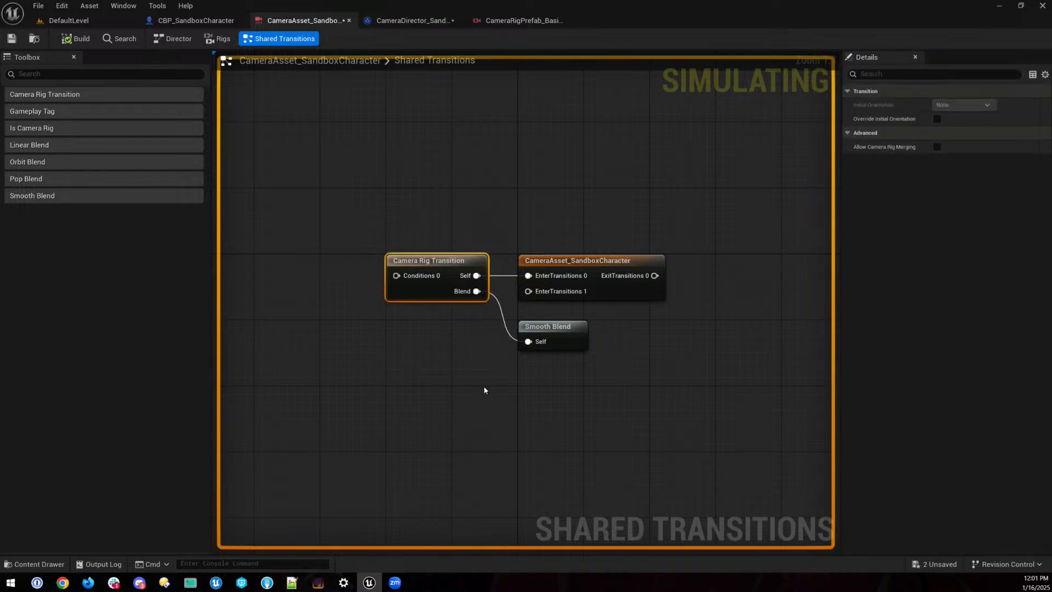
click(442, 350)
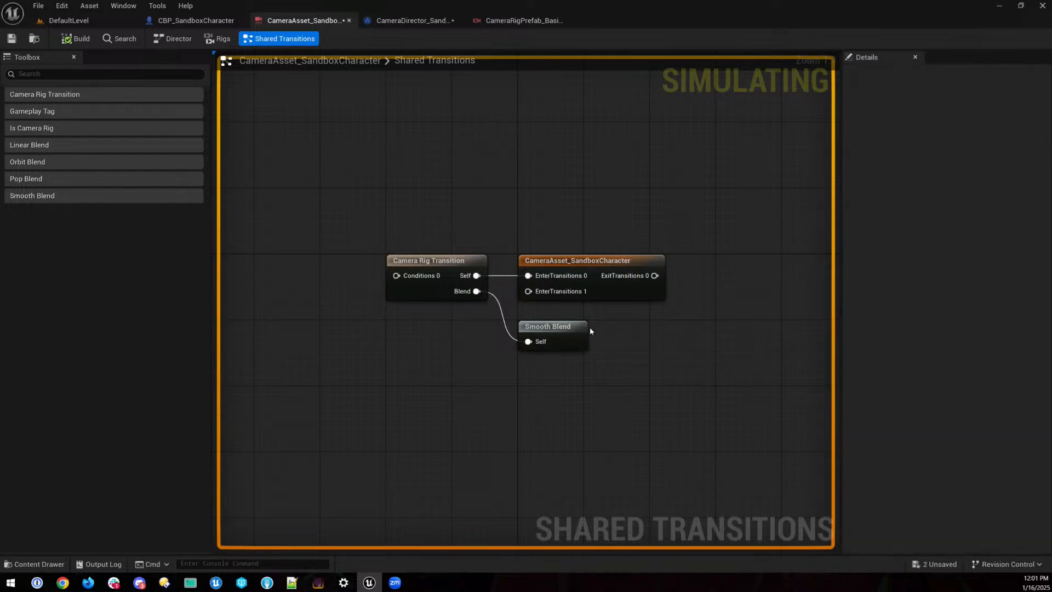
click(541, 341)
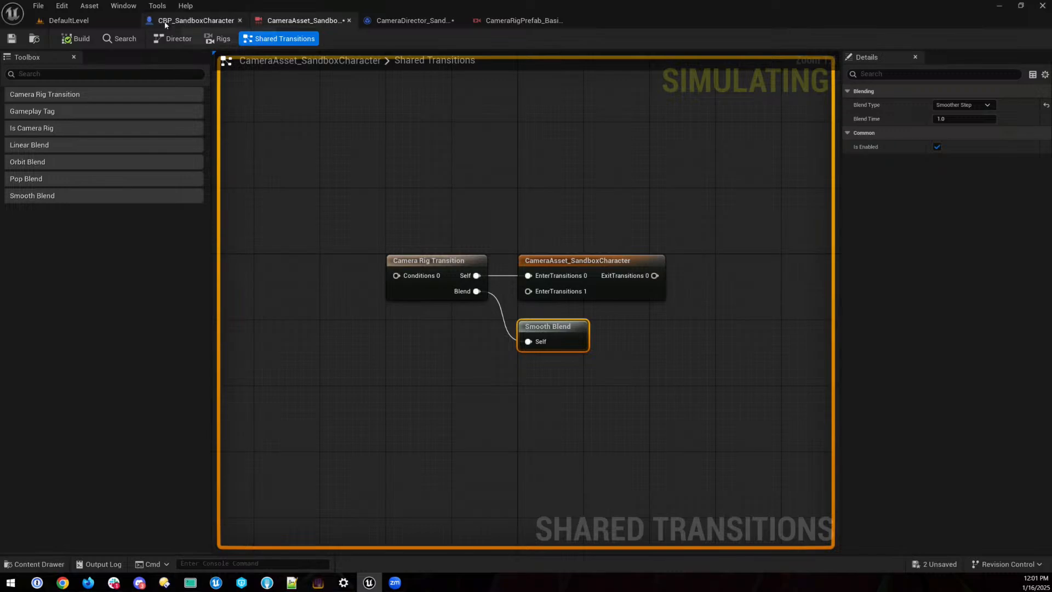
click(83, 22)
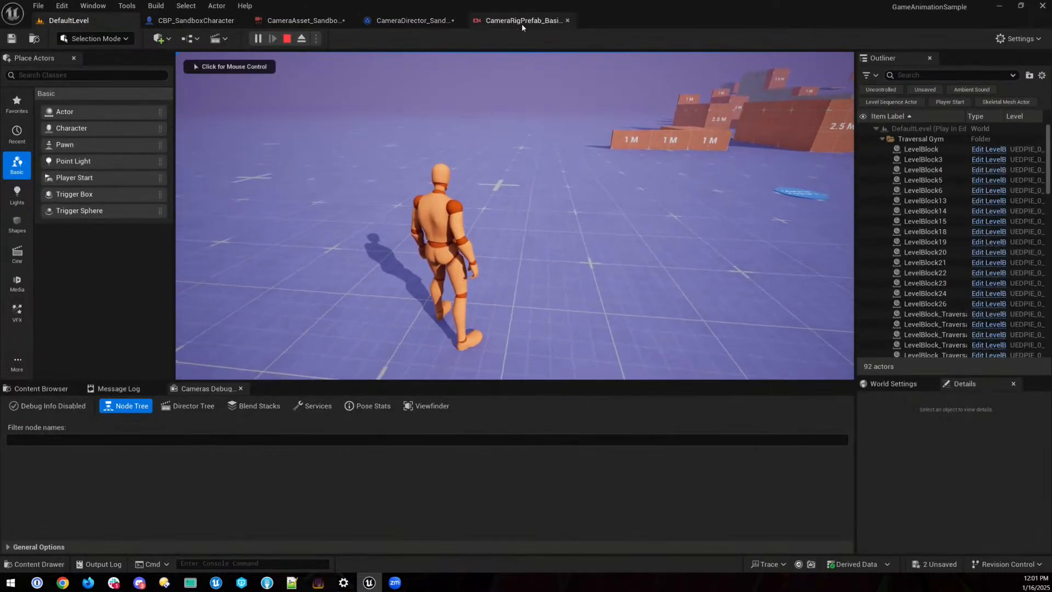
- Detach the CameraAsset_SandboxCharacter editor into its own window and place it, made taller, beside the character in the DefaultLevel viewport
click(306, 22)
drag(312, 25, 717, 176)
click(60, 22)
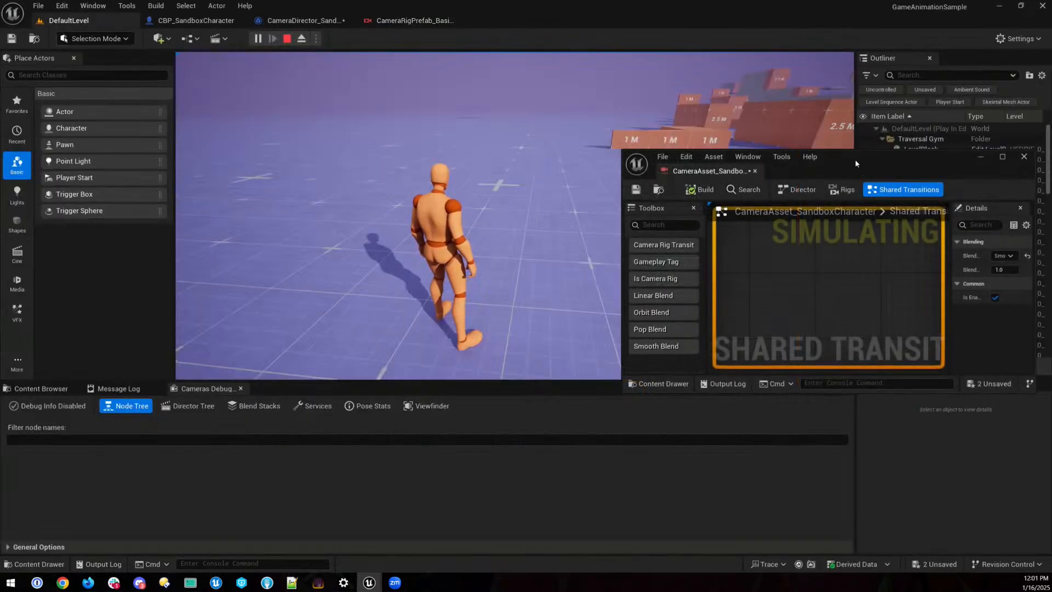
drag(856, 164, 876, 55)
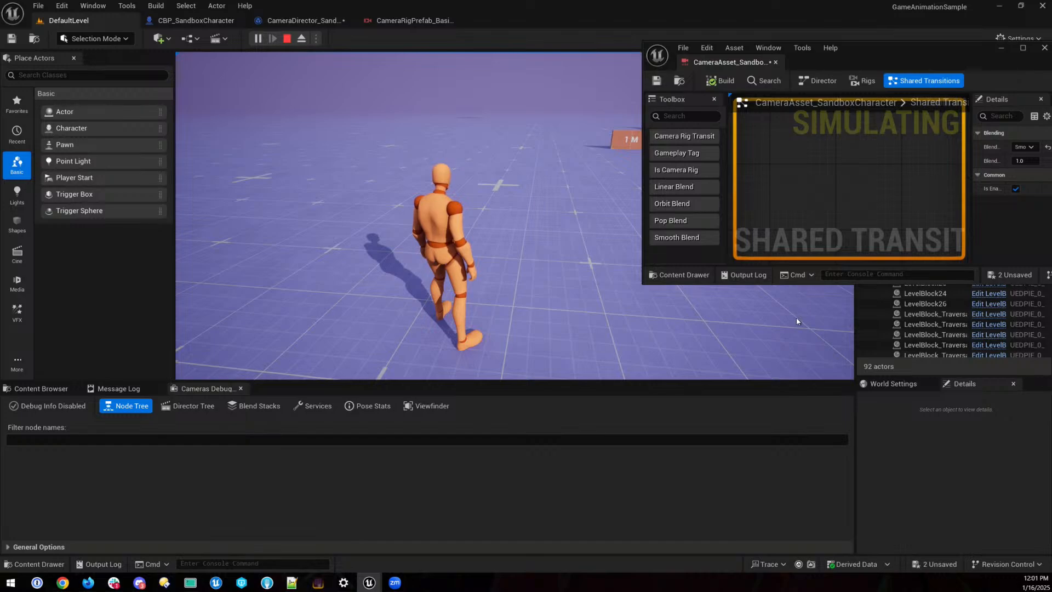
drag(808, 285, 810, 500)
scroll(886, 333, up, 3)
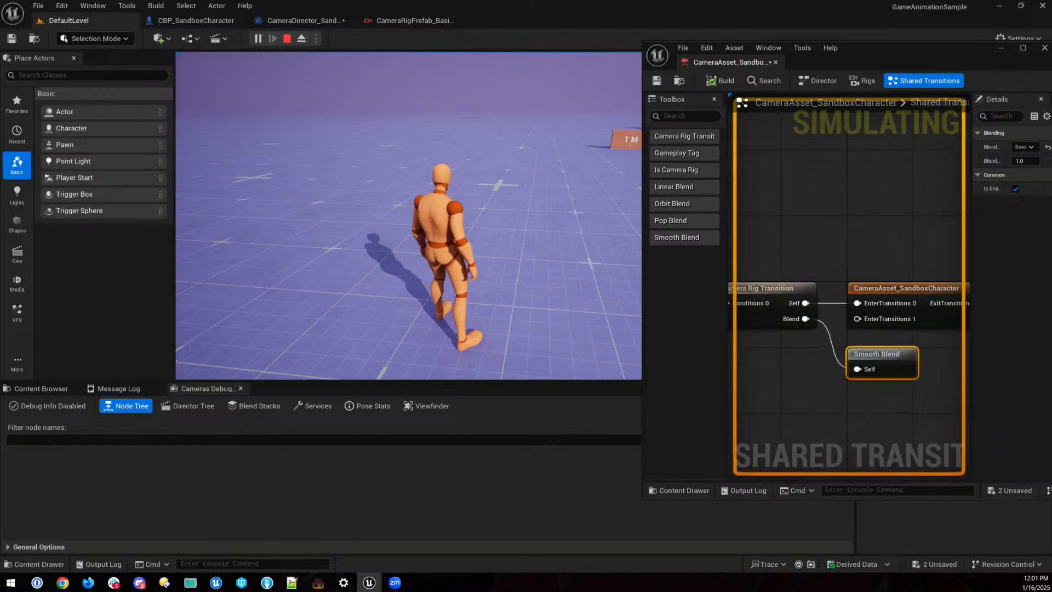
- Open the Sprint rig's node hierarchy and widen the details area so the Camera Rig Prefab parameters are readable
click(862, 81)
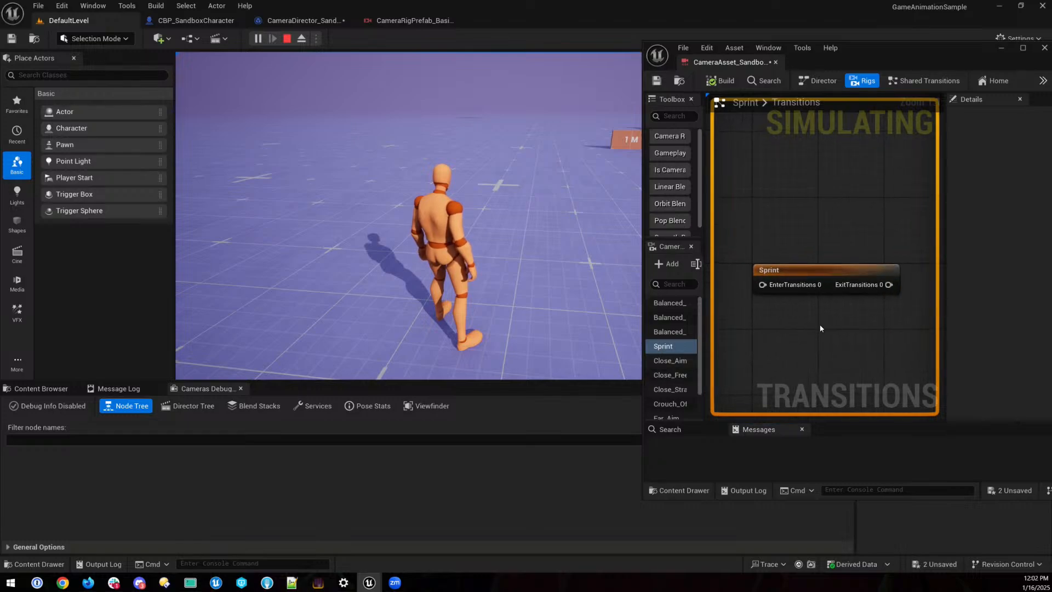
click(1042, 81)
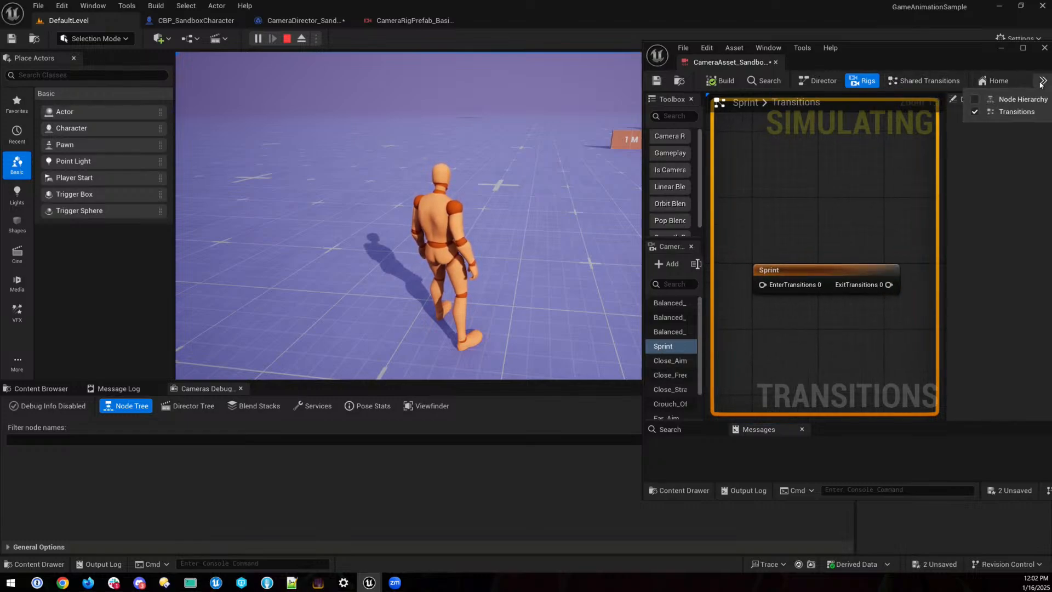
click(1022, 100)
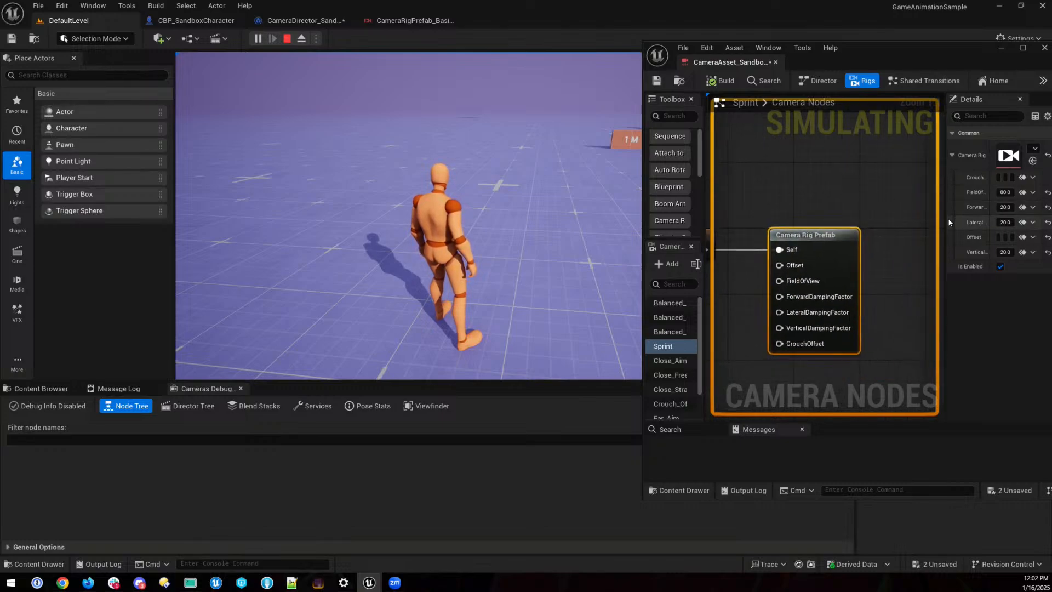
drag(945, 222, 891, 231)
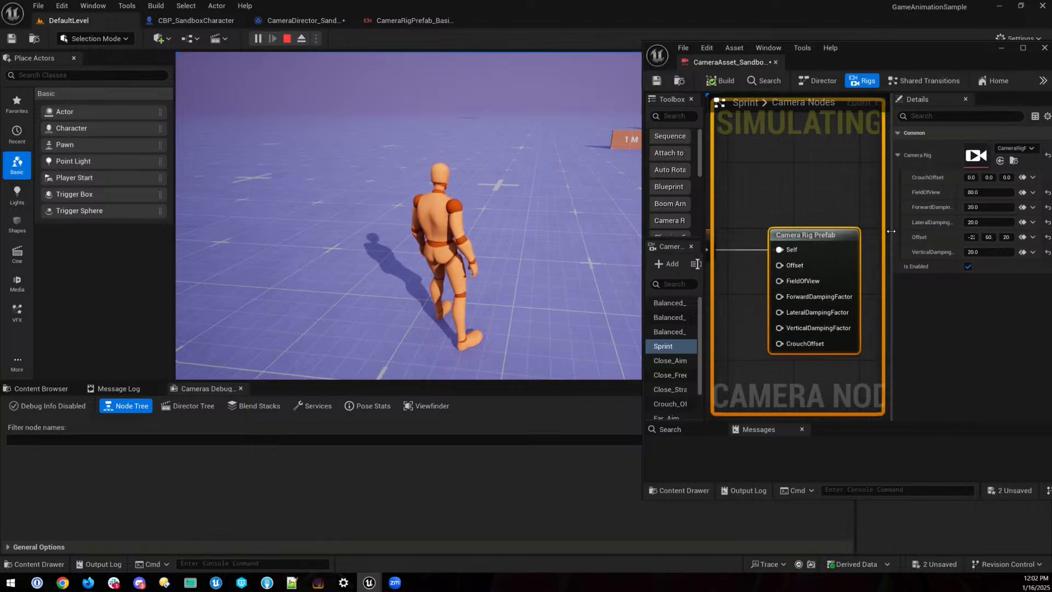
- Set the Sprint rig's FieldOfView to 95 and sprint with the character in the running level to test it
click(558, 302)
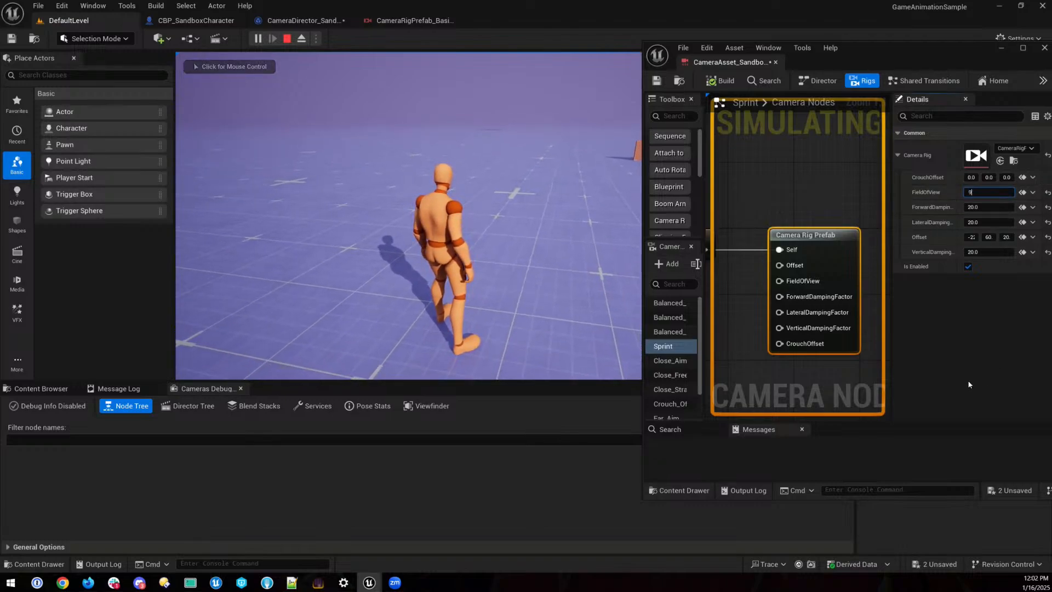
click(344, 319)
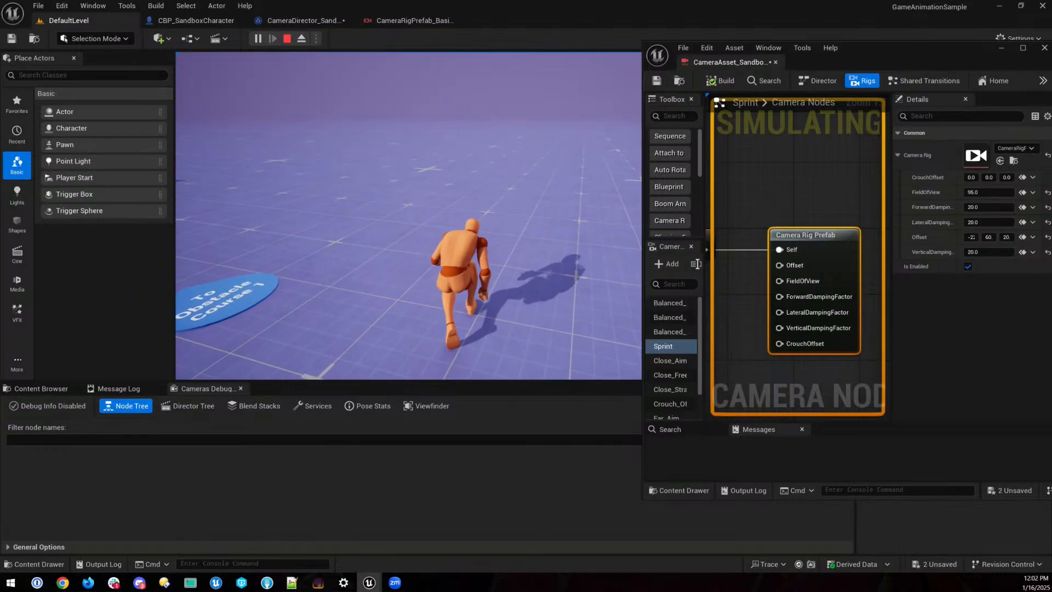
key(shift+F1)
- Try a FieldOfView of 120 on the Sprint rig and sprint forward to check the camera's behavior
click(980, 192)
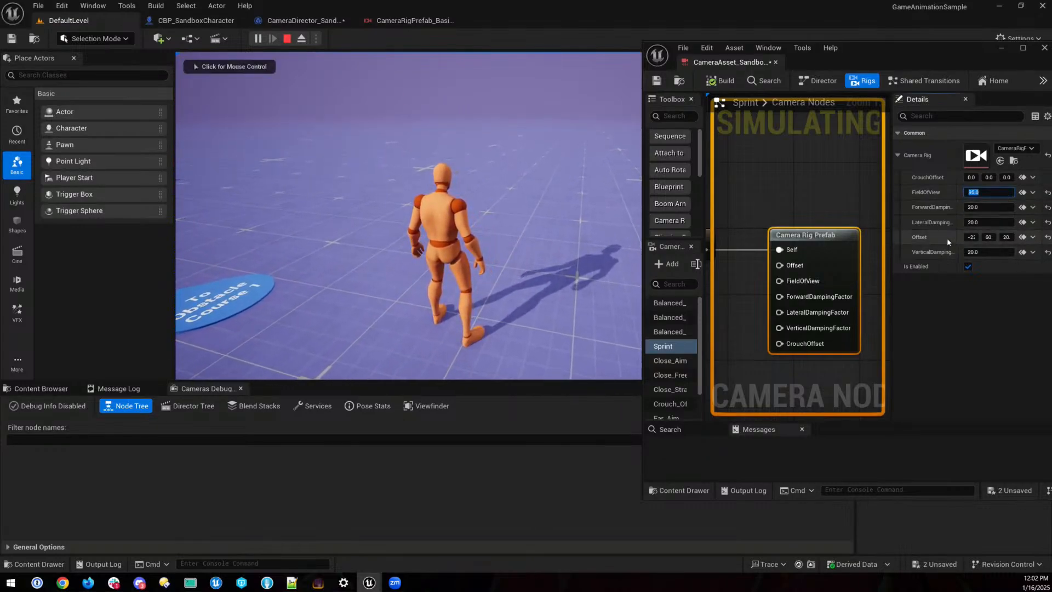
text(120)
key(Return)
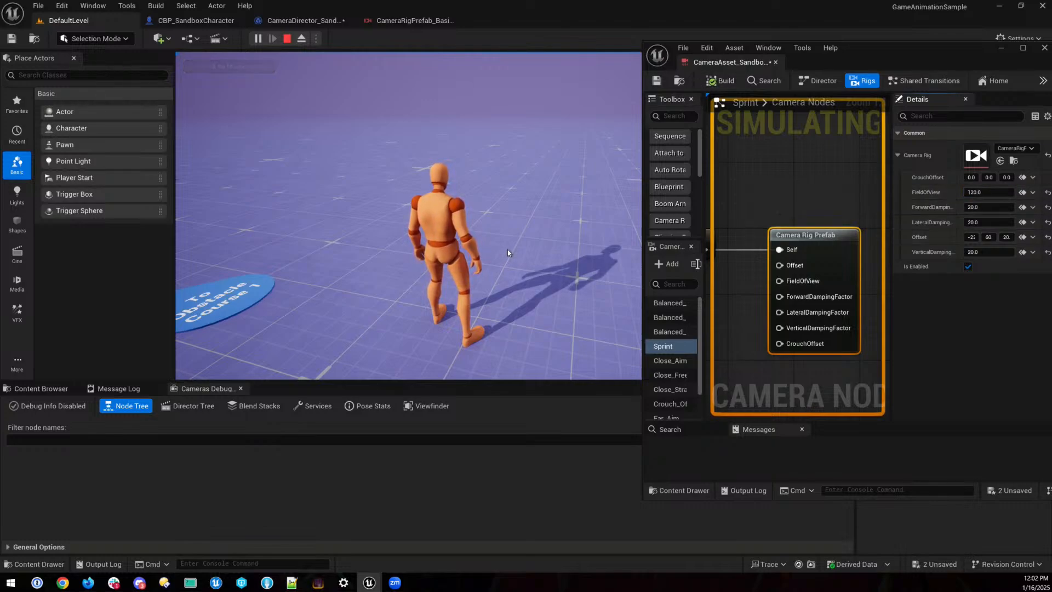
click(507, 253)
key(w)
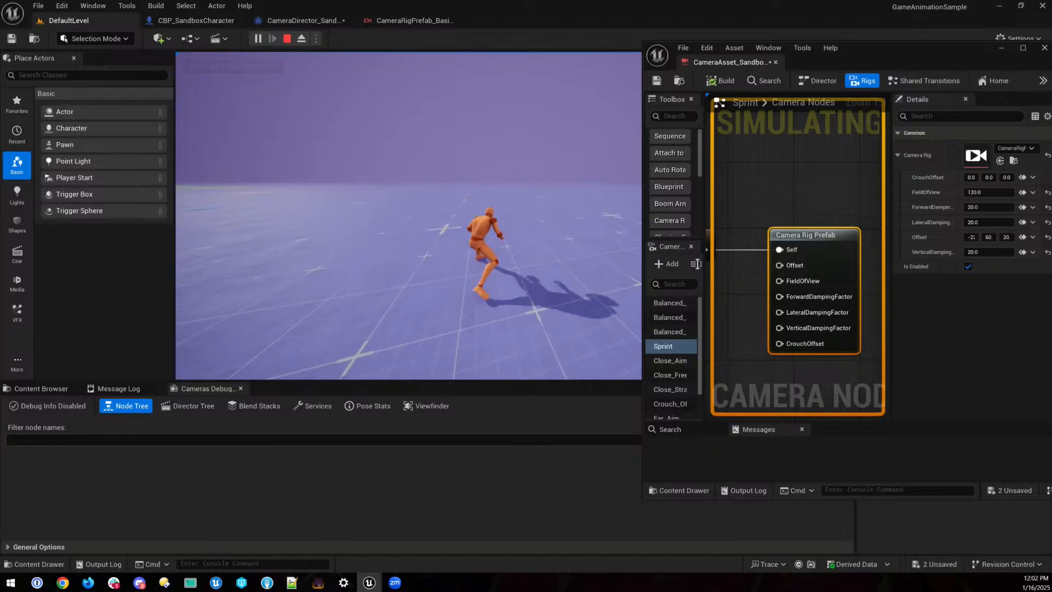
key(shift+F1)
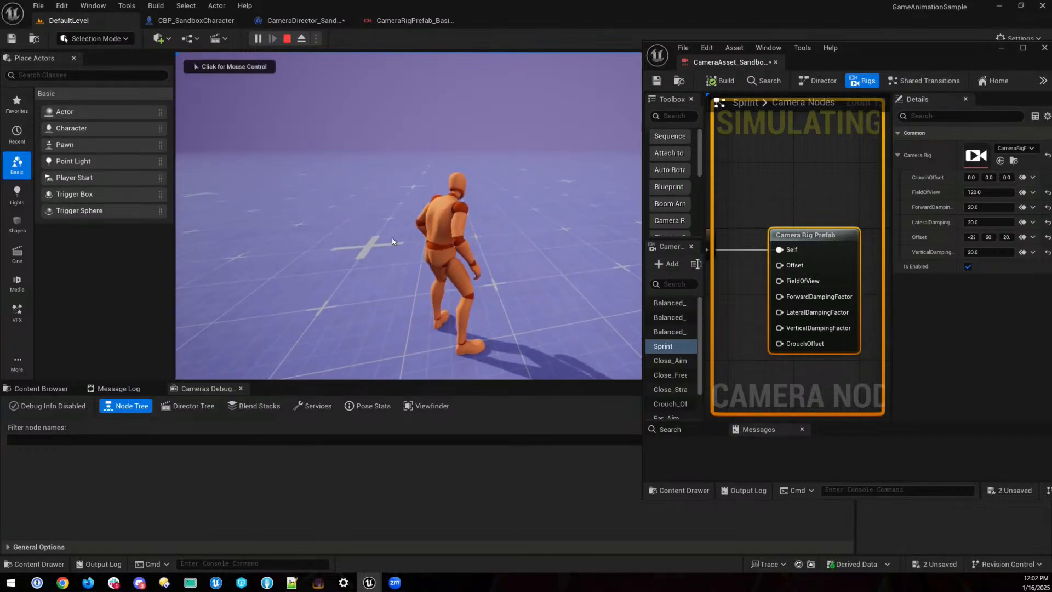
- Return the Sprint rig's FieldOfView to 95
click(974, 192)
text(95)
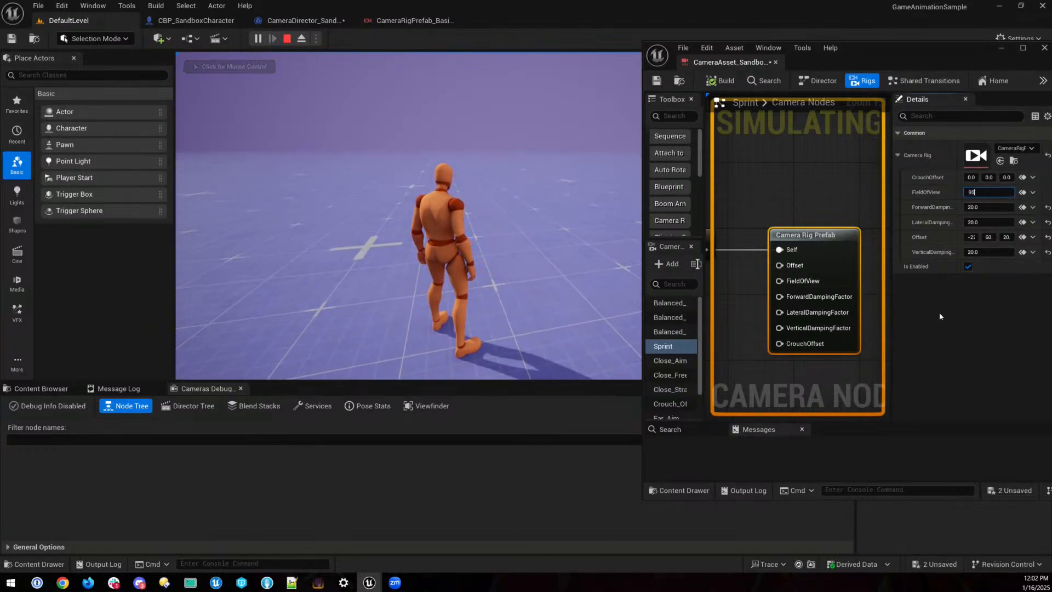
click(956, 329)
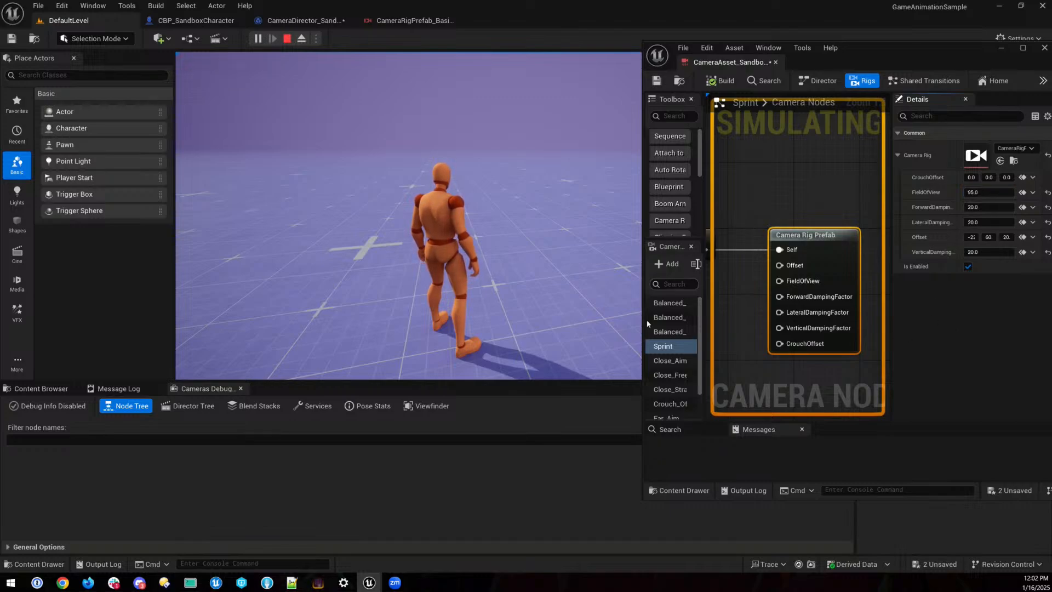
- Dock the camera asset editor back into the main window and stop the play session from the camera director's event graph
drag(642, 346, 476, 345)
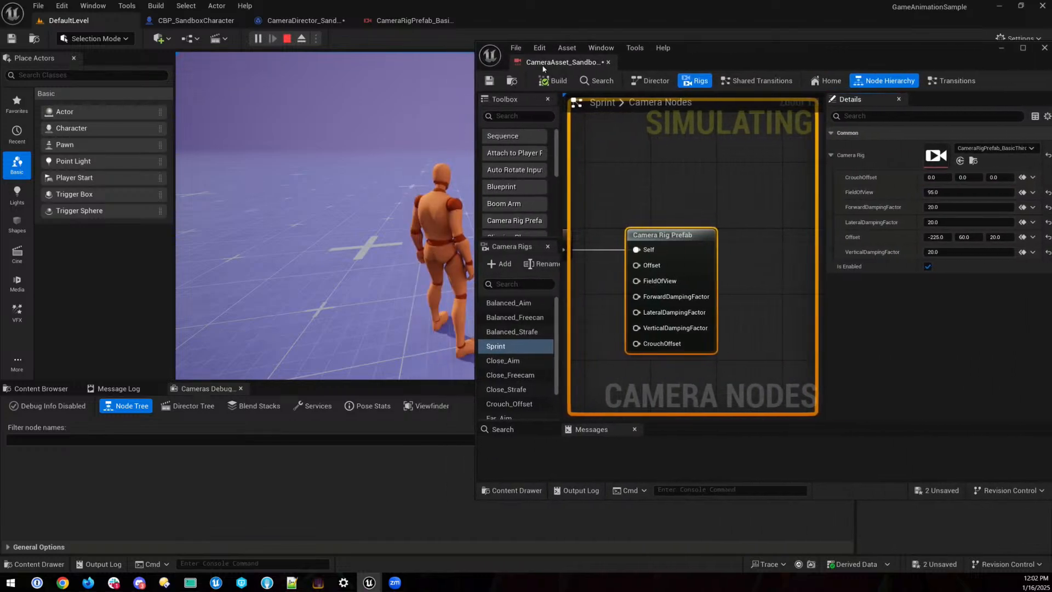
click(303, 21)
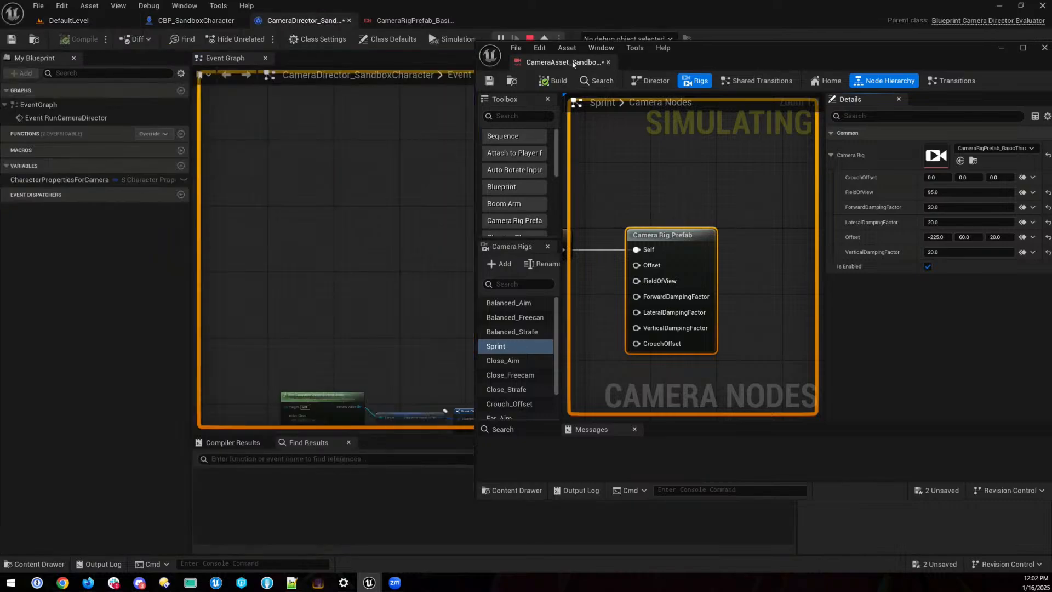
drag(573, 64, 576, 20)
click(301, 21)
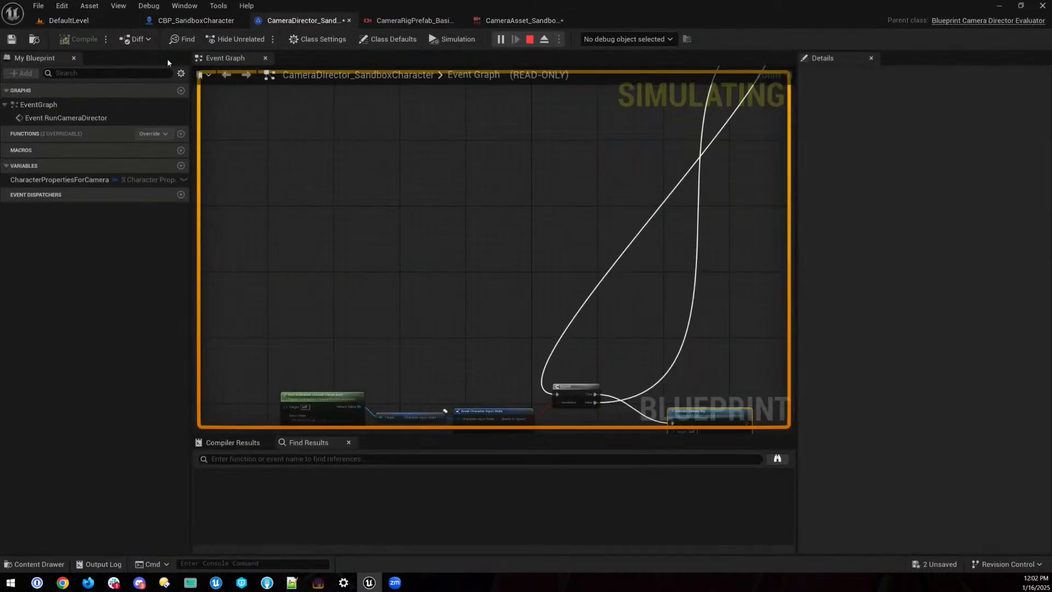
right_drag(486, 327, 438, 182)
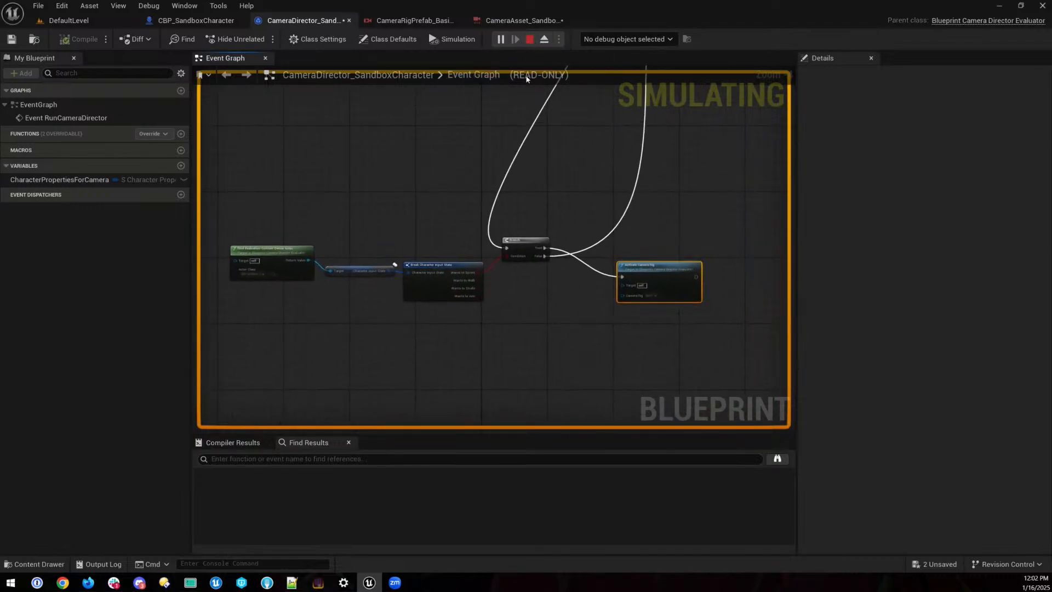
click(530, 38)
- Place a copy of the Find Evaluation Context Owner Actor node below the sprint branch's Activate Camera Rig node
scroll(500, 336, up, 3)
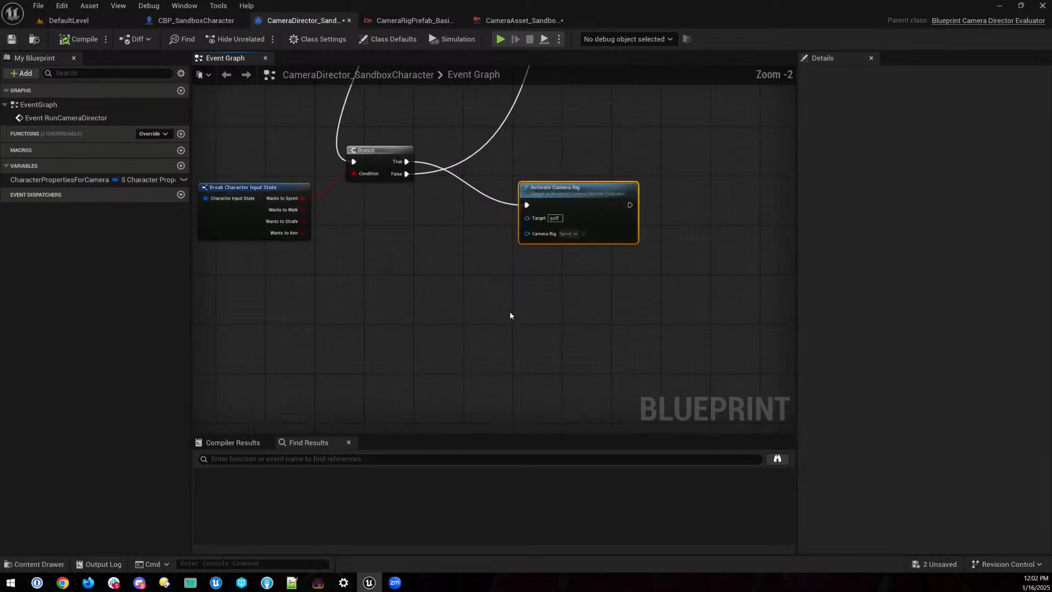
right_drag(517, 308, 457, 319)
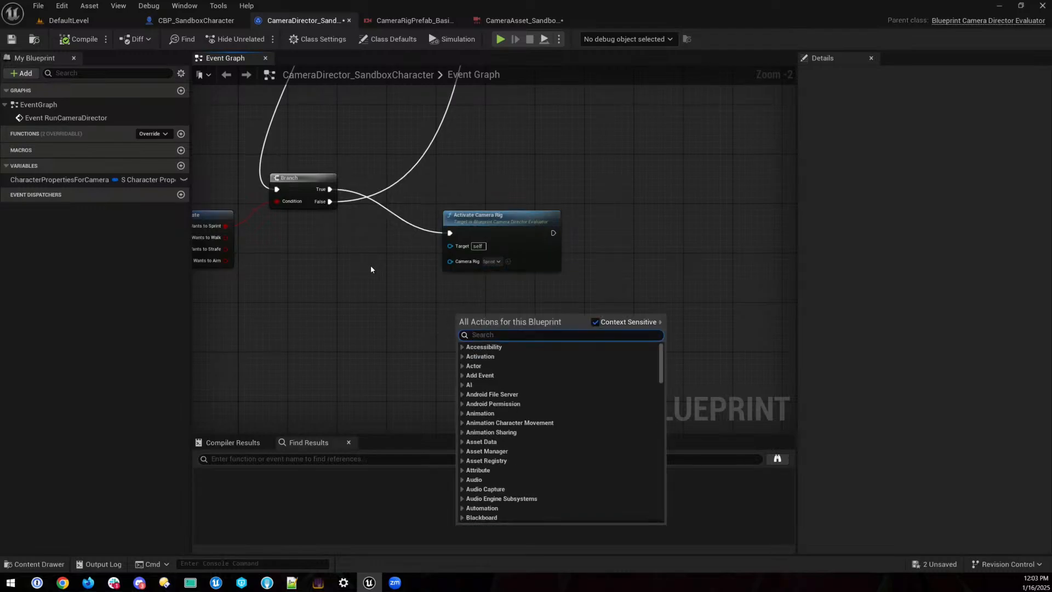
right_drag(281, 313, 507, 307)
right_drag(326, 275, 452, 287)
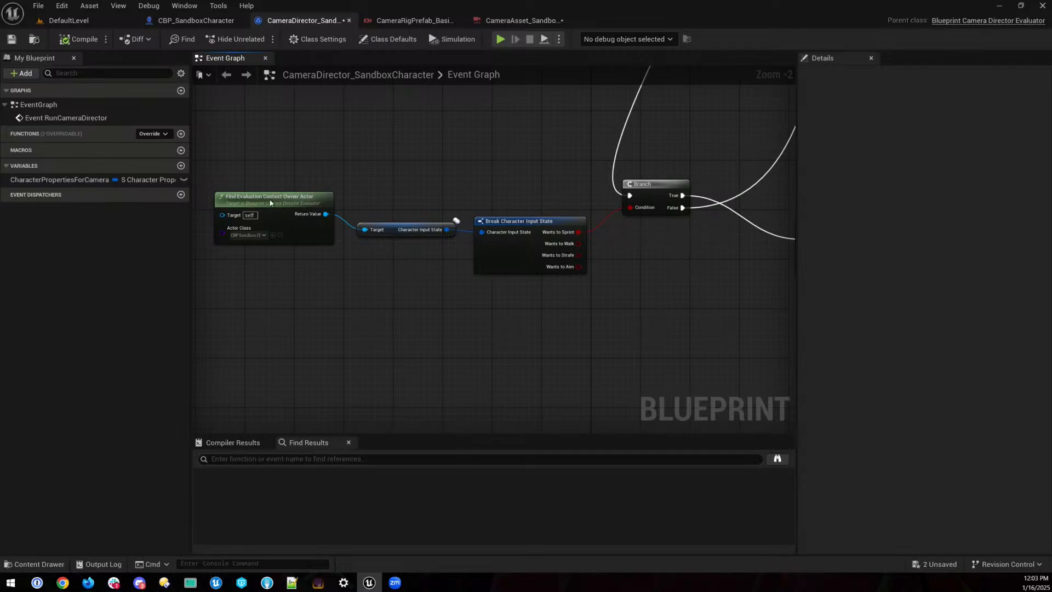
right_drag(792, 320, 522, 313)
key(ctrl+v)
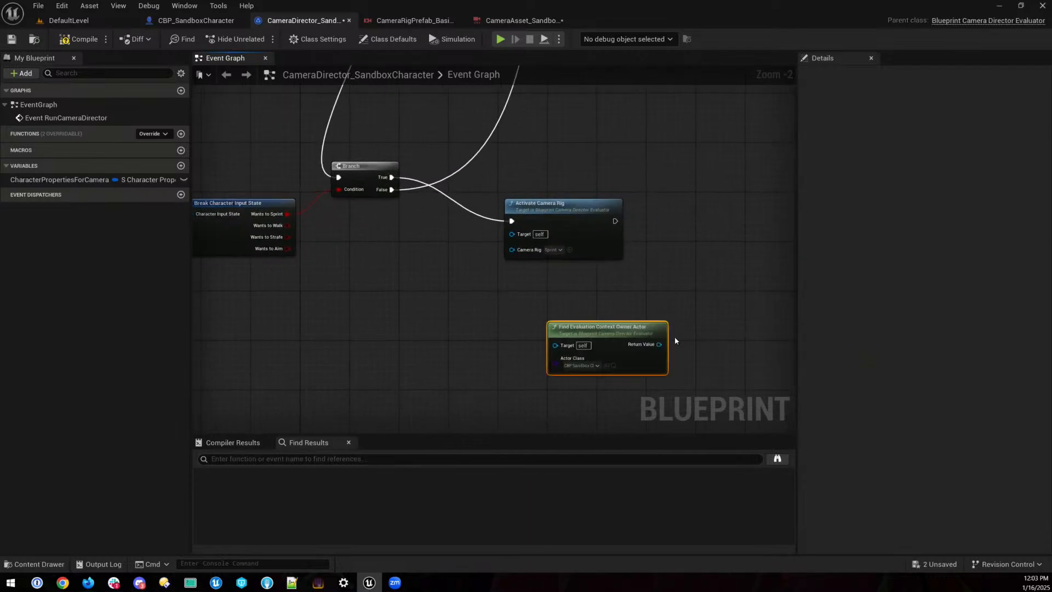
- Add a Get Player Camera Manager node from the copied node's return value and chain it after Activate Camera Rig
drag(659, 344, 706, 318)
text(player contro)
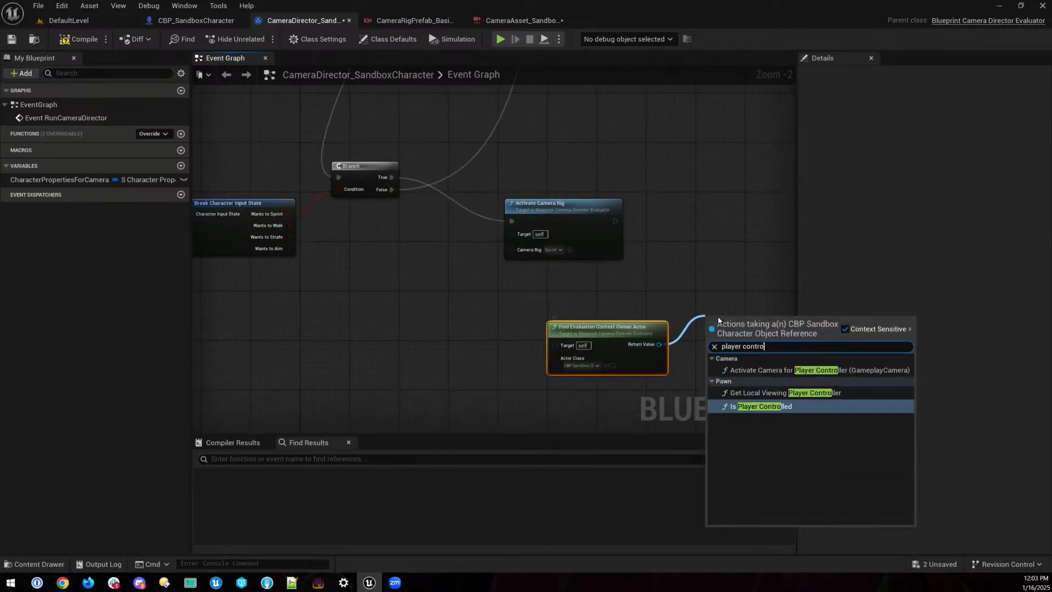
key(BackSpace)
key(BackSpace)
key(BackSpace)
key(BackSpace)
key(BackSpace)
text(a)
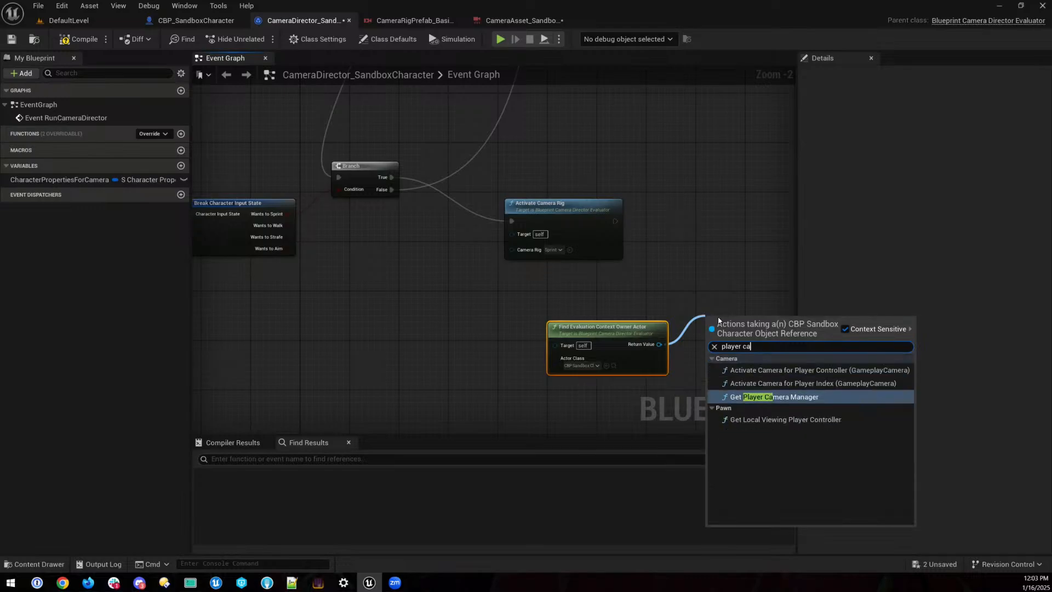
text(mera m)
key(Return)
right_drag(654, 311, 541, 313)
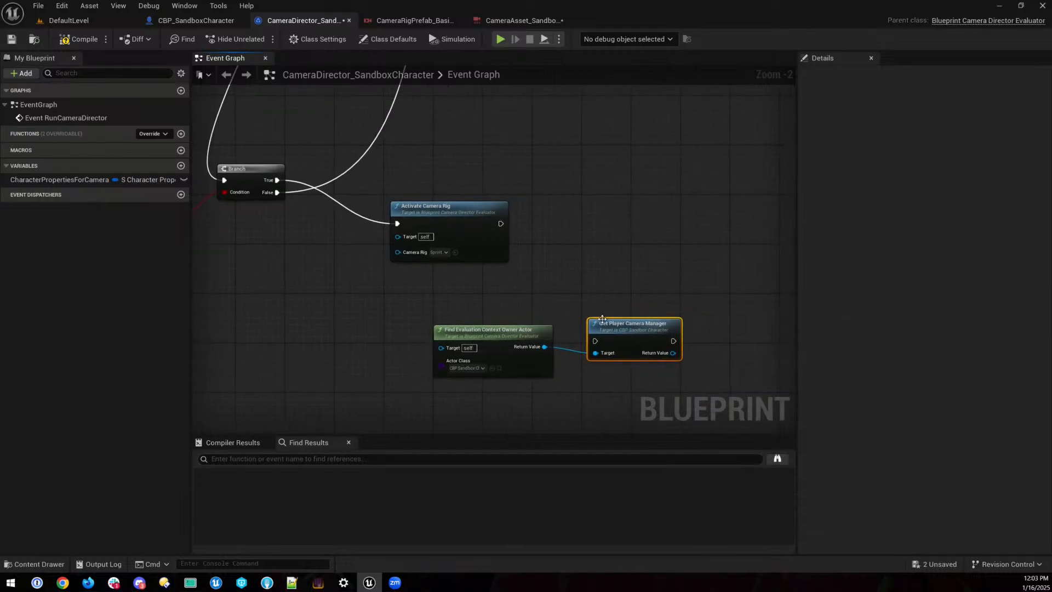
drag(601, 317, 553, 243)
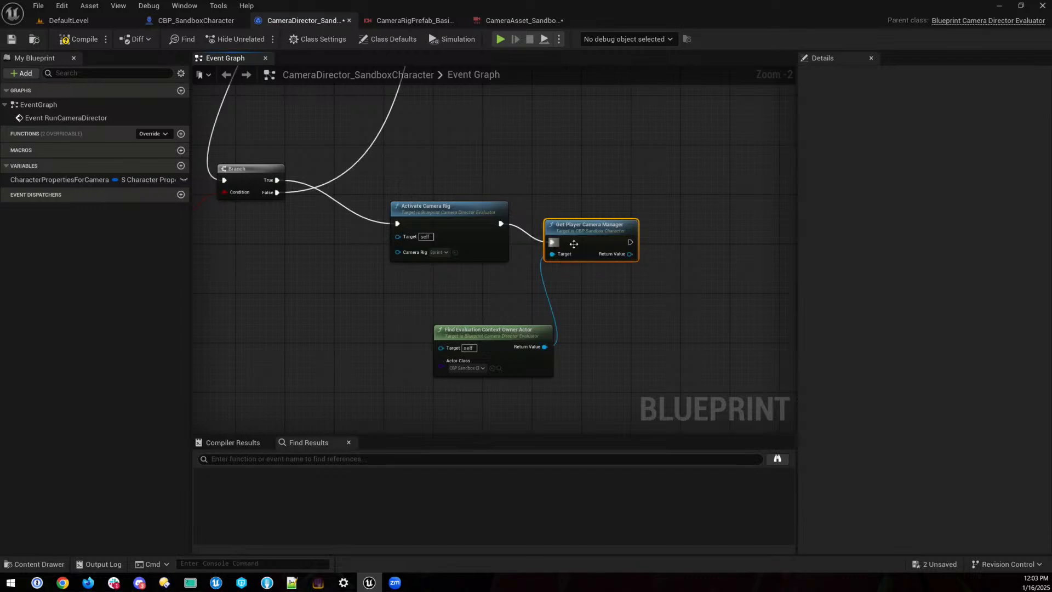
- Add a Start Camera Shake node after Get Player Camera Manager with SprintCameraShake as its shake class
drag(629, 242, 662, 248)
text(s)
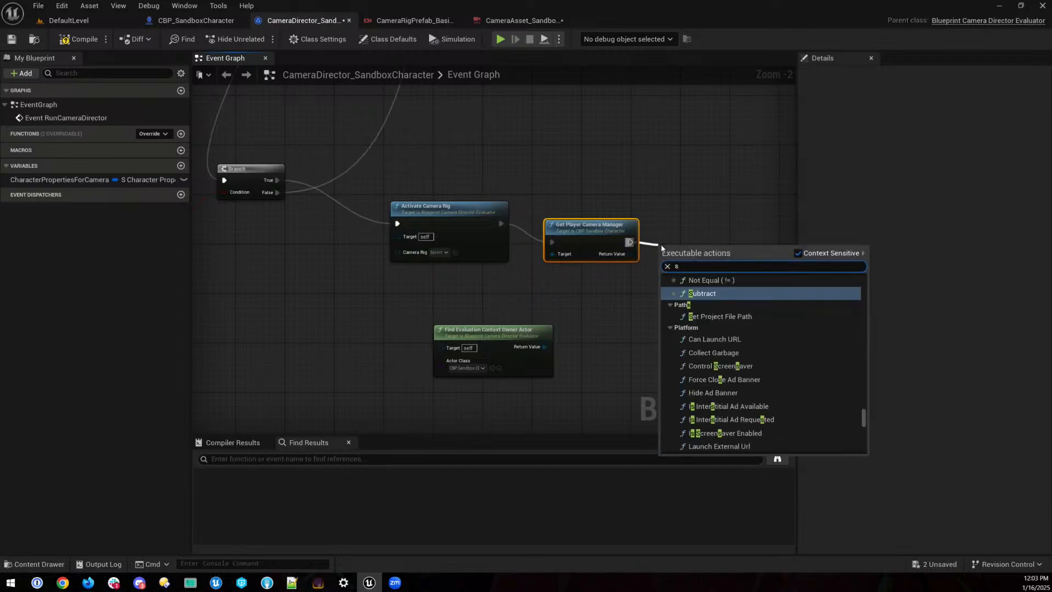
text(tart cam)
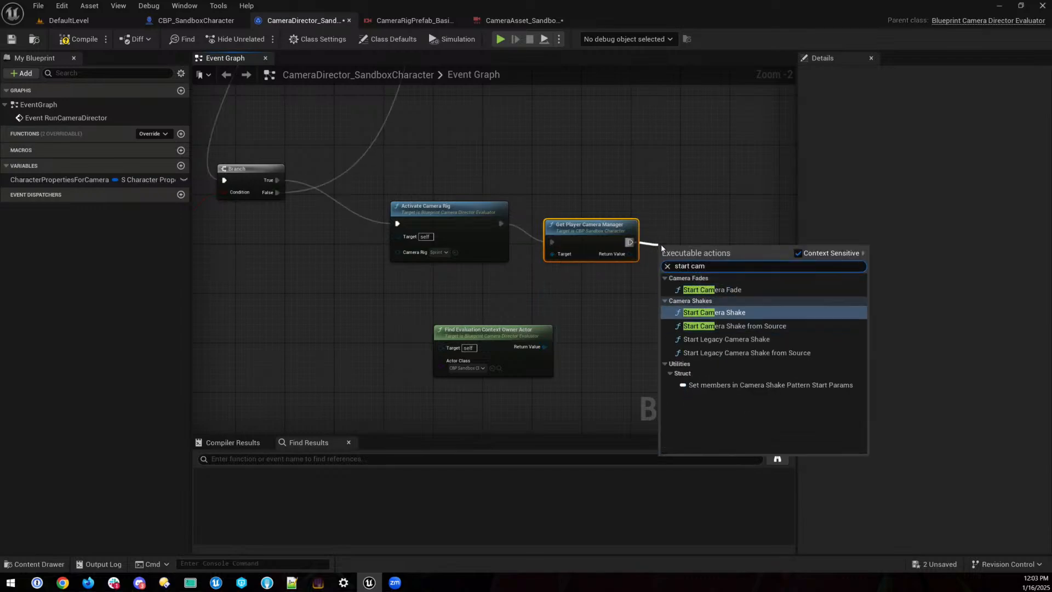
click(718, 313)
click(685, 300)
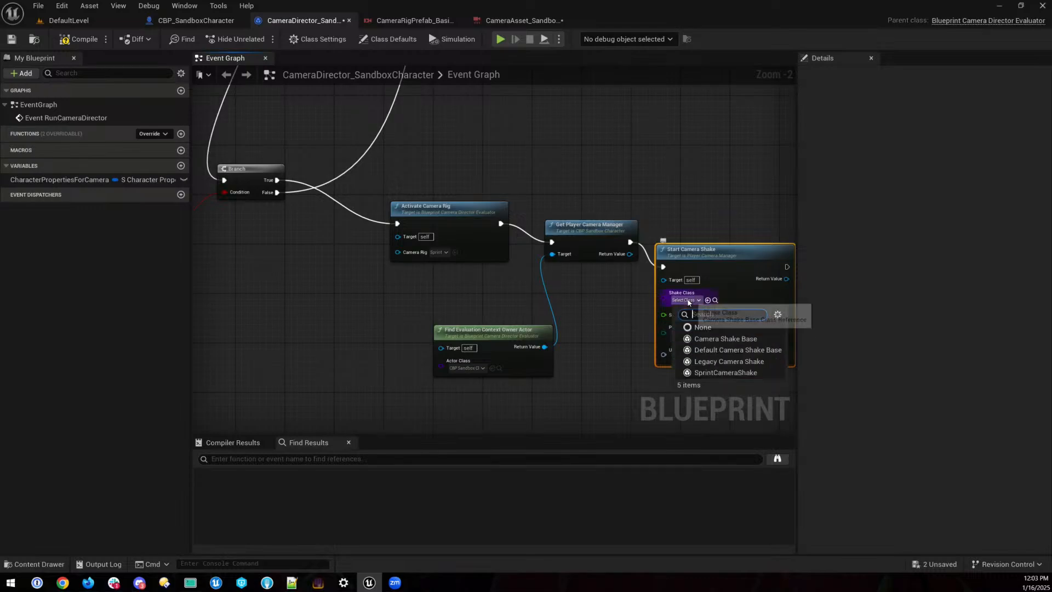
click(720, 373)
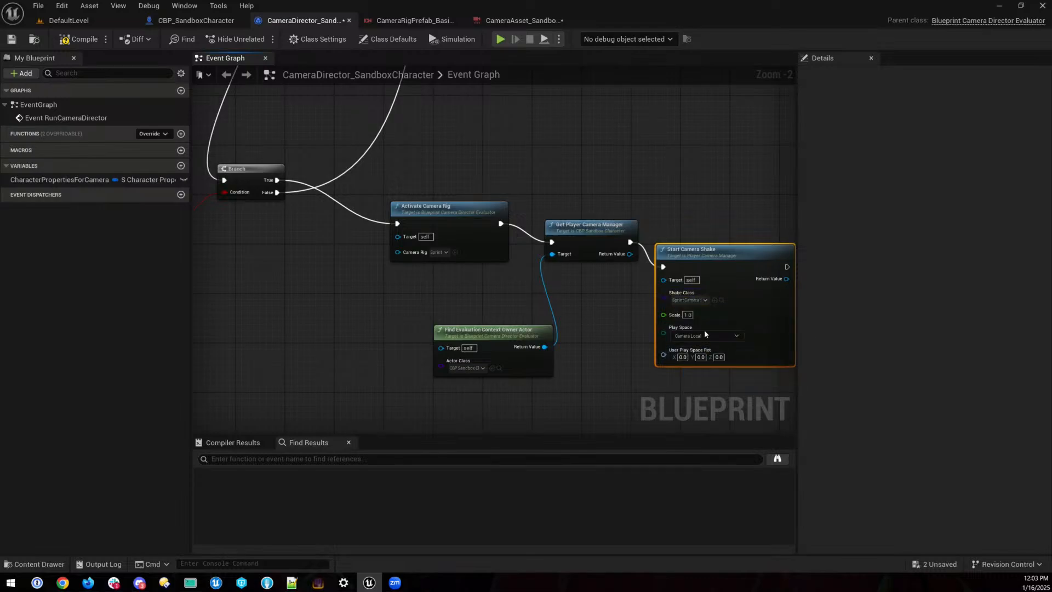
- Open the SprintCameraShake blueprint, examine its Perlin noise location, rotation and timing settings, and close it
click(721, 300)
double_click(706, 470)
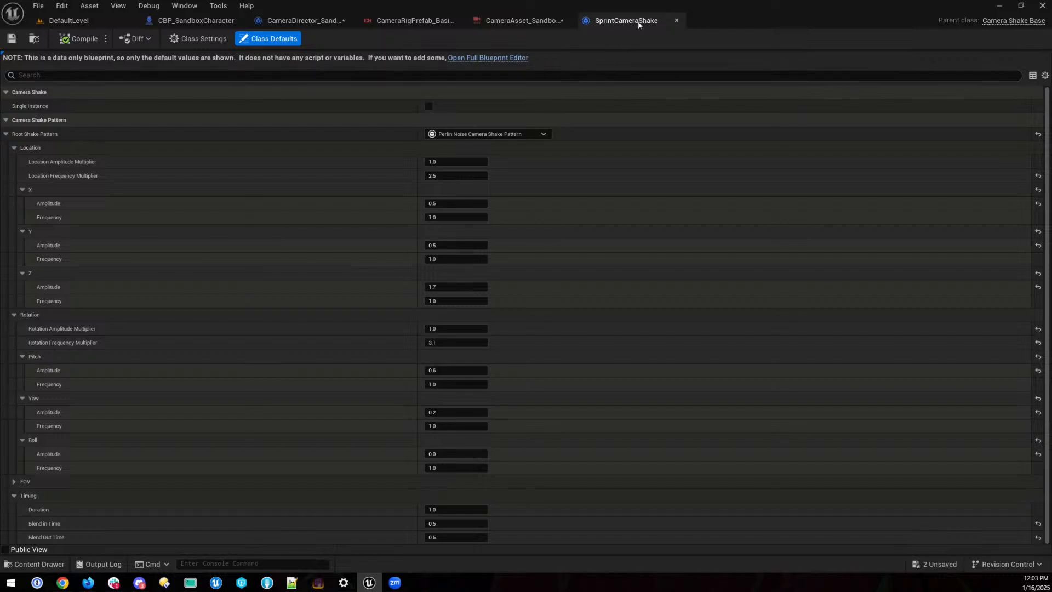
click(676, 21)
- Return to the camera director's event graph and move the Start Camera Shake node farther away from Get Player Camera Manager
click(206, 22)
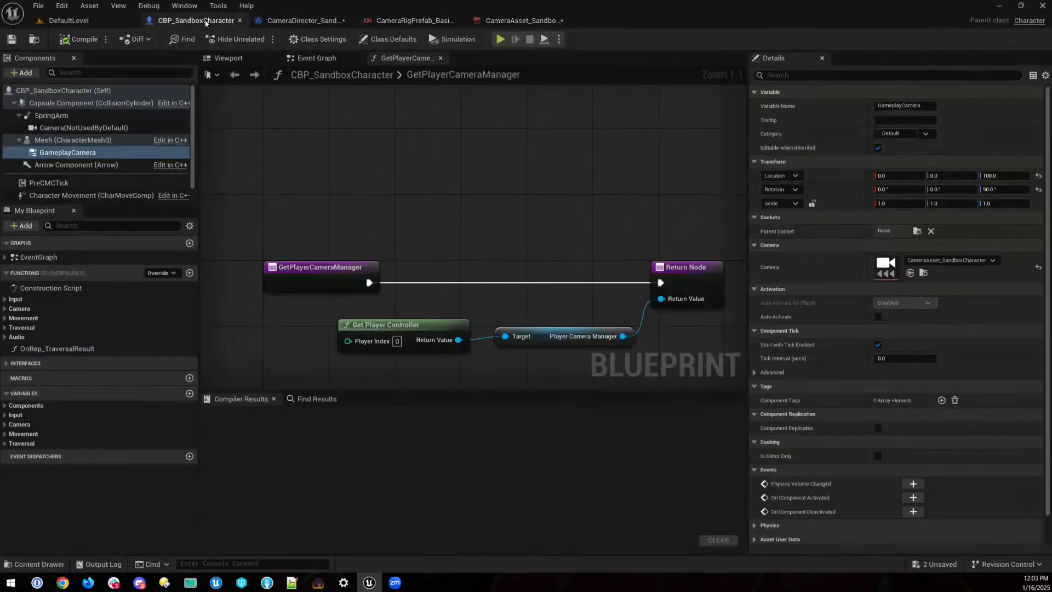
click(287, 21)
right_drag(426, 295, 281, 244)
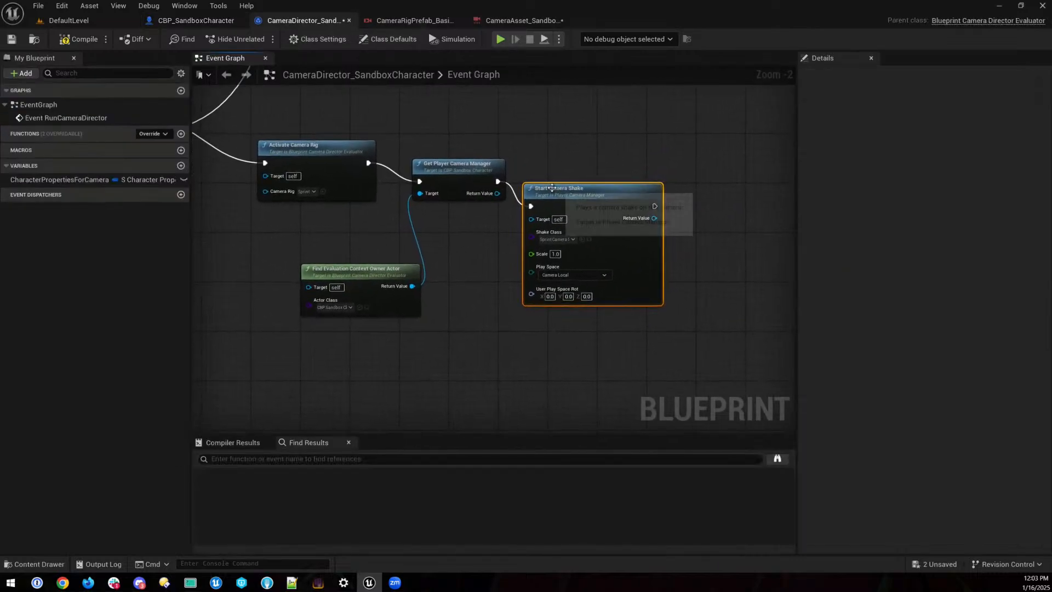
right_drag(465, 239, 748, 311)
right_drag(349, 312, 258, 342)
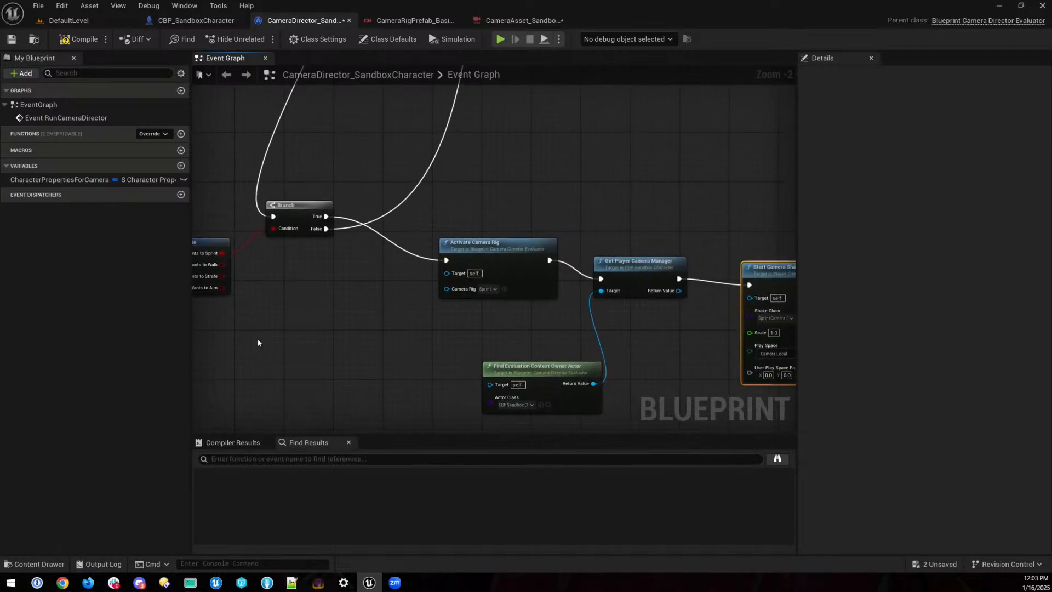
- Duplicate the Find Evaluation Context Owner Actor node above the sprint Branch and add Get Player Camera Manager from its return value
click(521, 370)
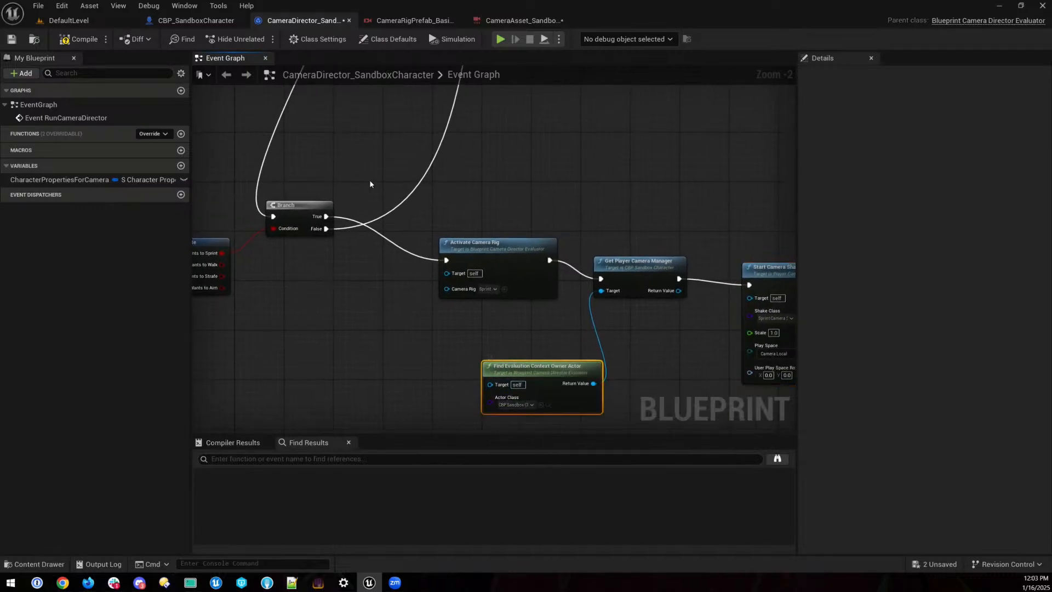
key(ctrl+c)
key(ctrl+v)
drag(378, 145, 356, 118)
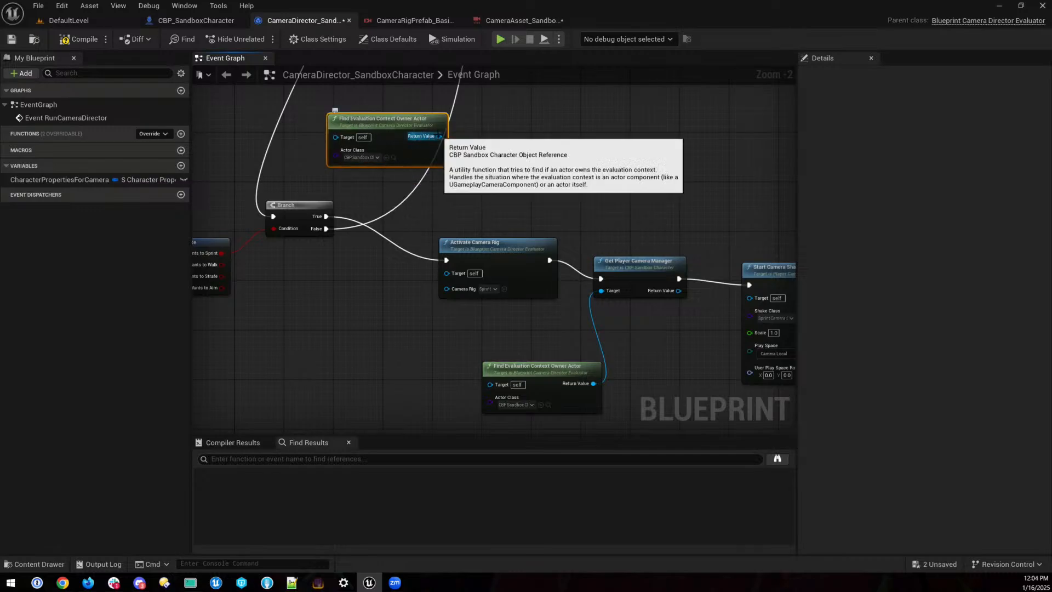
drag(439, 136, 499, 127)
text(player cam)
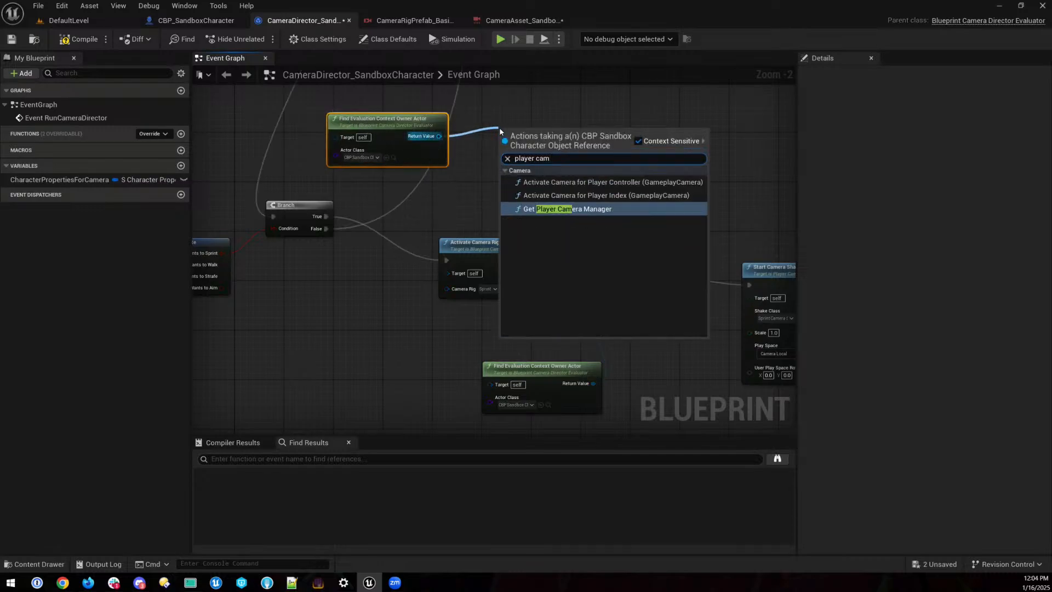
key(Return)
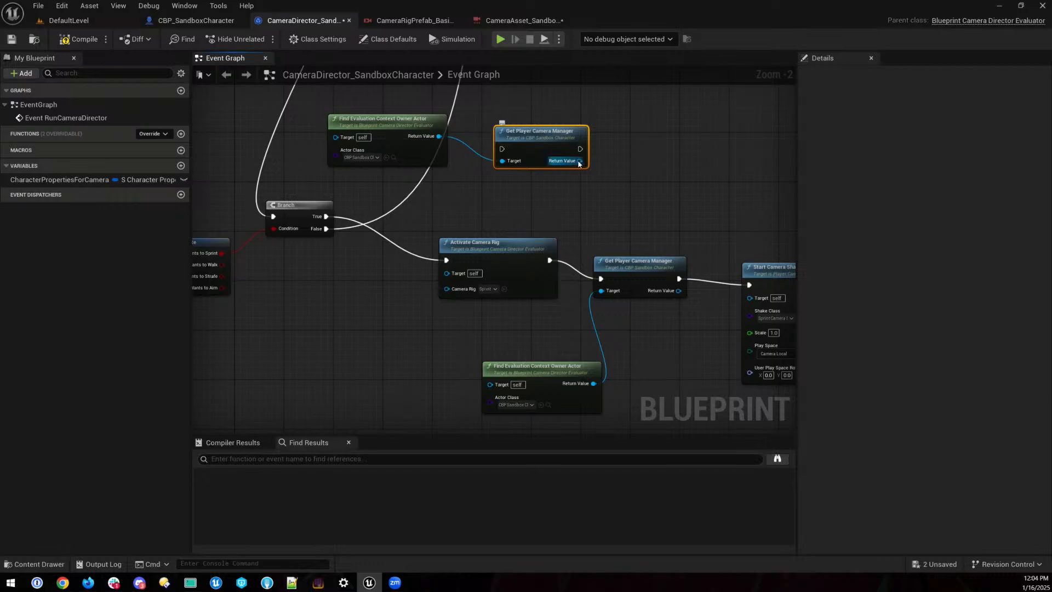
- Add a Stop All Instances Of Camera Shake node from the new camera manager's return value with SprintCameraShake as its shake
drag(579, 161, 623, 152)
text(stop sh)
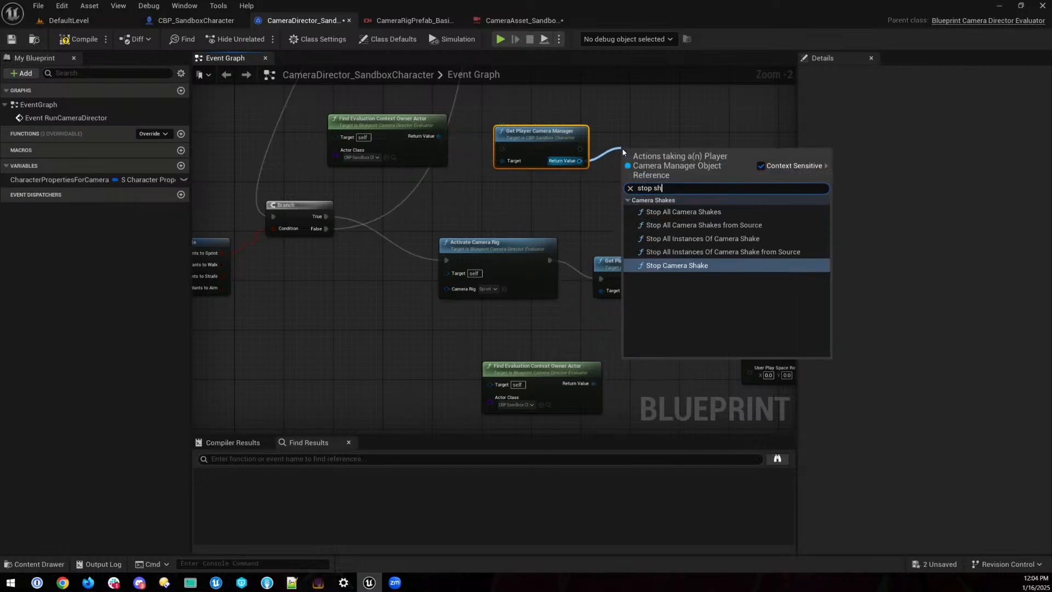
text(ake)
key(Up)
key(Up)
key(Return)
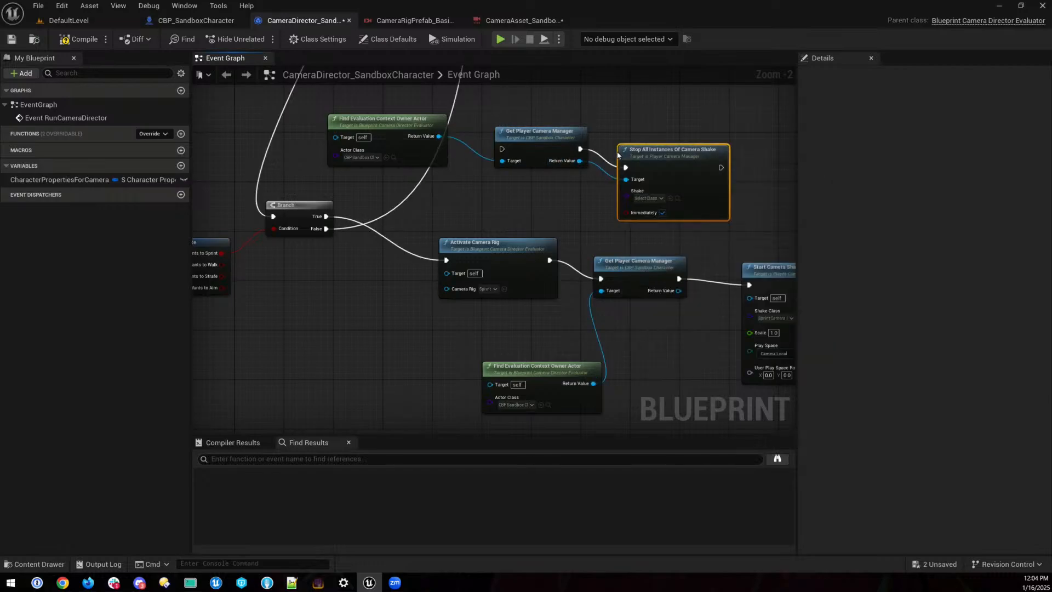
click(660, 198)
click(688, 271)
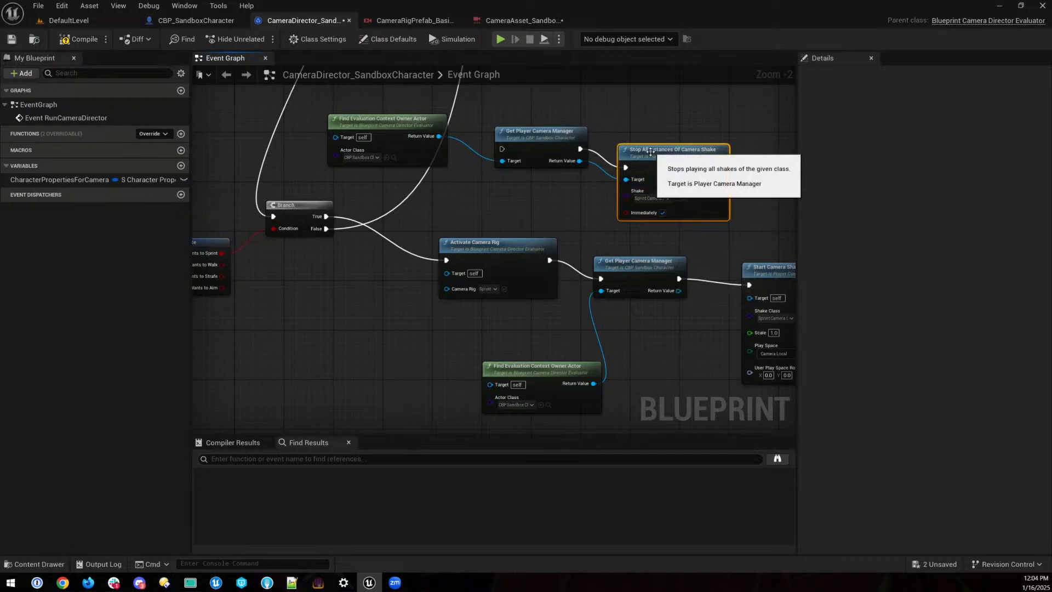
- Connect the sprint Branch's False output to the new Get Player Camera Manager node's execution input
right_drag(532, 201, 545, 182)
right_drag(428, 191, 412, 275)
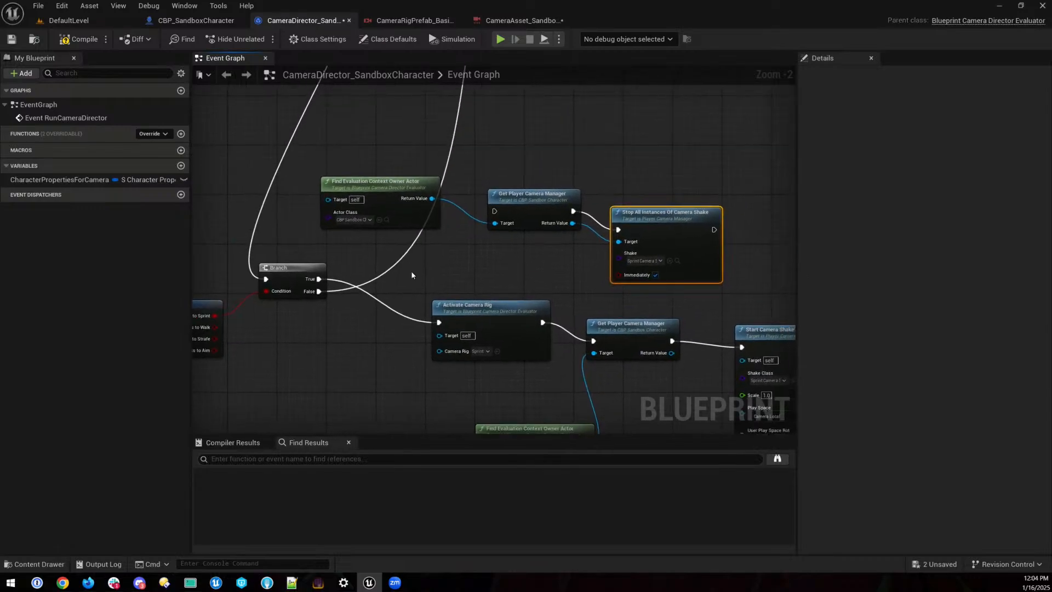
drag(317, 298, 495, 211)
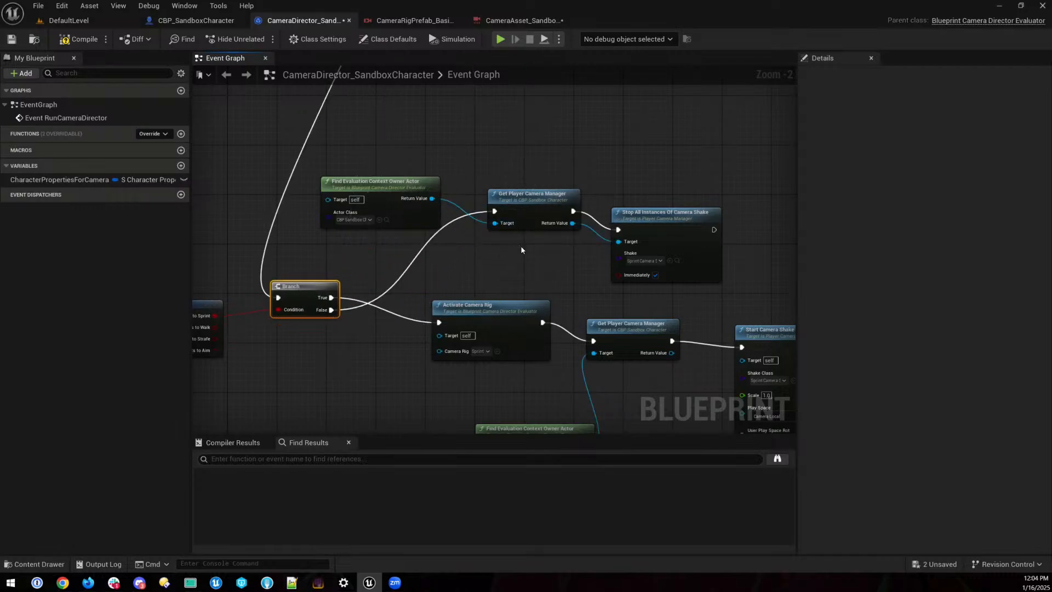
- Connect the Stop All Instances Of Camera Shake node's execution output to the Set node for CharacterPropertiesForCamera
scroll(494, 310, down, 3)
scroll(492, 314, down, 1)
right_drag(567, 283, 556, 316)
scroll(523, 347, up, 1)
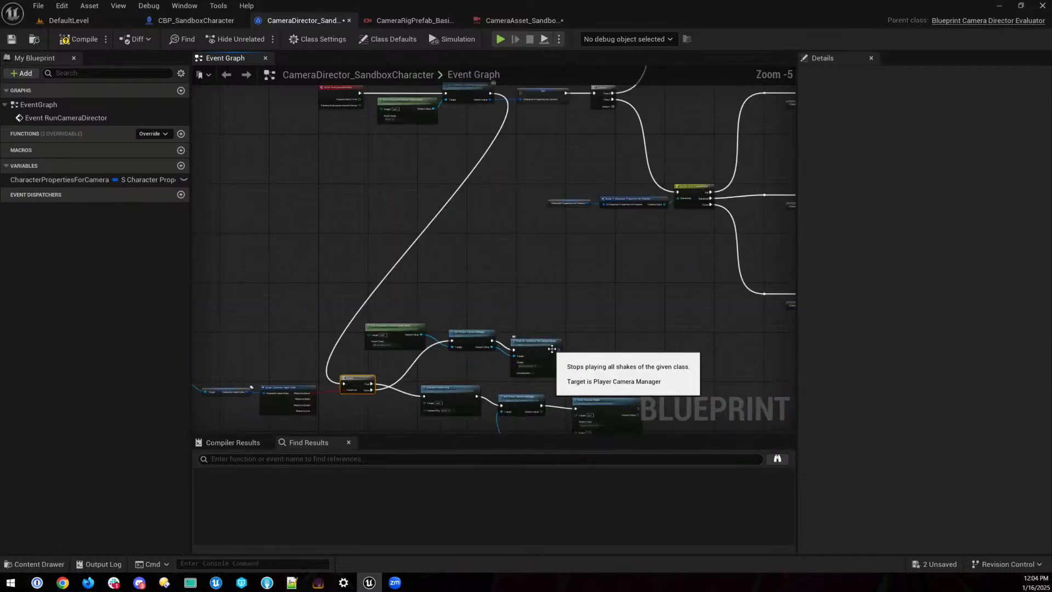
drag(558, 349, 518, 93)
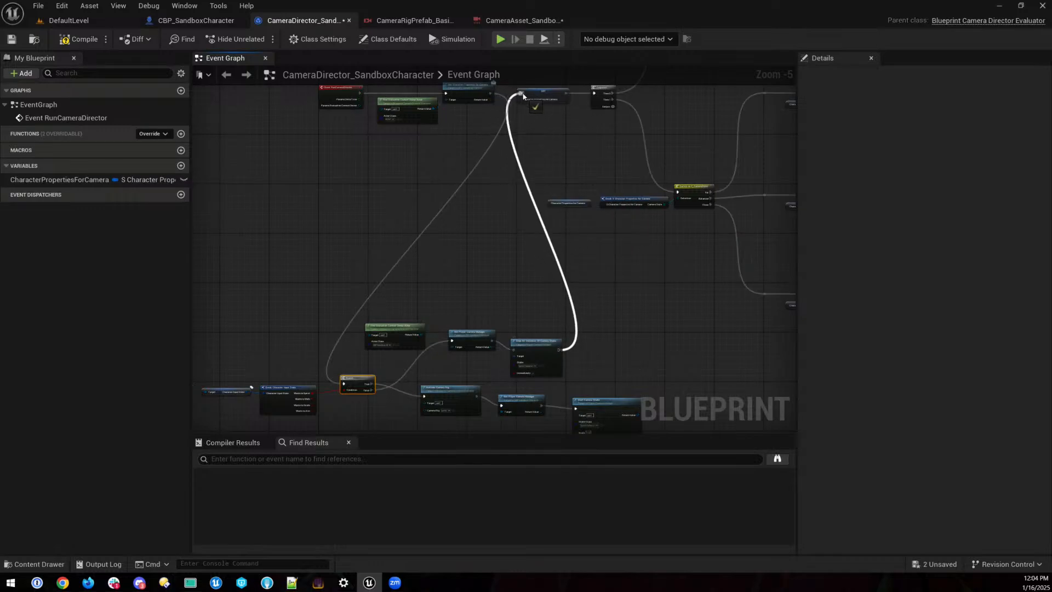
- Review the start and stop camera shake nodes and compile the camera director blueprint
right_drag(506, 282, 477, 172)
scroll(468, 263, up, 4)
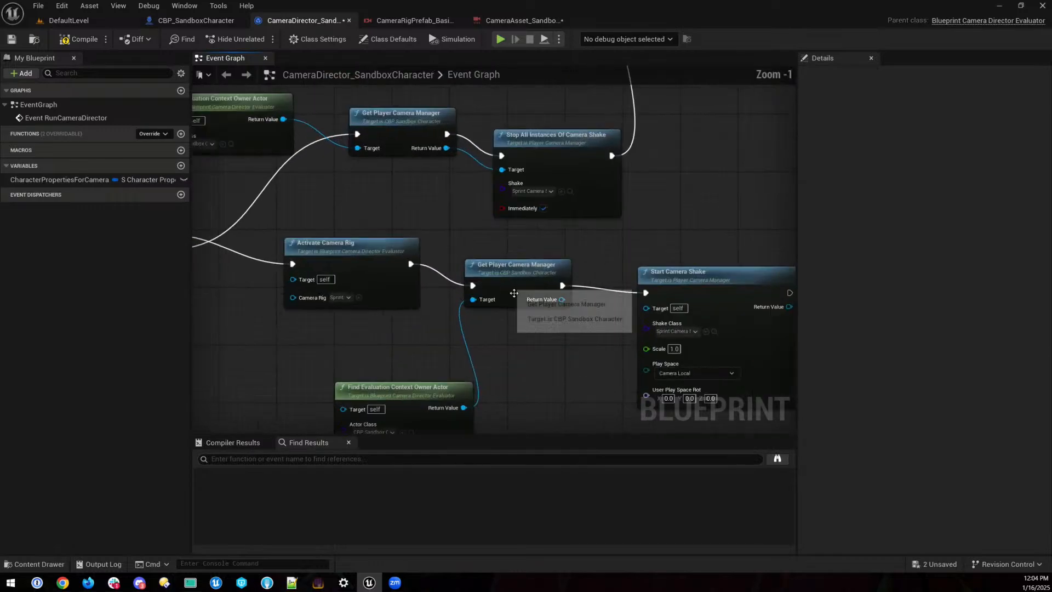
click(677, 277)
right_drag(607, 252, 541, 240)
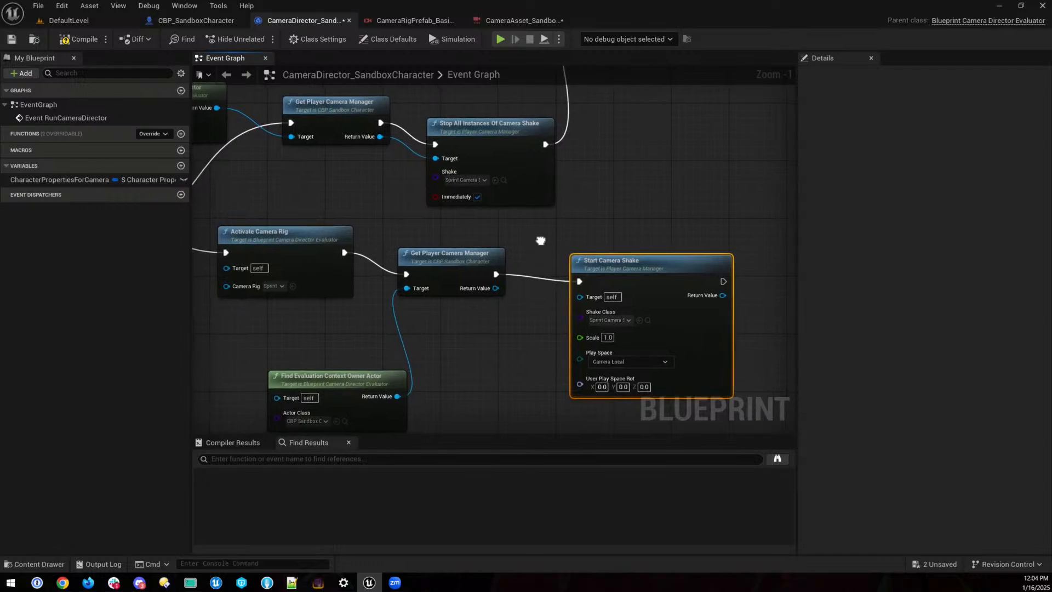
click(481, 122)
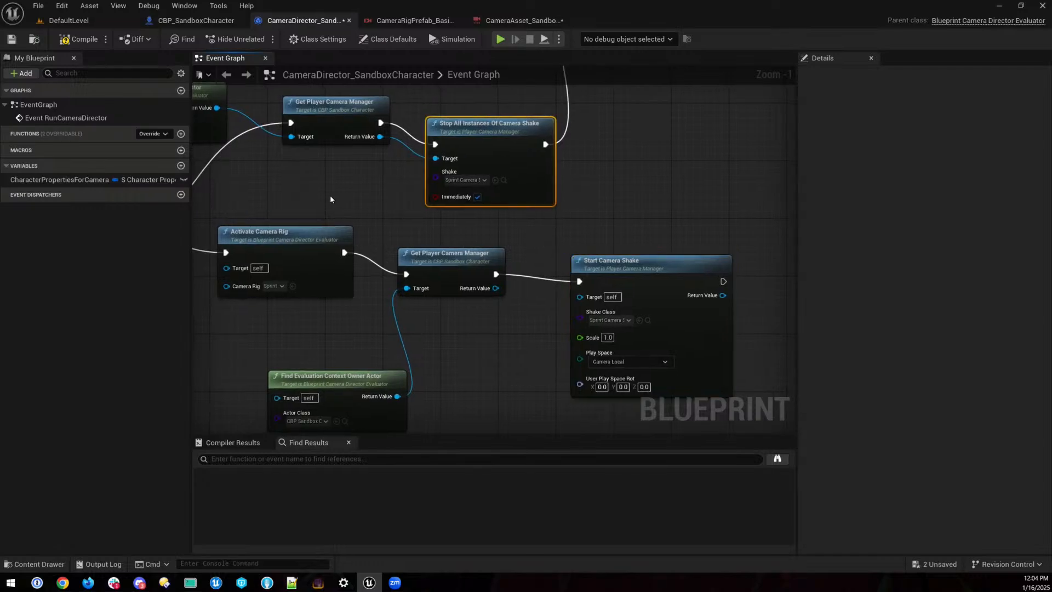
click(87, 40)
- Connect the sprint branch's Get Player Camera Manager return value to Start Camera Shake's target and recompile the blueprint
right_drag(452, 384, 428, 338)
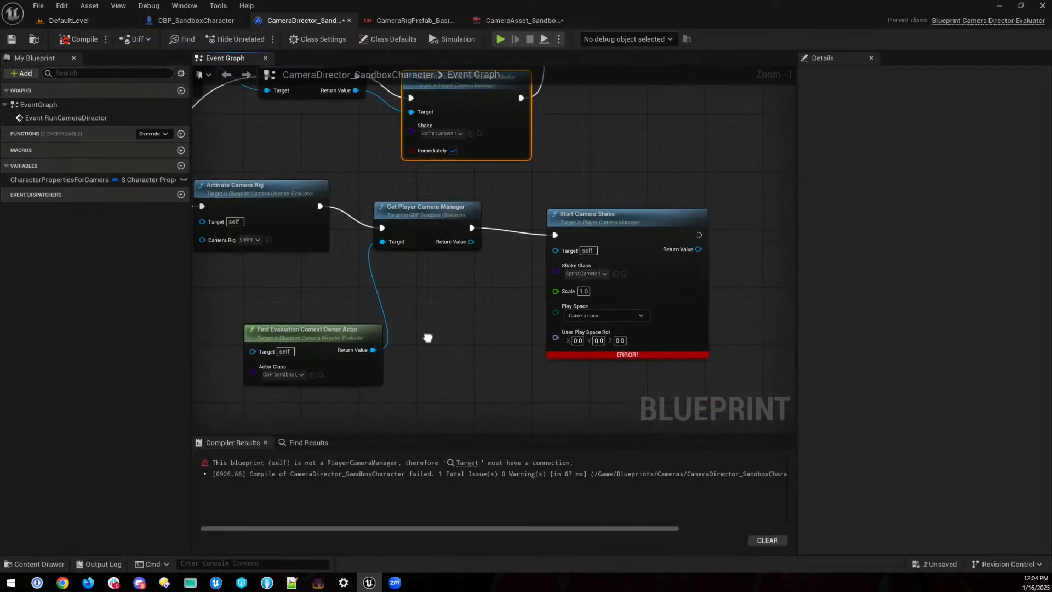
right_click(488, 281)
drag(471, 242, 477, 247)
drag(555, 253, 556, 250)
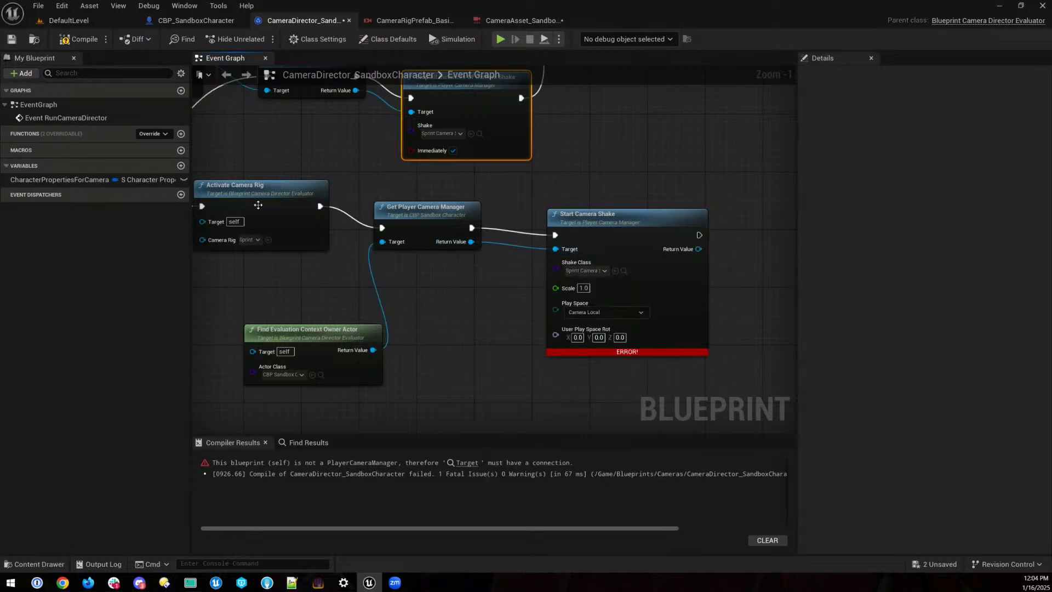
click(86, 42)
- Play DefaultLevel, sprint the character across the floor to check the camera shake, and stop the play session
click(95, 21)
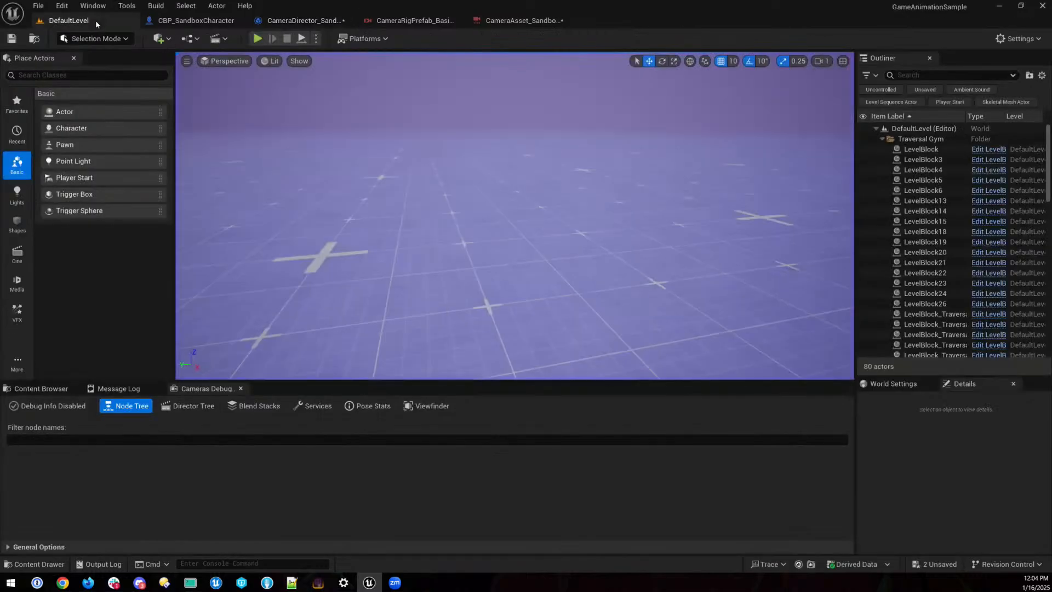
click(258, 39)
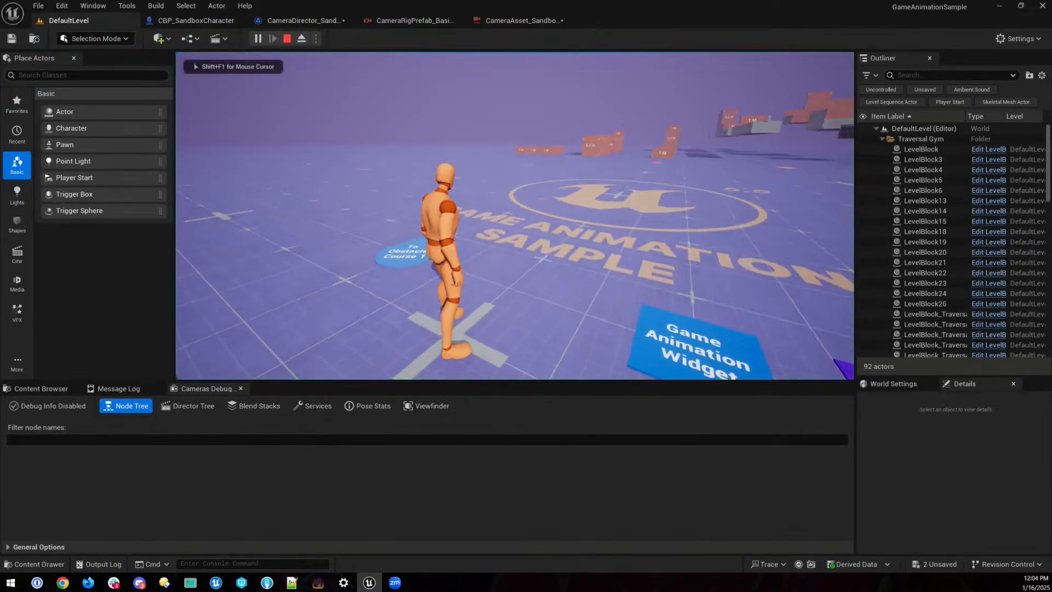
key(w)
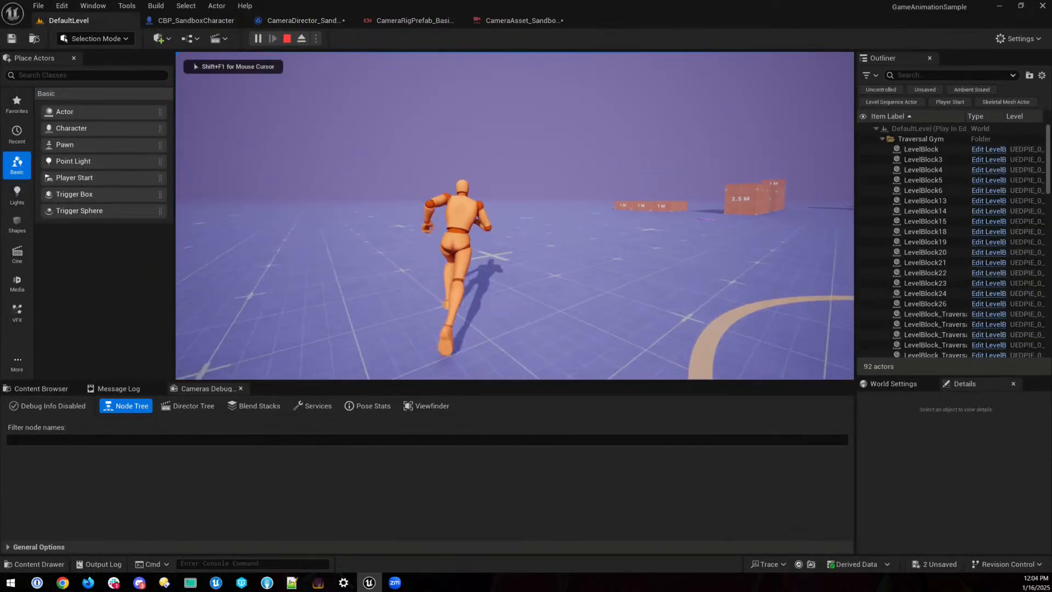
key(w)
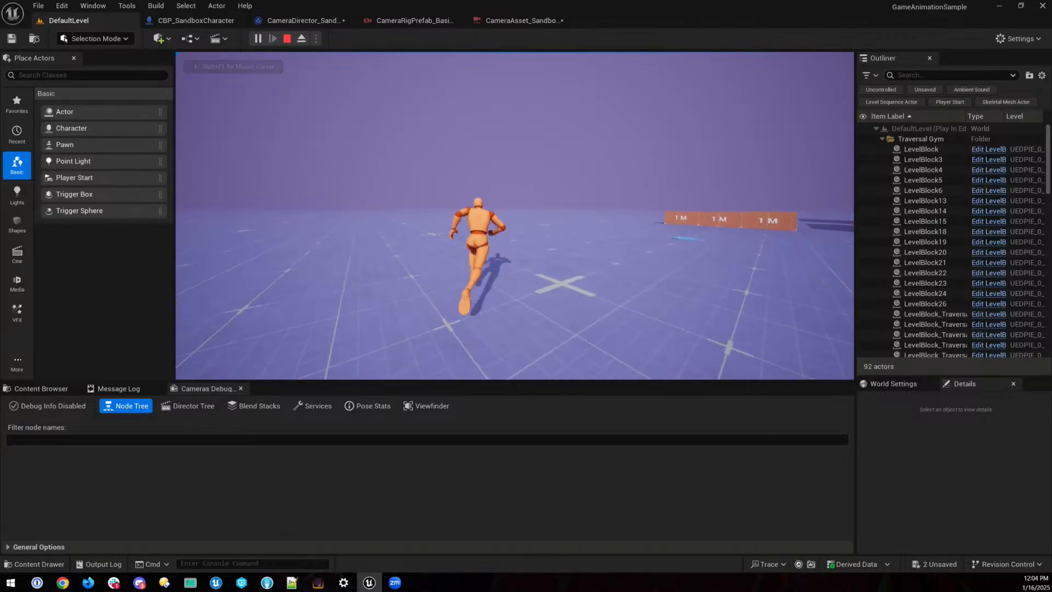
key(w)
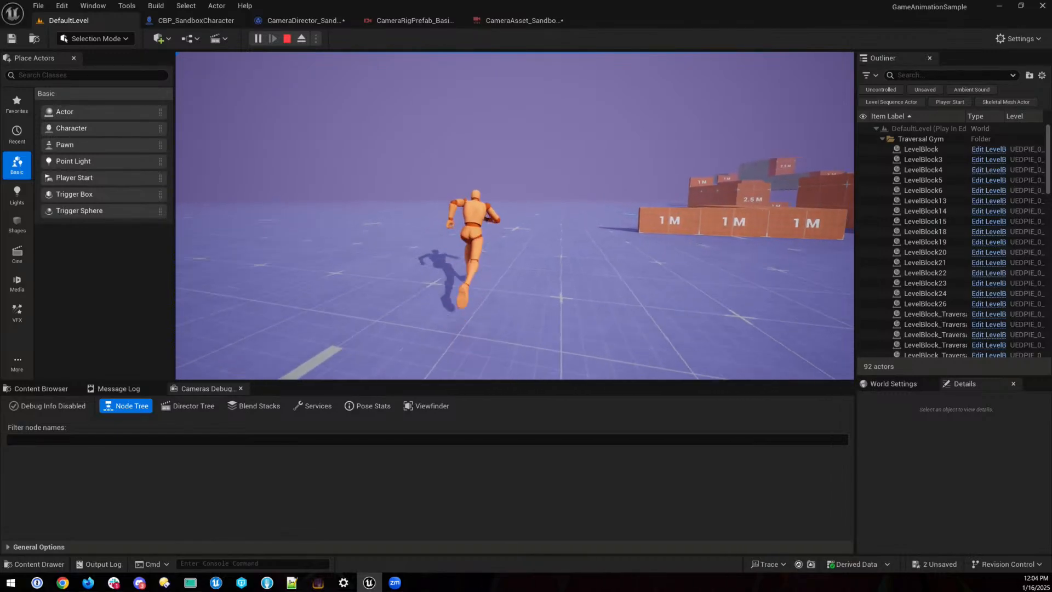
key(w)
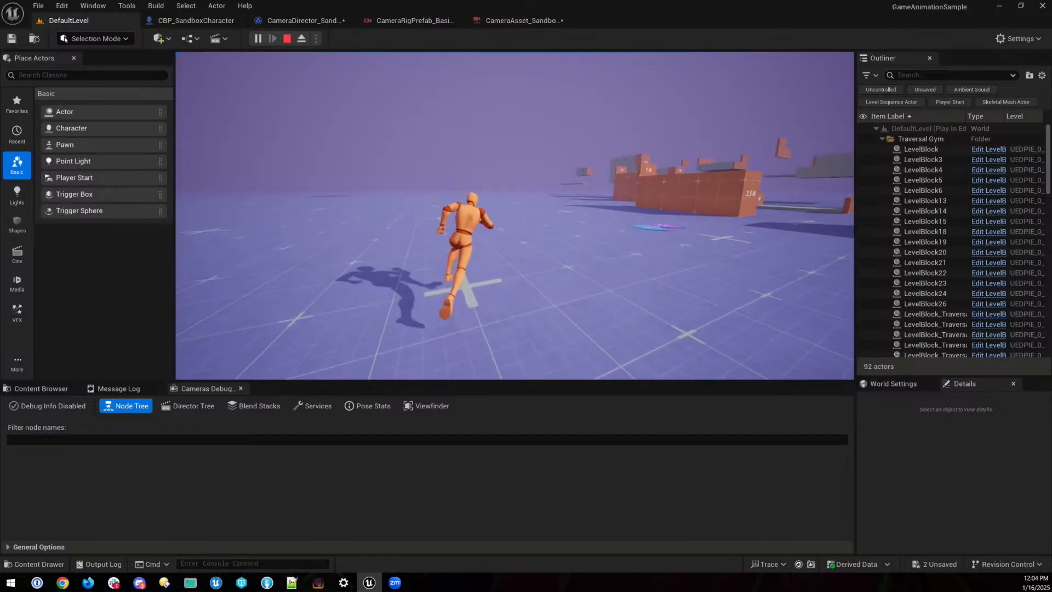
key(w)
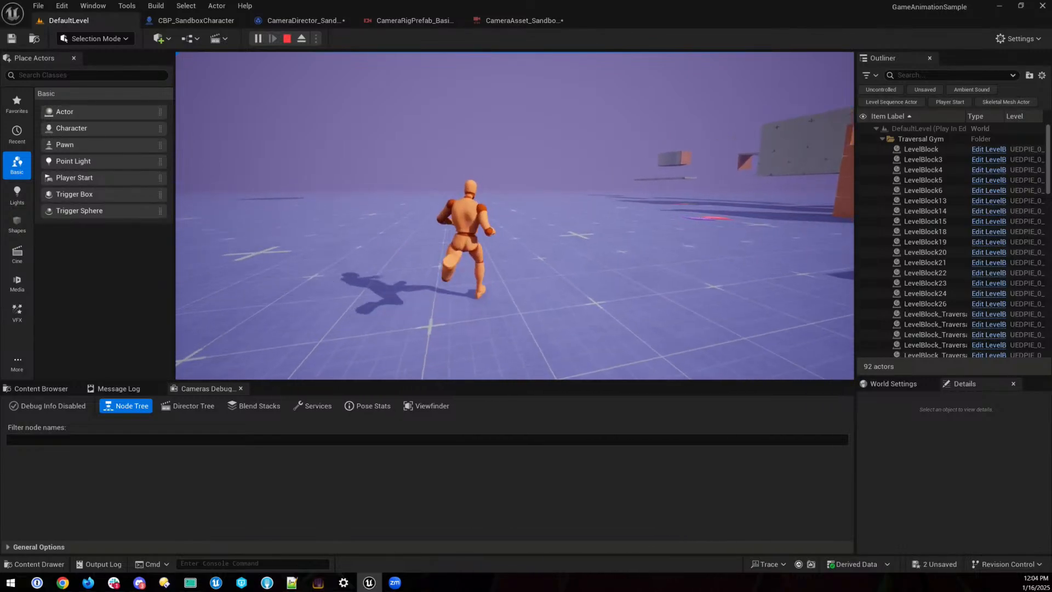
key(w)
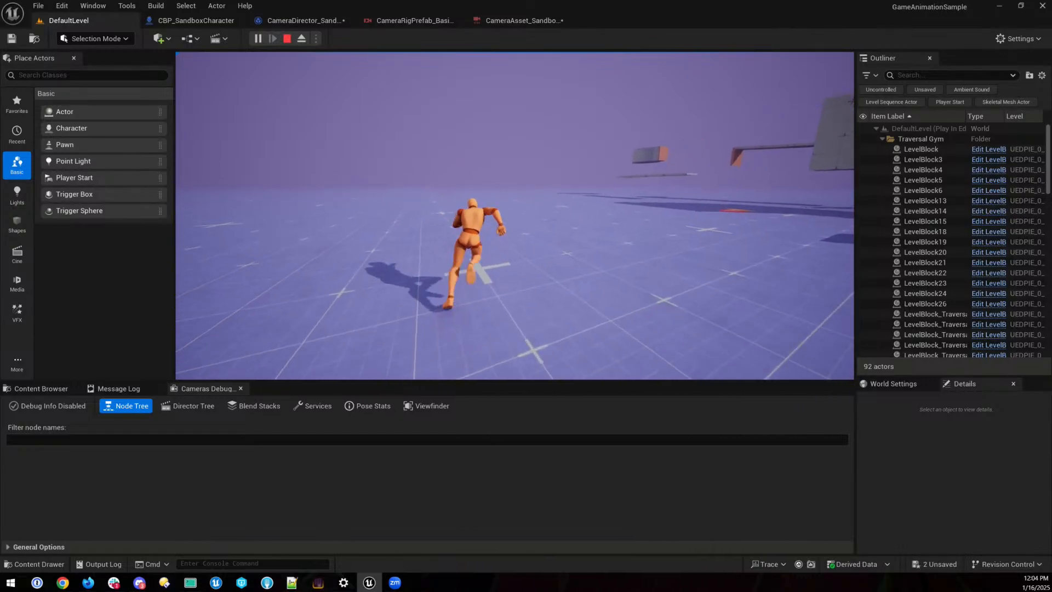
key(w)
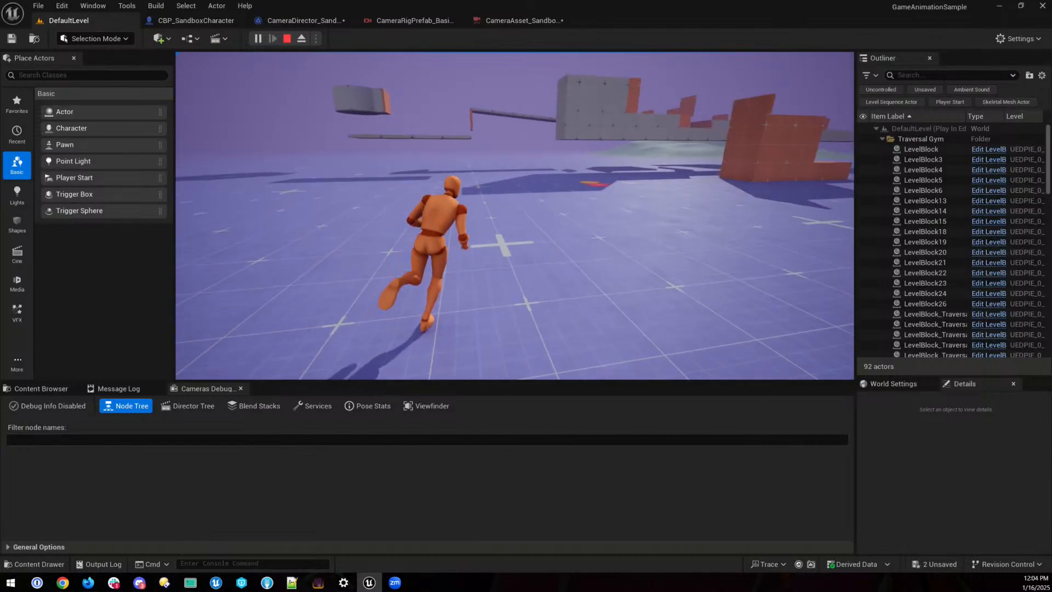
key(w)
key(shift+F1)
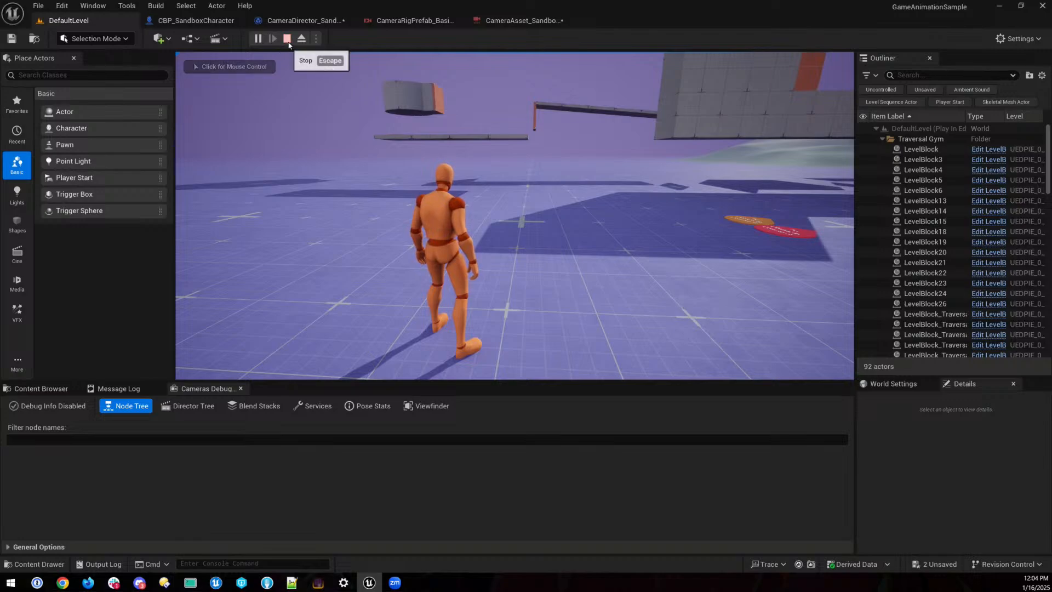
click(286, 39)
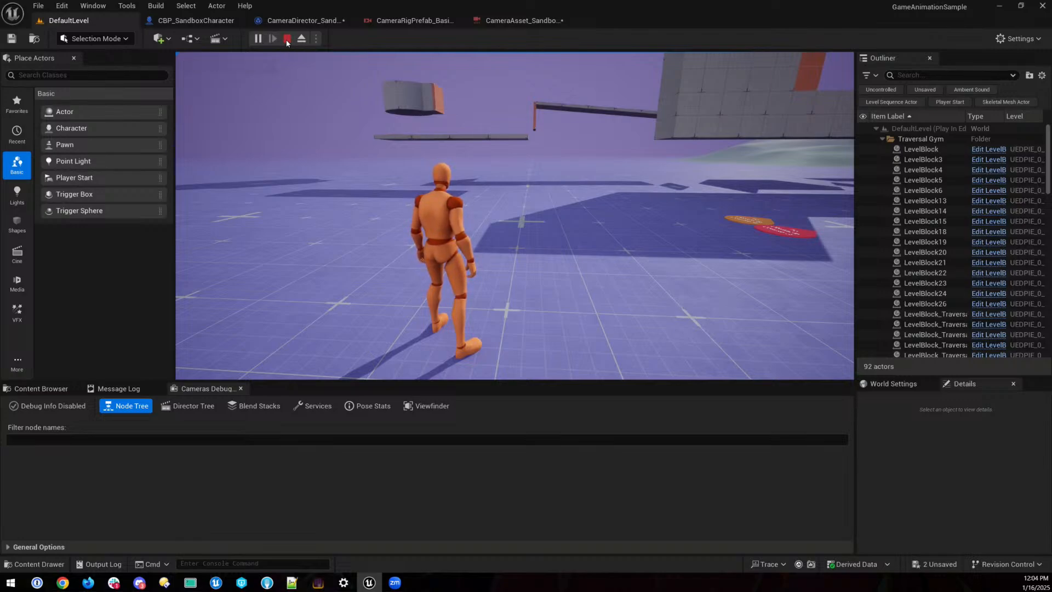
- Fly around the level to examine the obstacle courses and the raised platform with the green teleporter marker
right_drag(727, 293, 811, 299)
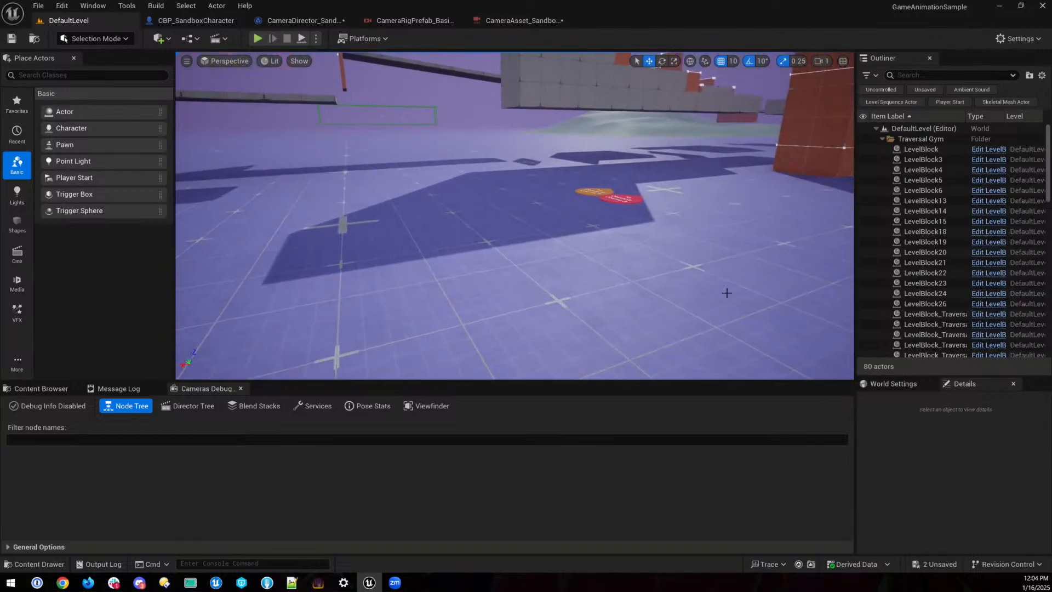
click(292, 583)
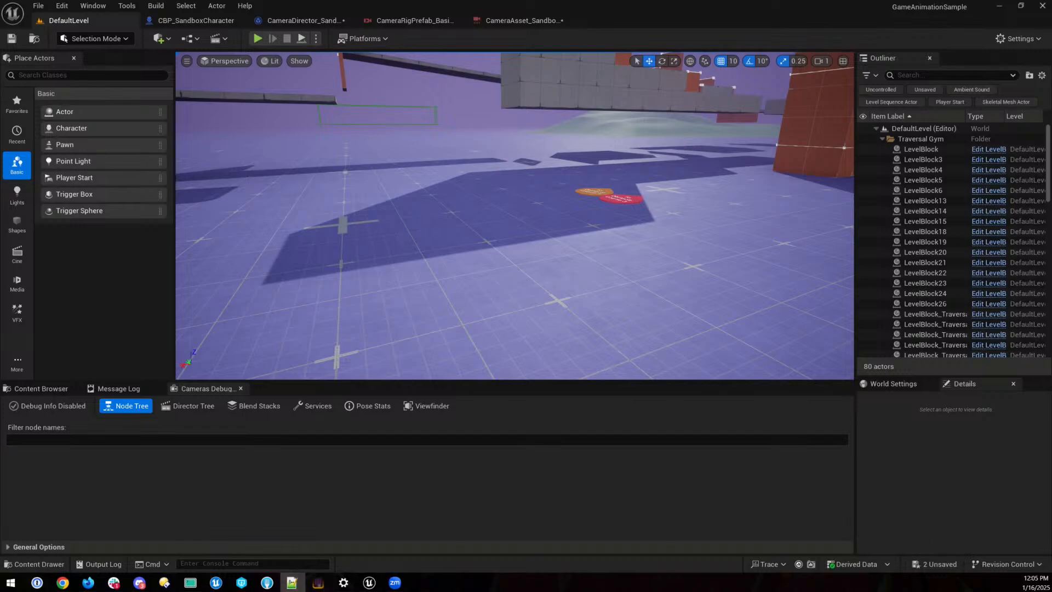
right_drag(678, 259, 600, 252)
key(s)
key(d)
key(s)
key(a)
key(d)
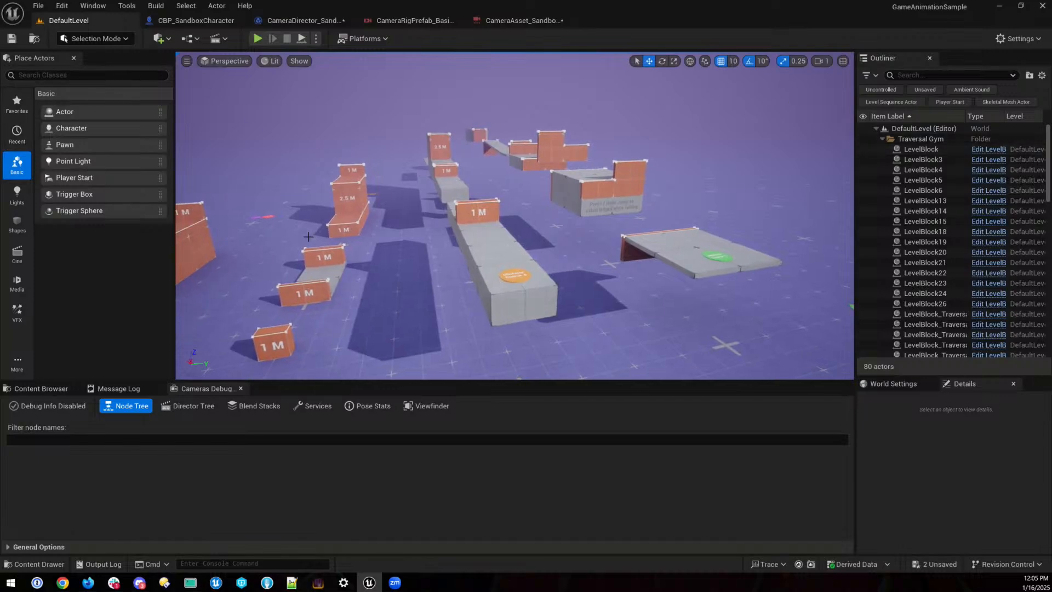
click(695, 251)
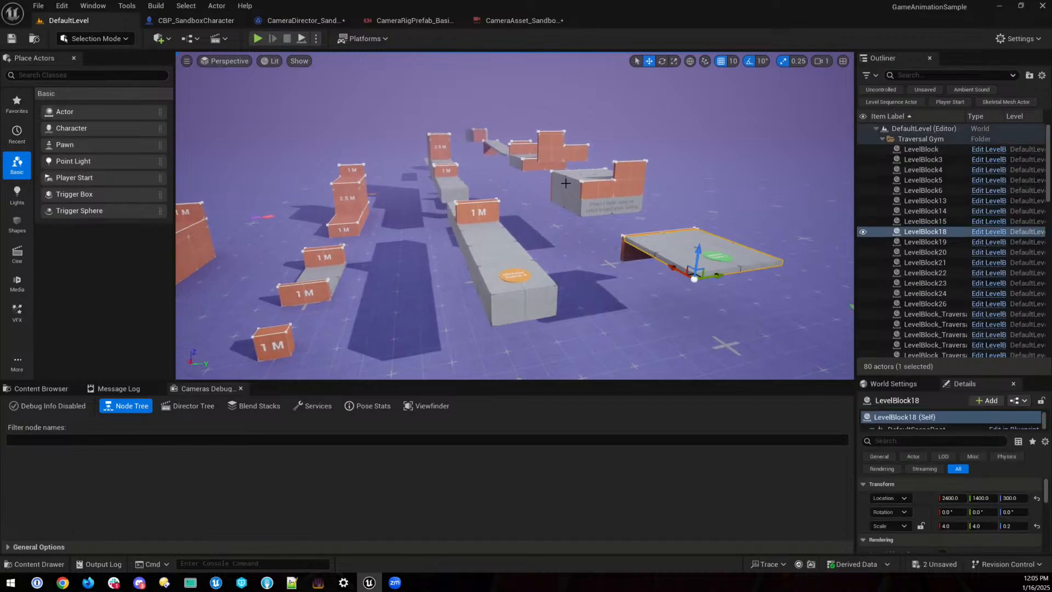
click(606, 288)
- Play DefaultLevel, run the character to the Obstacle Course 5 platform, and stop the play session
click(257, 39)
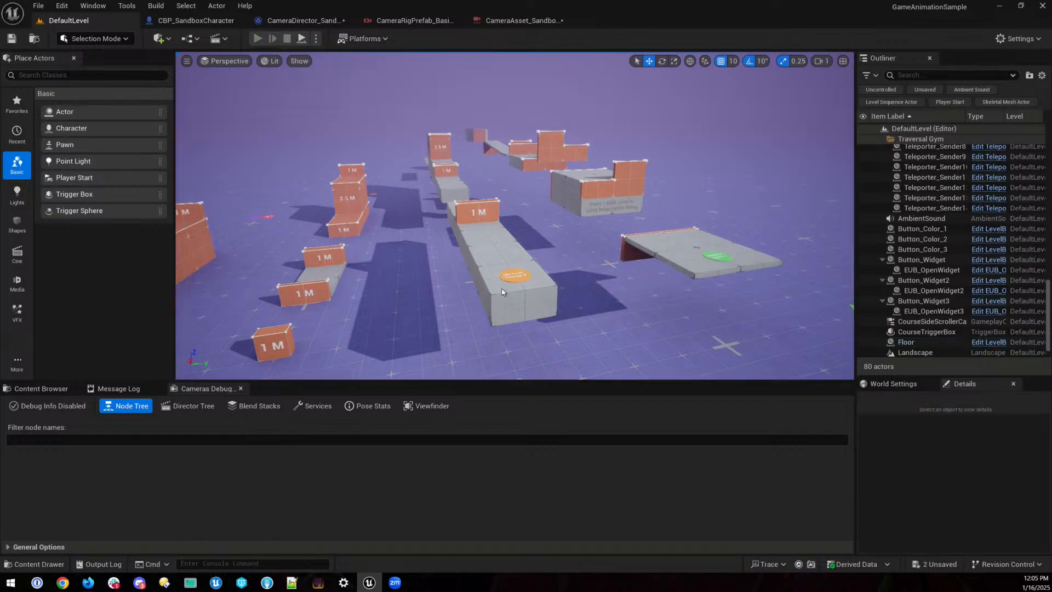
key(w)
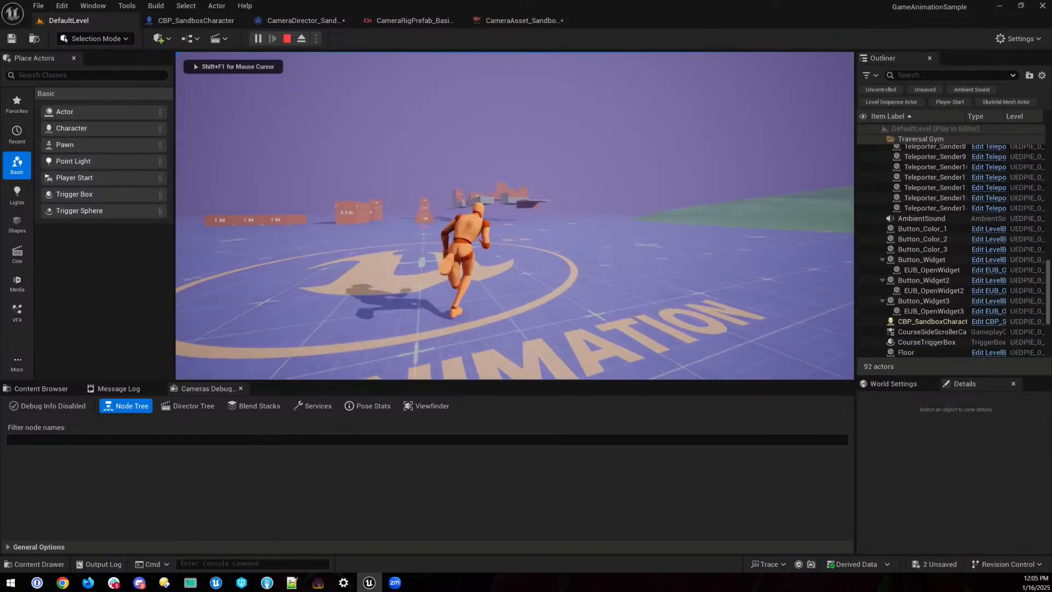
key(w)
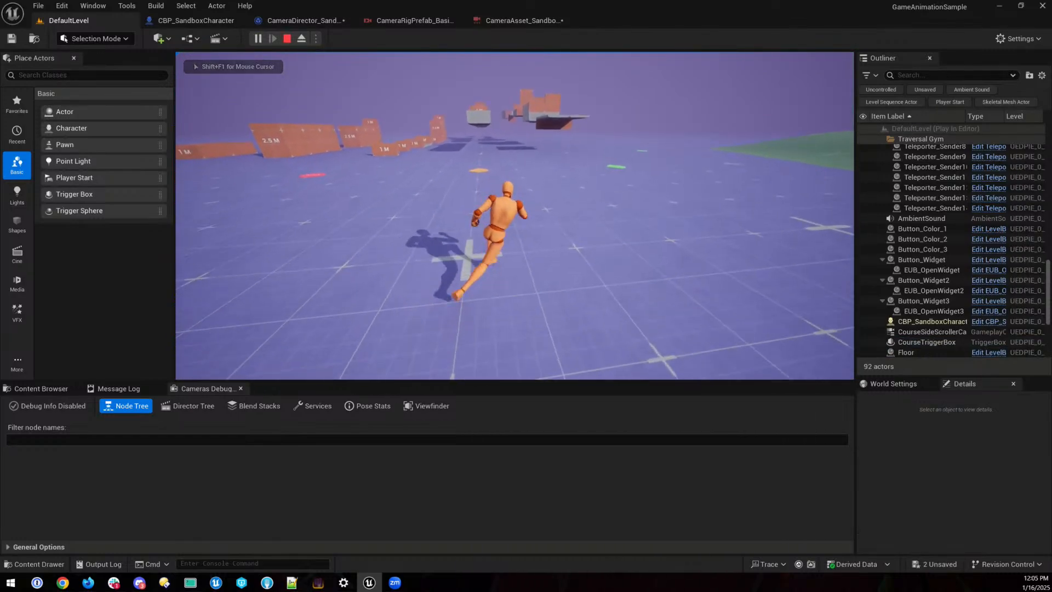
key(w)
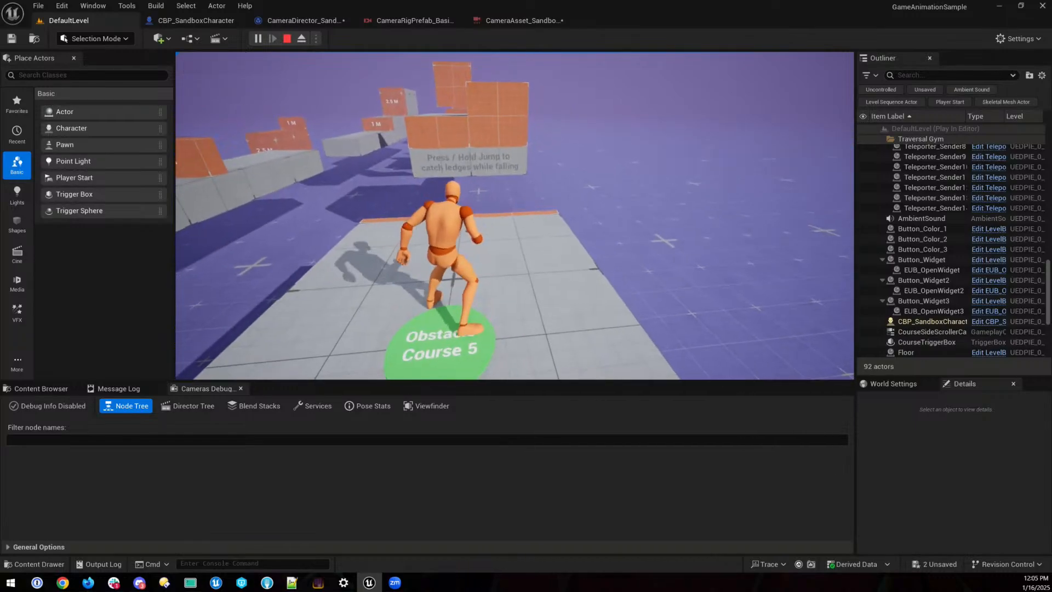
key(w)
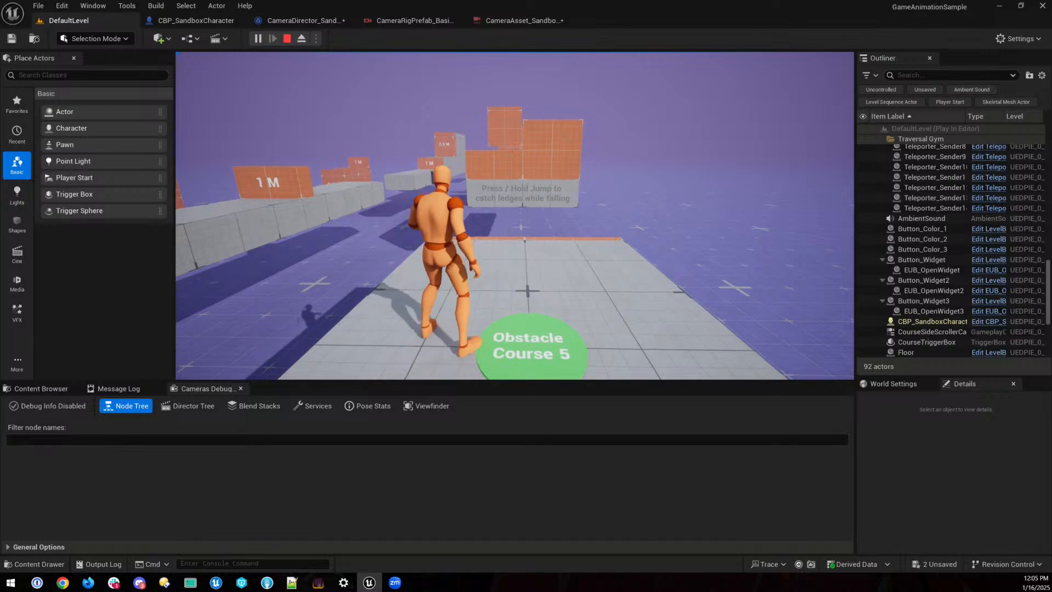
key(F1)
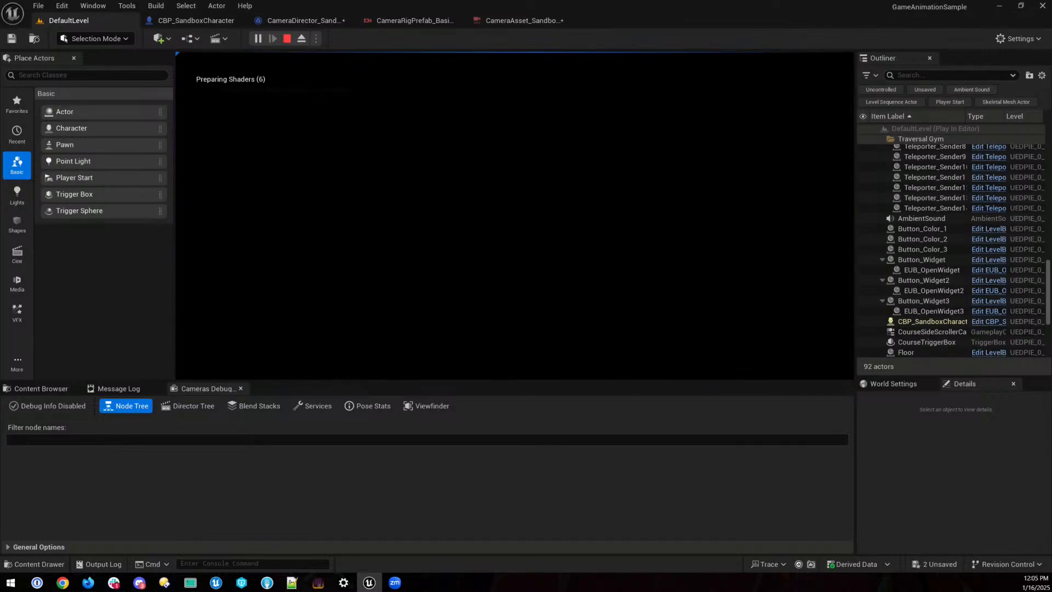
key(Escape)
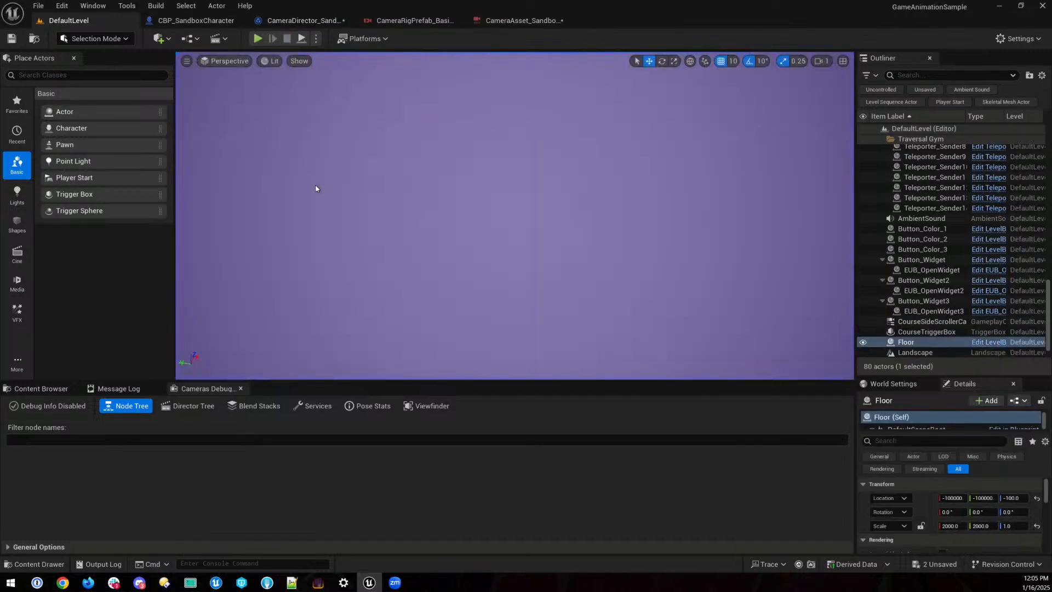
- Find the trigger actors and place a Trigger Box on the raised Obstacle Course 5 platform
click(366, 233)
right_drag(365, 233, 316, 353)
key(s)
key(d)
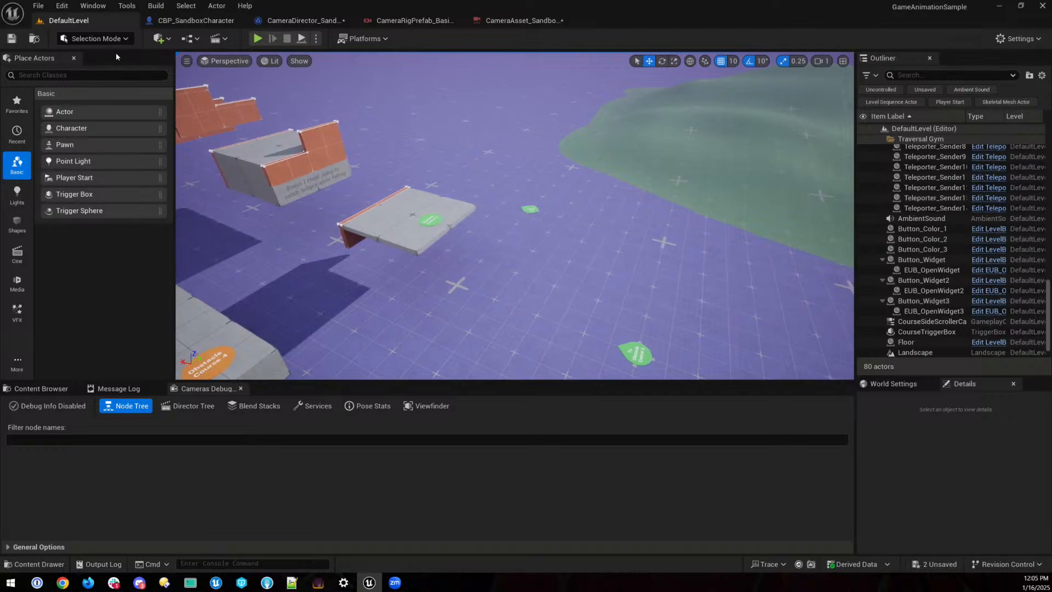
right_click(45, 78)
text(trigger)
drag(67, 99, 399, 219)
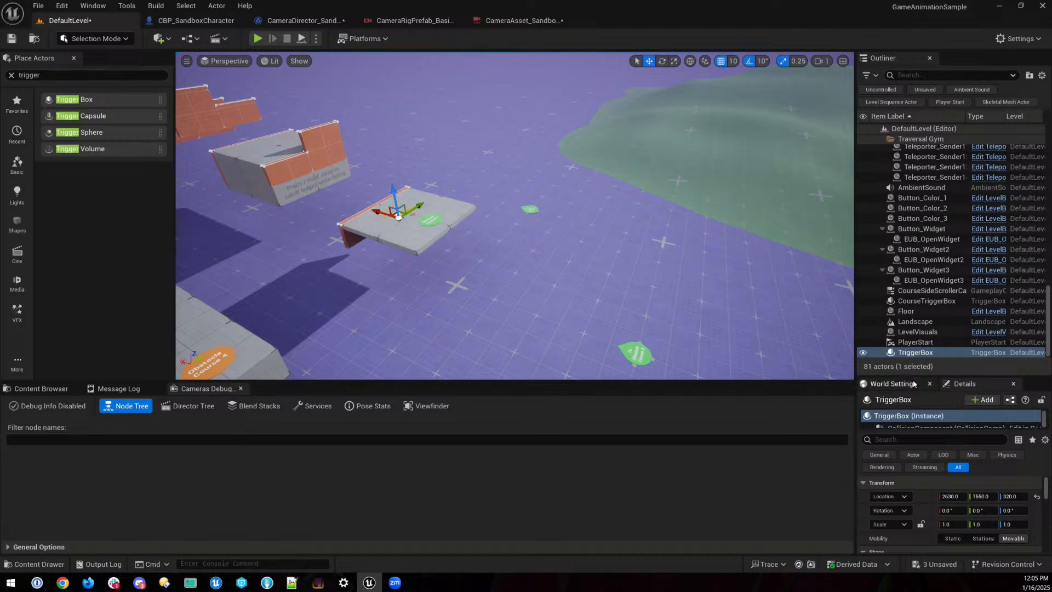
- Enlarge the trigger box's Box Extent to about 2930 in X, 467 in Y and 65 in Z
drag(912, 376, 918, 282)
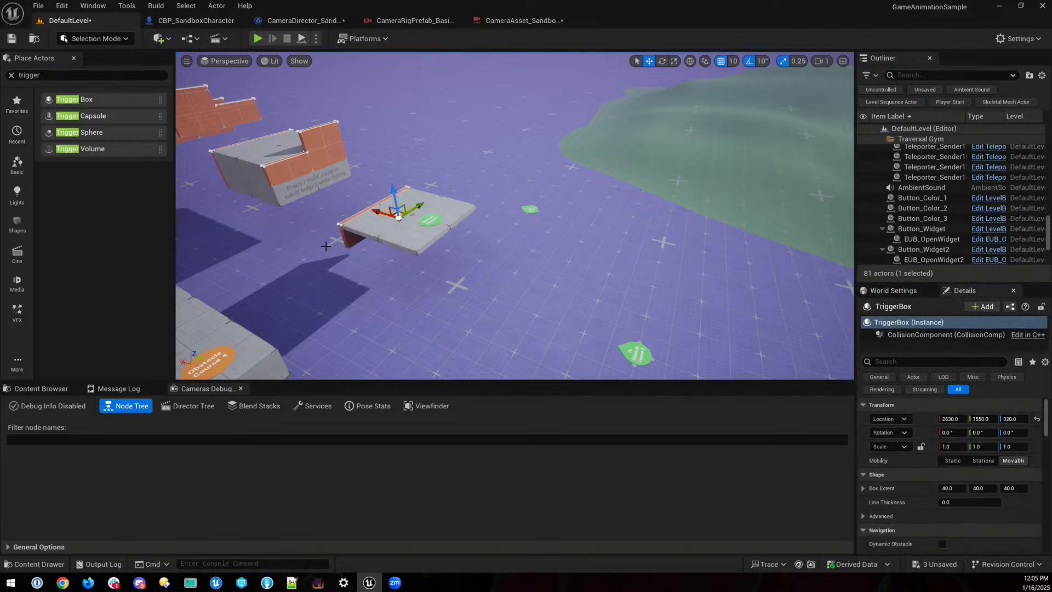
right_drag(350, 253, 386, 258)
key(a)
key(s)
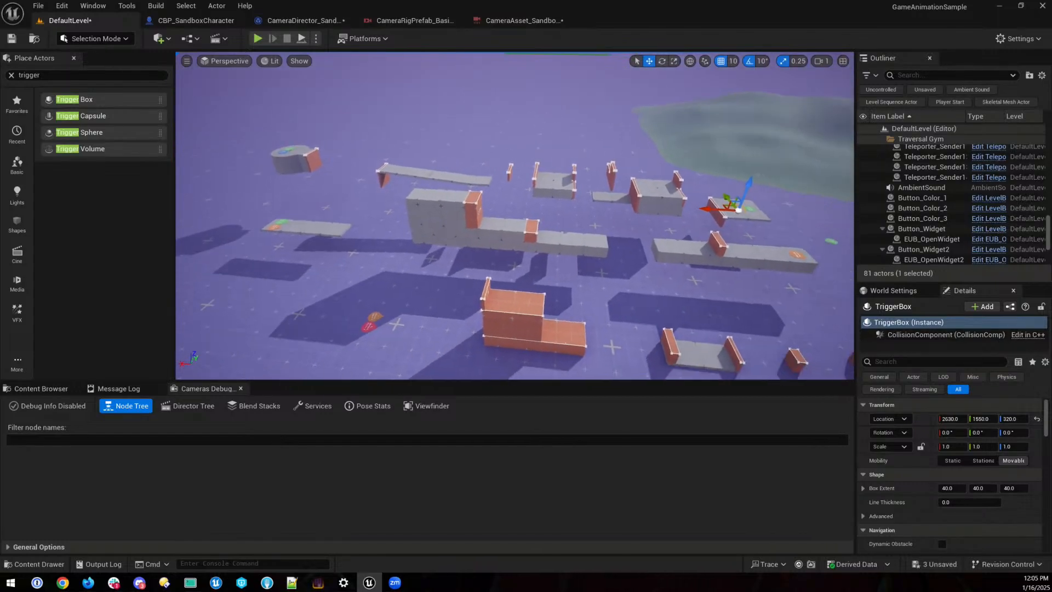
right_drag(712, 362, 721, 360)
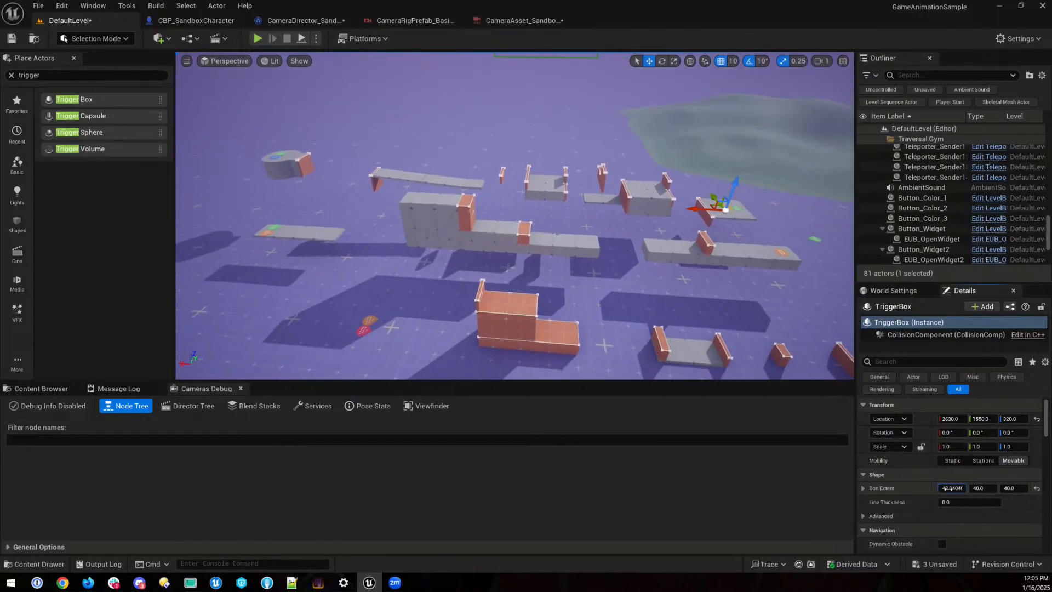
drag(948, 488, 1006, 488)
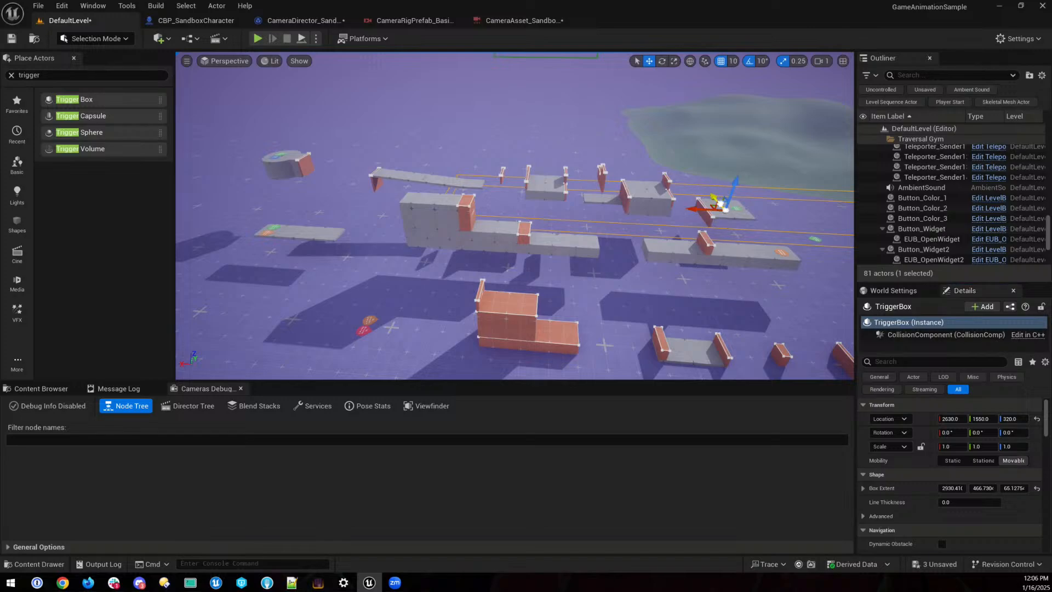
- Move the trigger box along the obstacle course to about X 5370, Y 1550, Z 460
drag(721, 204, 710, 196)
key(ctrl+z)
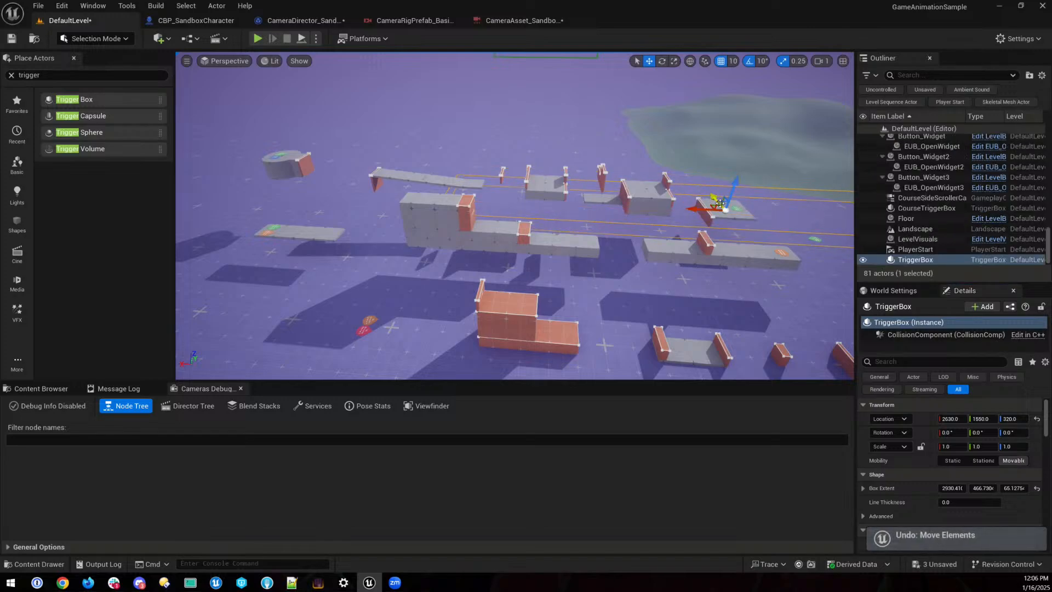
drag(719, 203, 456, 176)
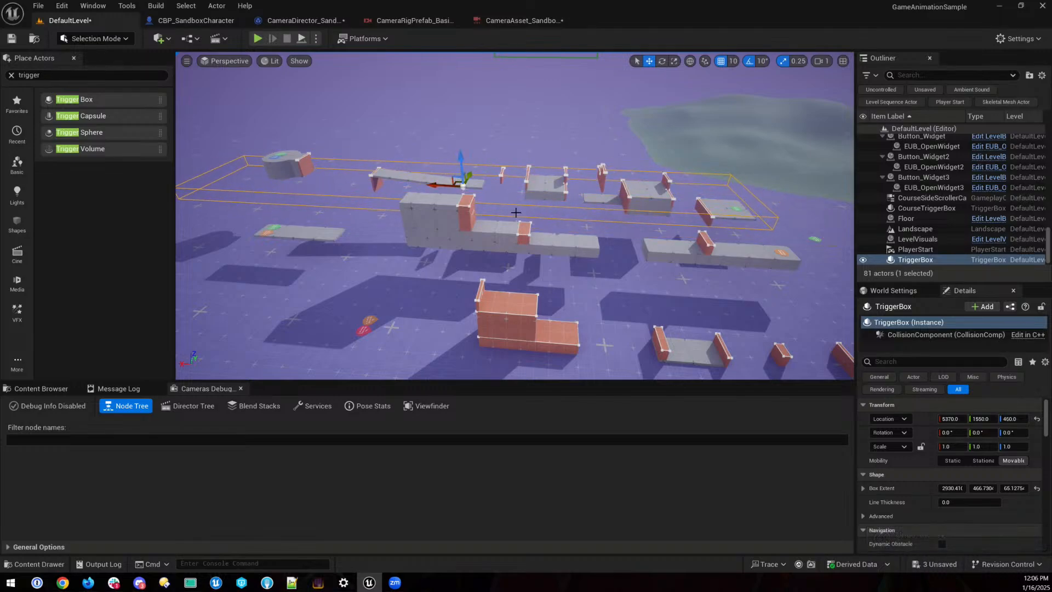
- Adjust the trigger box's Box Extent to about 263 in Y and 323 in Z
right_drag(516, 213, 622, 275)
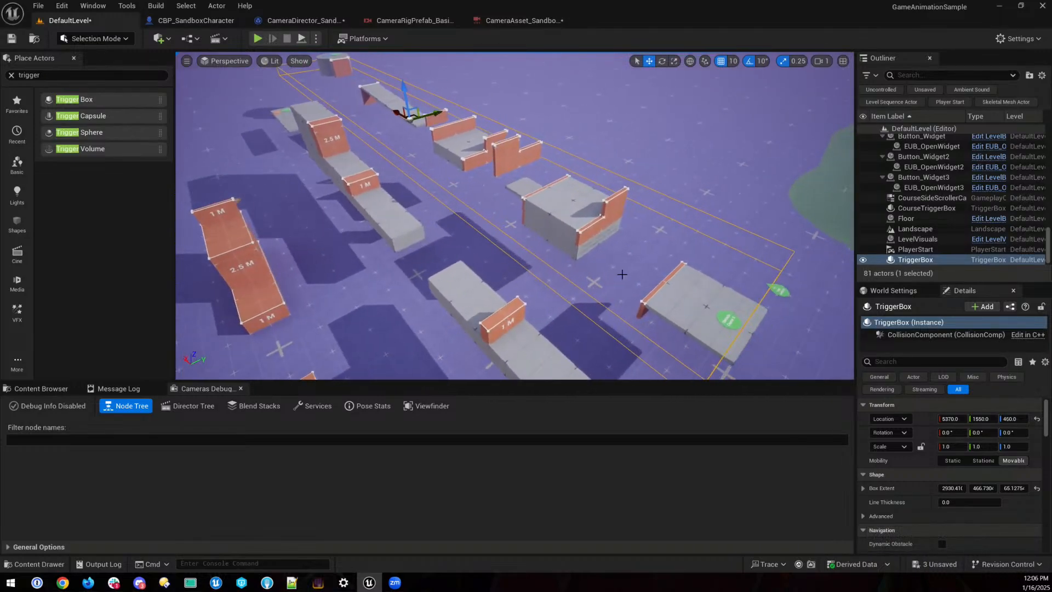
drag(984, 488, 950, 488)
drag(1016, 488, 1046, 488)
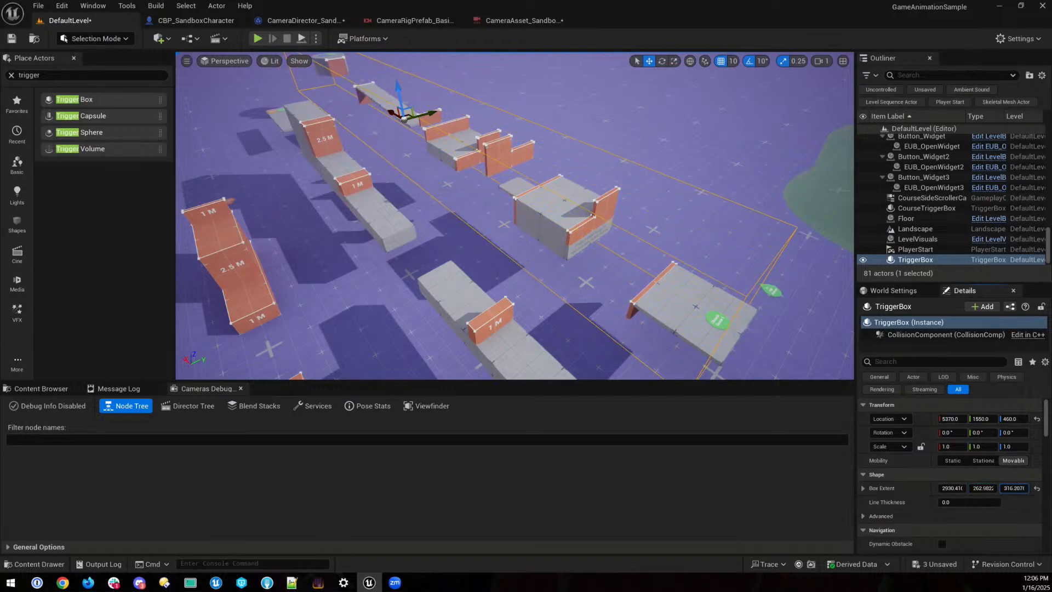
- Raise the trigger box to Z 630 and shift it to X 5300 so it encloses the whole course
key(a)
right_drag(396, 173, 504, 145)
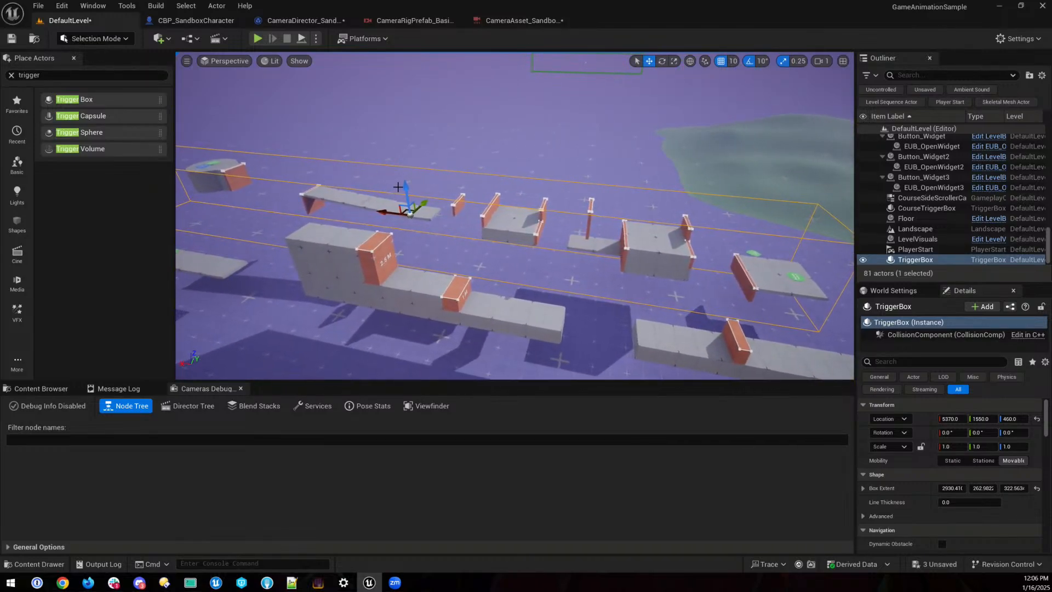
drag(402, 186, 406, 164)
right_drag(465, 260, 412, 248)
key(q)
key(e)
key(d)
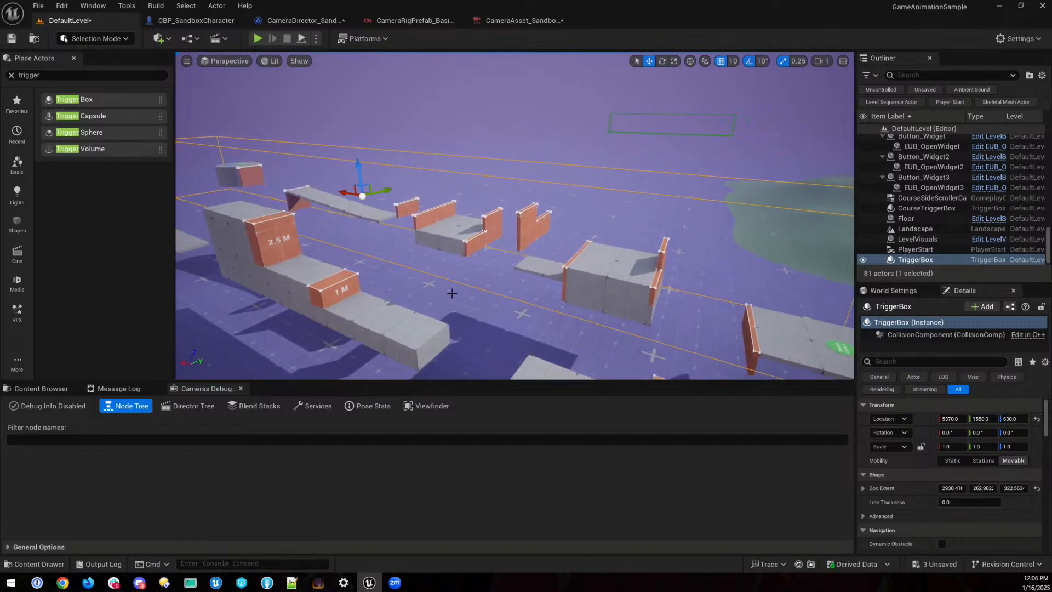
right_drag(543, 306, 343, 219)
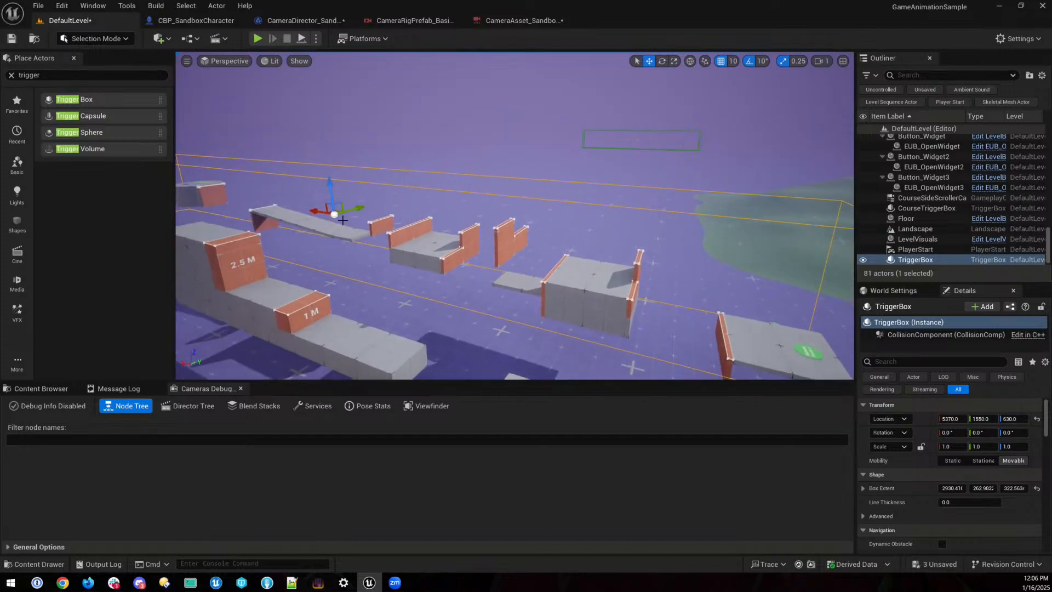
drag(317, 214, 329, 215)
right_drag(340, 214, 318, 218)
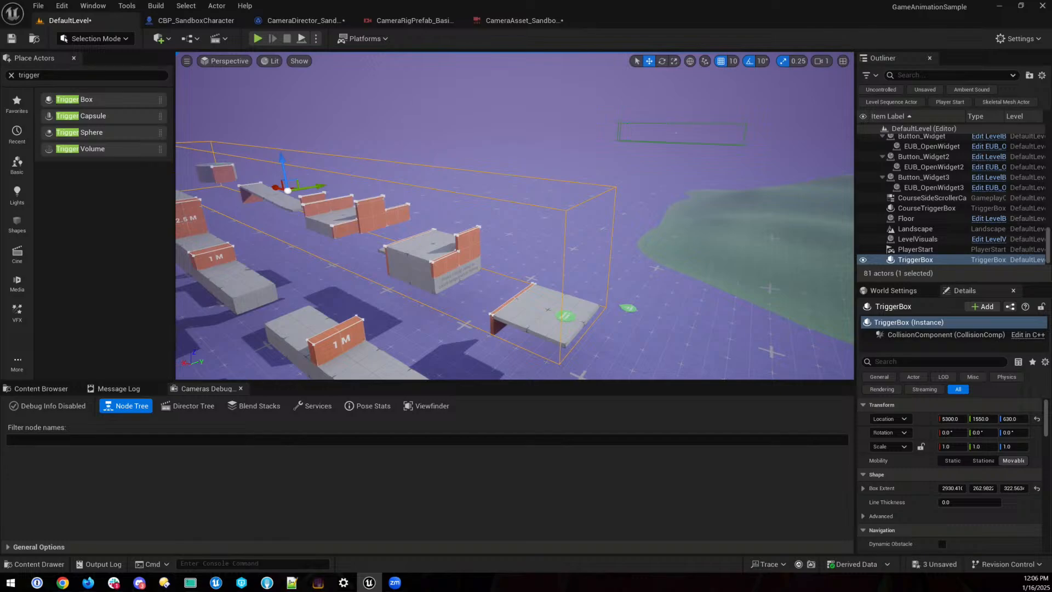
right_drag(441, 273, 439, 272)
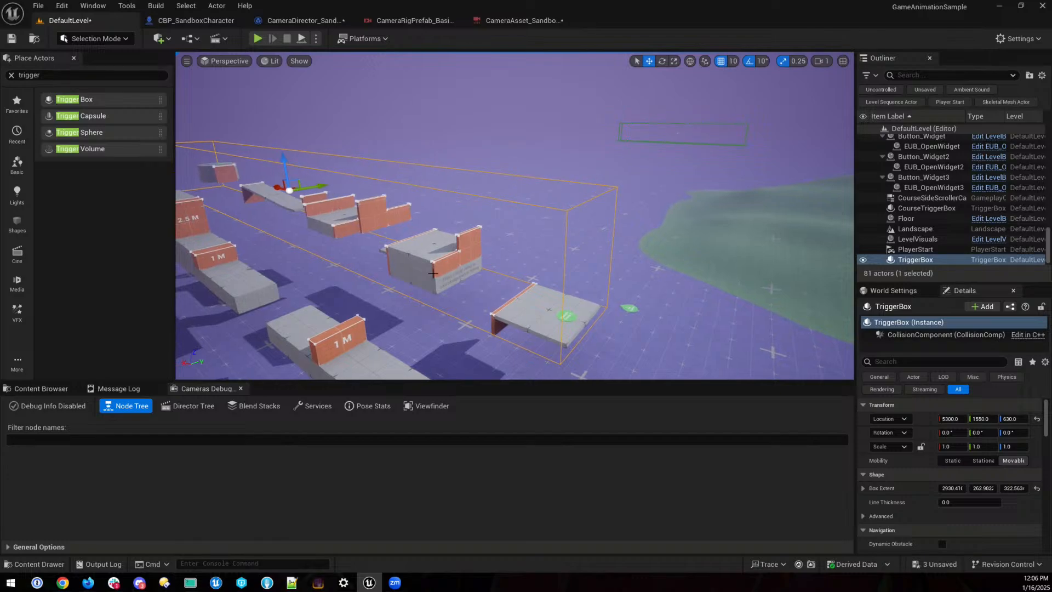
right_drag(292, 255, 271, 256)
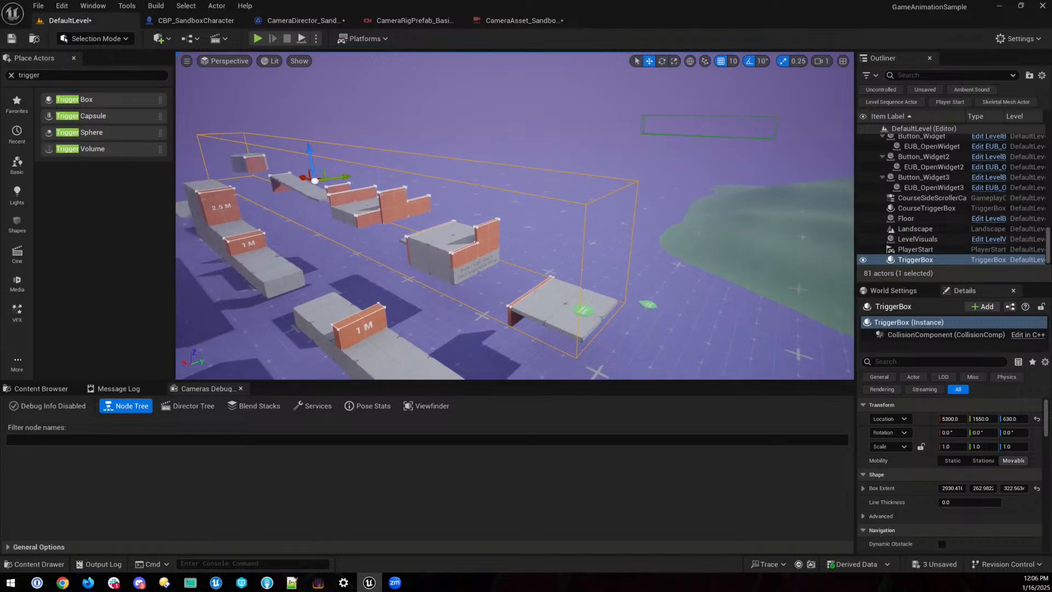
- Search the placeable actors for "CAMERA" and add a Gameplay Camera Actor on the Obstacle Course 5 platform
click(170, 38)
click(37, 87)
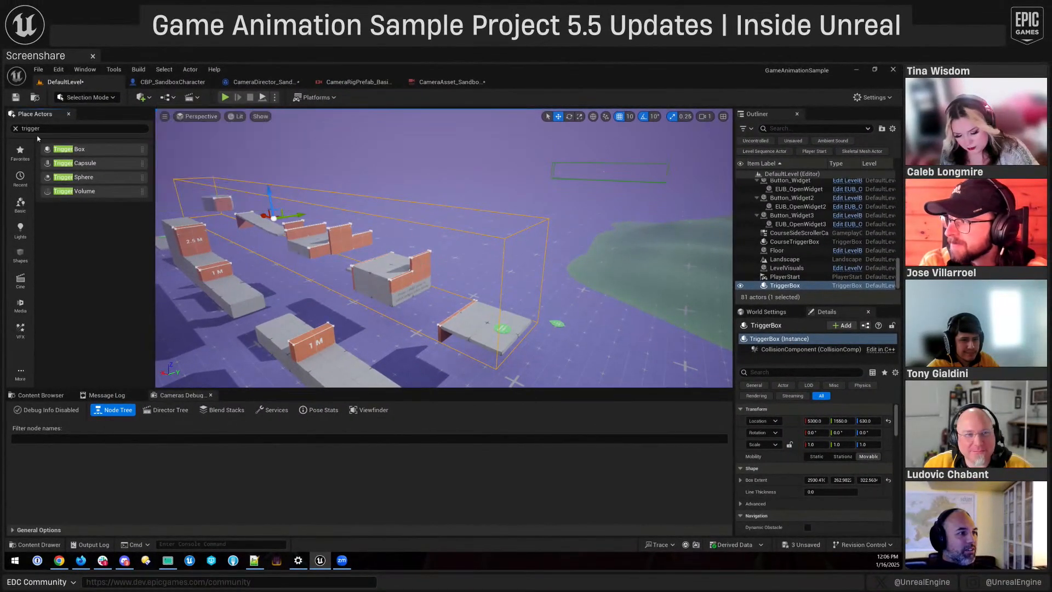
text(CAMERA)
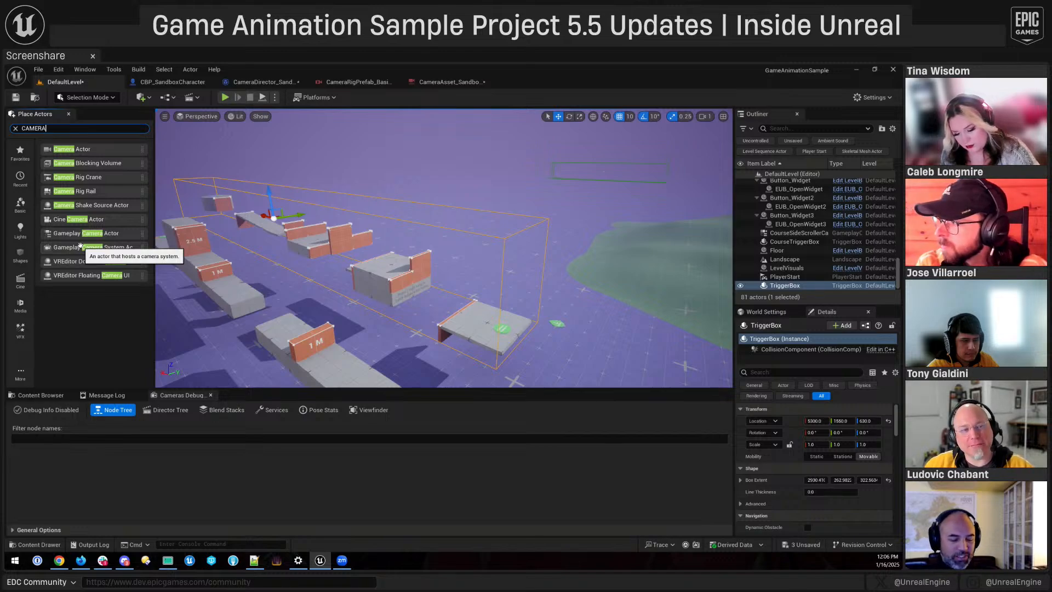
drag(77, 233, 504, 284)
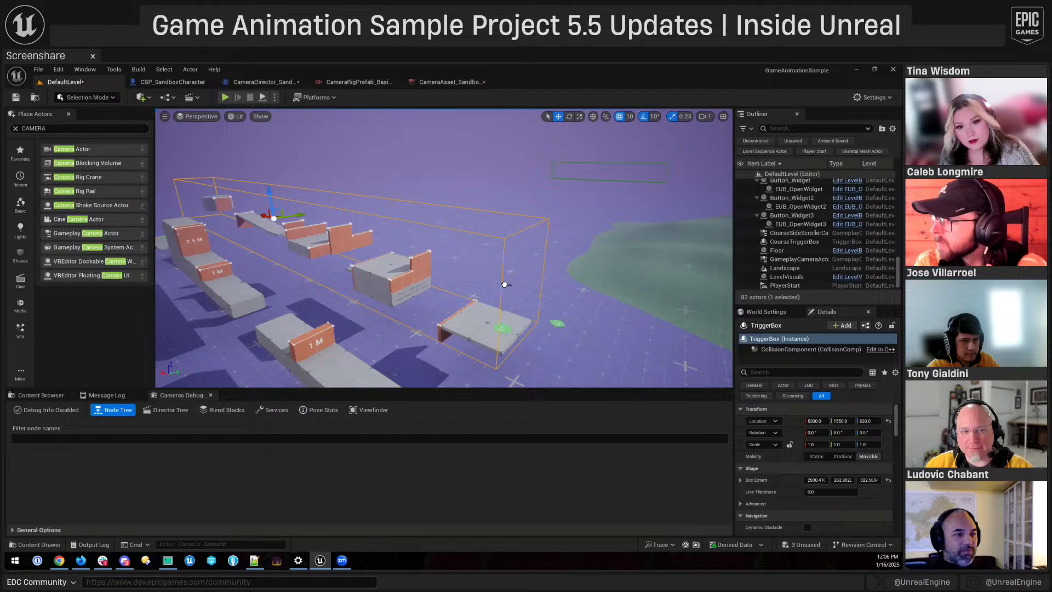
- Rotate the gameplay camera actor to about -90° around Z and move it beside the platform to about X 2570, Y 2260
click(491, 318)
key(f)
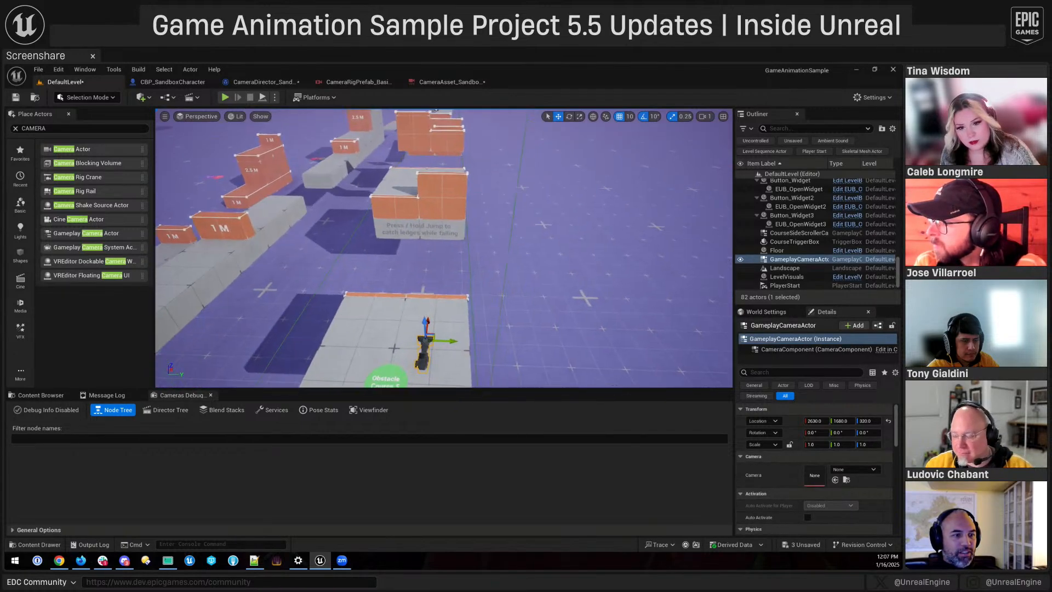
key(e)
drag(452, 305, 422, 308)
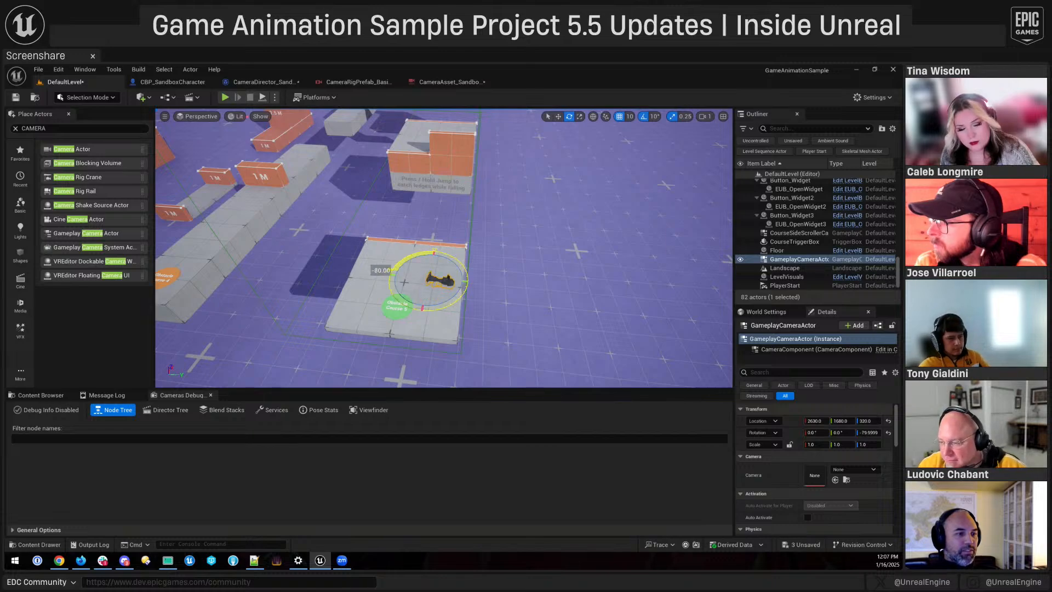
click(535, 228)
click(444, 280)
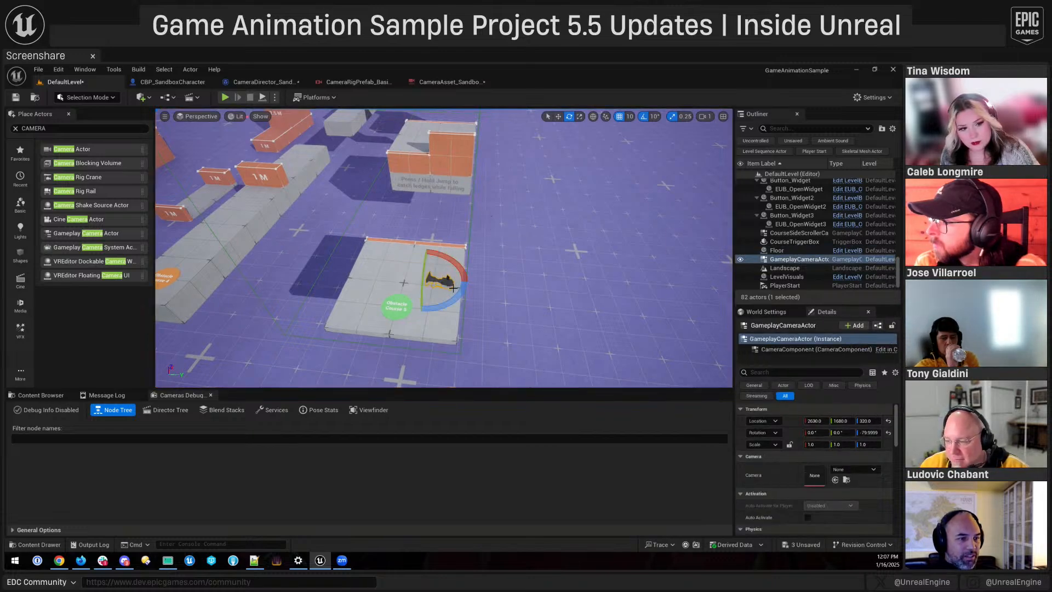
key(w)
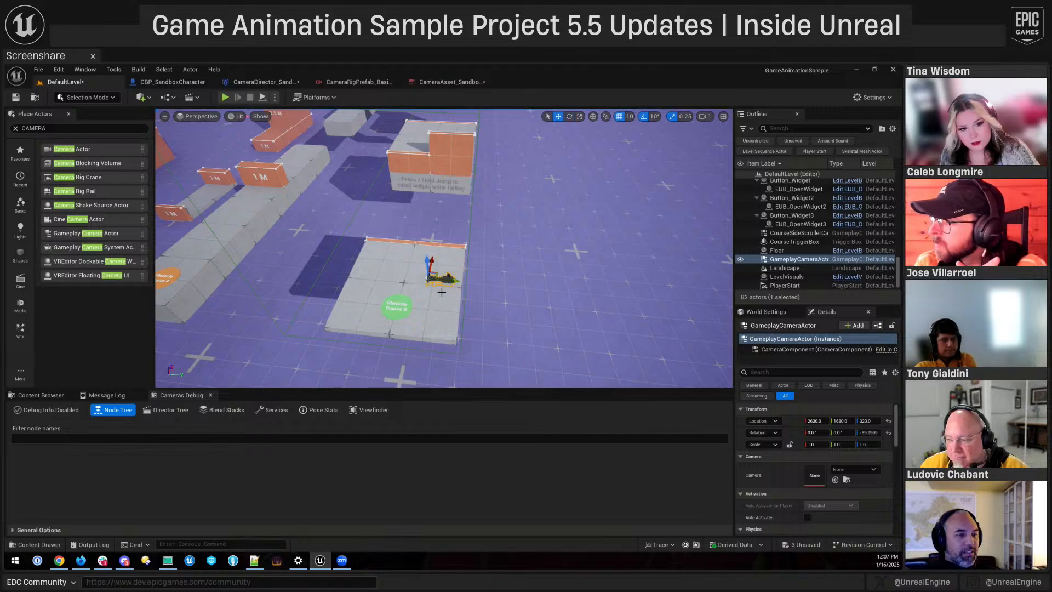
drag(448, 280, 603, 290)
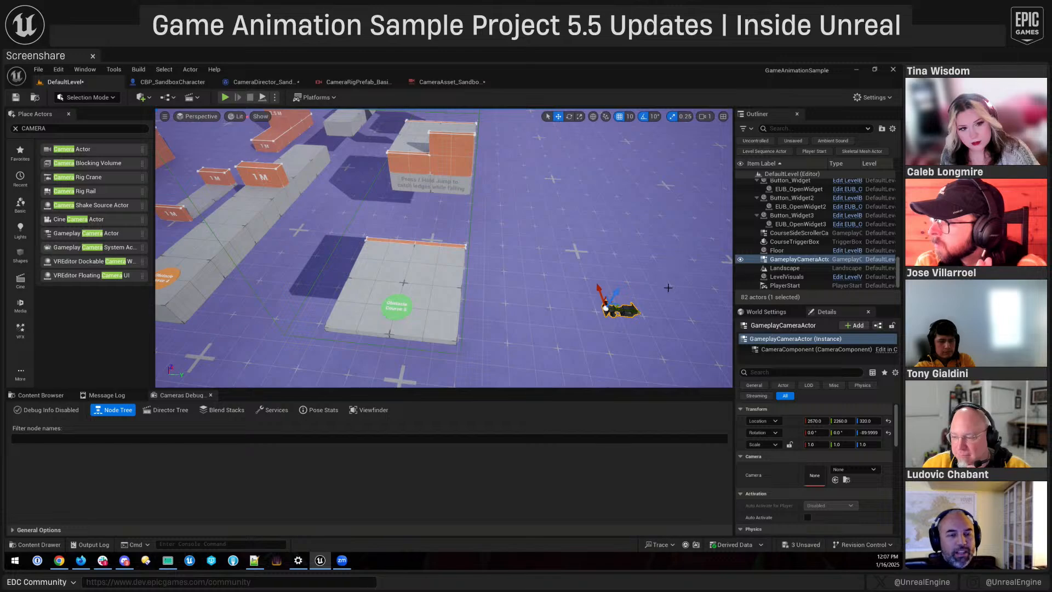
- Open the level blueprint and find empty space in its event graph below the motion matching comment group
click(165, 97)
click(211, 161)
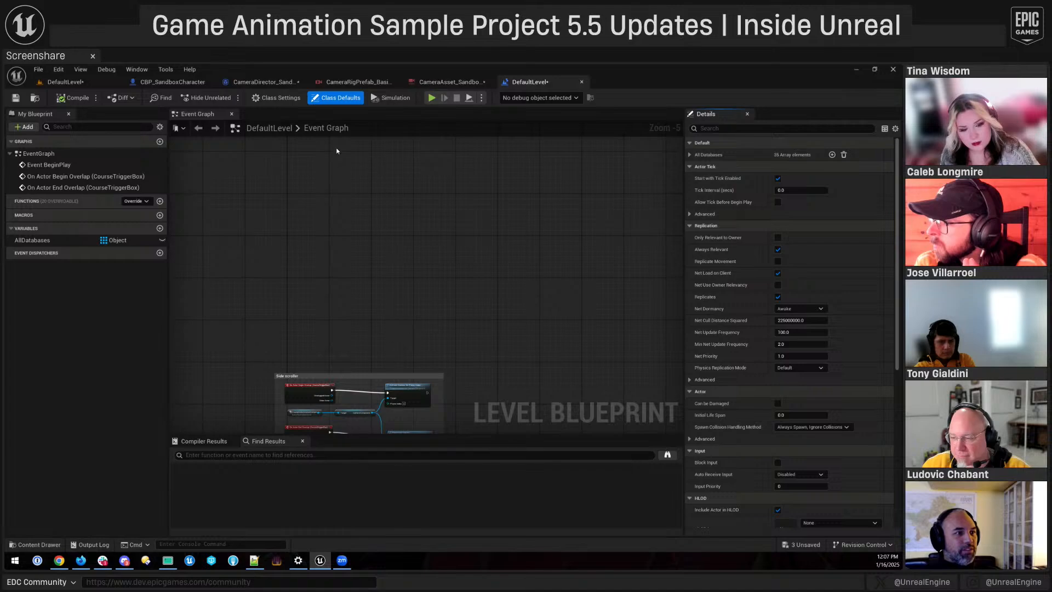
right_click(394, 254)
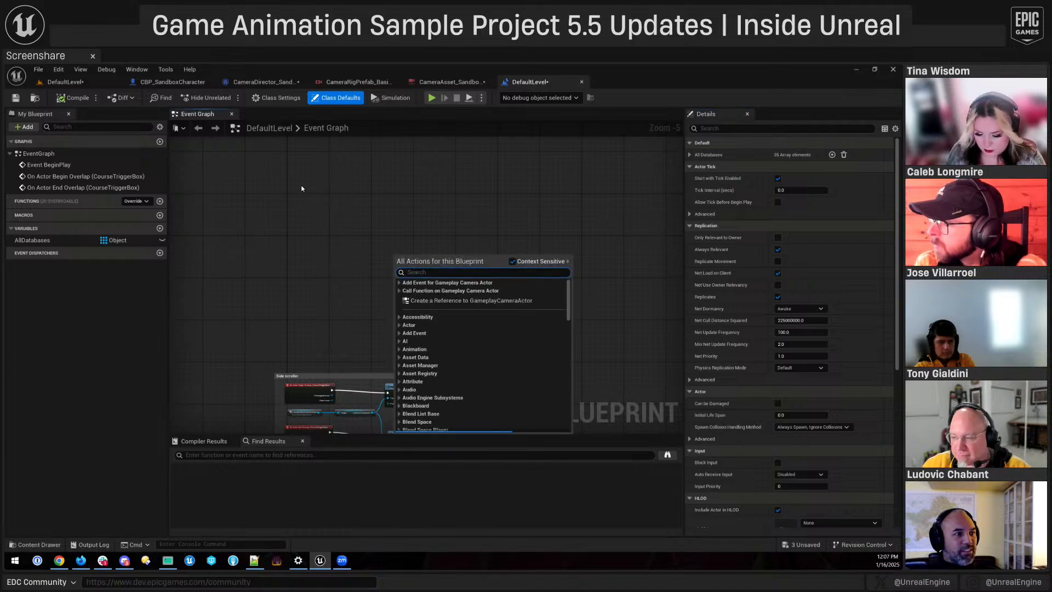
click(302, 190)
key(Home)
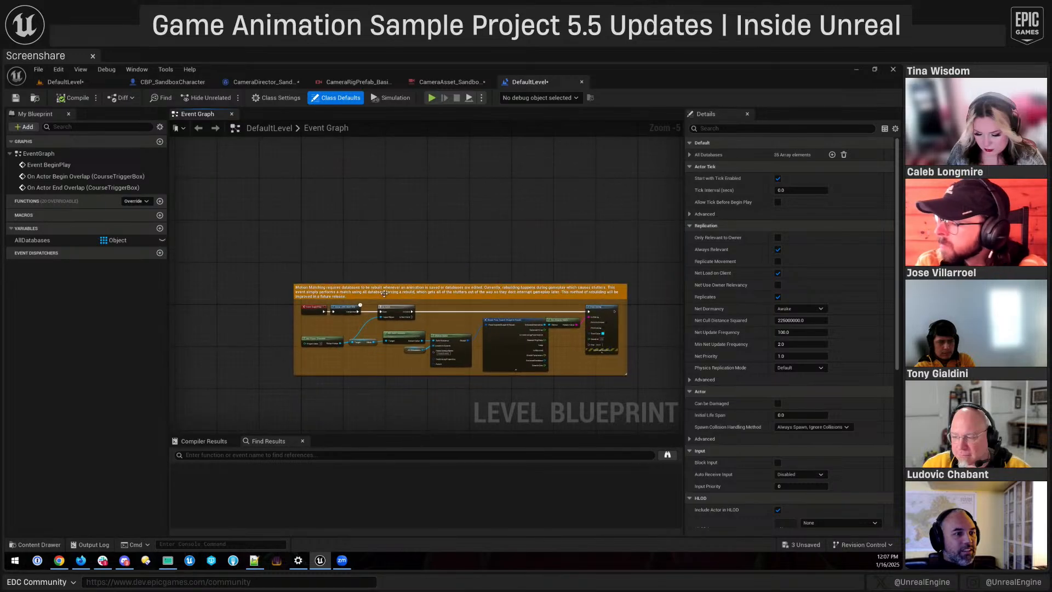
right_click(357, 313)
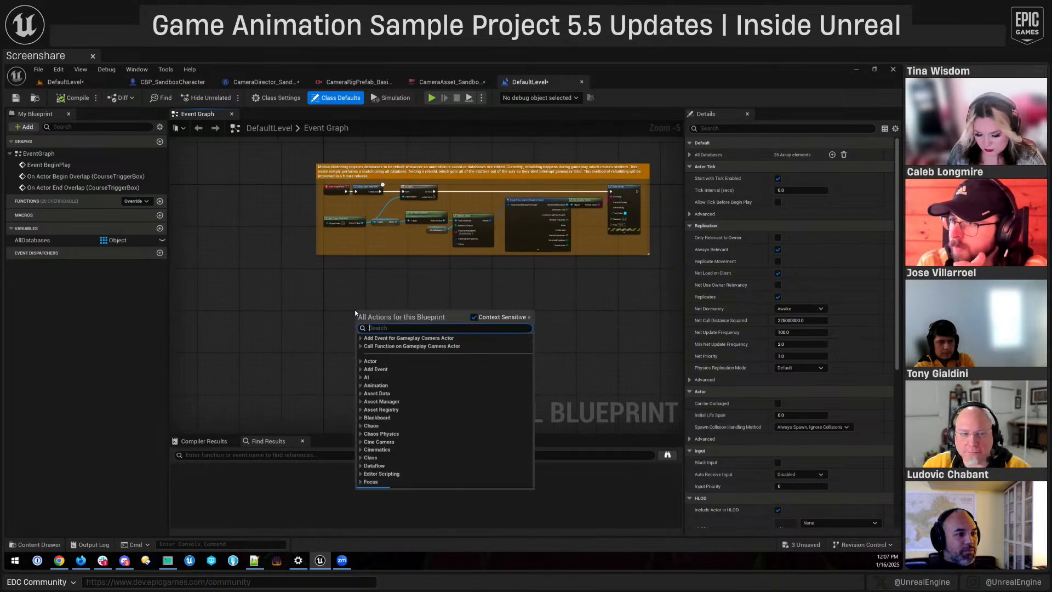
- Return to the level, filter the Outliner by "trigg" and select the TriggerBox actor
click(74, 82)
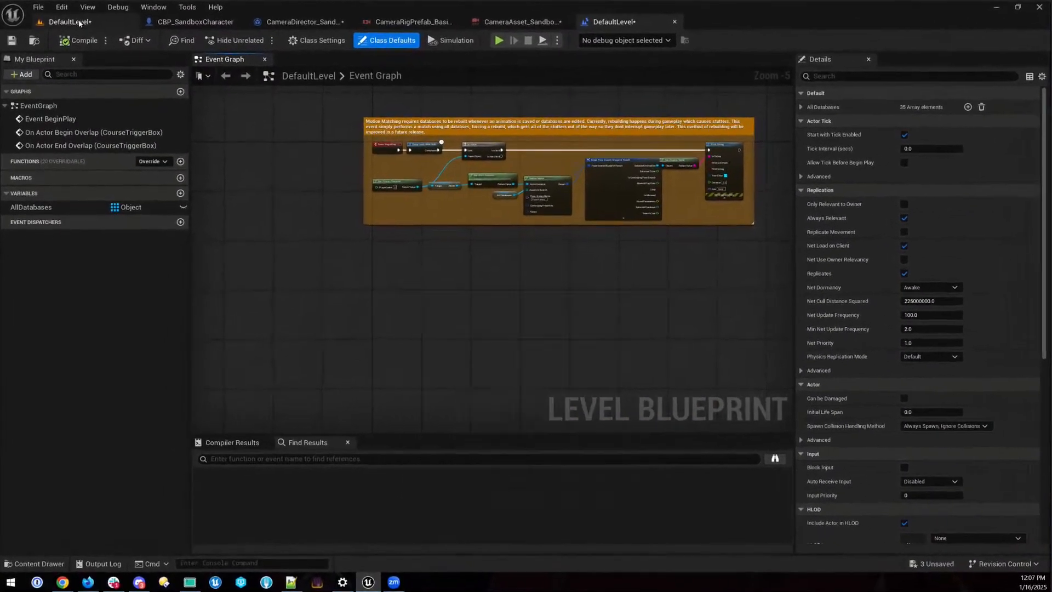
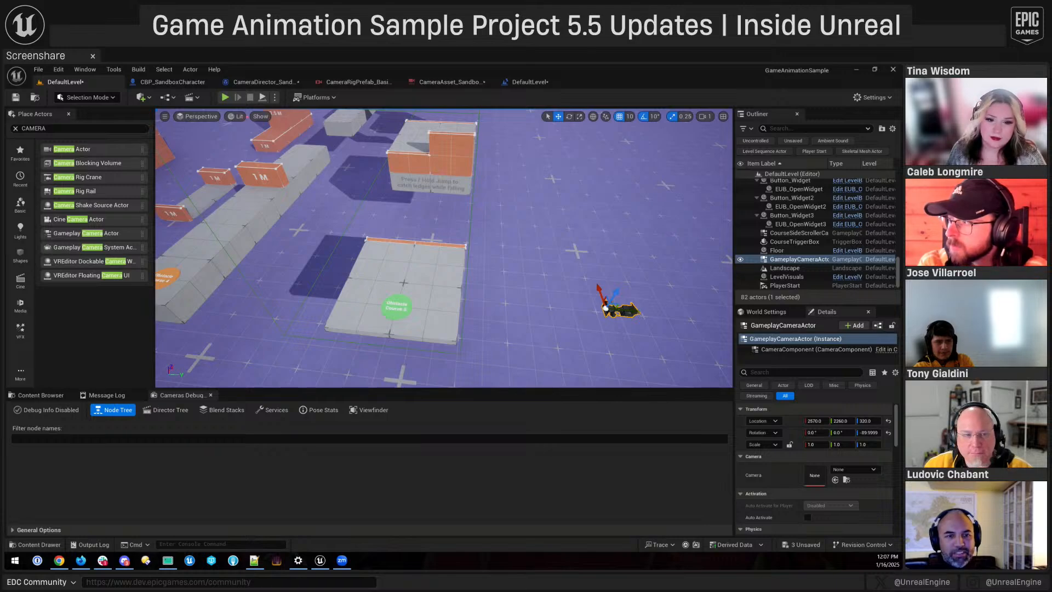
scroll(795, 233, down, 1)
click(795, 233)
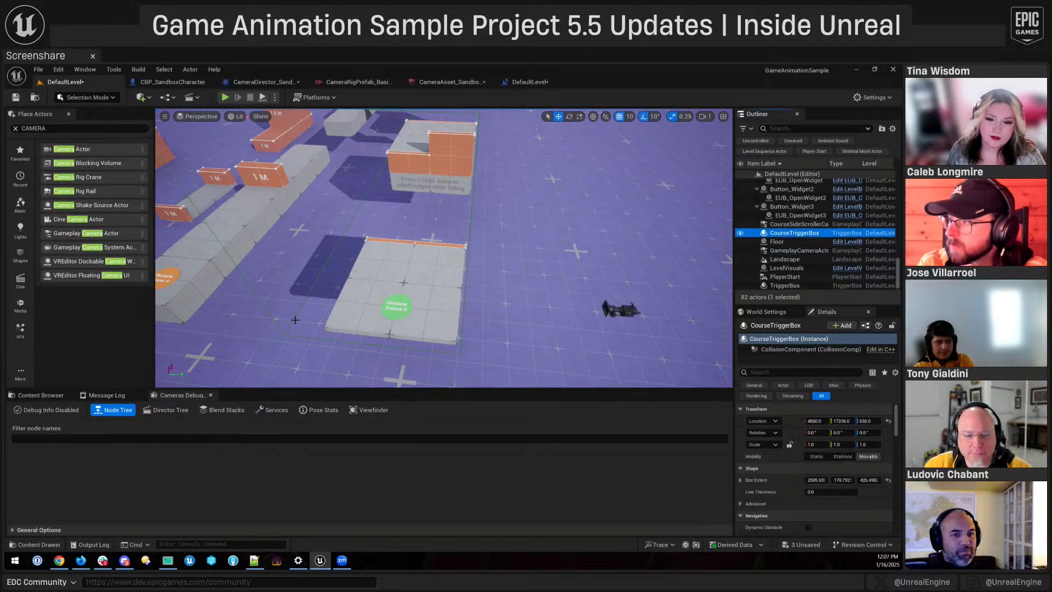
click(771, 129)
text(t)
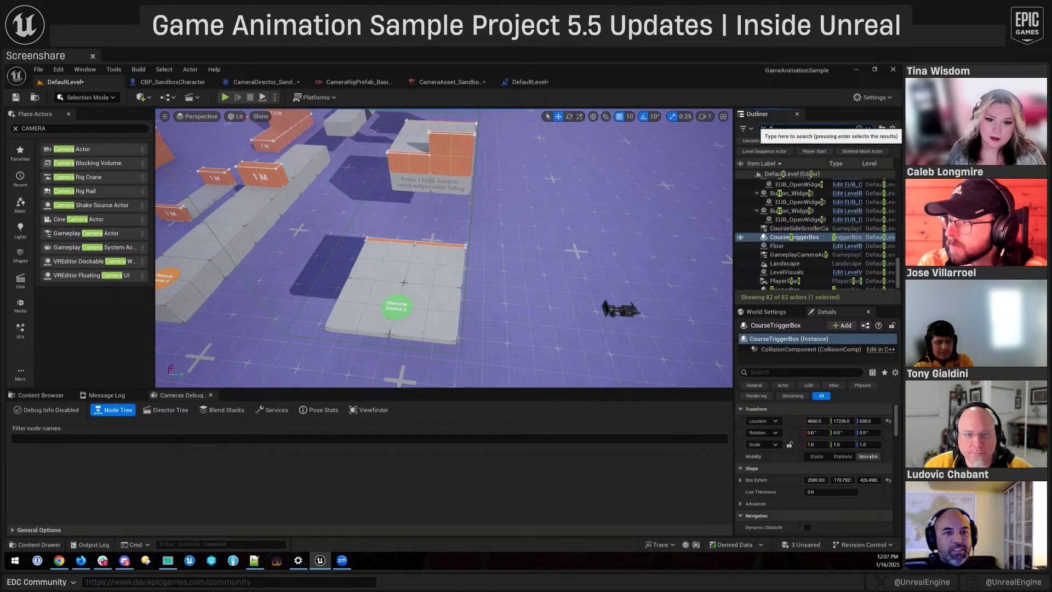
text(rigg)
click(789, 193)
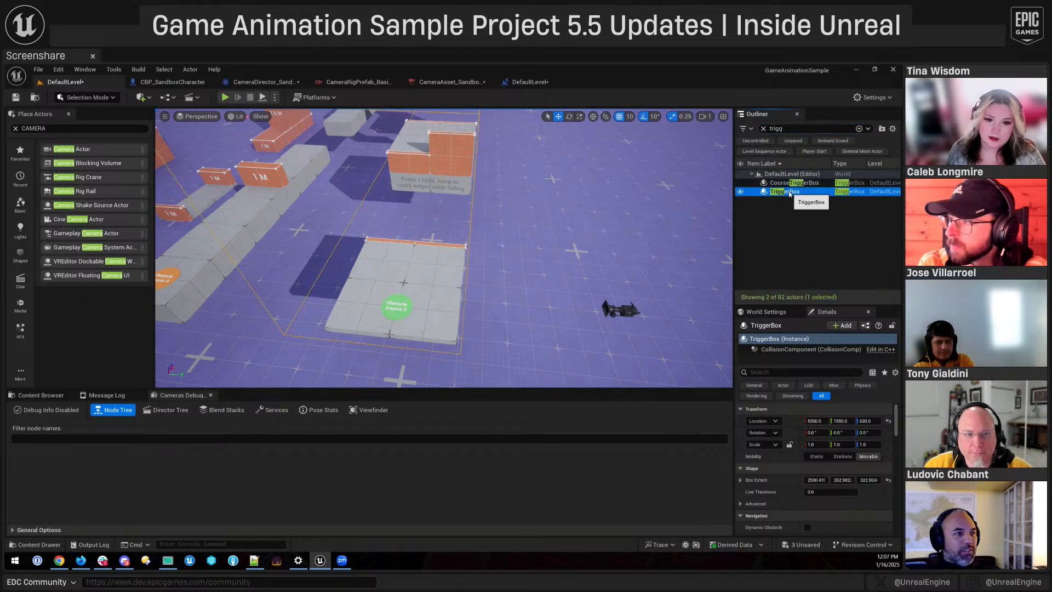
- Add On Actor Begin Overlap and On Actor End Overlap events for the TriggerBox to the level blueprint's event graph, one above the other
click(527, 82)
right_click(388, 298)
click(392, 323)
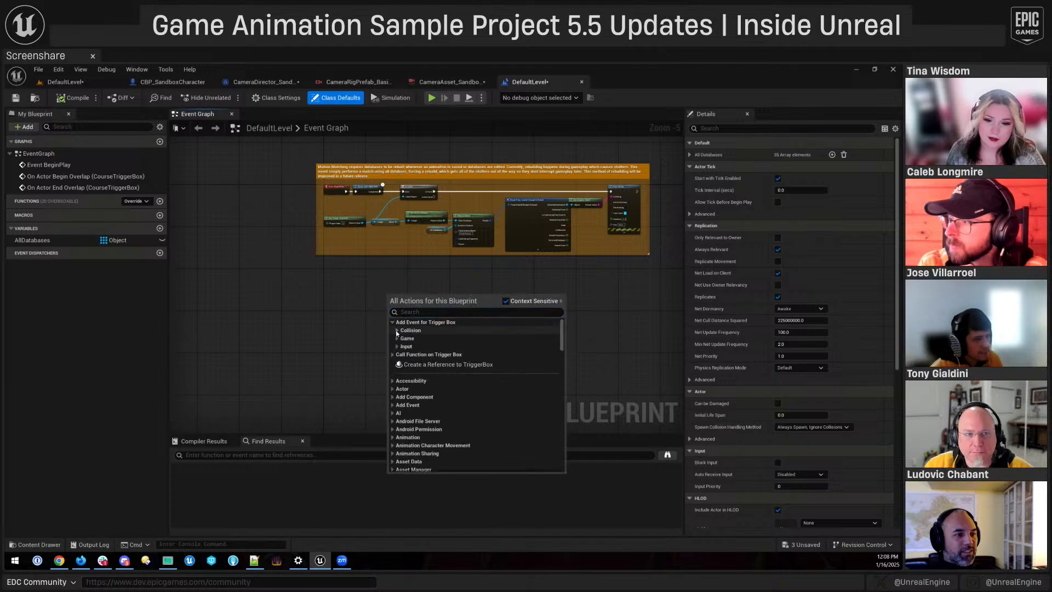
click(397, 331)
click(420, 341)
right_click(398, 332)
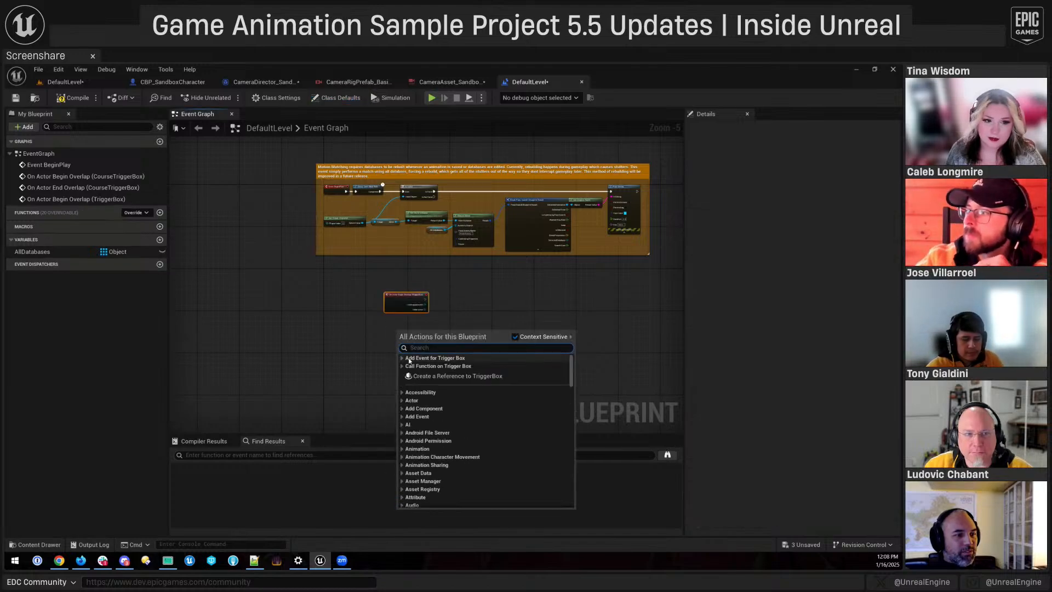
click(420, 366)
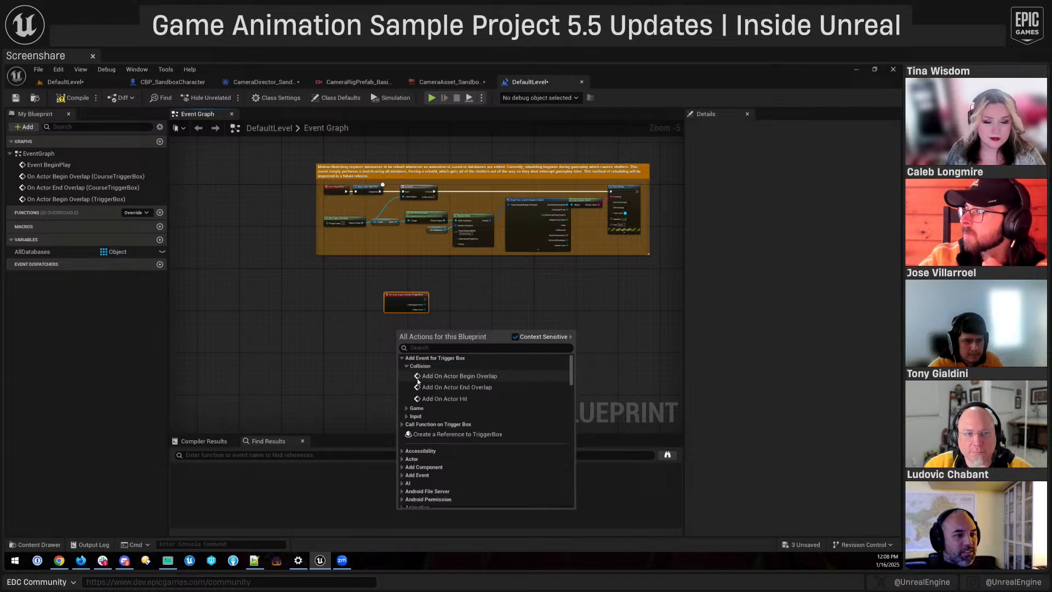
click(433, 387)
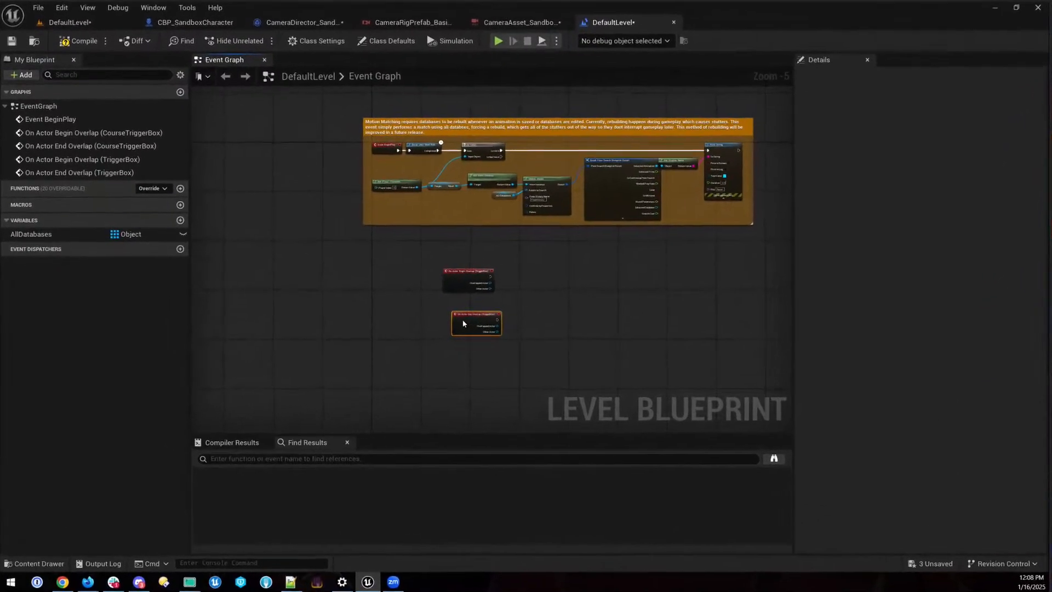
drag(463, 323, 450, 327)
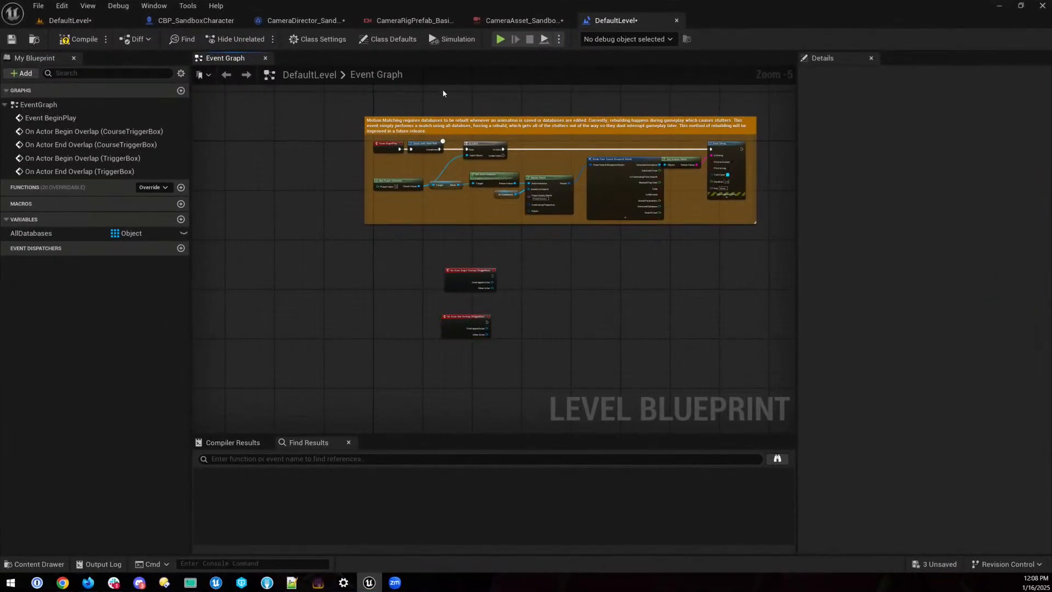
- Create a reference to the GameplayCameraActor in the level blueprint and place it between the two overlap events
click(70, 20)
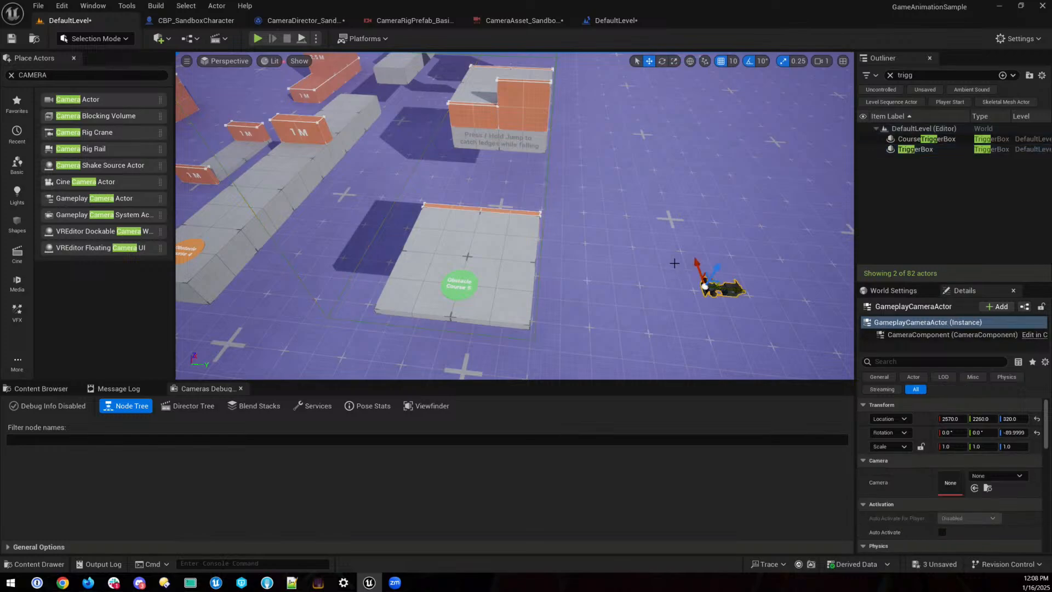
click(630, 20)
right_click(541, 300)
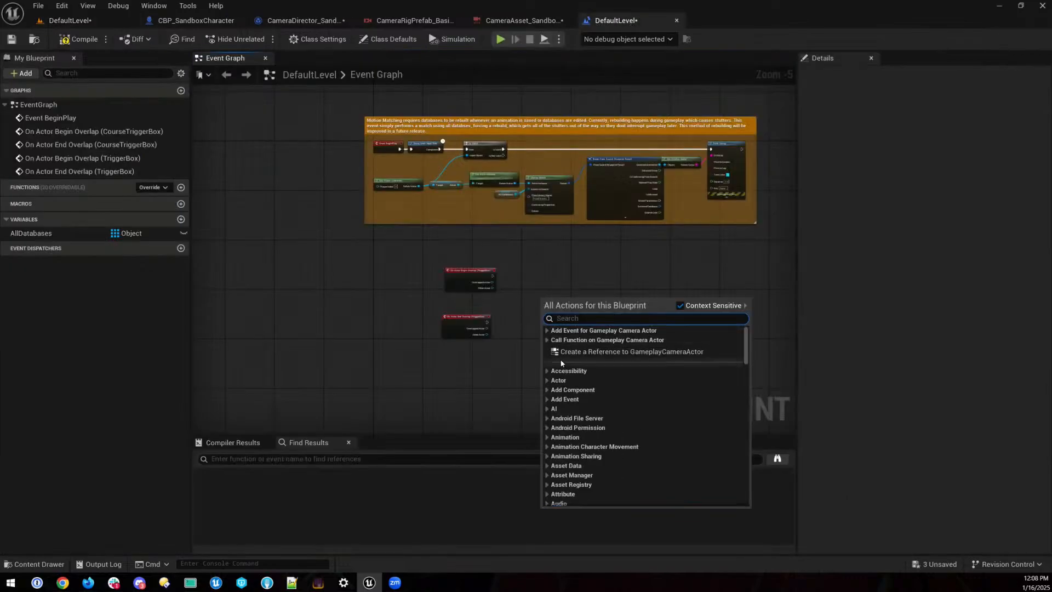
click(567, 353)
right_drag(528, 320, 516, 320)
scroll(511, 321, up, 3)
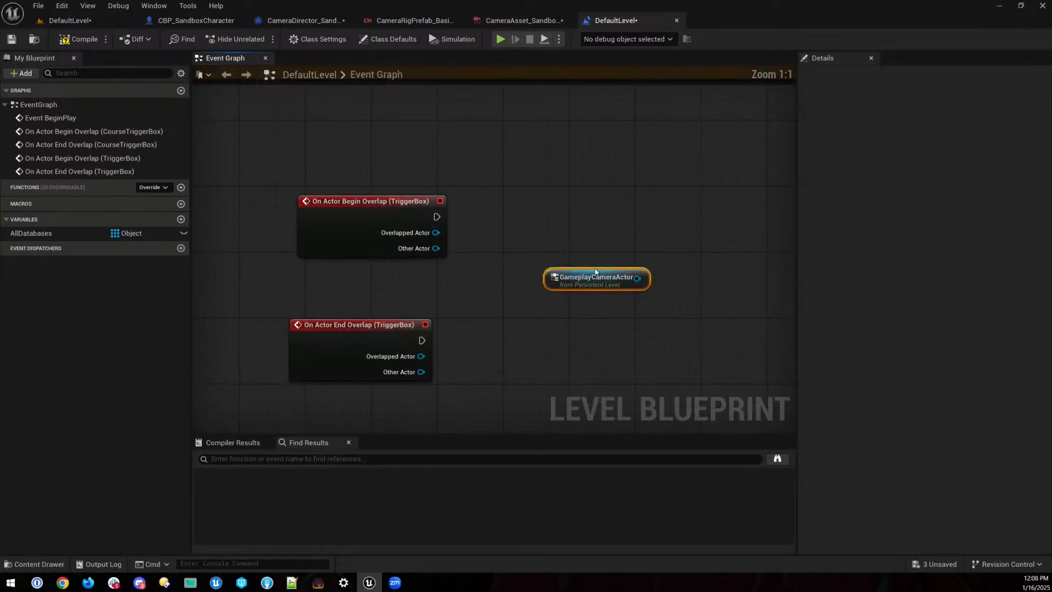
drag(570, 278, 430, 296)
- Add an Activate Camera for Player Index call on the camera reference and run it from On Actor Begin Overlap
drag(497, 296, 596, 262)
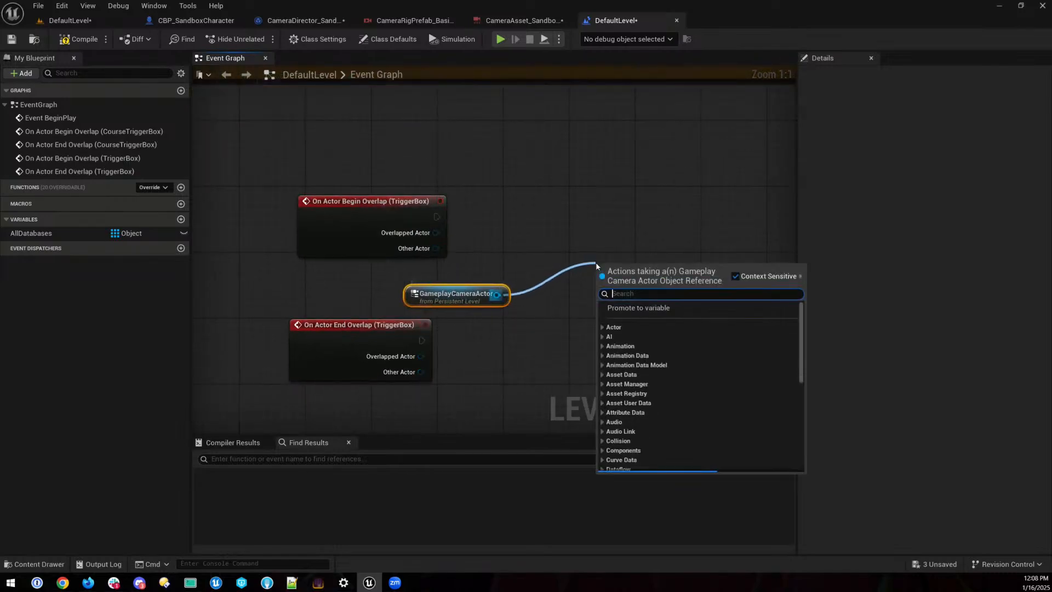
text(activate)
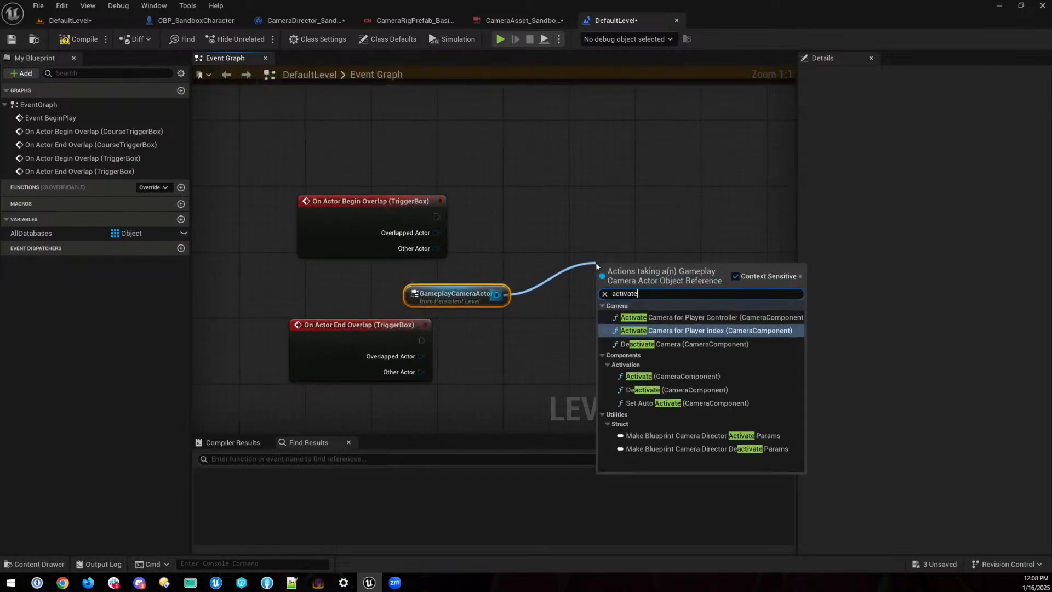
click(707, 331)
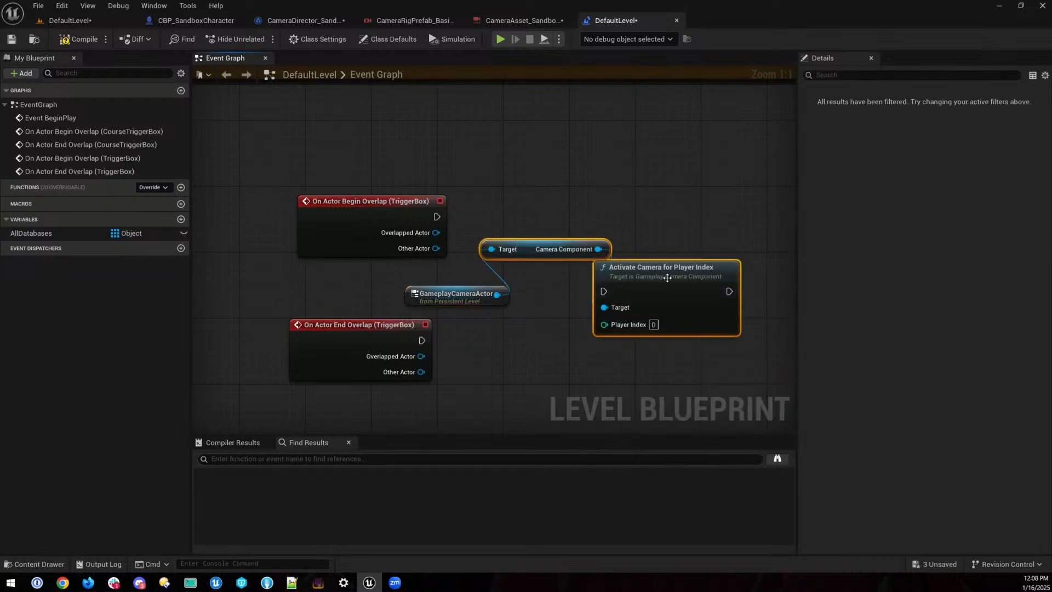
drag(670, 283, 732, 228)
click(581, 175)
drag(585, 195, 559, 299)
drag(437, 216, 671, 242)
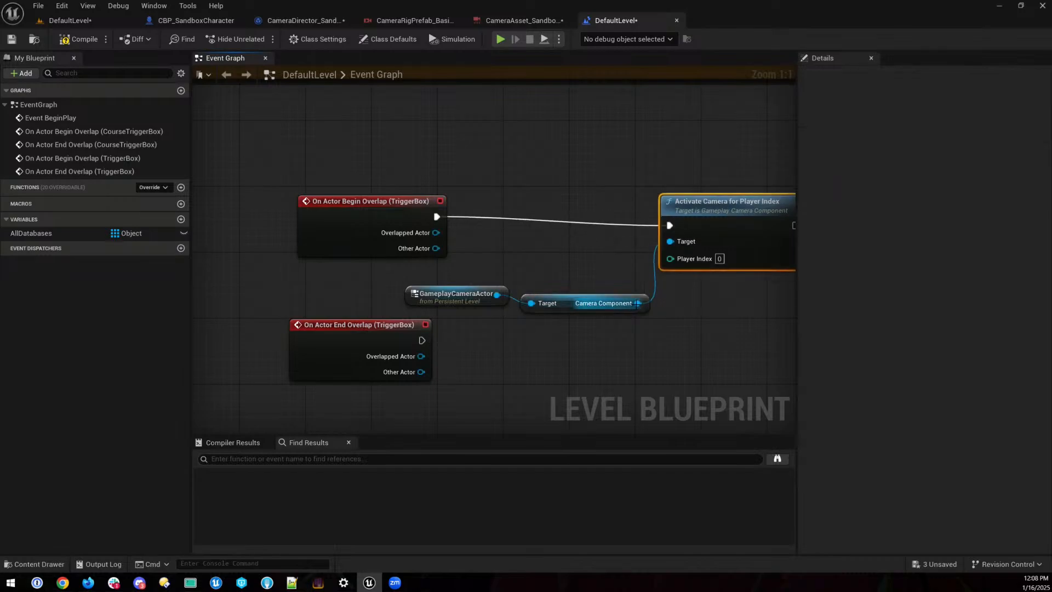
- Add a Deactivate Camera call on the camera component and run it from On Actor End Overlap
drag(637, 303, 679, 340)
text(deact)
key(Return)
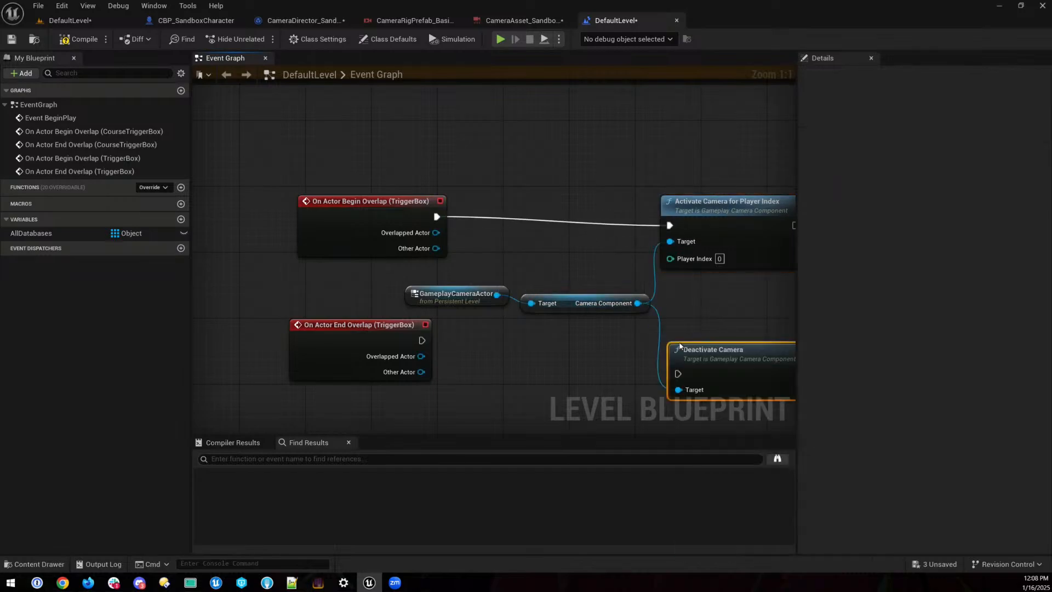
drag(422, 340, 679, 373)
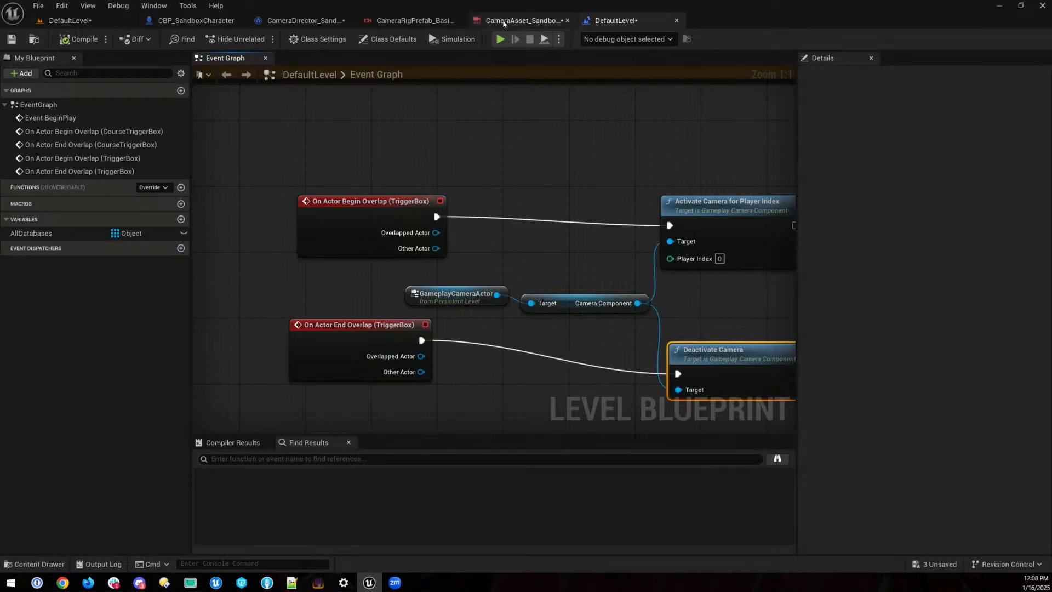
- Return to the level and open the Blueprints/Cameras folder in the Content Browser
click(69, 20)
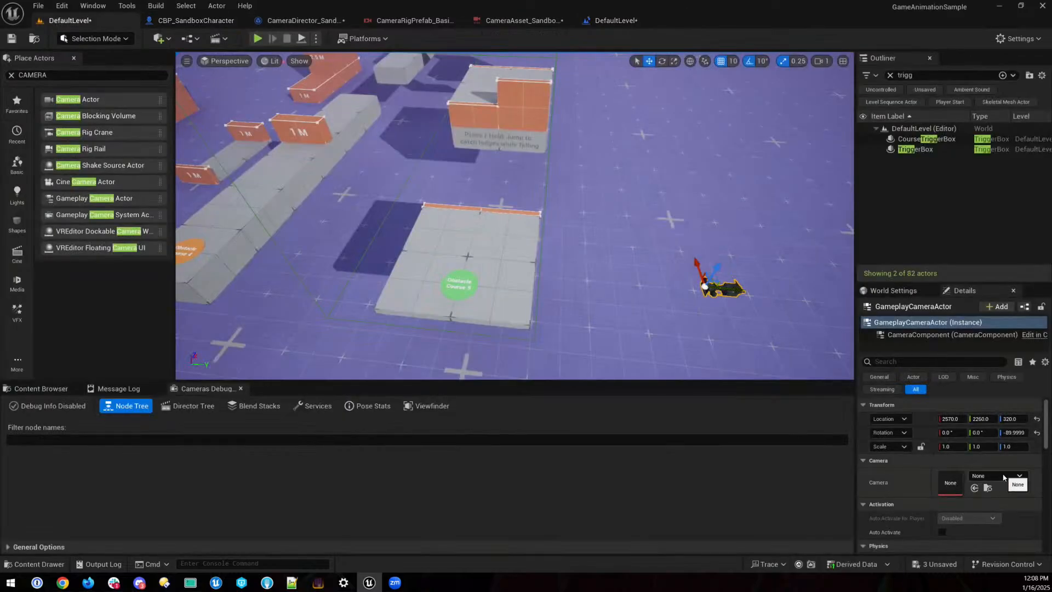
click(44, 388)
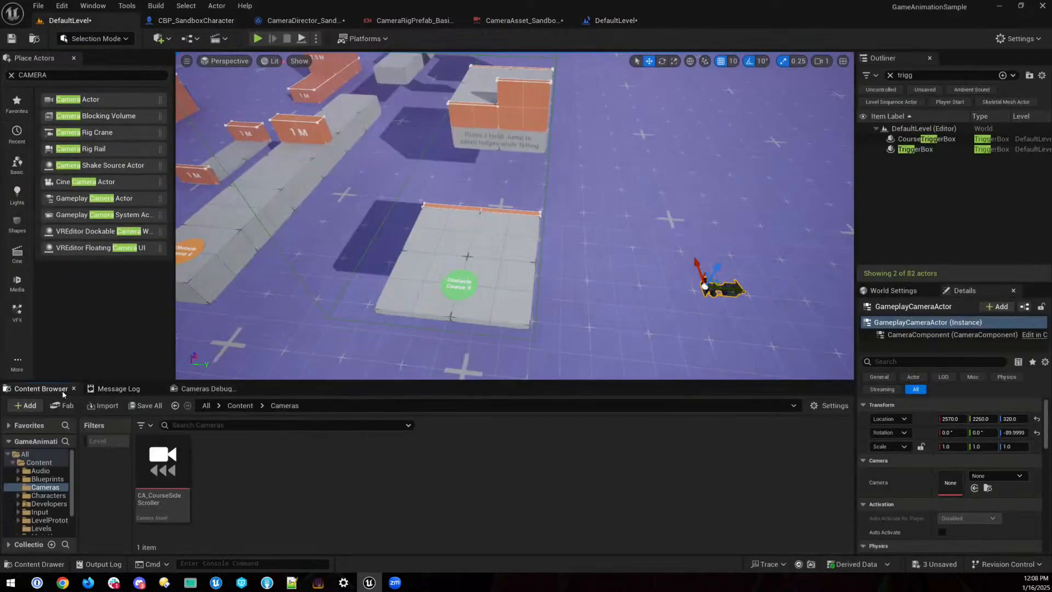
click(44, 478)
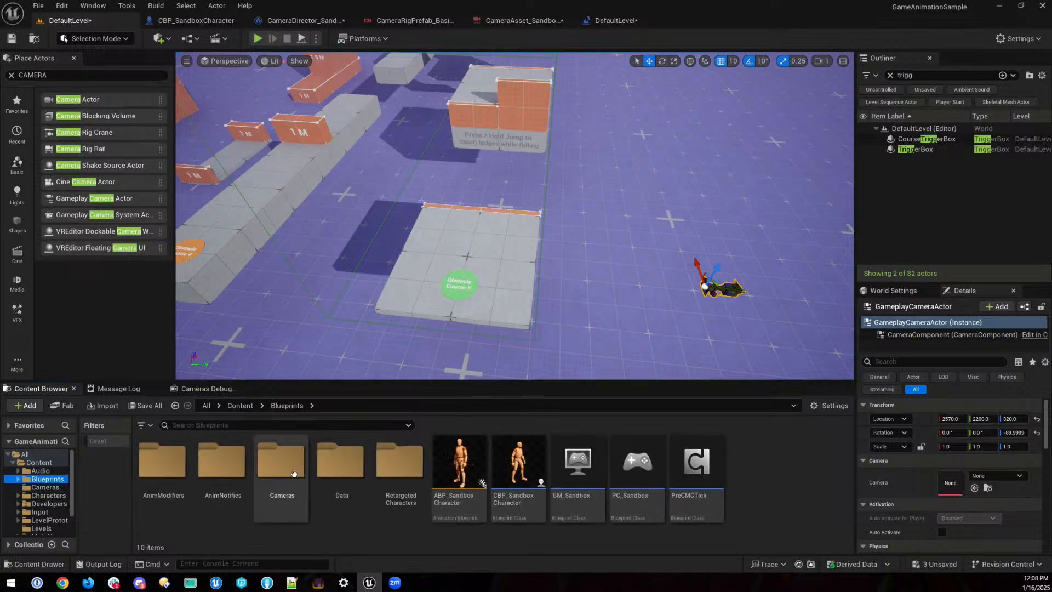
drag(279, 463, 271, 465)
double_click(272, 465)
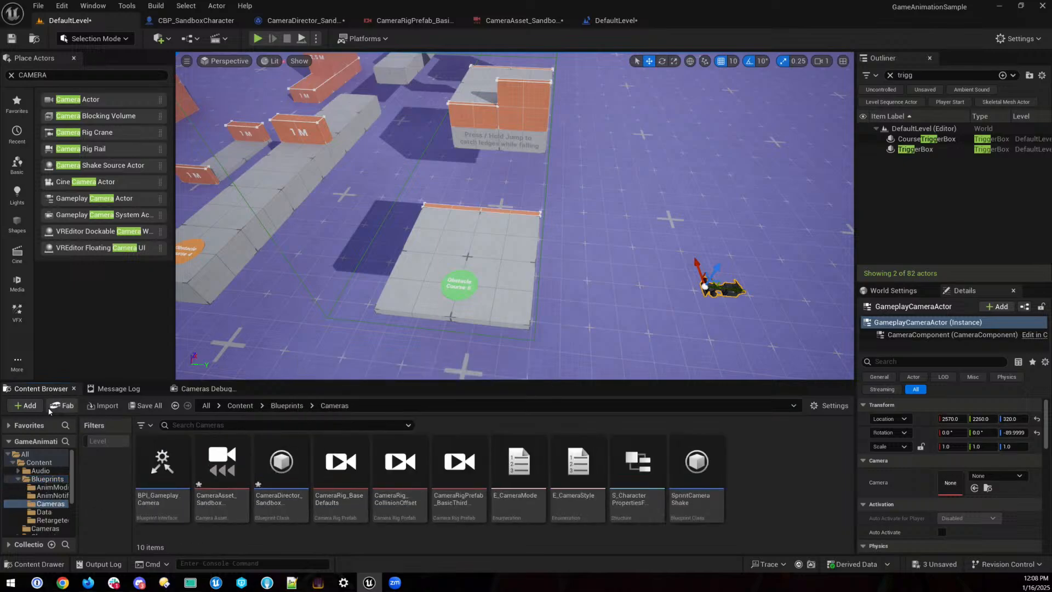
- Create a Camera Asset with a Single Camera Director in the Cameras folder and name it LivestreamCam
click(25, 406)
mouse_move(181, 418)
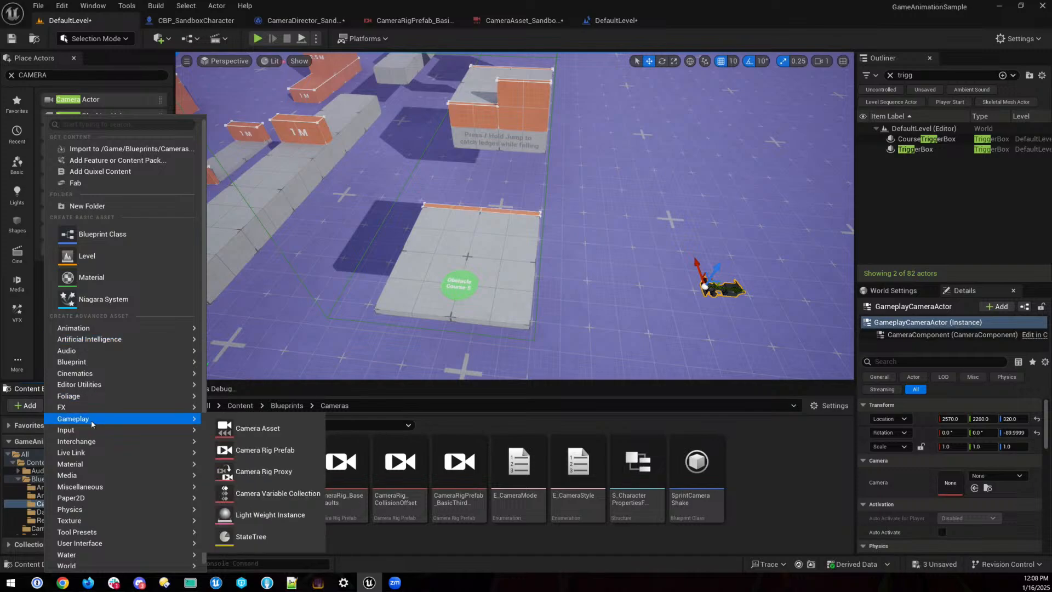
click(258, 430)
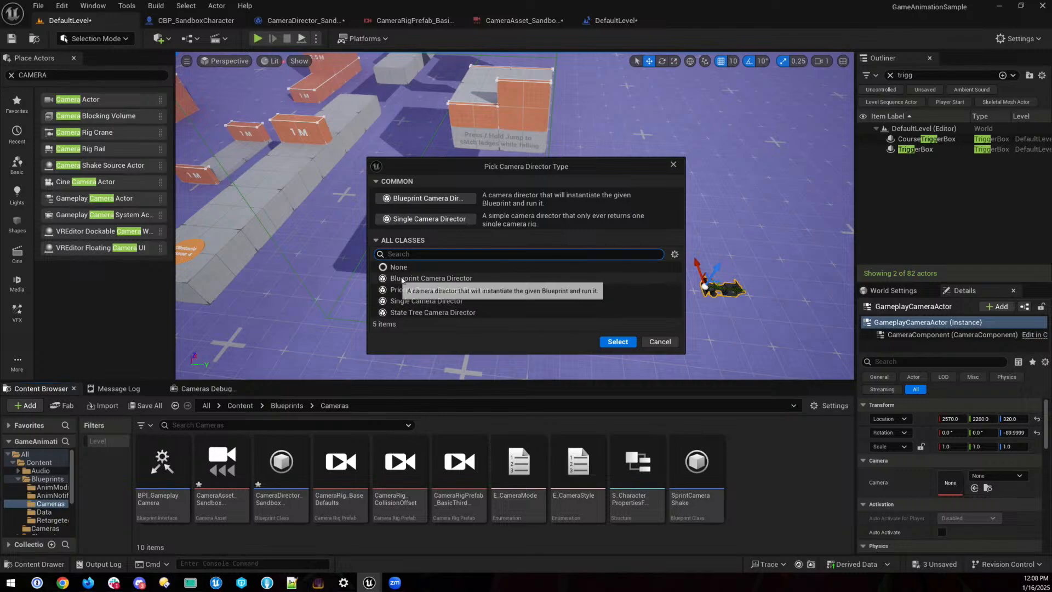
click(419, 219)
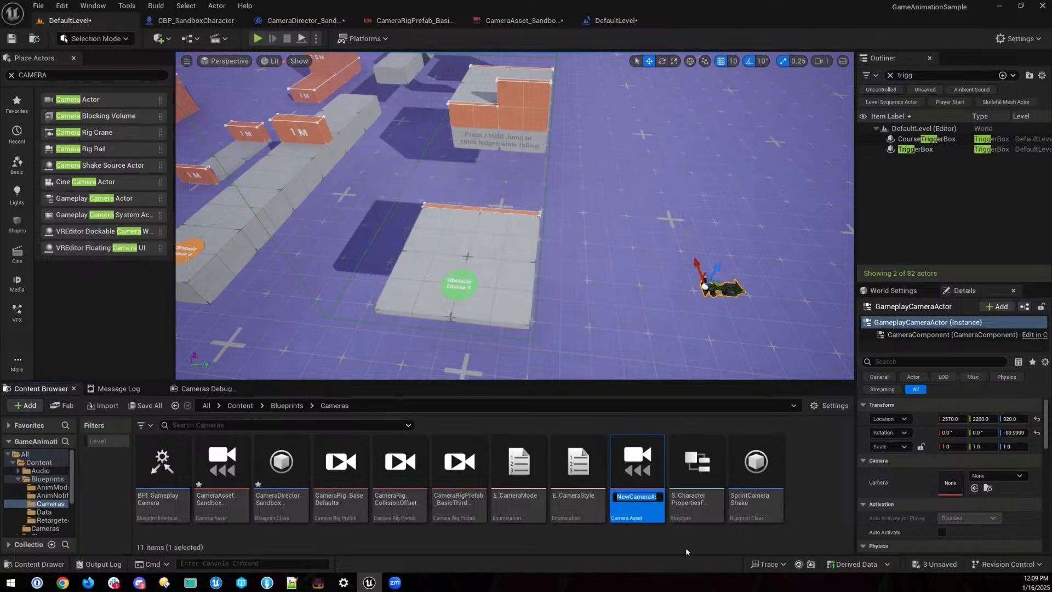
text(Live)
key(Return)
click(620, 496)
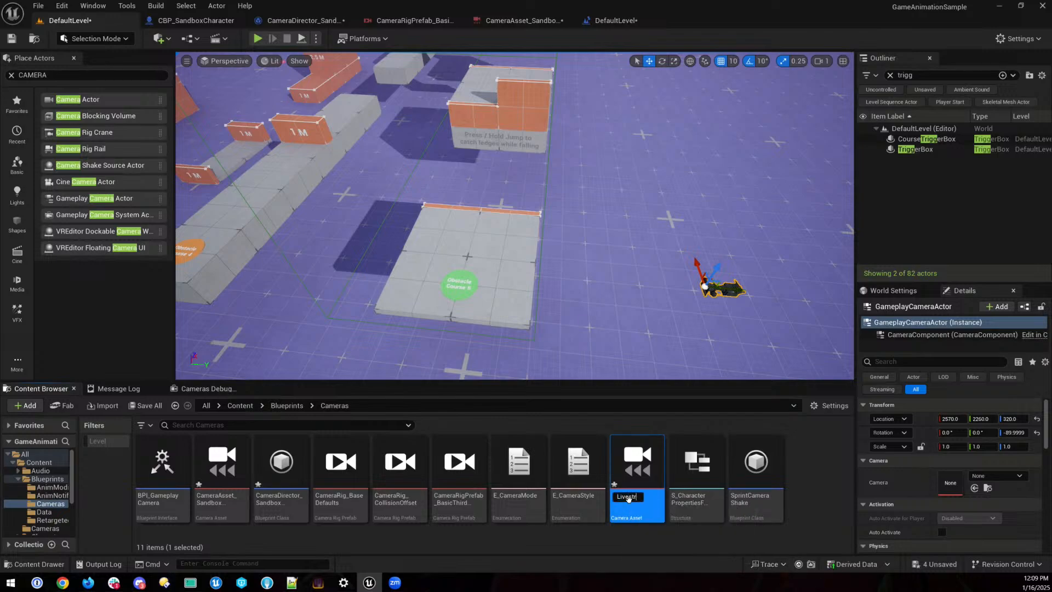
text(streamCam)
key(Return)
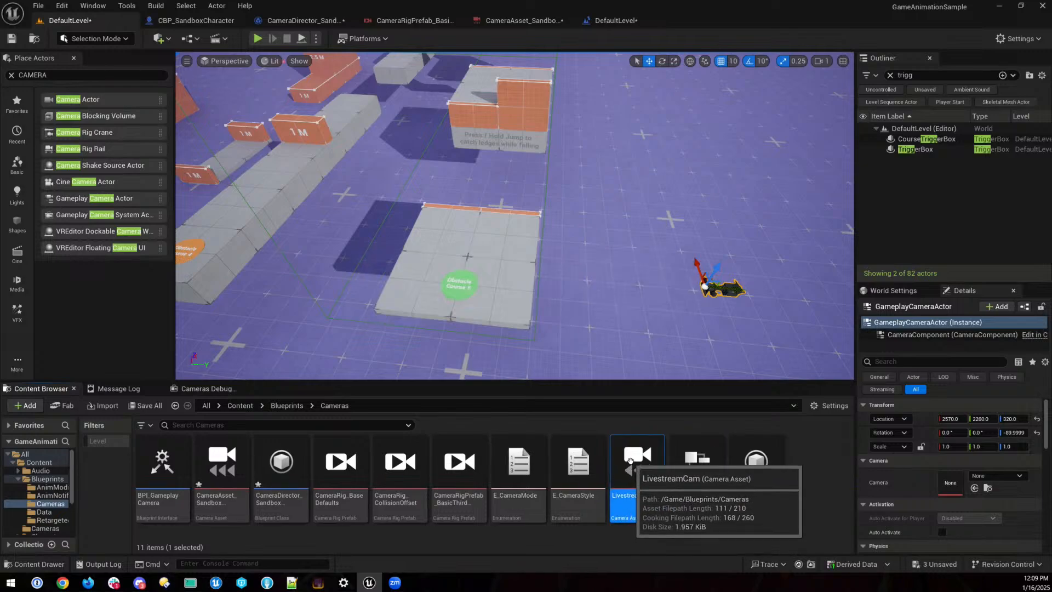
- Open the LivestreamCam camera asset and connect a Sequence node to the camera rig's RootNode
double_click(630, 460)
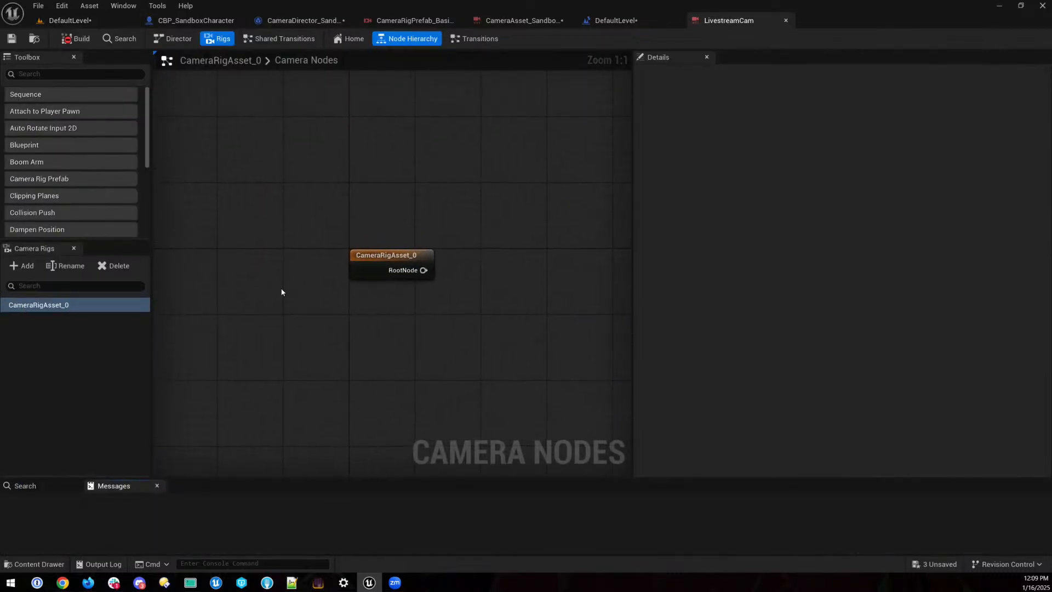
right_drag(282, 292, 194, 289)
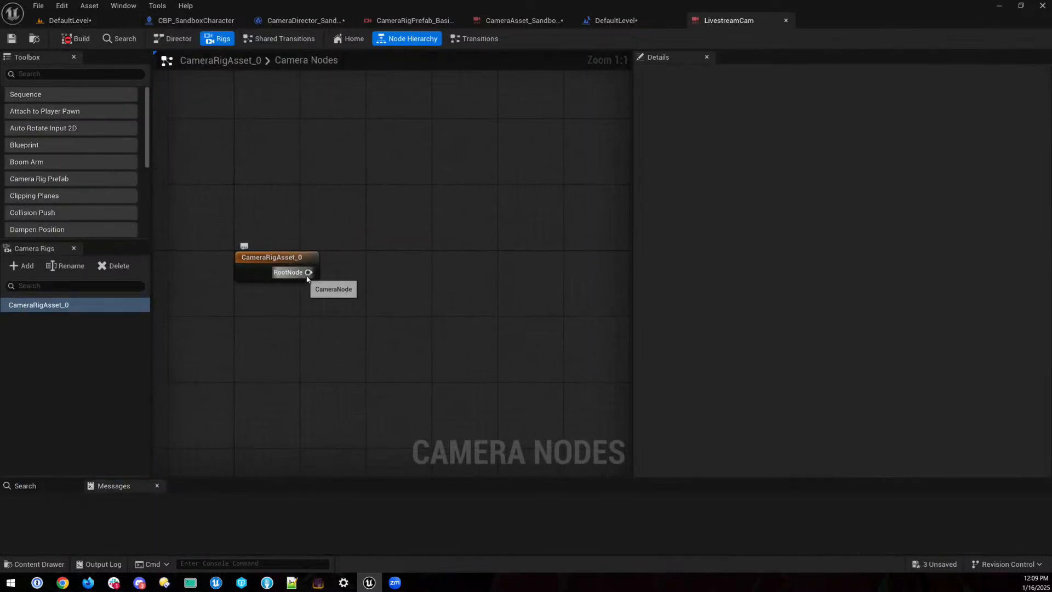
drag(308, 274, 390, 257)
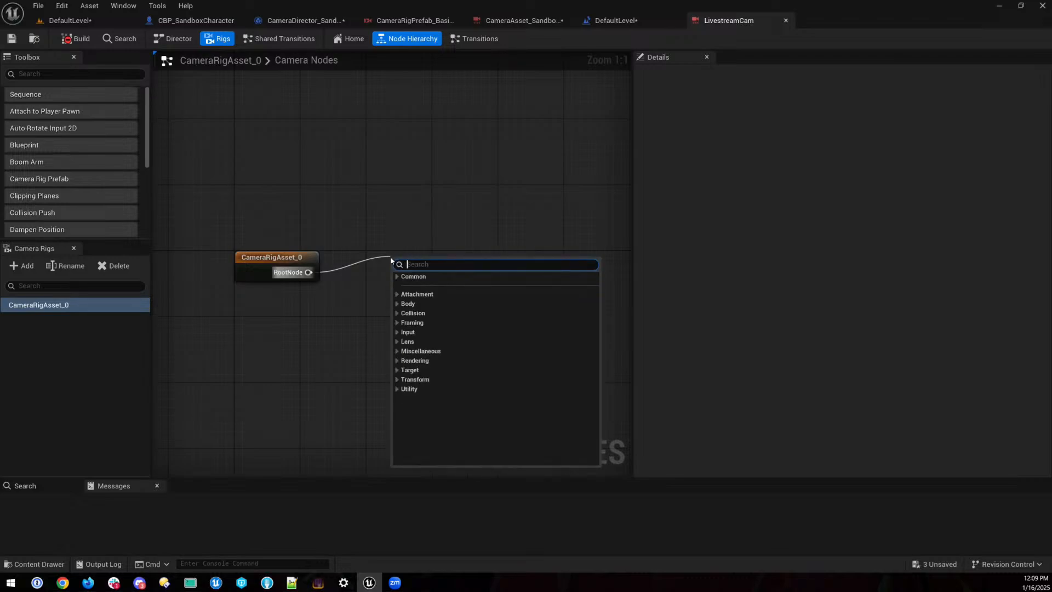
text(seq)
key(Return)
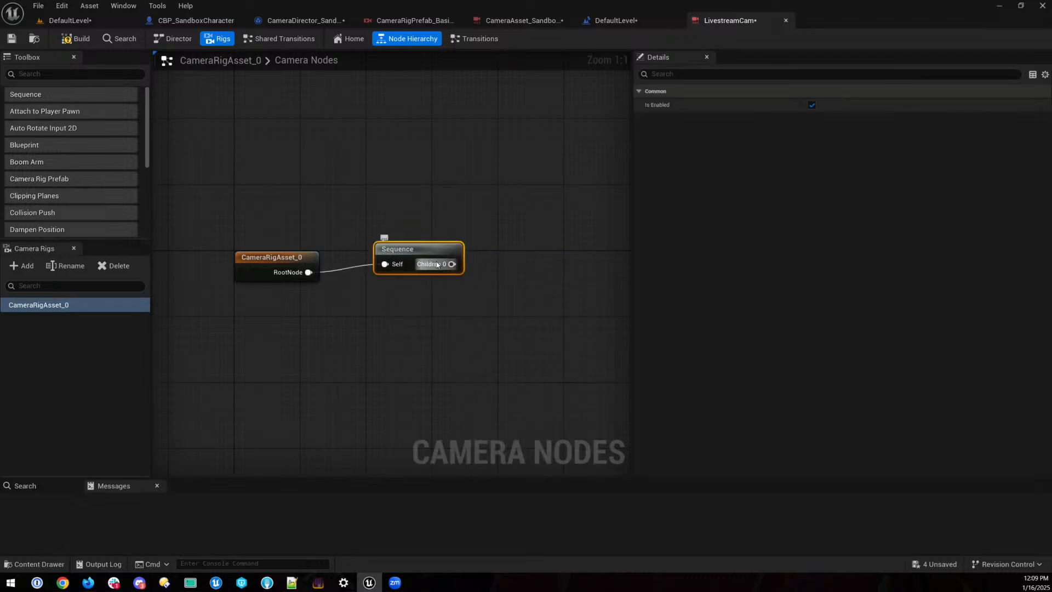
- Add an Offset node and an Attach to Player Pawn node as the first and second children of the Sequence
drag(449, 264, 553, 199)
text(off)
key(Return)
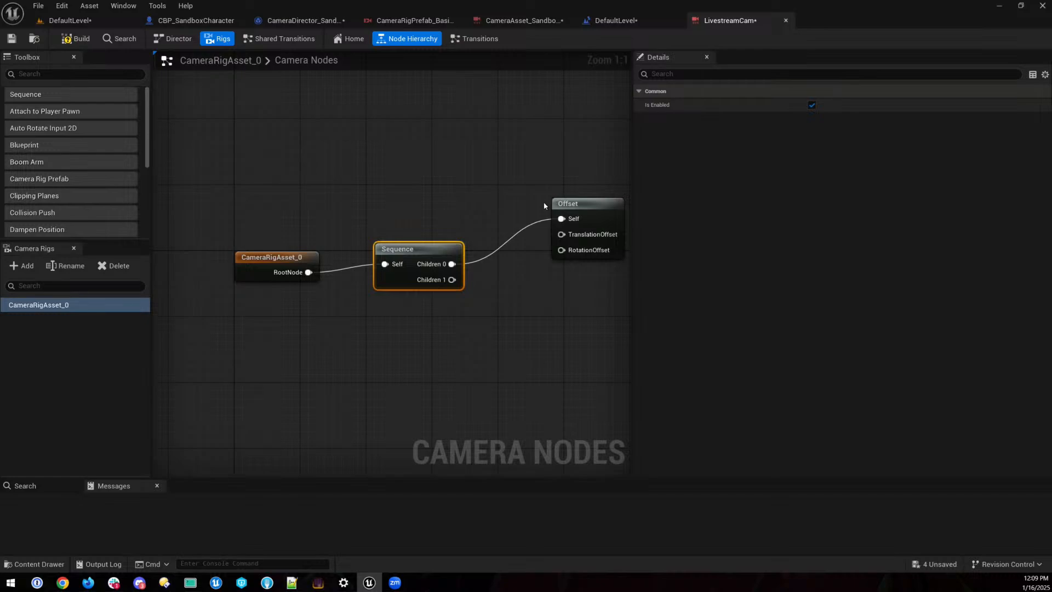
drag(452, 280, 532, 301)
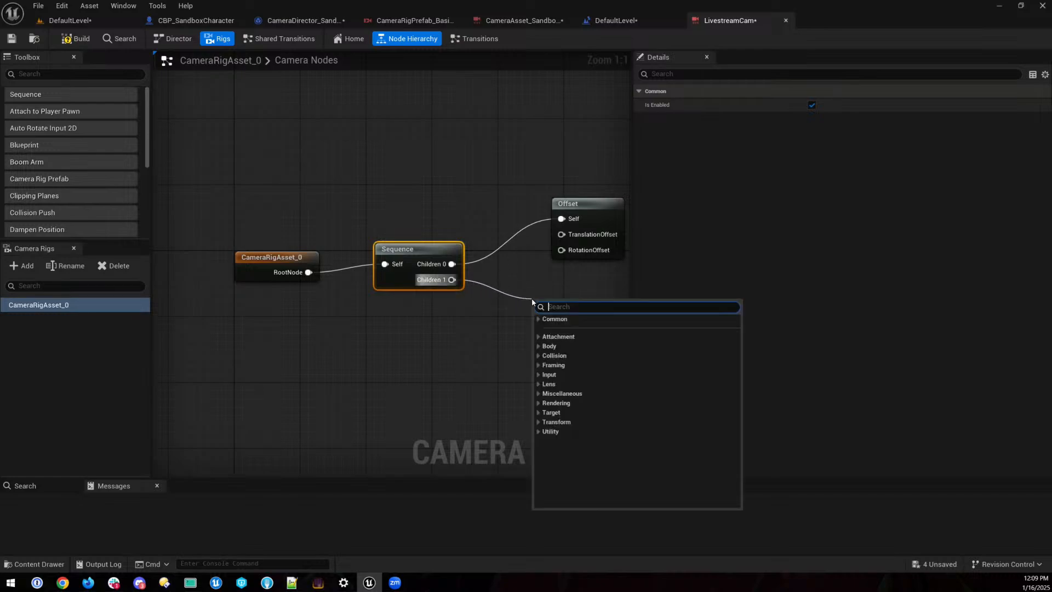
text(atta)
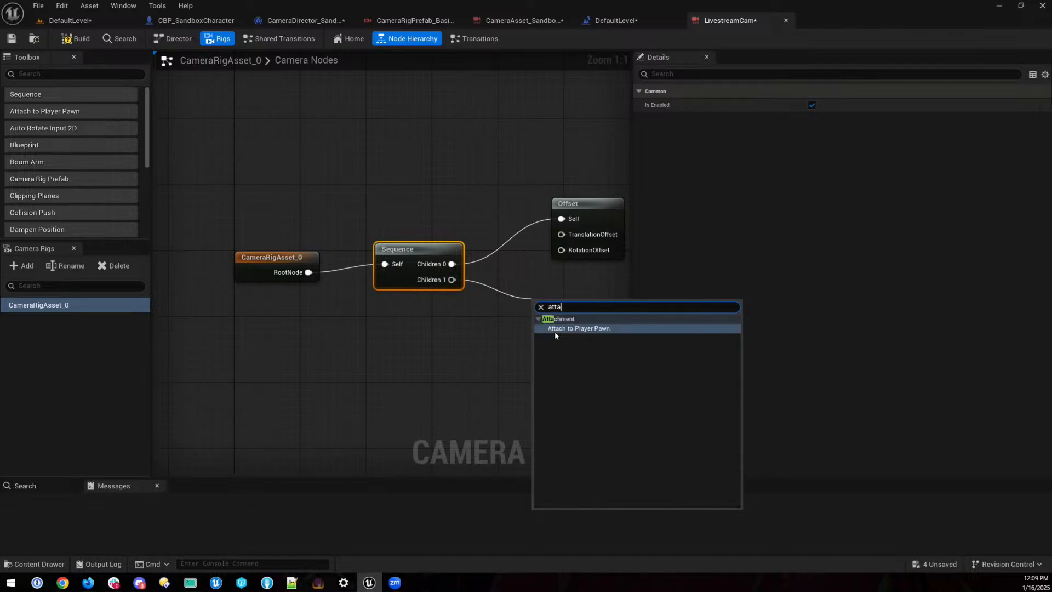
click(554, 329)
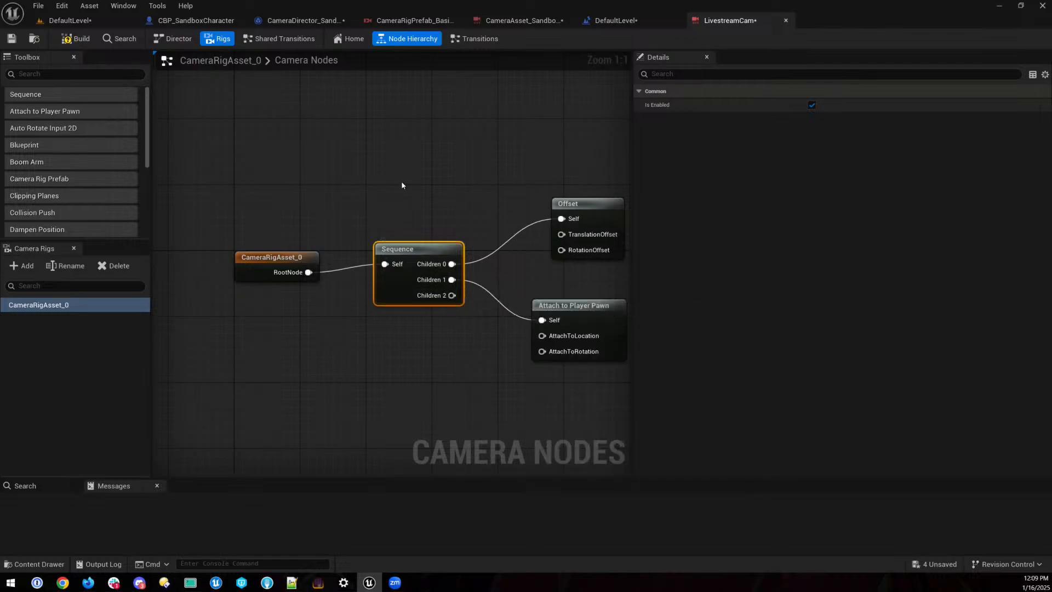
right_drag(402, 185, 367, 198)
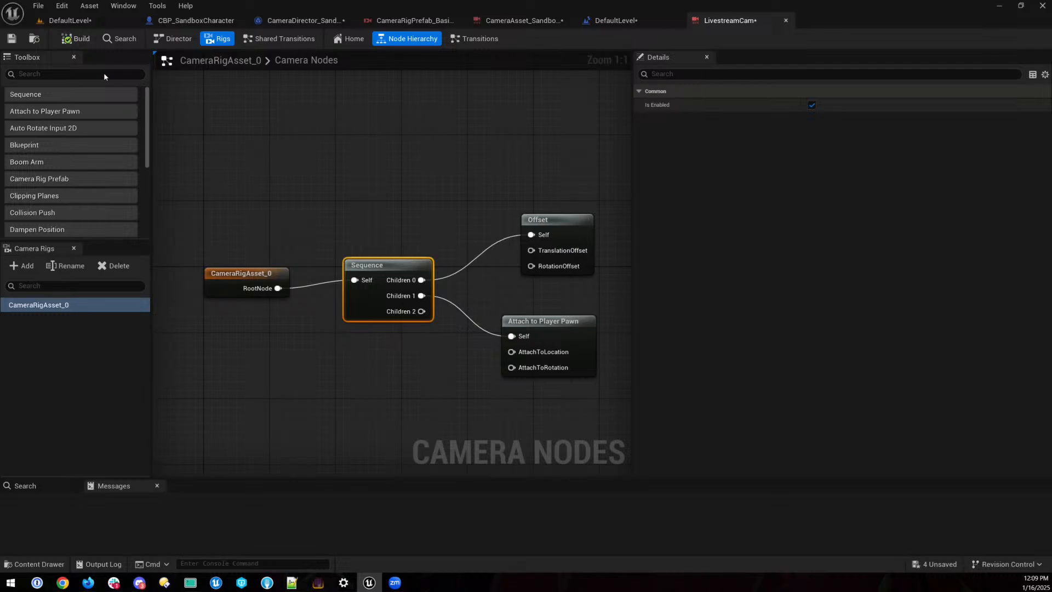
- Return to the level and assign LivestreamCam as the GameplayCameraActor's camera
click(71, 21)
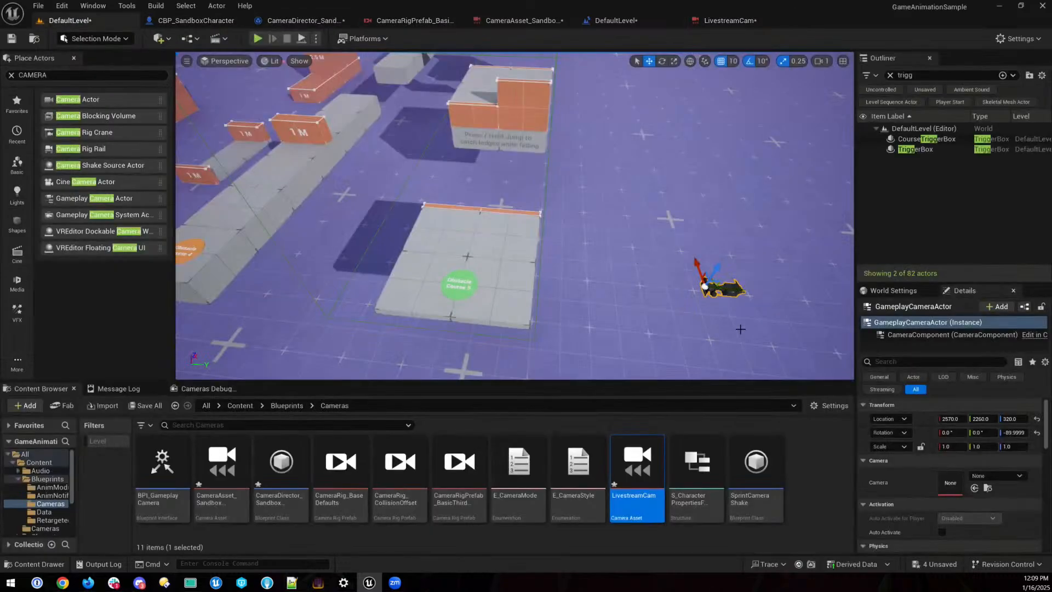
click(988, 475)
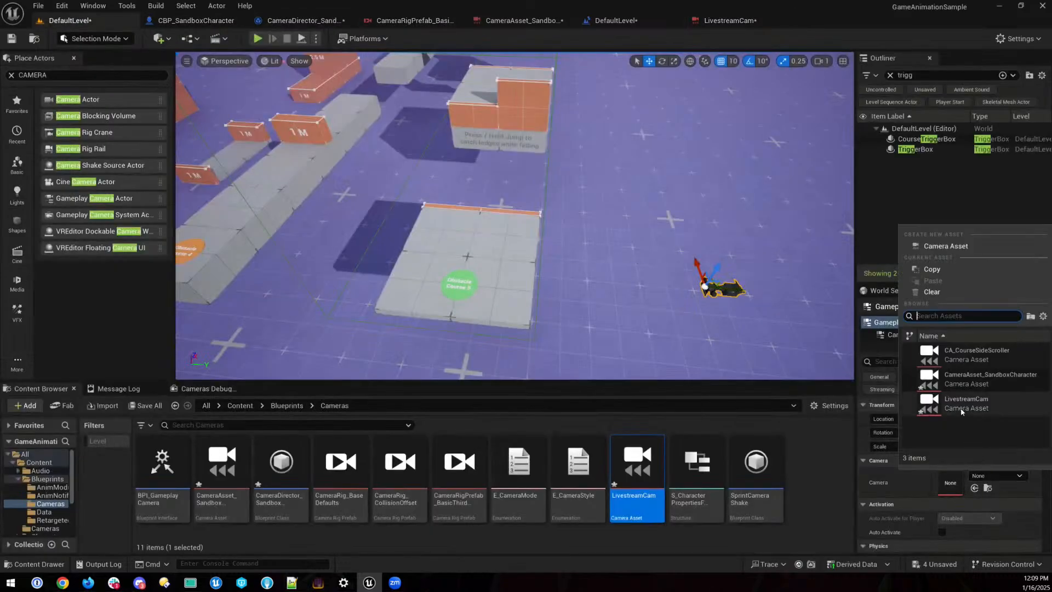
click(986, 403)
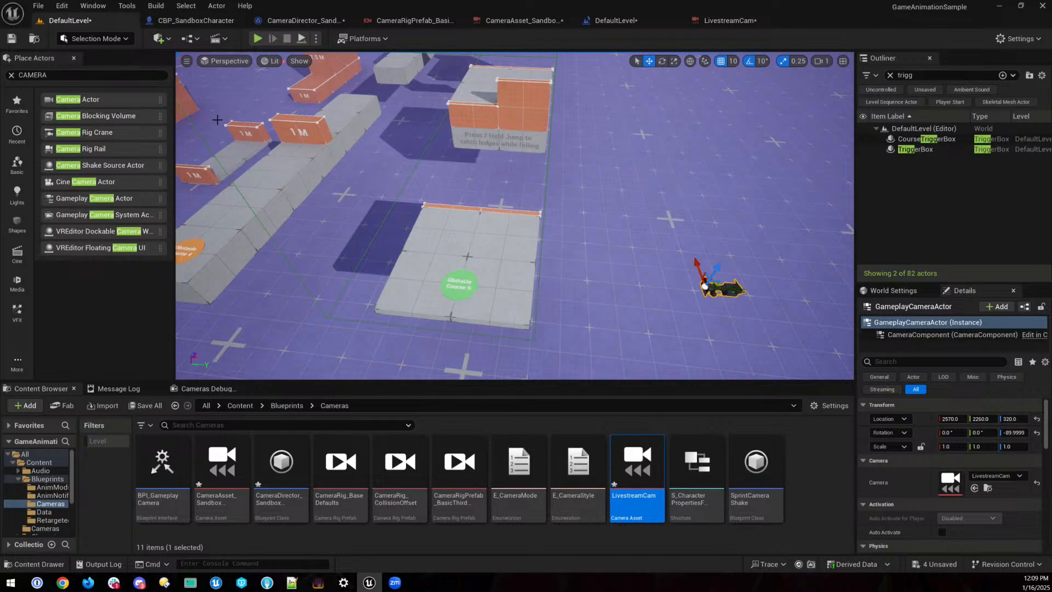
- Play the level and run the character into the trigger box to test the gameplay camera, then release the mouse
click(257, 39)
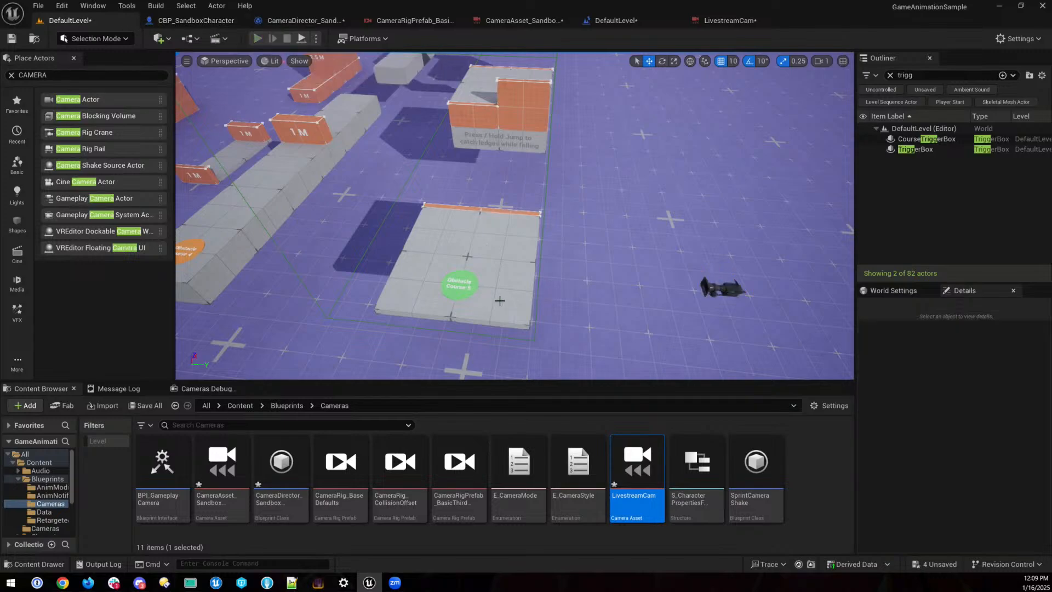
click(500, 305)
key(w)
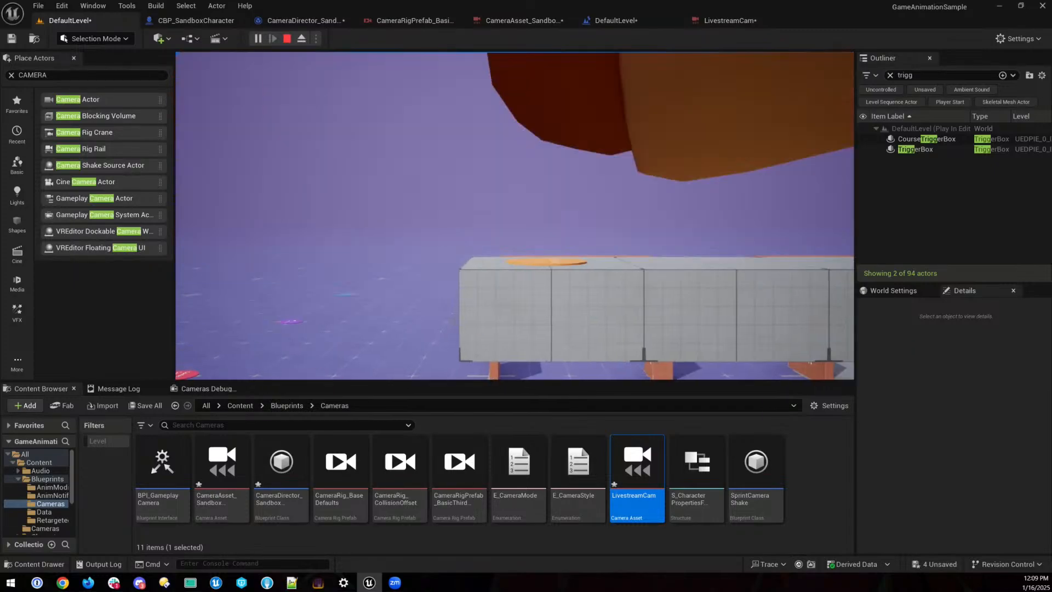
key(shift+F1)
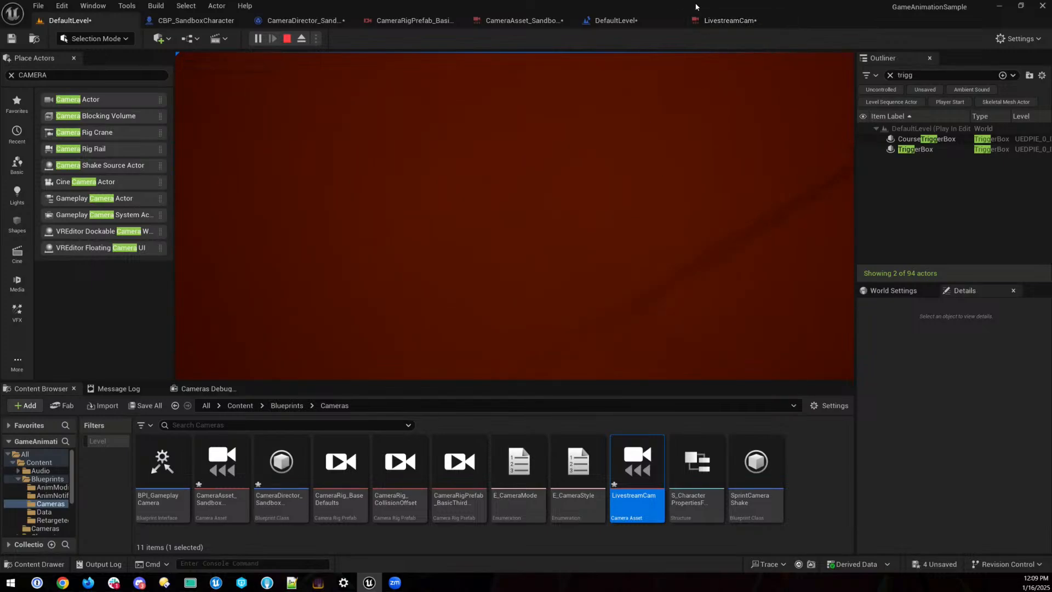
- Undock the LivestreamCam editor, close the Place Actors panel, and arrange the editor beside the running level viewport
click(718, 22)
drag(734, 22, 231, 69)
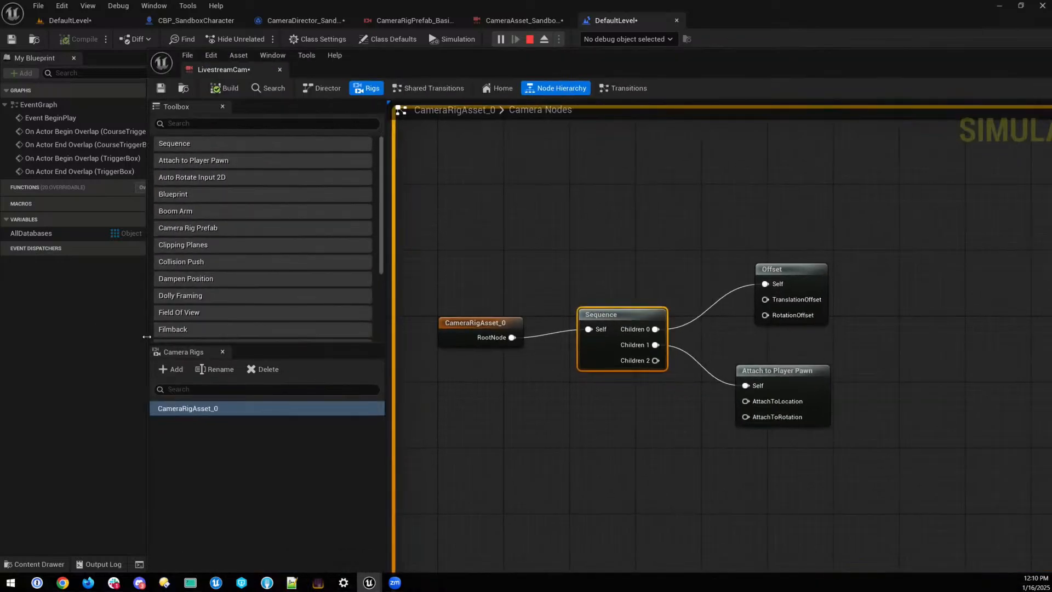
drag(146, 337, 1012, 336)
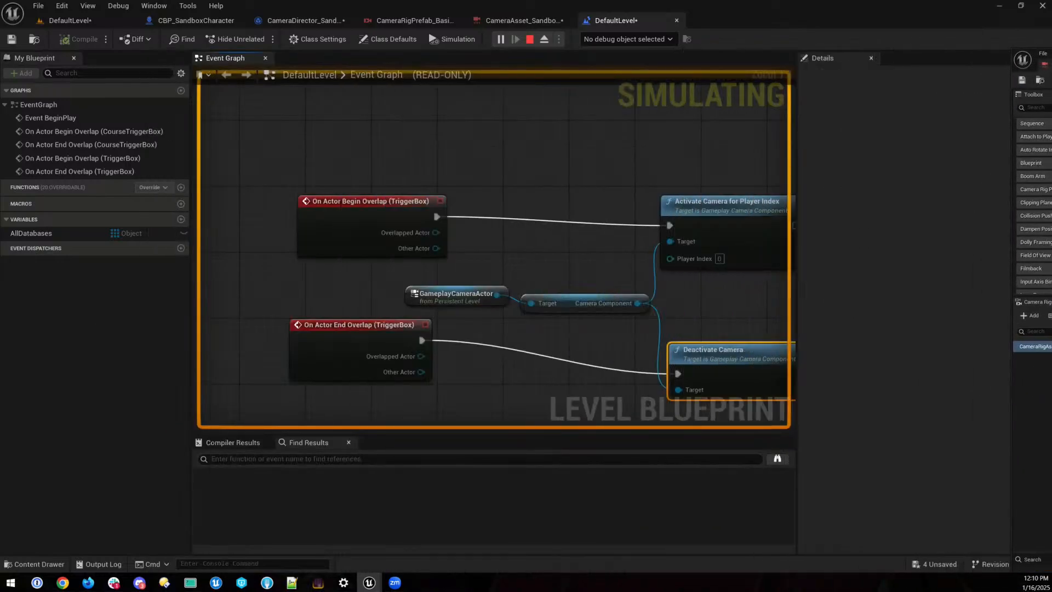
drag(1051, 57, 789, 40)
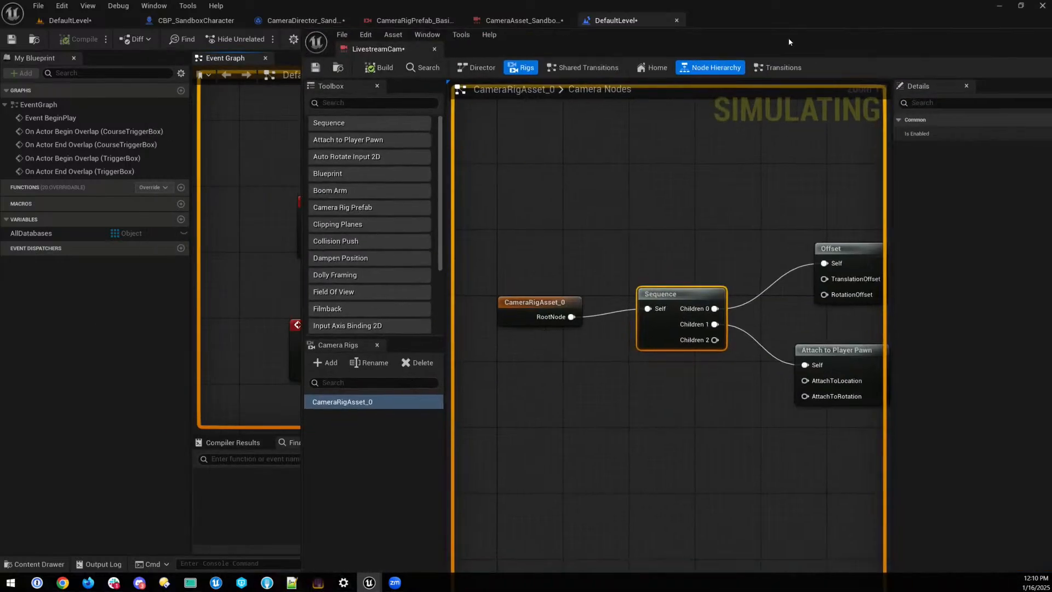
click(87, 21)
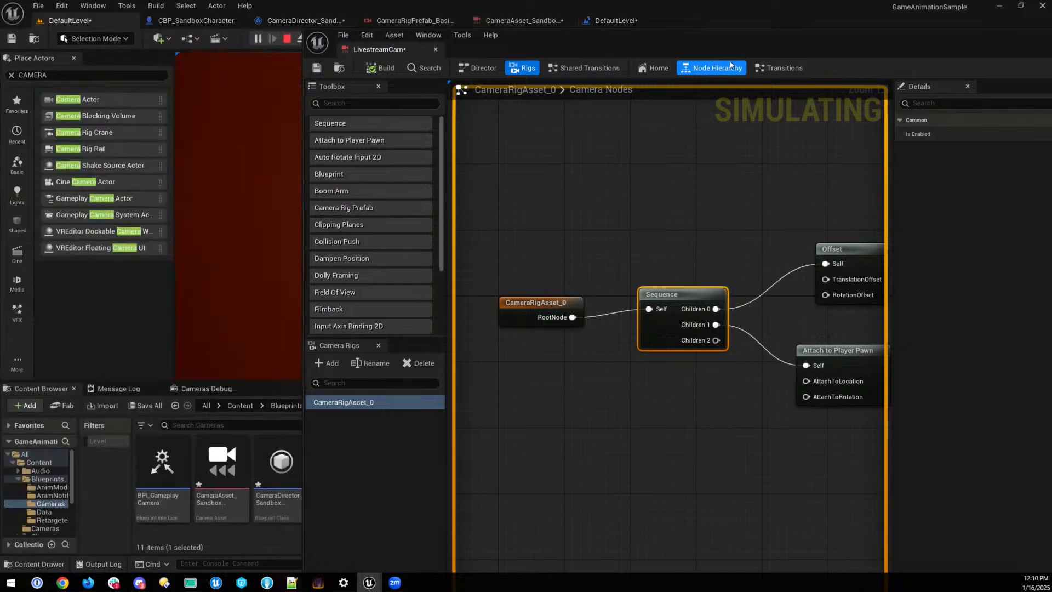
click(74, 59)
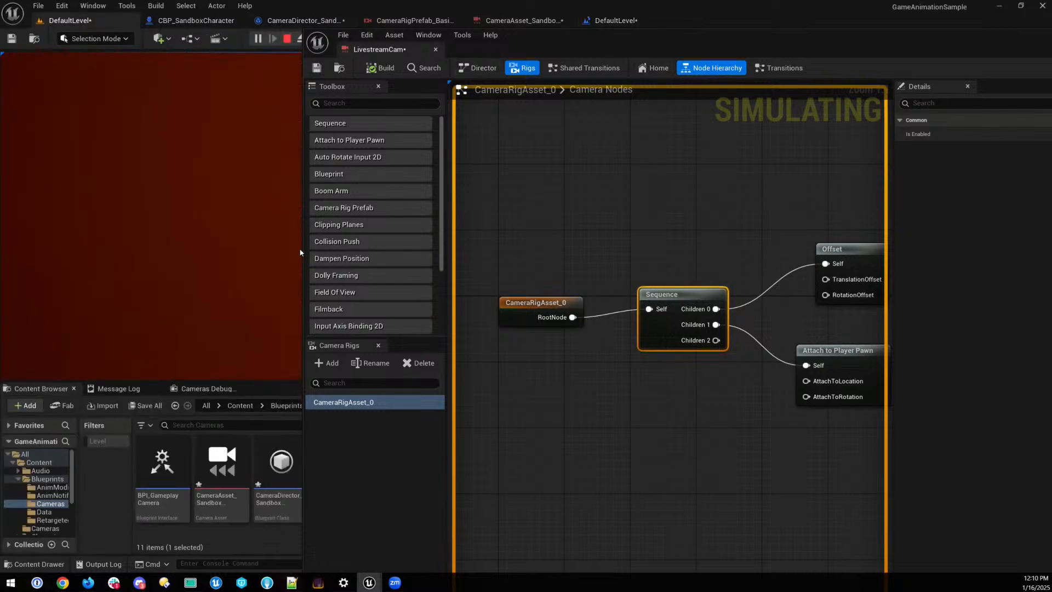
drag(302, 253, 631, 261)
drag(916, 38, 805, 11)
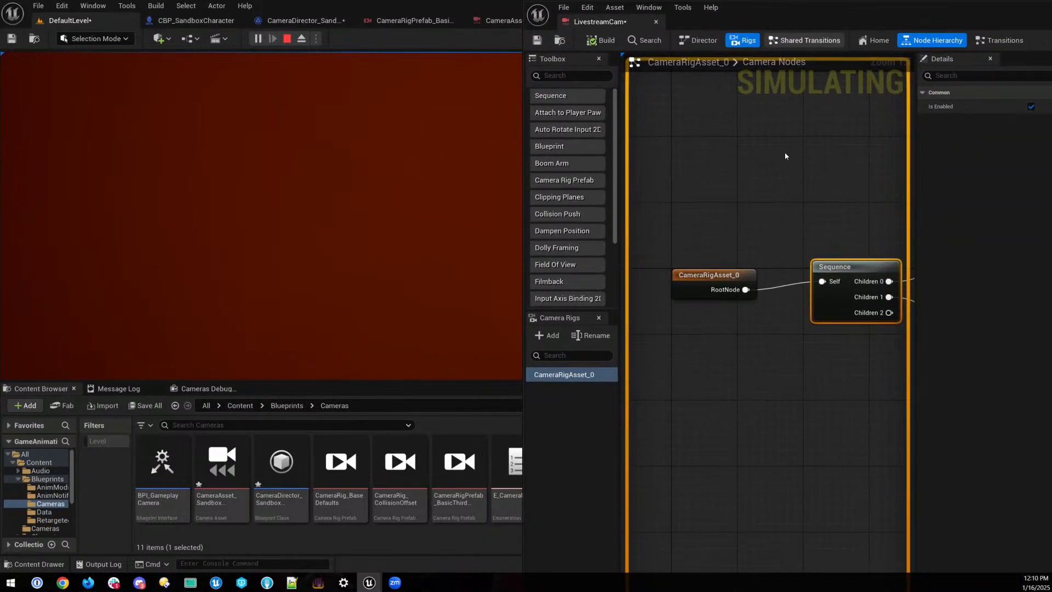
right_drag(823, 352, 777, 338)
- Set the Offset node's X translation offset to 300
click(819, 296)
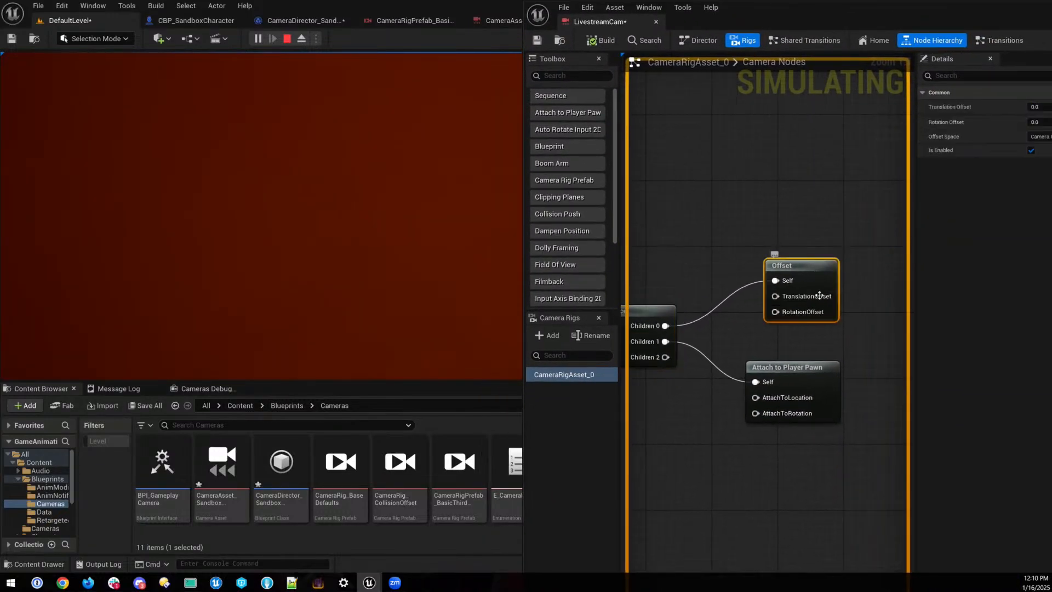
drag(926, 22, 886, 24)
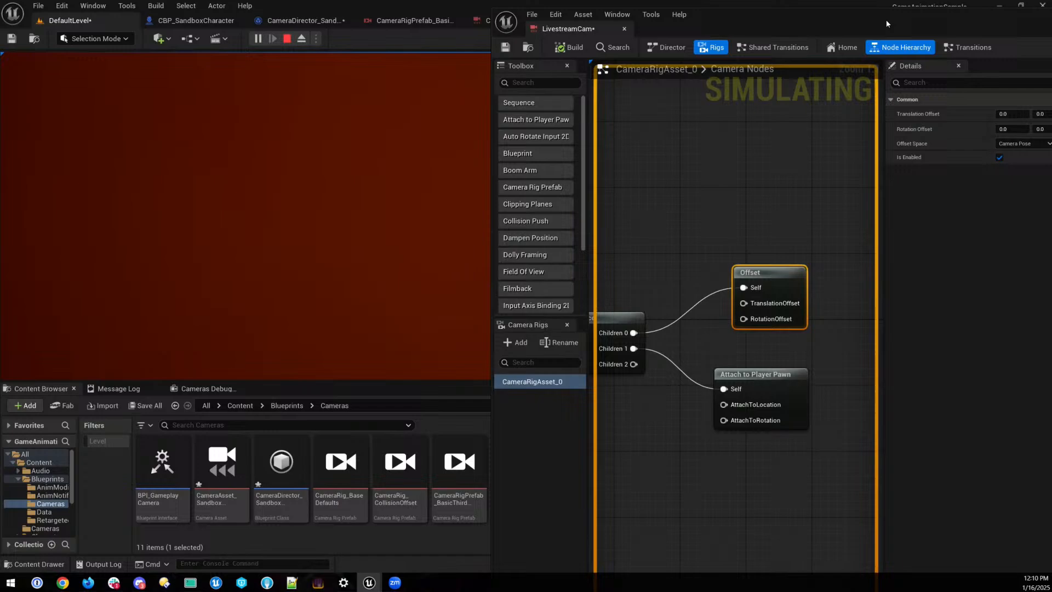
click(1002, 114)
text(300)
key(Return)
- Reorder the Sequence children so Attach to Player Pawn comes before Offset, and build the camera asset
right_drag(681, 439, 747, 383)
click(823, 319)
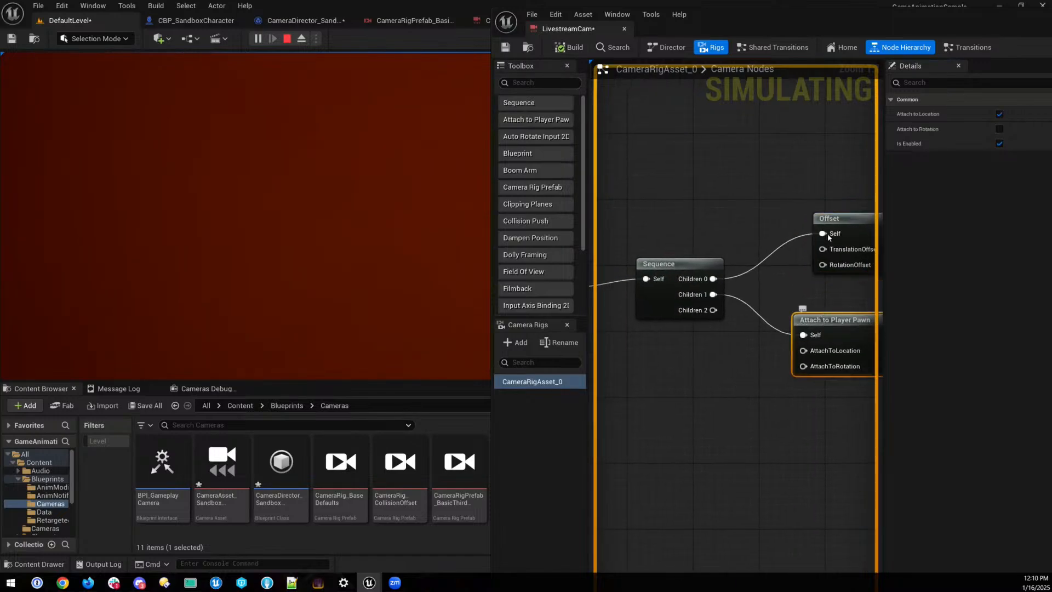
right_drag(794, 250, 724, 223)
click(767, 241)
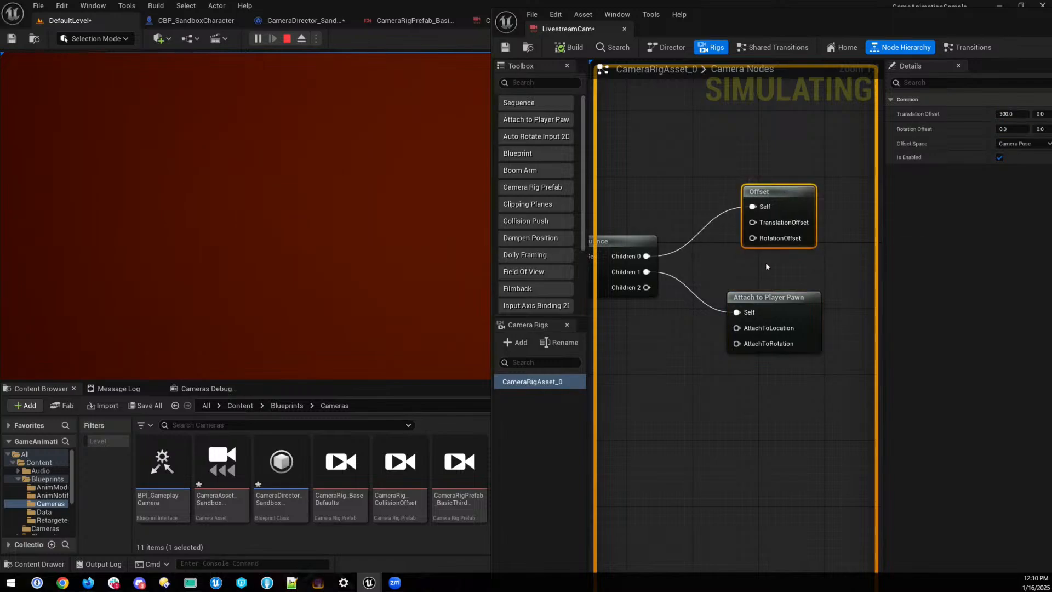
drag(770, 297, 778, 257)
drag(779, 198, 762, 347)
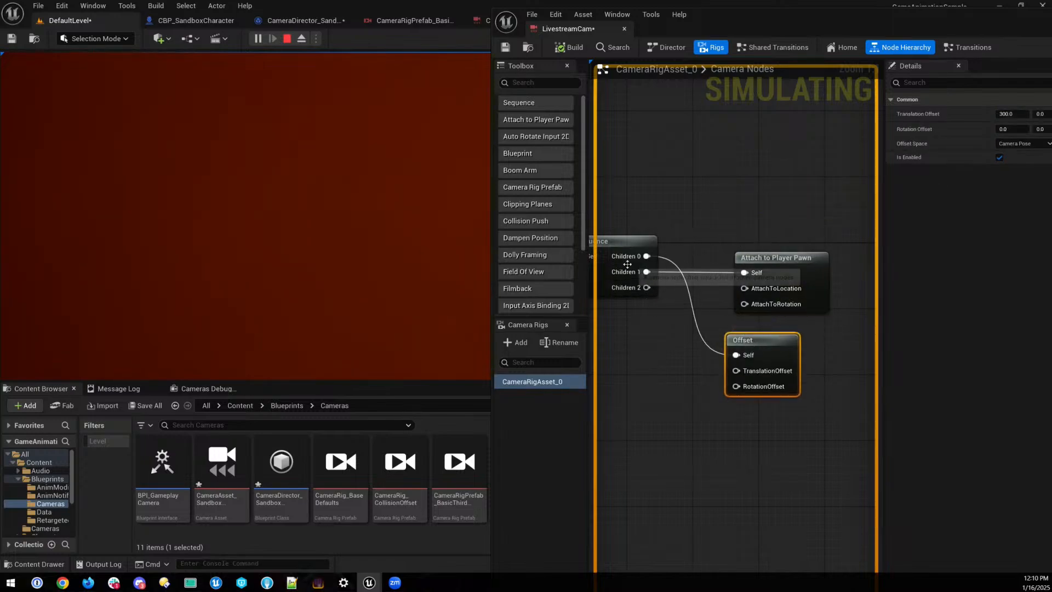
drag(647, 257, 736, 355)
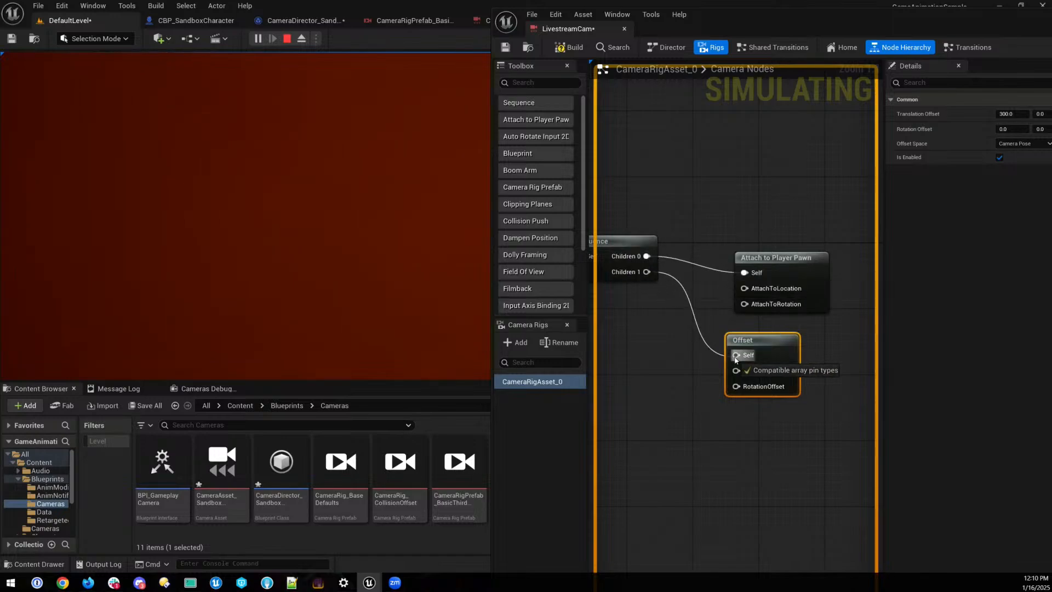
click(569, 49)
- Move the LivestreamCam editor clear of the viewport and run the character in and out of the trigger box to test the camera
drag(635, 9, 1051, 52)
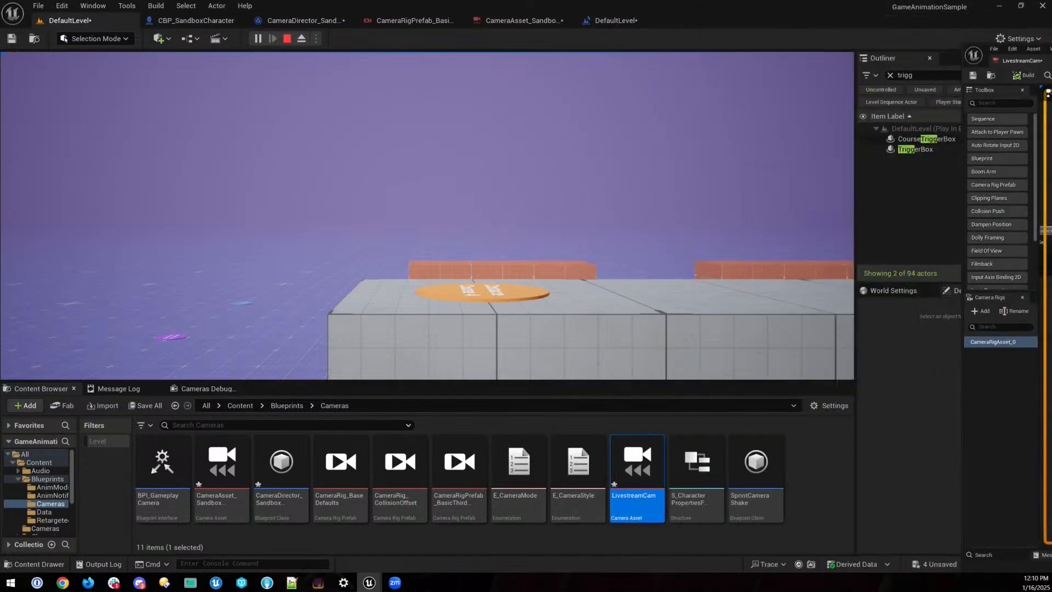
click(427, 216)
key(w)
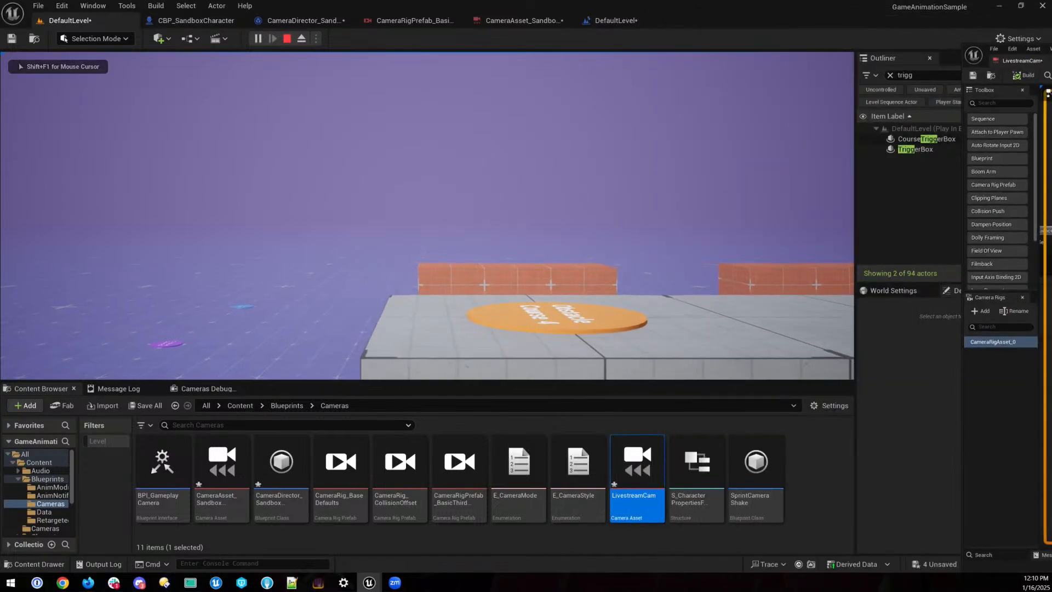
key(w)
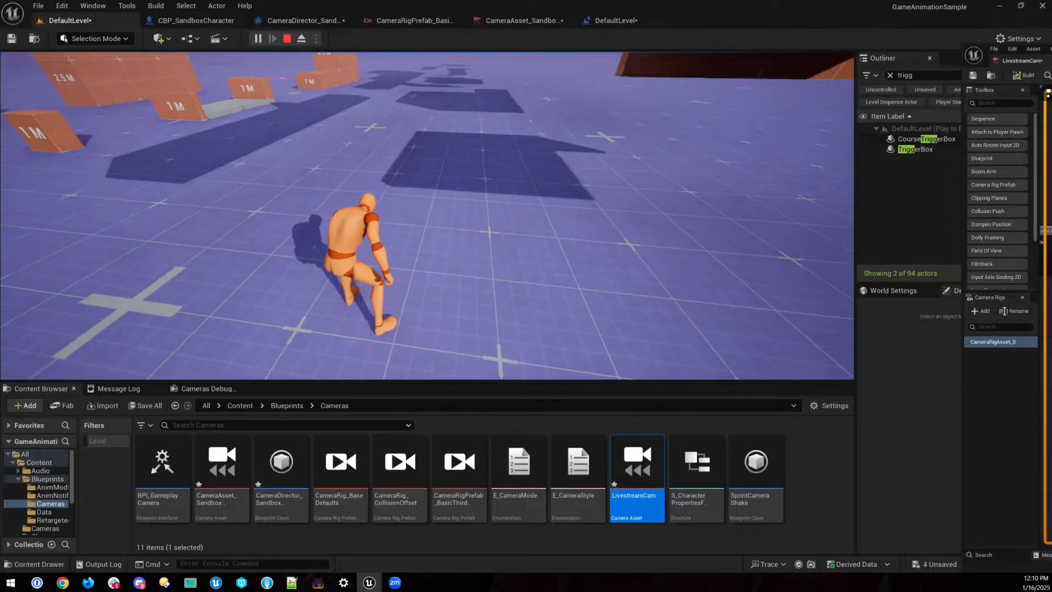
key(w)
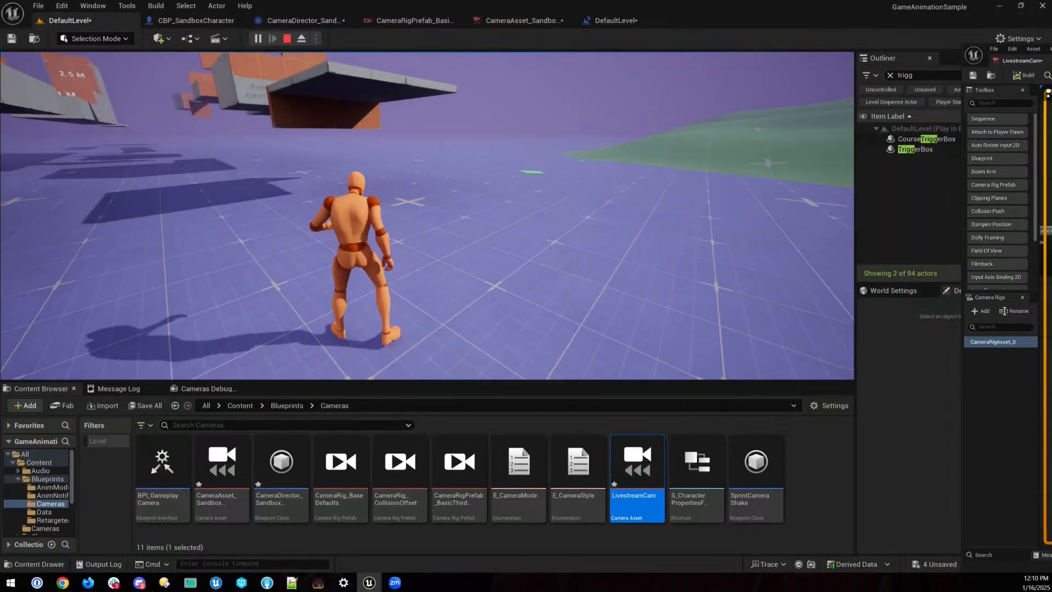
key(w)
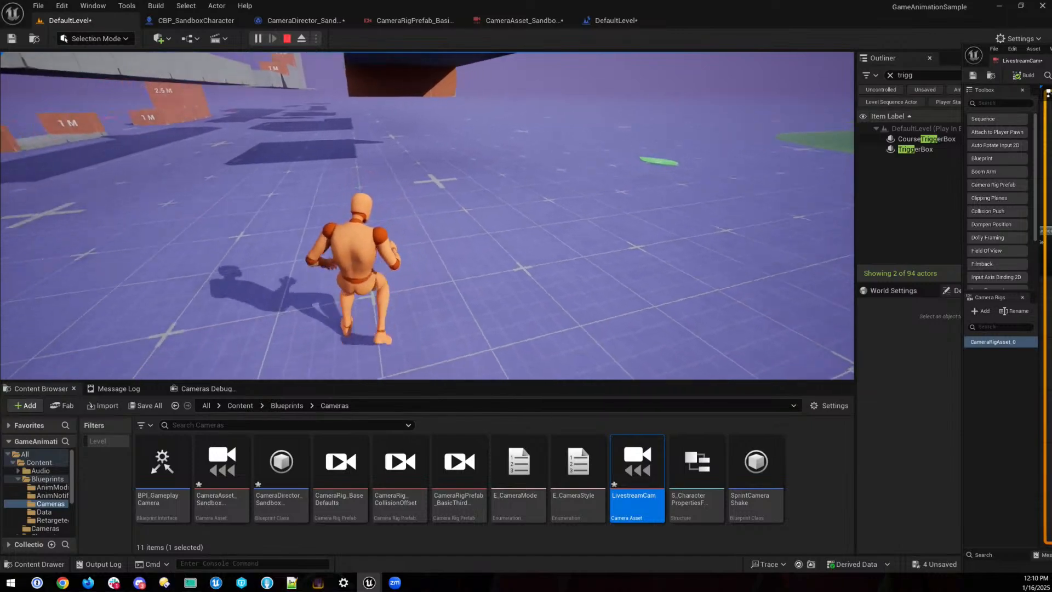
key(s)
key(d)
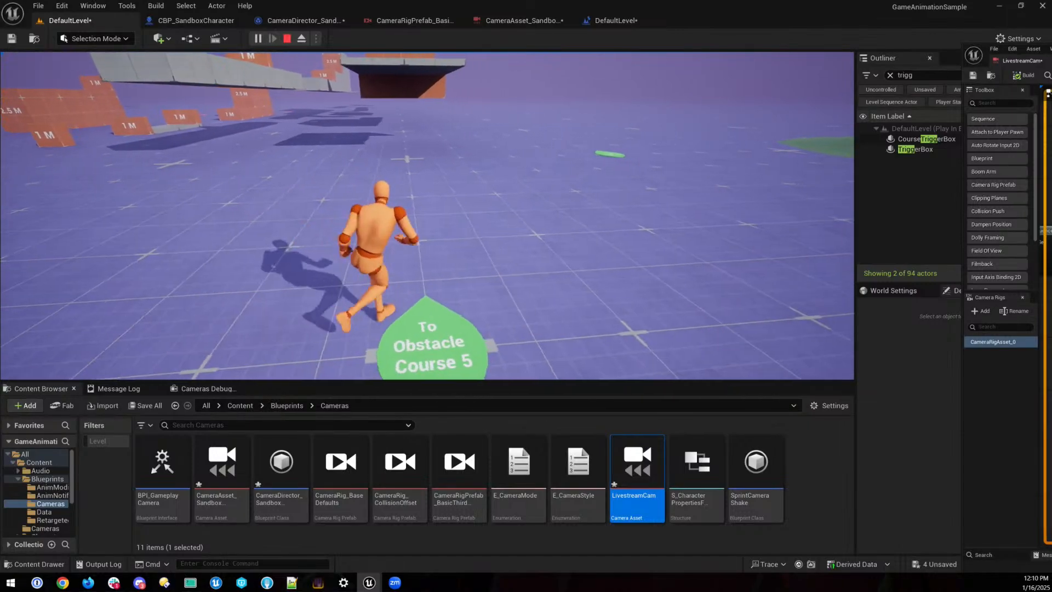
key(shift+F1)
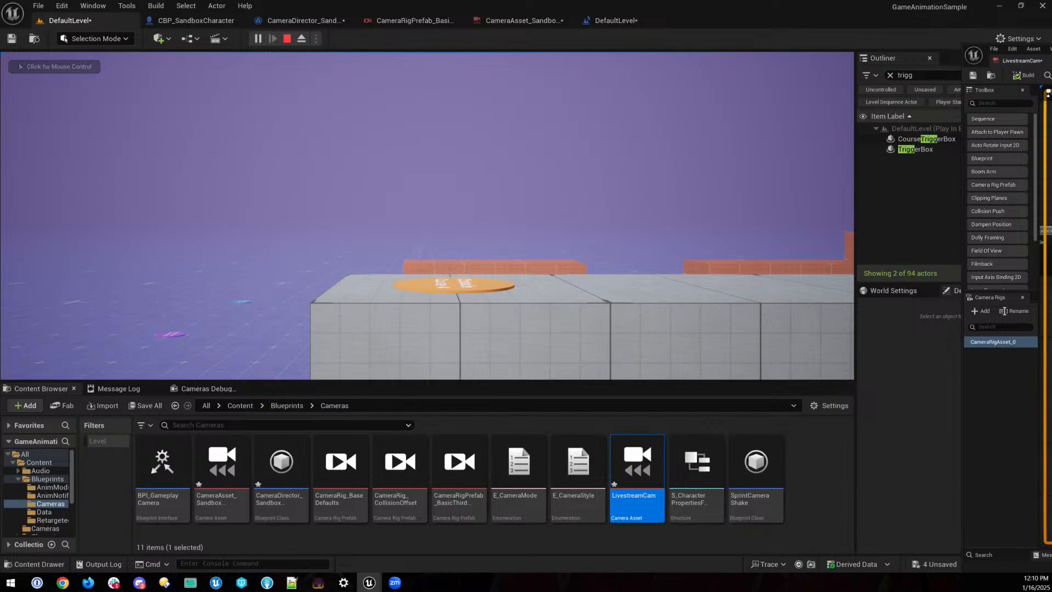
- Set the Offset node's X translation offset to -600 in the LivestreamCam camera rig
drag(1051, 50, 927, 66)
click(1035, 171)
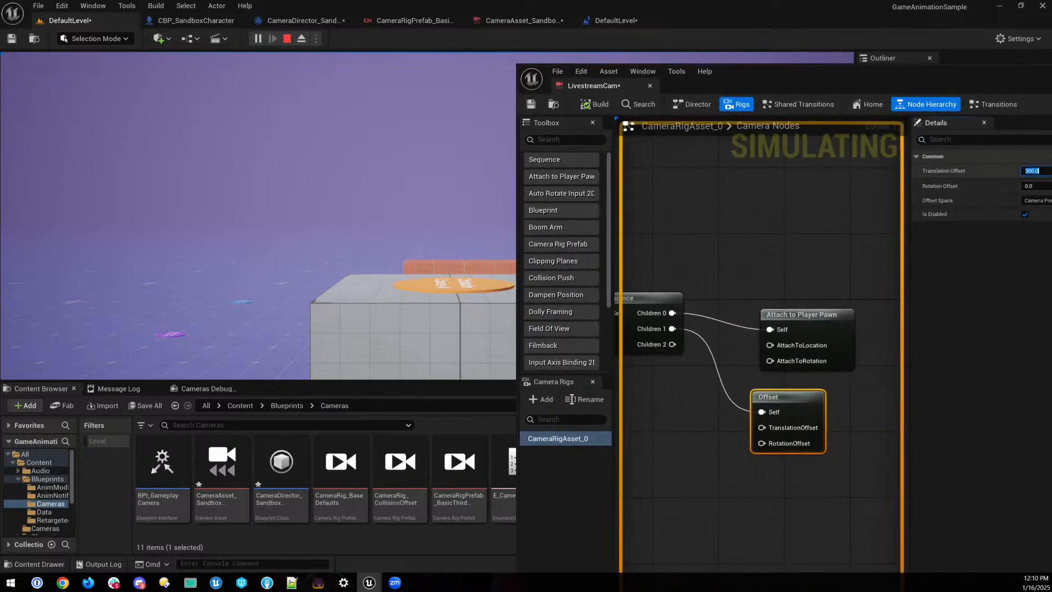
text(-)
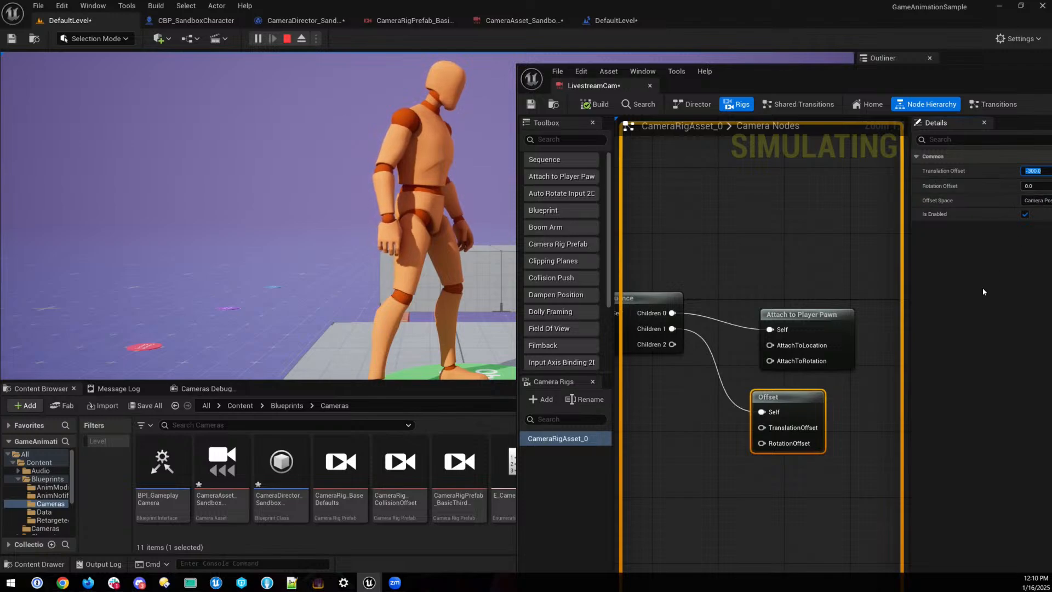
text(600)
key(Return)
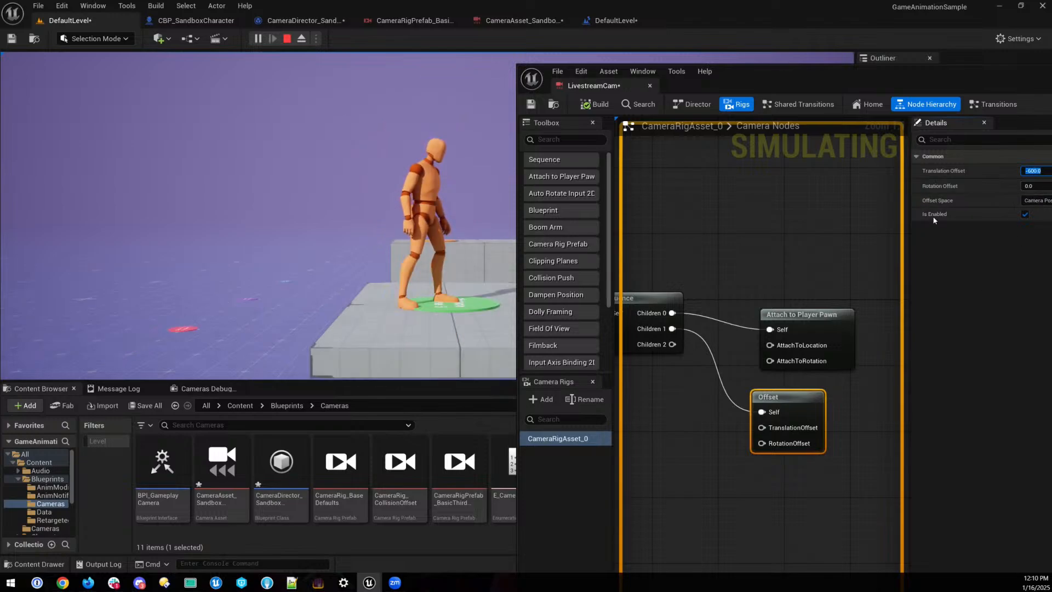
- Add a Field Of View node to the sequence's Children 2 output and build the camera asset
drag(672, 344, 772, 488)
text(fiel)
key(Return)
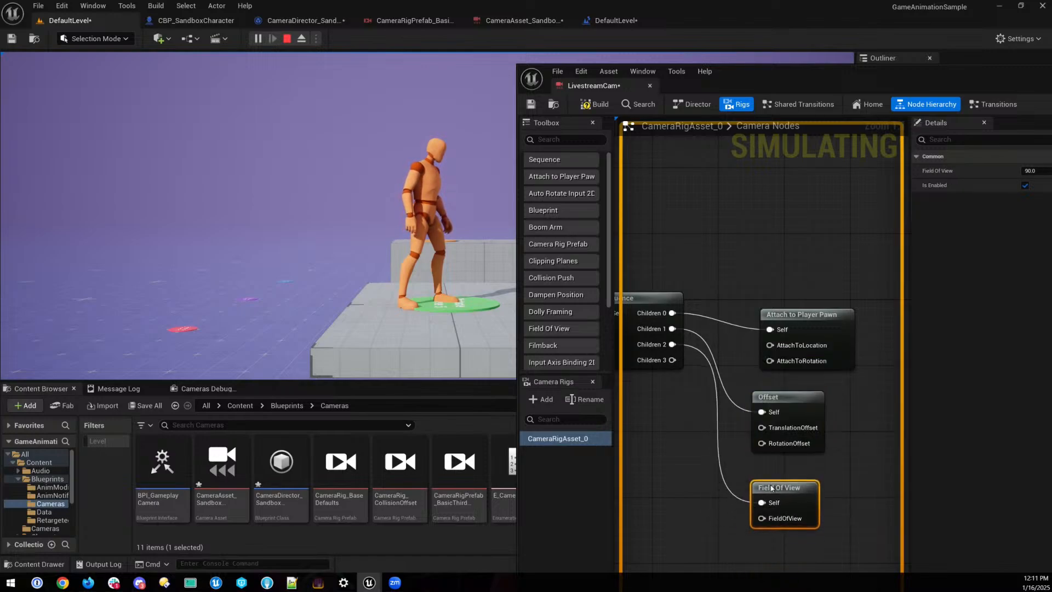
click(594, 105)
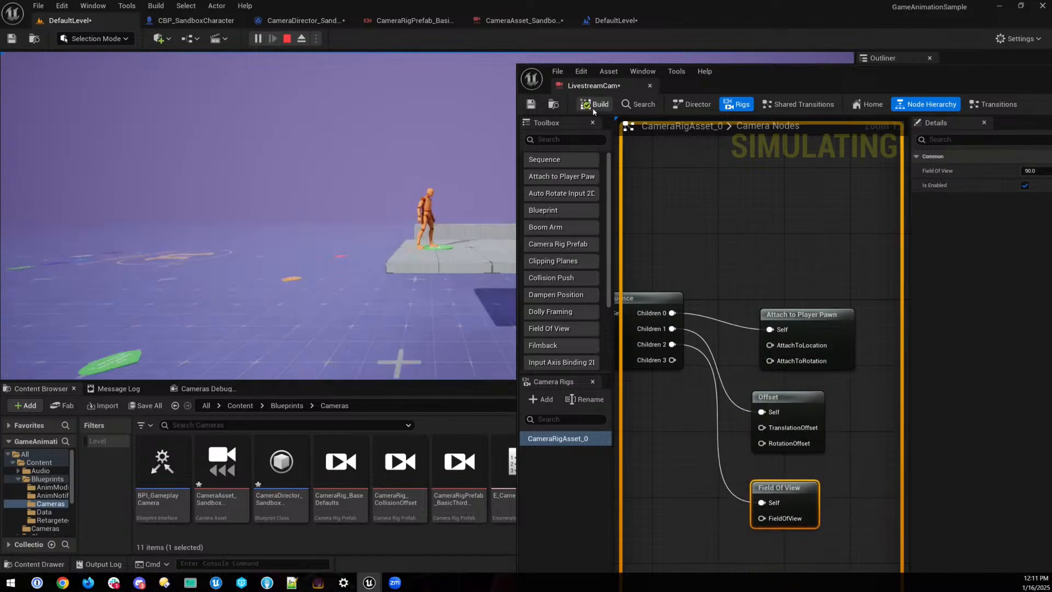
- Set the Field Of View node's value to 80
click(1035, 171)
text(80)
key(Return)
- Set the Offset node's X translation offset to -500, after trying -100
click(782, 398)
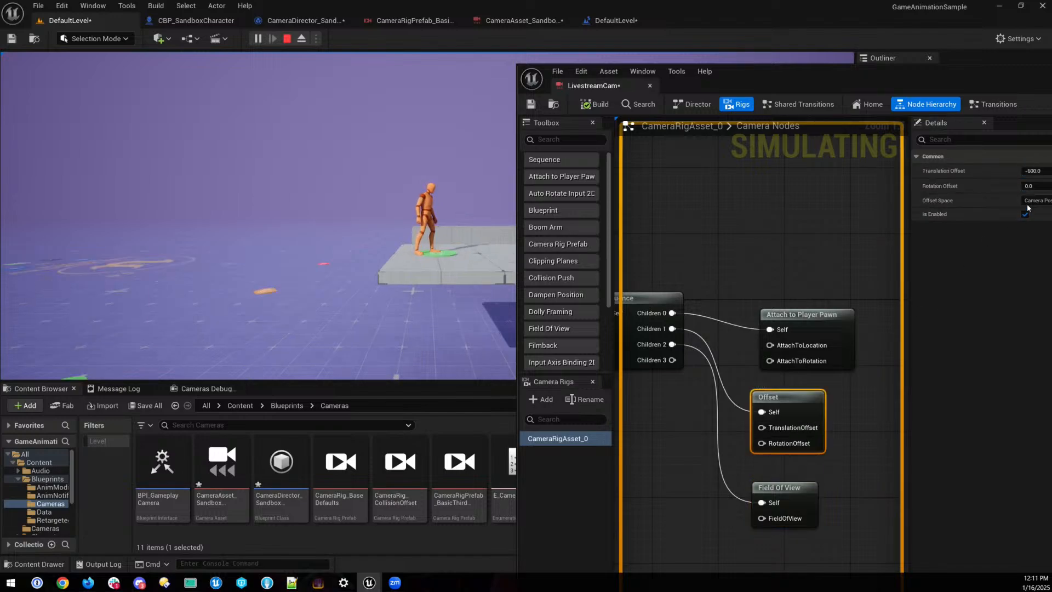
text(-100)
key(Return)
key(BackSpace)
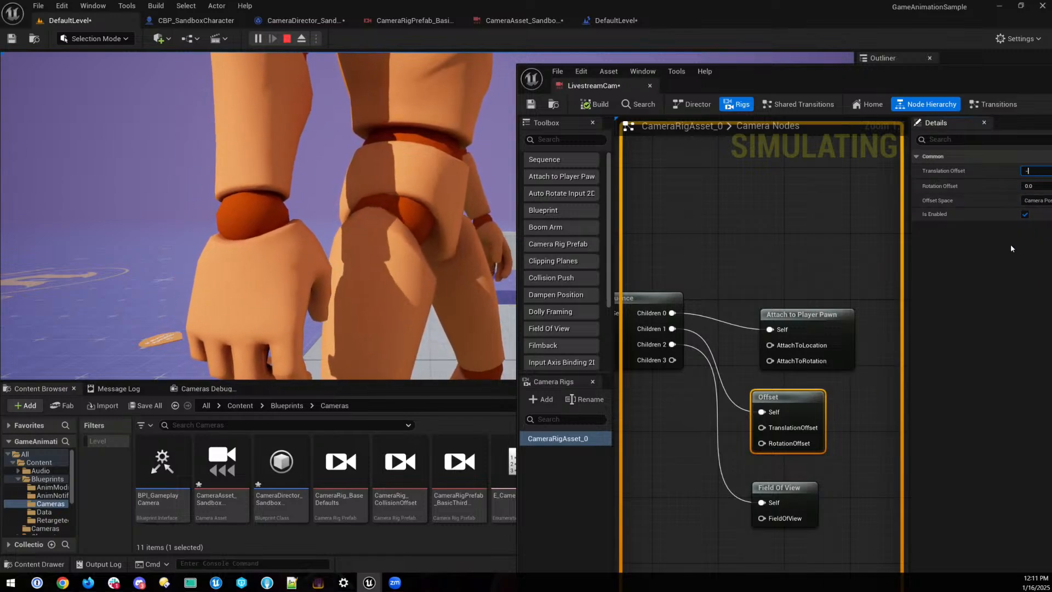
text(-50.0)
text(0)
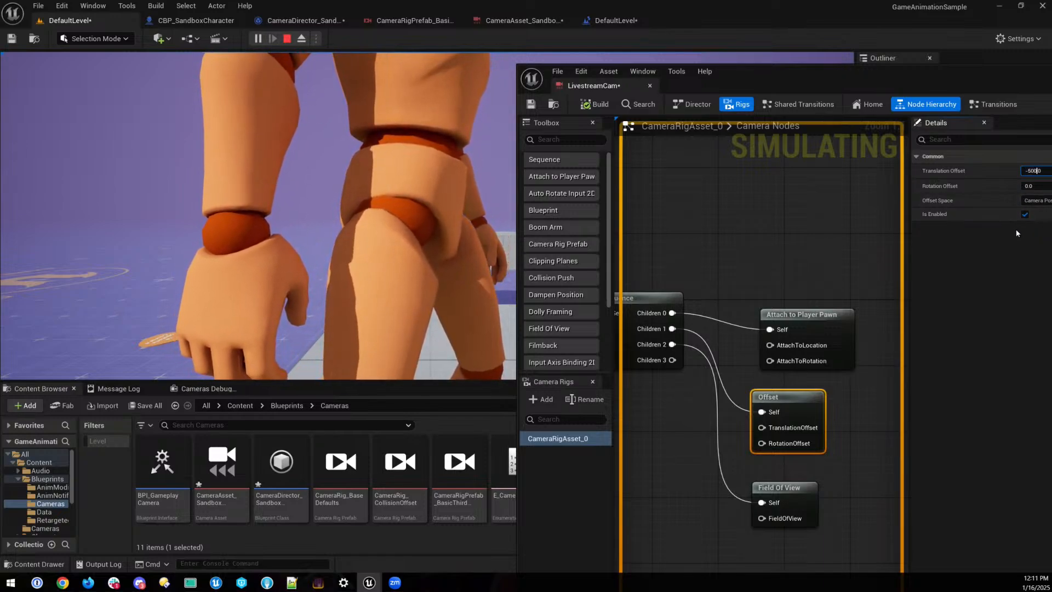
key(Return)
- Move the LivestreamCam editor window aside to uncover the game viewport
key(super+Right)
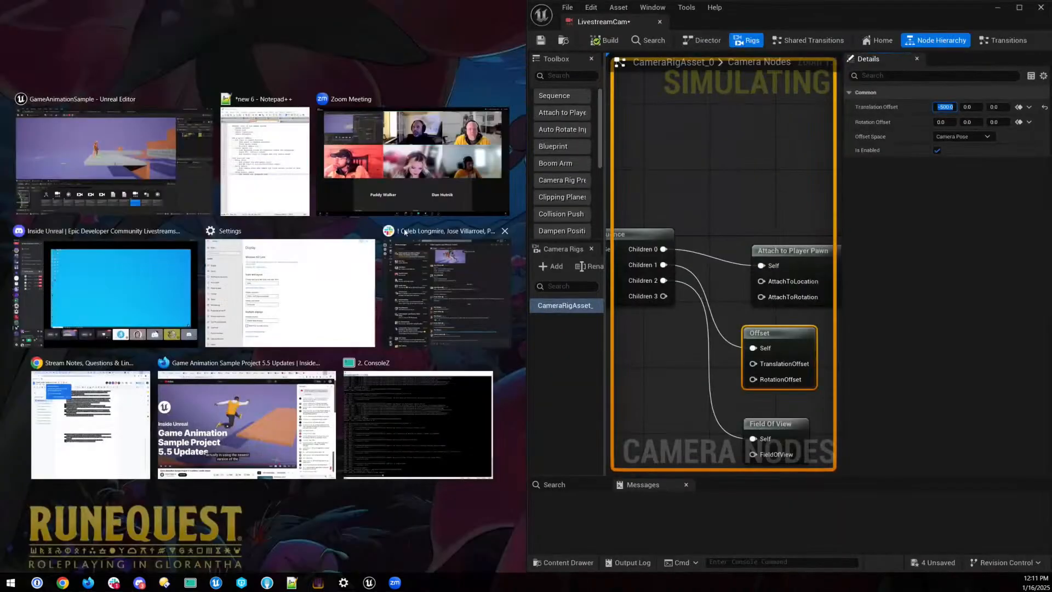
click(795, 11)
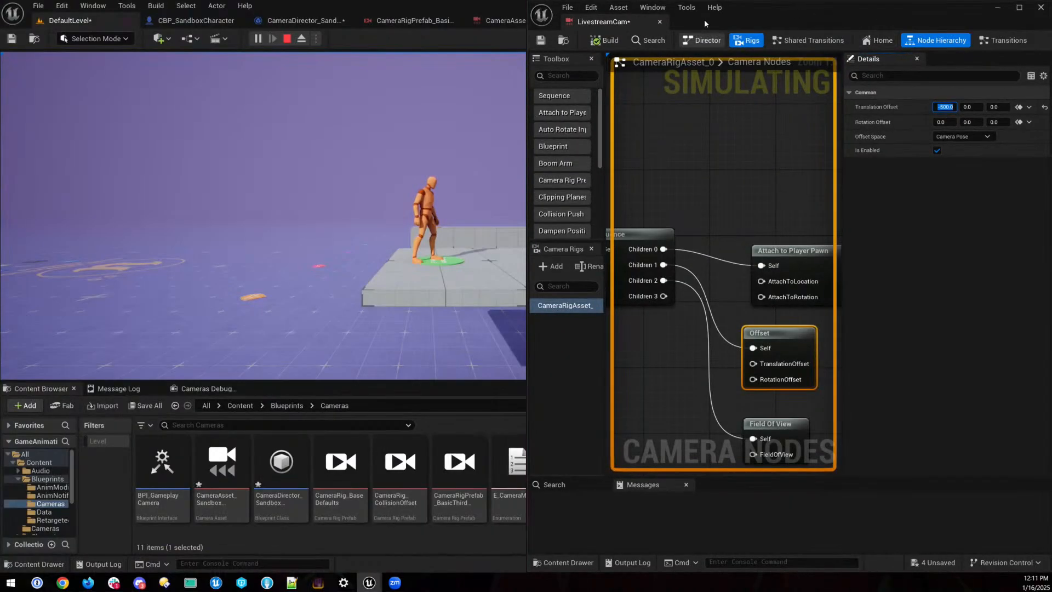
drag(751, 11, 1036, 99)
- Walk the character back and forth in the running game to test the new camera, and release control of the viewport
click(391, 274)
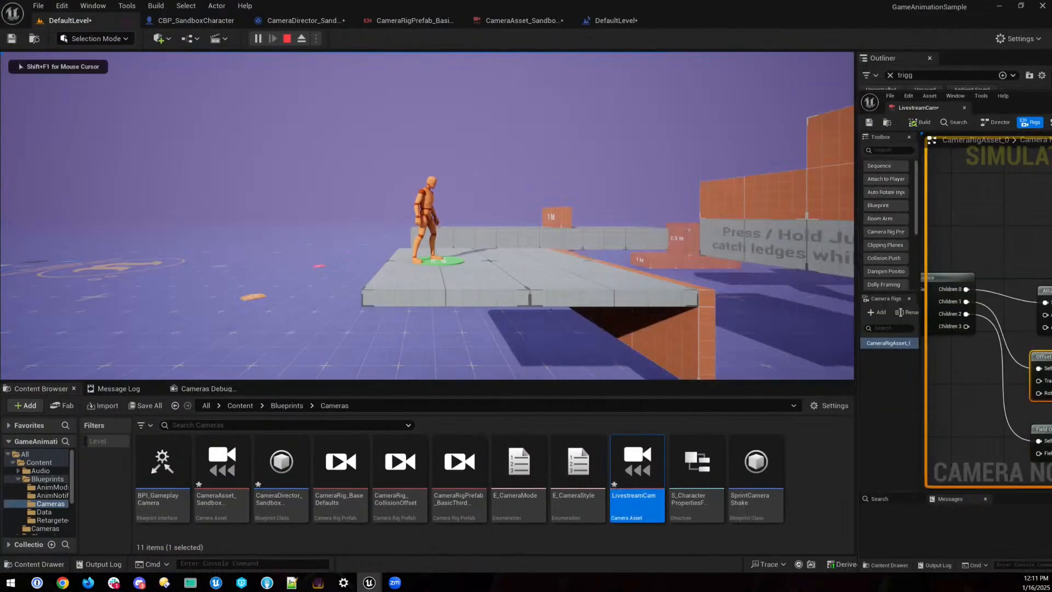
key(s)
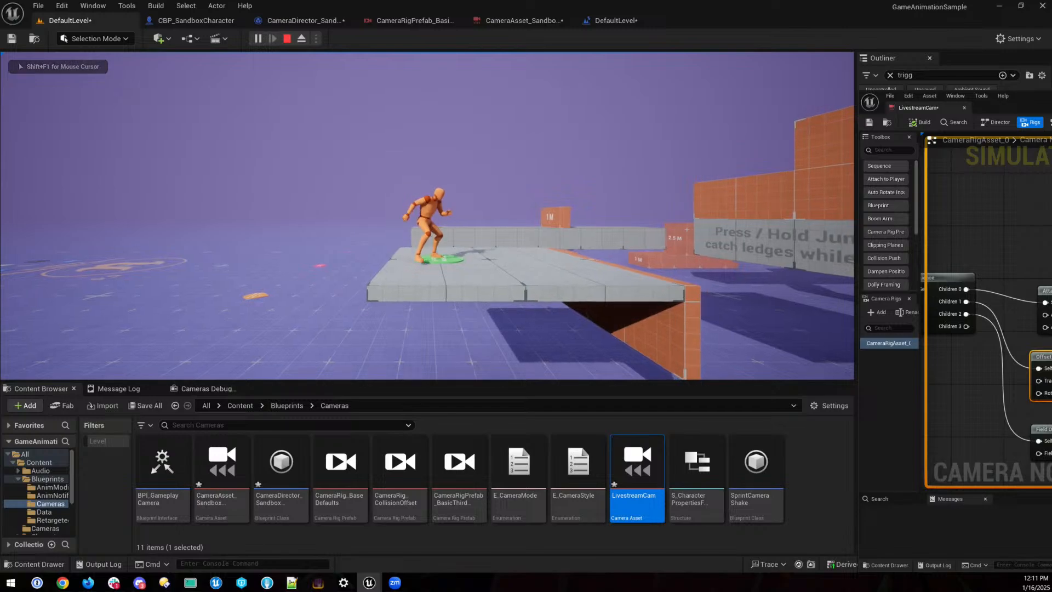
key(w)
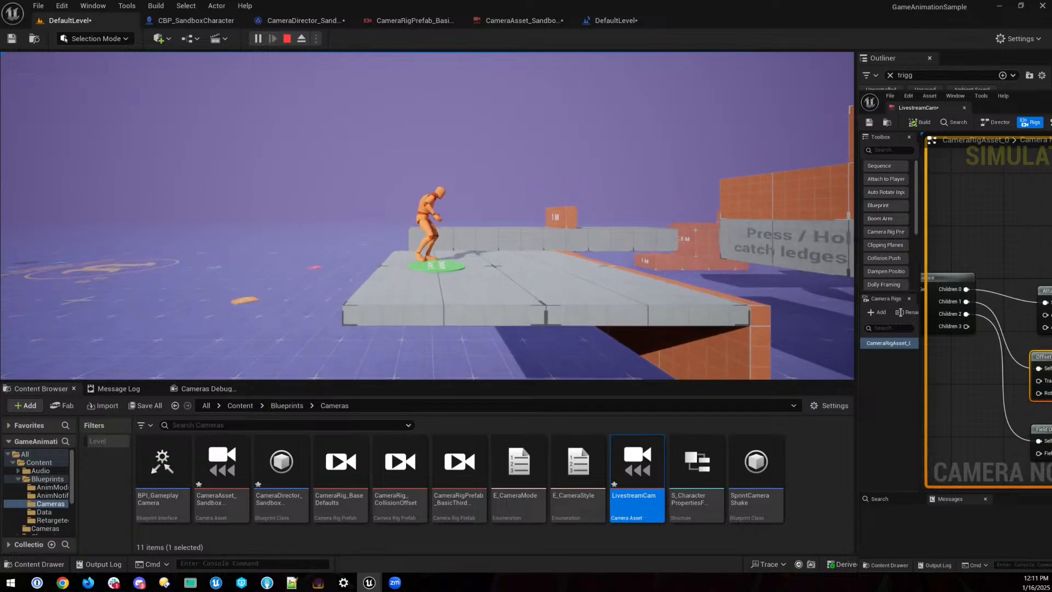
key(s)
key(w)
key(s)
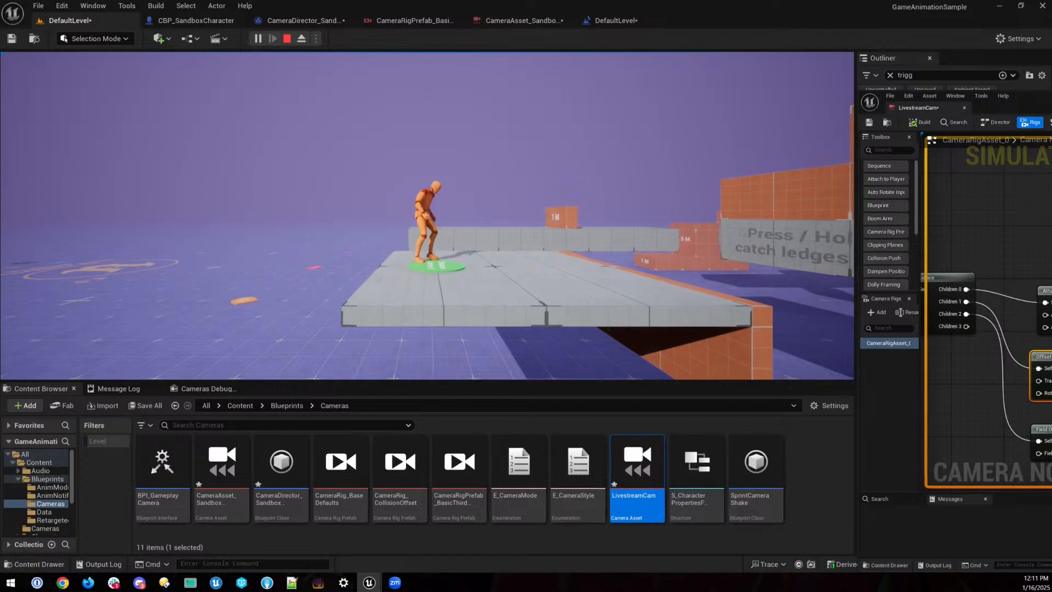
key(w)
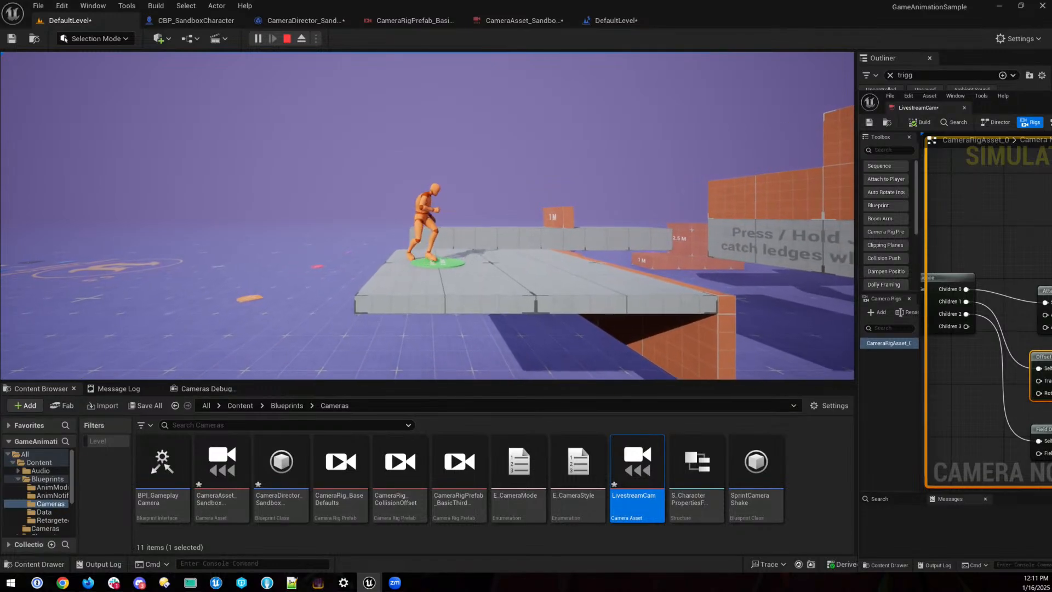
key(s)
key(w)
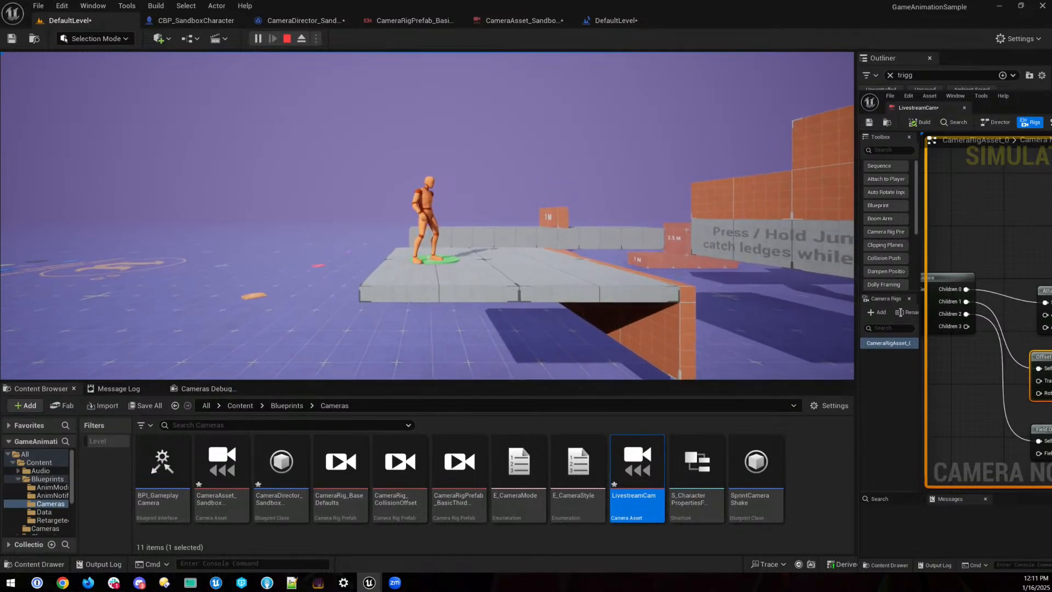
key(w)
key(s)
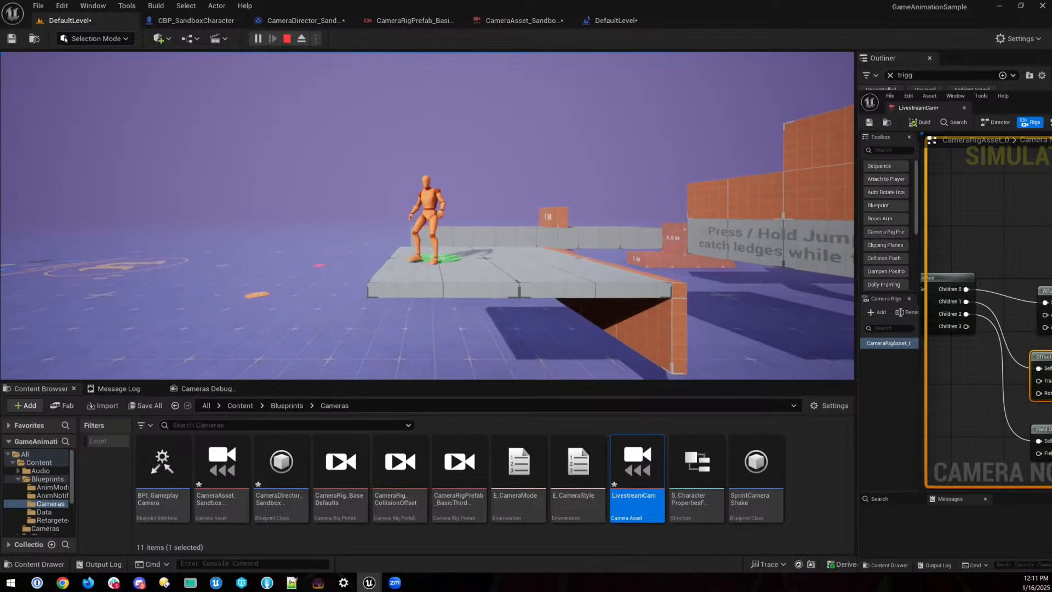
key(s)
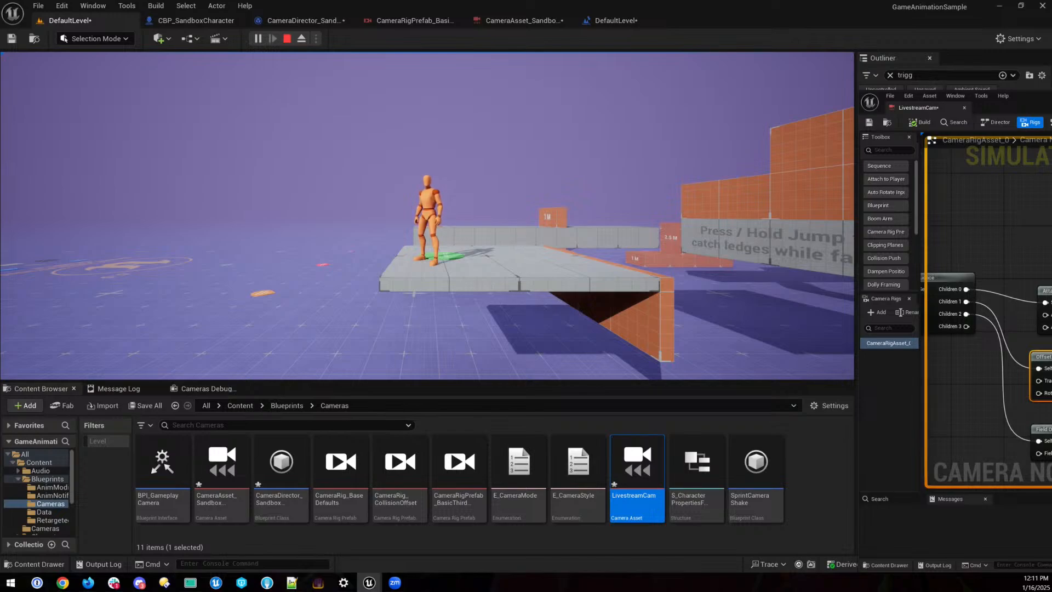
key(shift+F1)
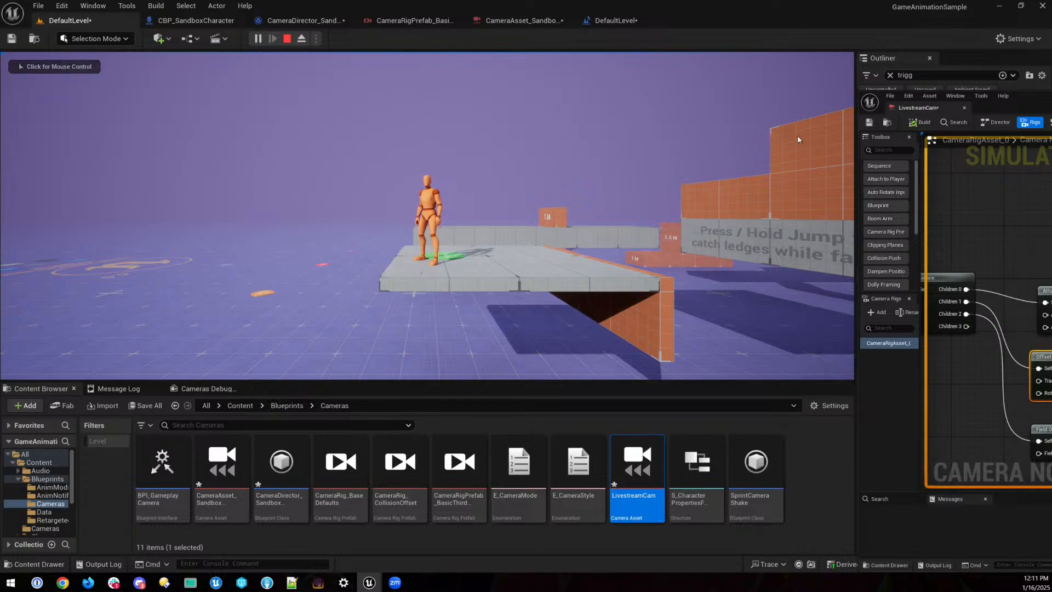
- Dock the LivestreamCam editor into the main window and search the CBP_SandboxCharacter blueprint for "yaw"
drag(1021, 97, 670, 16)
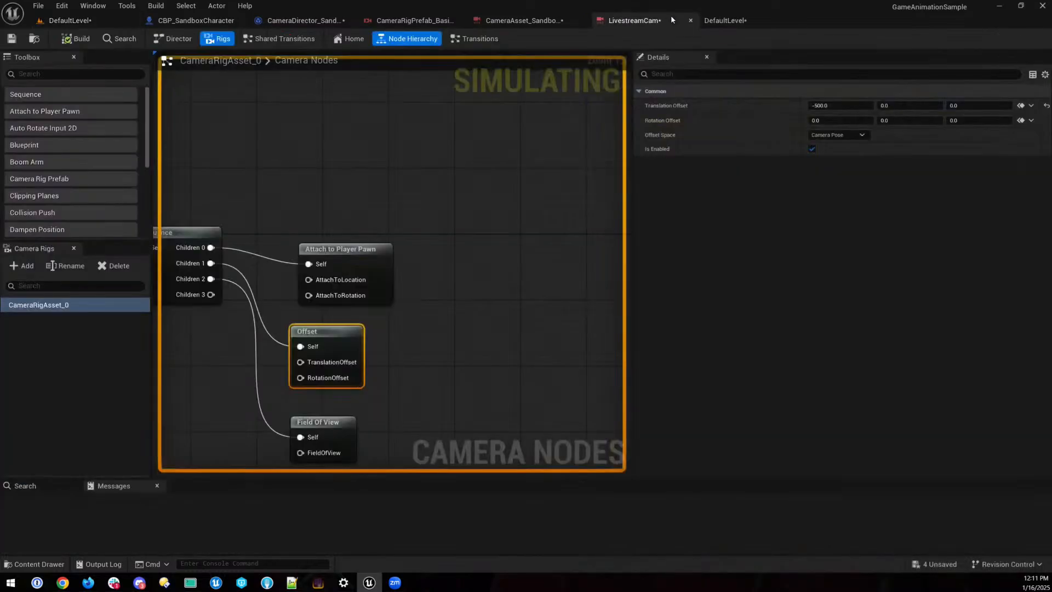
click(191, 20)
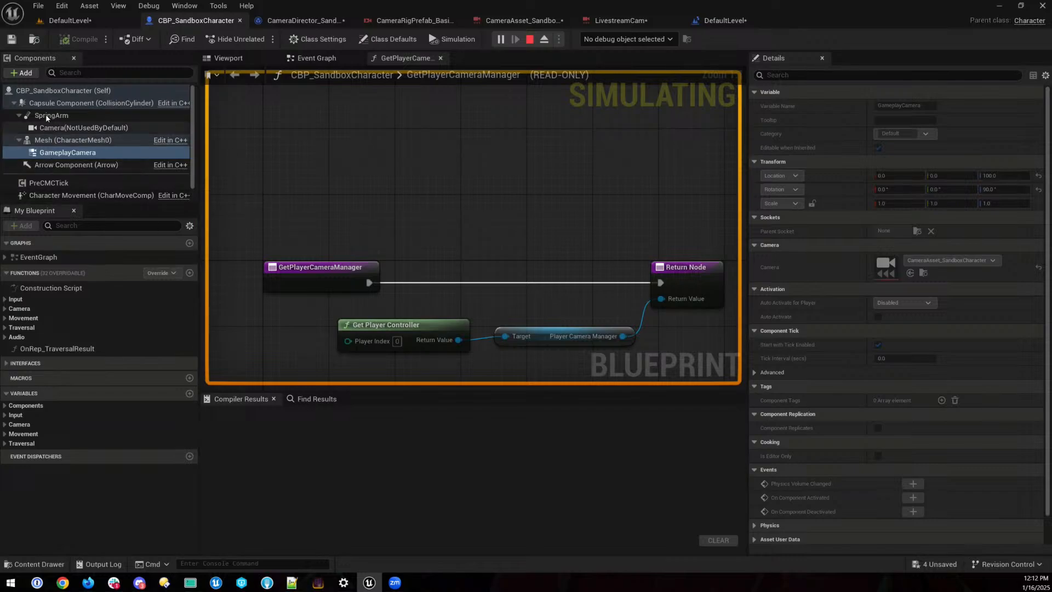
click(312, 58)
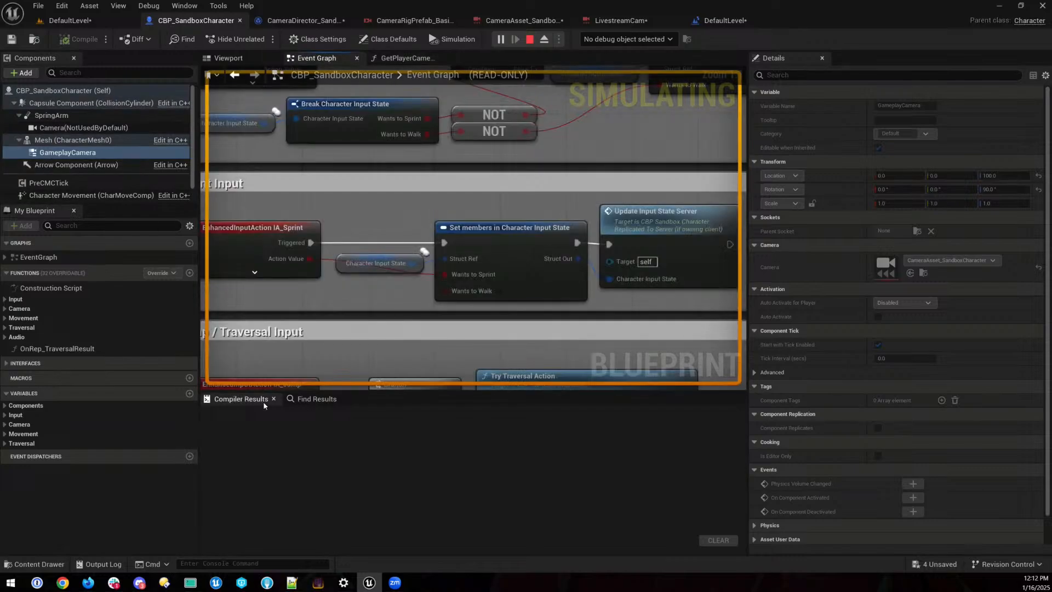
click(312, 399)
text(yaw)
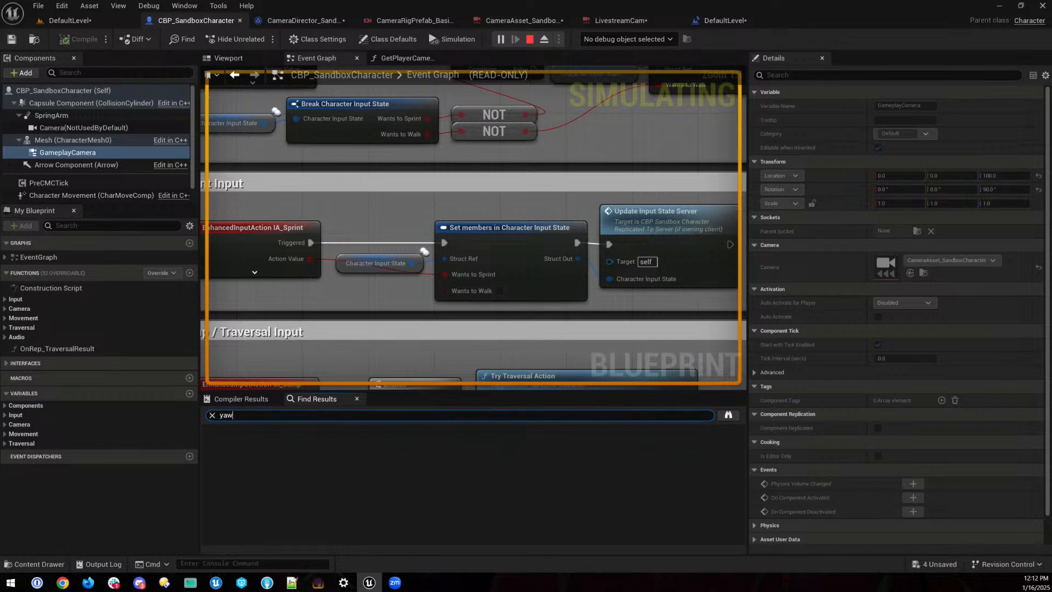
key(Return)
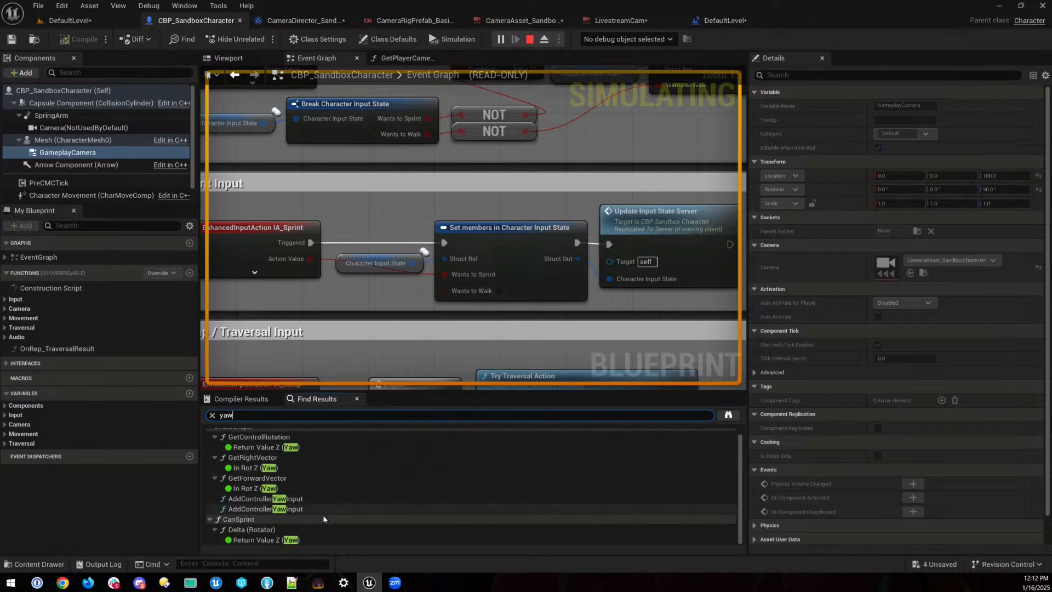
- Go to the first AddControllerYawInput result in the Event Graph and select the IA_Look event with its yaw and pitch input nodes
click(320, 499)
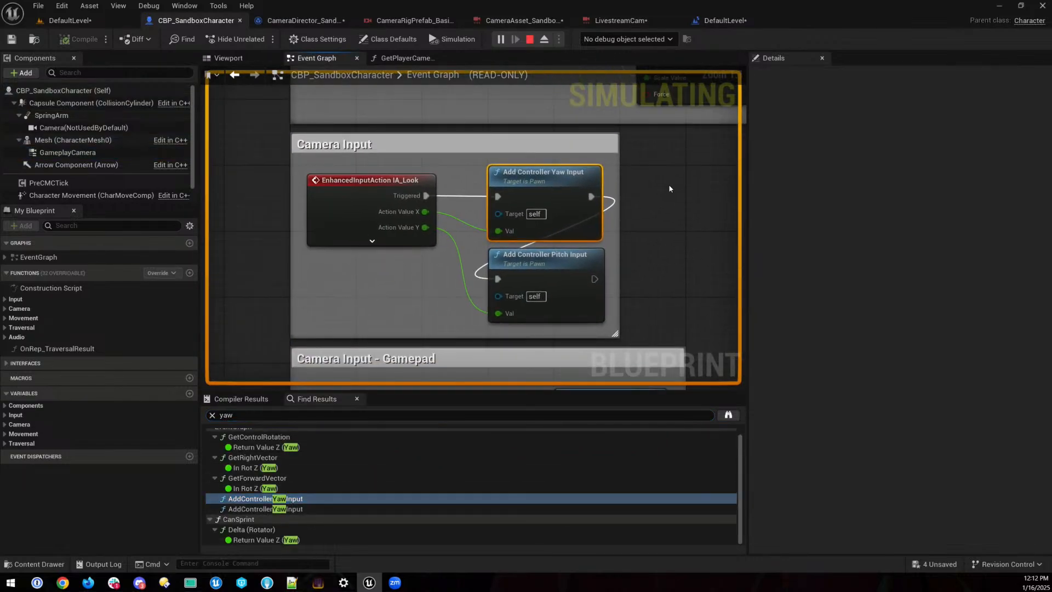
drag(668, 185, 323, 304)
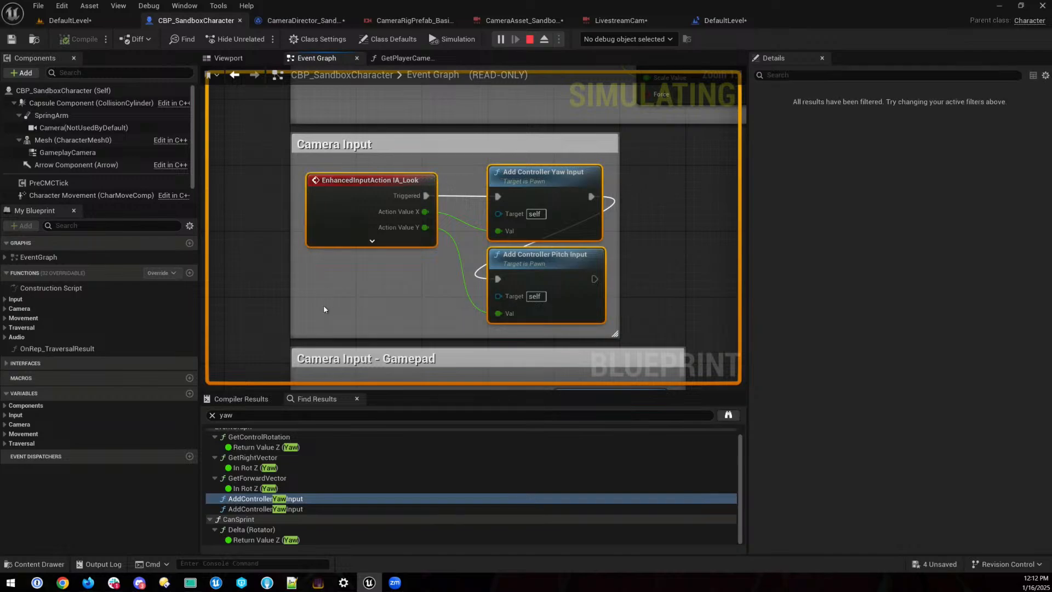
right_drag(266, 312, 258, 347)
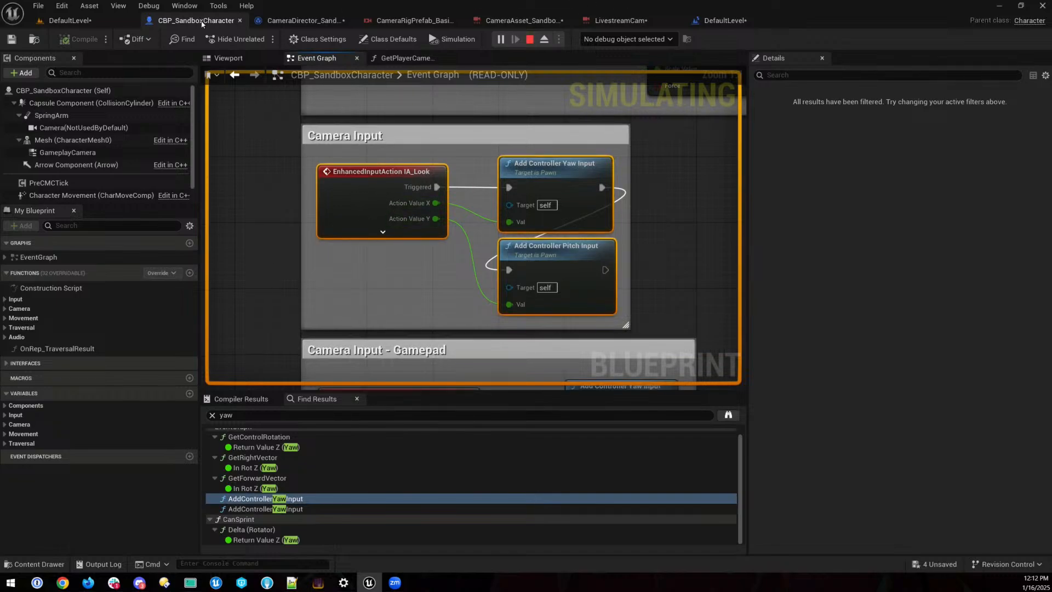
- Stop the play session and enable Auto Spawn Camera System Actor Sets Control Rotation in the Gameplay Cameras plugin's project settings
click(71, 21)
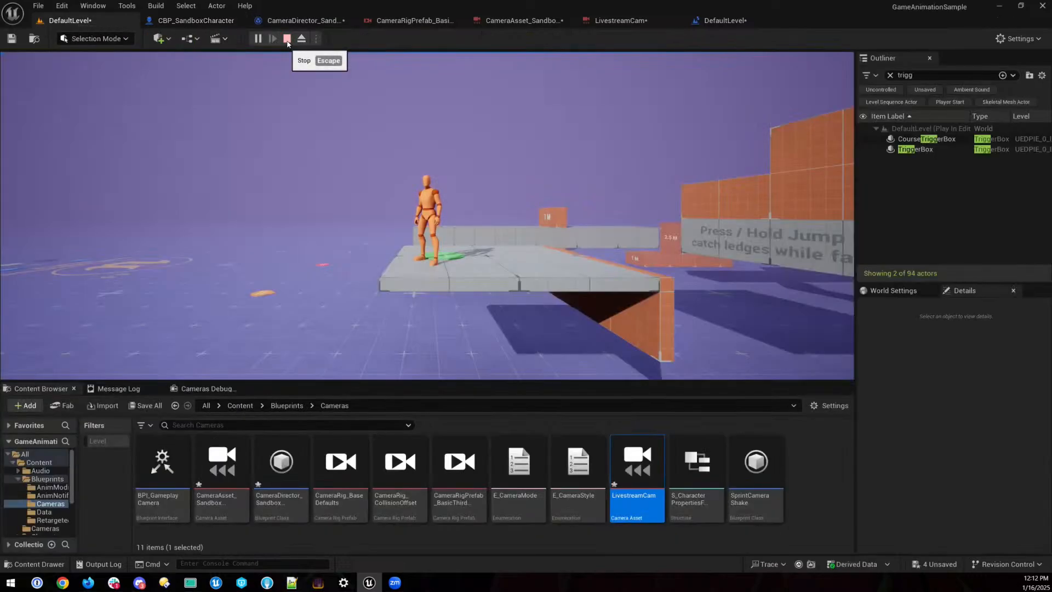
click(286, 38)
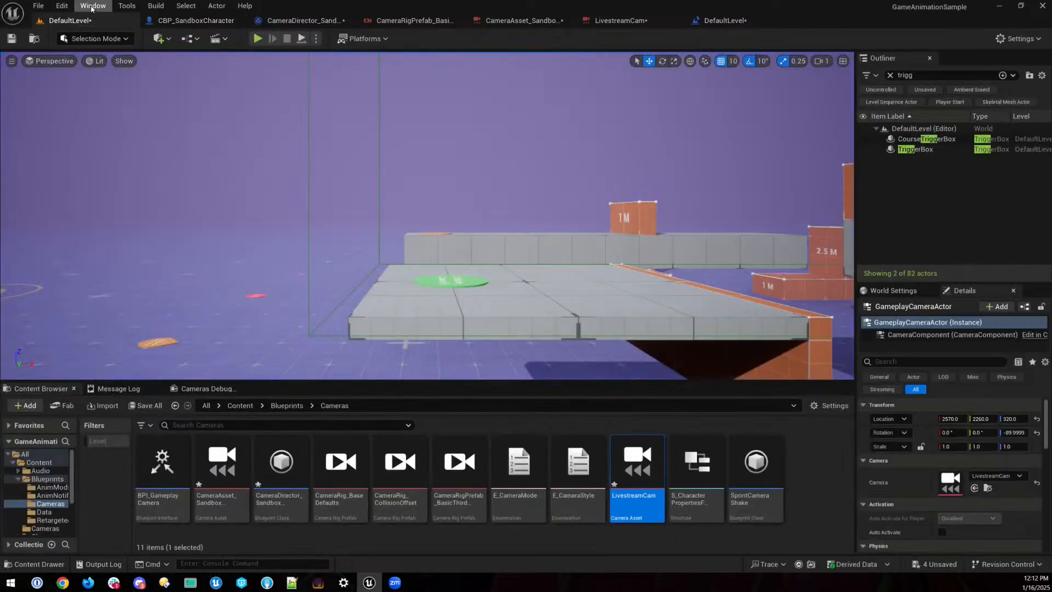
click(62, 5)
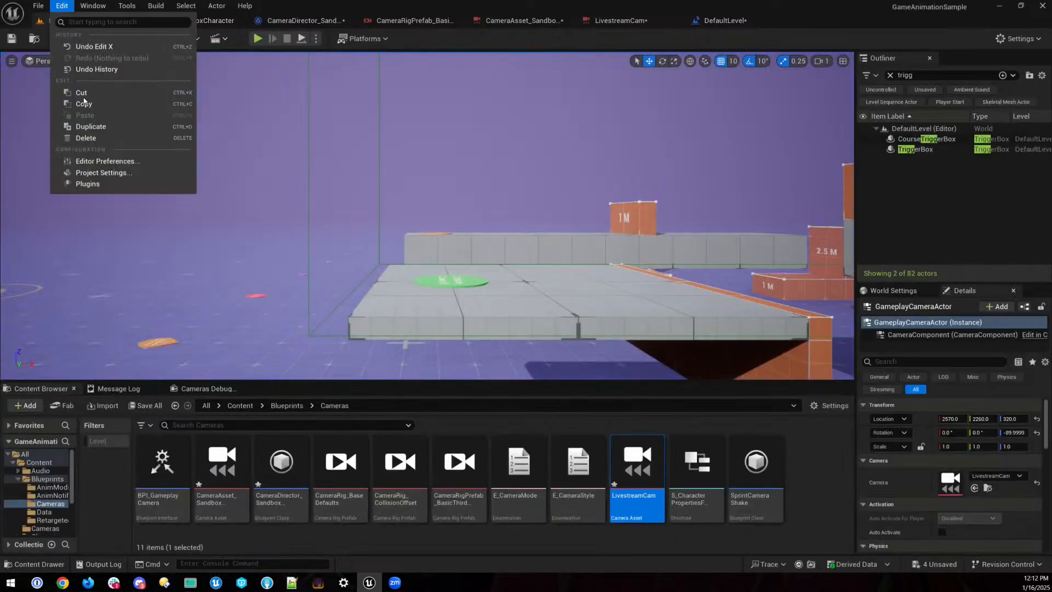
click(105, 173)
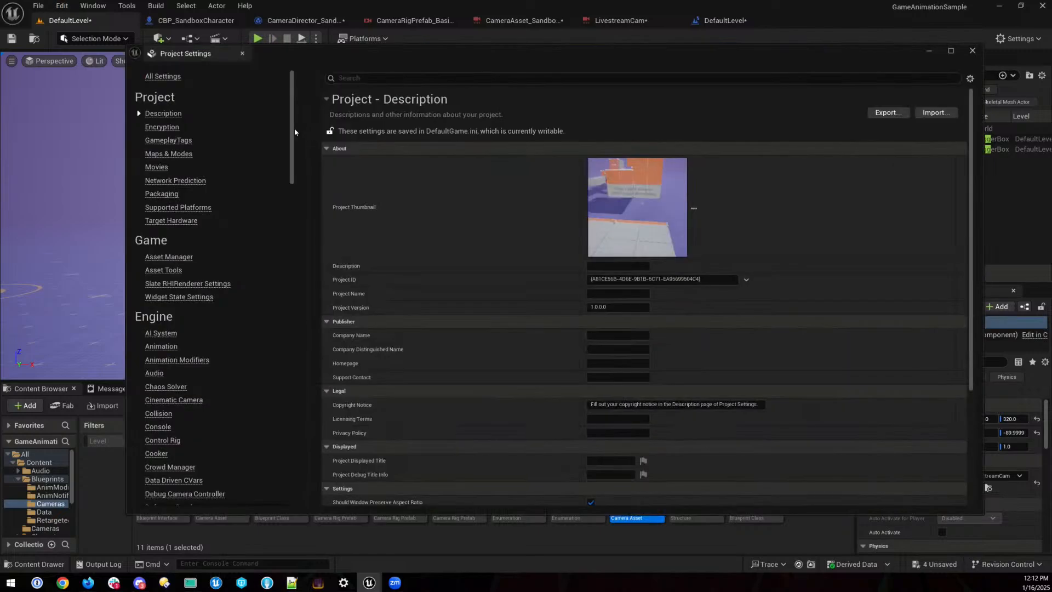
drag(295, 132, 281, 439)
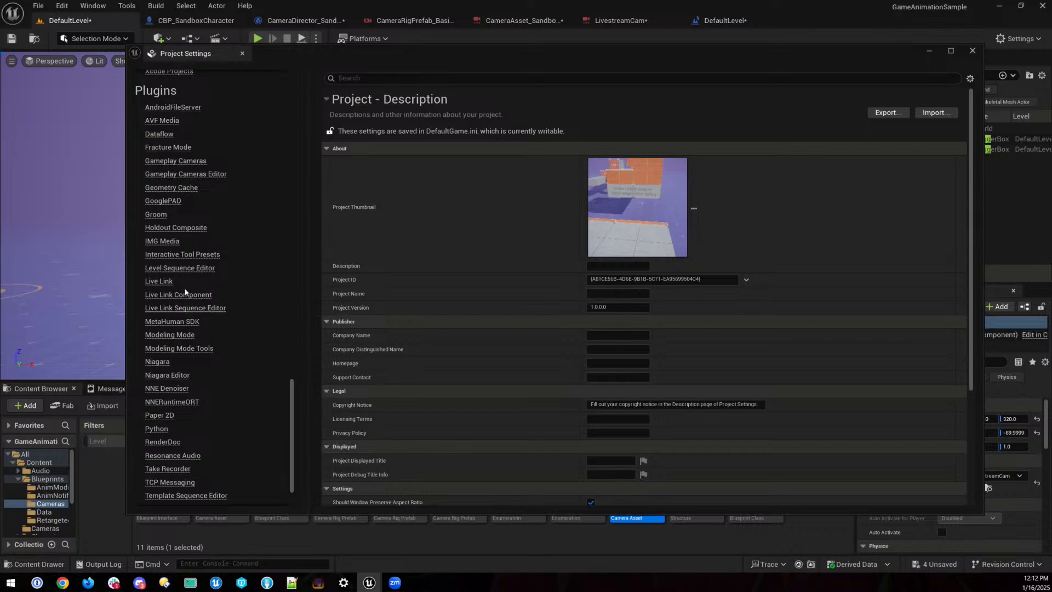
click(175, 161)
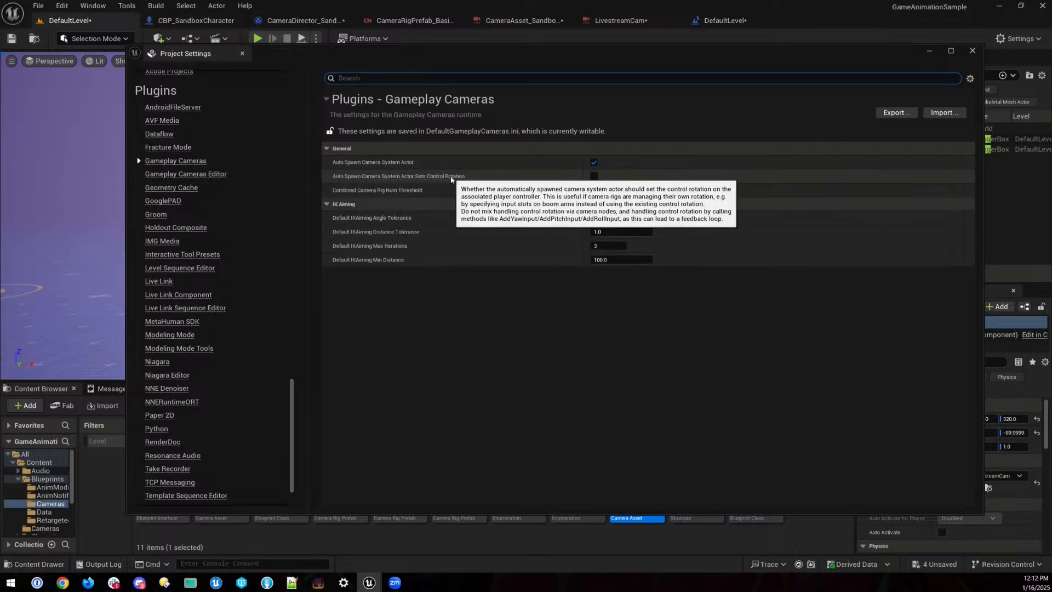
click(594, 177)
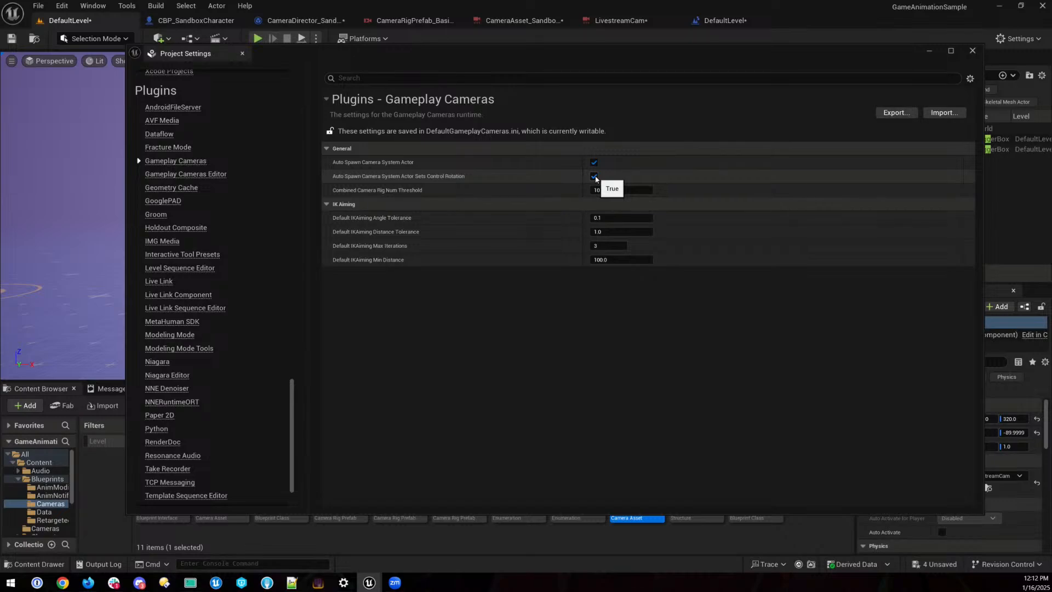
click(970, 52)
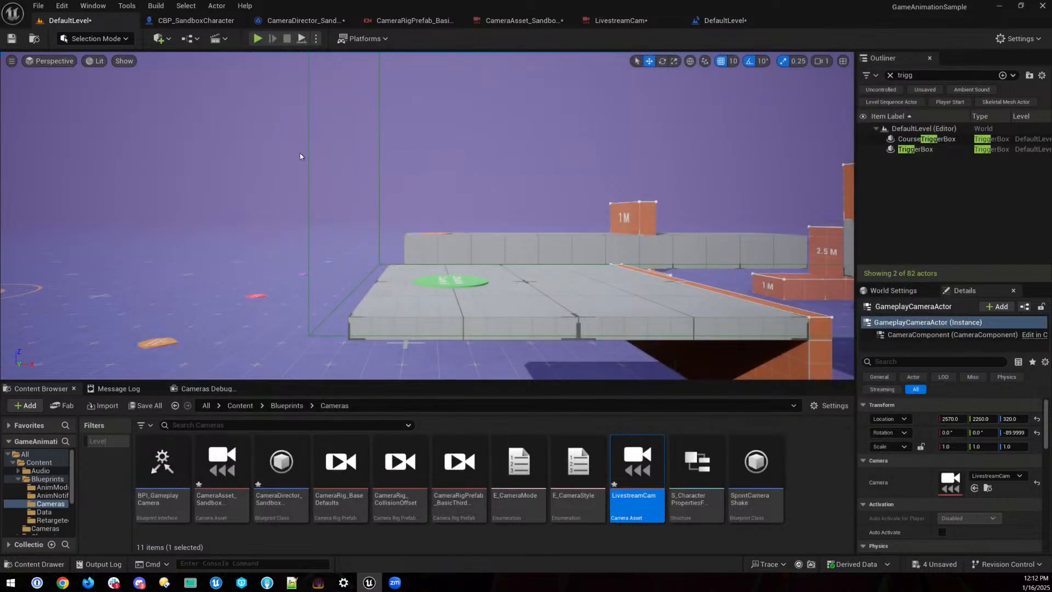
- Select the PlayerStart and move it near the side-scroller course, to about X 1150, Y 1650
right_drag(427, 216, 376, 252)
key(a)
right_drag(143, 175, 157, 163)
key(a)
click(189, 164)
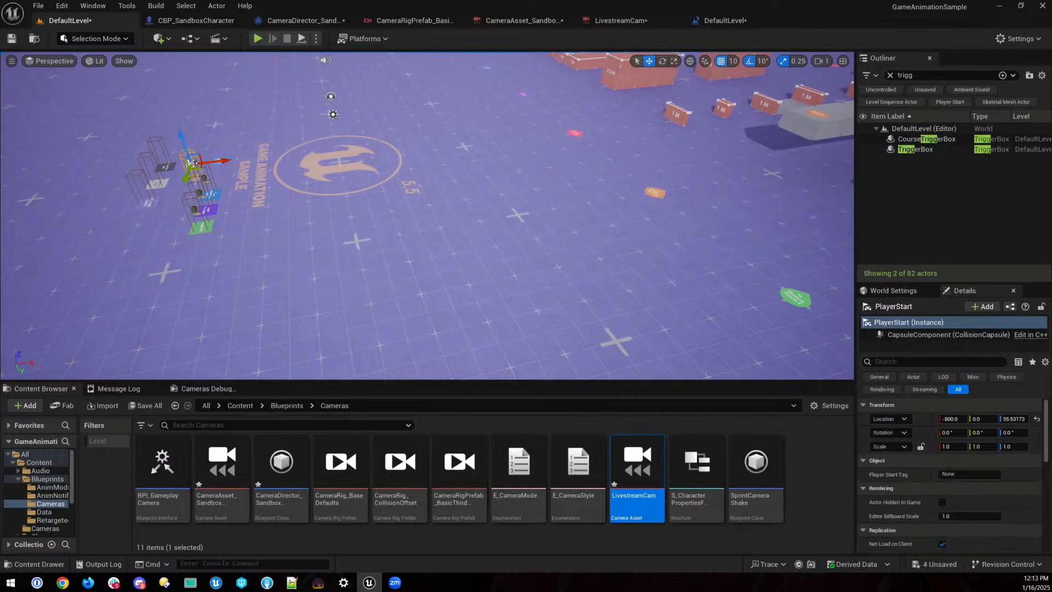
drag(195, 173, 759, 330)
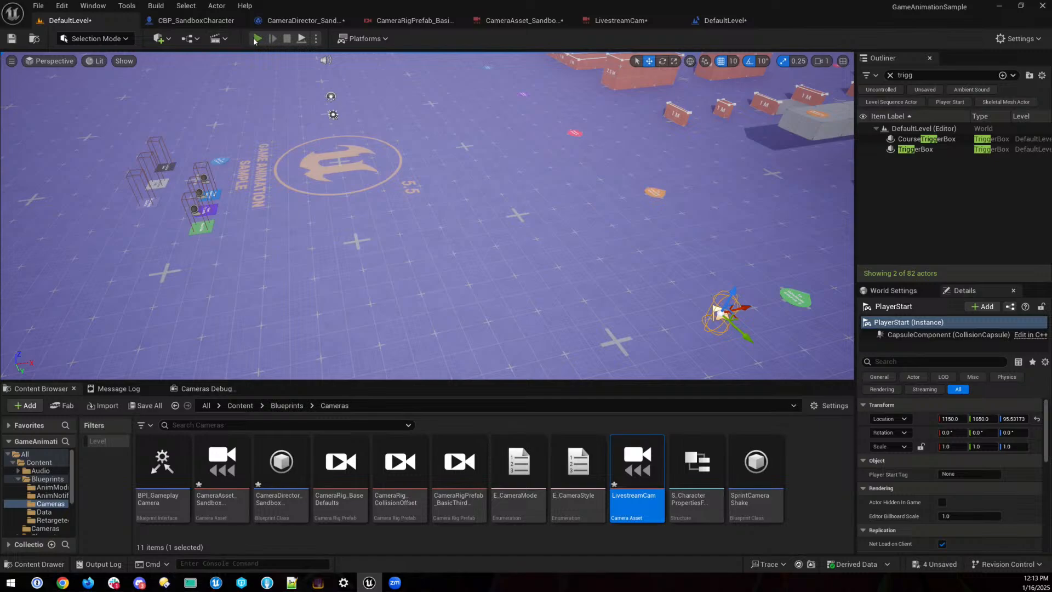
- Start a play session, run the character onto the course's first platform, and move back and forth to test the side-view camera
click(258, 39)
click(330, 193)
key(w)
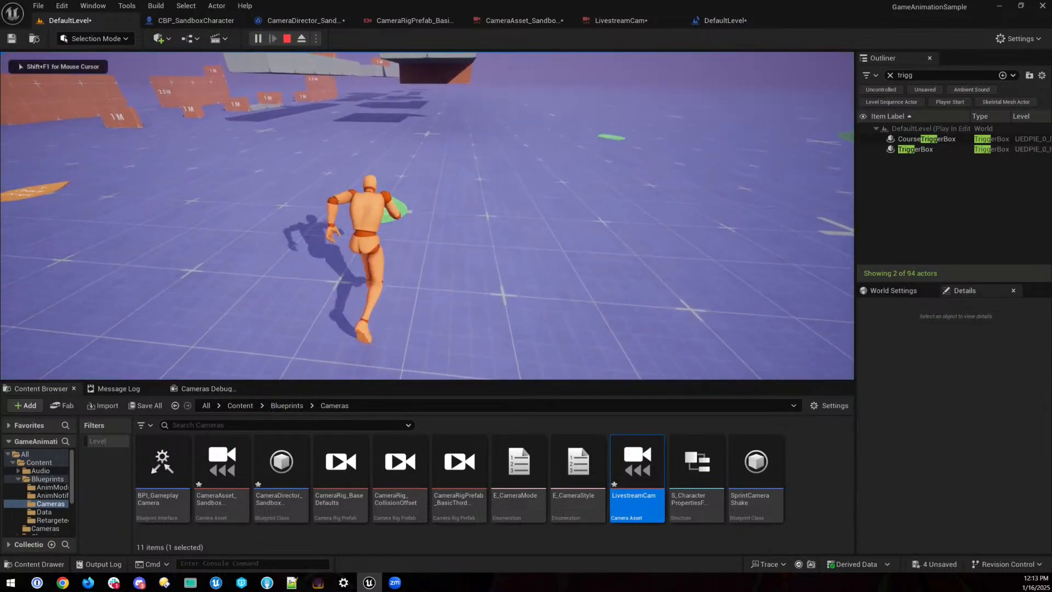
key(d)
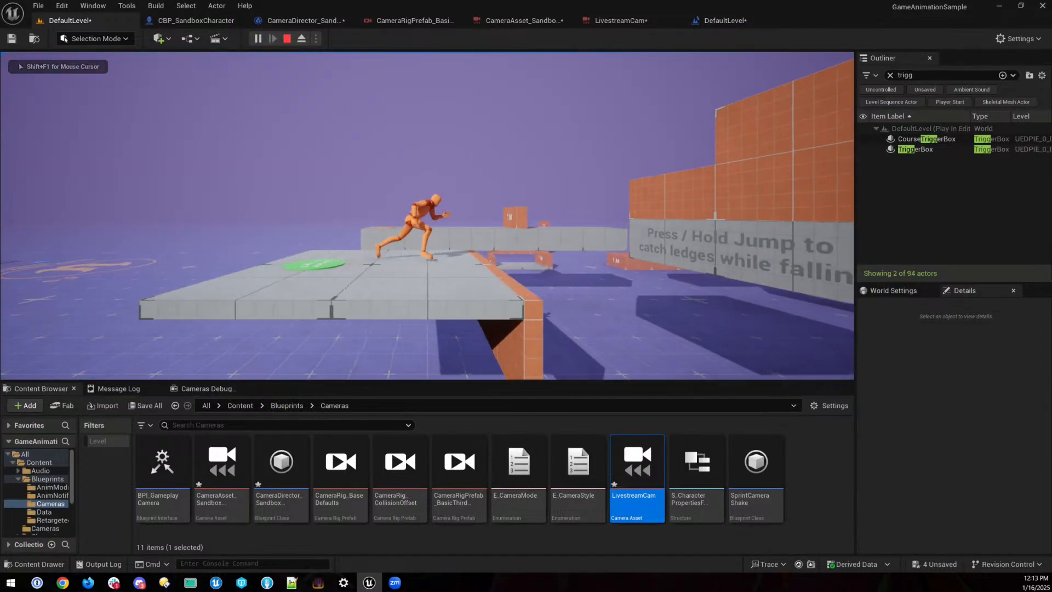
key(a)
key(a)
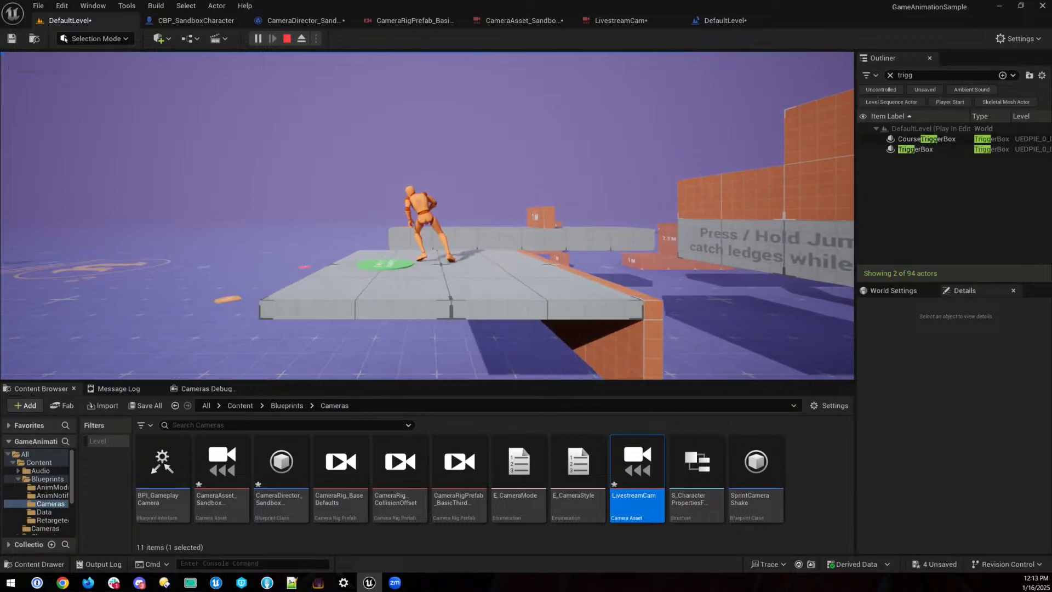
- Jump off the first platform toward the wall, and run along the ground back to the course start
key(d)
key(space)
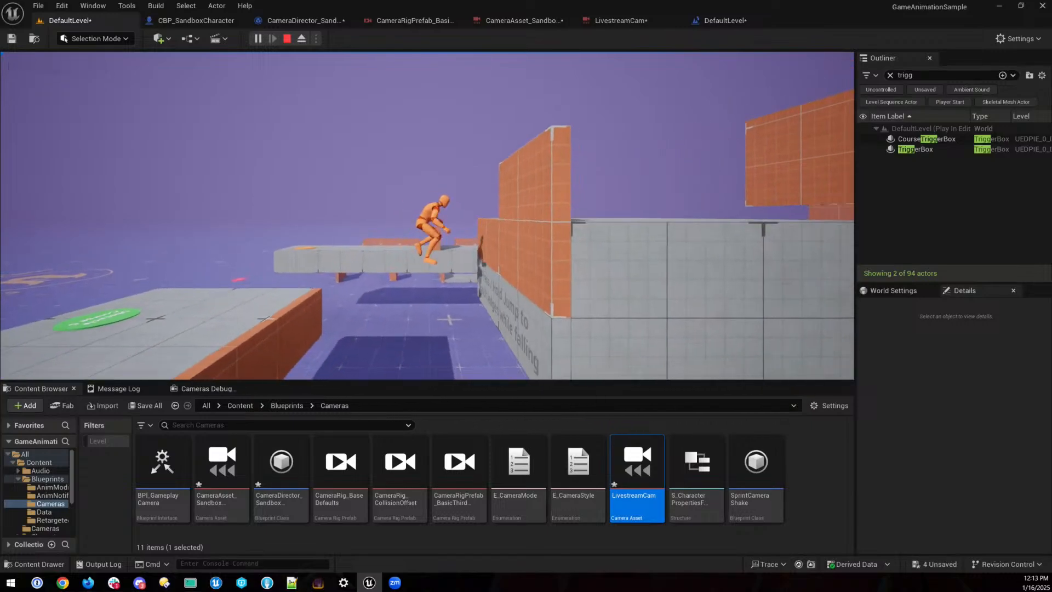
key(a)
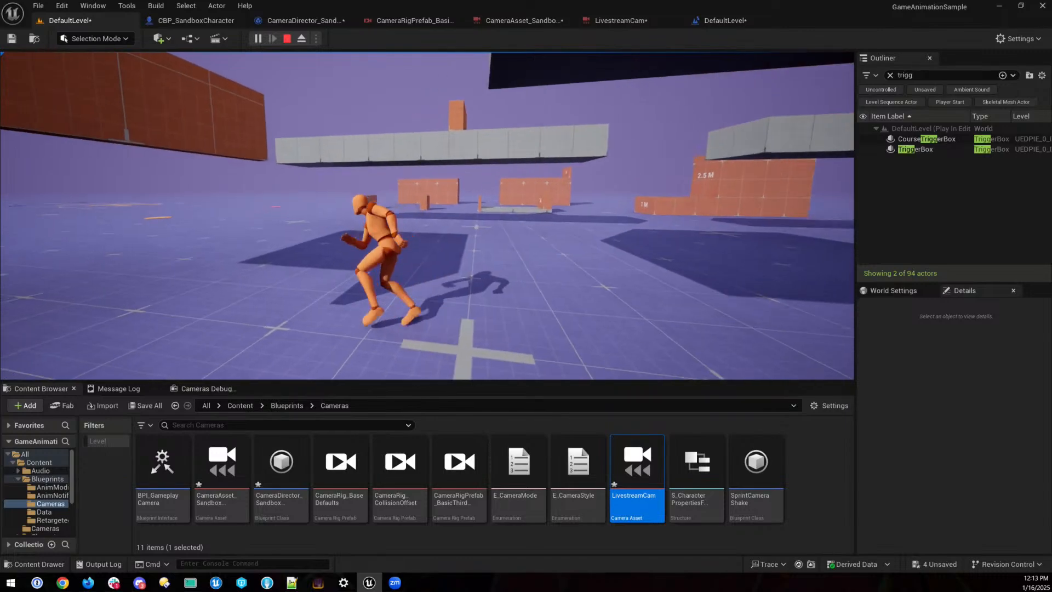
key(w)
key(d)
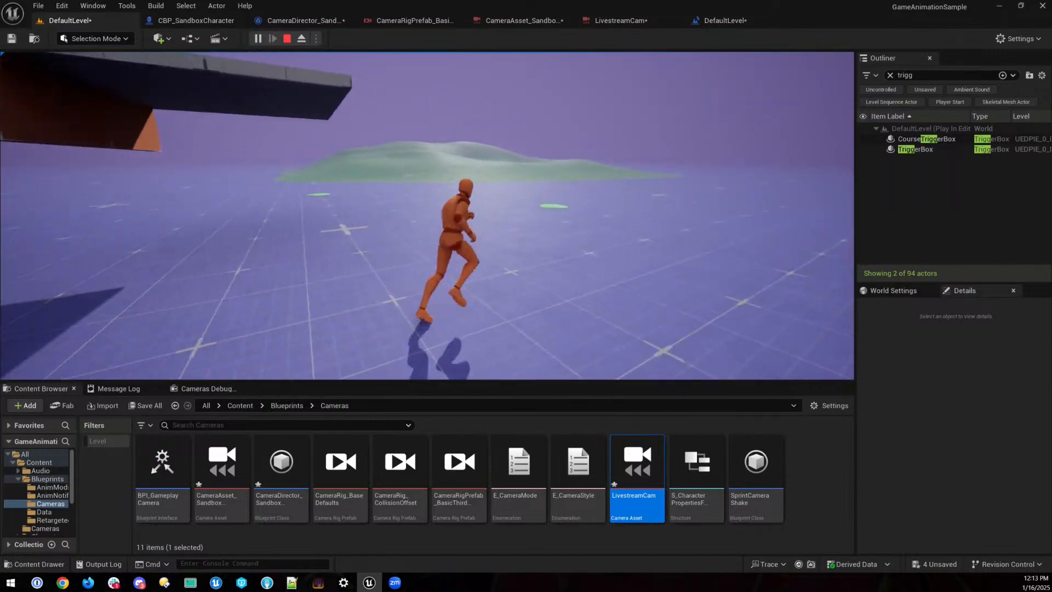
key(w)
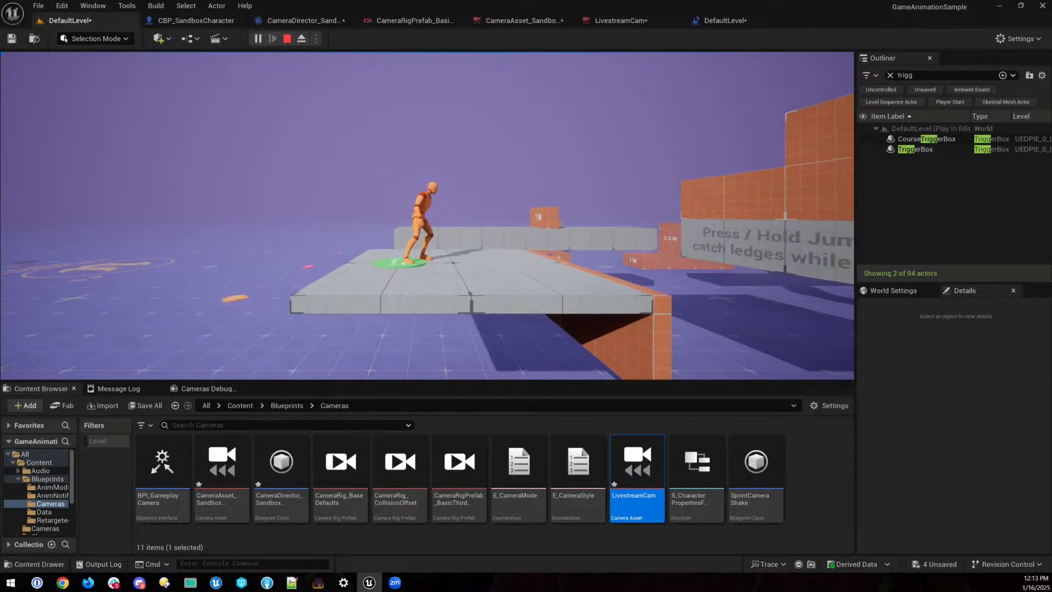
- Retry the jump from the first platform, and bring the character back around to the start pad
key(d)
key(space)
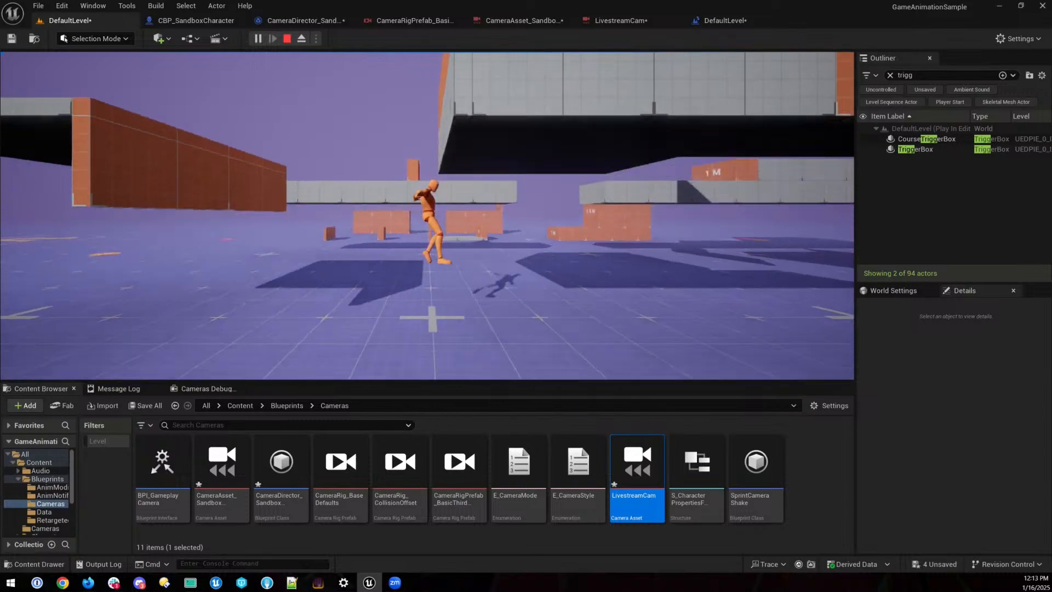
key(a)
key(w)
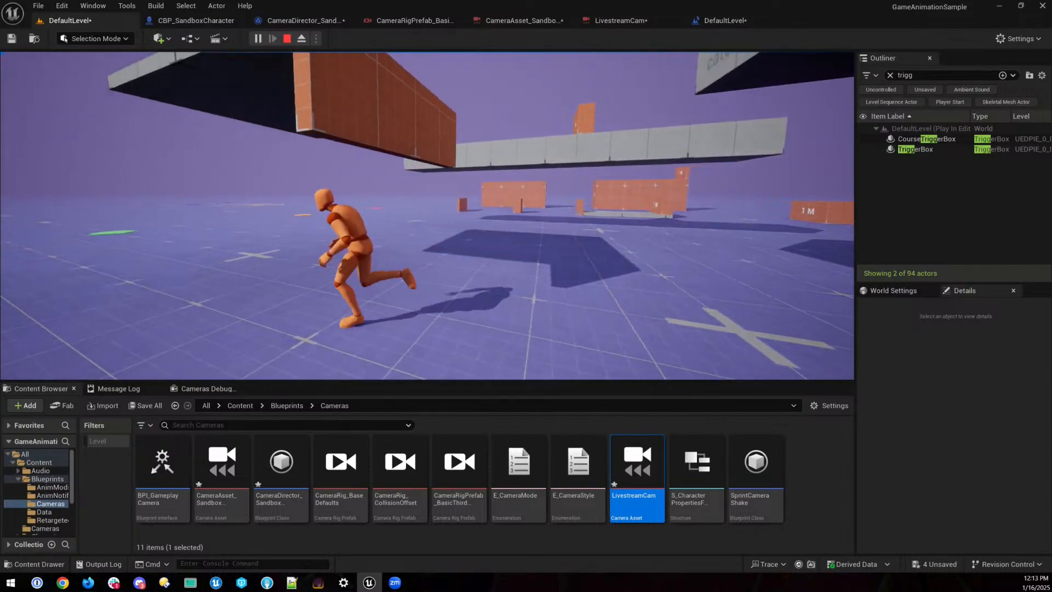
key(a)
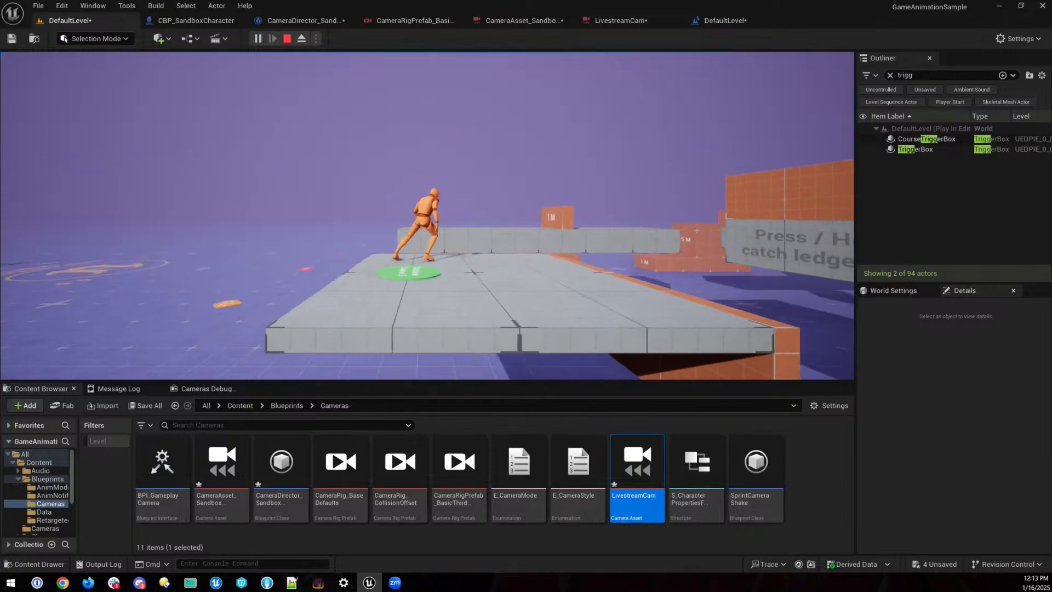
- Run and jump the character over the course's walls and up the ramp to test the side-view camera
key(d)
key(space)
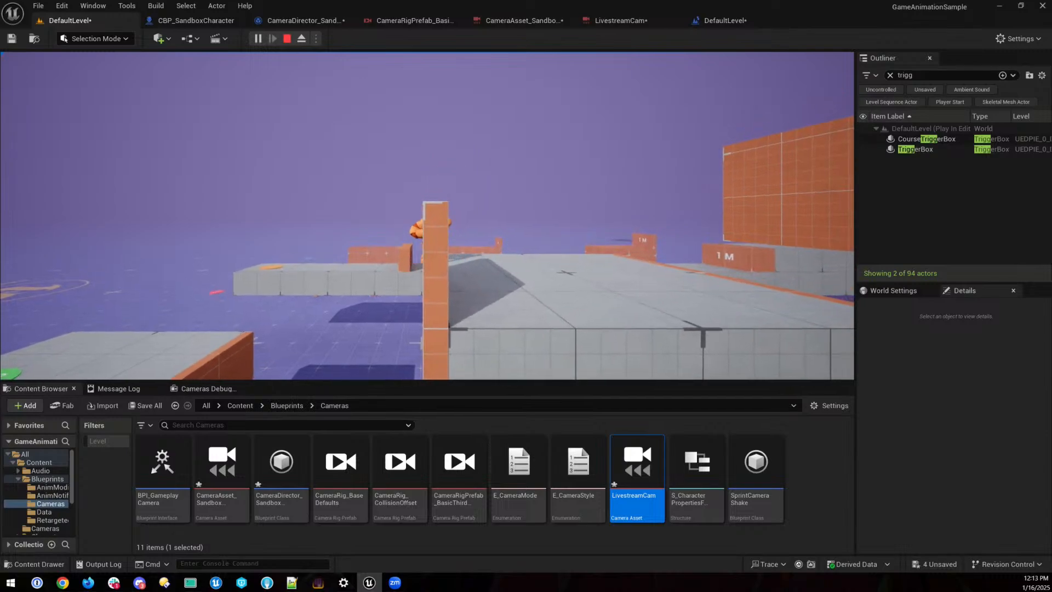
key(d)
key(space)
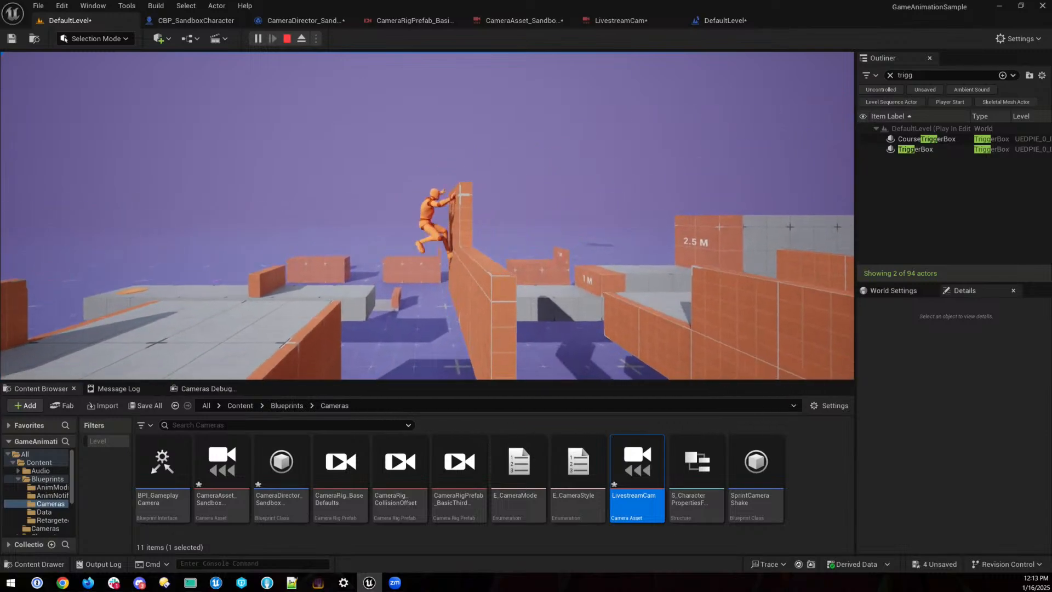
key(d)
key(space)
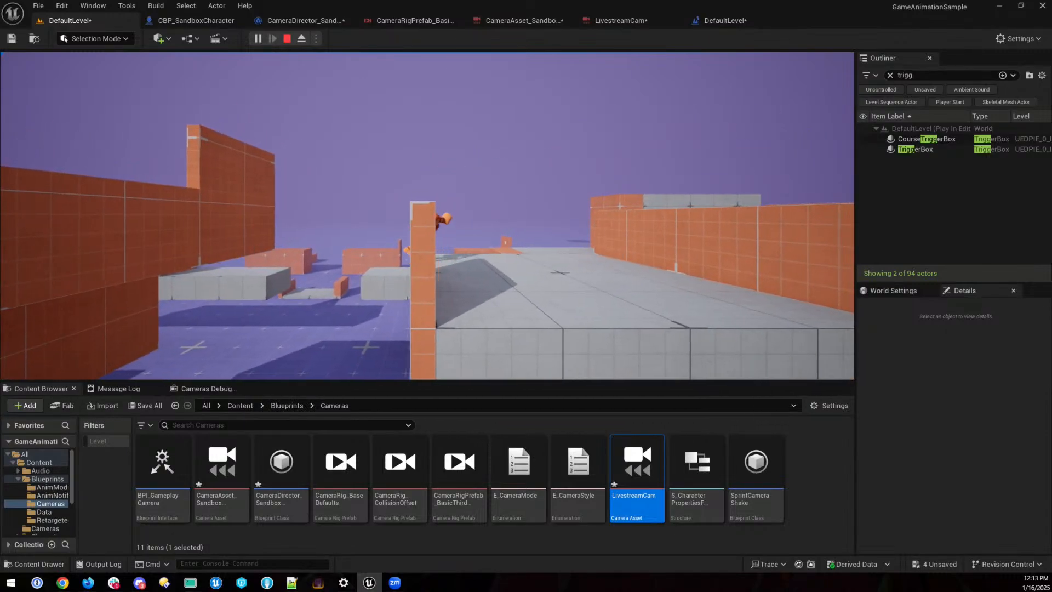
key(d)
key(space)
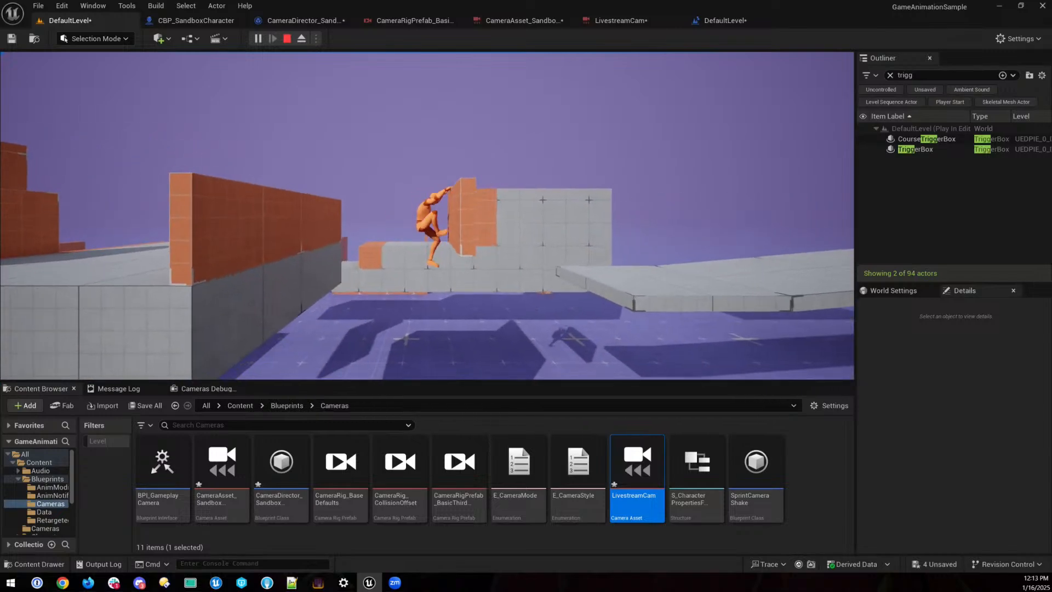
key(d)
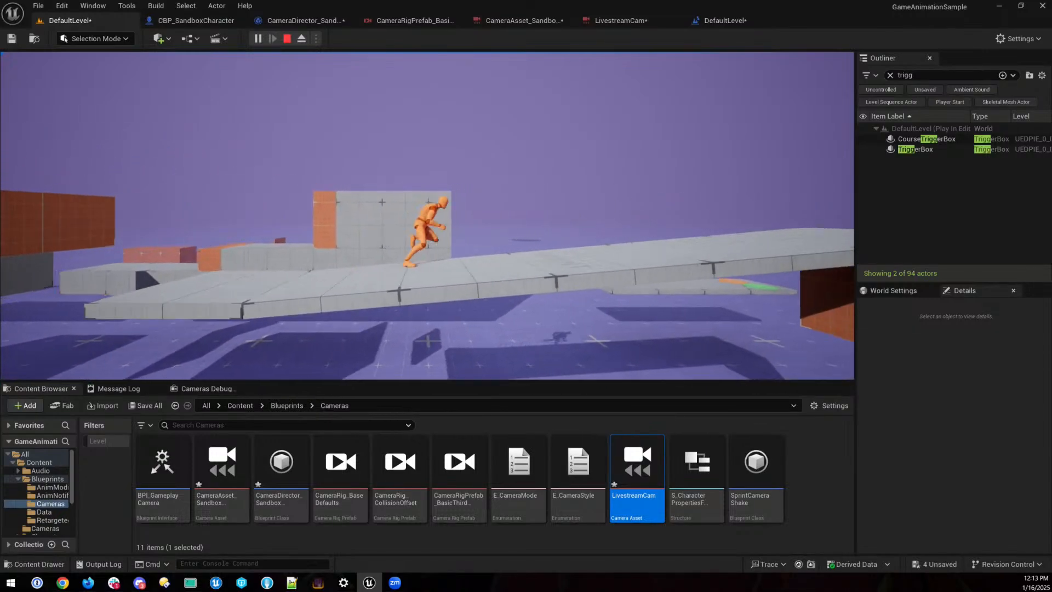
key(d)
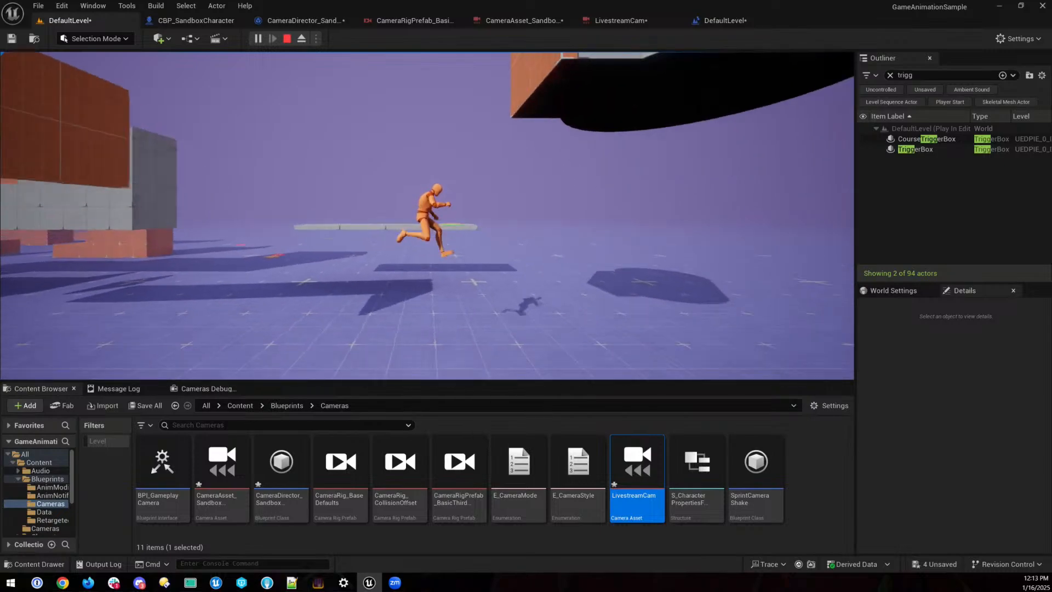
- Run the character across the open ground outside the course to check the follow camera, and stop the play session
key(w)
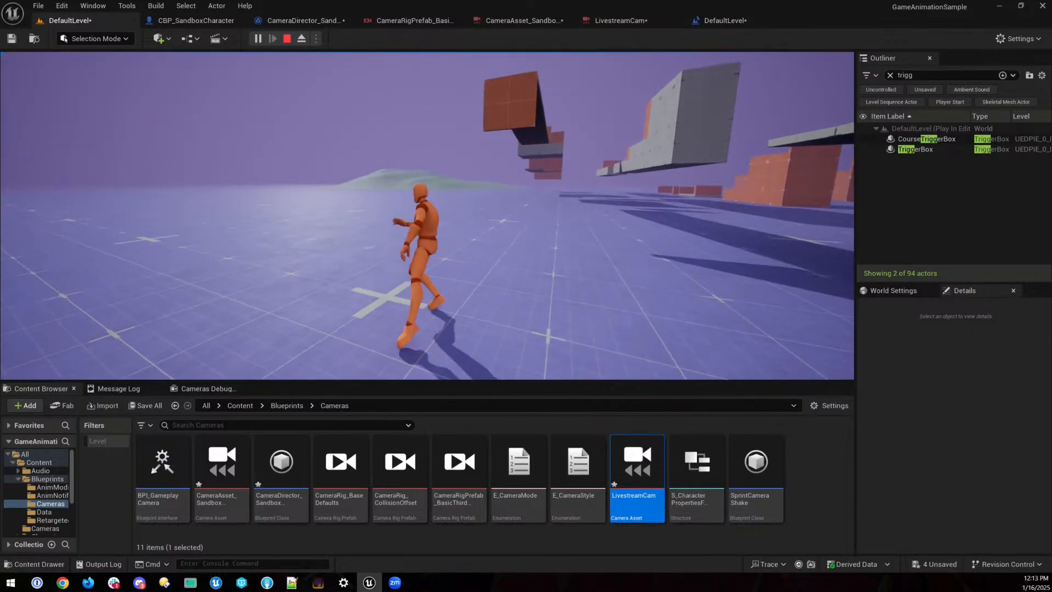
key(w)
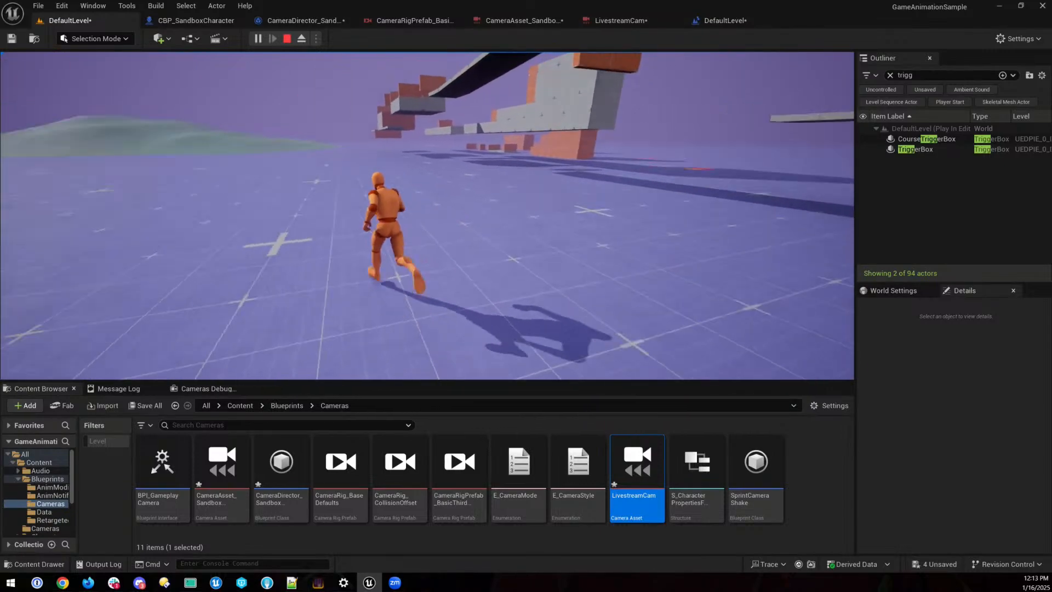
key(w)
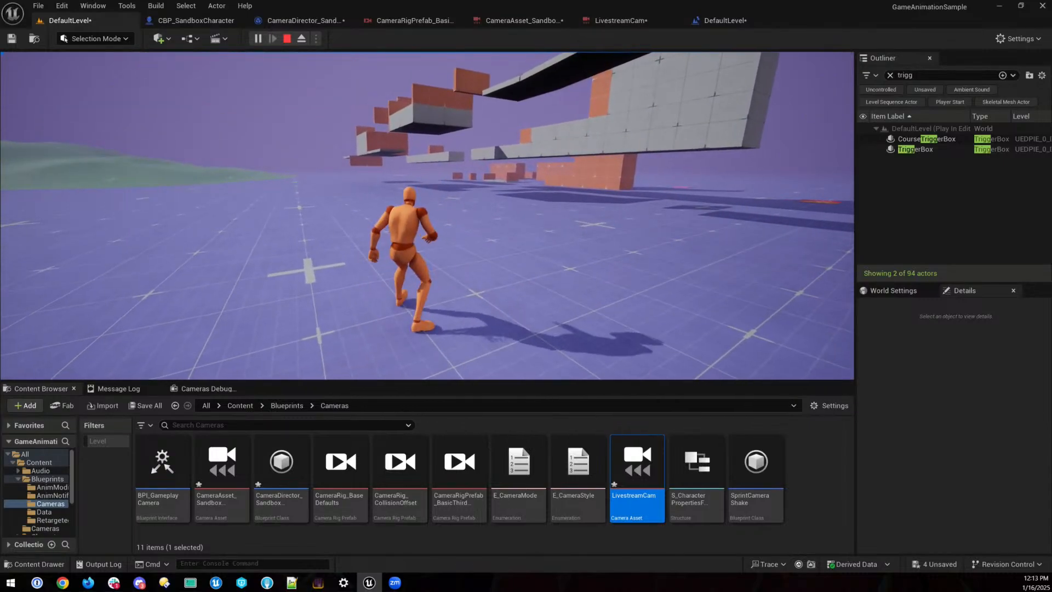
key(shift+F1)
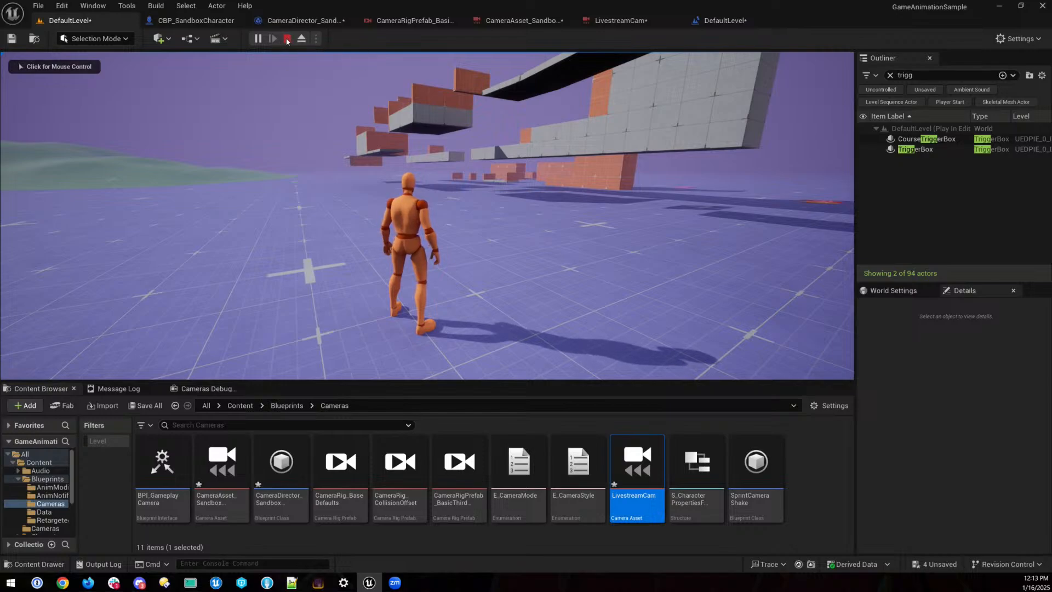
click(287, 39)
- Widen the content folder tree, assign CA_CourseSideScroller as the GameplayCameraActor's camera asset, and open that asset
right_drag(384, 276, 485, 288)
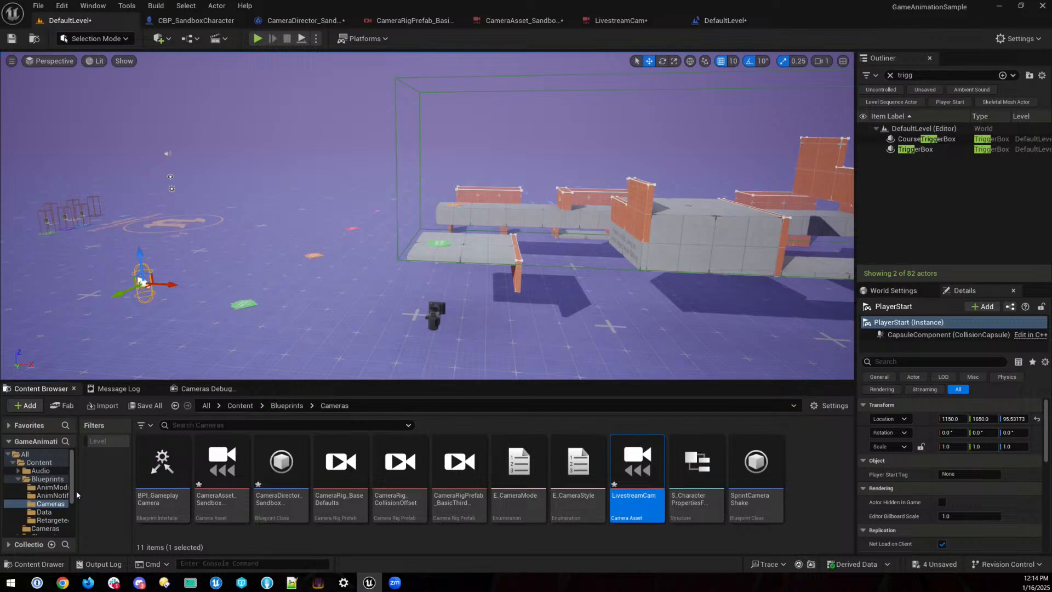
drag(77, 495, 134, 495)
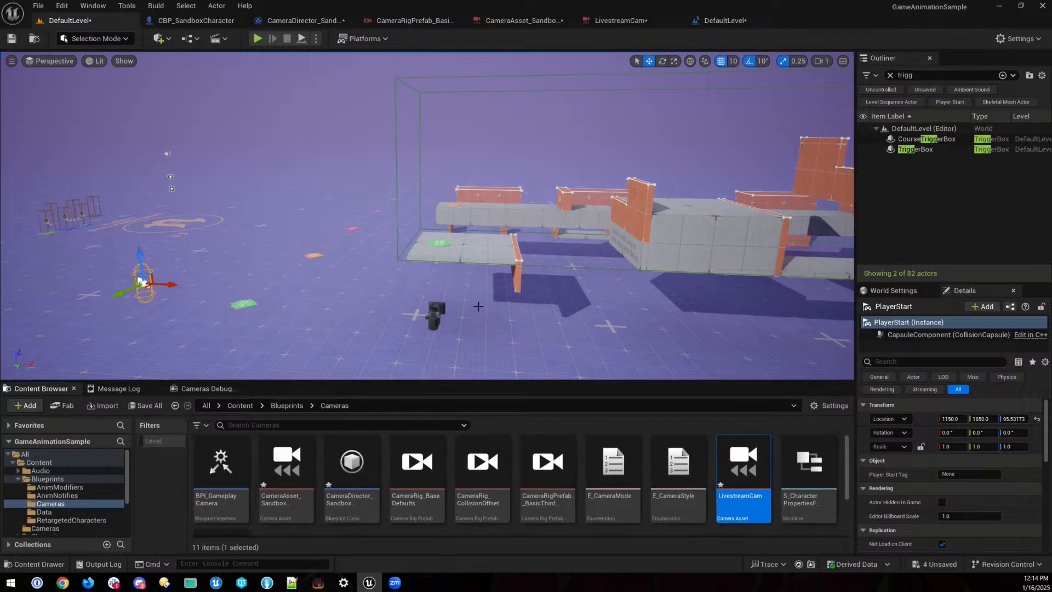
right_drag(432, 319, 427, 318)
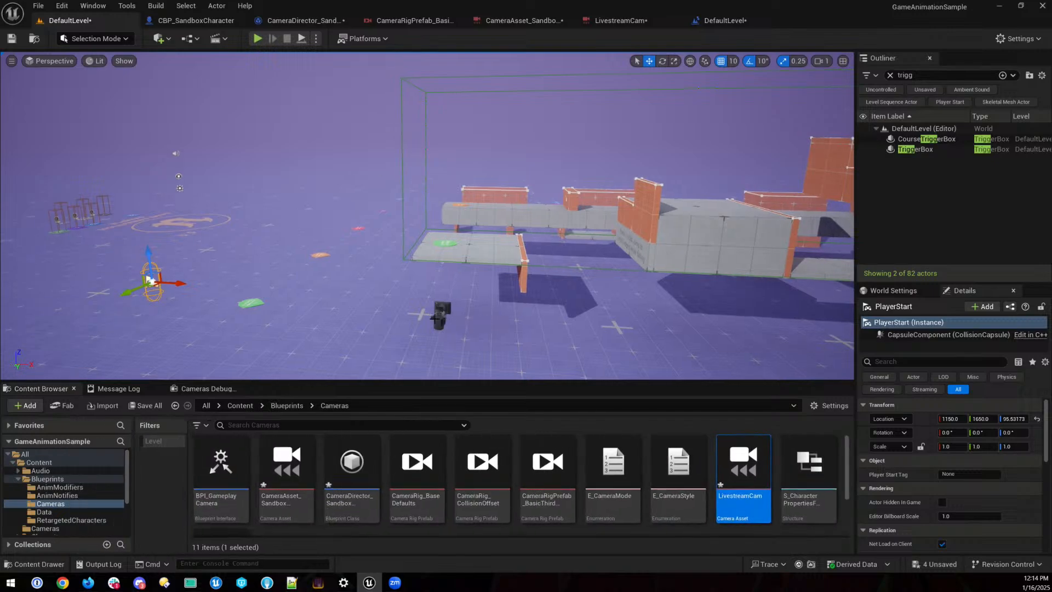
click(435, 318)
click(994, 475)
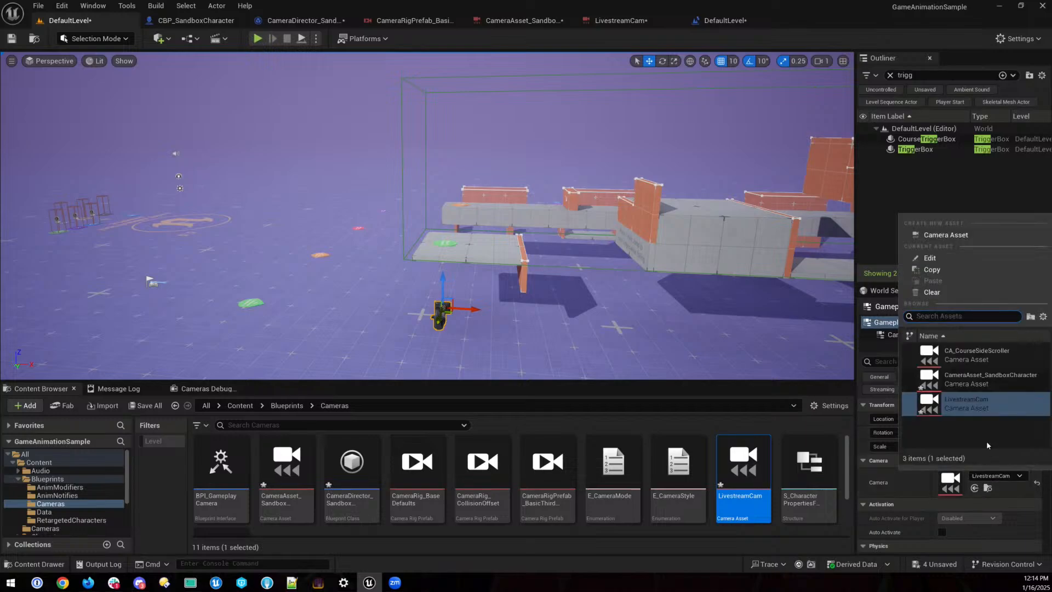
click(981, 354)
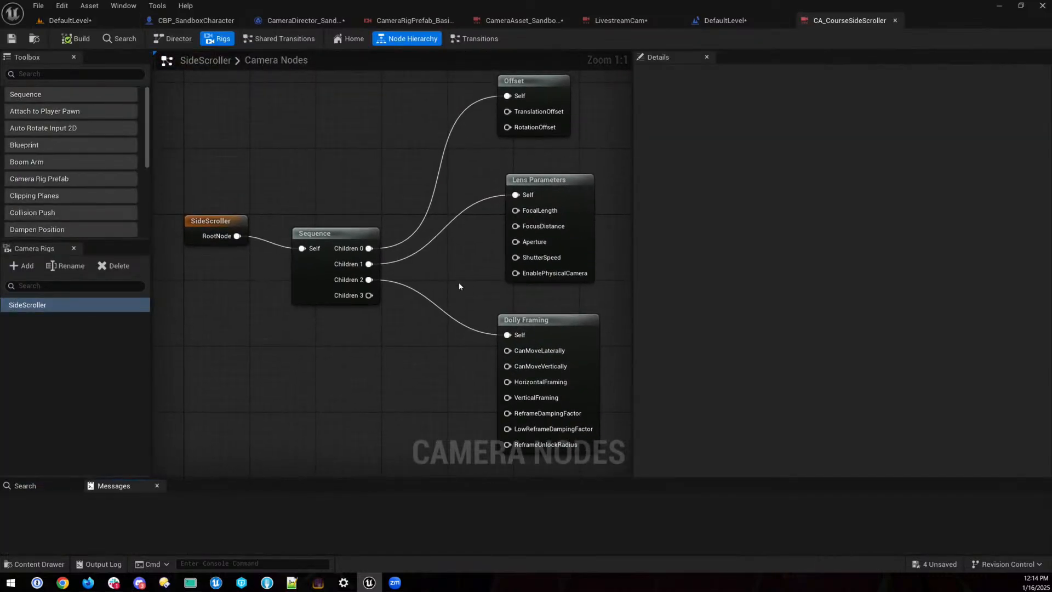
- Select the Dolly Framing node in the SideScroller rig to examine its framing targets and dead and soft zone margins
scroll(431, 241, up, 2)
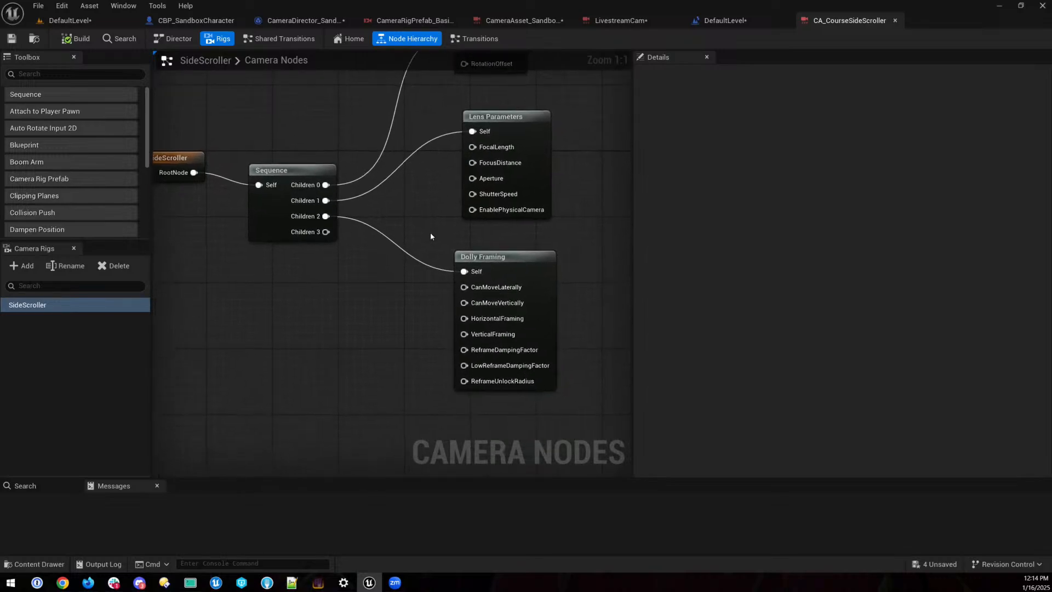
click(522, 261)
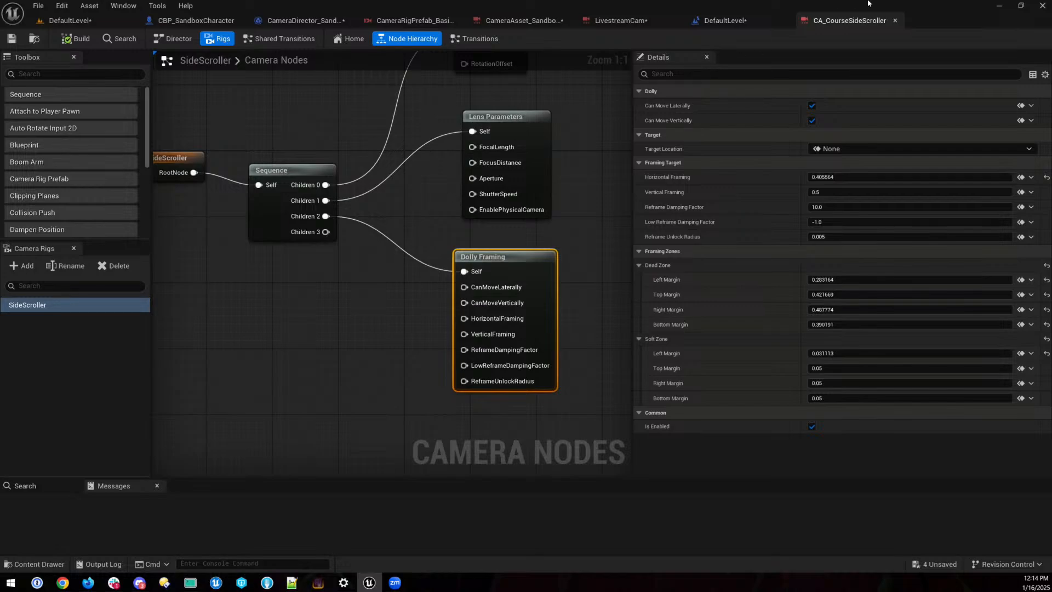
- Play the DefaultLevel, run the character onto the course's first platform, and release mouse control of the viewport
click(64, 20)
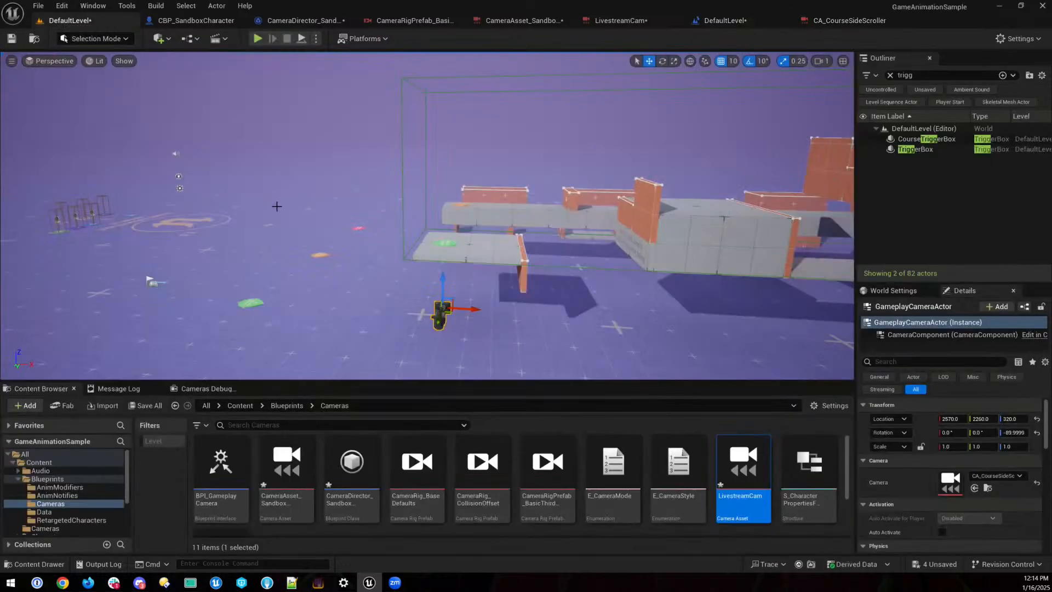
click(258, 38)
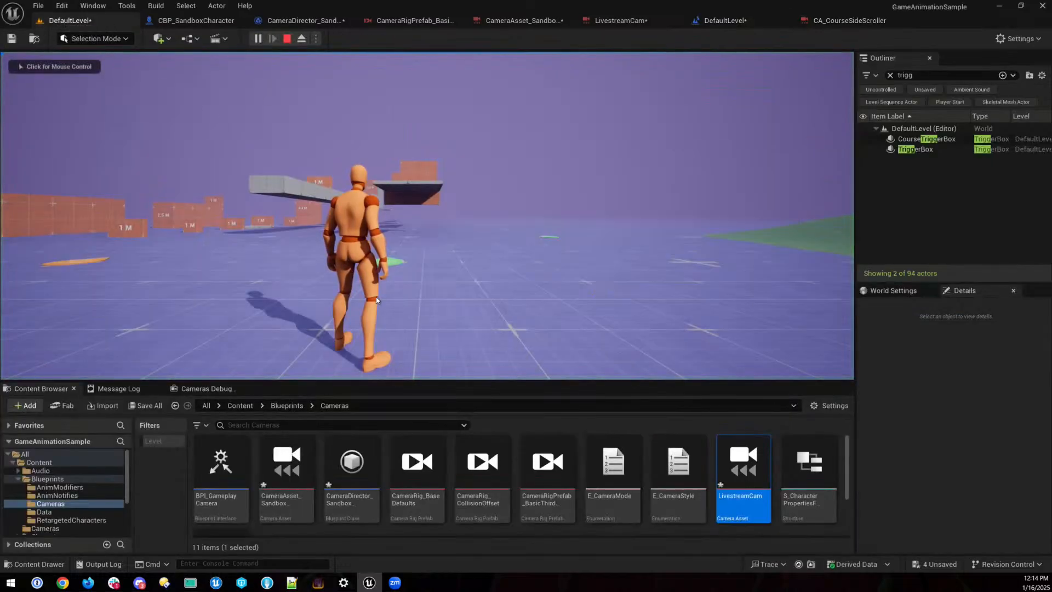
key(w)
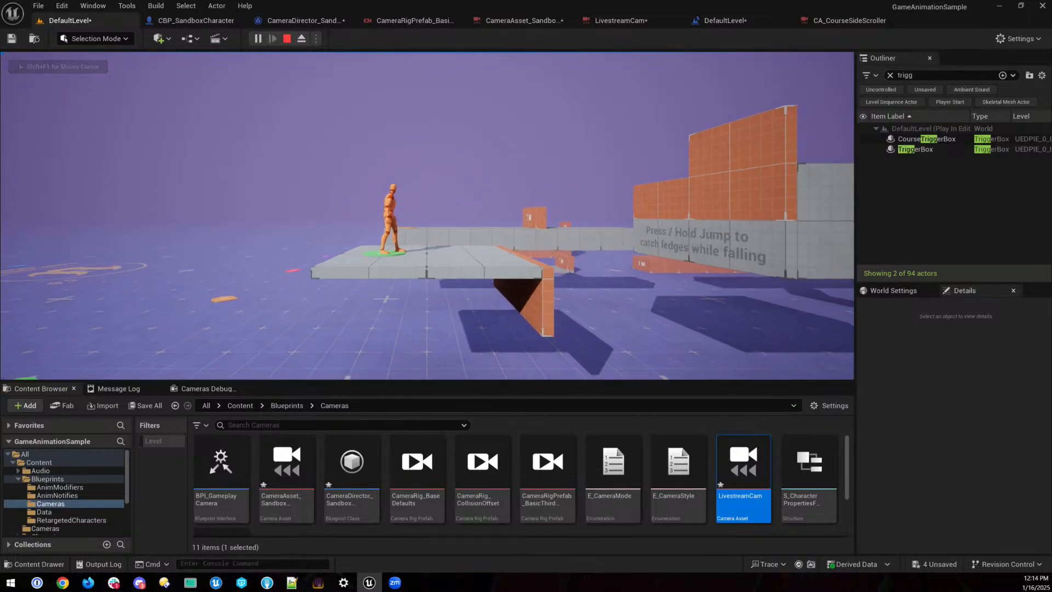
key(shift+F1)
- Undock the CA_CourseSideScroller editor into a floating window and show it over the running DefaultLevel viewport
click(848, 21)
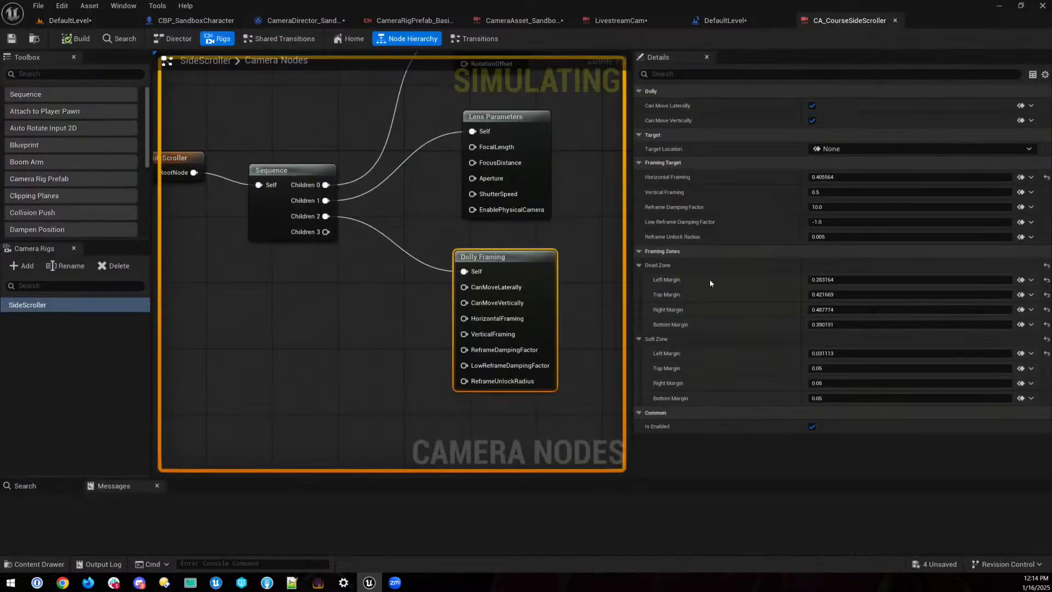
right_drag(564, 122, 579, 245)
drag(833, 24, 823, 80)
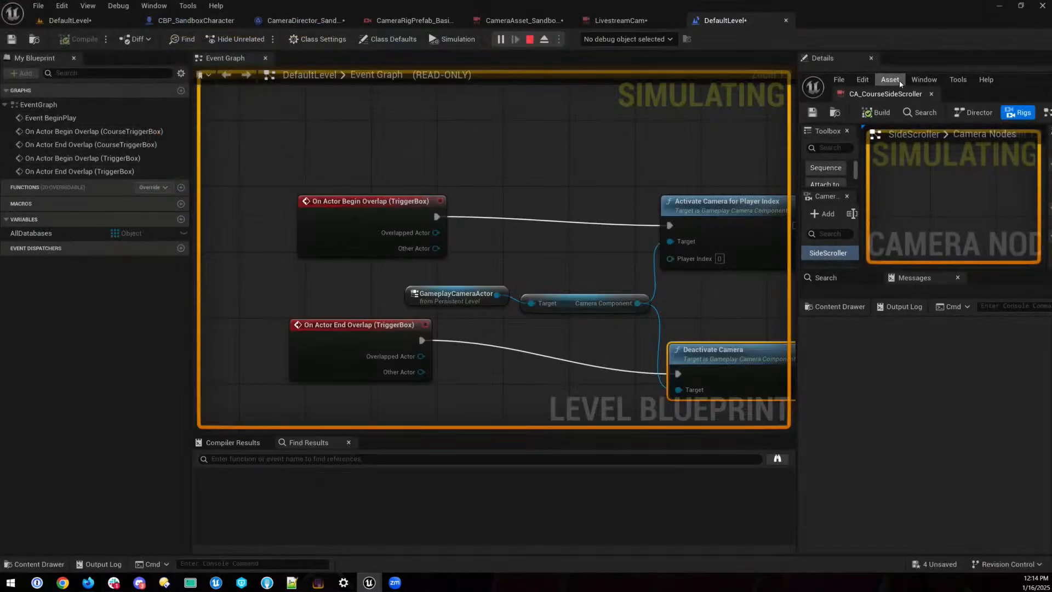
drag(1022, 89, 815, 99)
click(109, 25)
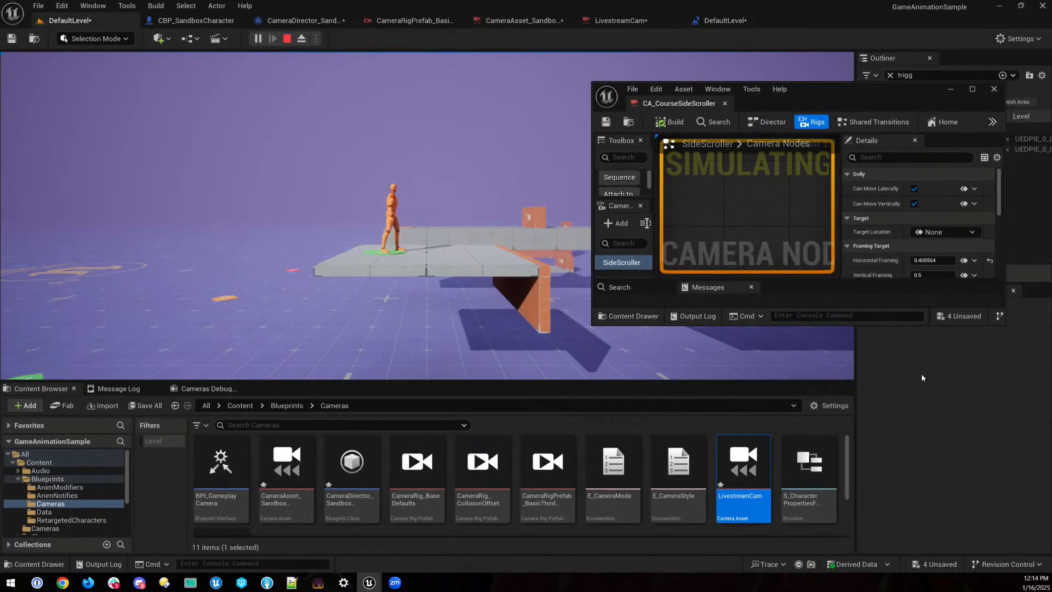
- Enlarge the floating rig editor, widen its details area, and set the Offset node's X translation offset to -100
drag(871, 324, 871, 547)
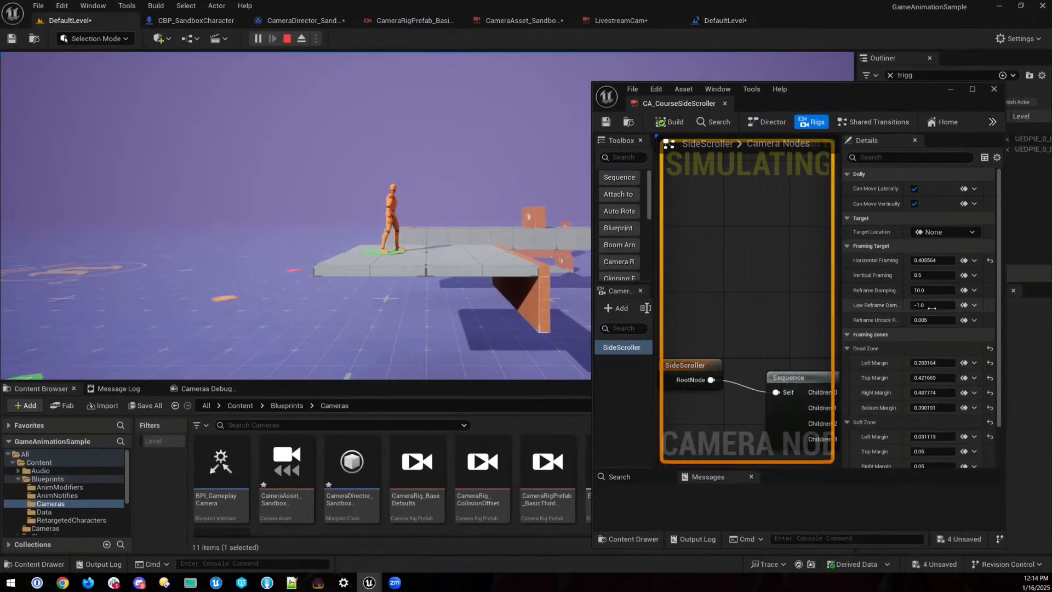
right_drag(725, 299, 524, 280)
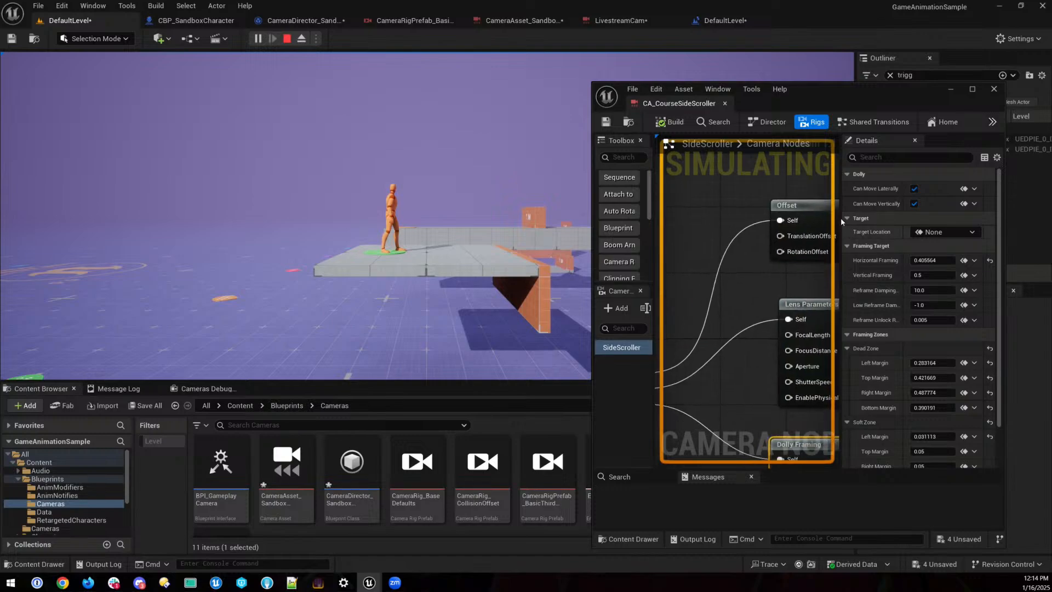
click(819, 217)
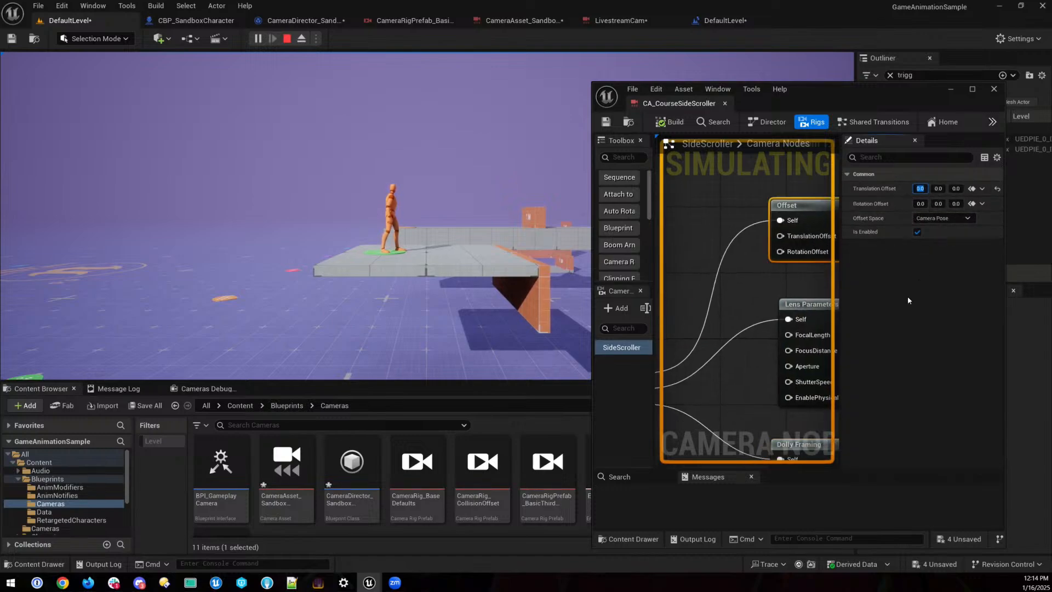
drag(837, 312, 825, 313)
click(743, 221)
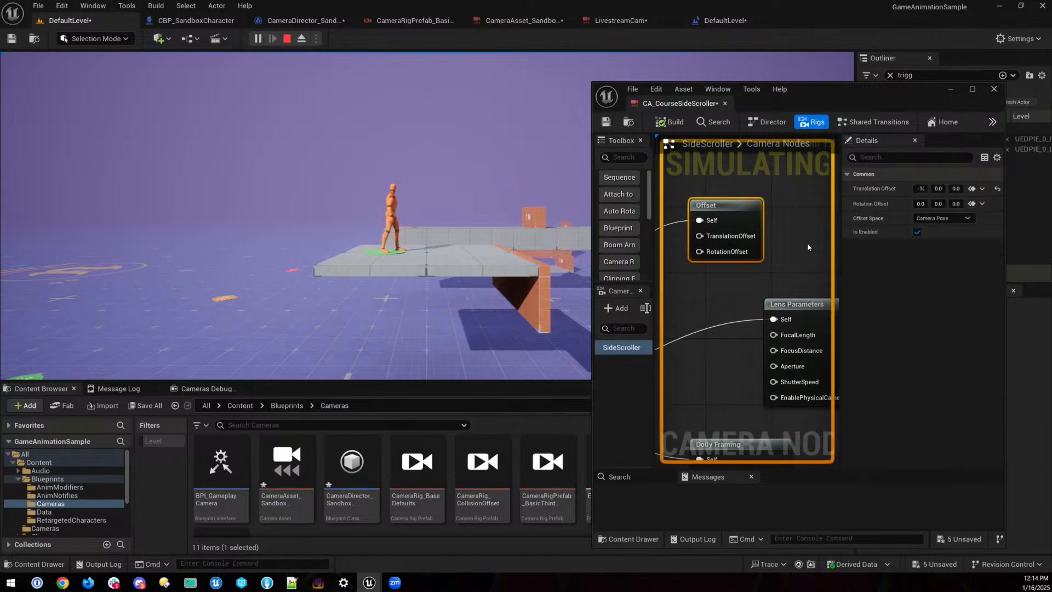
drag(838, 247, 788, 246)
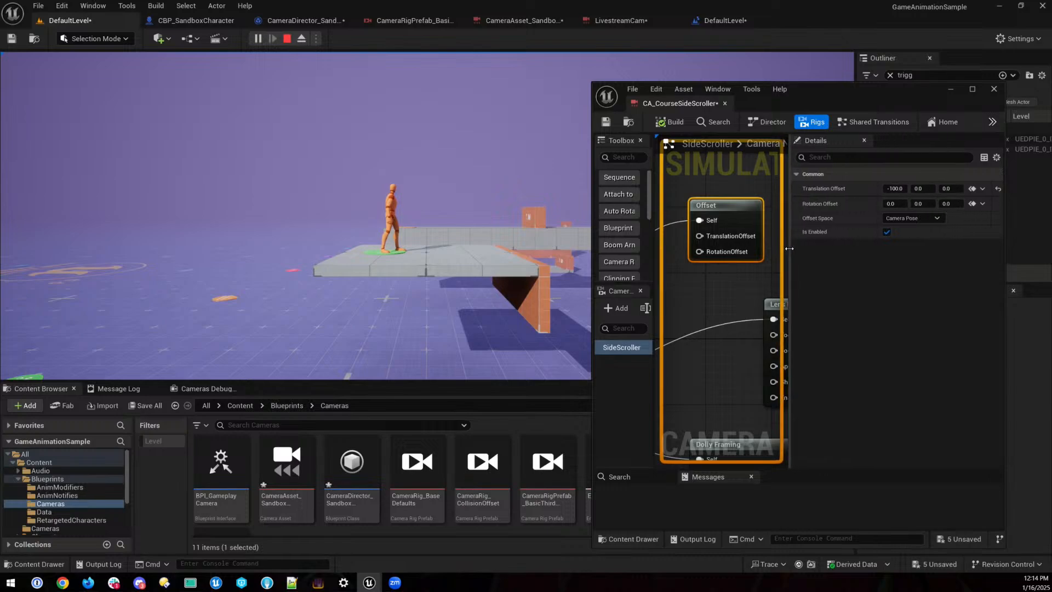
- Try X translation offsets of 0, 100 and 1510 on the Offset node, and settle on 150
click(904, 185)
text(0)
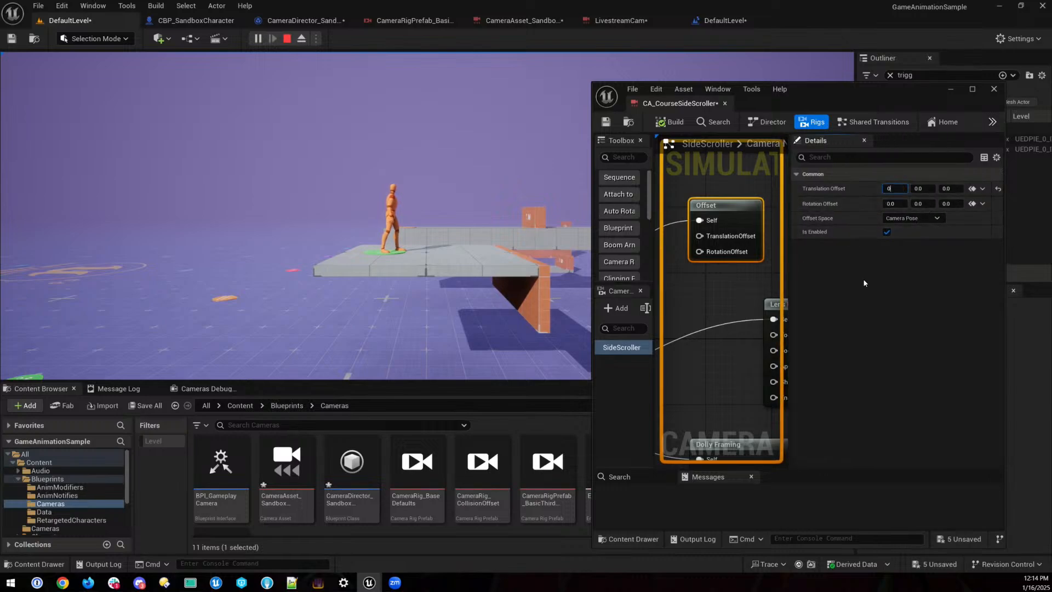
key(Return)
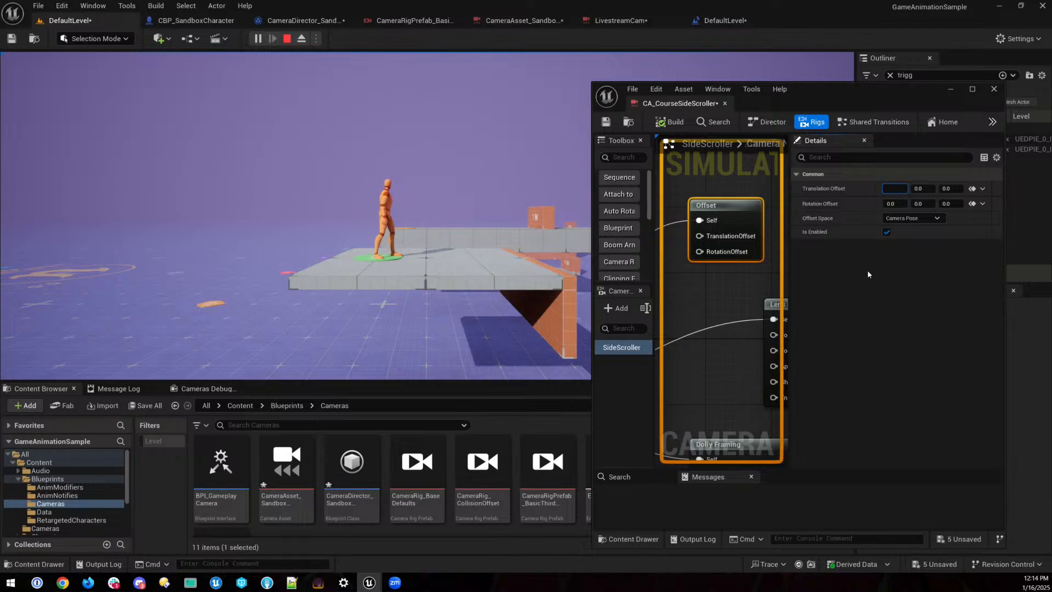
text(100)
key(Return)
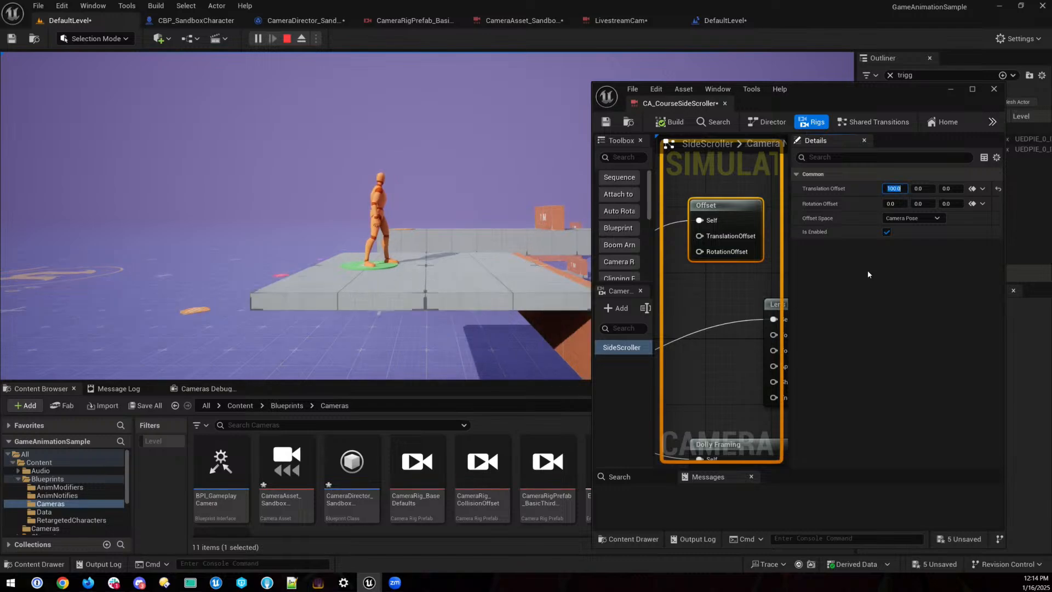
text(1510)
key(Return)
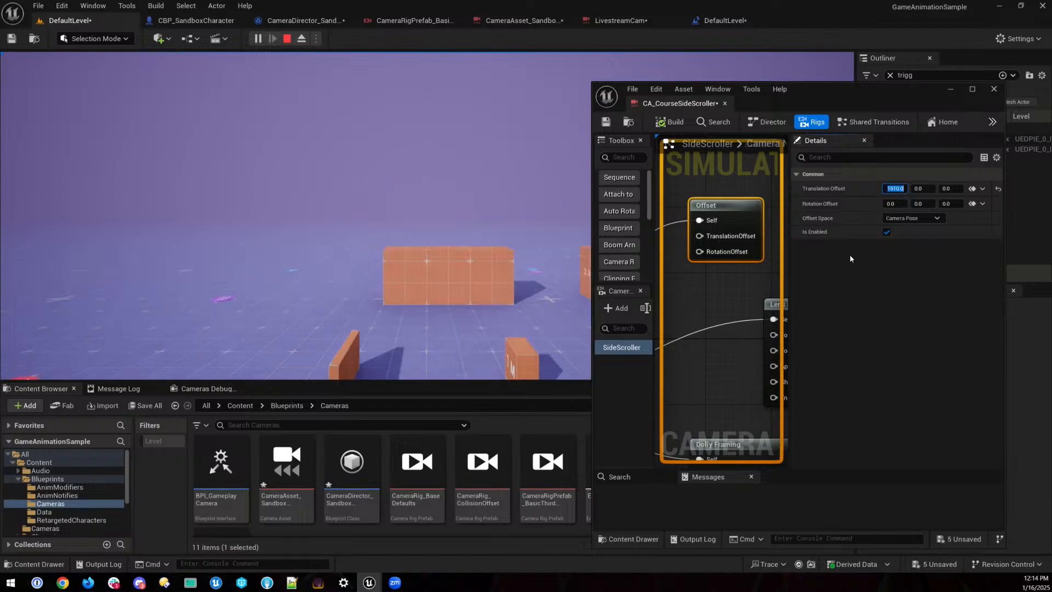
text(150)
key(Return)
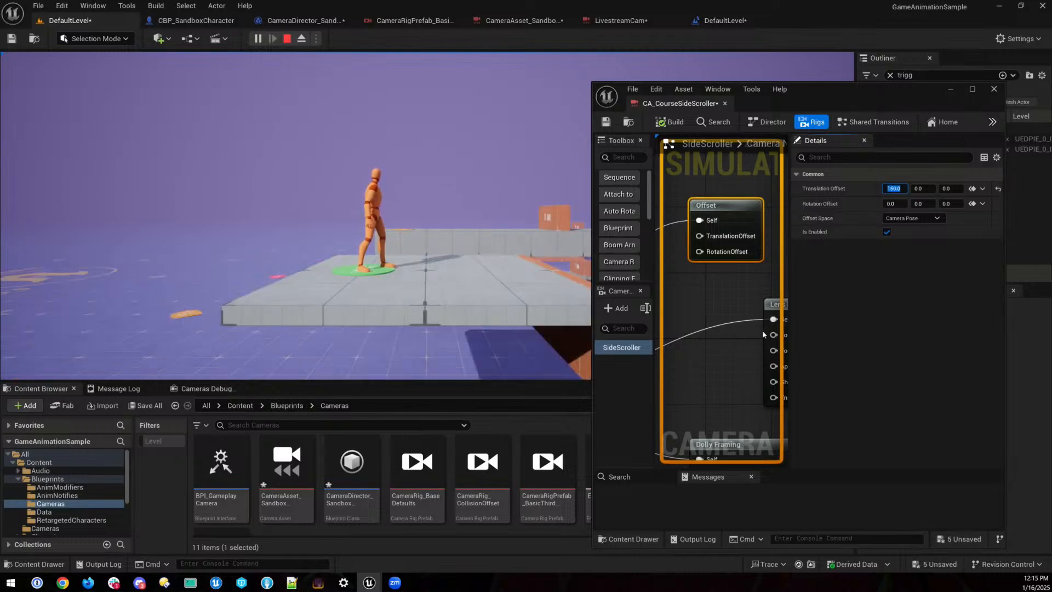
- Select the Dolly Framing node in the SideScroller rig and bring up the Cameras Debugger
right_drag(762, 335, 758, 157)
click(744, 269)
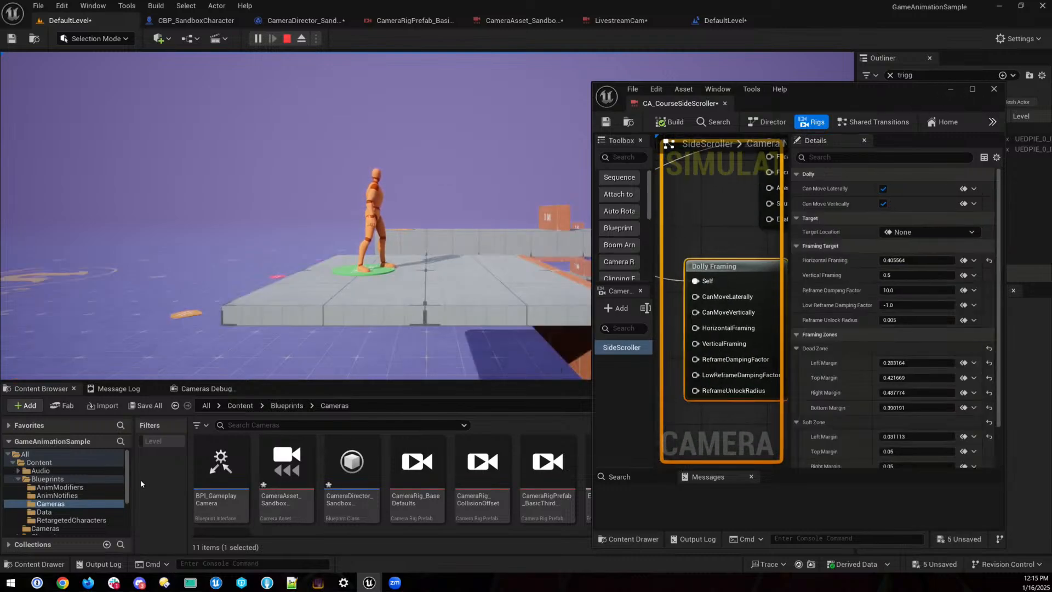
click(203, 389)
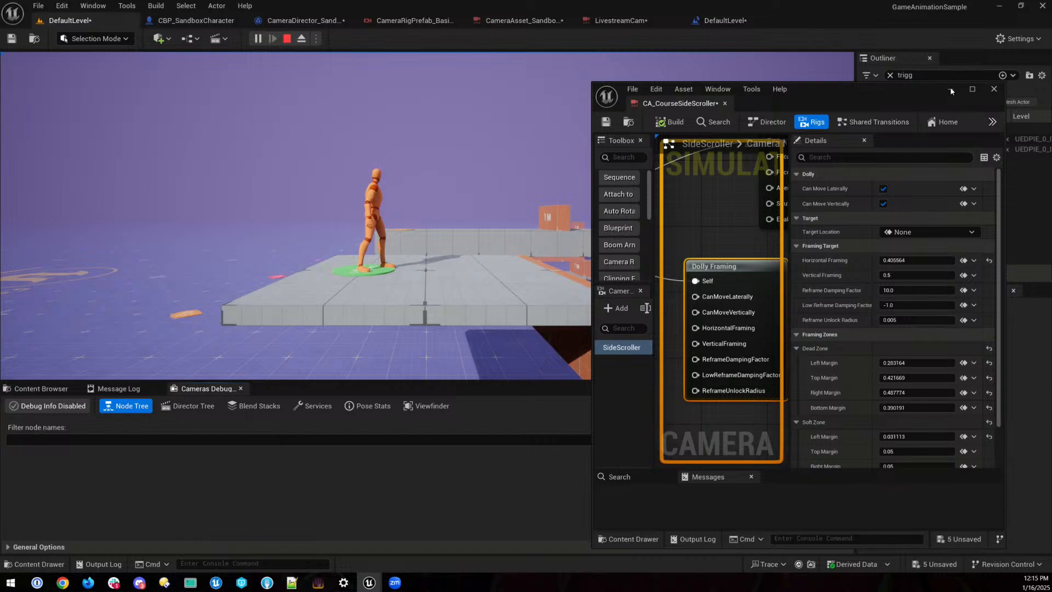
- Restore the auto-saved CameraDirector_SandboxCharacter, CameraAsset_SandboxCharacter and DefaultLevel packages, and dismiss the revision control notice
key(super+d)
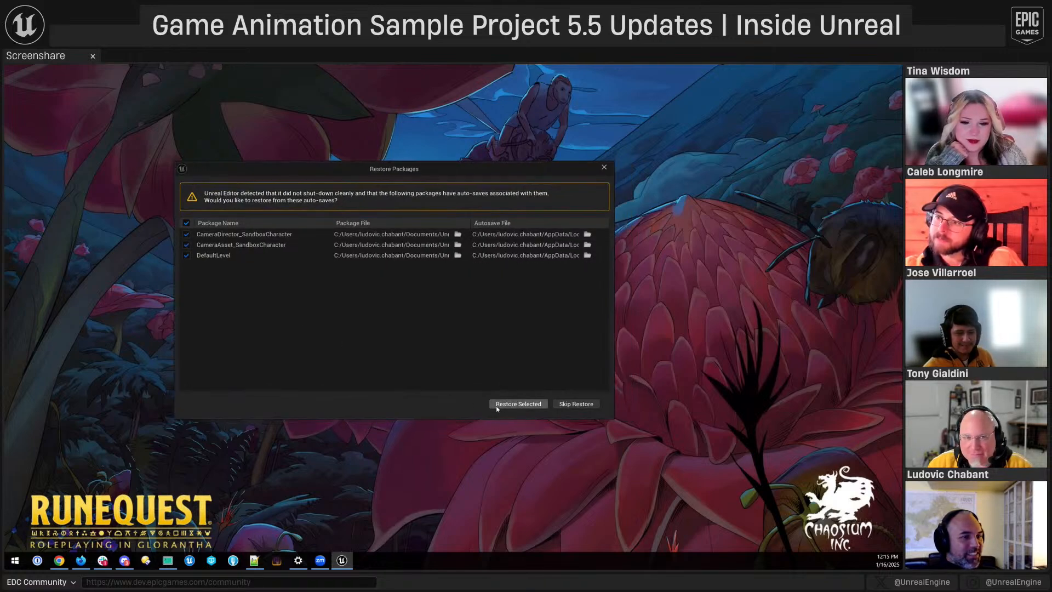
click(523, 405)
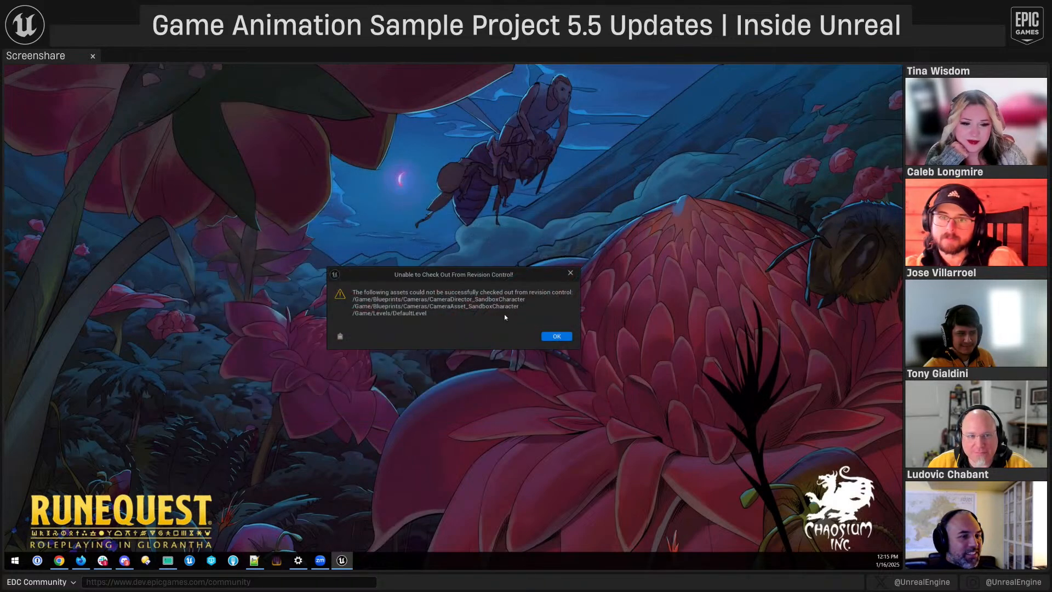
click(555, 338)
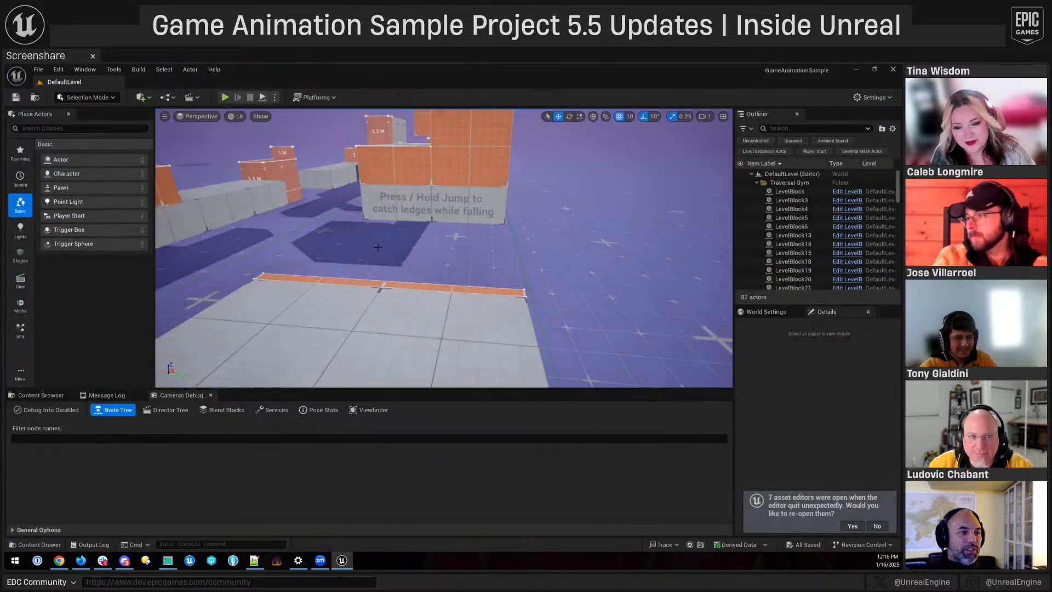
- Select the GameplayCameraActor beside the course, decline reopening the asset editors, and assign CA_CourseSideScroller as its camera
right_drag(377, 248, 387, 277)
key(s)
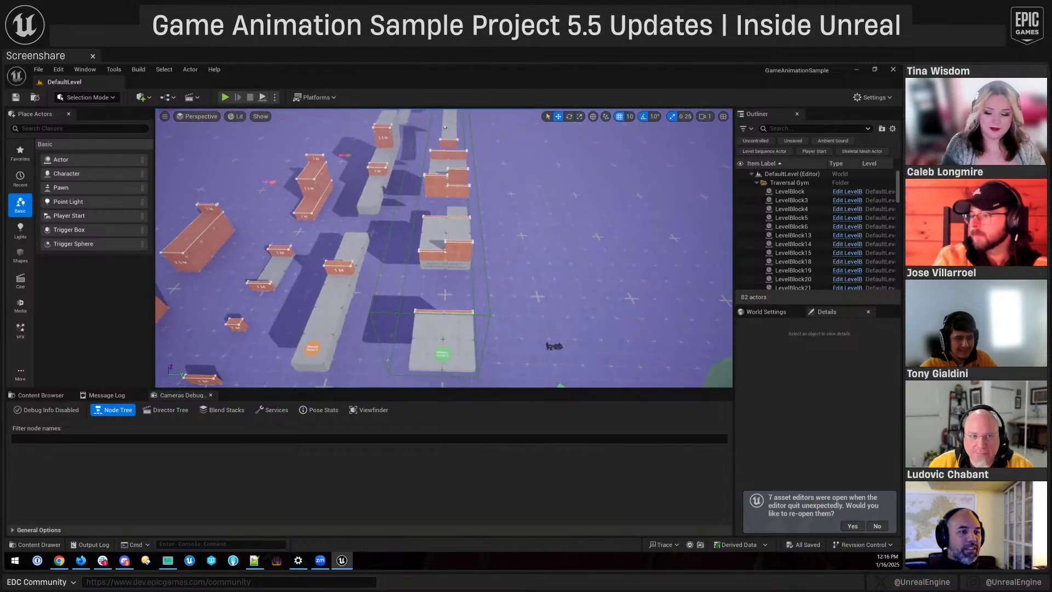
click(554, 346)
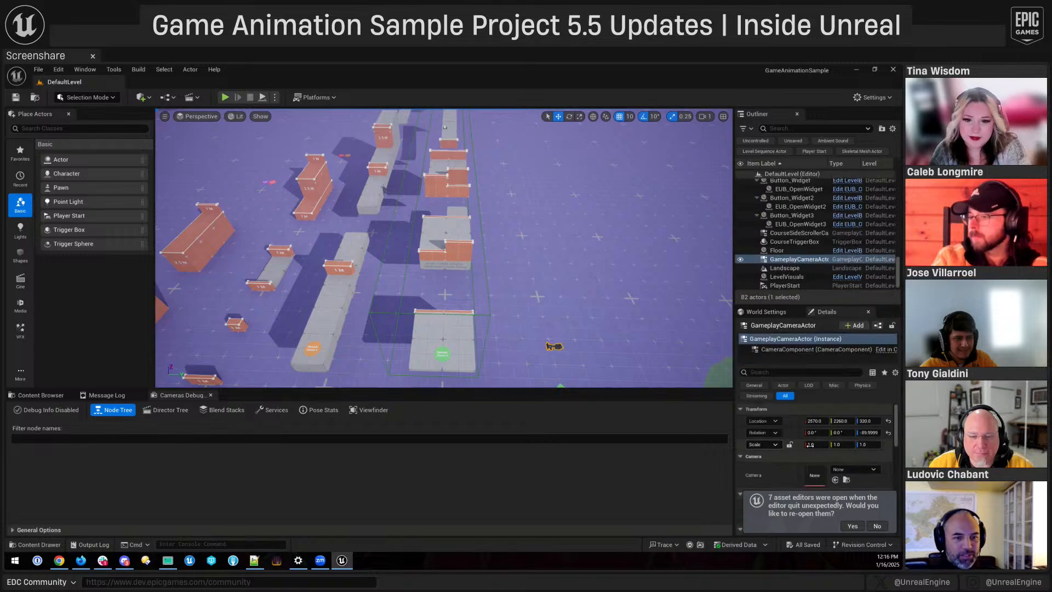
click(879, 526)
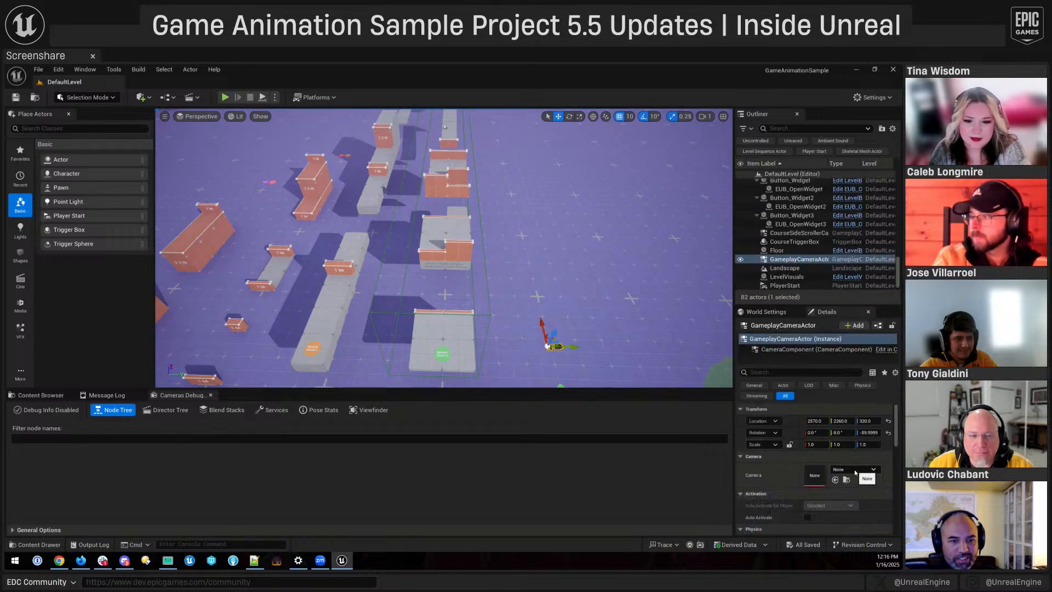
click(854, 471)
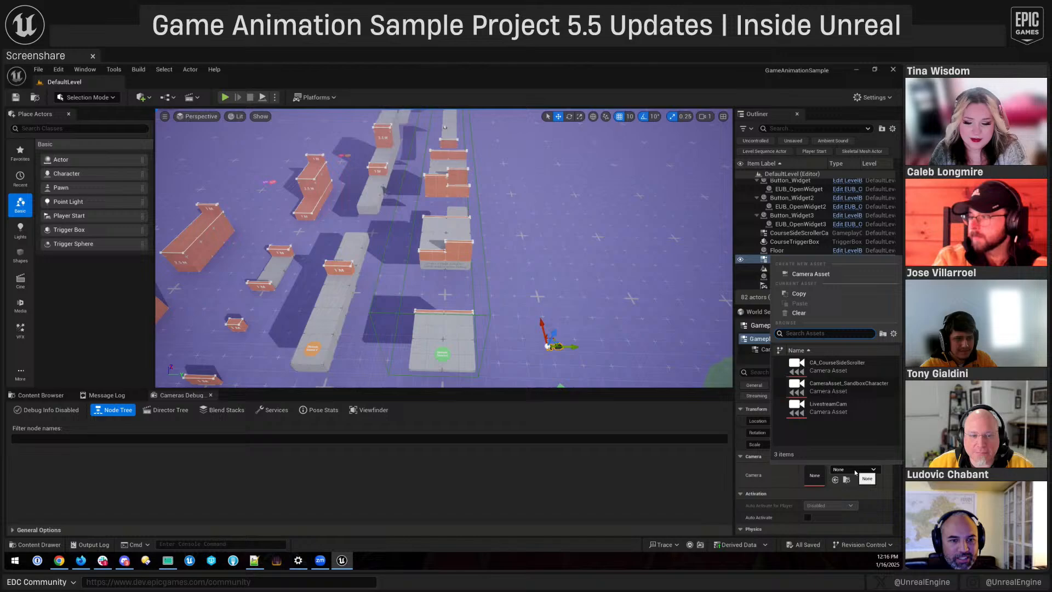
click(835, 367)
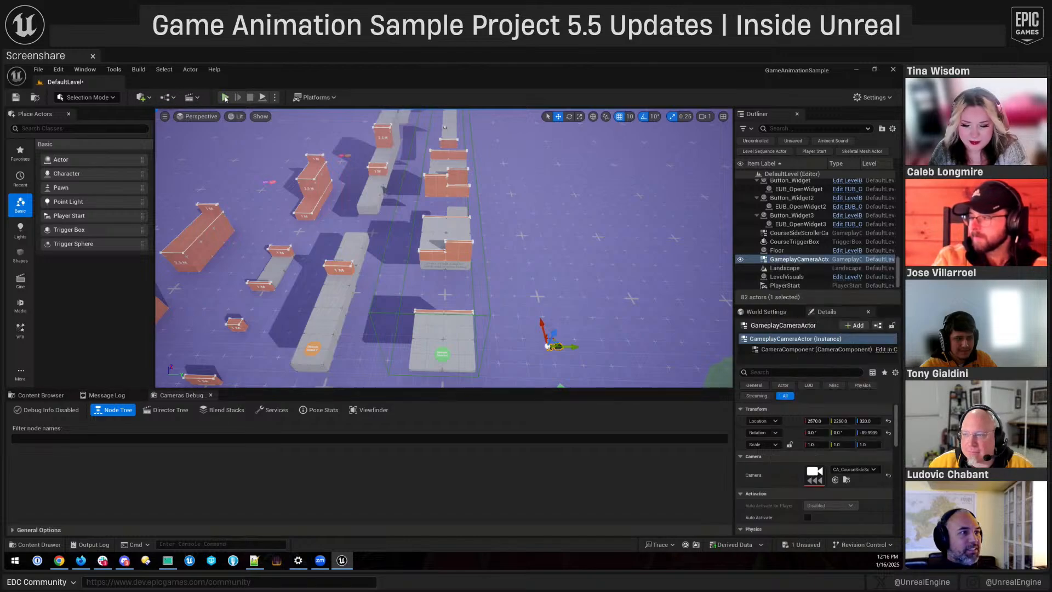
- Move the PlayerStart from the level's logo area to near the course's first platform, about X 1290, Y 1590
right_drag(479, 346, 268, 343)
right_drag(307, 211, 280, 211)
key(s)
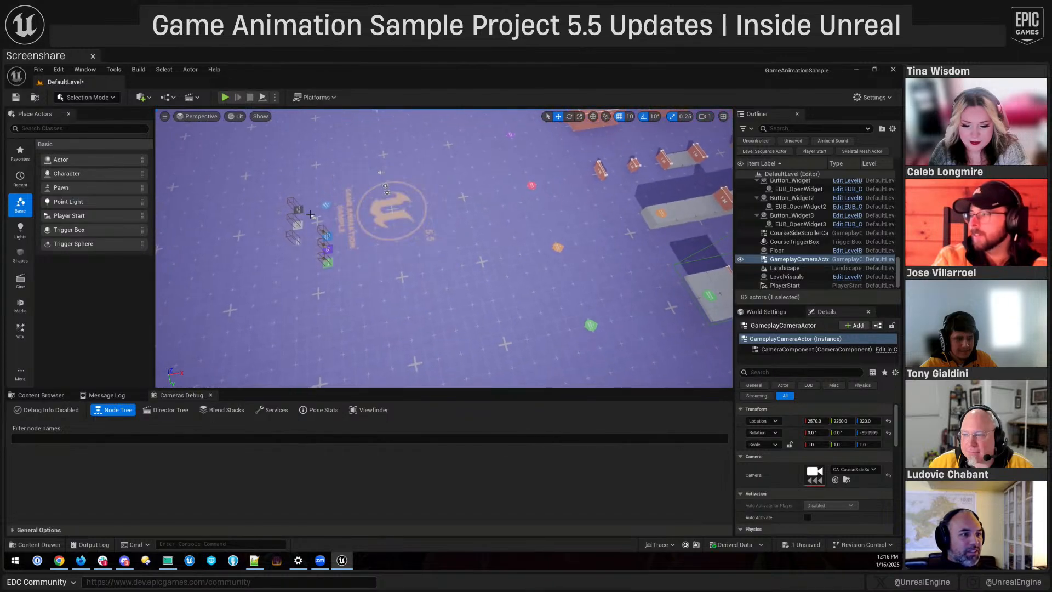
click(316, 219)
drag(318, 221, 563, 334)
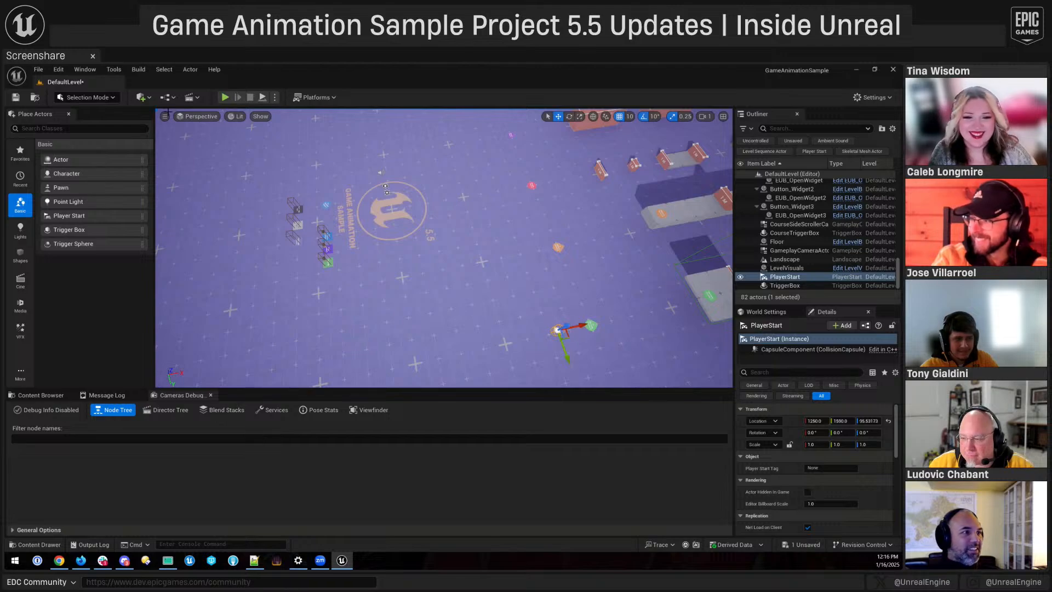
- Play the DefaultLevel, run the character from the relocated PlayerStart onto the first platform, and release mouse control
click(225, 97)
key(w)
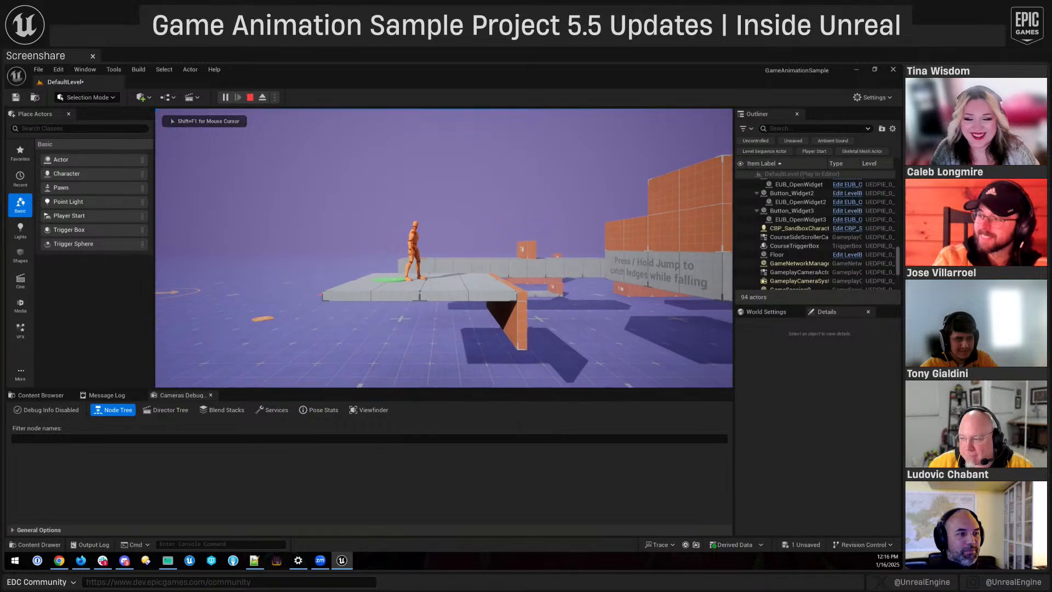
key(shift+F1)
- Enable the camera debug info and filter the node tree by "doll"
click(46, 409)
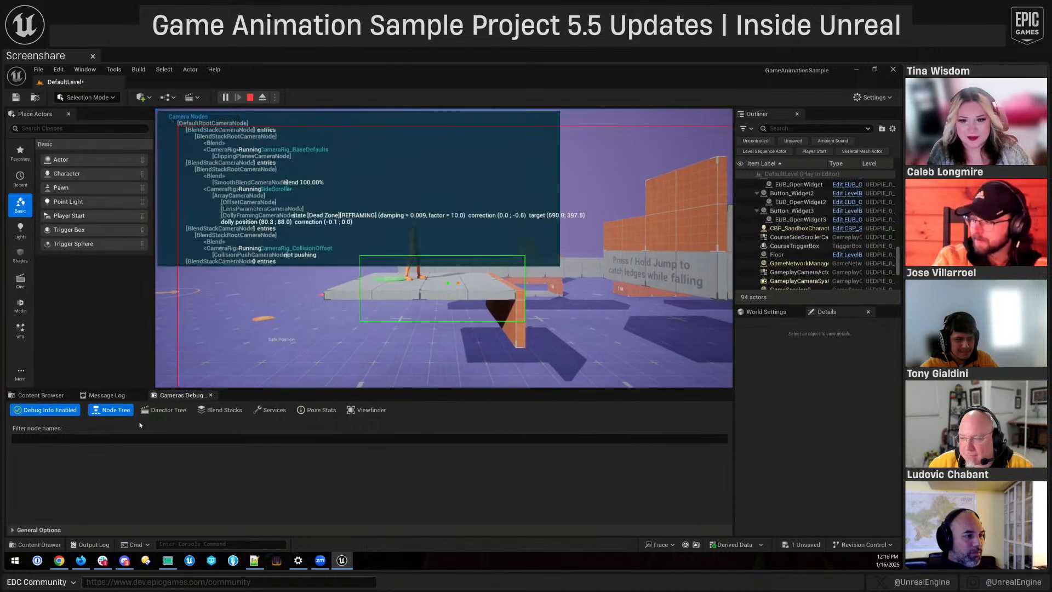
click(139, 438)
text(doll)
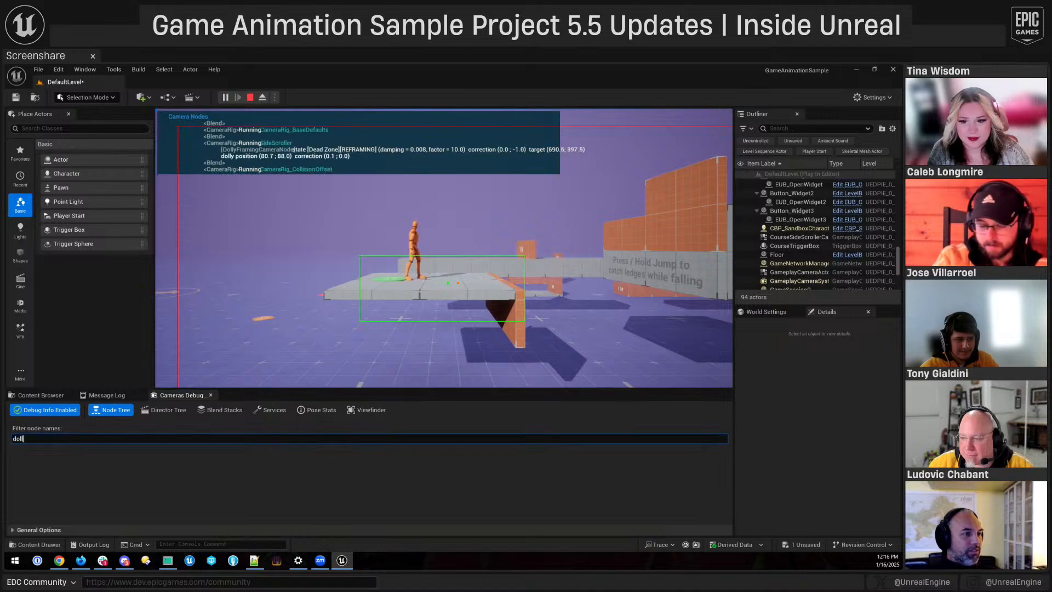
- Run the character back and forth on the platform to examine the Dolly Framing reframing, and release mouse control
click(280, 344)
key(d)
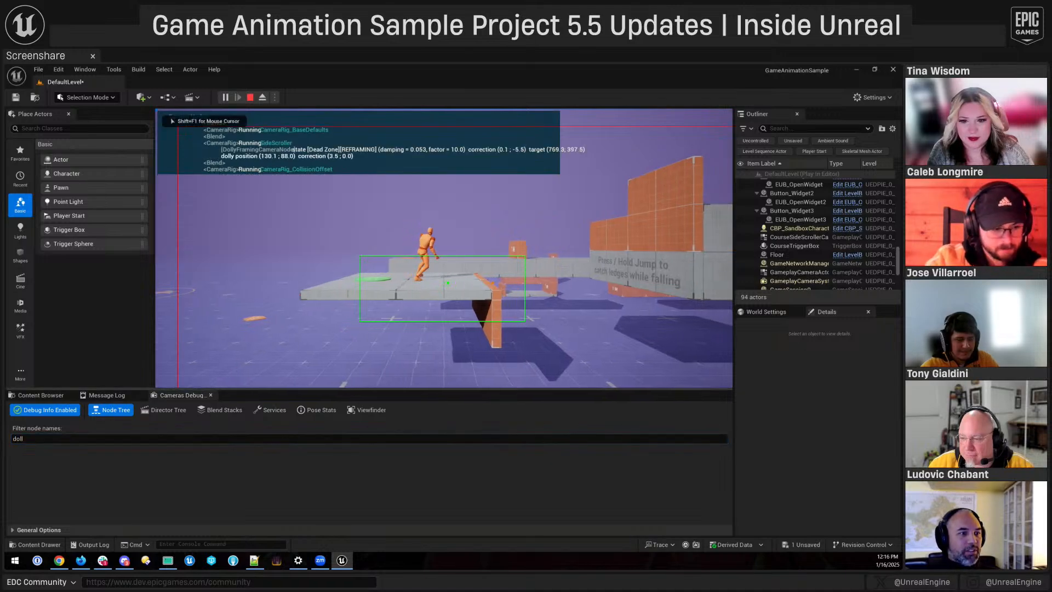
key(a)
key(d)
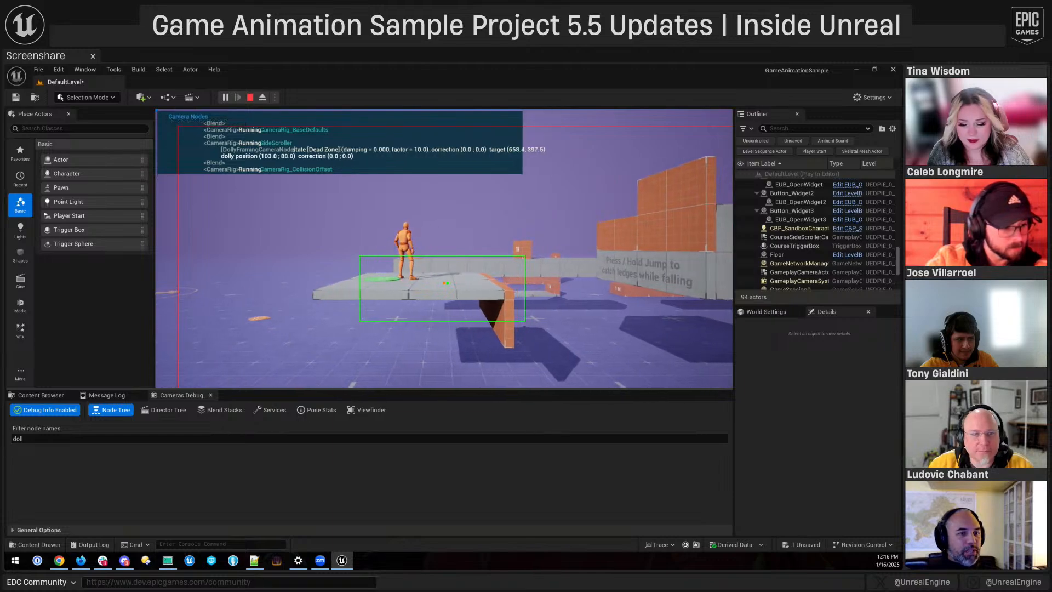
key(shift+F1)
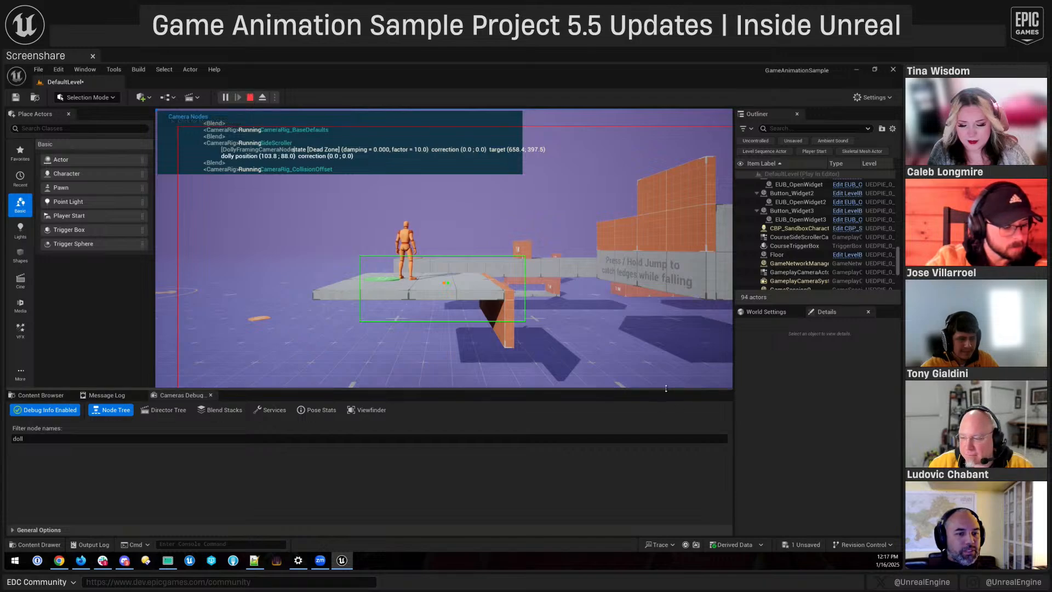
- Make the viewport taller, move the character within the dead zone to examine the dolly's response, and stop the play session
drag(669, 391, 669, 431)
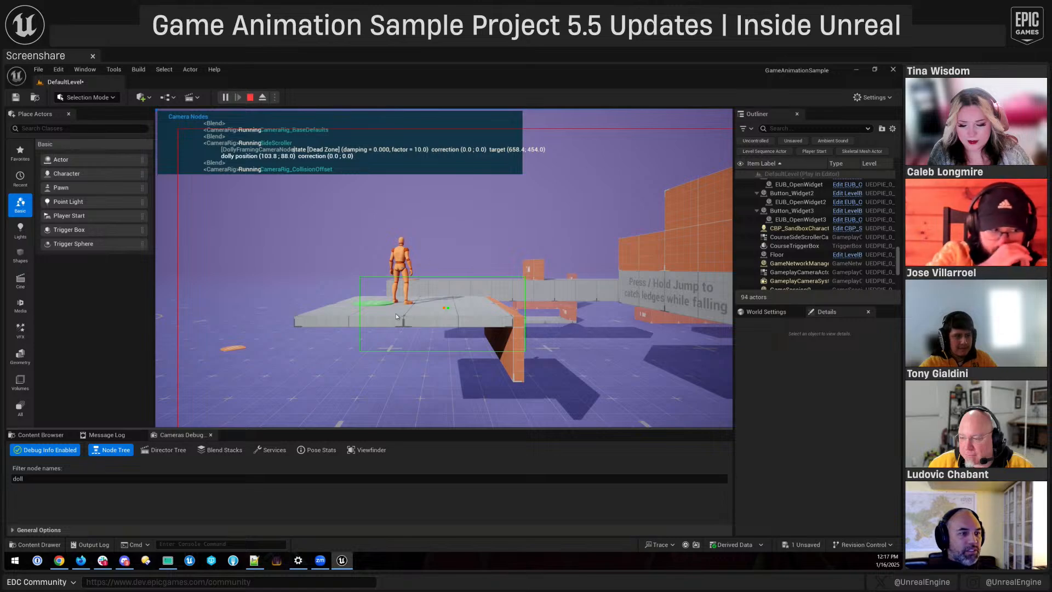
click(519, 300)
key(d)
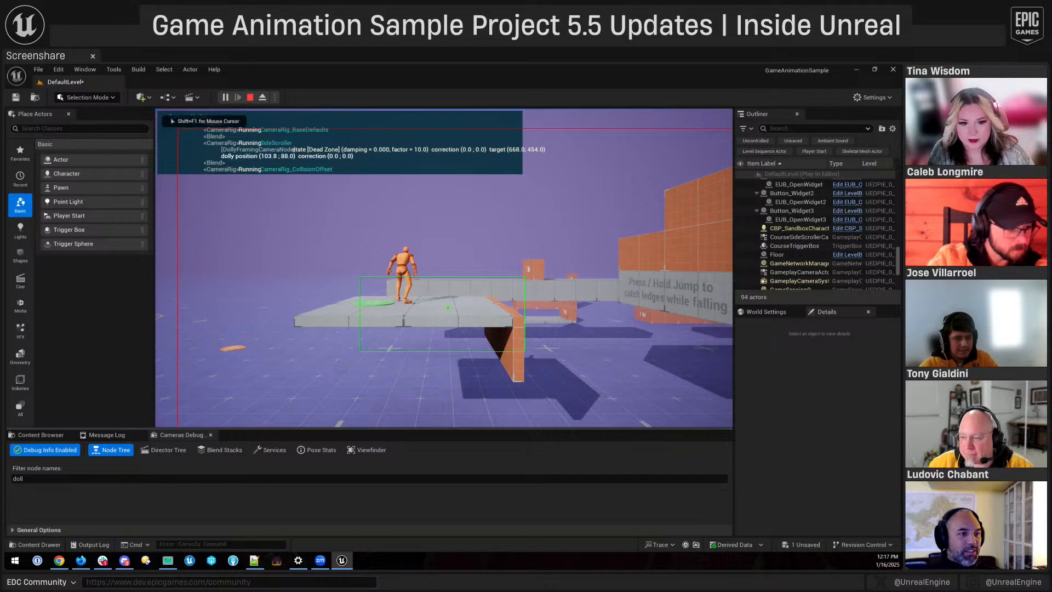
key(a)
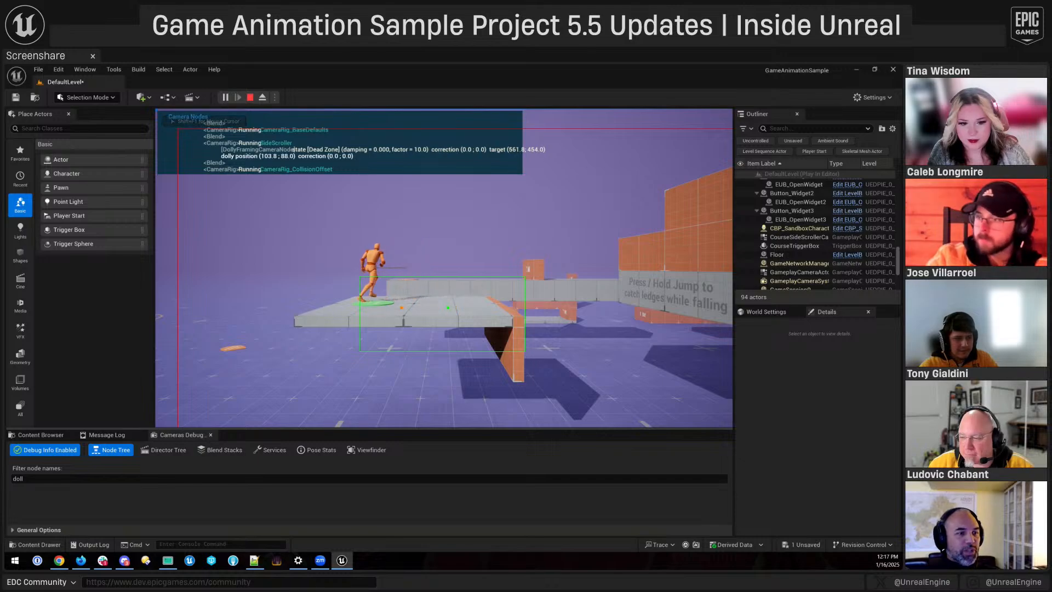
key(d)
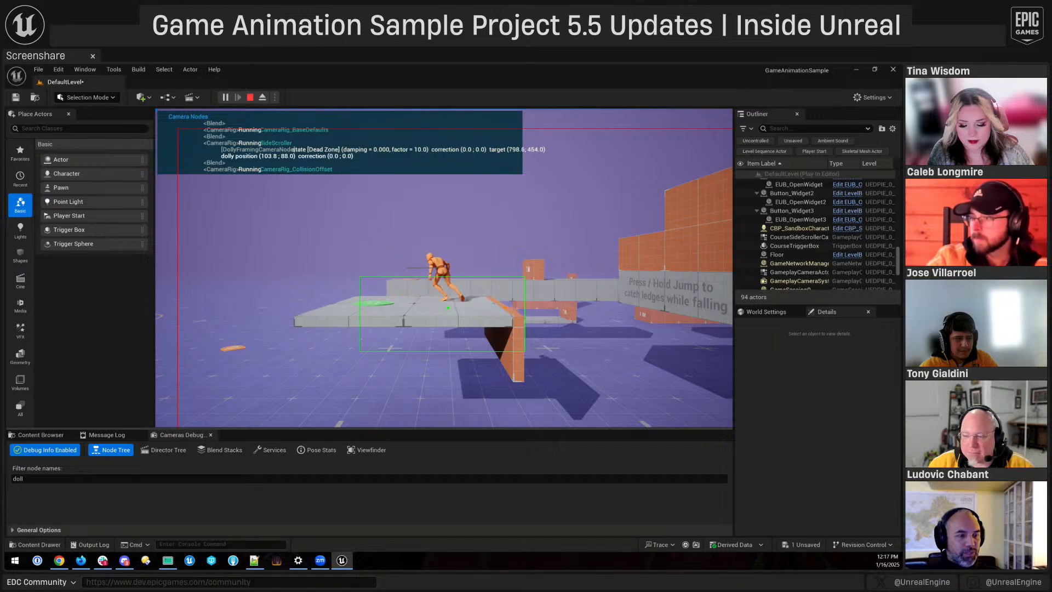
key(shift+F1)
click(250, 97)
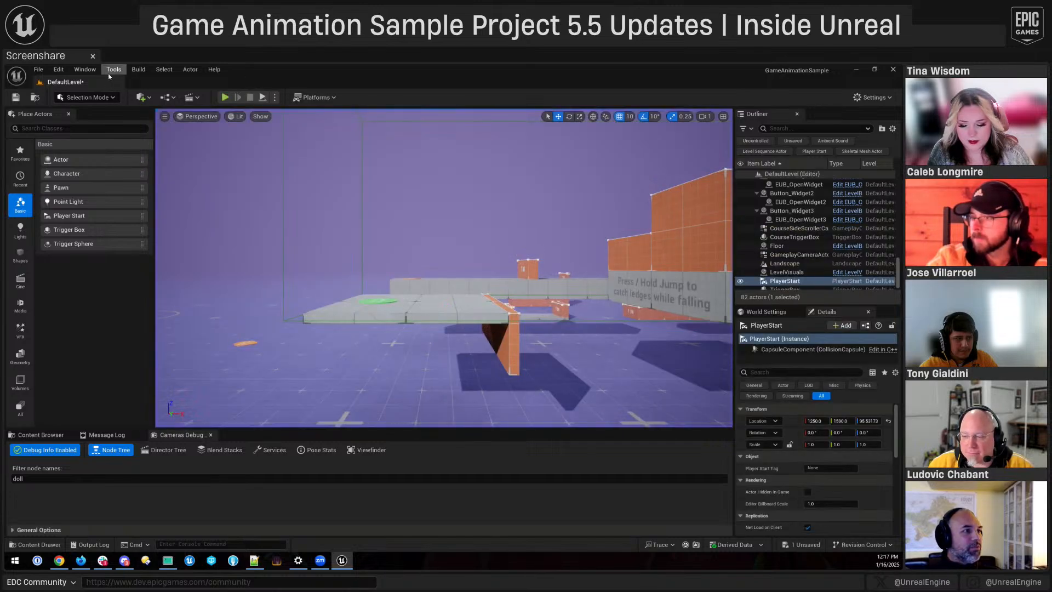
- Open the Project Settings window
click(105, 70)
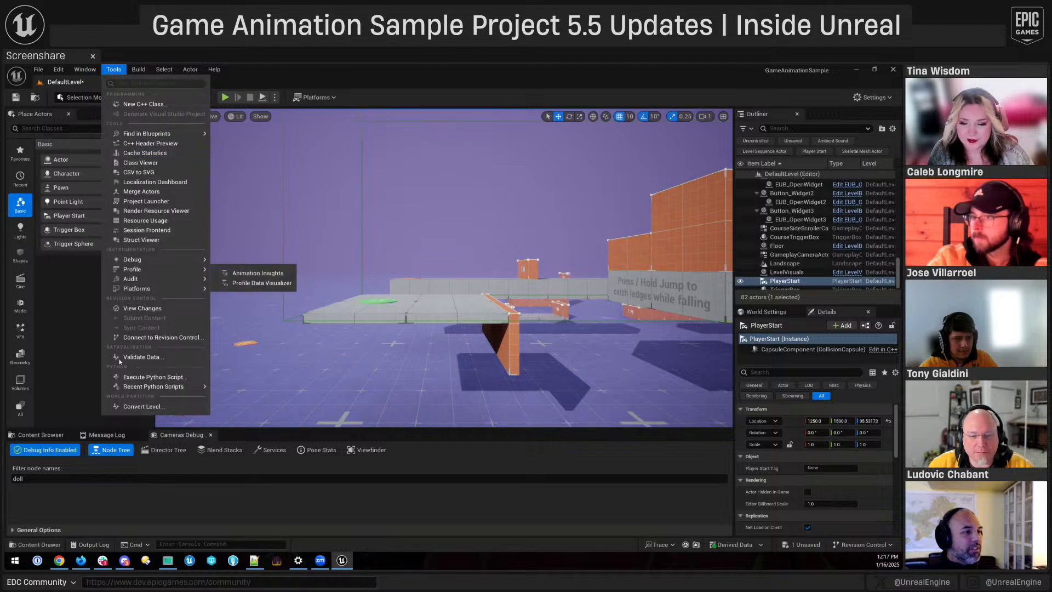
click(58, 69)
click(92, 211)
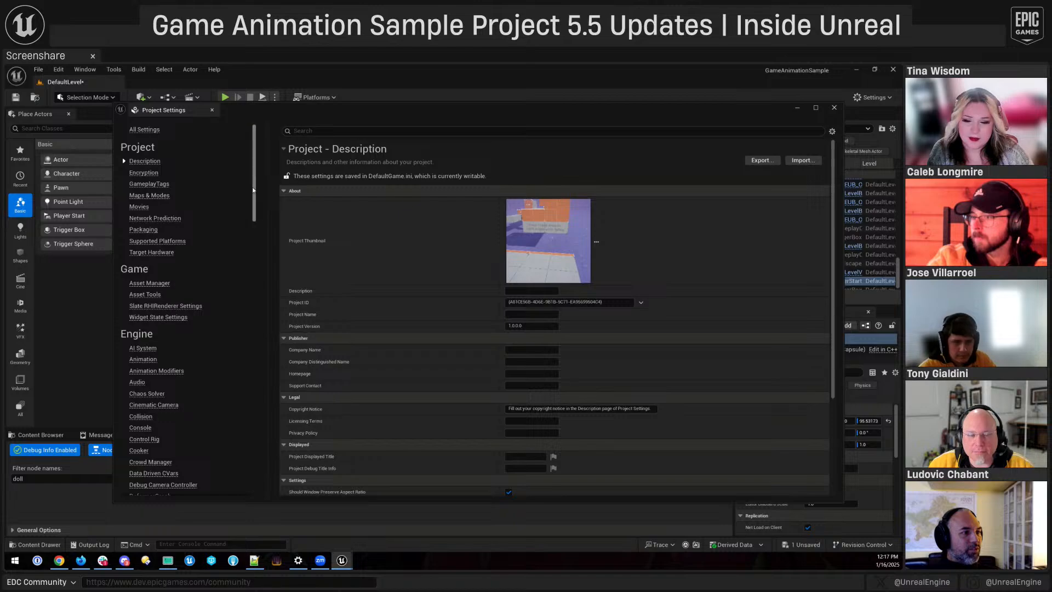
- Examine the Gameplay Cameras plugin settings in Project Settings and close the window
drag(254, 211, 247, 477)
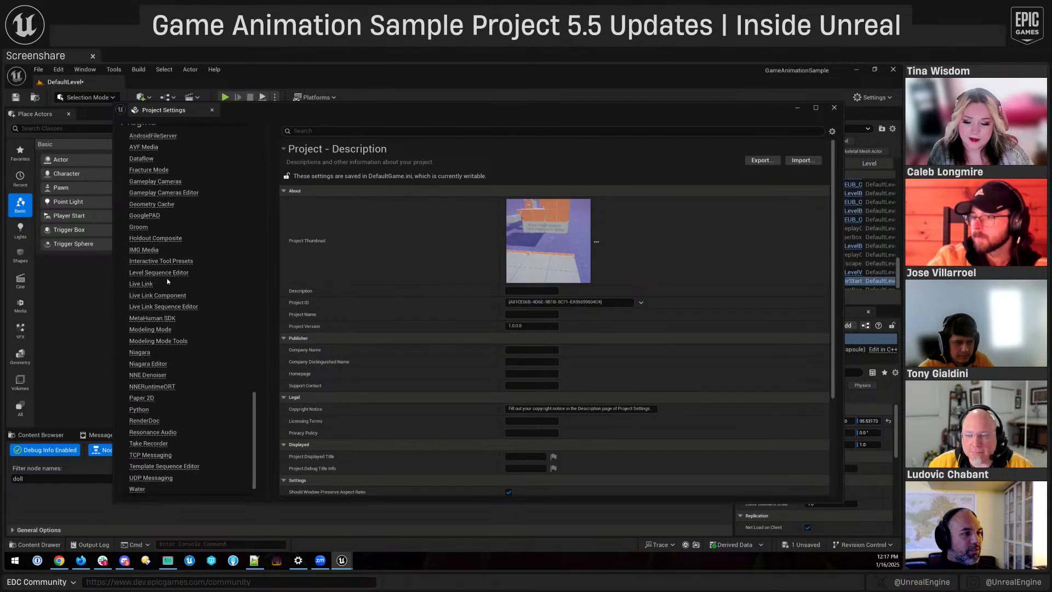
click(159, 183)
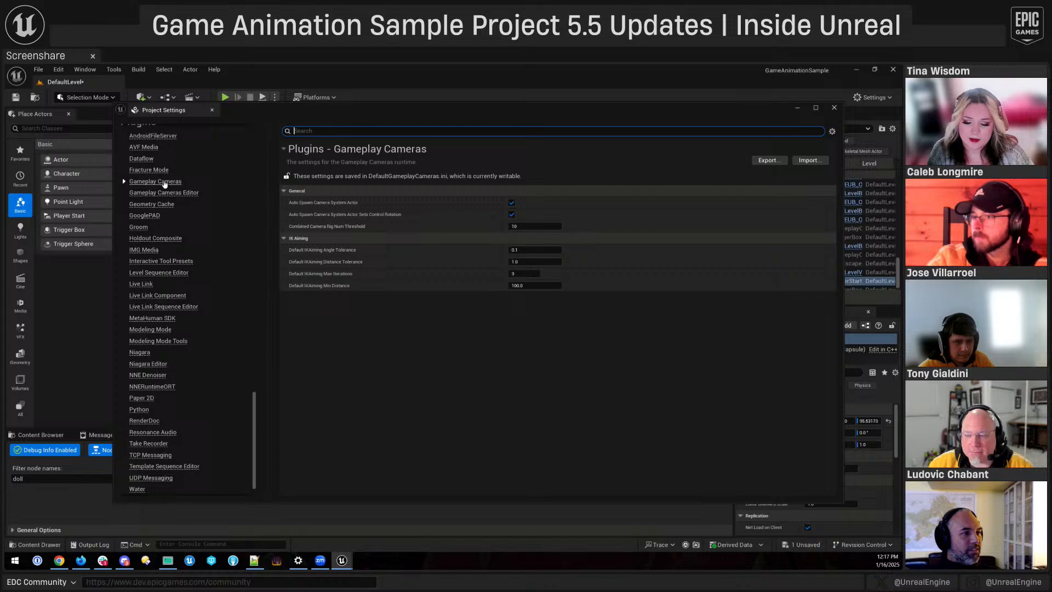
click(834, 108)
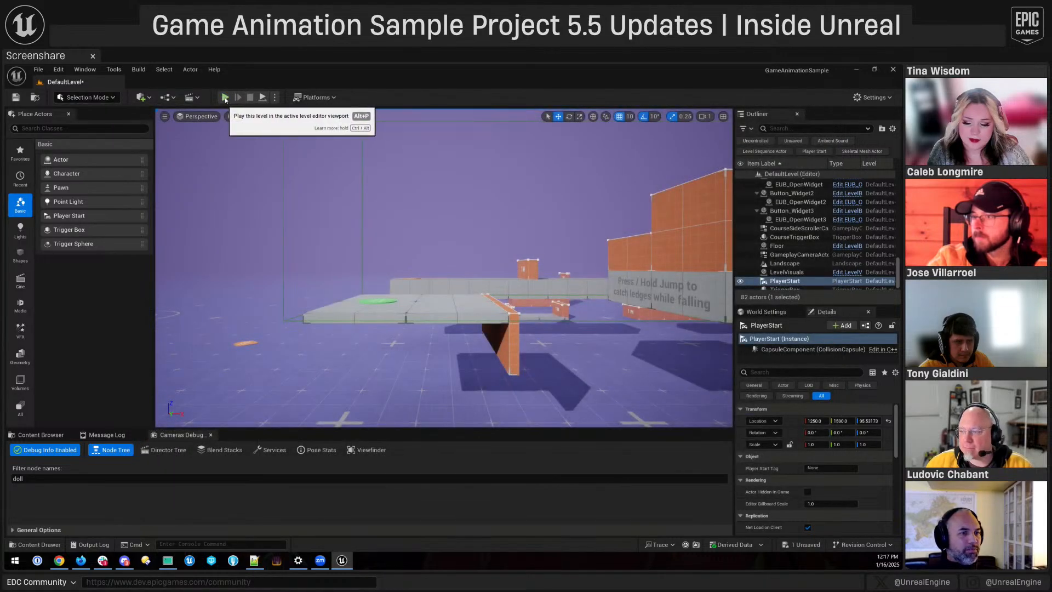
- Start a play session, enter the side-scroller course, and run back and forth and jump to examine the Dolly Framing zones
click(225, 97)
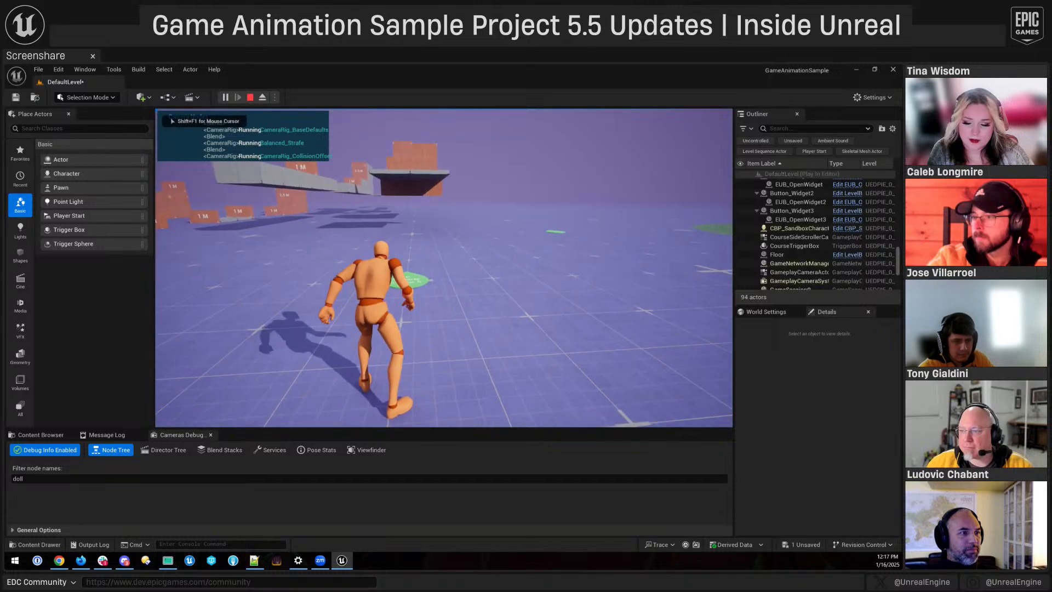
key(w)
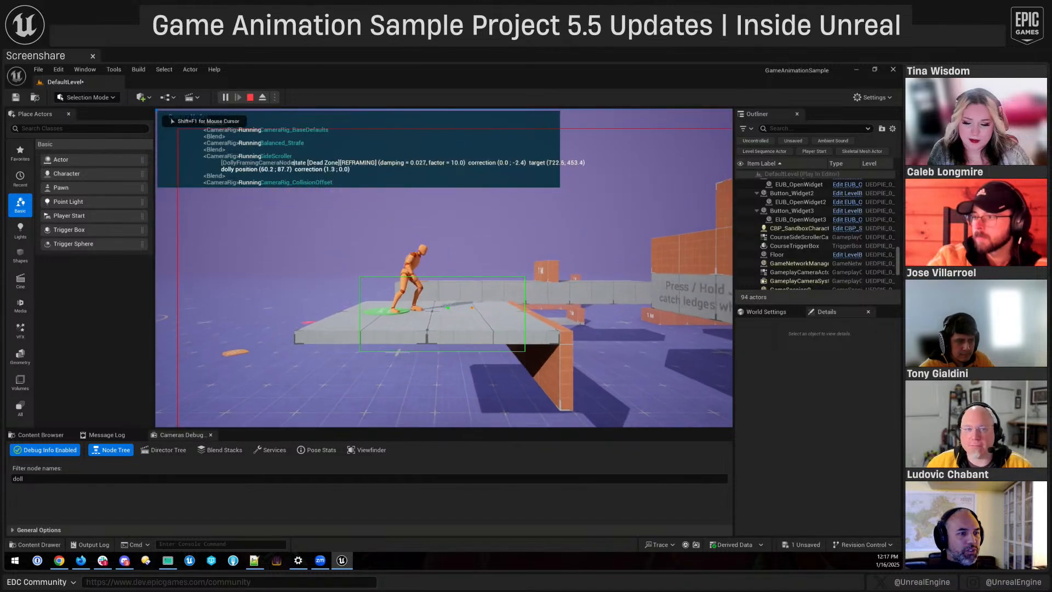
key(a)
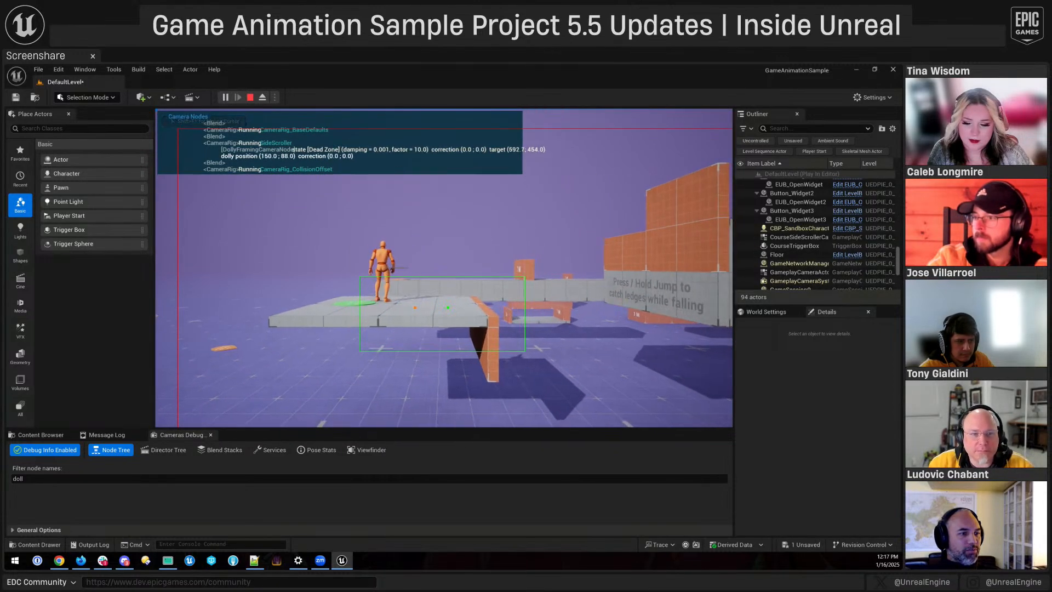
key(d)
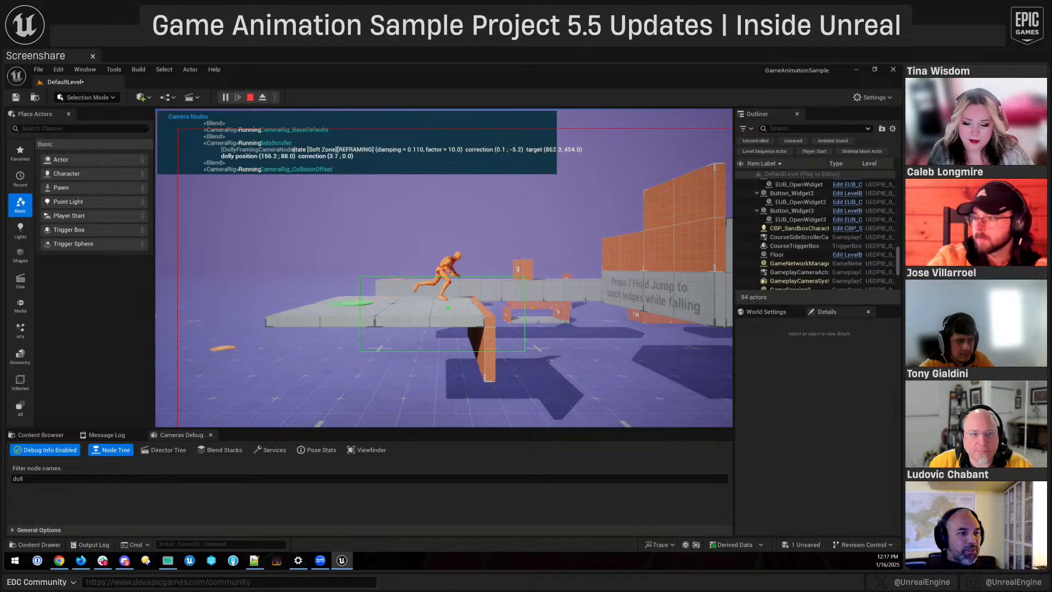
key(a)
key(space)
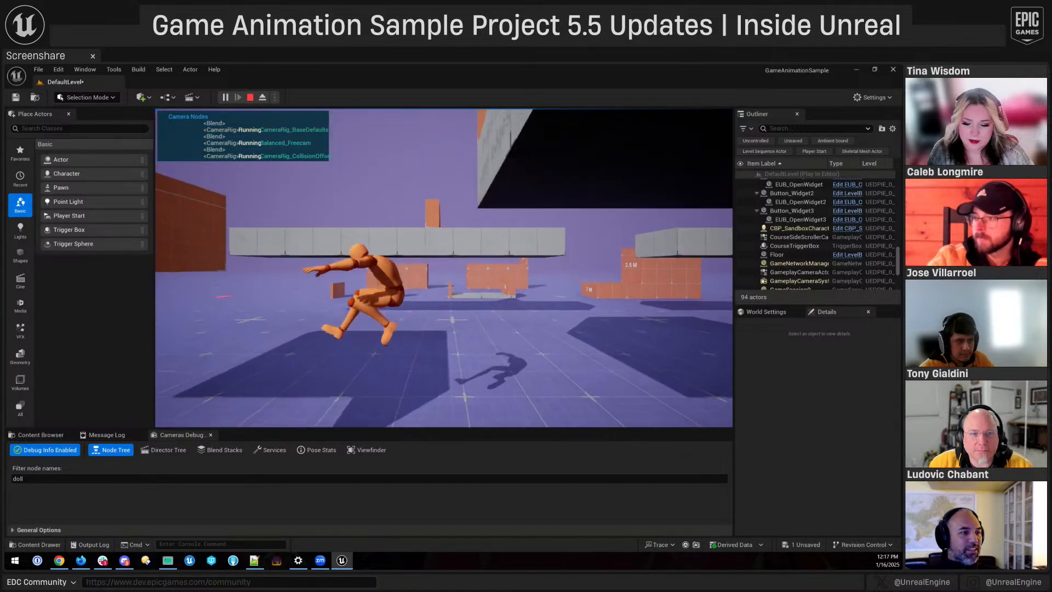
- Return the character to the course, climb onto the tall grey block while watching the dolly reframing, and release mouse control
key(d)
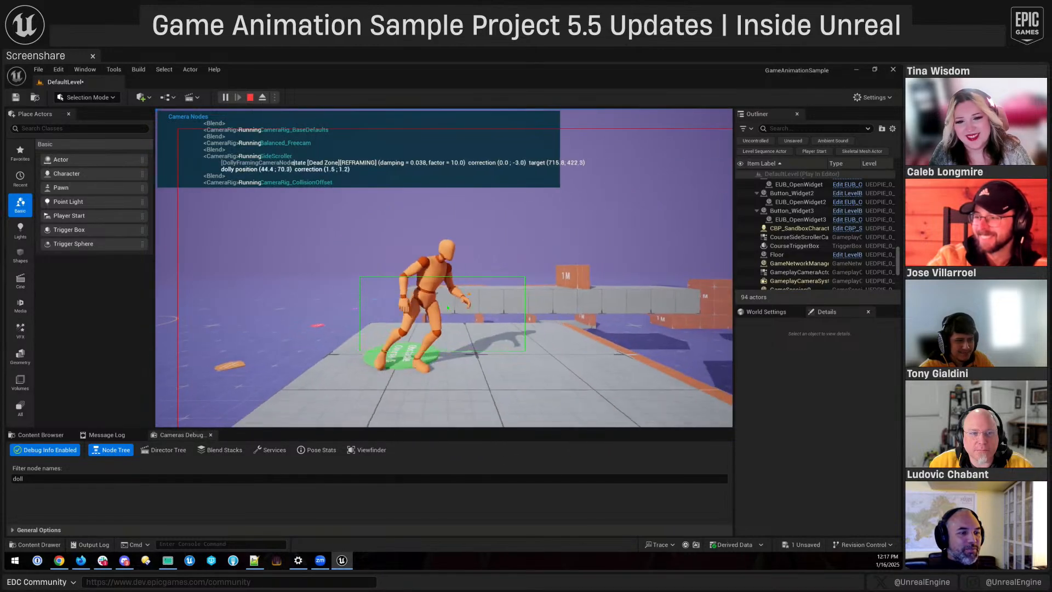
key(d)
key(a)
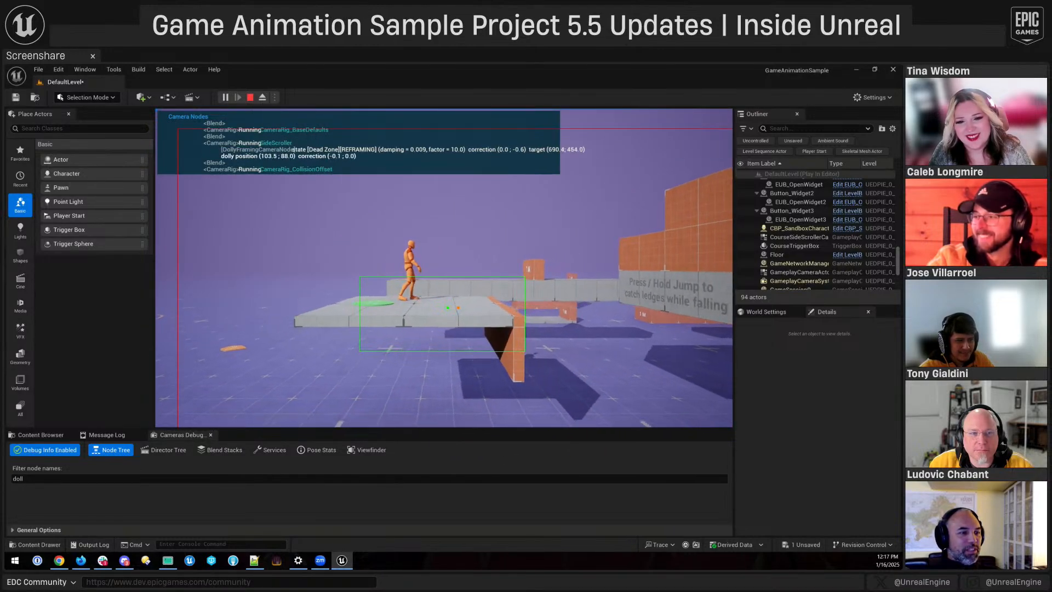
key(d)
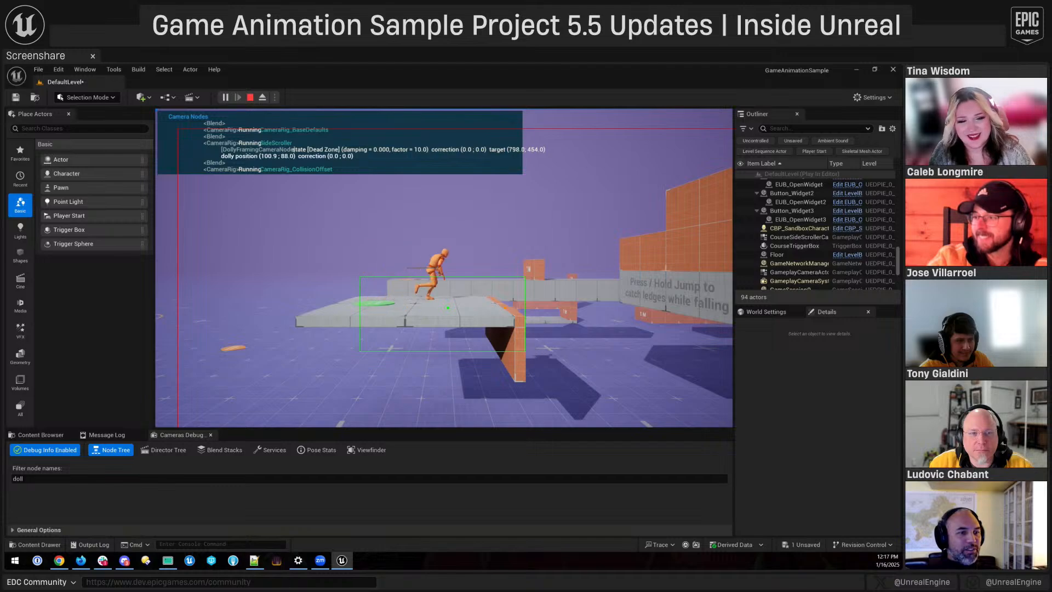
key(space)
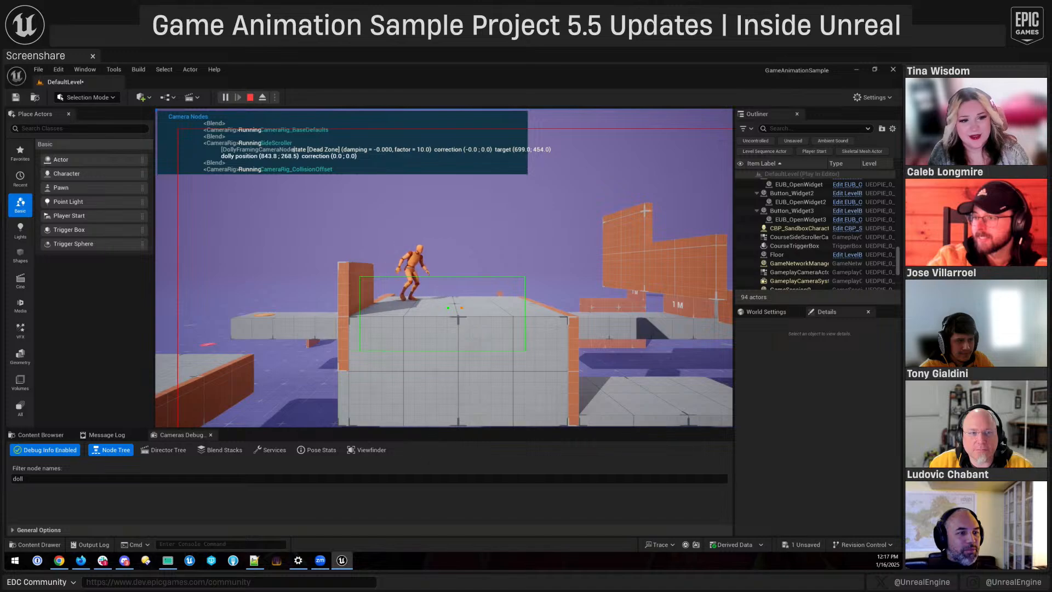
key(space)
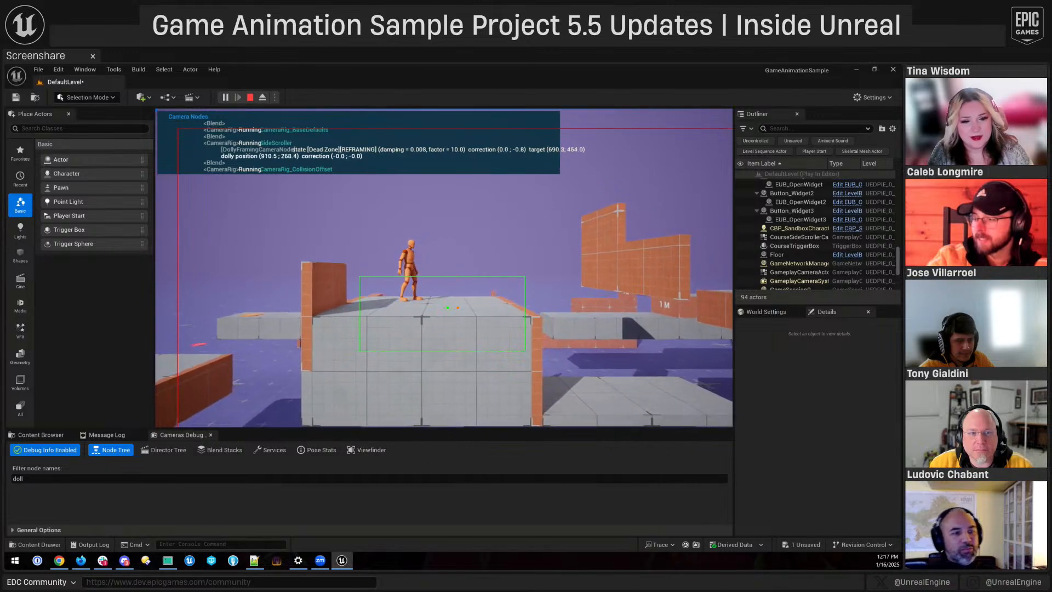
key(shift+F1)
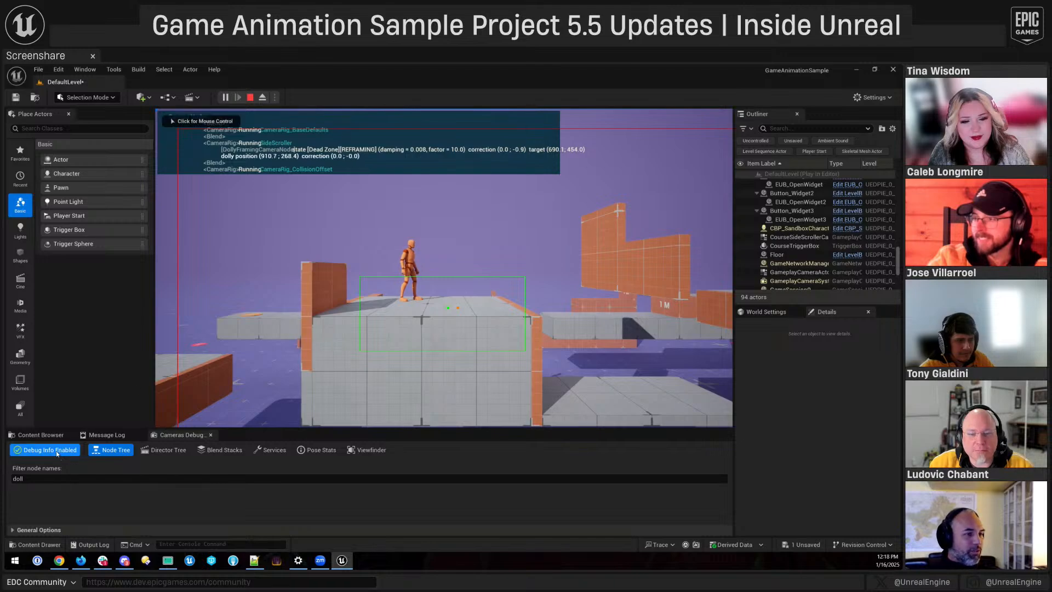
- Disable the camera debug info and run and jump the character through the rest of the obstacle course
click(57, 450)
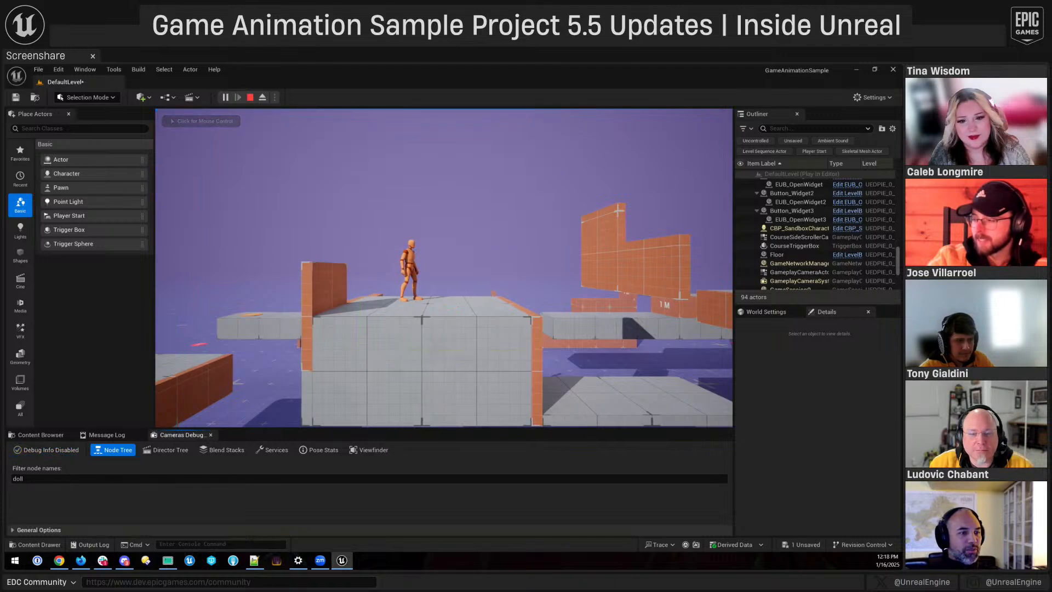
click(354, 291)
key(a)
key(d)
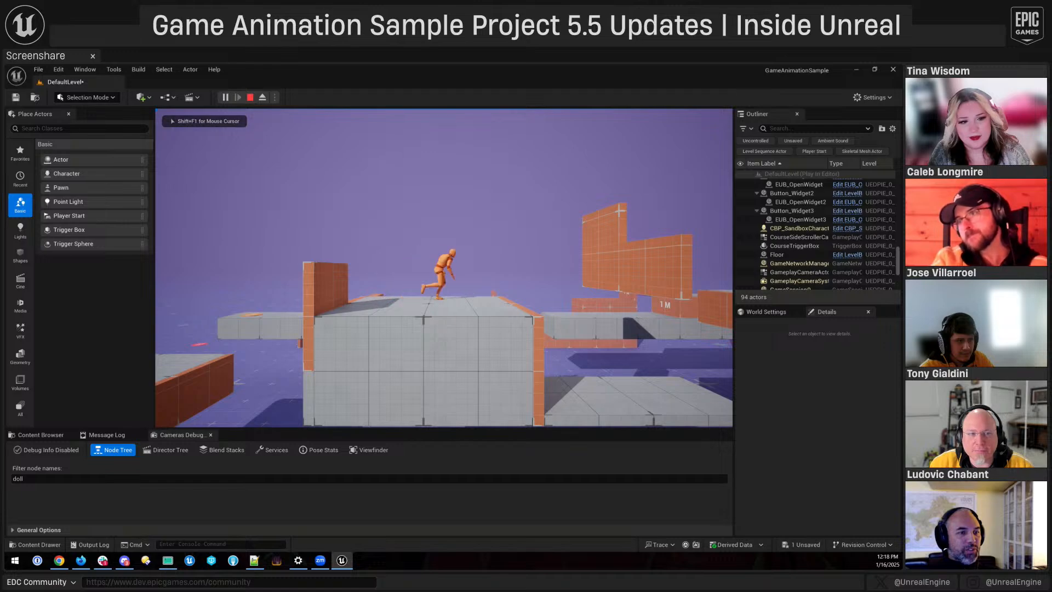
key(space)
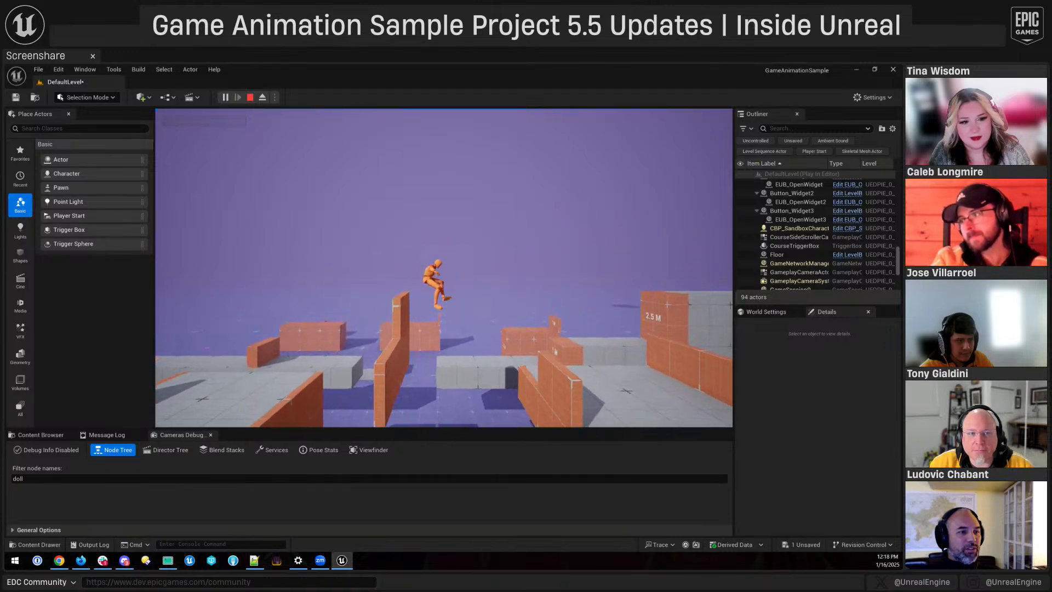
key(space)
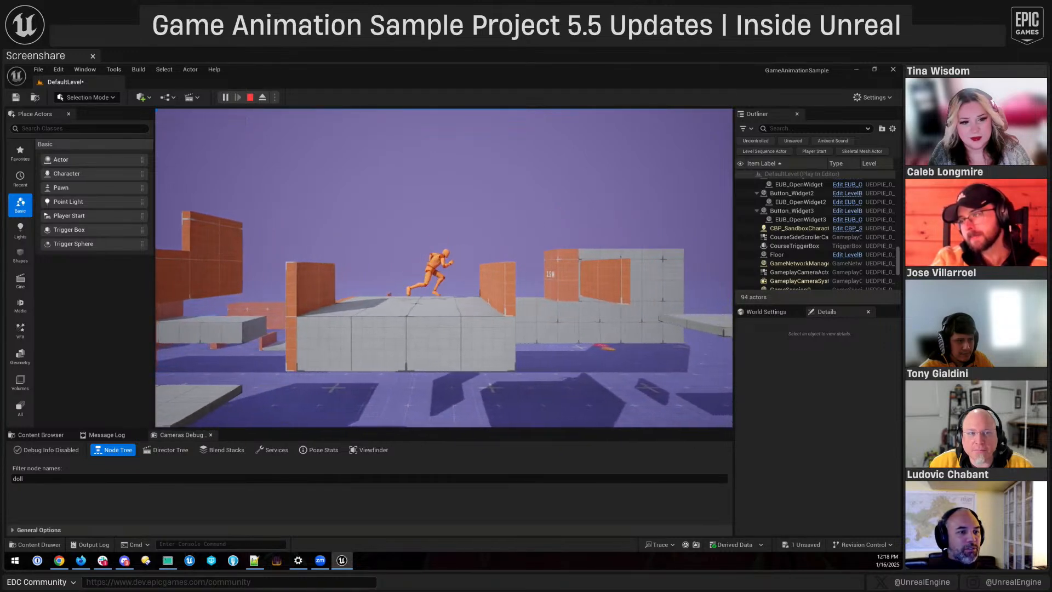
key(space)
key(space)
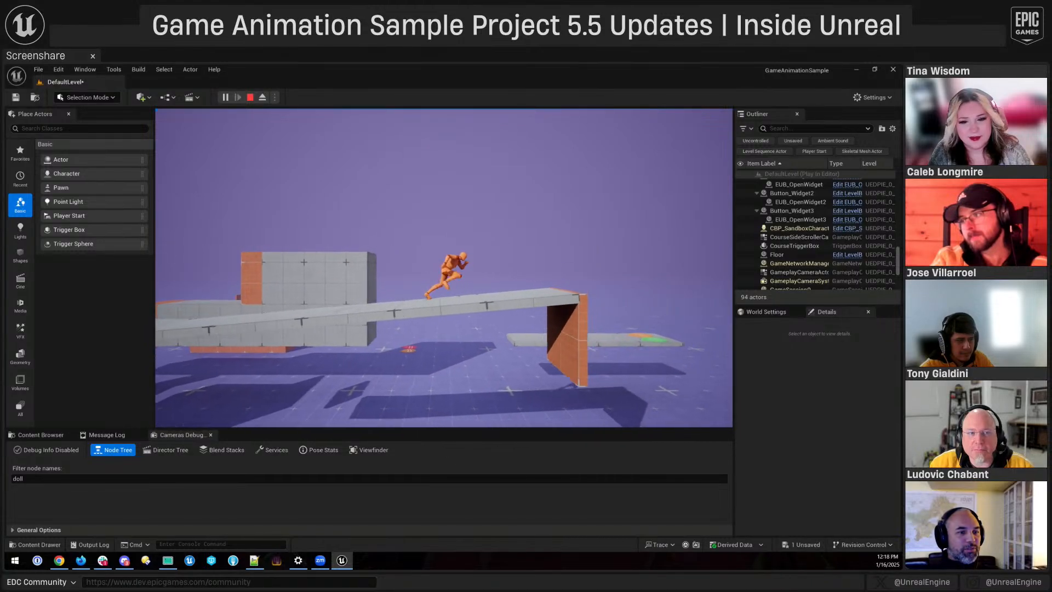
key(space)
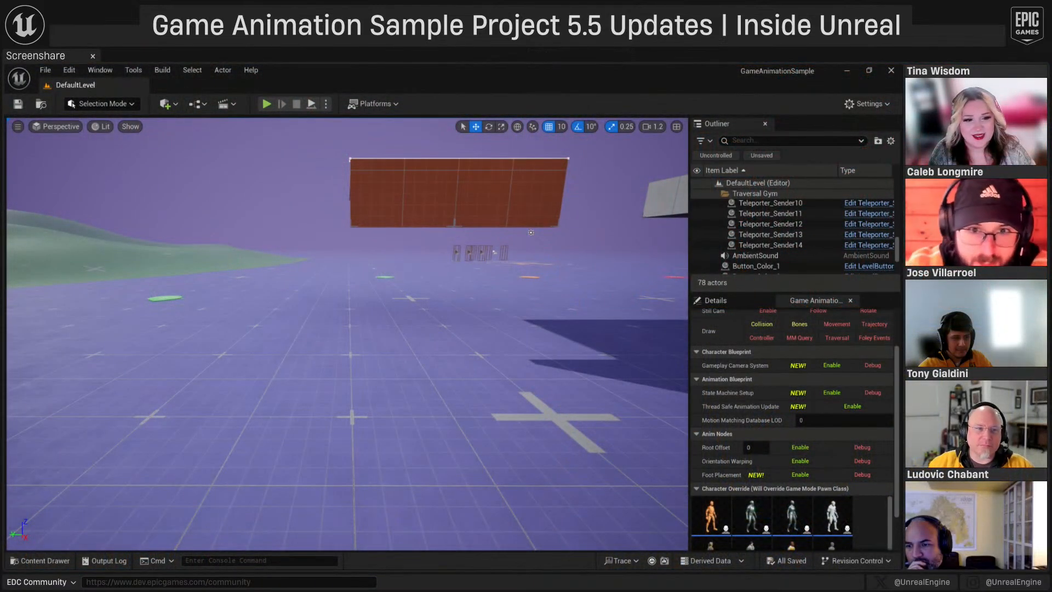
- Look around the level in the editor viewport, and switch to the Miro whiteboard with the START and STOP weight diagram
right_drag(522, 483, 786, 462)
key(w)
right_drag(534, 450, 605, 455)
key(s)
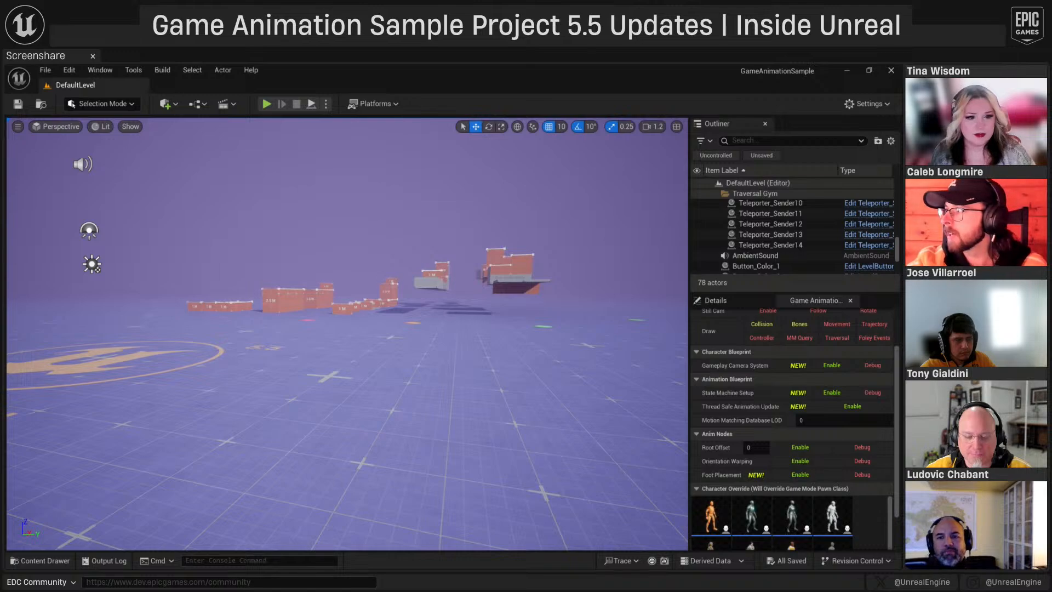
drag(652, 567, 449, 64)
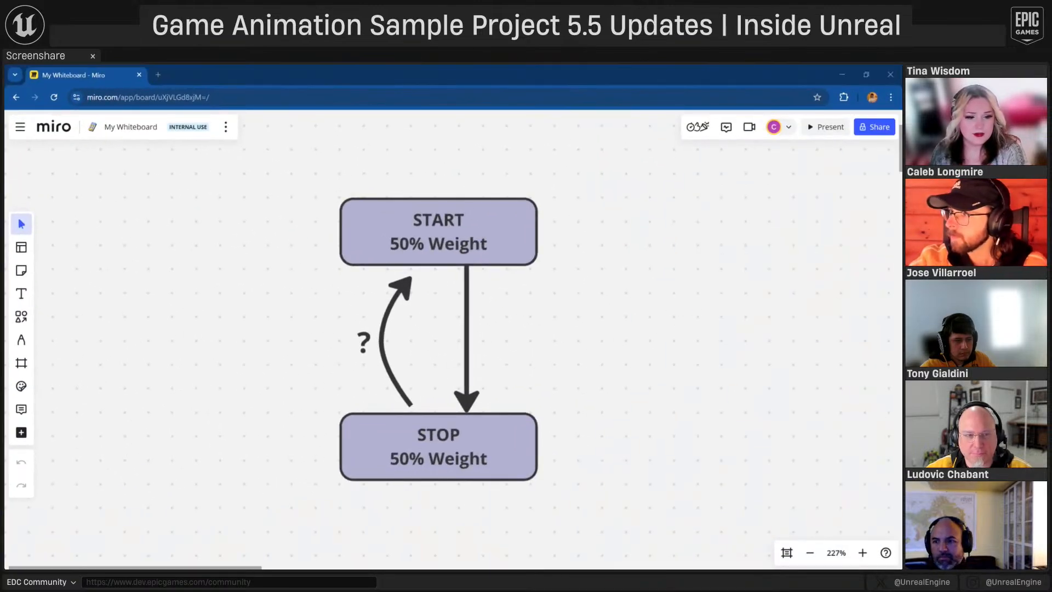
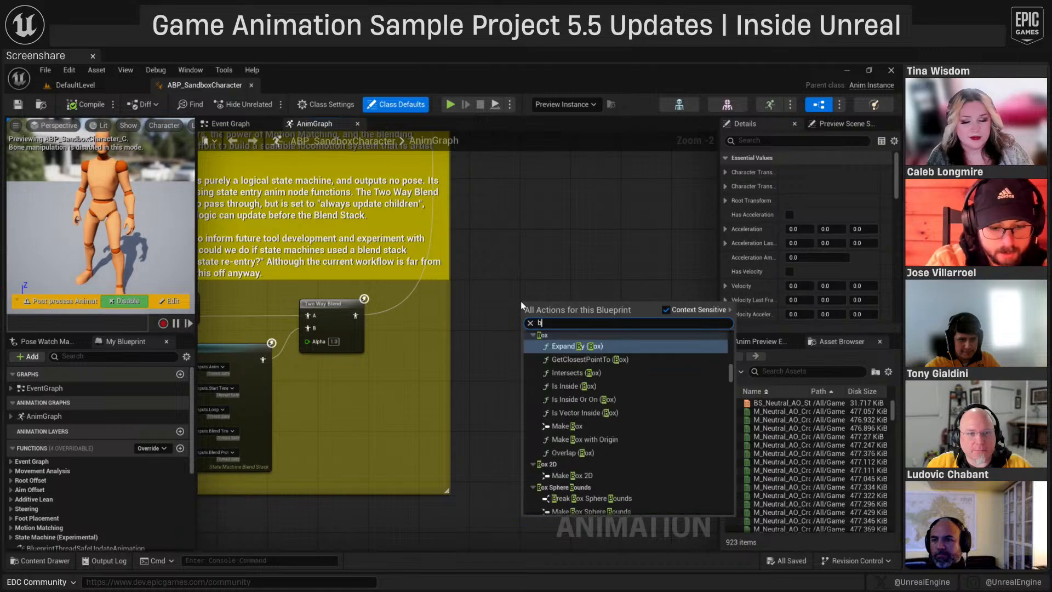
- Add a Blend Stack node to the AnimGraph of ABP_SandboxCharacter and place it below the experimental State Machine comment group
key(Return)
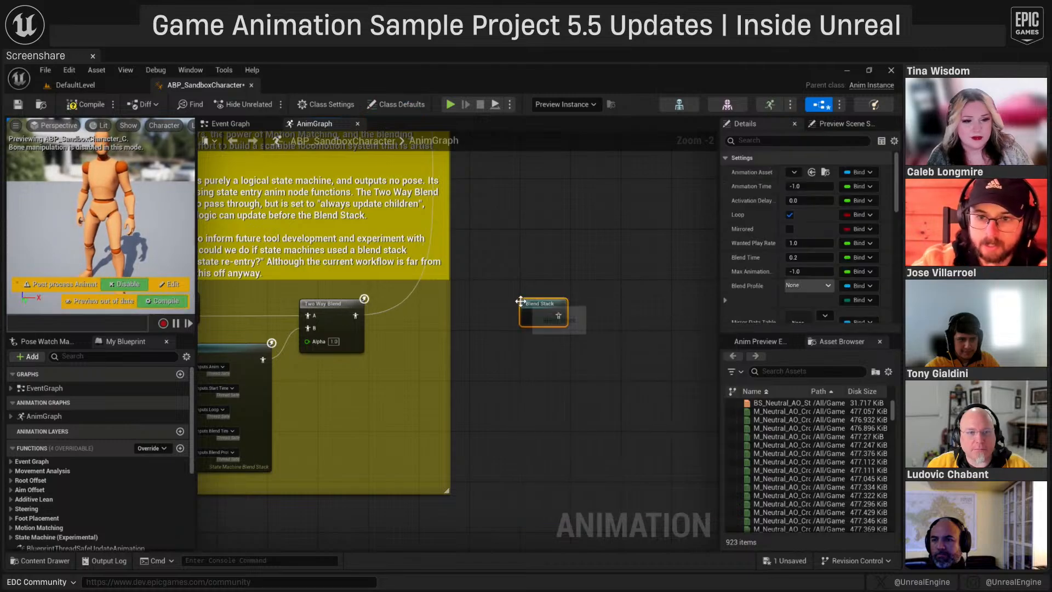
scroll(521, 306, down, 4)
scroll(531, 357, up, 1)
scroll(448, 415, up, 2)
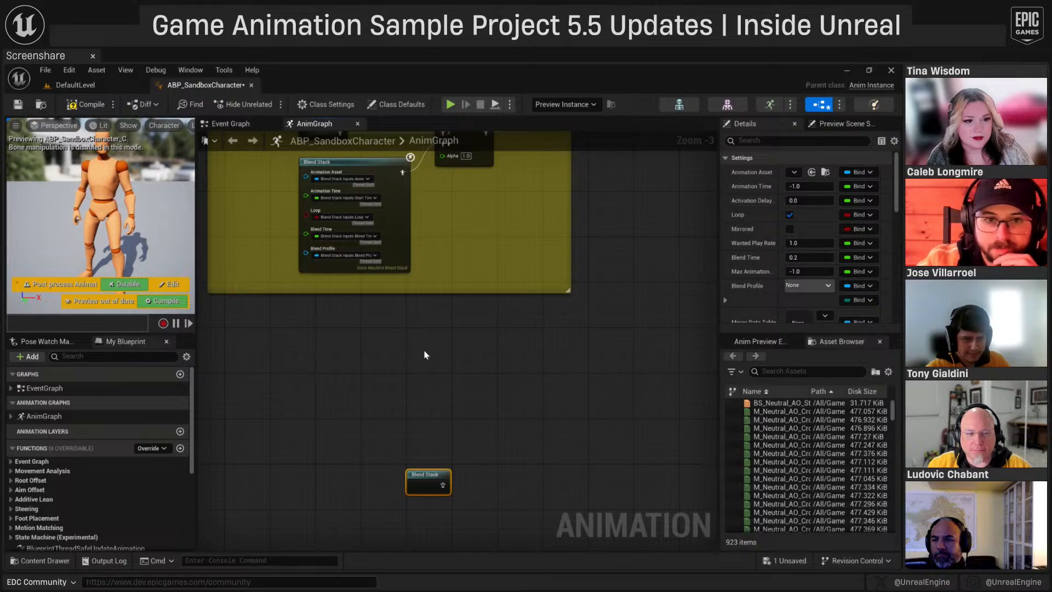
right_drag(424, 355, 429, 549)
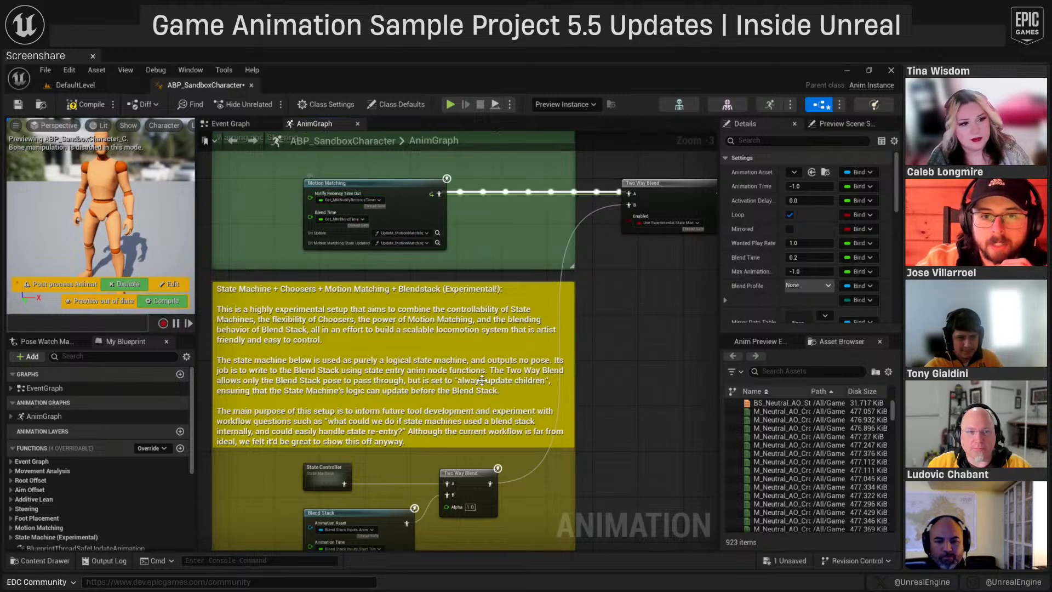
right_drag(482, 380, 490, 131)
drag(441, 437, 440, 370)
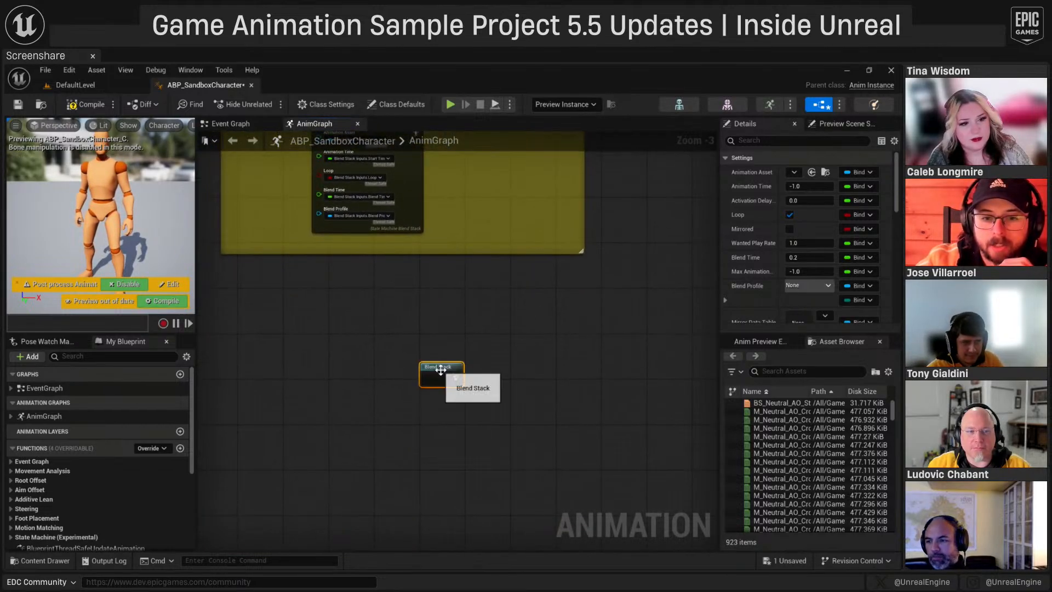
- Examine the inner graphs of the new Blend Stack node and the existing State Machine Blend Stack, returning to the AnimGraph
double_click(441, 370)
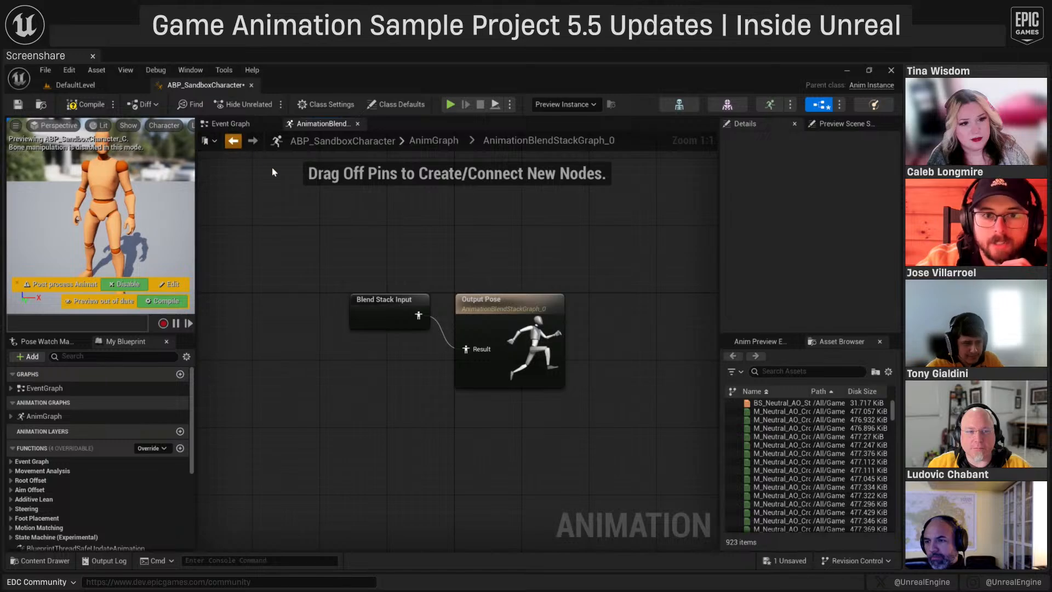
click(233, 141)
right_drag(492, 241, 495, 524)
right_drag(483, 303, 477, 413)
double_click(431, 203)
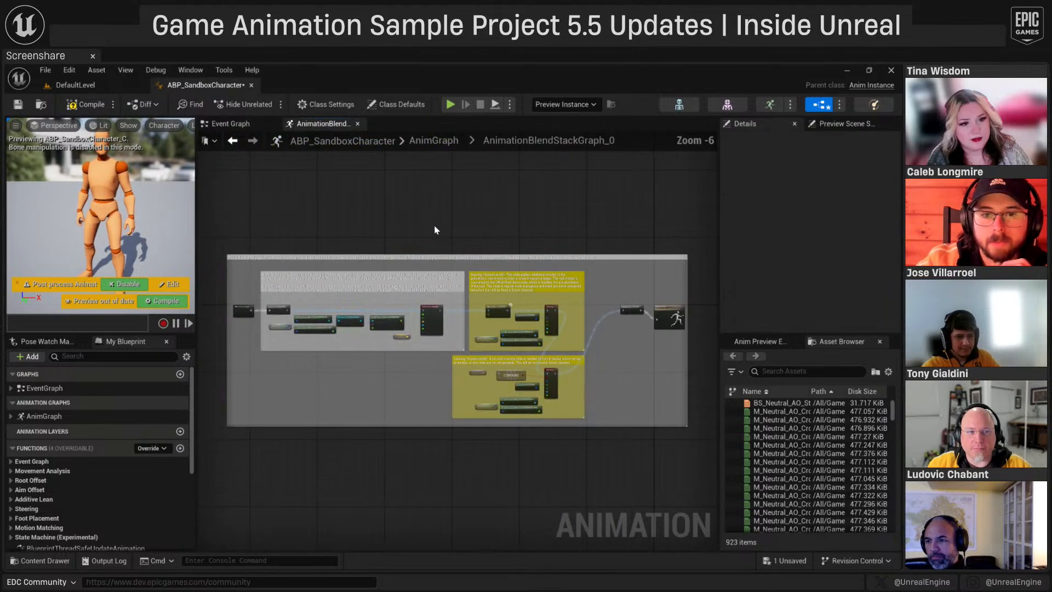
click(233, 141)
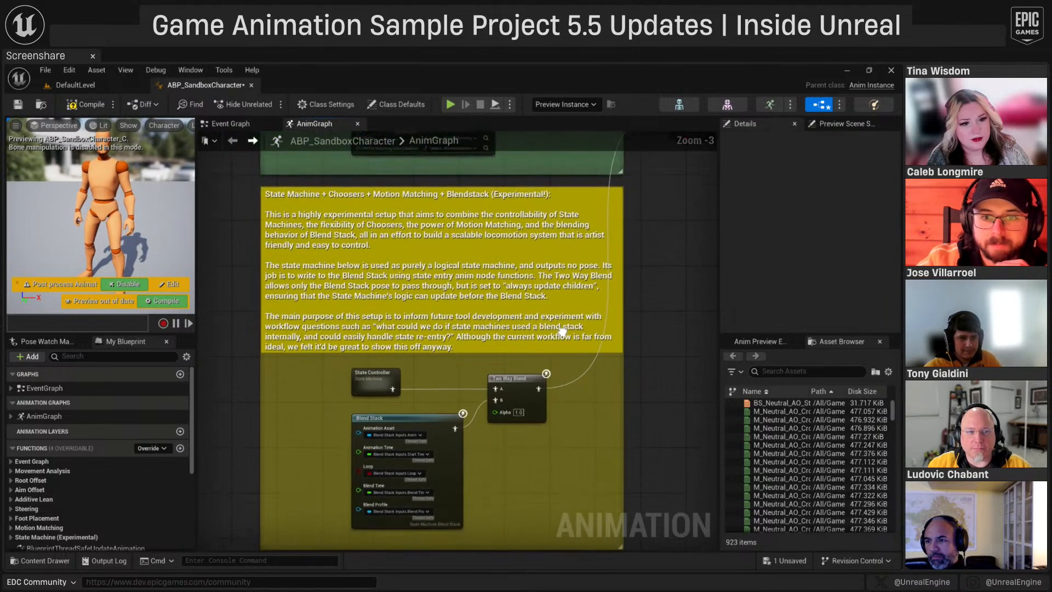
- Reposition the new Blend Stack node in the empty graph area below the experimental comment group
drag(225, 140, 249, 167)
right_drag(241, 248, 256, 212)
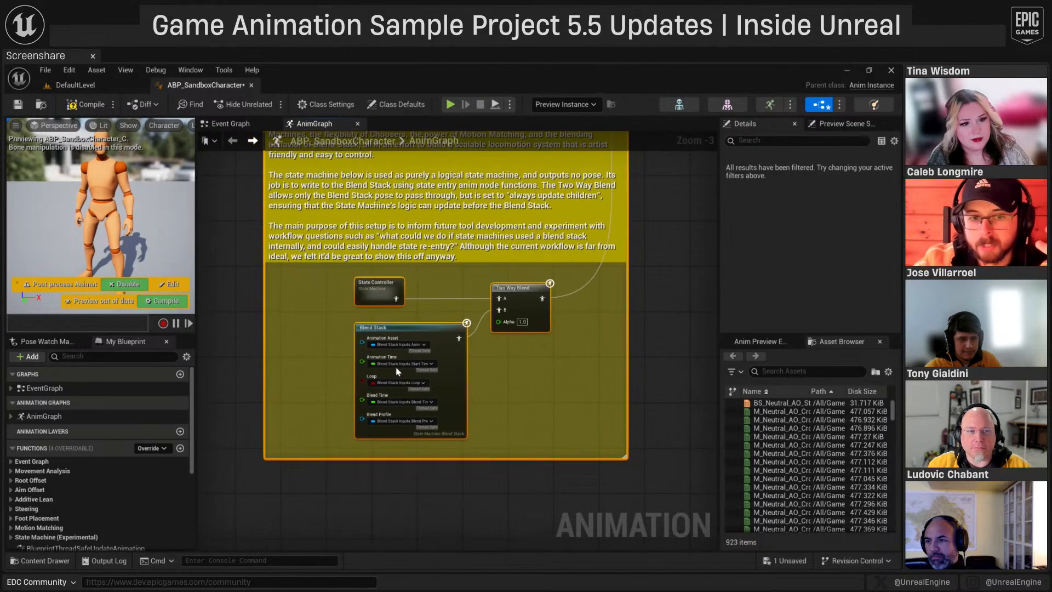
right_drag(398, 372, 422, 234)
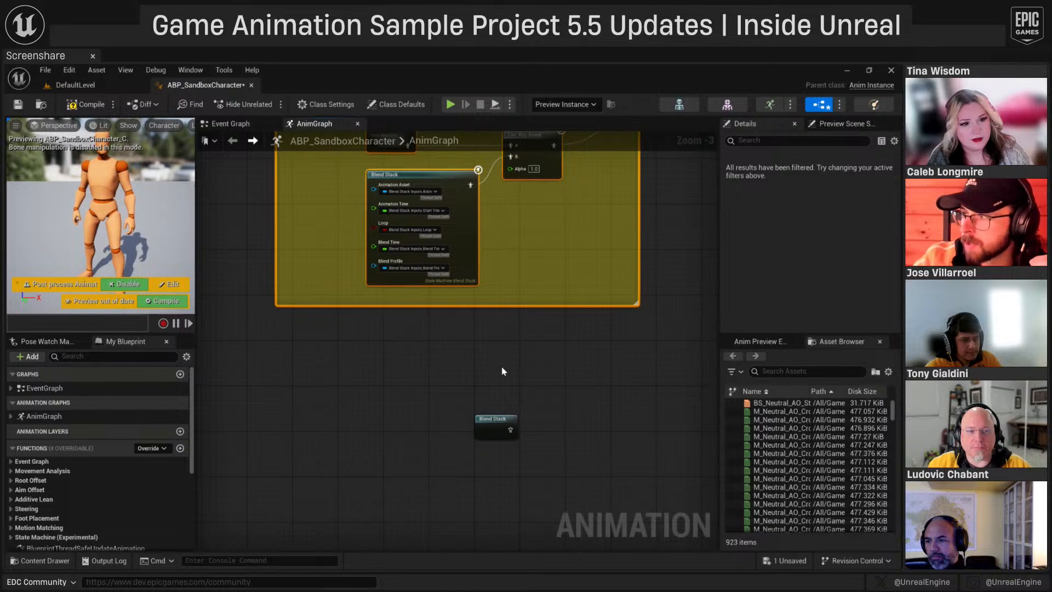
right_drag(505, 379, 502, 325)
drag(495, 375, 448, 391)
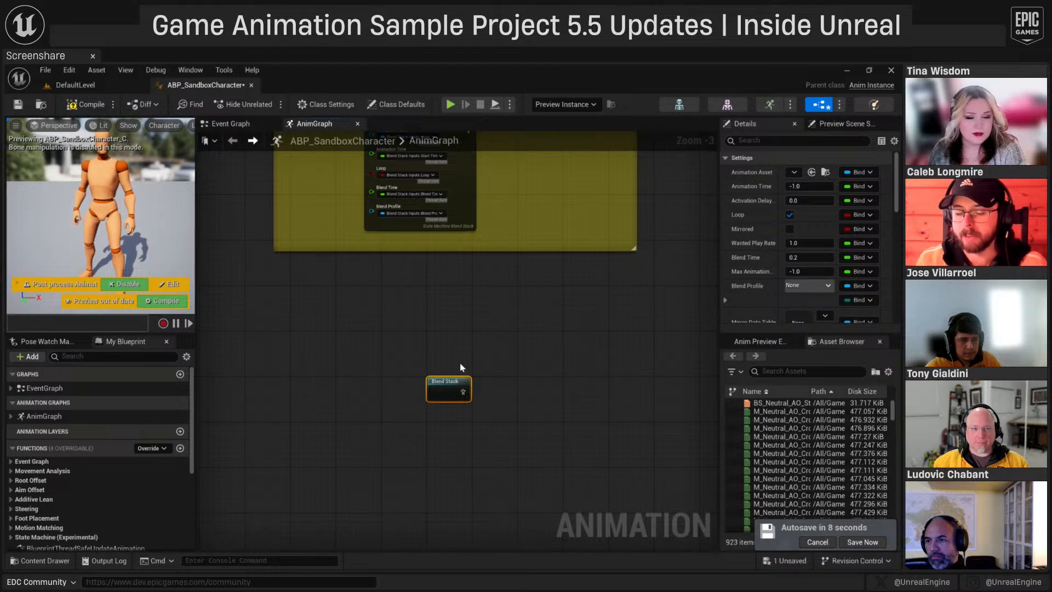
right_drag(475, 337, 460, 283)
drag(428, 343, 428, 389)
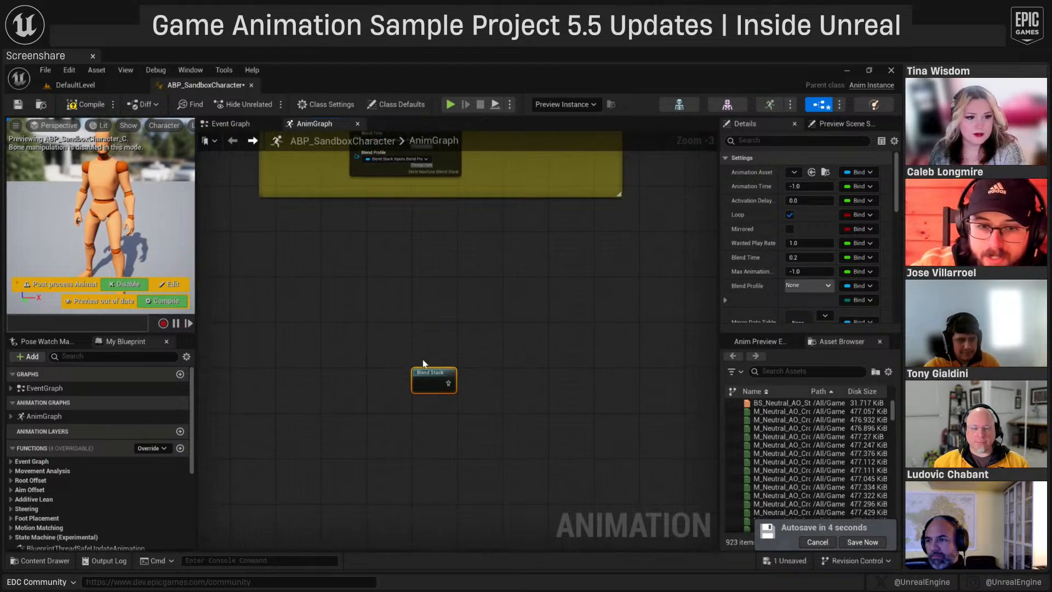
mouse_move(422, 360)
right_down()
mouse_move(419, 319)
mouse_move(418, 355)
right_up()
scroll(420, 320, up, 2)
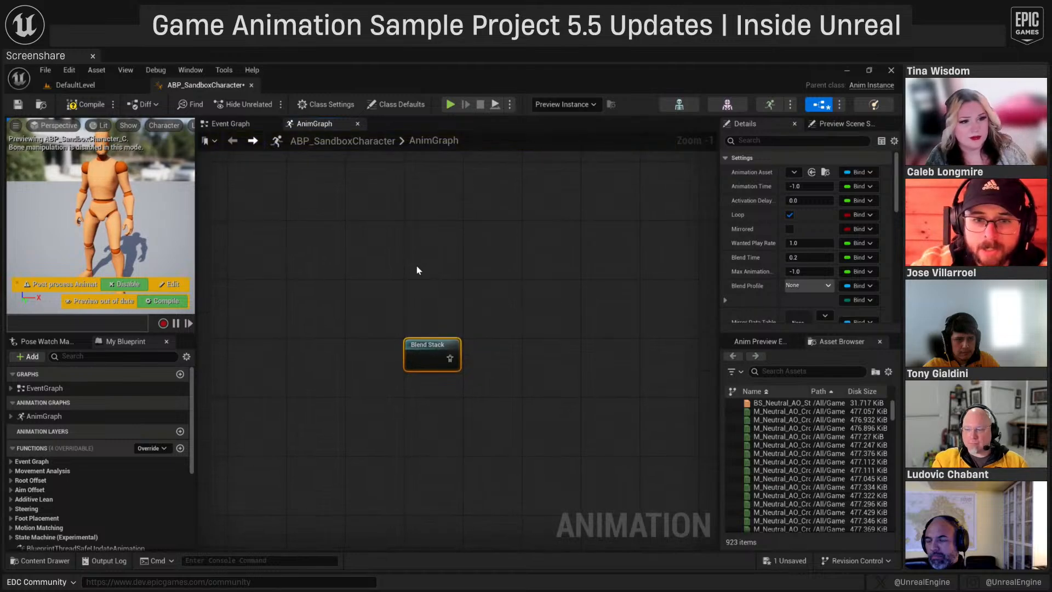
- Try to add a State Machine node above the Blend Stack node and name it Simple State Machine
right_click(418, 242)
text(state mac)
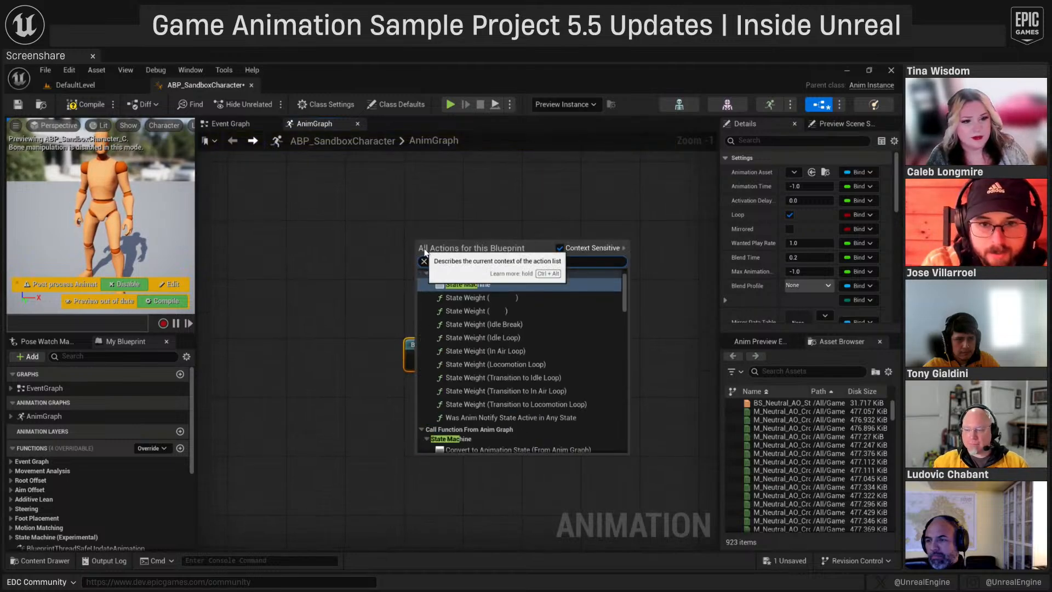
key(Return)
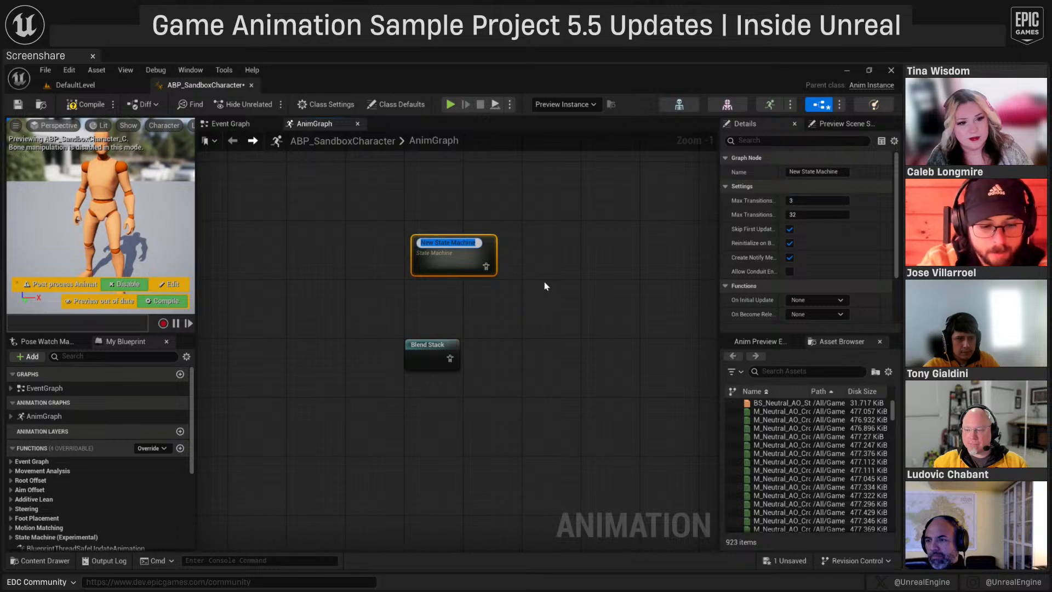
text(Simpl)
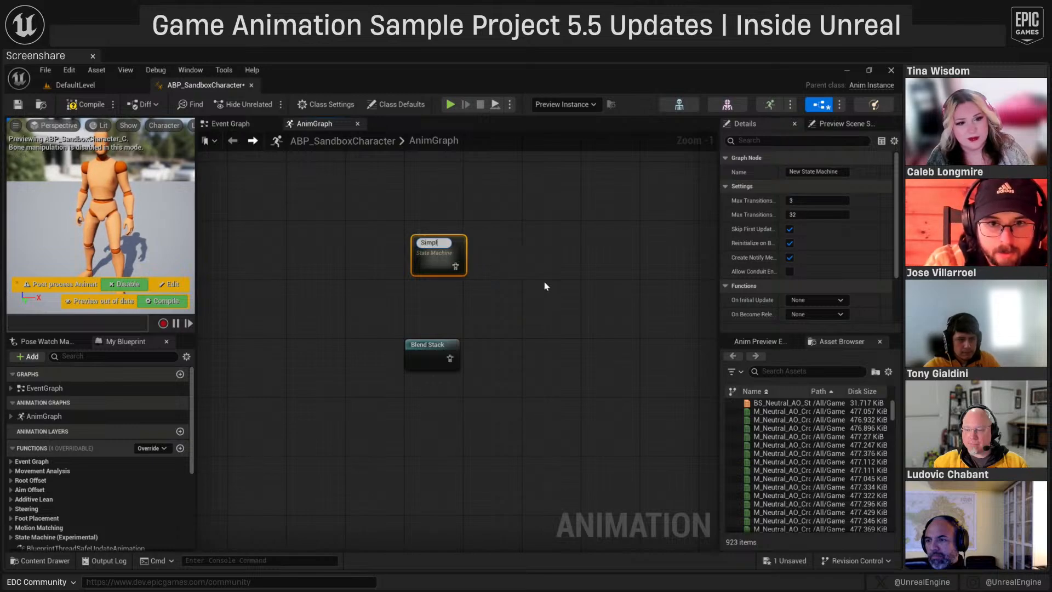
text(e State Machi)
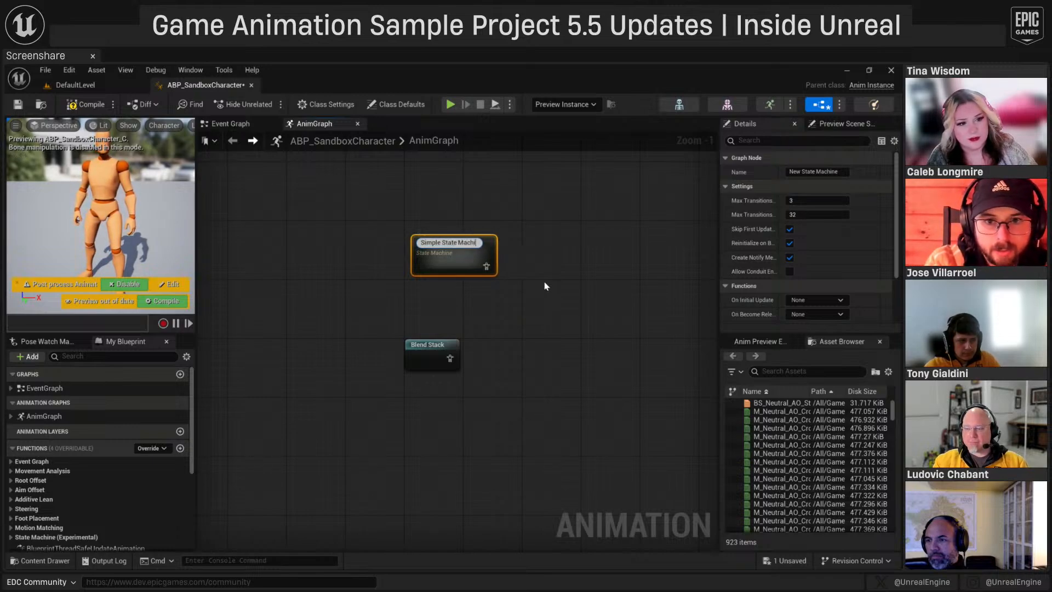
text(ne)
key(Return)
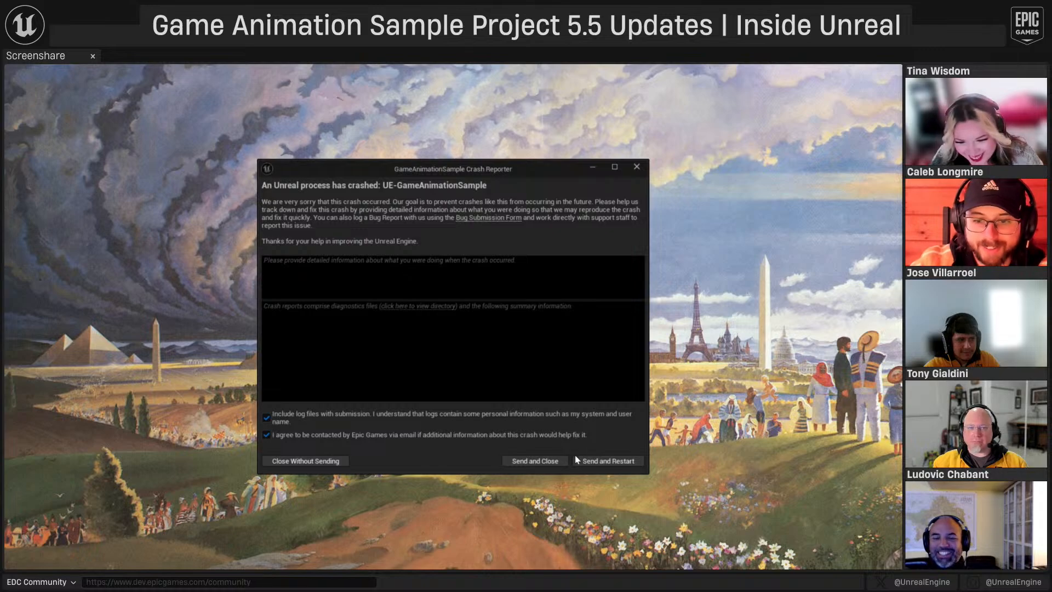
- Send the crash report and restart the editor, skipping the auto-save restore and declining to reopen the asset editor
click(591, 462)
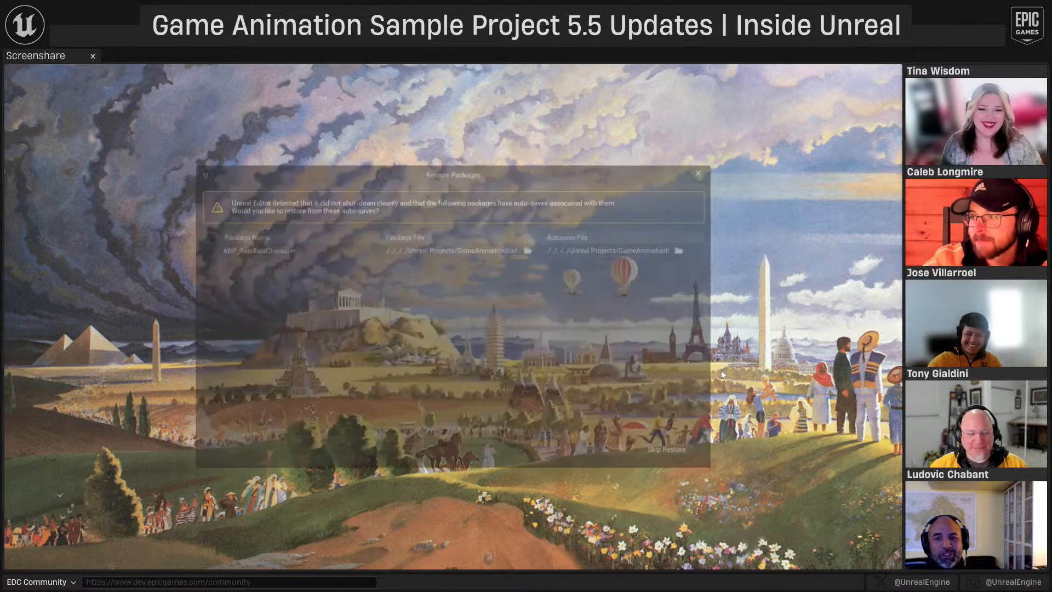
click(677, 453)
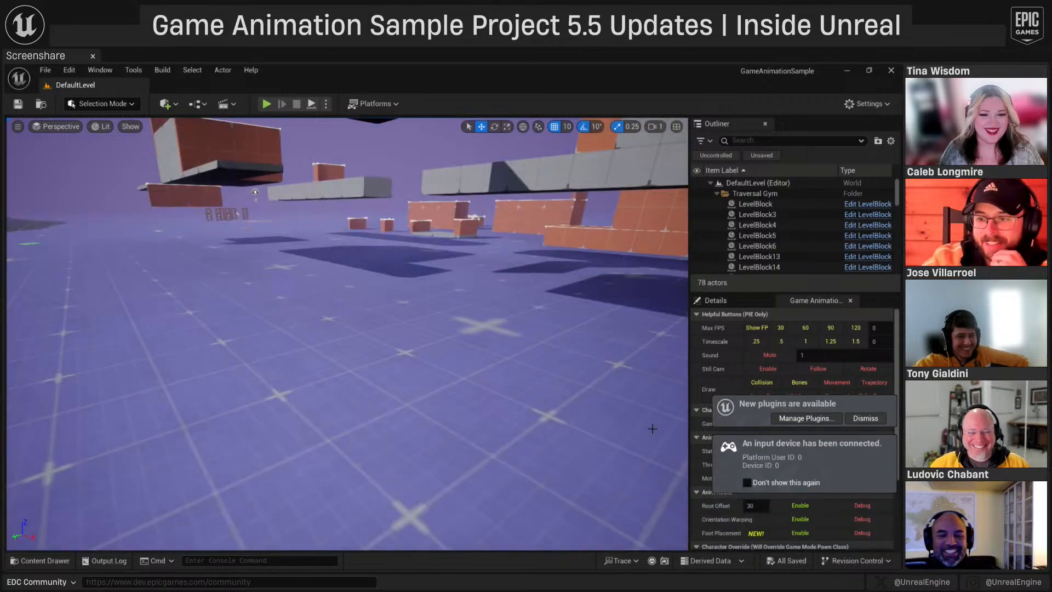
click(865, 417)
click(870, 541)
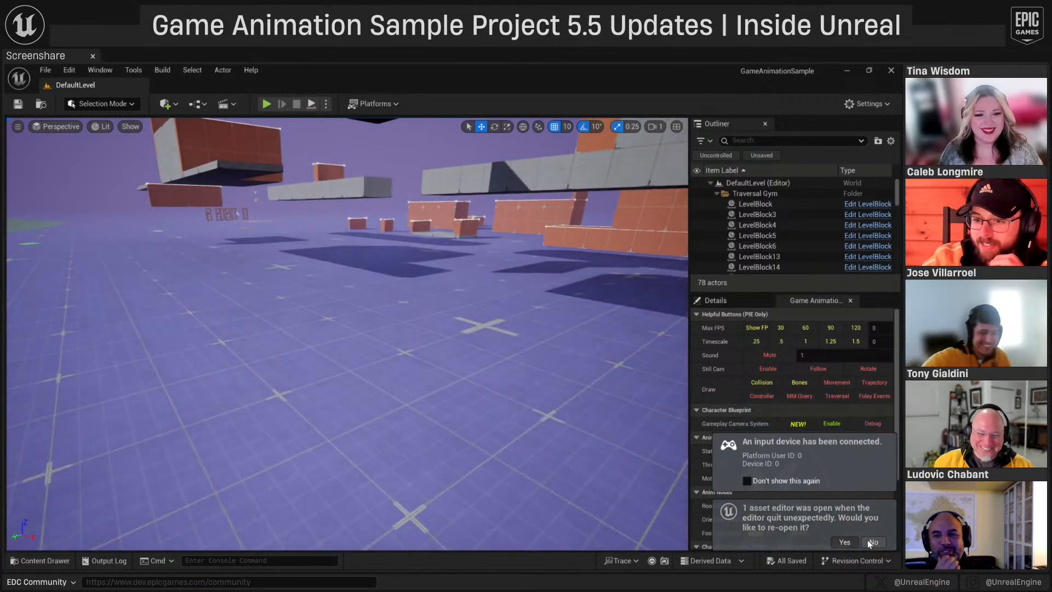
click(826, 452)
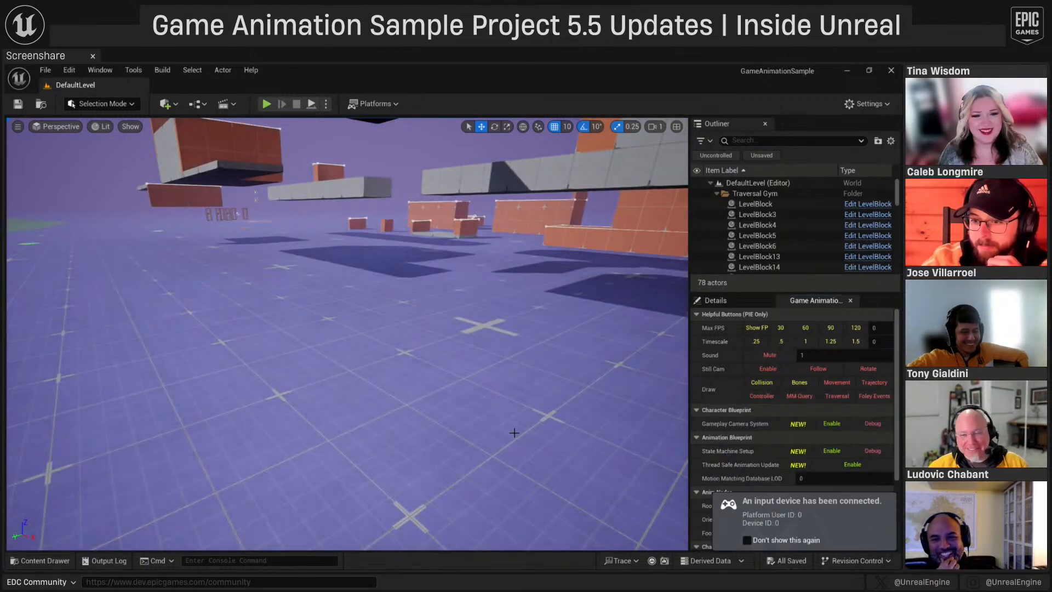
- Open the ABP_SandboxCharacter animation blueprint from the Blueprints content folder
right_drag(514, 432, 503, 383)
key(s)
scroll(539, 388, up, 4)
key(ctrl+space)
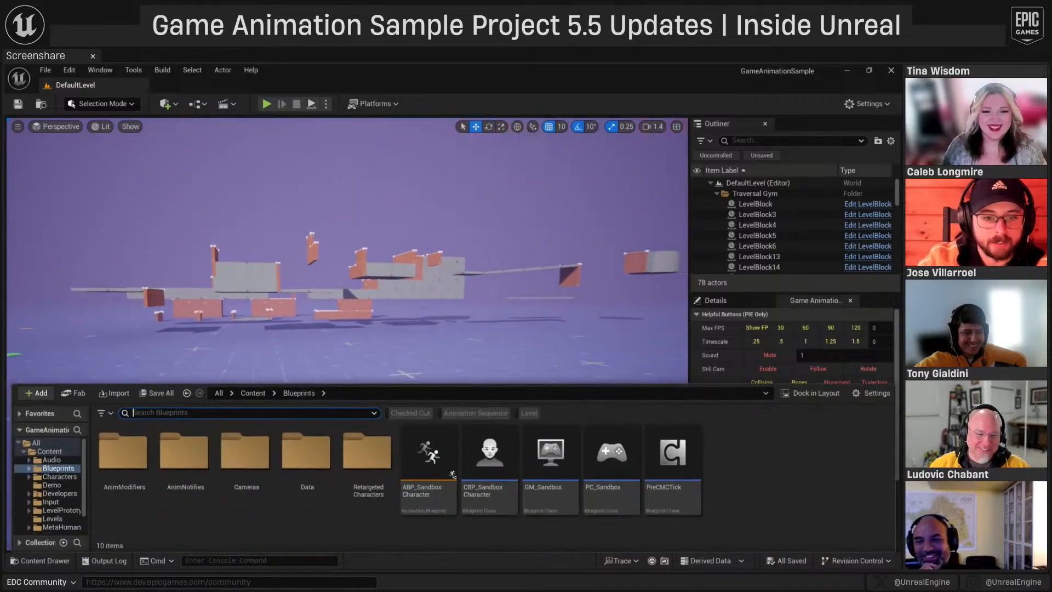
double_click(437, 461)
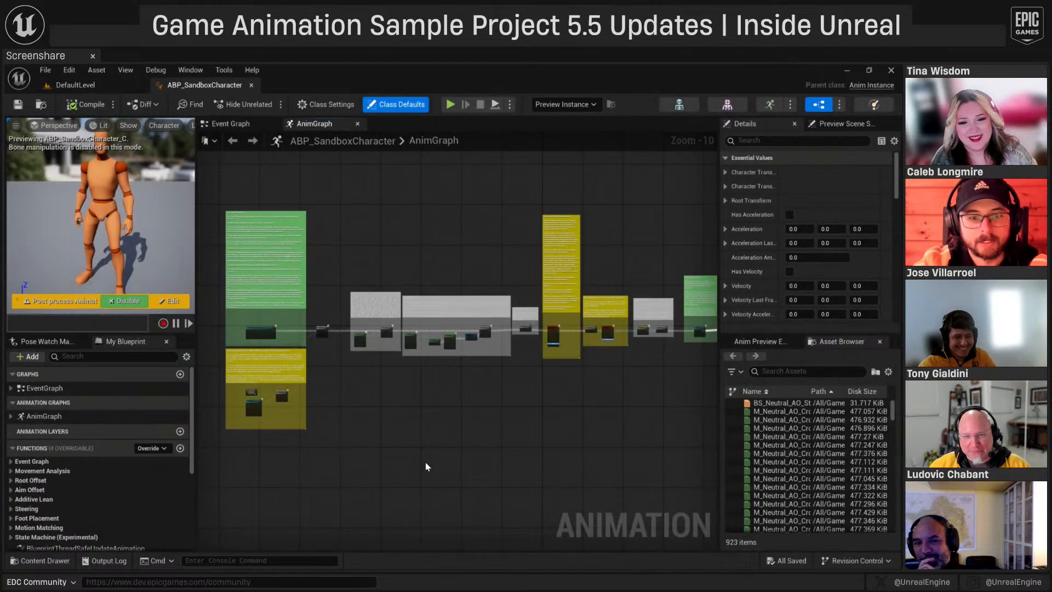
- Add a State Machine node below the experimental comment group in the AnimGraph and name it Simple State Machine
right_drag(364, 430, 491, 325)
scroll(371, 357, up, 5)
scroll(426, 361, up, 3)
right_click(362, 373)
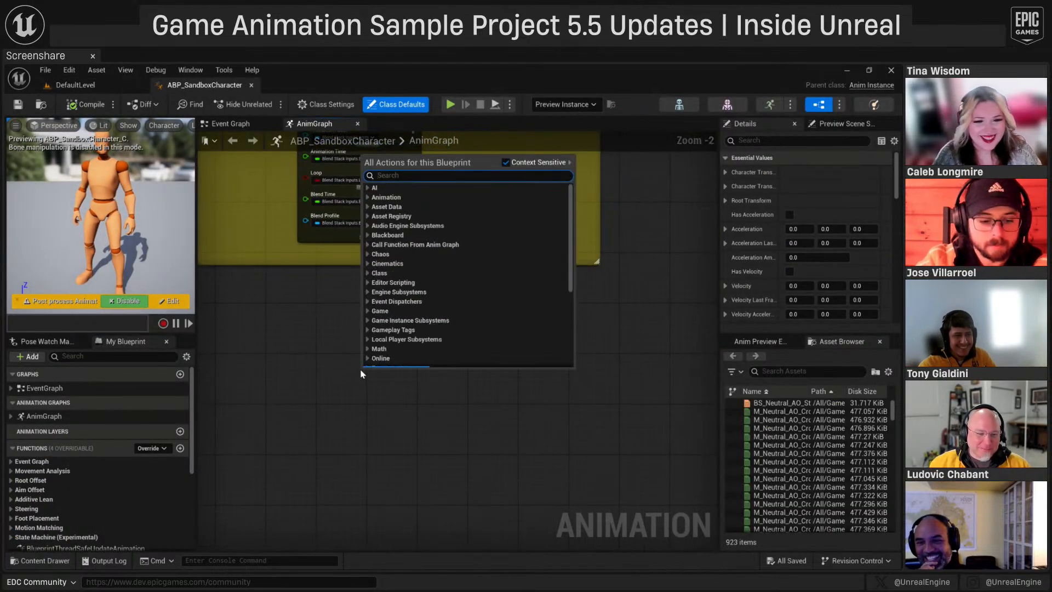
text(state machine)
key(Return)
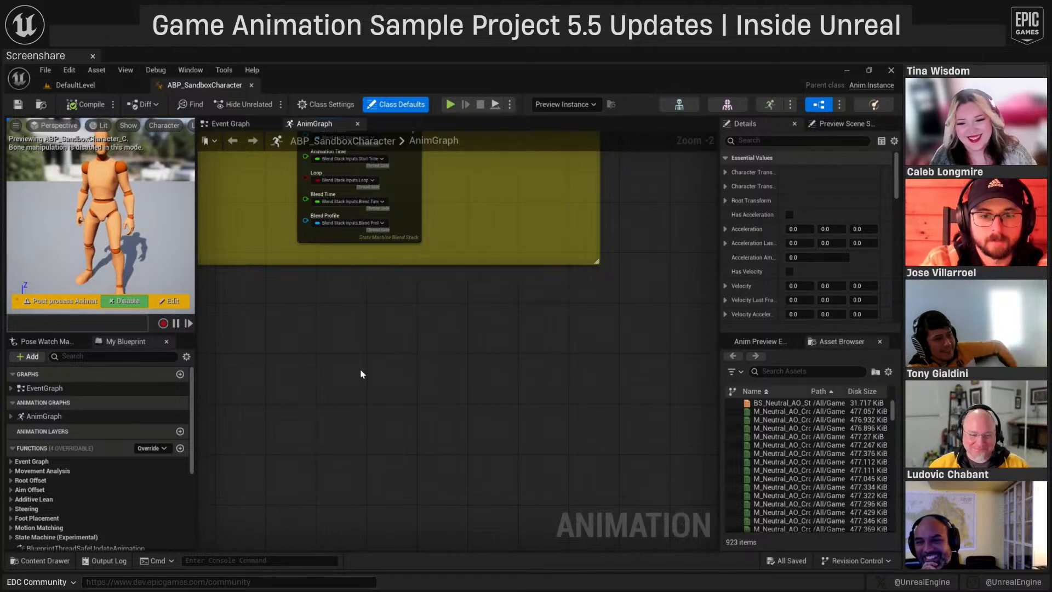
text(d)
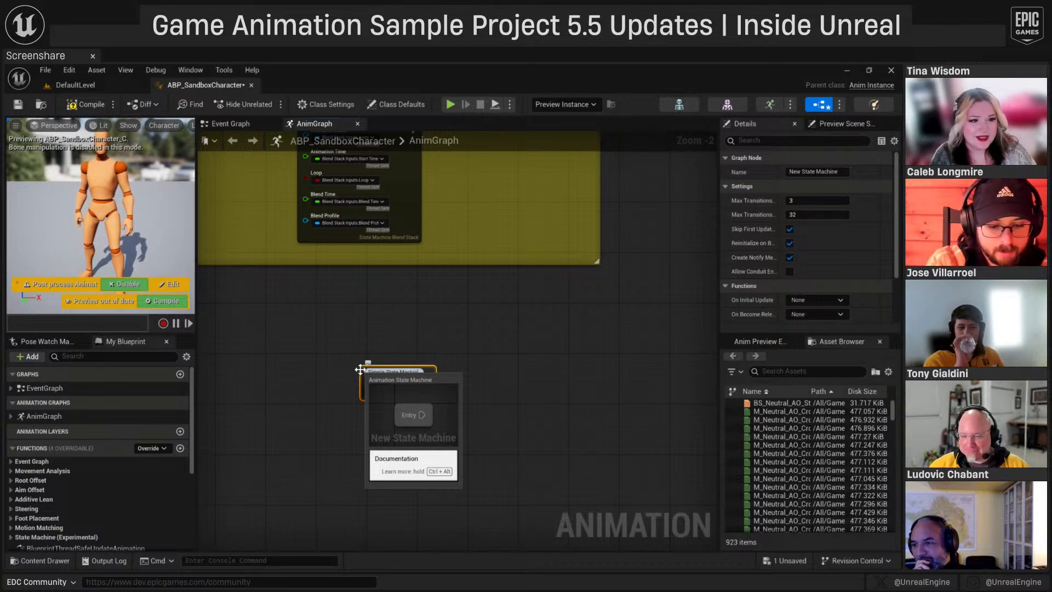
text(e)
key(Return)
click(418, 350)
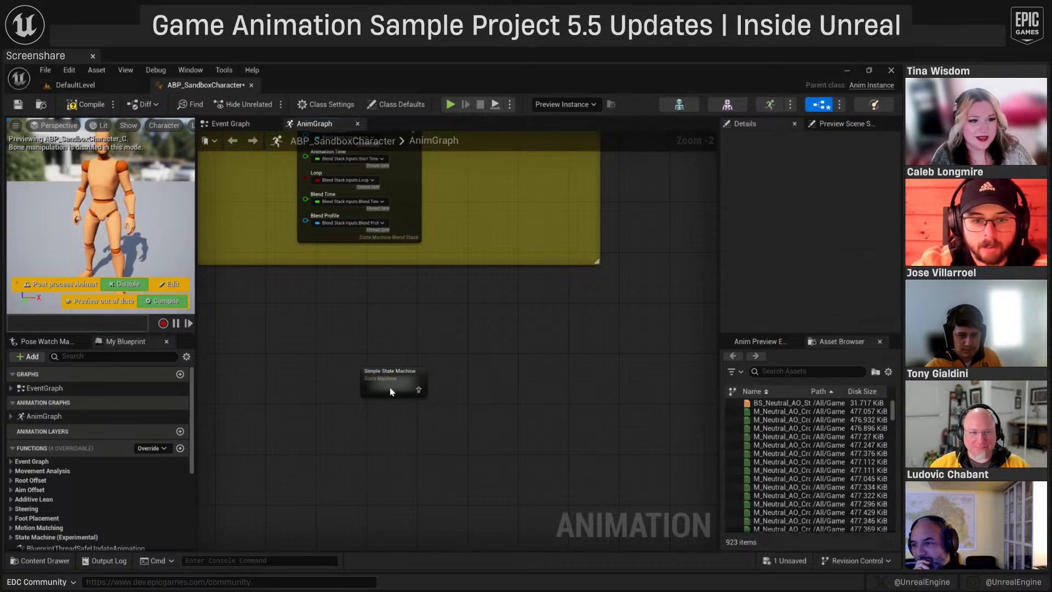
- Move the Simple State Machine node up and place a new Blend Stack node directly beneath it
drag(390, 391, 397, 328)
click(394, 378)
right_click(394, 378)
text(bl)
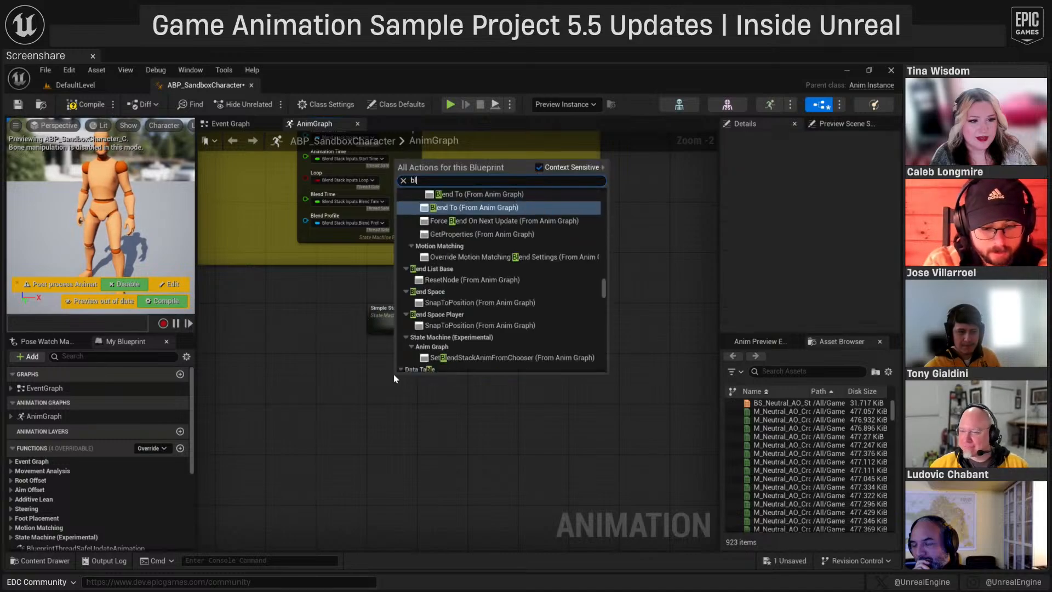
text(end stack)
key(Return)
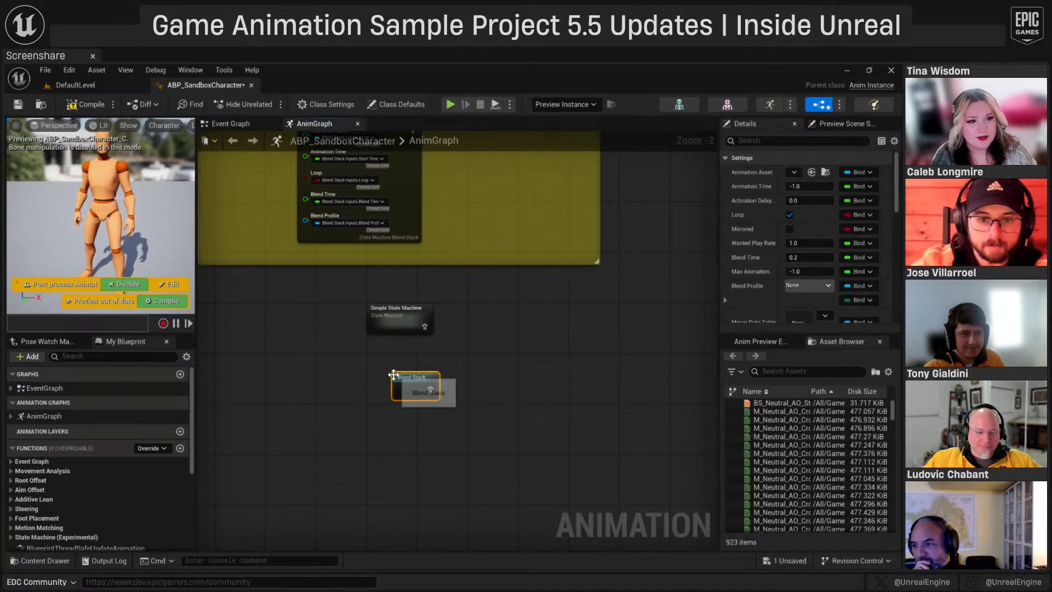
right_drag(420, 368, 424, 348)
drag(428, 357, 428, 343)
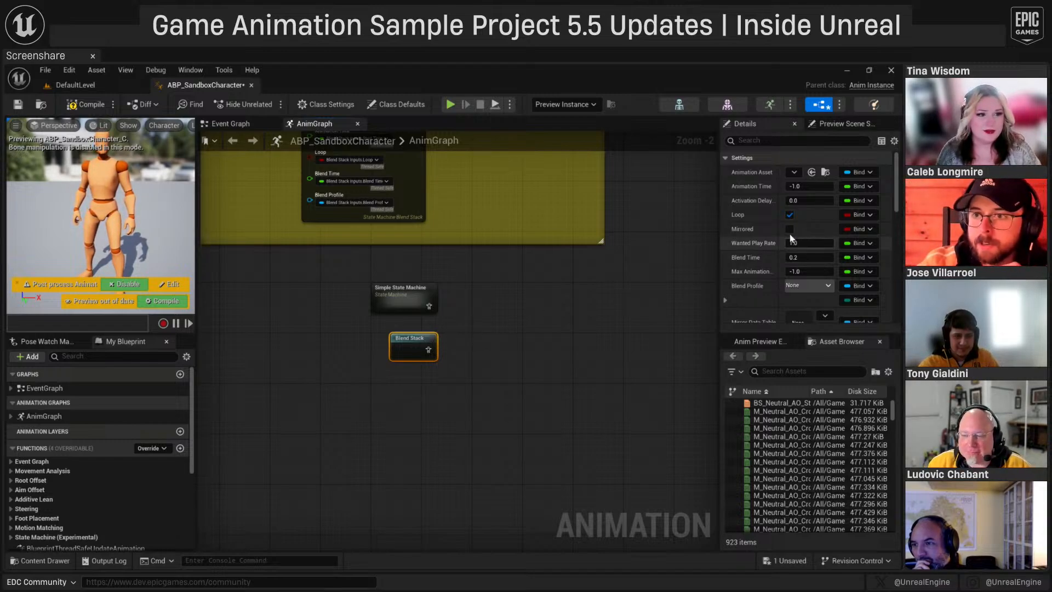
- Expose Animation Asset, Animation Time, Loop, Blend Time and Blend Profile as pins on the new Blend Stack node
drag(718, 222, 665, 219)
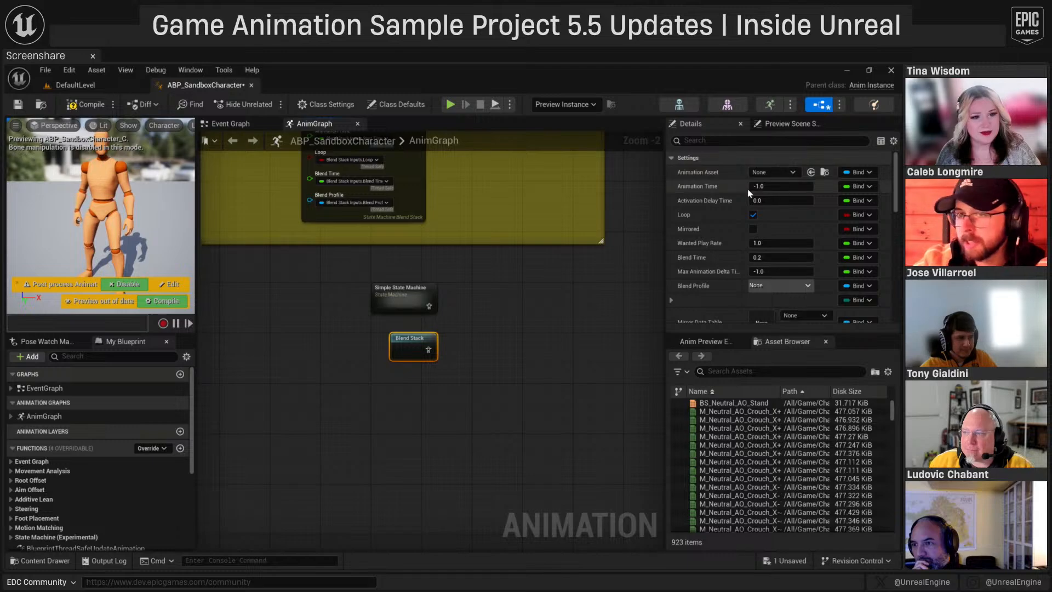
click(858, 172)
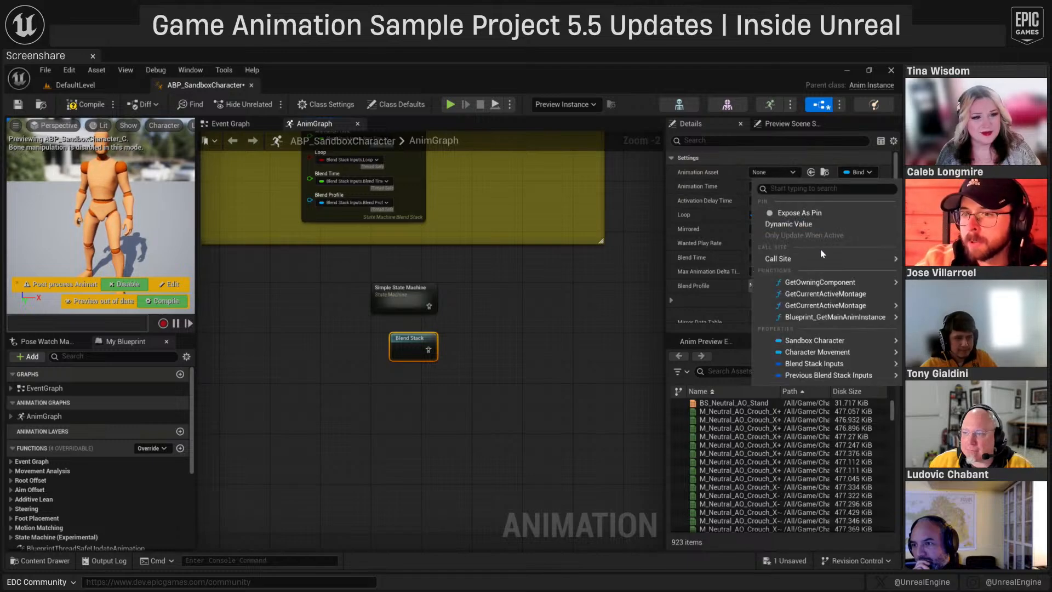
click(810, 213)
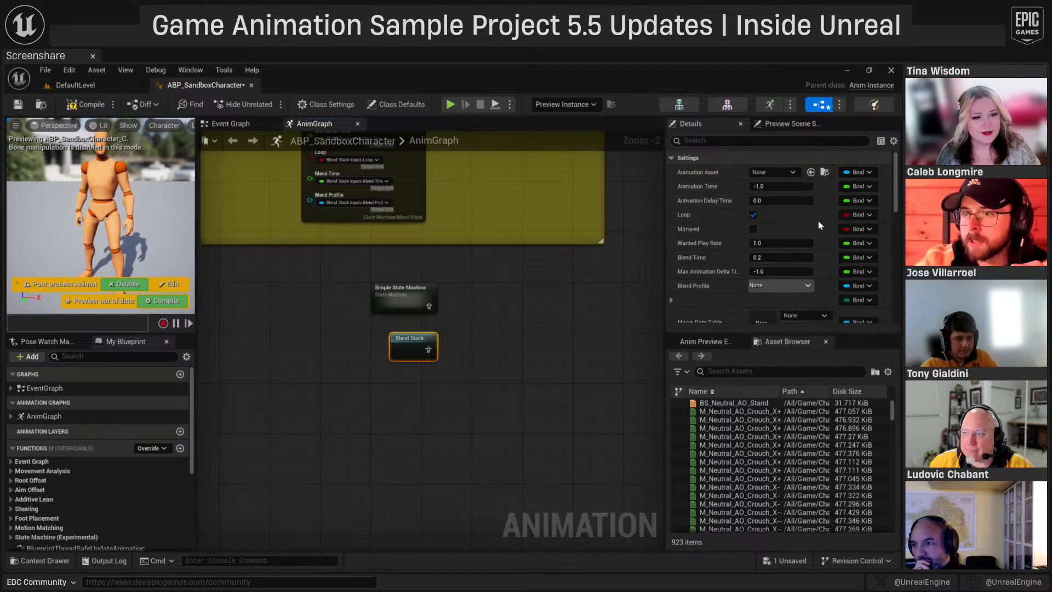
click(859, 187)
mouse_move(725, 260)
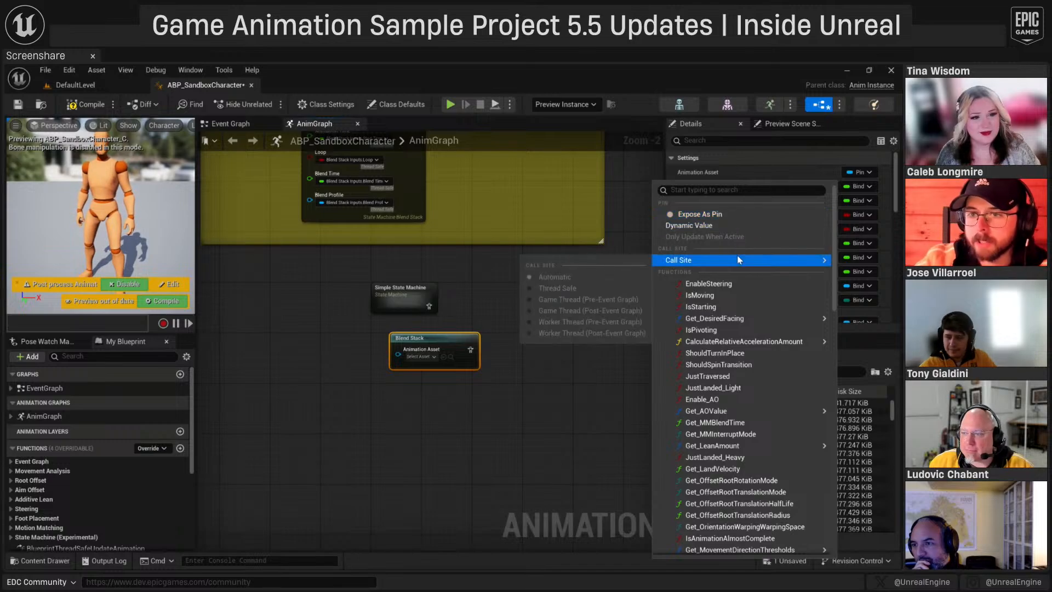
click(712, 214)
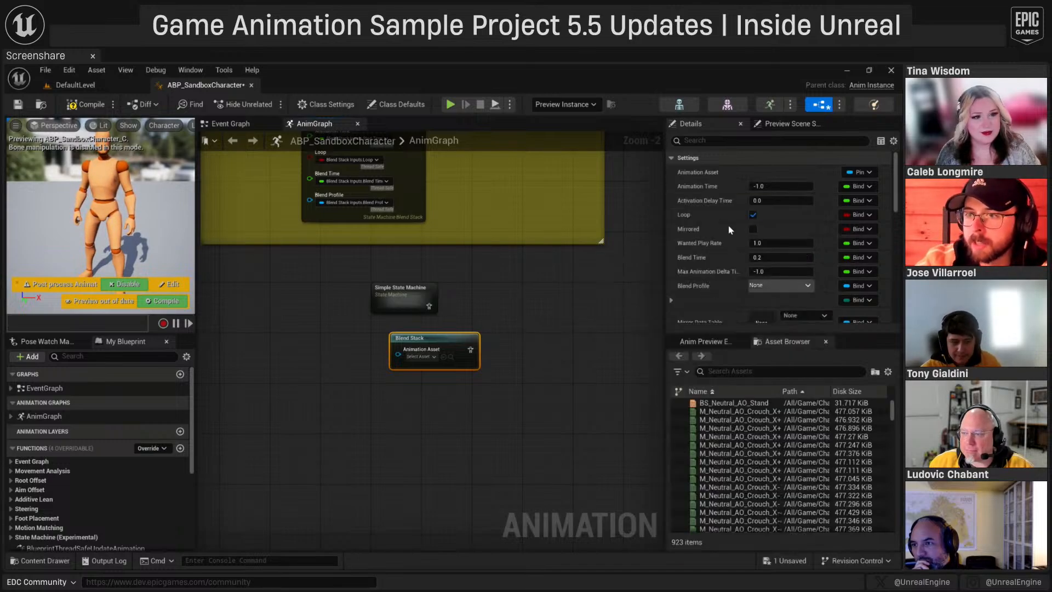
click(853, 230)
click(704, 224)
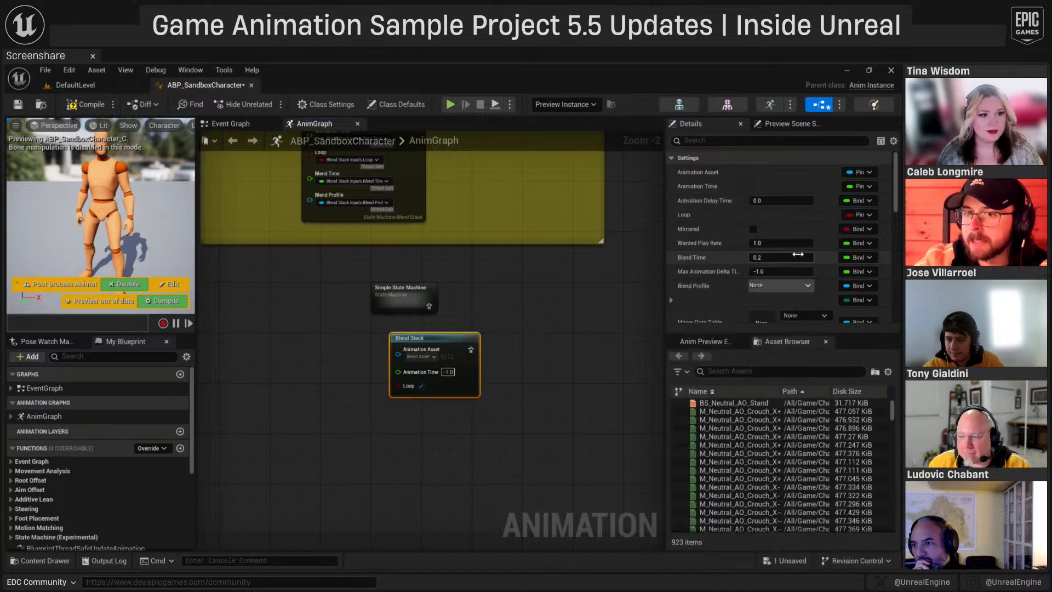
click(865, 258)
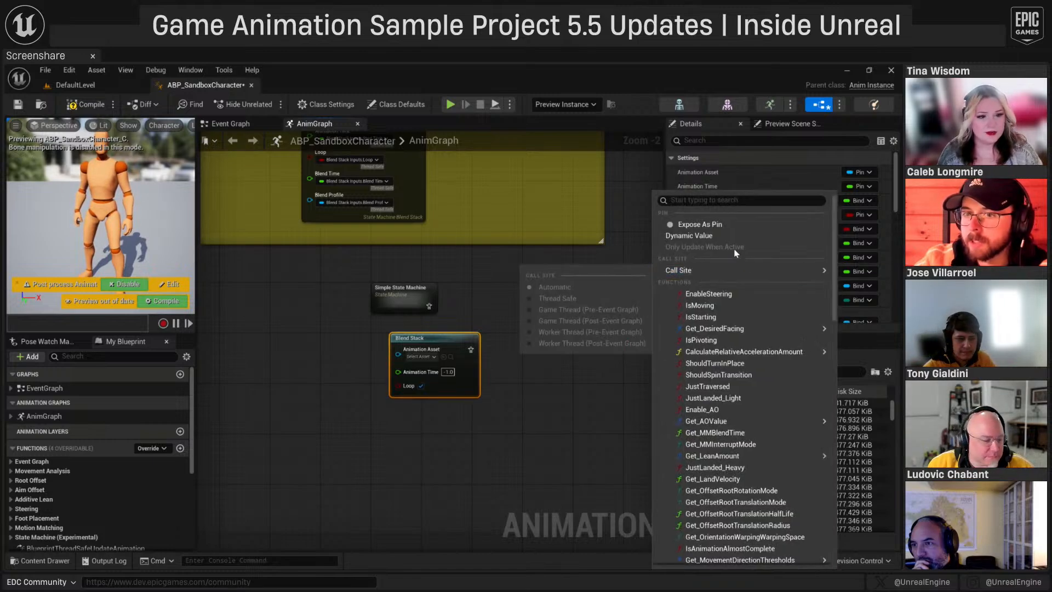
click(713, 229)
click(855, 294)
click(800, 321)
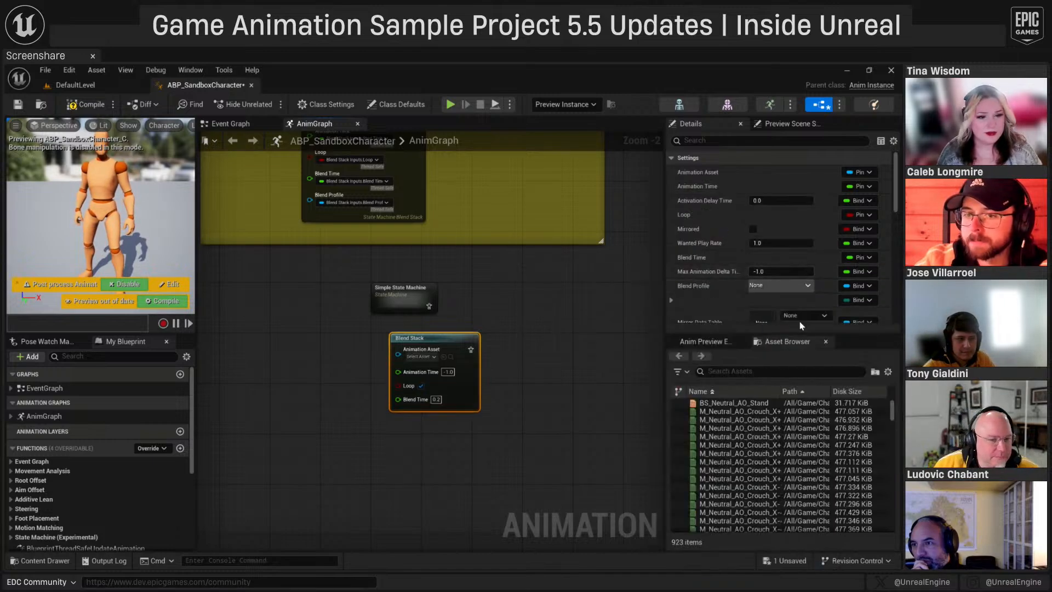
right_drag(471, 391, 505, 335)
drag(505, 335, 486, 335)
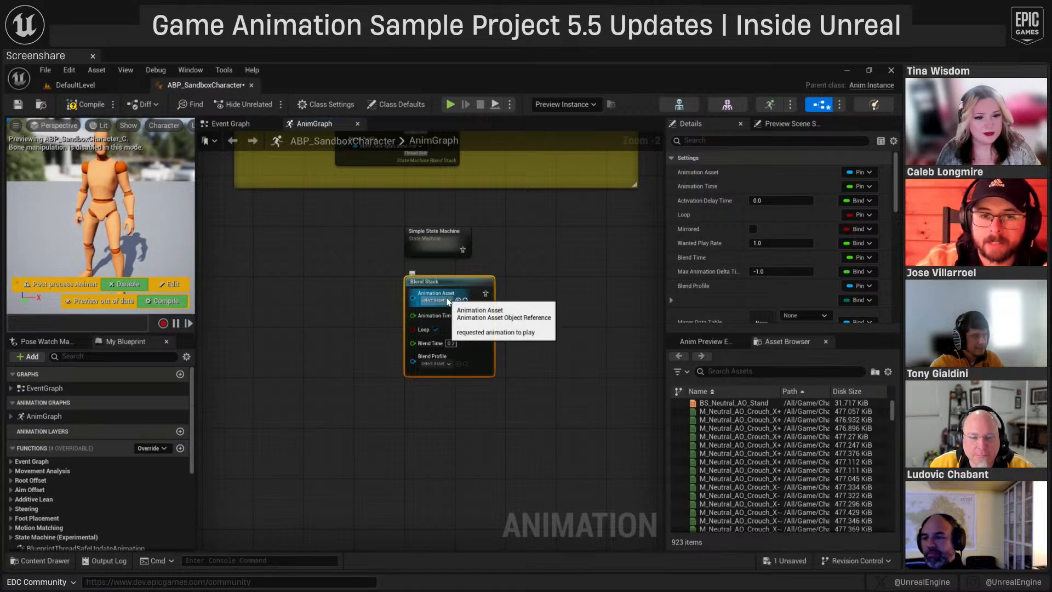
- Add a getter for the BlendStackInputs variable beside the Blend Stack node and split its struct pin
click(332, 351)
right_drag(332, 350, 348, 398)
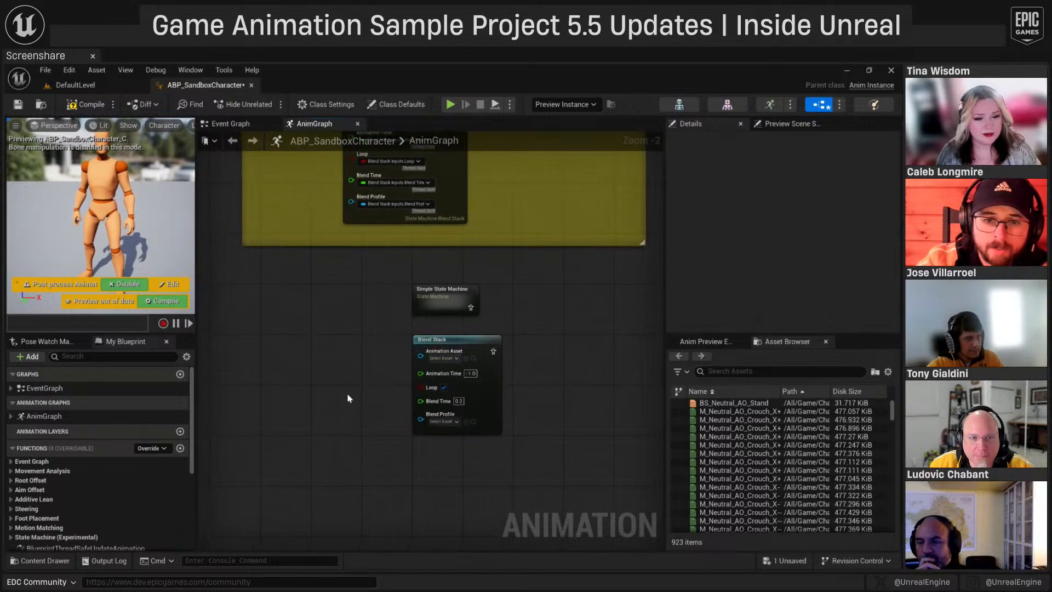
scroll(55, 482, down, 3)
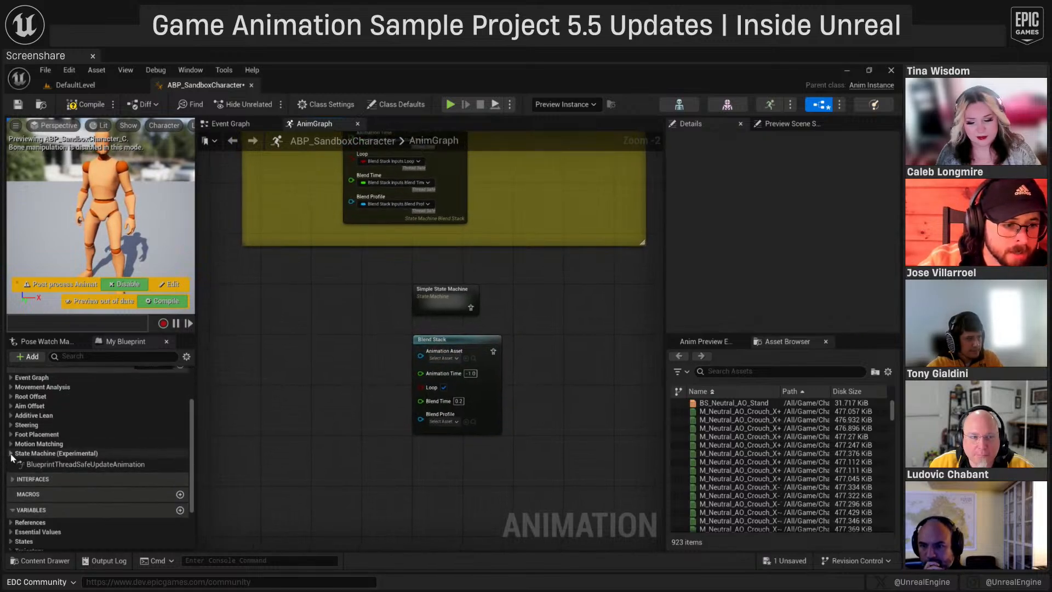
click(11, 454)
click(22, 502)
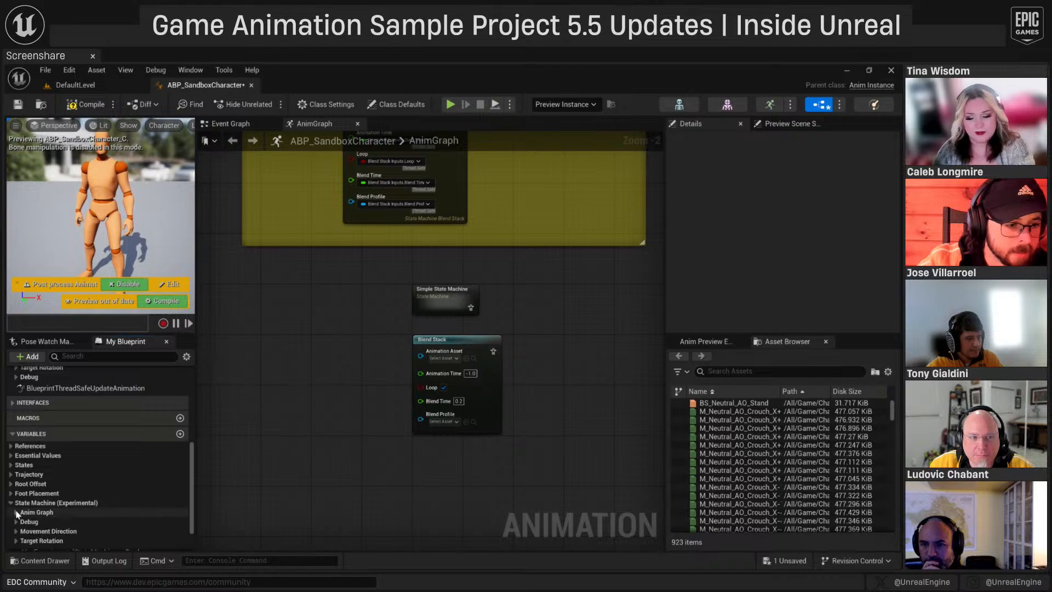
drag(55, 523, 316, 383)
click(316, 372)
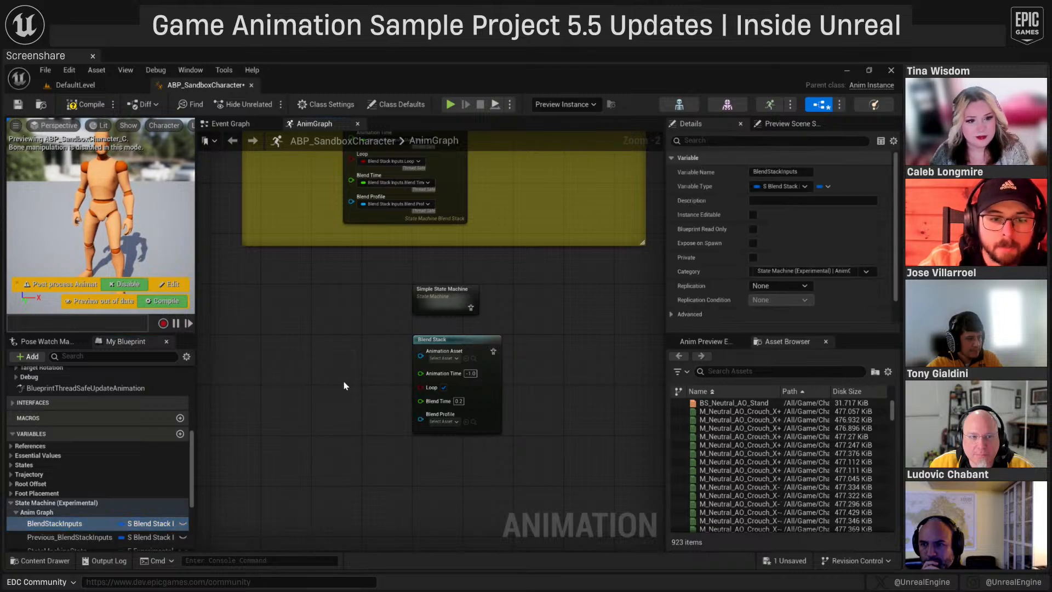
right_click(324, 355)
click(353, 402)
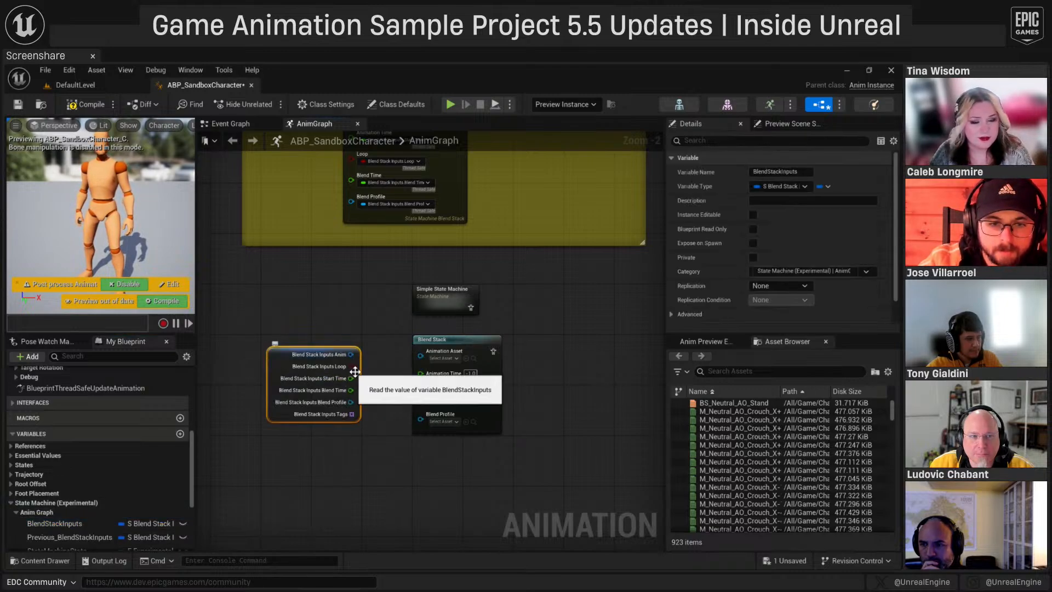
- Connect the BlendStackInputs Anim, Loop, Start Time, Blend Time and Blend Profile outputs to the matching Blend Stack inputs
mouse_move(354, 369)
mouse_down()
mouse_move(371, 390)
mouse_move(370, 374)
mouse_up()
right_drag(387, 380, 365, 356)
drag(341, 329, 398, 327)
drag(341, 354, 398, 363)
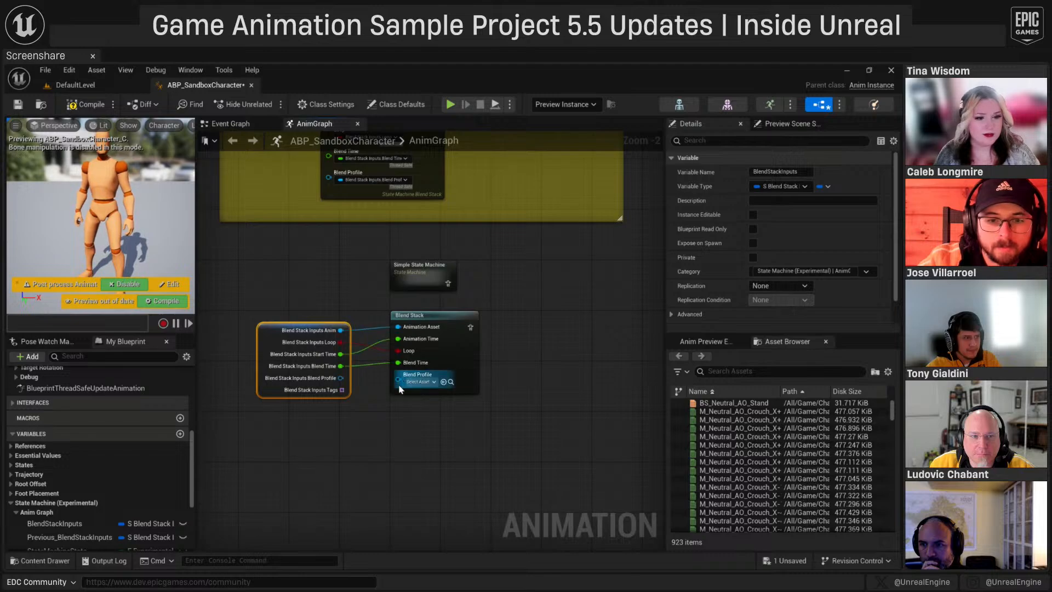
drag(340, 378, 371, 379)
click(361, 407)
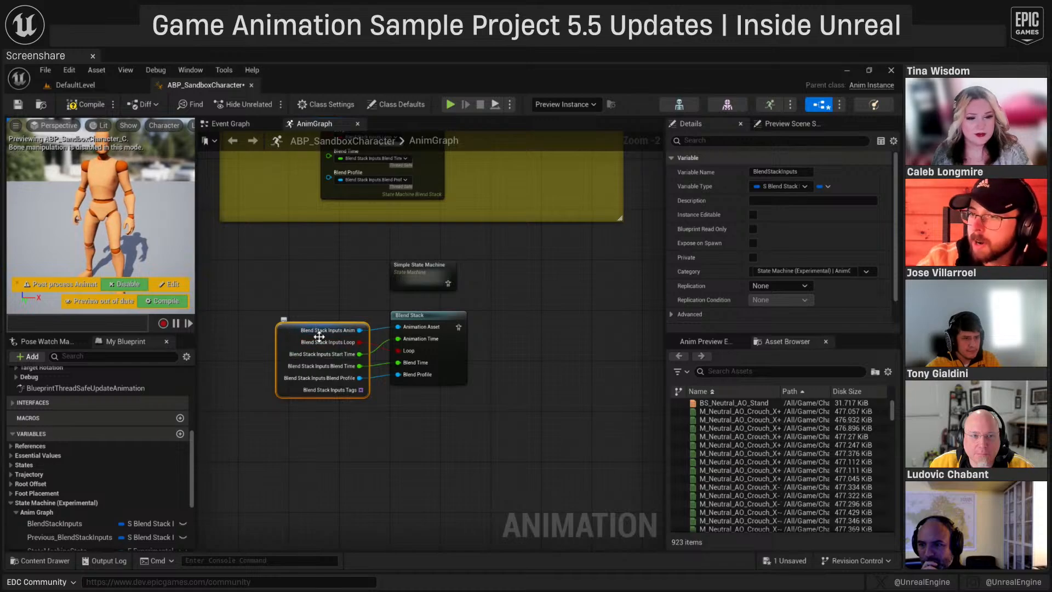
click(251, 123)
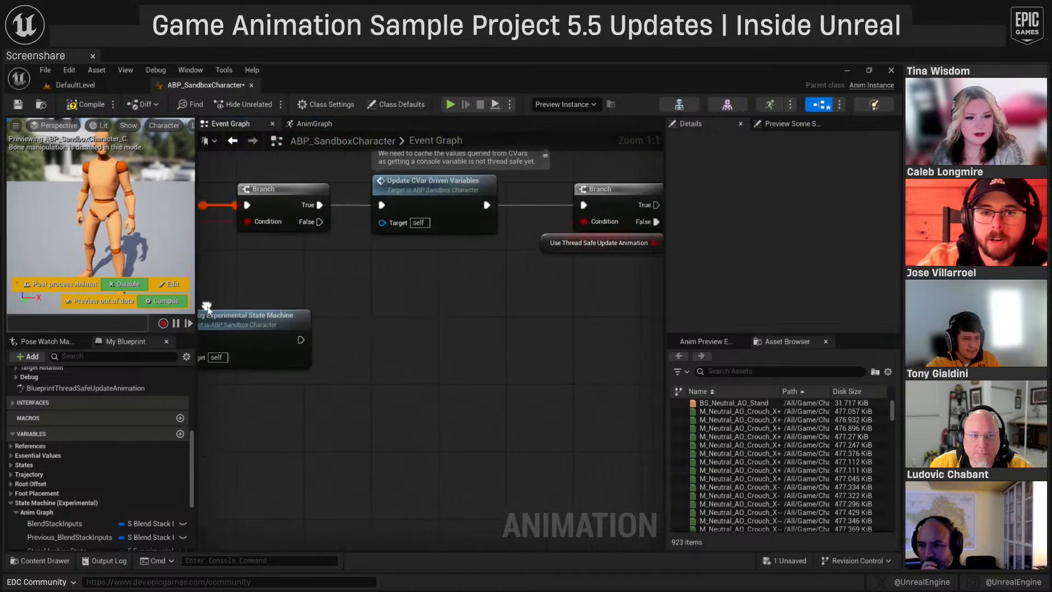
drag(57, 524, 448, 253)
click(475, 290)
right_click(472, 269)
click(478, 300)
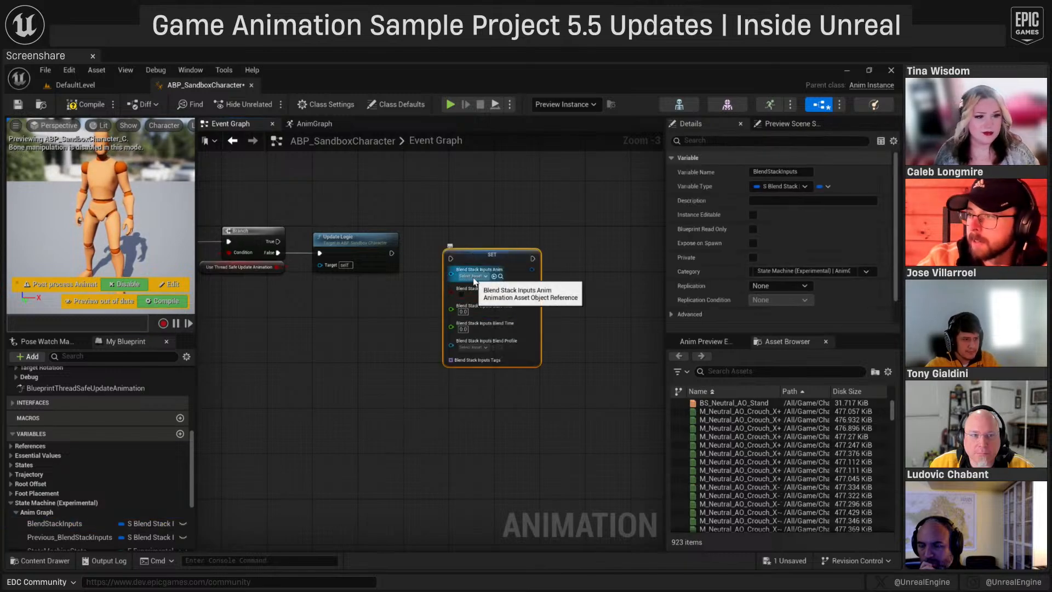
click(314, 124)
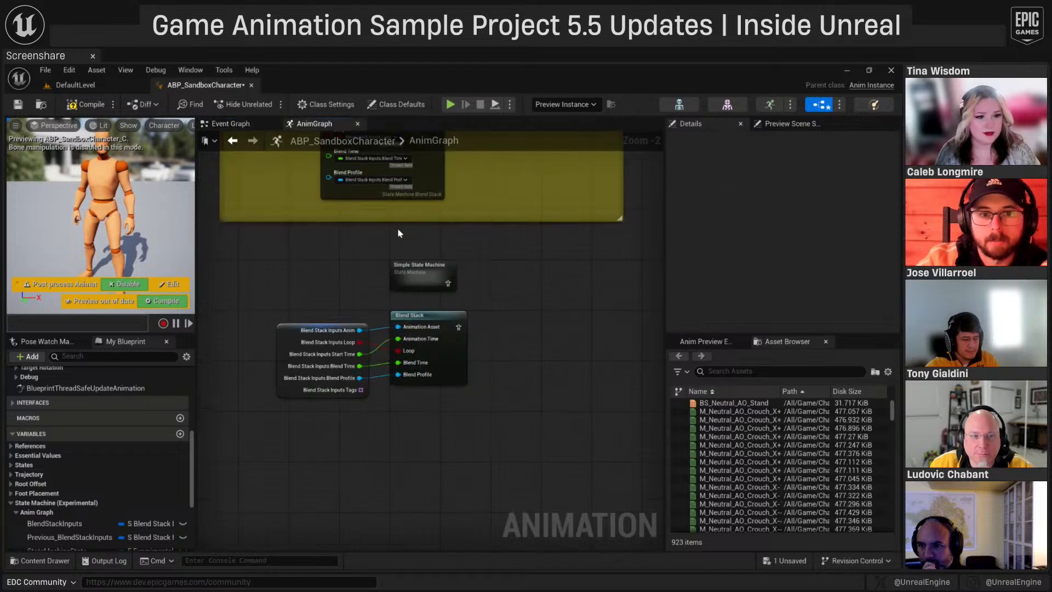
click(231, 123)
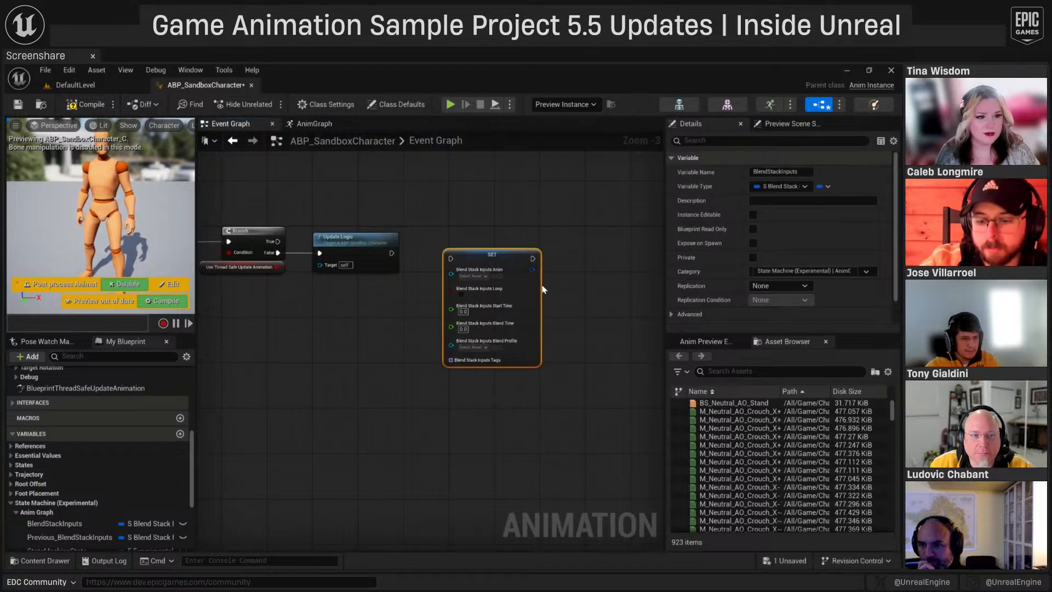
click(542, 290)
click(484, 252)
key(Delete)
click(324, 124)
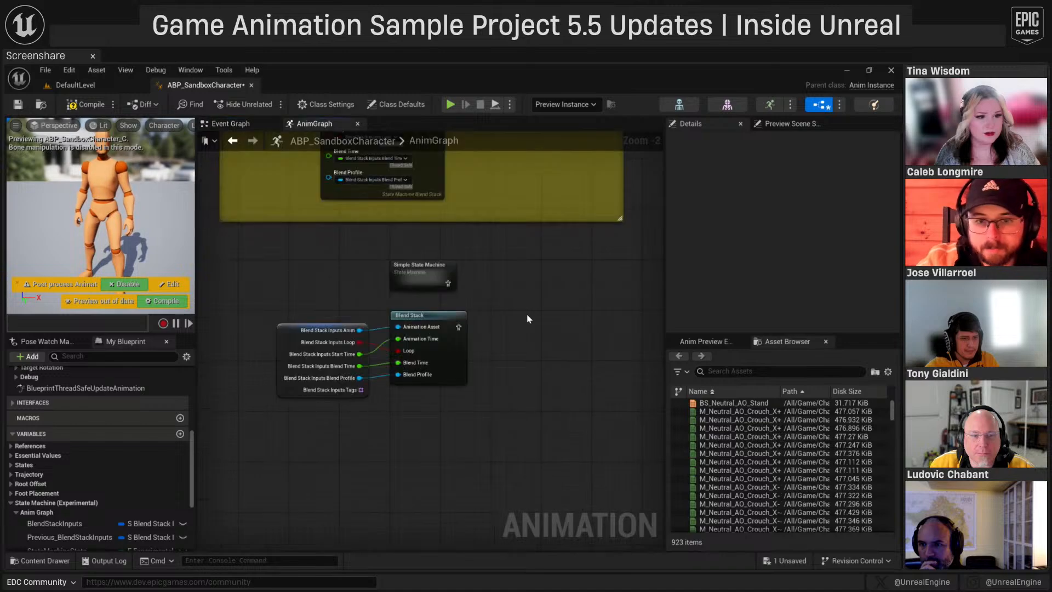
- Inspect the function settings of the new Blend Stack node in the AnimGraph
right_drag(527, 316, 522, 345)
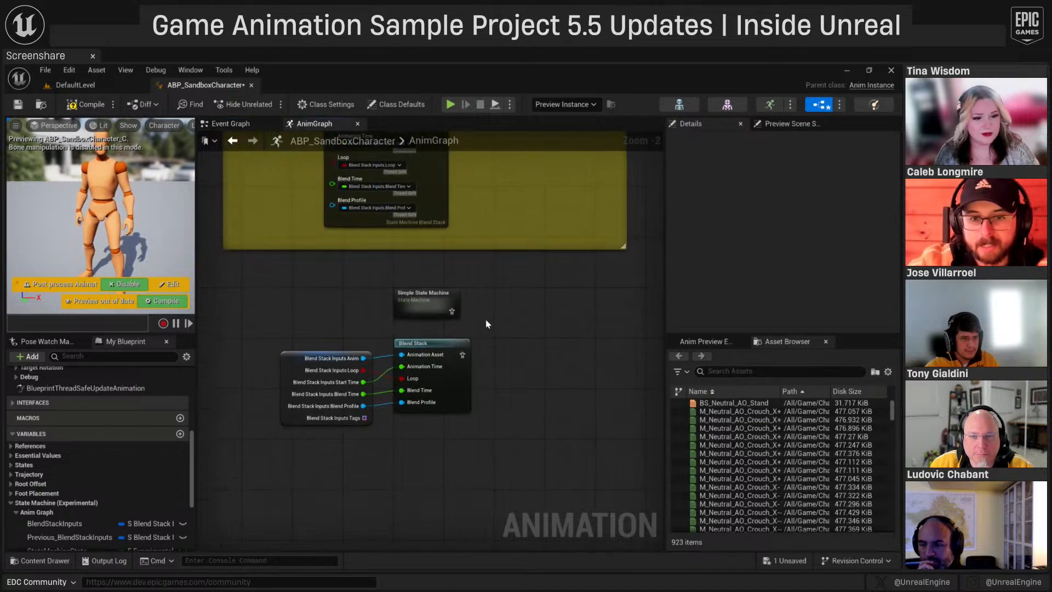
right_drag(491, 332, 475, 310)
mouse_move(421, 283)
click(436, 342)
scroll(745, 275, down, 5)
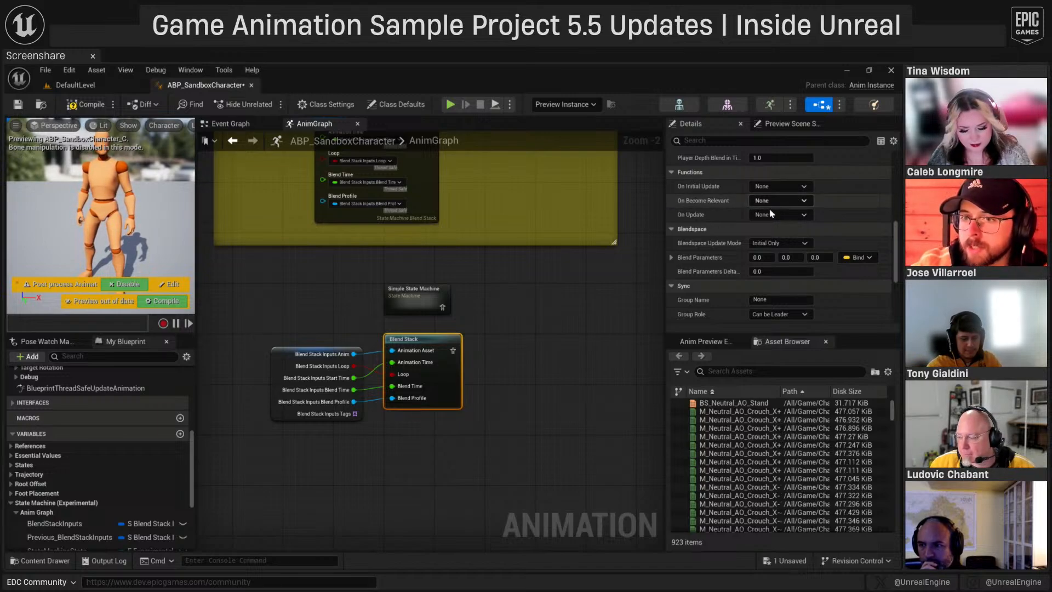
- Inside the Simple State Machine, add a state connected from Entry, name it Idle and place it close beside Entry
double_click(423, 308)
drag(437, 340, 541, 348)
click(567, 372)
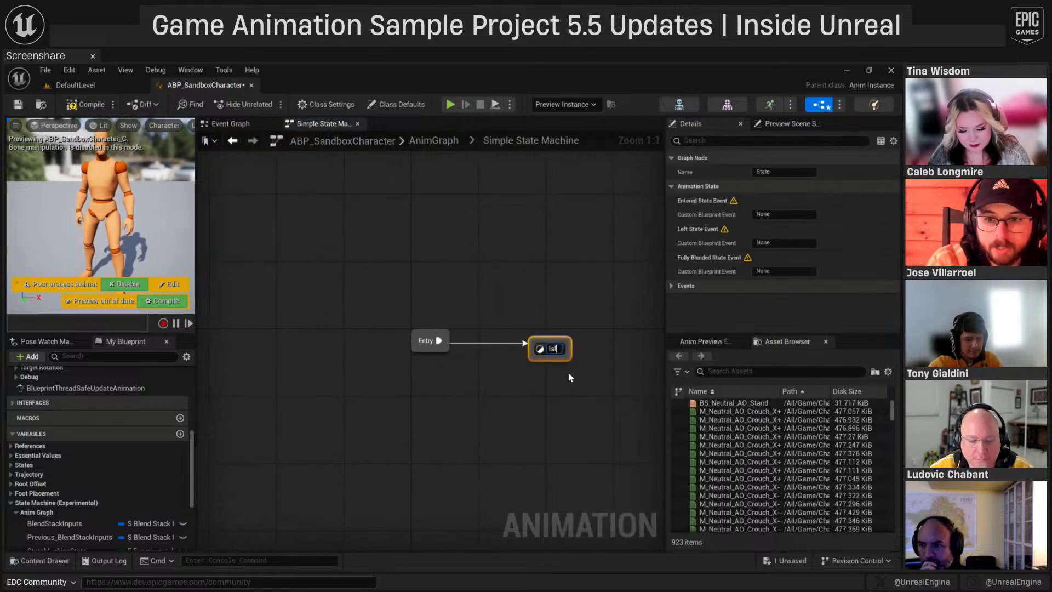
key(Return)
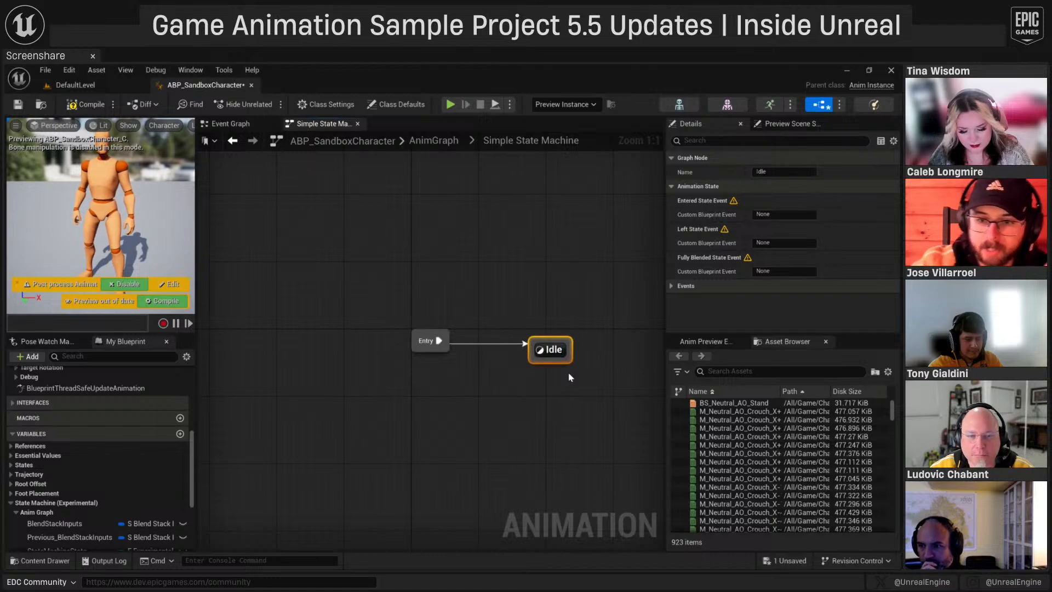
drag(532, 355, 480, 356)
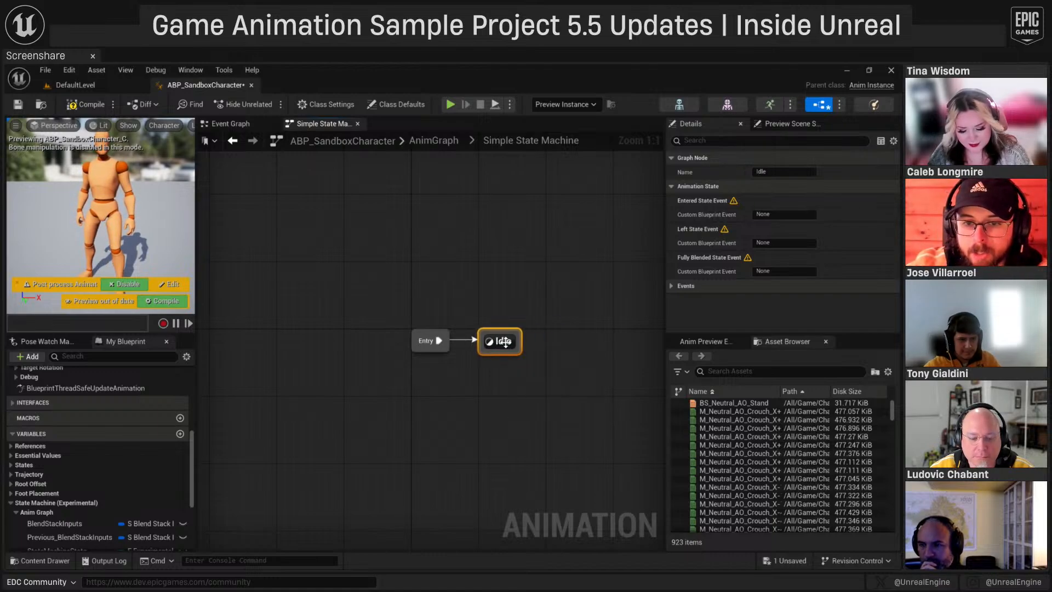
- Create a new On State Entry function binding on the Idle state's Output Animation Pose and rename the function OnStateEntry_Idle
double_click(480, 356)
click(433, 331)
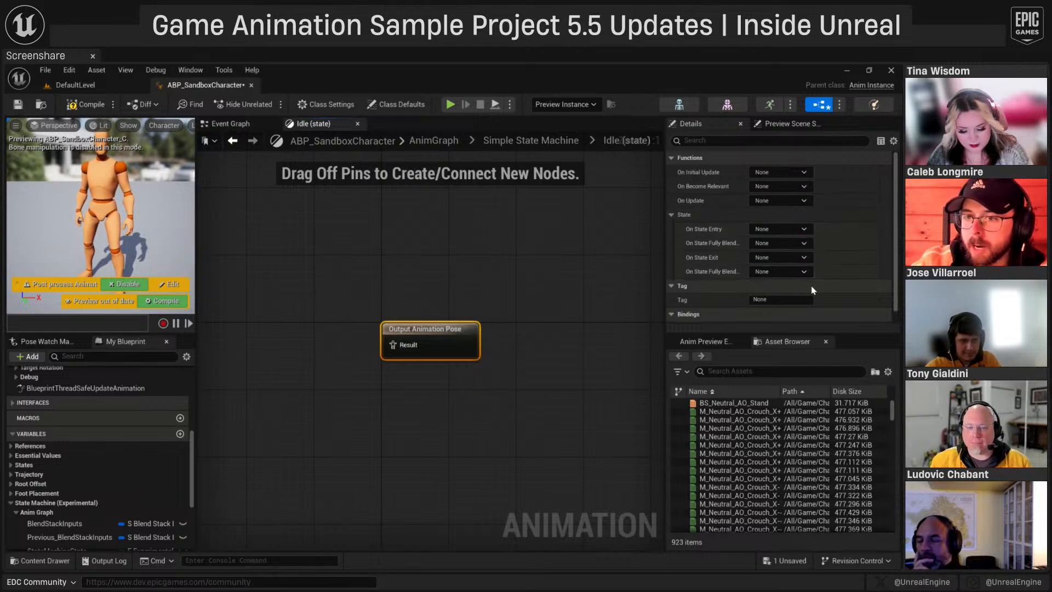
mouse_move(704, 228)
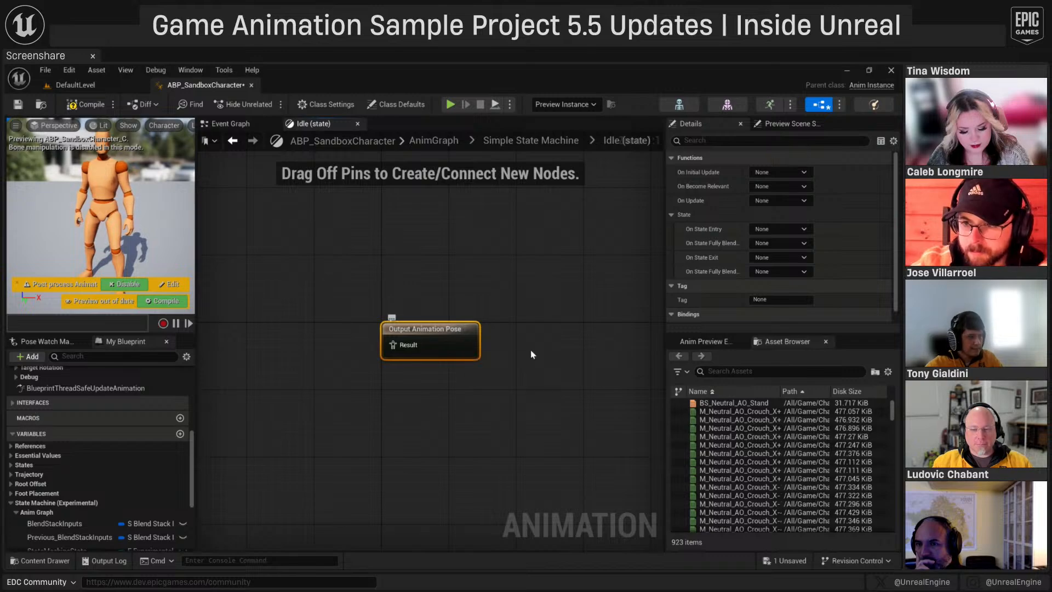
click(795, 231)
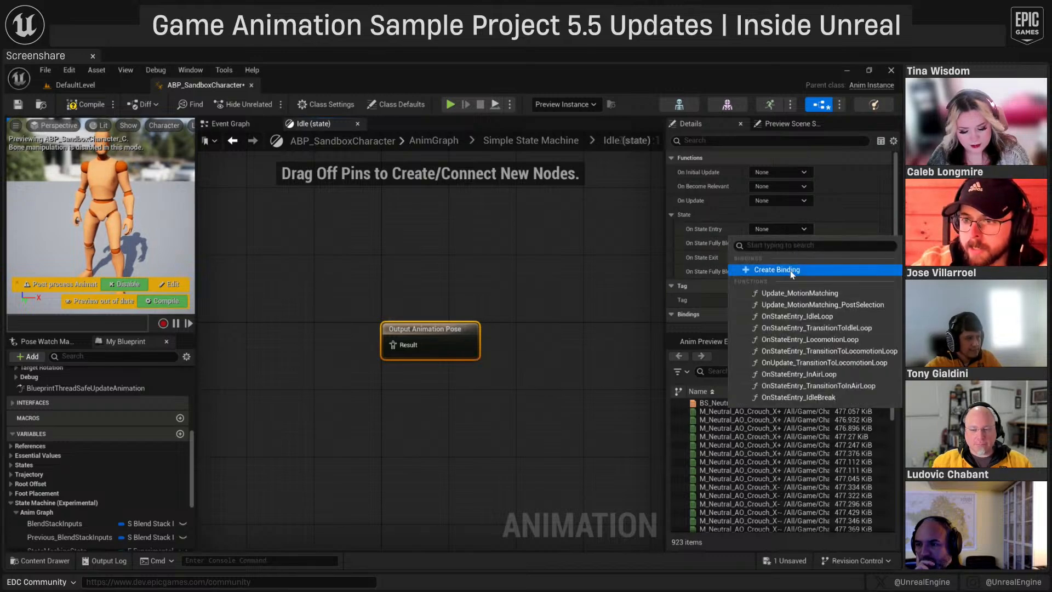
click(790, 270)
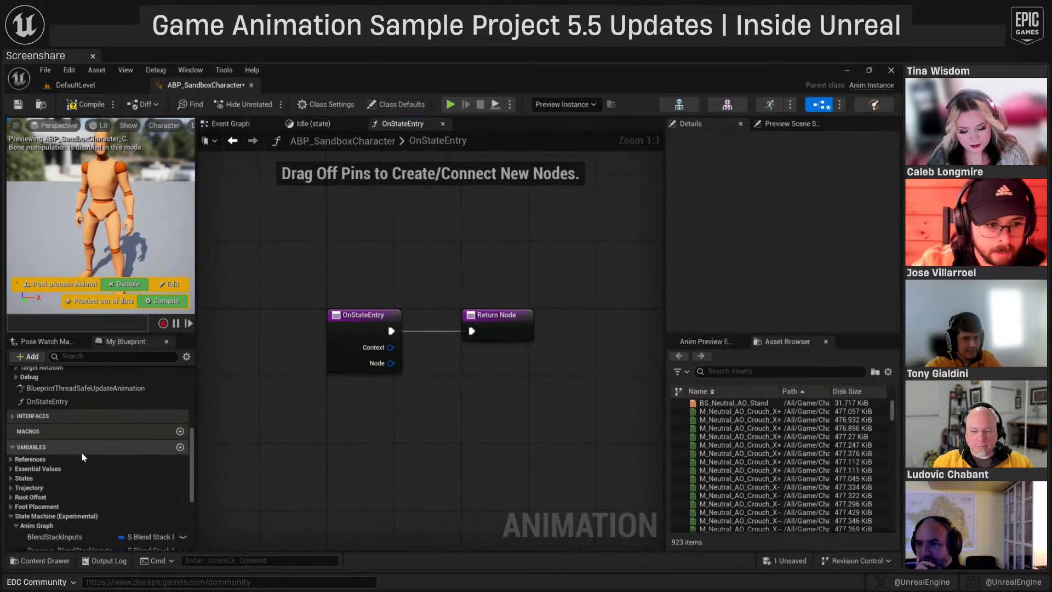
click(78, 405)
click(79, 405)
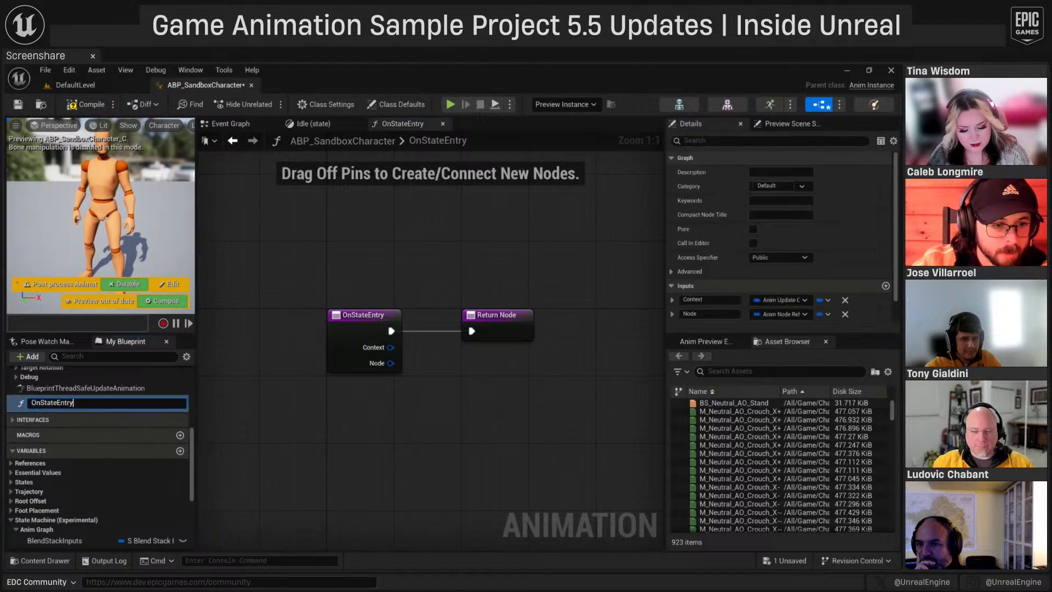
text(_Idle)
key(Return)
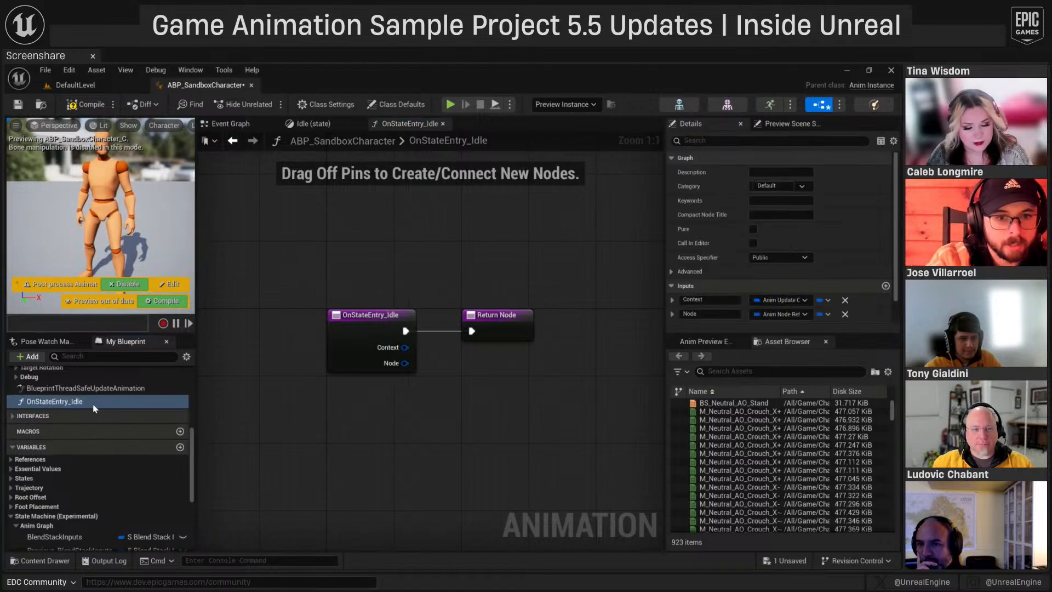
- Insert a Set BlendStackInputs node between OnStateEntry_Idle and the Return Node, with its struct pin split and its execution pins connected
right_drag(465, 389, 385, 363)
drag(411, 301, 610, 294)
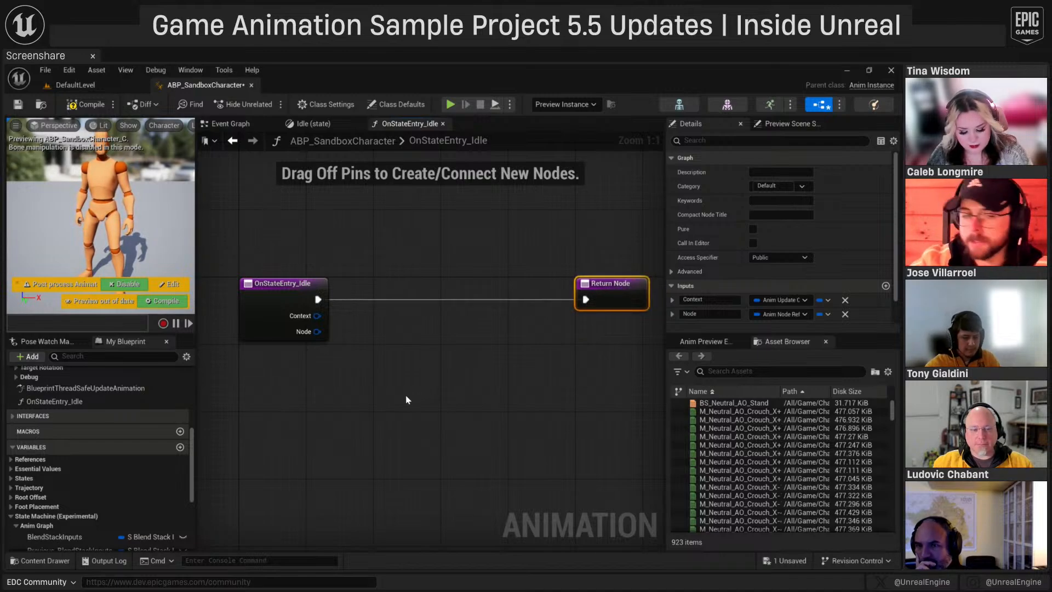
right_drag(418, 396, 403, 350)
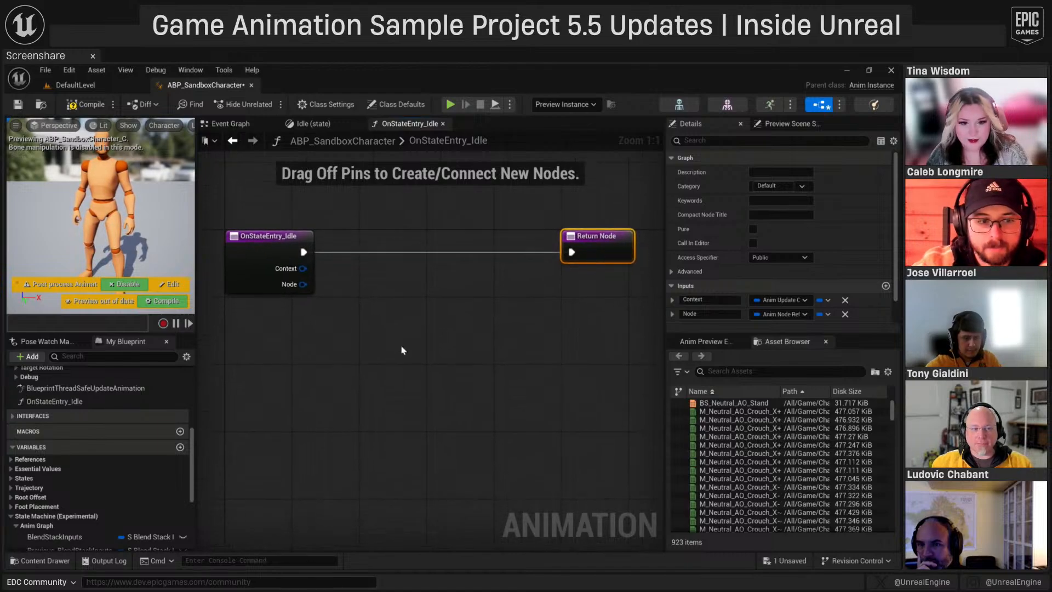
drag(55, 537, 403, 245)
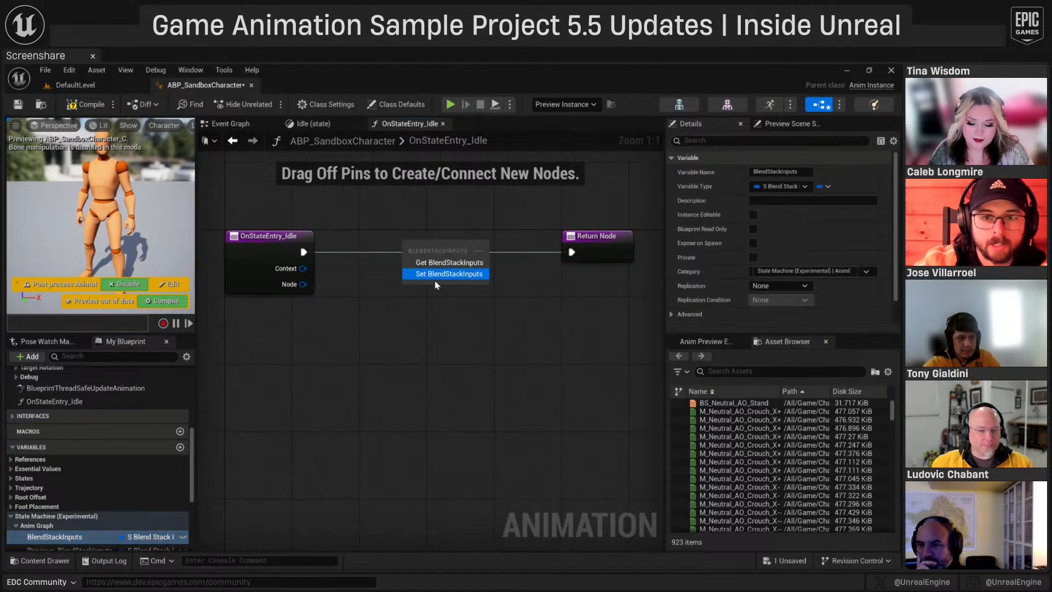
click(443, 274)
drag(303, 252, 412, 252)
right_click(415, 271)
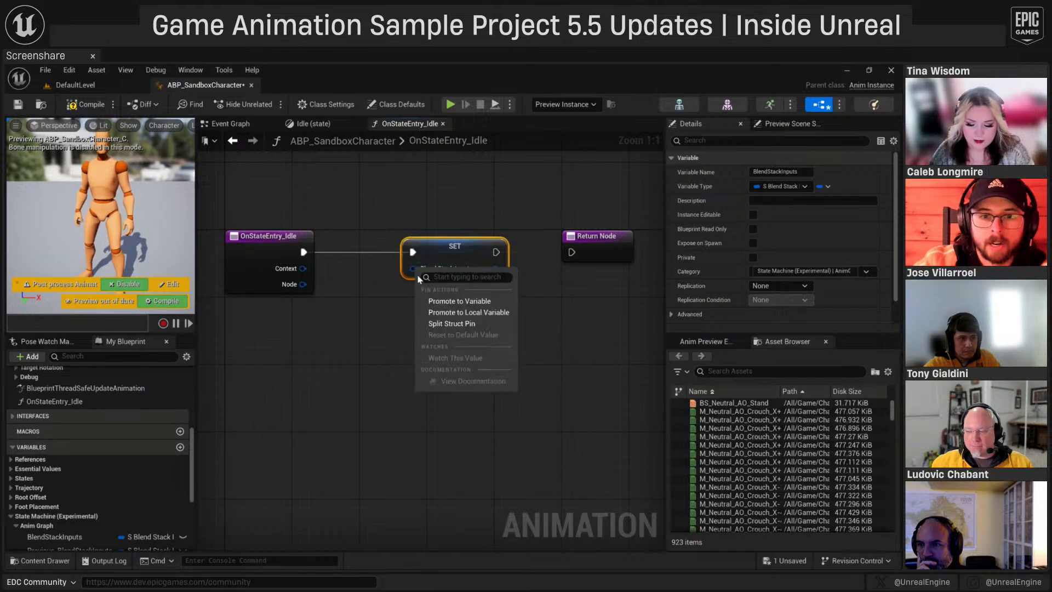
click(448, 323)
drag(515, 252, 571, 252)
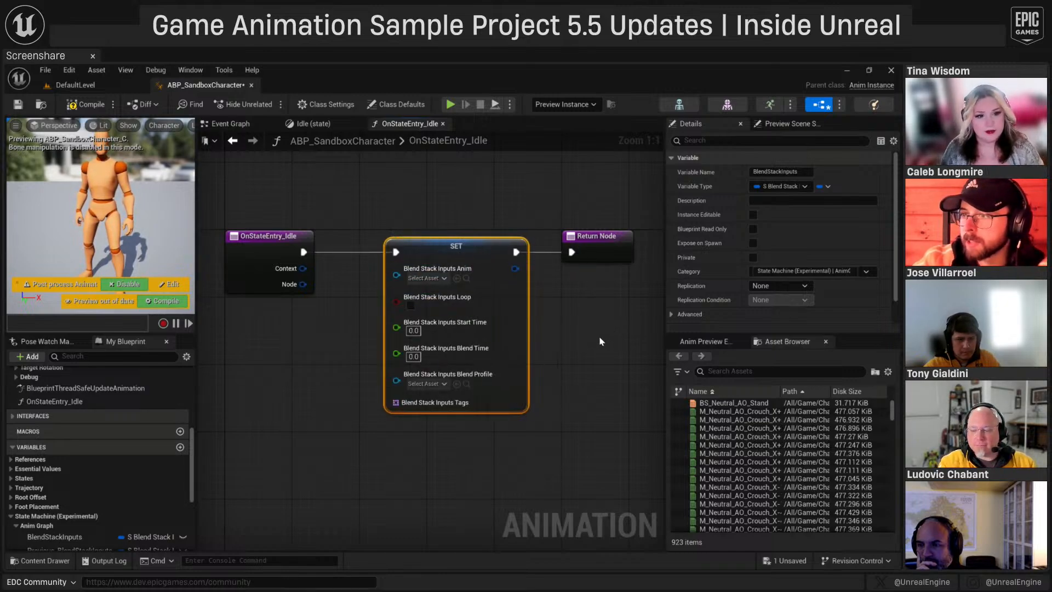
- Assign the neutral standing idle loop animation to the BlendStackInputs setter, enable Loop and set Blend Time to 0.3
click(433, 278)
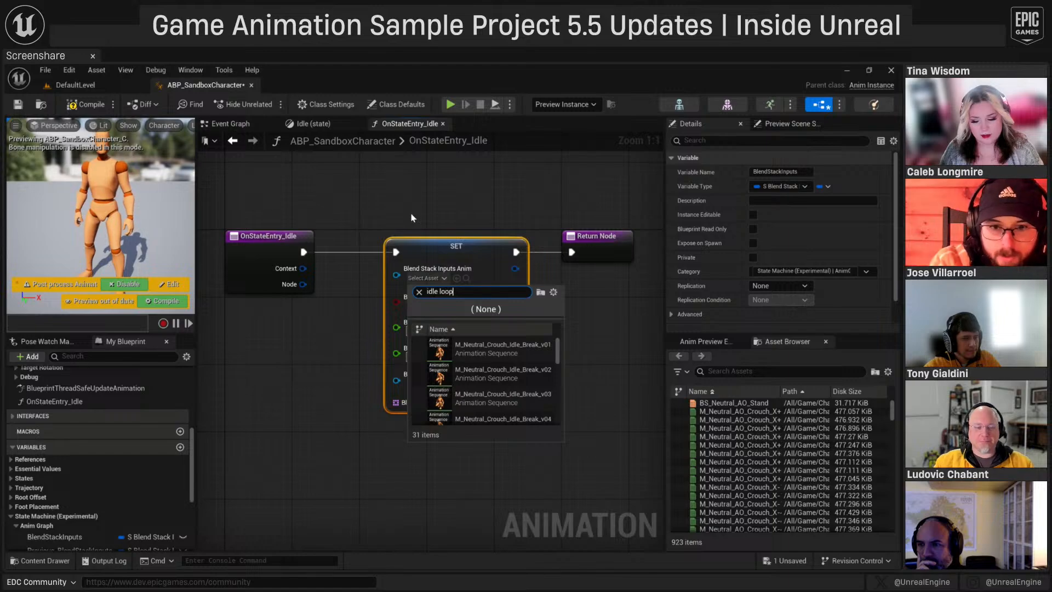
text(loop)
click(493, 374)
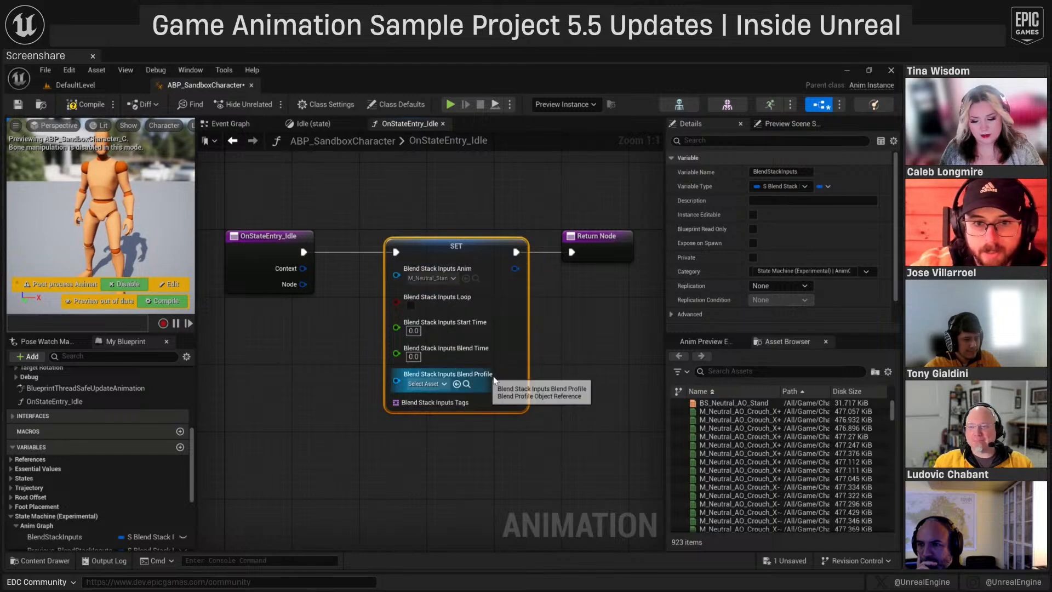
click(583, 361)
click(410, 306)
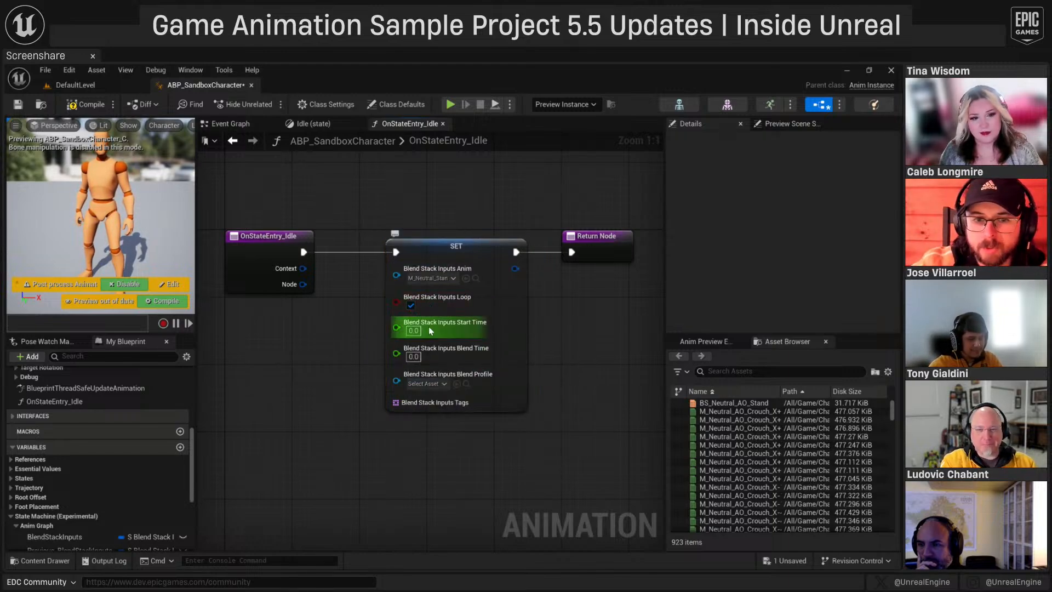
click(413, 356)
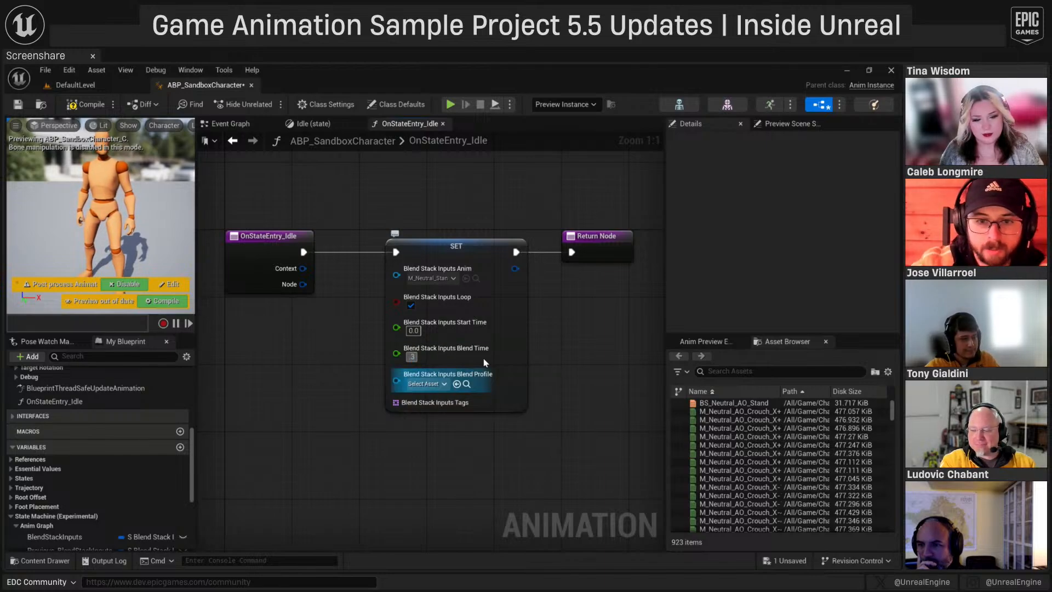
click(562, 354)
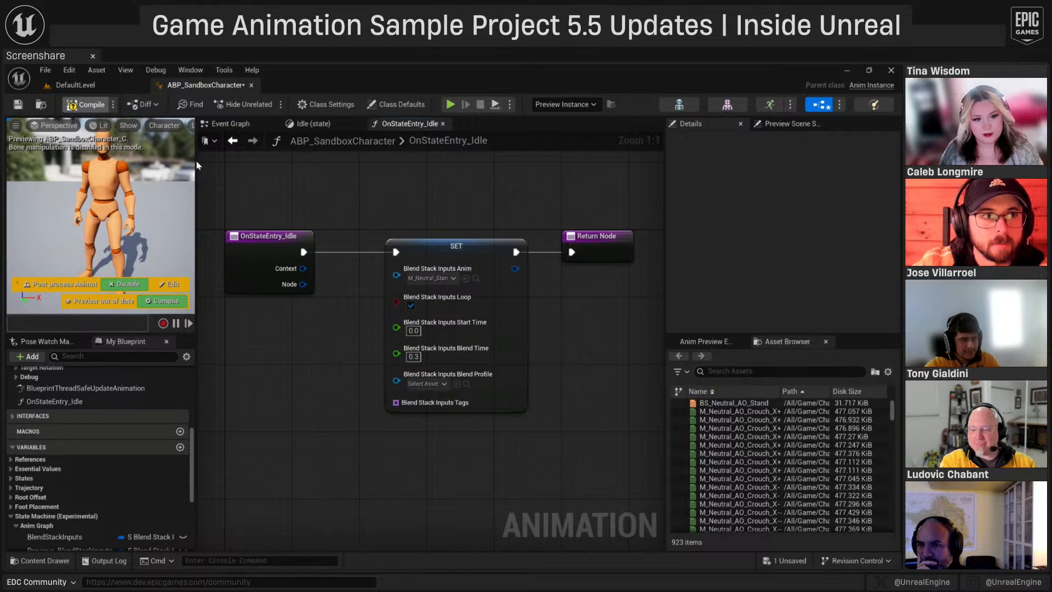
- Back in the AnimGraph, add a Two Way Blend node with Simple State Machine feeding A and Blend Stack feeding B
click(329, 125)
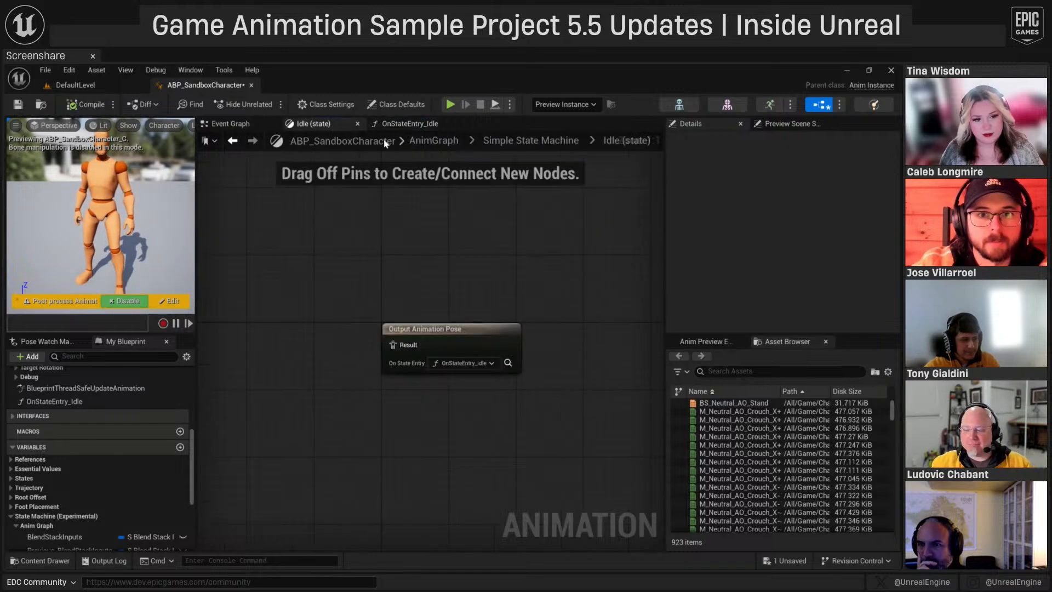
click(434, 141)
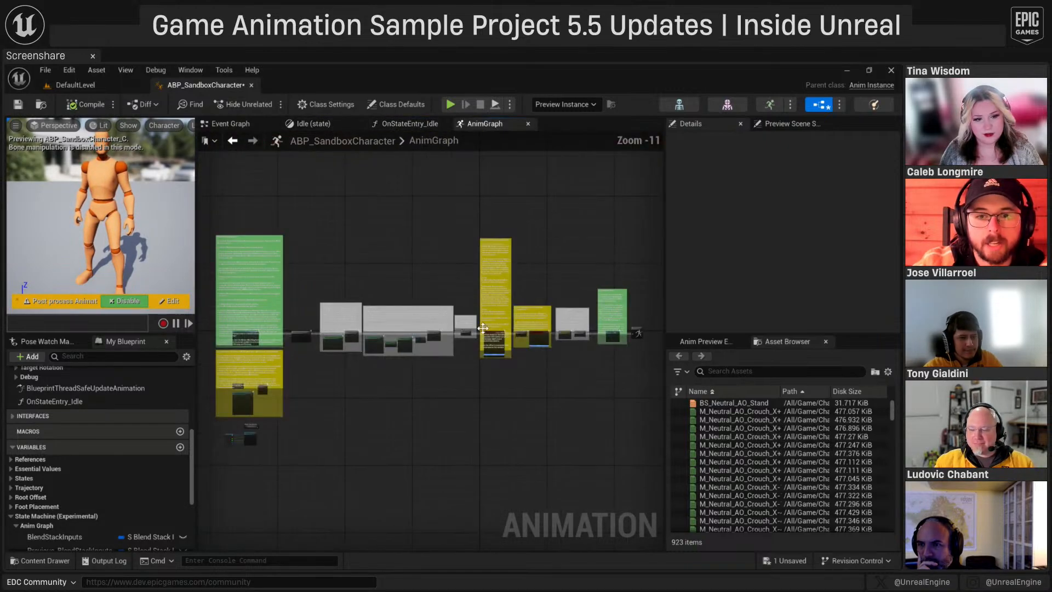
scroll(482, 327, up, 12)
right_drag(580, 329, 578, 383)
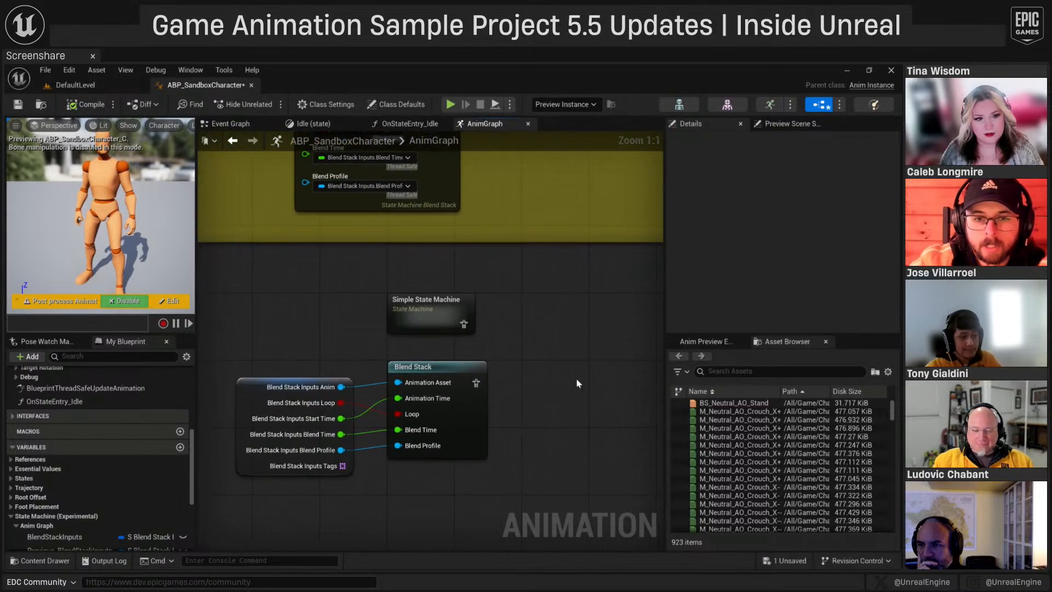
click(423, 308)
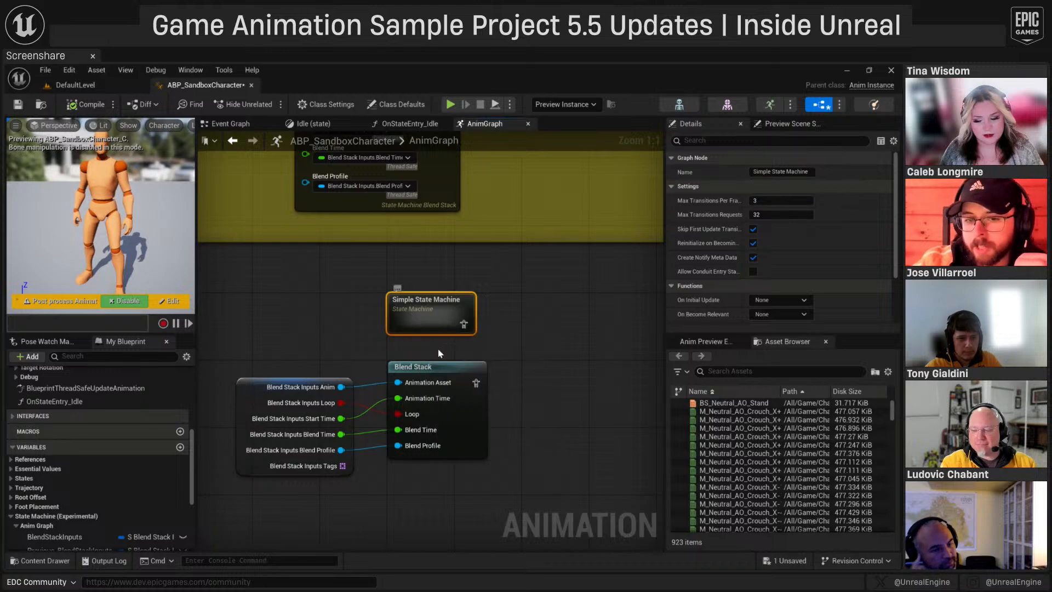
right_drag(439, 354, 441, 399)
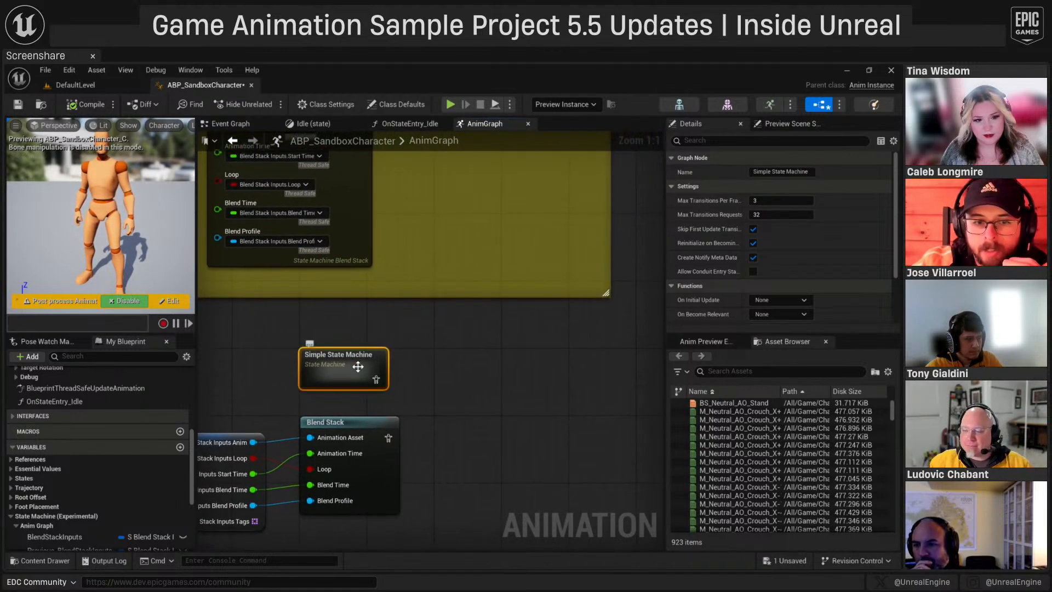
right_drag(361, 441, 377, 365)
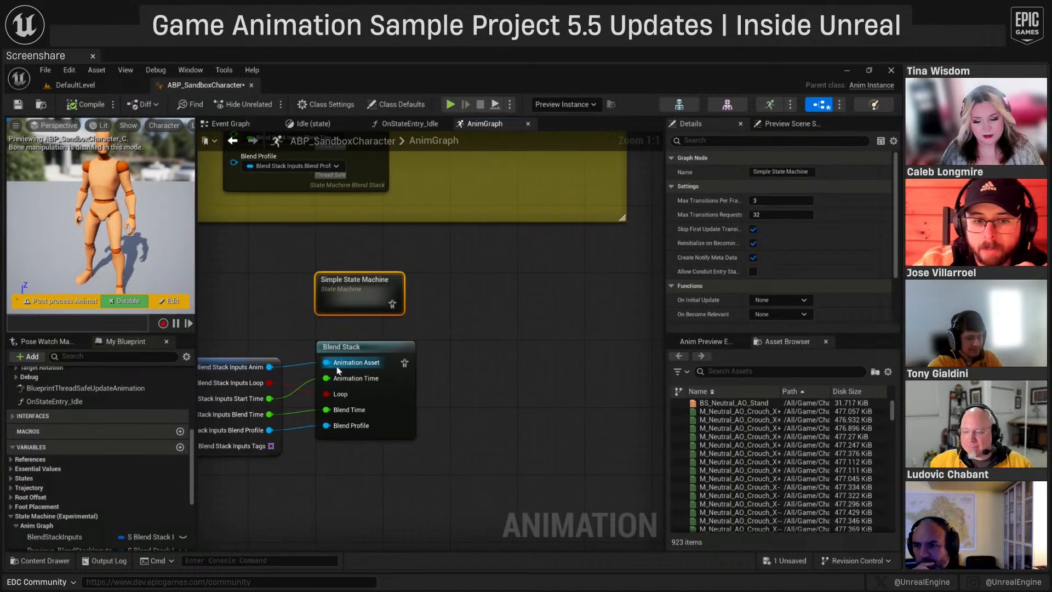
drag(390, 304, 470, 311)
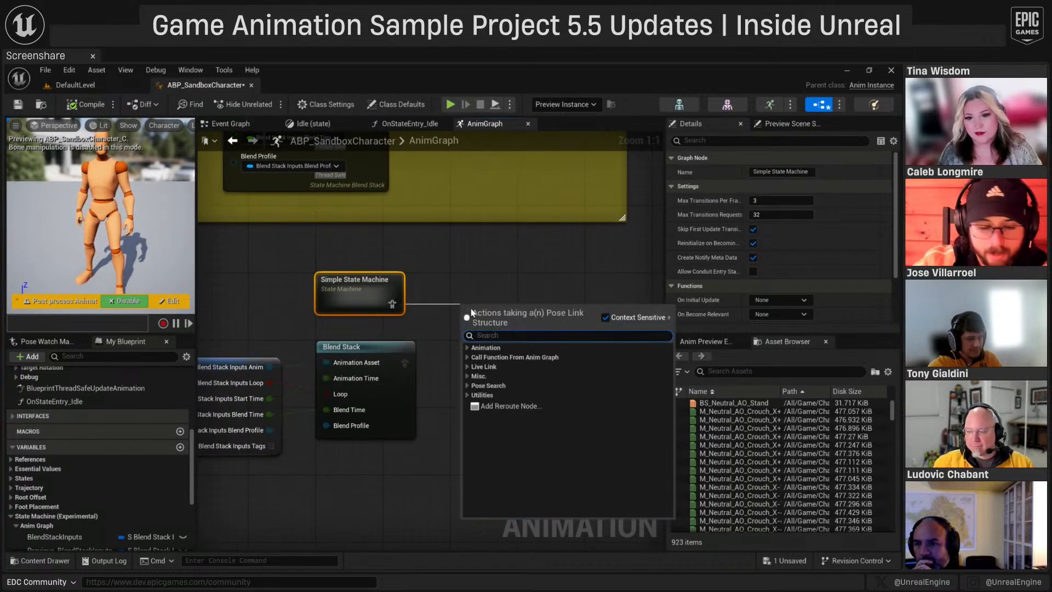
text(two)
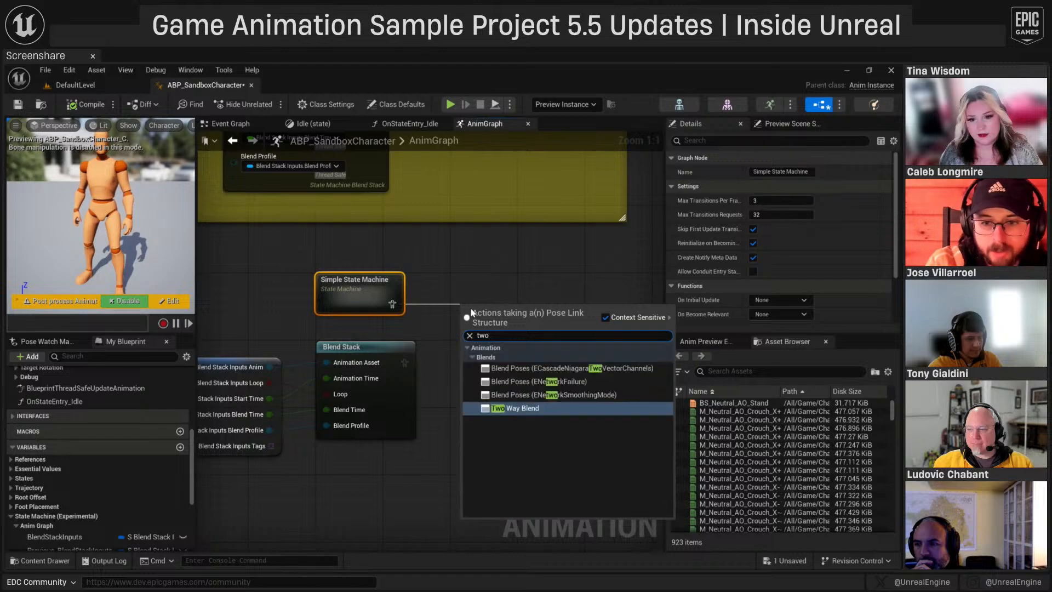
key(Return)
drag(503, 320, 495, 302)
drag(405, 362, 462, 321)
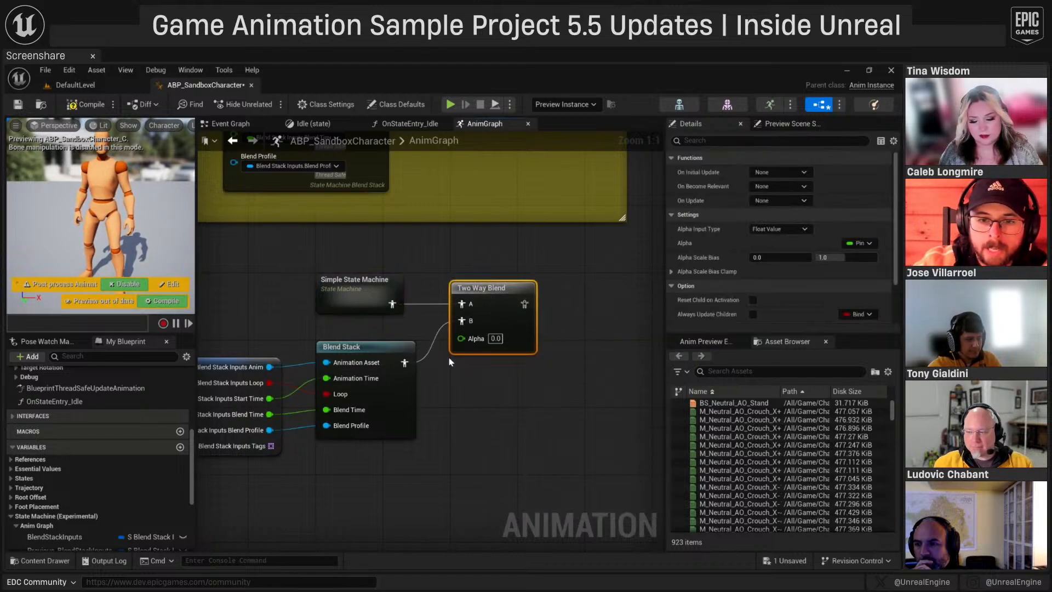
- Set the new Two Way Blend node's Alpha to 1.0 and enable Always Update Children on it
click(496, 340)
text(1)
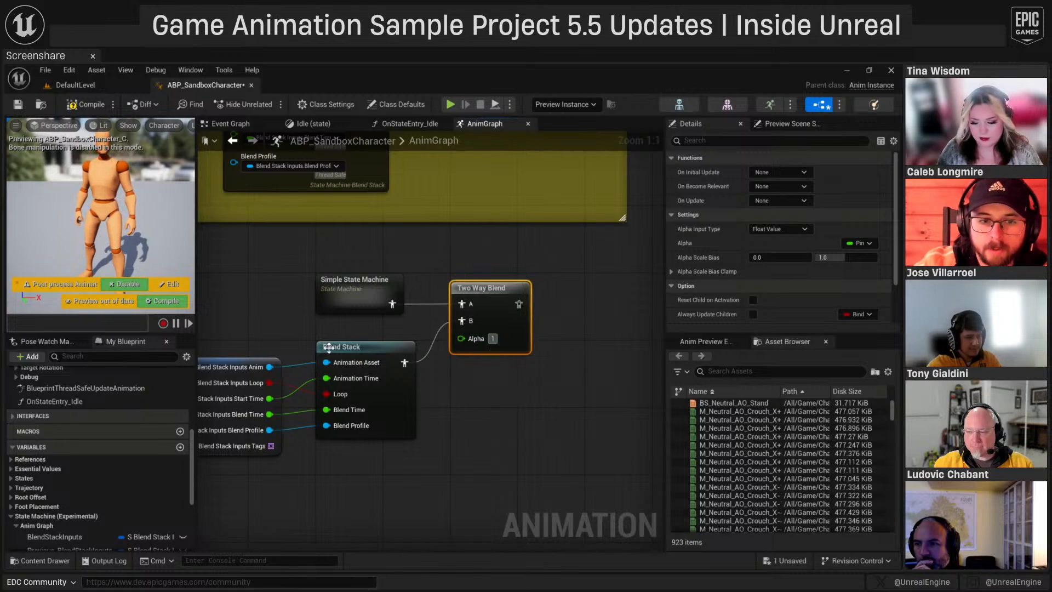
click(524, 381)
click(513, 340)
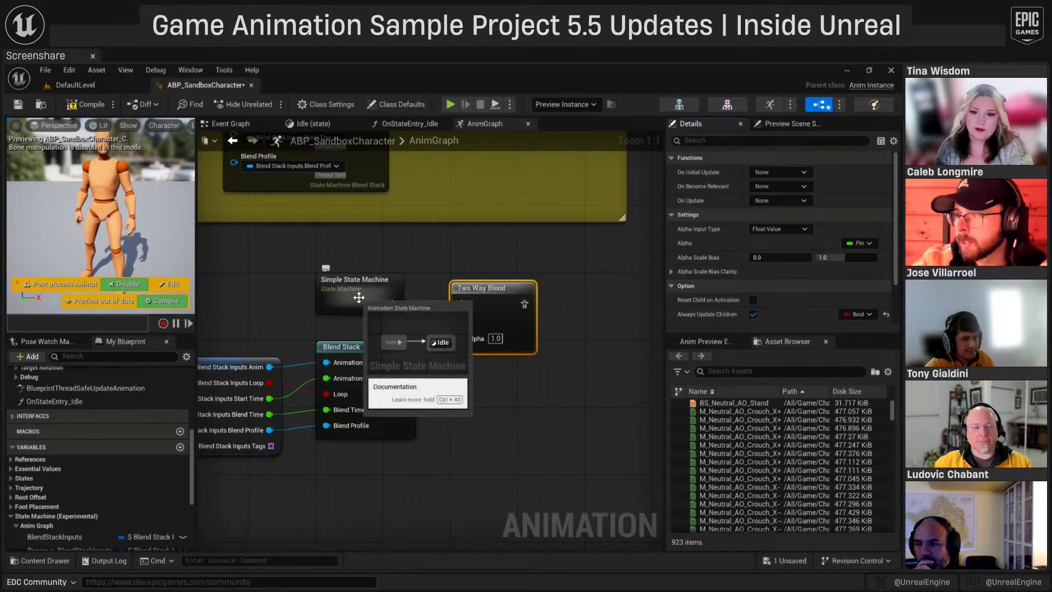
- Add a Blend Poses by bool node fed by the State Controller setup's Two Way Blend output
scroll(447, 424, down, 3)
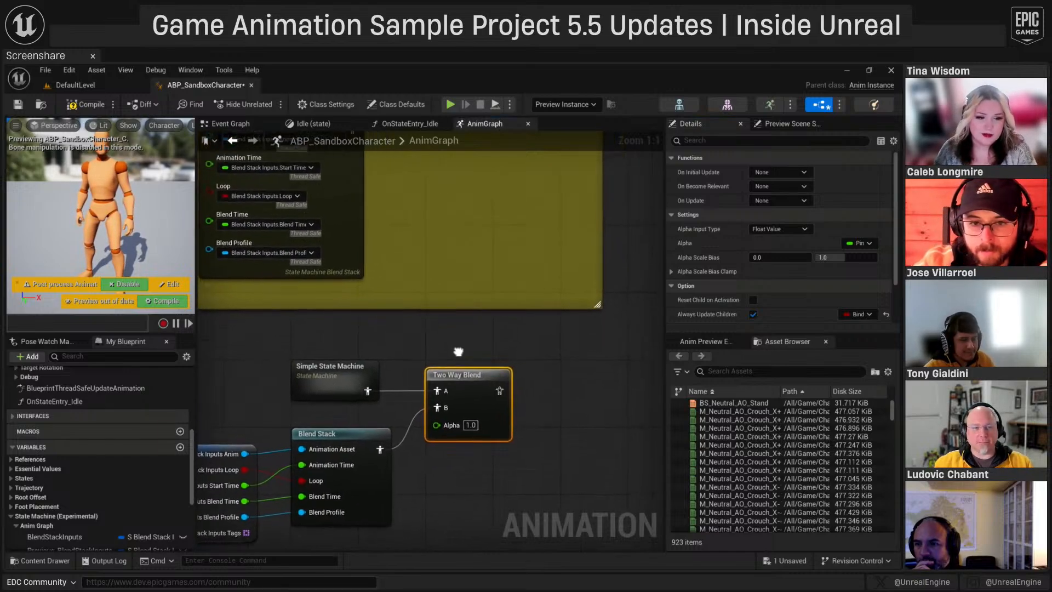
drag(426, 198, 512, 284)
text(blend)
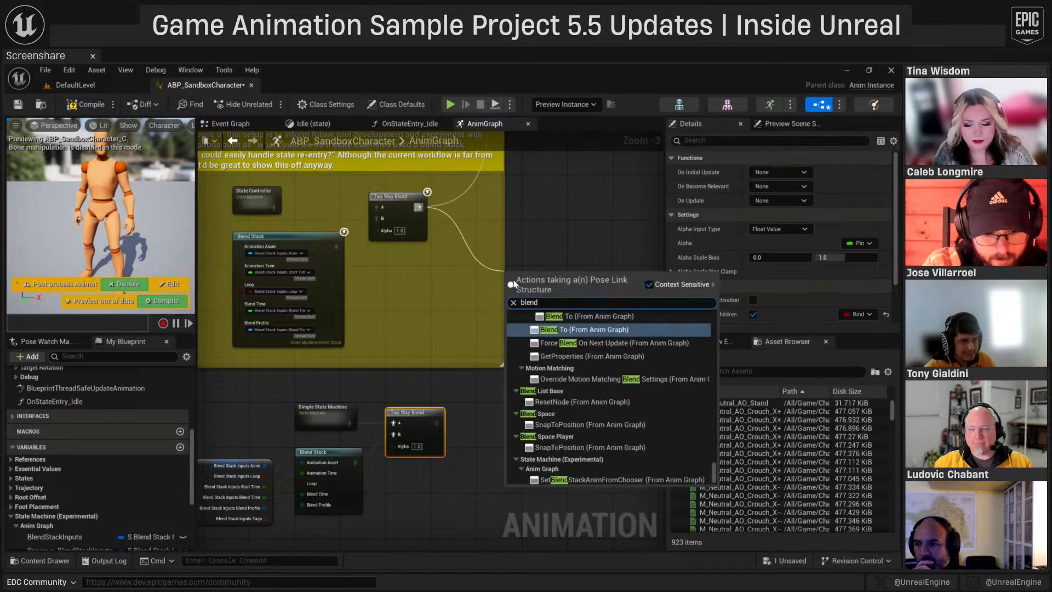
text( by)
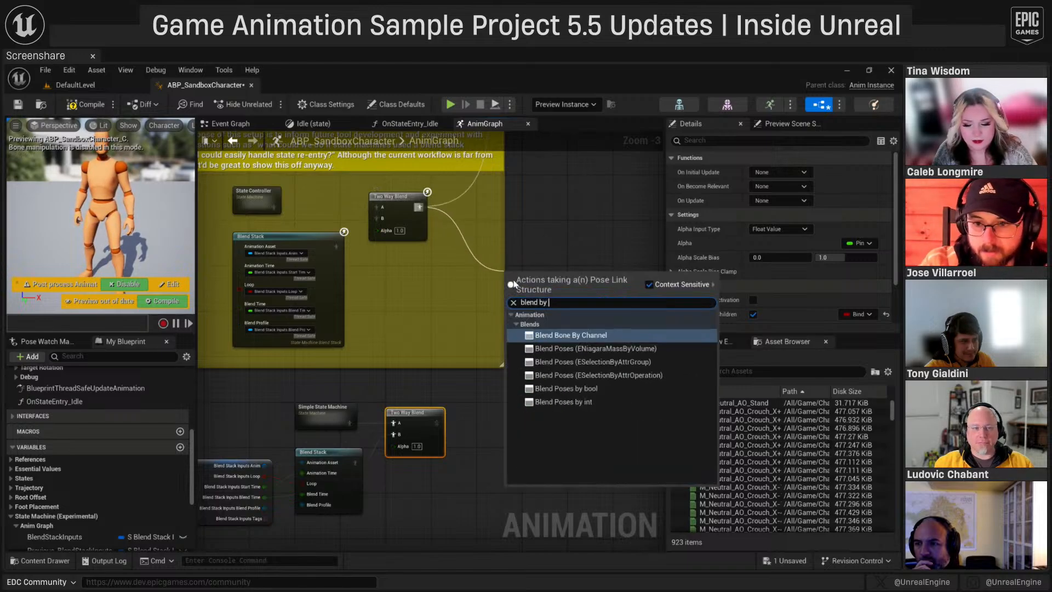
key(Down)
key(Down)
key(Down)
key(Down)
key(Return)
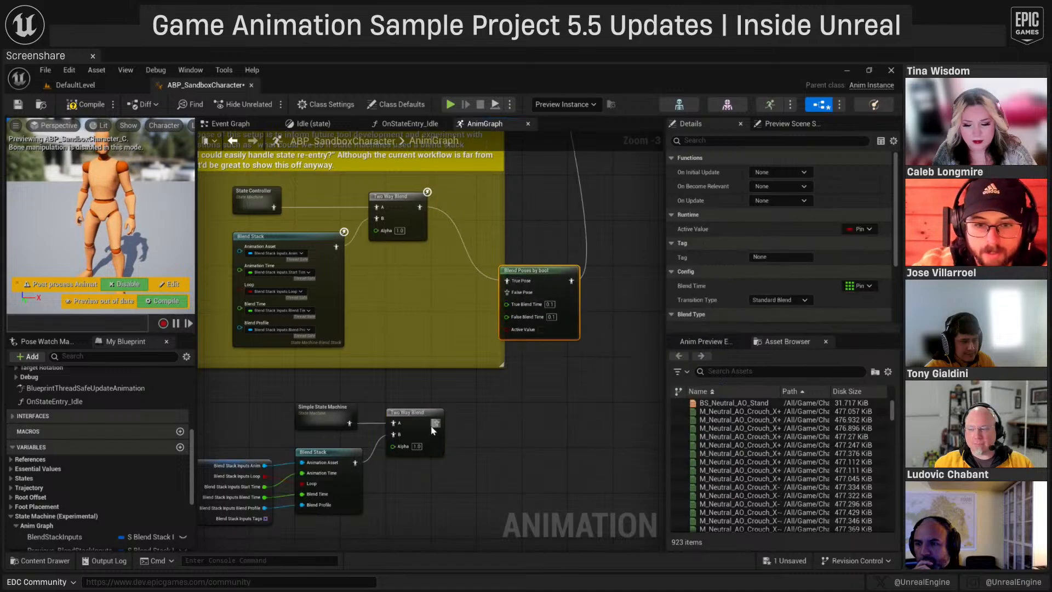
- Connect the new Two Way Blend's output to the False Pose of Blend Poses by bool and reposition that node
drag(433, 426, 511, 293)
right_drag(574, 237, 561, 312)
drag(535, 349, 569, 360)
right_drag(544, 336, 543, 376)
scroll(542, 367, down, 3)
scroll(507, 370, up, 2)
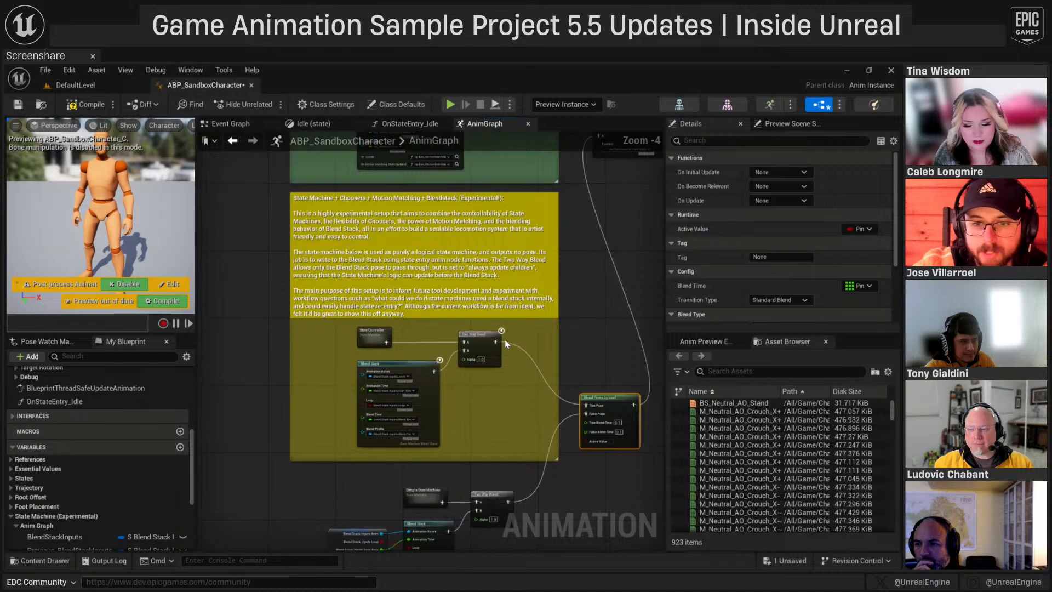
- Compile the blueprint and reconnect the experimental setup's Two Way Blend to the True Pose of Blend Poses by bool
click(86, 104)
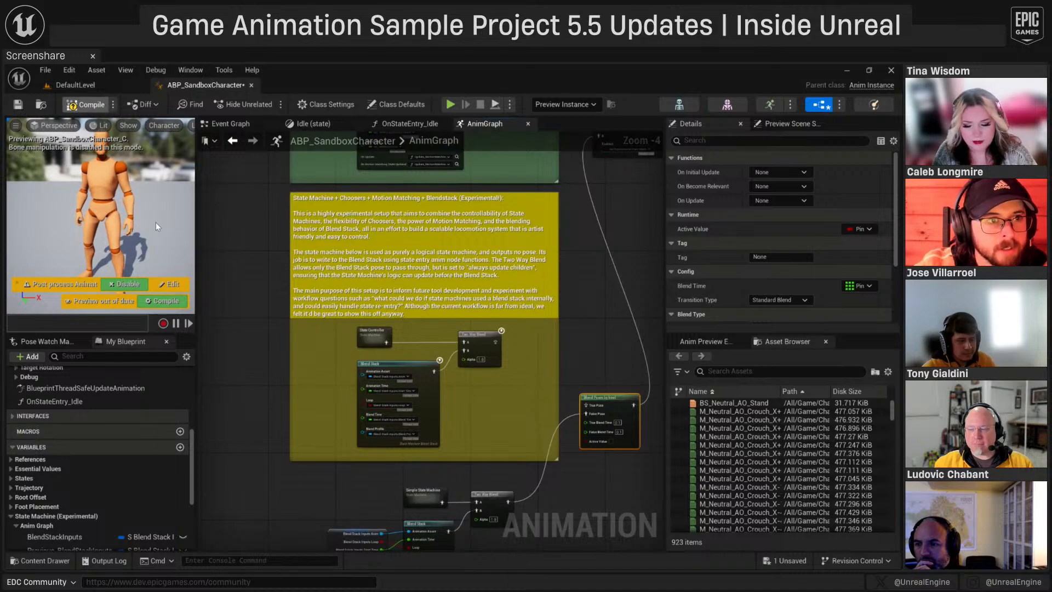
click(272, 470)
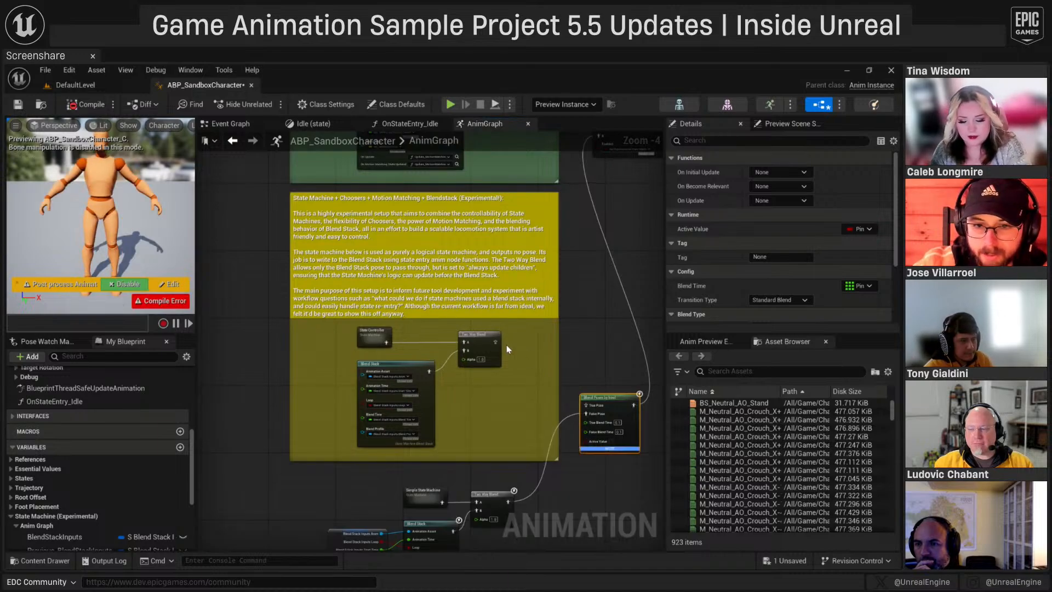
drag(495, 341, 586, 406)
right_drag(590, 406, 566, 317)
drag(579, 308, 595, 338)
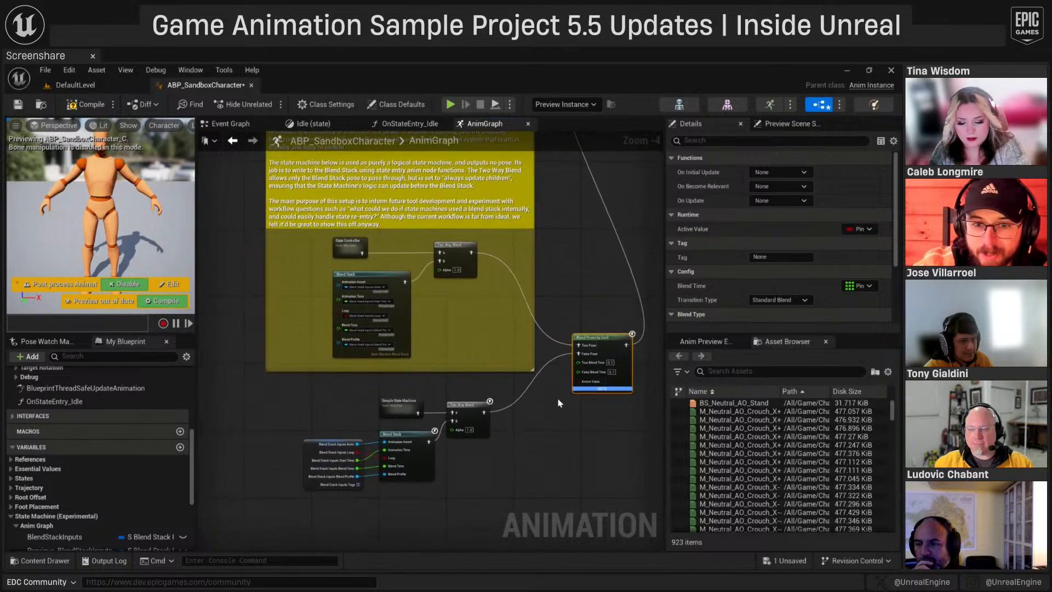
right_drag(559, 403, 565, 356)
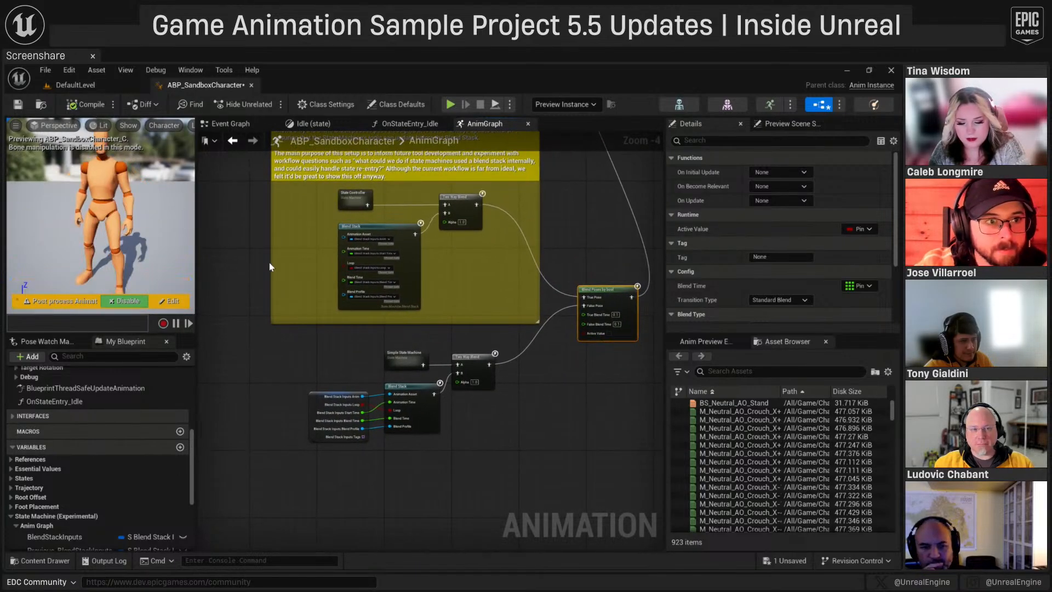
- Examine the Steering sections inside the Motion Matching node's blend stack graph, then return to the AnimGraph
scroll(359, 463, up, 3)
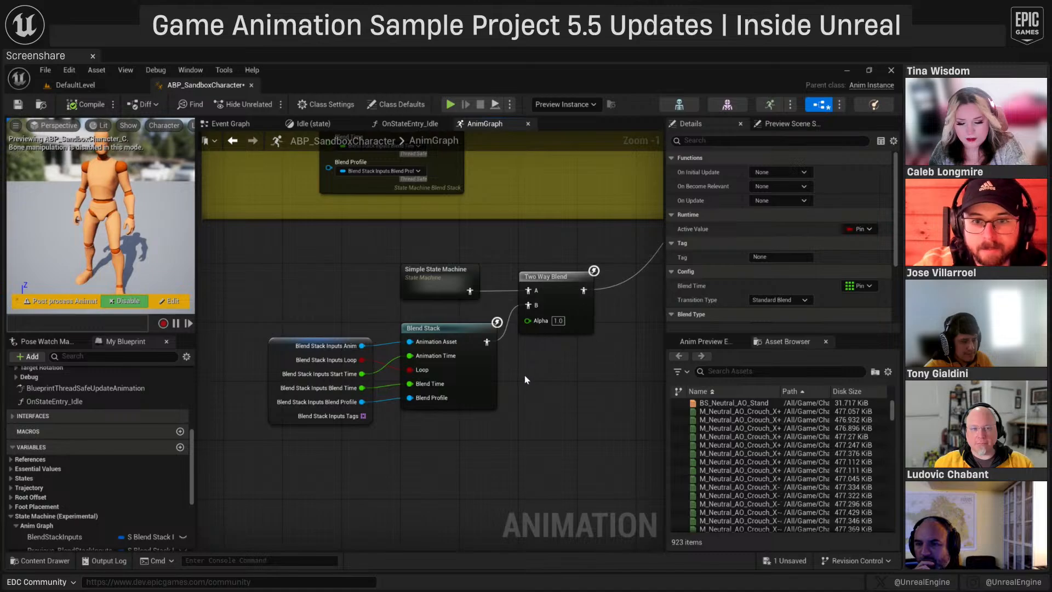
right_drag(479, 176, 484, 310)
scroll(486, 369, down, 2)
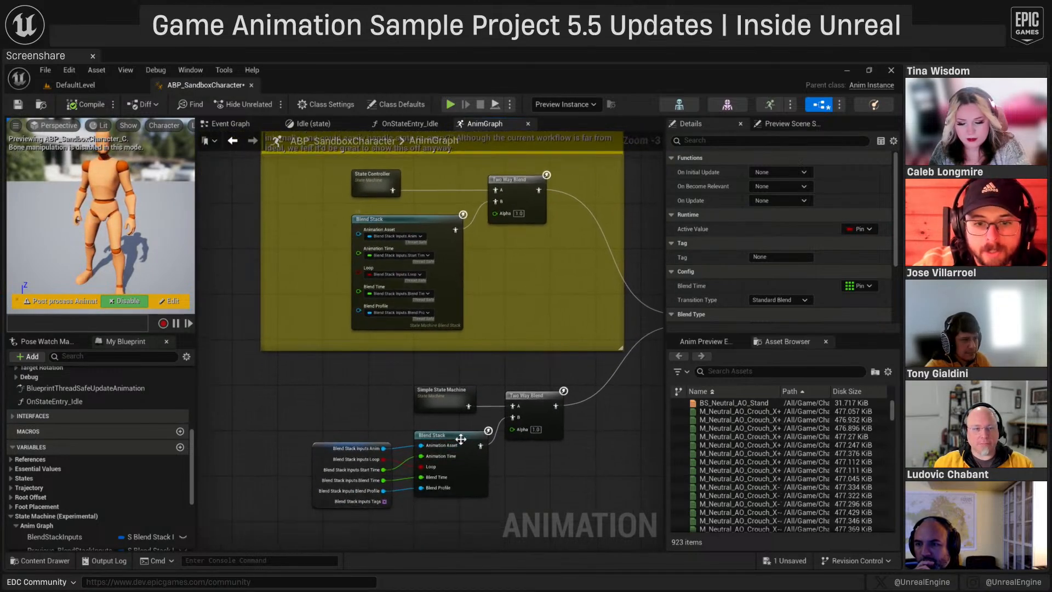
right_drag(477, 474, 475, 500)
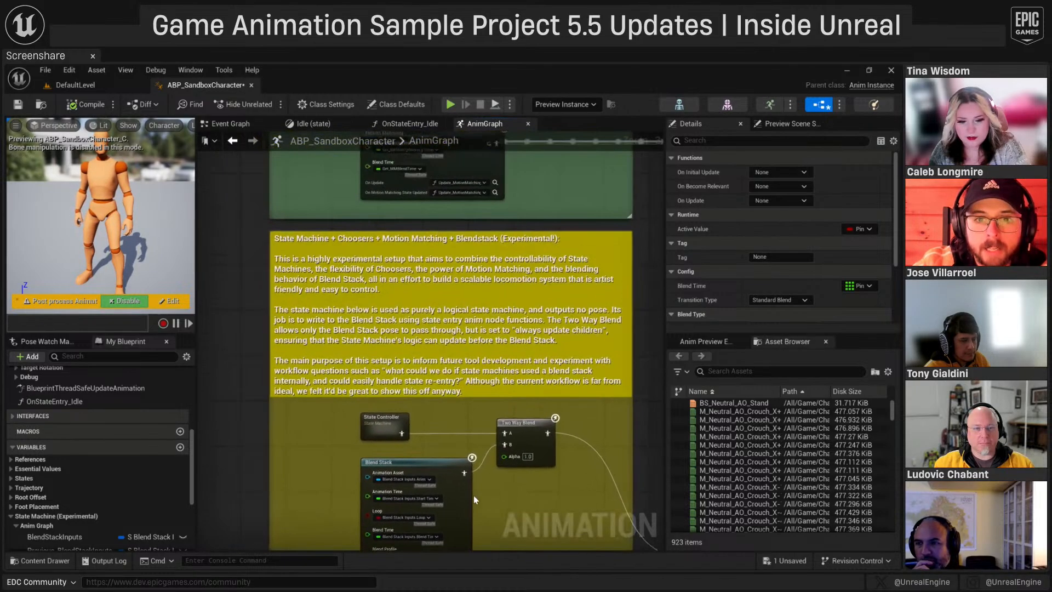
right_drag(470, 206, 458, 324)
double_click(449, 293)
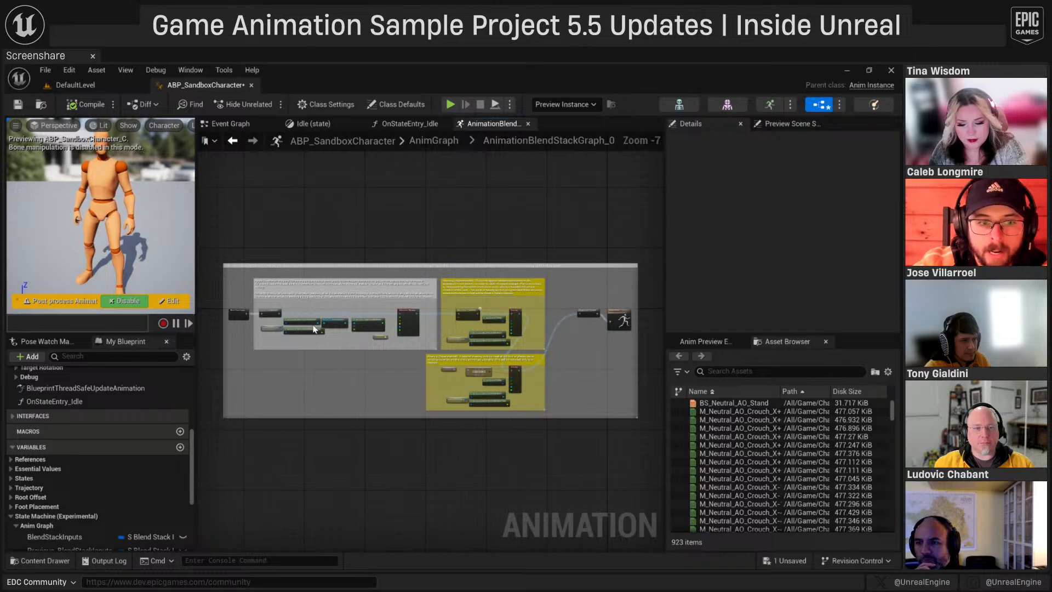
scroll(314, 328, up, 4)
right_drag(590, 428, 324, 351)
right_drag(517, 402, 359, 356)
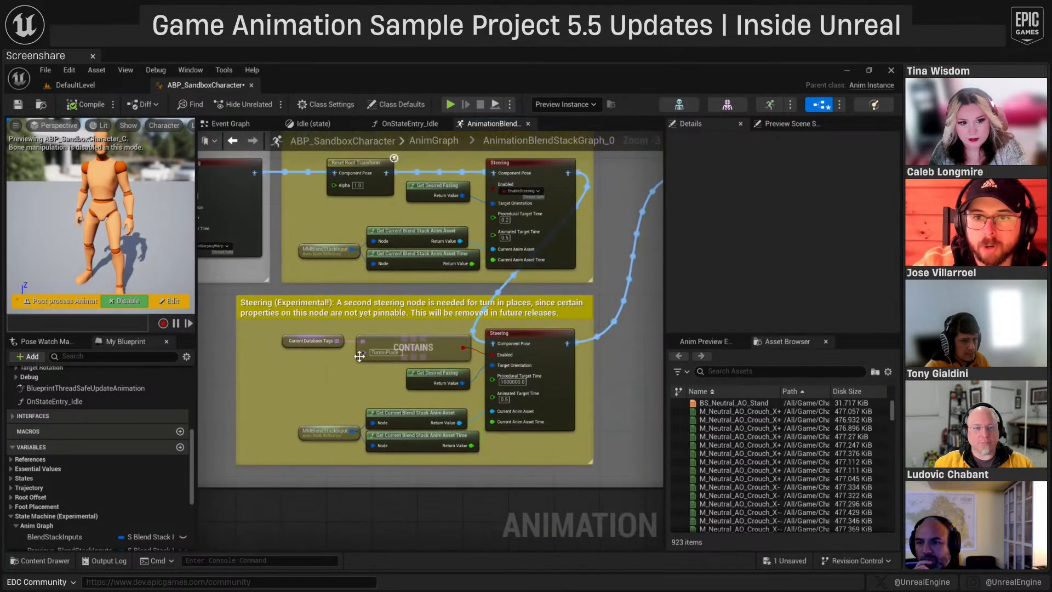
right_drag(411, 252, 495, 367)
click(233, 141)
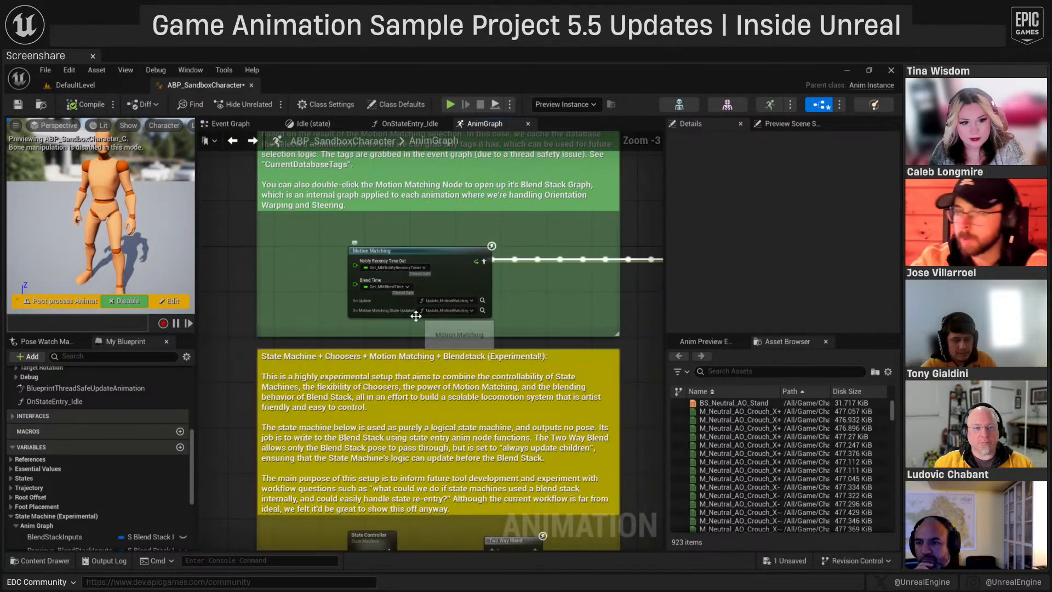
- Copy the Local To Component and Steering nodes with their input nodes from the experimental Blend Stack's internal graph
right_drag(445, 443, 469, 225)
right_drag(461, 401, 437, 221)
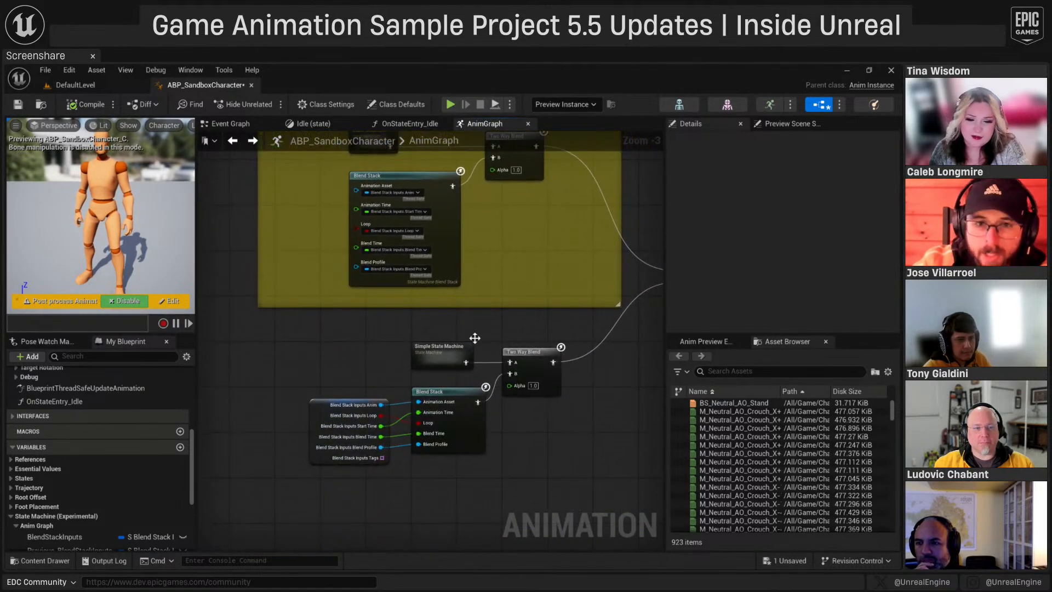
right_drag(474, 338, 488, 376)
double_click(453, 297)
scroll(333, 330, up, 4)
right_drag(333, 329, 390, 293)
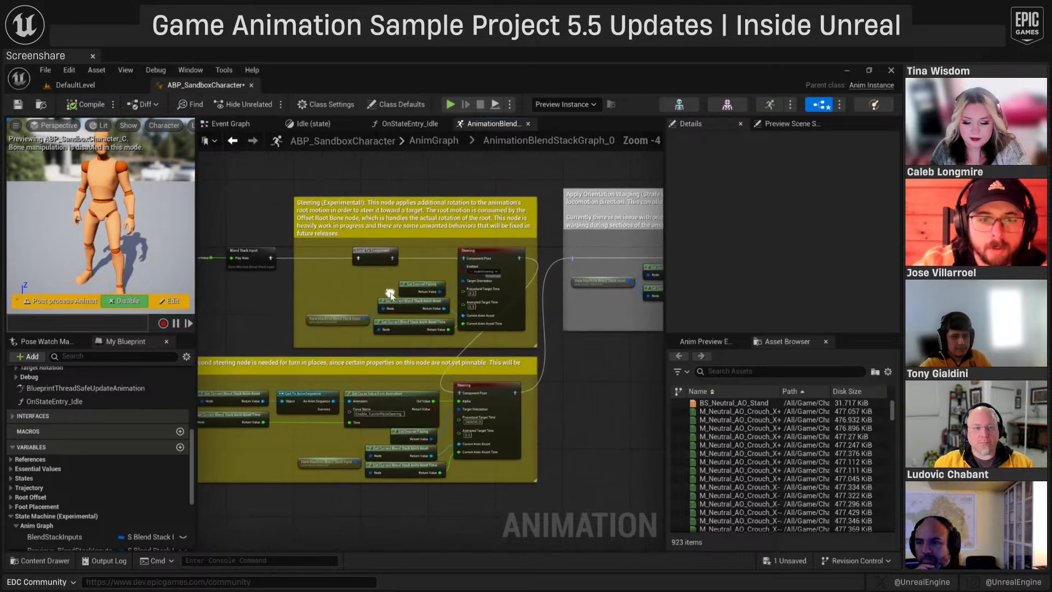
scroll(391, 294, up, 2)
drag(340, 261, 594, 364)
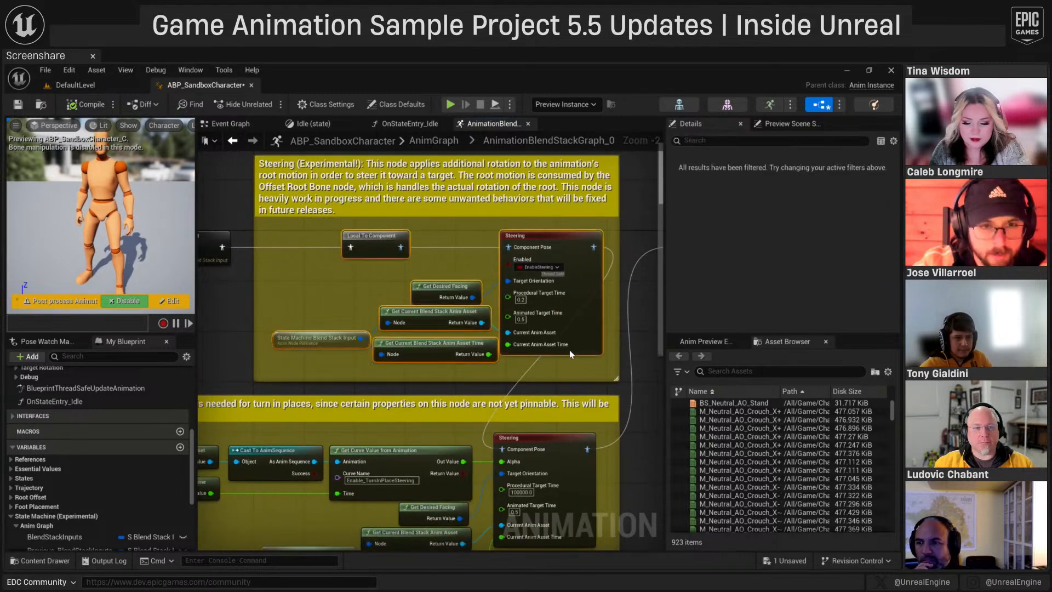
click(232, 140)
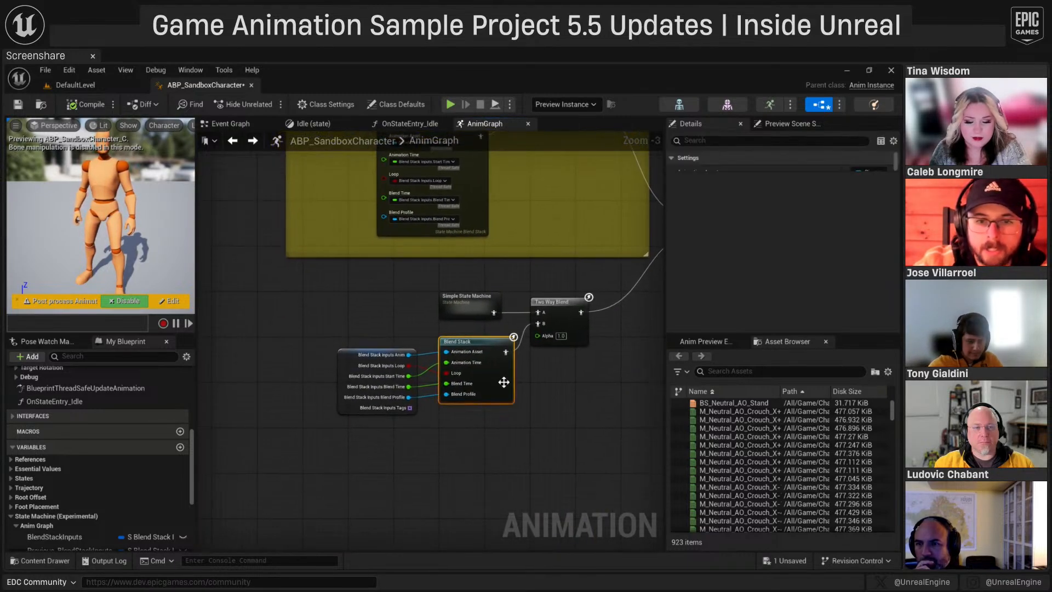
- Paste the steering nodes into the simple Blend Stack's internal graph and wire them between Blend Stack Input and Output Pose
double_click(503, 382)
click(299, 295)
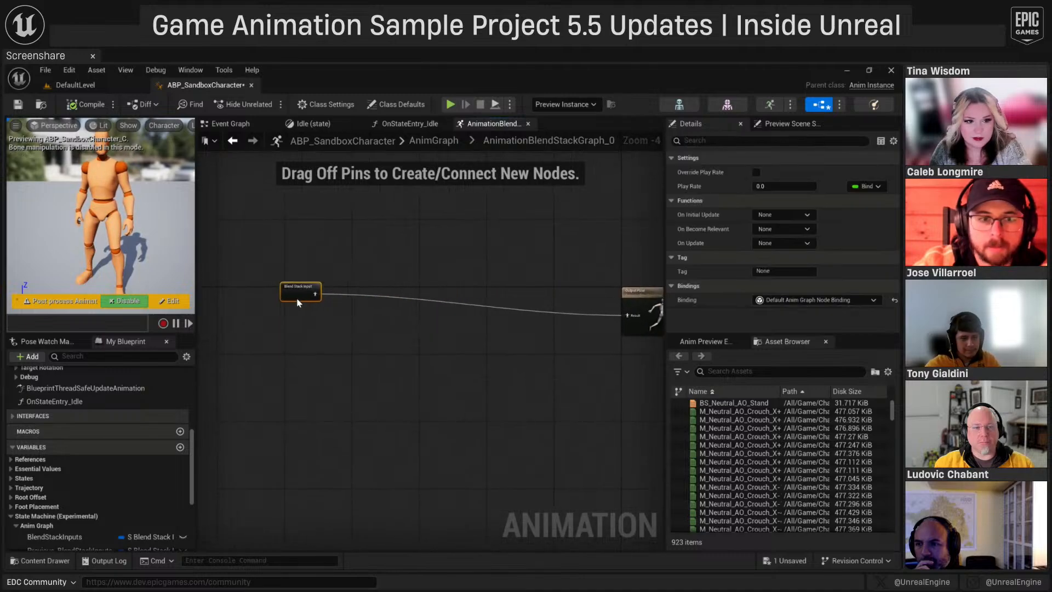
drag(297, 300, 235, 305)
right_drag(299, 343, 302, 359)
key(ctrl+v)
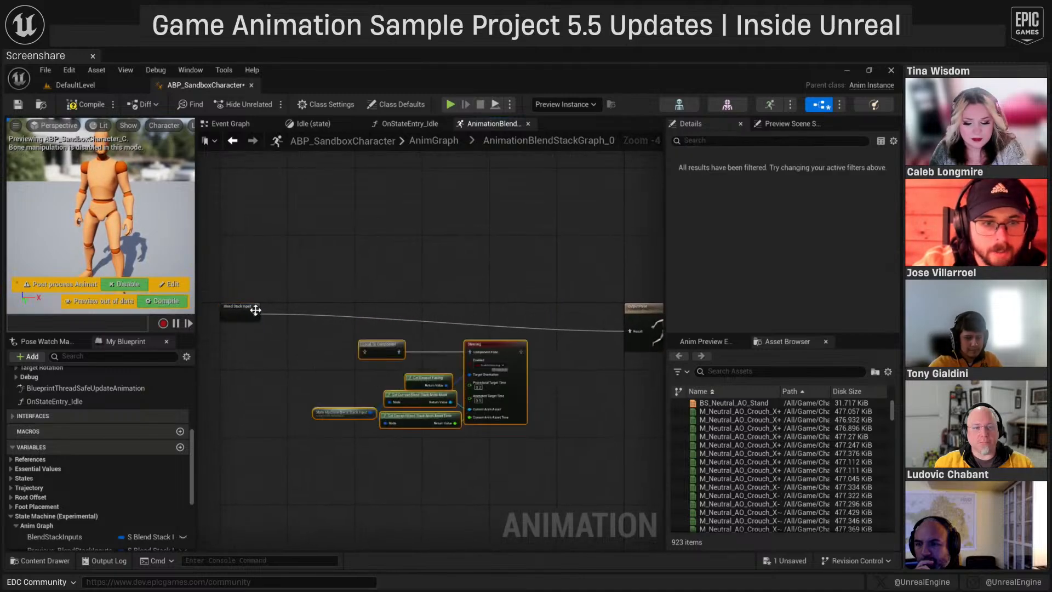
drag(256, 310, 364, 351)
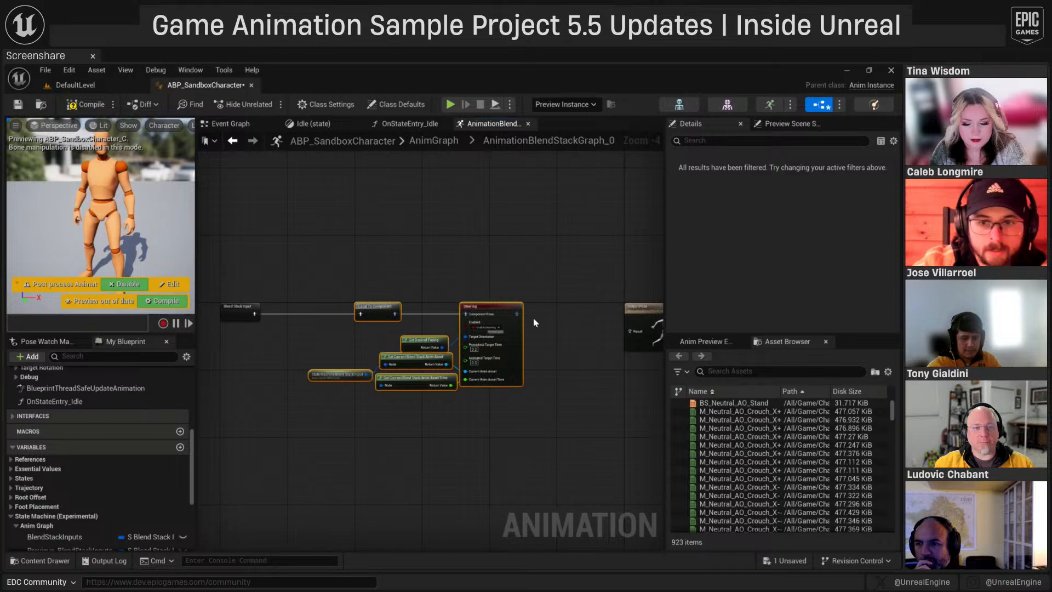
drag(516, 313, 630, 331)
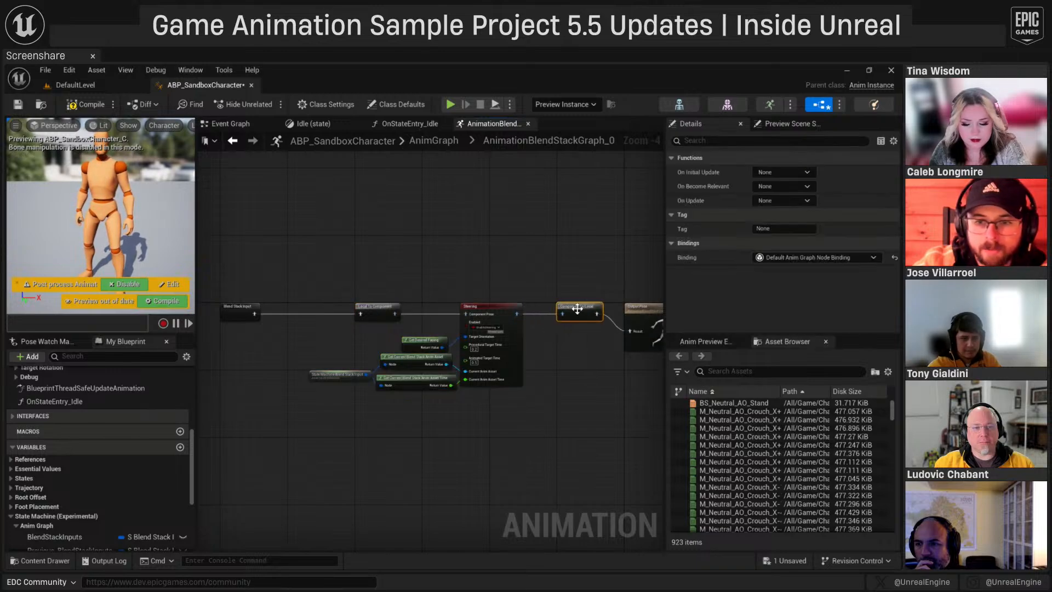
- Set the Tag of the Blend Stack Input node to SimpleBlendStackInput
scroll(355, 375, up, 4)
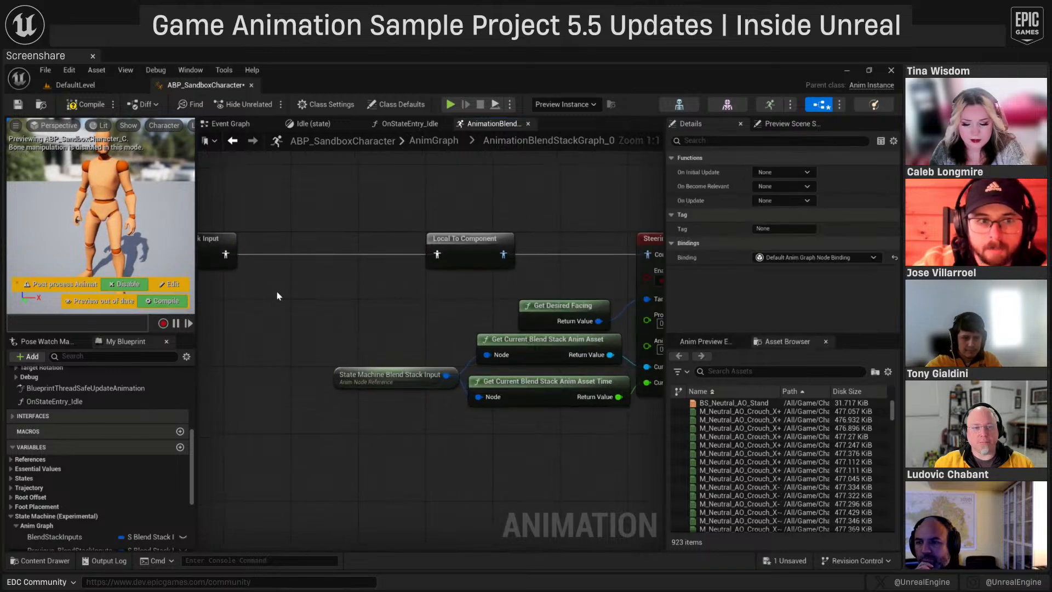
click(233, 259)
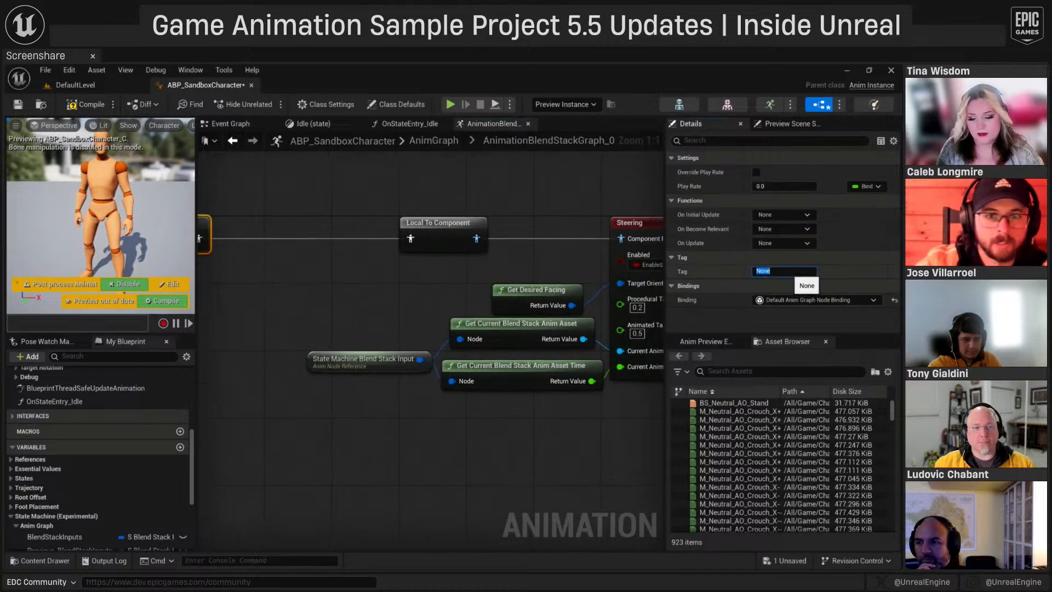
right_drag(440, 288, 501, 294)
click(793, 275)
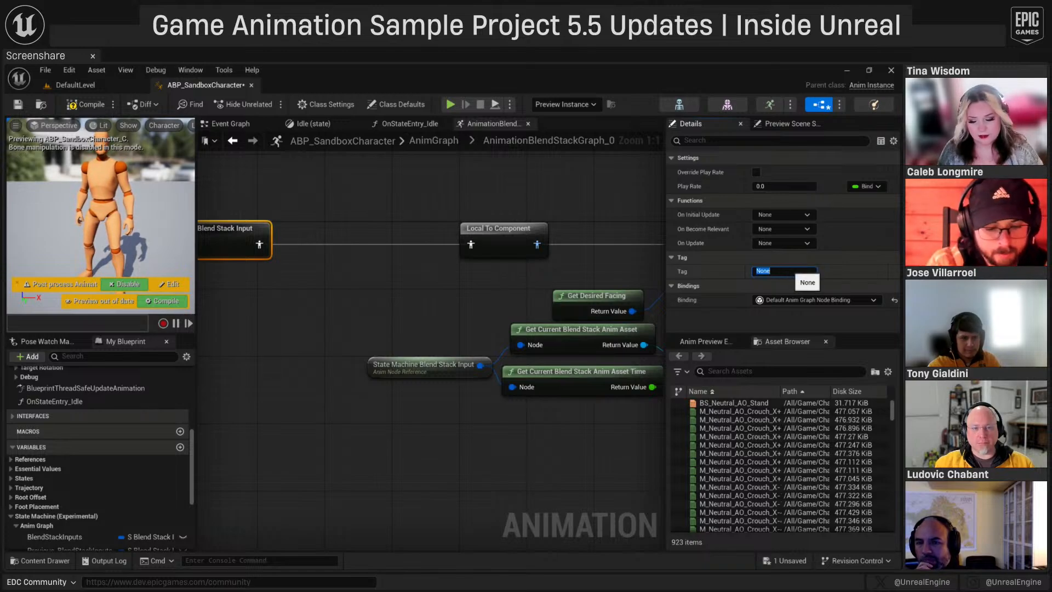
text(SimpleB)
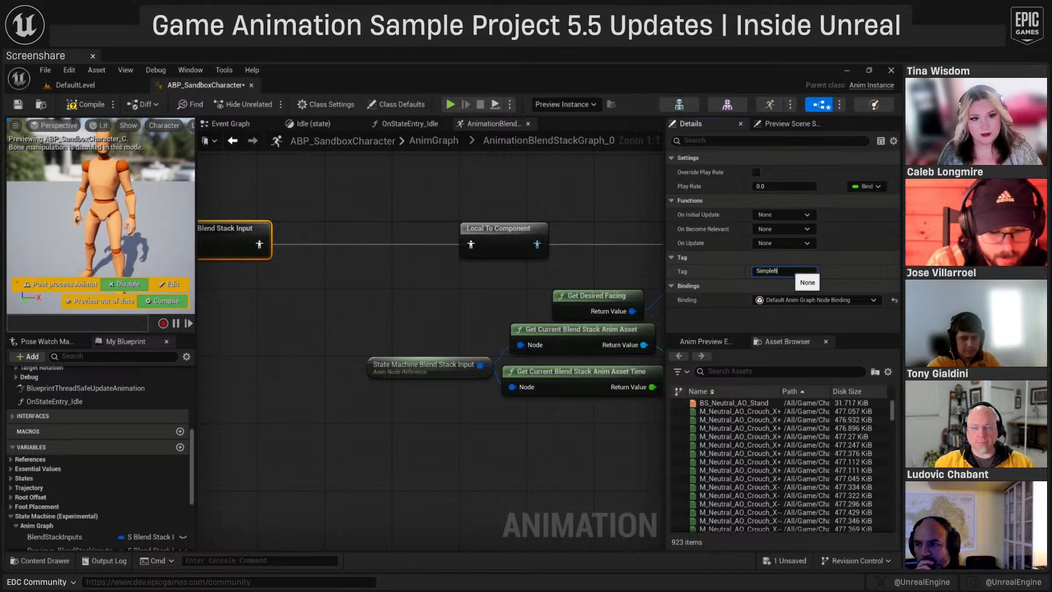
text(lendStackInput)
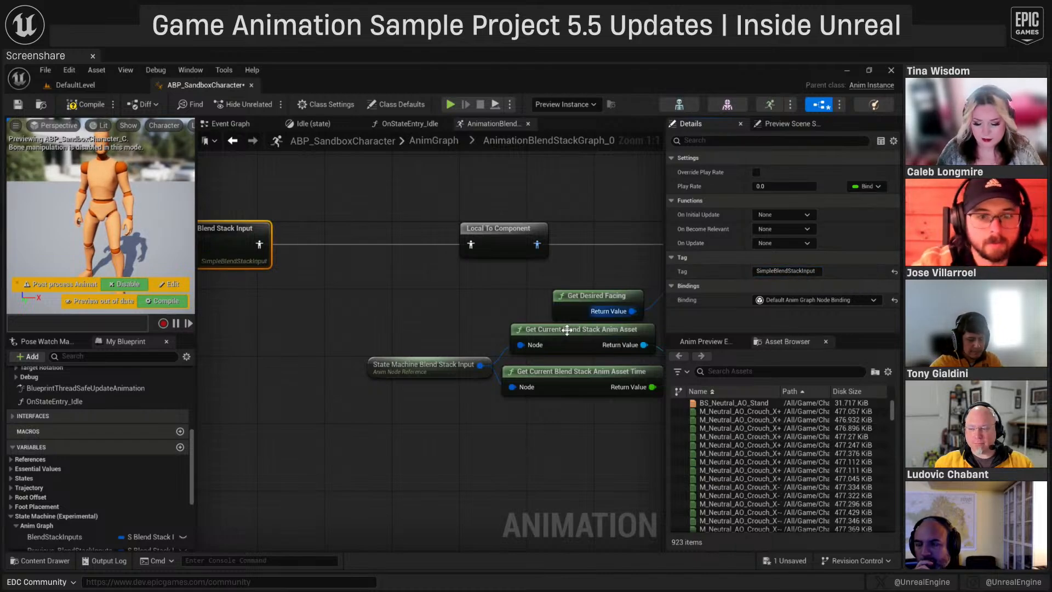
- Replace the State Machine Blend Stack Input reference with a SimpleBlendStackInput node reference feeding both Get Current Blend Stack Anim Asset nodes
click(359, 301)
right_click(360, 302)
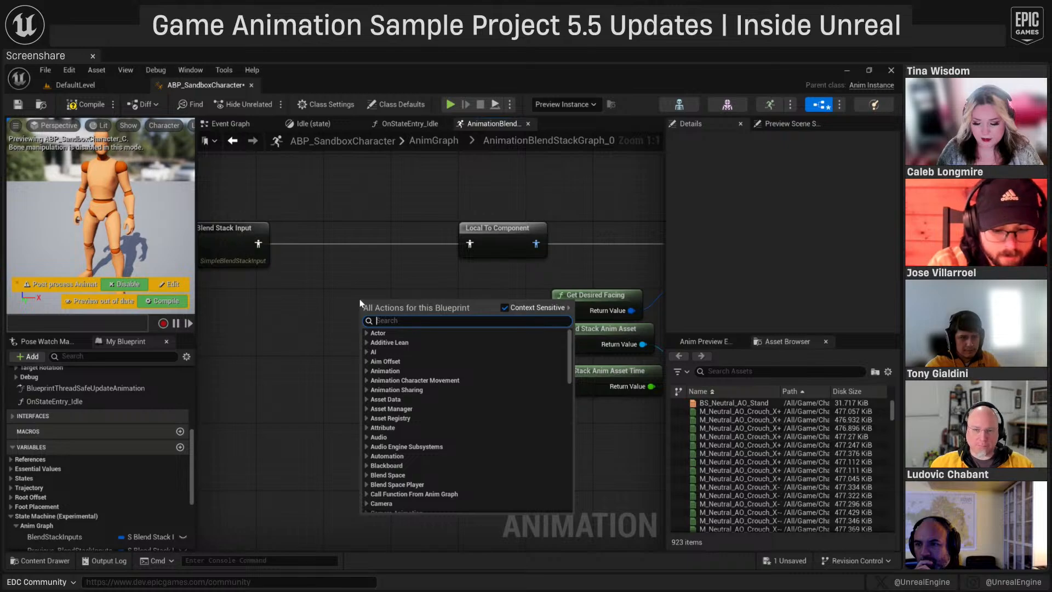
text(simple blen)
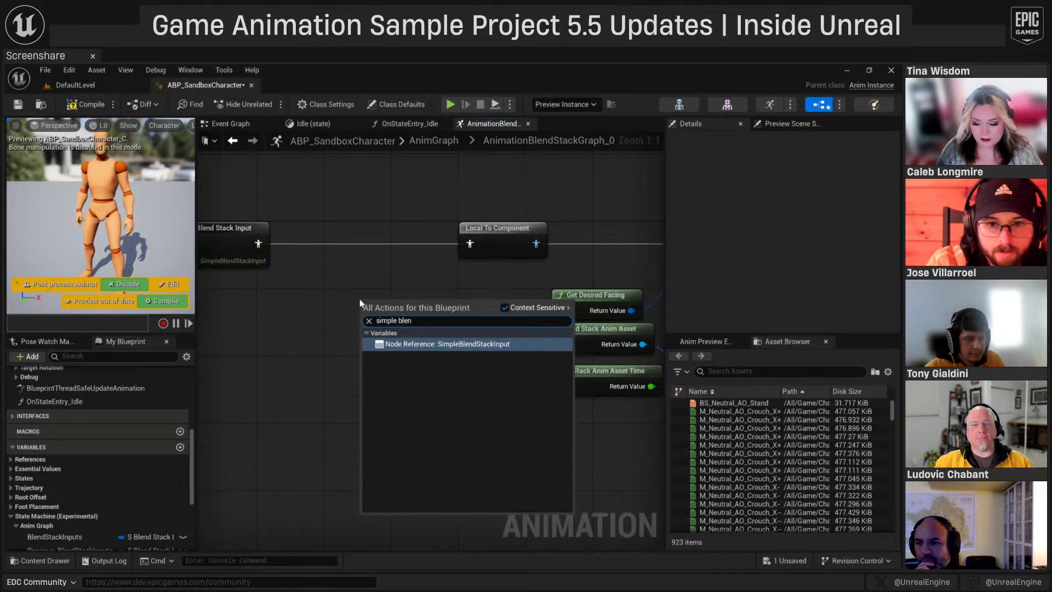
key(Return)
mouse_move(478, 363)
ctrl+mouse_down()
mouse_move(442, 305)
mouse_move(461, 358)
ctrl+mouse_up()
click(410, 365)
key(Delete)
- Compile and save the ABP_SandboxCharacter animation blueprint
right_drag(510, 401, 409, 397)
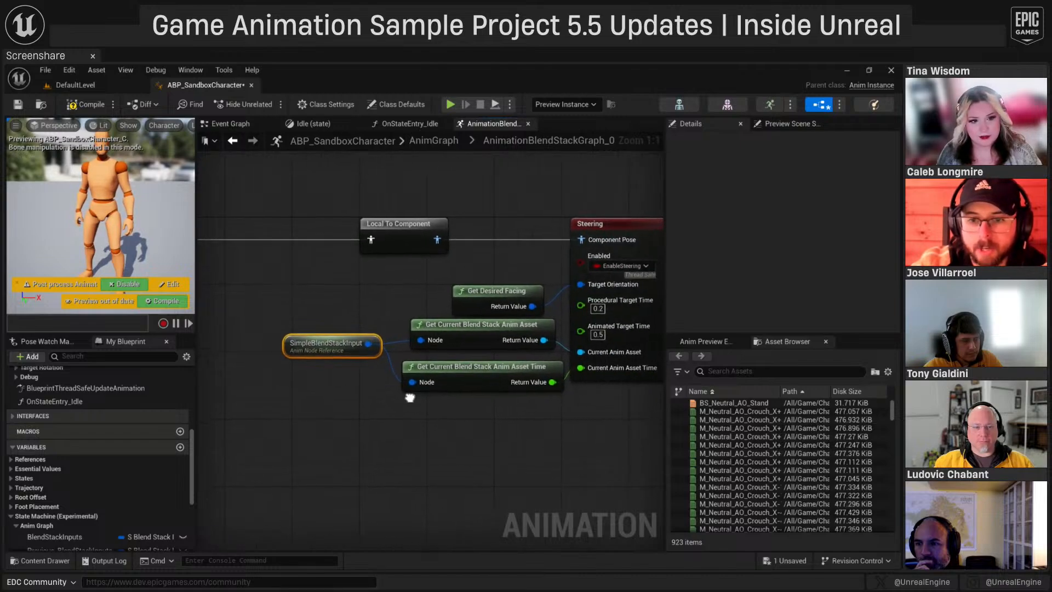
scroll(441, 387, down, 2)
right_drag(530, 382, 435, 335)
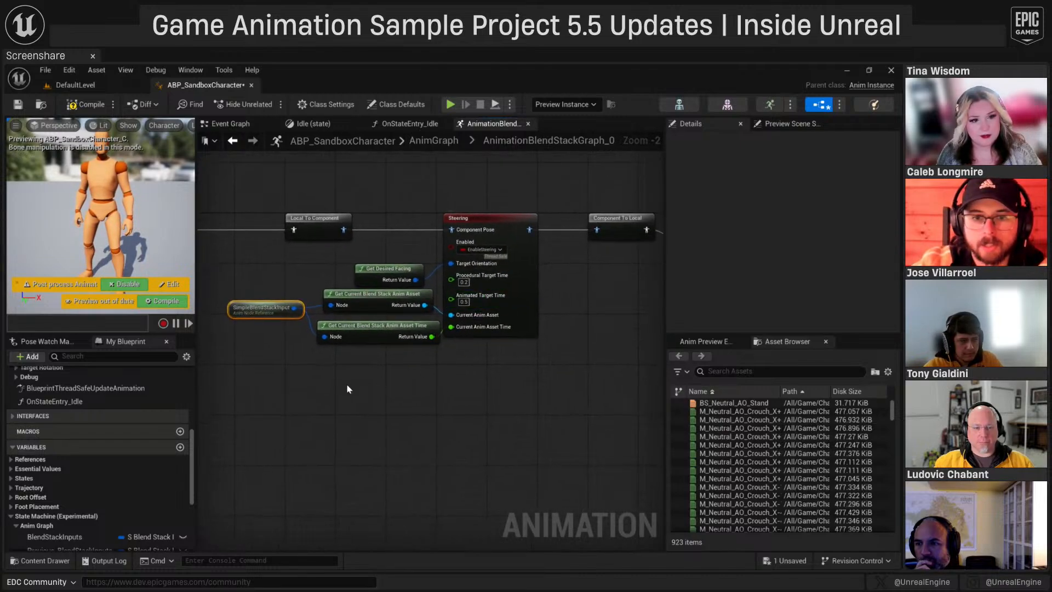
click(82, 104)
click(24, 106)
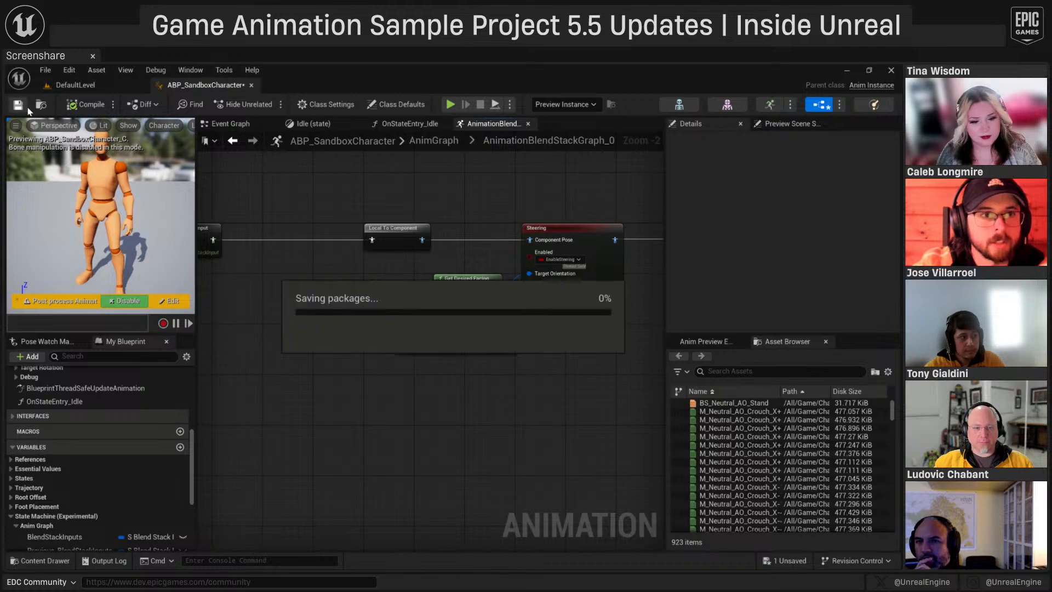
- Return to the AnimGraph, play DefaultLevel in the editor, and move the character around to test the simplified Blend Stack setup
click(239, 147)
right_drag(500, 319, 416, 409)
scroll(532, 405, down, 2)
right_drag(532, 406, 491, 354)
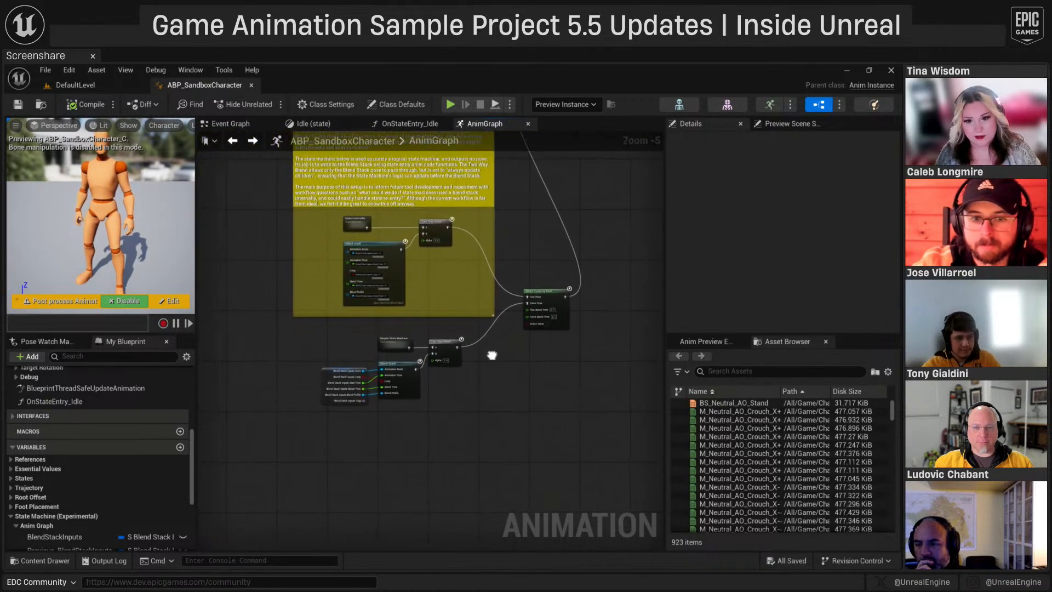
scroll(491, 355, up, 2)
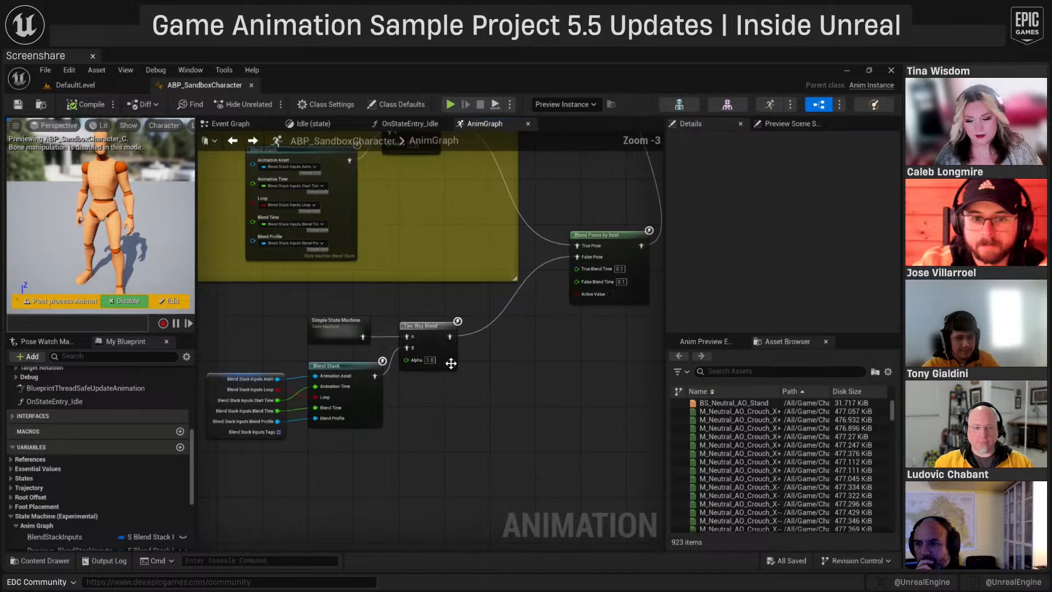
click(114, 85)
click(266, 103)
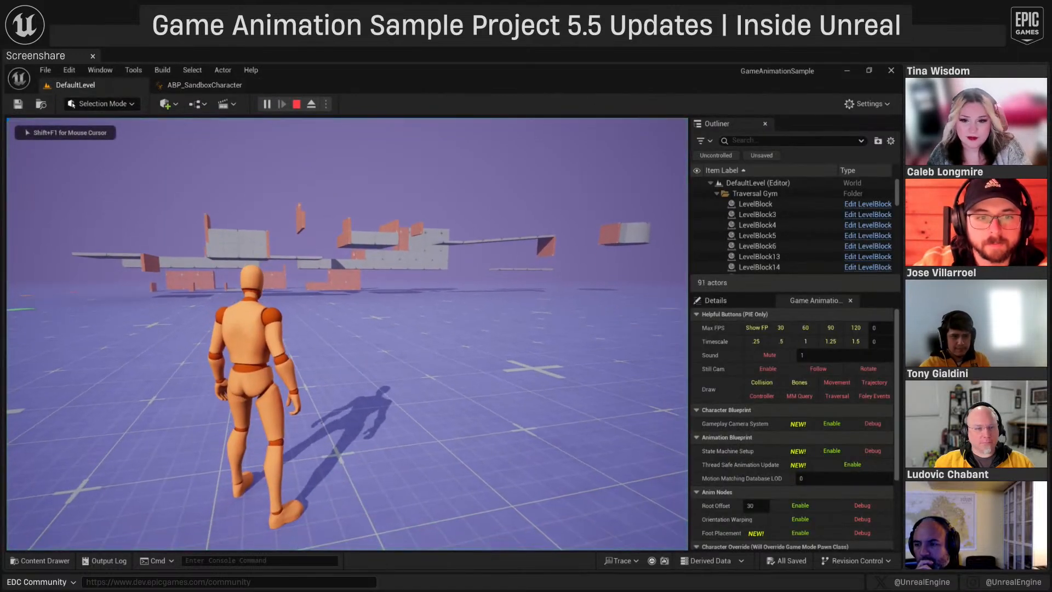
key(s)
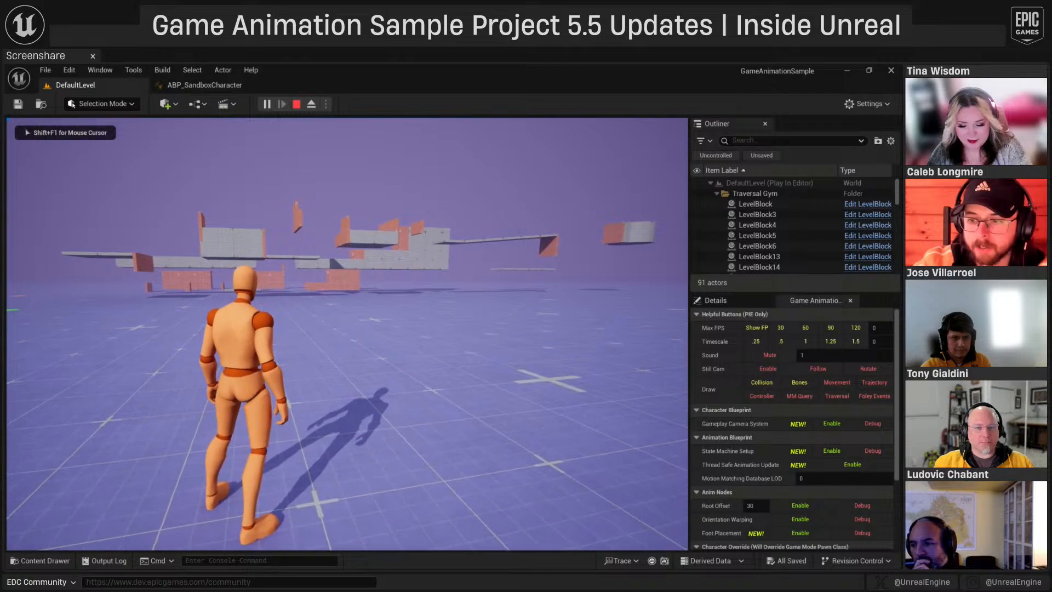
key(a)
key(d)
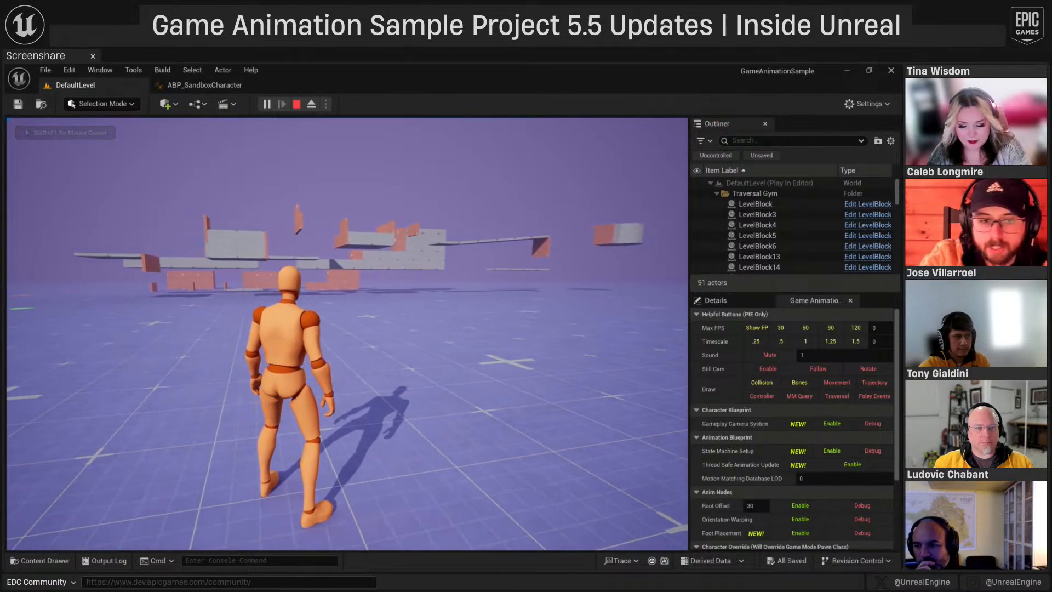
key(a)
- Set the Root Offset value to 0 during play and walk the character forward to test it
key(shift+F1)
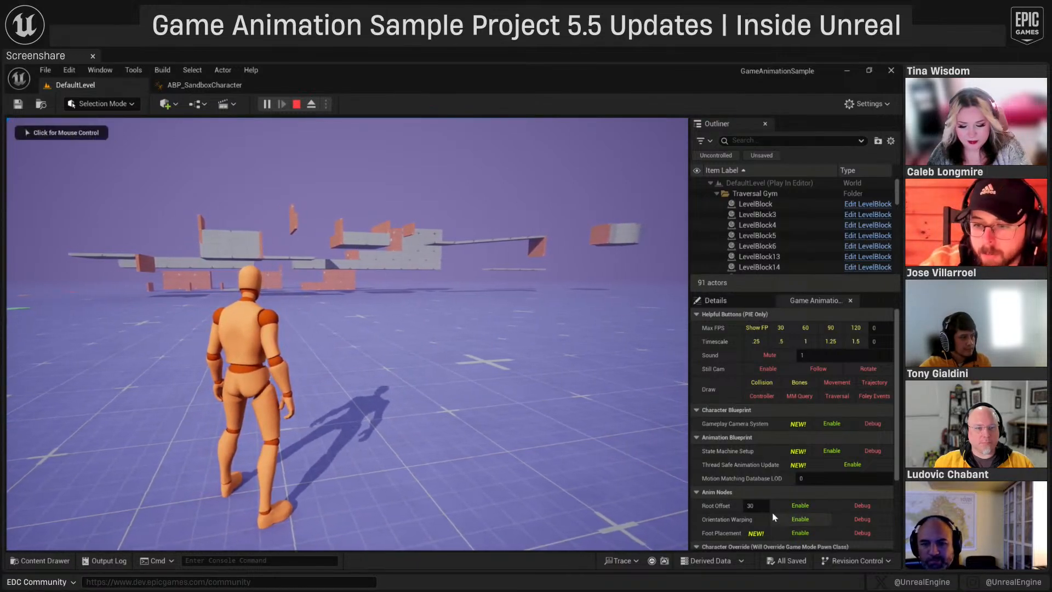
click(559, 448)
key(w)
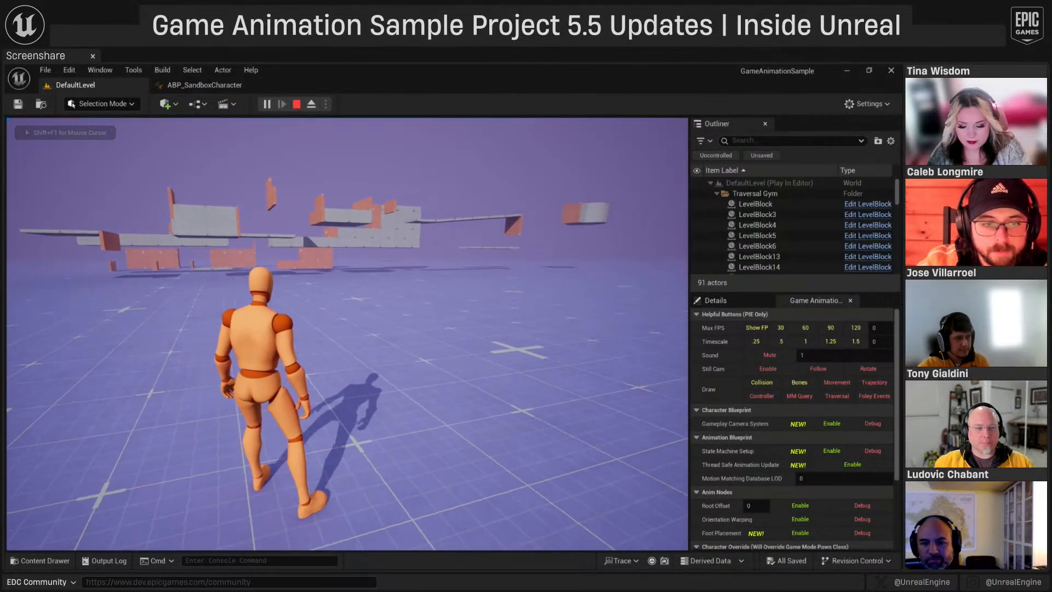
key(w)
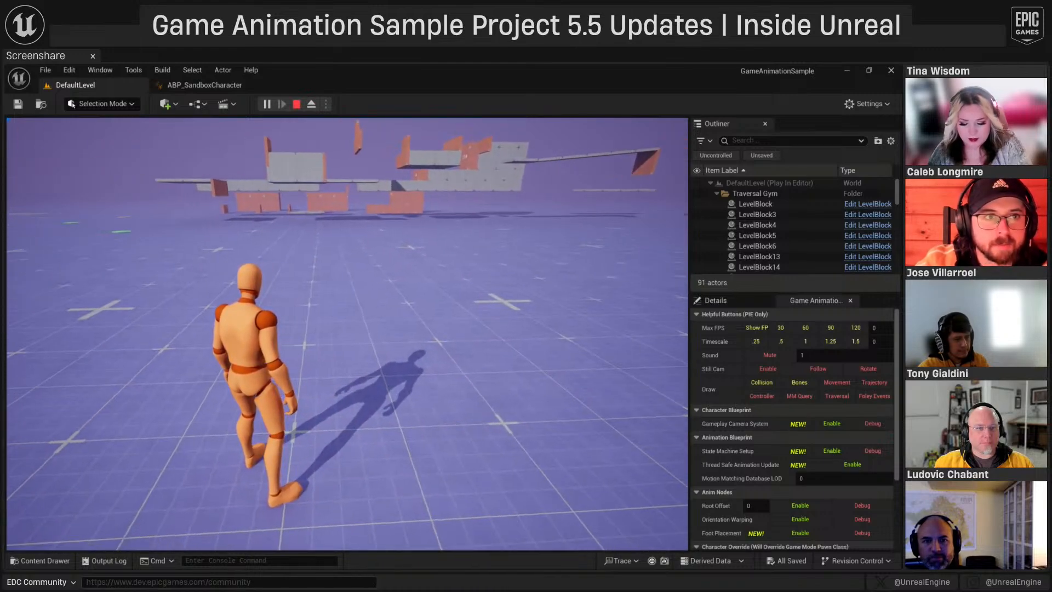
key(shift+F1)
- Open the Simple State Machine in ABP_SandboxCharacter and add a state named Start beyond Idle
click(201, 86)
right_drag(485, 390, 552, 373)
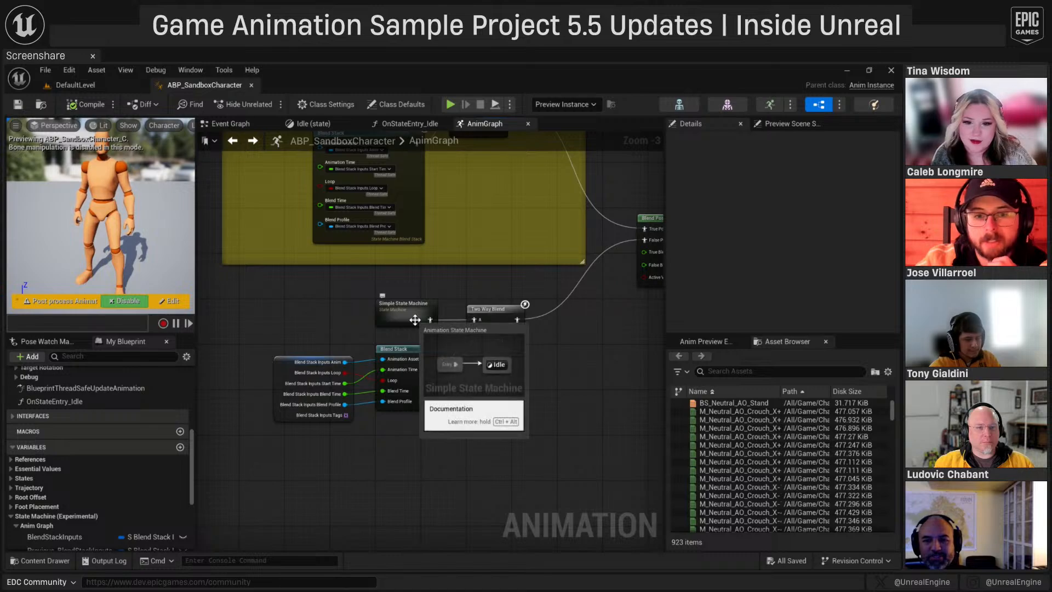
double_click(415, 316)
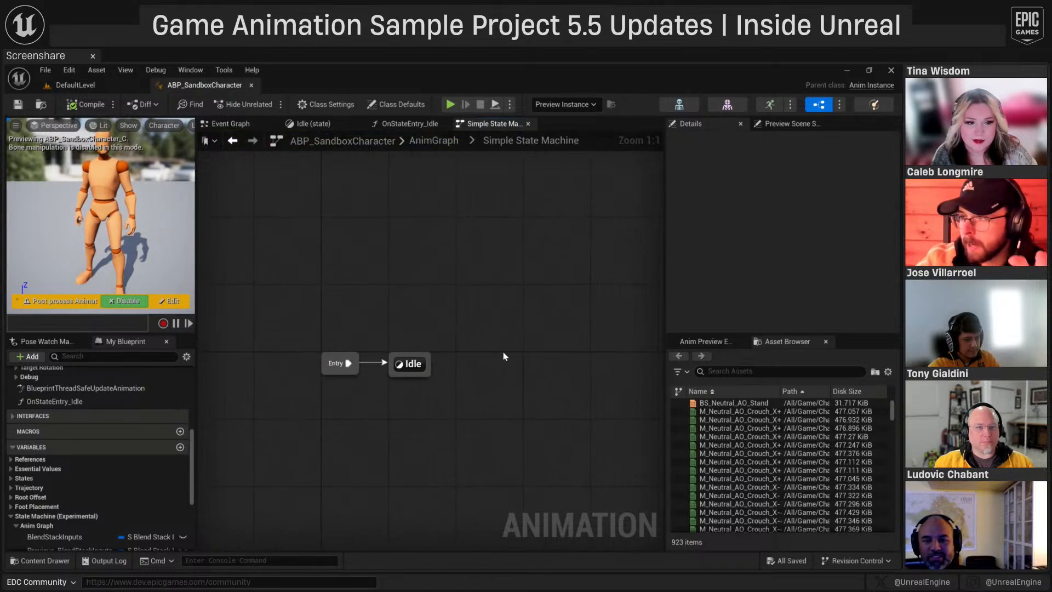
scroll(503, 356, down, 3)
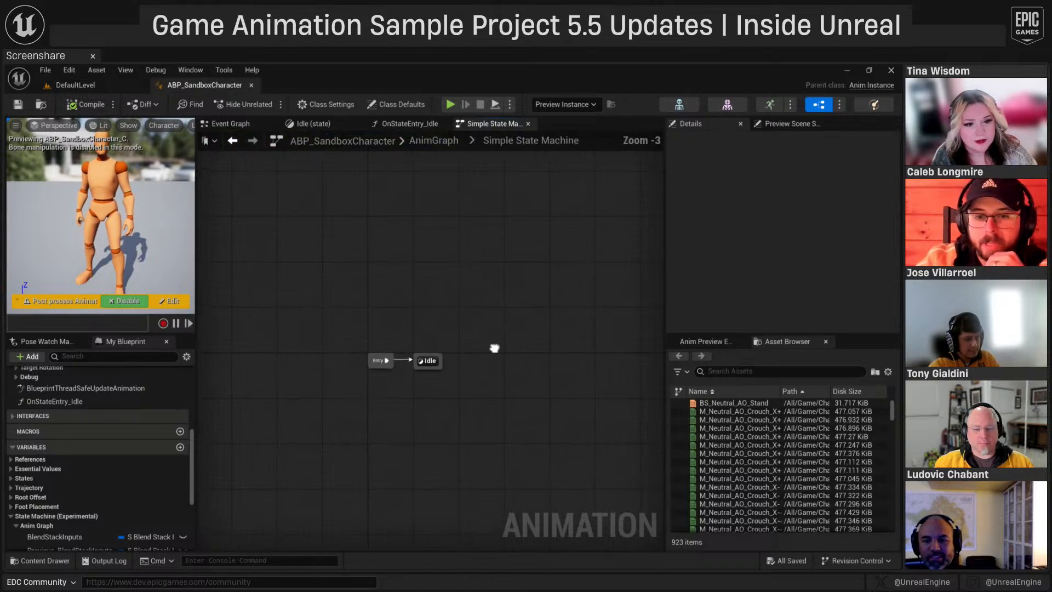
right_drag(494, 347, 461, 356)
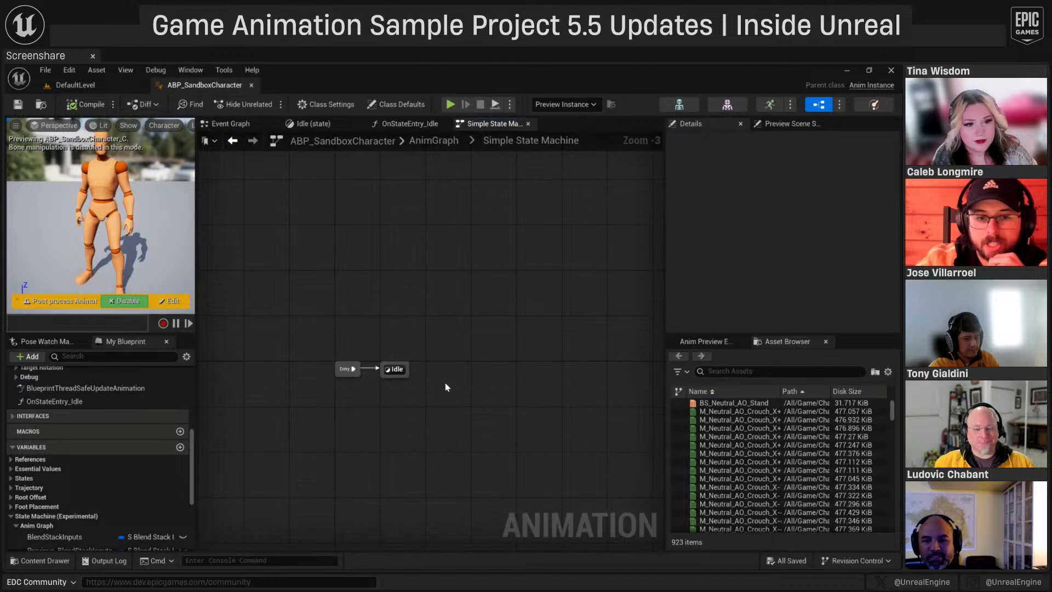
right_click(447, 327)
click(474, 362)
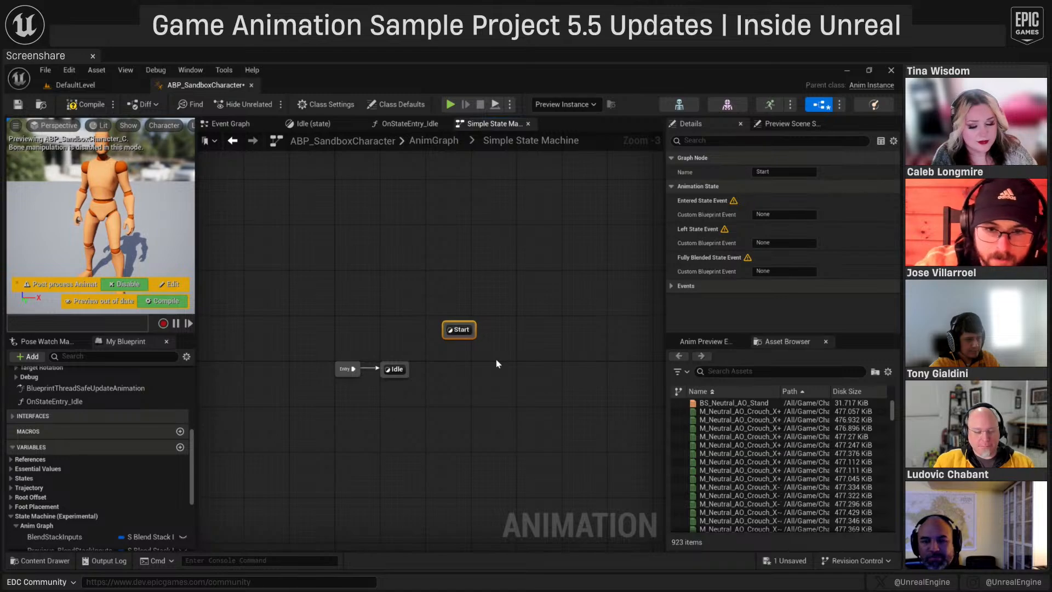
- Add another state named Loop on the far side of the Start state from Idle
click(527, 368)
right_click(527, 368)
click(548, 192)
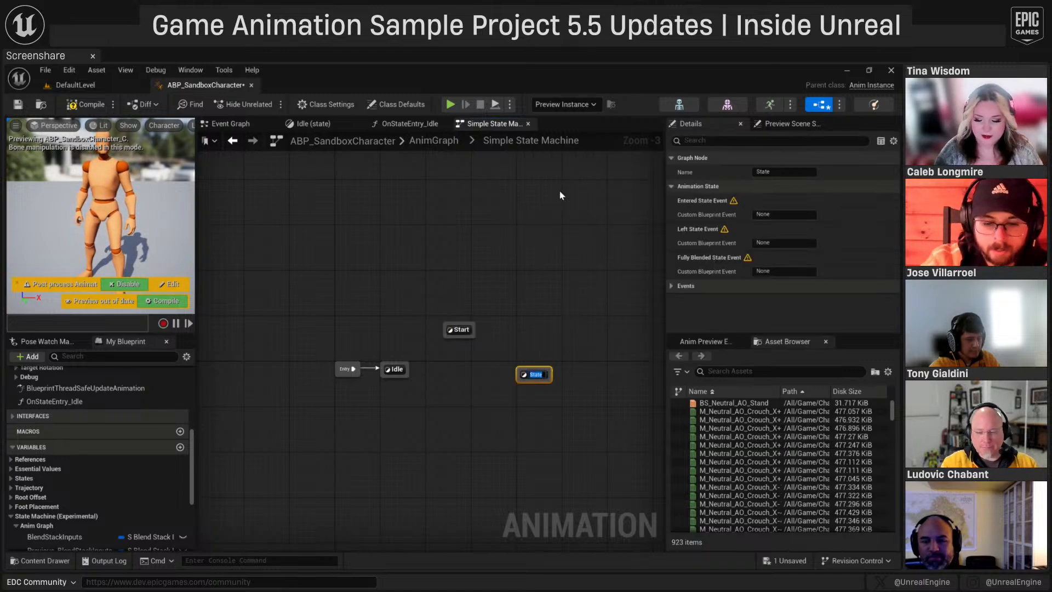
text(Loop)
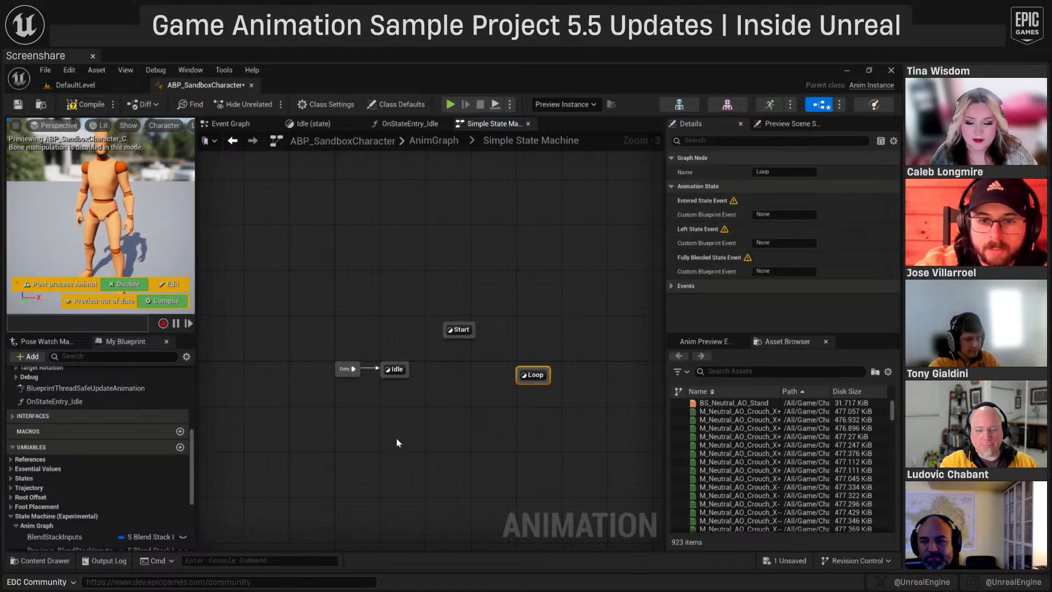
- Add a state named Stop below Start, between Idle and Loop
click(448, 399)
right_click(450, 403)
click(496, 225)
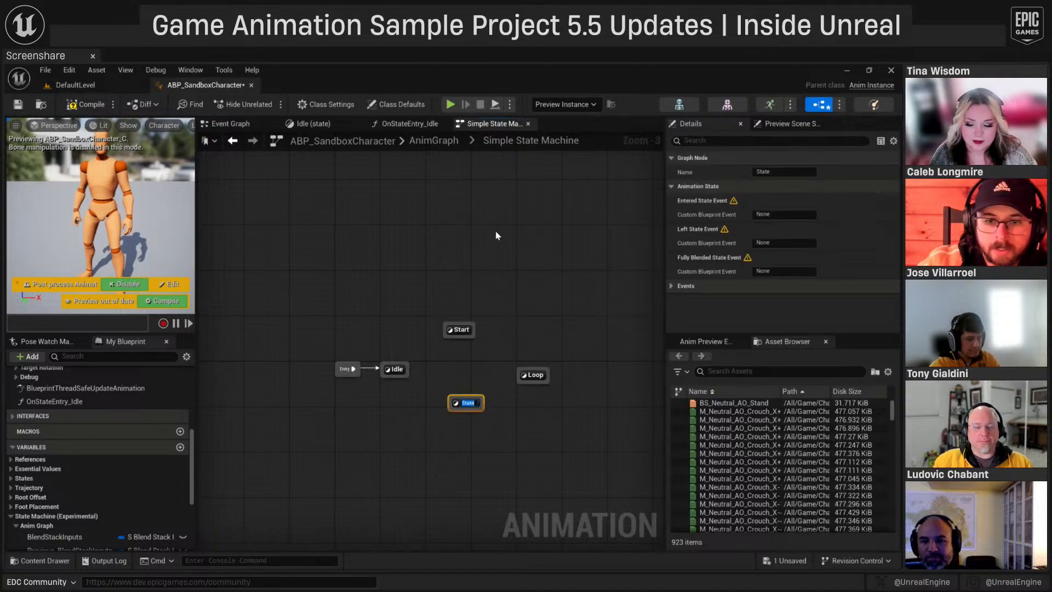
text(Stop)
key(Return)
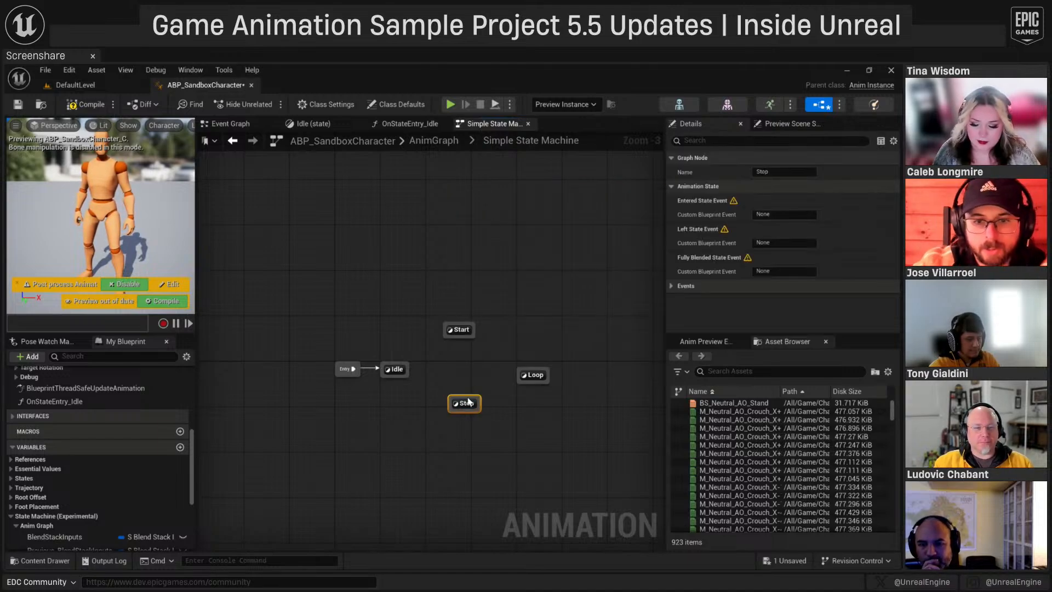
- Arrange the states and connect transitions Idle to Start, Start to Loop, Loop to Stop, Stop to Idle, and both ways between Start and Stop
scroll(469, 402, up, 3)
click(566, 357)
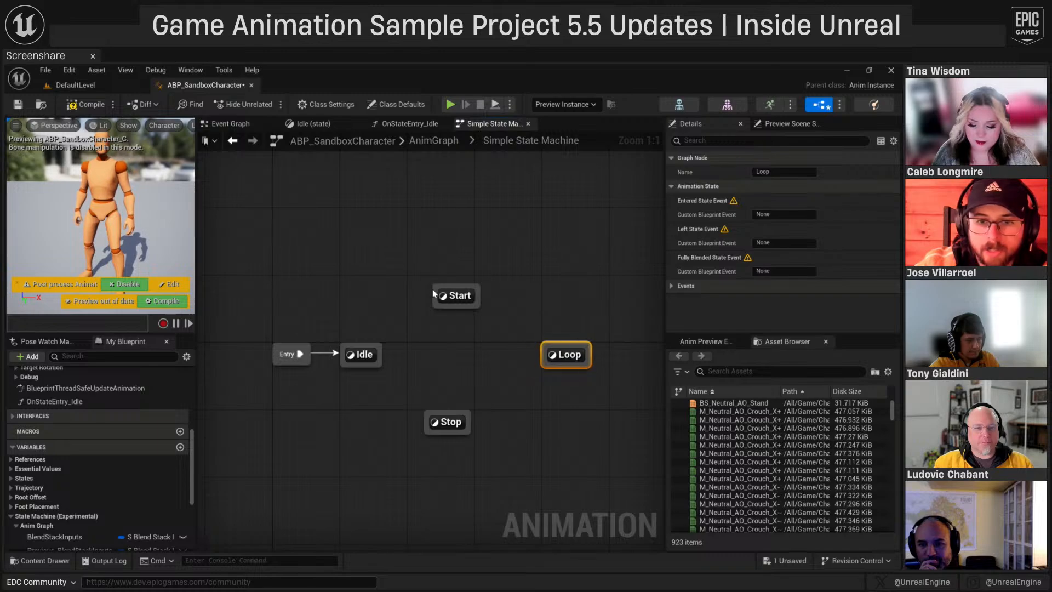
drag(432, 300, 448, 421)
drag(451, 412, 453, 304)
drag(566, 360, 557, 360)
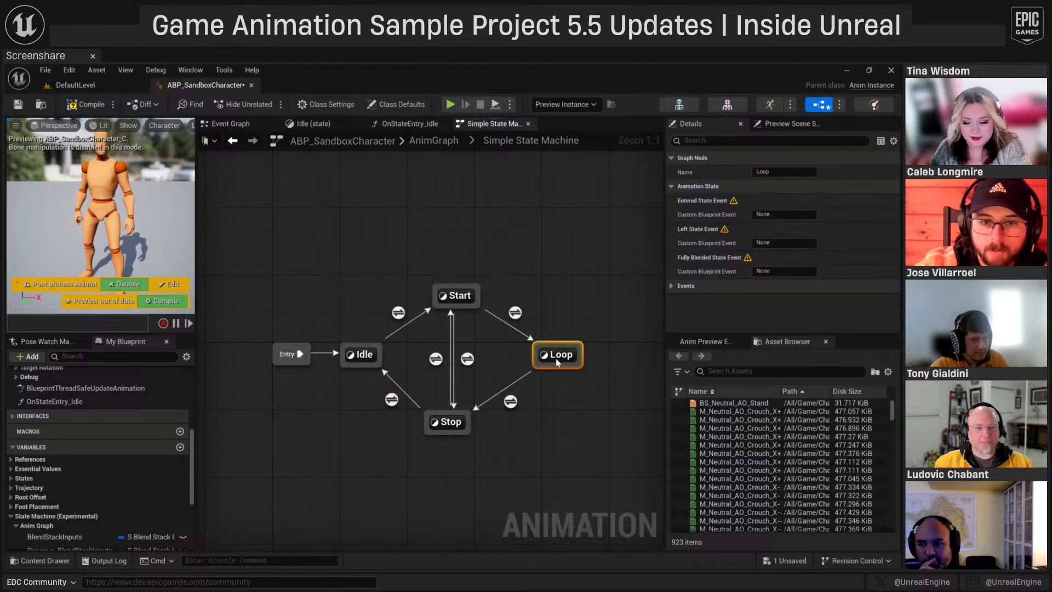
- Make the Idle to Start transition rule use an Is Moving node connected to Can Enter Transition
double_click(398, 314)
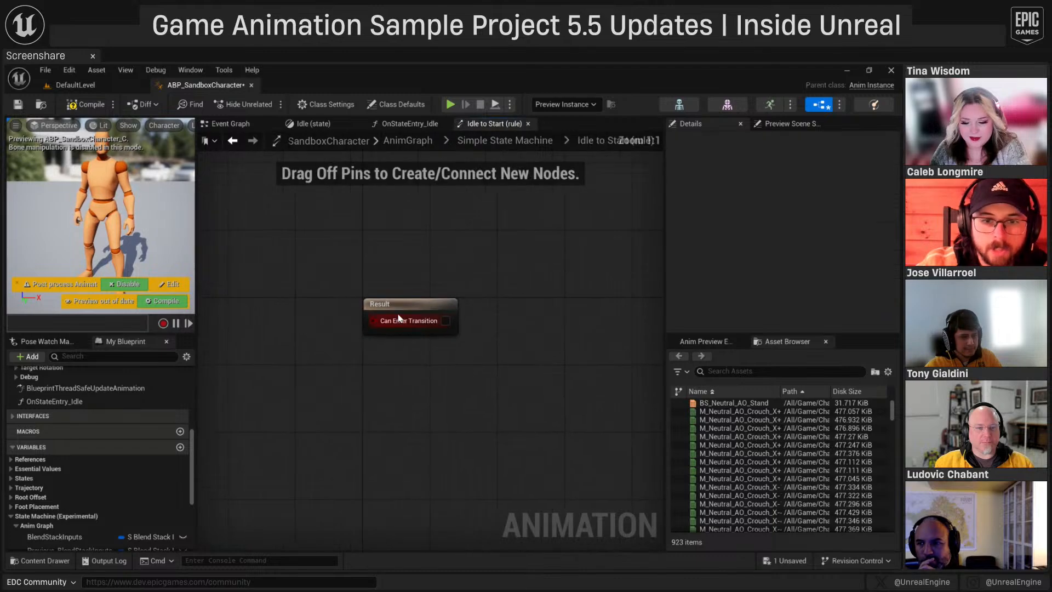
scroll(77, 516, down, 5)
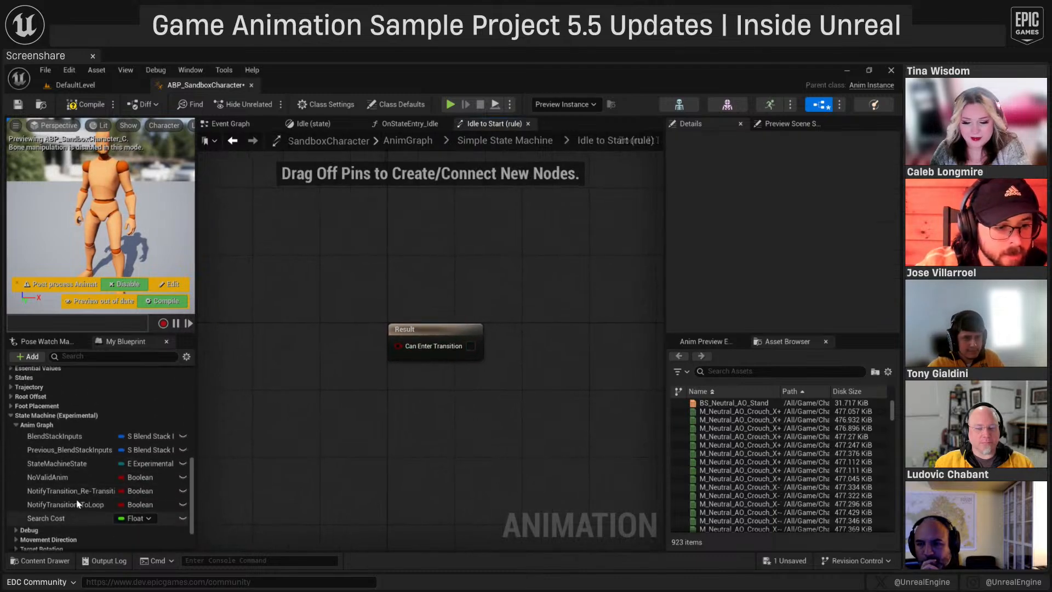
scroll(77, 516, up, 5)
drag(398, 346, 293, 334)
text(is moving)
key(Return)
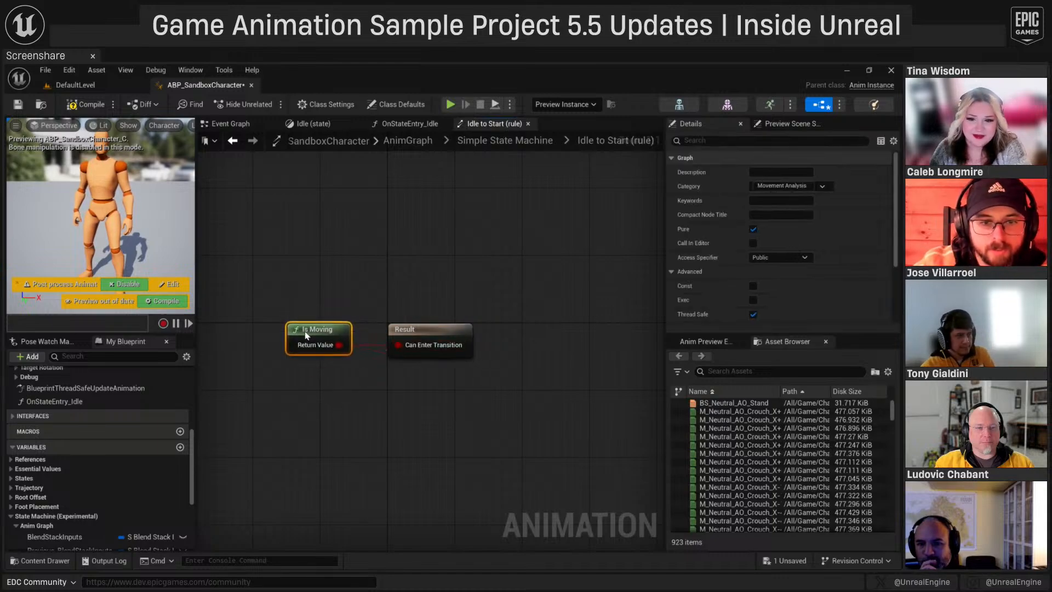
click(233, 141)
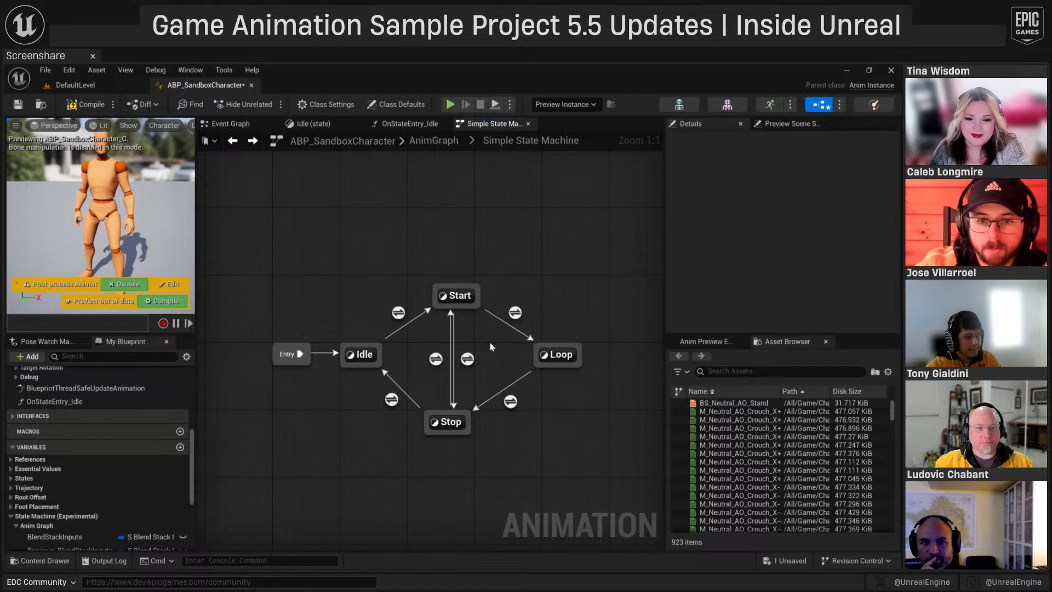
- Build the Loop to Stop transition rule by feeding Is Moving through a NOT node into Can Enter Transition
double_click(510, 401)
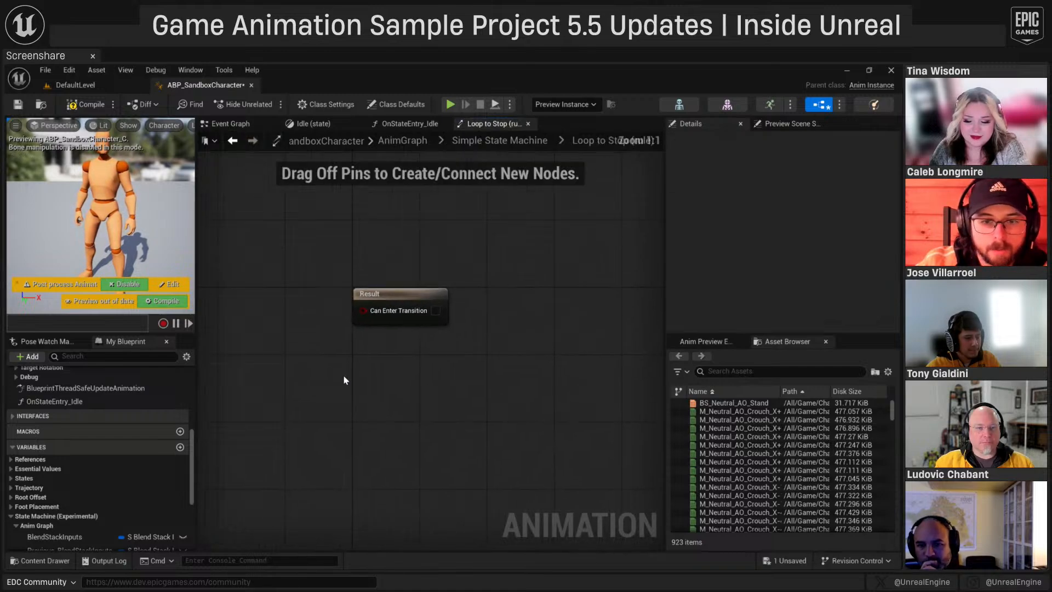
right_click(359, 347)
text(is moving)
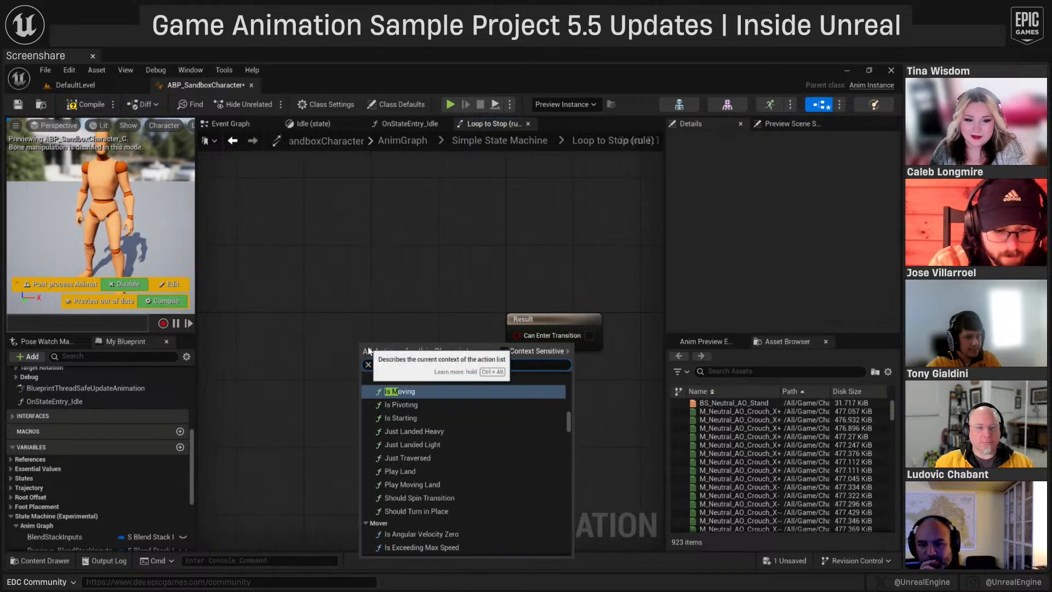
key(Return)
drag(367, 346, 317, 321)
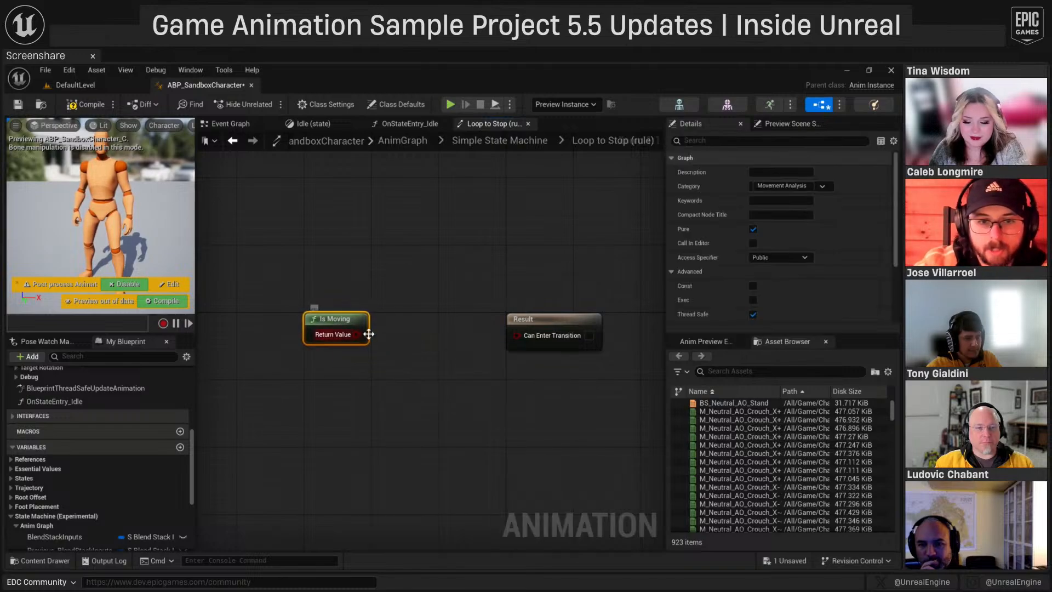
drag(381, 340, 381, 339)
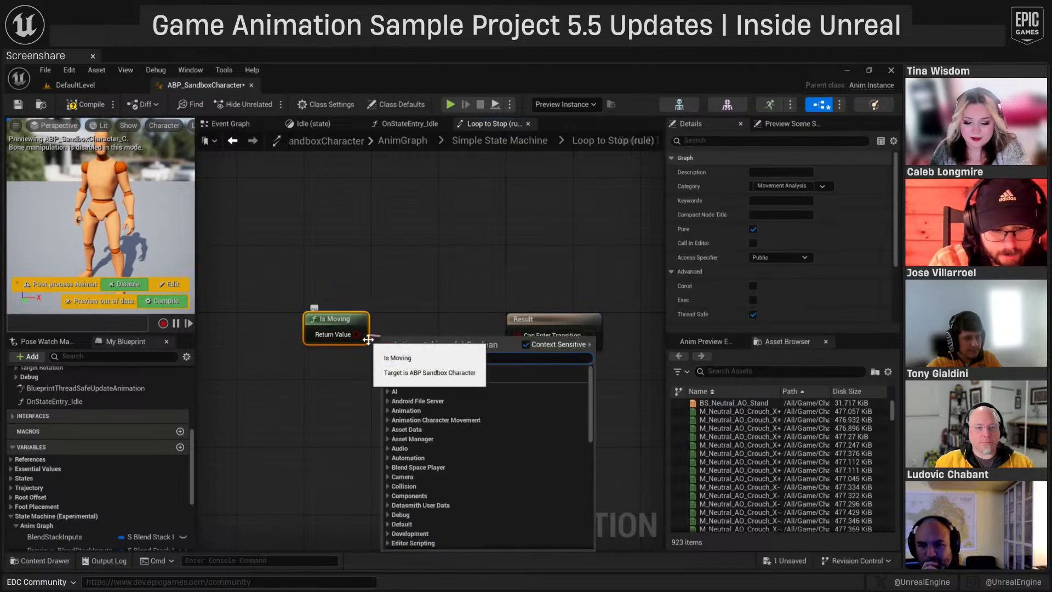
text(not)
key(Return)
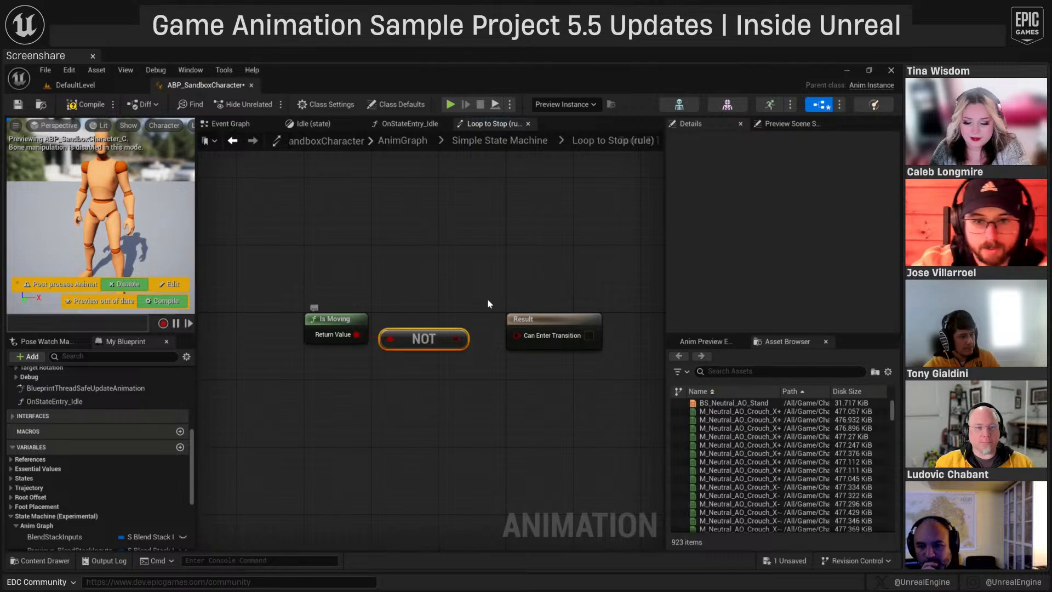
drag(456, 341, 517, 335)
click(233, 142)
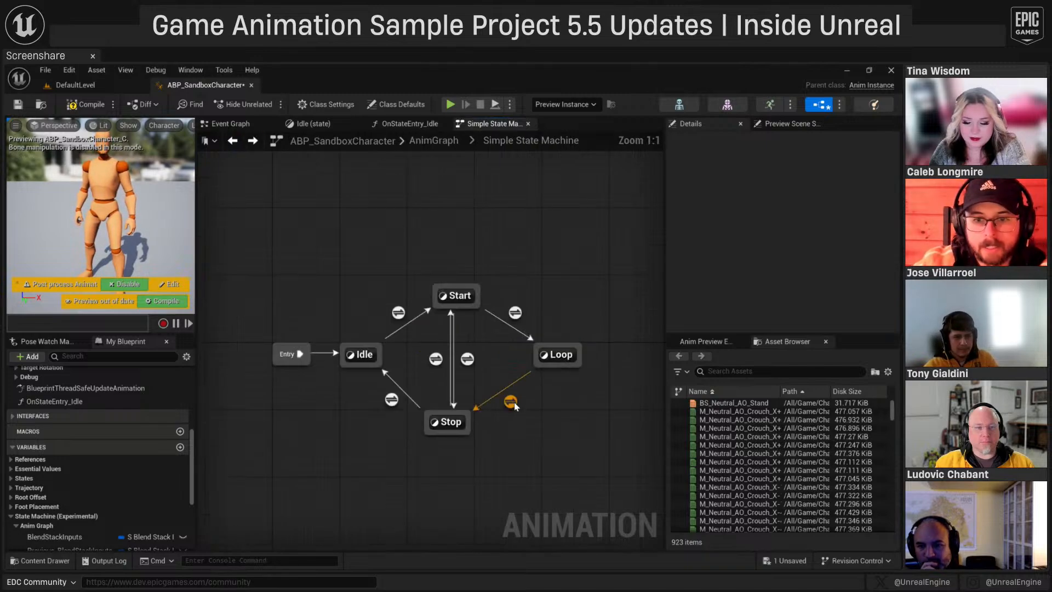
- Copy the Is Moving node from the Idle to Start rule into the Stop to Start rule and connect it to Can Enter Transition
double_click(399, 312)
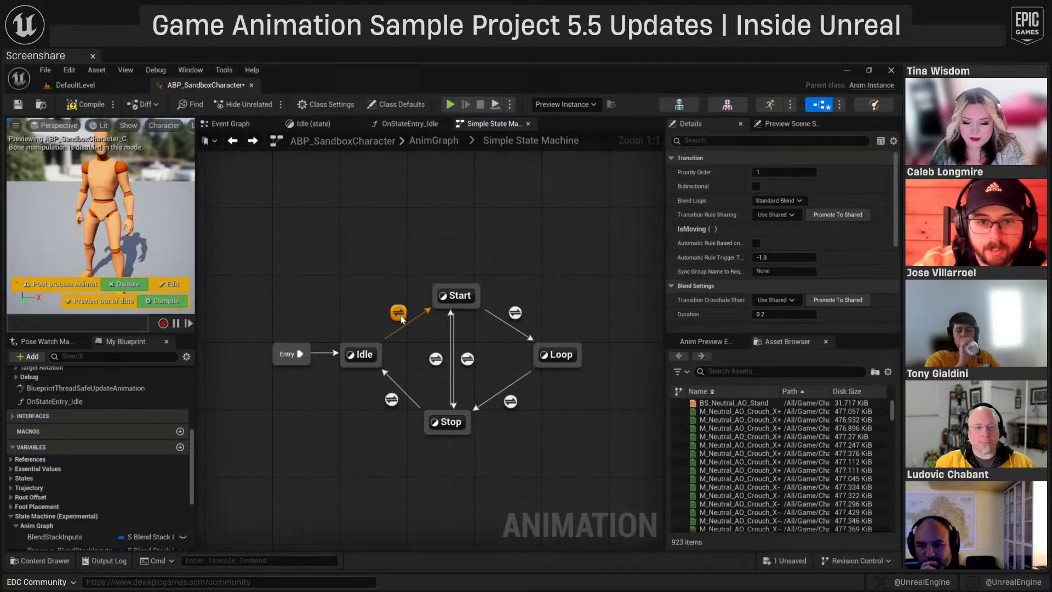
click(233, 141)
double_click(510, 398)
key(ctrl+v)
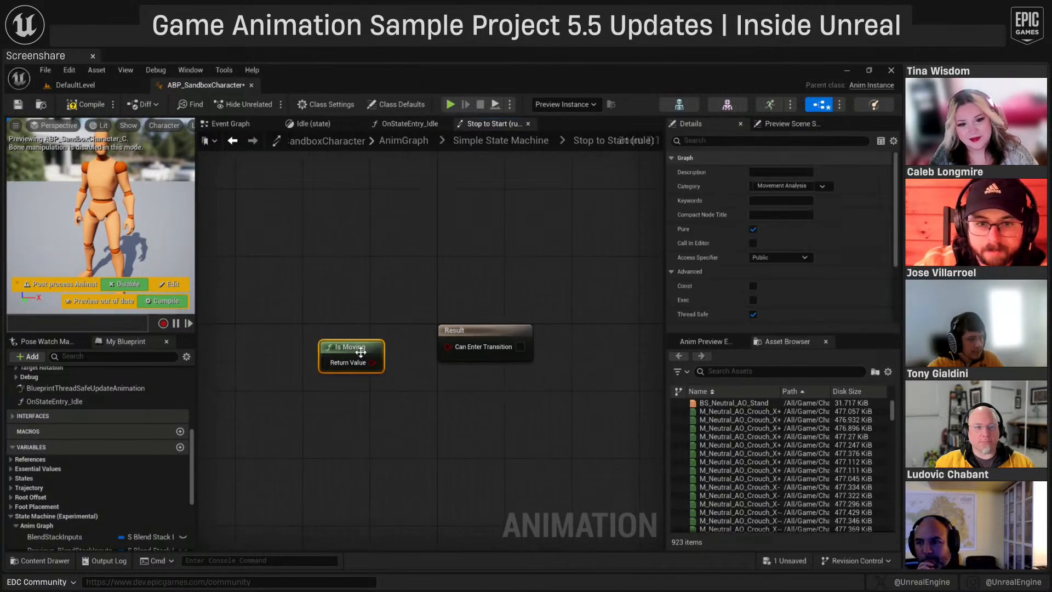
drag(450, 345, 450, 345)
drag(354, 360, 381, 328)
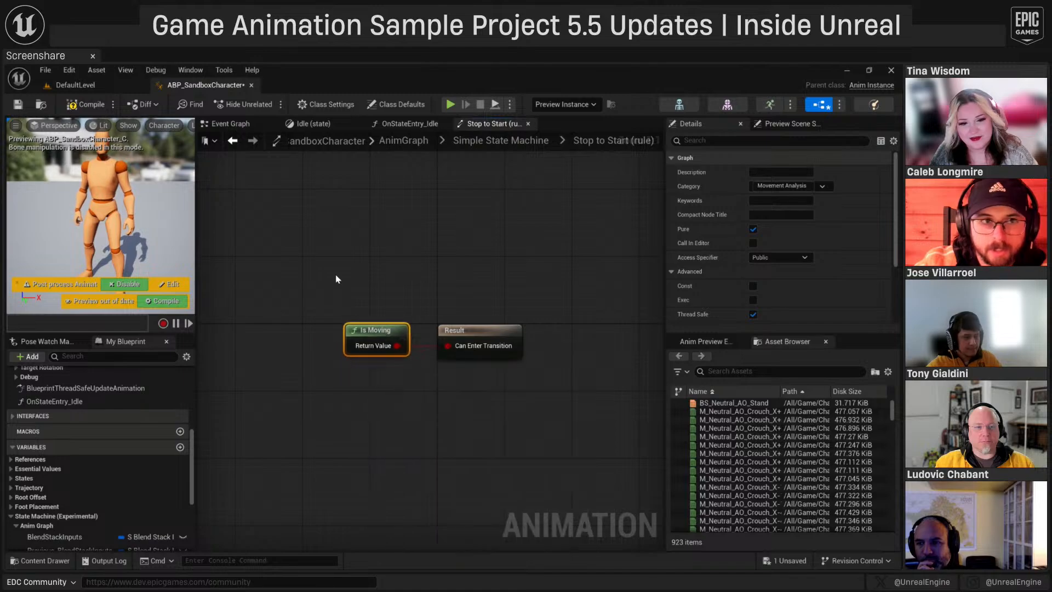
click(232, 141)
- Copy the Is Moving and NOT nodes from the Loop to Stop rule into the Start to Stop rule and wire them to Can Enter Transition
double_click(514, 399)
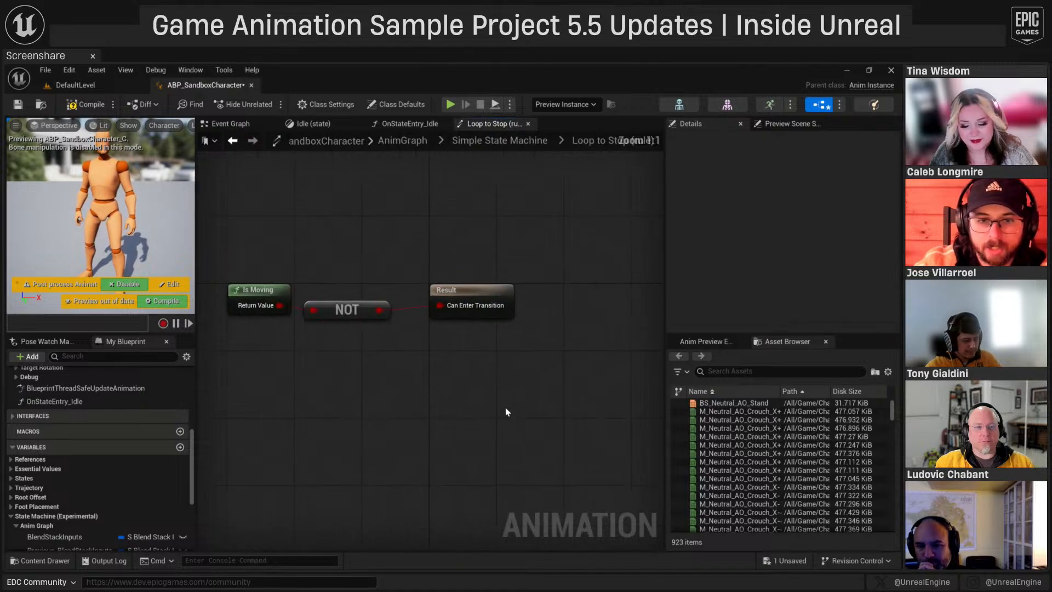
drag(443, 406, 324, 305)
click(232, 141)
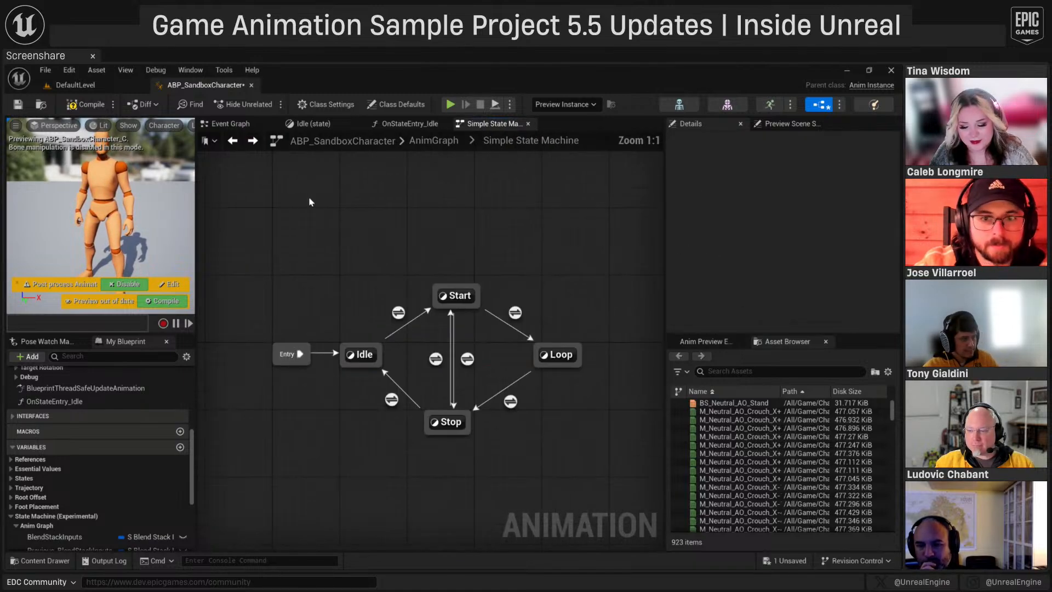
double_click(467, 360)
key(ctrl+v)
drag(451, 373, 493, 369)
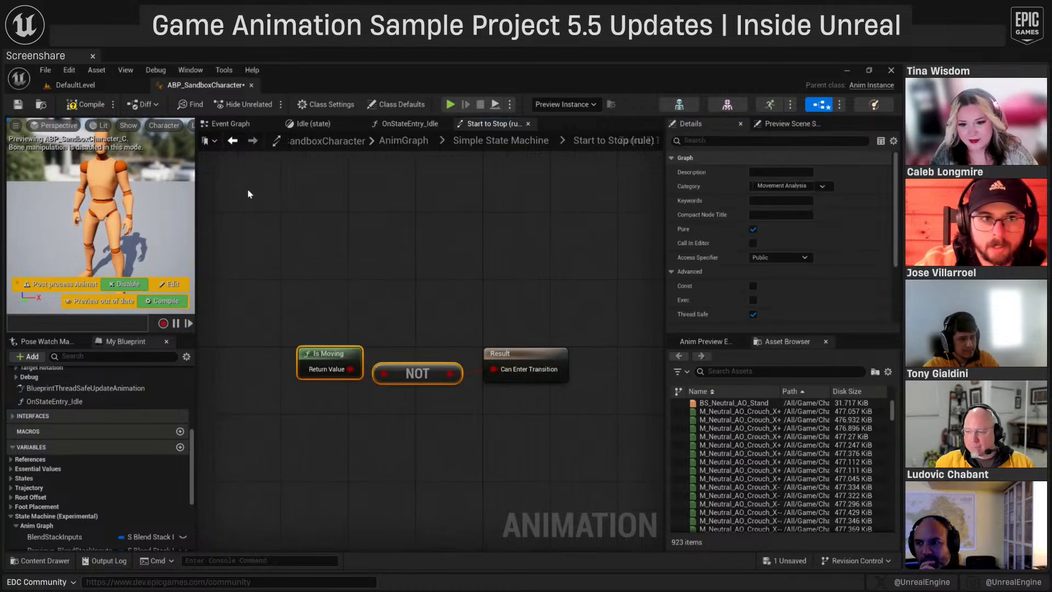
- Return to the Simple State Machine graph and compile the animation blueprint
click(233, 141)
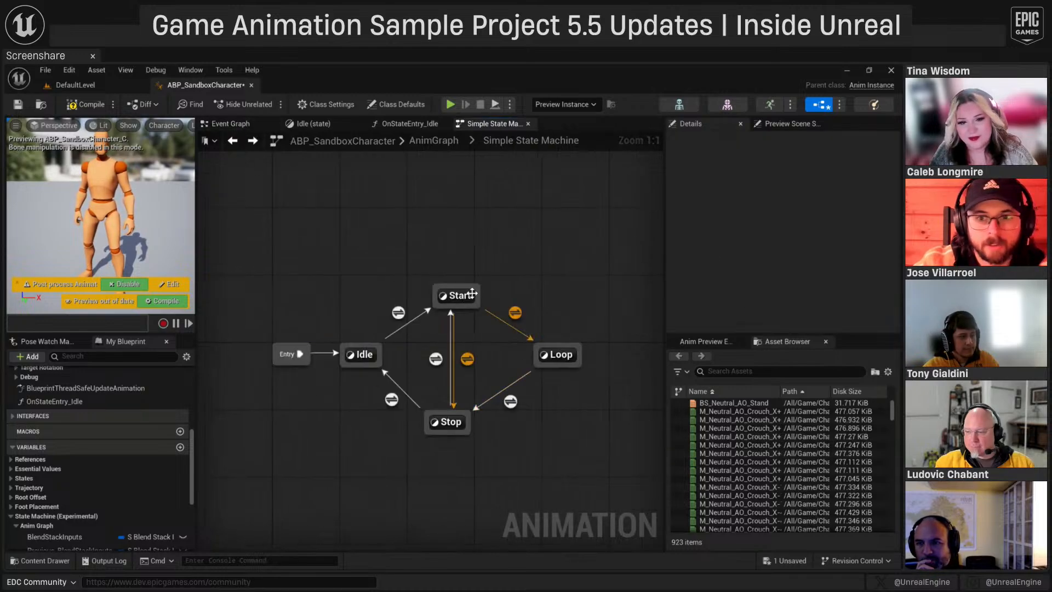
mouse_move(498, 309)
right_down()
mouse_move(515, 251)
mouse_move(490, 316)
right_up()
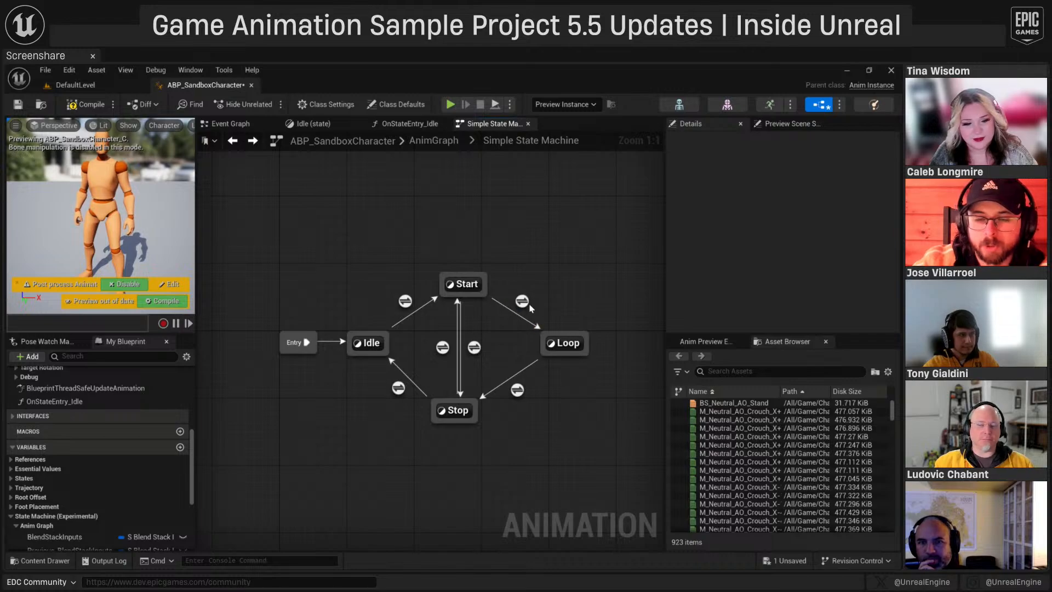
click(77, 104)
right_drag(490, 367, 472, 340)
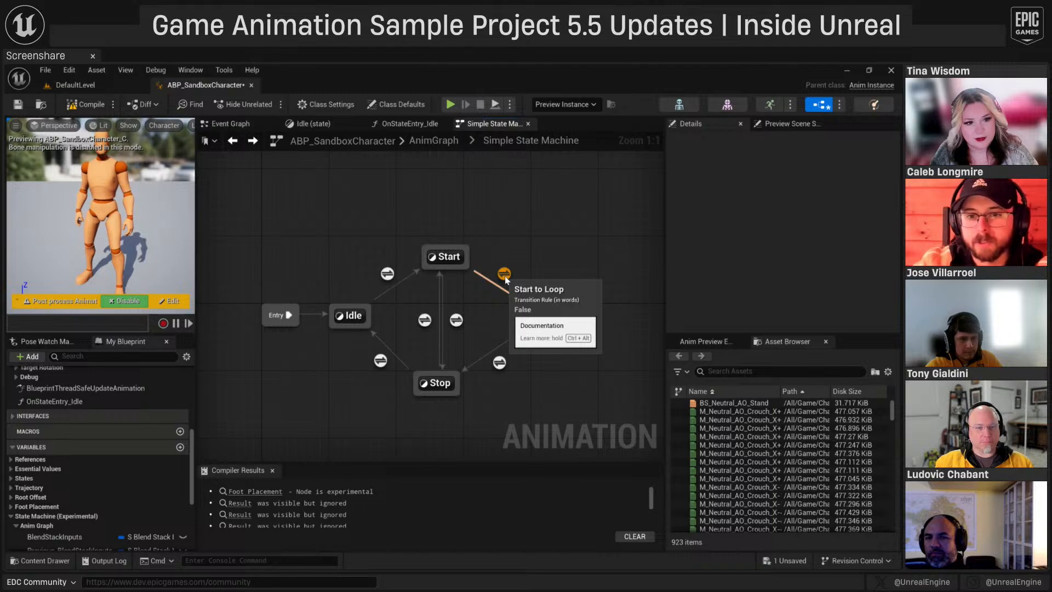
- Examine the Start to Loop transition's automatic rule setting and open its transition rule graph
right_drag(505, 280, 498, 314)
click(497, 311)
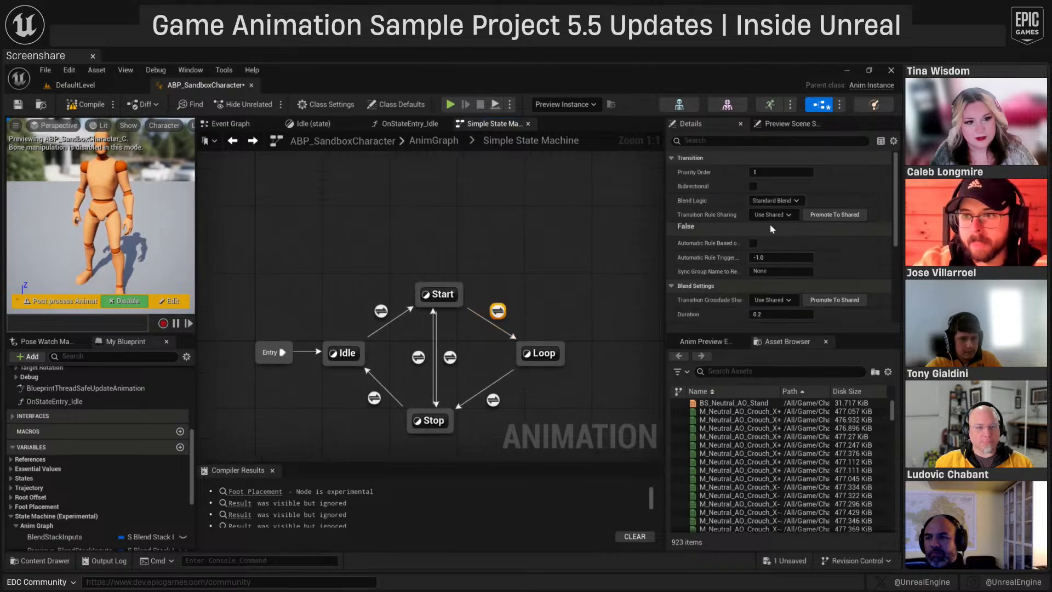
mouse_move(724, 244)
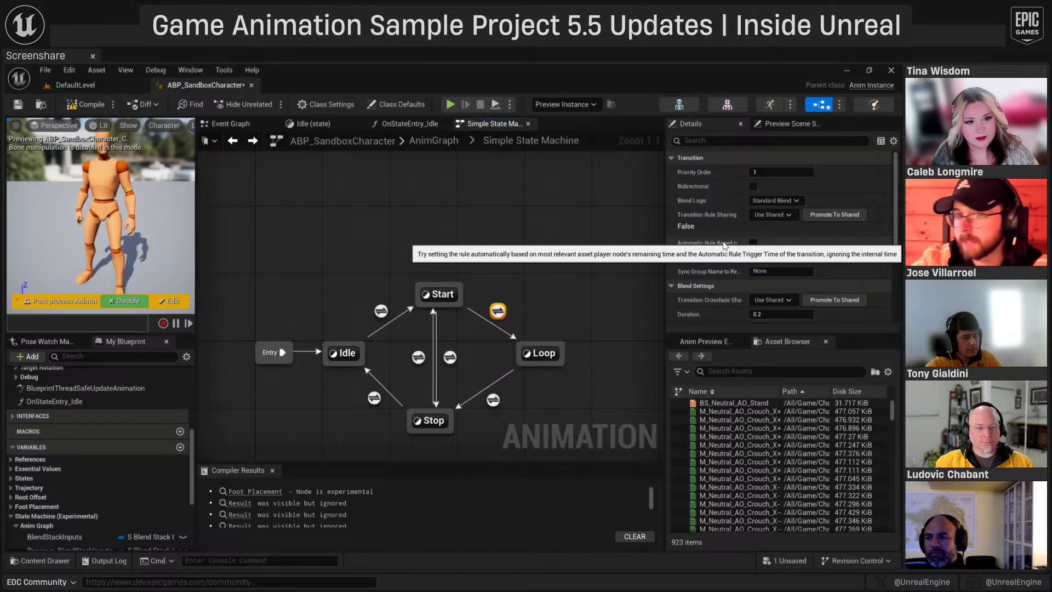
right_drag(517, 313, 530, 281)
mouse_move(511, 281)
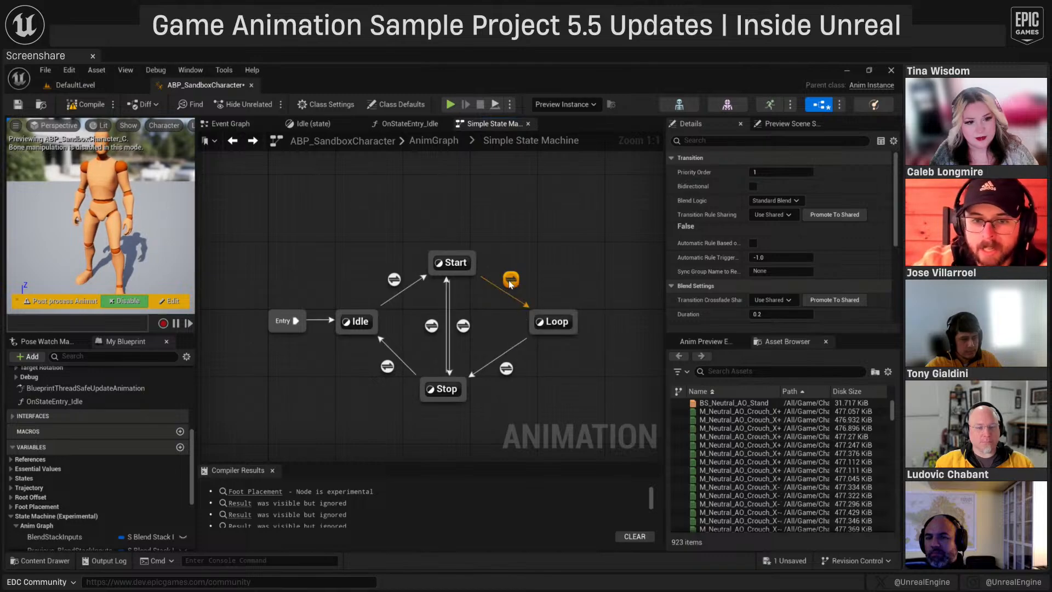
double_click(509, 280)
- Set the tag of the AnimGraph's lower Blend Stack node to Simple Blend Stack
click(233, 141)
click(232, 141)
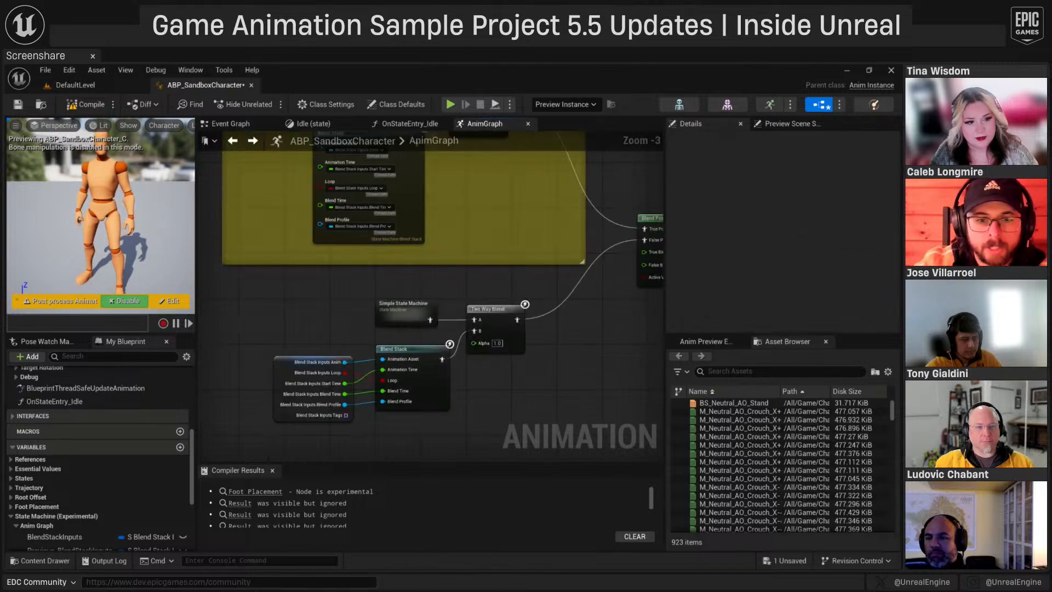
click(460, 329)
scroll(723, 300, down, 5)
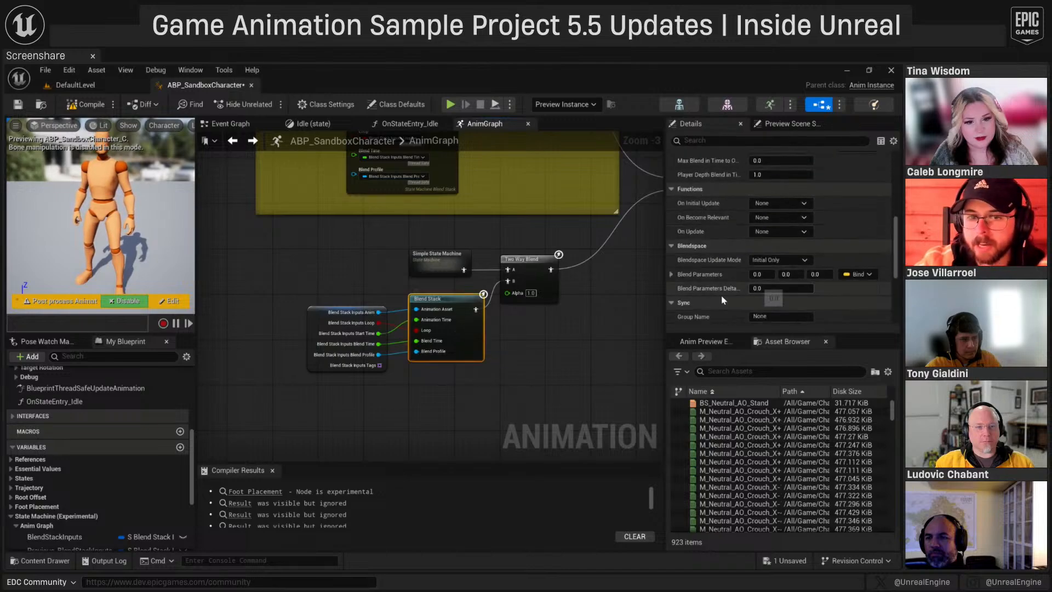
scroll(801, 300, down, 4)
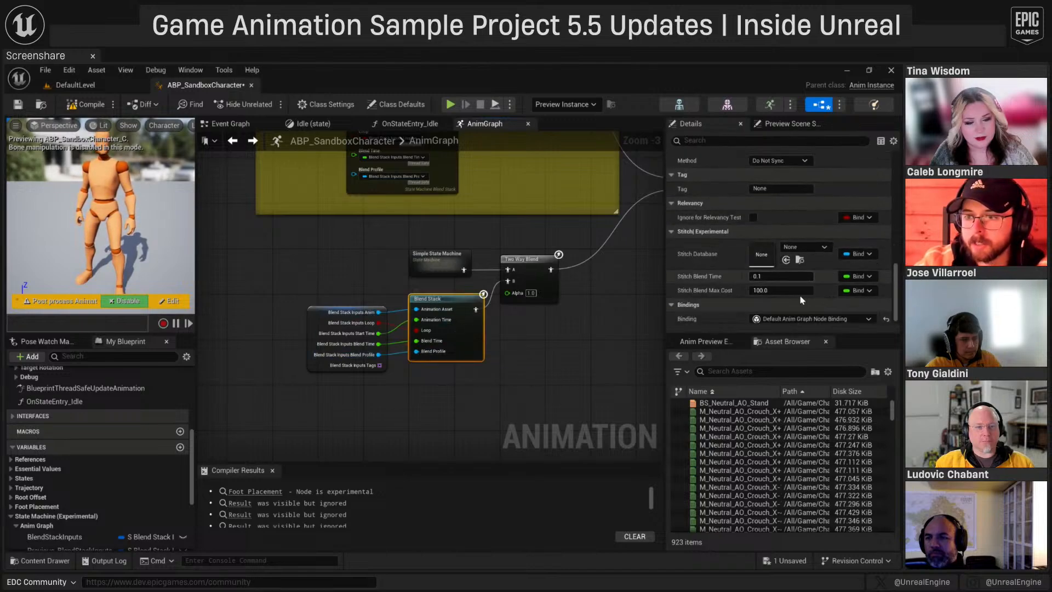
scroll(801, 300, up, 2)
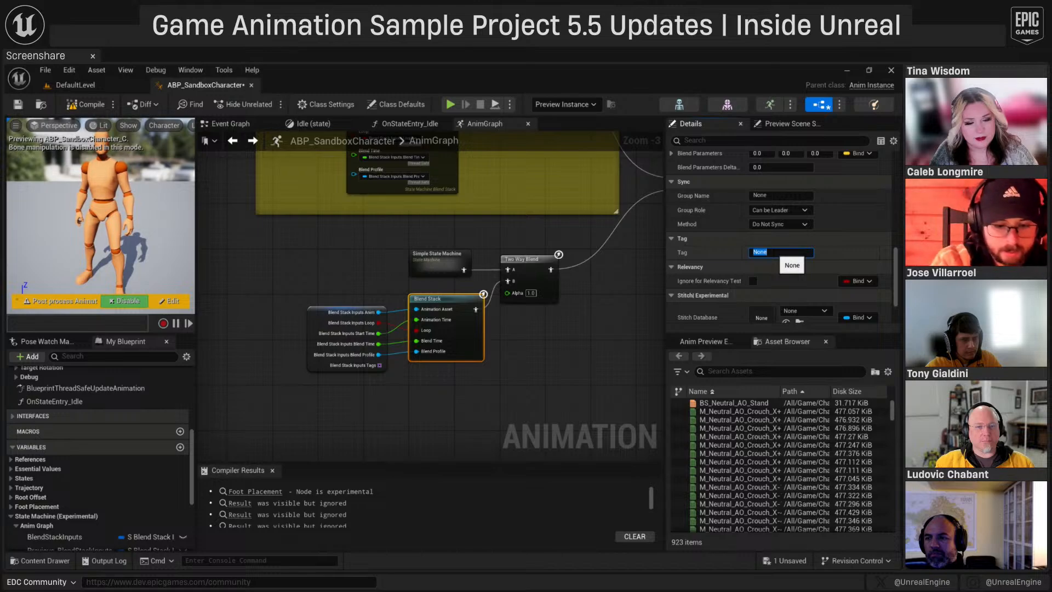
key(BackSpace)
key(BackSpace)
key(BackSpace)
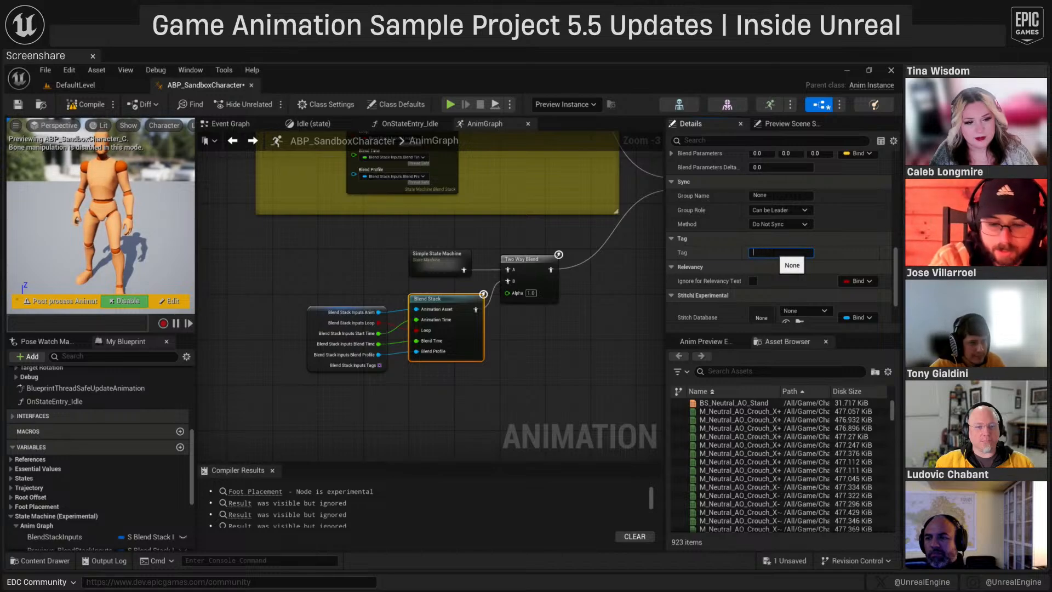
text(Simple Blend Stack)
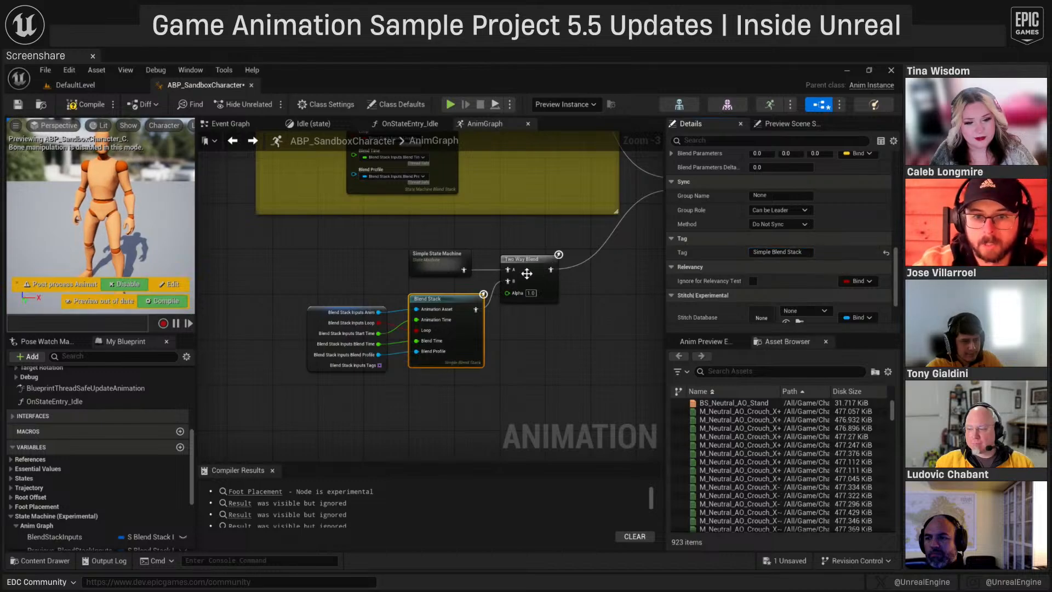
- Add a node reference to Simple Blend Stack in the Start to Loop transition rule
double_click(433, 261)
double_click(516, 246)
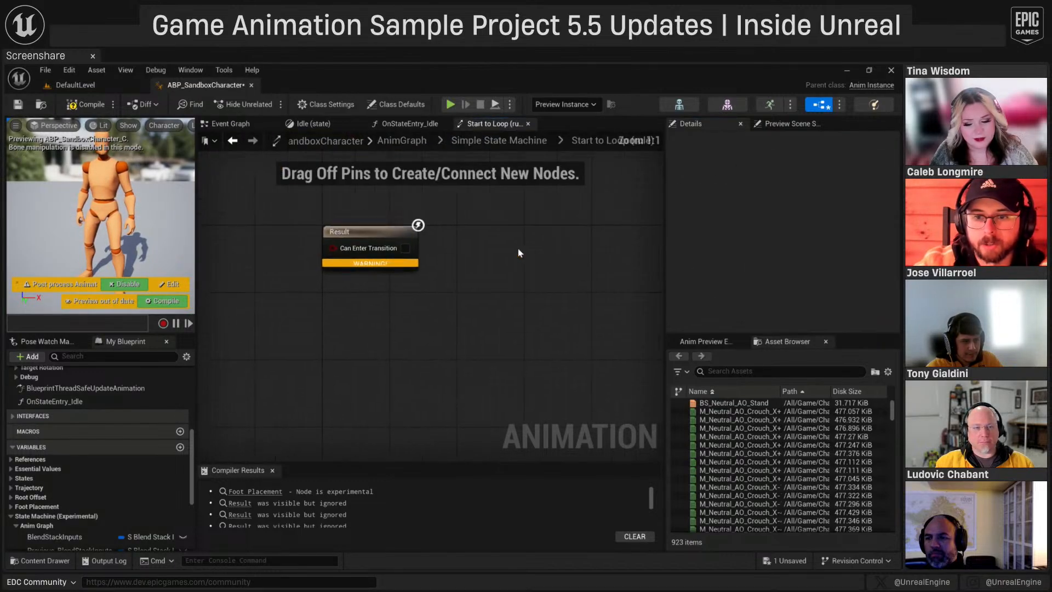
right_click(367, 306)
text(simpl)
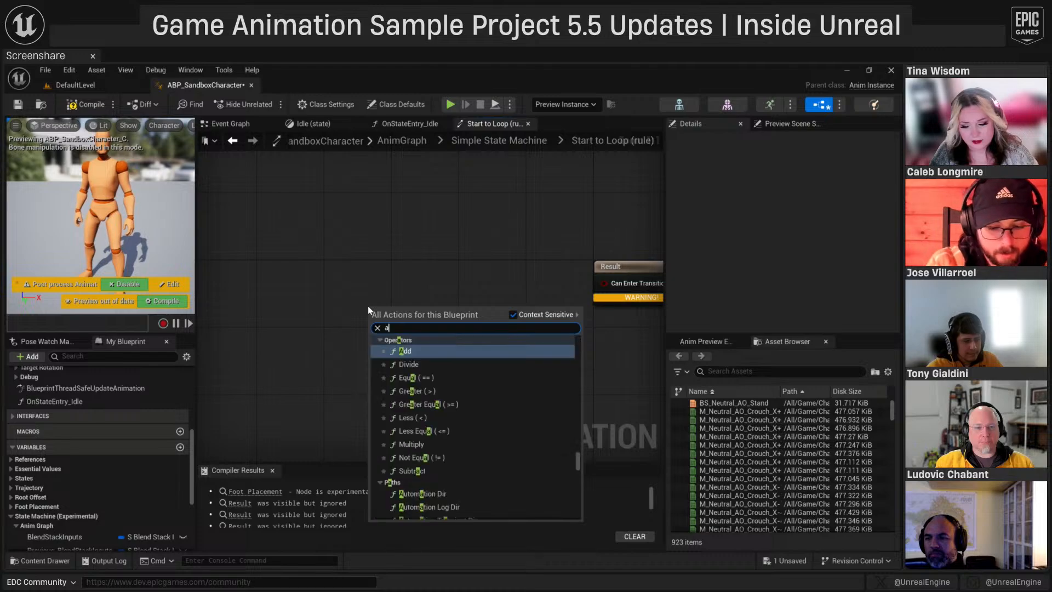
text(e blend)
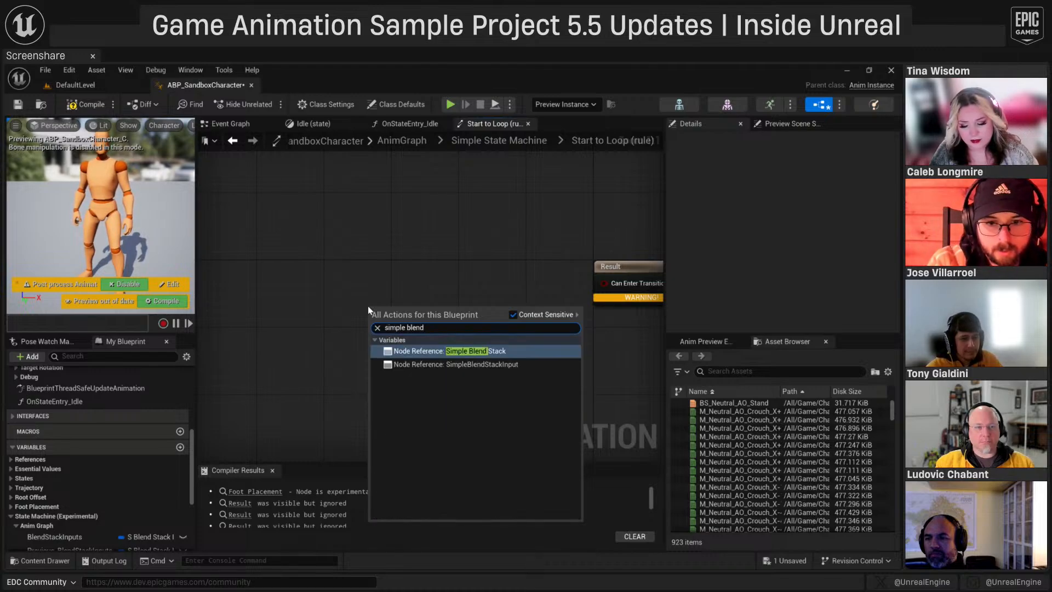
key(Return)
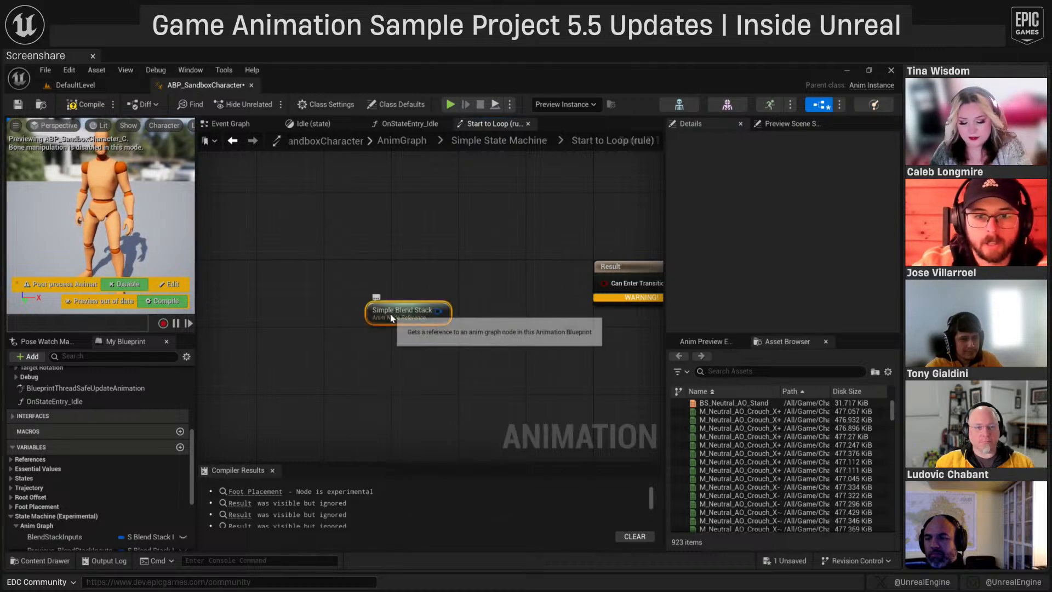
- Feed the Simple Blend Stack reference through a Convert to Blend Stack Node into Get Current Asset Time Remaining
drag(395, 324, 333, 285)
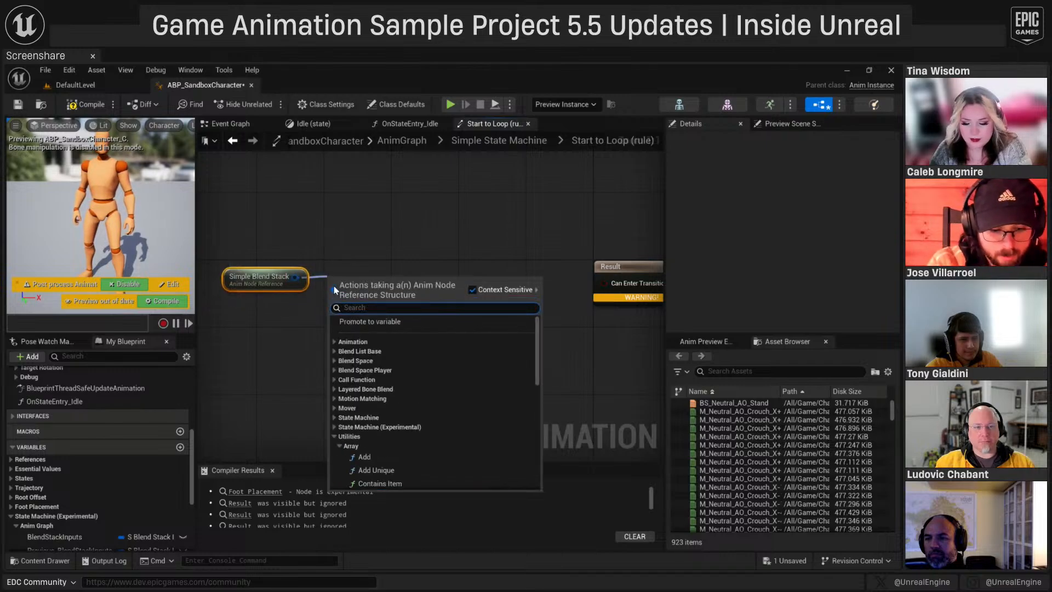
text(conver to blen)
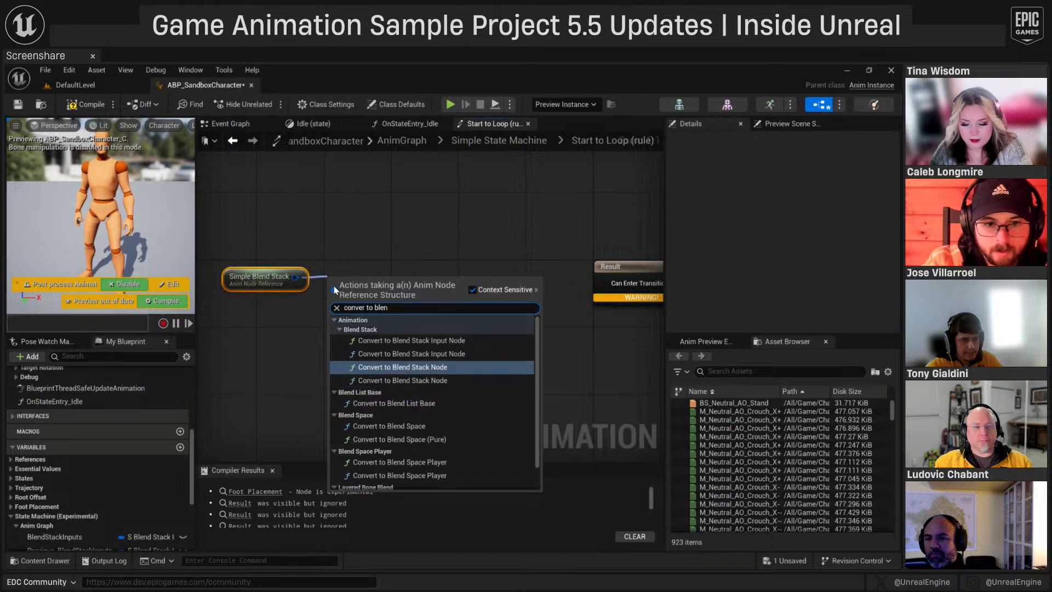
click(403, 367)
drag(436, 291, 459, 291)
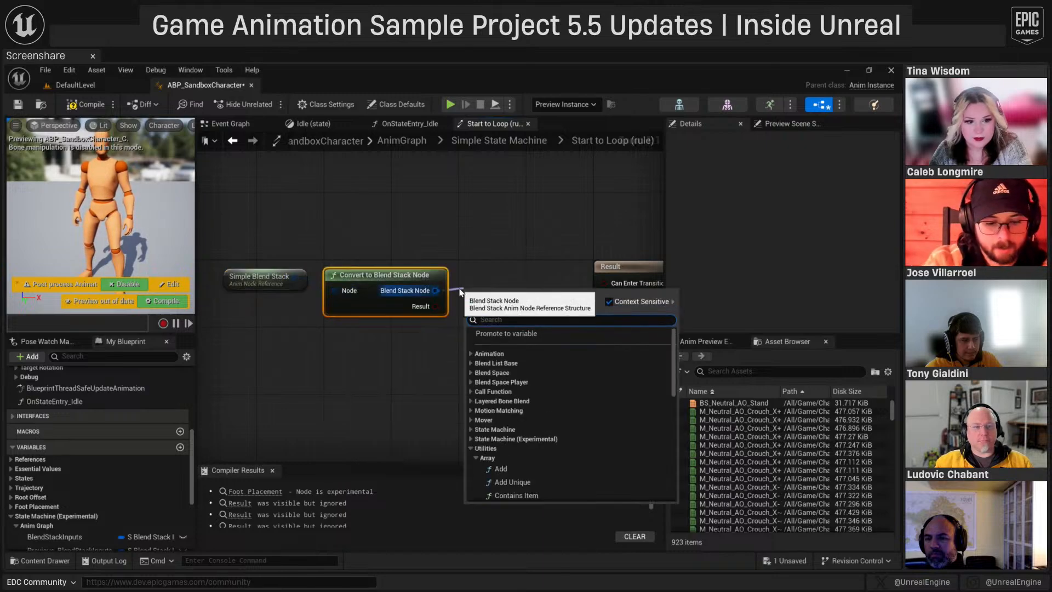
text(time)
key(Return)
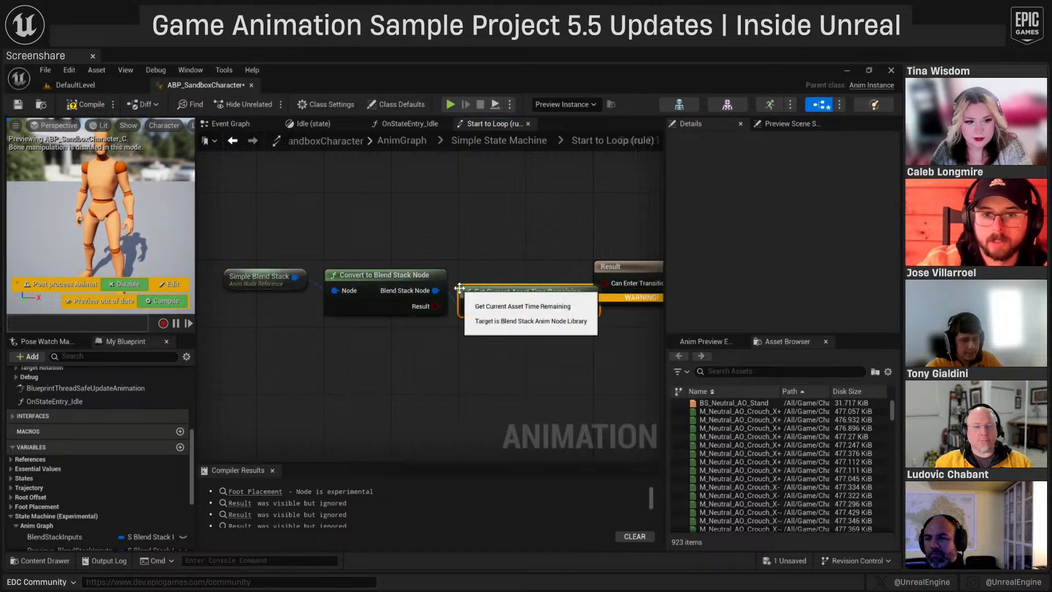
- Make room before the Result node and add a Less (<) comparison checking whether the remaining asset time is below 0.3
scroll(511, 262, down, 2)
drag(534, 258, 408, 301)
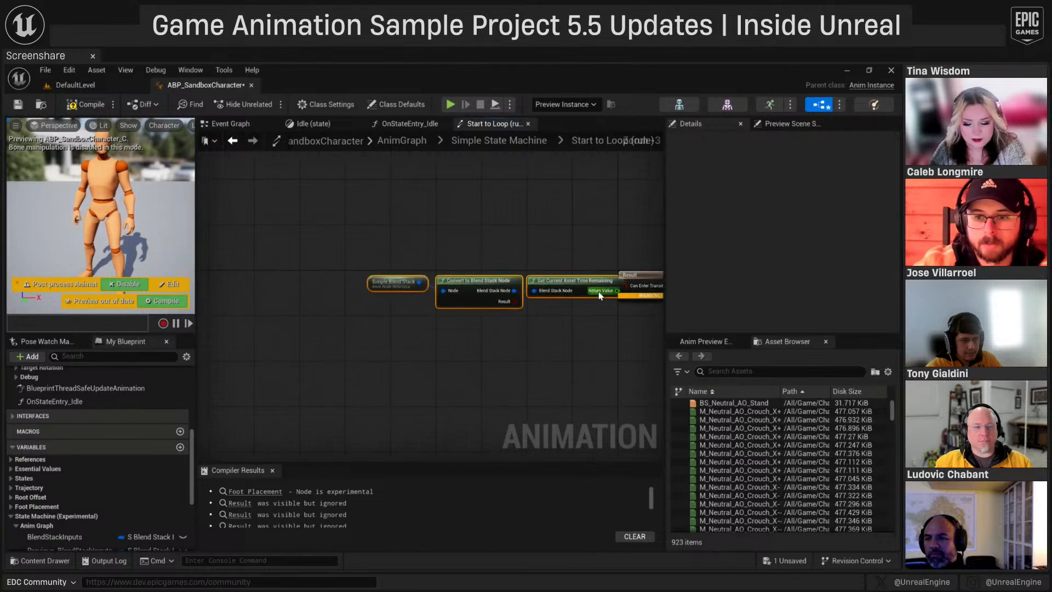
drag(590, 277, 413, 276)
drag(466, 300, 467, 302)
text(<)
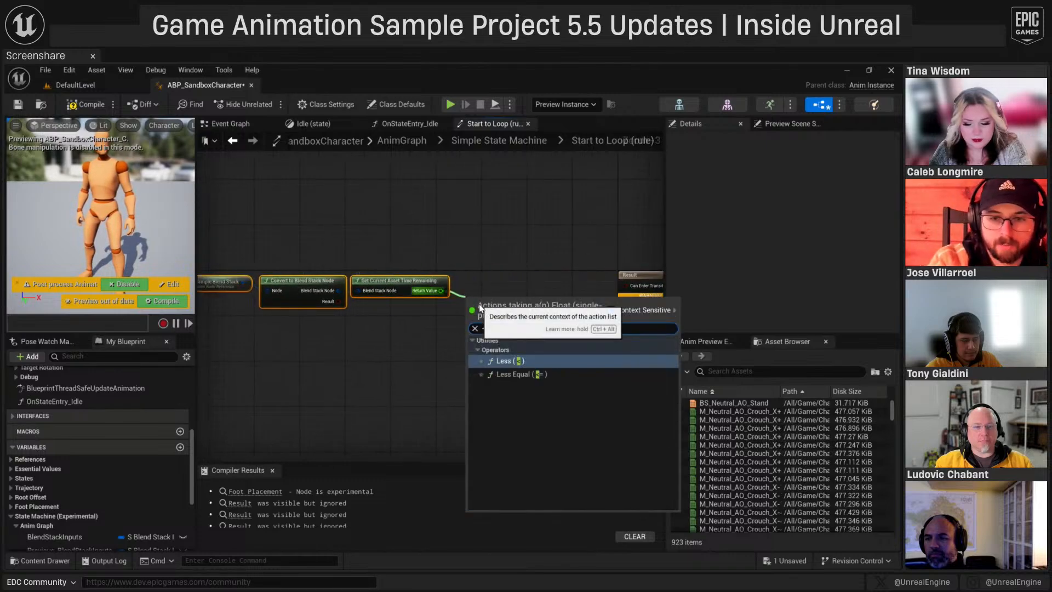
key(Return)
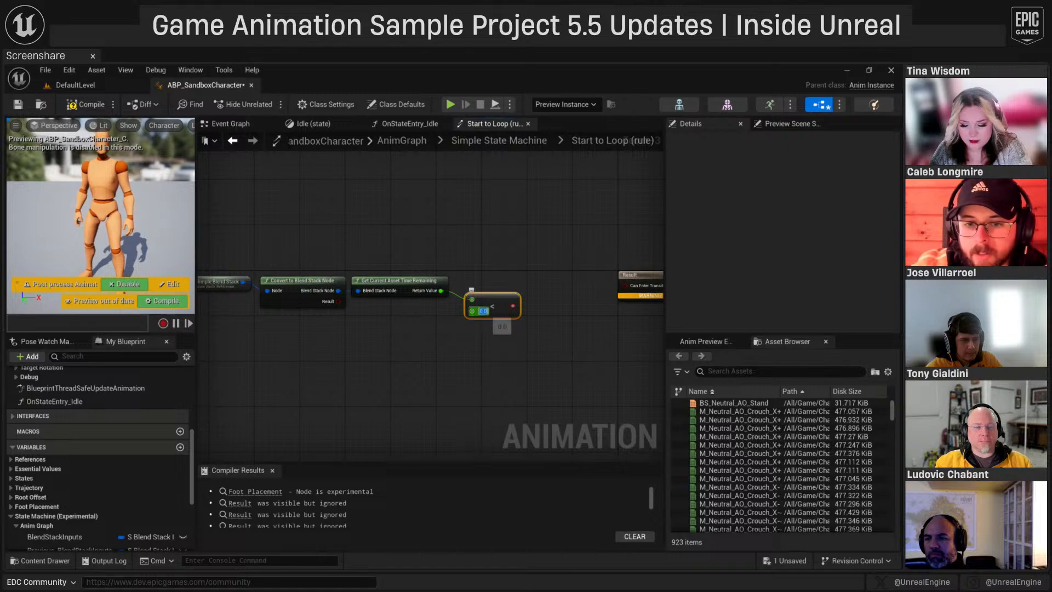
text(0.3)
click(520, 332)
drag(497, 301, 489, 291)
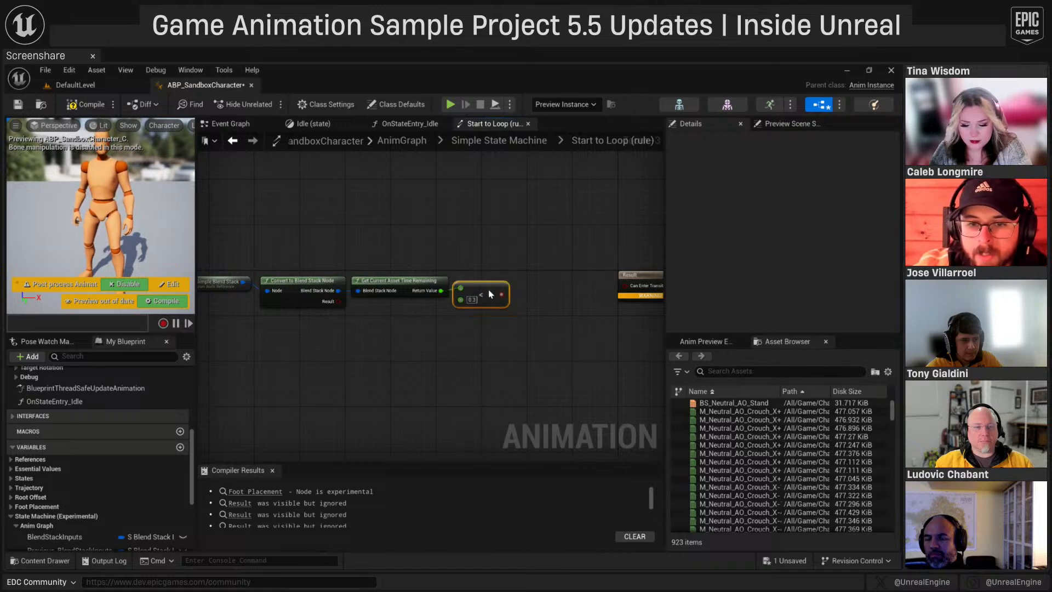
- Add Is Current Asset Looping from the converted Blend Stack Node and invert its output with a NOT node
drag(338, 291, 353, 323)
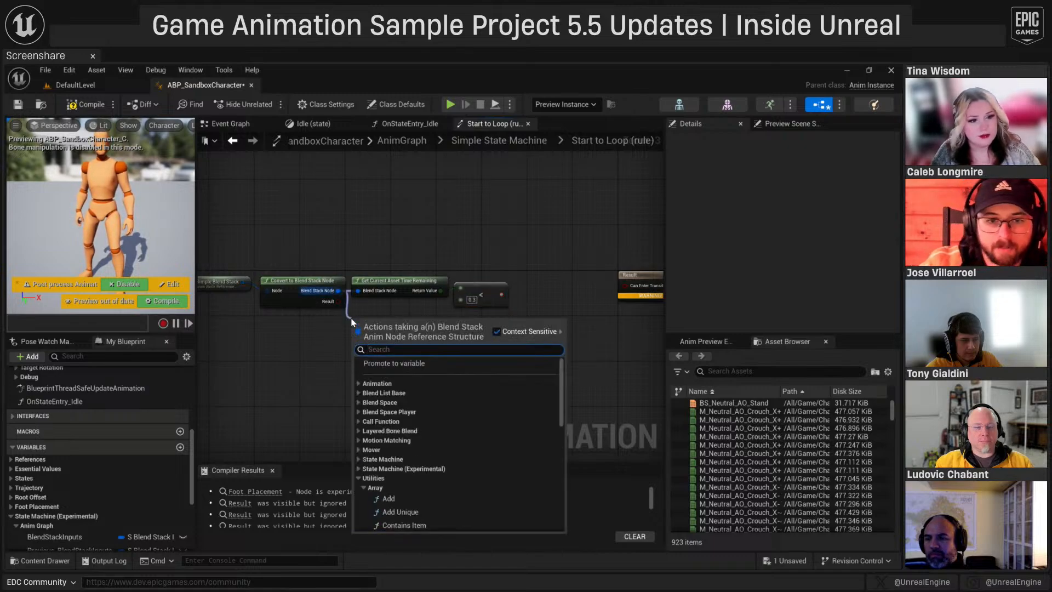
text(is loo)
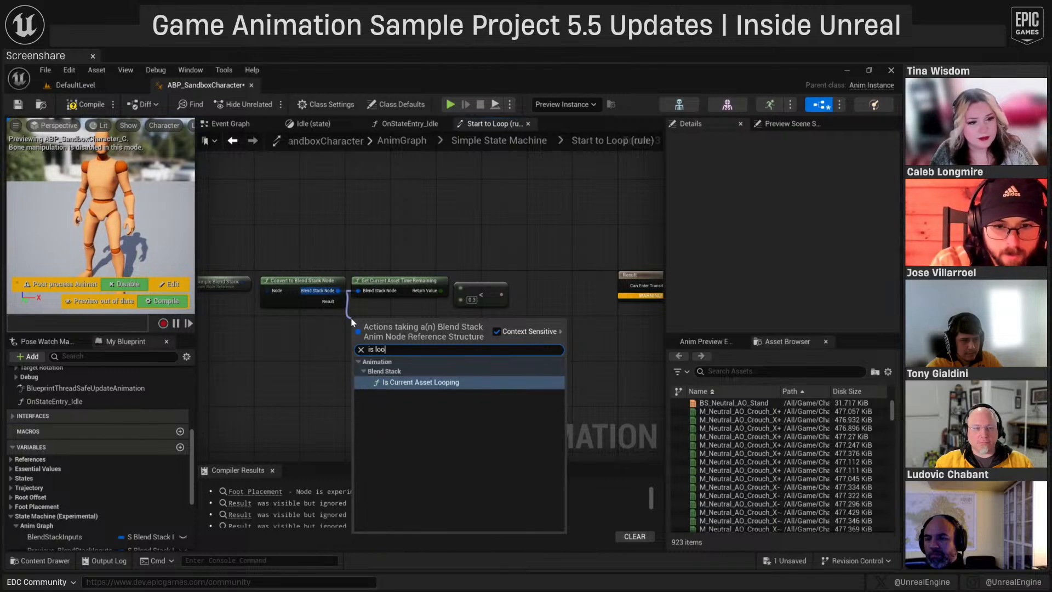
key(Return)
drag(431, 333, 463, 337)
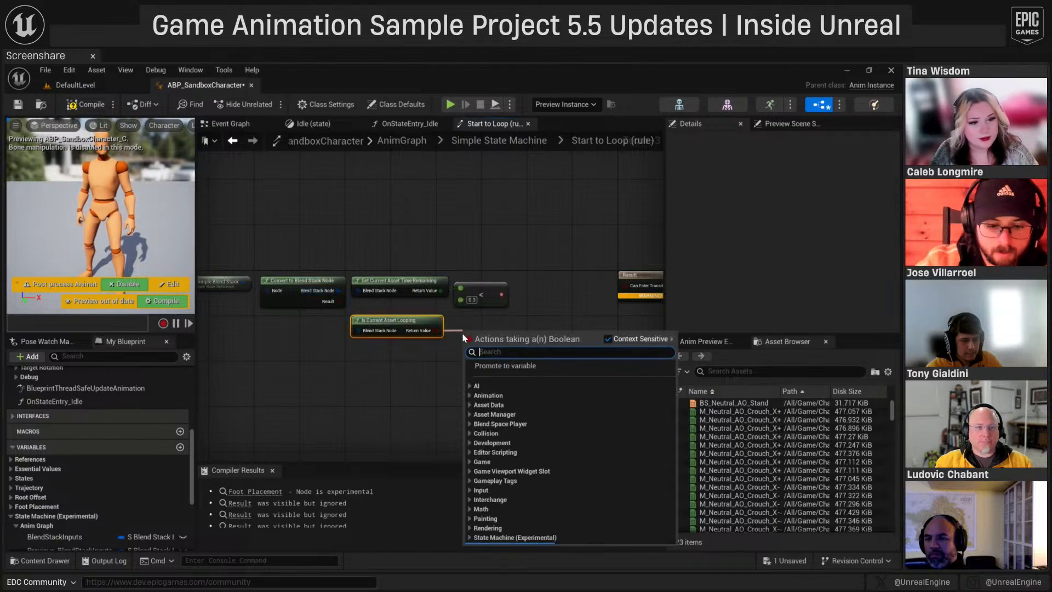
text(not)
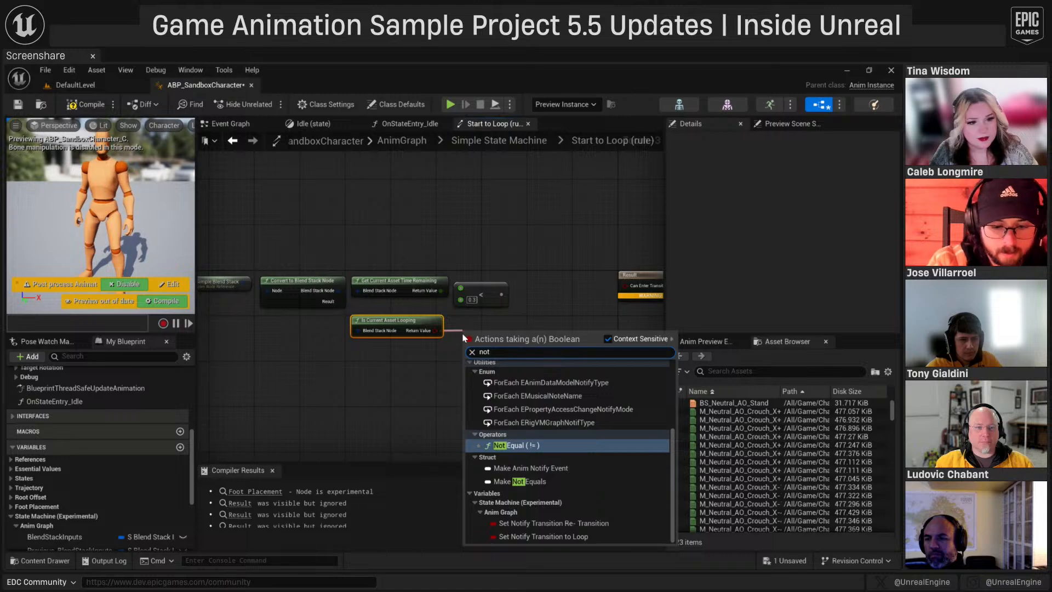
key(Return)
- Combine the Less comparison and NOT outputs with an AND node and connect it to Can Enter Transition
drag(501, 297, 546, 319)
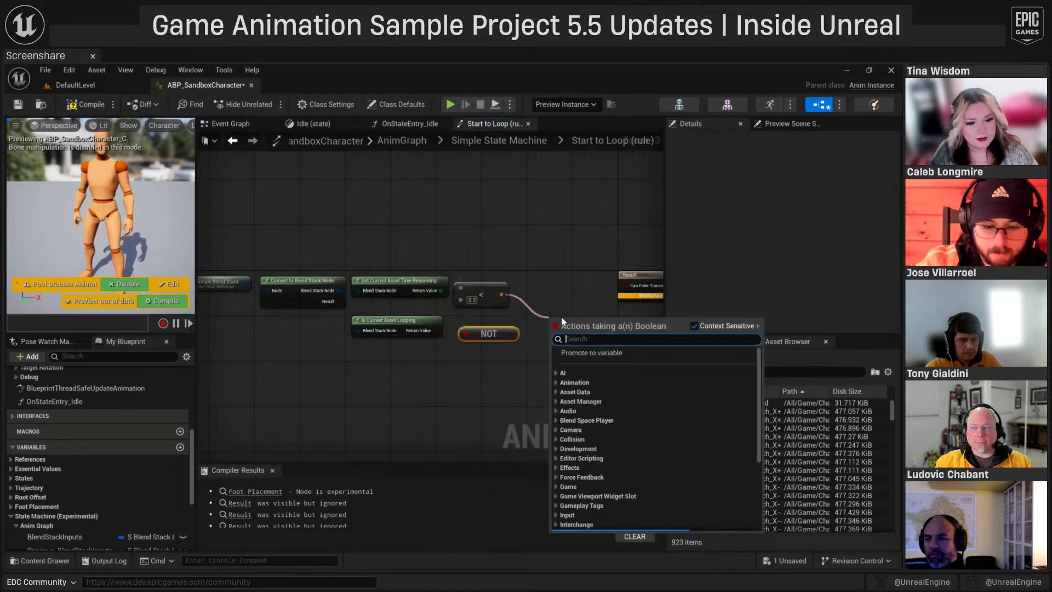
text(and)
key(Return)
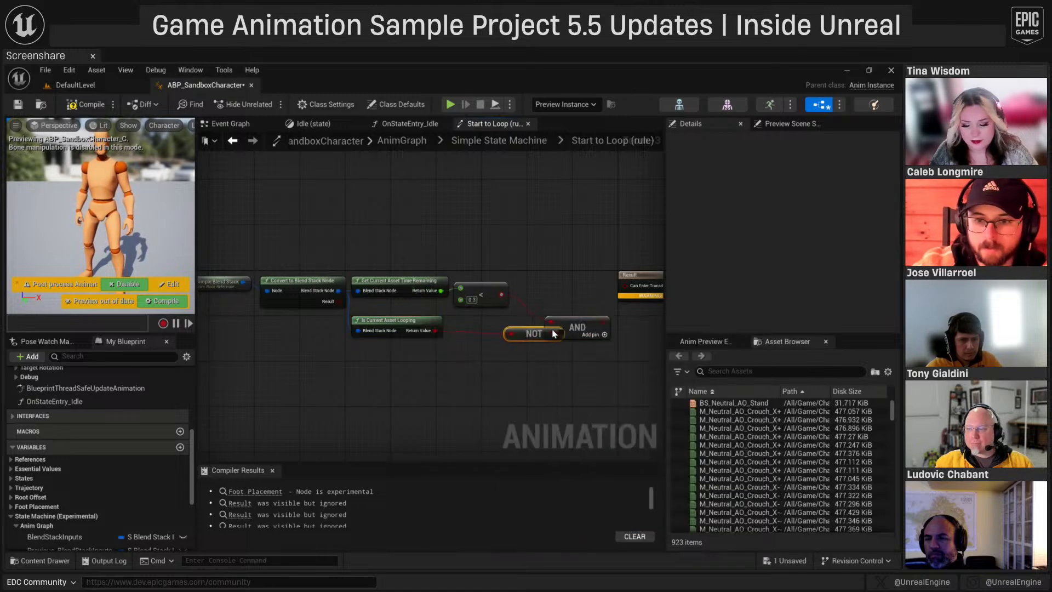
drag(573, 318, 555, 306)
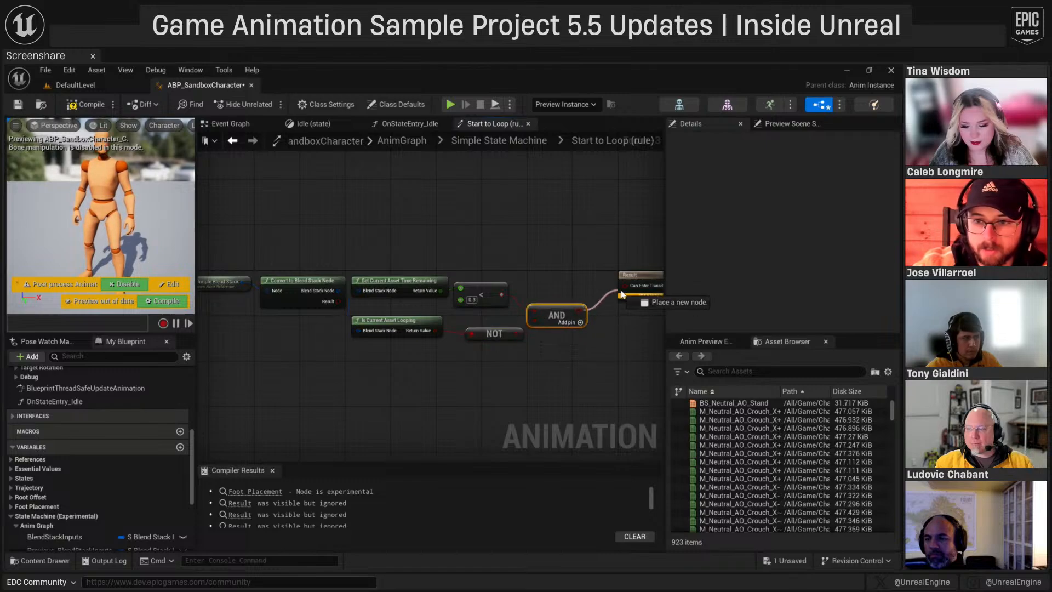
drag(622, 295, 623, 286)
- Compile the animation blueprint to check the Start to Loop transition rule
scroll(617, 289, down, 2)
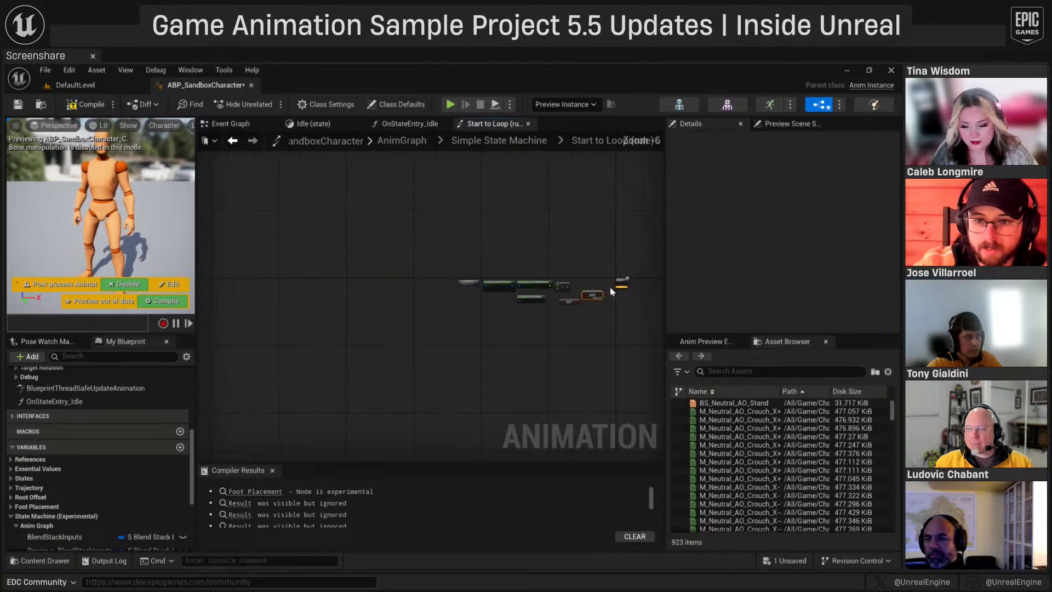
click(92, 105)
scroll(323, 295, up, 2)
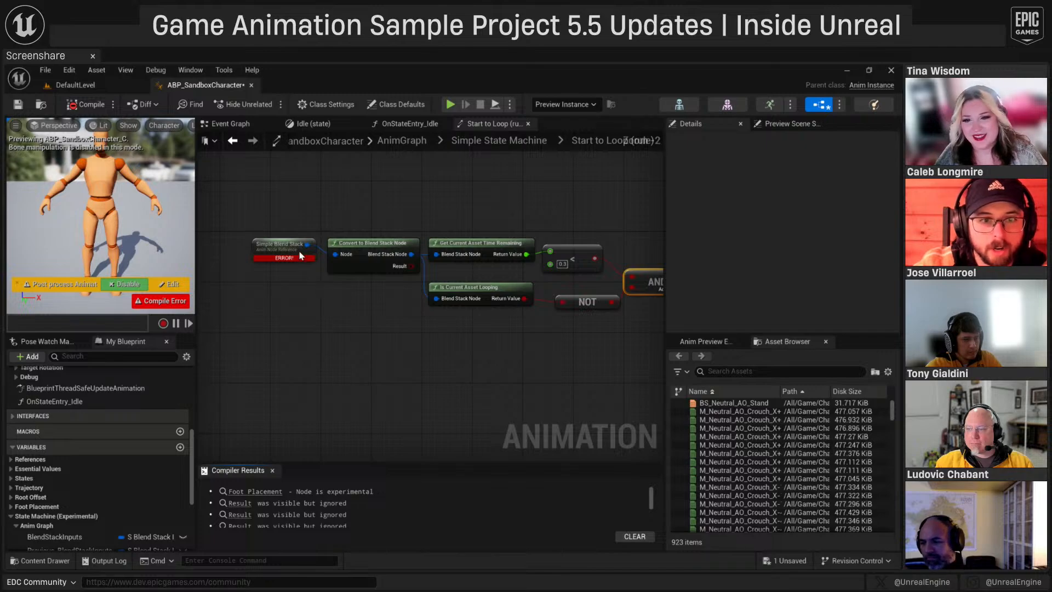
- Collapse all nodes feeding Result in the Start to Loop rule into a function named IsBlendStackAnimAlmostFinished
scroll(329, 296, down, 2)
drag(560, 343, 270, 251)
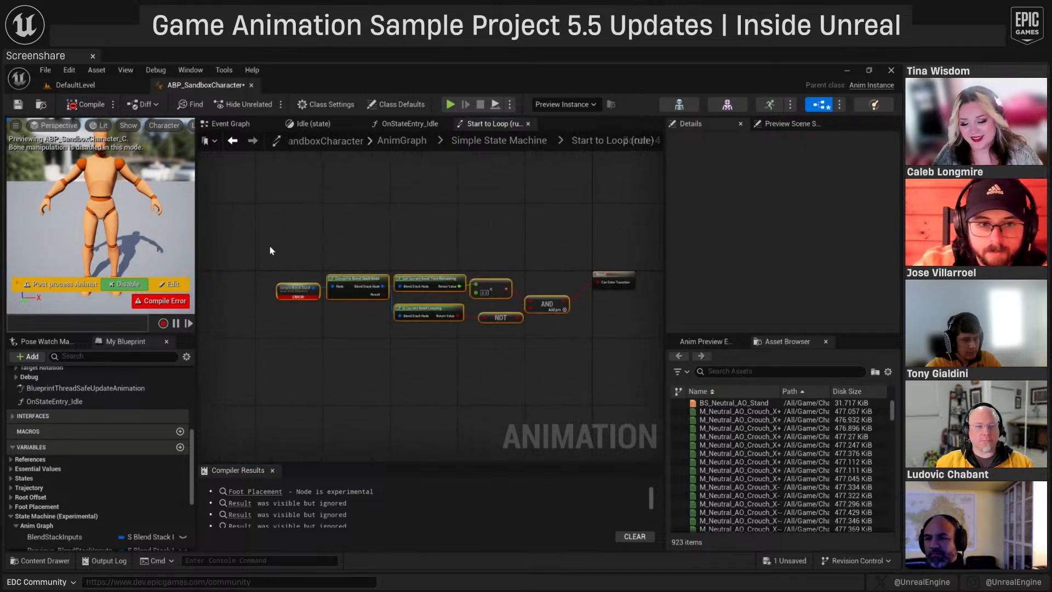
scroll(322, 299, up, 2)
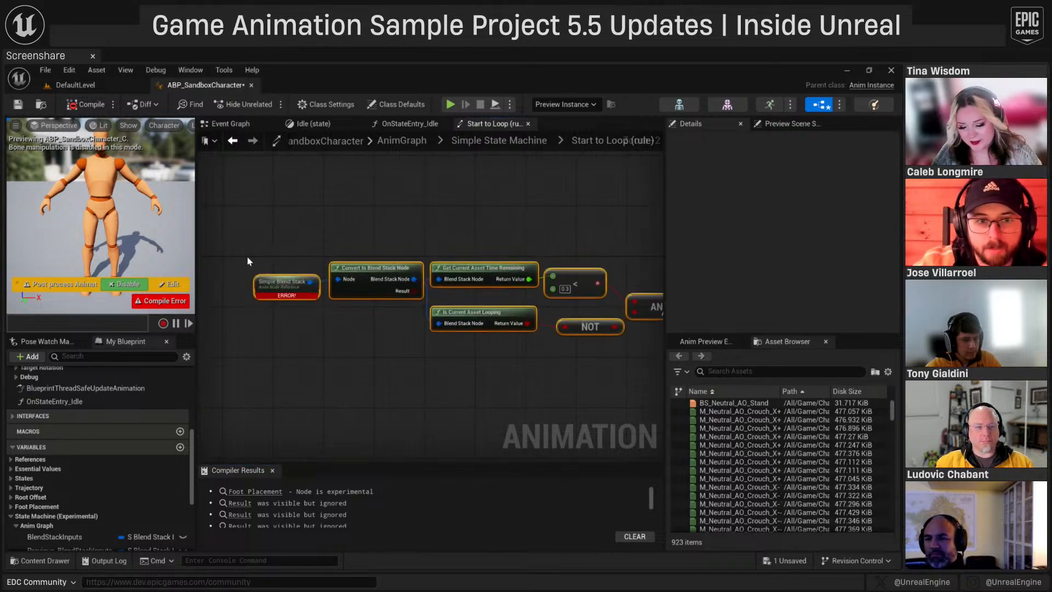
mouse_move(352, 266)
right_down()
mouse_move(298, 234)
mouse_move(352, 214)
mouse_move(333, 260)
right_up()
right_click(603, 306)
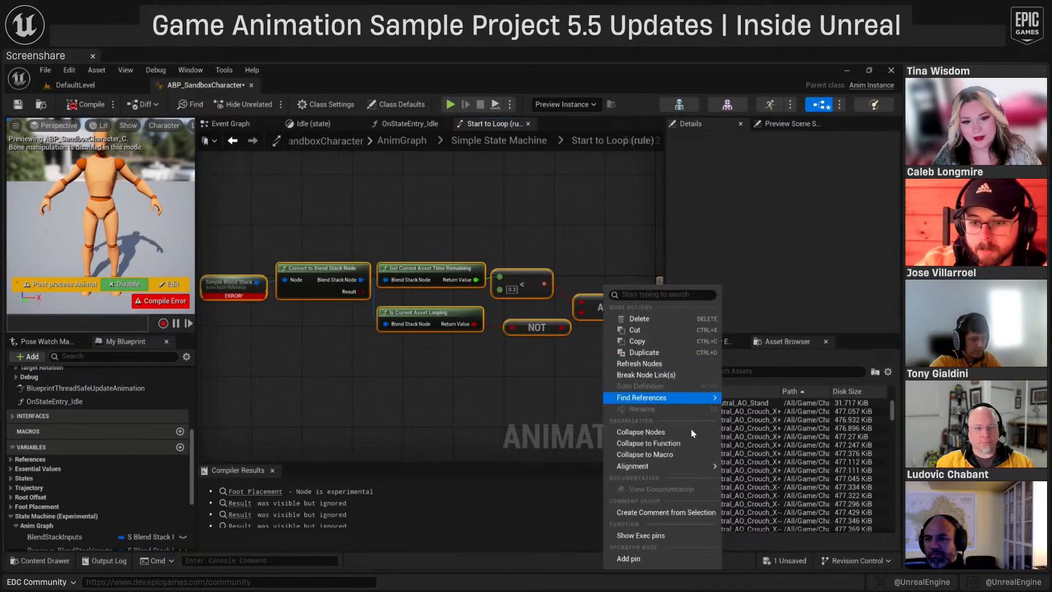
click(654, 446)
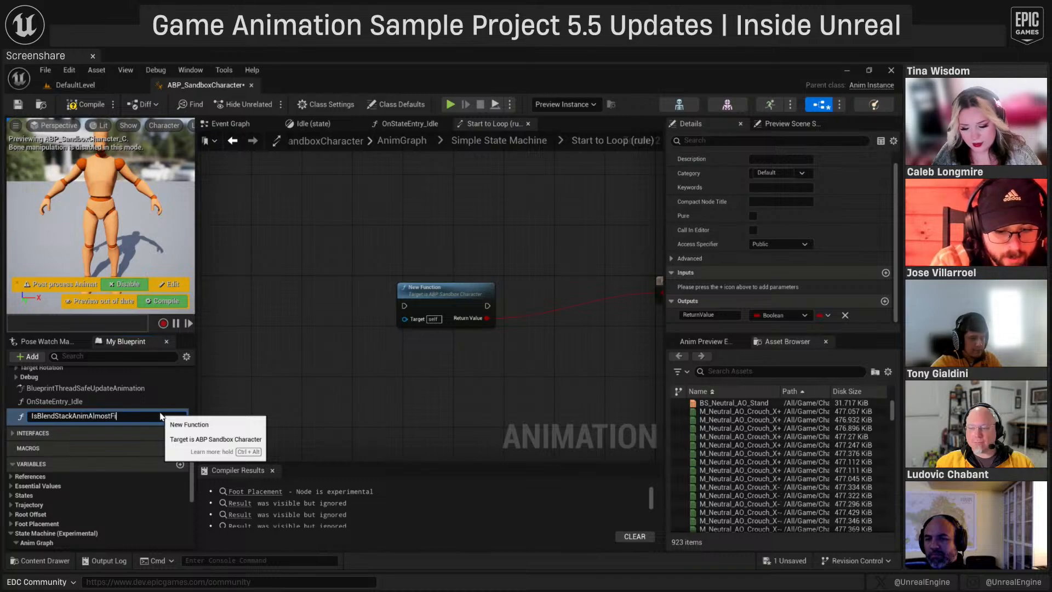
key(Return)
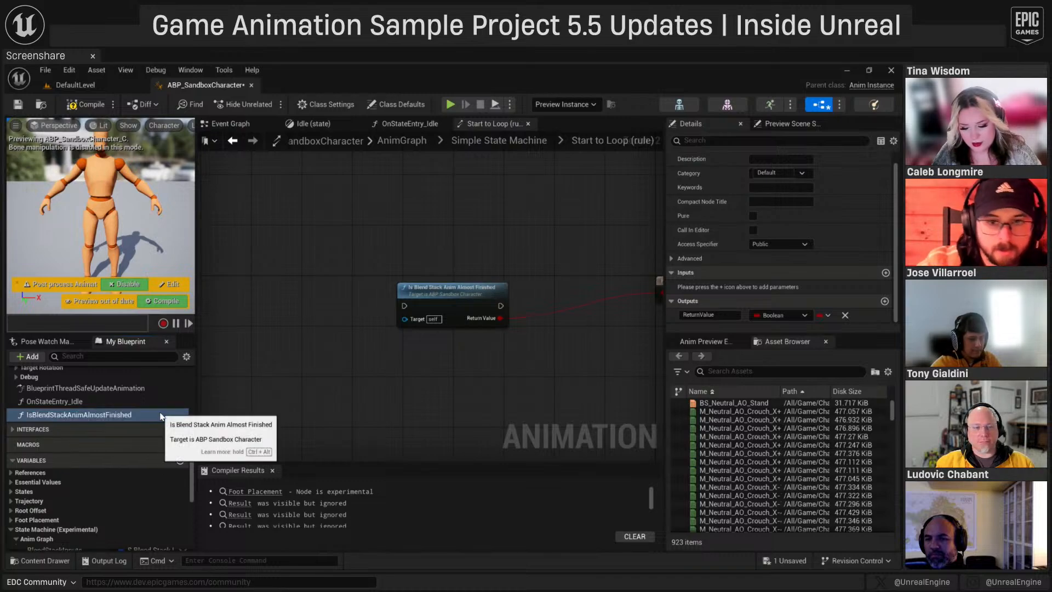
- Make the IsBlendStackAnimAlmostFinished function Pure and Thread Safe, place its node closer to Result, and compile
click(753, 215)
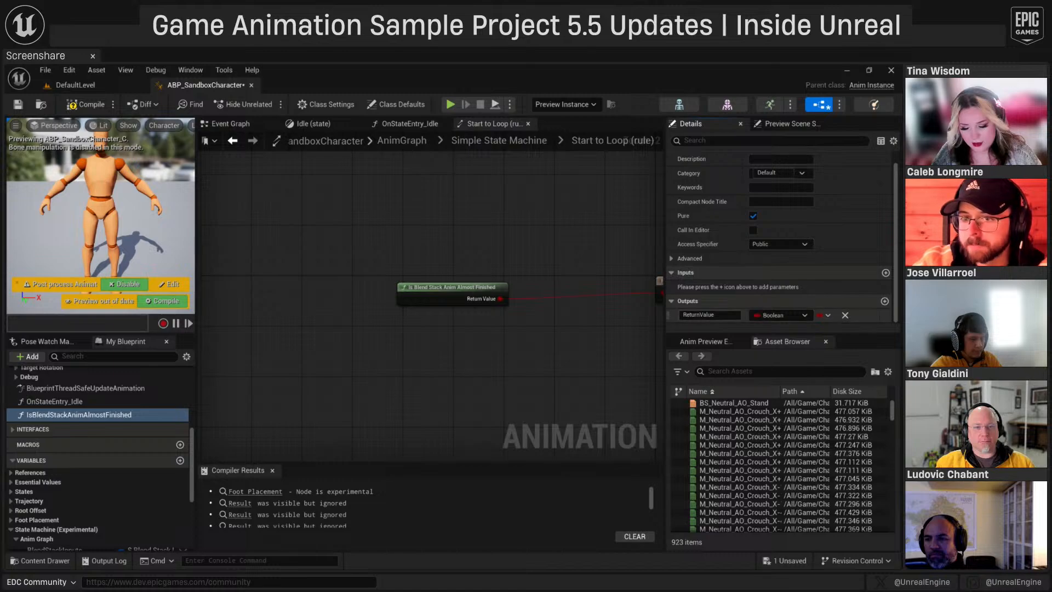
click(445, 291)
scroll(761, 274, down, 2)
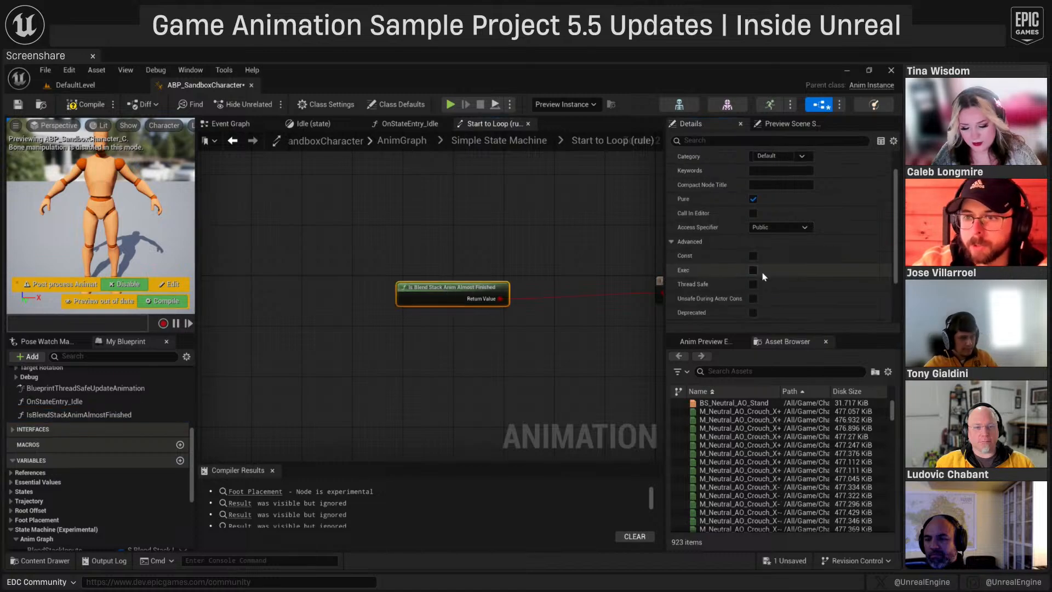
click(752, 268)
right_drag(499, 264, 448, 279)
drag(429, 308, 504, 302)
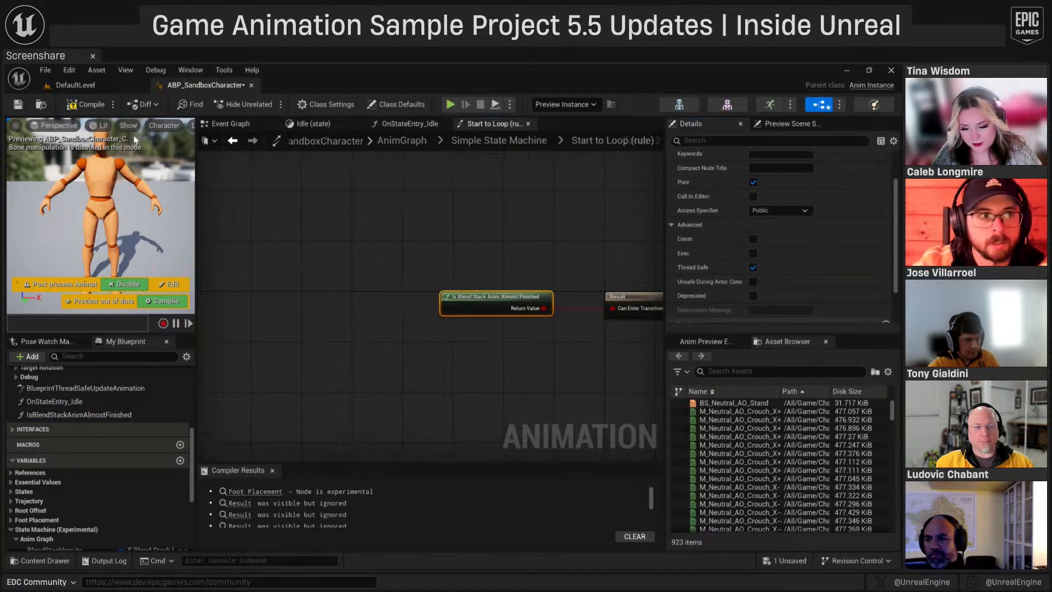
click(89, 106)
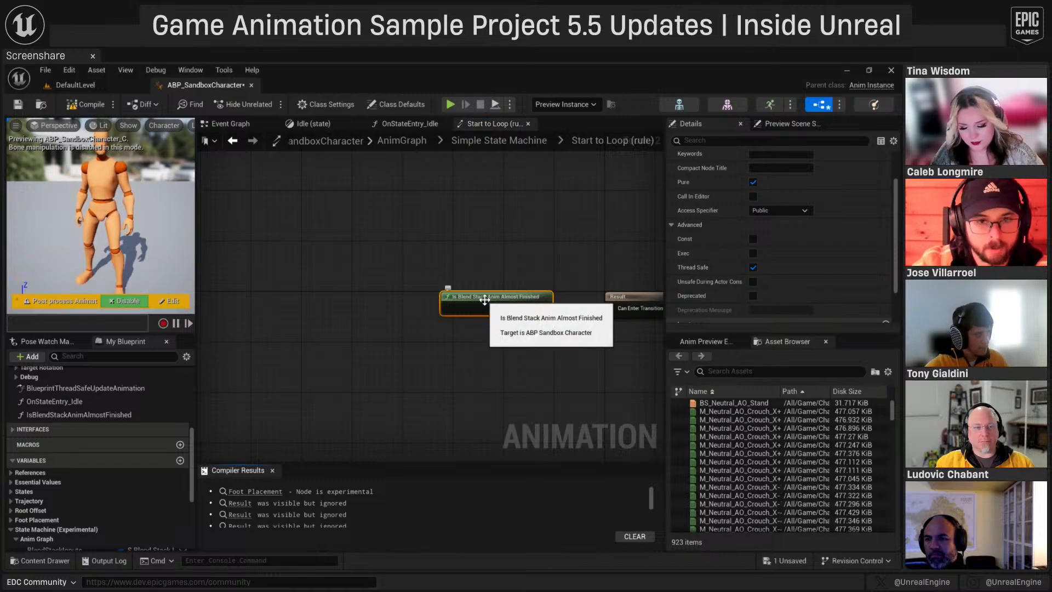
- In the Stop to Idle rule, connect an IsBlendStackAnimAlmostFinished node to Can Enter Transition, compile, and return to the state machine
click(233, 140)
double_click(398, 337)
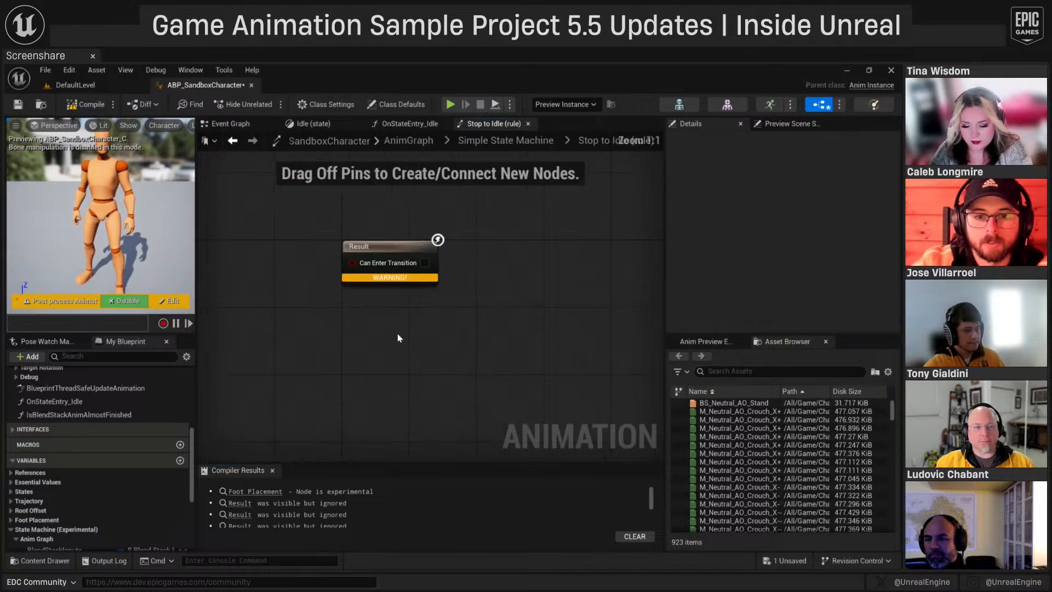
right_drag(443, 324, 476, 313)
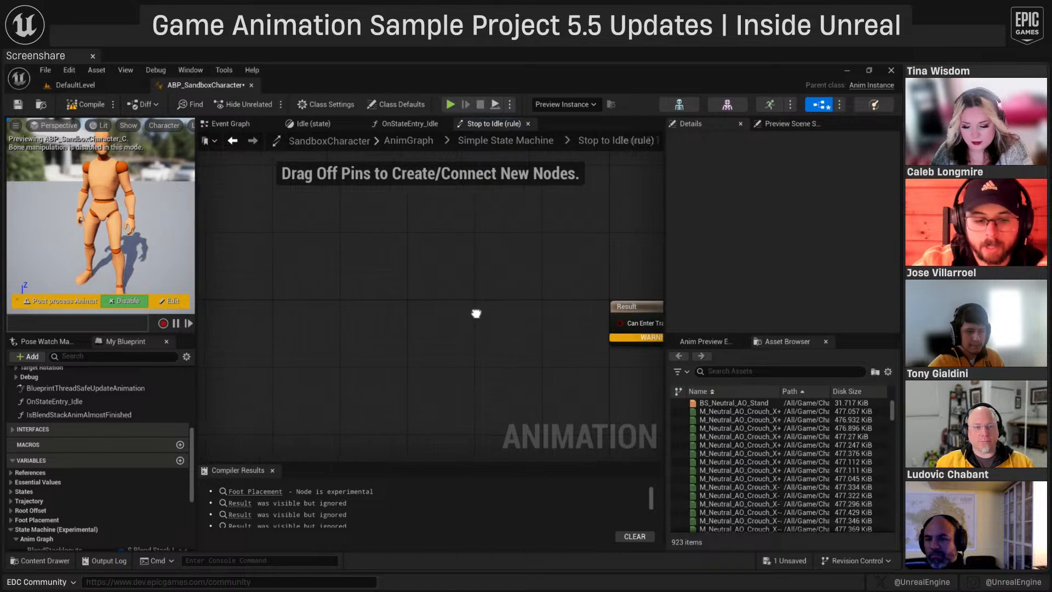
drag(79, 415, 495, 320)
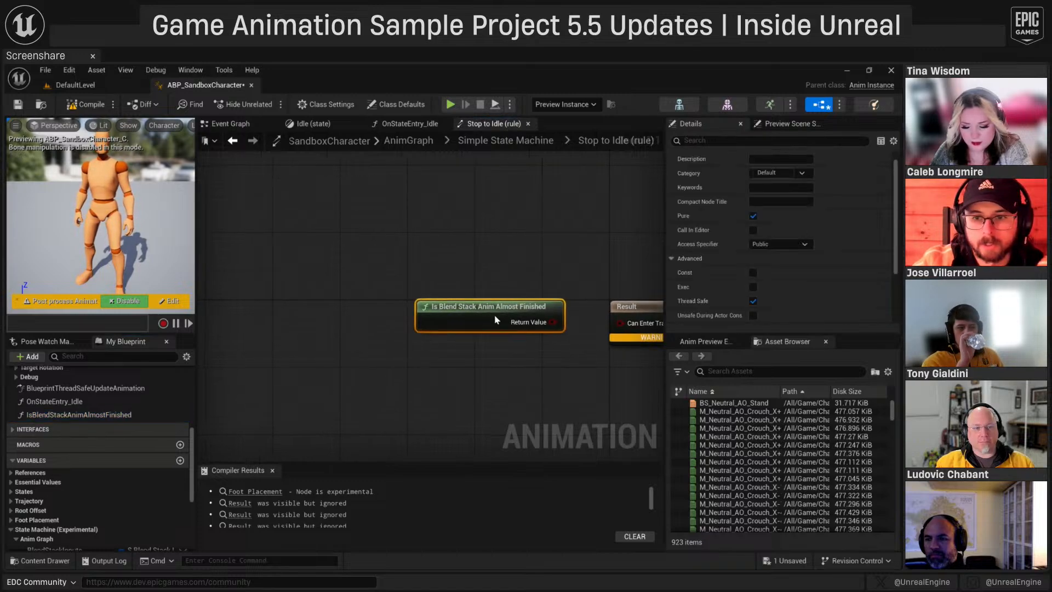
drag(648, 330, 647, 329)
right_drag(628, 279, 508, 255)
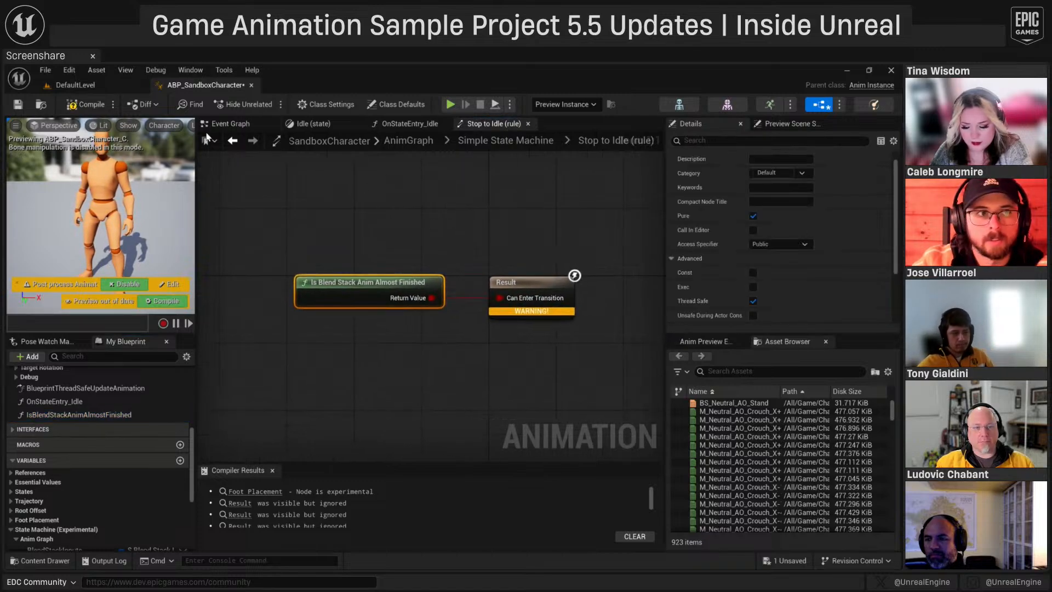
click(87, 106)
click(233, 141)
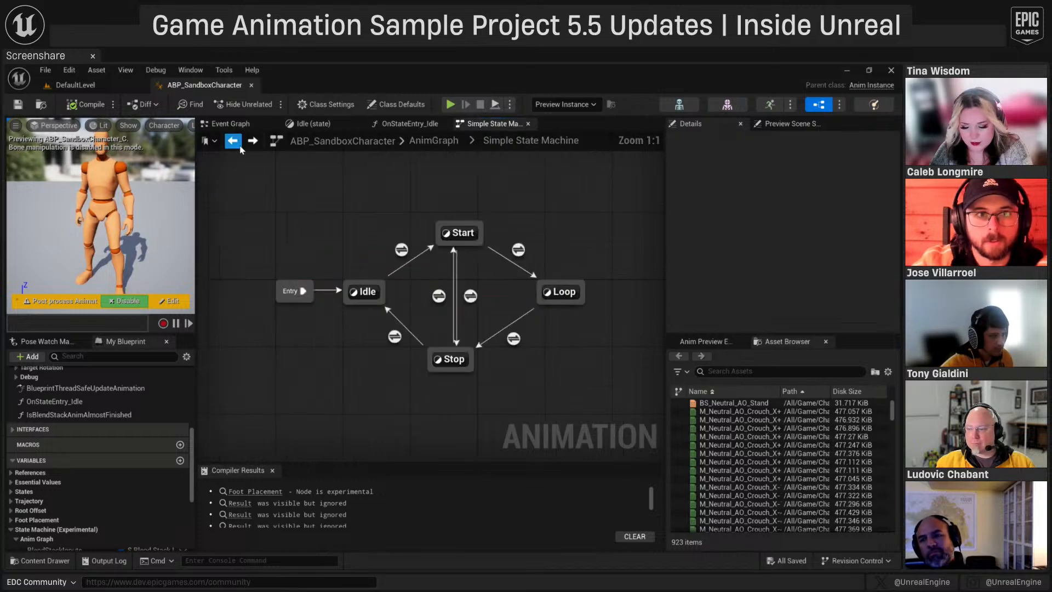
- Move the Start state slightly within the state machine and open its Output Animation Pose node's settings
right_drag(443, 297, 470, 315)
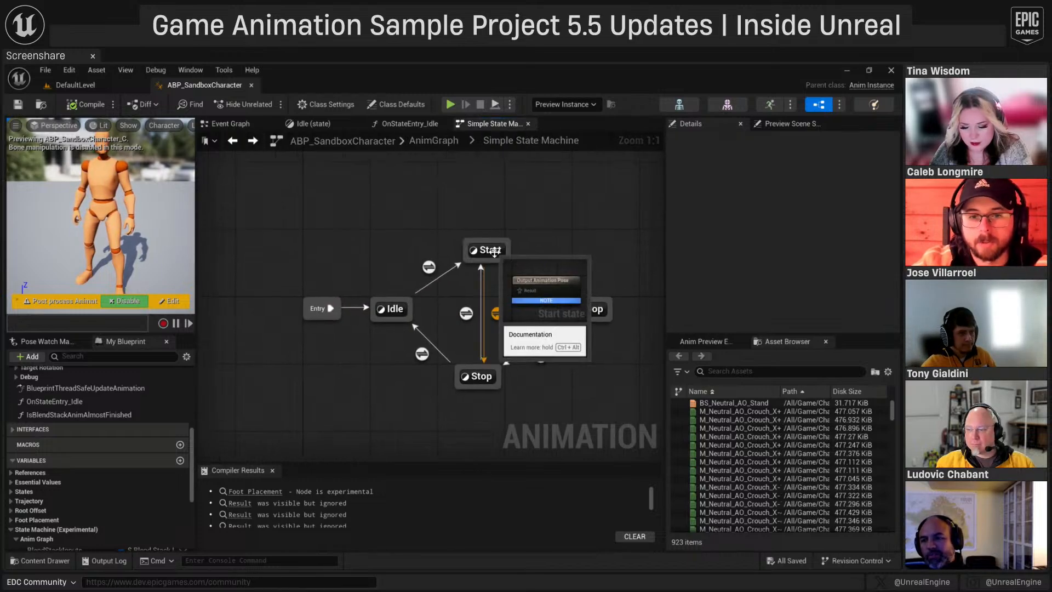
drag(491, 252, 484, 261)
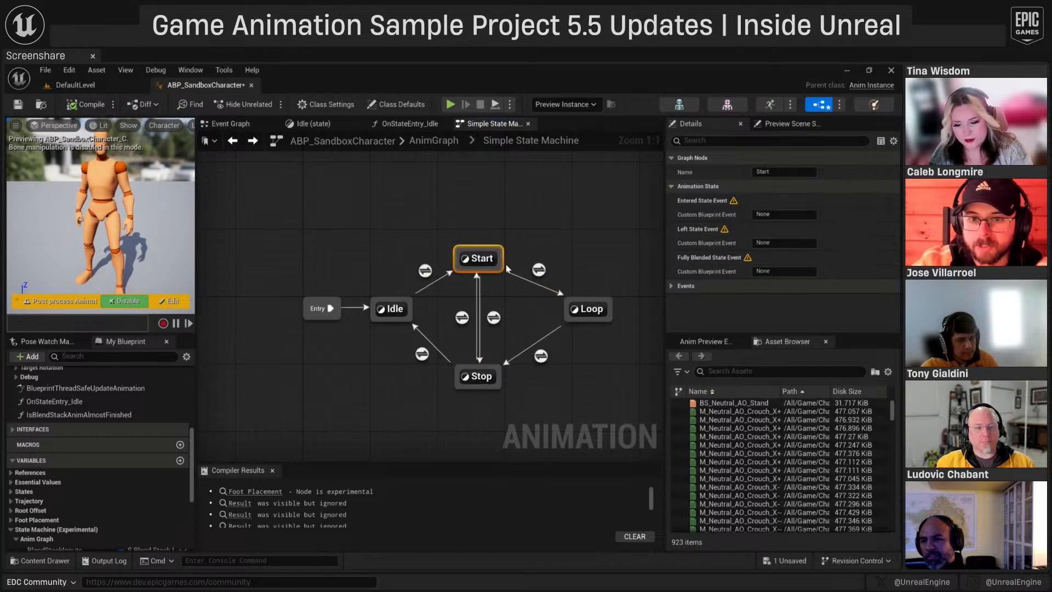
double_click(488, 262)
click(429, 285)
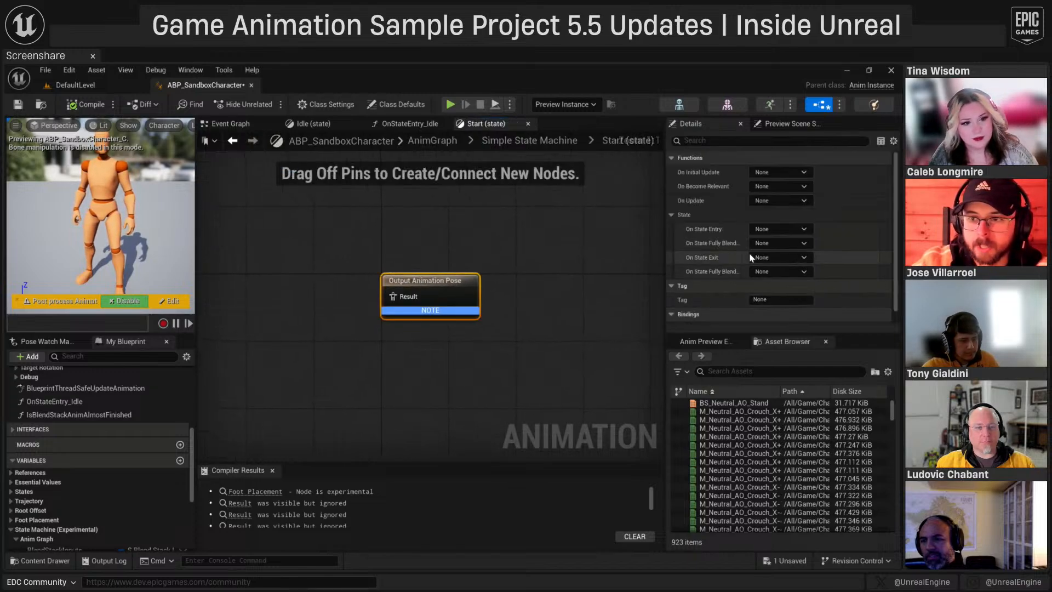
scroll(89, 442, down, 3)
scroll(89, 442, up, 3)
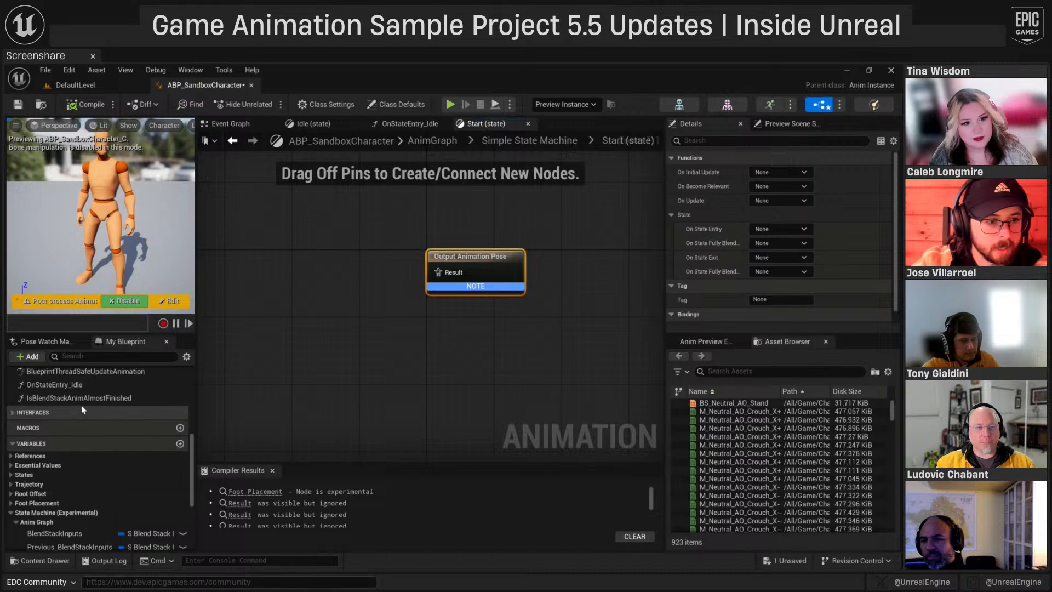
- Duplicate the OnStateEntry_Idle function and name the copy OnStateEntry_Start
click(85, 419)
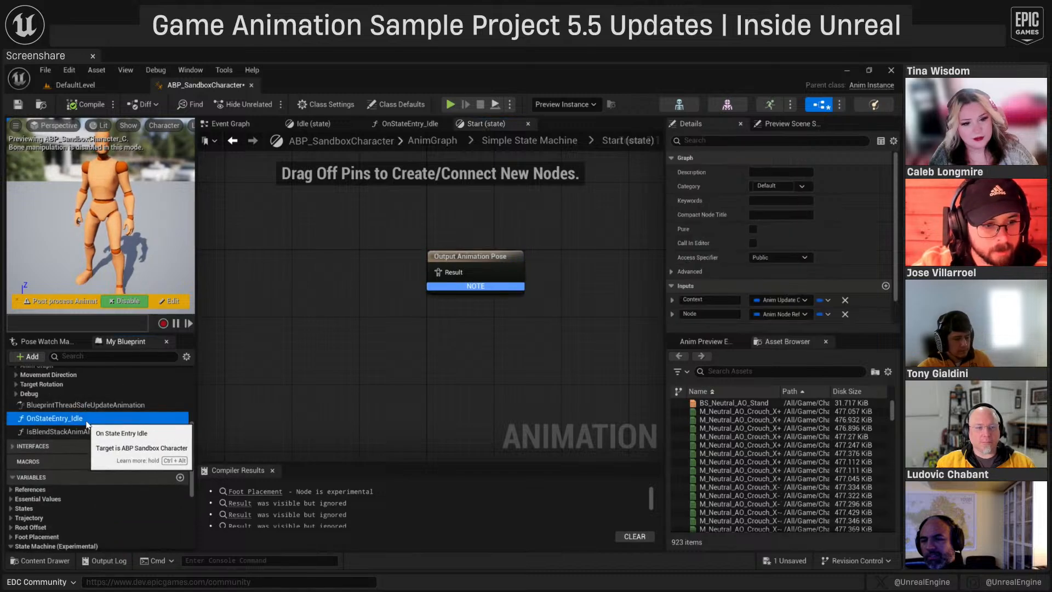
key(ctrl+d)
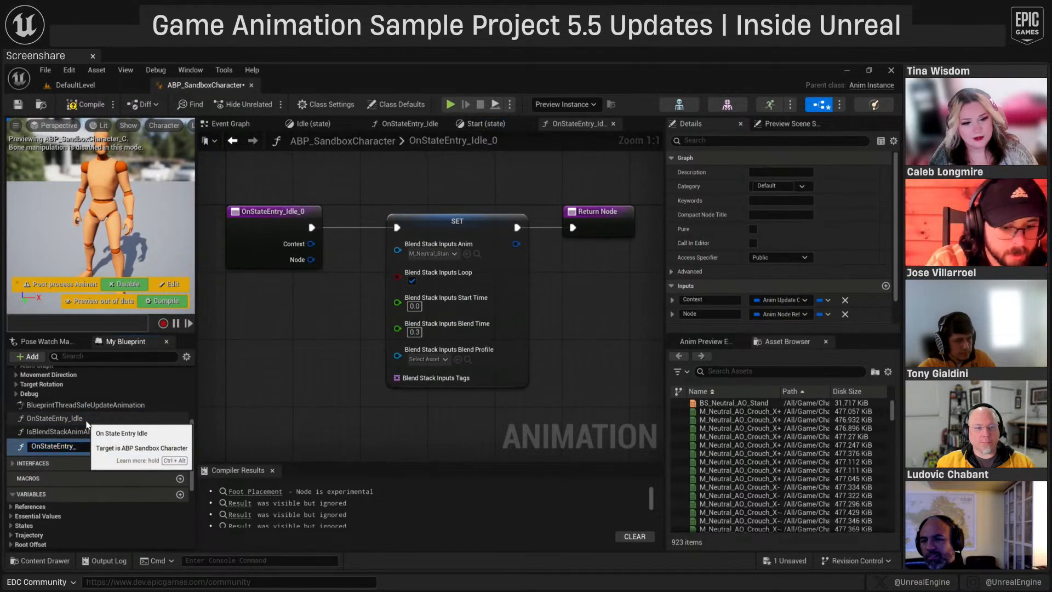
key(Return)
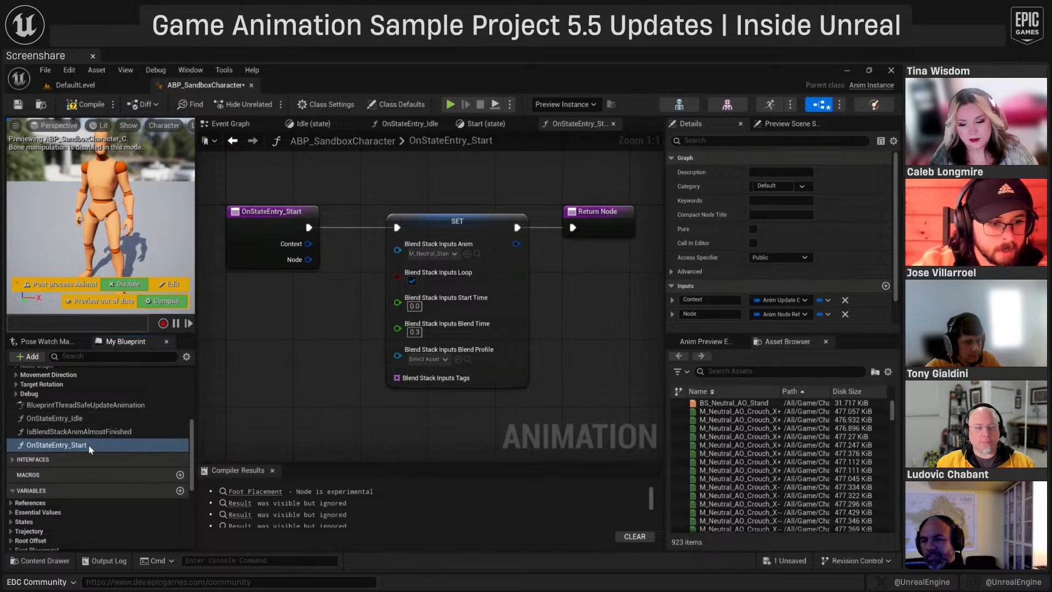
- Make two more duplicates of the state entry function, named OnStateEntry_Loop and OnStateEntry_Stop
right_click(87, 445)
click(138, 531)
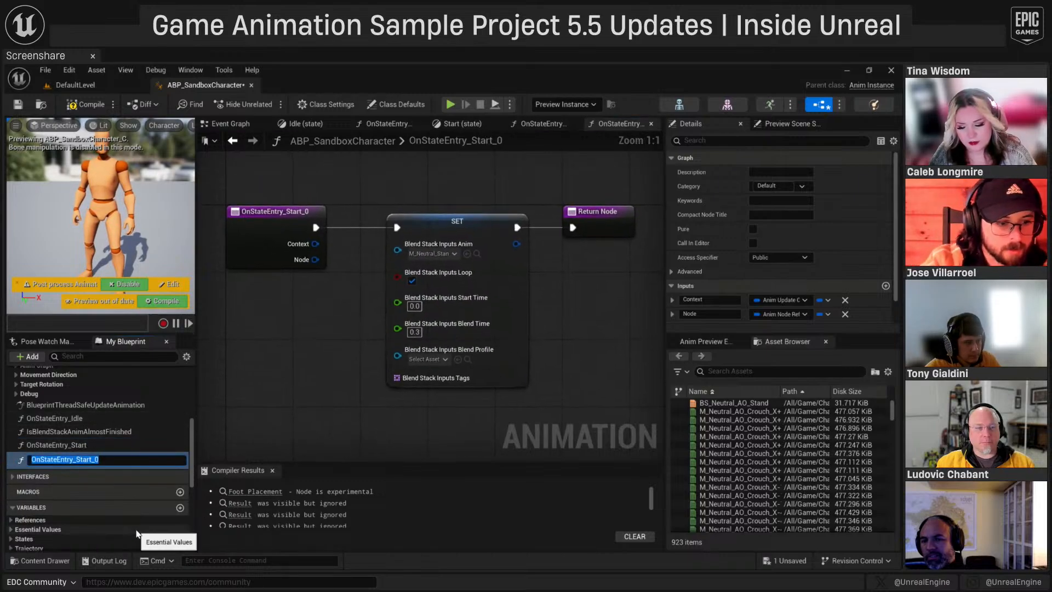
text(OnStateEntry_Loo)
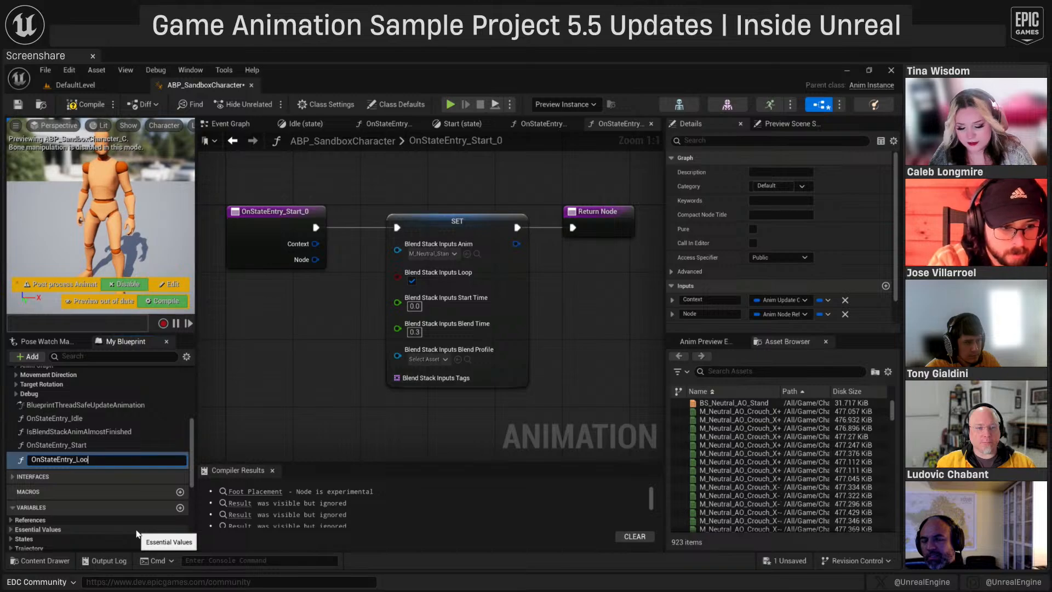
text(p)
key(Return)
key(ctrl+d)
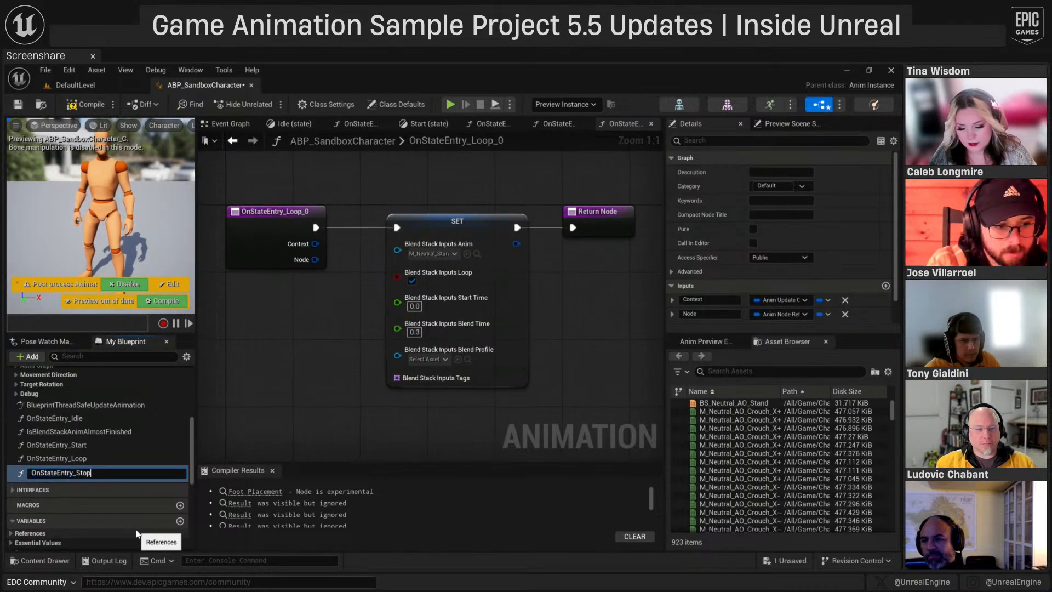
key(Return)
- Set the Start state's On State Entry function to OnStateEntry_Start and return to the Simple State Machine
click(298, 124)
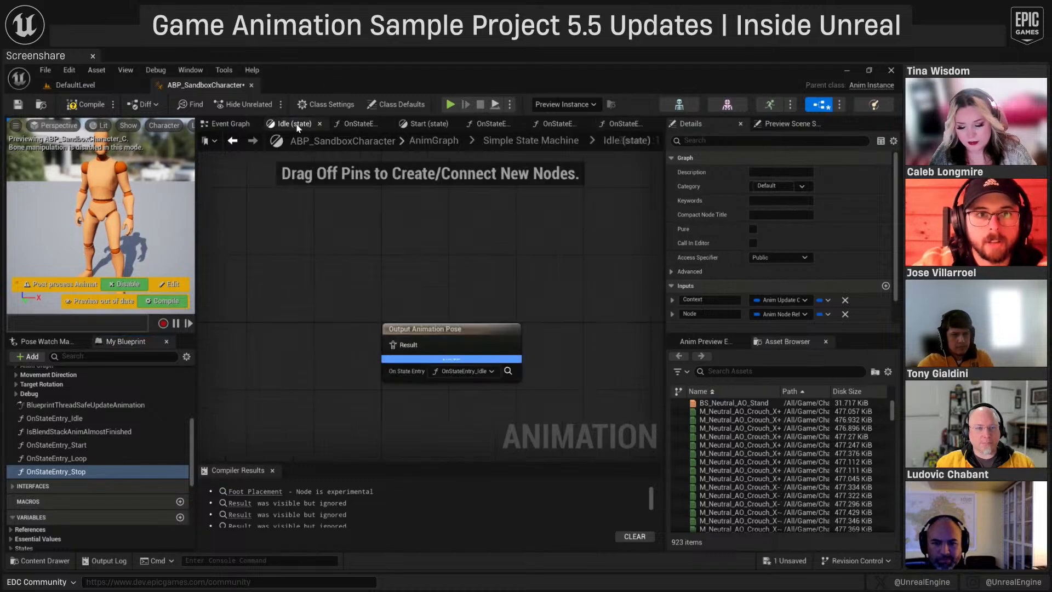
click(437, 145)
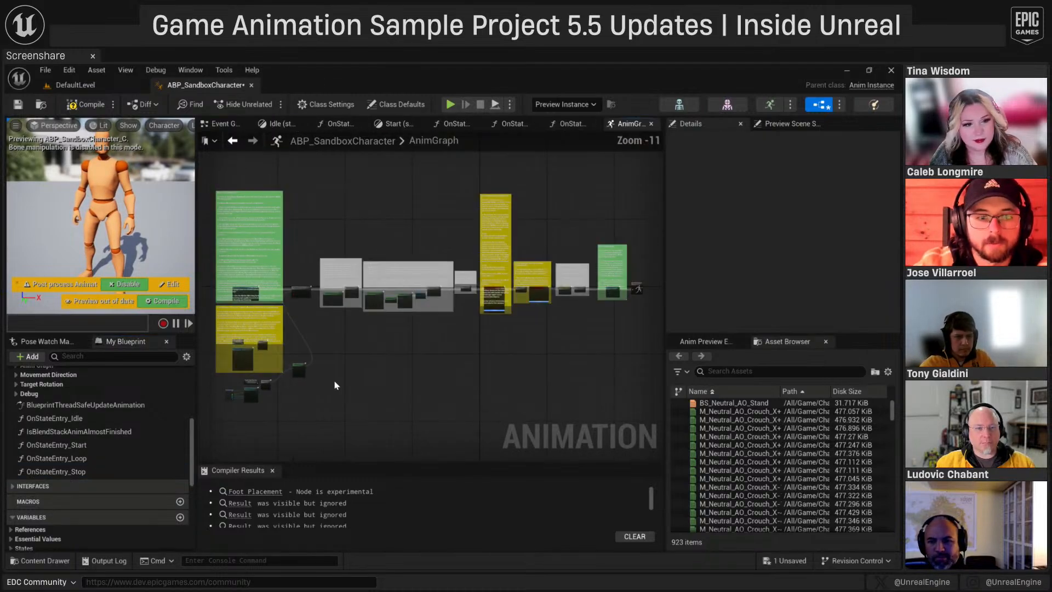
scroll(273, 389, up, 6)
right_drag(273, 389, 411, 348)
scroll(365, 331, up, 4)
double_click(325, 308)
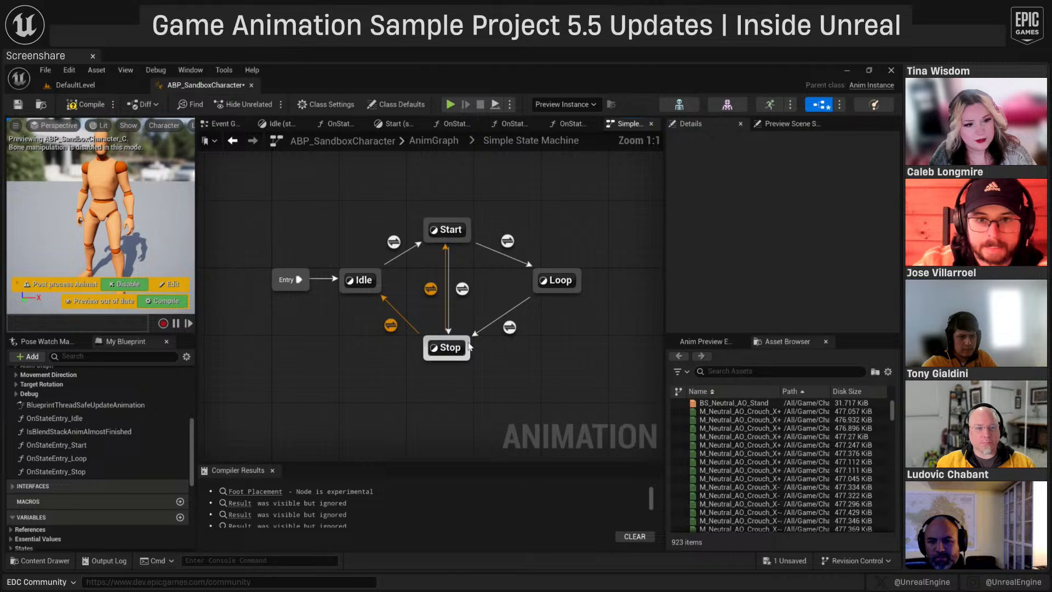
double_click(450, 234)
click(782, 229)
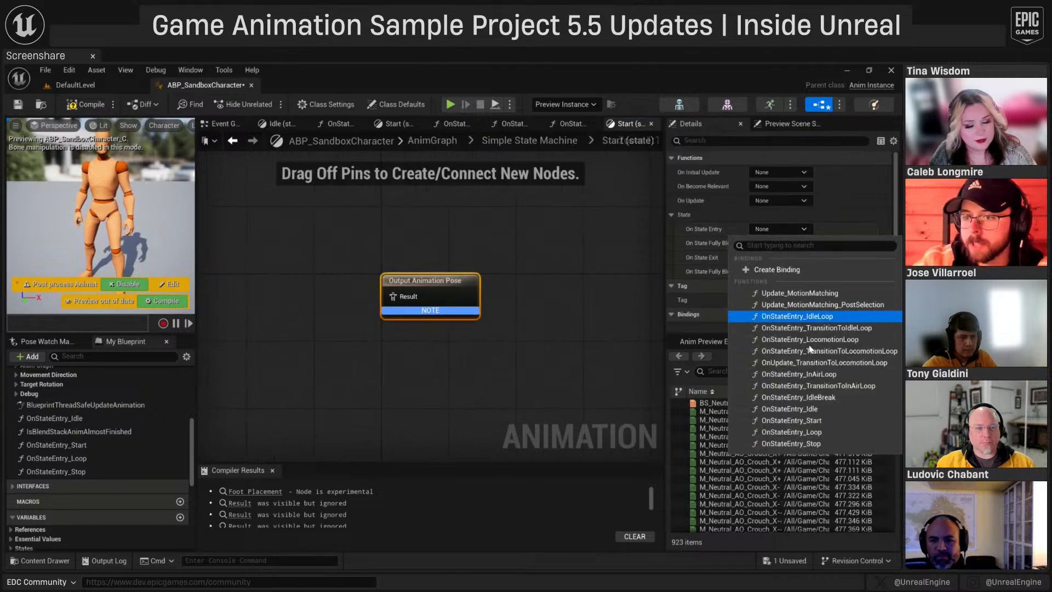
click(820, 423)
click(233, 141)
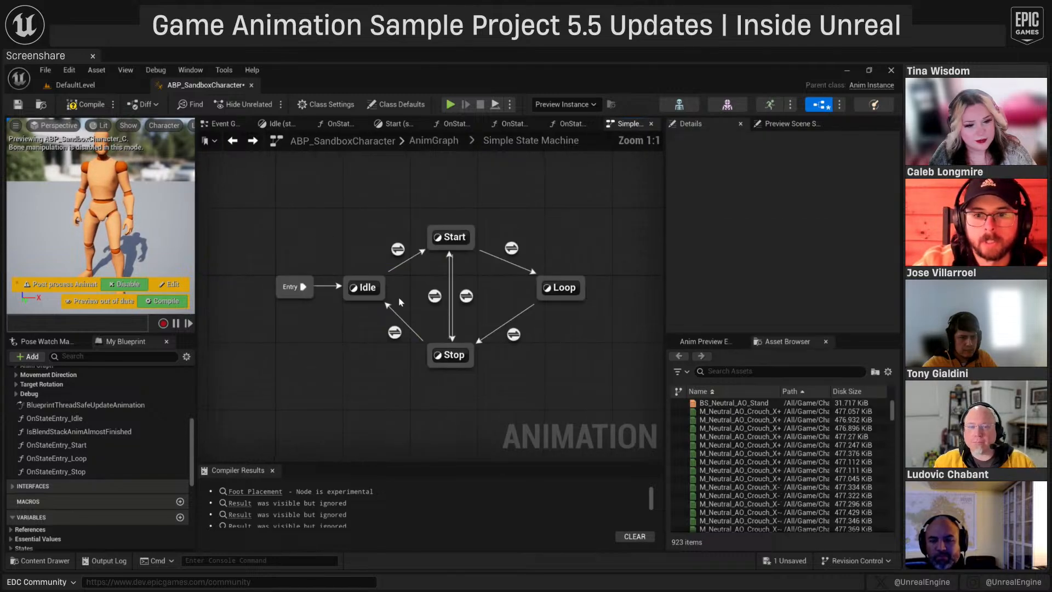
- Set the Loop state's On State Entry function to OnStateEntry_Loop and return to the Simple State Machine
double_click(562, 286)
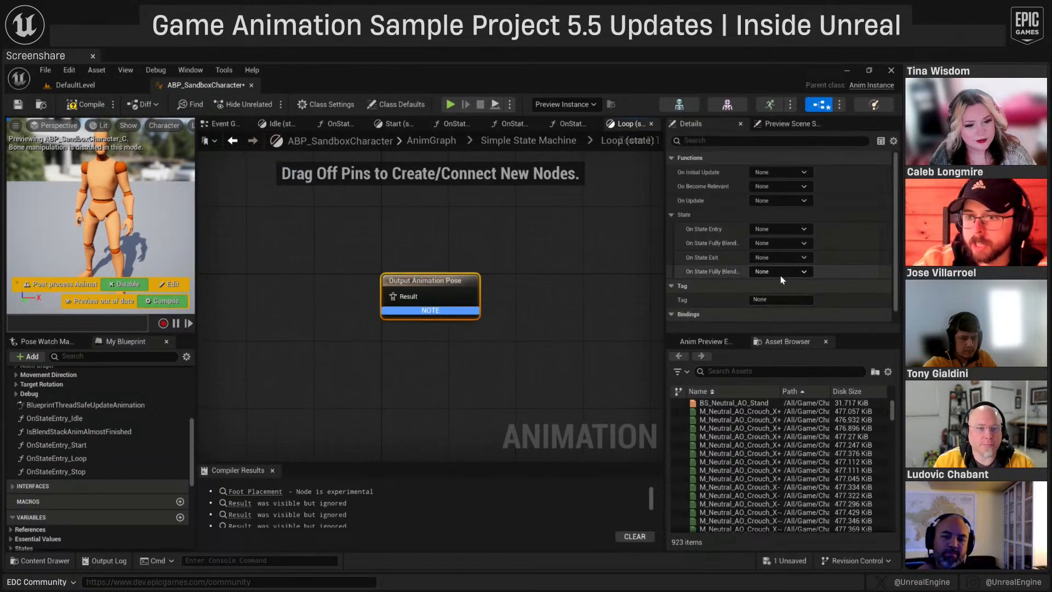
scroll(784, 307, down, 1)
click(781, 215)
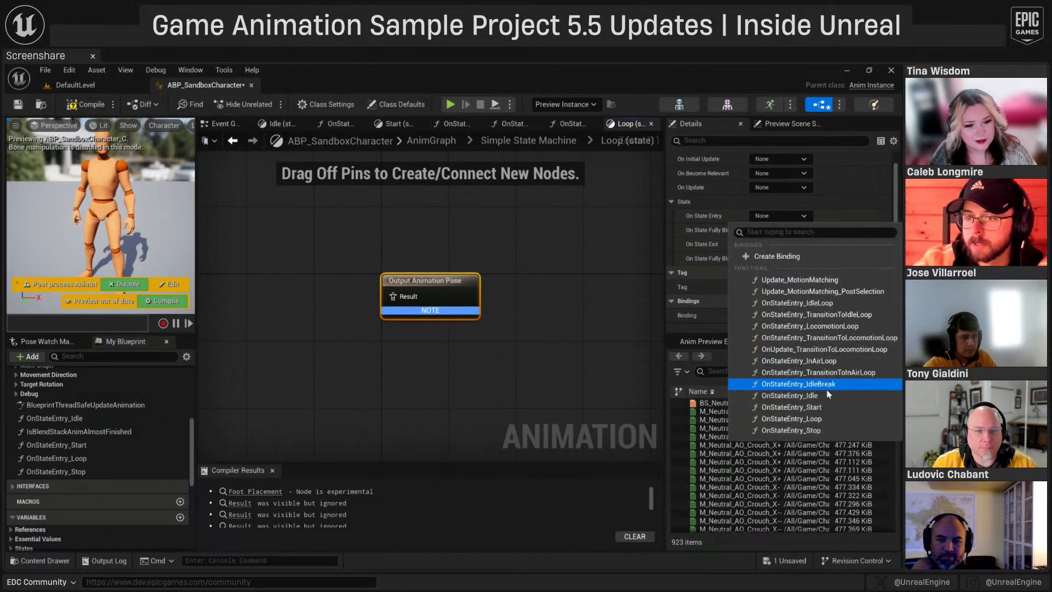
click(821, 412)
click(232, 140)
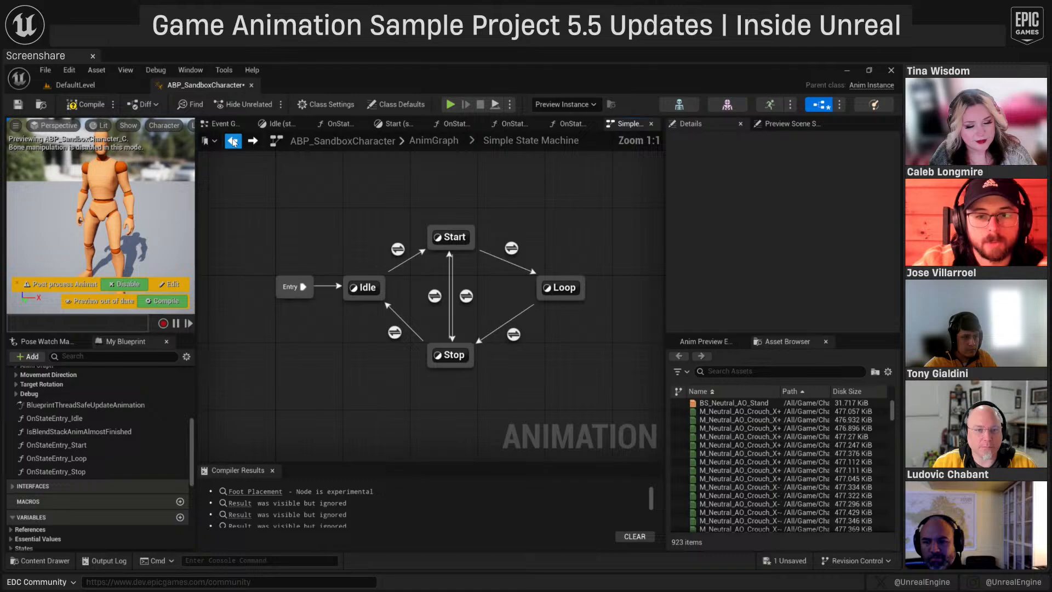
- Set the Stop state's On State Entry function to OnStateEntry_Loop and return to the Simple State Machine
click(447, 354)
double_click(447, 355)
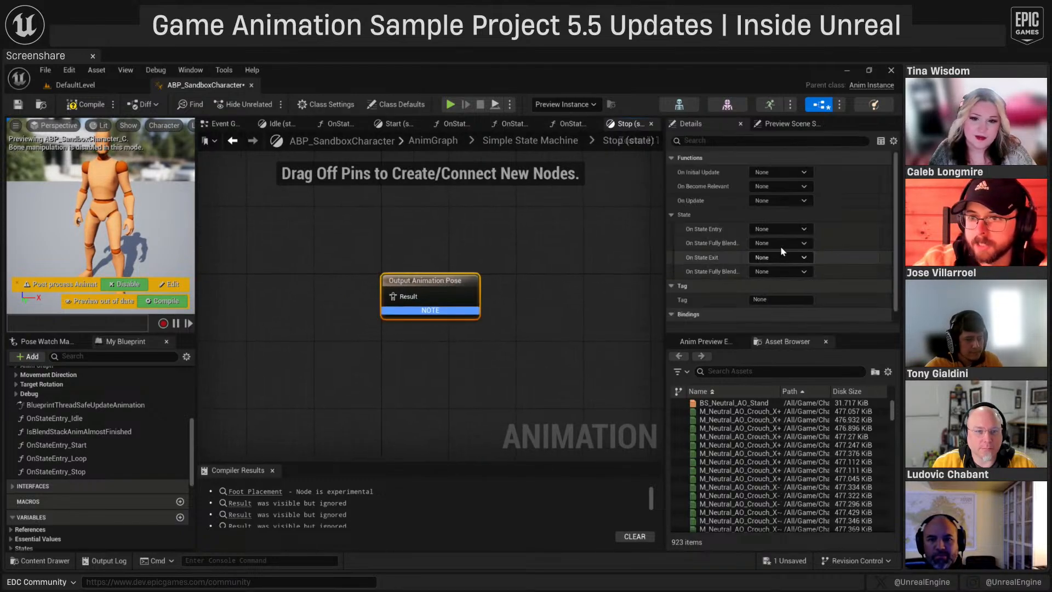
click(781, 229)
click(767, 431)
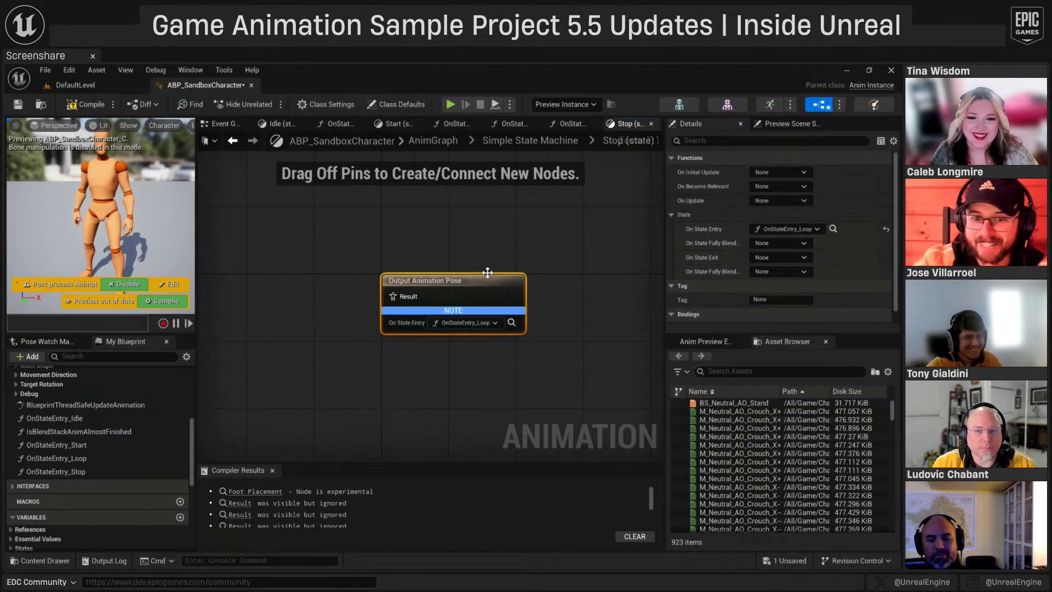
click(445, 263)
right_drag(444, 264, 477, 312)
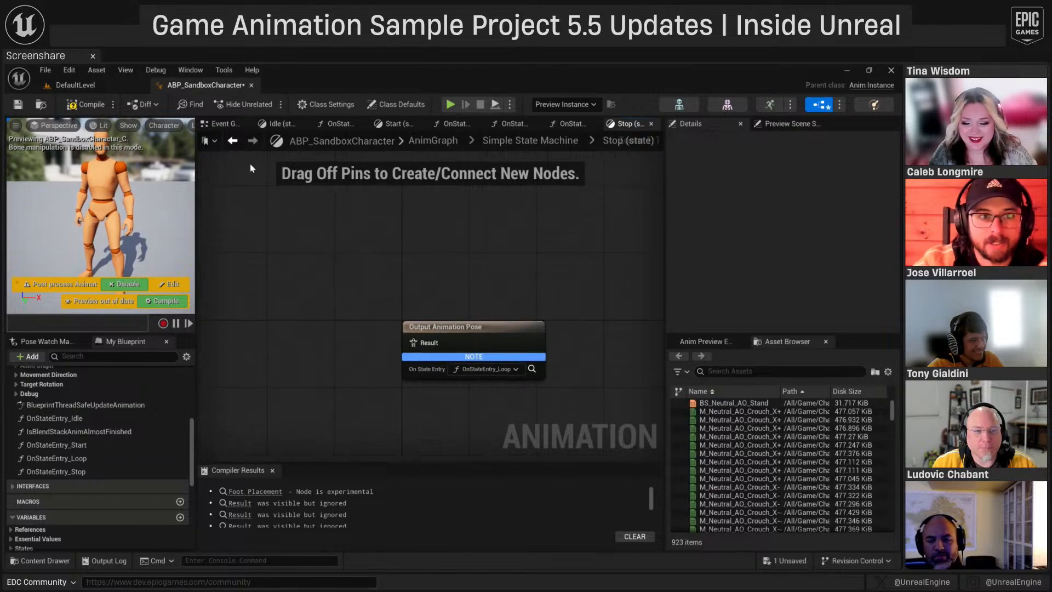
click(232, 141)
- Set the Stop state's On State Entry function to OnStateEntry_Stop and compile the animation blueprint
click(449, 355)
double_click(450, 354)
click(480, 302)
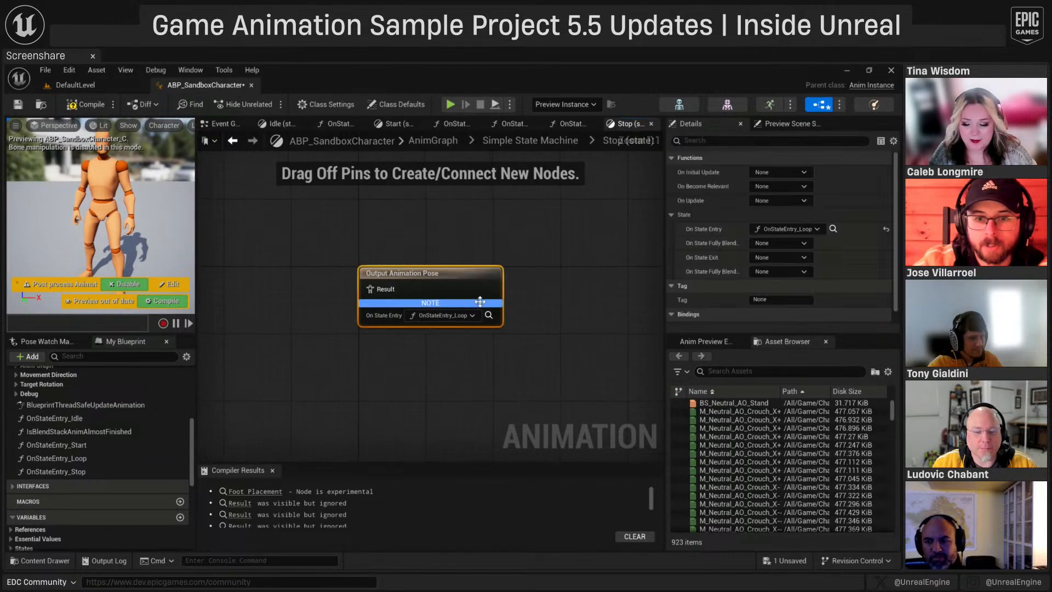
click(783, 229)
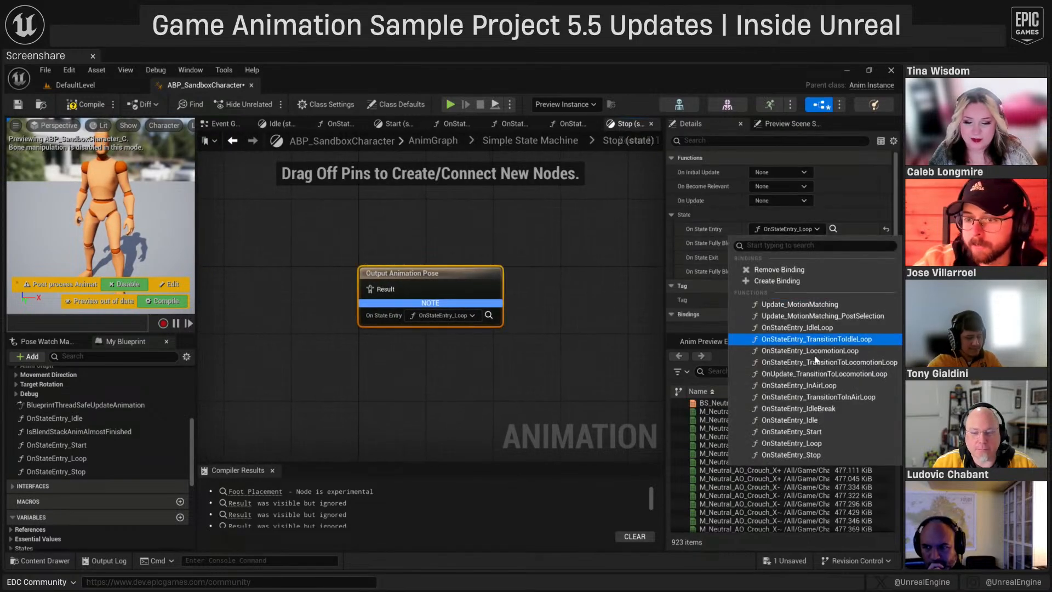
click(823, 453)
right_drag(491, 251, 505, 233)
click(89, 104)
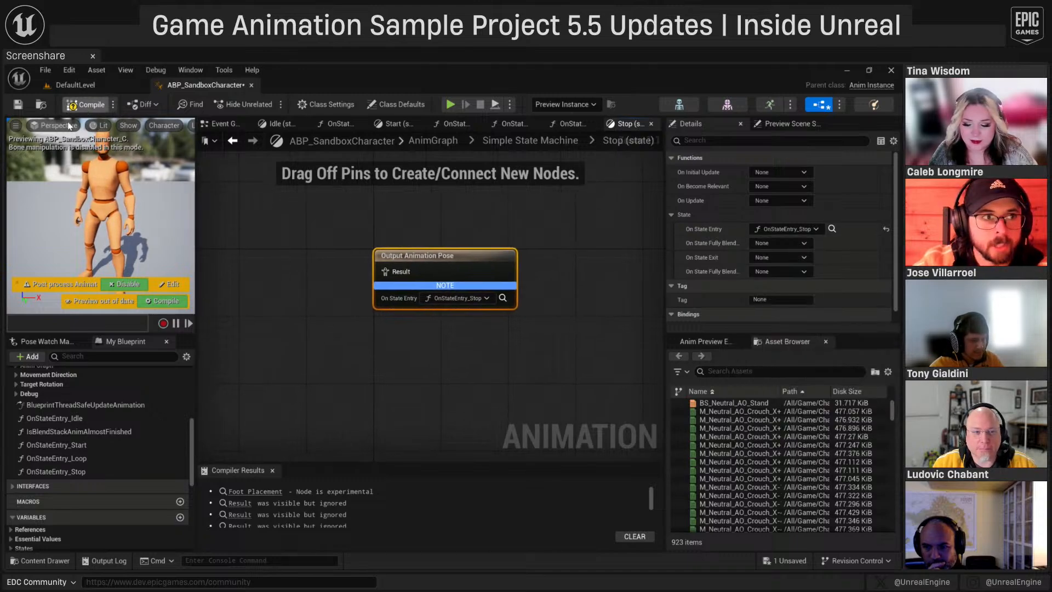
- In OnStateEntry_Start, set the Blend Stack Inputs Anim to M_Neutral_Run_Start_F_Lfoot and turn off the Loop input
double_click(60, 418)
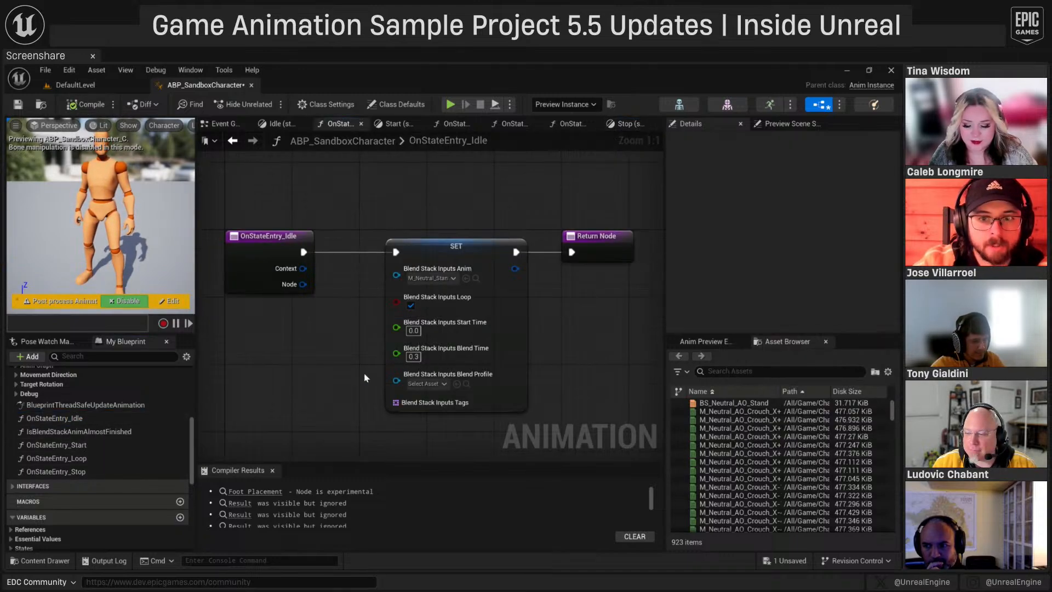
right_drag(374, 390, 377, 346)
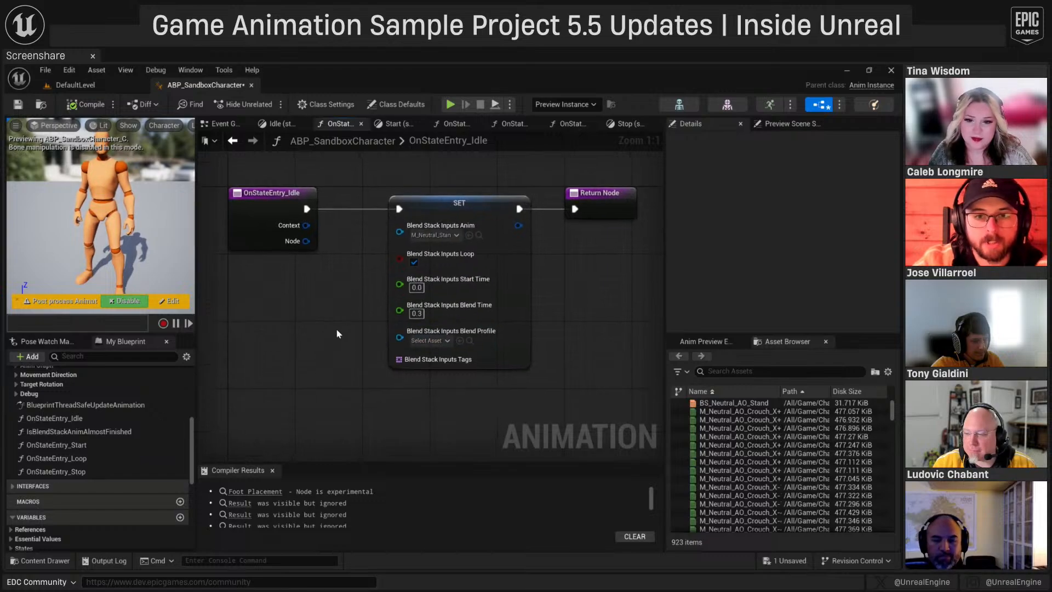
double_click(52, 445)
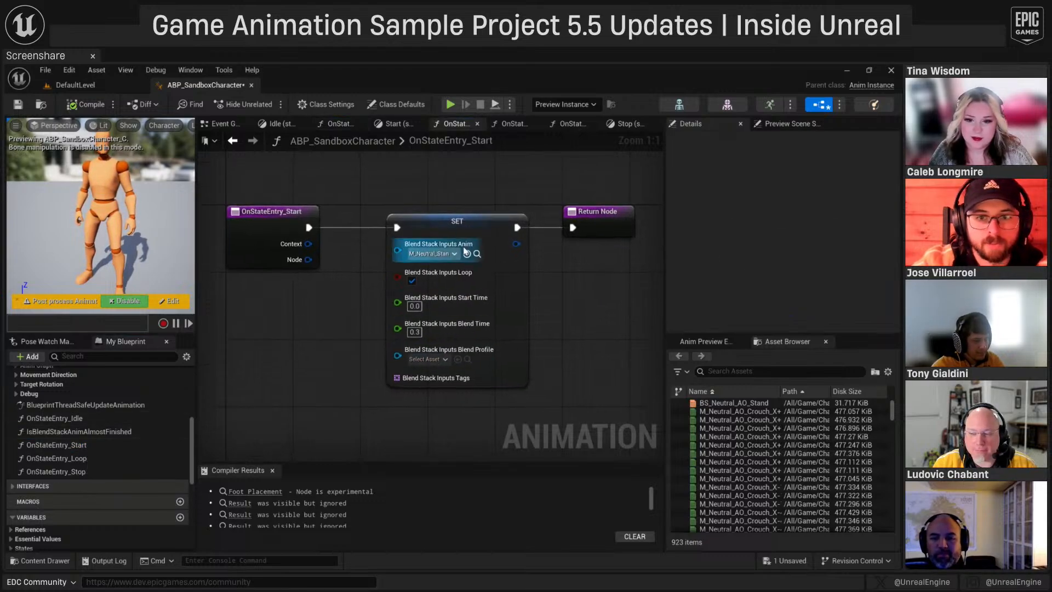
click(432, 254)
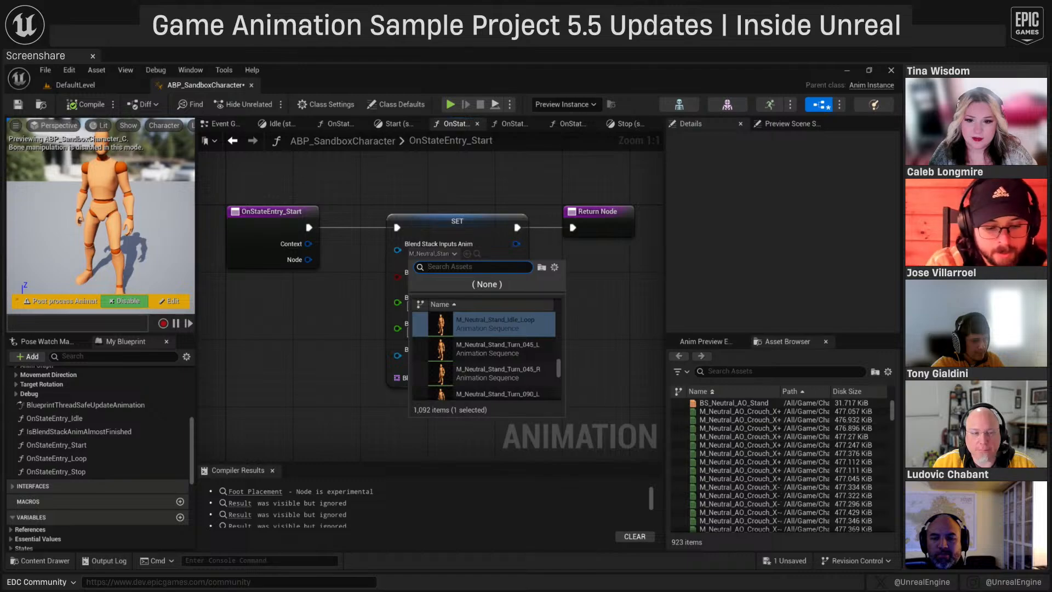
text(run f start lfoot)
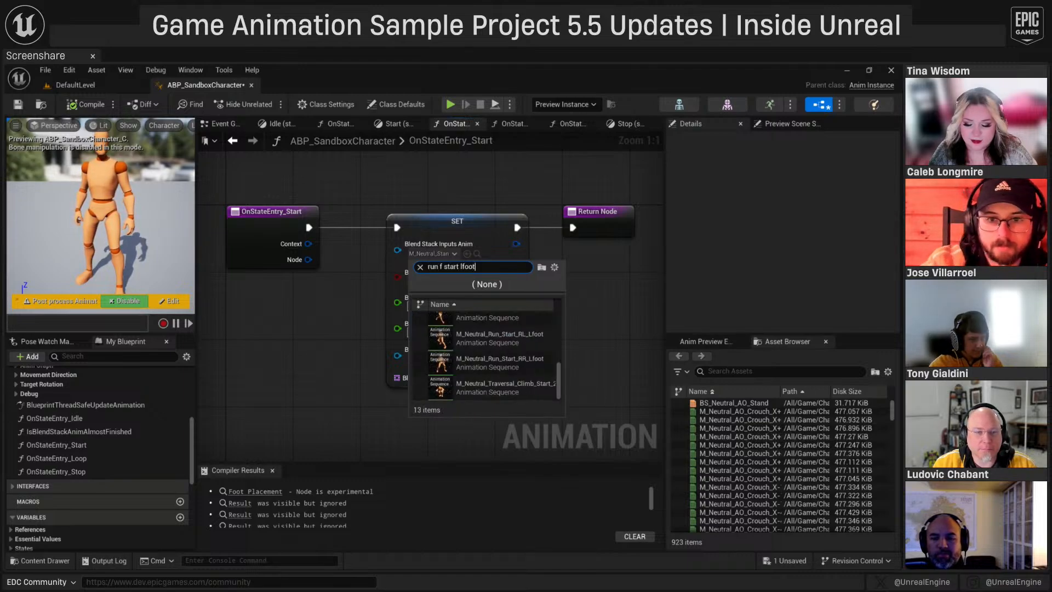
scroll(535, 353, up, 3)
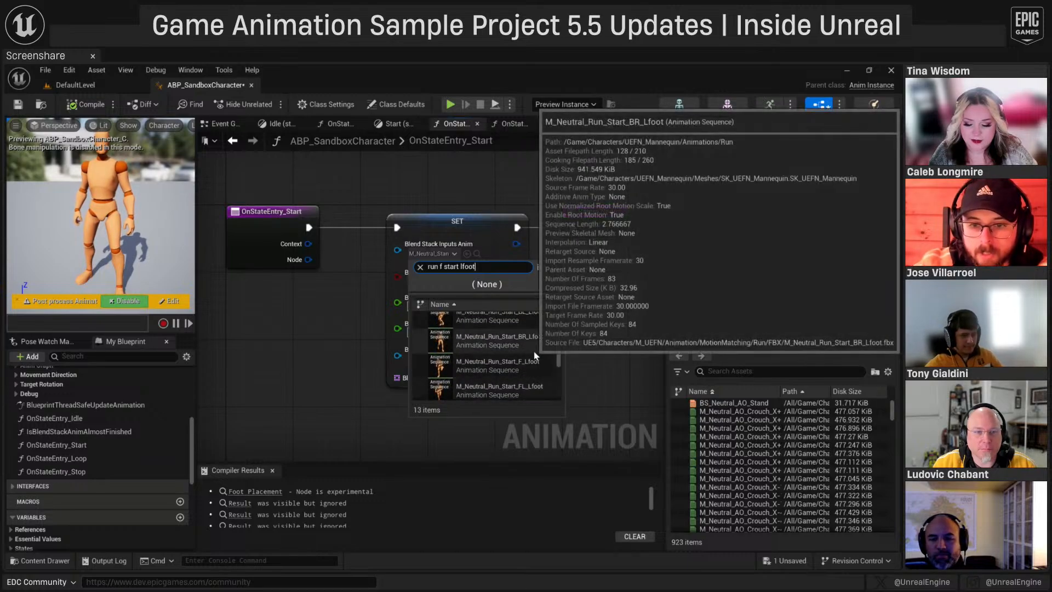
click(526, 350)
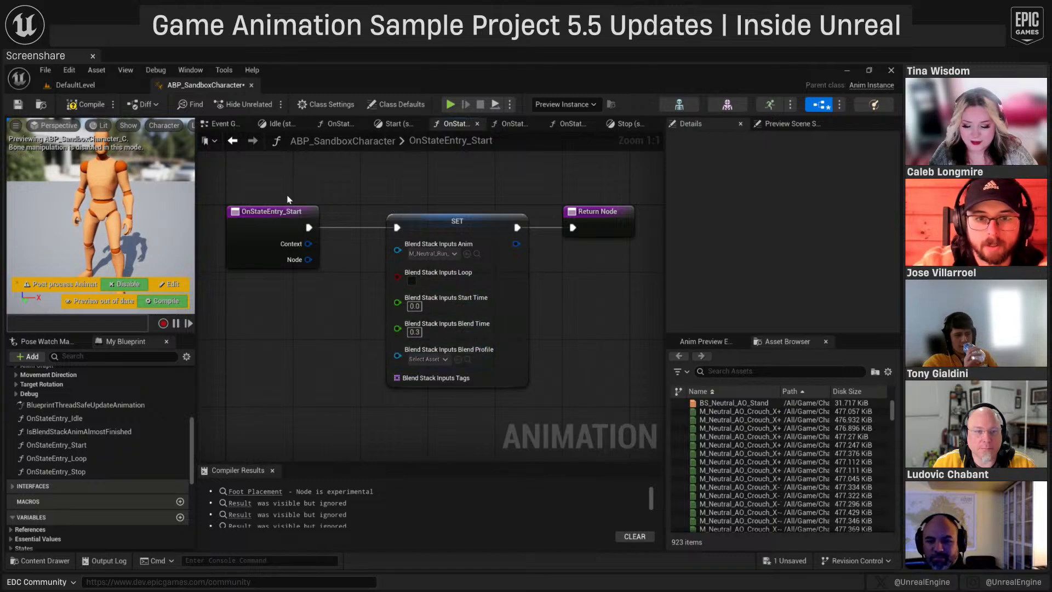
- In OnStateEntry_Loop, set the Blend Stack Inputs Anim to M_Neutral_Run_Loop_F
click(234, 142)
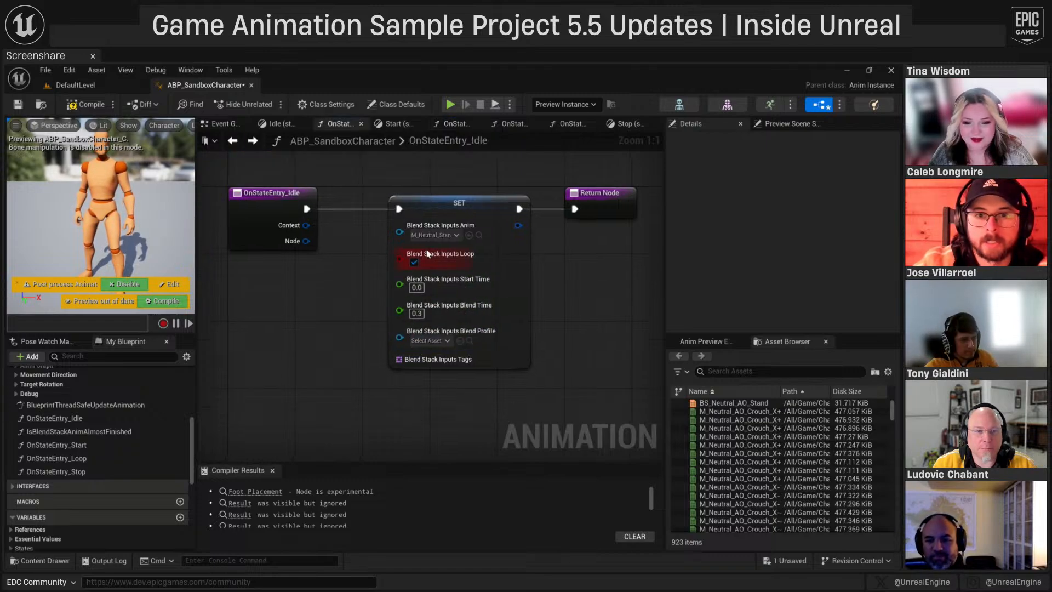
double_click(56, 458)
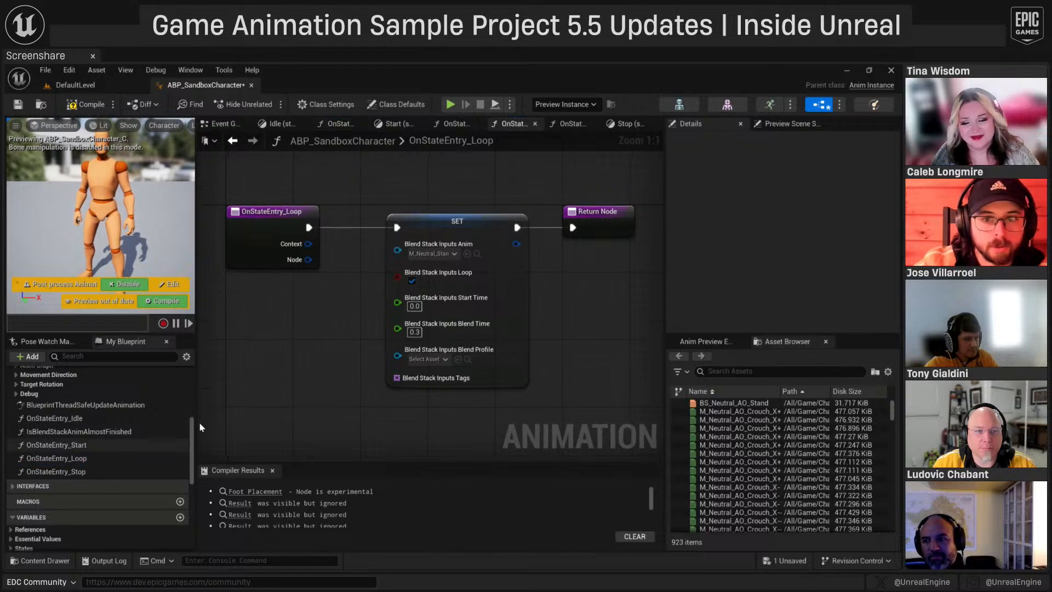
click(437, 252)
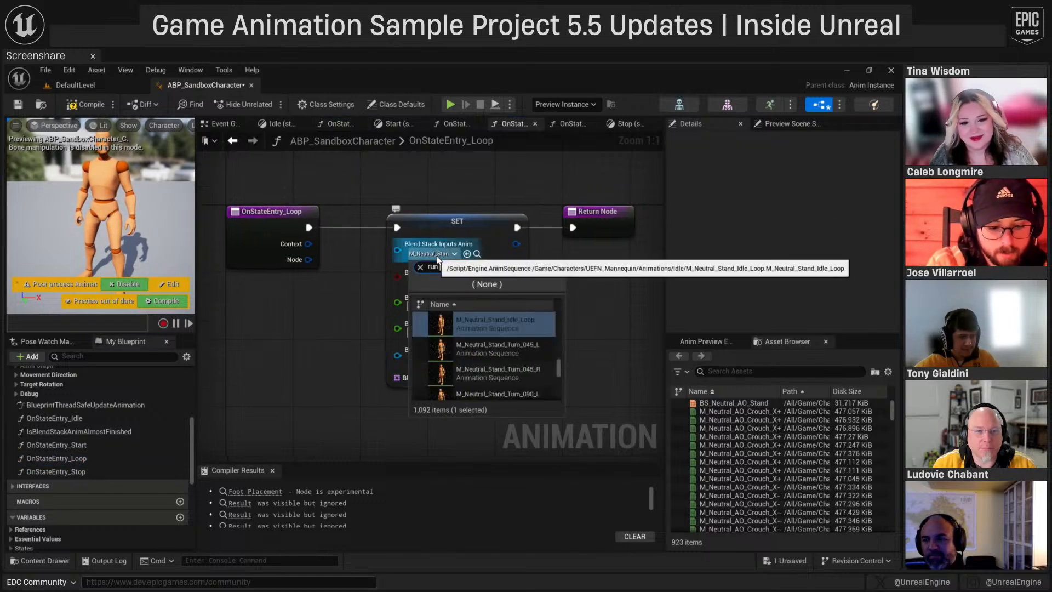
text(run f loop)
scroll(505, 367, down, 2)
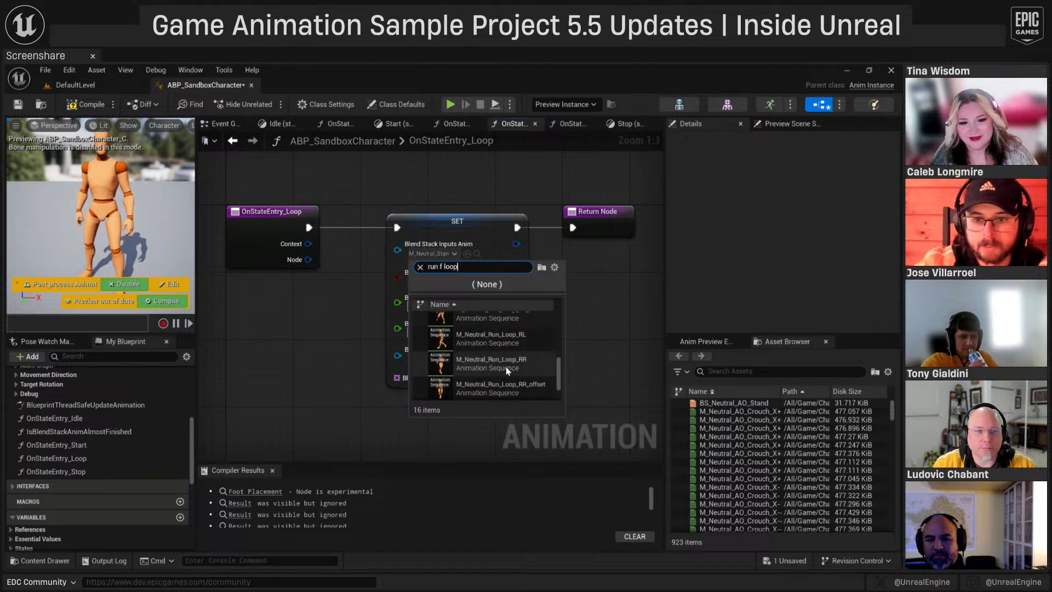
scroll(521, 368, up, 1)
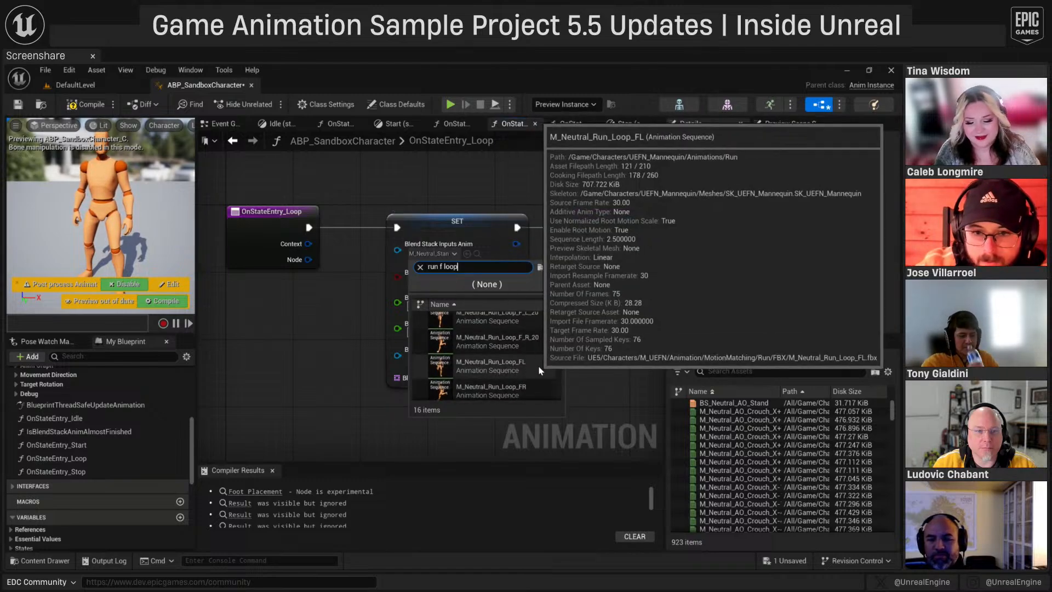
scroll(540, 371, up, 1)
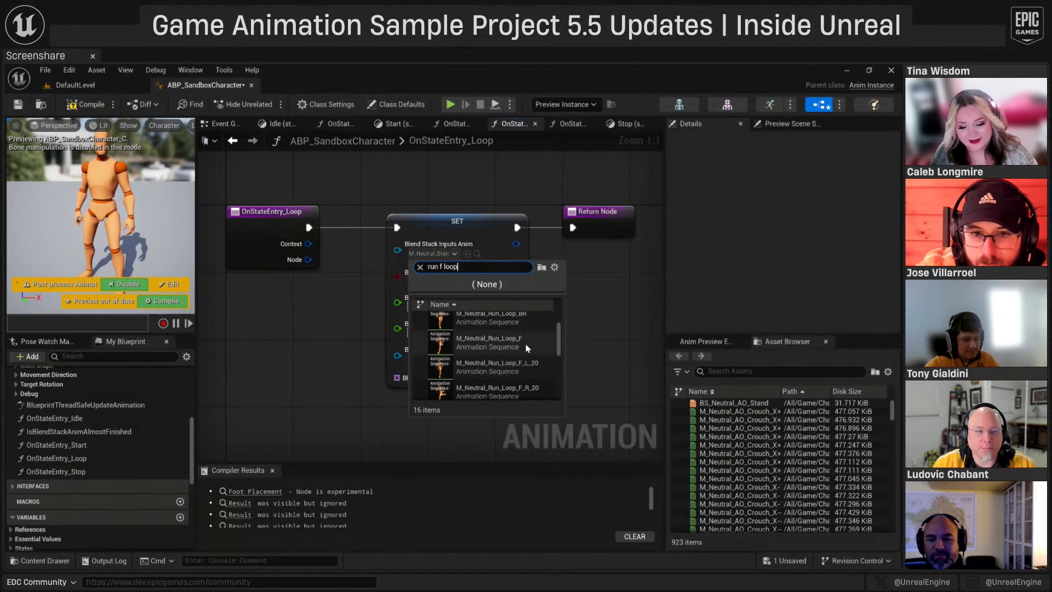
click(525, 344)
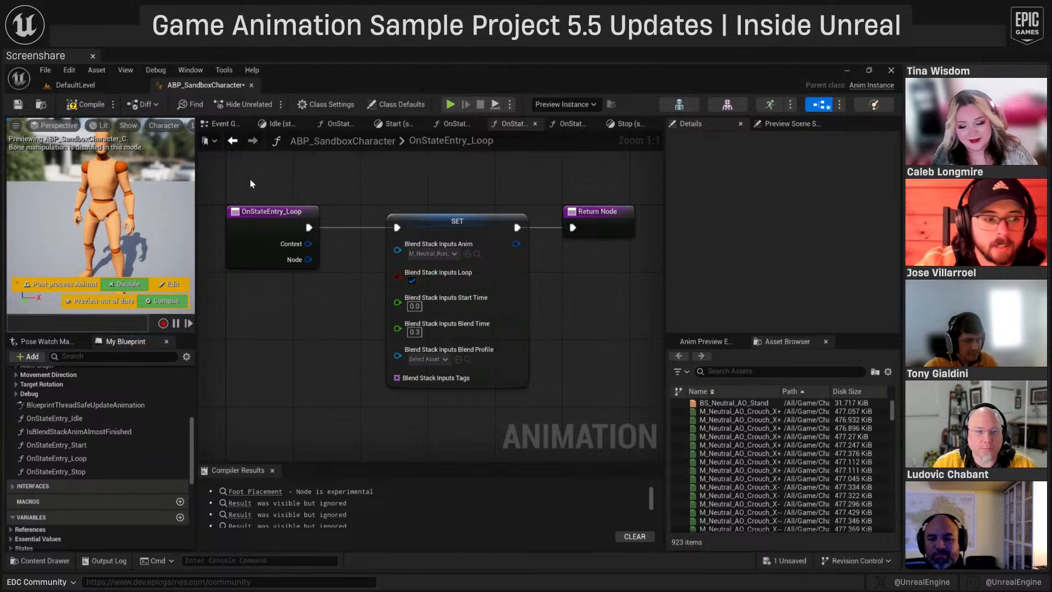
- In OnStateEntry_Stop, set the Blend Stack Inputs Anim to M_Neutral_Run_Stop_F_Lfoot
double_click(93, 471)
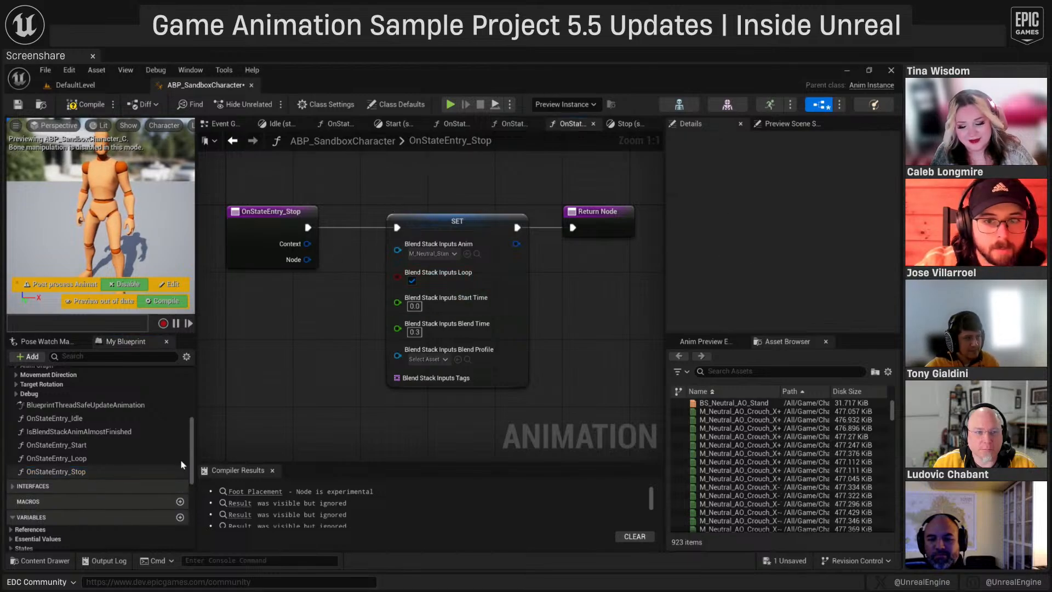
click(453, 254)
text(run stop)
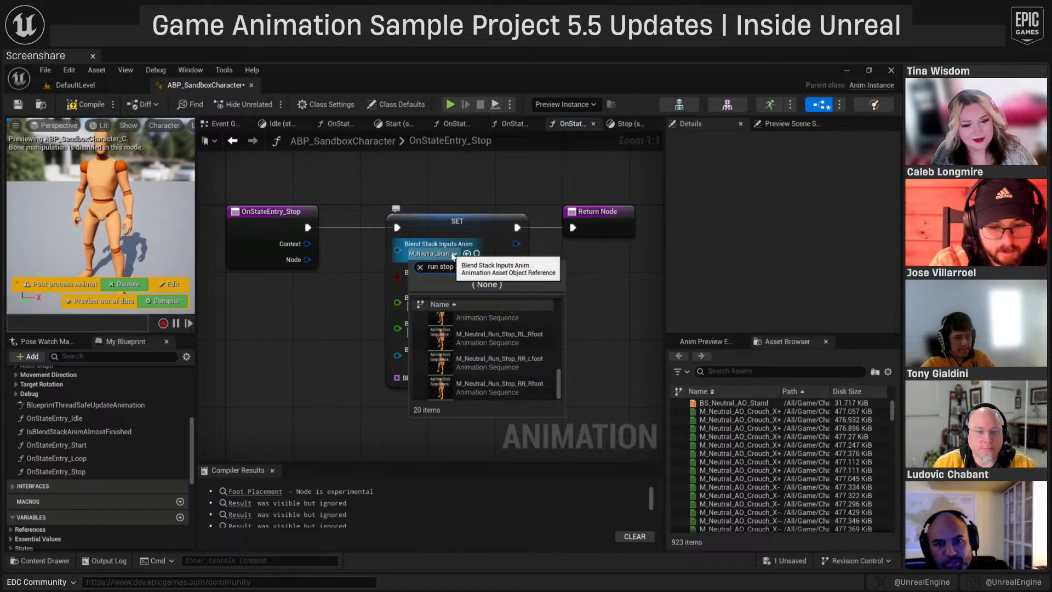
text( f lfoot)
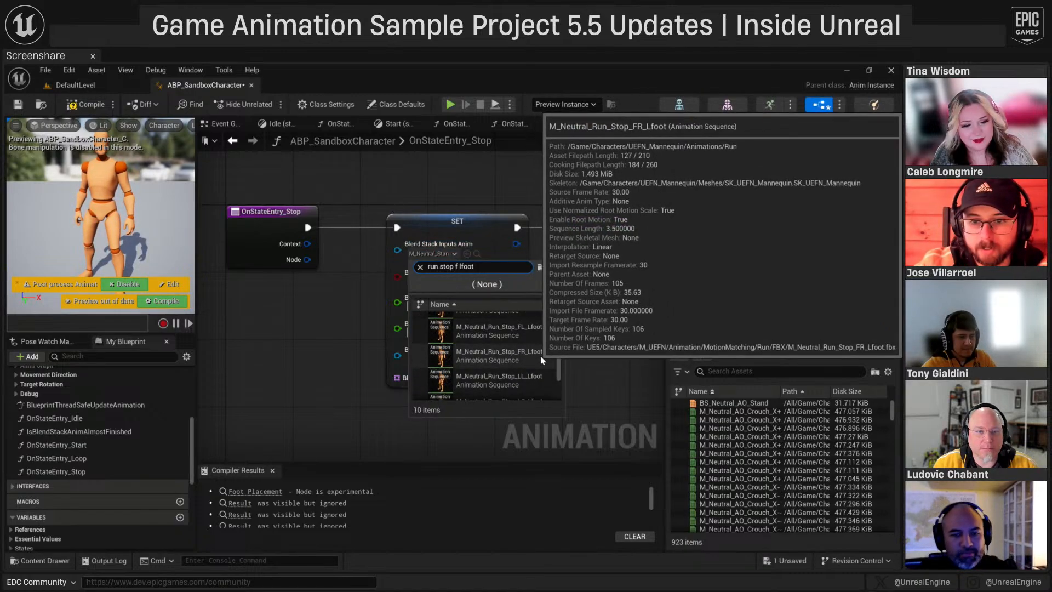
click(538, 354)
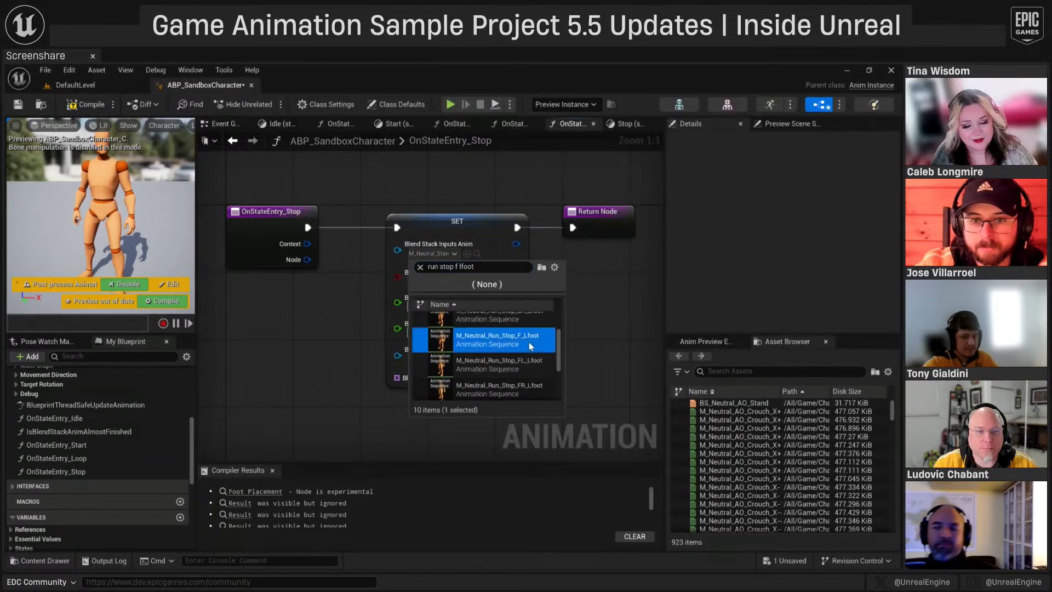
- Open the assigned stop animation, scrub through its opening frames, and return to the OnStateEntry_Stop function
click(476, 254)
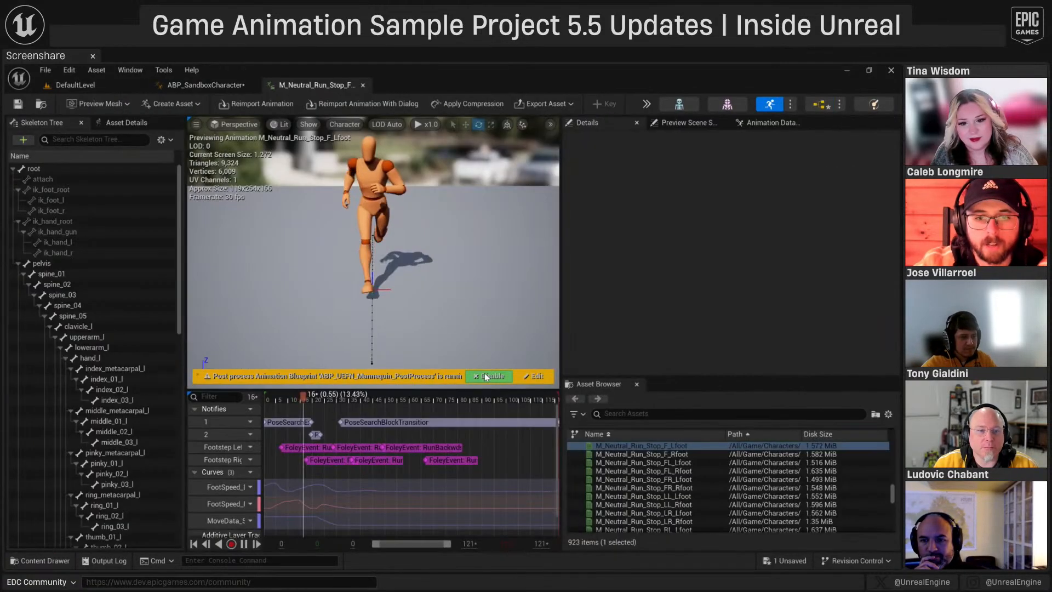
drag(350, 403, 321, 408)
click(203, 85)
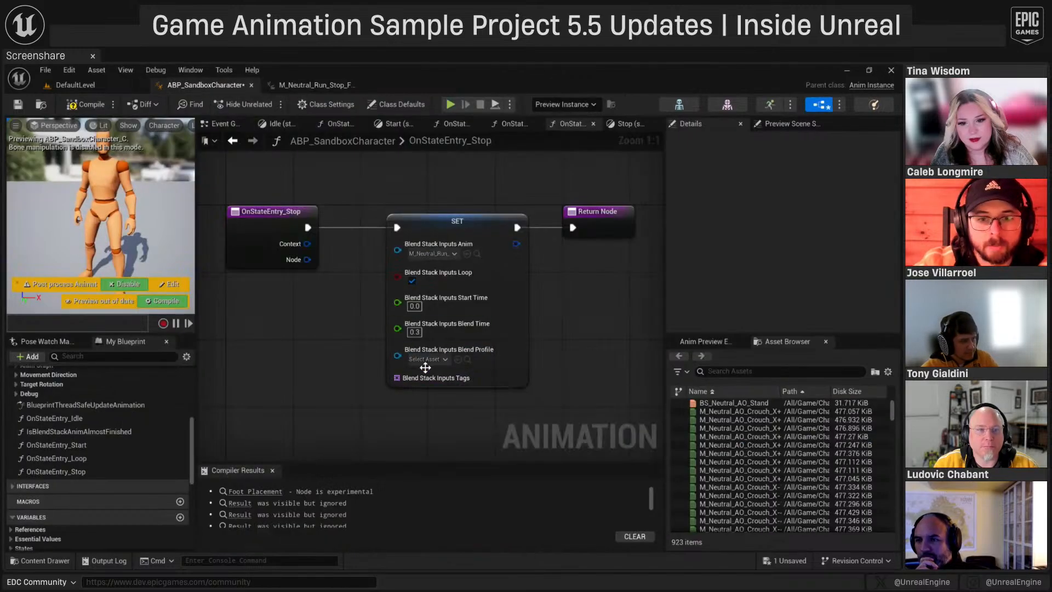
- Set the Blend Stack Inputs Start Time in OnStateEntry_Stop to 0.75, and compile and save the blueprint
text(75)
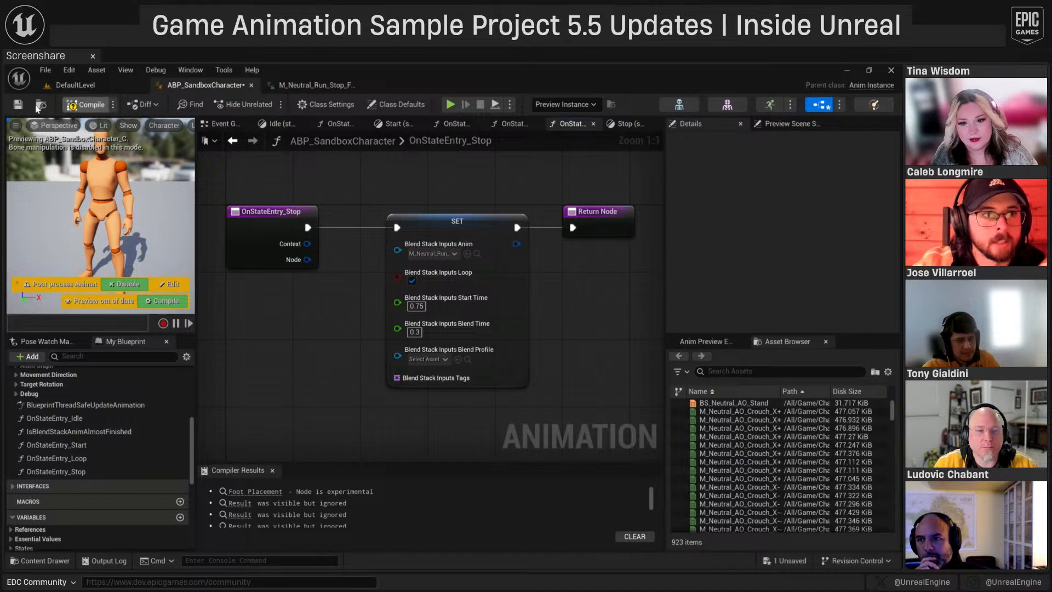
click(18, 104)
- Return to the AnimGraph and open the Simple State Machine
click(233, 141)
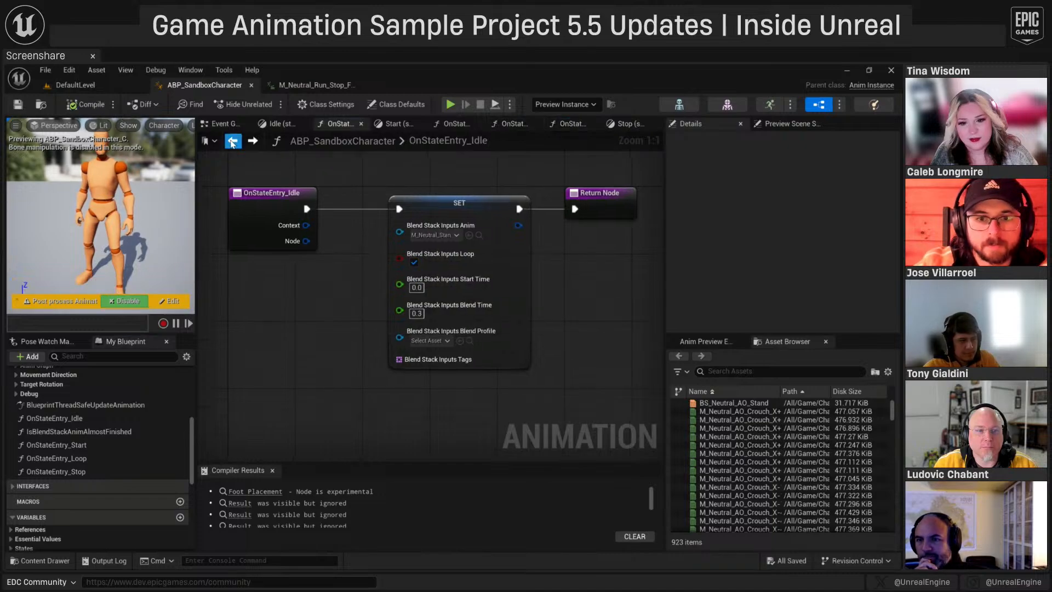
click(233, 141)
click(433, 141)
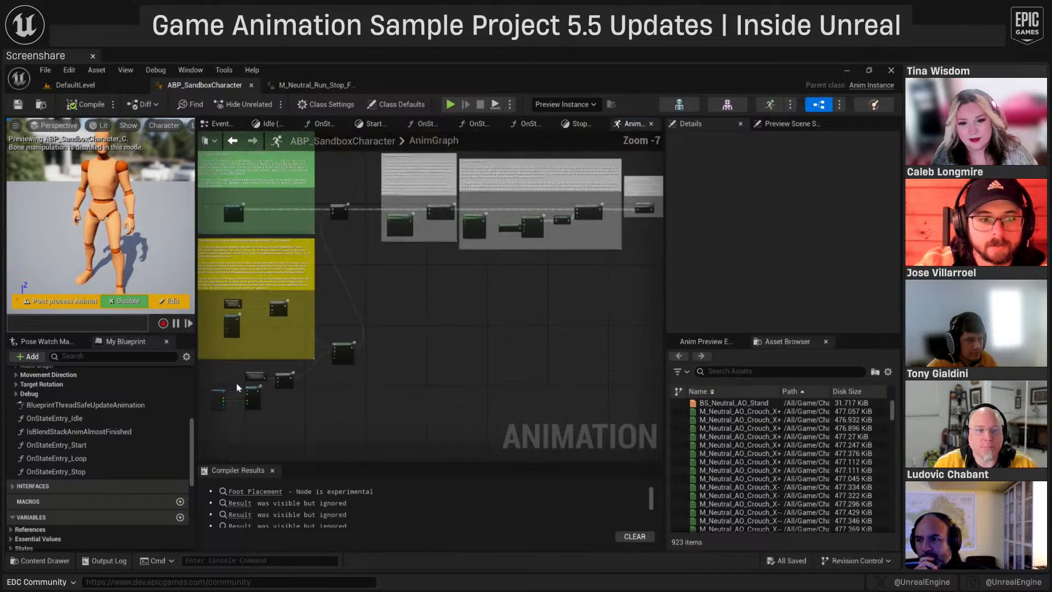
double_click(252, 376)
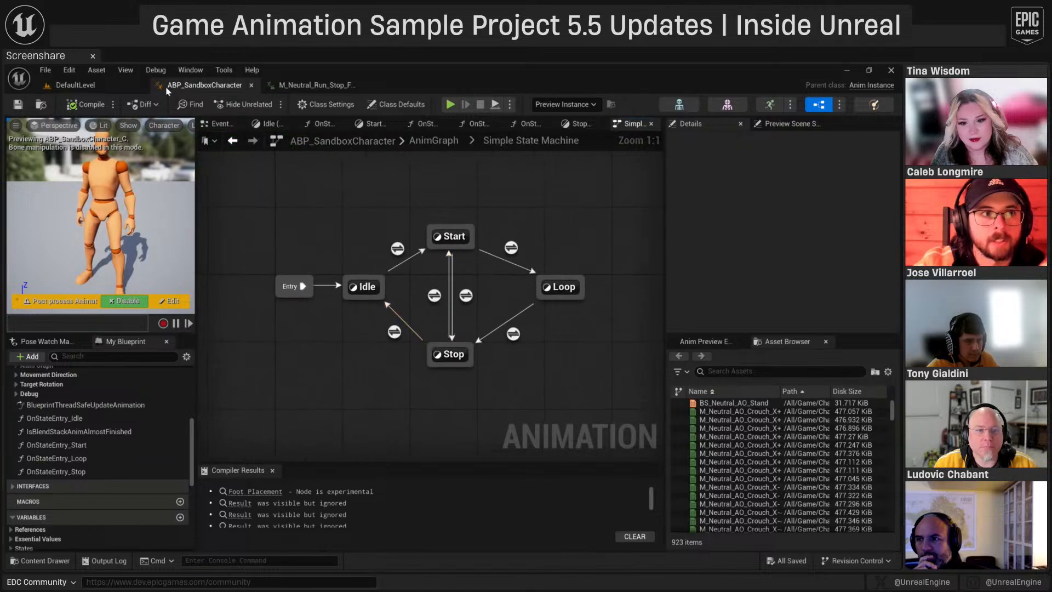
- Play DefaultLevel, run the character in several directions to check its stop animation, and end the play session
click(89, 86)
click(266, 104)
key(w)
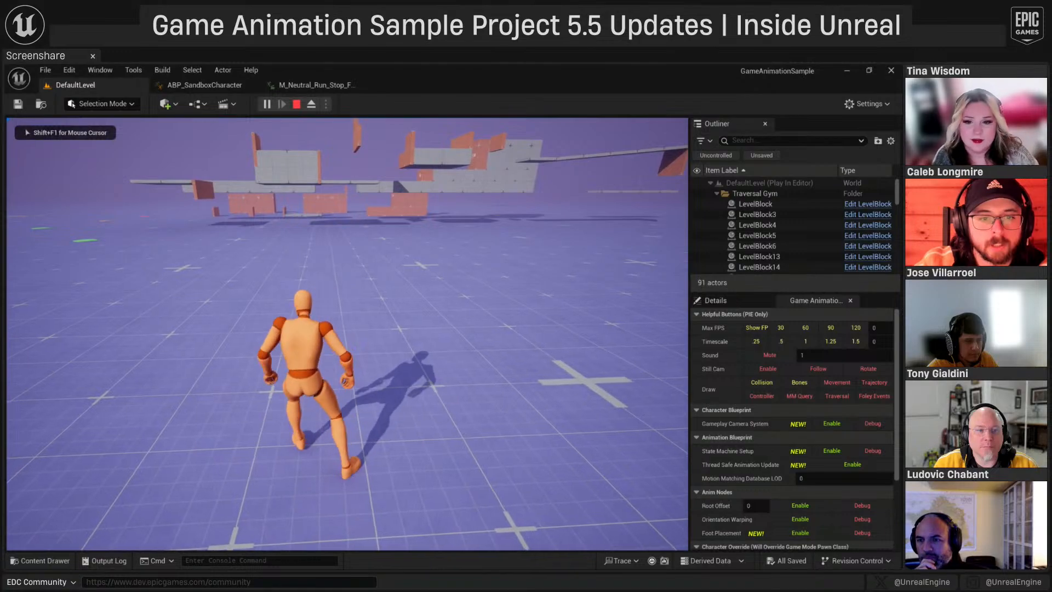
key(a)
key(d)
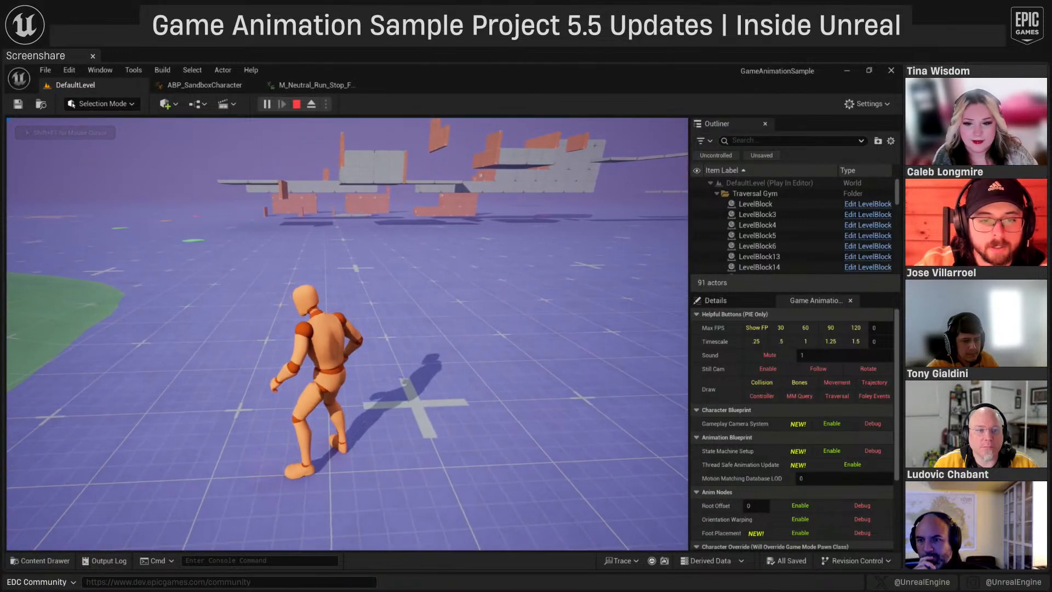
key(a)
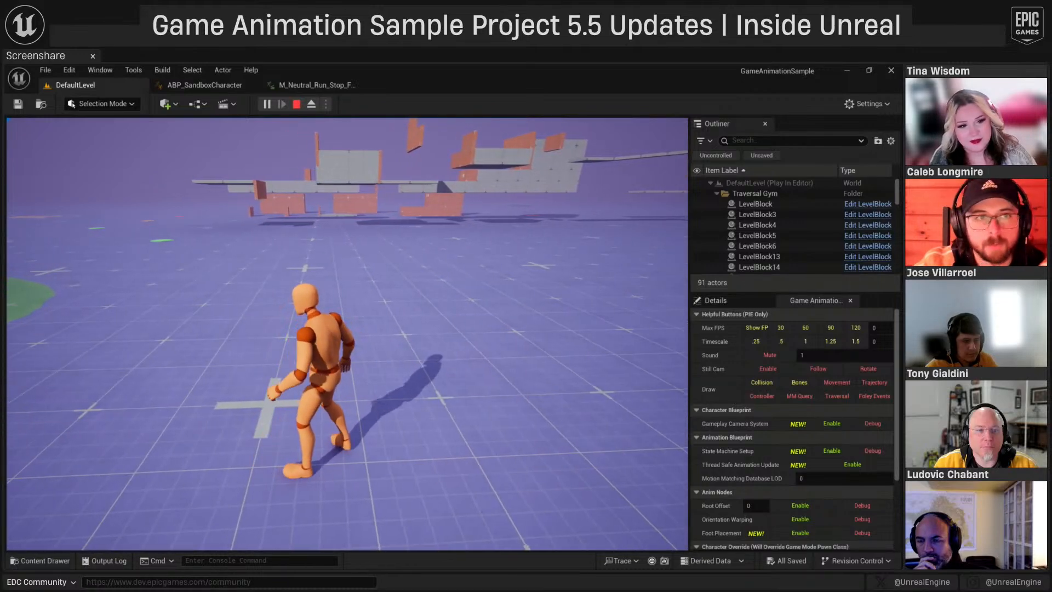
key(shift+F1)
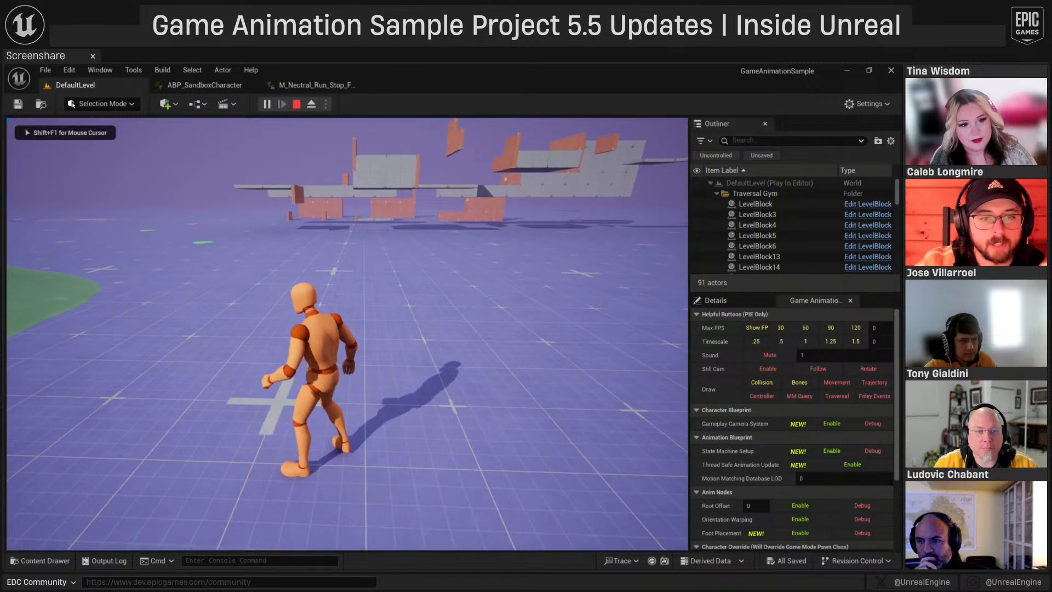
key(Escape)
- Disable Blend Stack Inputs Loop in the Stop state's entry function, recompile, and return to the Simple State Machine
click(225, 85)
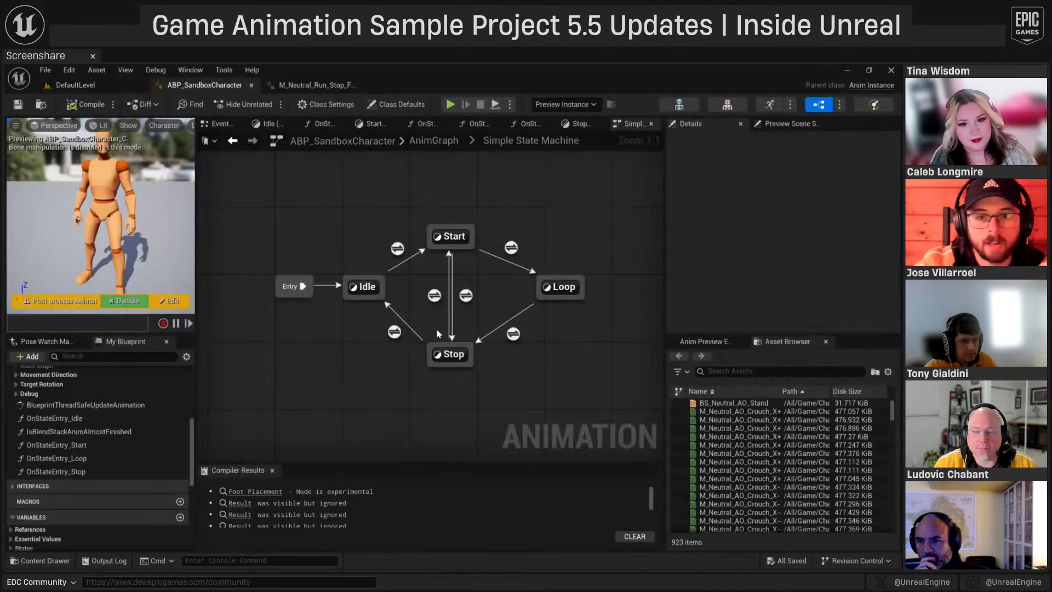
double_click(452, 355)
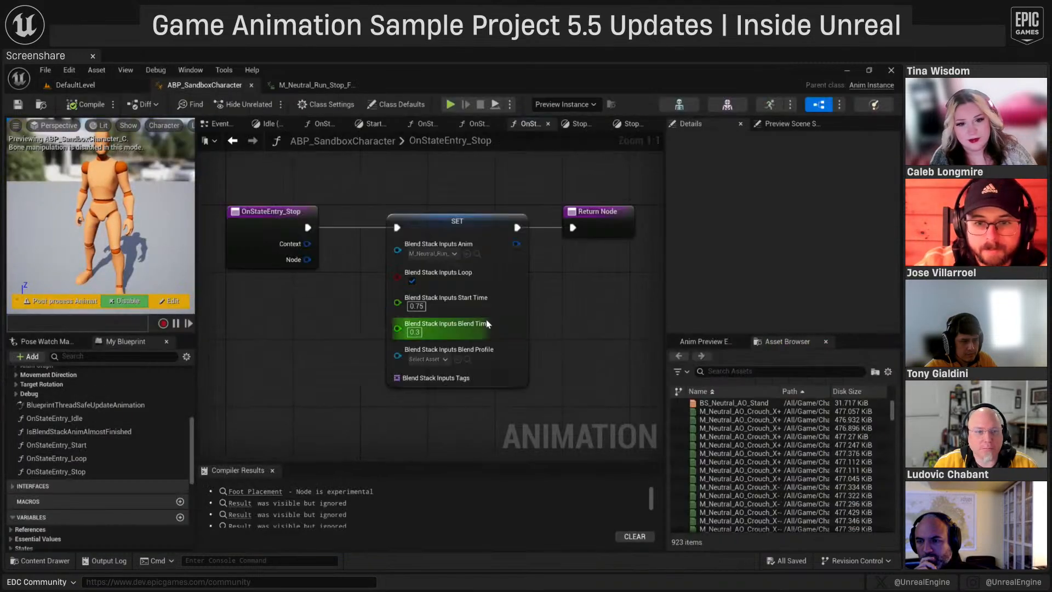
click(412, 281)
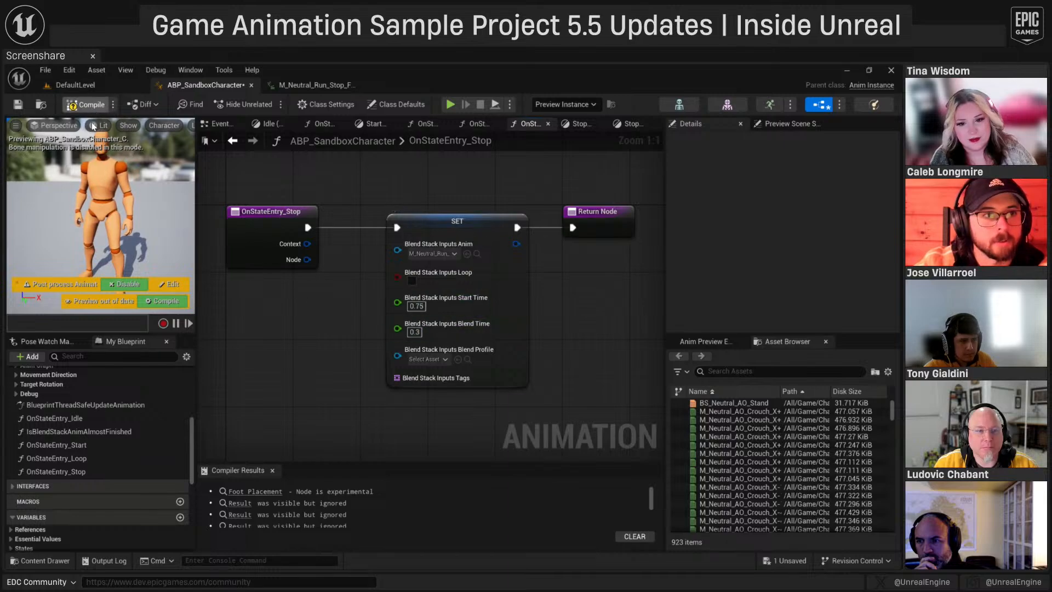
click(233, 141)
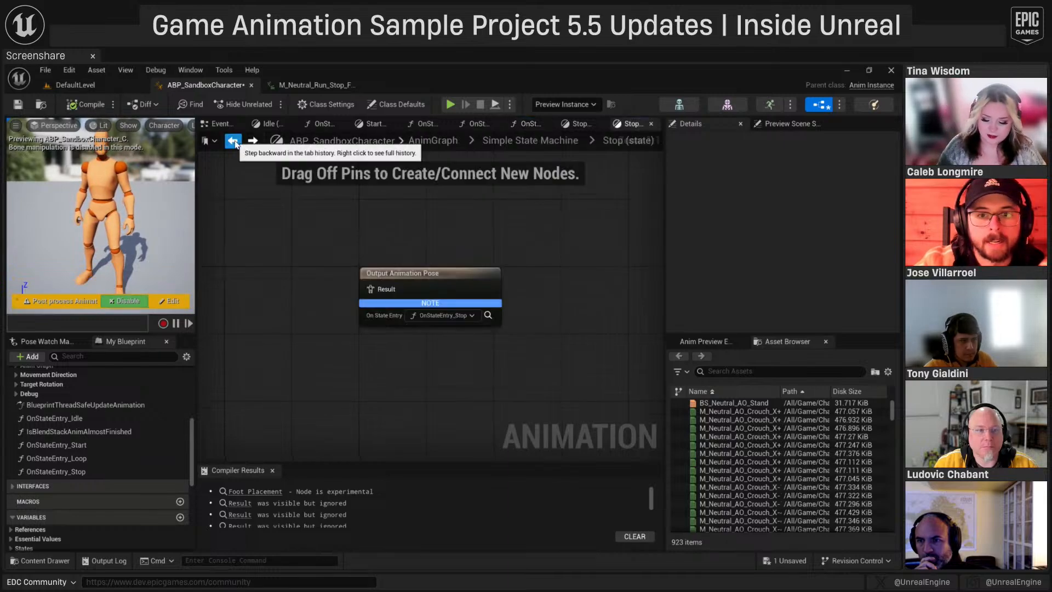
click(233, 142)
- Detach the ABP_SandboxCharacter editor into its own window beside the main editor and bring its state machine into view
drag(207, 84, 900, 203)
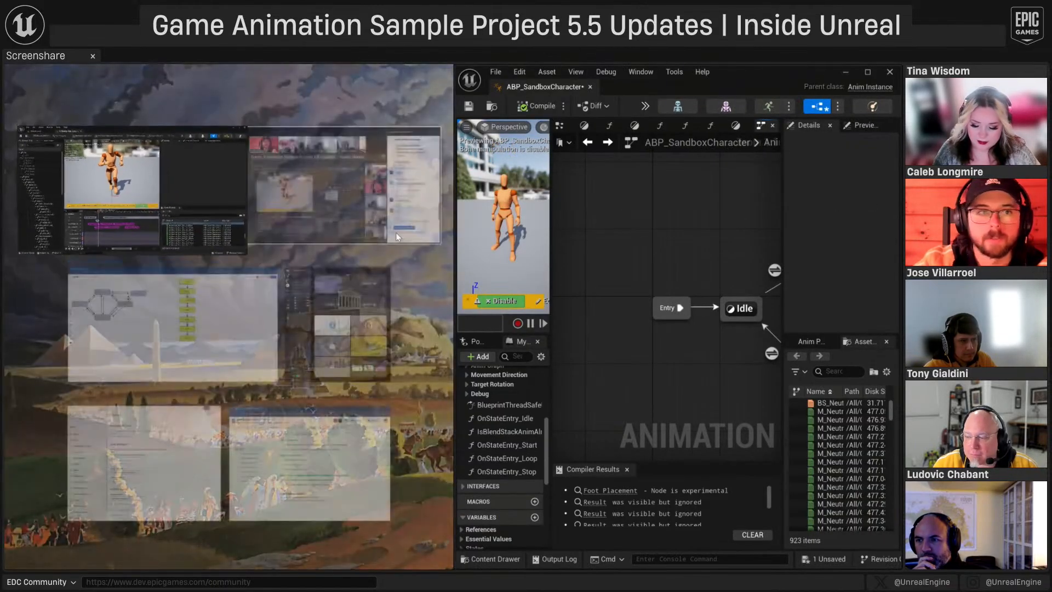
click(186, 202)
right_drag(674, 324, 563, 310)
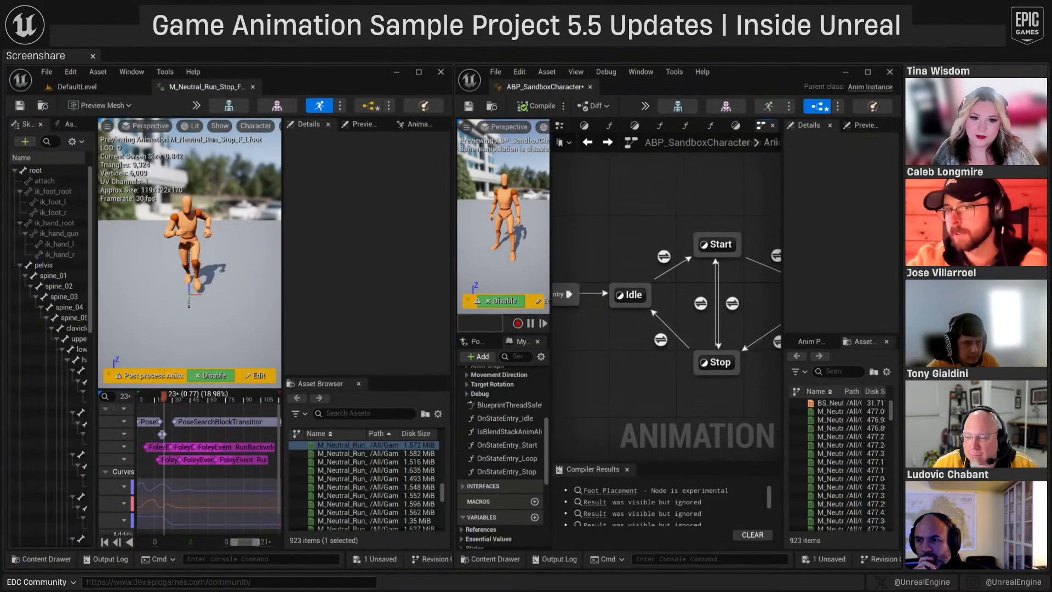
scroll(564, 246, down, 3)
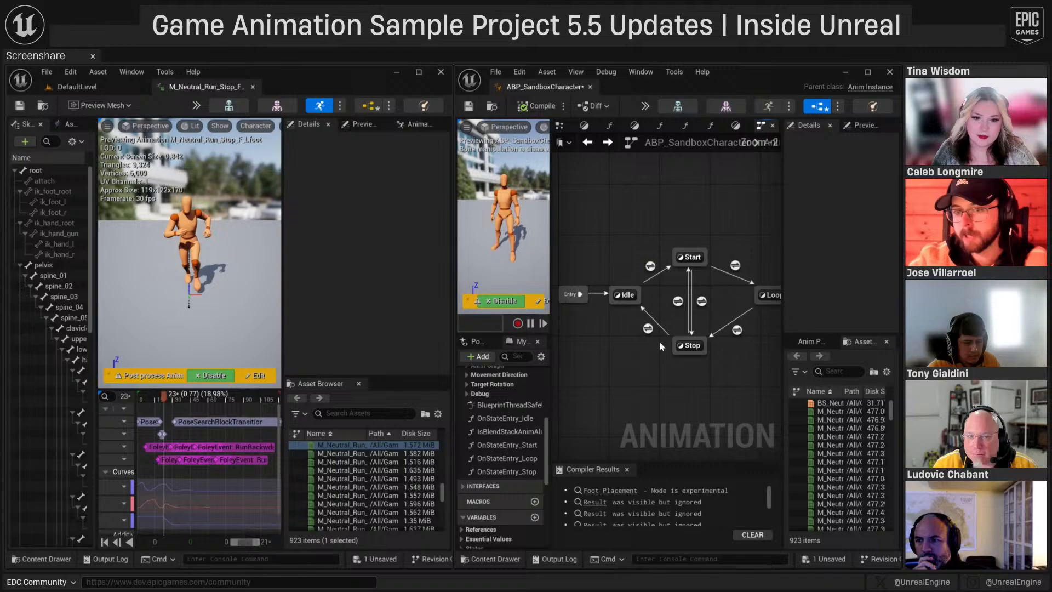
- Start playing DefaultLevel and set the animation blueprint to debug the running character's instance
click(77, 93)
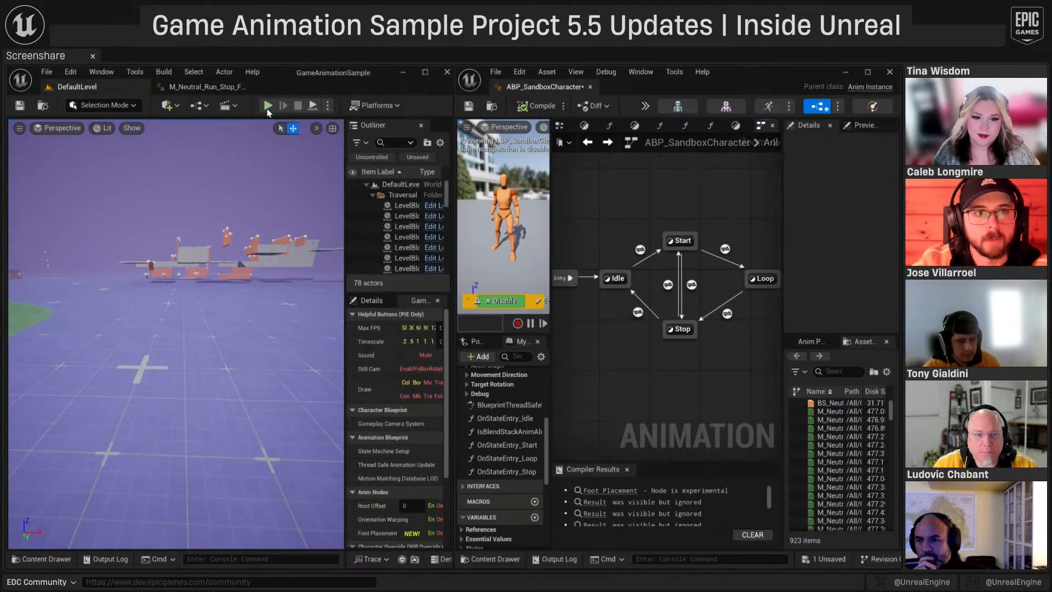
click(268, 106)
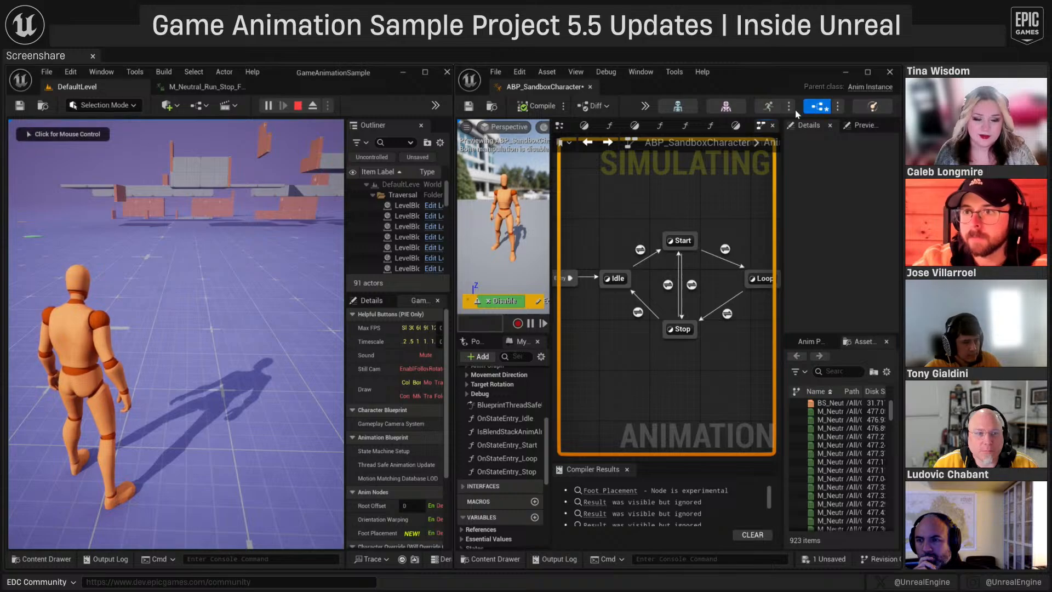
click(645, 107)
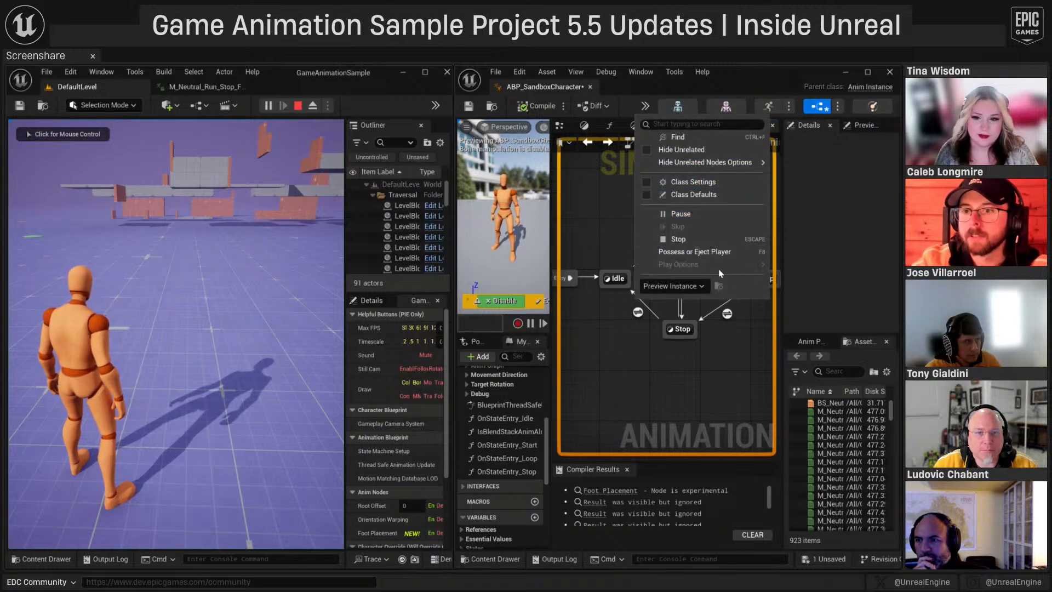
click(751, 286)
click(700, 319)
- Move the character sideways in short repeated bursts to examine the transitions between the Start and Stop states
click(237, 337)
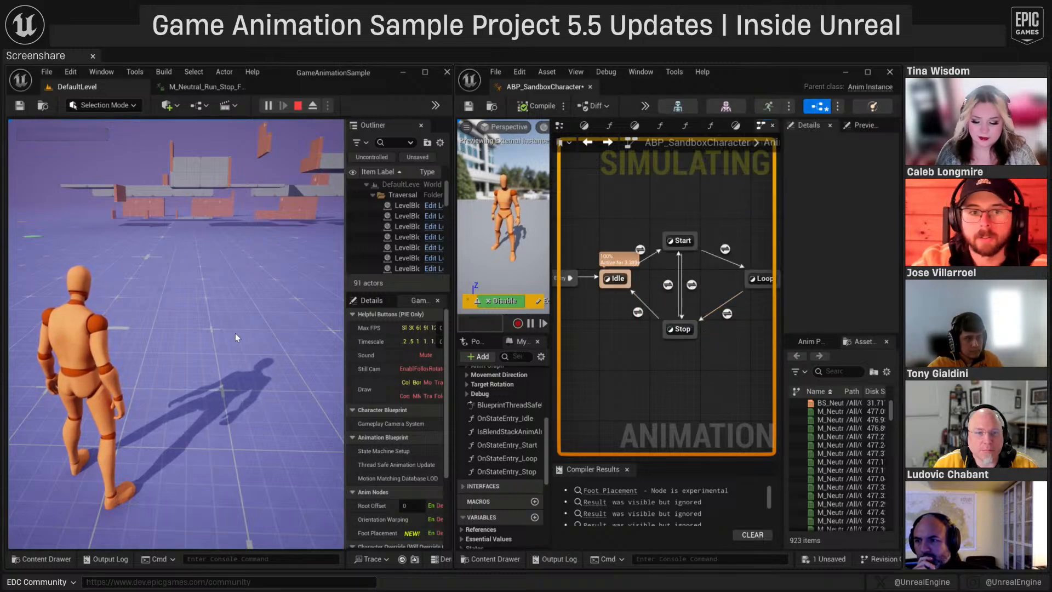
key(a)
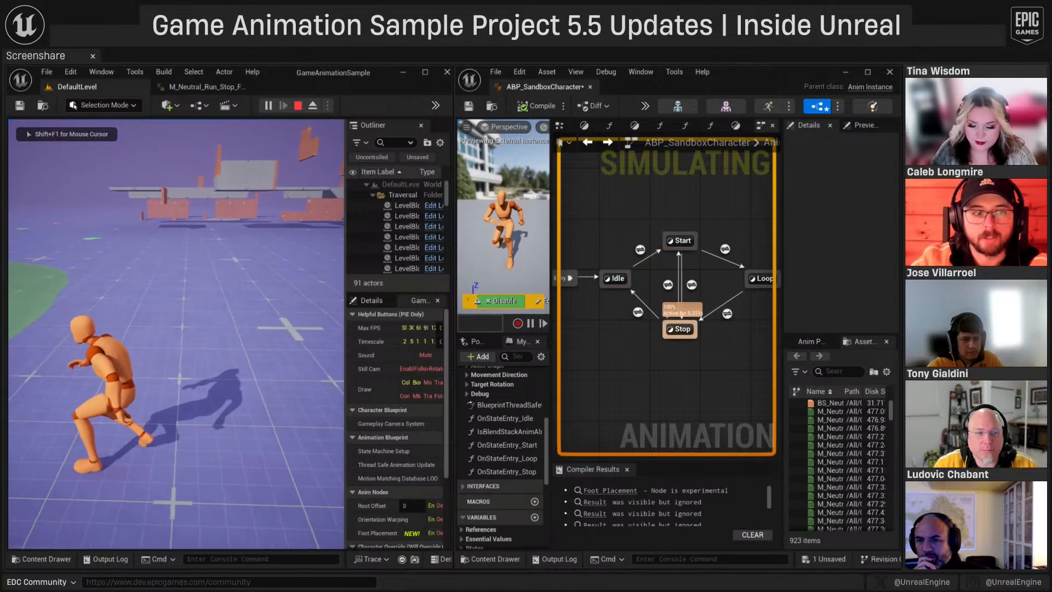
key(a)
key(a)
key(a)
key(a)
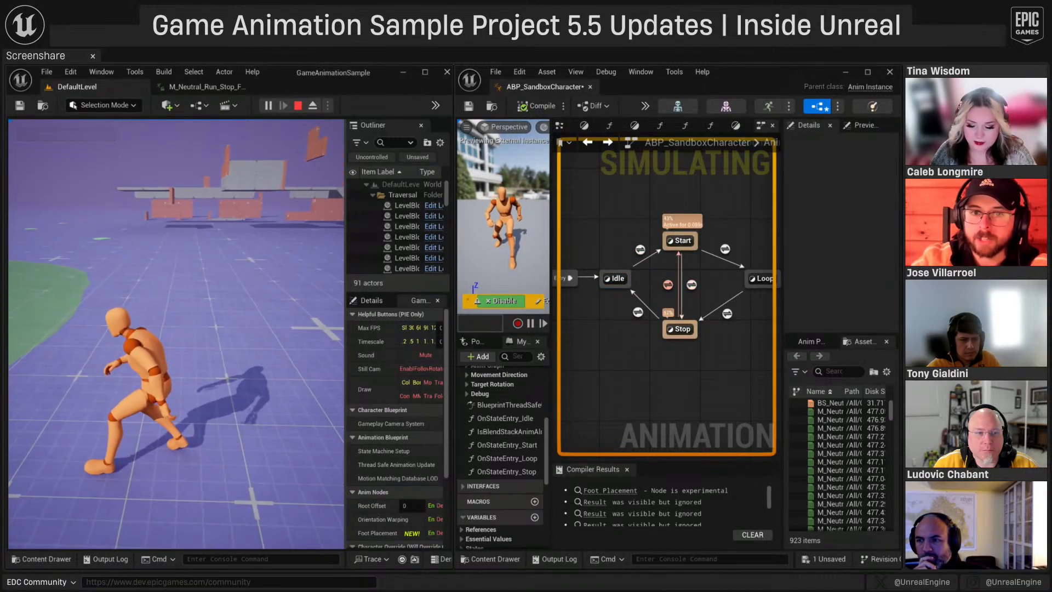
key(d)
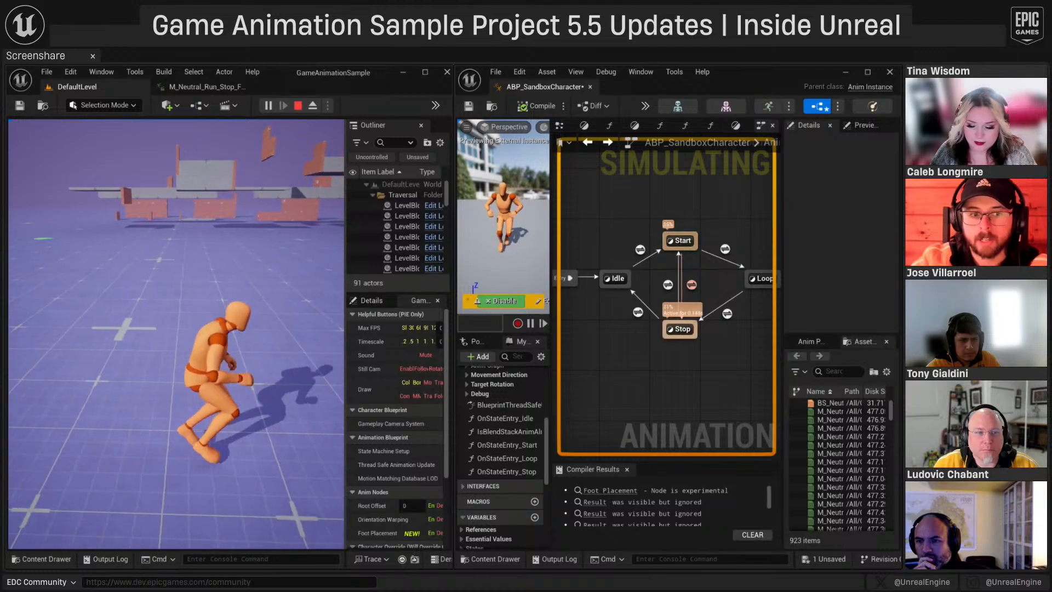
key(d)
key(d)
key(d)
key(d)
key(d)
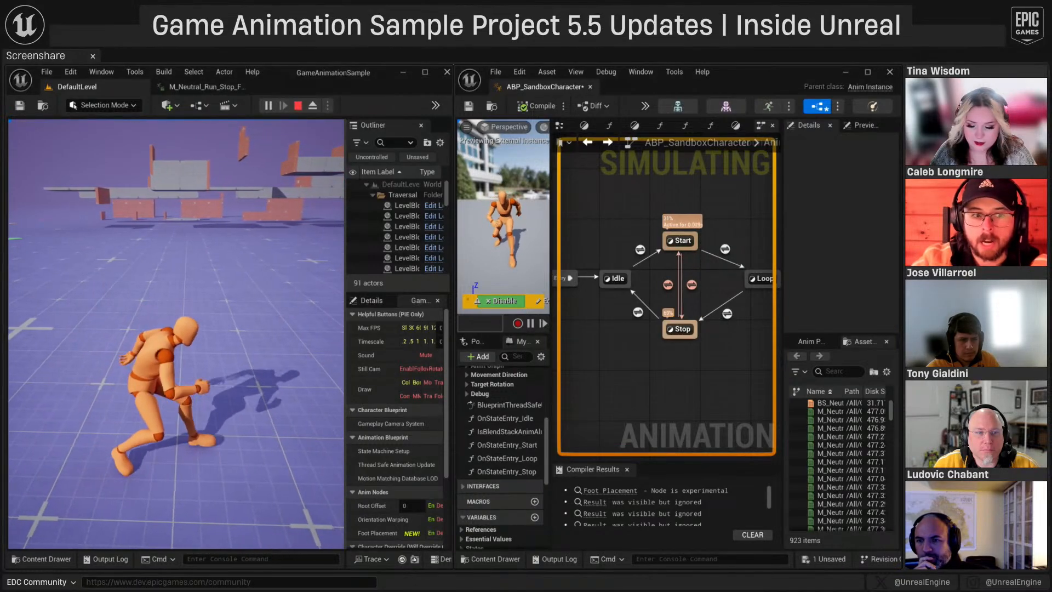
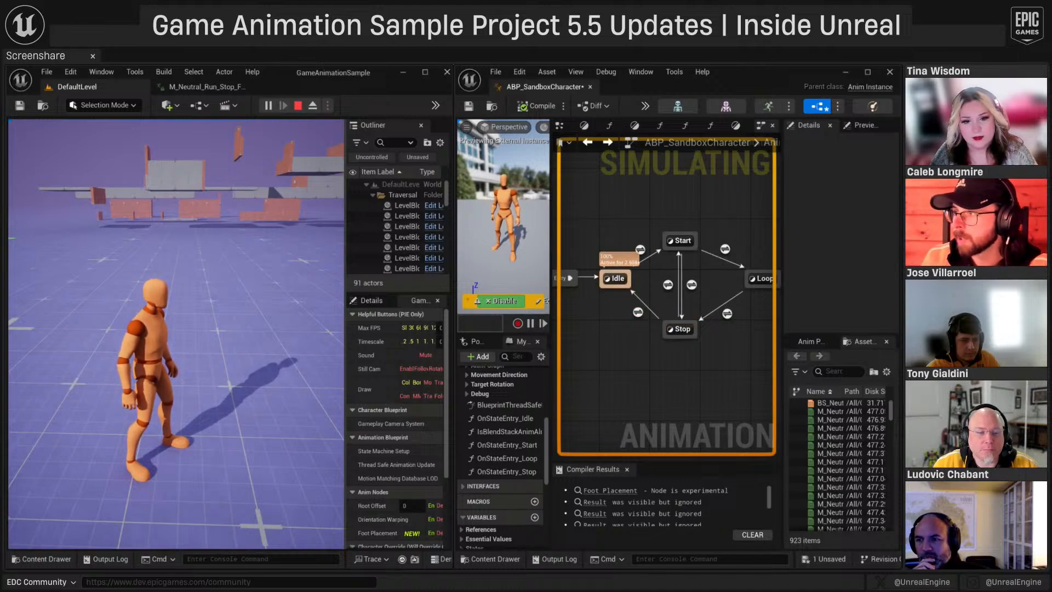
- Run the character with longer starts and stops to examine the active states, and end the play session
key(d)
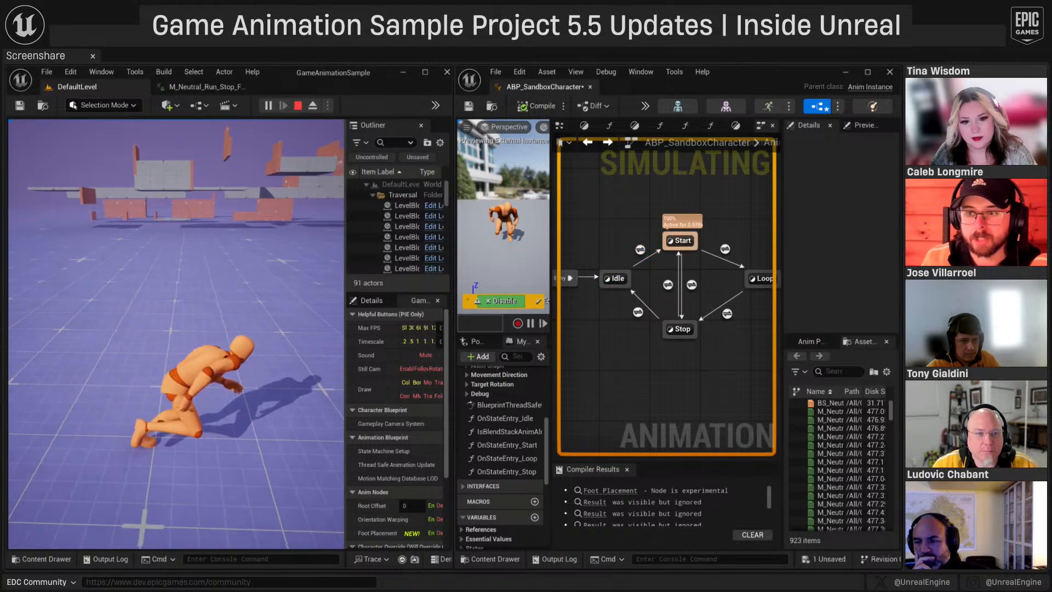
key(a)
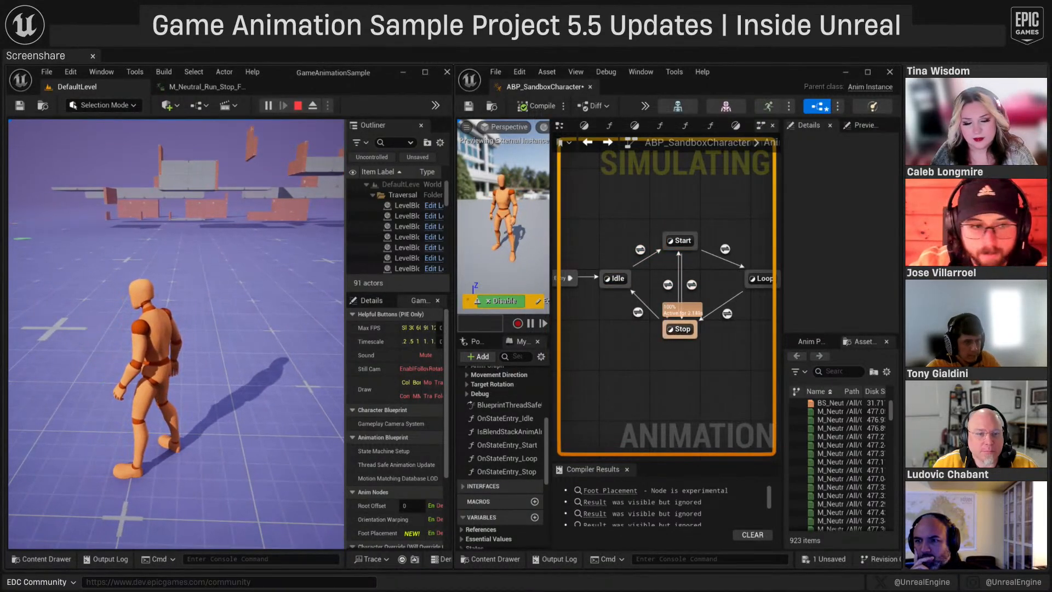
key(d)
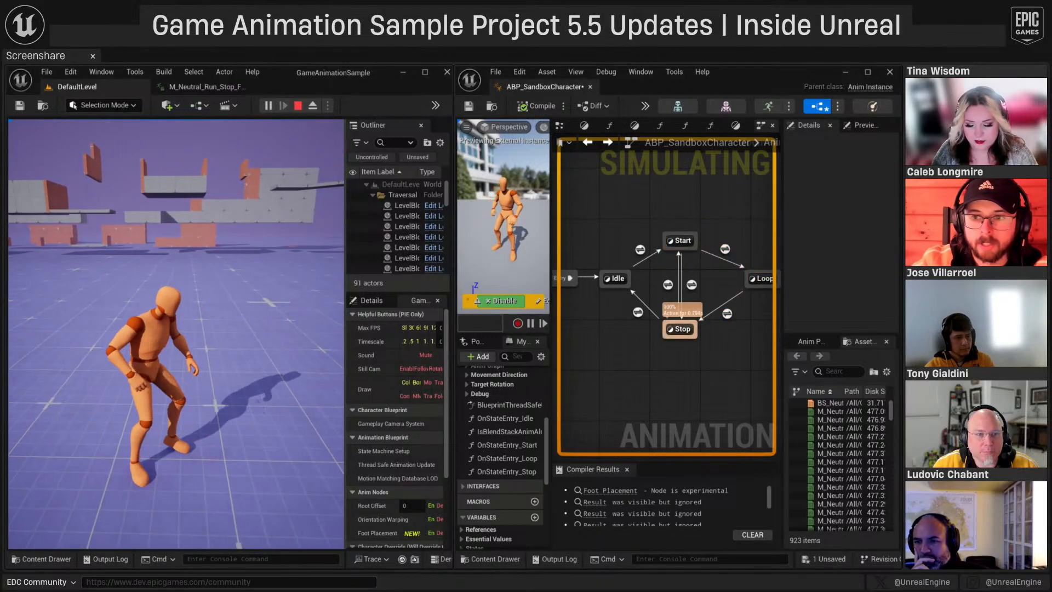
key(d)
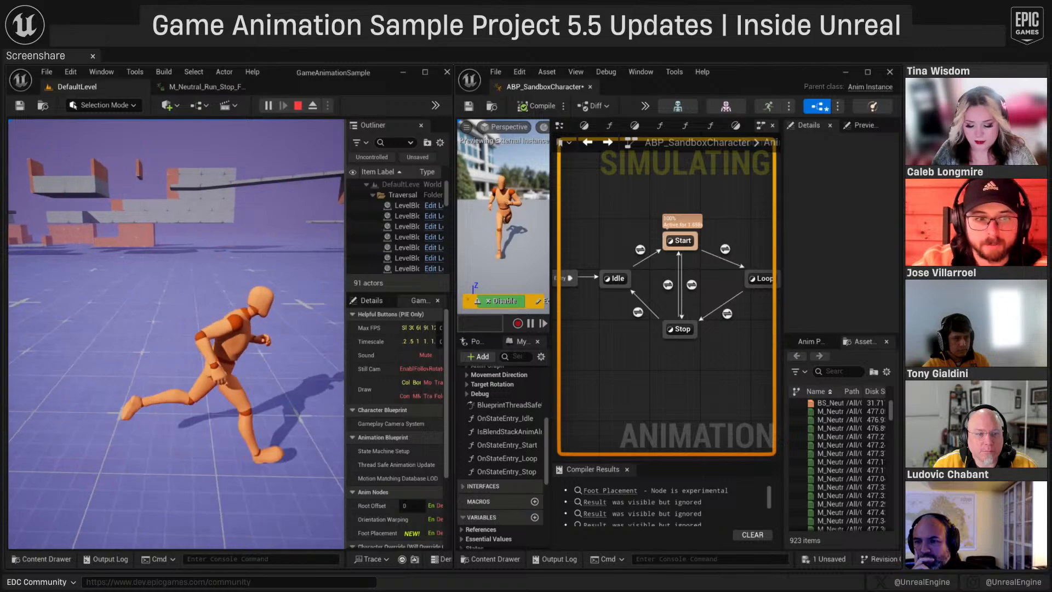
key(Escape)
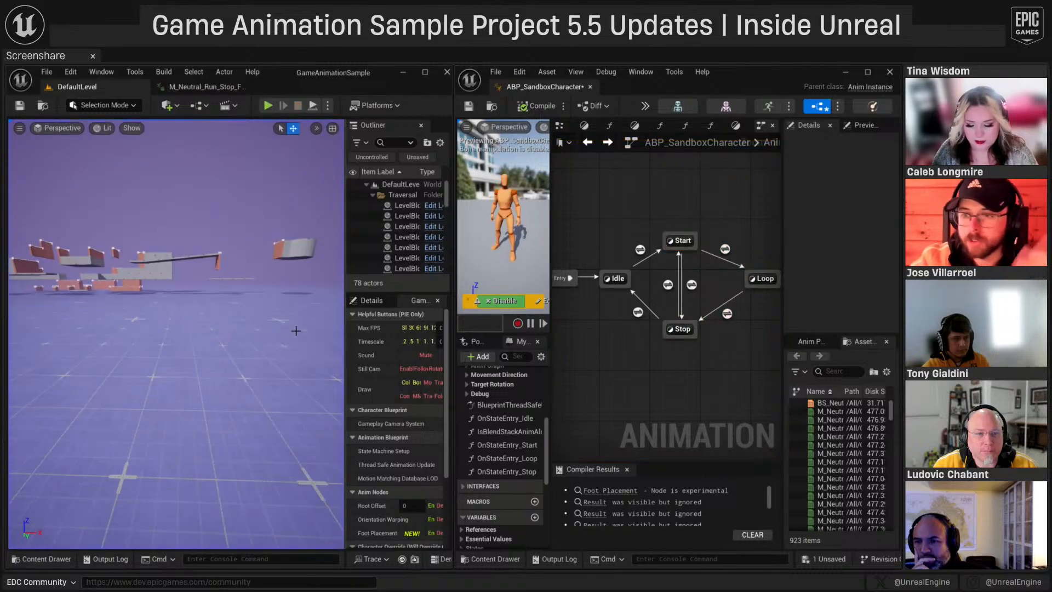
- Open the Loop state's OnStateEntry_Loop function and move its SET node farther away from the entry node
right_drag(731, 330, 703, 342)
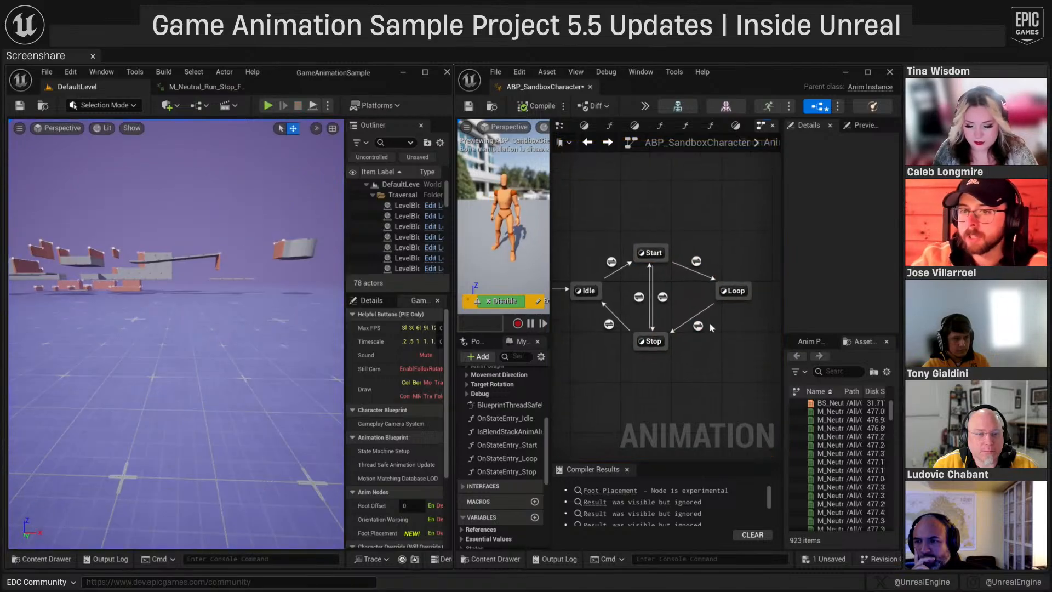
double_click(727, 293)
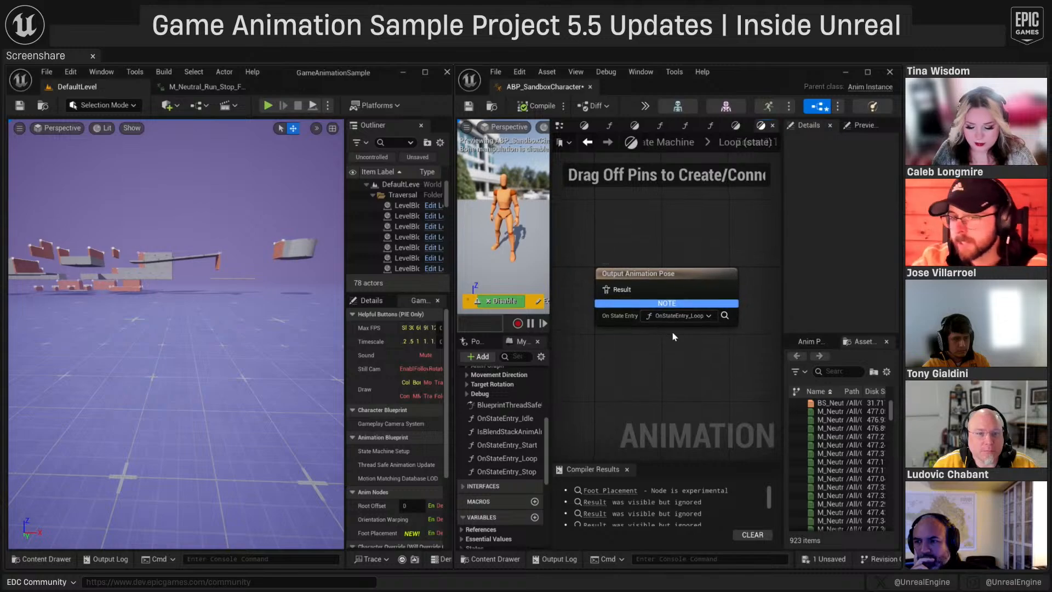
click(726, 316)
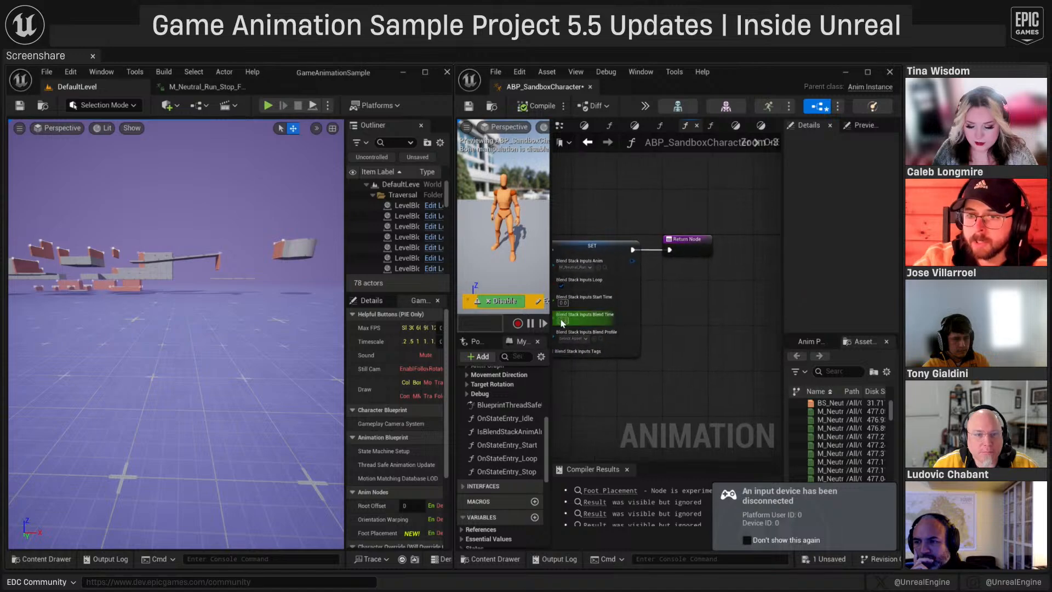
scroll(684, 308, up, 7)
drag(702, 342, 733, 285)
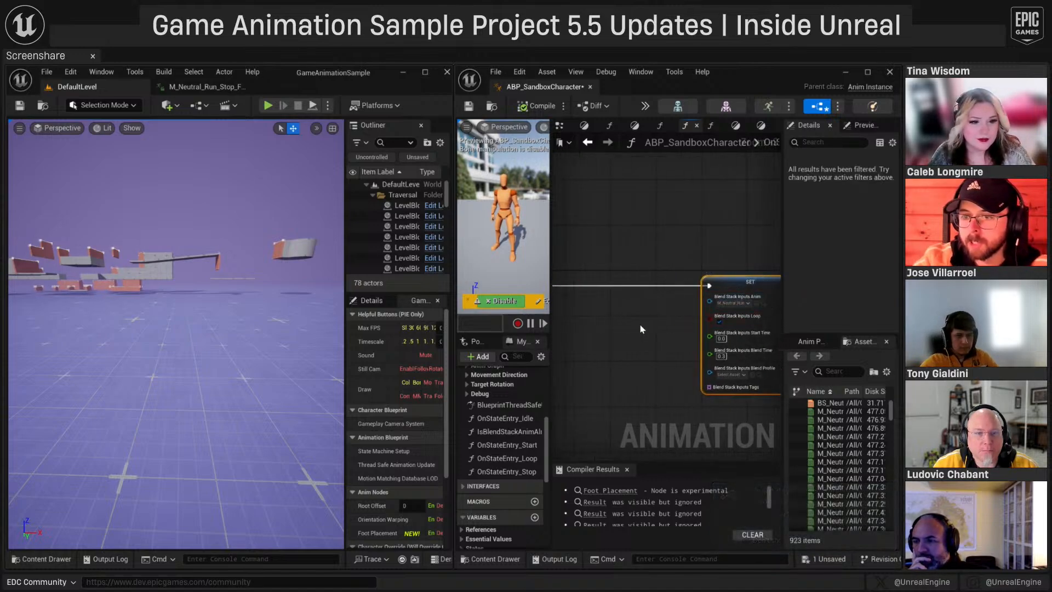
right_drag(640, 324, 731, 292)
- Undock the ABP_SandboxCharacter window from the side-by-side layout and maximize it
drag(546, 90, 329, 121)
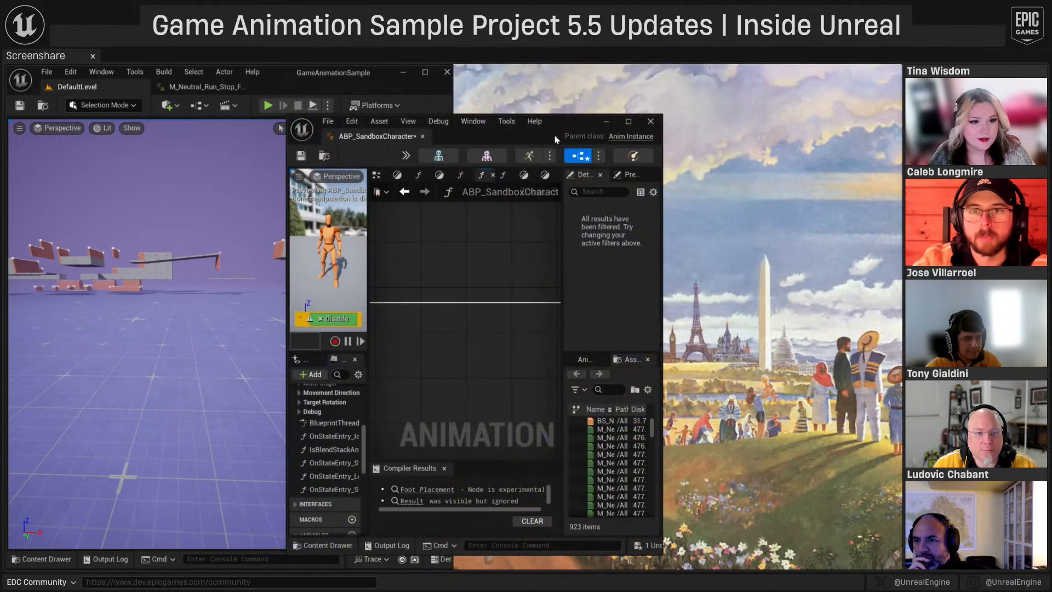
double_click(562, 133)
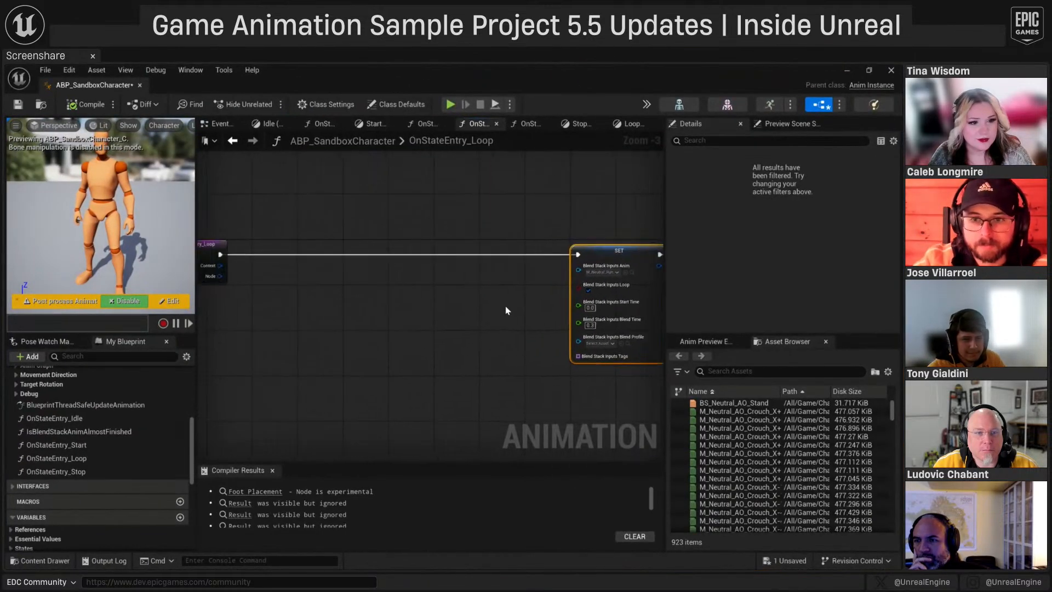
- Add a Motion Match node between the entry and SET nodes of OnStateEntry_Loop and split its Result pin into separate outputs
right_click(384, 296)
text(motion ma)
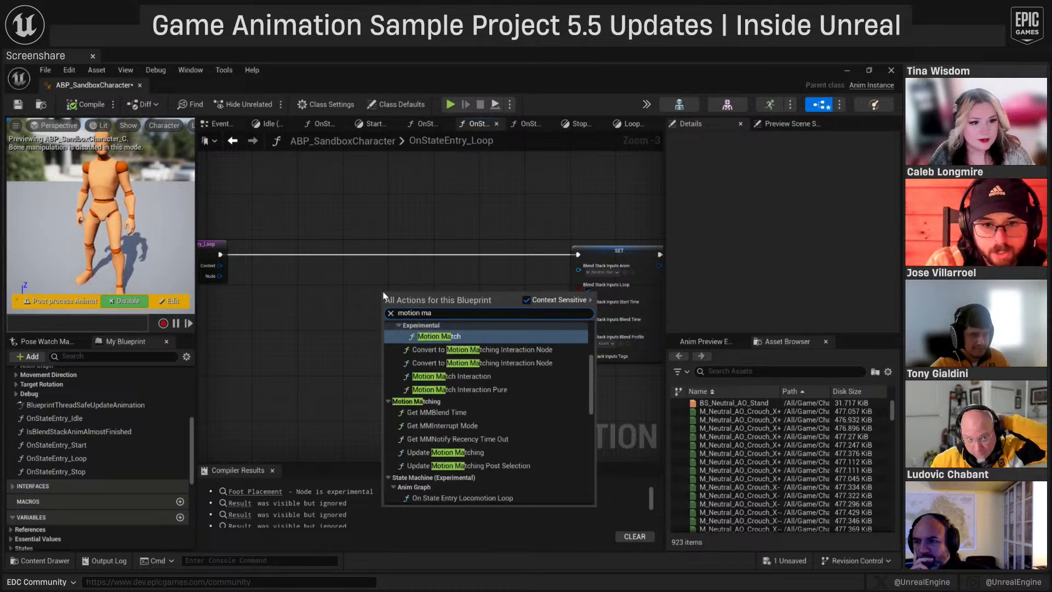
key(Return)
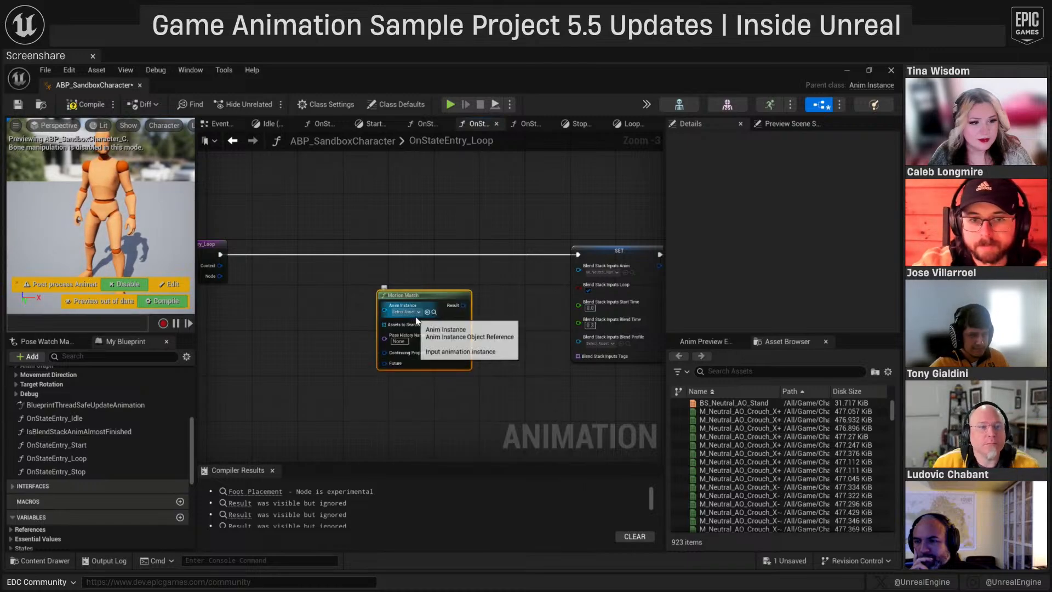
right_click(468, 288)
click(489, 340)
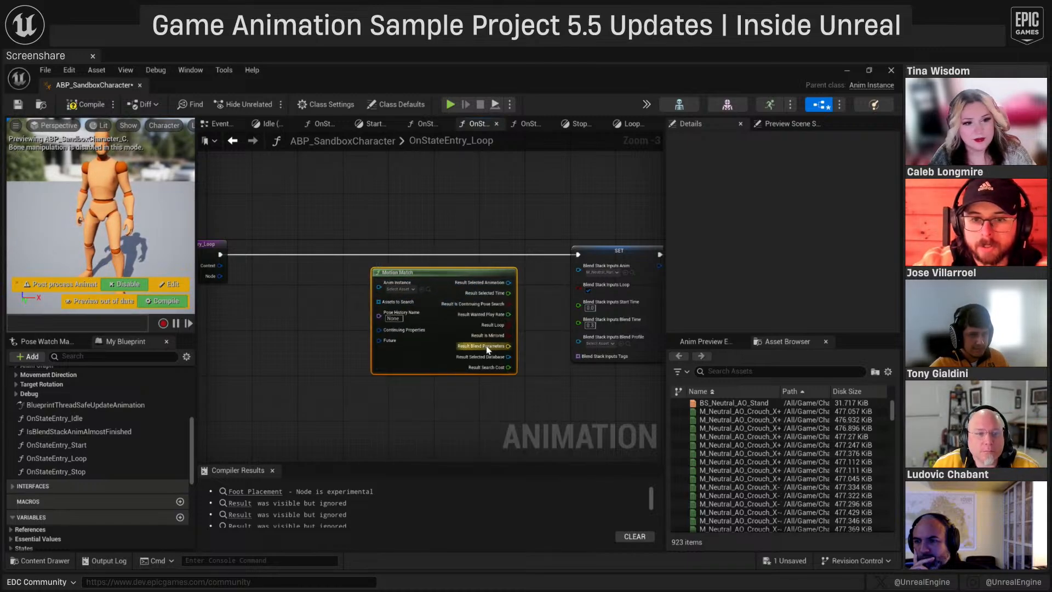
drag(513, 283, 557, 286)
right_drag(485, 277, 541, 270)
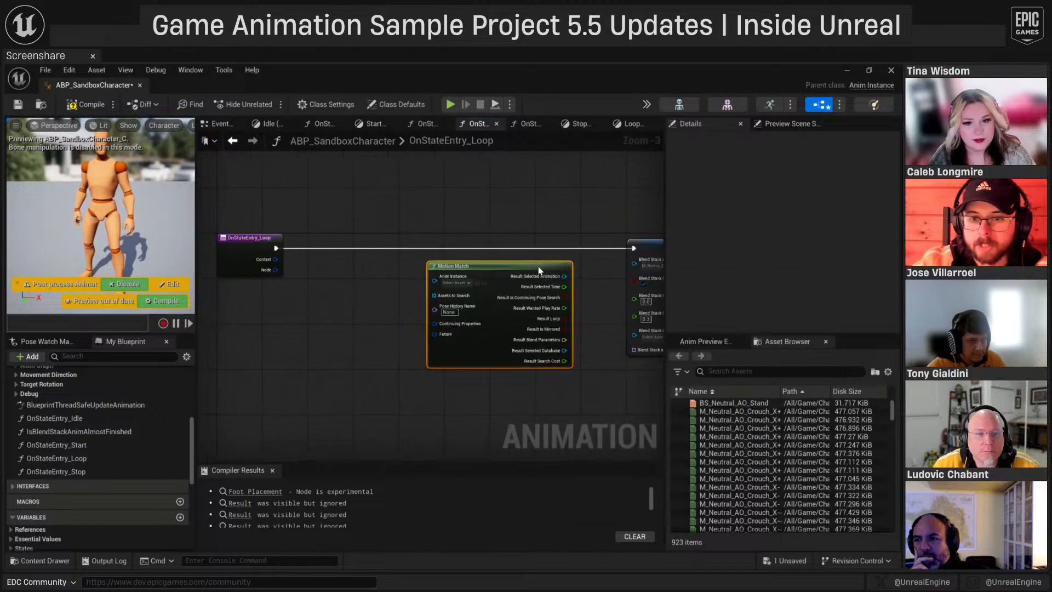
click(528, 292)
mouse_move(541, 271)
mouse_down()
mouse_move(485, 282)
mouse_move(539, 286)
mouse_up()
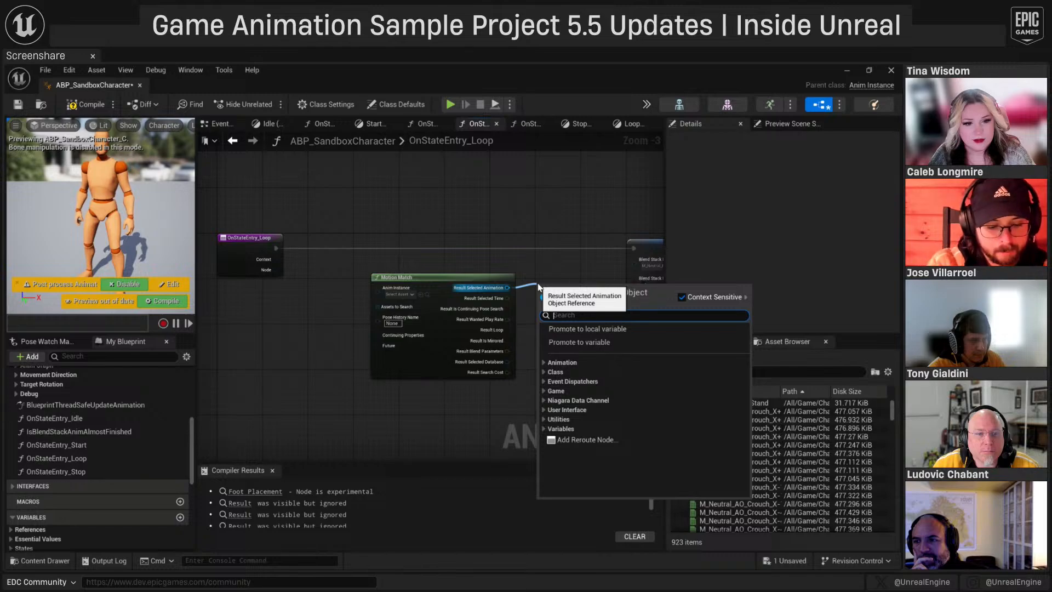
text(cast)
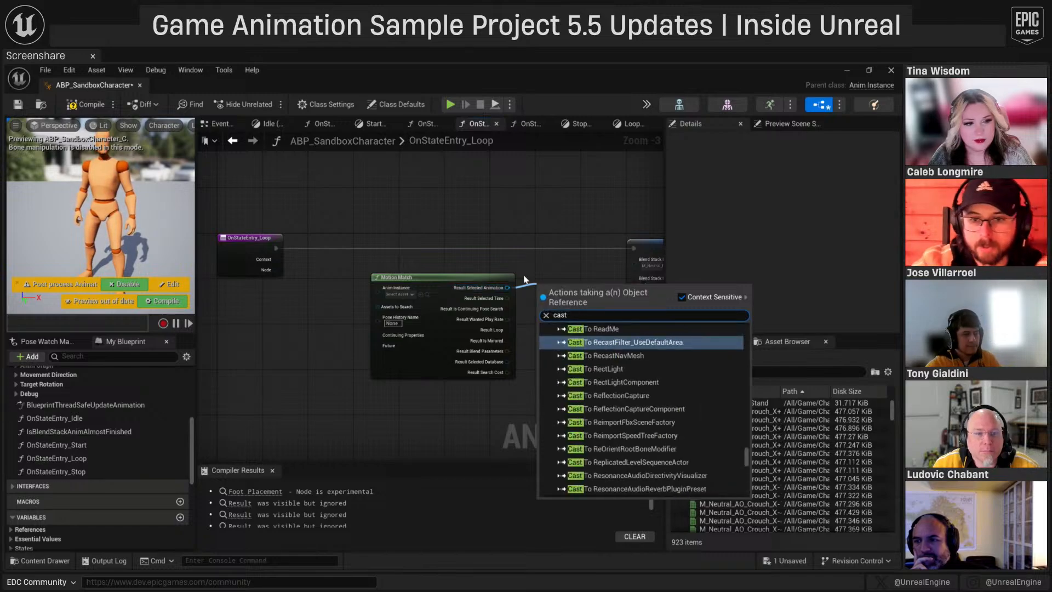
click(534, 293)
- Cast the Motion Match node's Result Selected Animation to AnimationAsset and insert the cast into the execution line before the SET node
right_drag(556, 266, 487, 269)
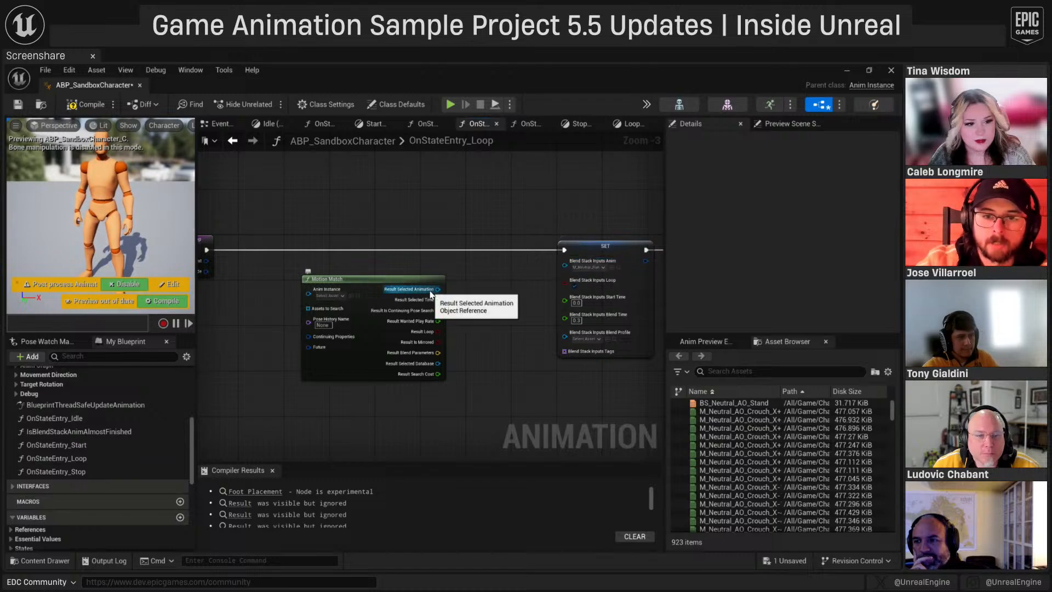
drag(437, 289, 468, 295)
text(cast)
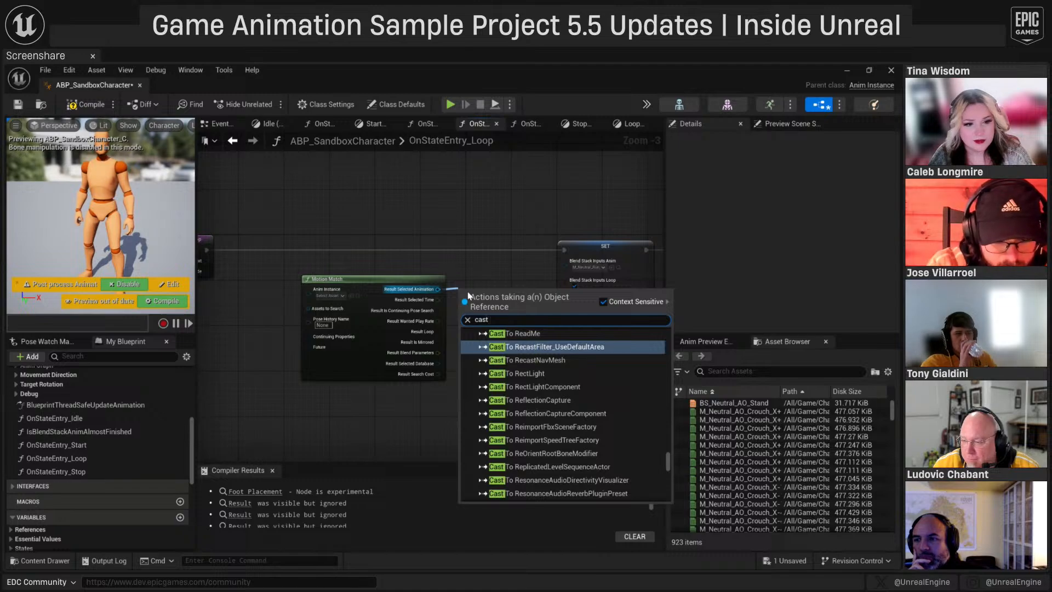
text( to animation asset)
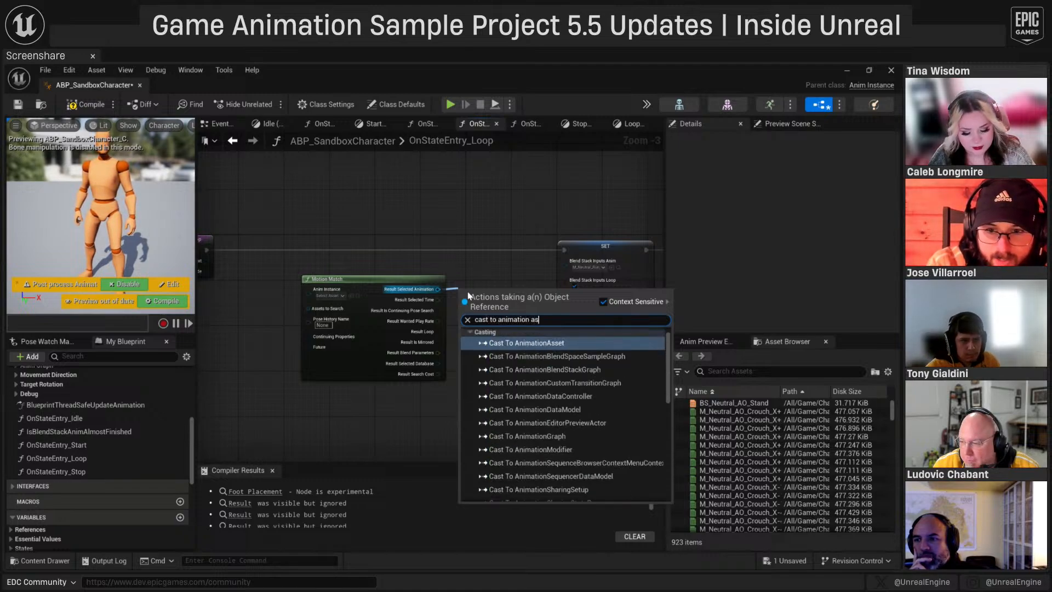
key(Return)
drag(489, 299, 272, 250)
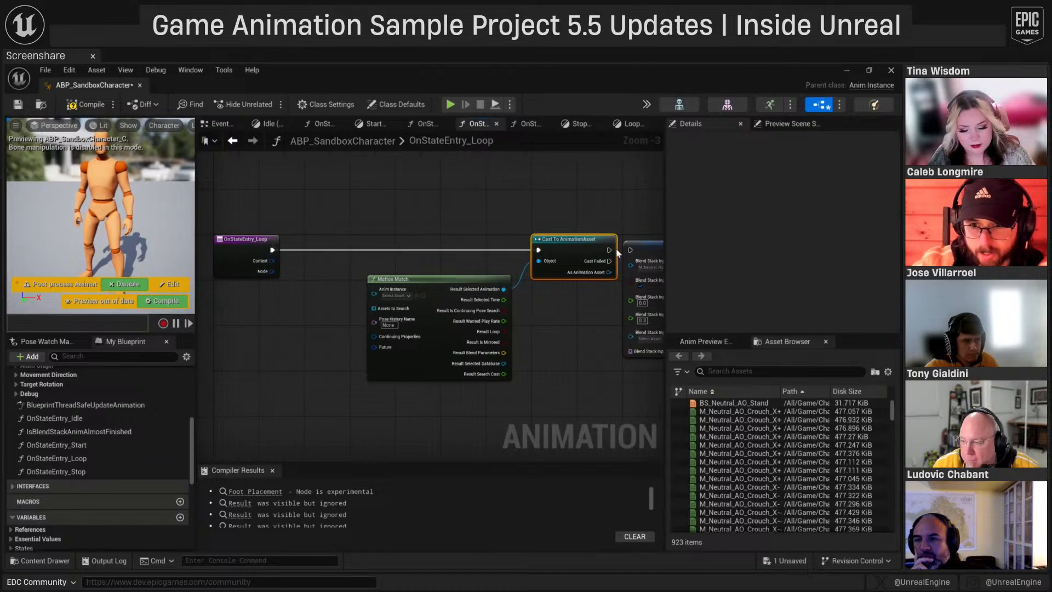
- Connect As Animation Asset to the SET node's Blend Stack Inputs Anim, and Result Selected Time to Blend Stack Inputs Start Time
drag(635, 266, 635, 267)
drag(589, 240, 578, 240)
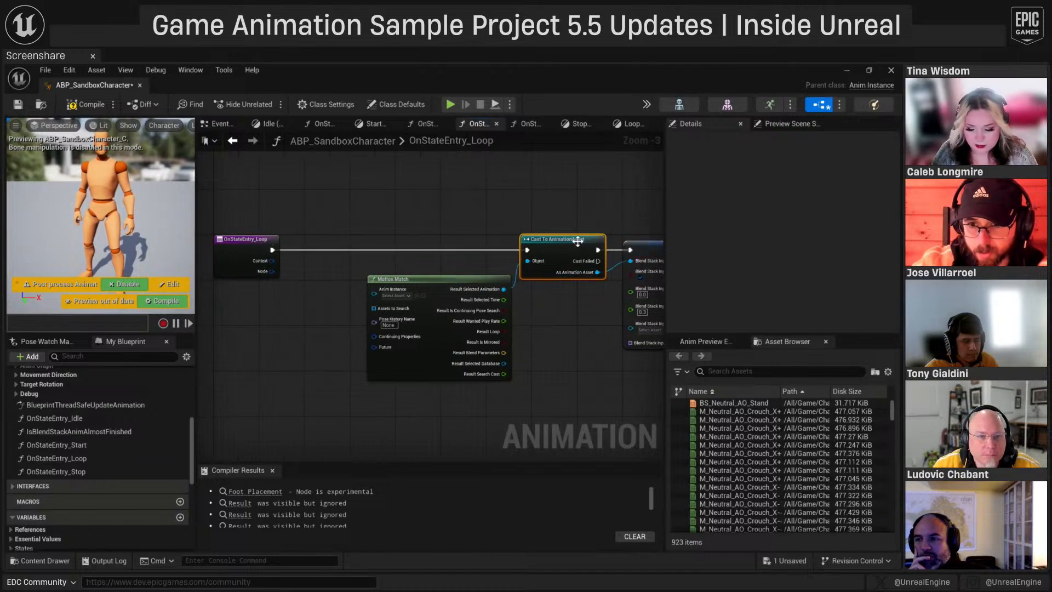
click(608, 308)
right_drag(579, 310, 547, 297)
drag(405, 279, 410, 267)
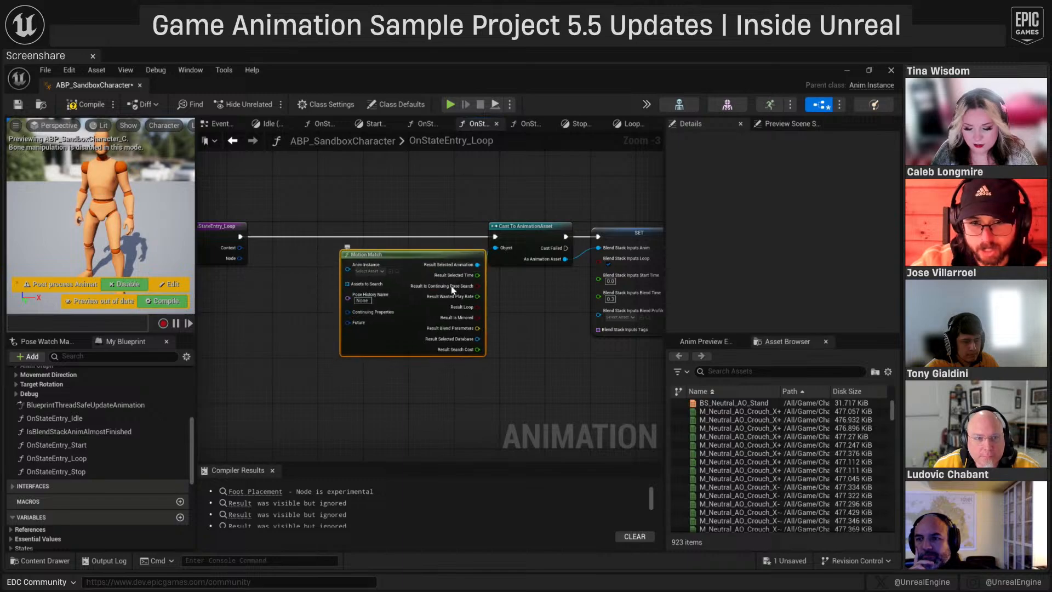
drag(602, 281, 601, 277)
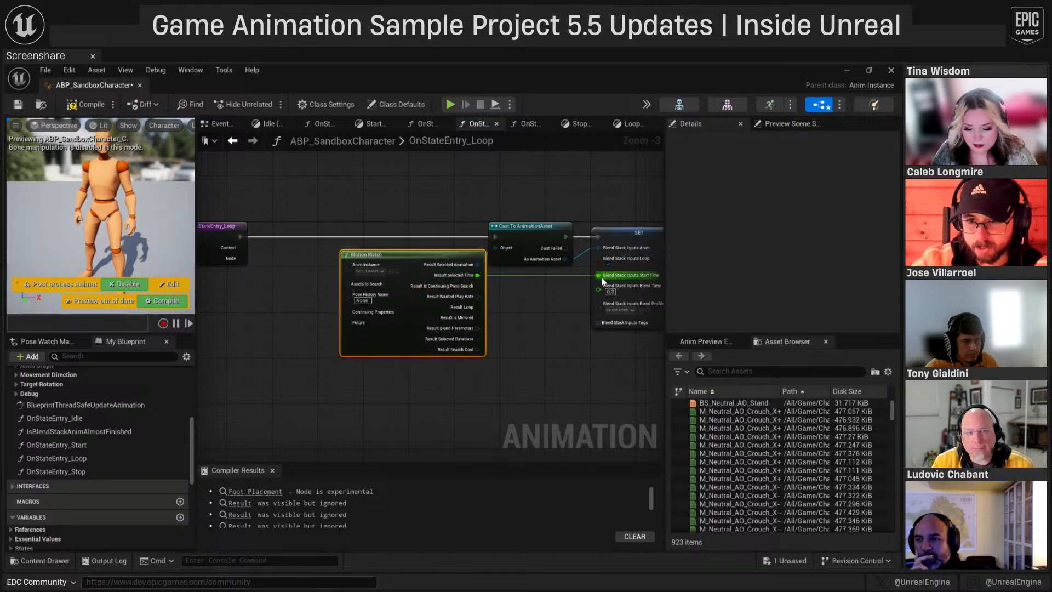
click(537, 310)
right_drag(562, 300, 539, 288)
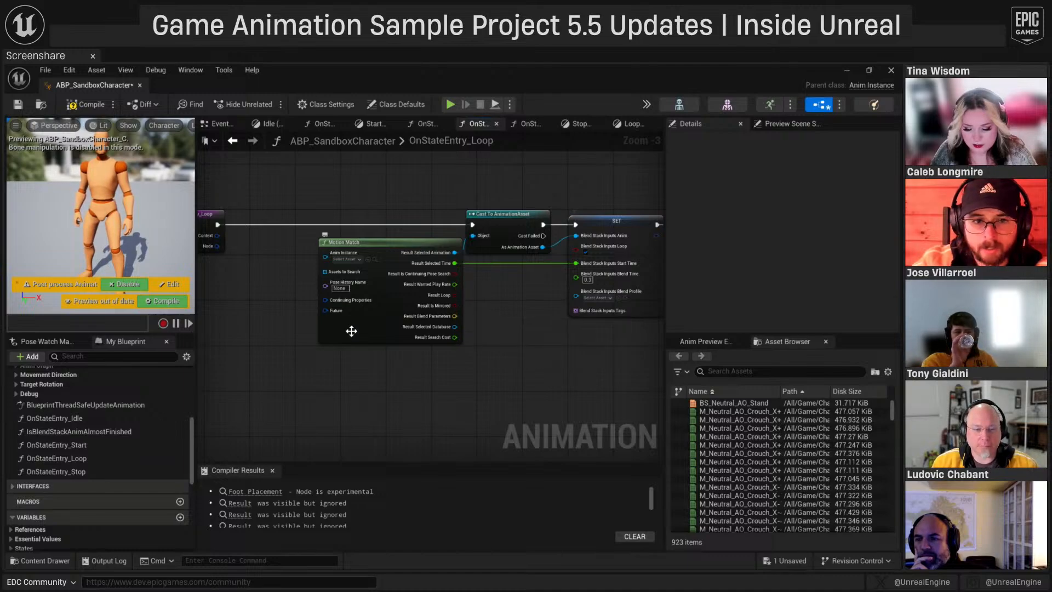
- Connect a Self reference to the Motion Match node's Anim Instance and a Make Array node to its Assets to Search
right_drag(348, 329, 494, 333)
drag(471, 261, 445, 285)
text(self)
key(Return)
text(make)
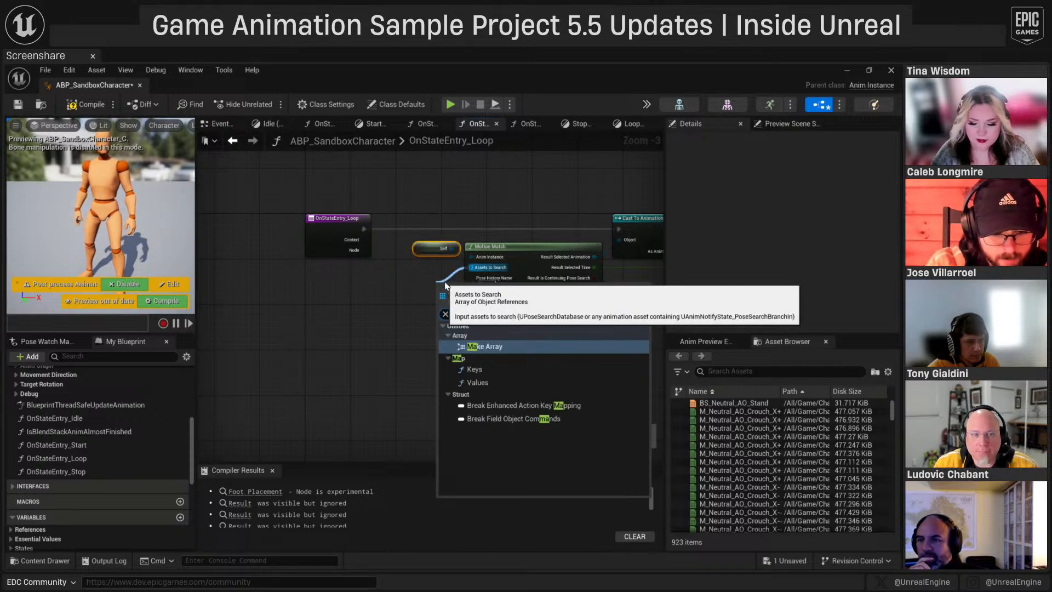
key(Return)
drag(468, 289, 403, 272)
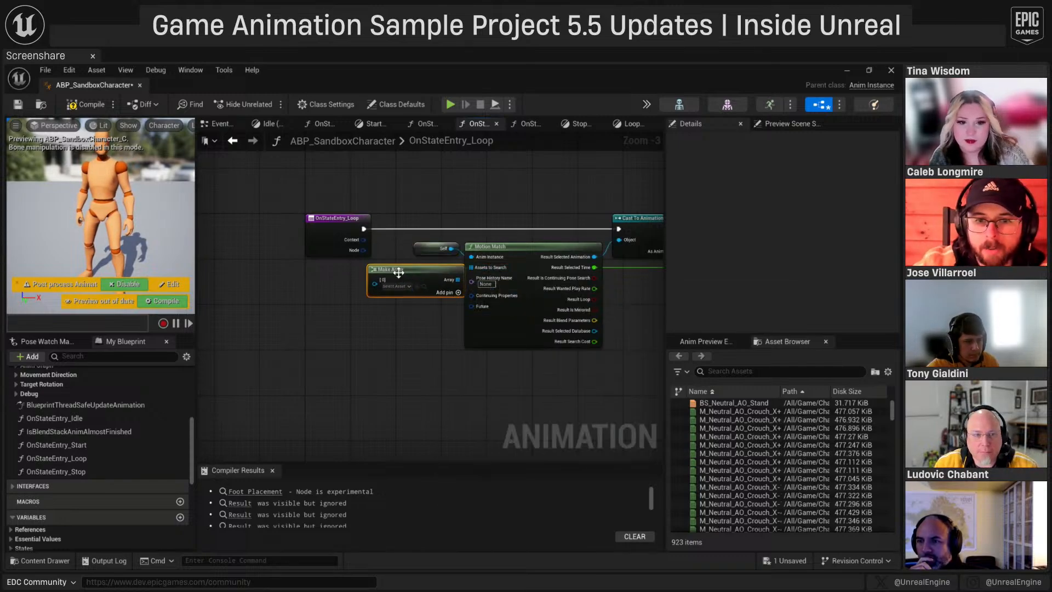
- Choose M_Neutral_Run_Loop_F as the Make Array node's element and tidy the Self, Make Array and Motion Match nodes beneath the execution line
click(403, 286)
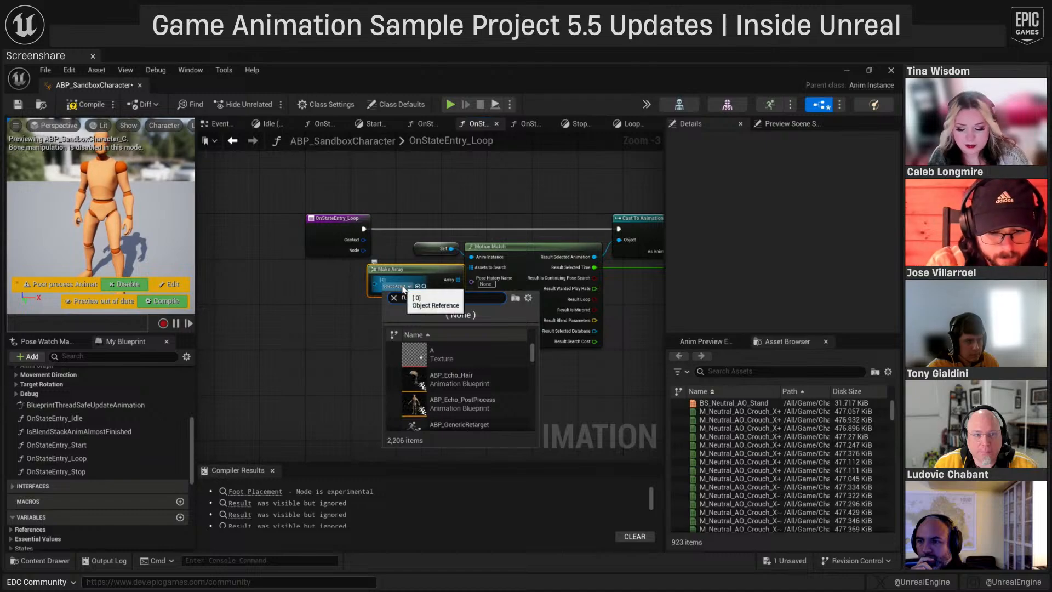
scroll(489, 385, down, 6)
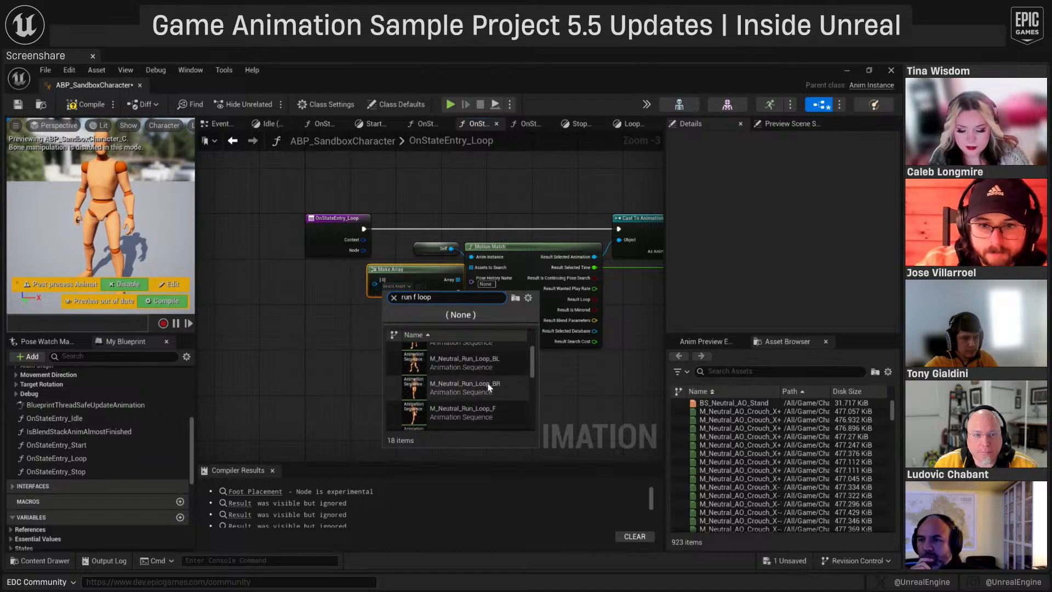
scroll(508, 385, up, 2)
scroll(491, 361, up, 1)
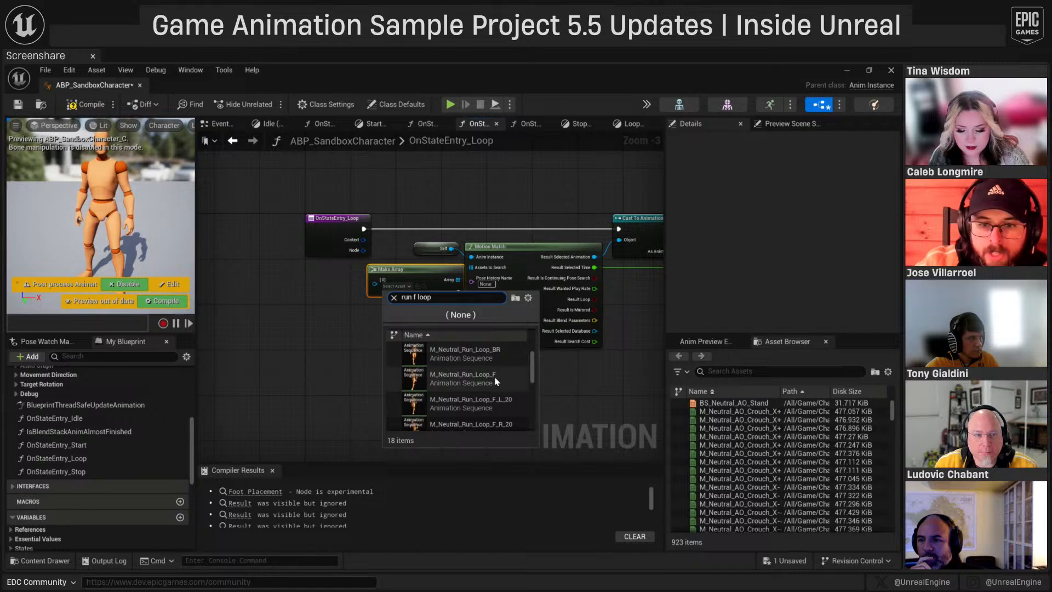
click(495, 378)
drag(439, 277, 427, 270)
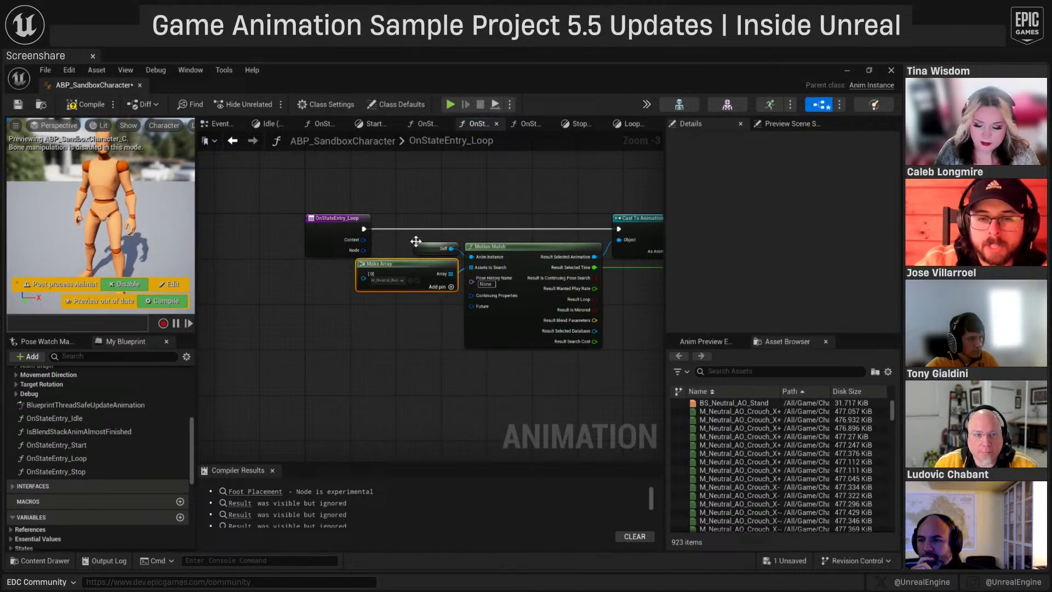
drag(547, 395, 440, 286)
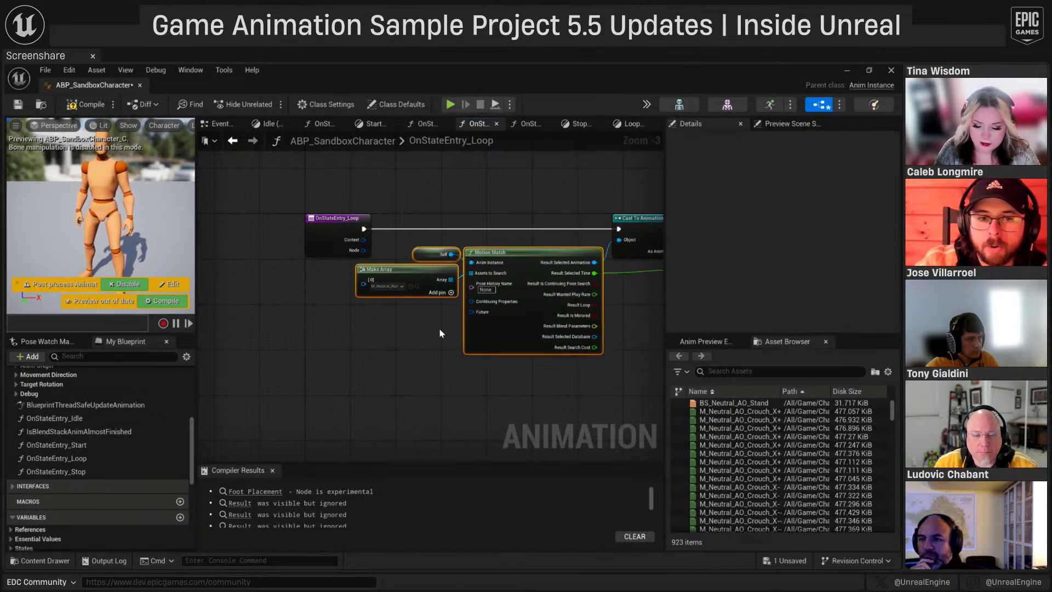
- Open the M_Neutral_Run_Loop_F animation and dock ABP_SandboxCharacter beside it in the main editor window
click(417, 286)
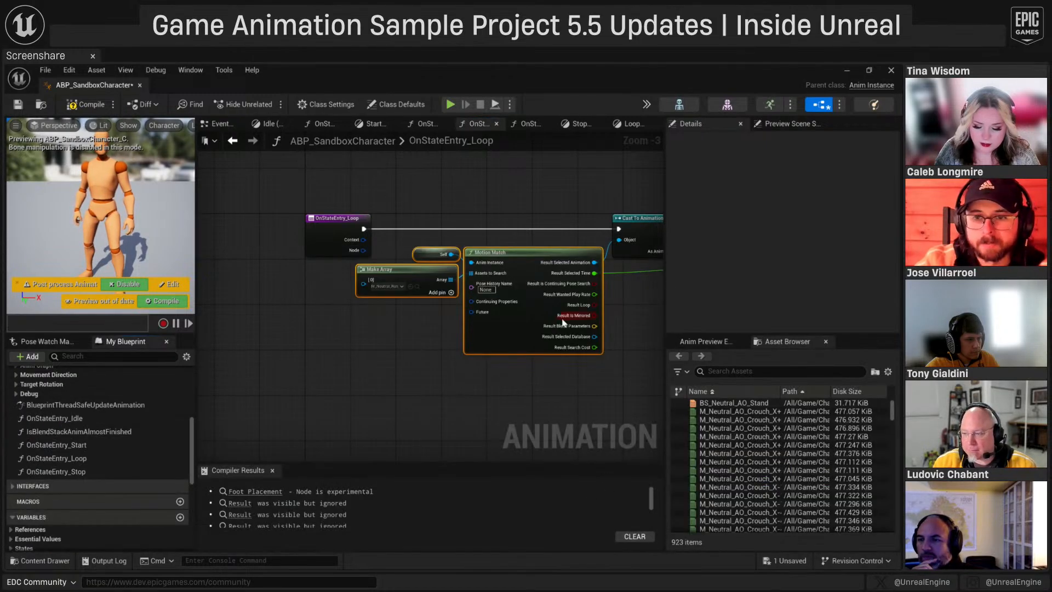
double_click(325, 89)
double_click(292, 86)
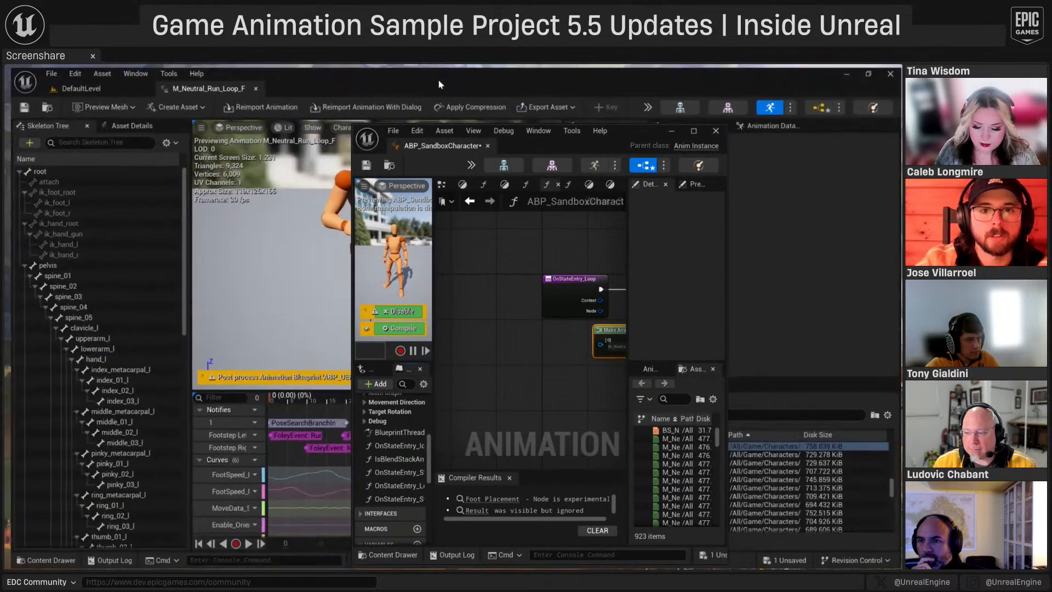
drag(453, 144, 388, 87)
click(222, 88)
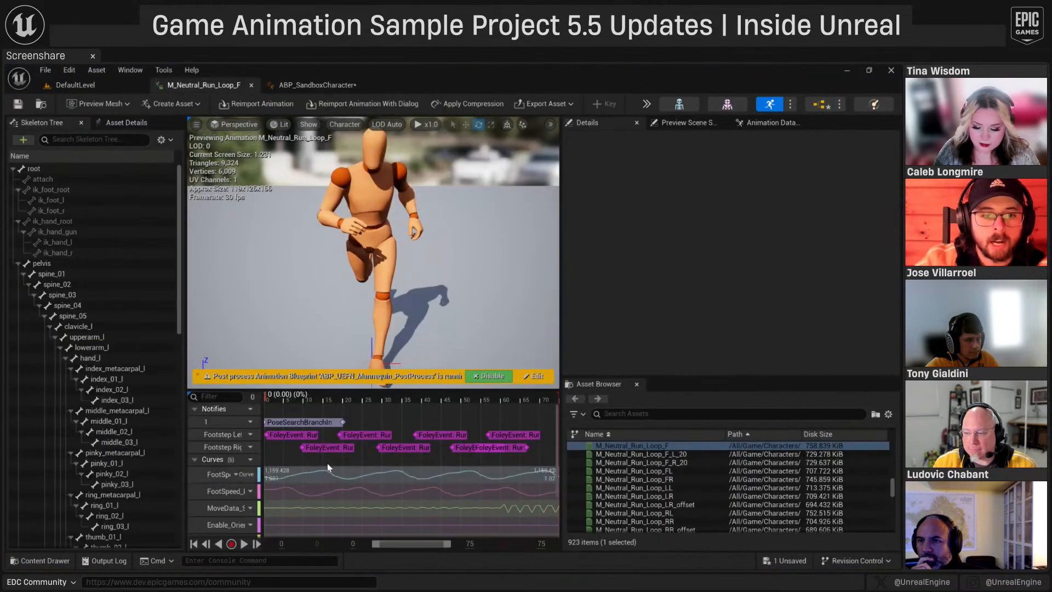
- Select the PoseSearchBranchIn notify and scrub the run loop from a side view to examine the range the notify covers
click(335, 423)
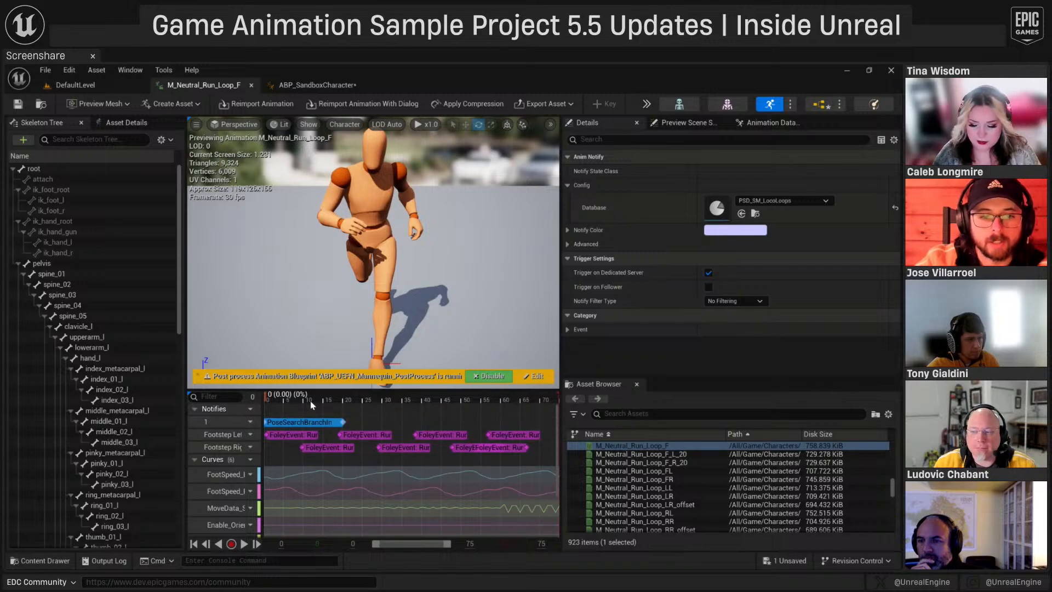
drag(307, 401, 268, 400)
scroll(353, 285, down, 5)
alt+drag(353, 281, 465, 252)
drag(276, 400, 319, 400)
alt+middle_drag(351, 298, 203, 288)
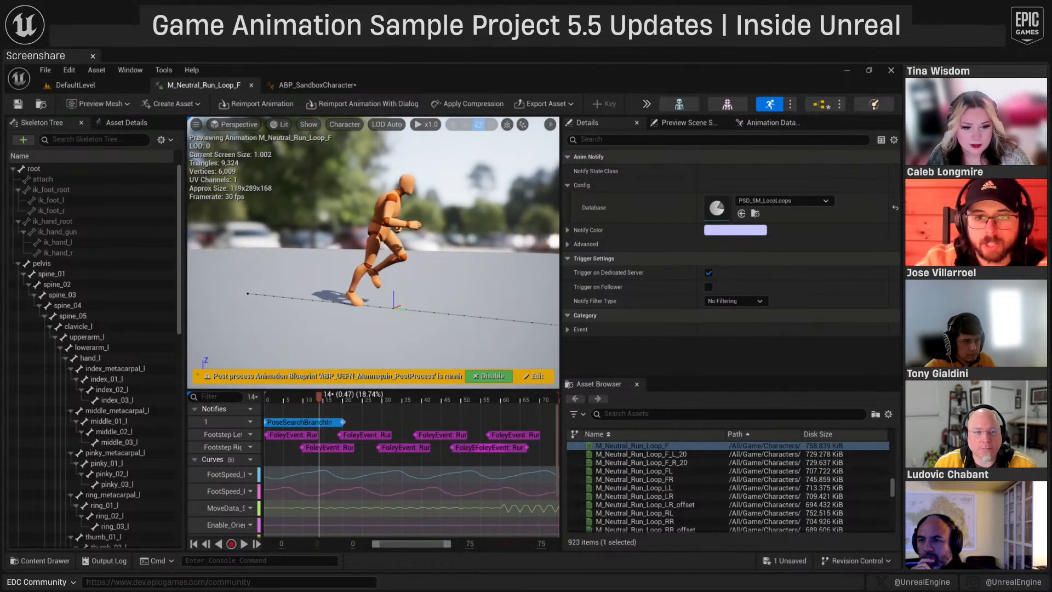
scroll(343, 296, down, 4)
mouse_move(321, 399)
mouse_down()
mouse_move(334, 399)
mouse_move(271, 403)
mouse_move(351, 404)
mouse_move(290, 414)
mouse_move(323, 404)
mouse_up()
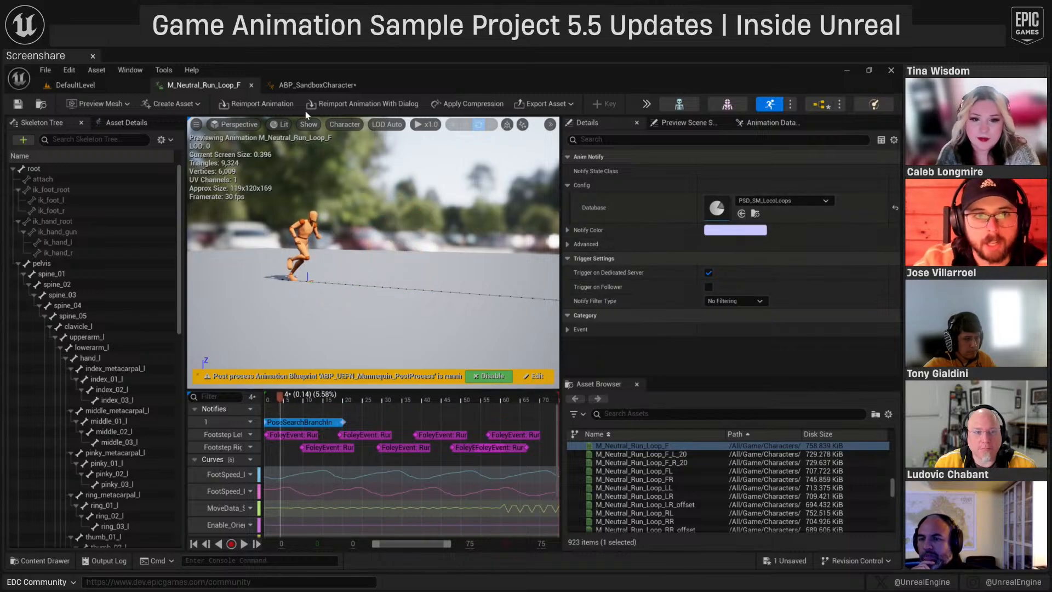
- Return to ABP_SandboxCharacter, save it, and play-test the running character in DefaultLevel
click(317, 85)
right_drag(511, 199, 350, 193)
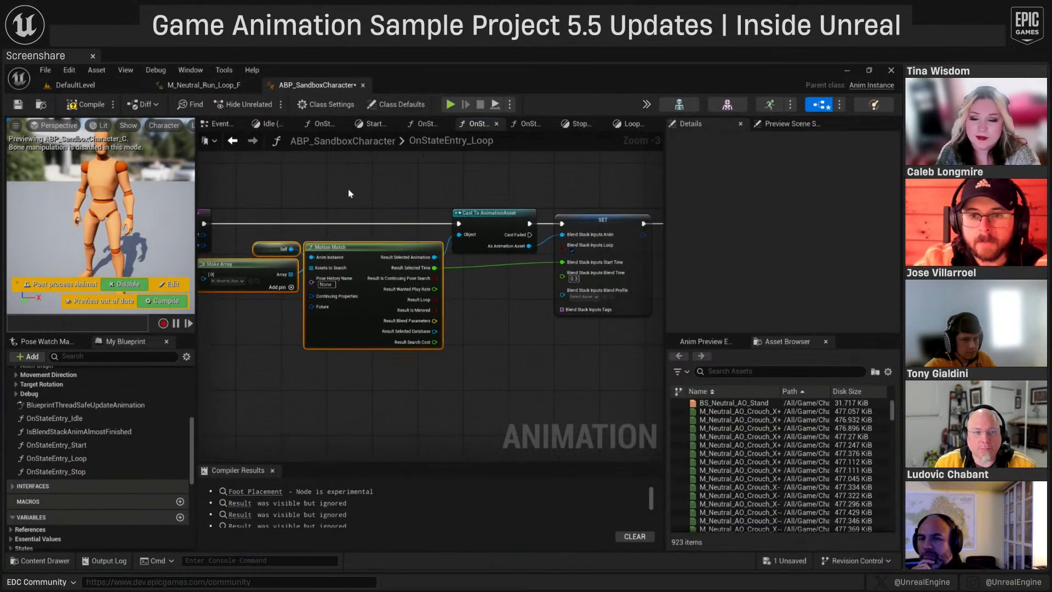
click(18, 104)
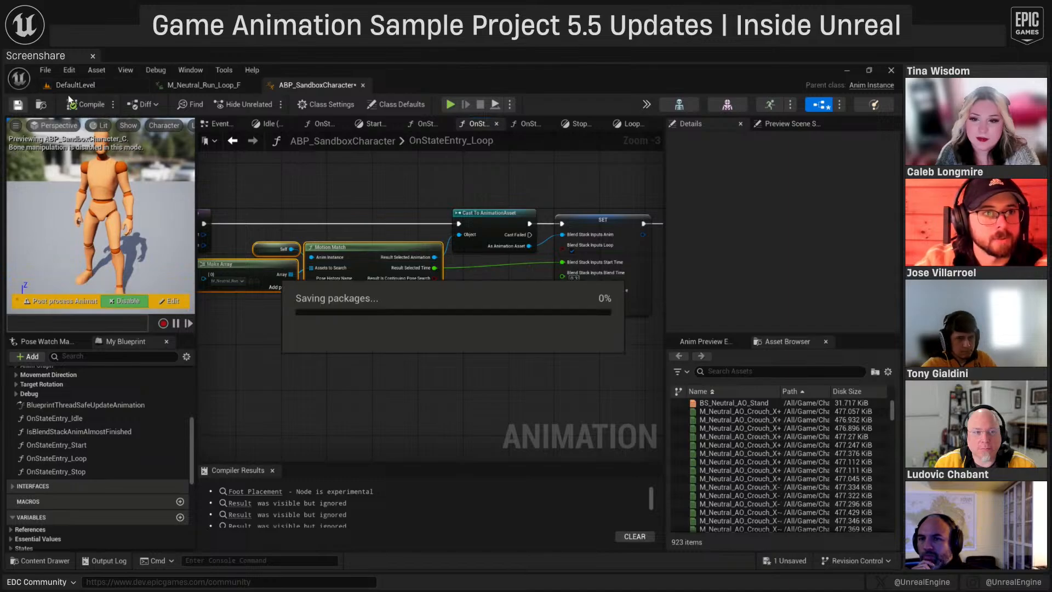
click(87, 87)
click(266, 104)
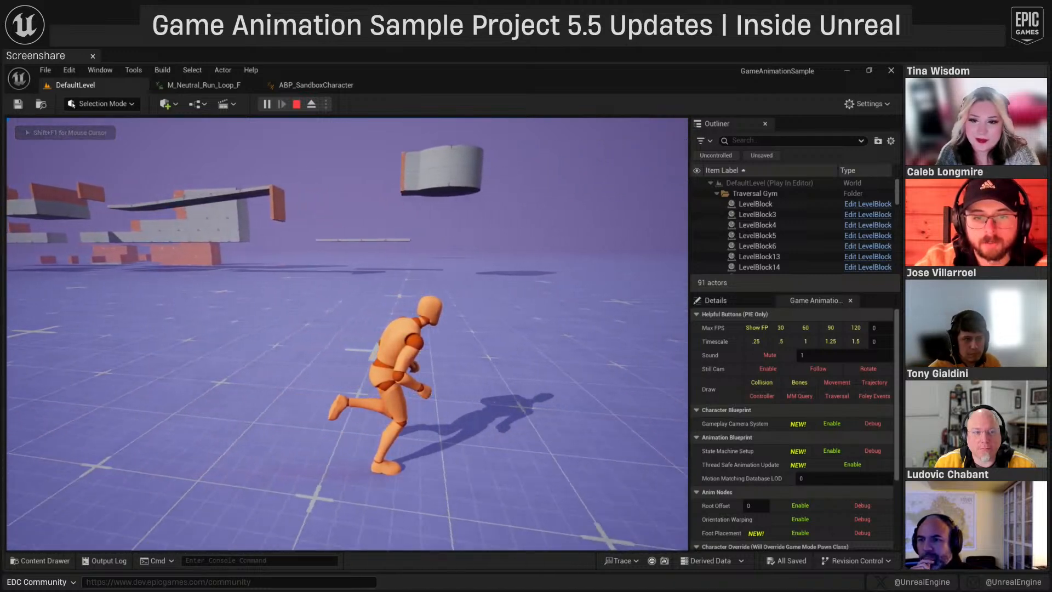
key(shift+F1)
- Set the Motion Match node's Pose History Name to PoseHistory in OnStateEntry_Loop
click(314, 85)
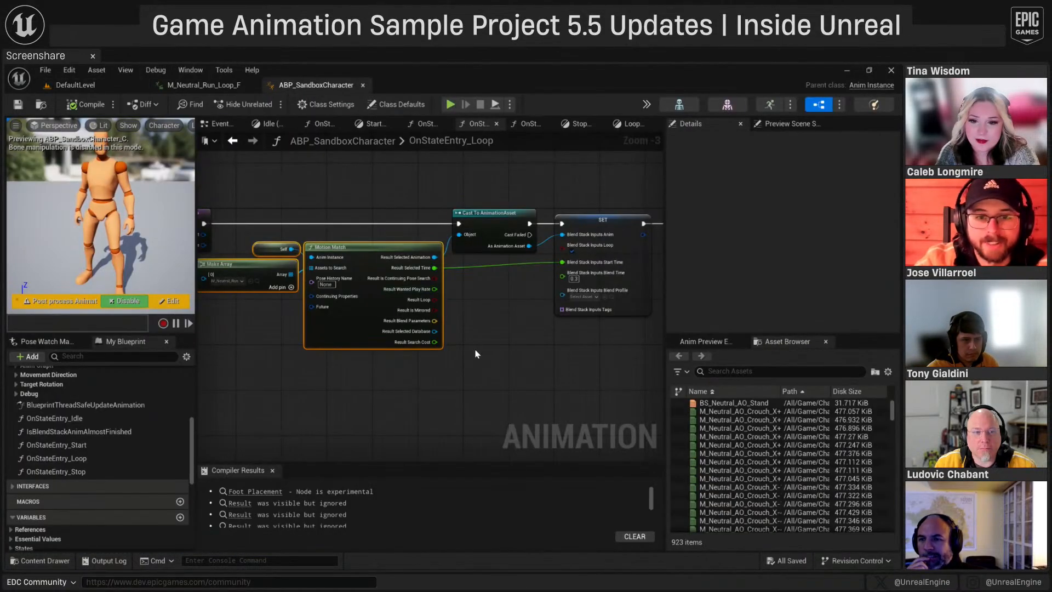
scroll(475, 354, up, 2)
right_drag(273, 337, 340, 317)
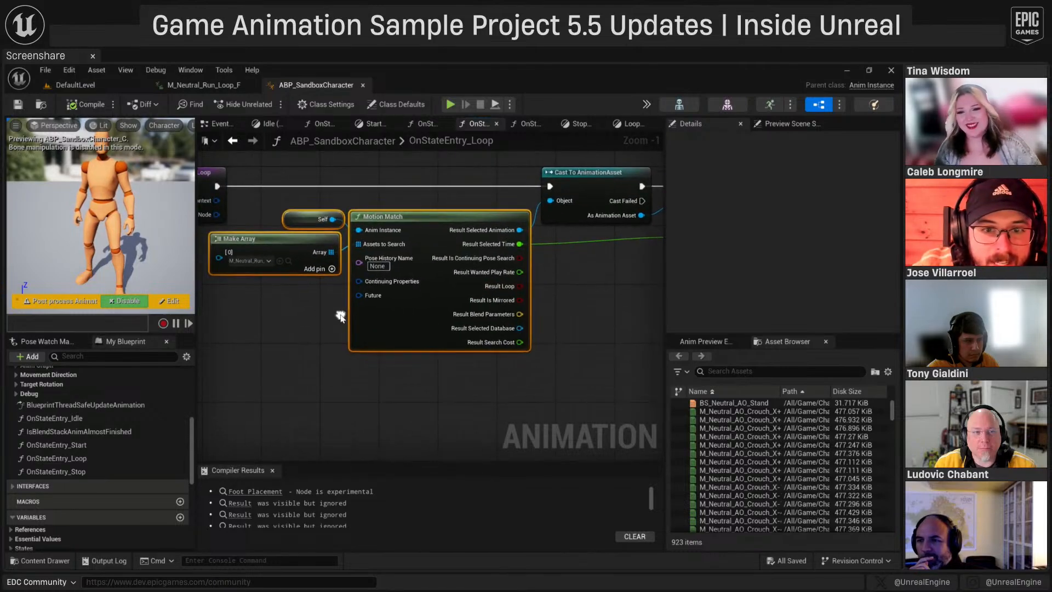
click(377, 266)
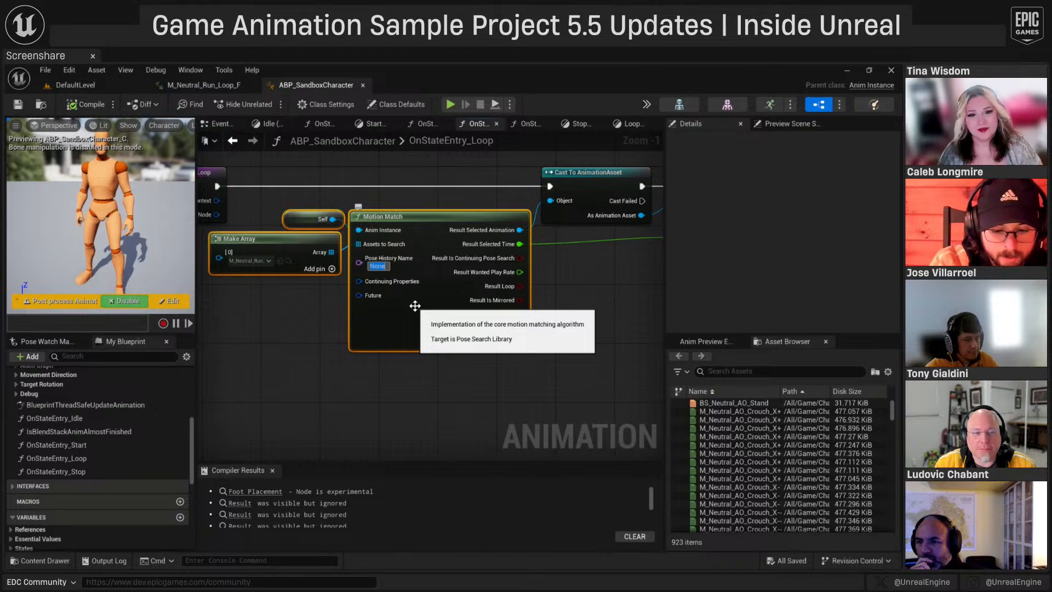
text(PoseHistory)
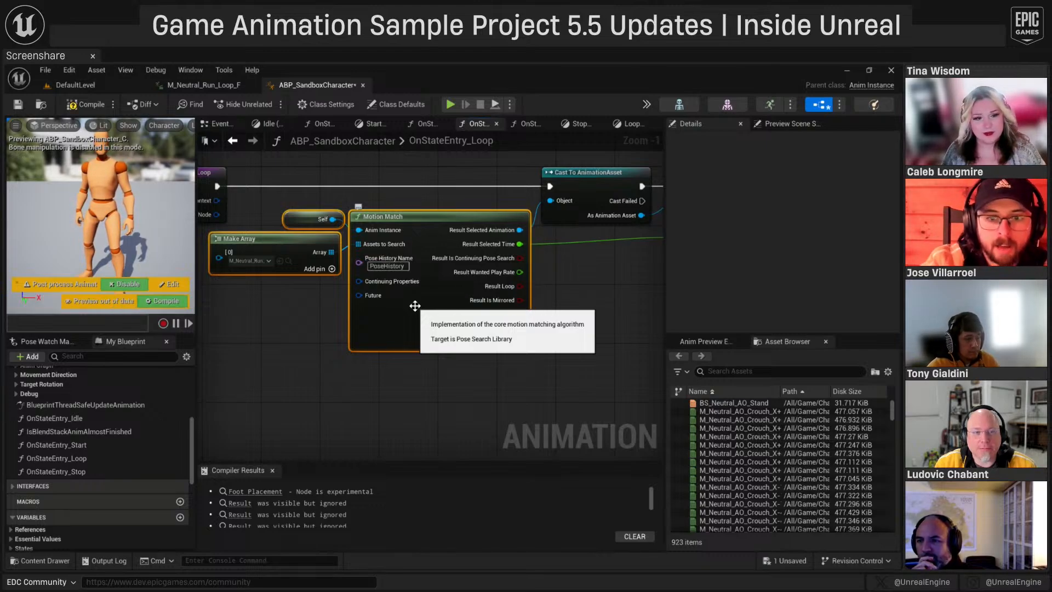
key(Return)
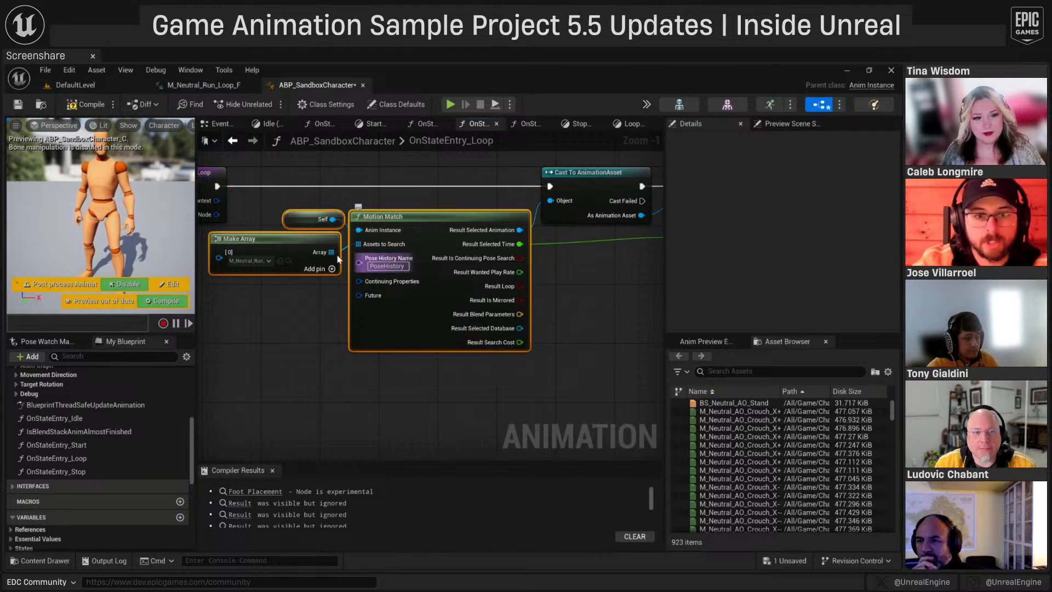
- Save ABP_SandboxCharacter and play-test the character in DefaultLevel by running forward, sideways and through direction changes
click(18, 104)
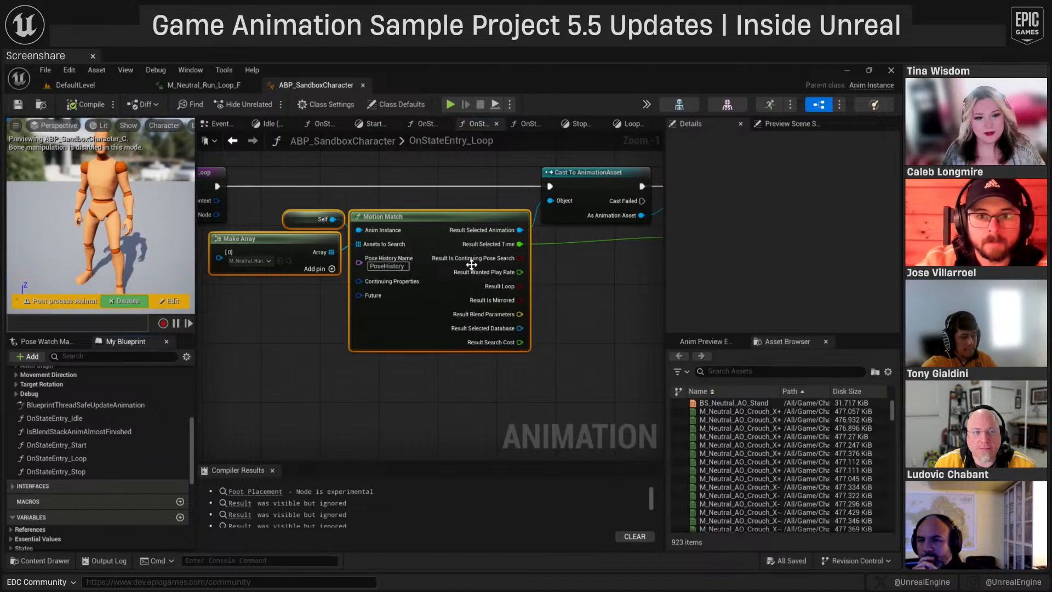
scroll(535, 317, down, 2)
click(123, 88)
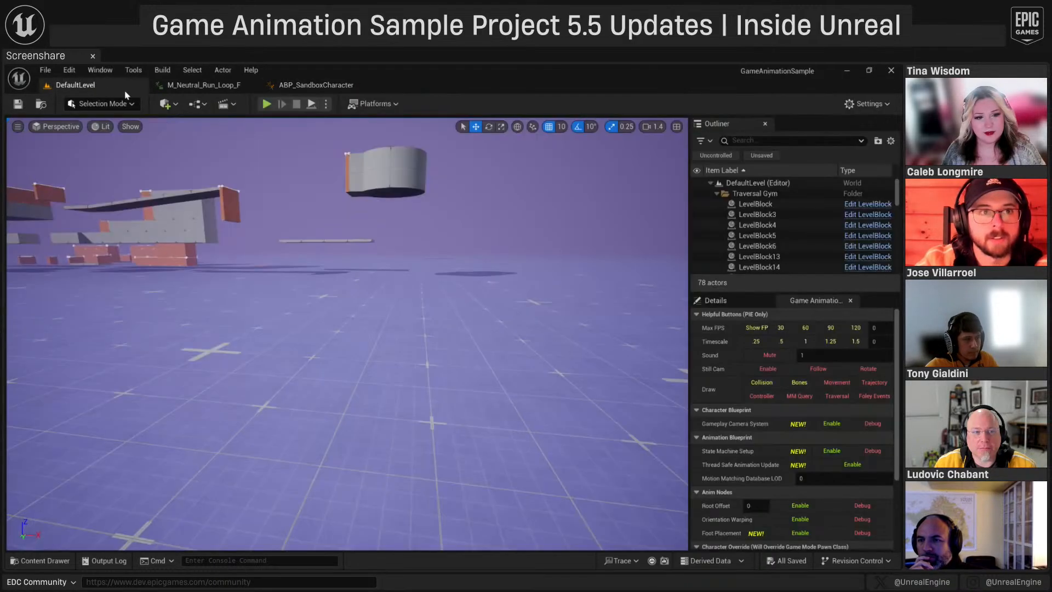
click(267, 104)
key(w)
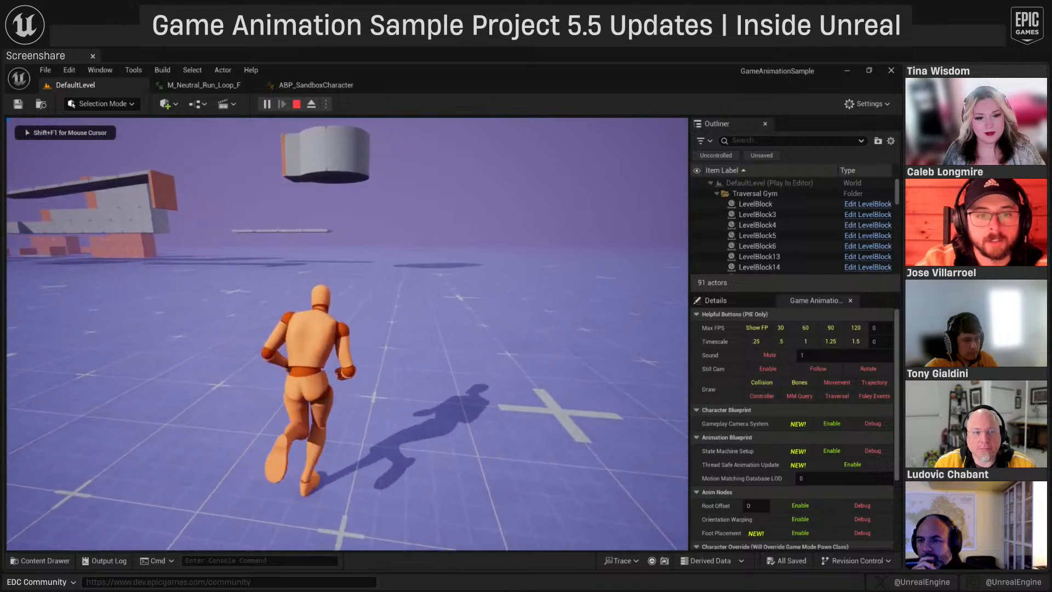
key(d)
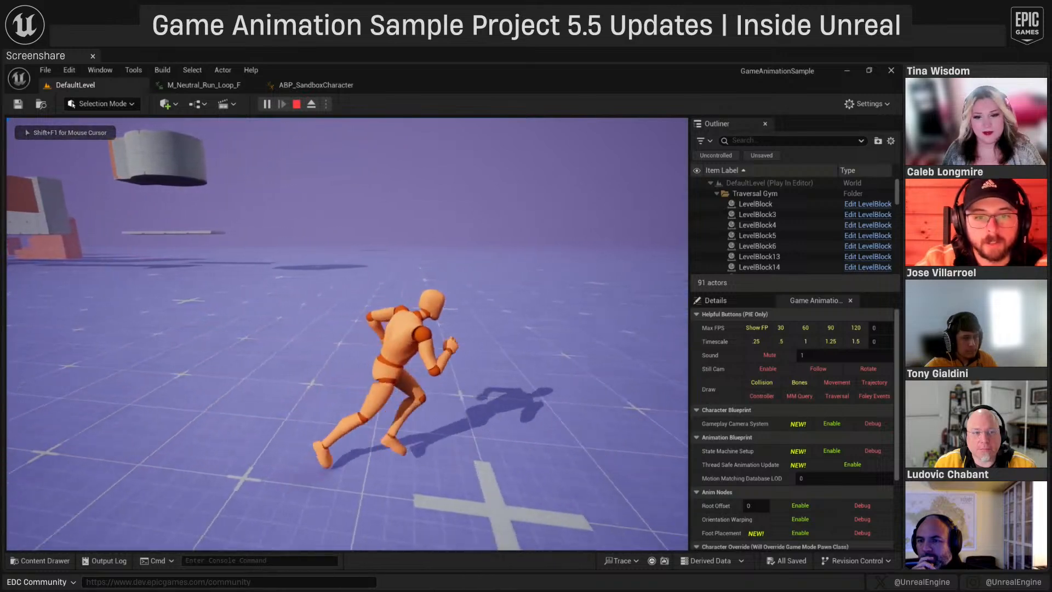
key(a)
key(d)
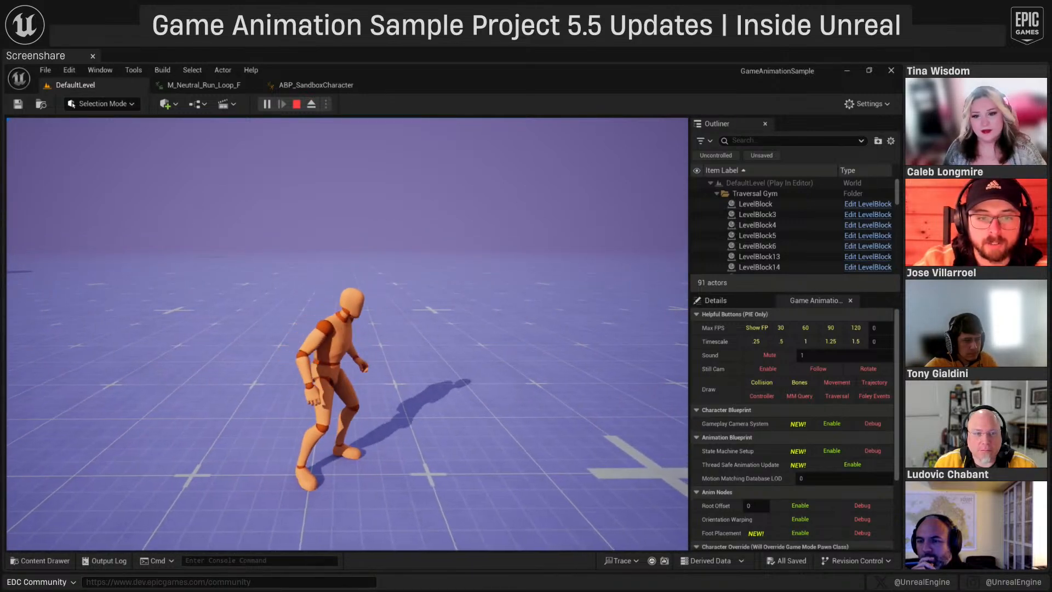
key(d)
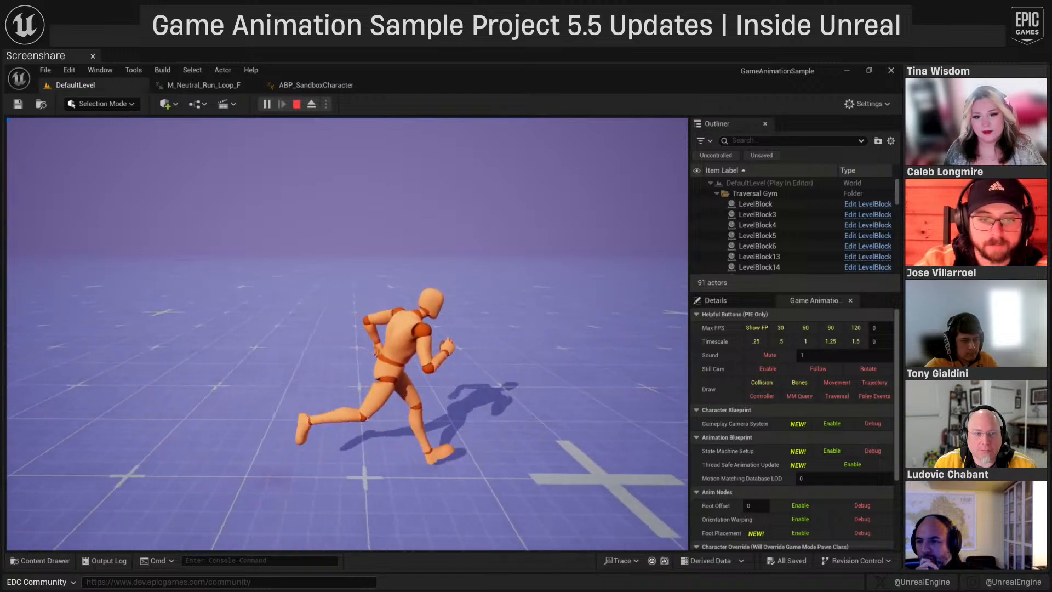
key(Escape)
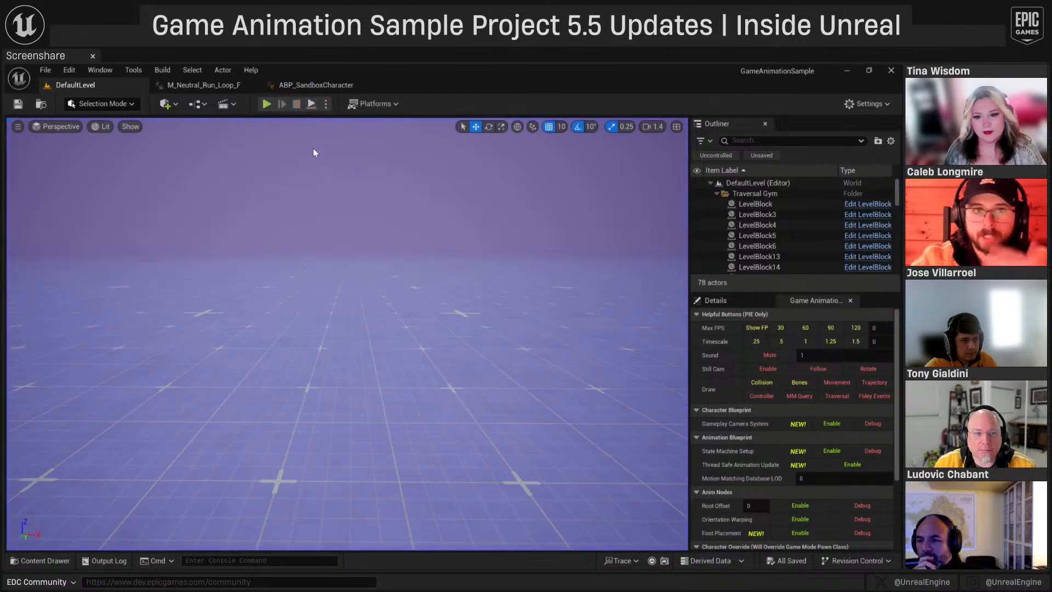
- Return to ABP_SandboxCharacter and open the OnStateEntry_Start function from the Start state of Simple State Machine
click(316, 86)
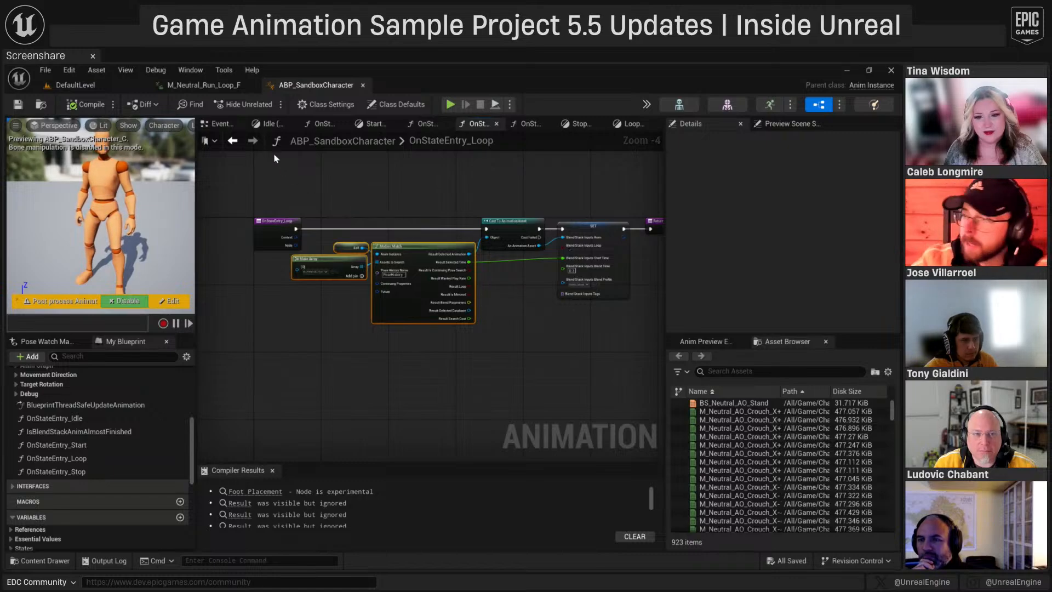
click(233, 142)
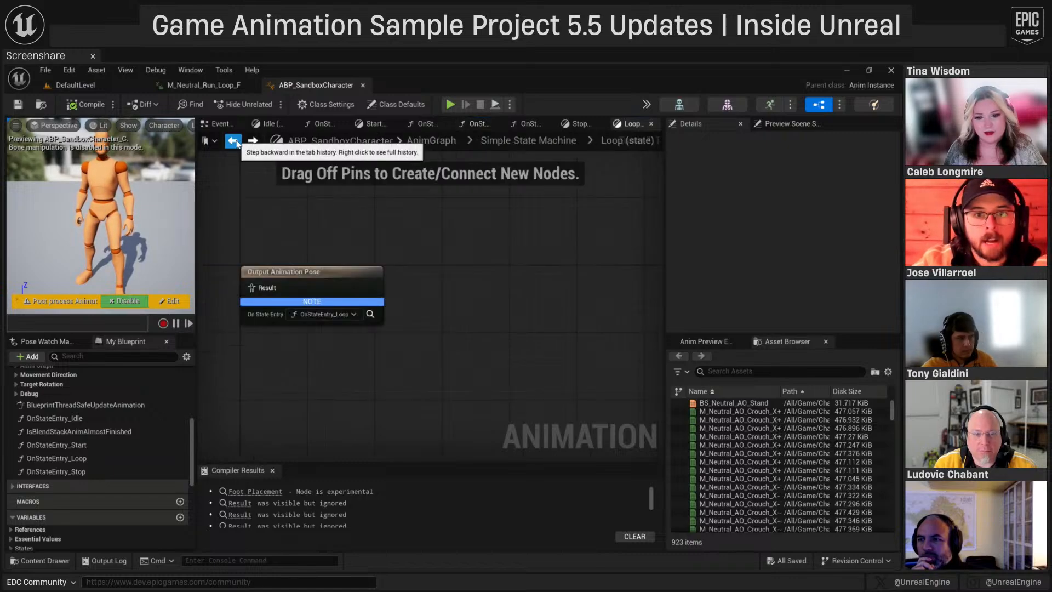
right_drag(300, 315, 472, 326)
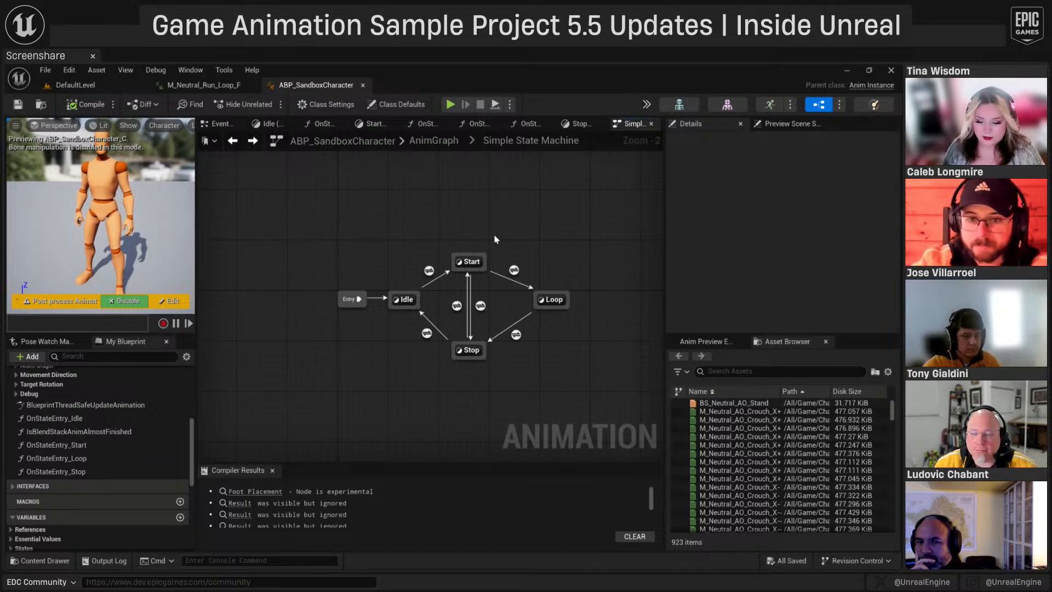
drag(473, 264, 541, 209)
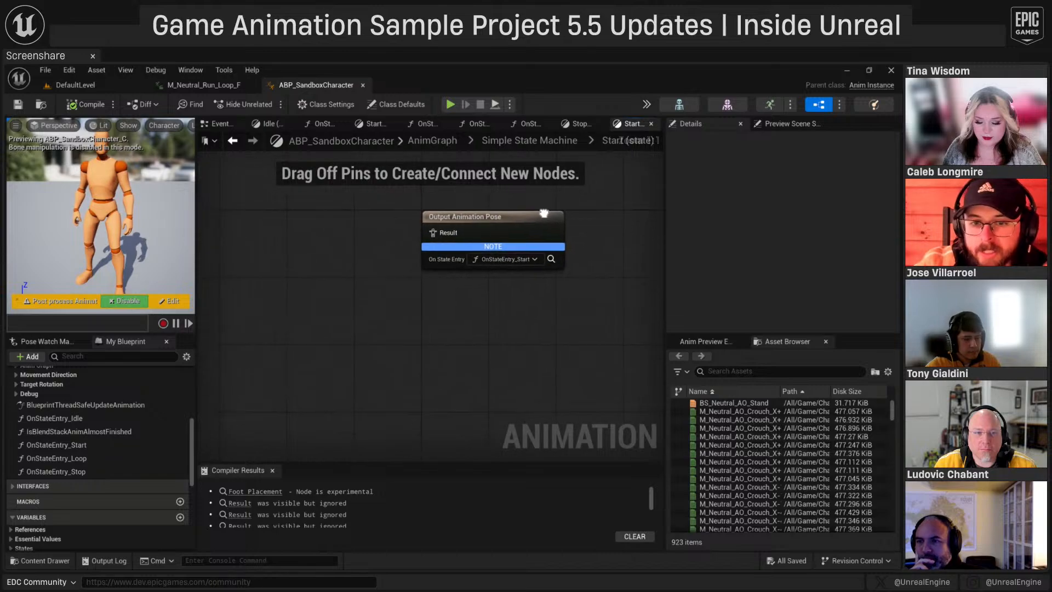
click(552, 256)
scroll(551, 291, down, 4)
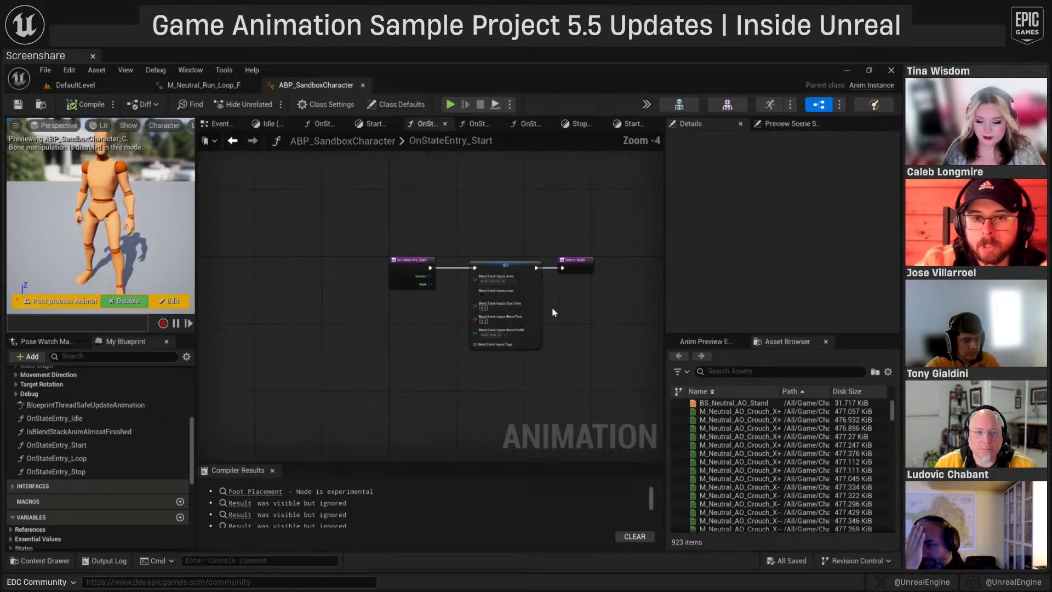
- Move the SET and Return nodes farther from the entry node in OnStateEntry_Start to make room for new nodes
drag(447, 247, 630, 252)
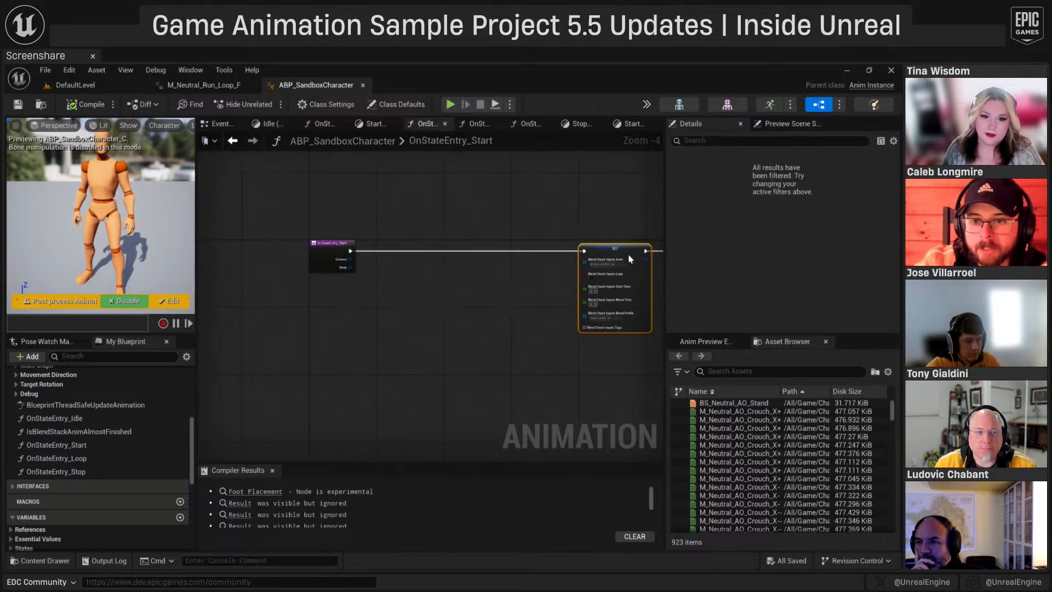
right_drag(582, 267, 544, 277)
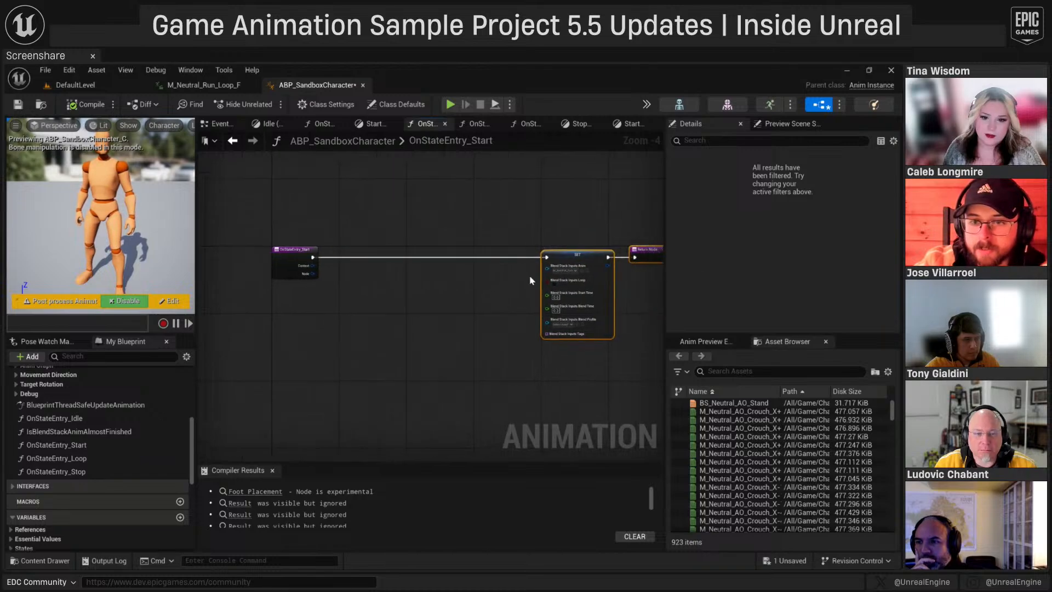
drag(546, 269, 497, 308)
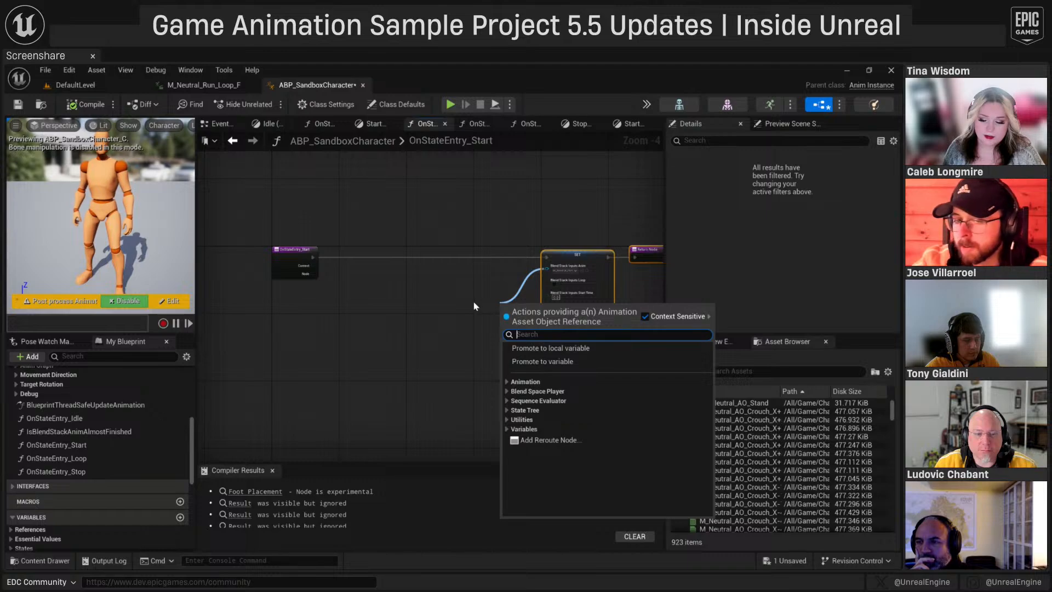
click(475, 305)
scroll(493, 290, up, 1)
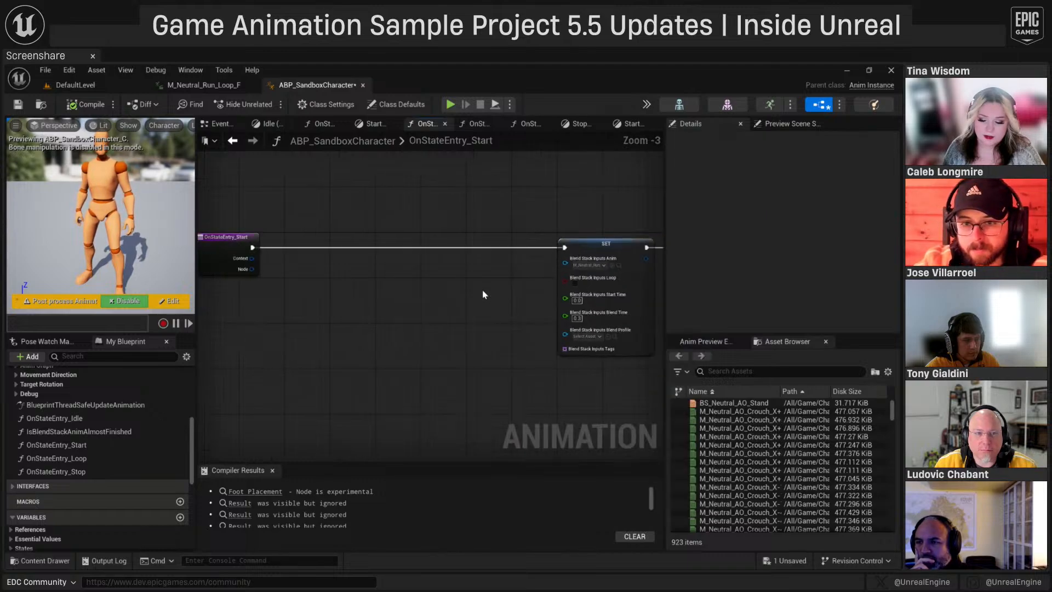
right_drag(482, 295, 485, 266)
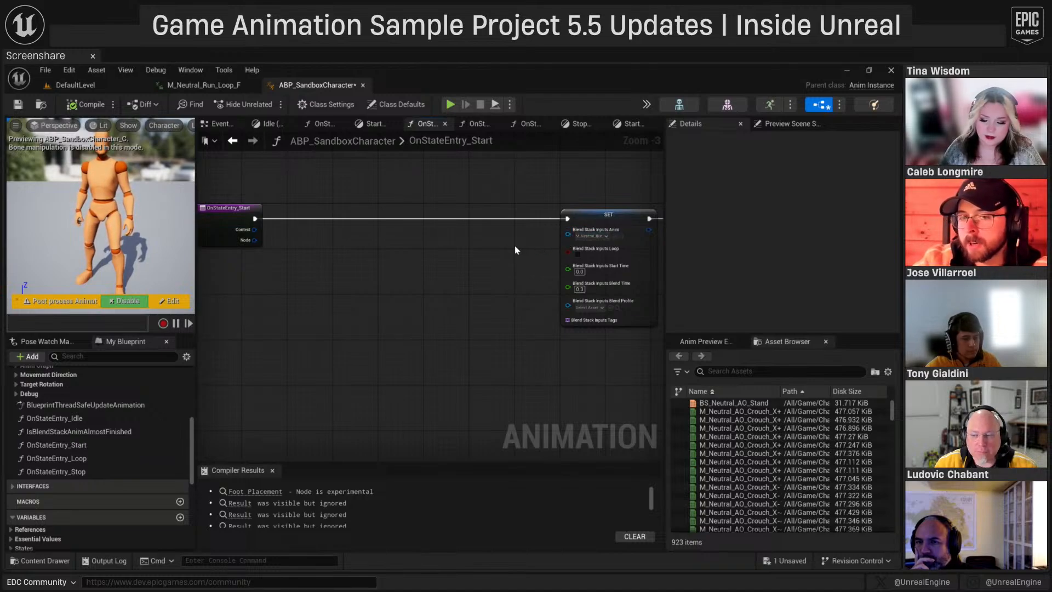
- Switch to DefaultLevel and browse to the Demo folder under Content
click(75, 85)
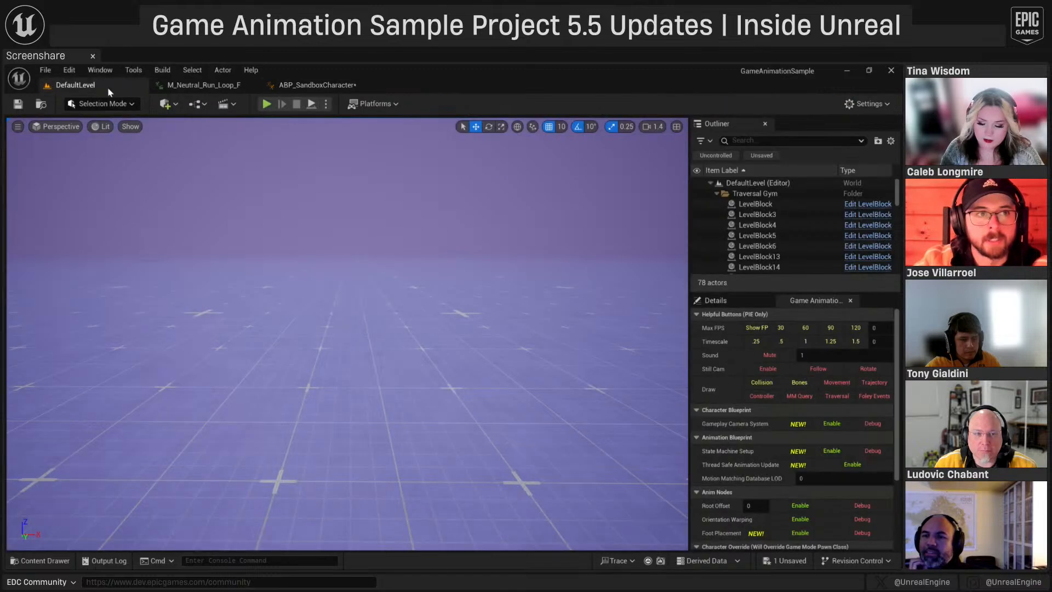
key(ctrl+space)
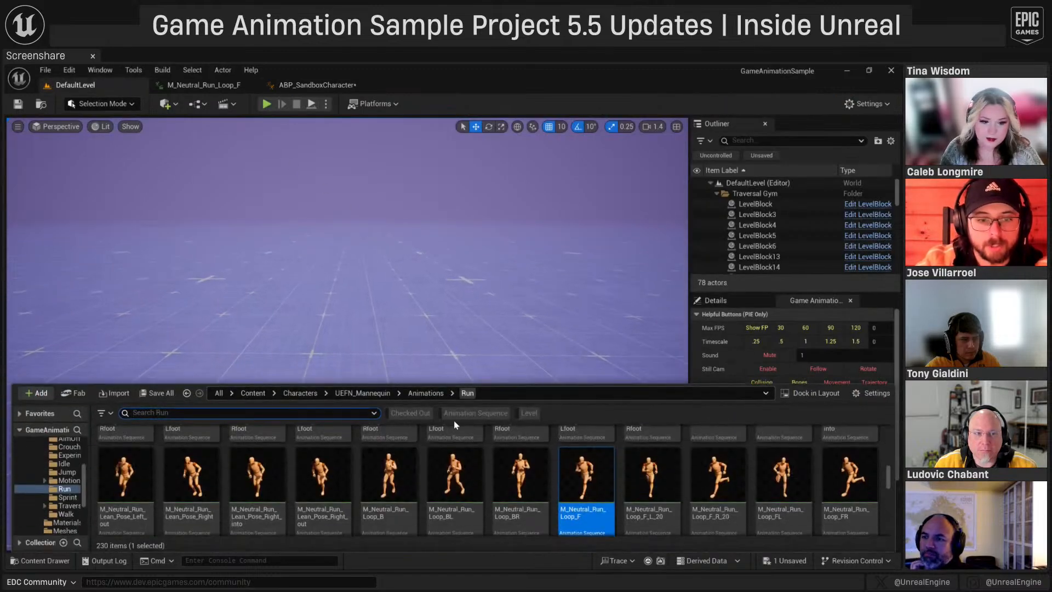
scroll(67, 456, up, 5)
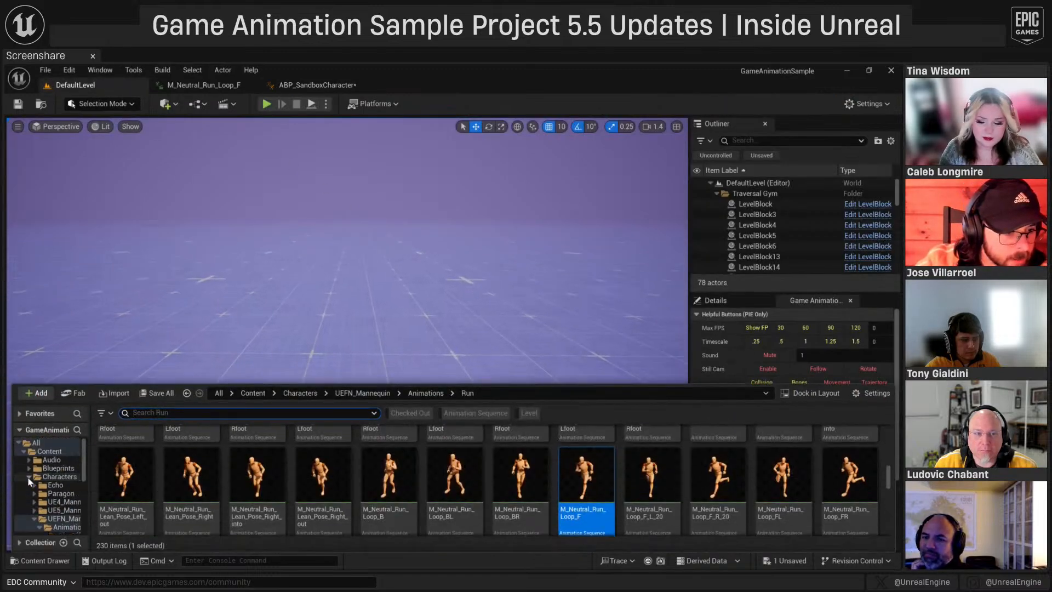
click(30, 477)
click(50, 486)
- Create a Generic Chooser table in the Demo folder with AnimationAsset as its result class
right_click(207, 542)
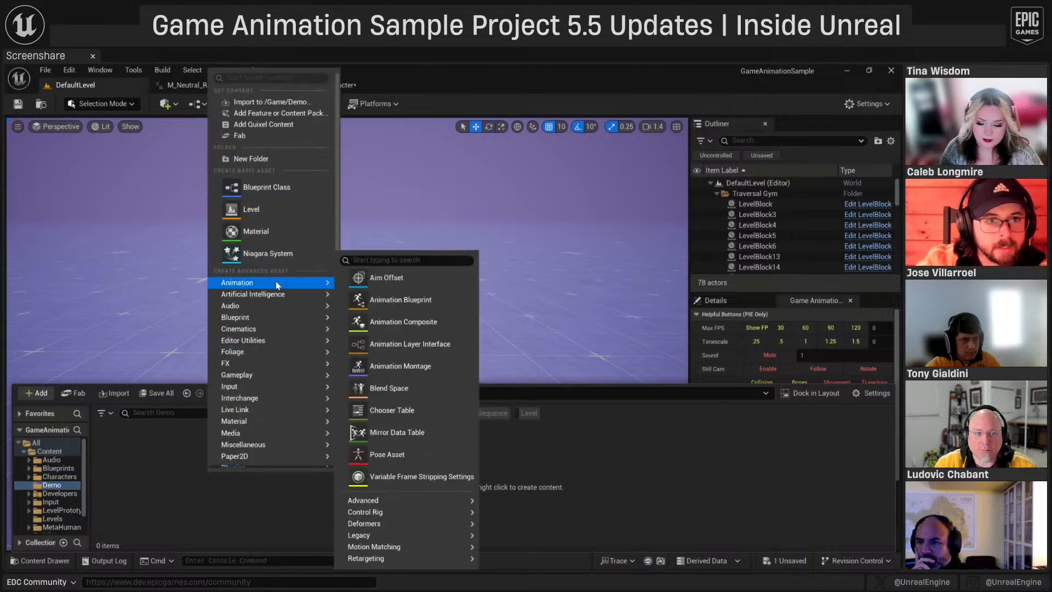
text(choo)
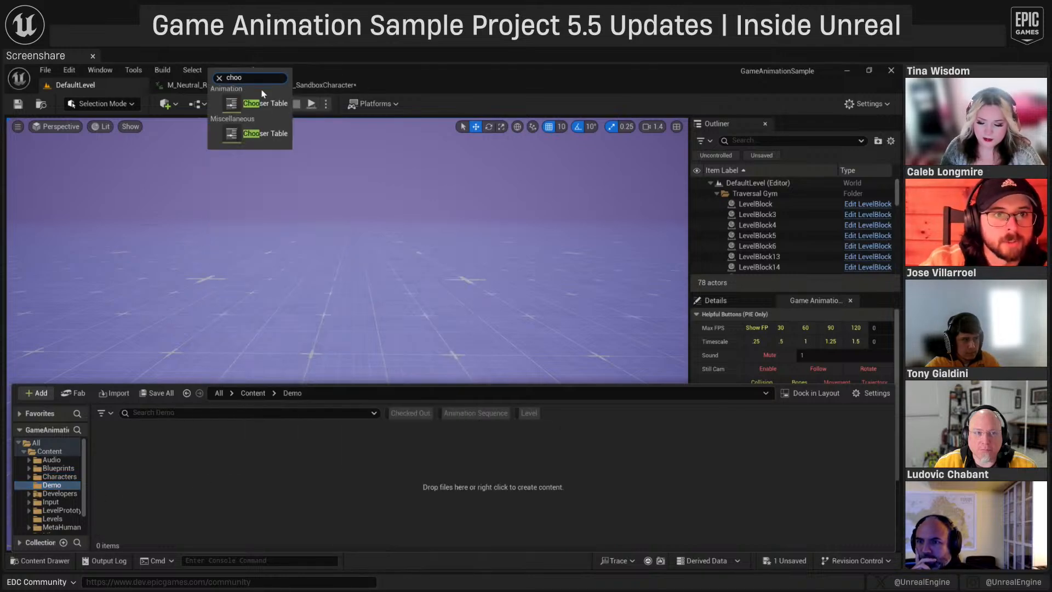
click(258, 134)
click(464, 268)
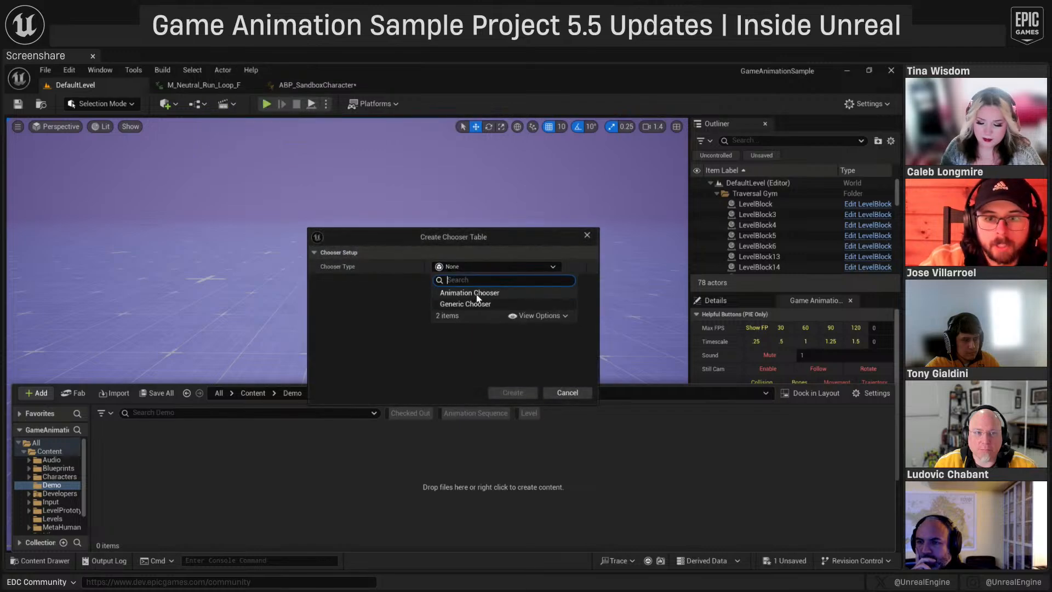
click(474, 303)
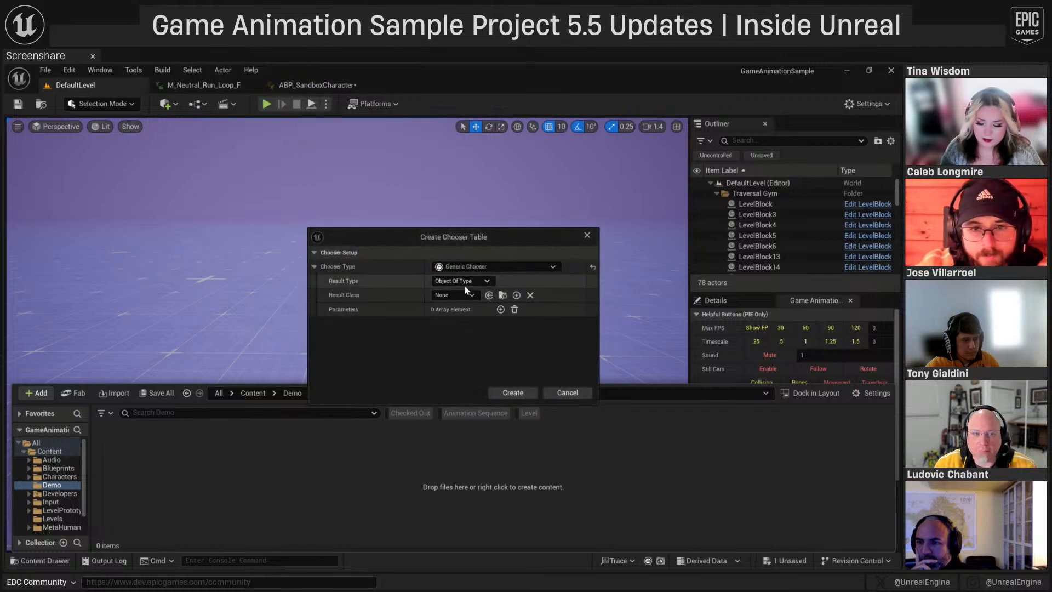
click(464, 296)
text(an)
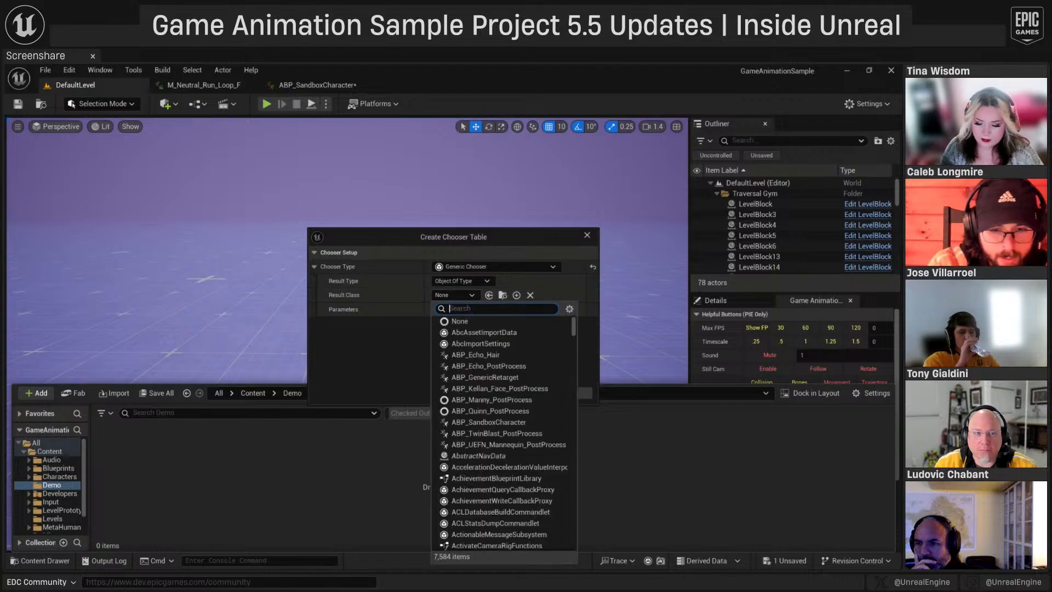
text(im asset)
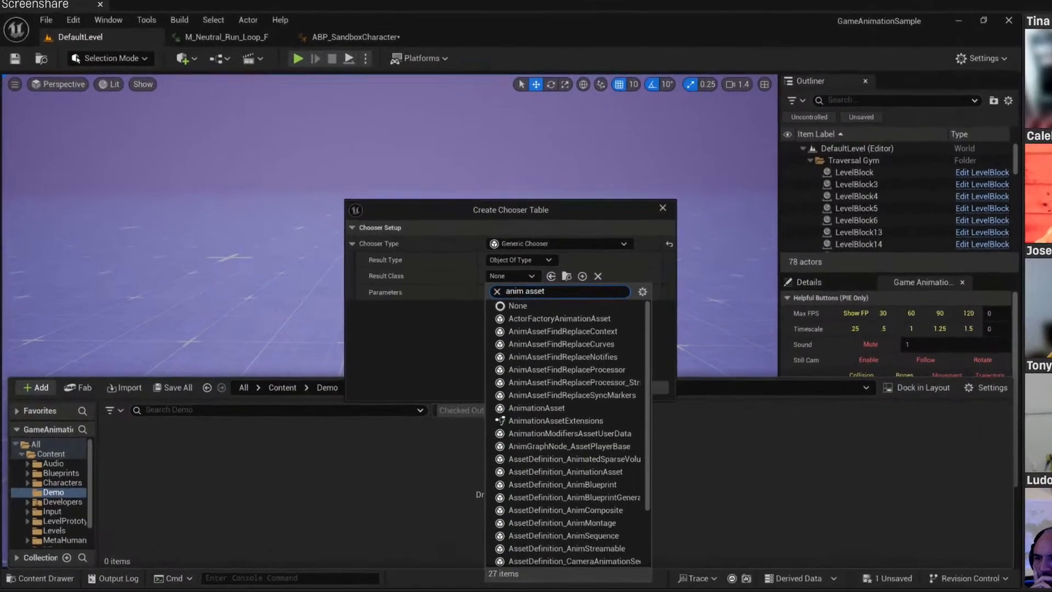
click(542, 407)
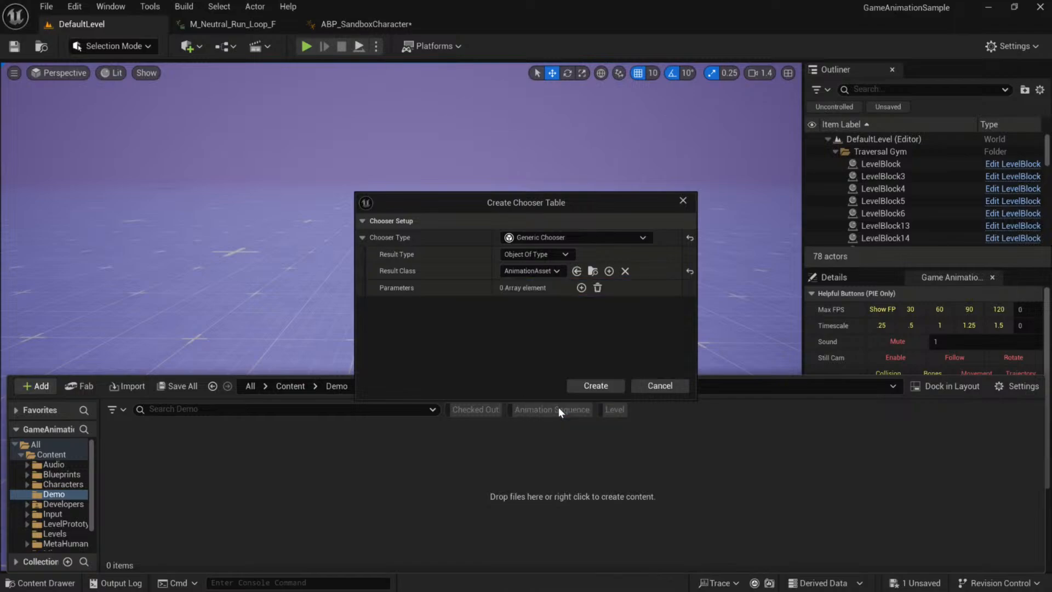
click(595, 386)
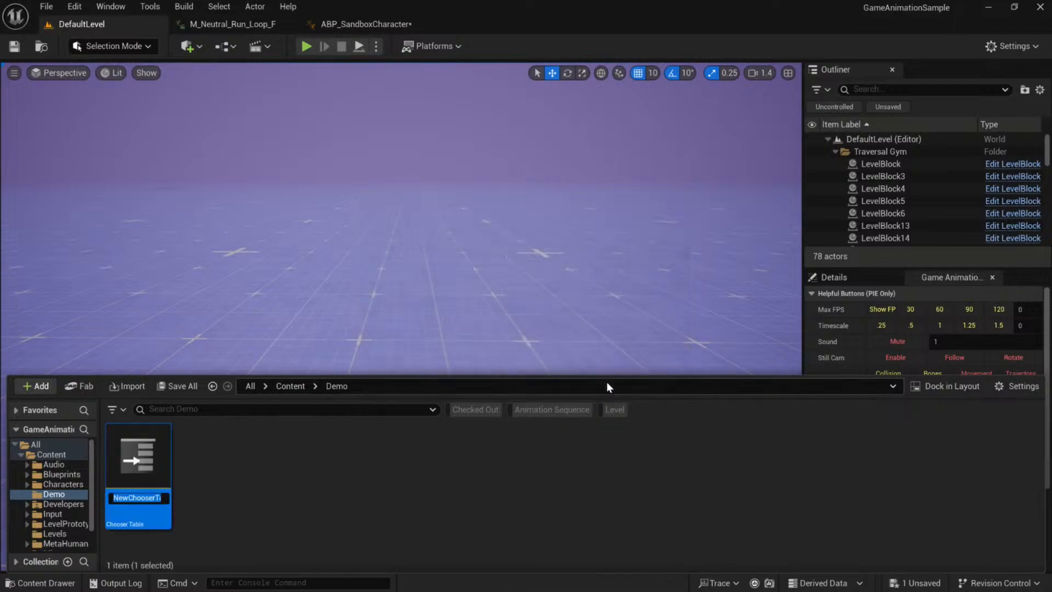
- Name the new chooser table CHT_Simple and extend the name to CHT_SimpleDemo
text(CHT_Simple)
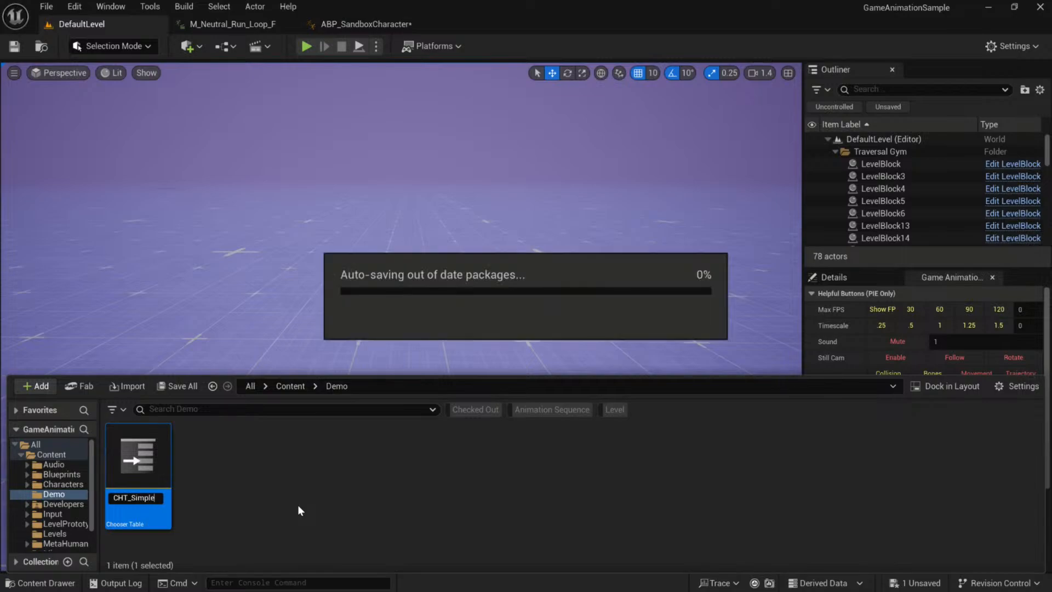
key(Return)
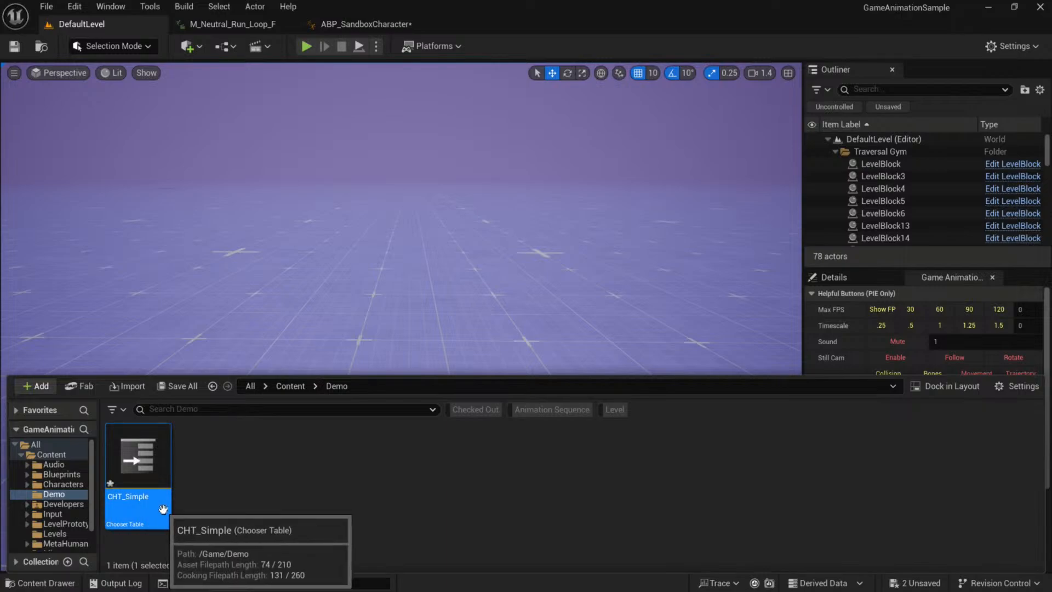
key(F2)
key(End)
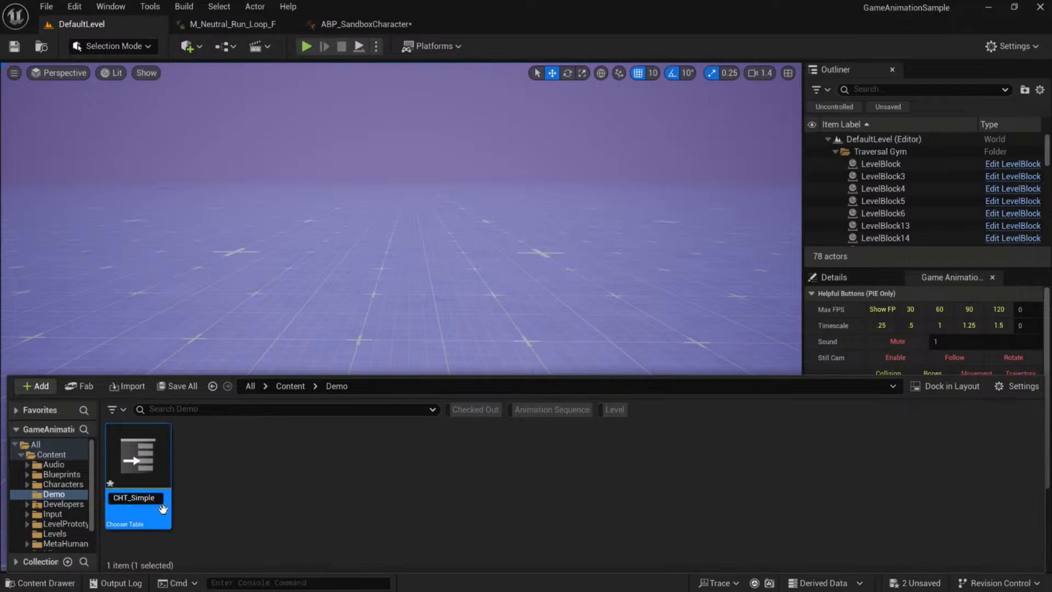
key(Return)
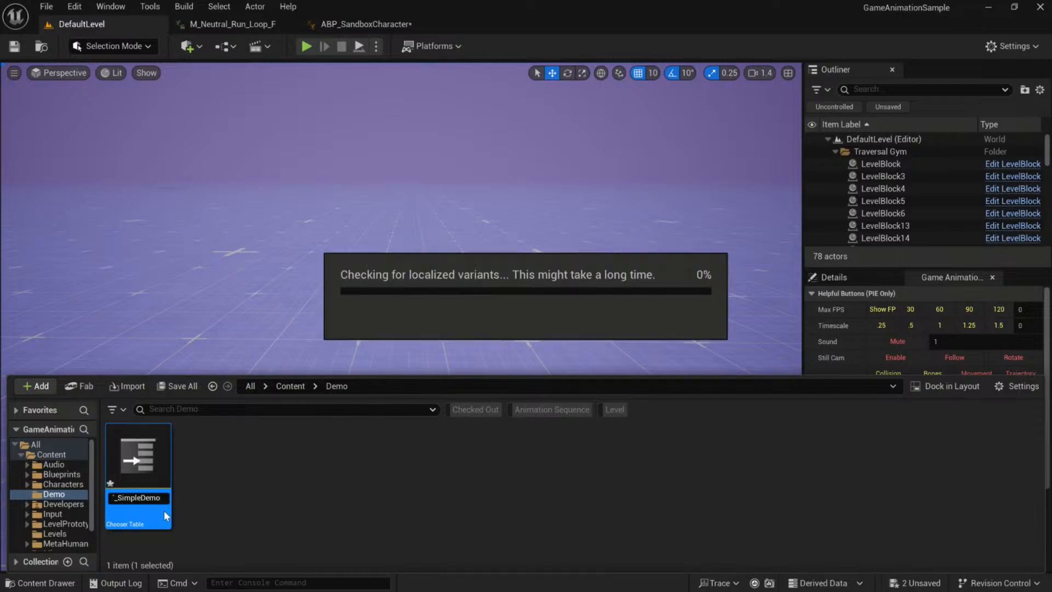
- Rename the chooser table as CHT_SimpleStart and open it for editing
key(F2)
key(End)
key(BackSpace)
key(BackSpace)
key(BackSpace)
key(BackSpace)
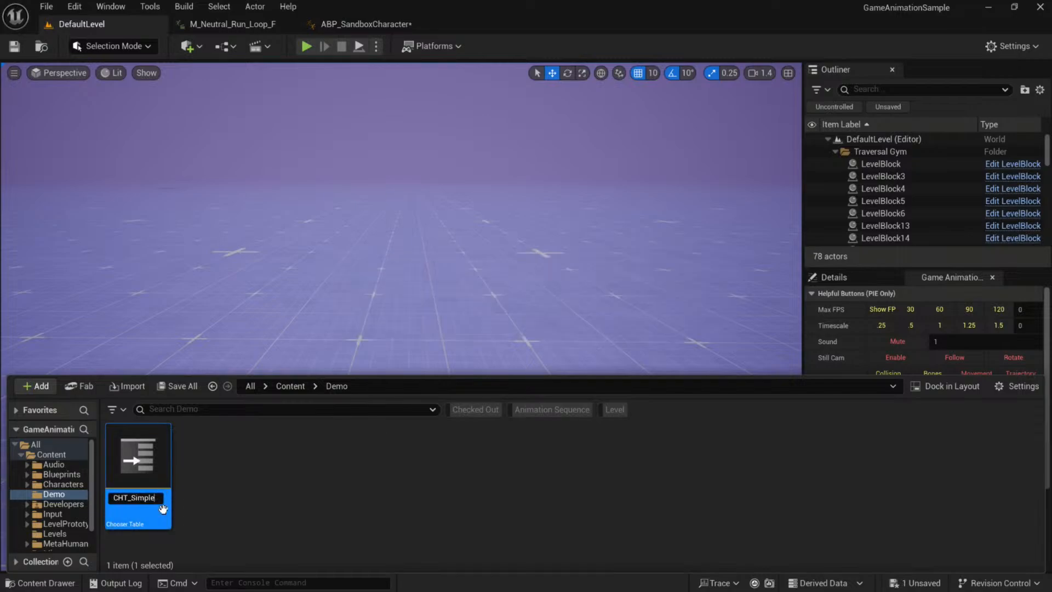
key(Return)
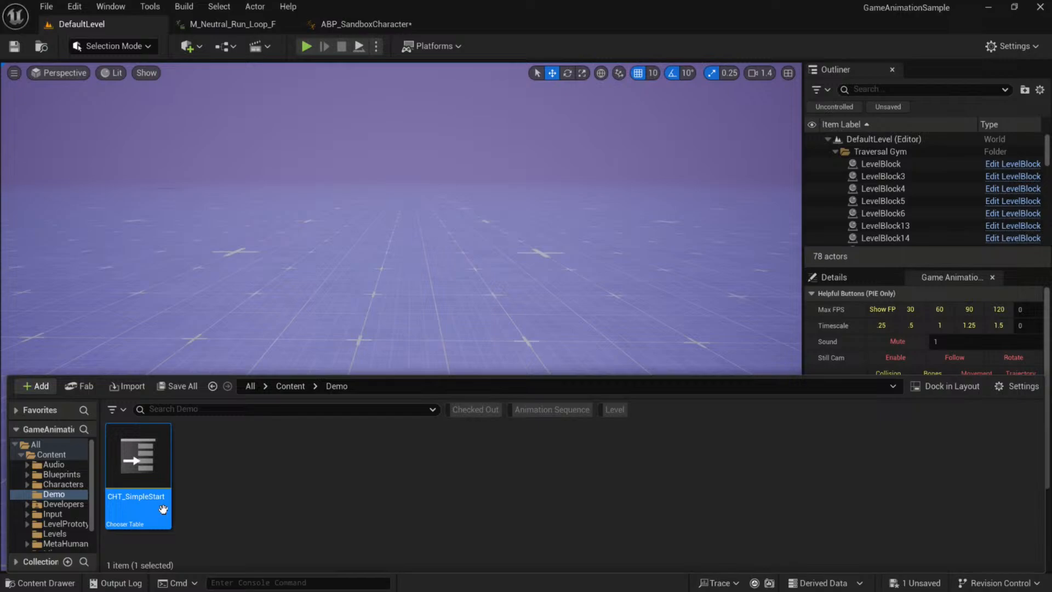
double_click(144, 477)
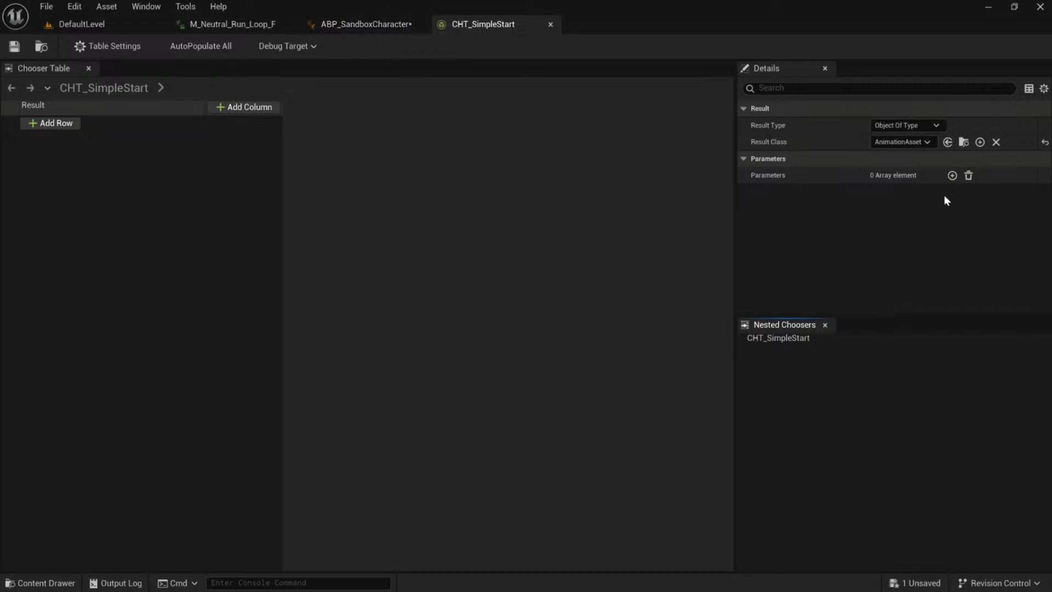
- Add one entry to the chooser table's parameters and make it a Class Parameter
click(952, 175)
click(905, 192)
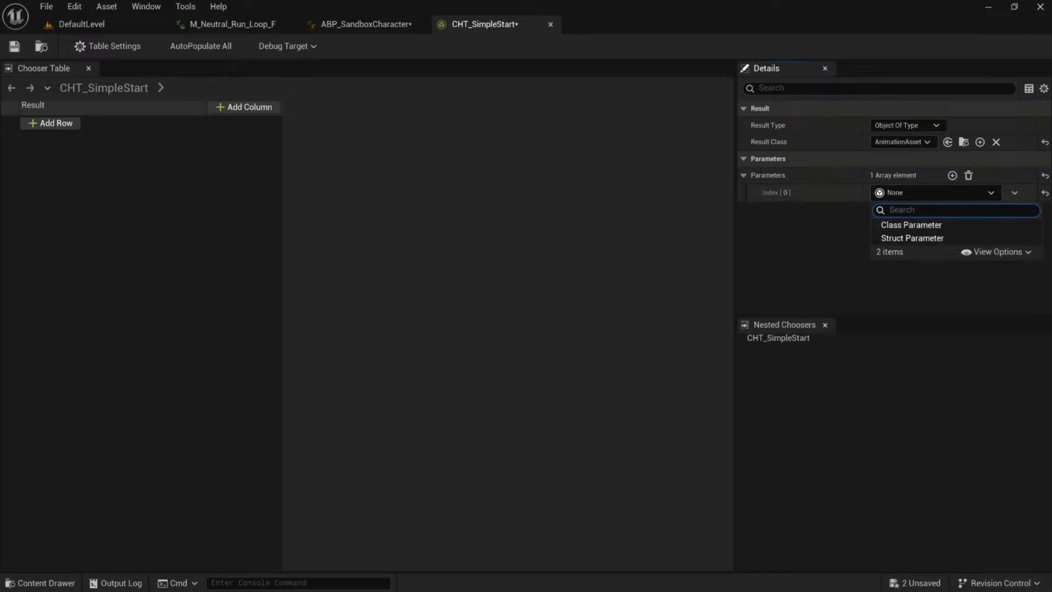
click(909, 223)
- Set the class parameter's class to ABP_SandboxCharacter and its direction to Input
click(909, 209)
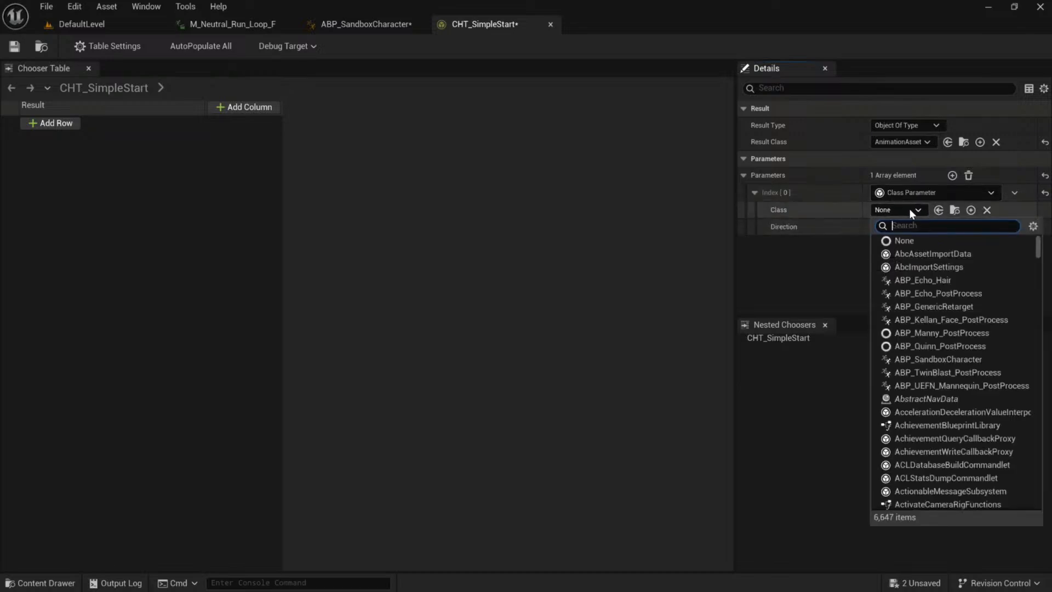
text(abp anim)
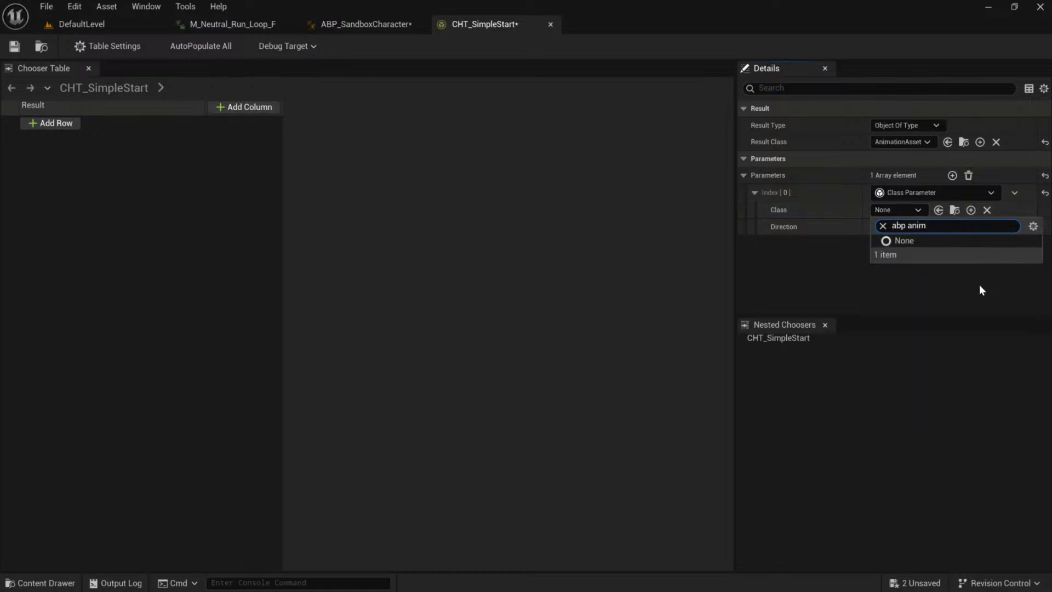
key(BackSpace)
key(BackSpace)
key(BackSpace)
key(BackSpace)
key(BackSpace)
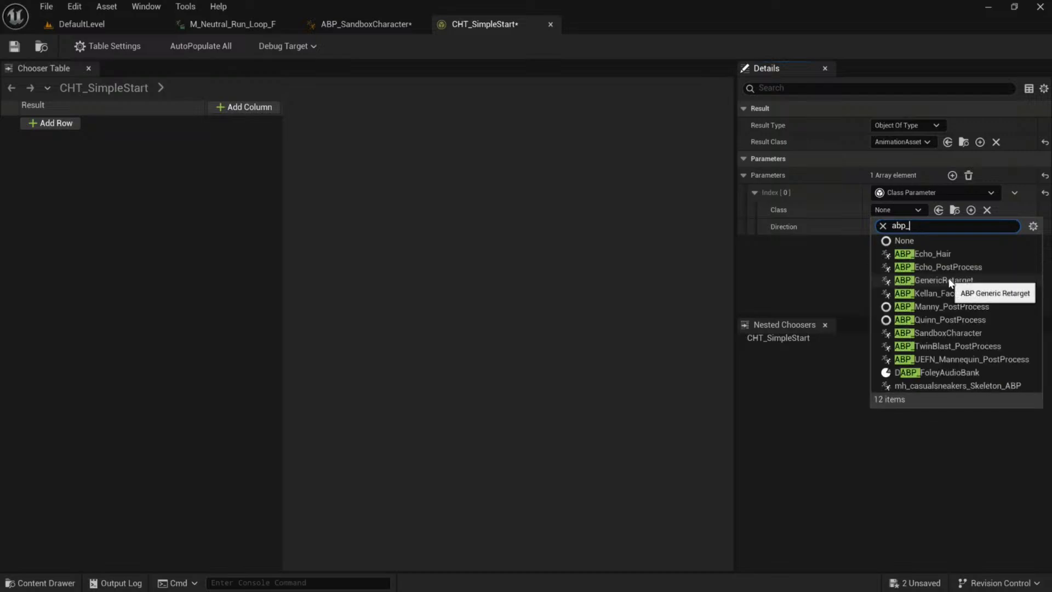
text(_anim)
key(BackSpace)
key(BackSpace)
key(BackSpace)
key(BackSpace)
key(BackSpace)
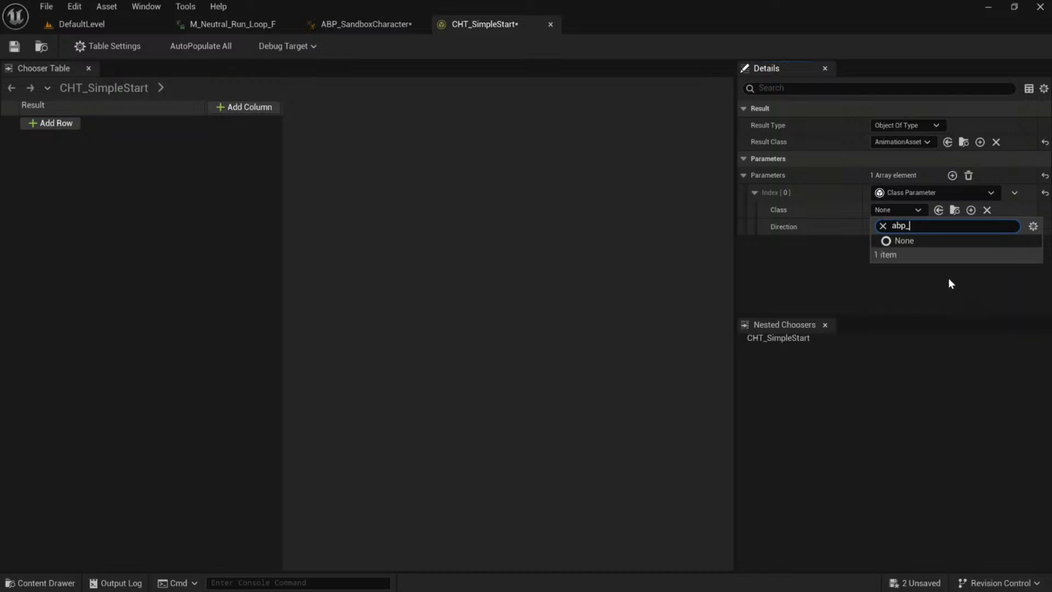
text(_sa)
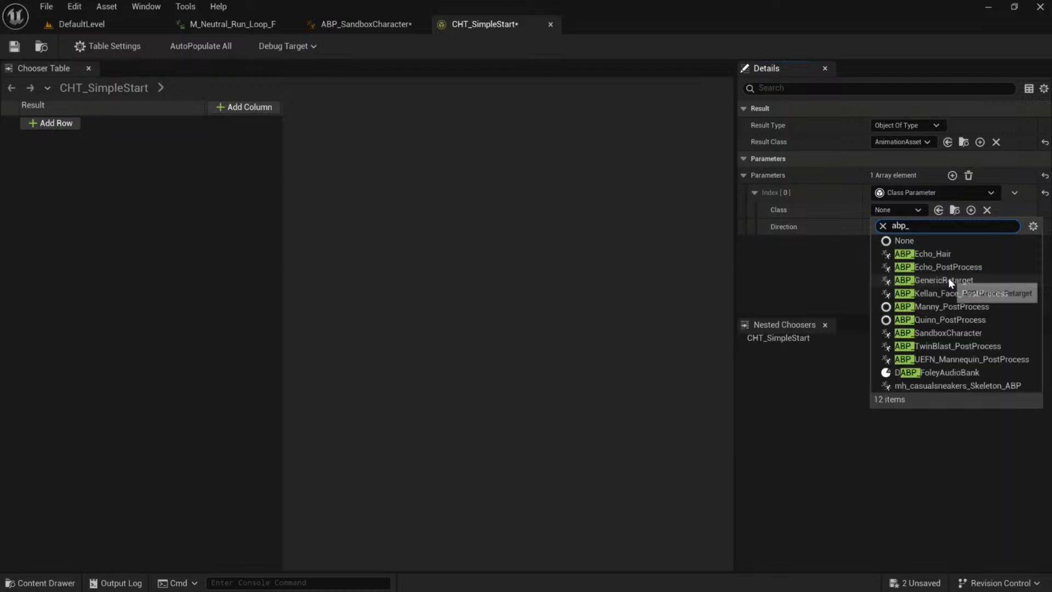
text(nd)
click(930, 254)
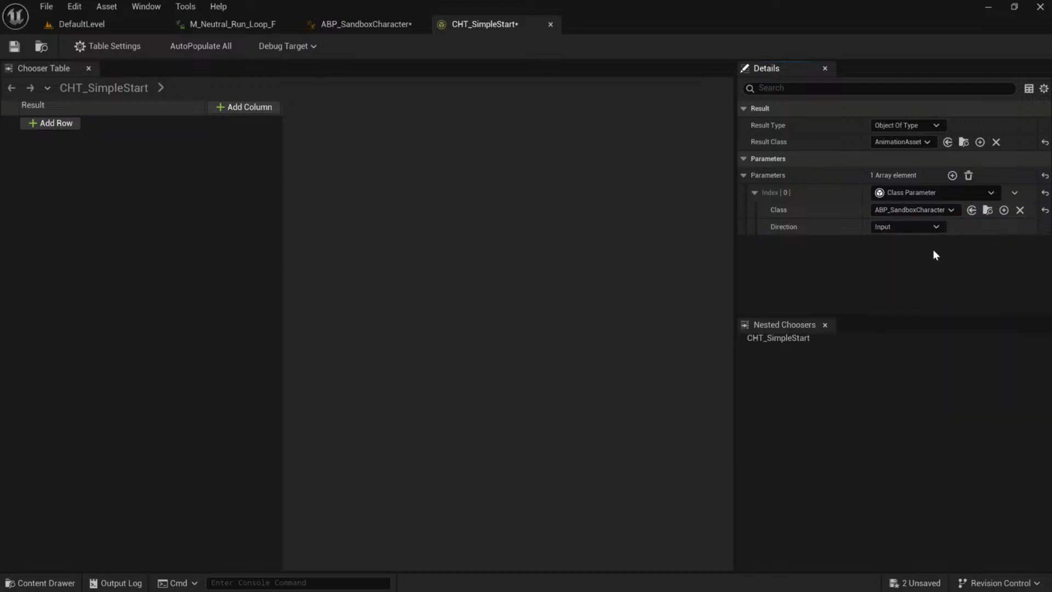
click(887, 227)
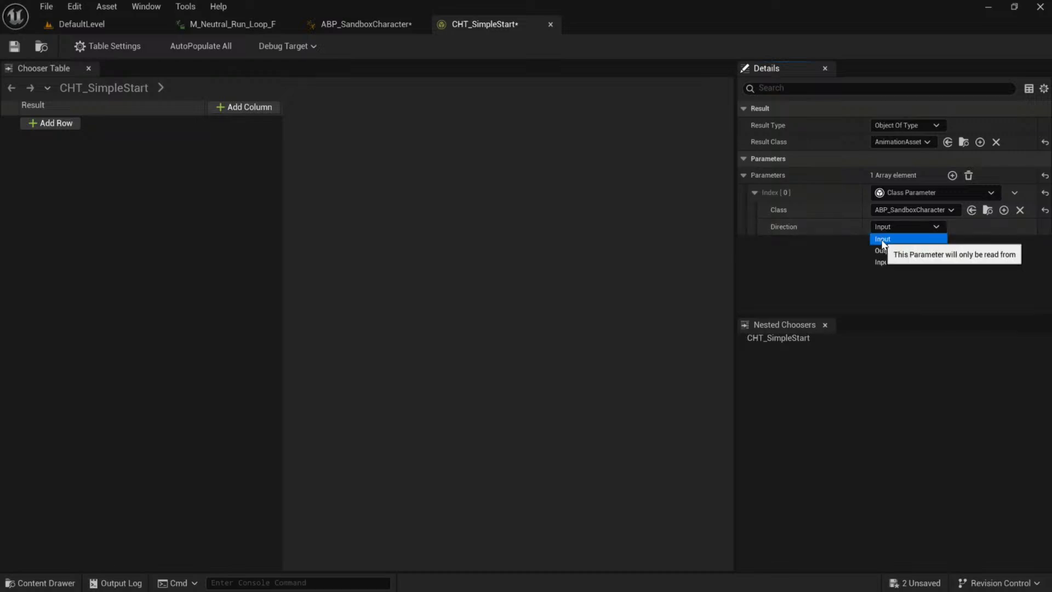
click(878, 240)
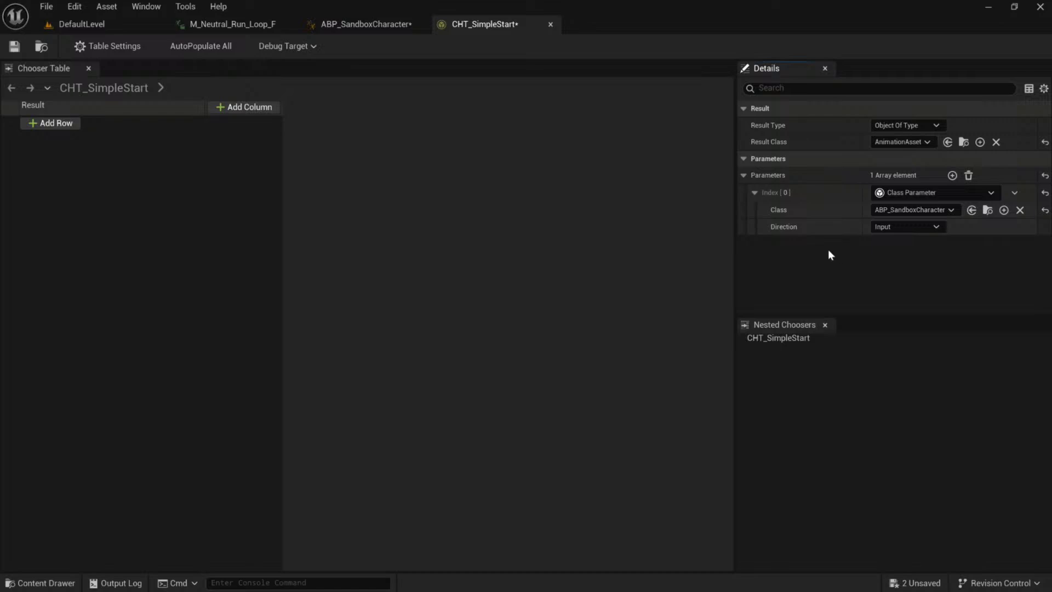
- Save the chooser table and add a first result row to it
click(21, 44)
click(60, 123)
click(75, 171)
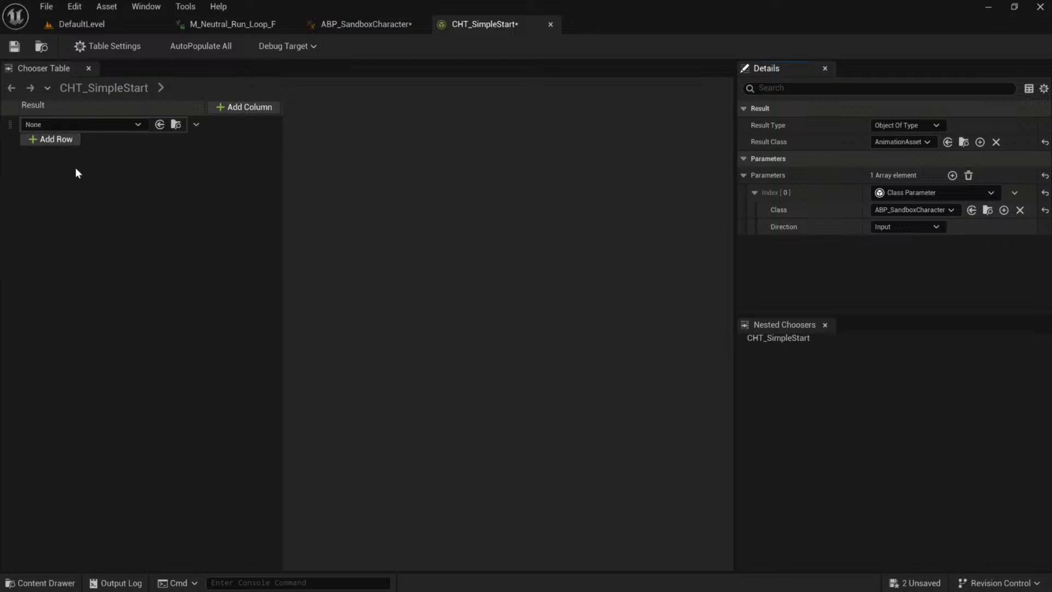
click(60, 140)
click(70, 186)
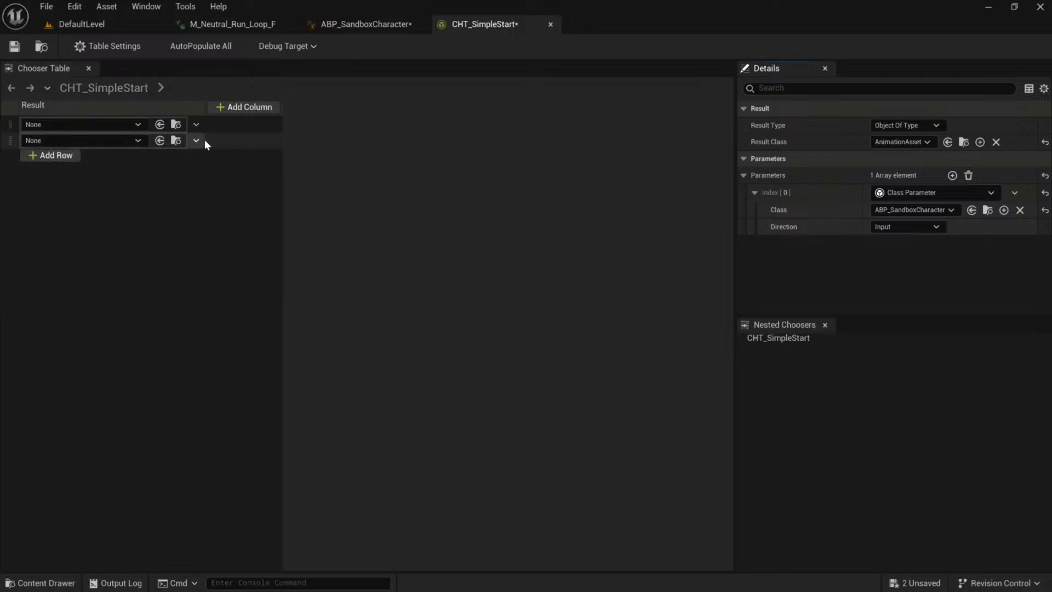
click(231, 143)
key(Delete)
- Assign the M_Neutral_Run_Start_F_Lfoot animation sequence as the result of the first row
click(114, 122)
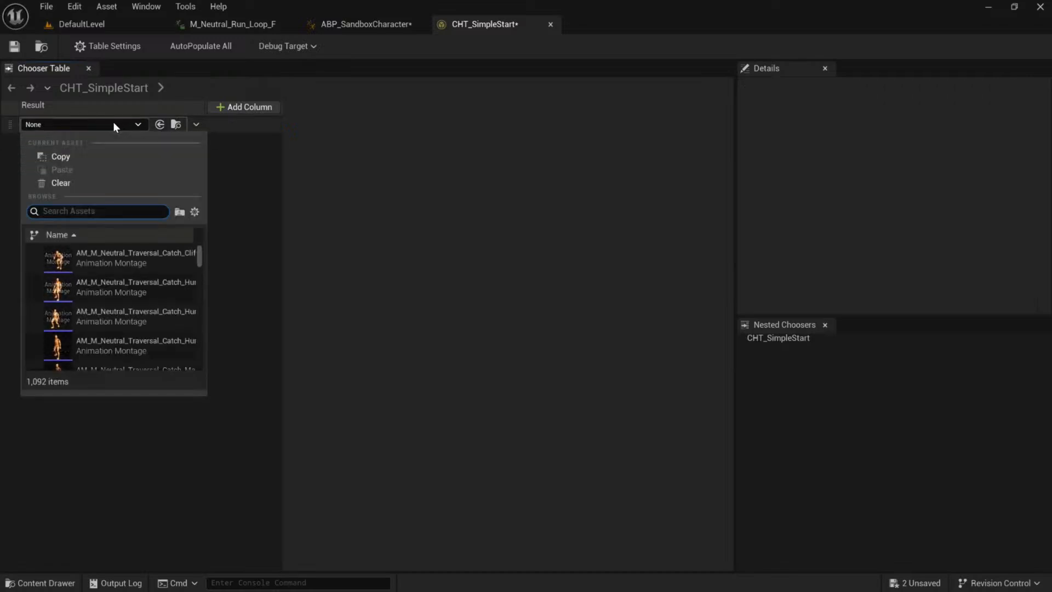
text(run )
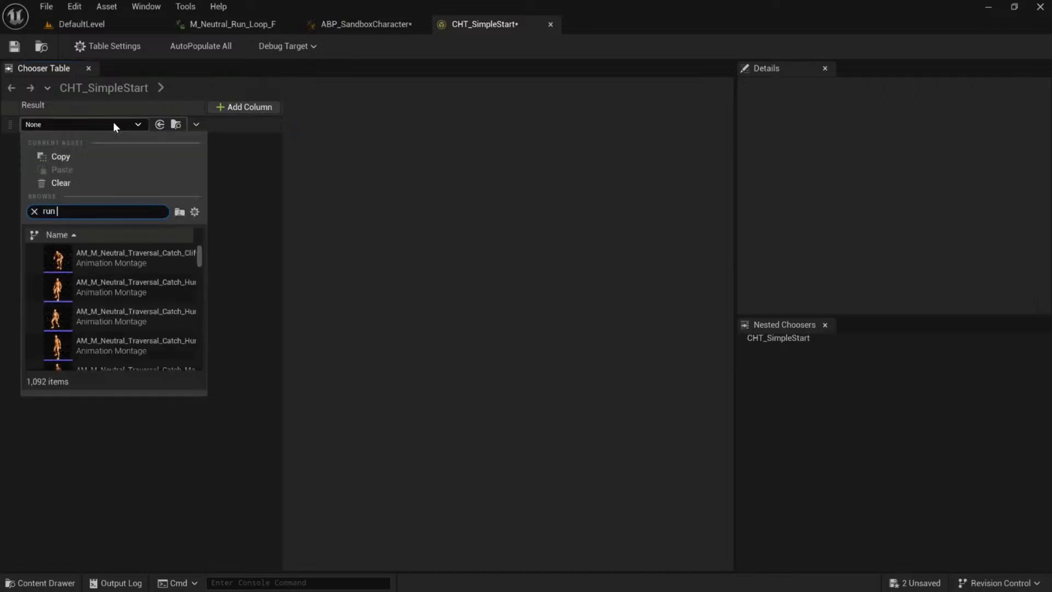
text(start f )
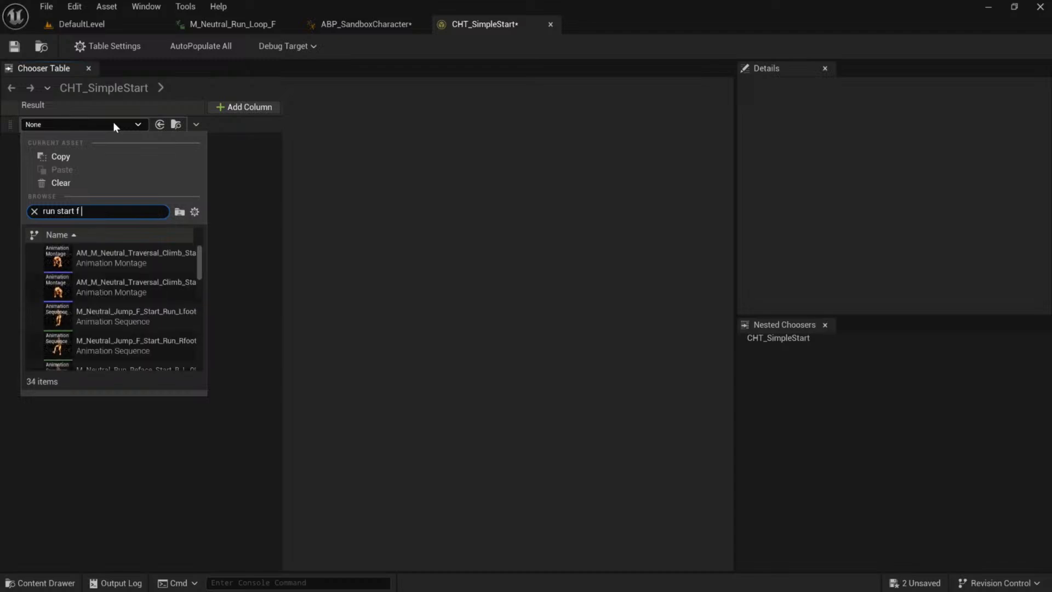
text(l f)
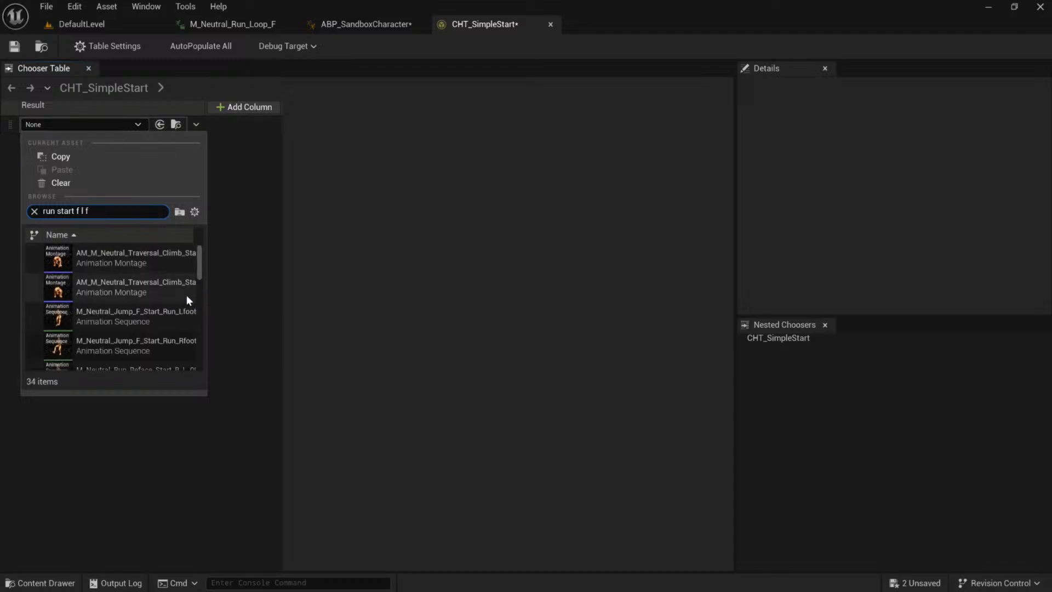
scroll(181, 293, down, 5)
scroll(154, 294, down, 5)
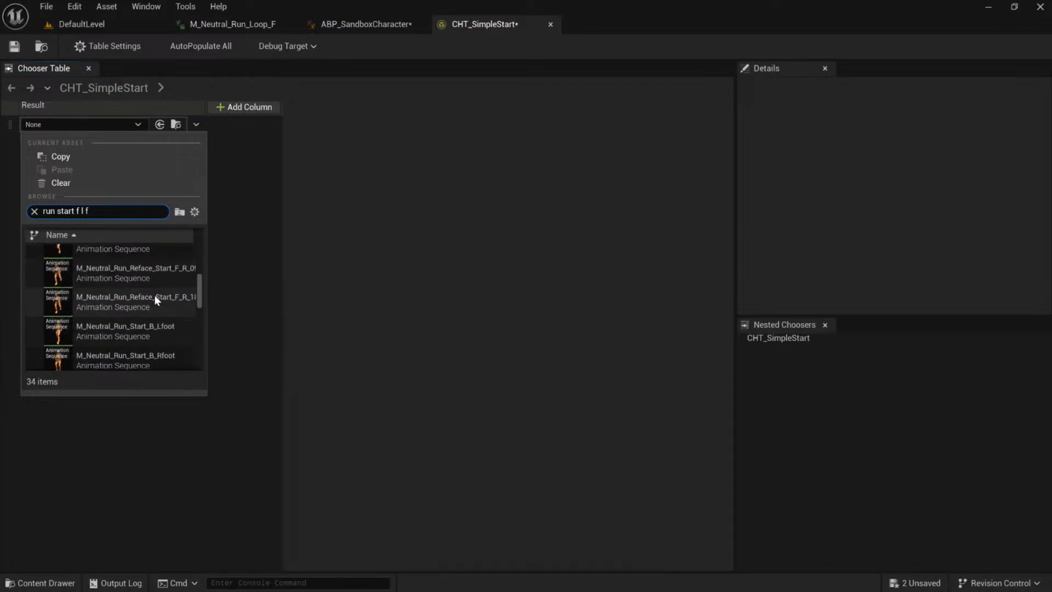
scroll(155, 297, down, 3)
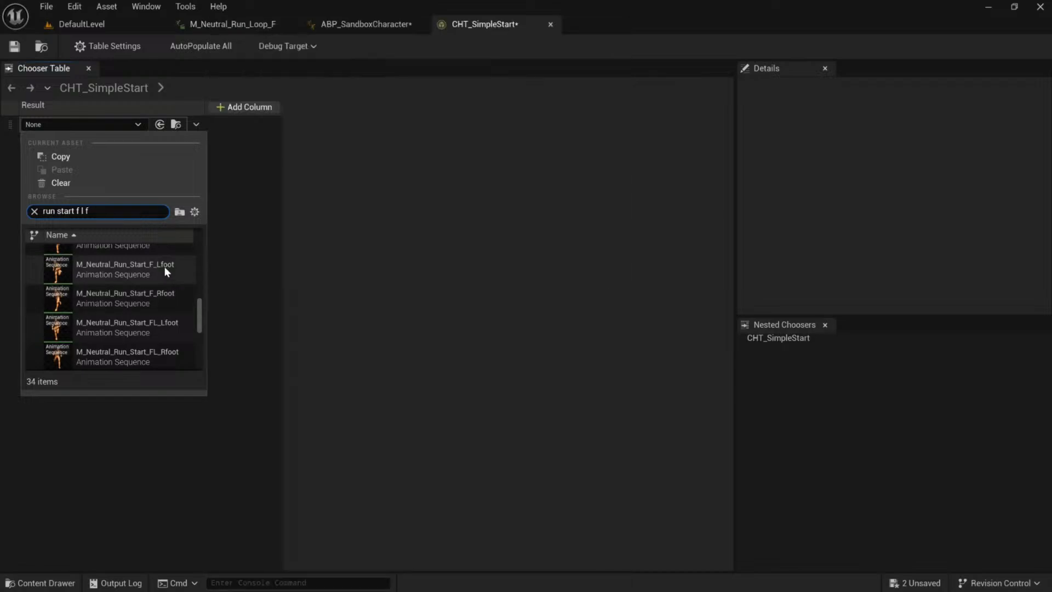
click(144, 275)
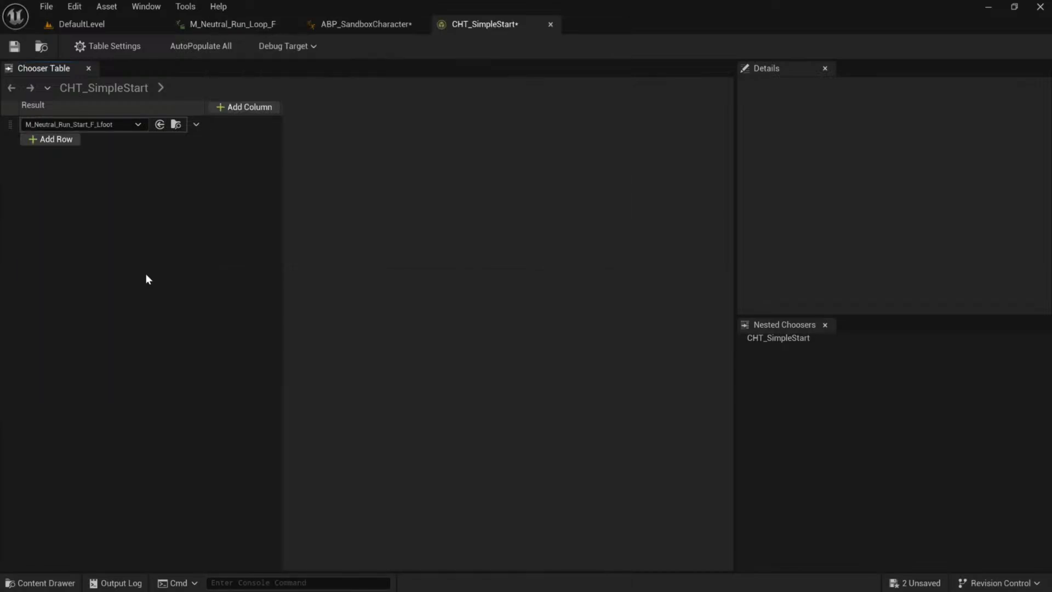
- Add a Float Range filter column and bind it to Target Rotation Delta of ABP Sandbox Character
click(239, 107)
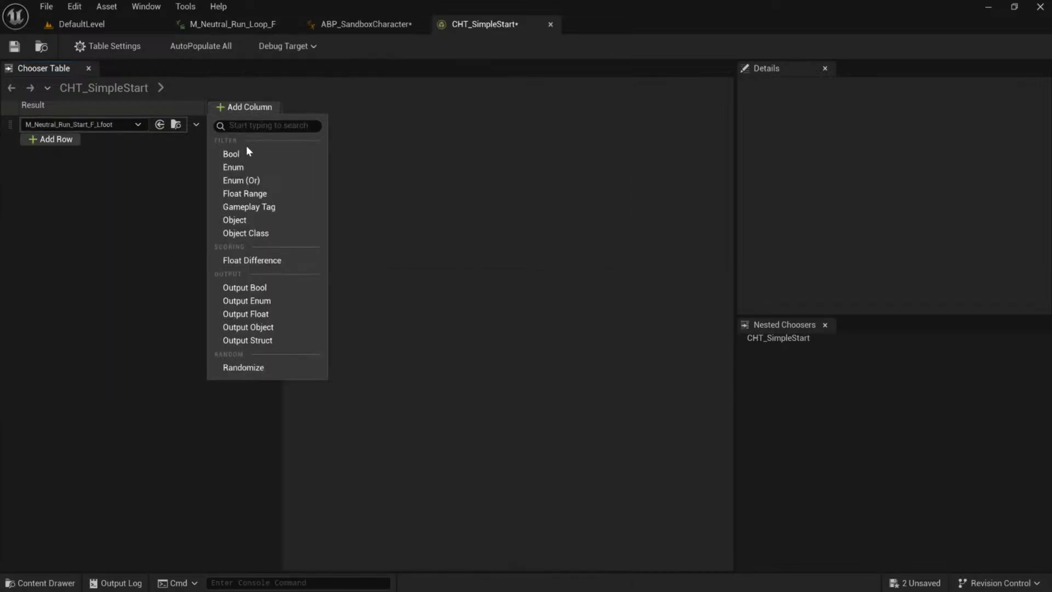
click(256, 193)
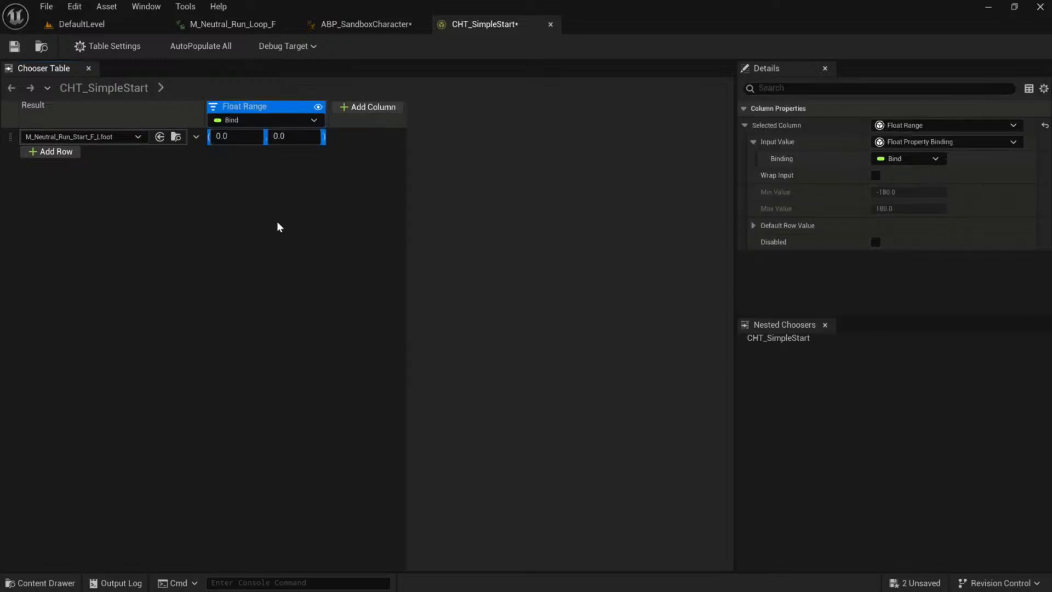
click(285, 120)
mouse_move(288, 142)
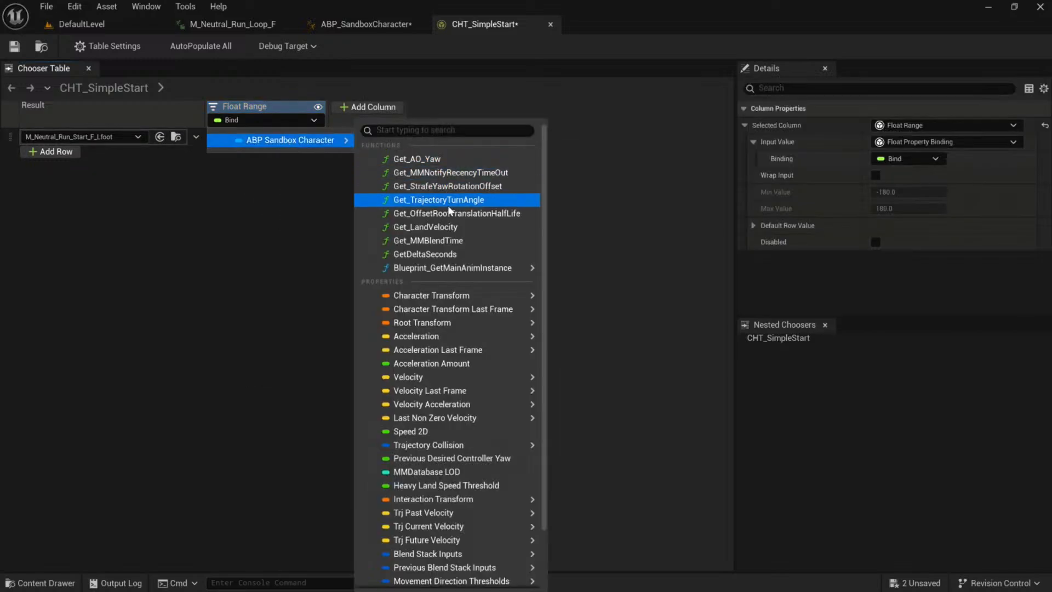
mouse_move(445, 406)
scroll(449, 406, down, 2)
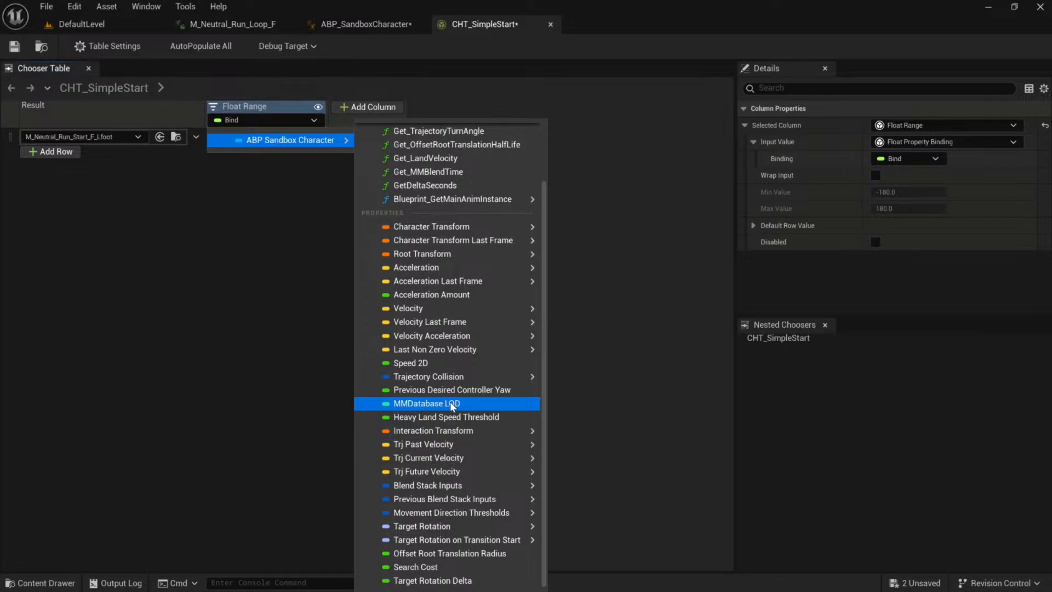
click(455, 582)
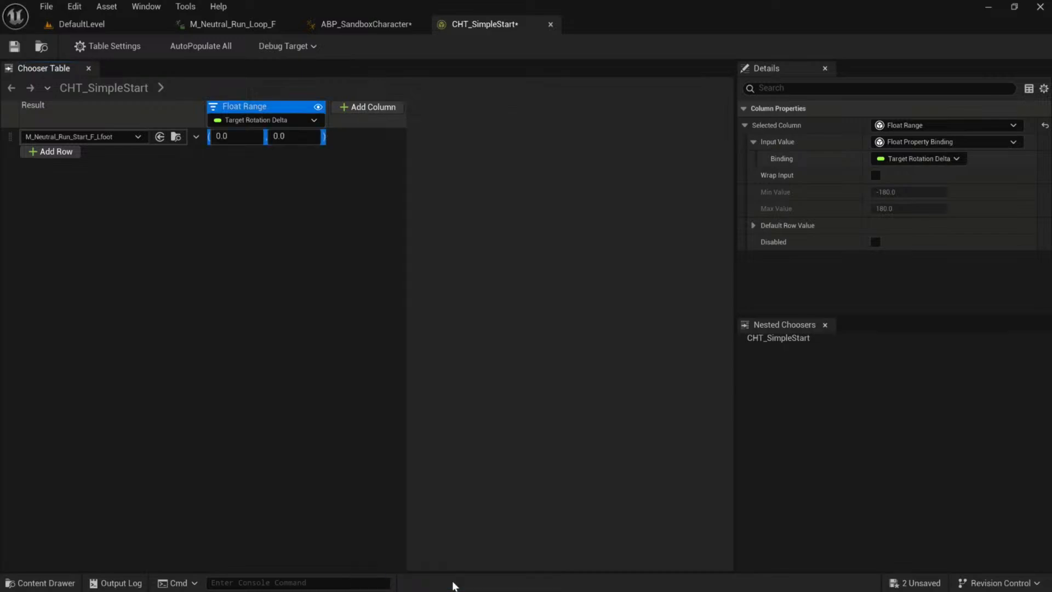
- Set the first row's Target Rotation Delta range from -45 to 45
click(244, 136)
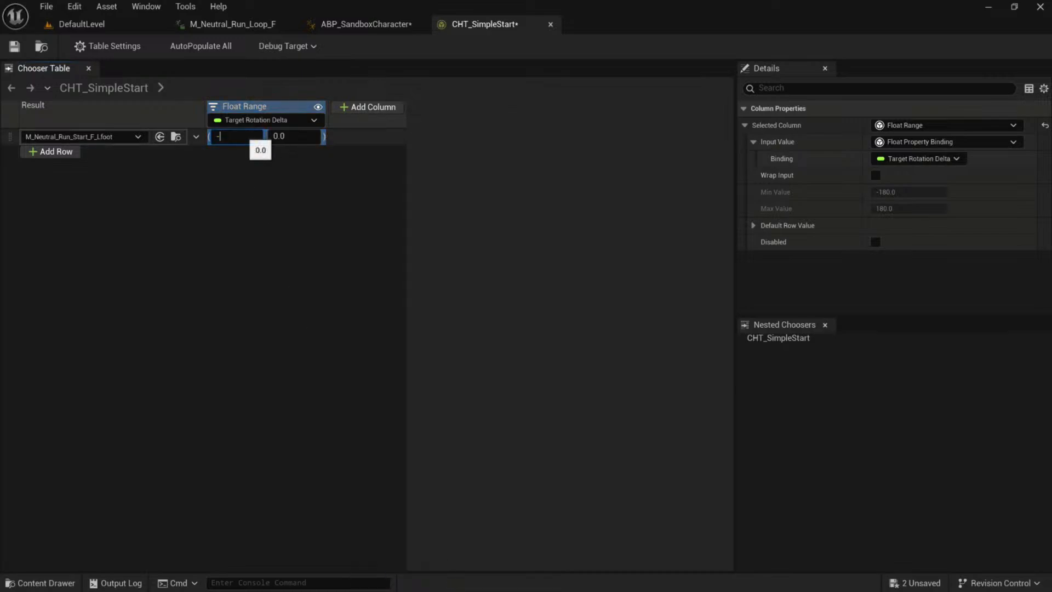
click(295, 134)
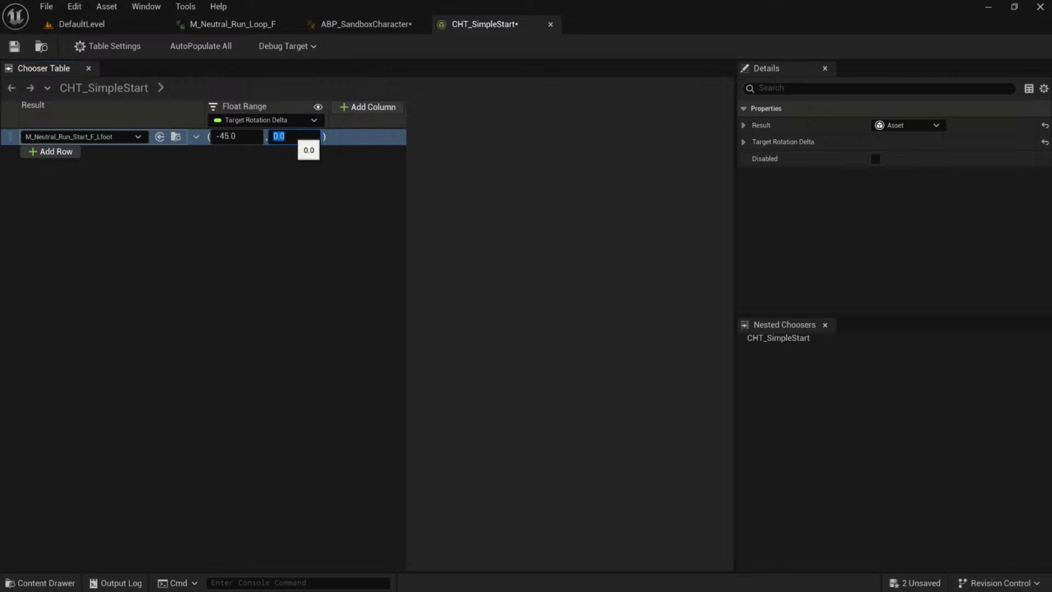
click(371, 140)
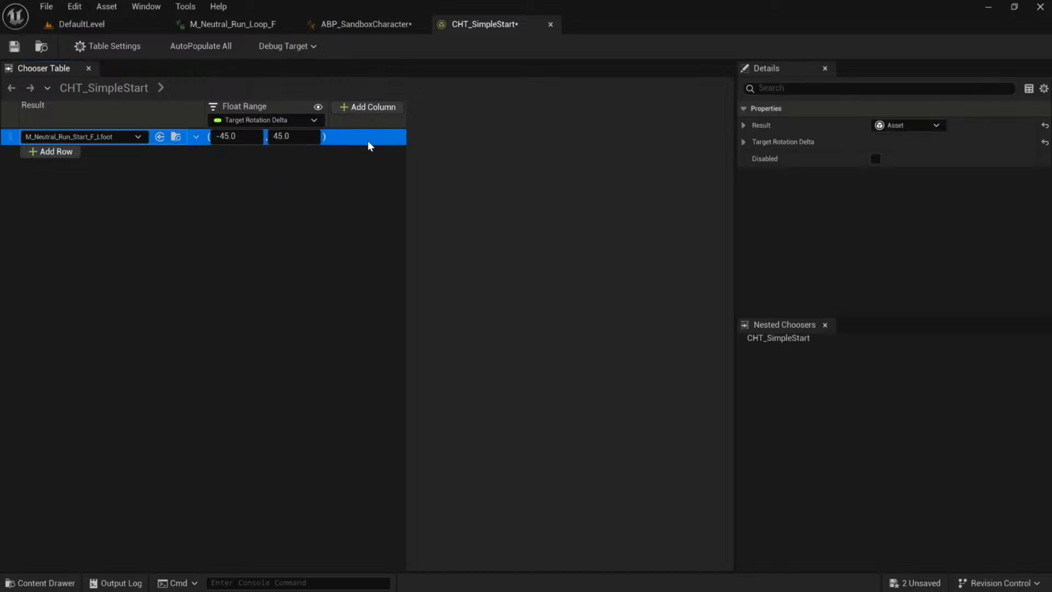
- Duplicate the M_Neutral_Run_Start_F_Lfoot row four times to make five rows
key(ctrl+d)
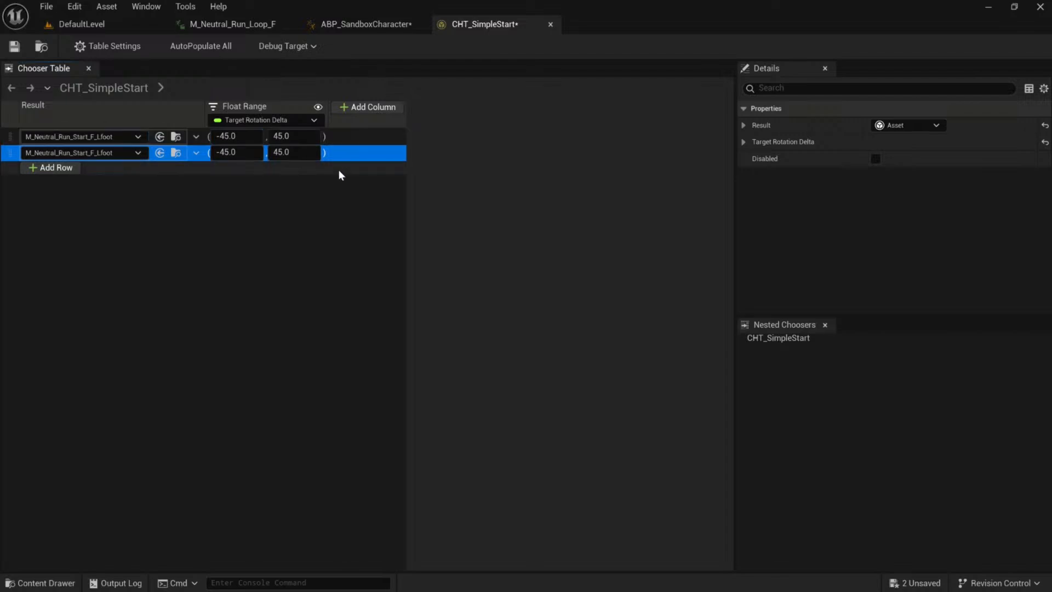
key(ctrl+d)
key(ctrl+d)
key(ctrl+d)
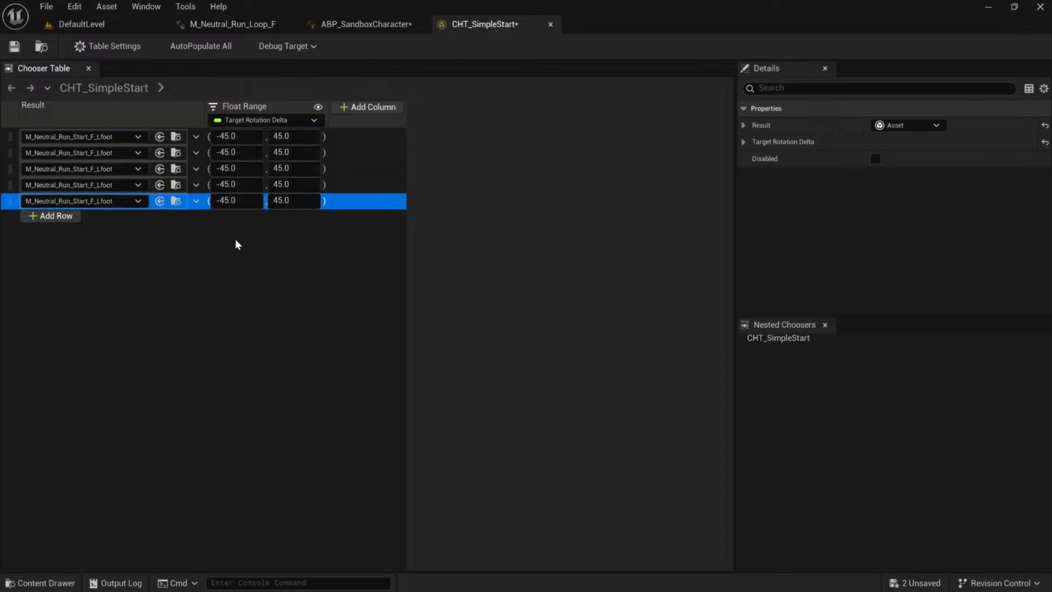
click(235, 239)
- Change the second row's result to M_Neutral_Run_Reface_Start_F_L_090 and widen the Result column to fit the full name
click(120, 156)
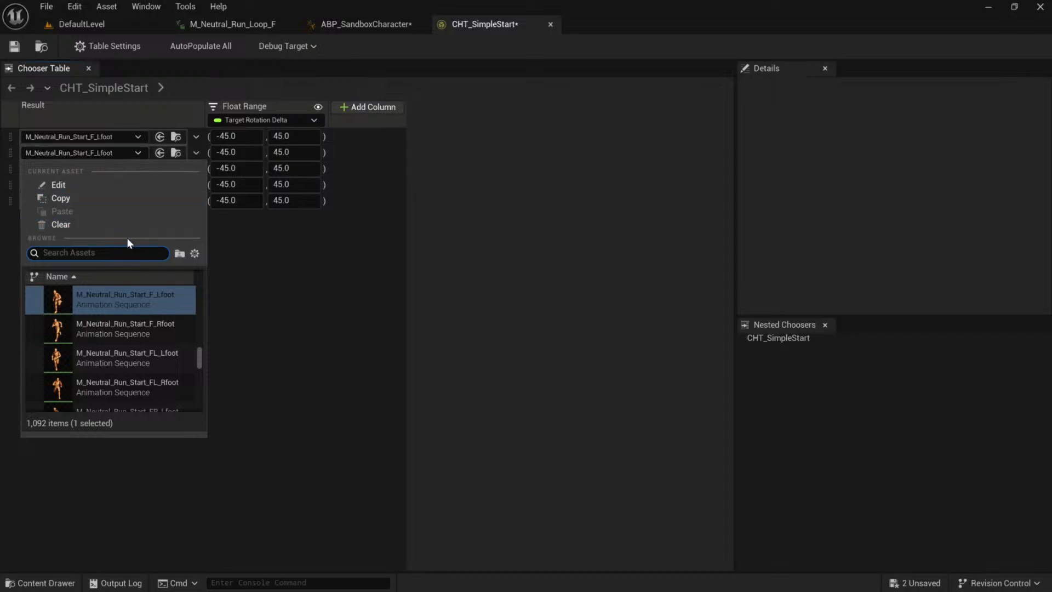
text(re)
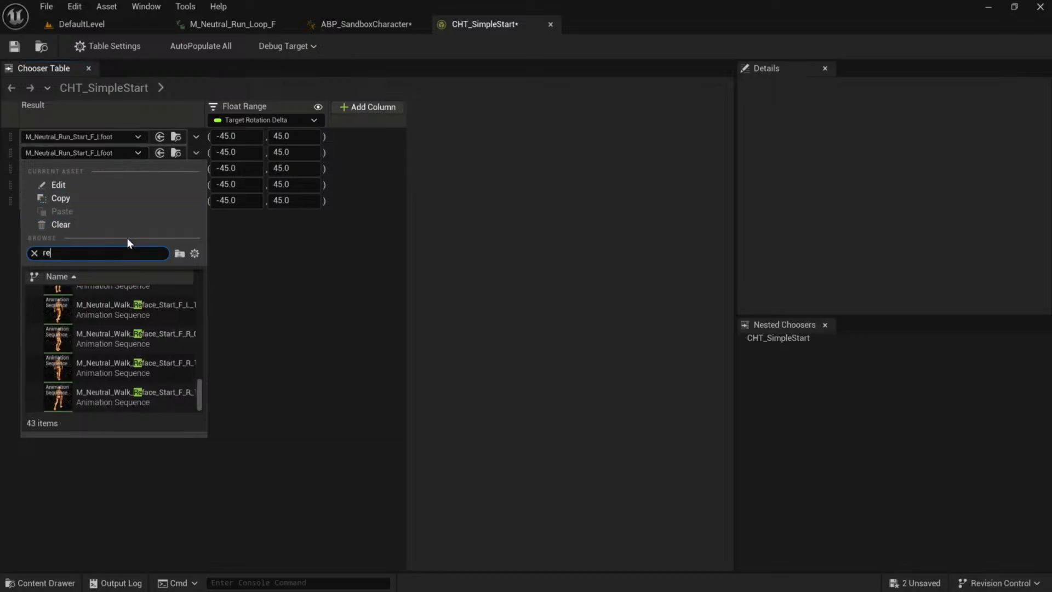
key(BackSpace)
key(BackSpace)
text(run reface star)
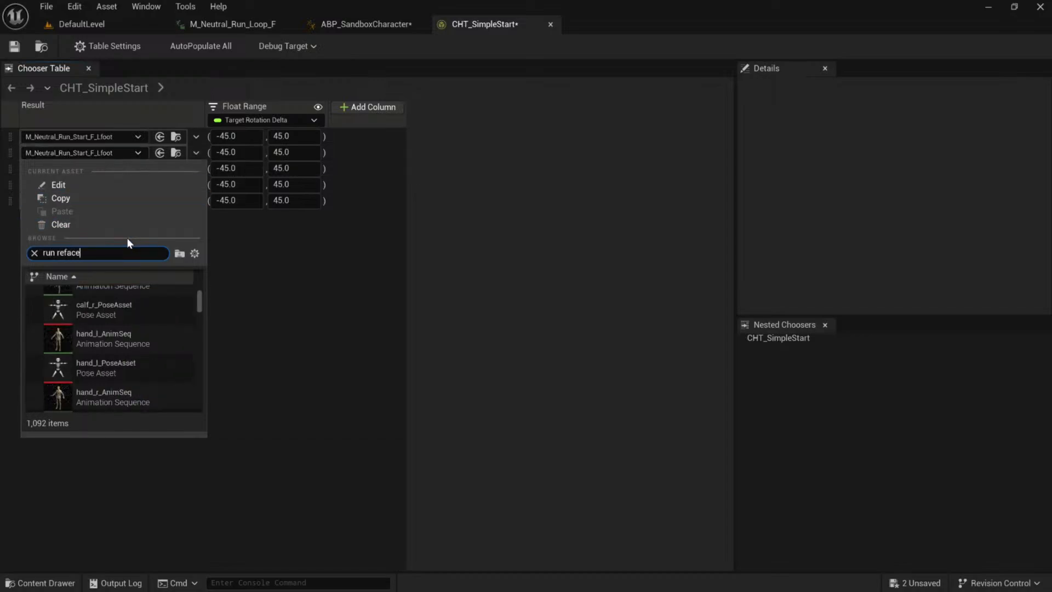
text(t )
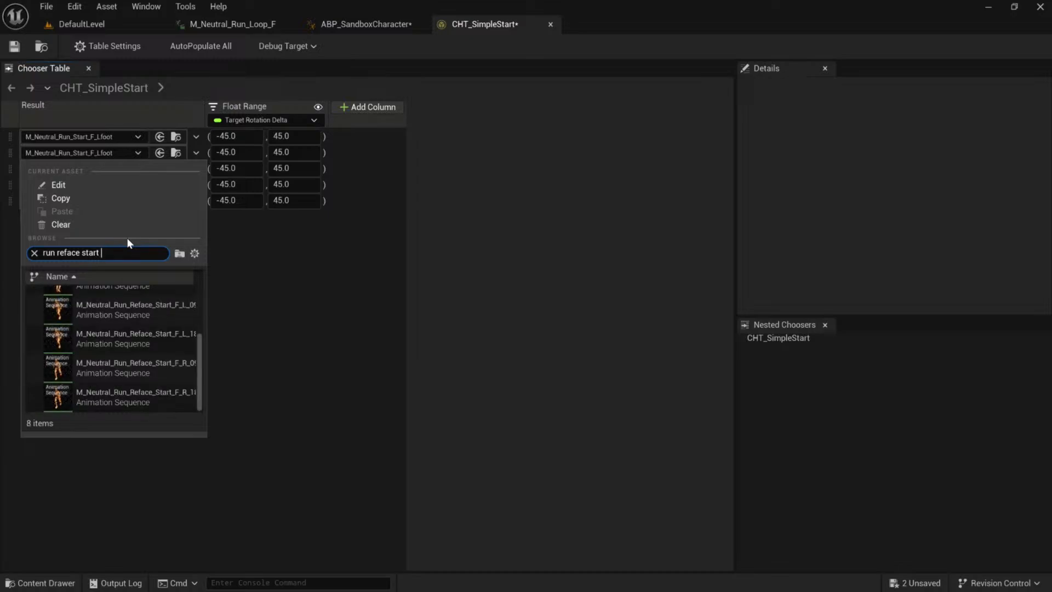
text(l 90)
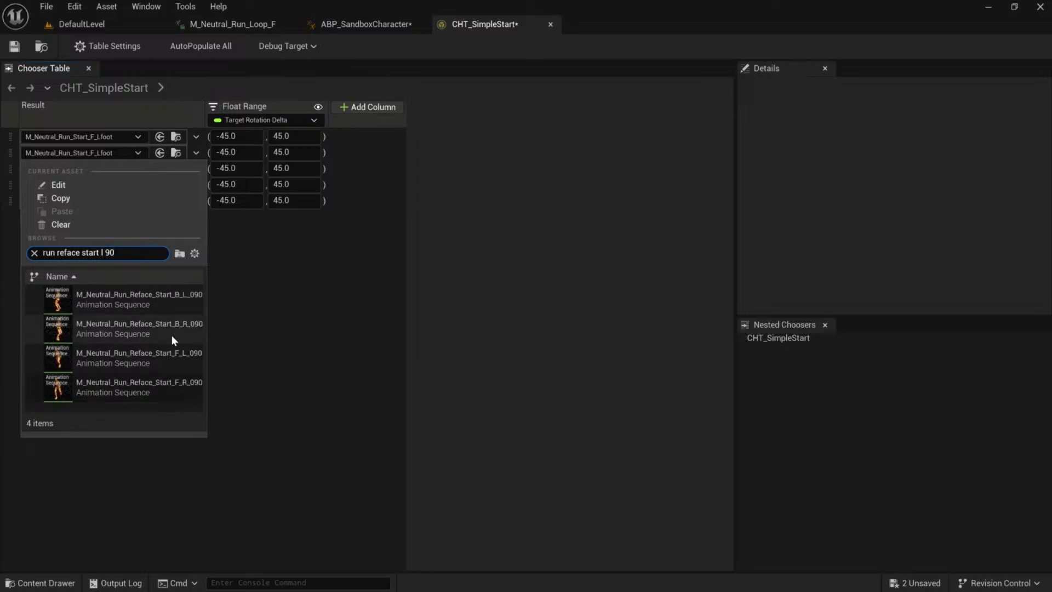
click(166, 354)
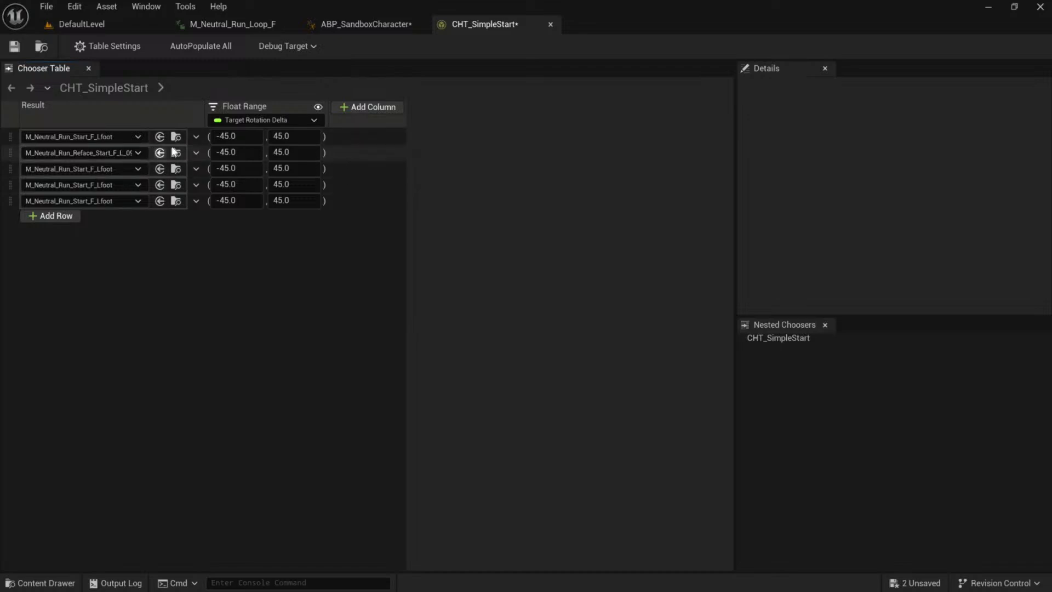
drag(206, 114, 264, 115)
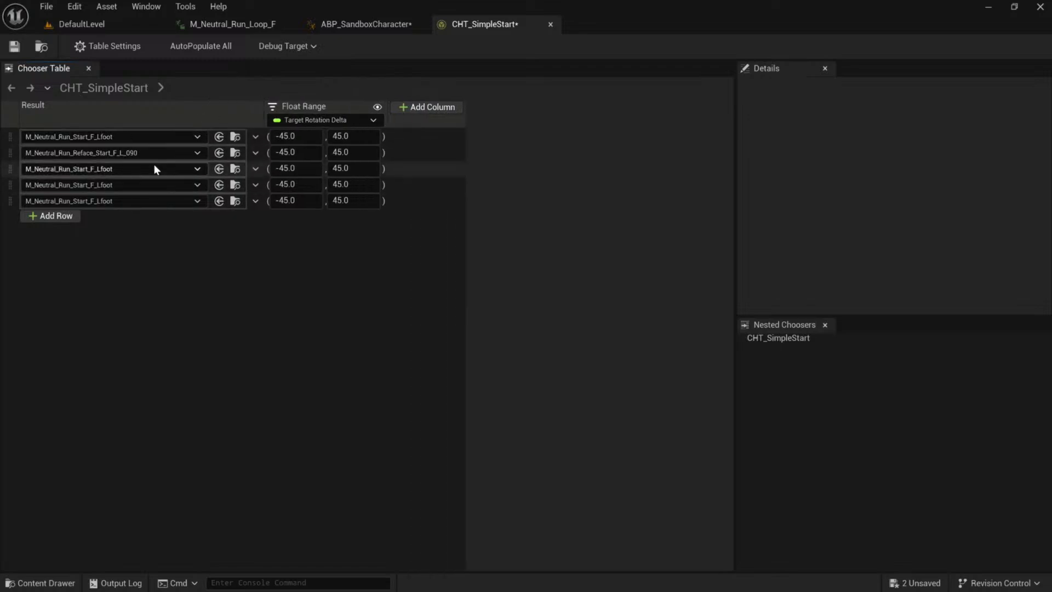
- Set the second row's Target Rotation Delta range from -135 to -45
click(307, 152)
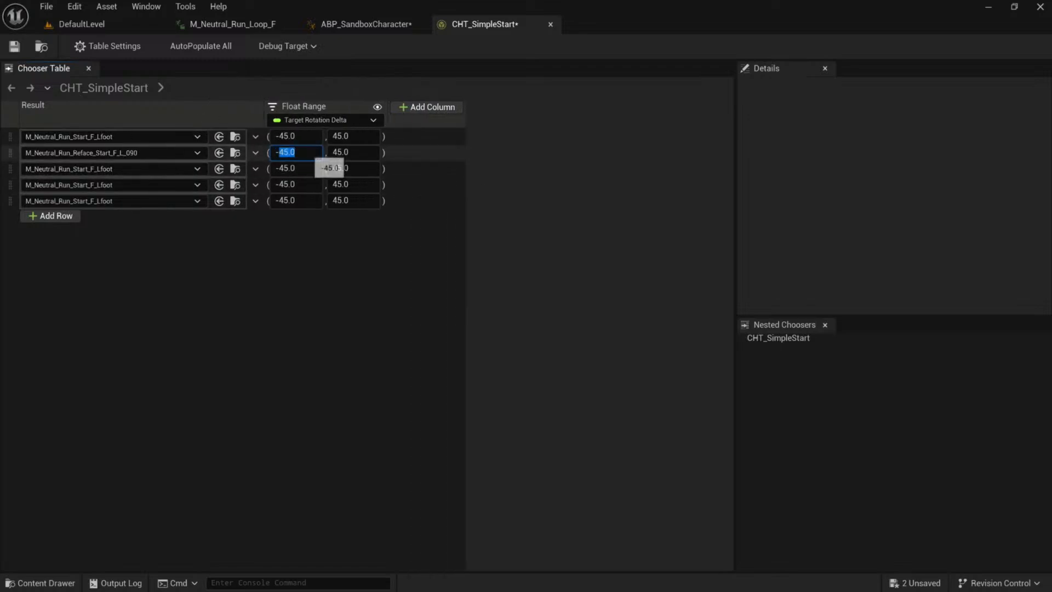
click(307, 152)
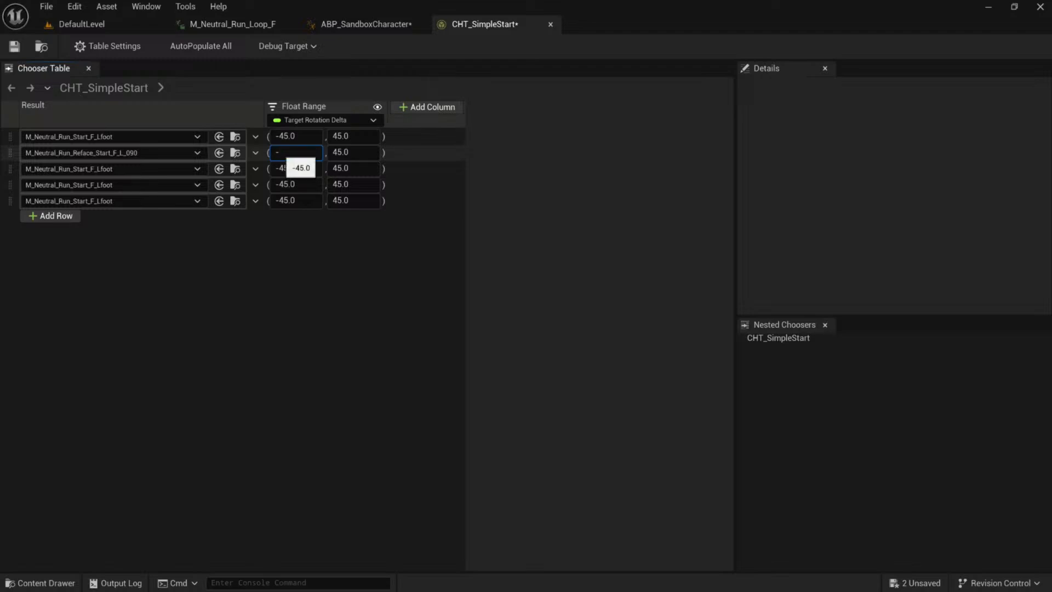
text(-135)
click(353, 152)
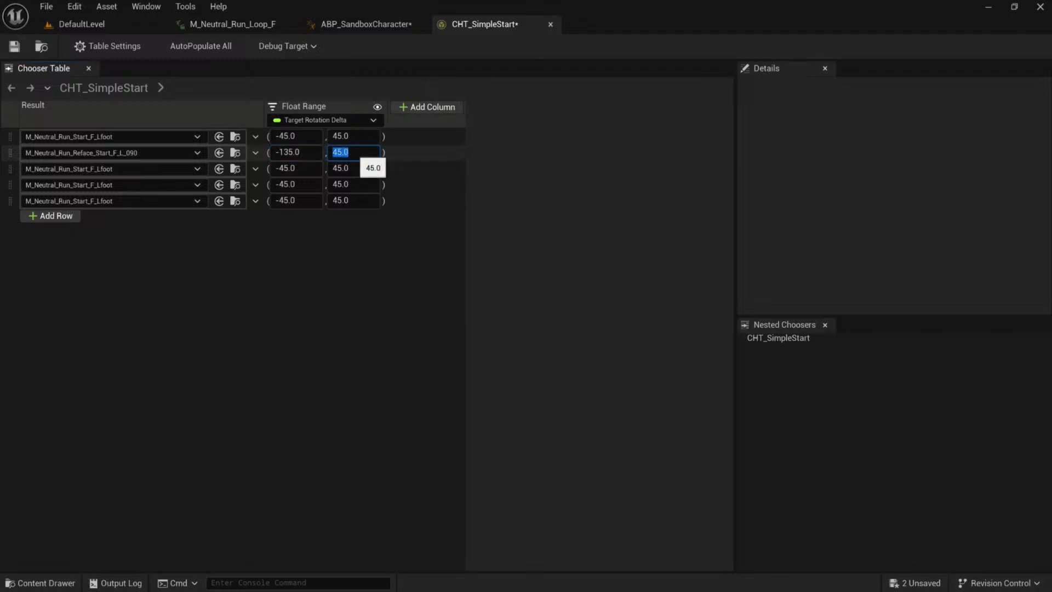
text(-45)
key(Return)
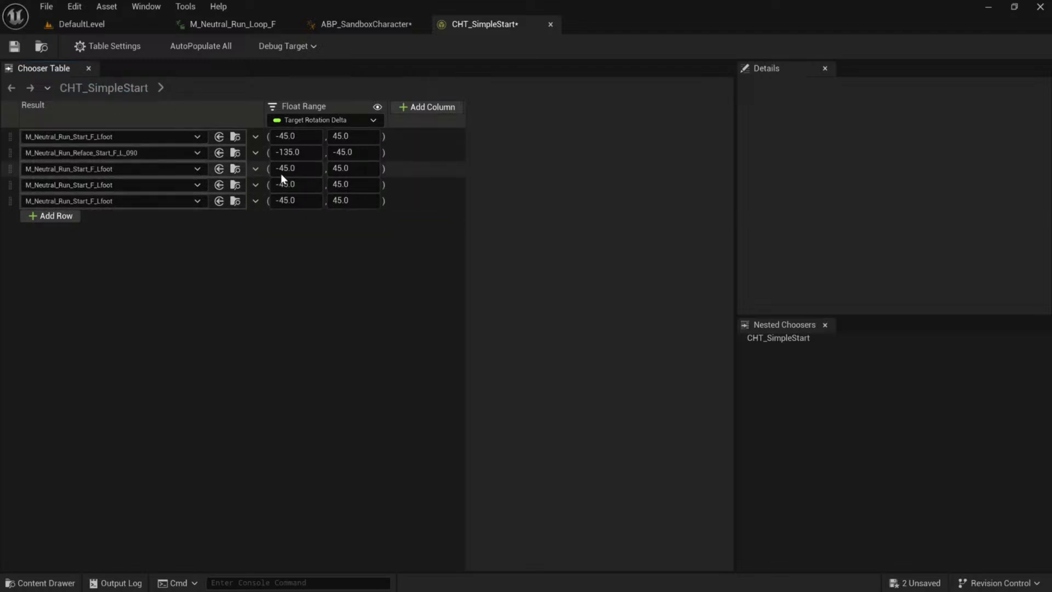
- Change the third row's result to the animation M_Neutral_Run_Reface_Start_F_L_180
click(163, 170)
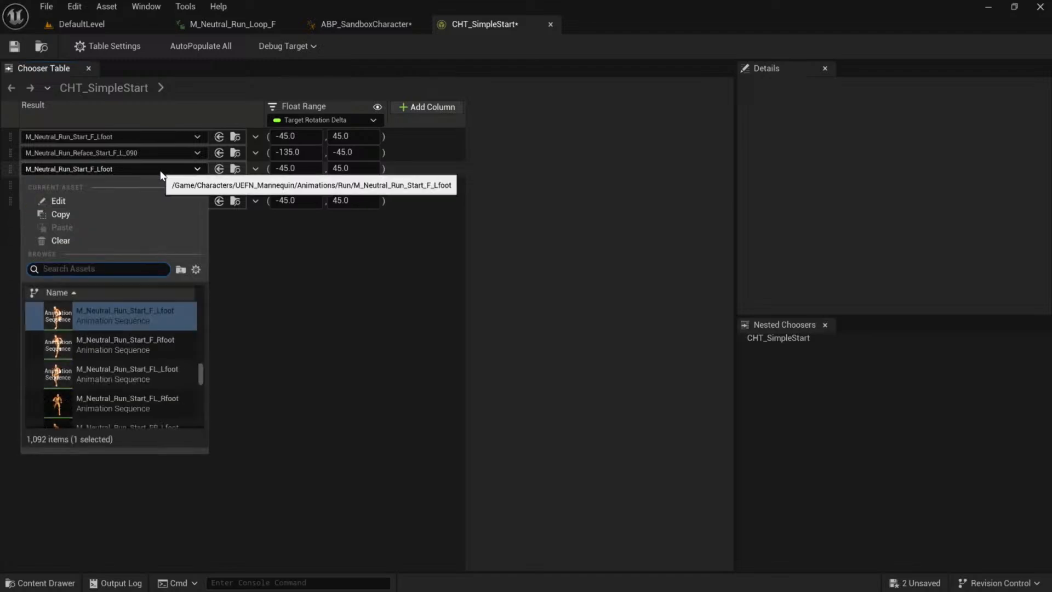
click(236, 152)
click(218, 168)
click(178, 170)
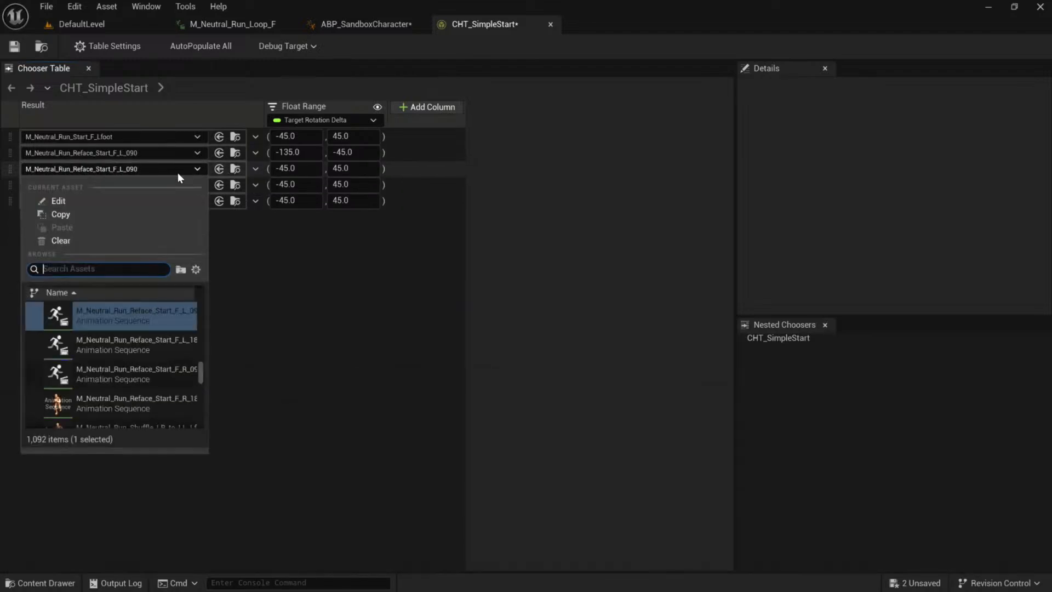
click(170, 343)
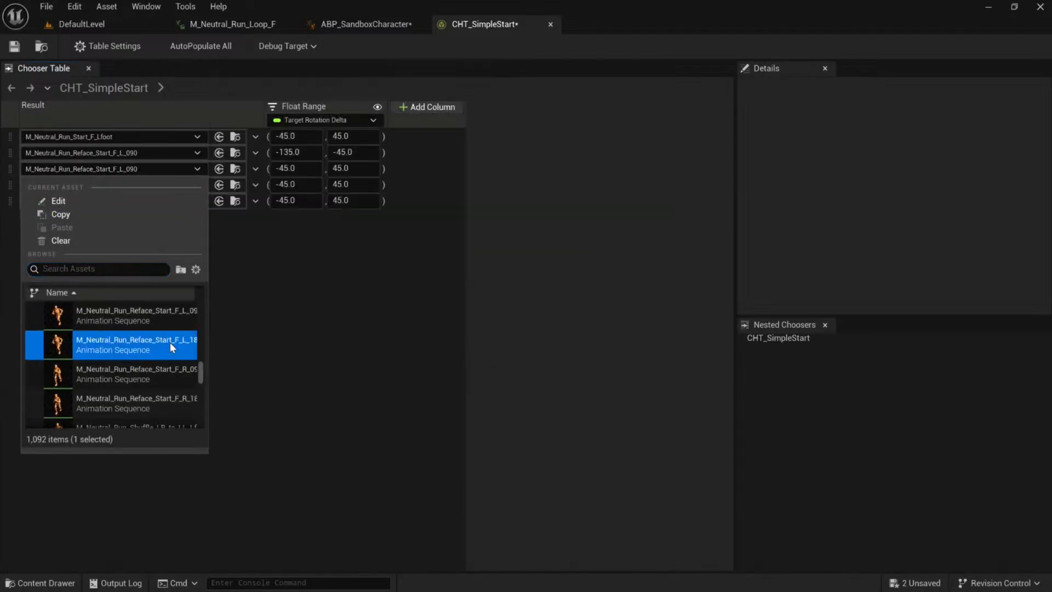
- Set the third row's Target Rotation Delta range from -180 to -135
click(288, 169)
text(-180)
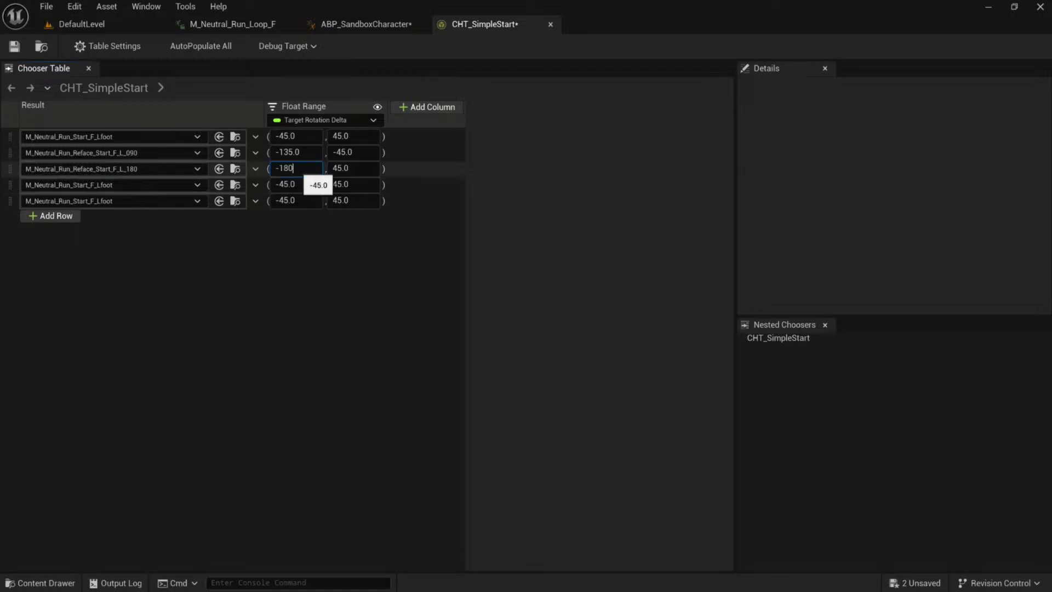
click(351, 169)
text(-)
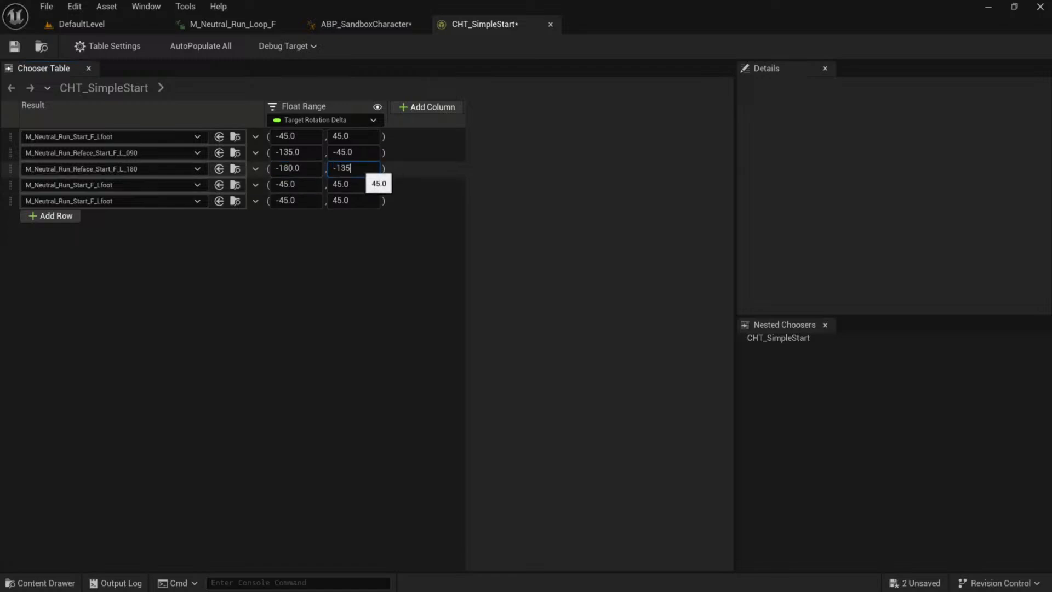
text(135)
key(Return)
- Change the fourth row's result to the animation M_Neutral_Run_Reface_Start_F_R_090
click(125, 185)
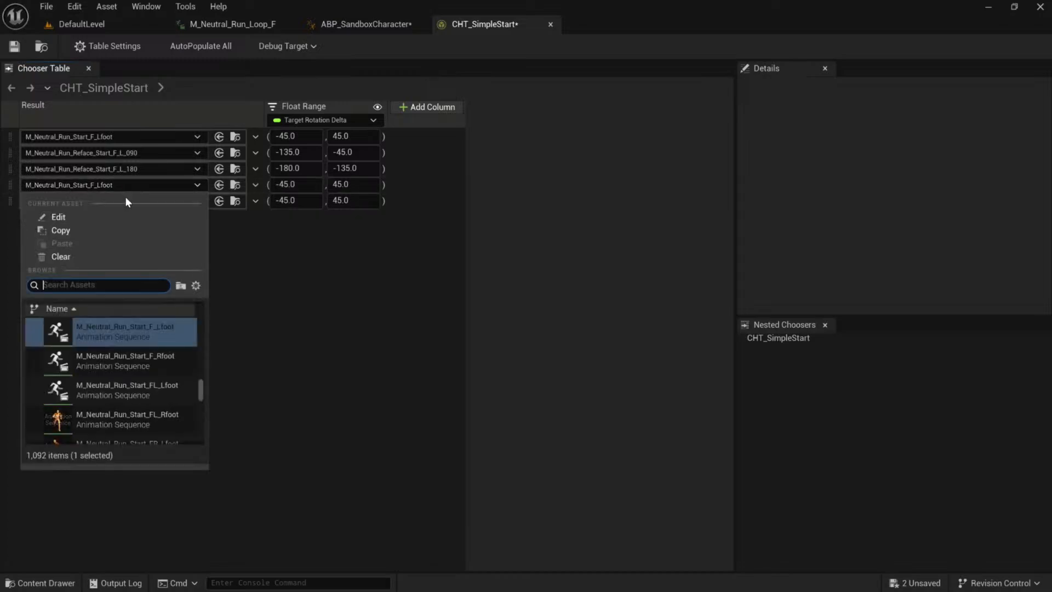
click(223, 218)
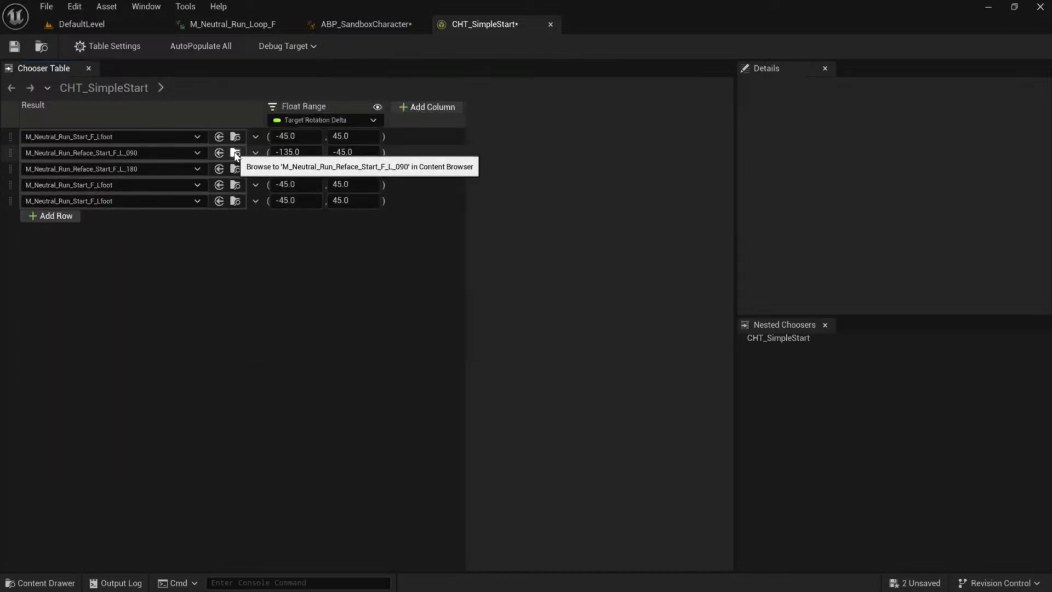
click(235, 153)
click(219, 185)
click(188, 184)
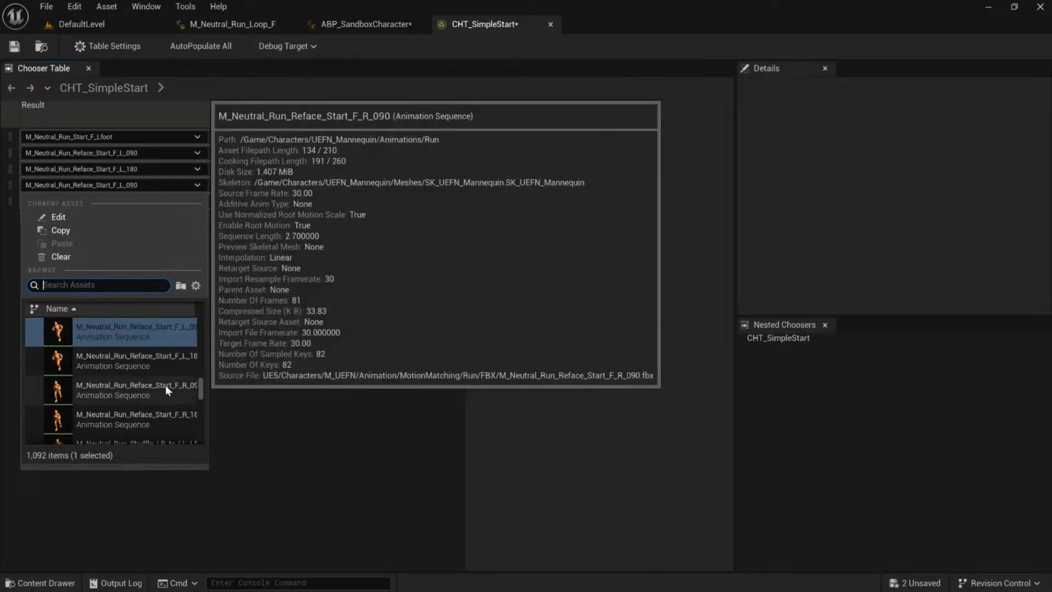
click(165, 387)
- Change the fifth row's result to the animation M_Neutral_Run_Reface_Start_F_R_180
click(235, 185)
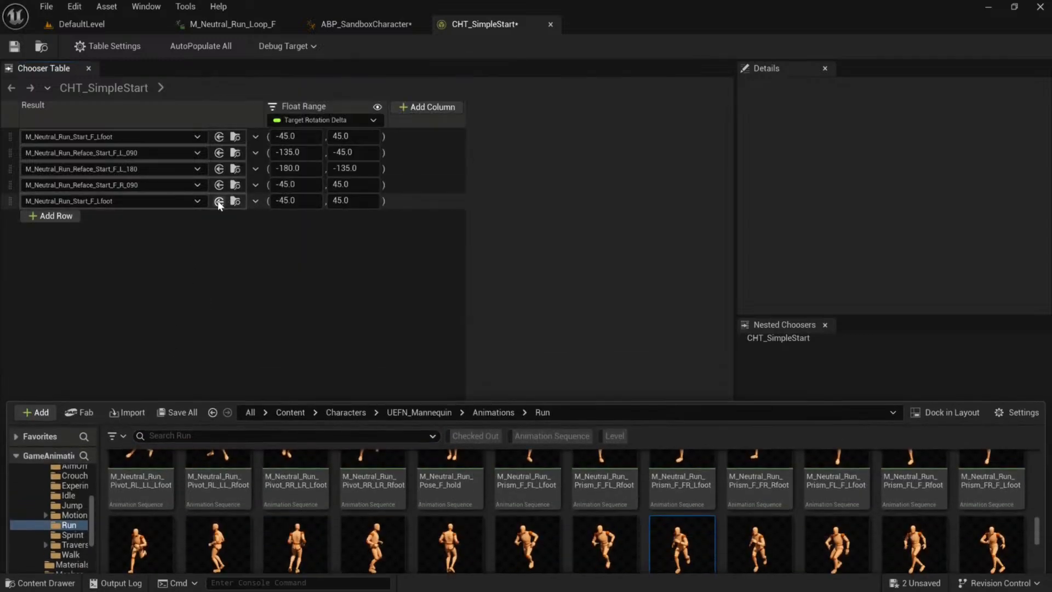
click(219, 201)
click(190, 201)
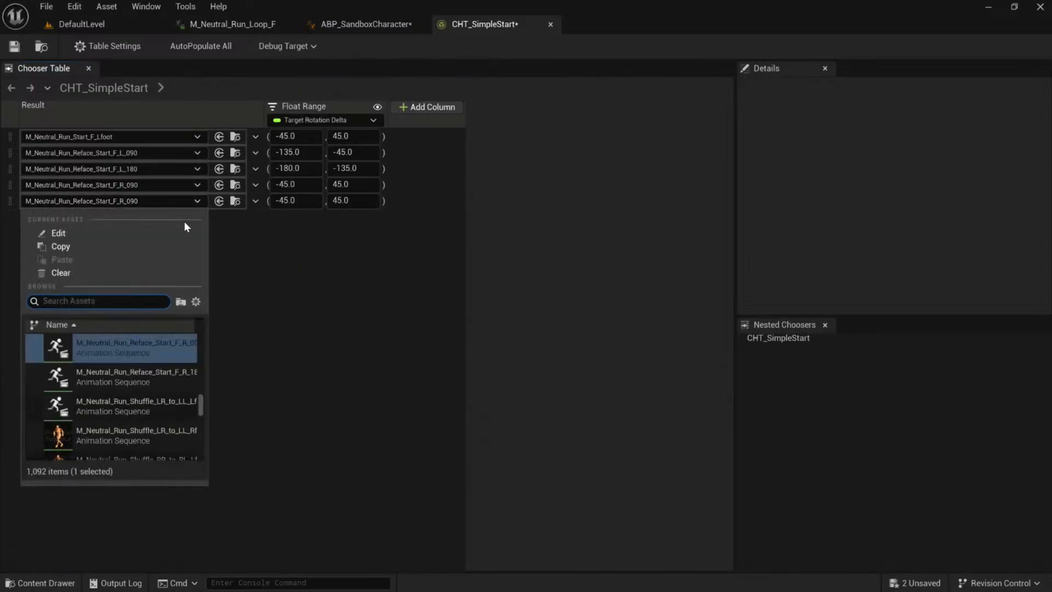
click(174, 378)
- Set Target Rotation Delta ranges of 45 to 135 for the fourth row and 135 to 180 for the fifth, and save the table
click(296, 184)
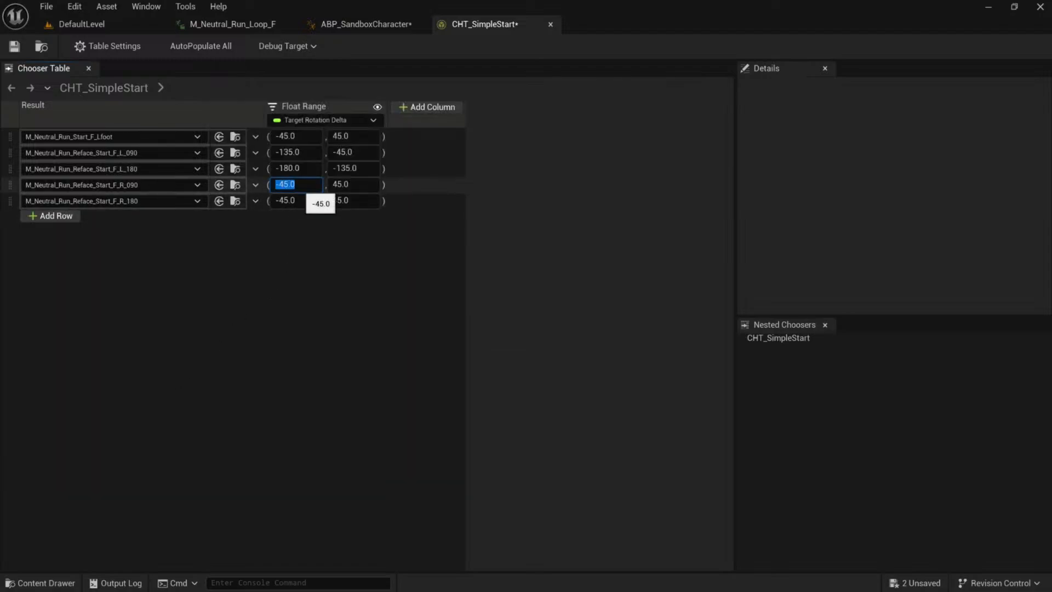
text(45)
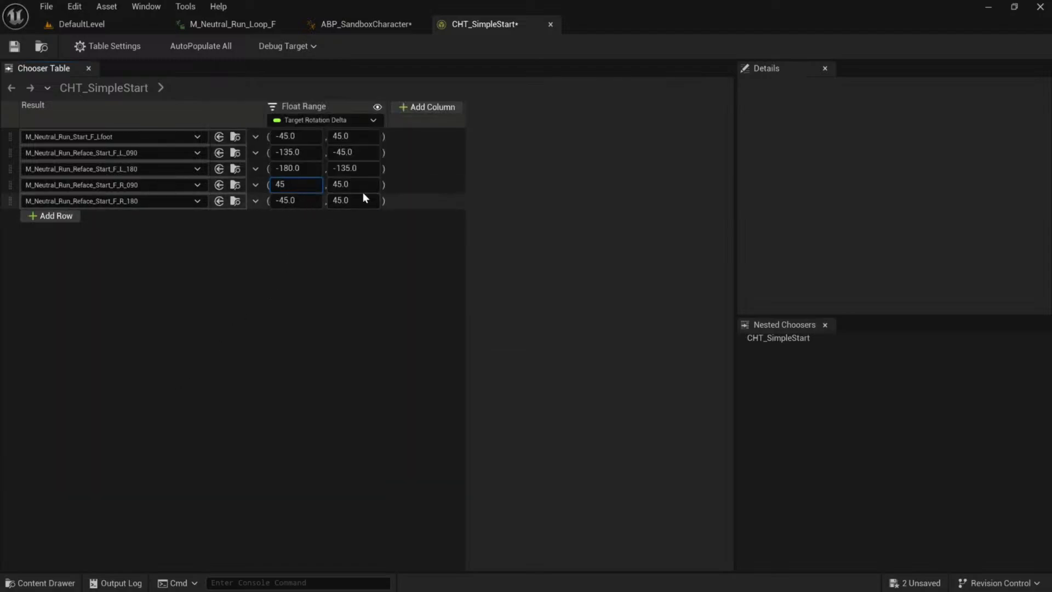
click(353, 184)
key(Tab)
click(356, 201)
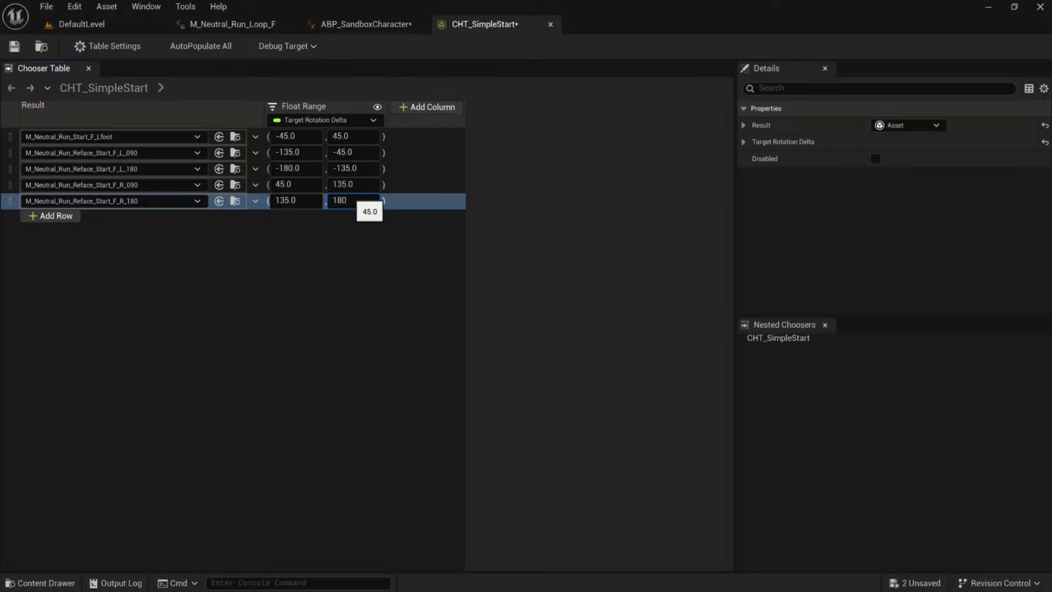
click(281, 276)
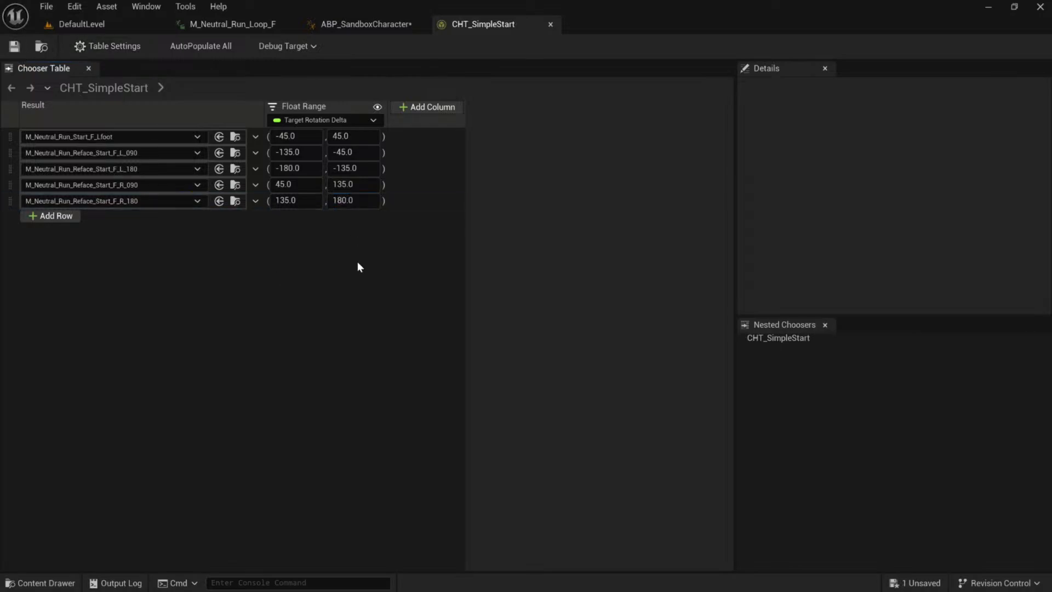
- In ABP_SandboxCharacter's OnStateEntry_Start function, insert an Evaluate Chooser node between the entry node and the SET node, aligned with the execution wire
click(350, 24)
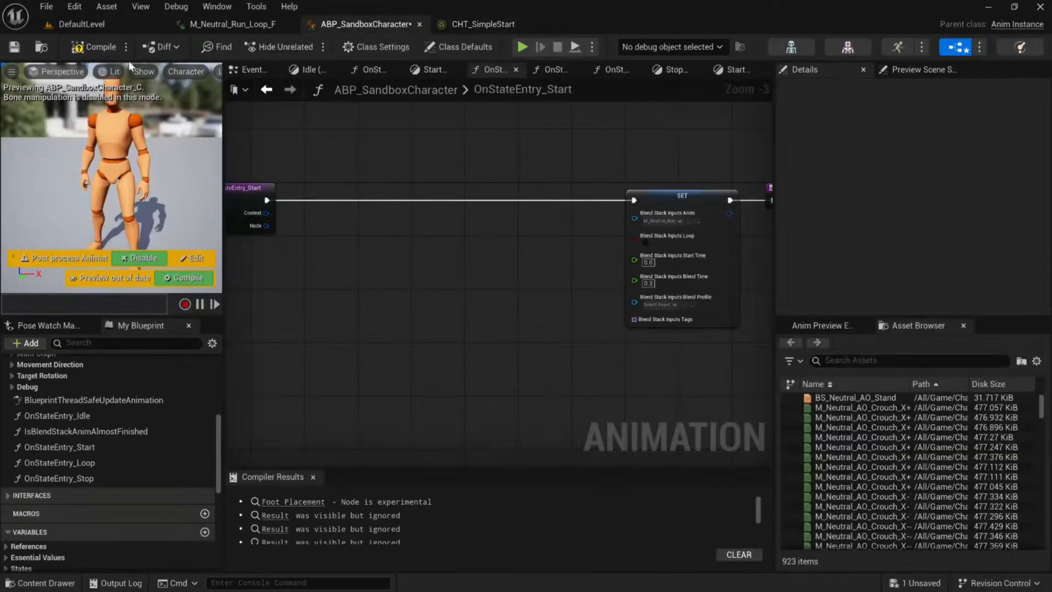
click(81, 56)
right_drag(480, 287, 440, 260)
drag(236, 203, 369, 202)
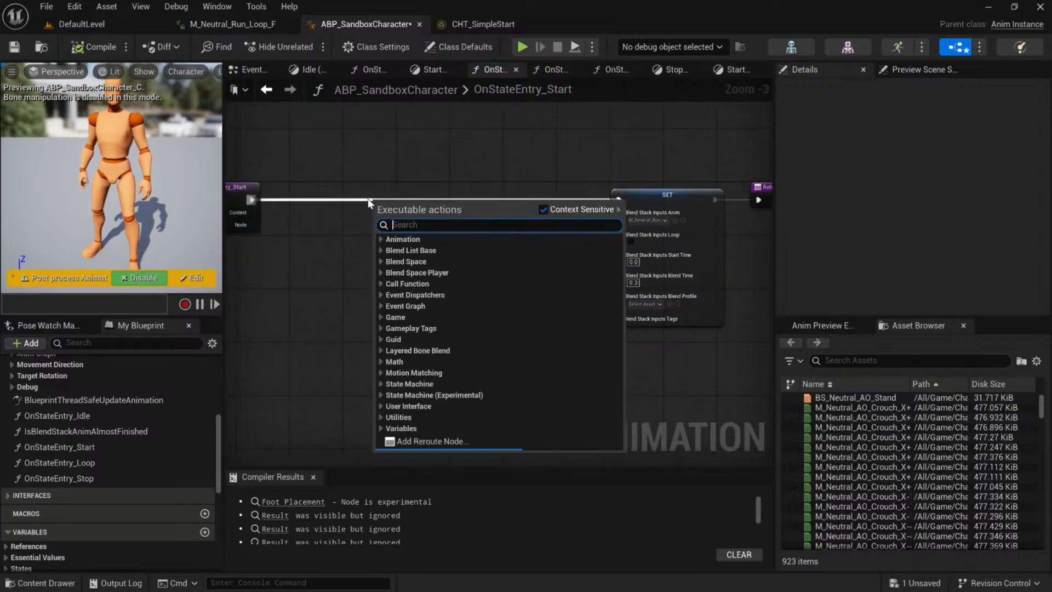
text(evalu)
key(Return)
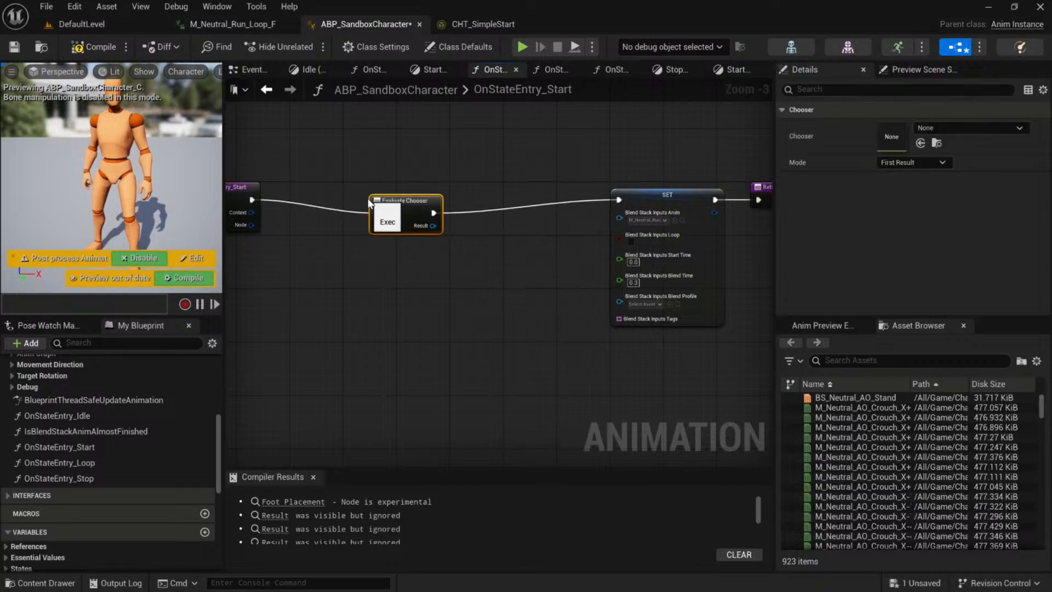
drag(425, 204, 425, 190)
- Assign the CHT_SimpleStart chooser table to the Evaluate Chooser node
click(942, 126)
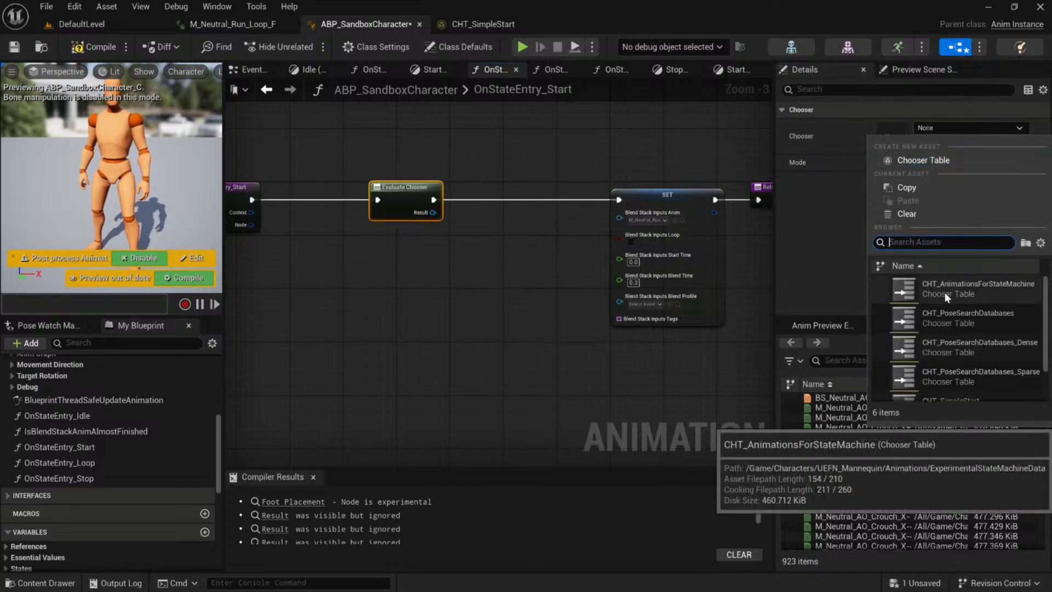
scroll(953, 313, down, 2)
click(967, 357)
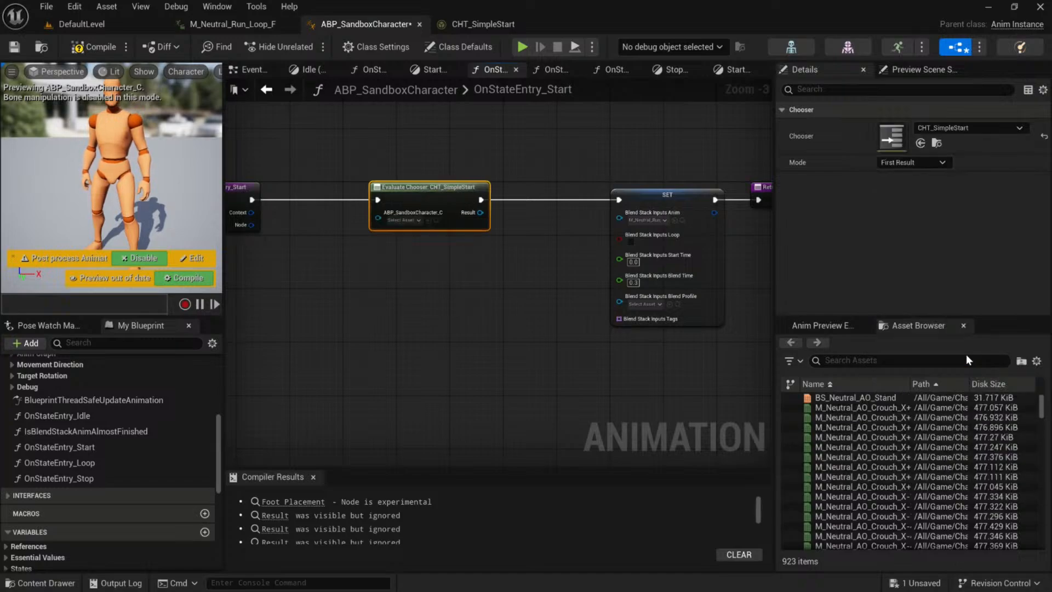
click(459, 266)
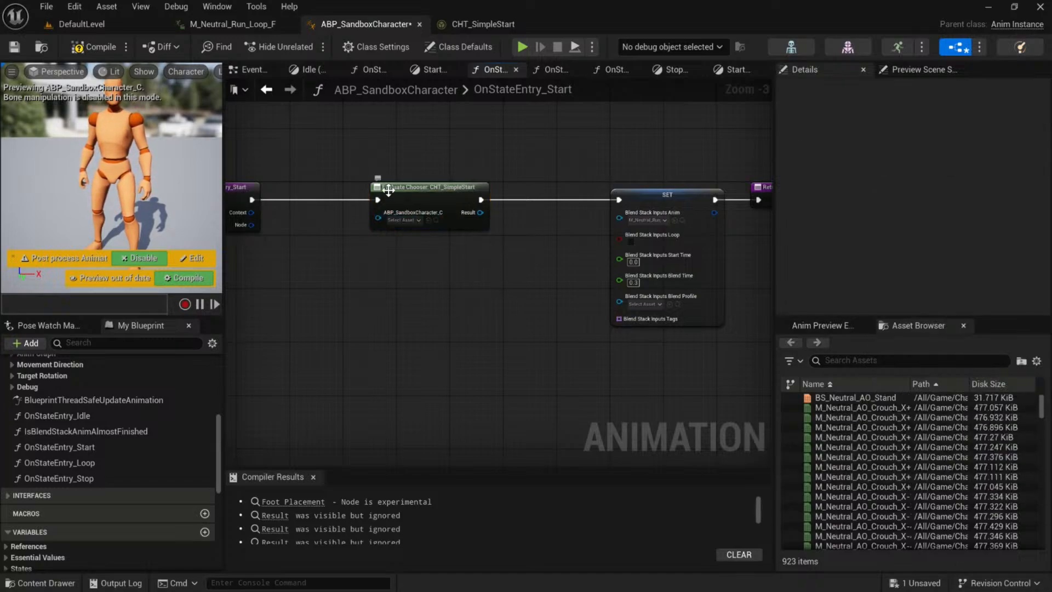
- Try to feed a Self reference into the Evaluate Chooser node's ABP_SandboxCharacter_C input
drag(378, 217, 346, 220)
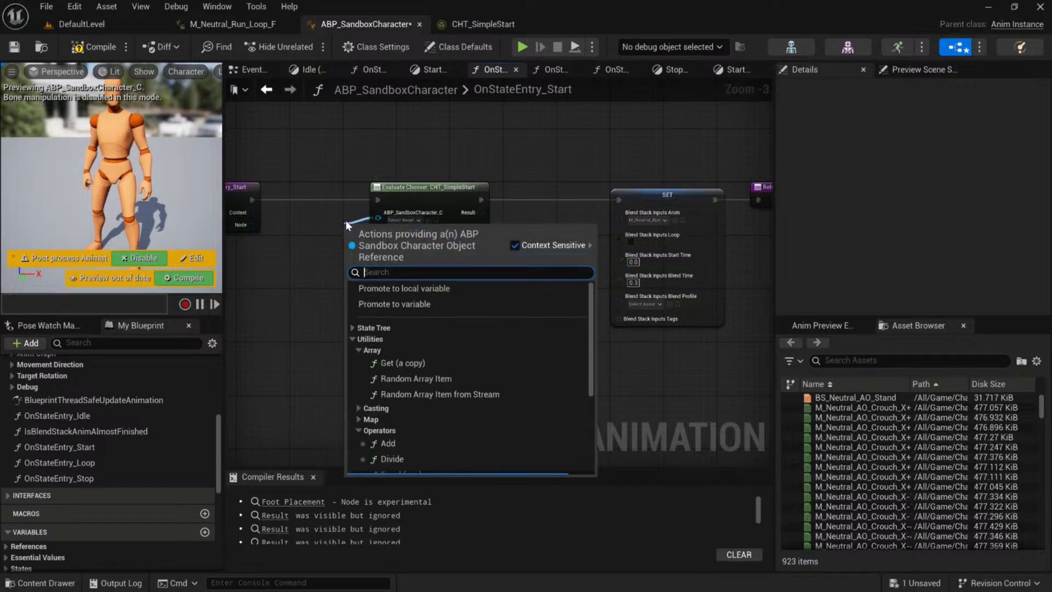
text(slef)
key(BackSpace)
key(BackSpace)
key(BackSpace)
text(elf)
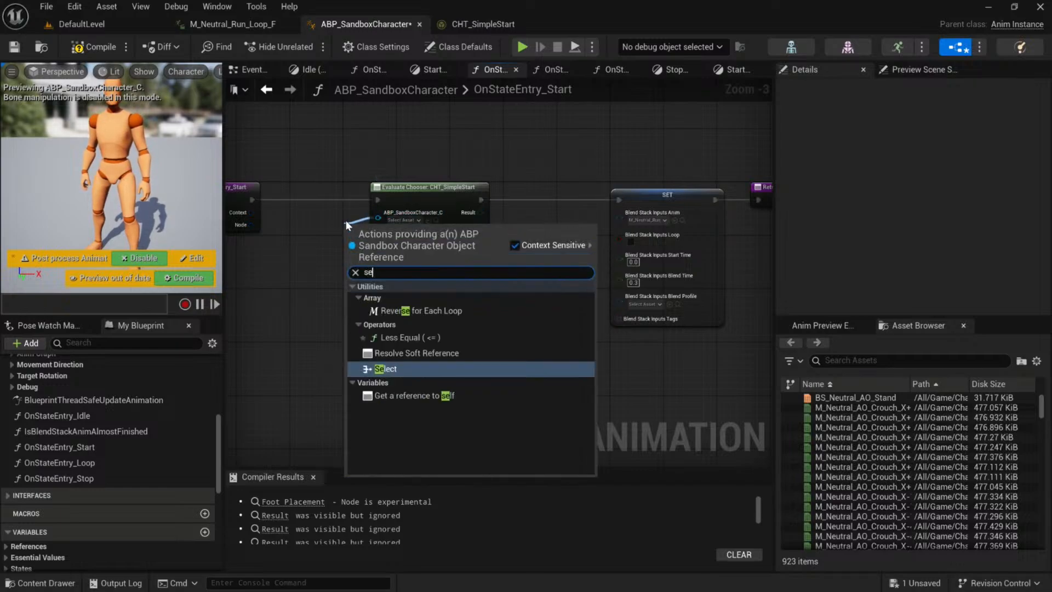
key(Return)
key(Delete)
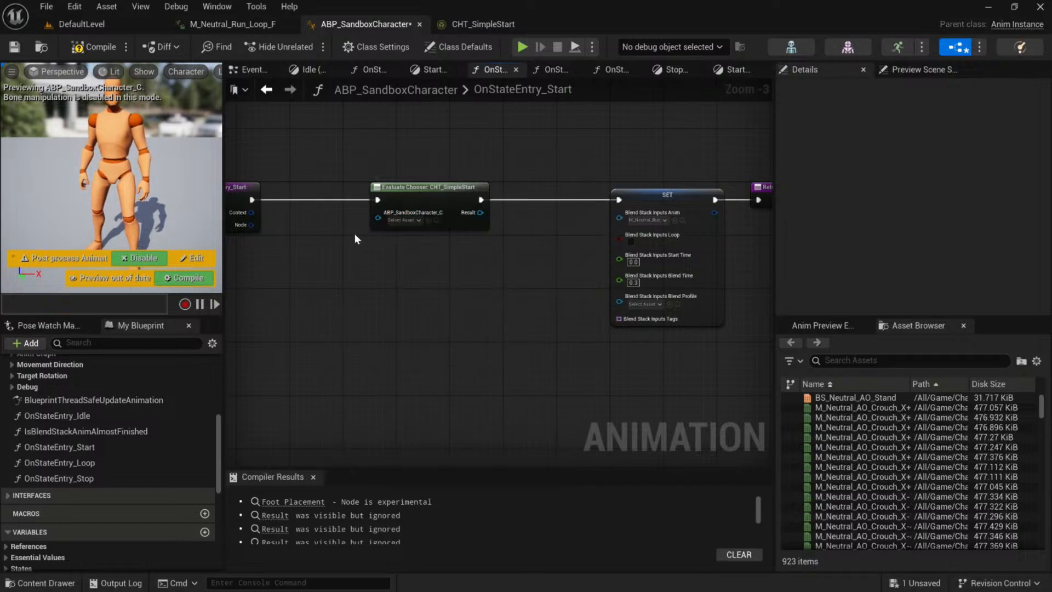
- Connect the chooser's Result to Blend Stack Inputs Anim with the node placed beside SET, and compile and save the blueprint
right_drag(467, 236, 444, 267)
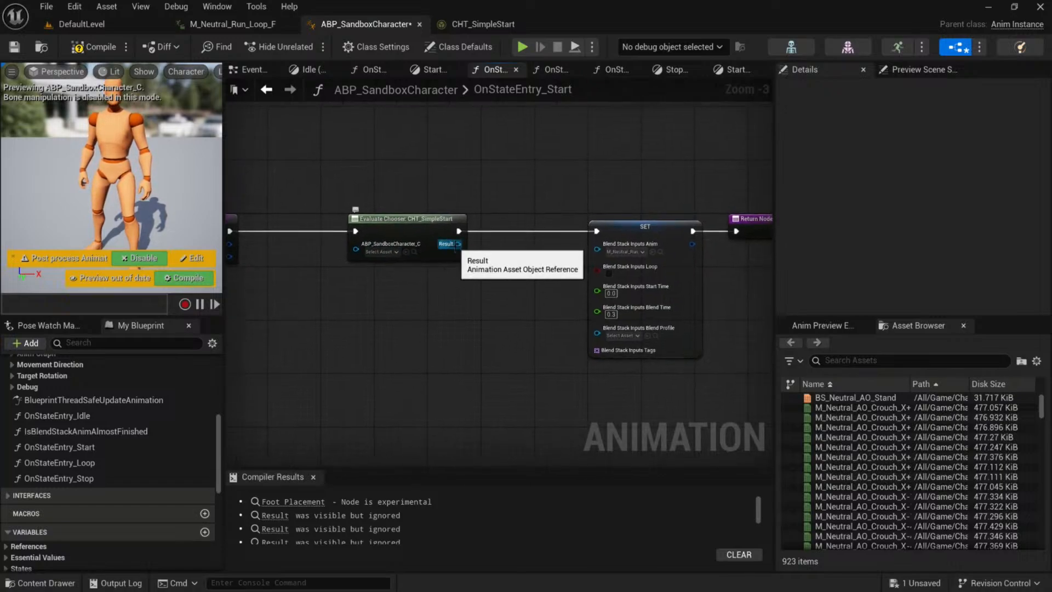
drag(455, 245, 456, 249)
drag(600, 246, 600, 246)
drag(442, 245, 501, 229)
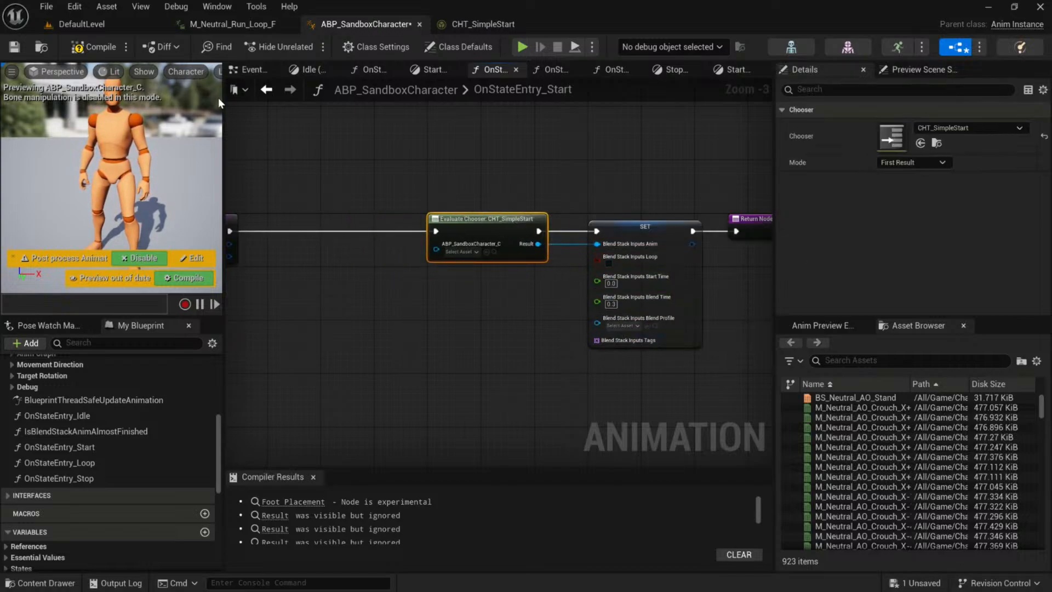
click(77, 47)
key(ctrl+s)
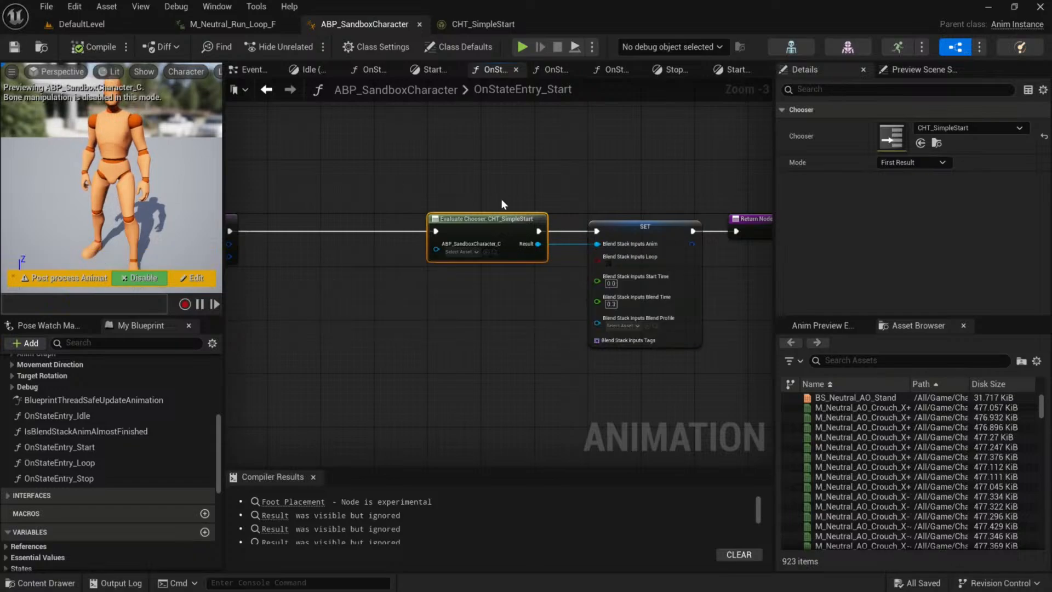
- Play-test the character's run starts in several directions in DefaultLevel, and return to the CHT_SimpleStart chooser table
click(100, 25)
click(306, 46)
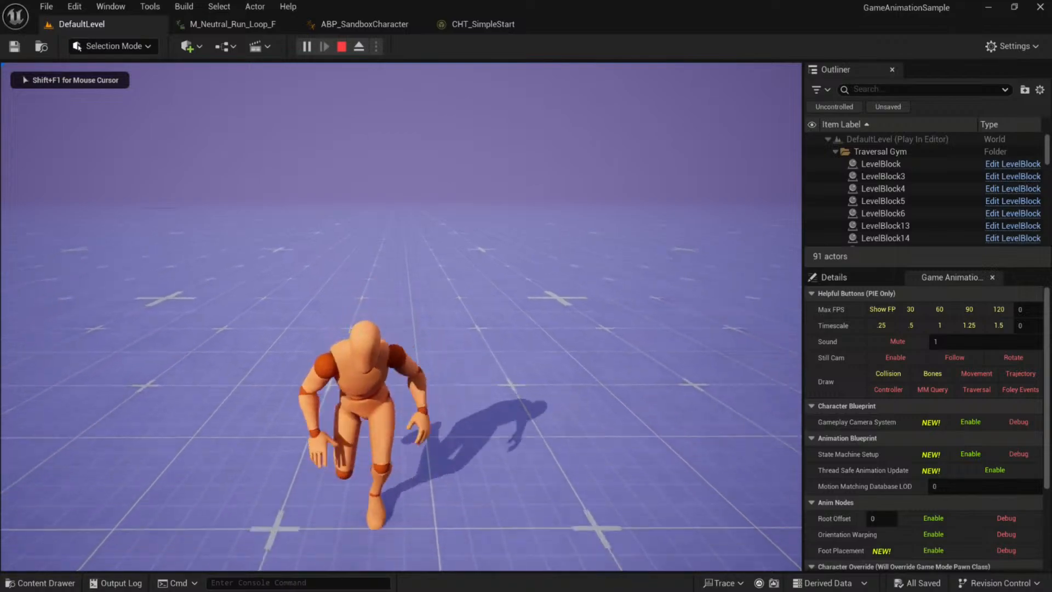
key(w)
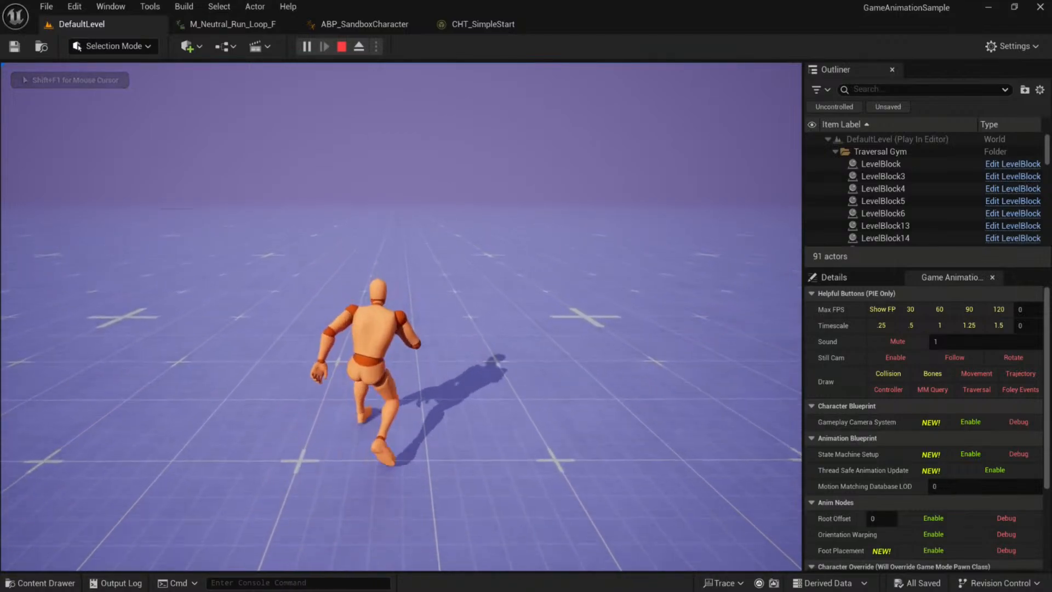
key(a)
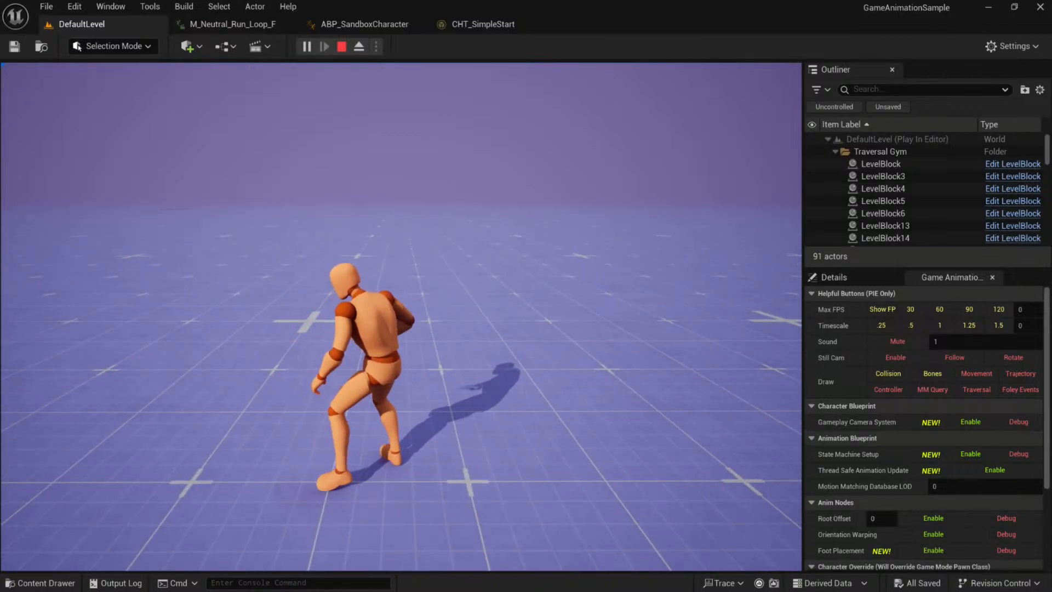
key(d)
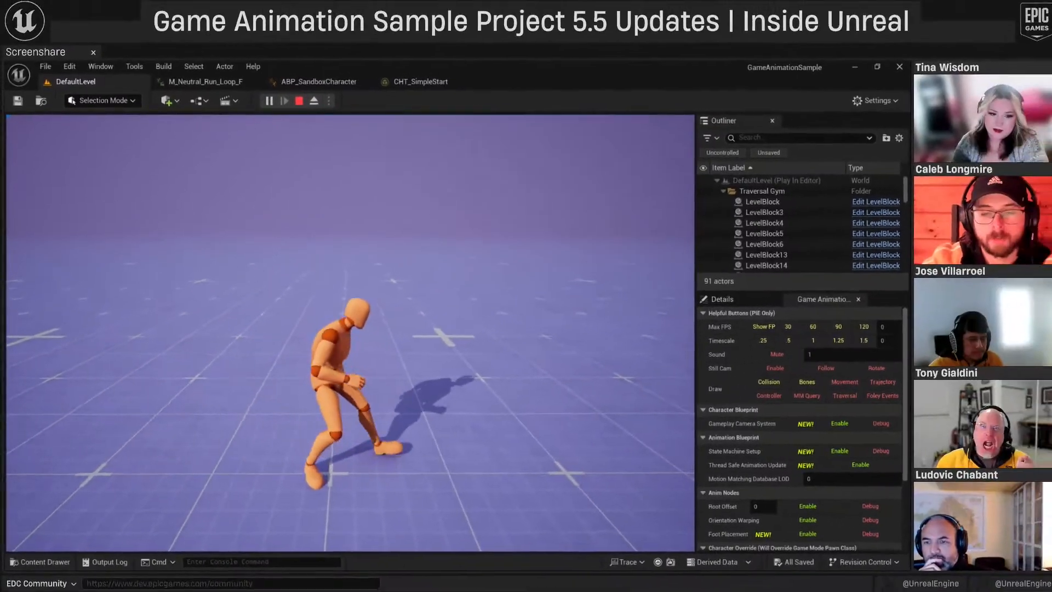
click(413, 83)
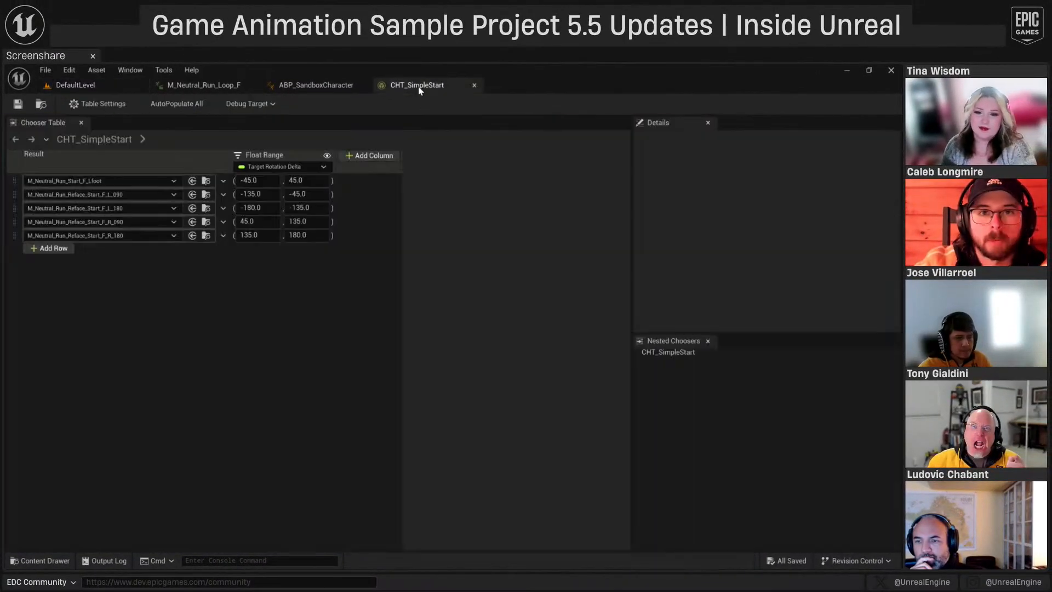
- Arrange CHT_SimpleStart and ABP_SandboxCharacter as separate windows beside DefaultLevel, and set the chooser's debug target to ABP_SandboxCharacter_C_0 in CBP_SandboxCharacter_C_0
drag(412, 84, 900, 66)
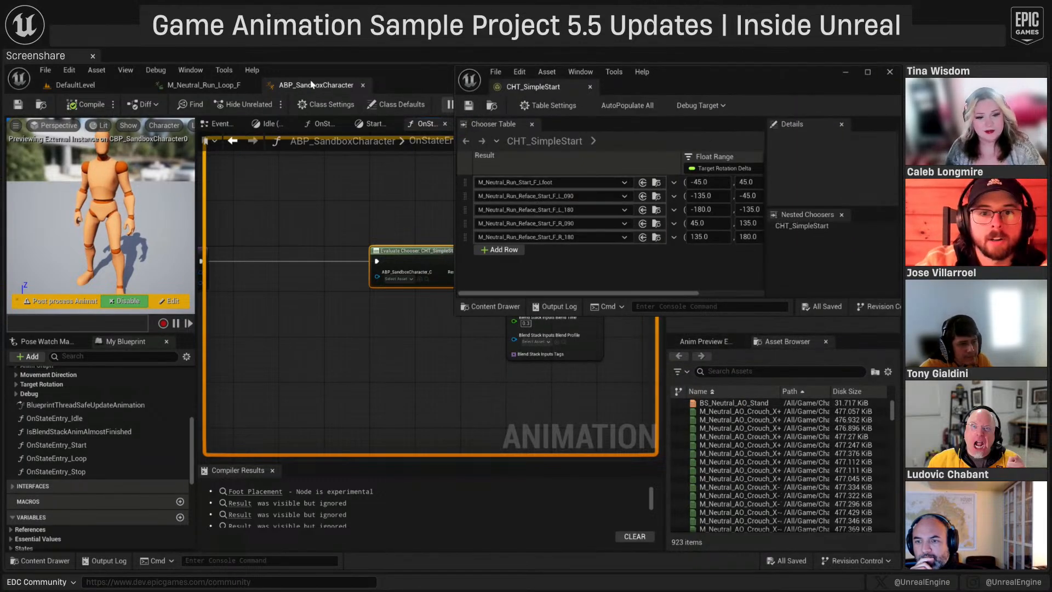
drag(316, 86, 900, 568)
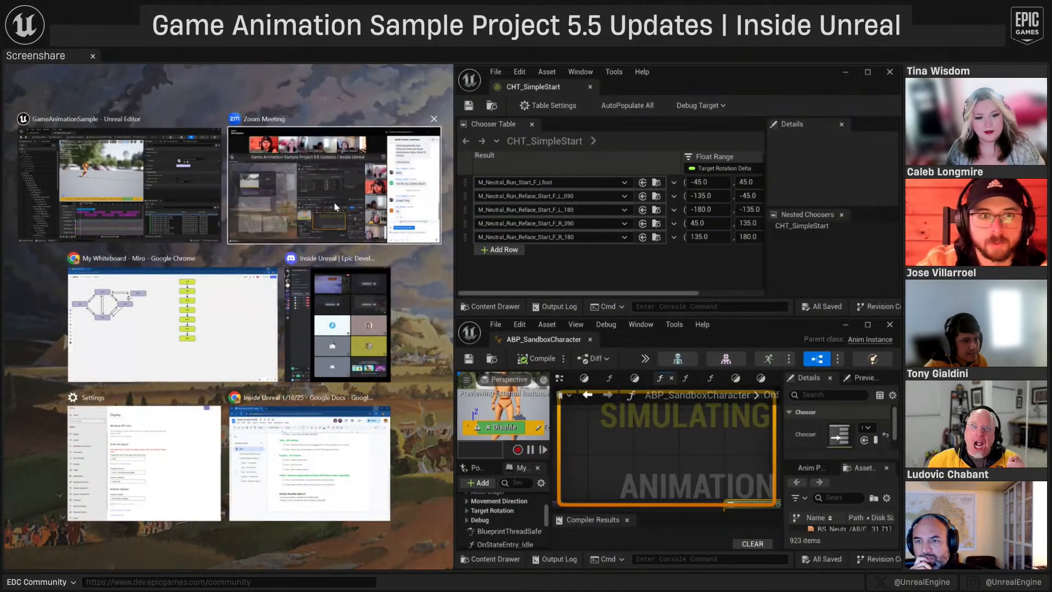
click(79, 160)
click(93, 88)
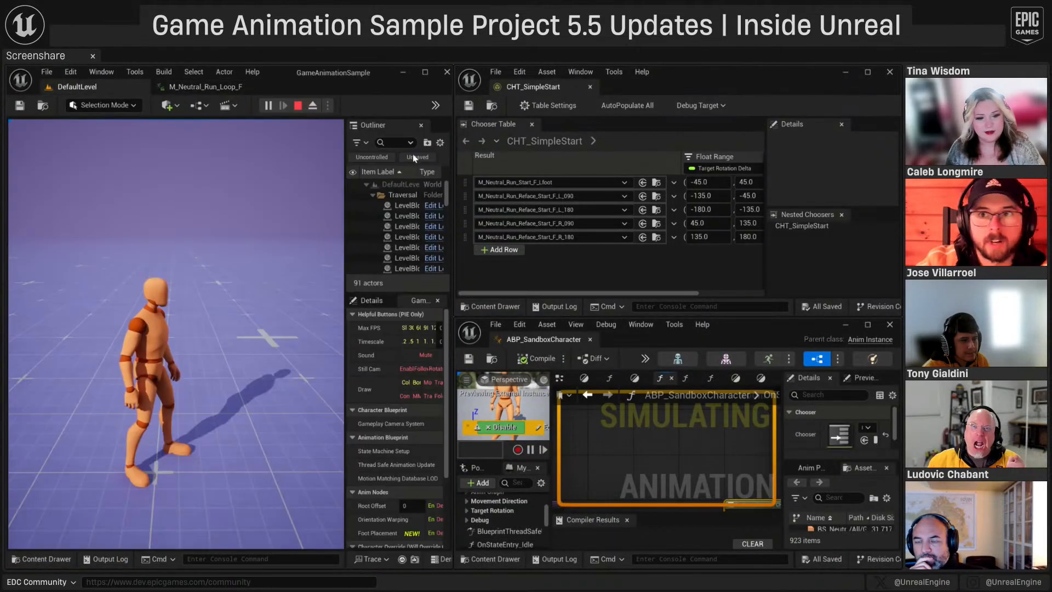
click(706, 107)
click(709, 143)
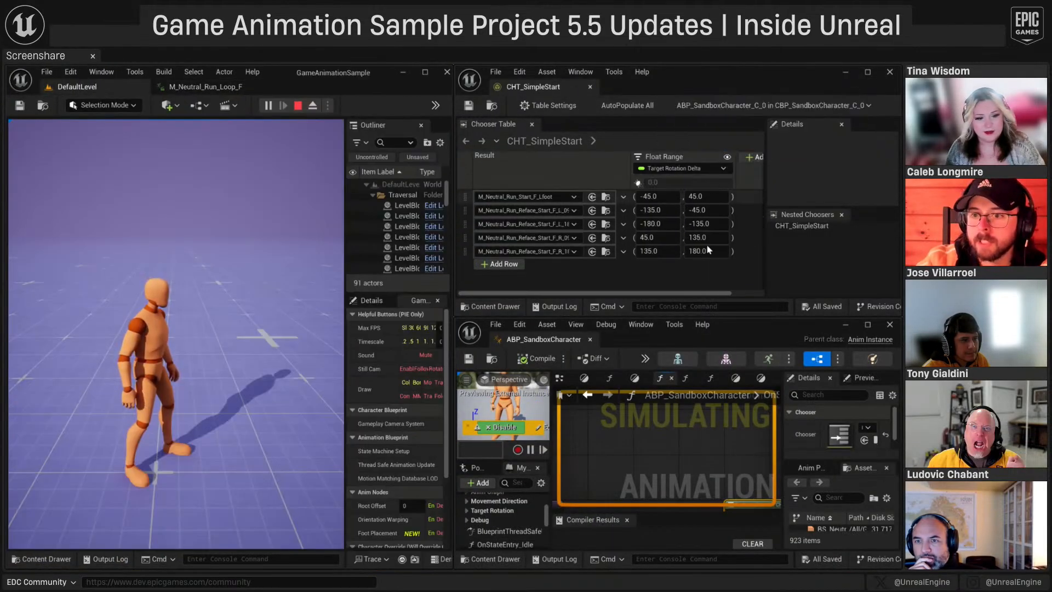
- Go back to the AnimGraph of ABP_SandboxCharacter and open the Simple State Machine graph
click(645, 359)
click(633, 467)
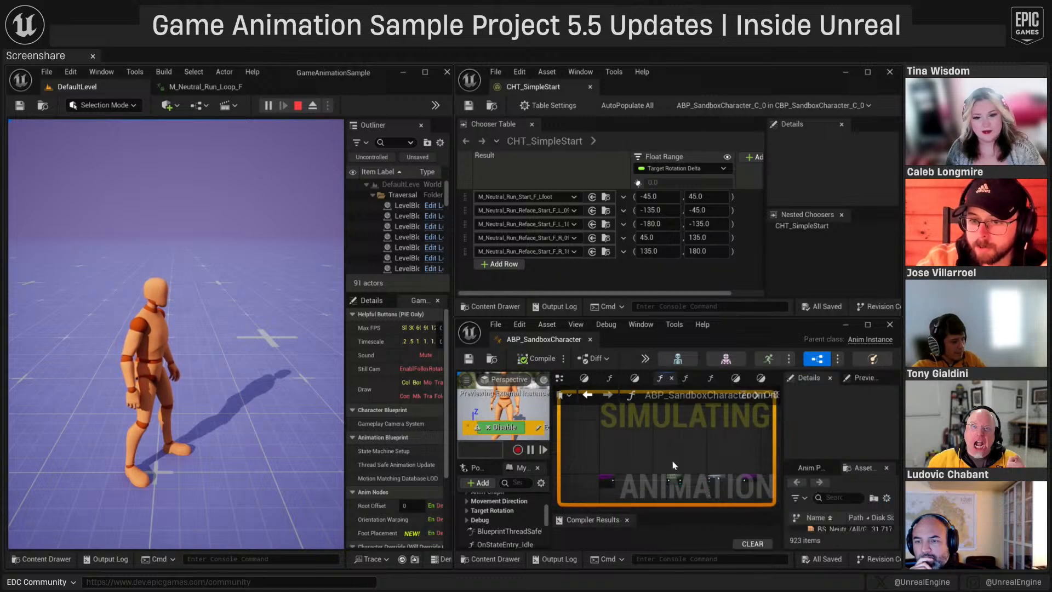
click(588, 394)
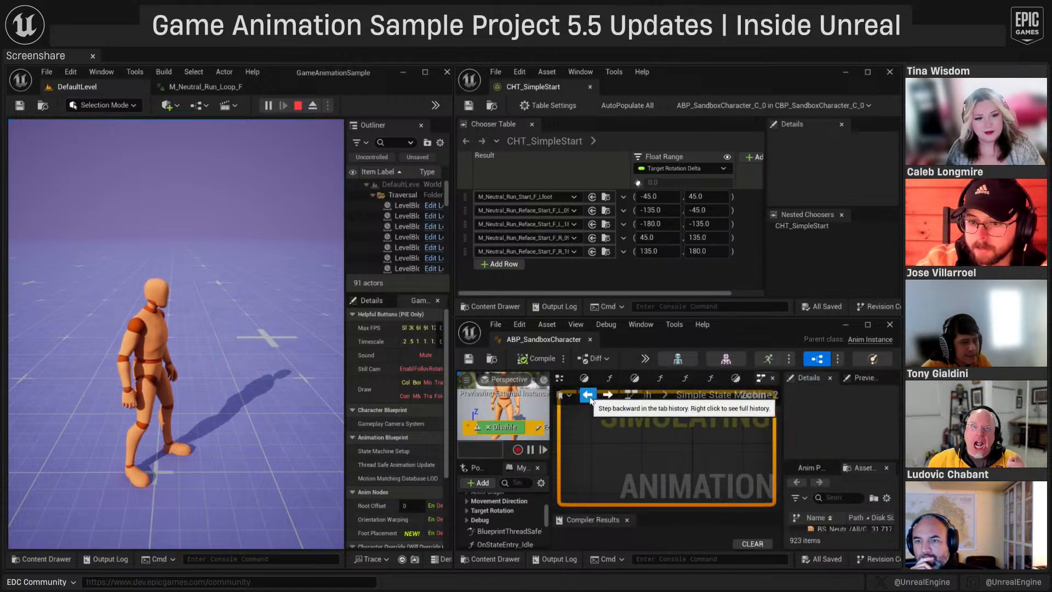
click(588, 394)
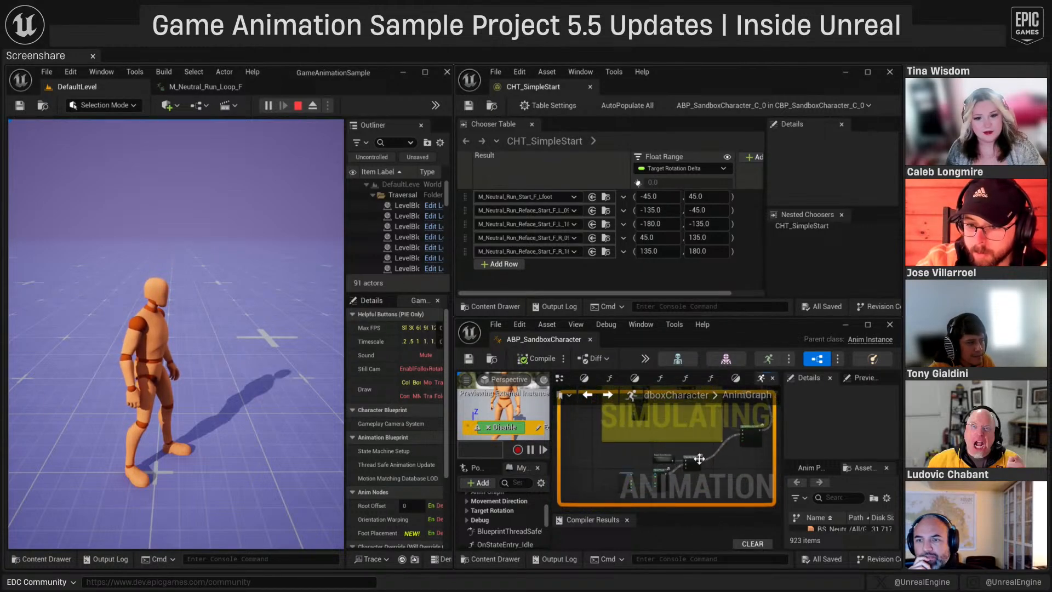
right_drag(680, 434, 690, 457)
scroll(682, 469, up, 5)
double_click(661, 436)
- Play-test run starts and reversals in several directions while watching the active chooser row and animation state
click(263, 340)
key(d)
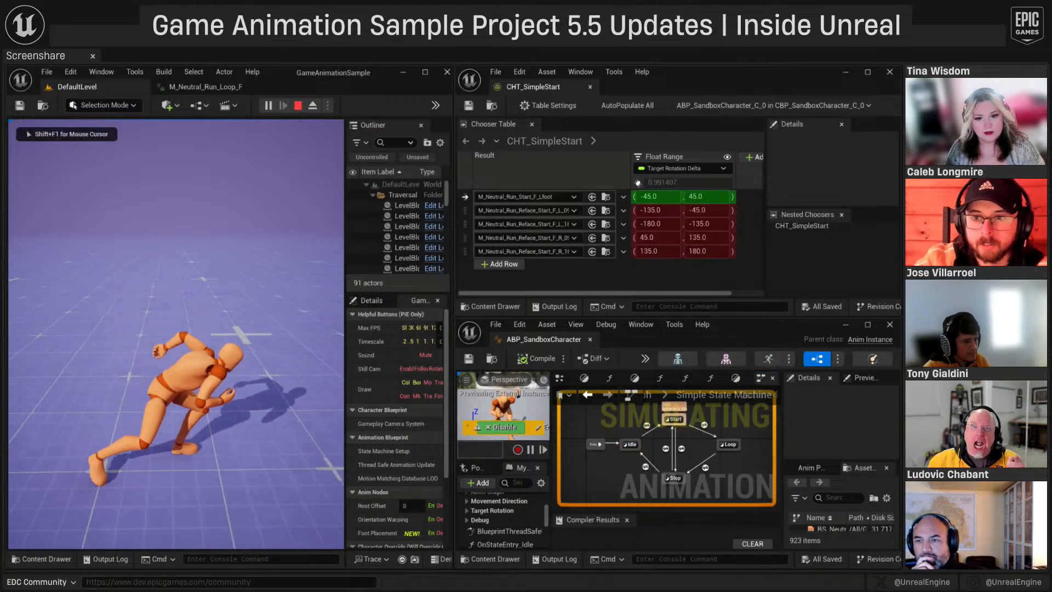
key(d)
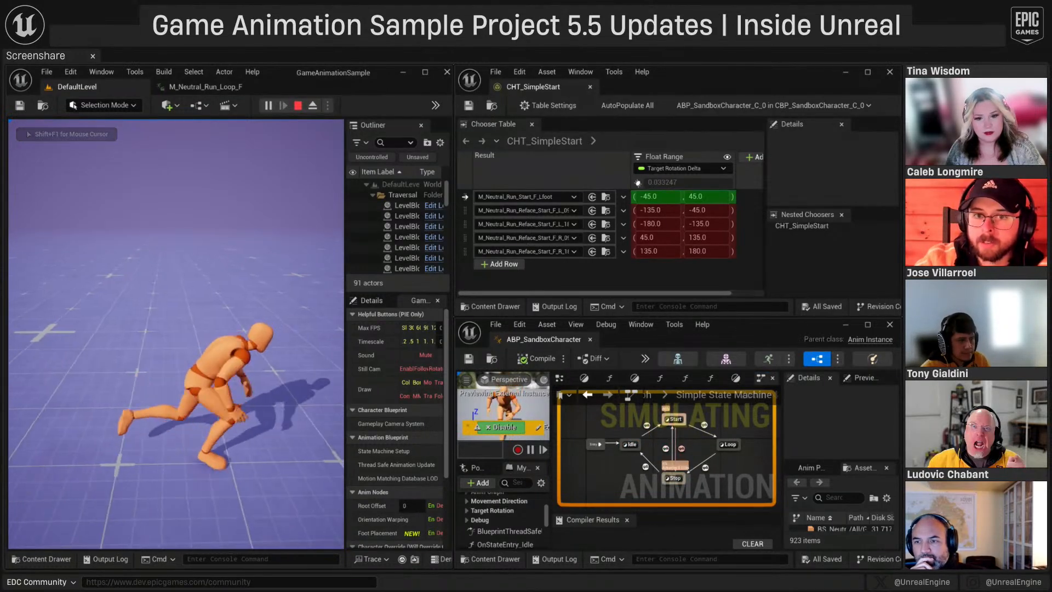
key(a)
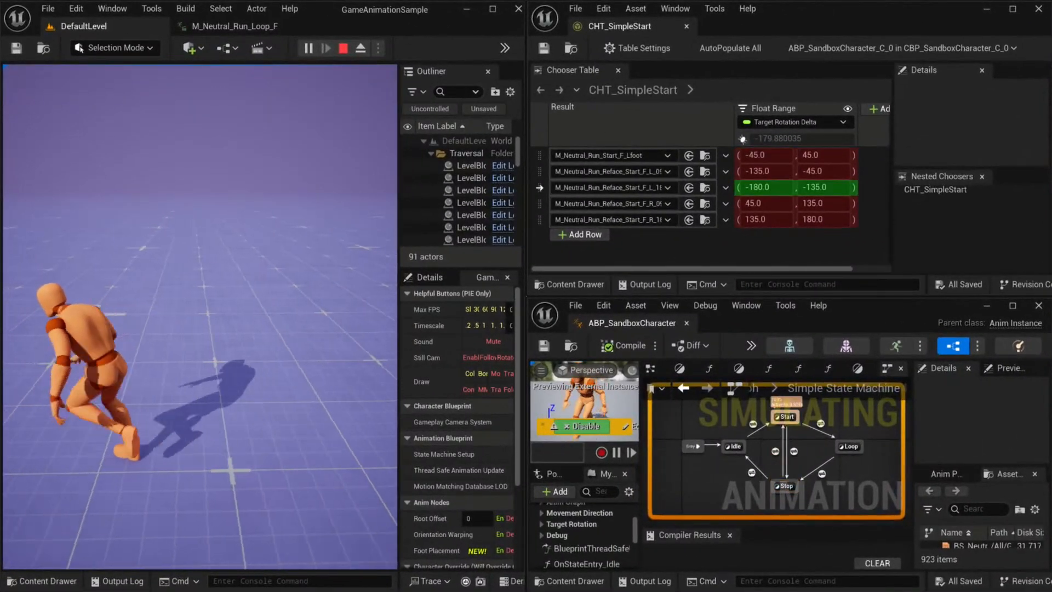
key(w)
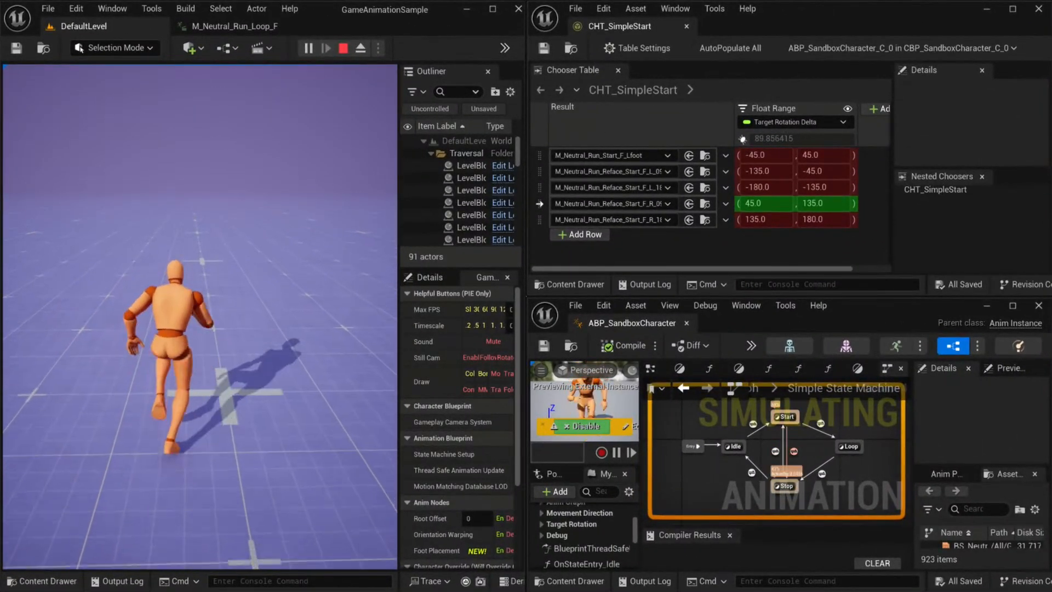
key(s)
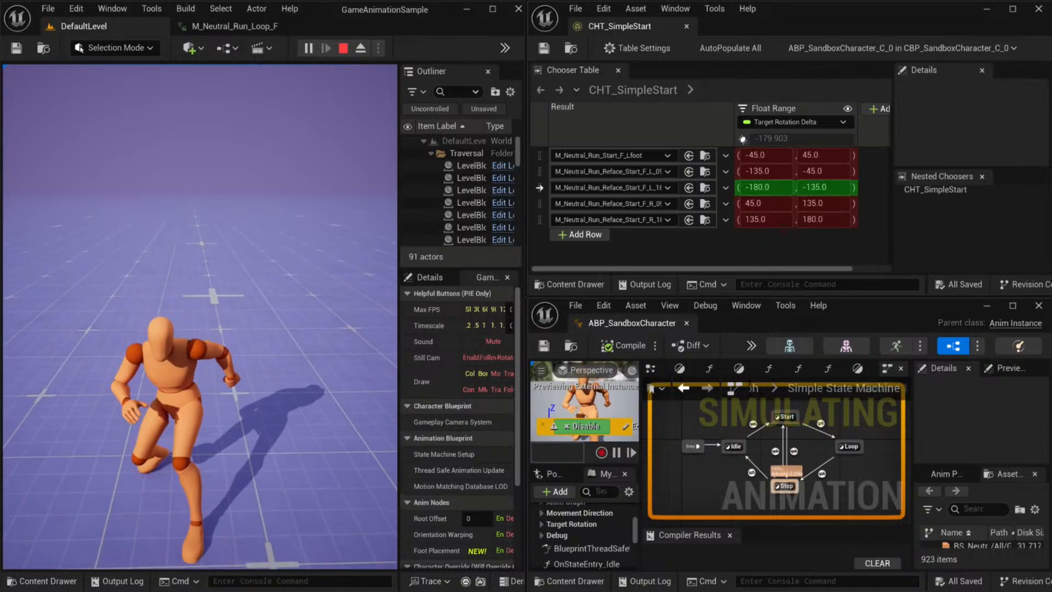
key(d)
key(a)
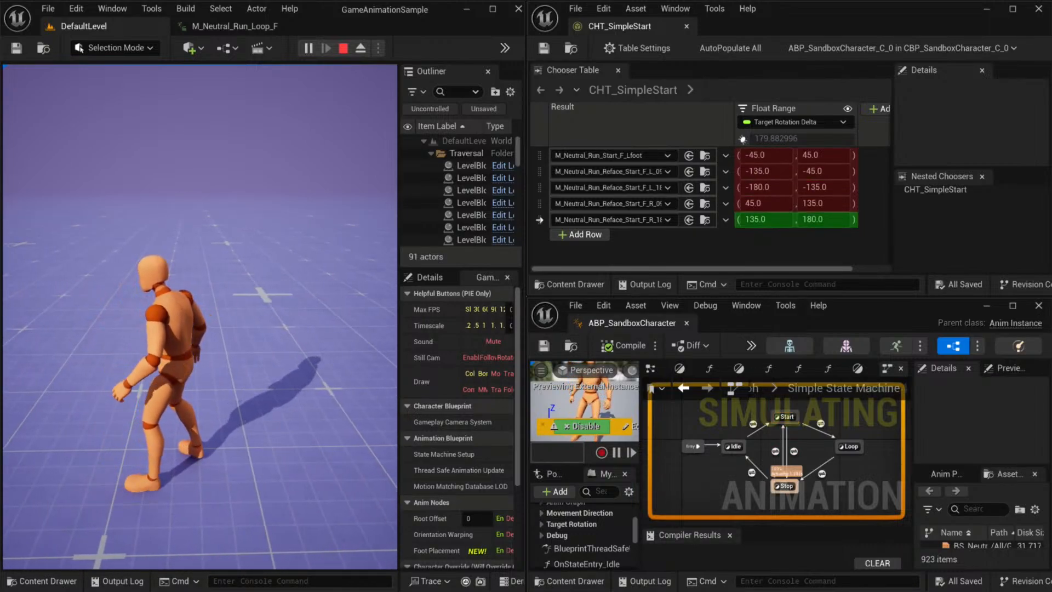
key(w)
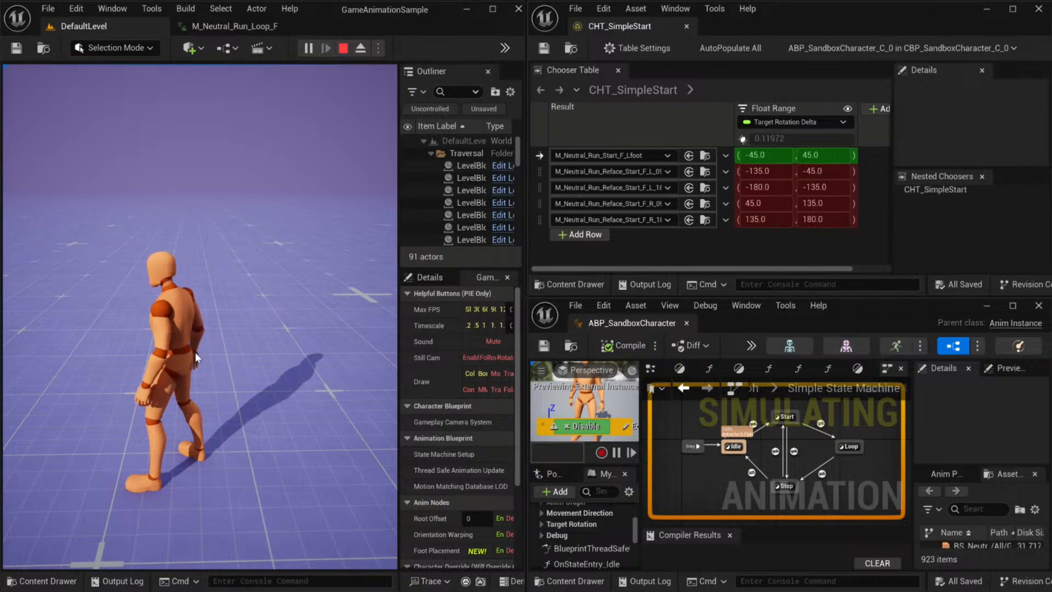
key(shift+F1)
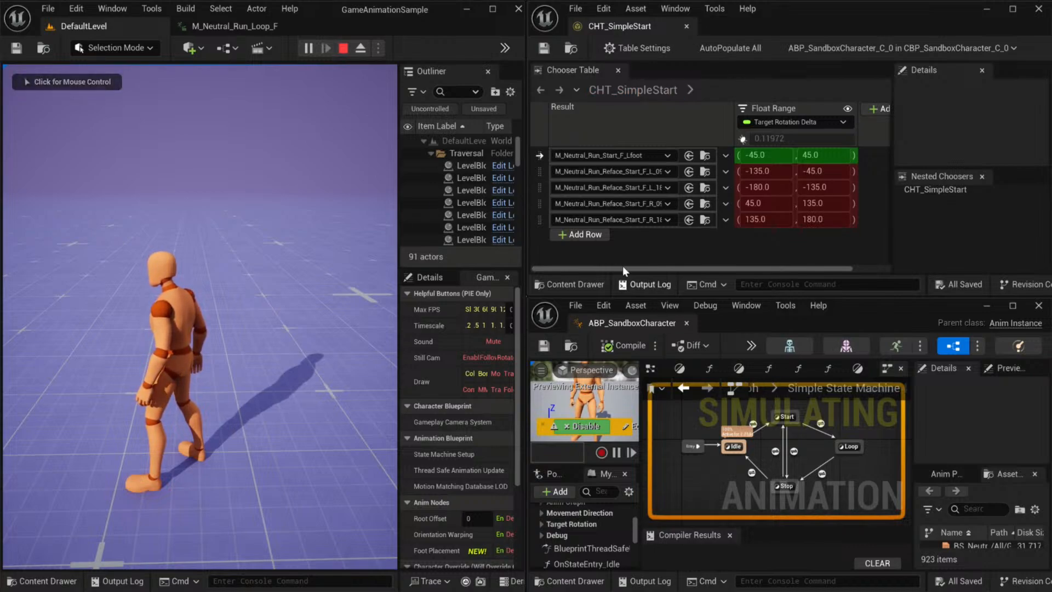
- Disable both 180-degree Reface Start rows in CHT_SimpleStart, and widen the 090 rows' ranges to -180 to -45 and 45 to 180
click(877, 219)
click(864, 186)
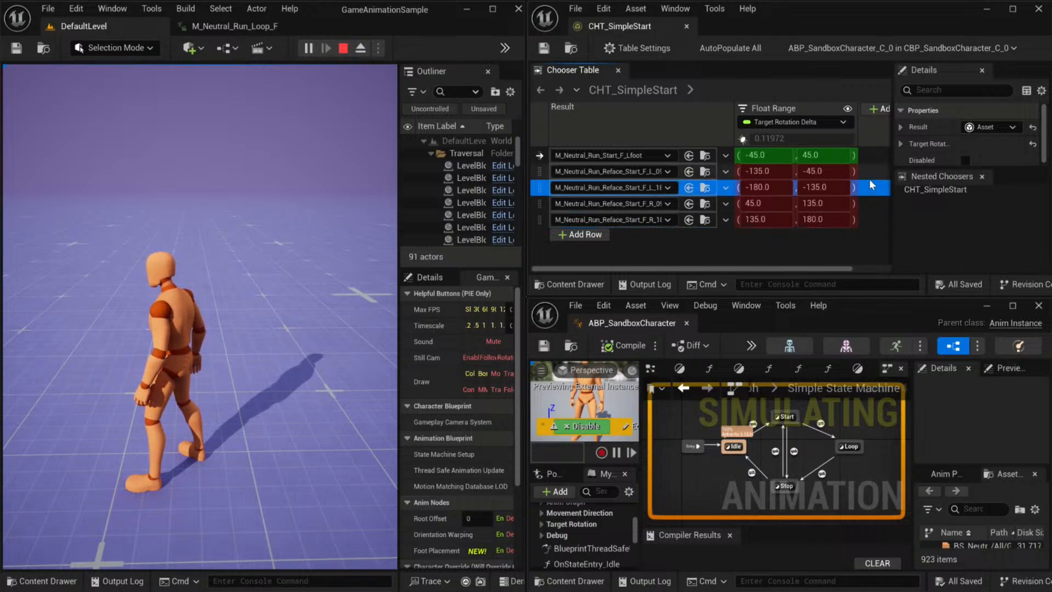
right_click(873, 188)
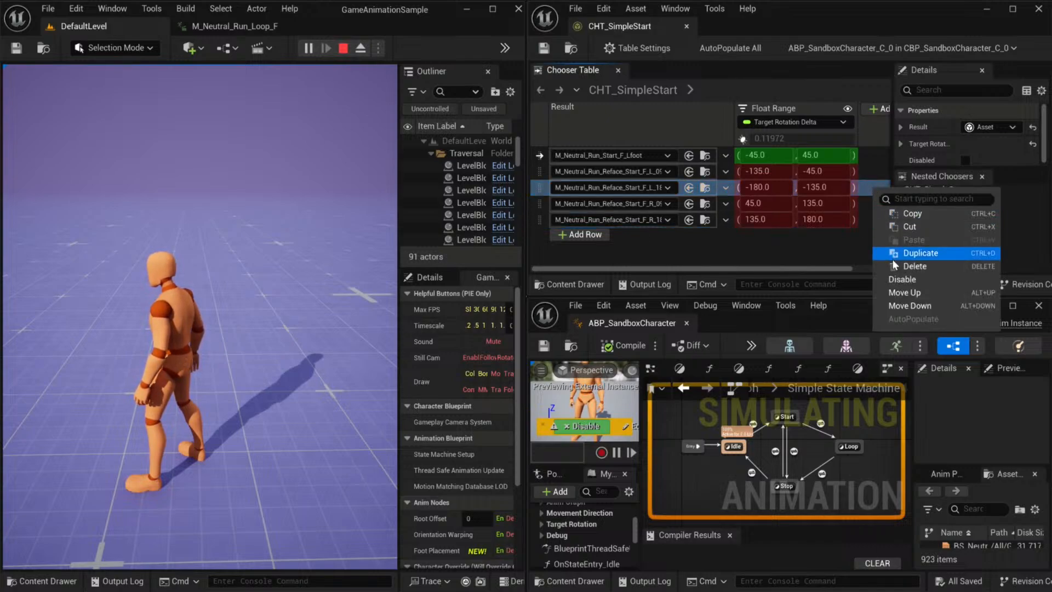
ctrl+click(864, 221)
right_click(867, 222)
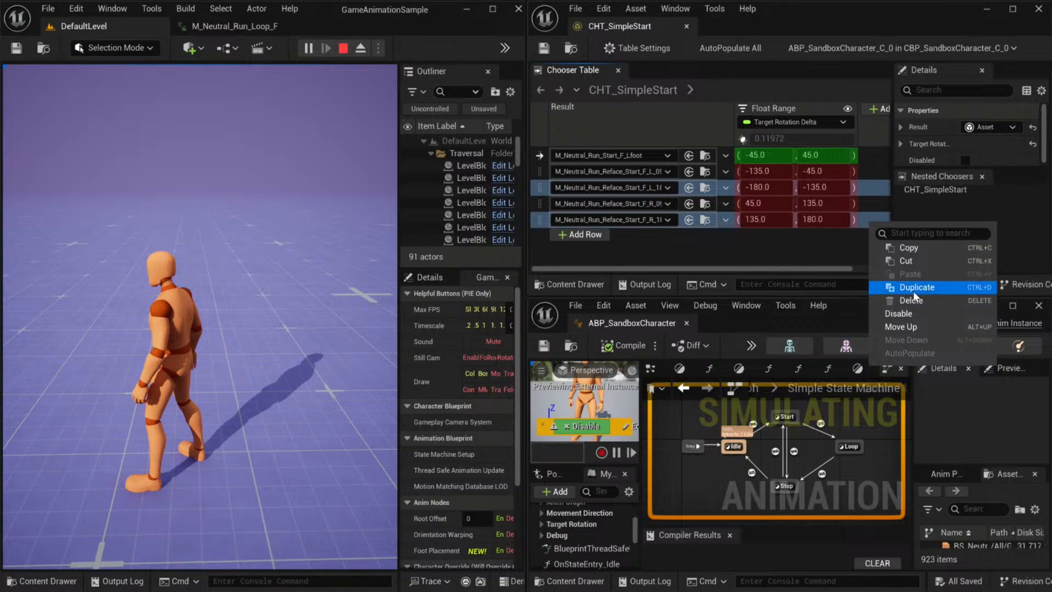
click(898, 314)
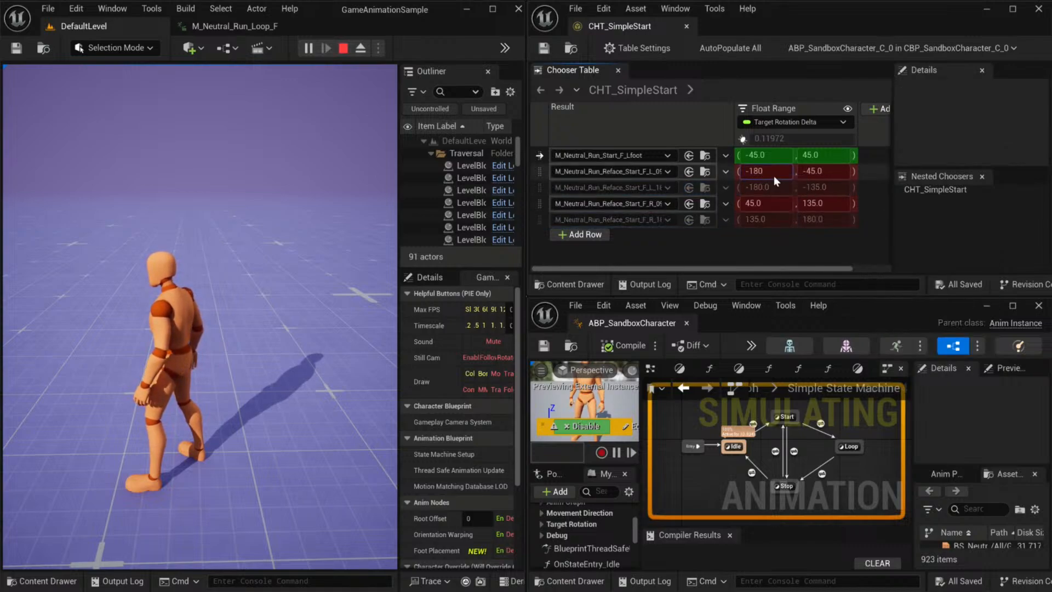
key(Return)
click(800, 202)
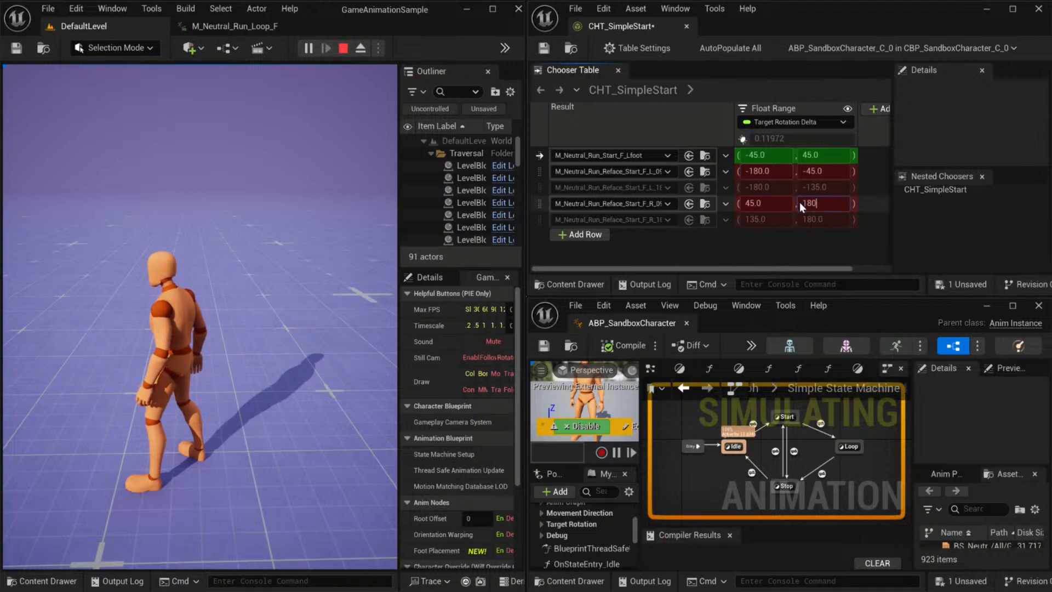
- Play-test sideways run reversals with the 090-degree starts covering the 180-degree turns
click(384, 228)
key(d)
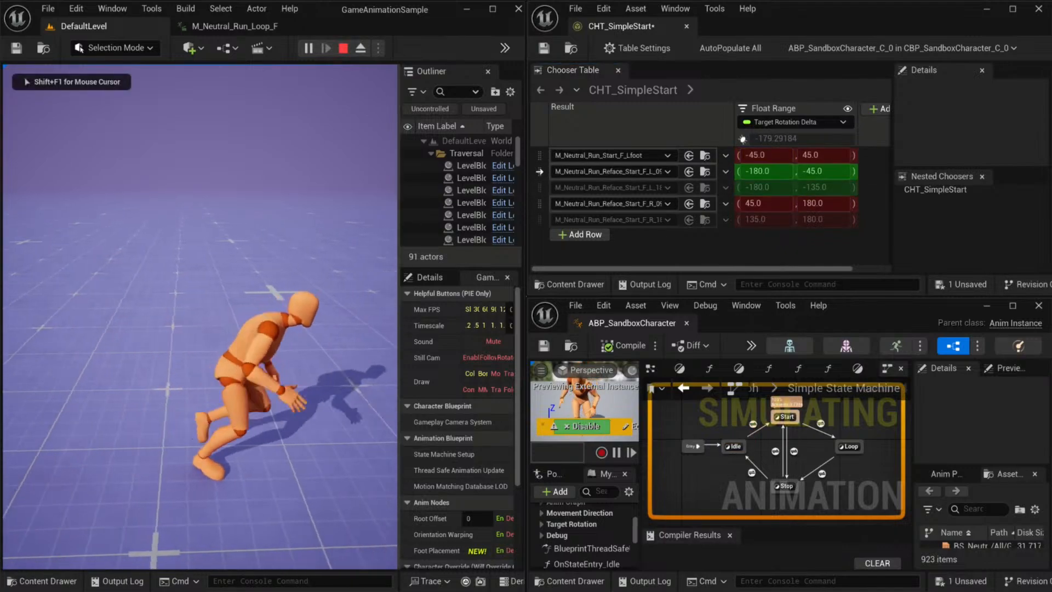
key(a)
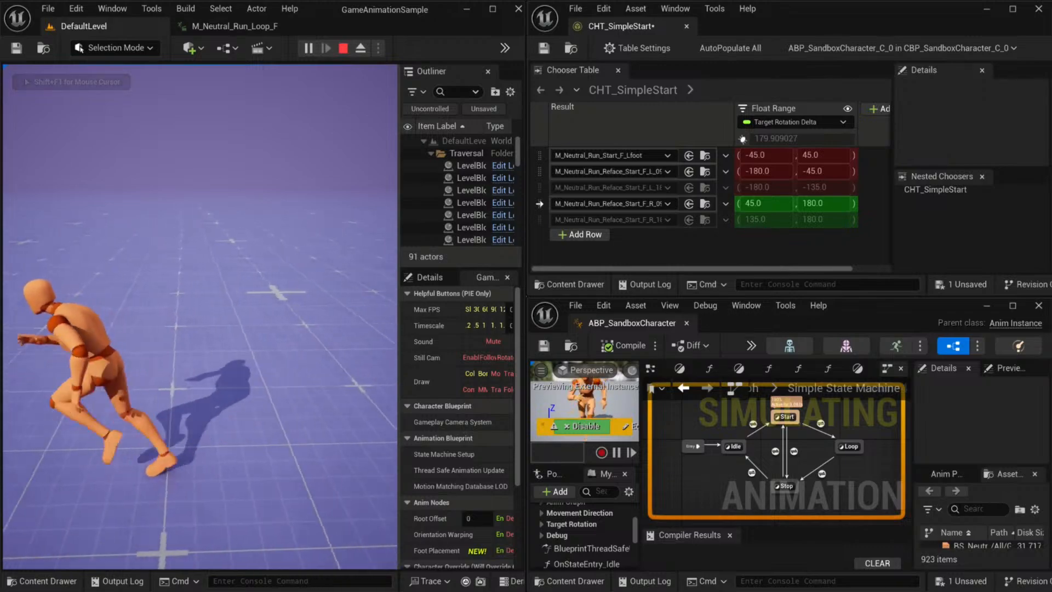
key(d)
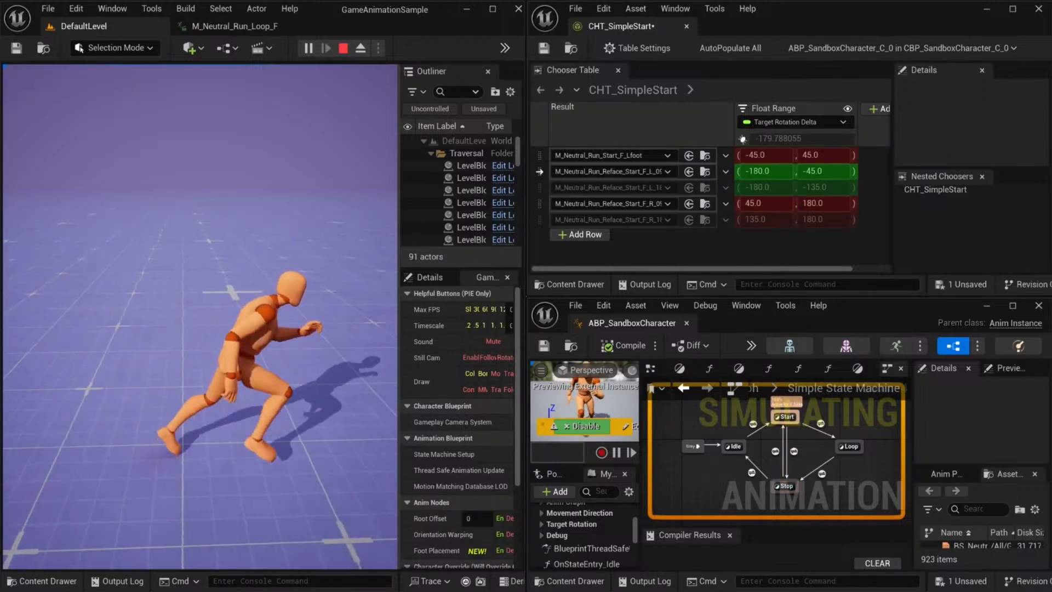
key(shift+F1)
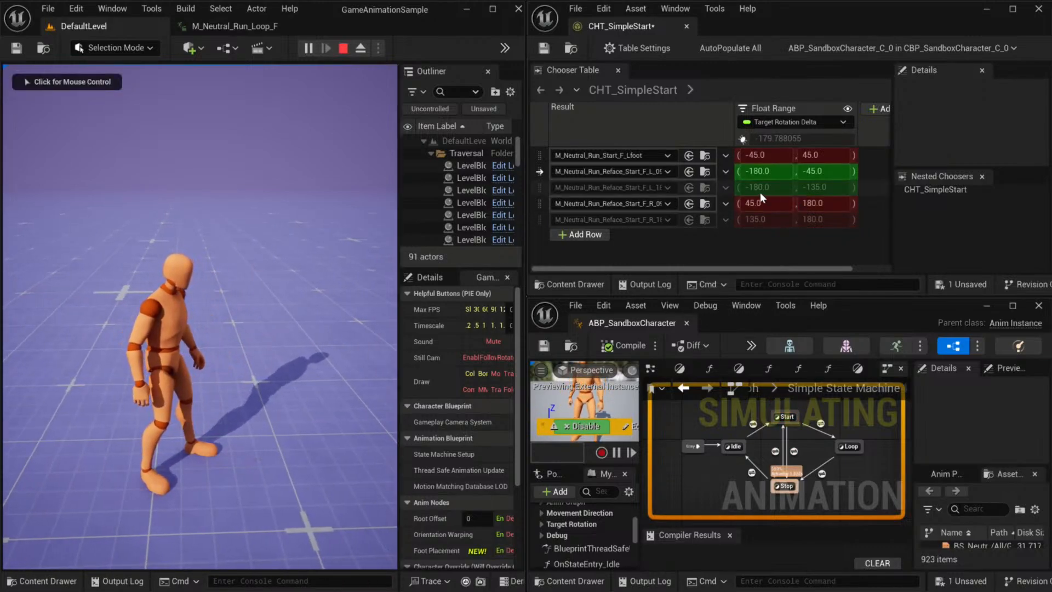
- Re-enable both 180-degree Reface Start rows and restore the outer limits of the 090 rows to -135 and 135
right_click(865, 187)
click(898, 283)
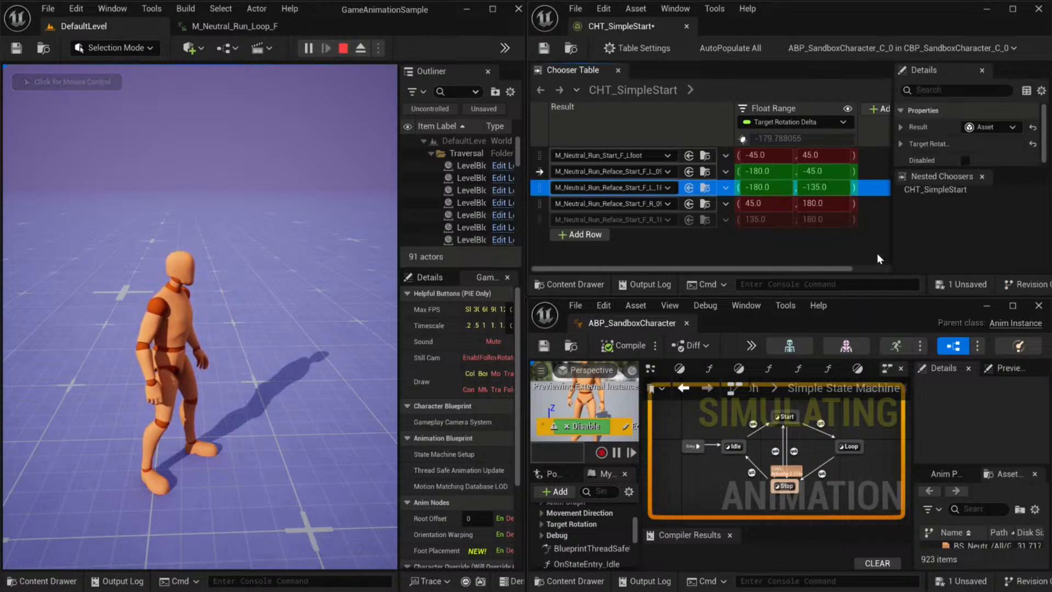
right_click(864, 219)
click(899, 315)
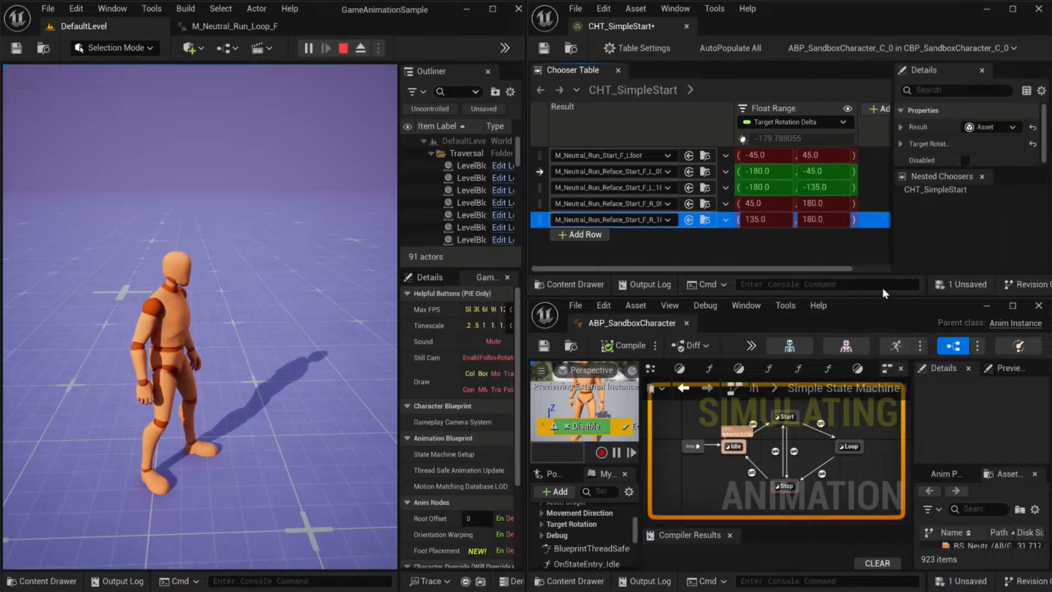
click(792, 171)
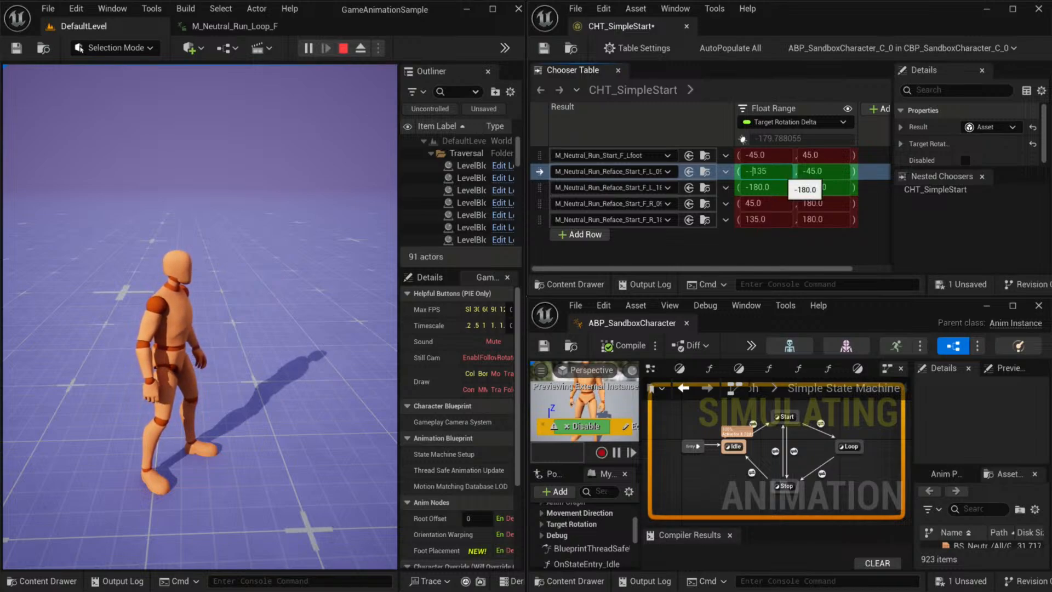
key(Return)
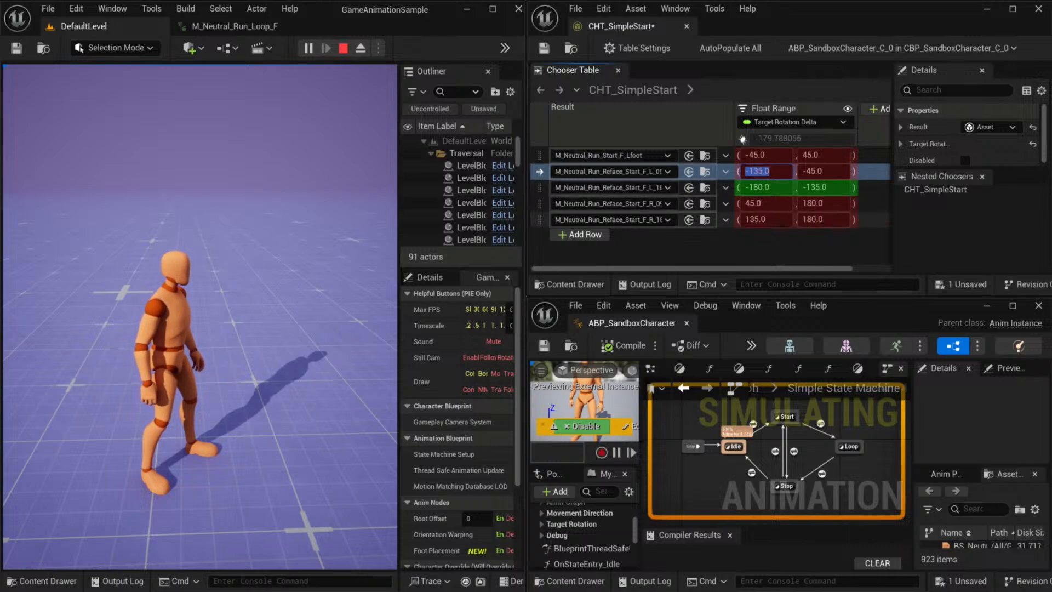
click(811, 203)
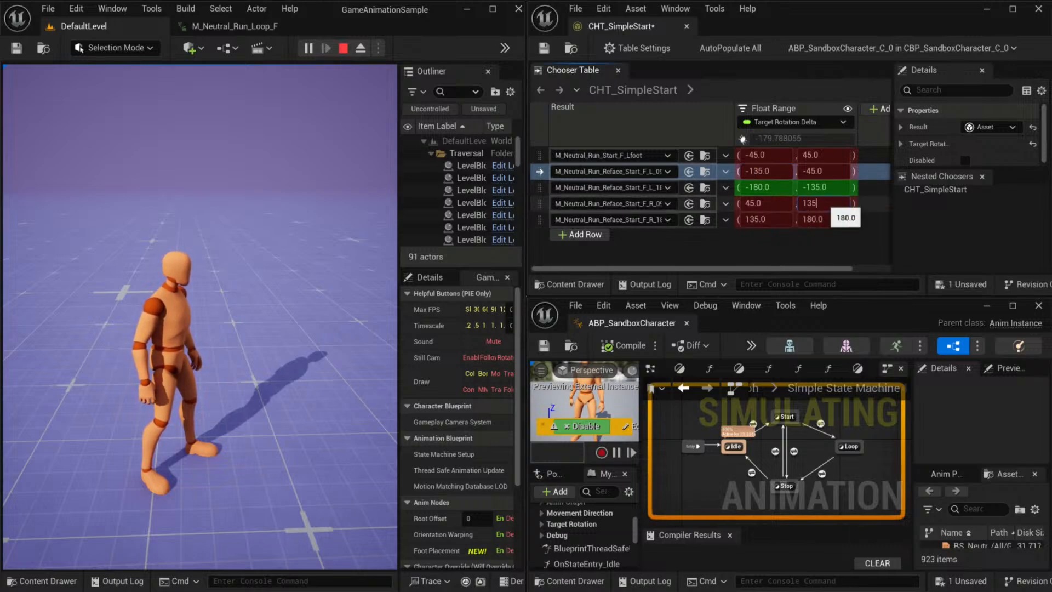
- Disable the F_L_090 and F_R_090 Reface Start rows in CHT_SimpleStart and play-test a sideways run
click(869, 208)
ctrl+click(857, 159)
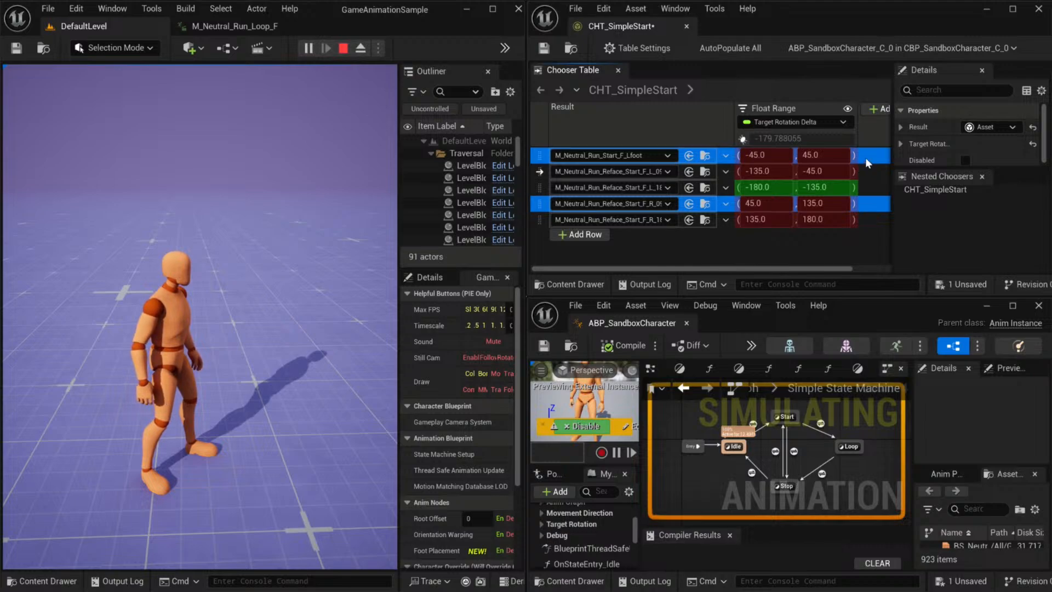
ctrl+click(866, 171)
right_click(868, 204)
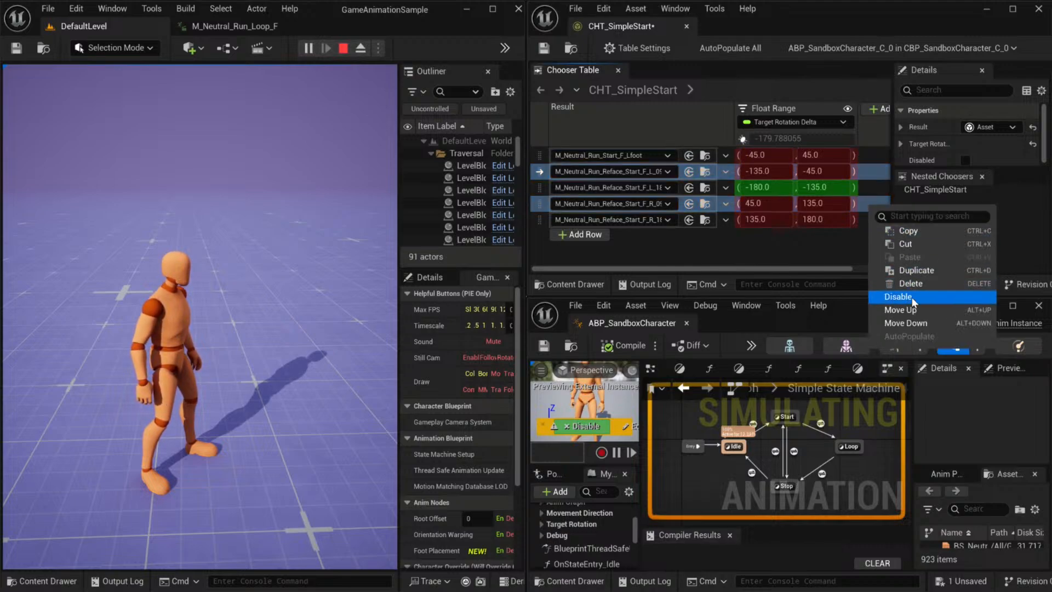
click(914, 302)
click(339, 302)
key(d)
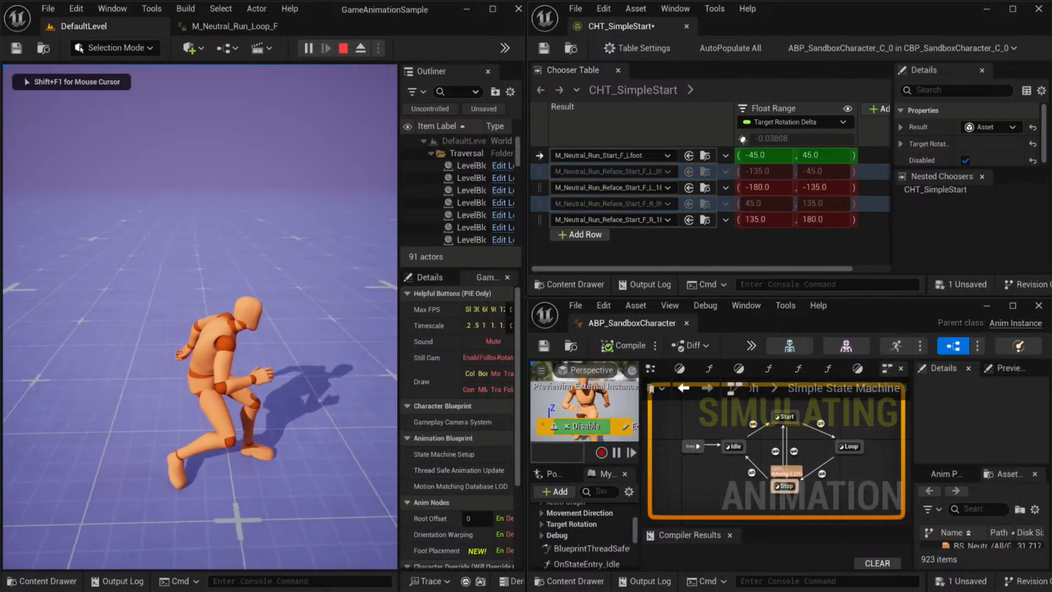
- Set the M_Neutral_Run_Start_F_Lfoot row's Target Rotation Delta range to -135 to 135 and play-test a forward run
key(shift+F1)
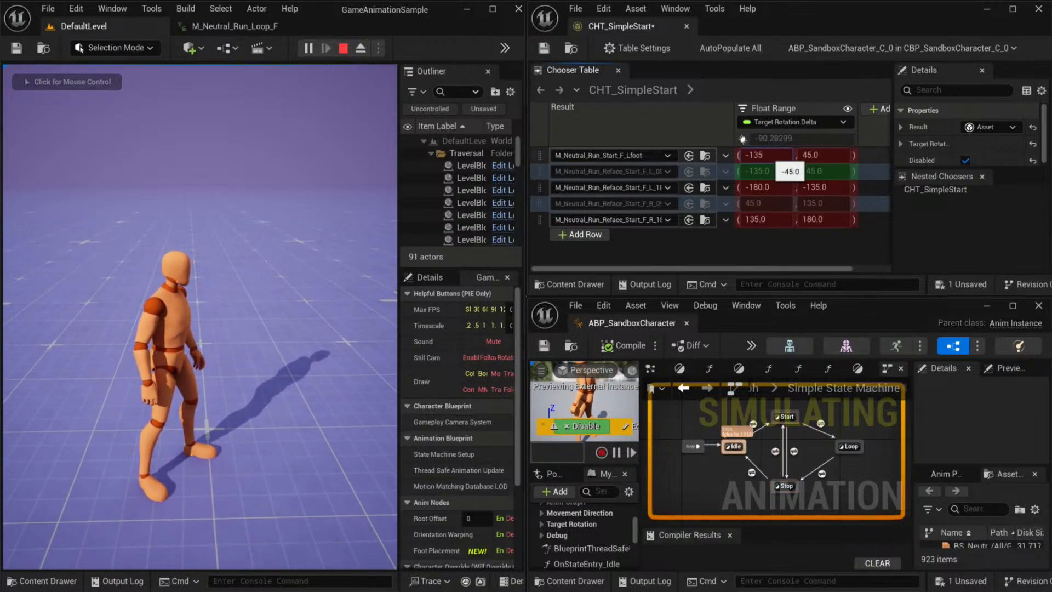
key(Return)
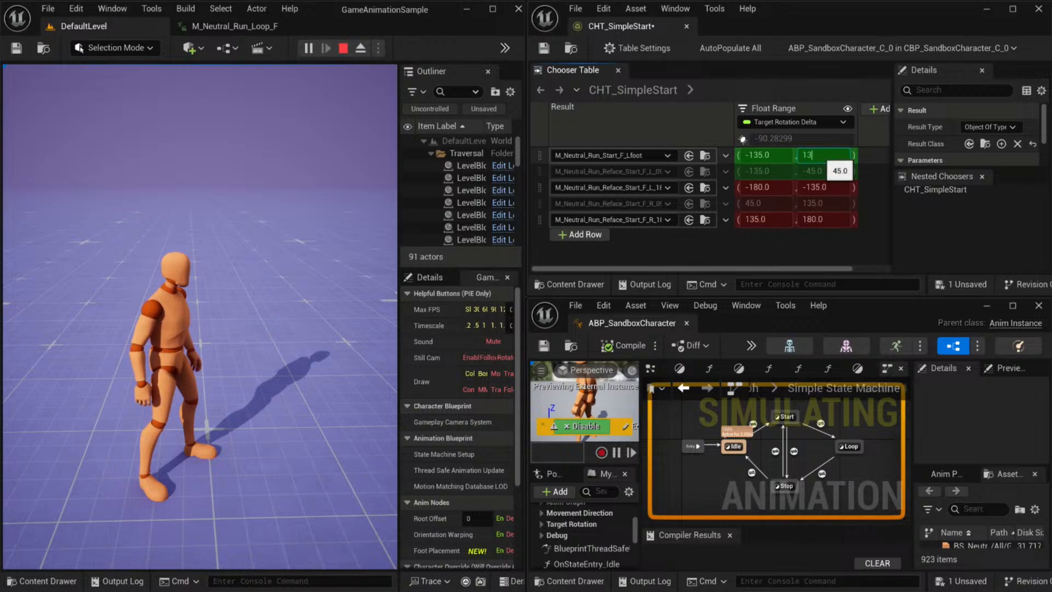
click(285, 252)
key(w)
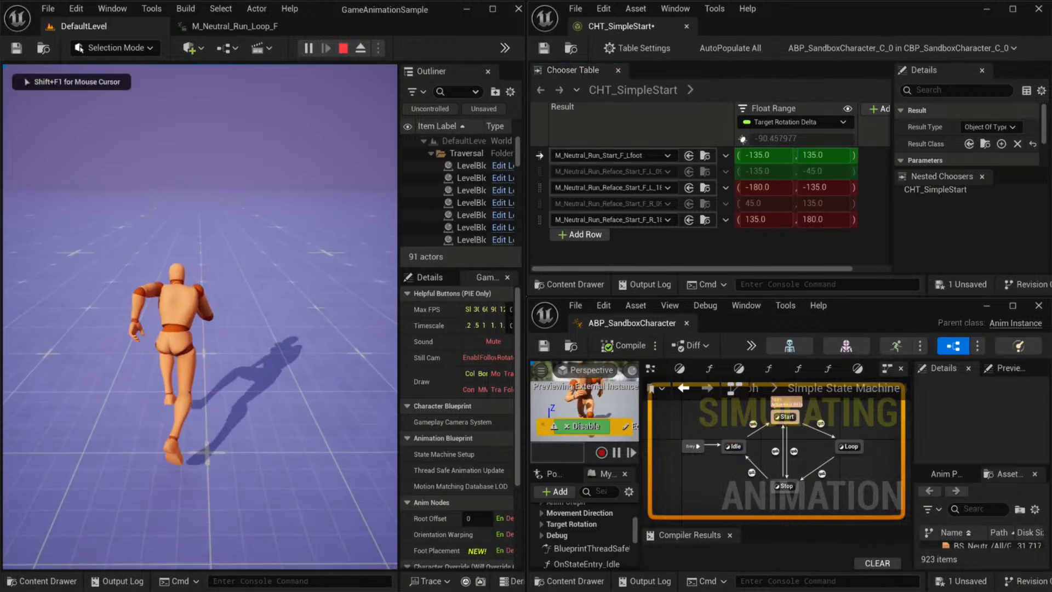
- Play-test forward, backward and sideways run reversals with the 180-degree Reface Start rows, and end the play session
key(s)
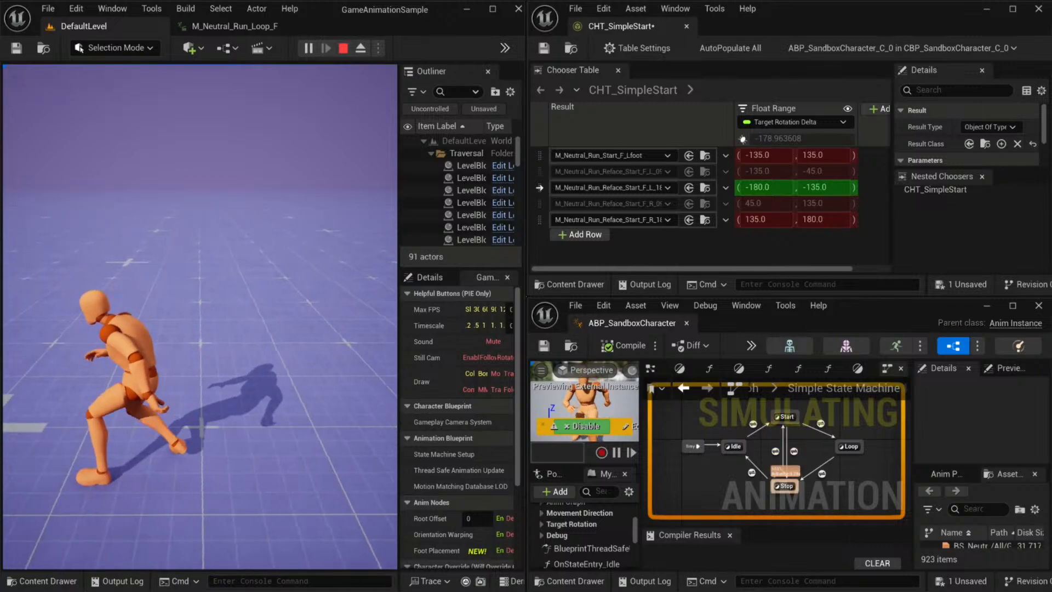
key(w)
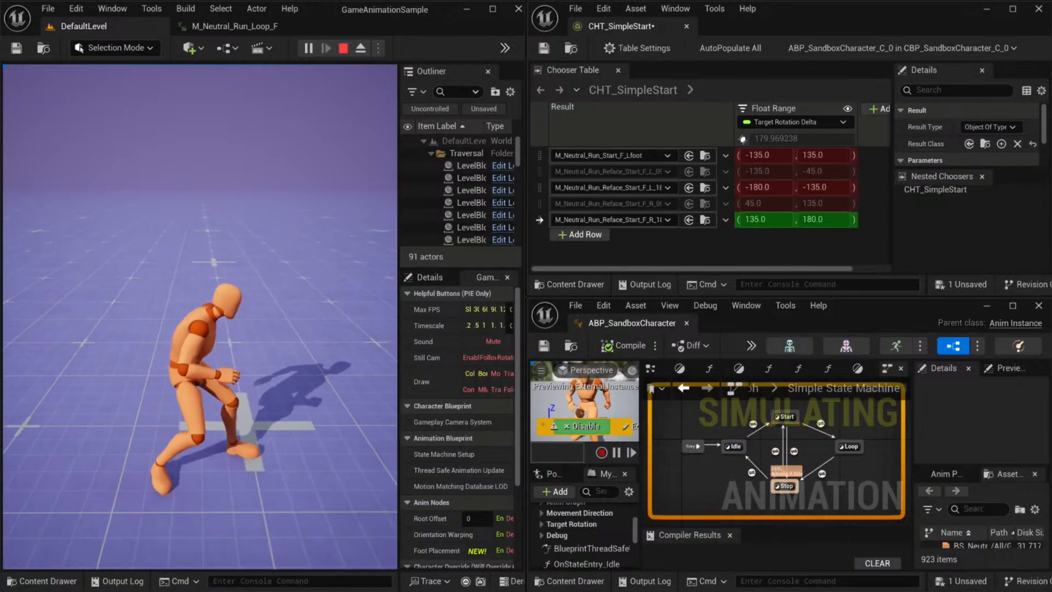
key(a)
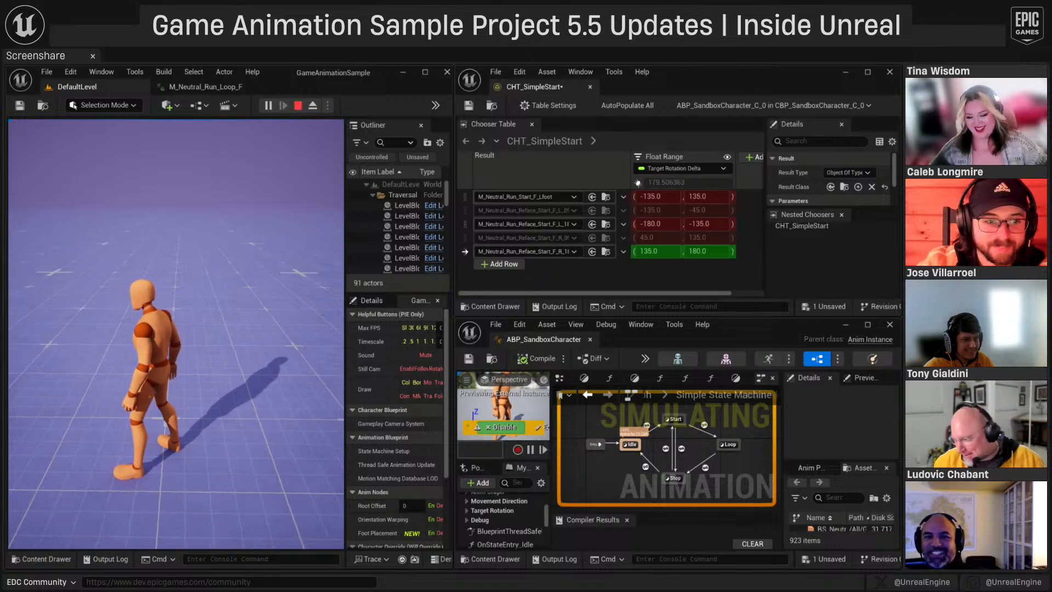
key(d)
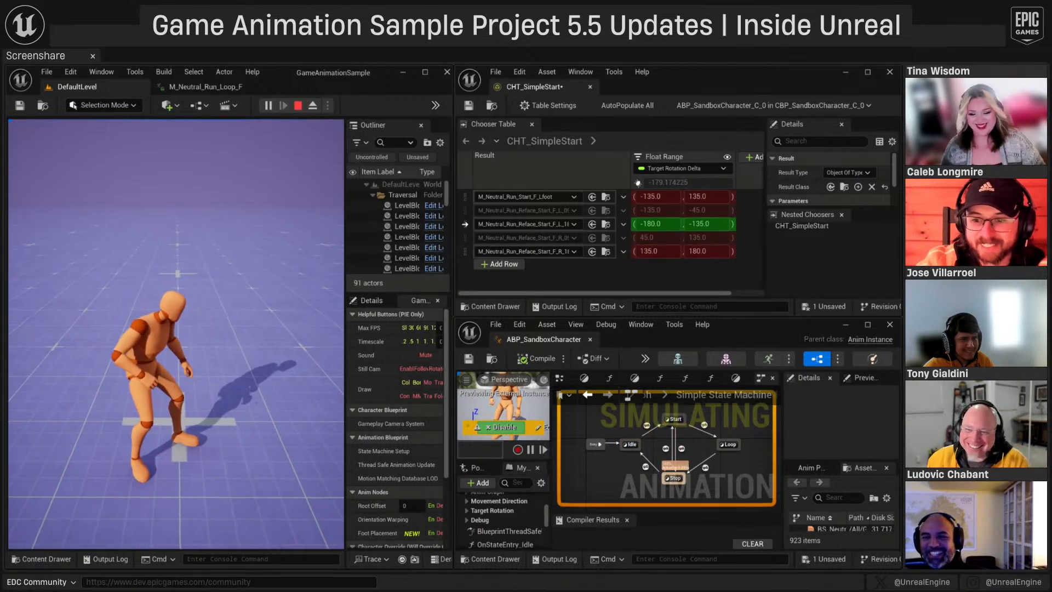
key(Escape)
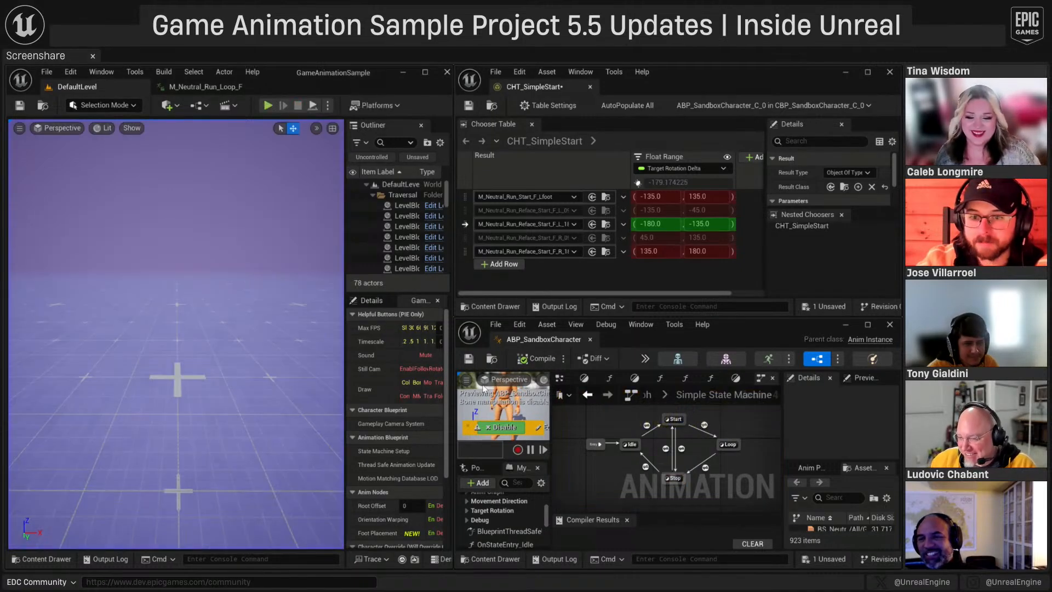
- Dock the CHT_SimpleStart and ABP_SandboxCharacter windows back into the main editor window and frame the Simple State Machine graph
drag(528, 94, 318, 88)
drag(566, 339, 414, 65)
key(Home)
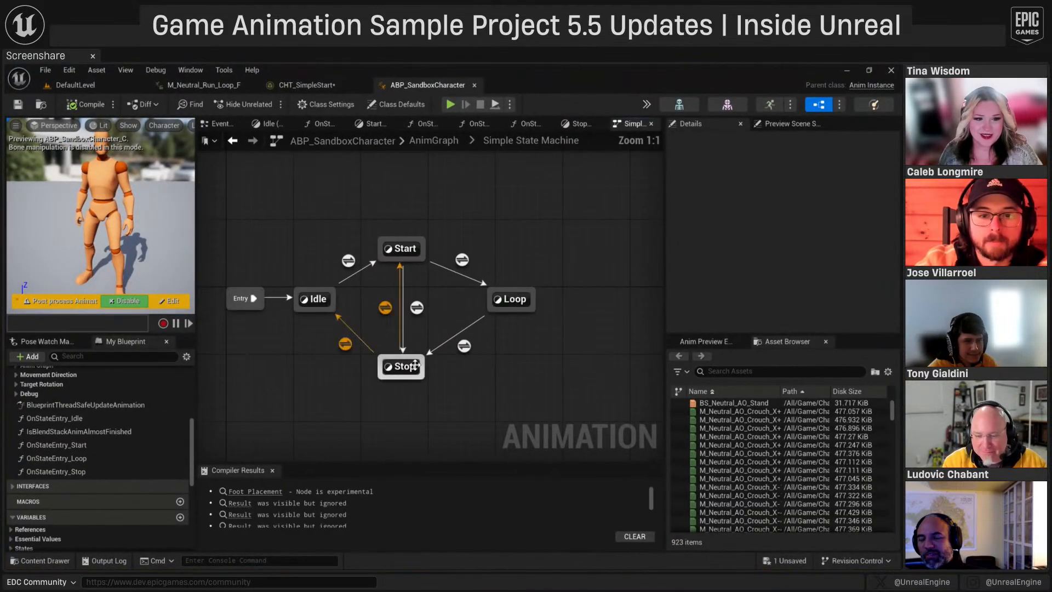
- Open the Stop state's OnStateEntry_Stop function and move its Set and Return nodes away from the entry node to make room
double_click(401, 367)
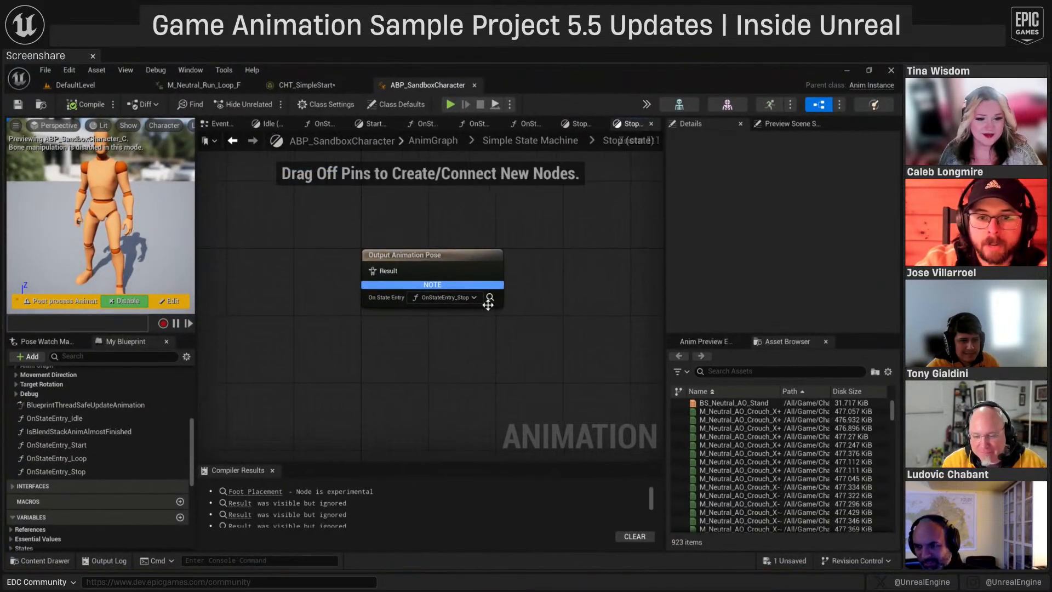
click(492, 295)
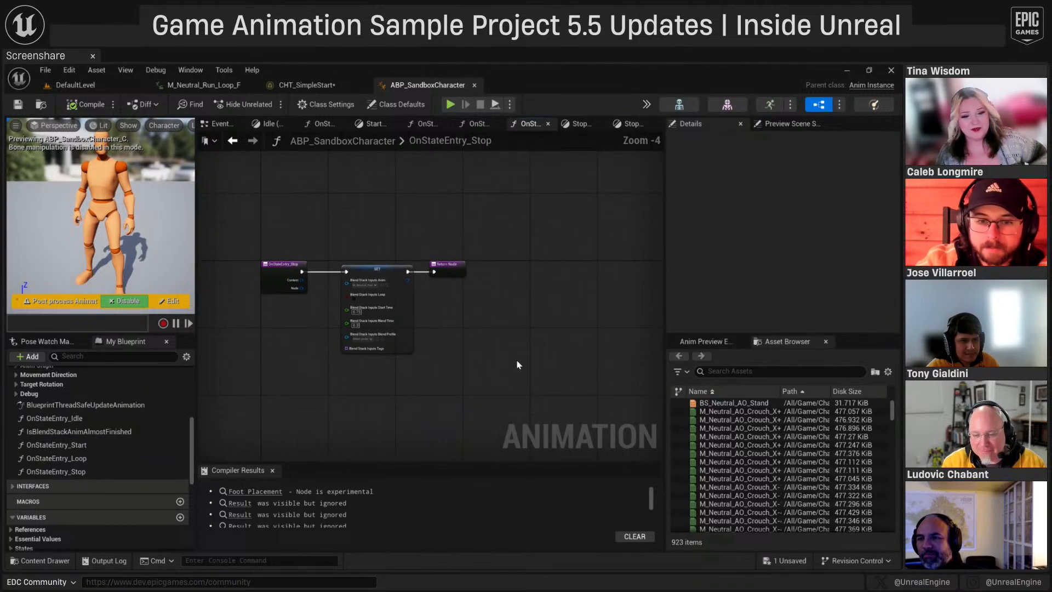
drag(381, 269, 638, 275)
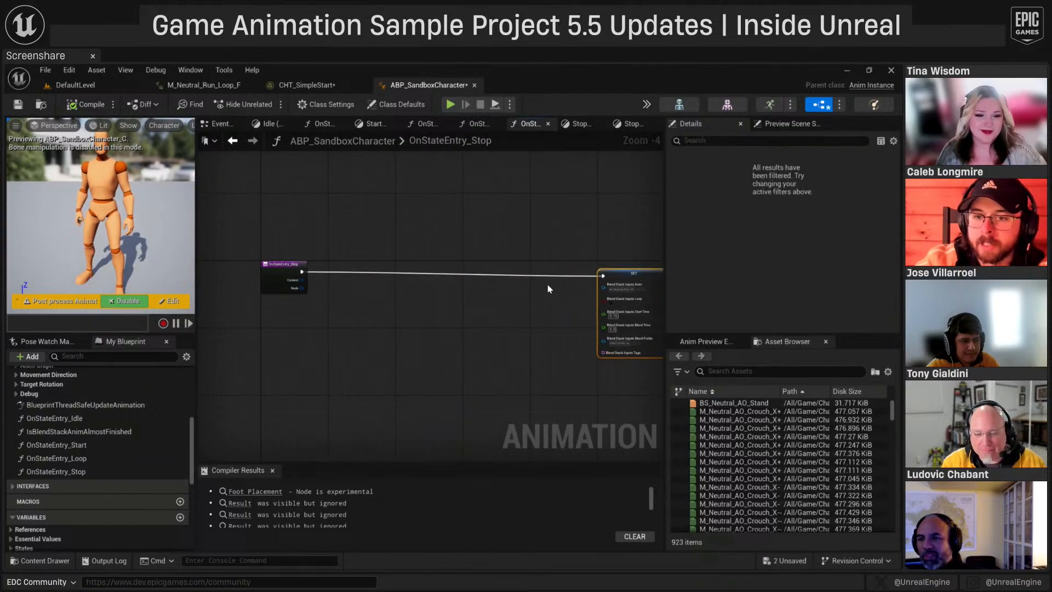
right_drag(548, 285, 482, 282)
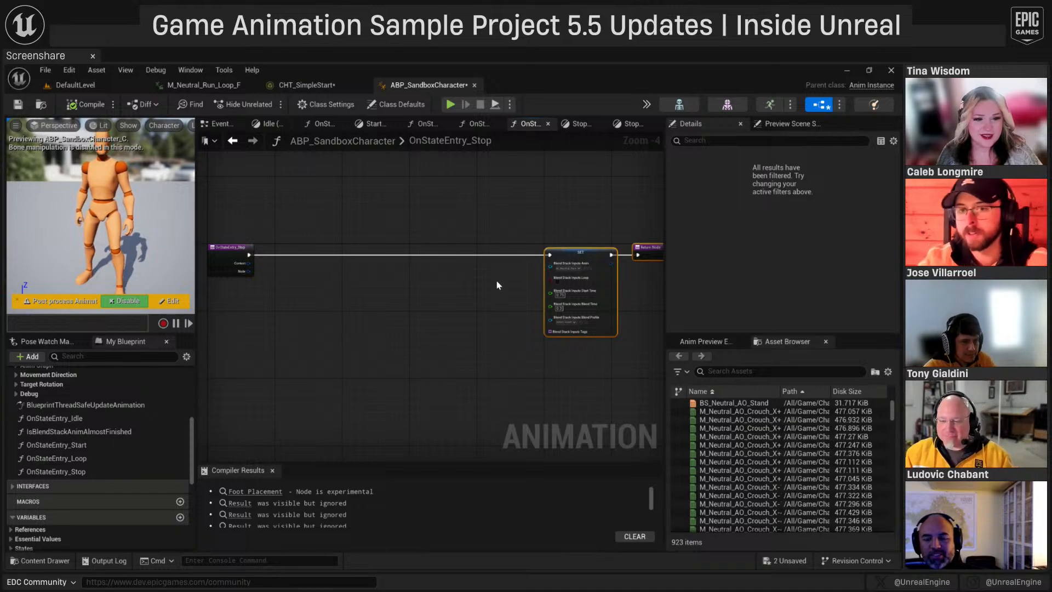
scroll(496, 280, up, 3)
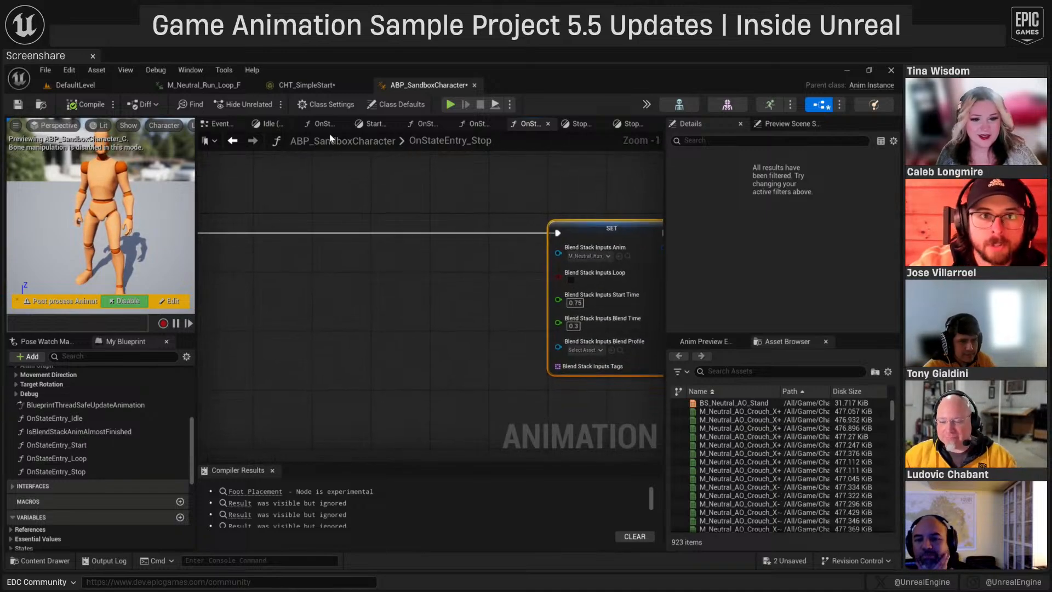
- Duplicate the CHT_SimpleStart chooser table in the Content/Demo folder
click(307, 85)
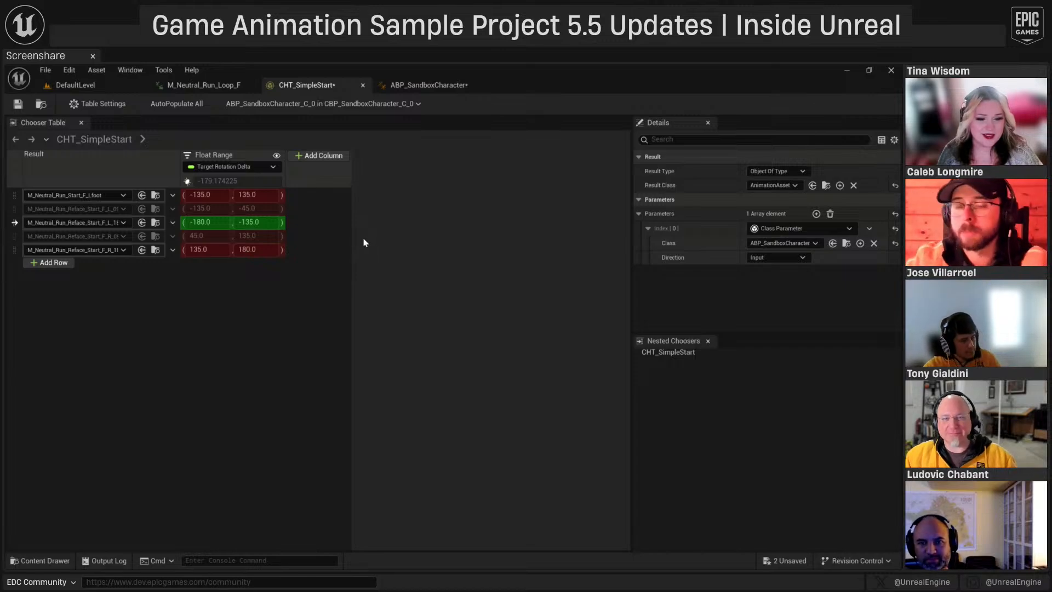
click(82, 84)
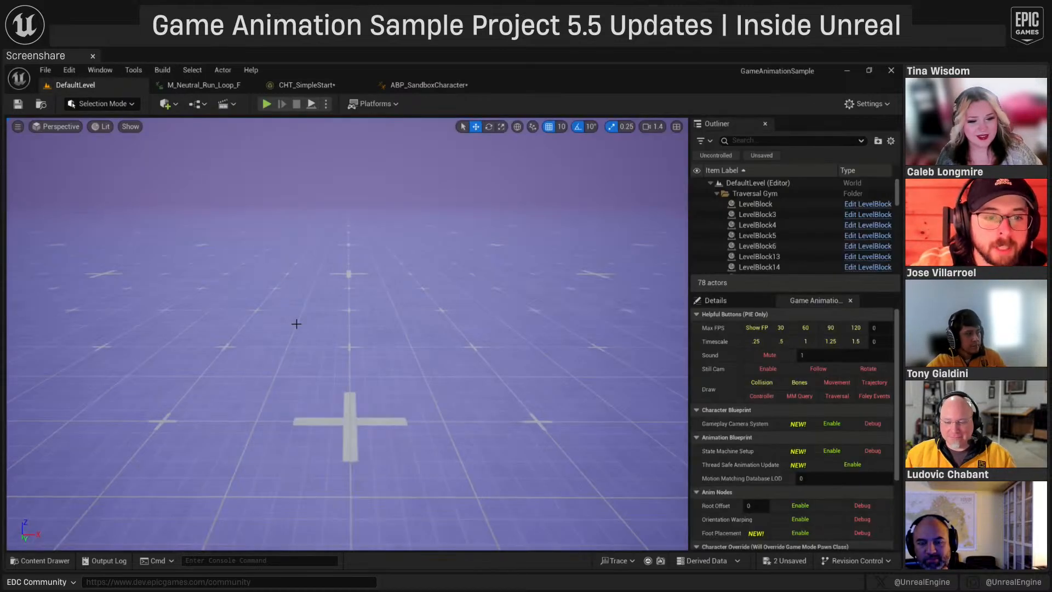
key(ctrl+space)
scroll(76, 477, up, 5)
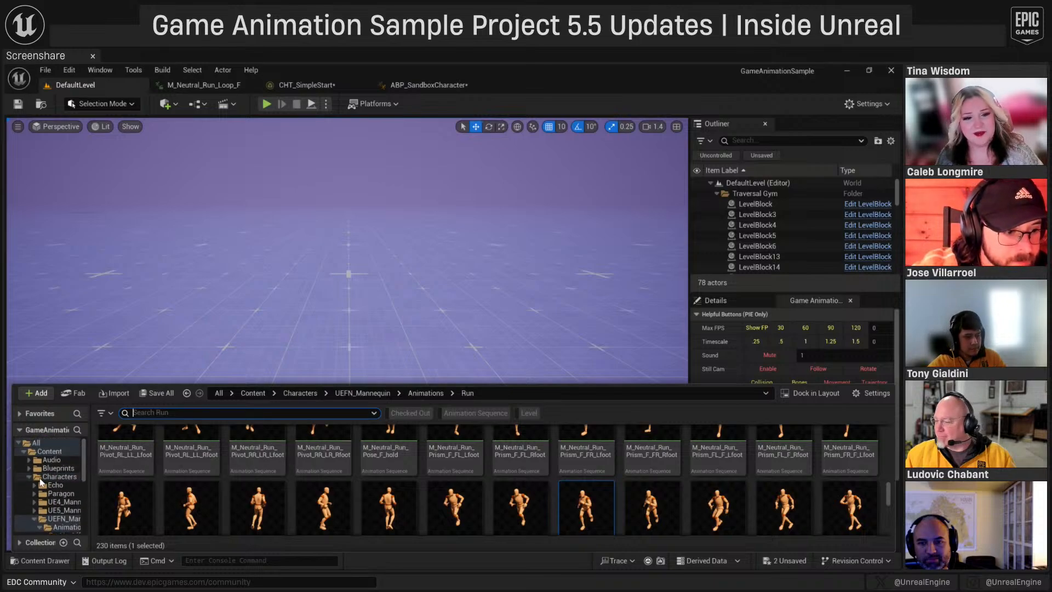
click(29, 477)
click(51, 485)
click(137, 488)
right_click(145, 494)
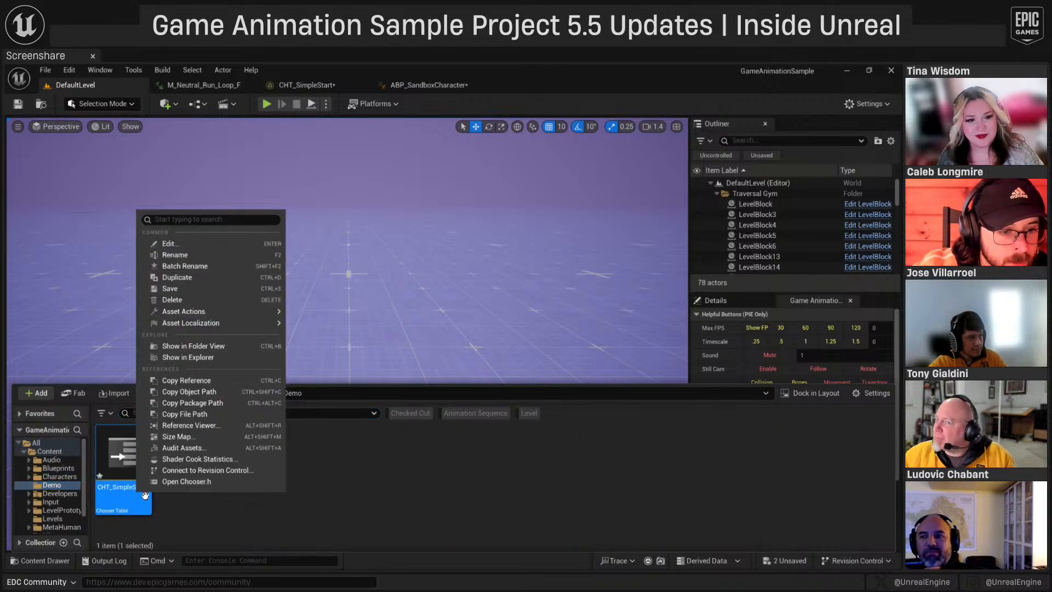
click(205, 278)
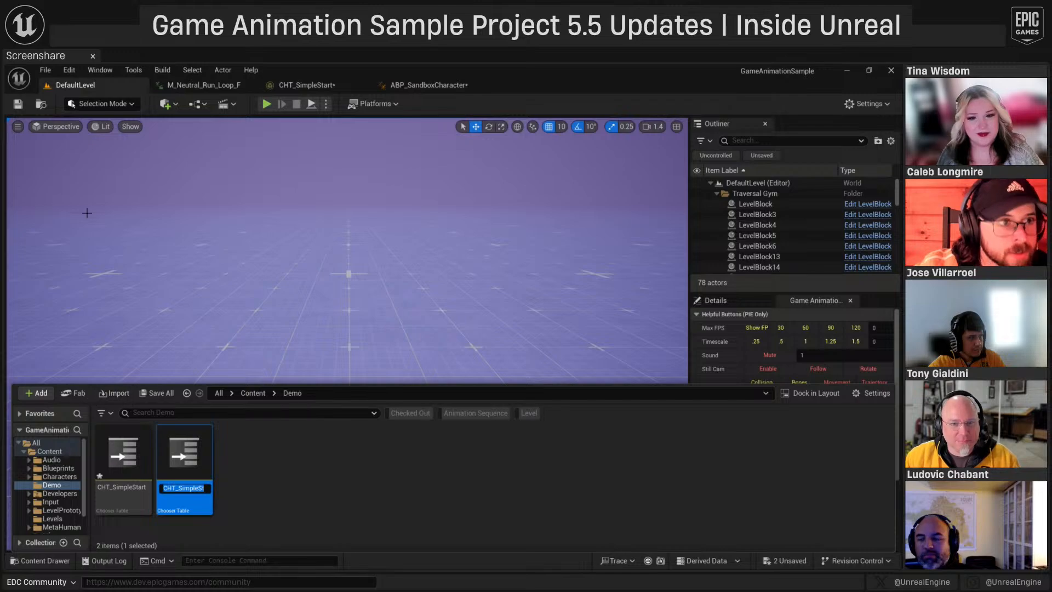
key(Return)
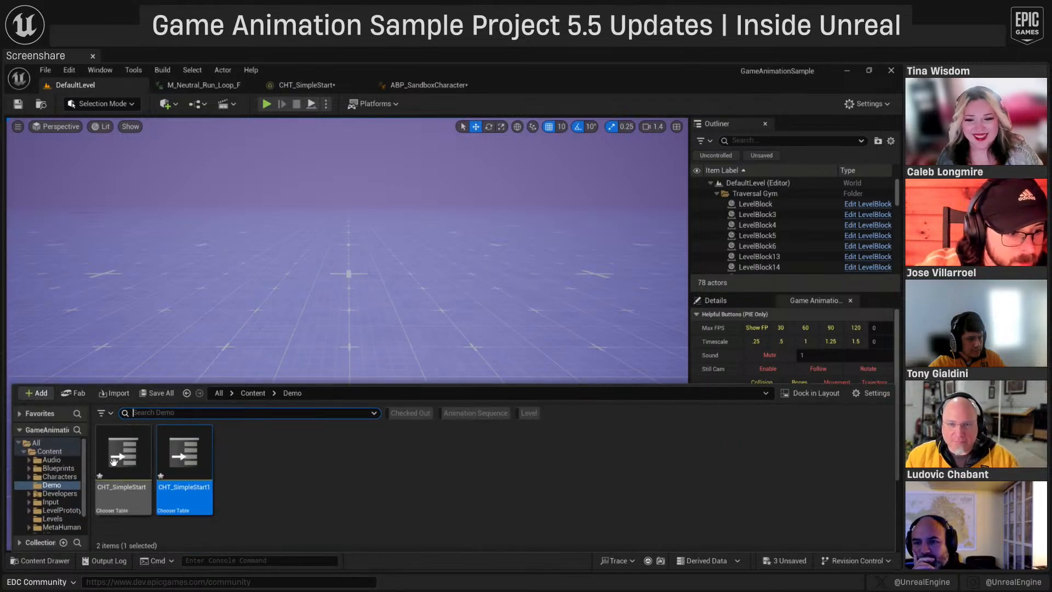
- Save all modified assets and rename the duplicated chooser table as CHT_SimpleStop
click(157, 392)
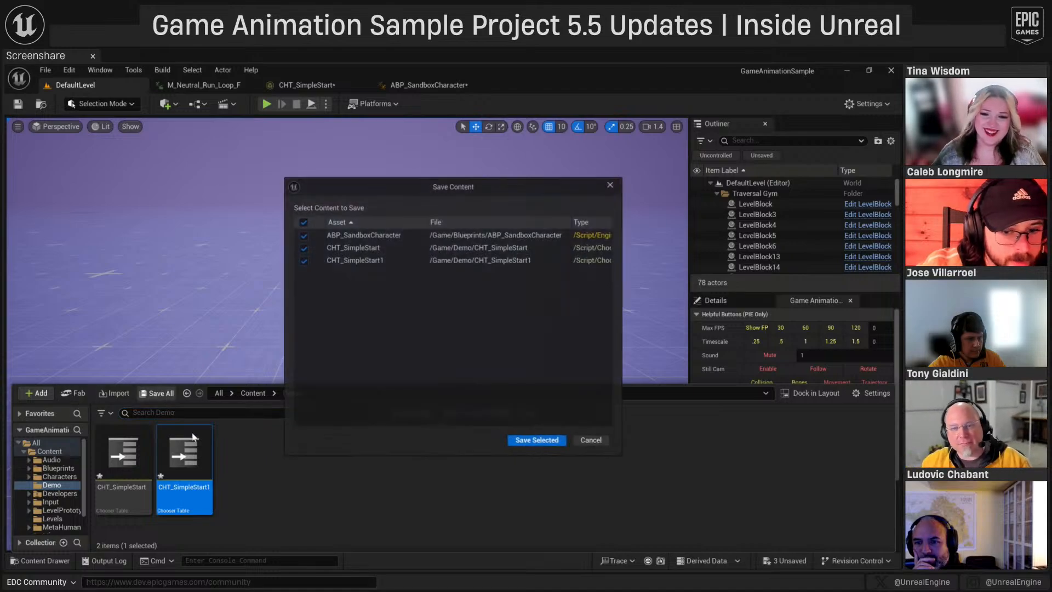
click(537, 441)
click(201, 482)
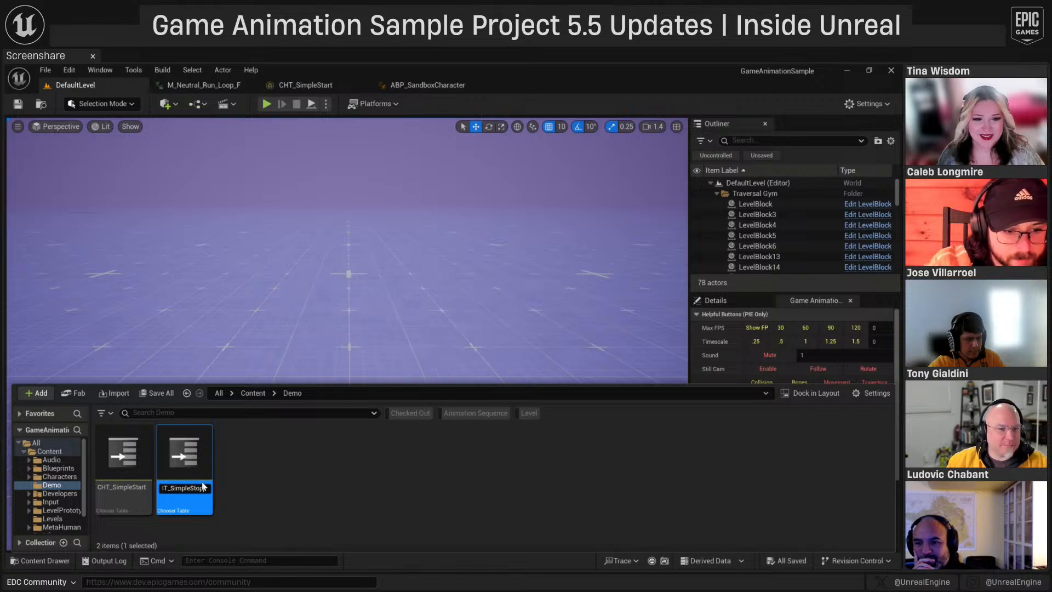
text(CHT_SimpleStop)
key(Return)
- Open CHT_SimpleStop and delete all of its rows and the Target Rotation Delta float range column
double_click(184, 460)
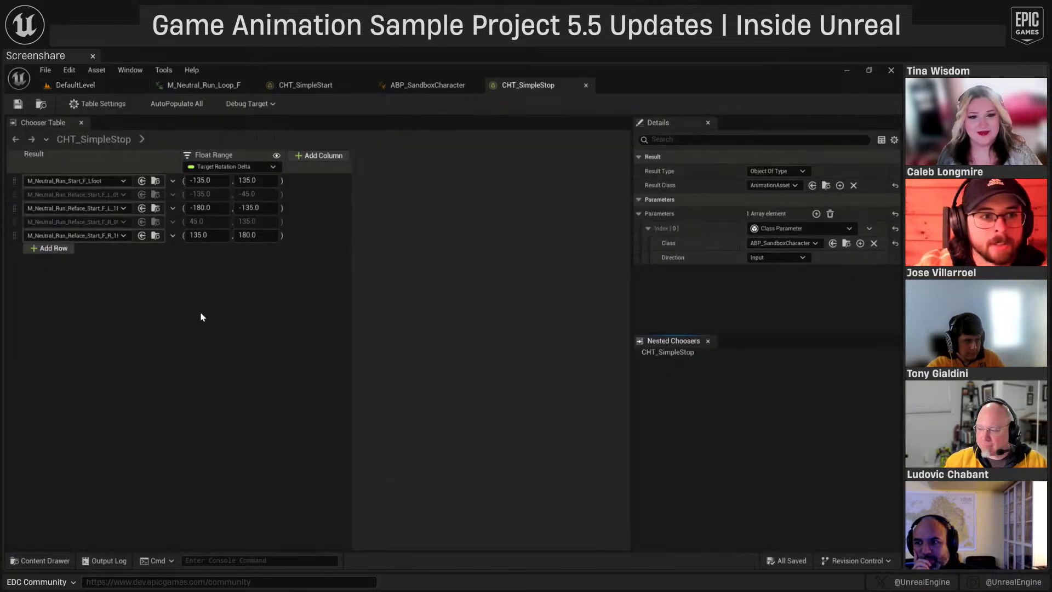
click(305, 180)
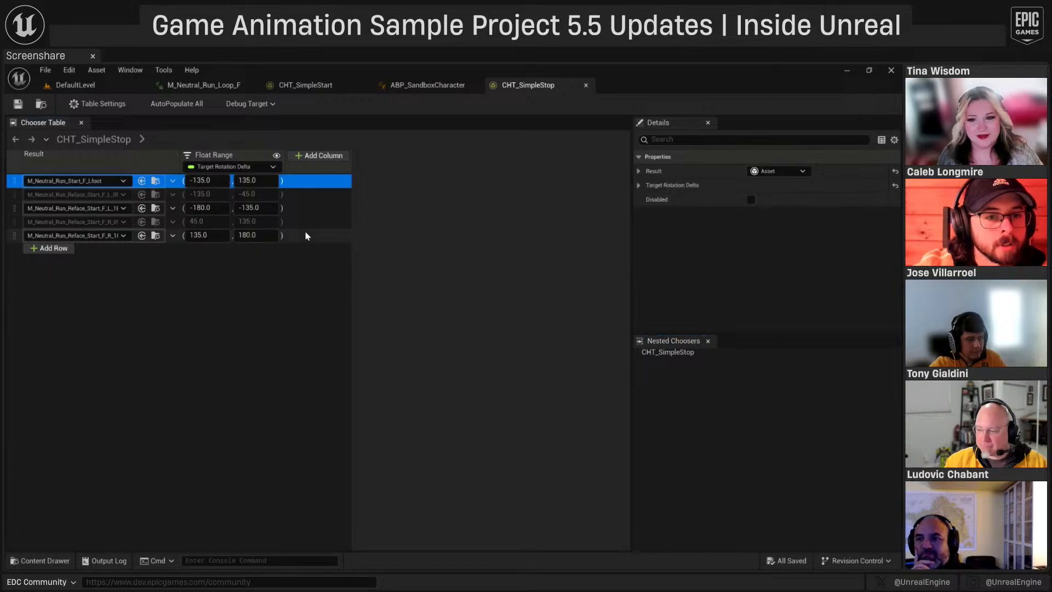
shift+click(305, 236)
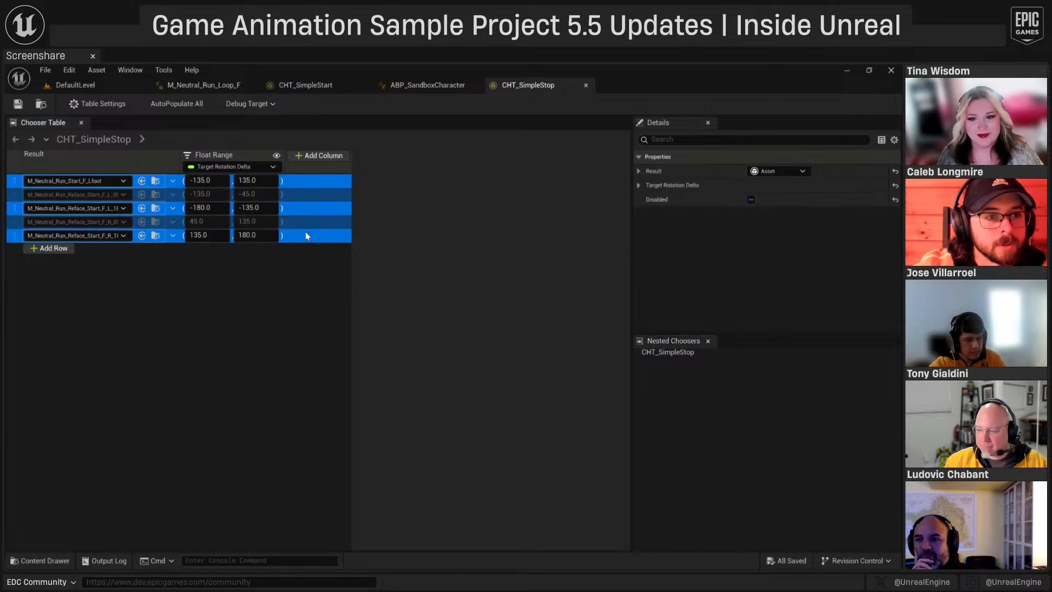
key(Delete)
click(236, 158)
key(Delete)
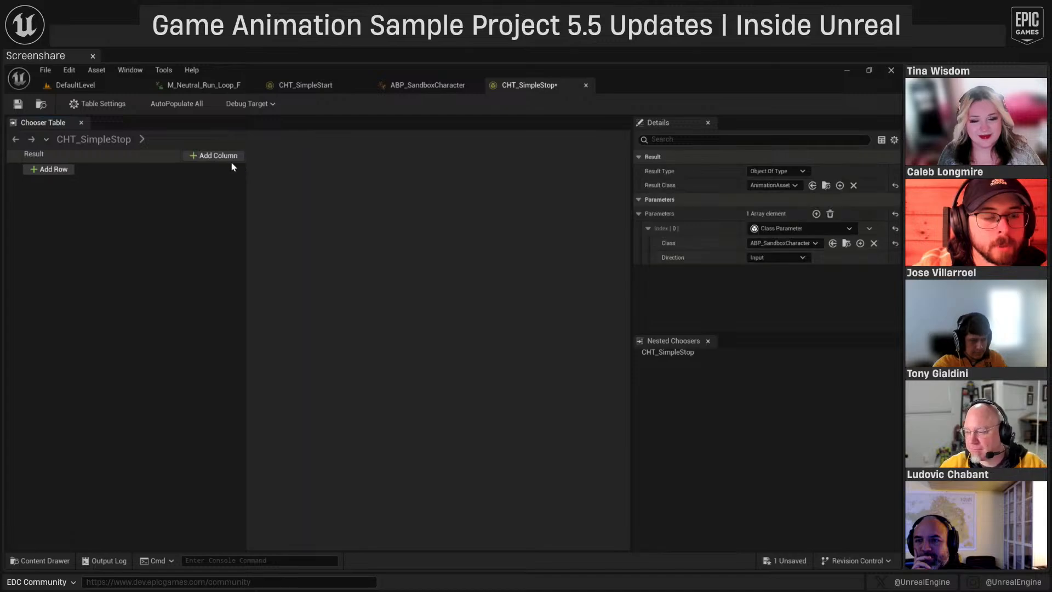
- Add an asset row to CHT_SimpleStop with M_Neutral_Run_Stop_F_Lfoot as its result
click(53, 169)
click(68, 210)
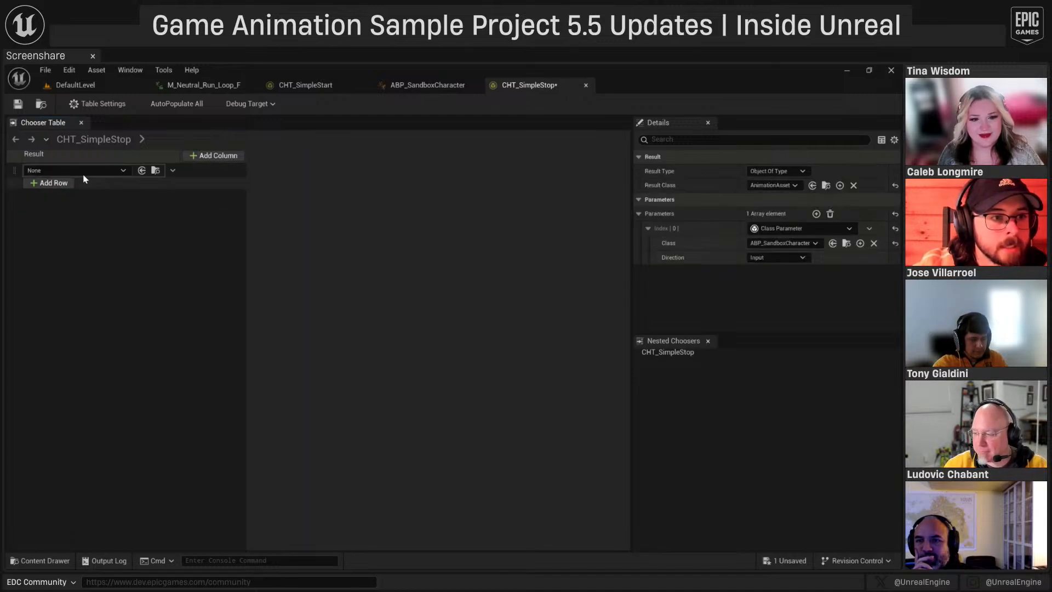
click(86, 170)
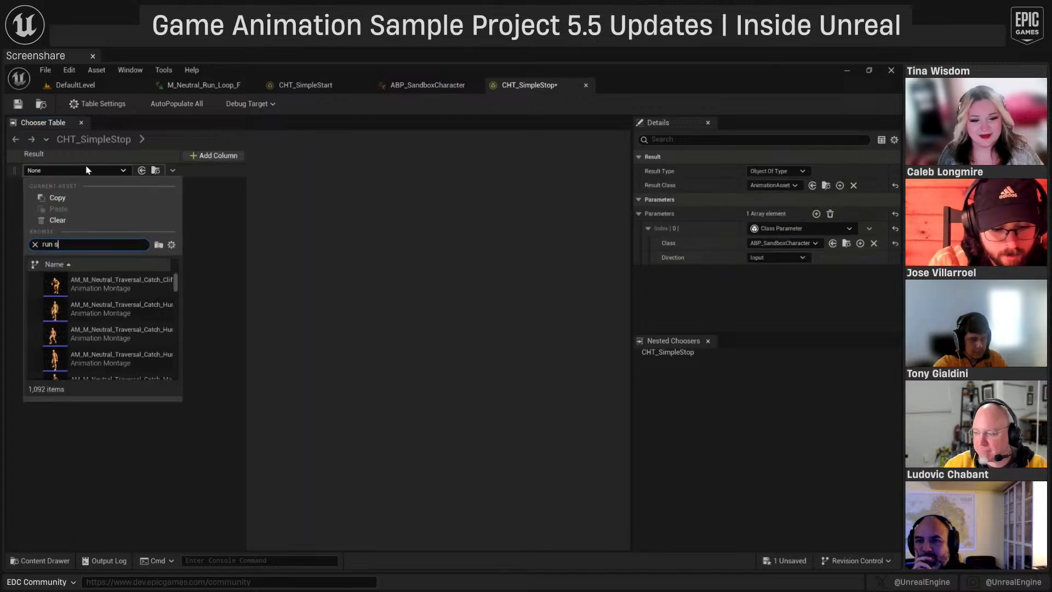
text(run stop )
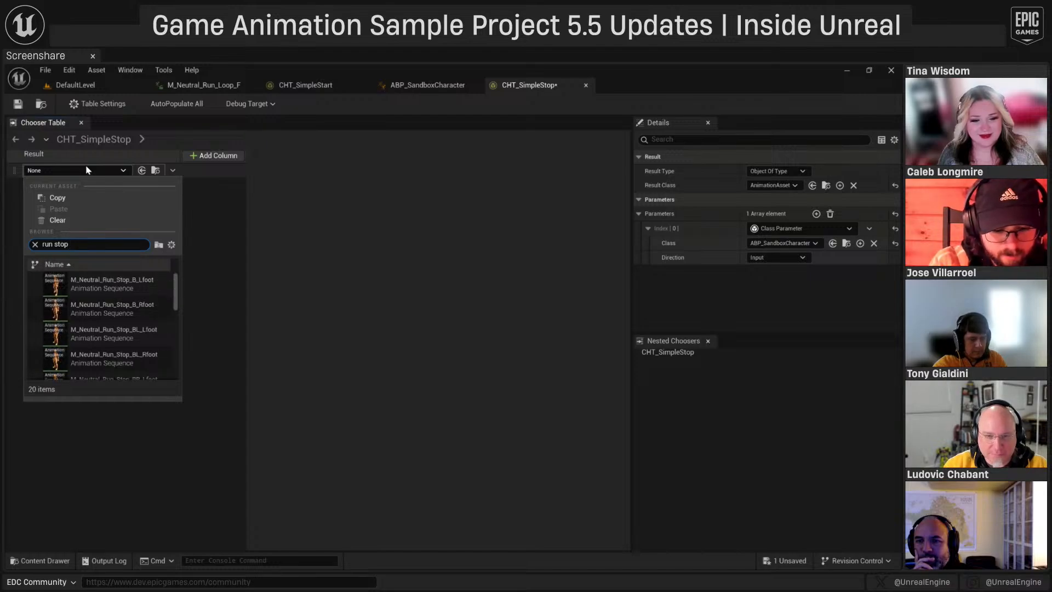
text(f lfoo)
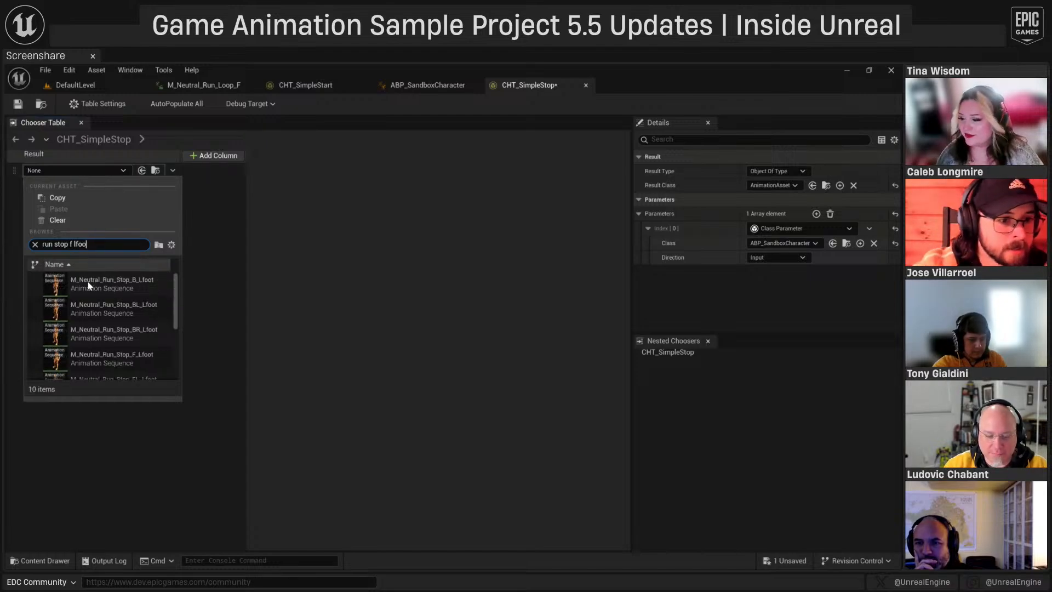
scroll(89, 285, down, 1)
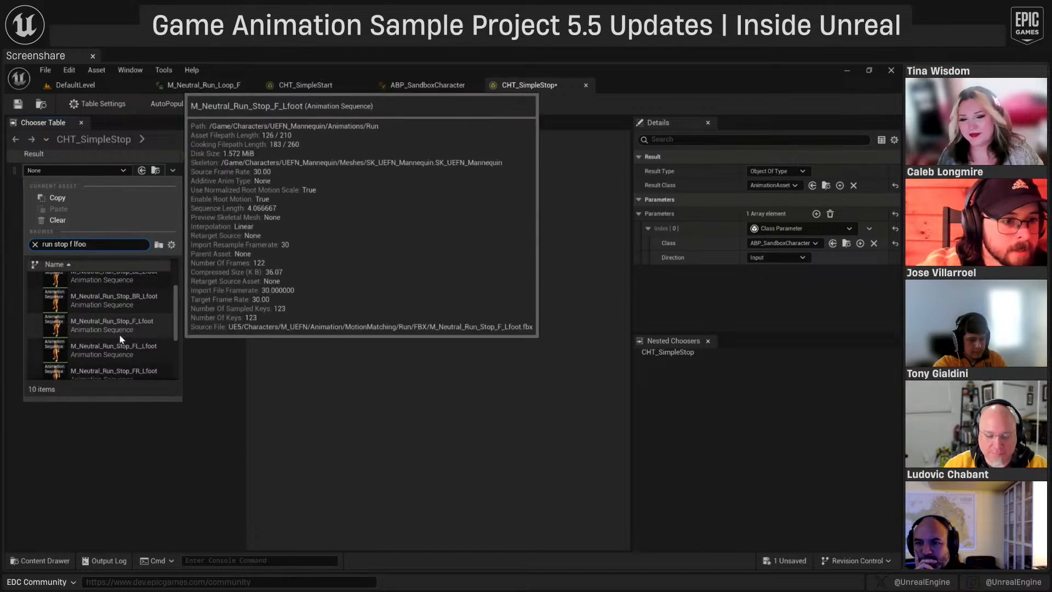
click(146, 326)
- Duplicate the Lfoot row, set the copy's result to M_Neutral_Run_Stop_F_Rfoot, and save CHT_SimpleStop
click(202, 174)
key(ctrl+d)
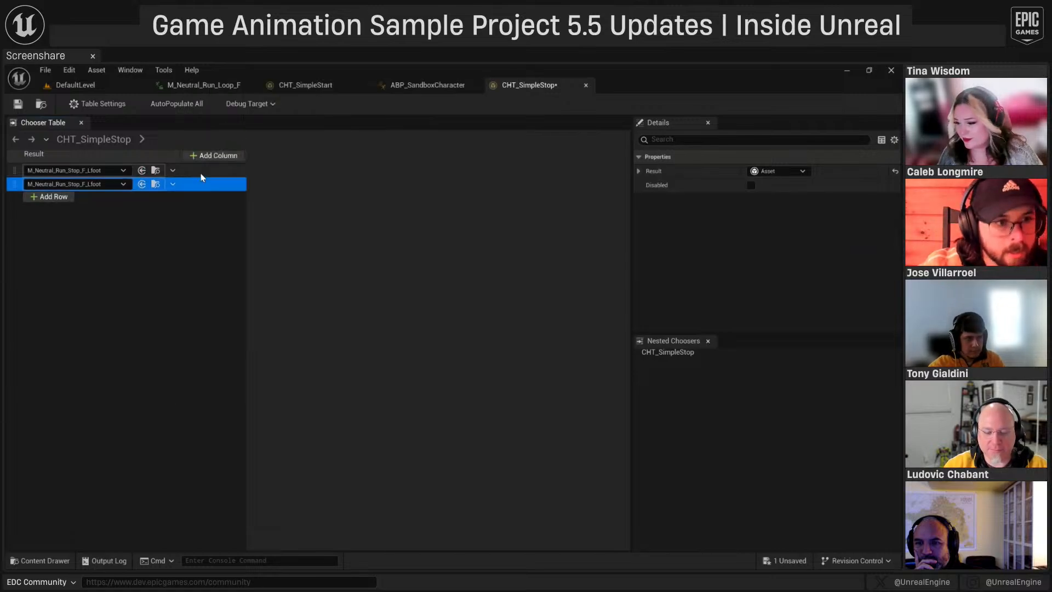
click(117, 184)
click(146, 330)
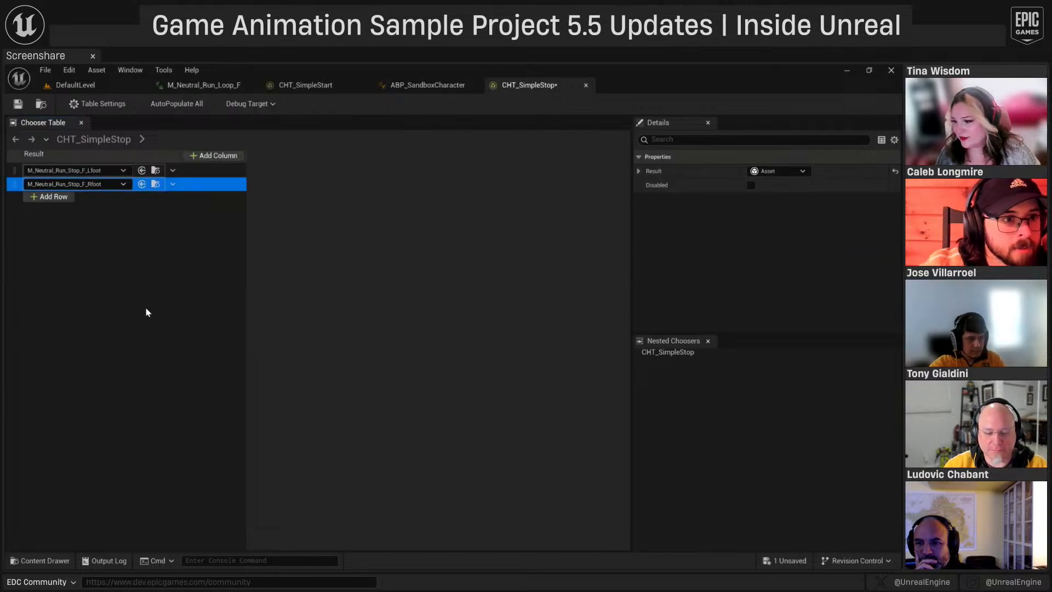
click(18, 104)
click(192, 221)
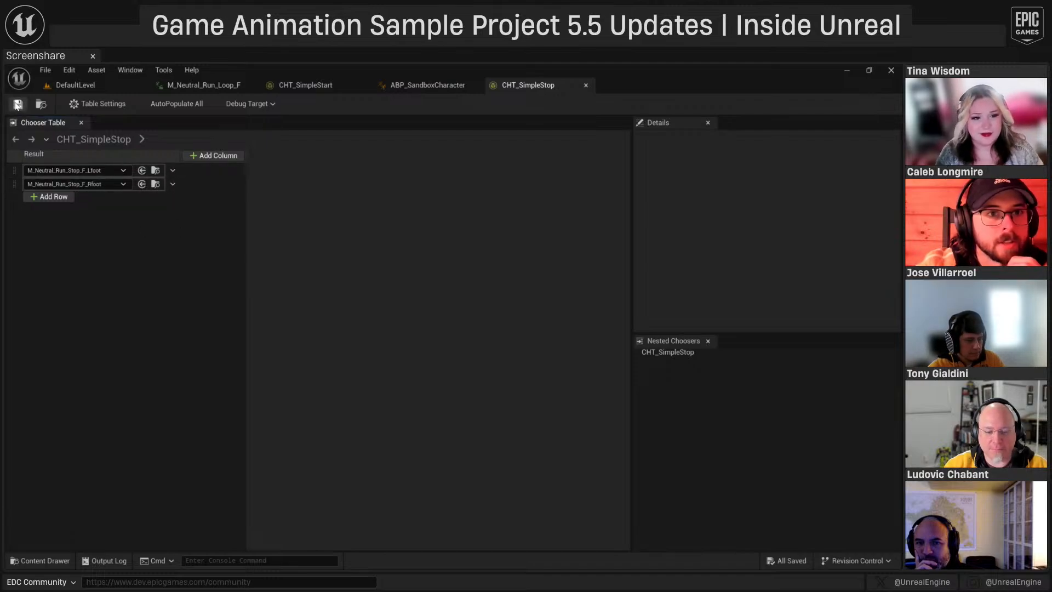
- In ABP_SandboxCharacter's OnStateEntry_Stop function, insert an Evaluate Chooser node directly after the entry node
click(330, 86)
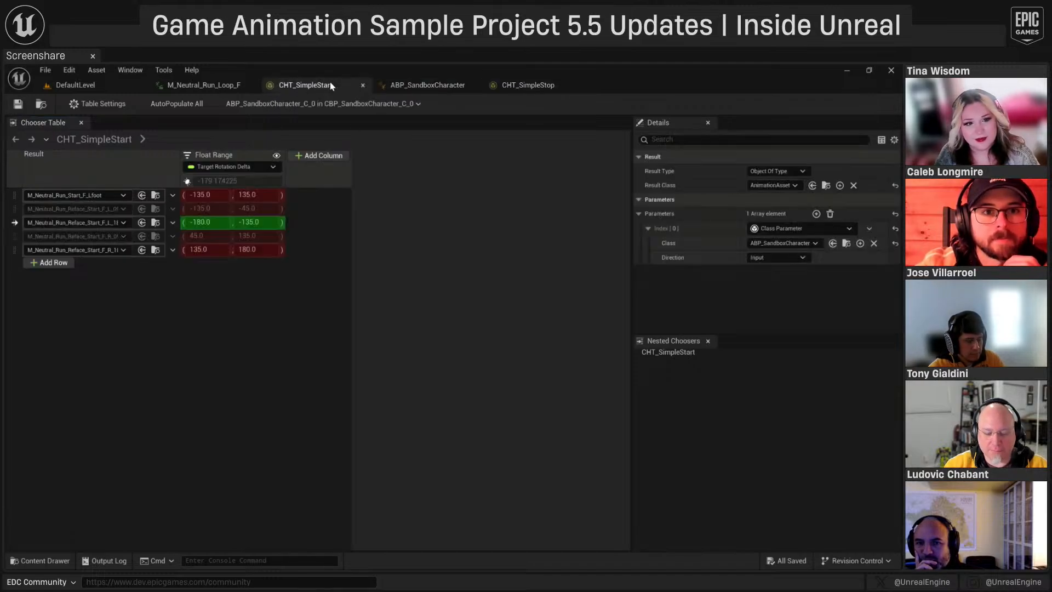
click(434, 85)
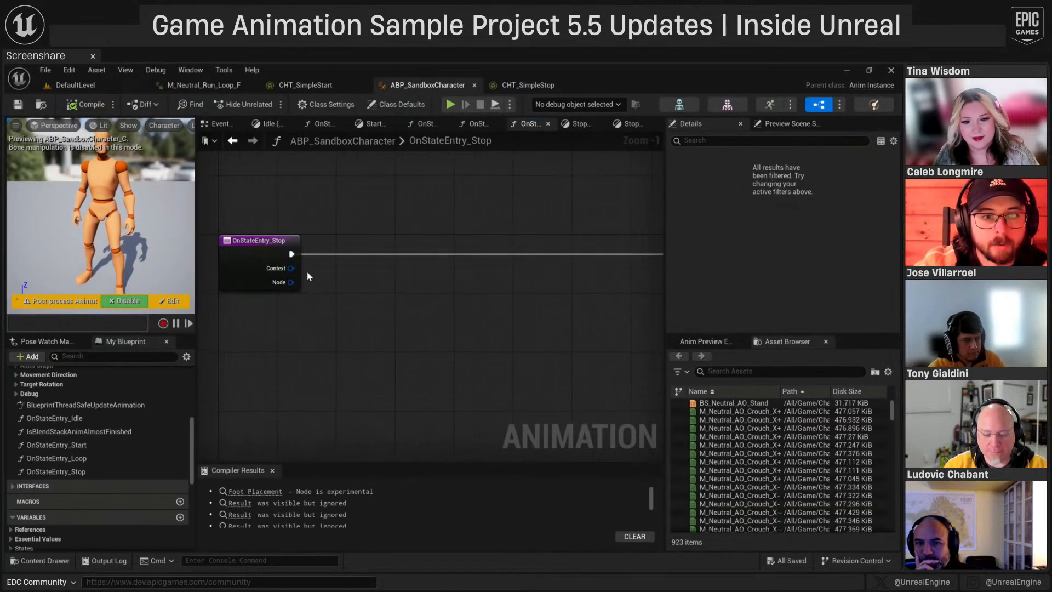
drag(291, 253, 356, 256)
text(evalua)
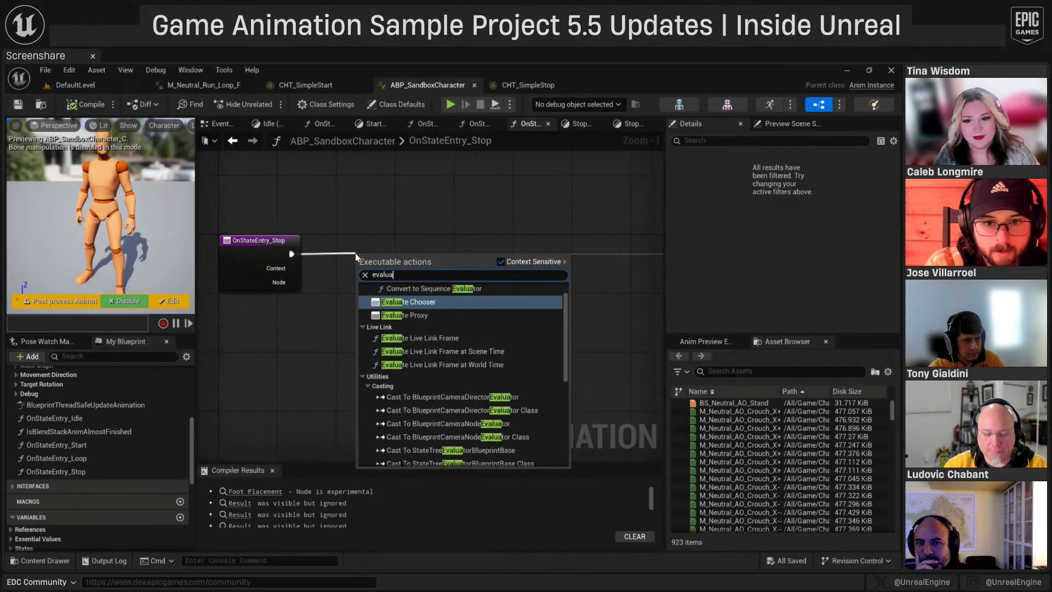
key(Return)
- Assign CHT_SimpleStop as the Evaluate Chooser node's chooser and align the node with the execution line
click(814, 177)
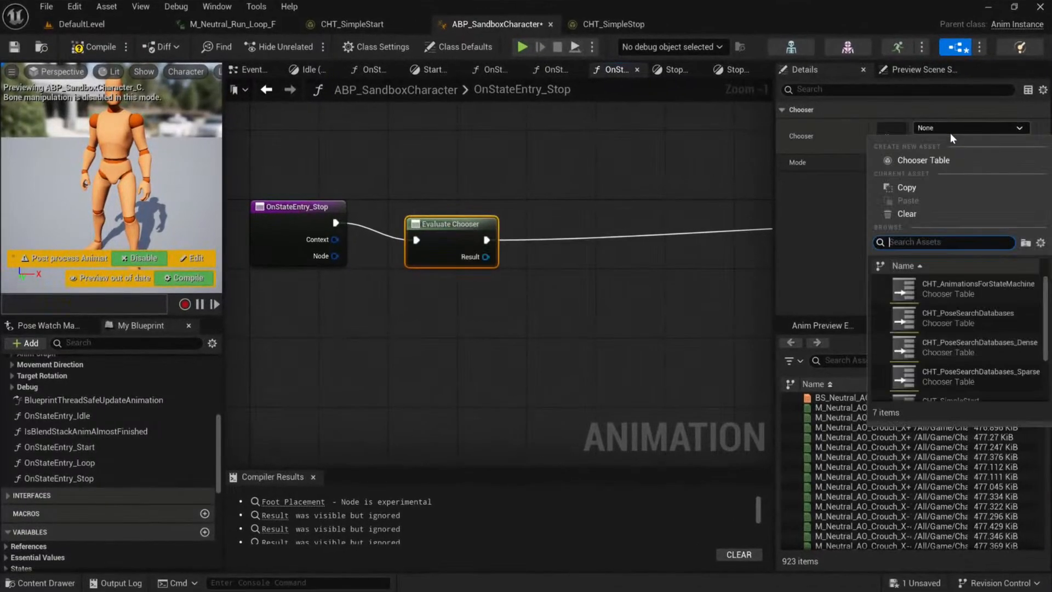
text(s)
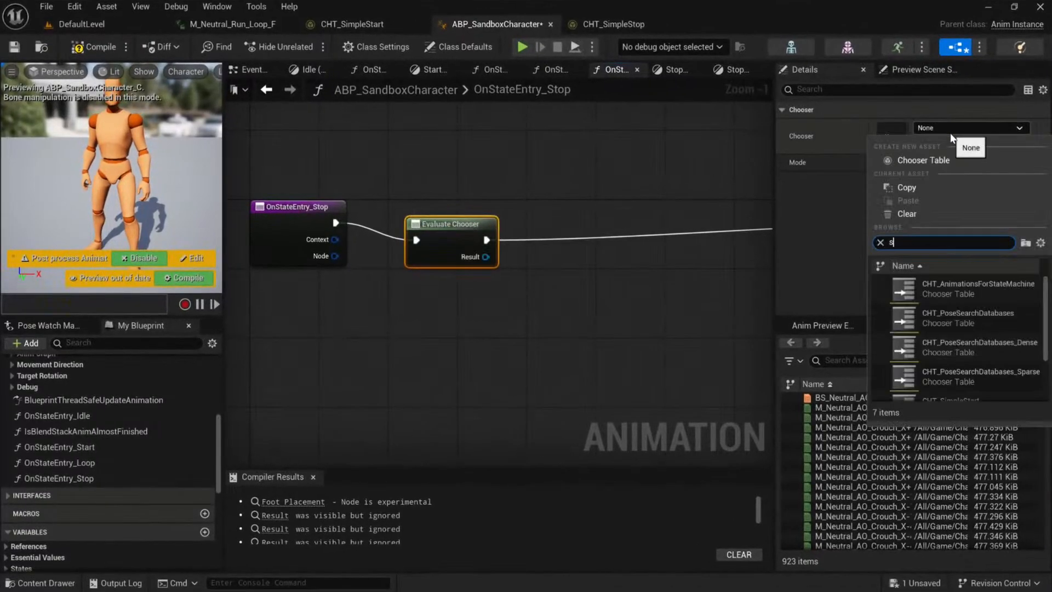
text(imple stop)
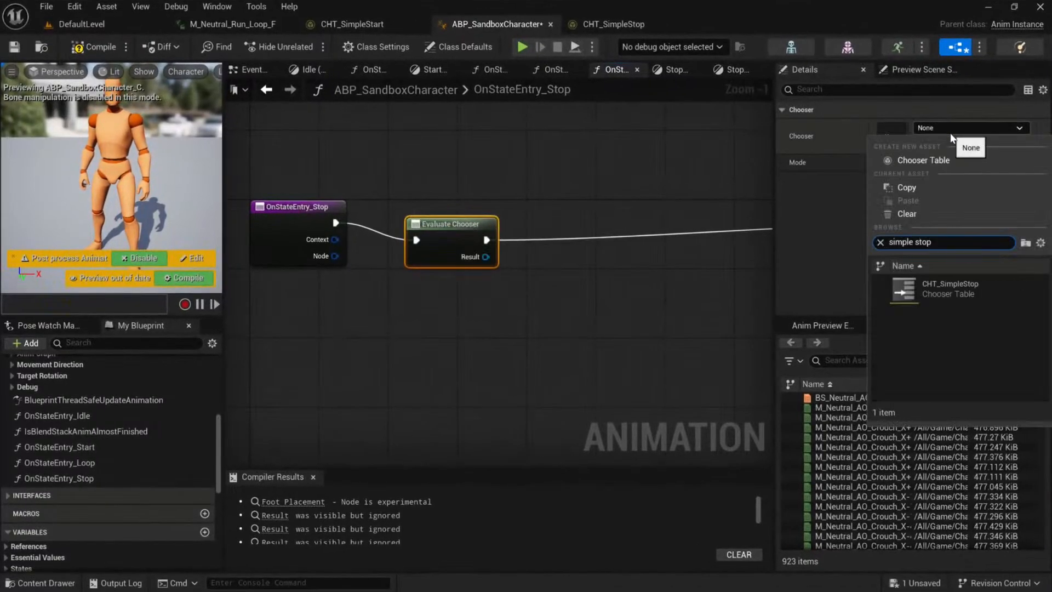
click(978, 263)
right_drag(540, 271, 453, 242)
drag(453, 242, 488, 224)
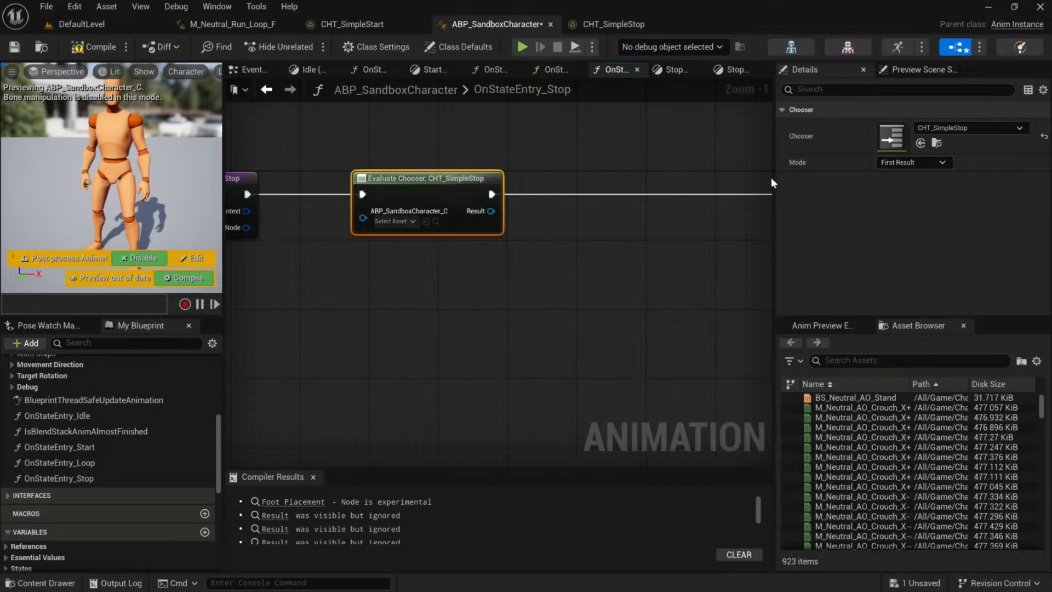
- Set the CHT_SimpleStop Evaluate Chooser node's mode to All Results
click(925, 163)
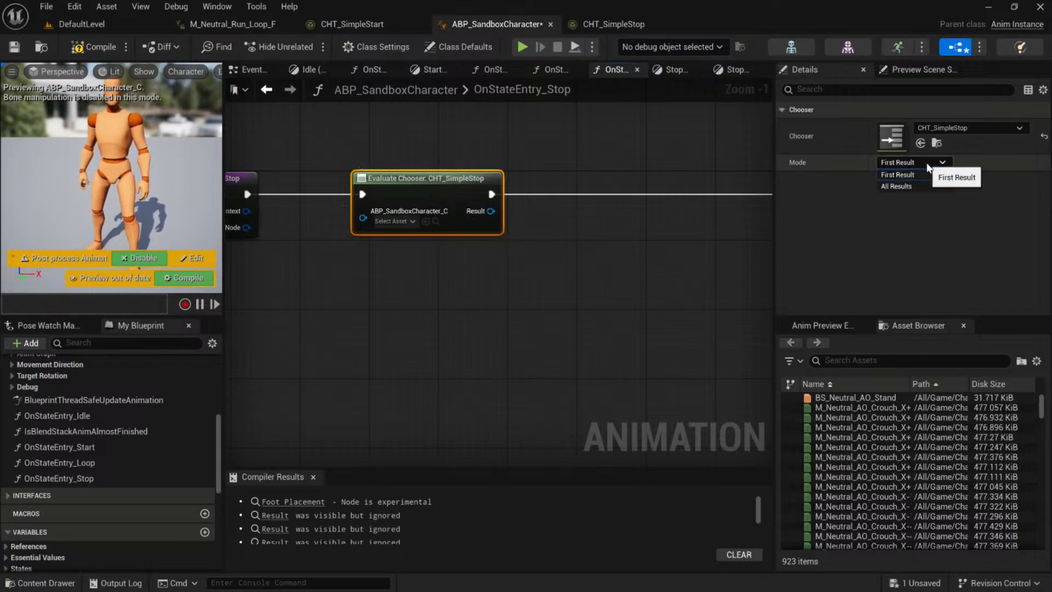
click(914, 188)
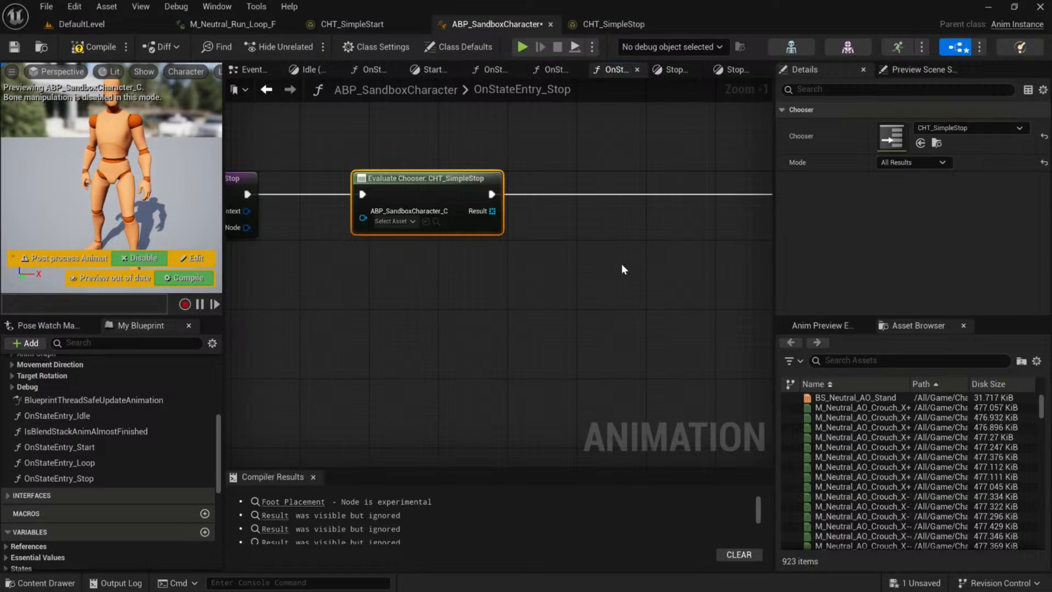
right_drag(621, 264, 583, 258)
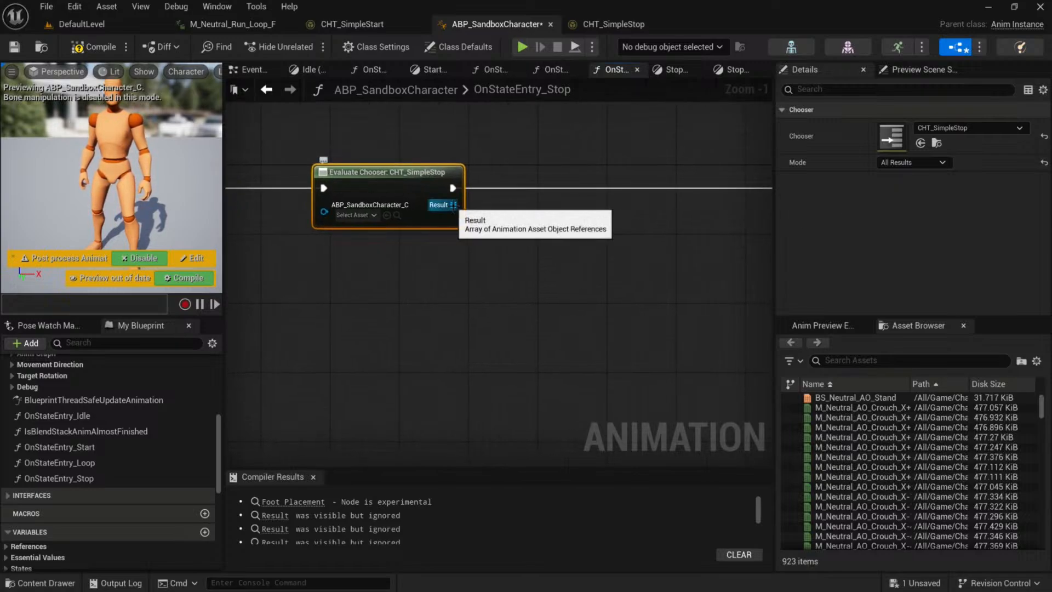
scroll(602, 272, down, 2)
right_drag(617, 271, 555, 232)
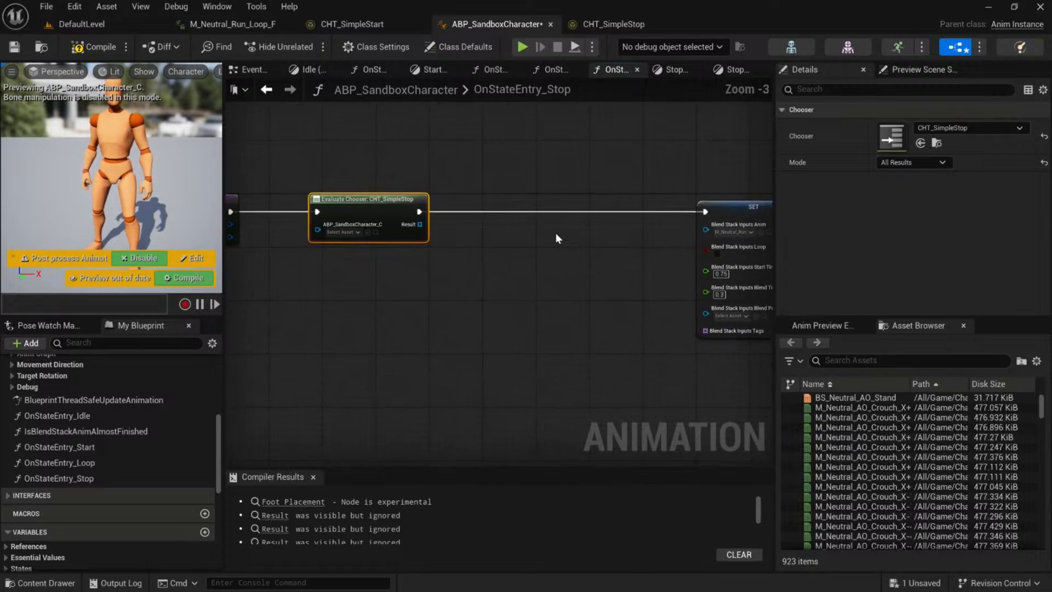
- Open the Loop state's OnStateEntry_Loop function and copy its Motion Match and Self nodes
click(275, 91)
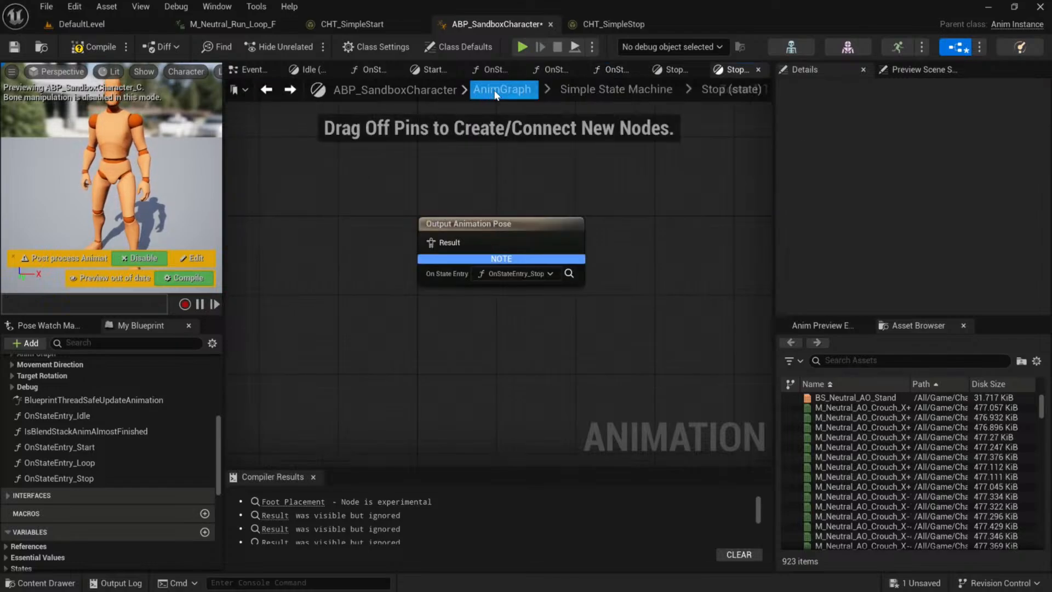
click(630, 90)
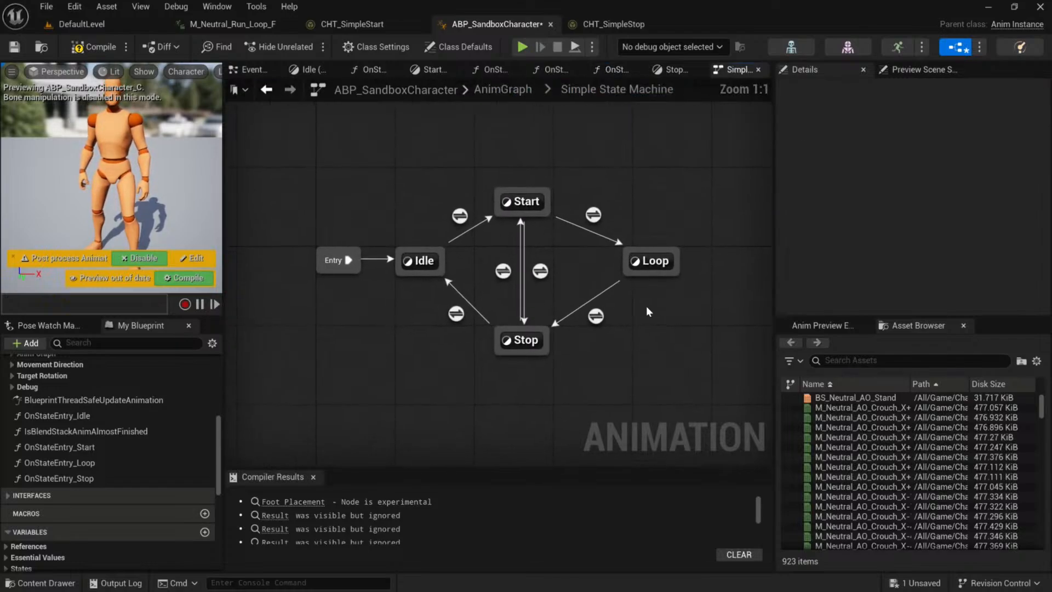
double_click(657, 262)
click(567, 293)
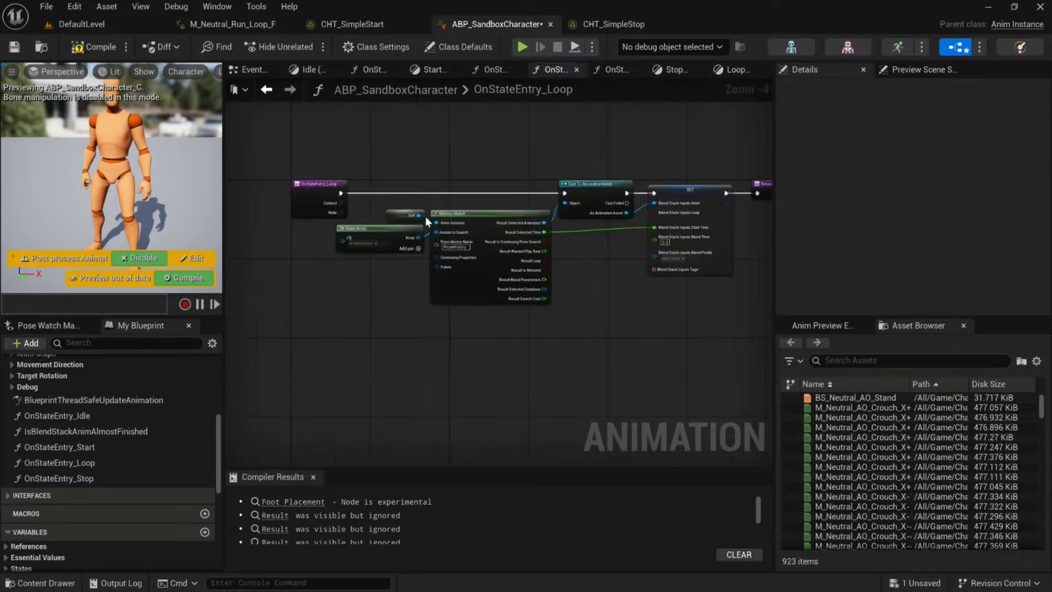
scroll(621, 261, up, 1)
scroll(384, 248, up, 1)
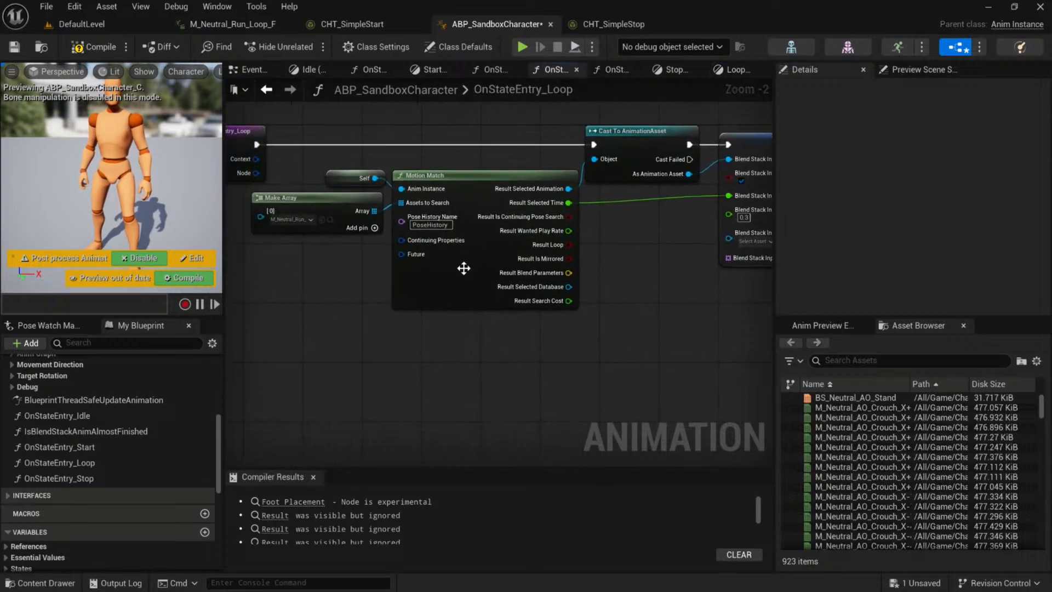
click(464, 268)
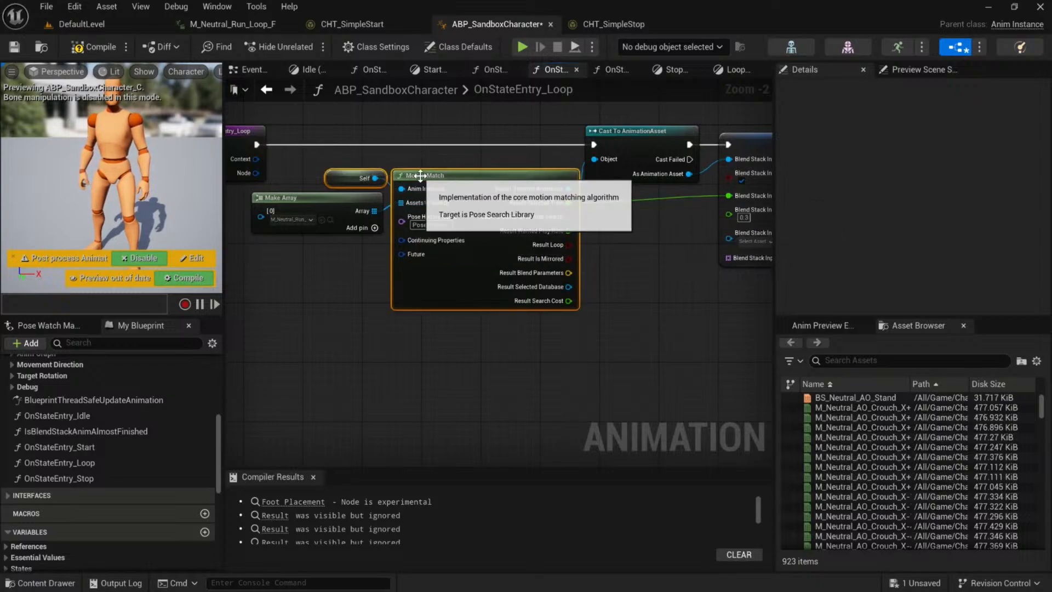
- Return to the Stop state's OnStateEntry_Stop function and paste the Motion Match and Self nodes beside the Evaluate Chooser node
click(266, 89)
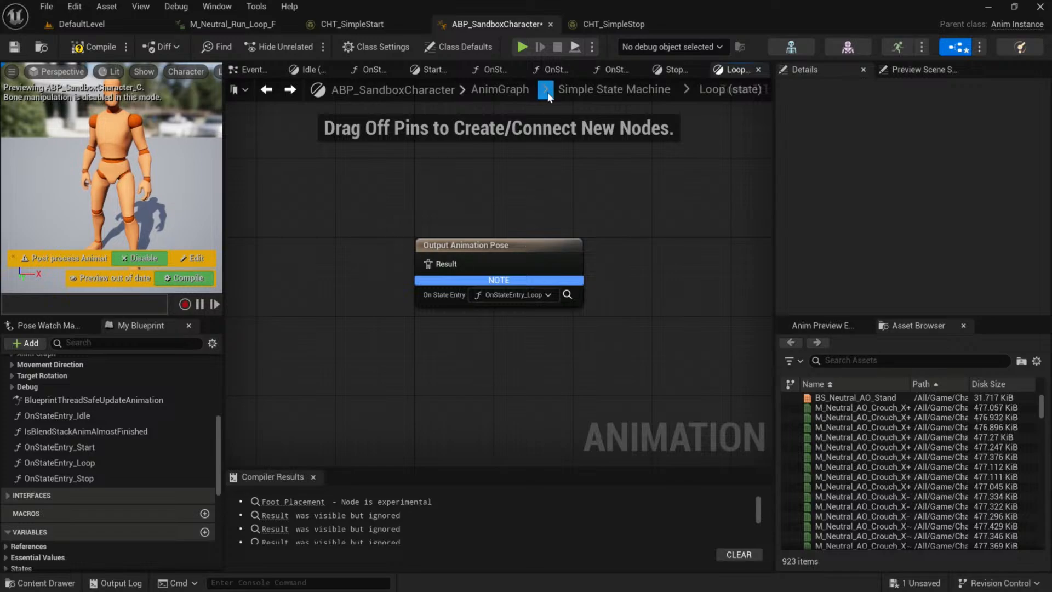
click(501, 90)
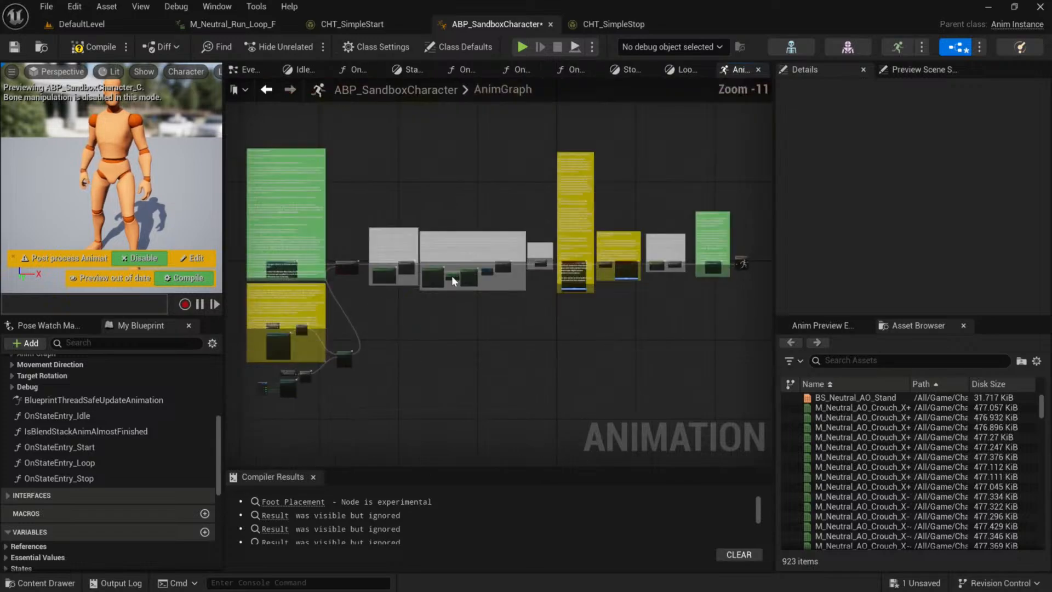
double_click(289, 374)
double_click(525, 341)
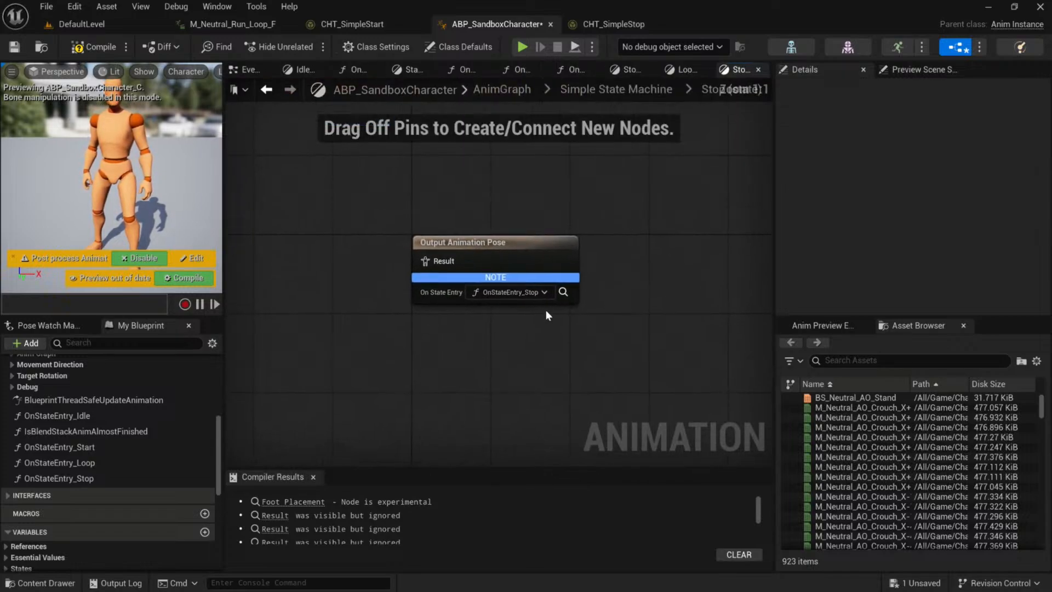
click(568, 296)
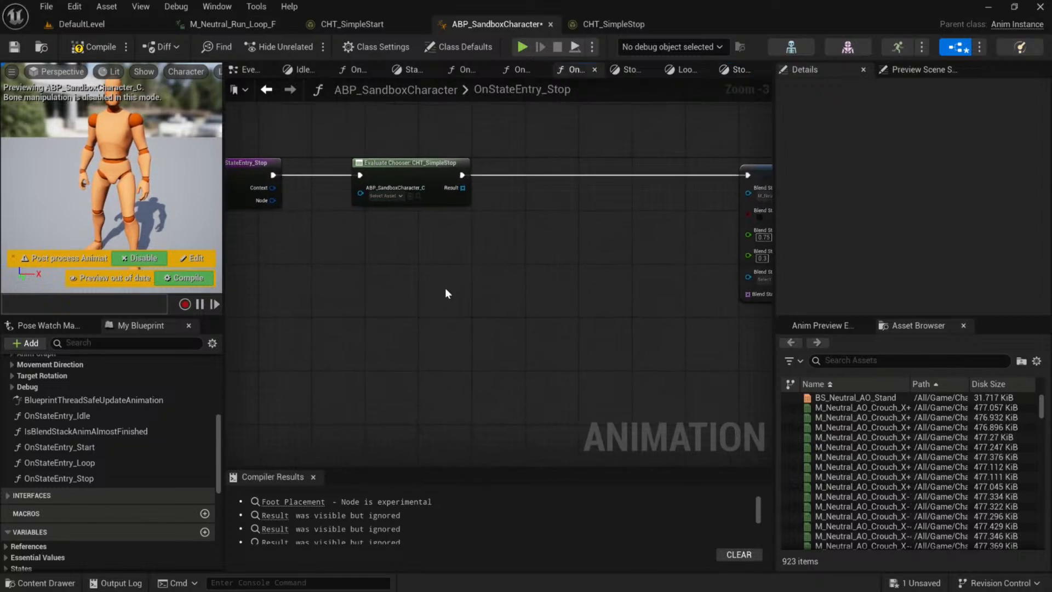
right_drag(445, 293, 429, 298)
key(ctrl+v)
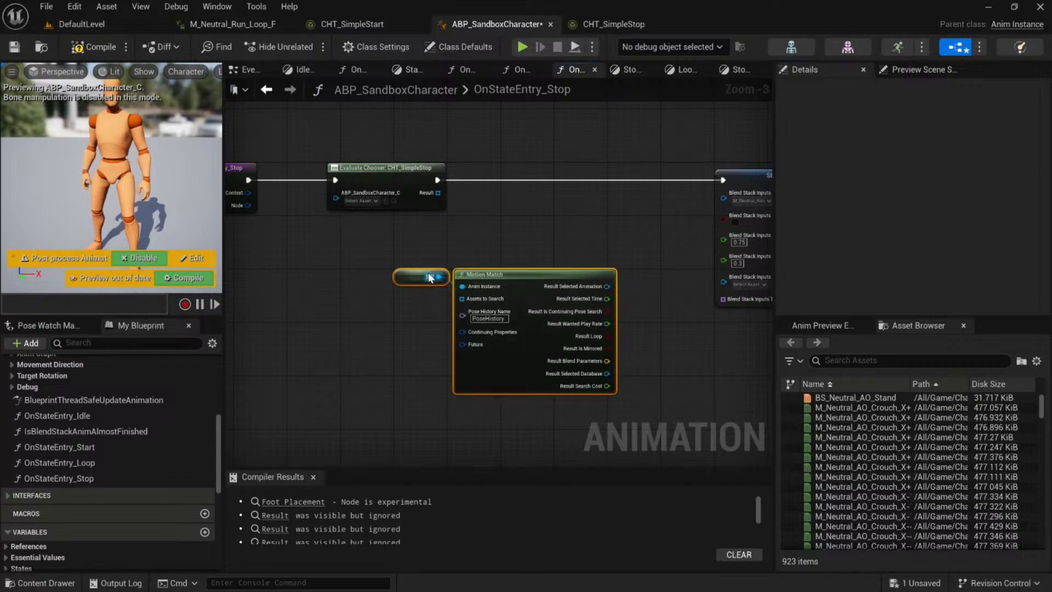
drag(529, 267, 570, 207)
- Connect the chooser's Result array to Motion Match's Assets to Search and tidy the placement of the Self and Motion Match nodes
drag(438, 192, 462, 218)
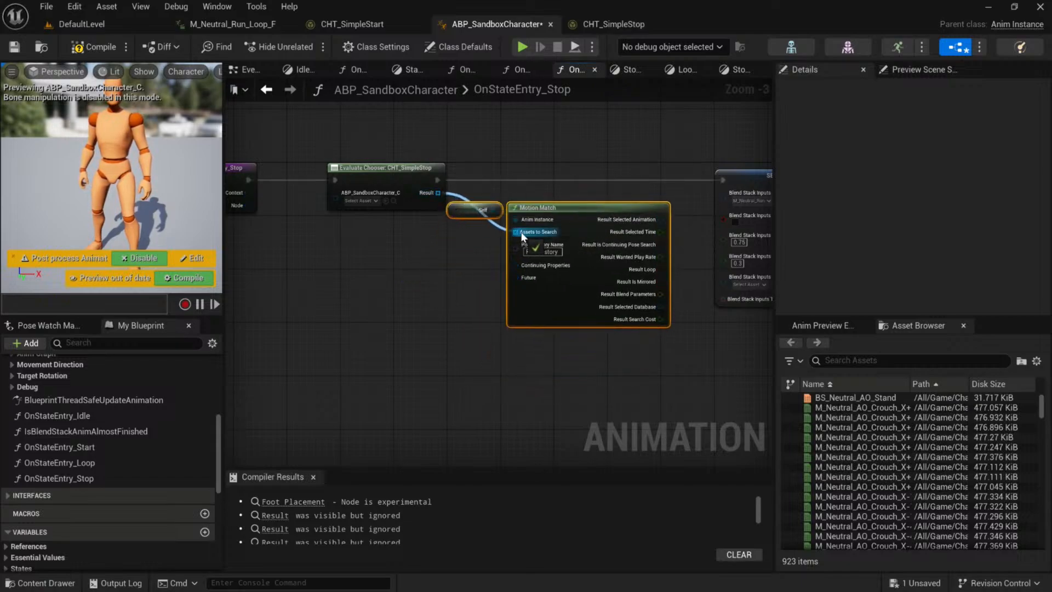
drag(521, 232, 521, 232)
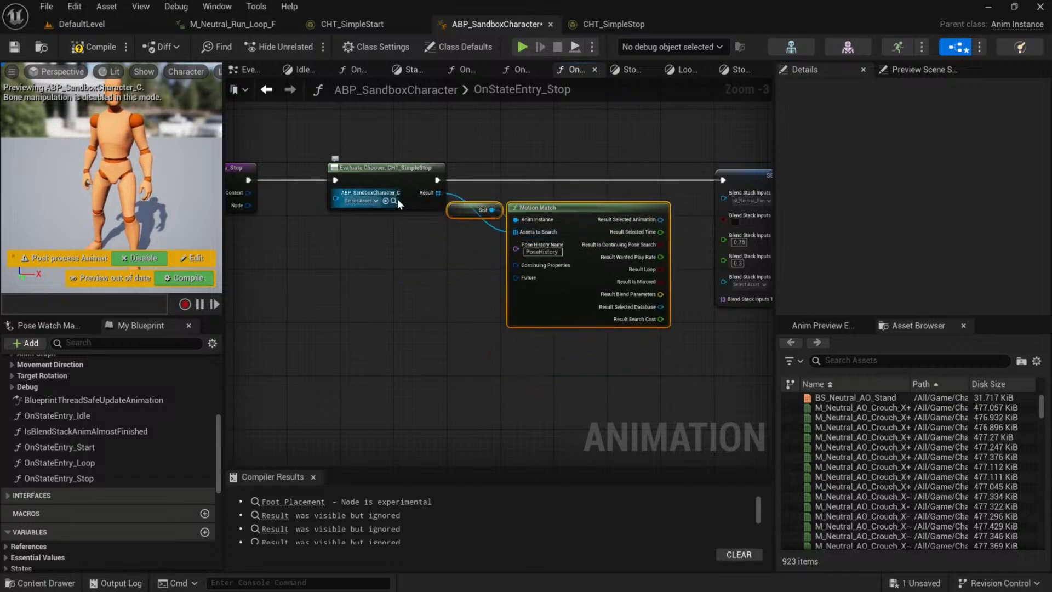
click(466, 211)
drag(466, 210, 419, 224)
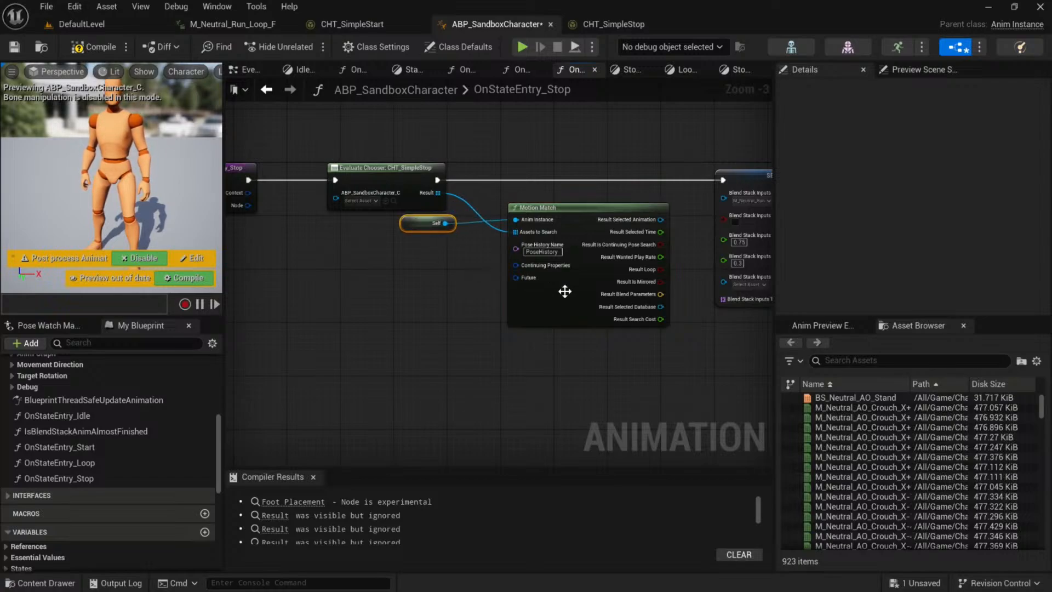
drag(565, 292, 528, 278)
click(640, 229)
right_drag(627, 205, 569, 225)
- Cast Motion Match's Result Selected Animation to AnimationAsset, and wire the cast between Evaluate Chooser and the SET node's execution and Anim inputs
drag(562, 225, 553, 174)
text(cast to anim)
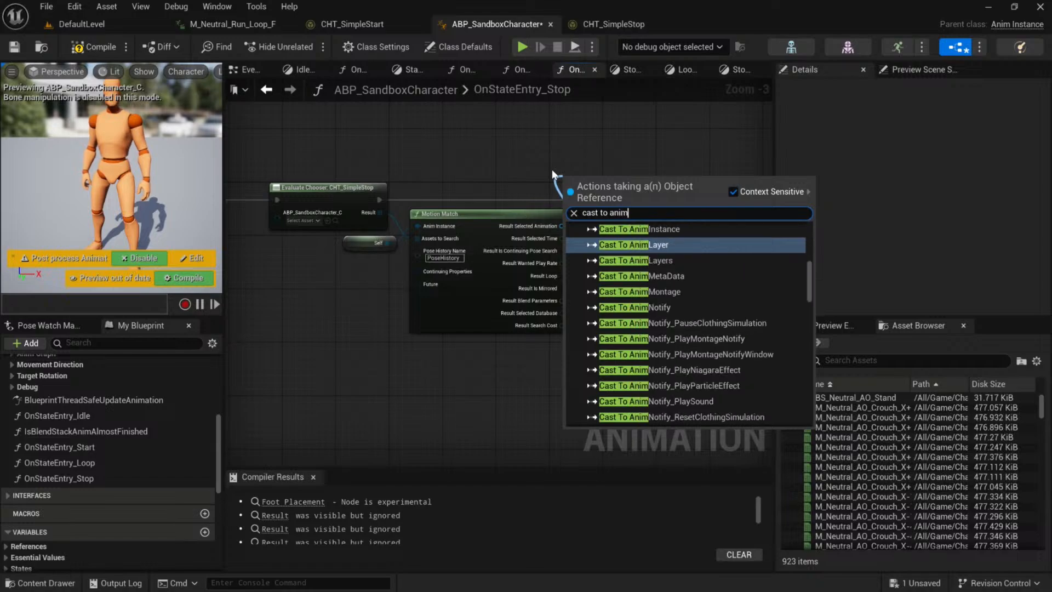
text( ass)
key(Return)
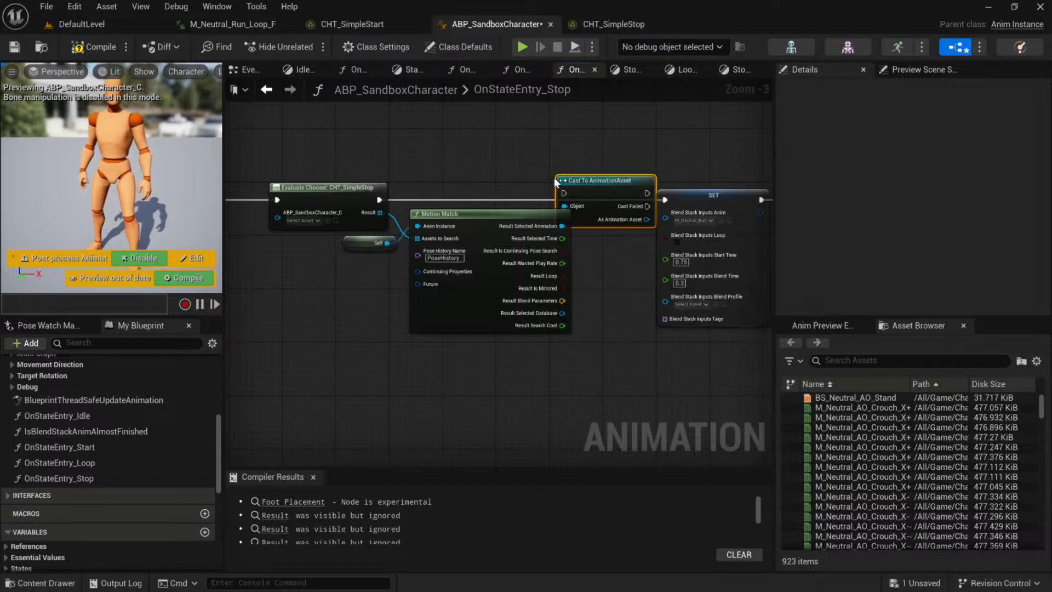
drag(567, 183, 379, 200)
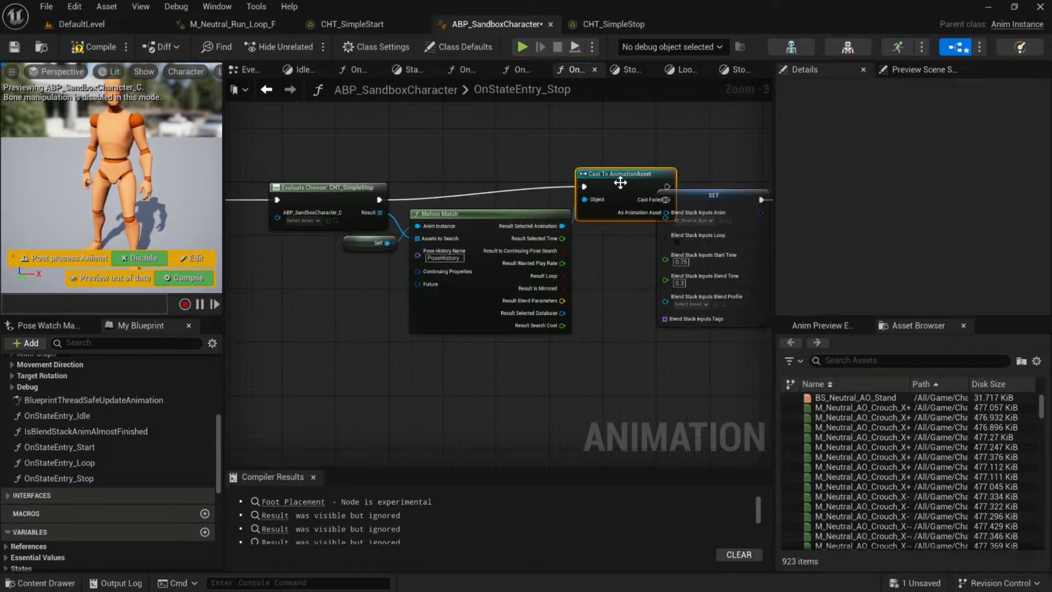
drag(620, 183, 666, 219)
right_drag(592, 263, 557, 261)
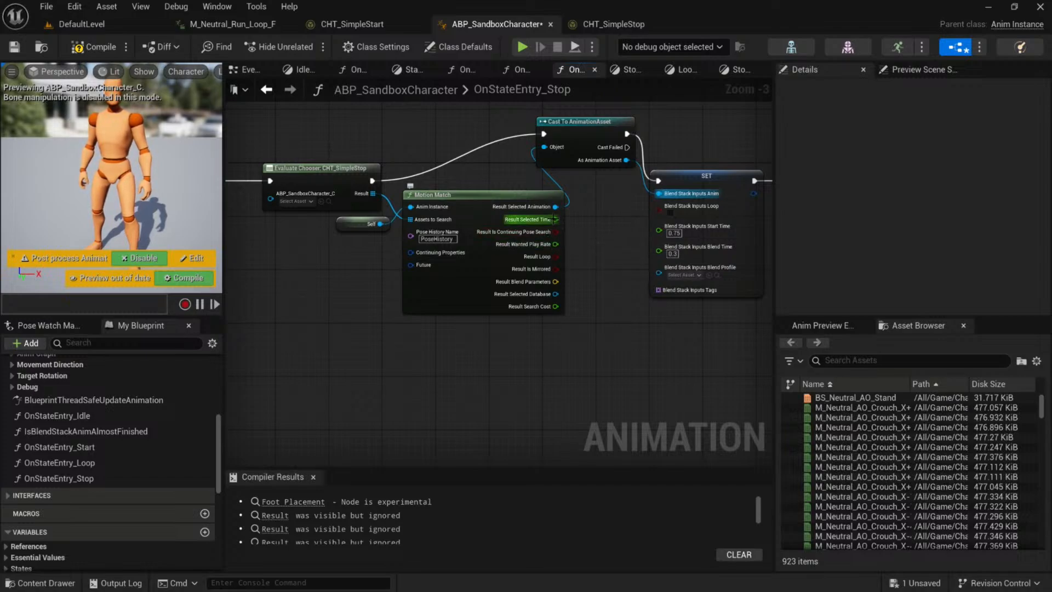
- Connect Motion Match's Result Selected Time to Blend Stack Inputs Start Time, then compile and save ABP_SandboxCharacter
drag(555, 219, 668, 234)
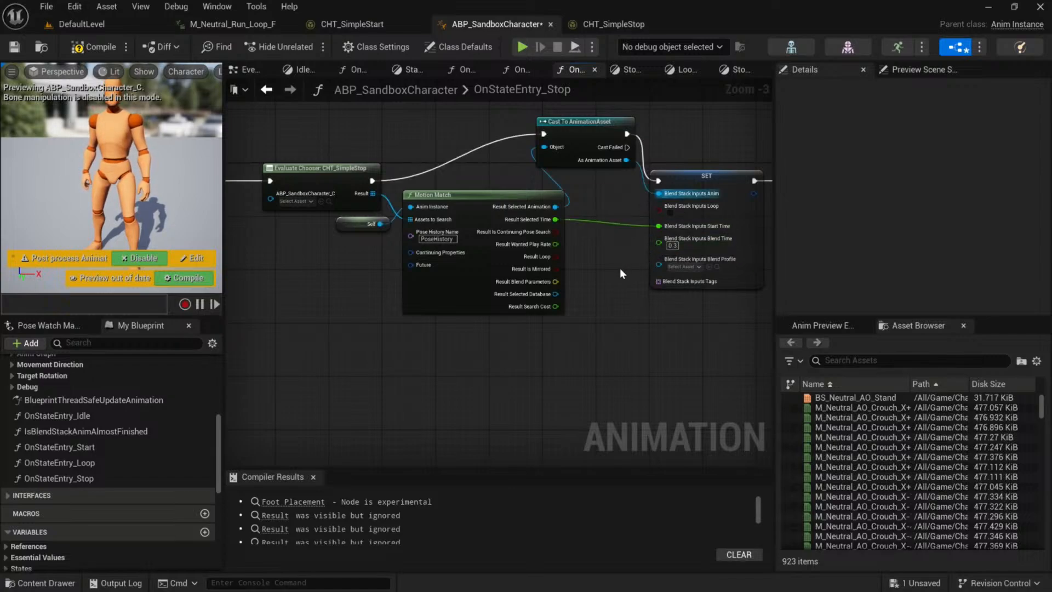
click(717, 253)
drag(717, 251, 711, 258)
click(580, 382)
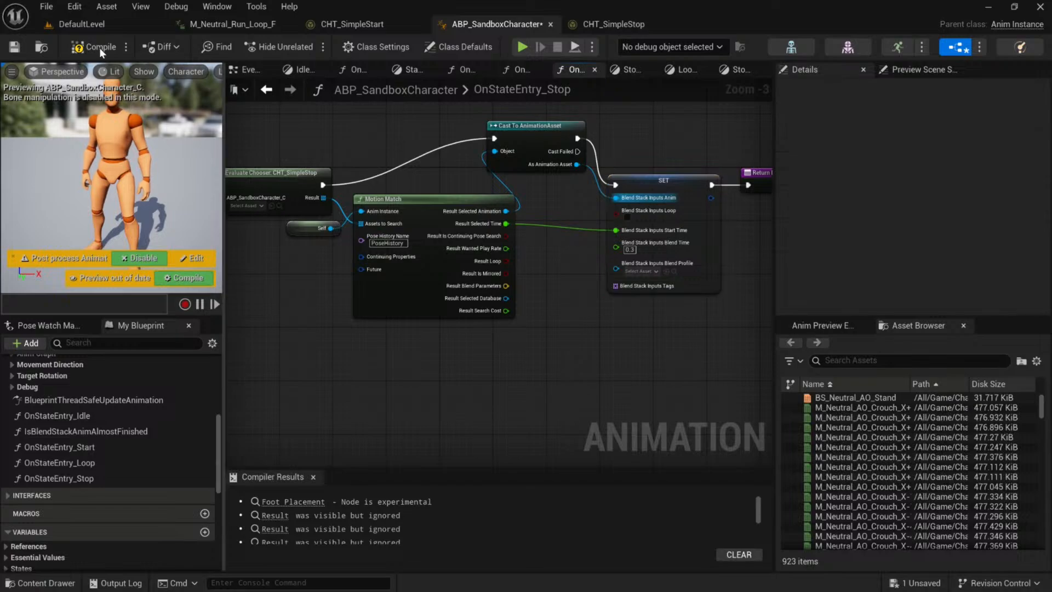
click(94, 47)
click(14, 48)
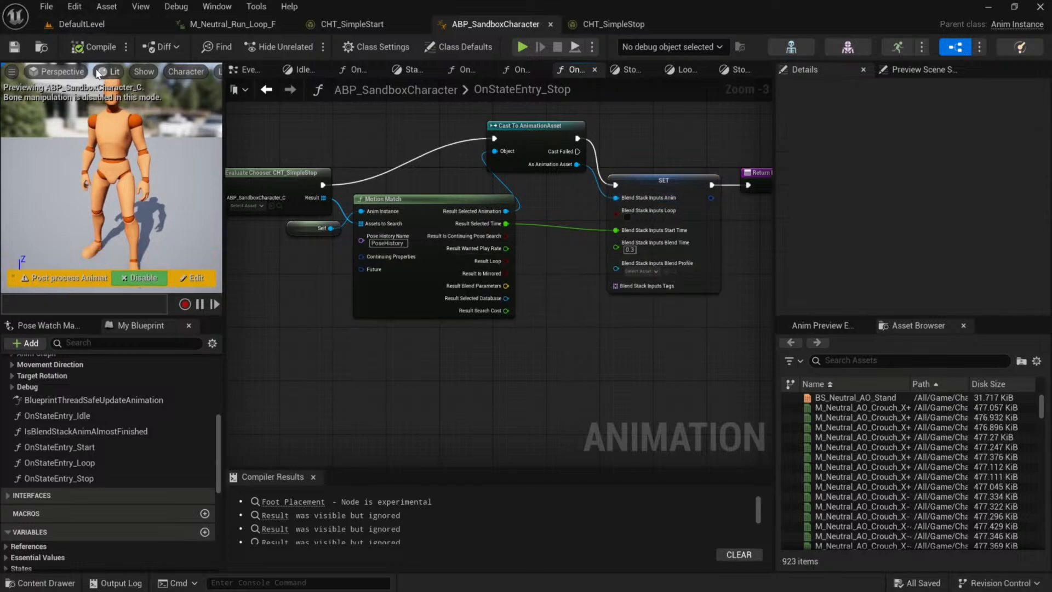
- Play DefaultLevel and run the character repeatedly in one direction to test its starts and stops
click(100, 24)
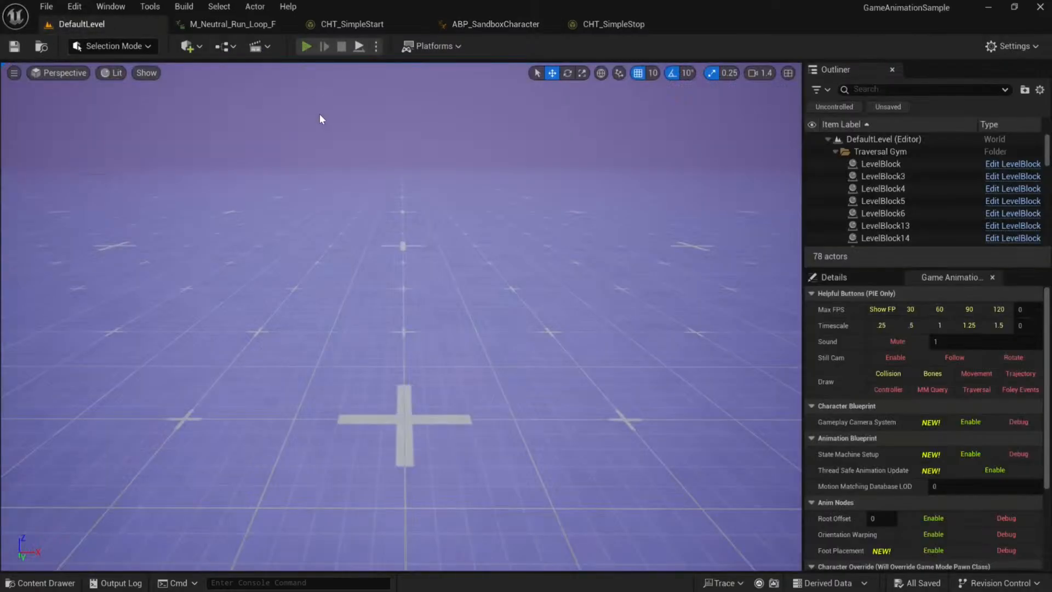
key(alt+p)
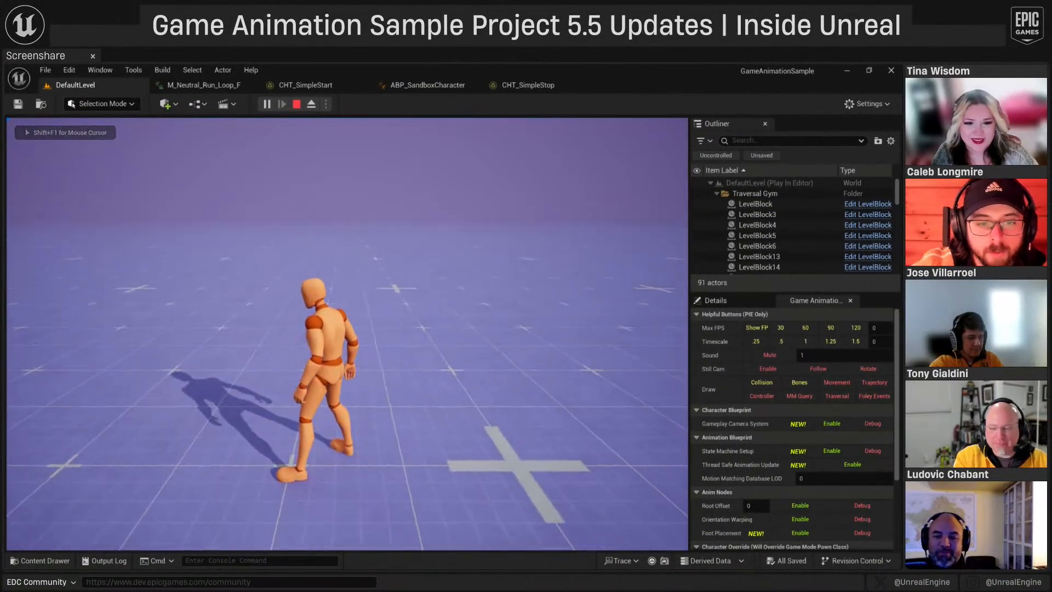
key(a)
key(a)
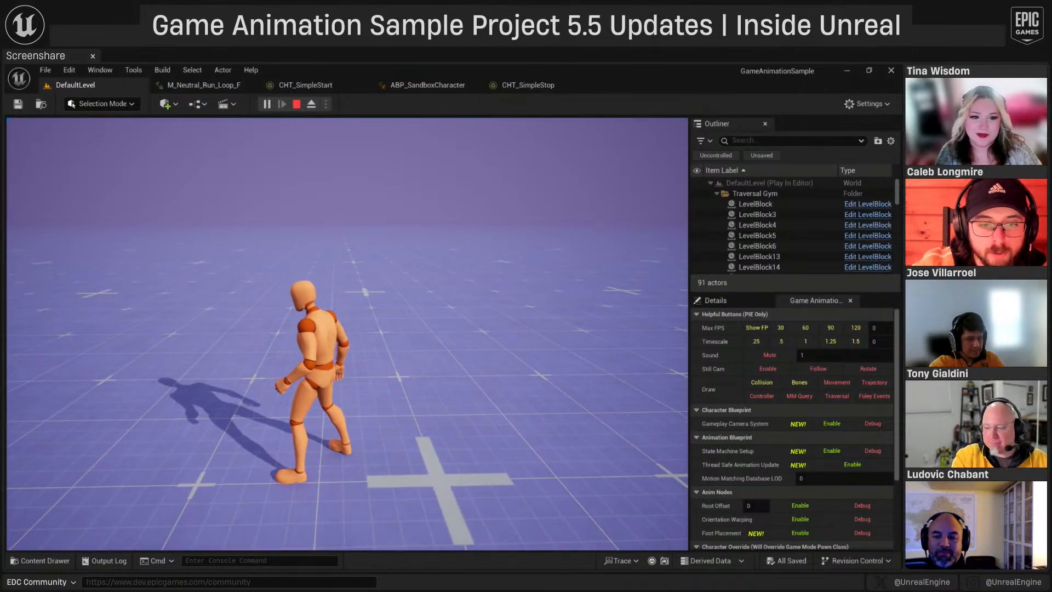
key(a)
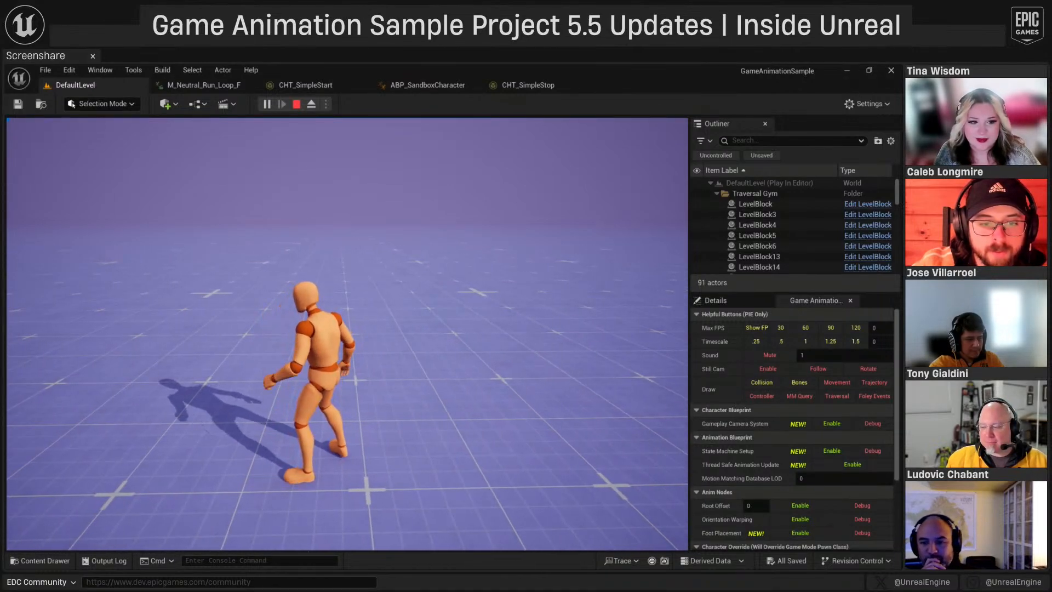
key(a)
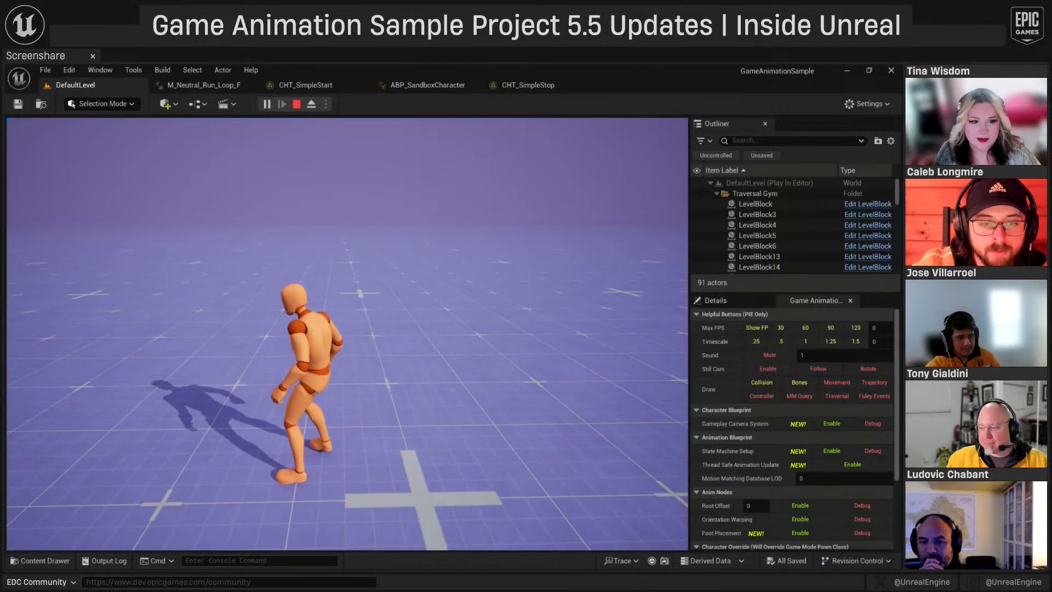
key(a)
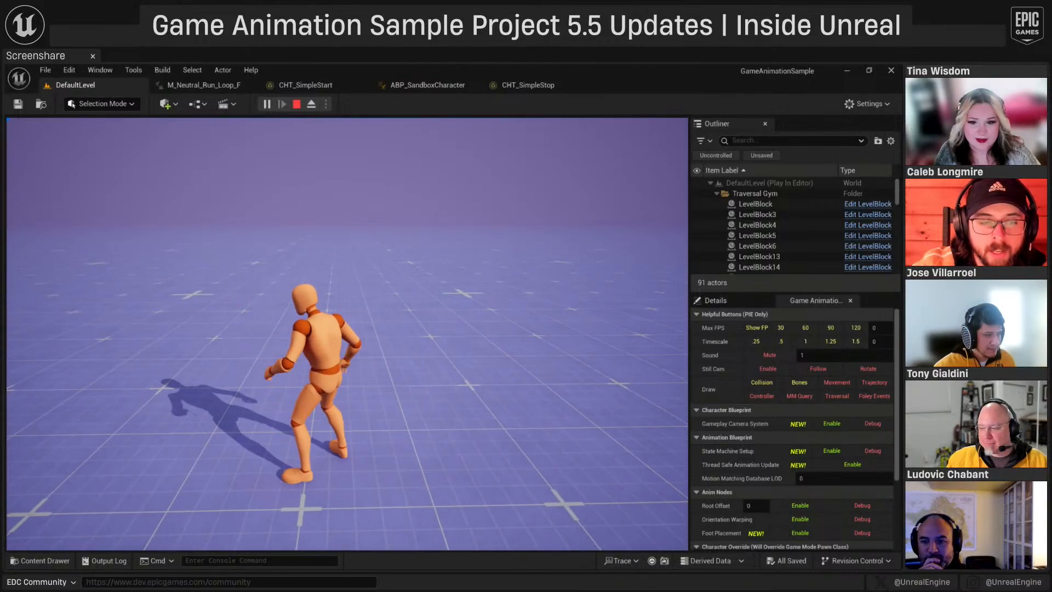
click(313, 86)
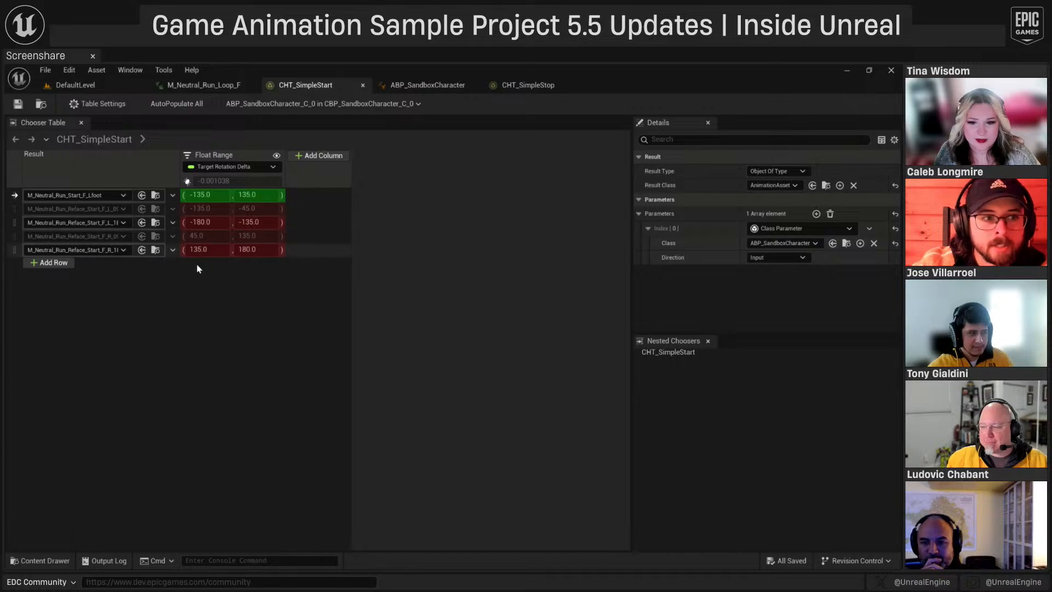
click(515, 86)
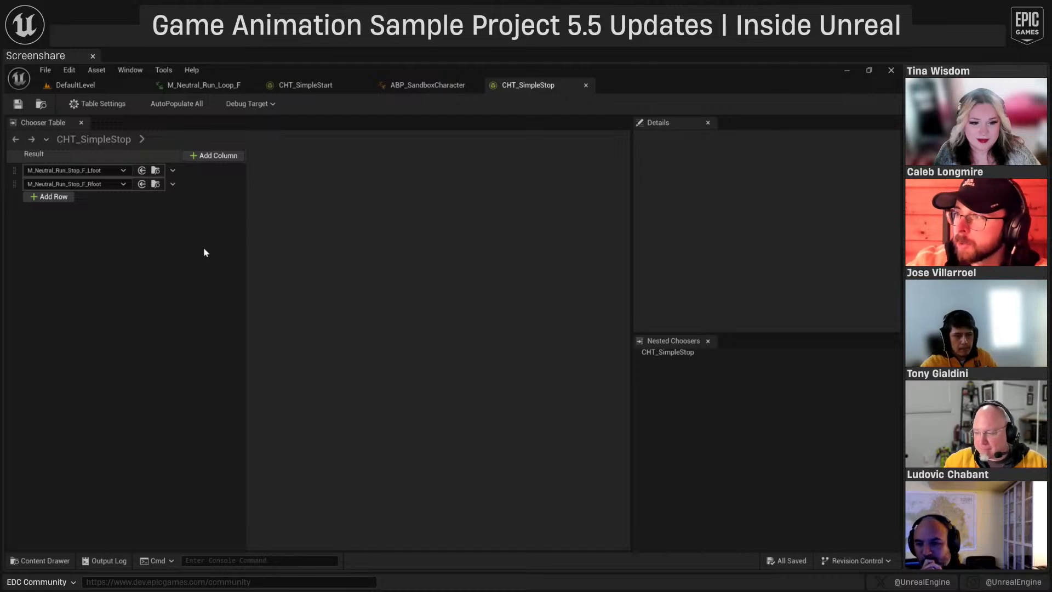
click(328, 87)
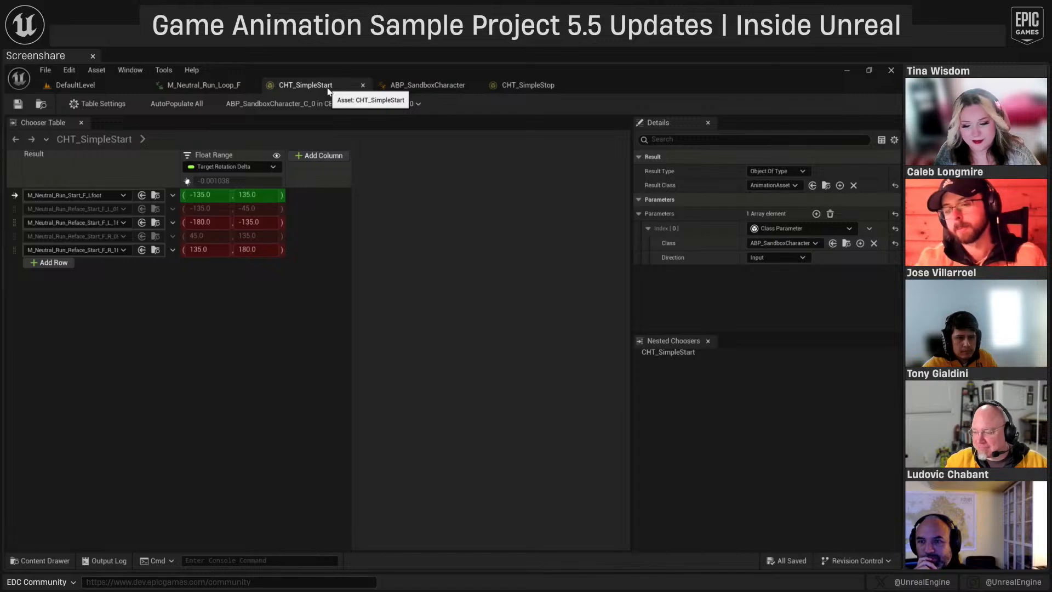
click(221, 87)
- In ABP_SandboxCharacter's Simple State Machine, enter the Start state and open its OnStateEntry_Start function
click(427, 85)
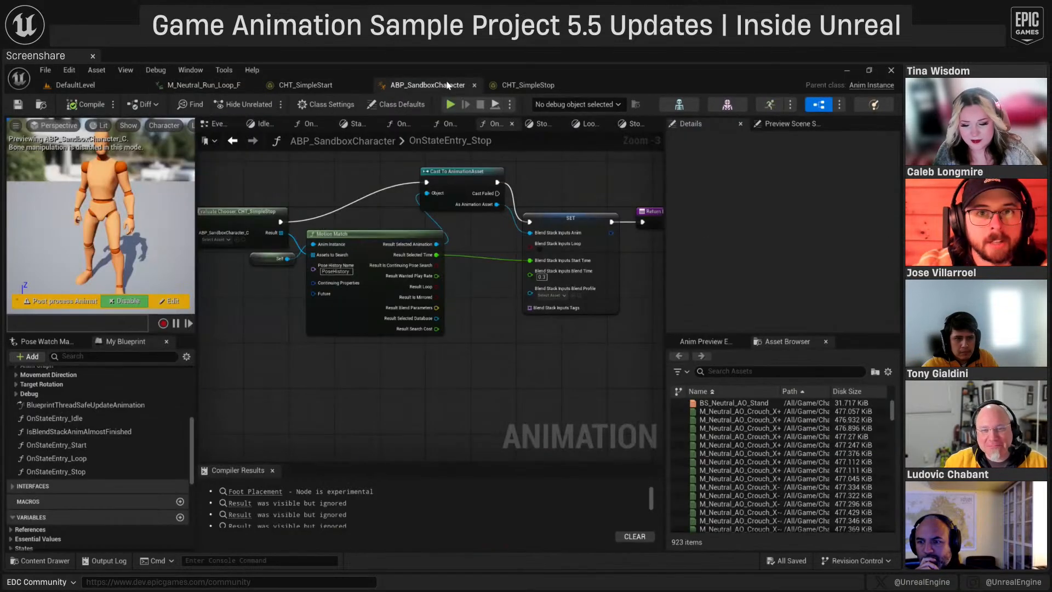
click(232, 140)
click(234, 142)
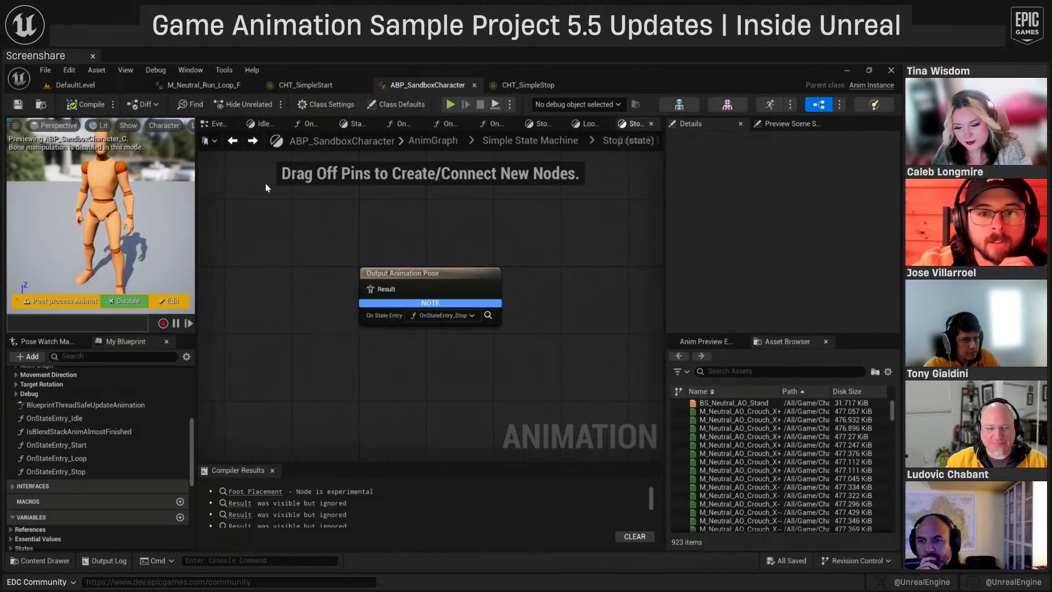
click(234, 142)
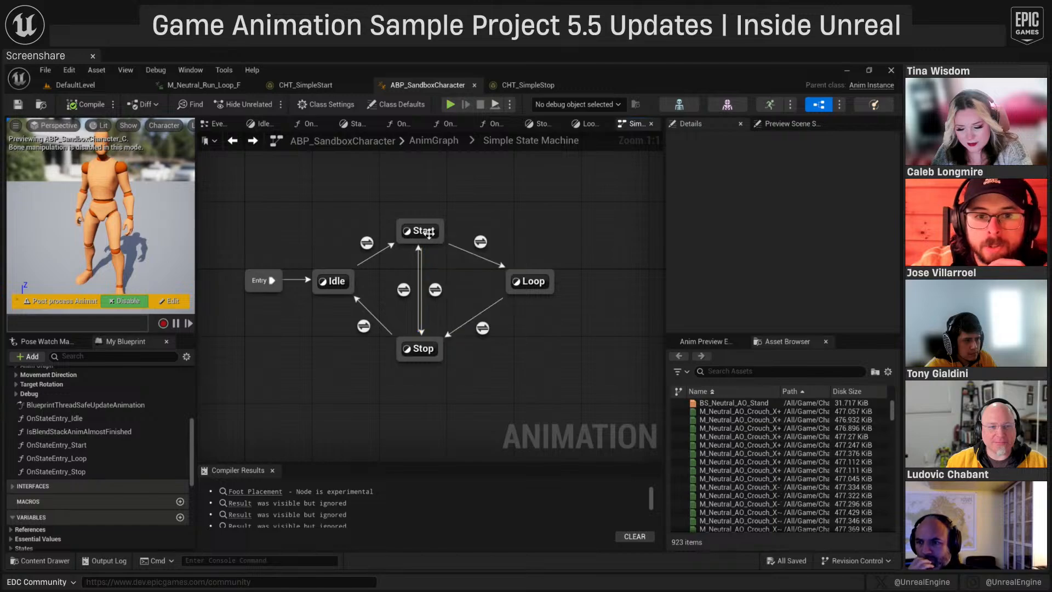
double_click(423, 231)
click(489, 316)
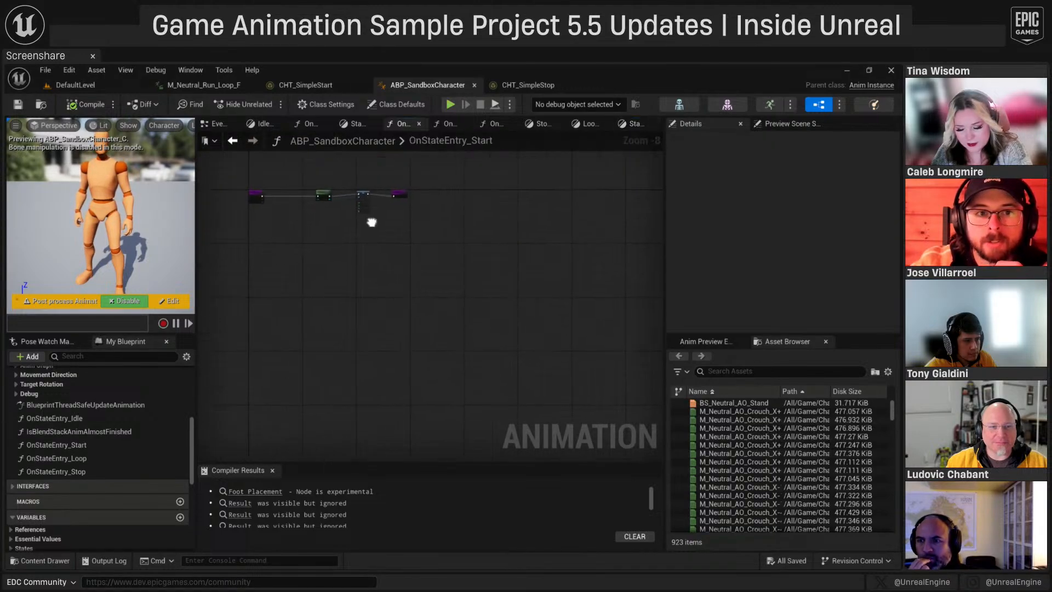
- Open the CHT_SimpleStart chooser table referenced by the Evaluate Chooser node
click(459, 260)
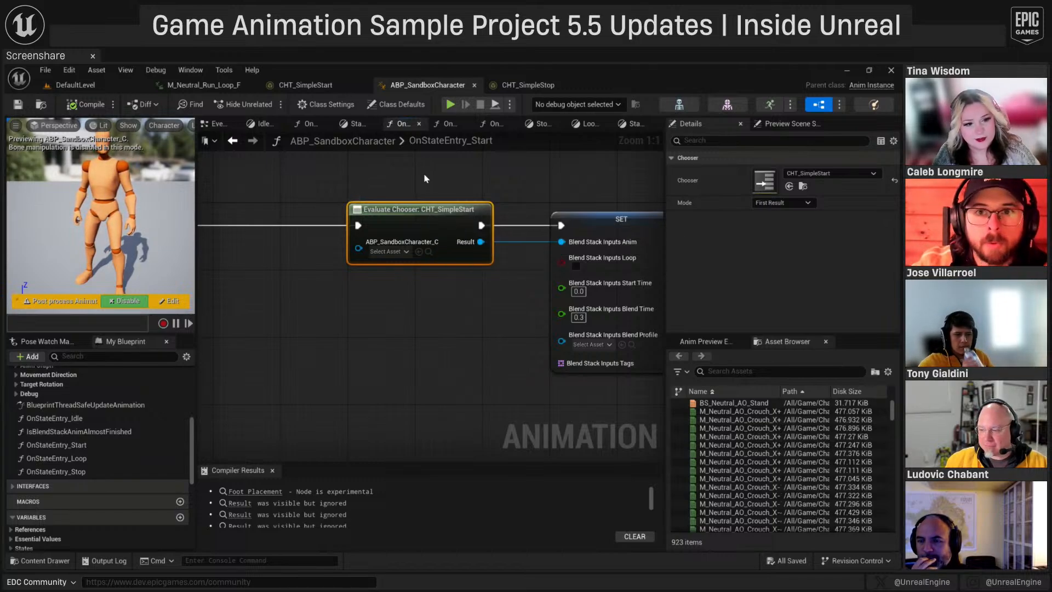
click(803, 186)
double_click(136, 460)
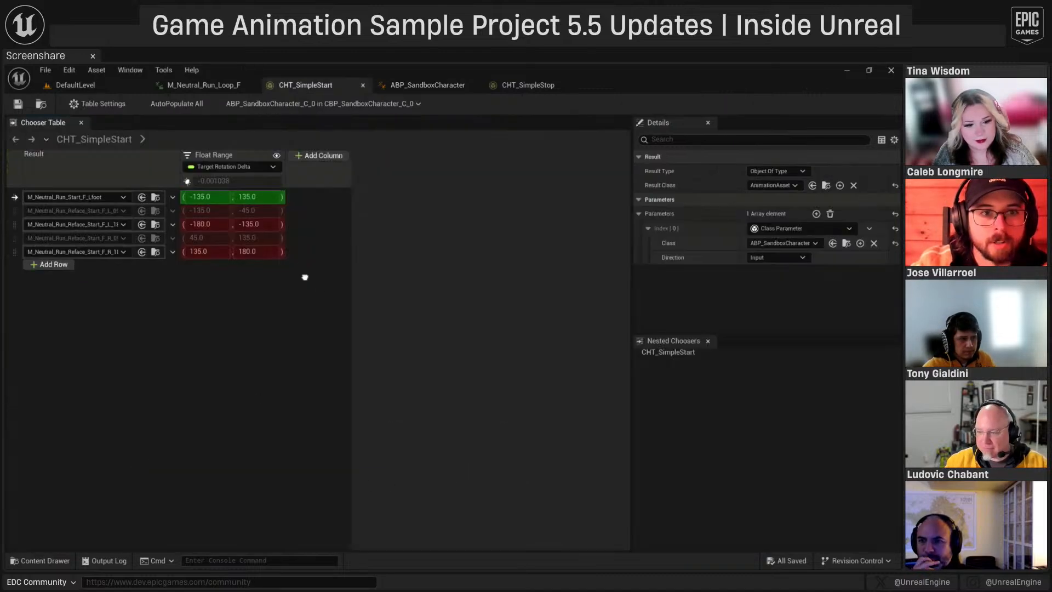
- Add a second parameter to CHT_SimpleStart as a Struct Parameter, with direction Output and struct S_ChooserOutputs
click(816, 213)
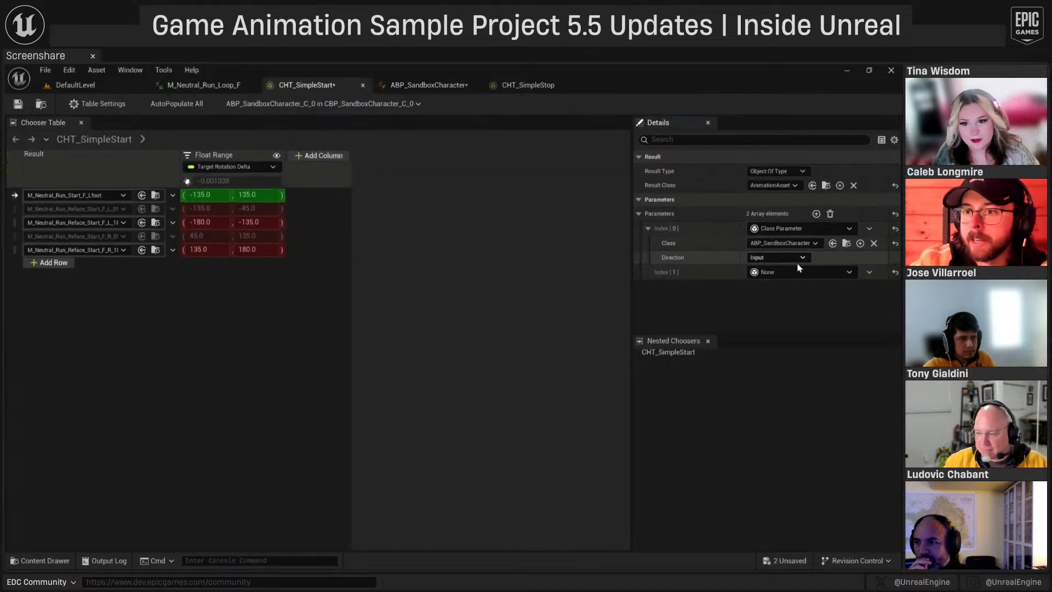
click(801, 272)
click(777, 310)
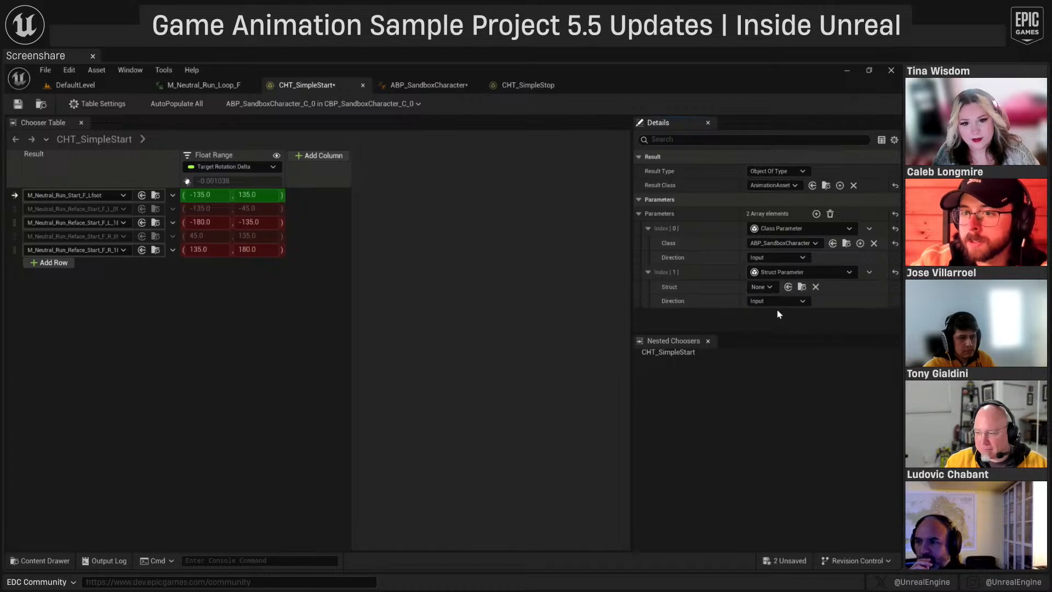
click(763, 286)
key(Escape)
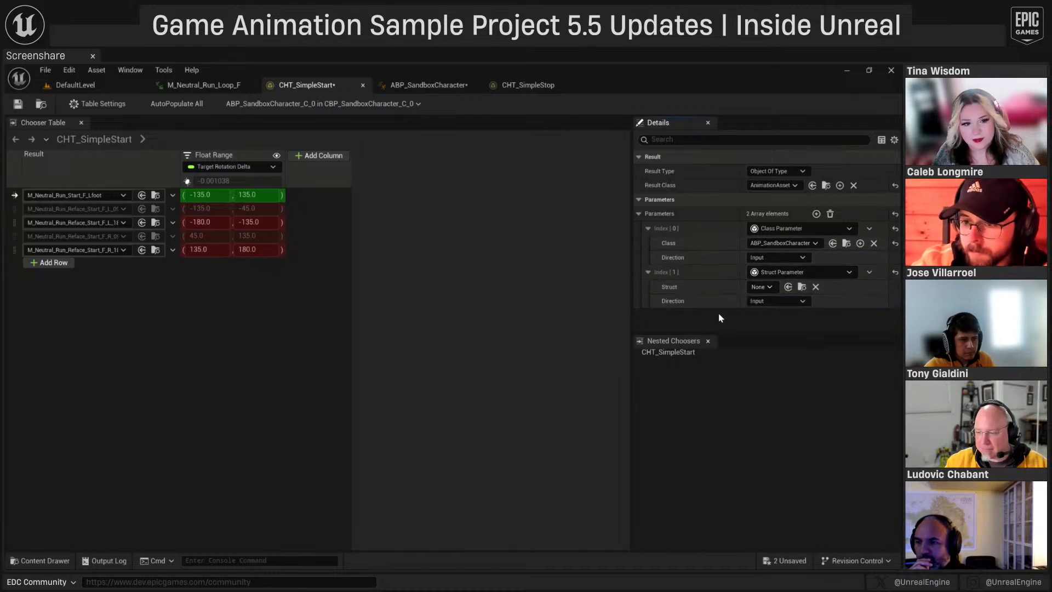
click(777, 301)
click(766, 323)
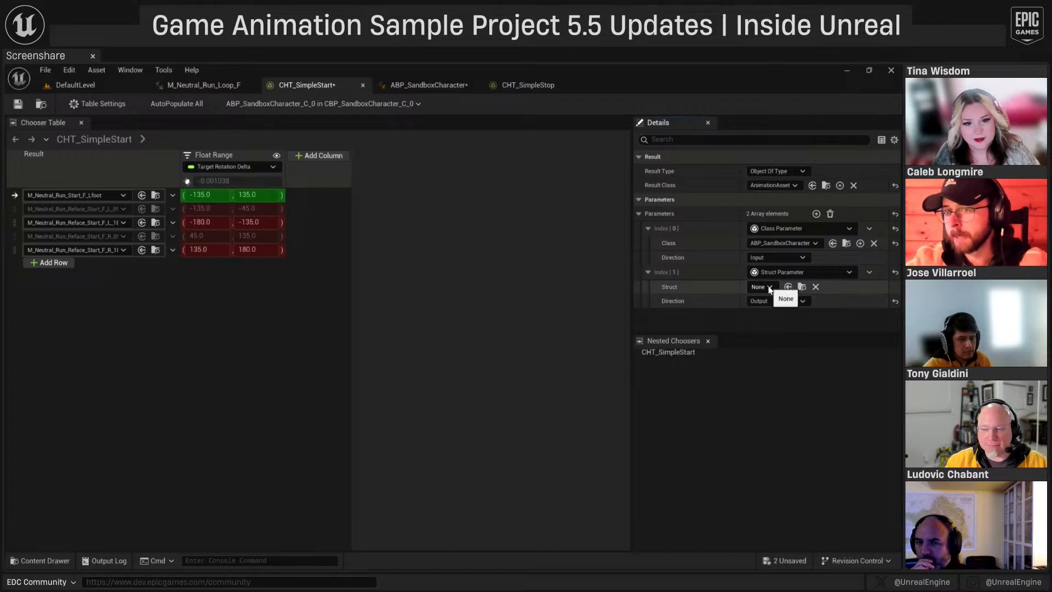
click(769, 287)
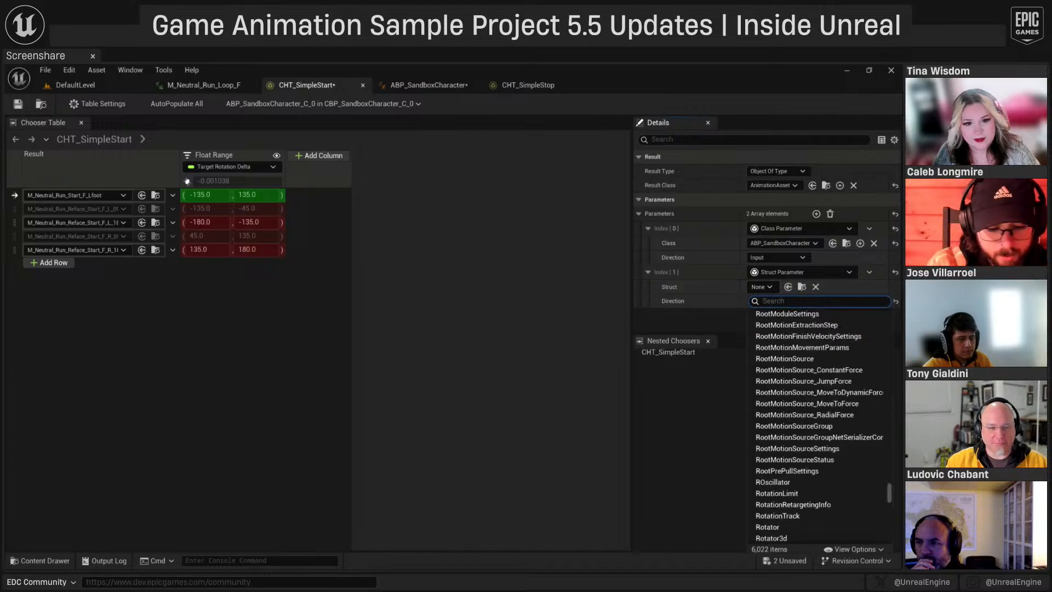
text(chooser out)
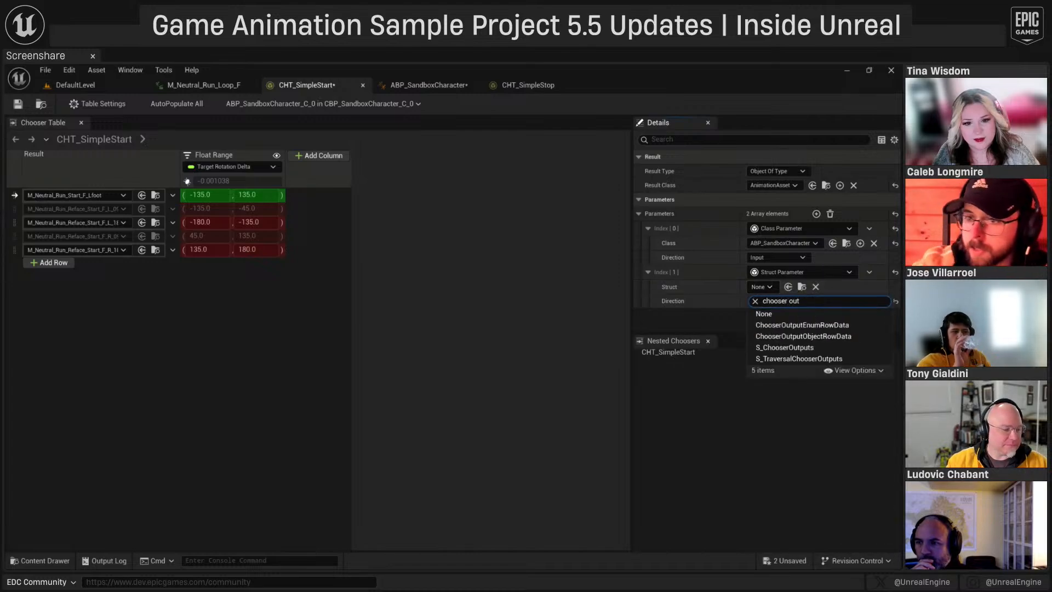
click(787, 347)
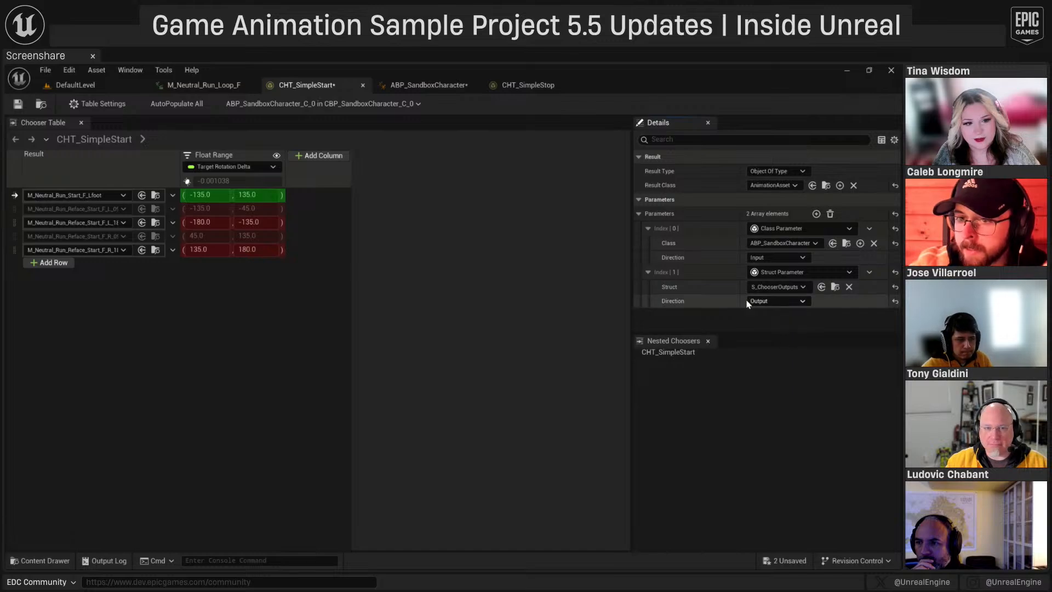
- Add an Output Struct column to CHT_SimpleStart and bind it to S Chooser Outputs
click(320, 156)
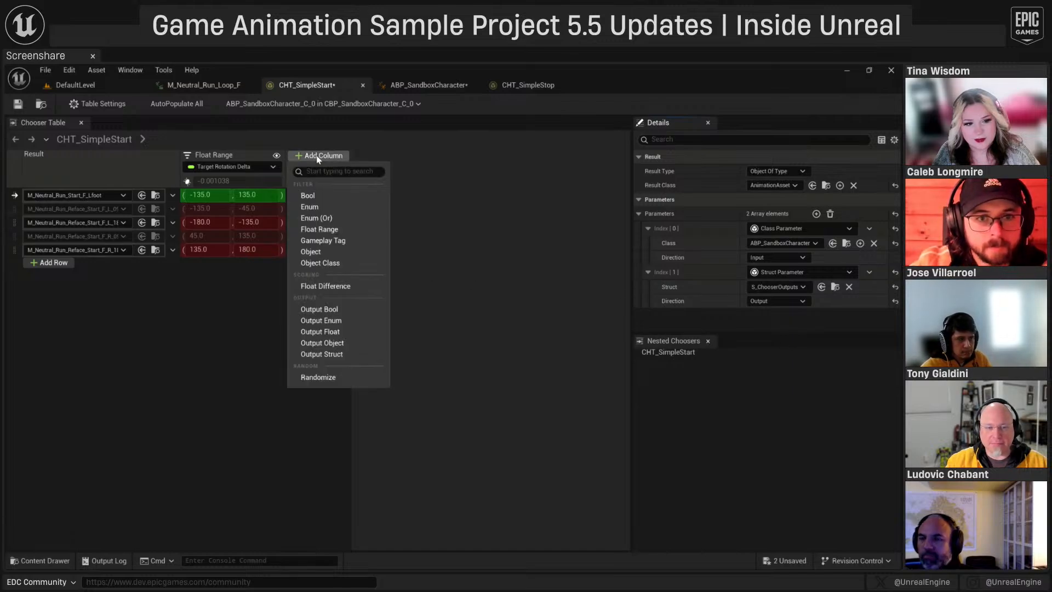
click(337, 354)
click(346, 167)
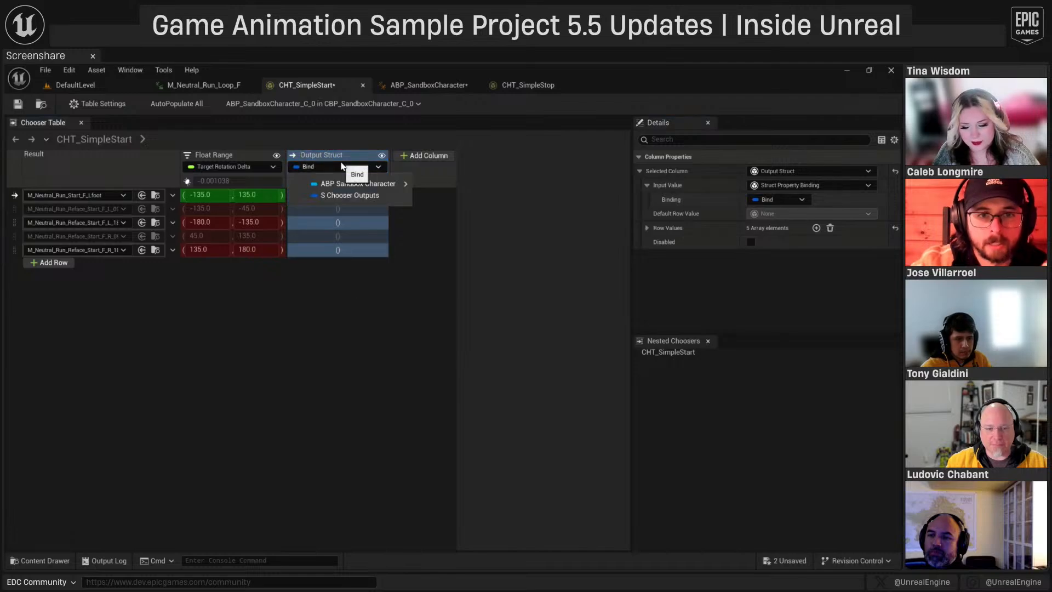
click(351, 196)
- Expand the S Chooser Outputs of the M_Neutral_Run_Start_F_Lfoot row and set its Blend Time to 1
click(392, 200)
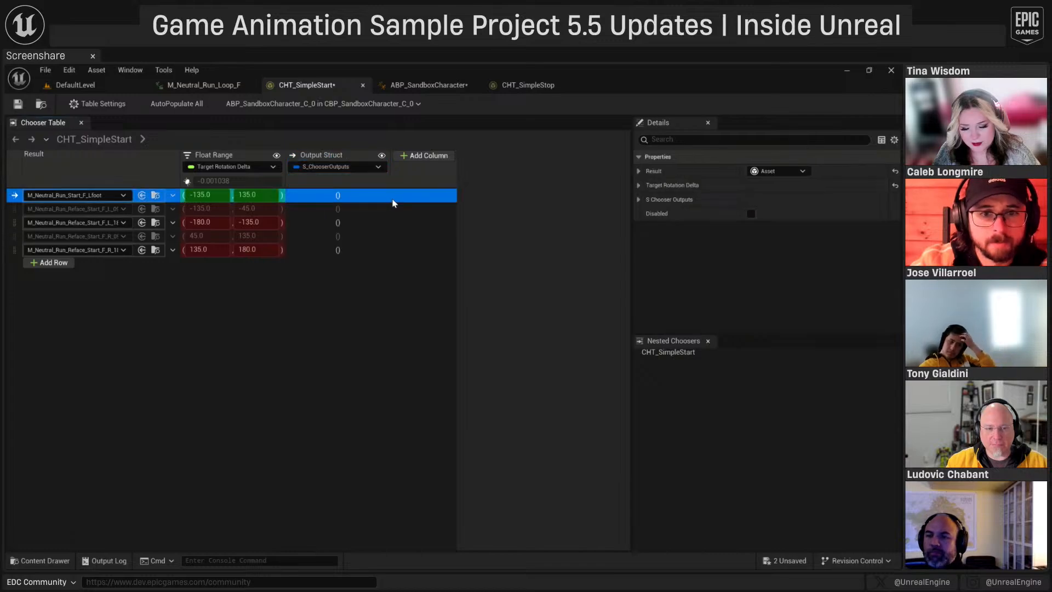
click(383, 211)
click(378, 222)
click(367, 248)
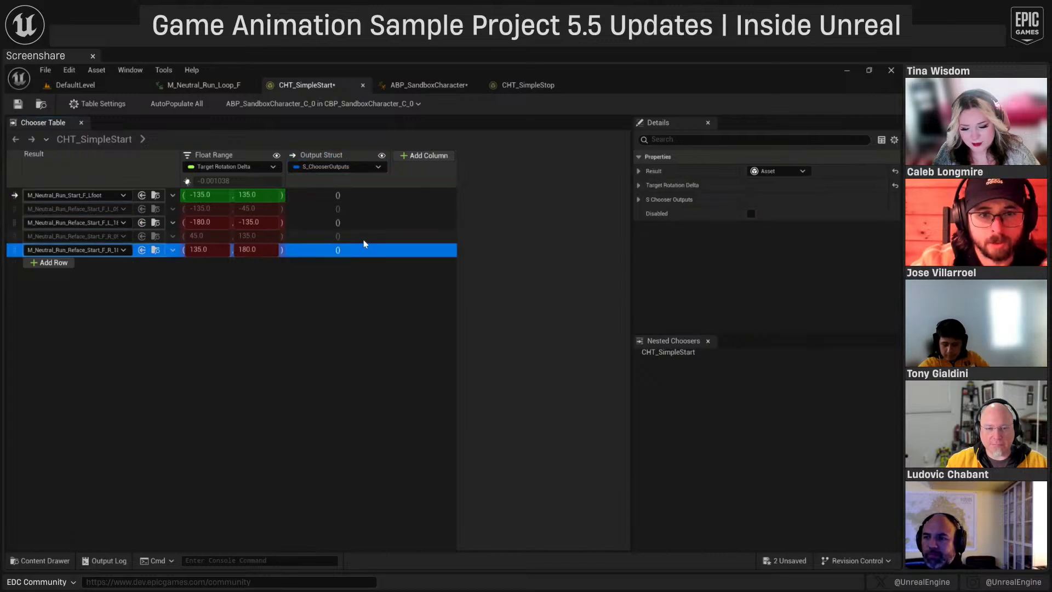
click(363, 237)
click(364, 196)
click(638, 200)
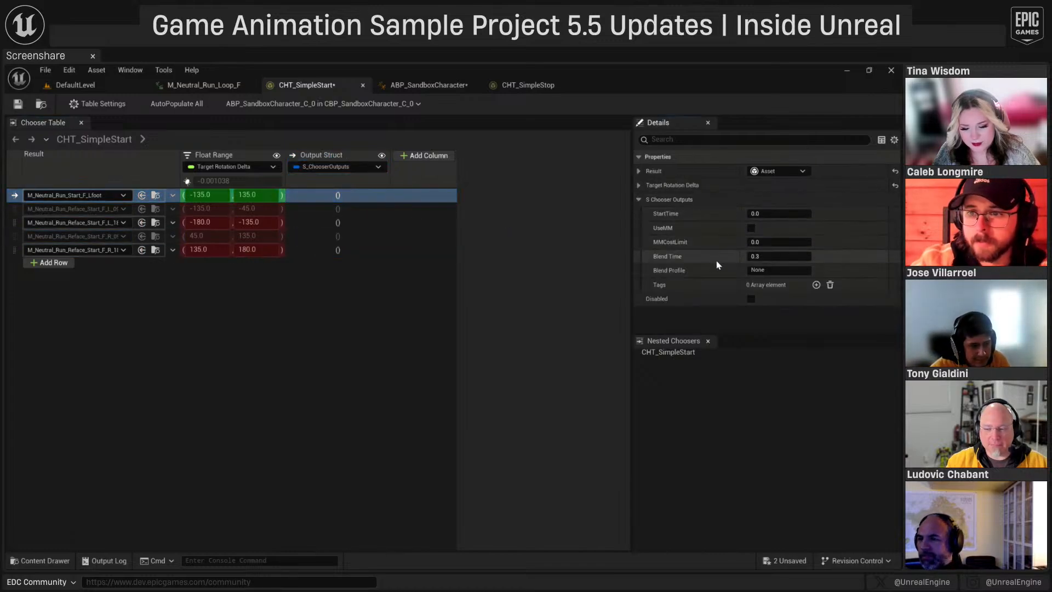
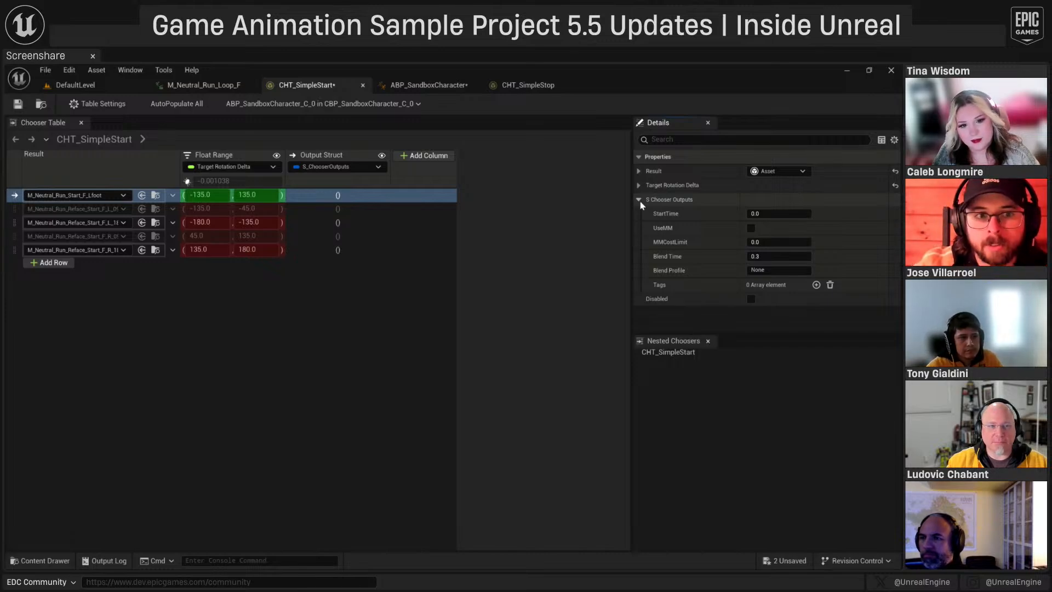
click(340, 198)
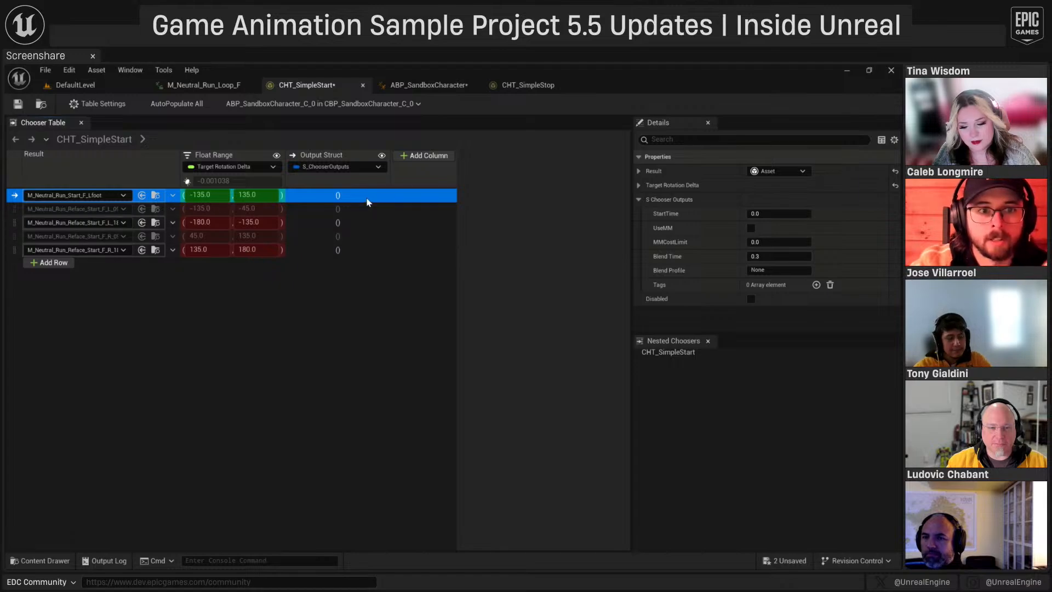
click(774, 257)
text(1)
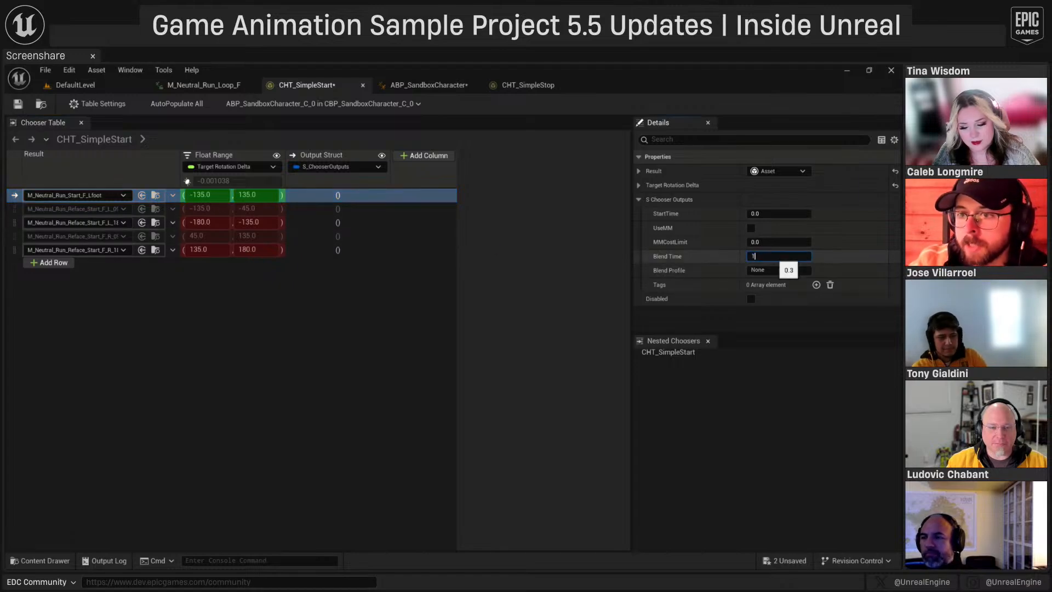
key(Return)
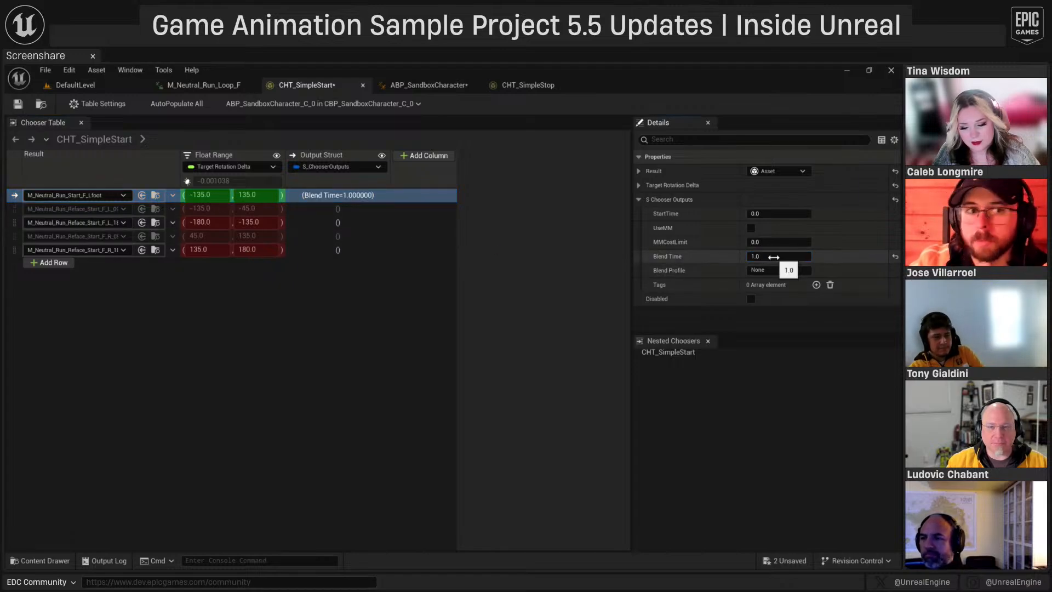
- Set Blend Time to 0.1 for the rows ranging -180 to -135 and 135 to 180, and save CHT_SimpleStart
click(338, 223)
ctrl+click(350, 250)
click(775, 257)
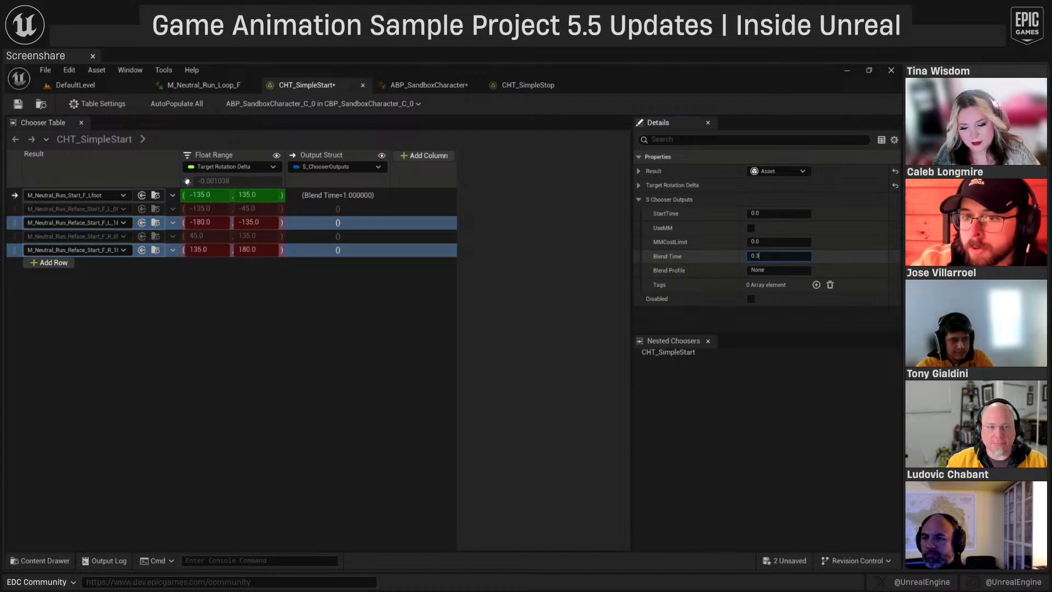
text(.1)
key(Return)
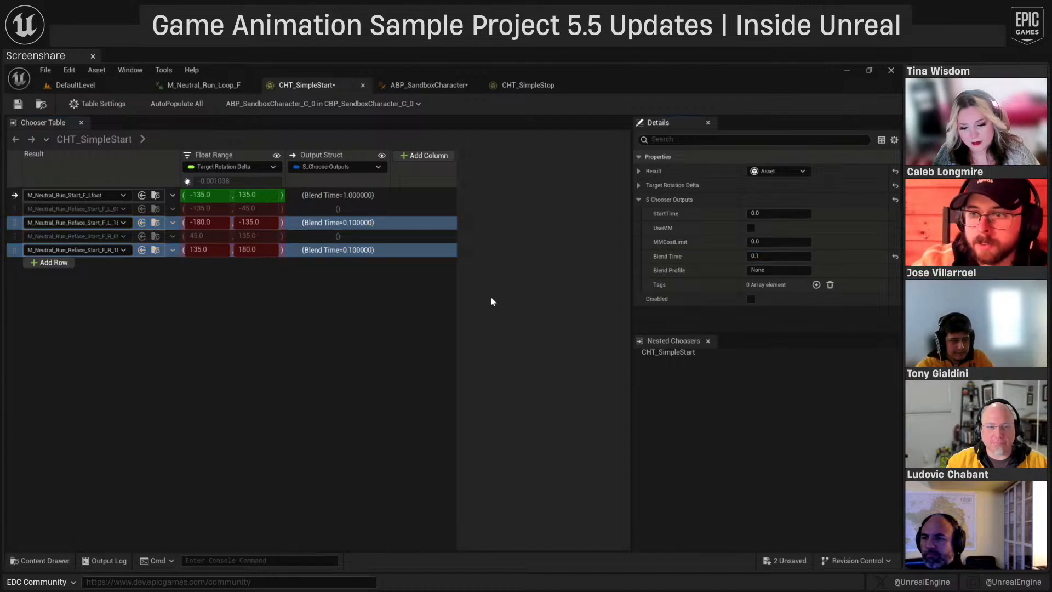
click(396, 304)
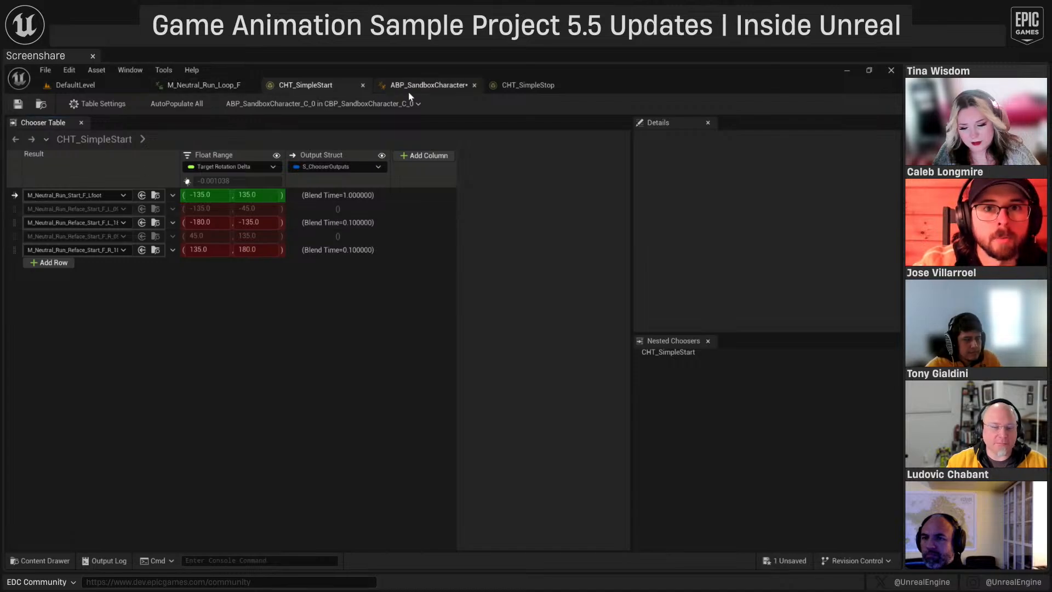
- Return to OnStateEntry_Start in ABP_SandboxCharacter and move the Evaluate Chooser node farther from the SET node to make room between them
click(421, 86)
scroll(525, 233, down, 2)
drag(520, 213, 386, 213)
scroll(414, 239, up, 3)
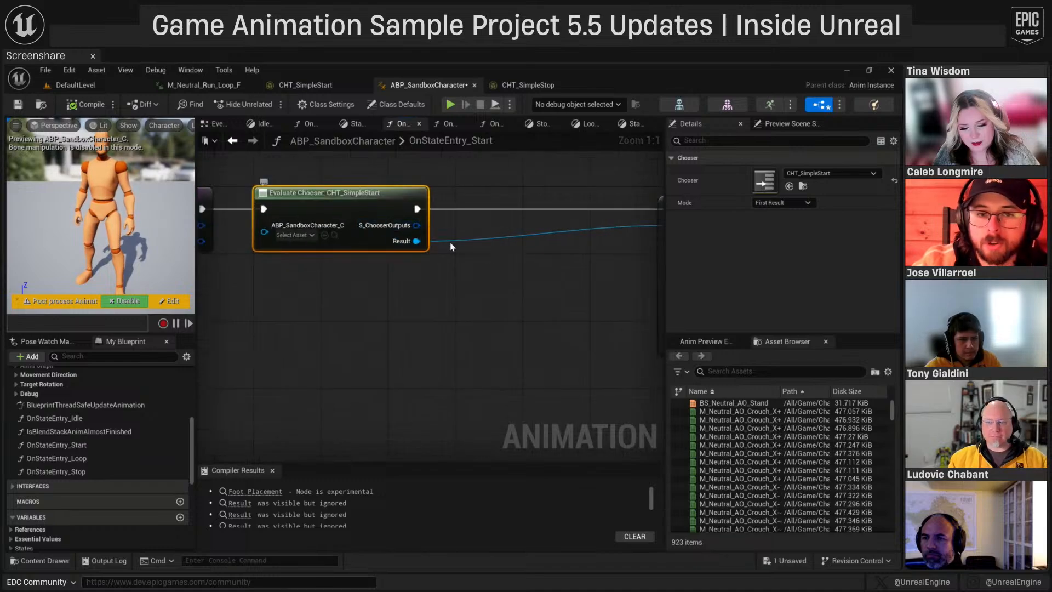
- Add a Break S Chooser Outputs node fed by the S_ChooserOutputs pin of the CHT_SimpleStart Evaluate Chooser node
right_drag(506, 308, 431, 296)
drag(341, 212, 390, 268)
text(break)
key(Return)
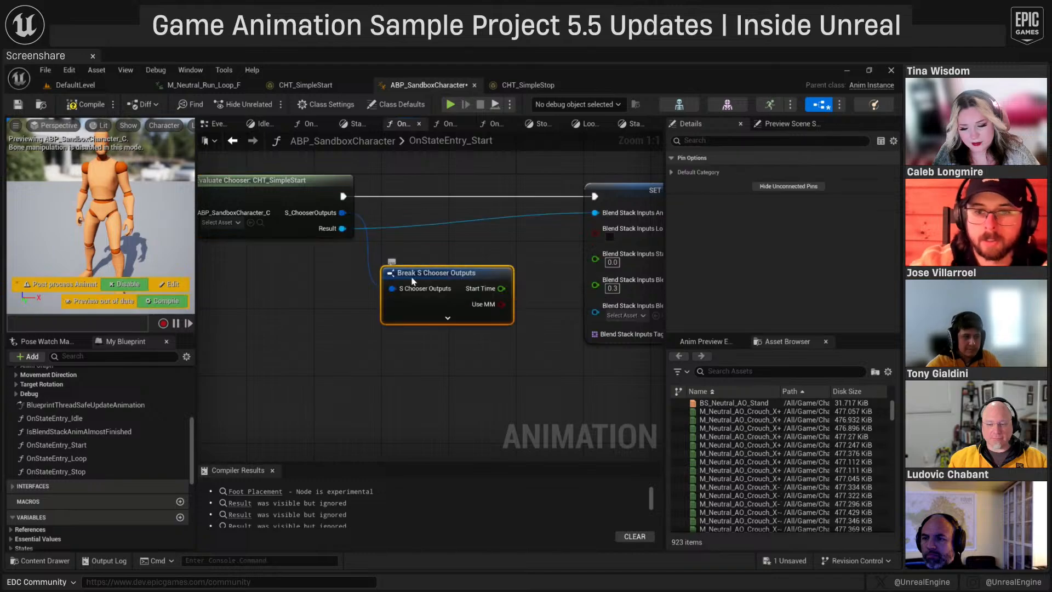
- Connect the Break node's Start Time and Blend Time to the matching Blend Stack Inputs on the SET node, and compile and save the blueprint
right_drag(536, 297, 459, 315)
drag(423, 306, 519, 279)
alt+click(428, 307)
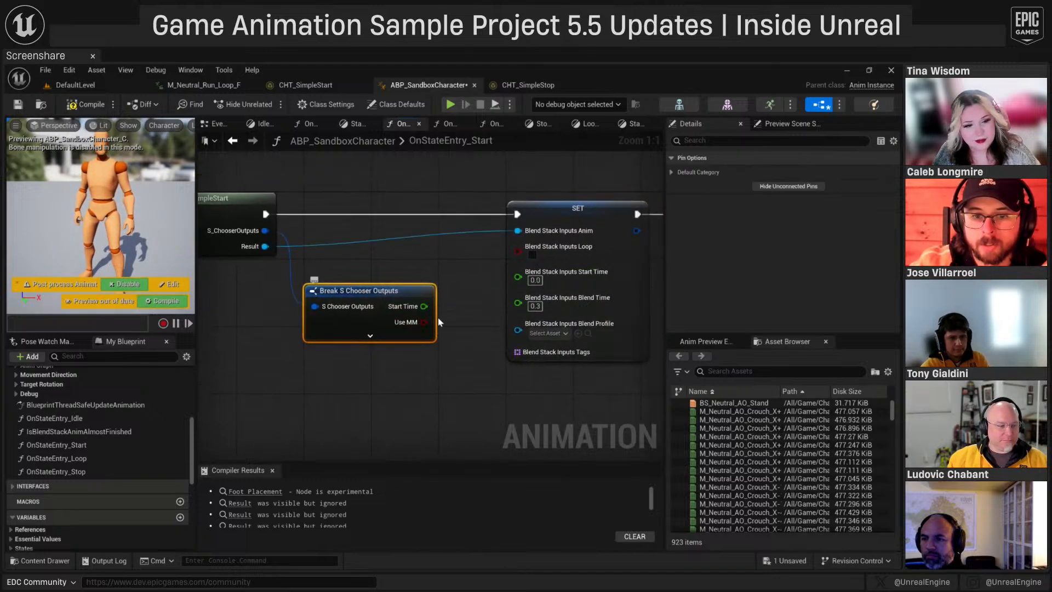
drag(410, 294, 536, 275)
click(404, 313)
drag(426, 328, 518, 290)
drag(395, 269, 435, 270)
right_drag(402, 236, 444, 244)
scroll(445, 224, down, 2)
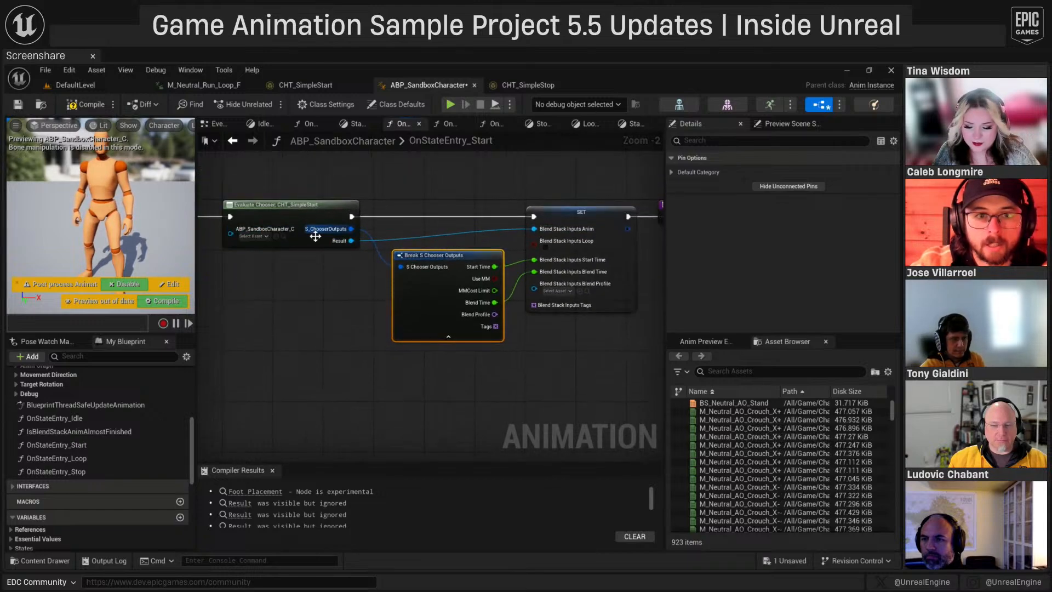
click(86, 104)
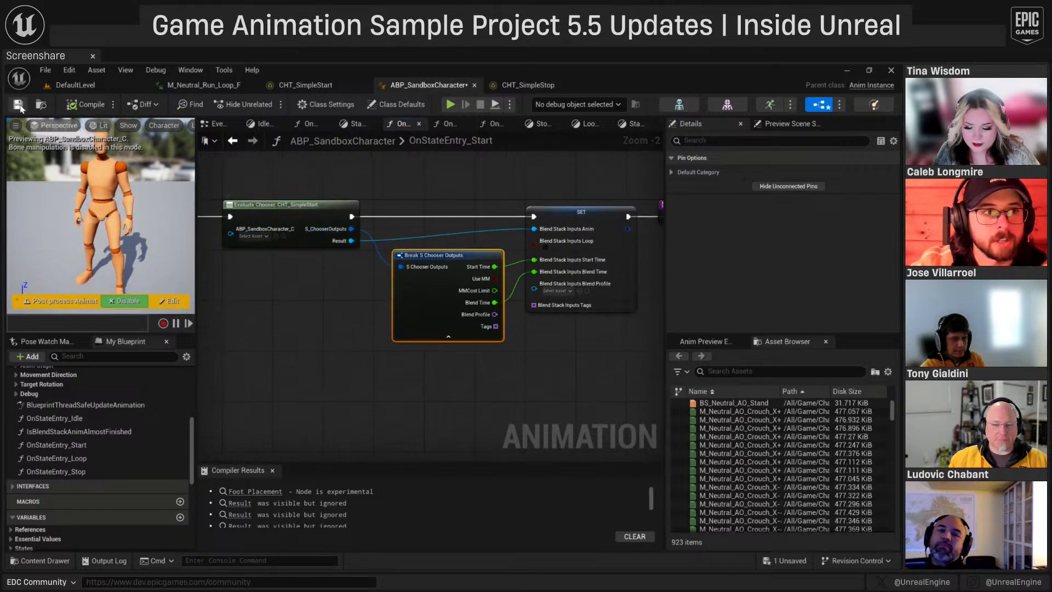
- Play-test DefaultLevel by running the character forward and backward, and check which row is chosen in CHT_SimpleStart
click(104, 87)
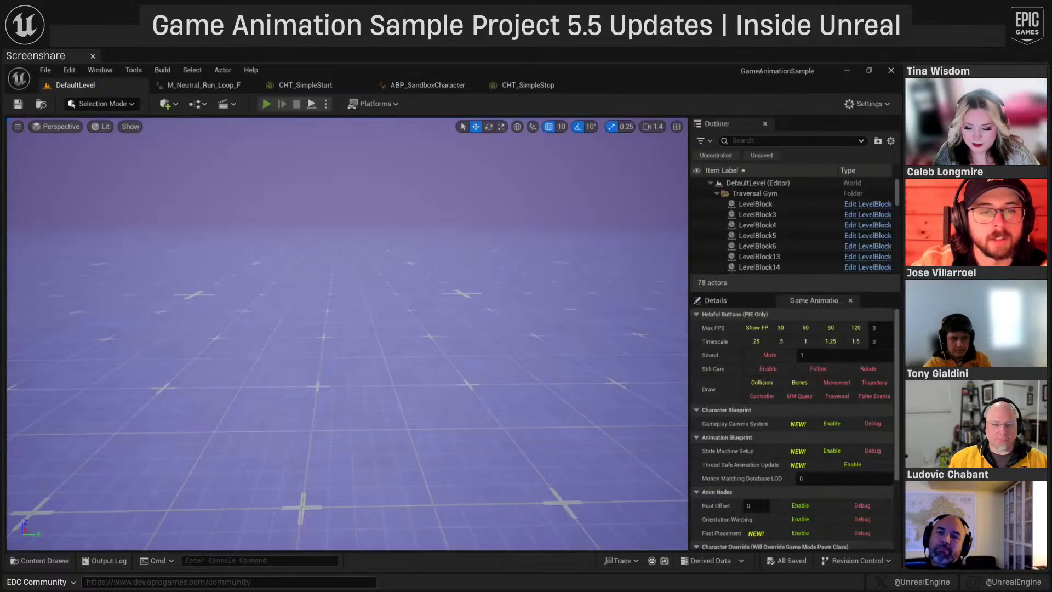
key(alt+p)
key(w)
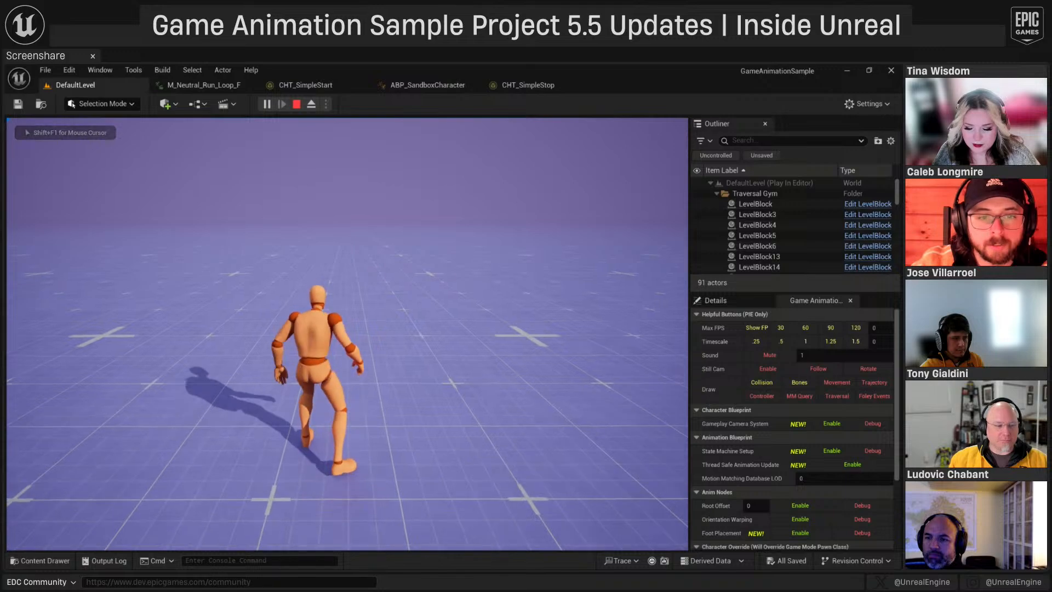
key(w)
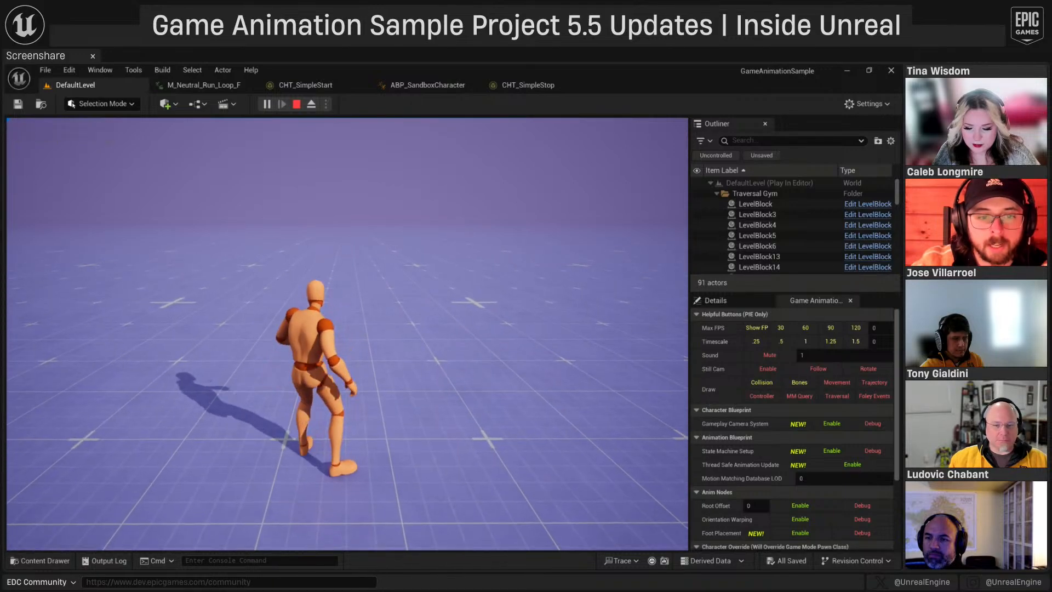
key(s)
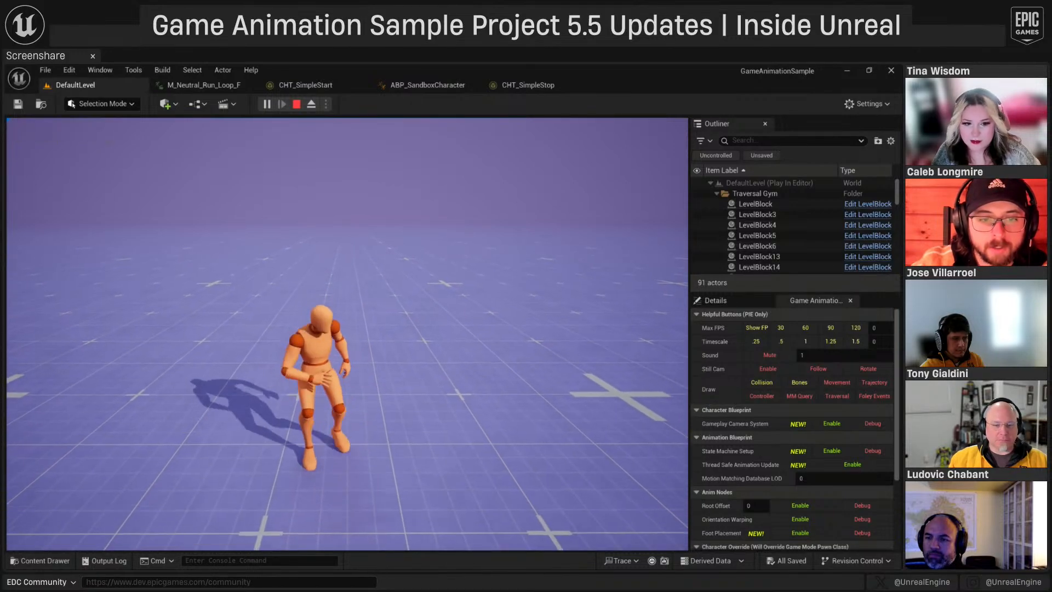
key(w)
key(s)
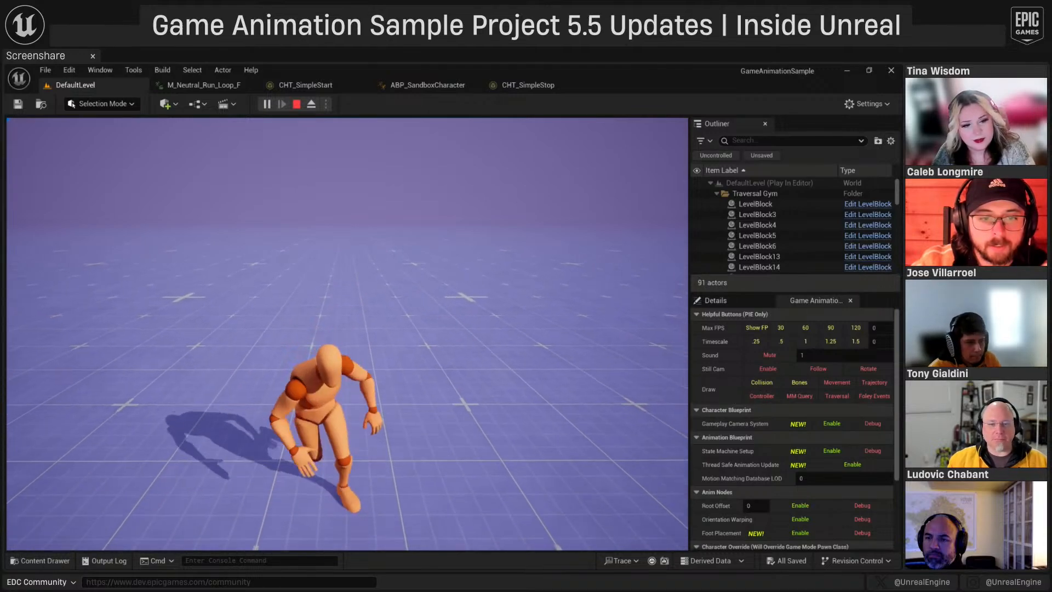
click(305, 84)
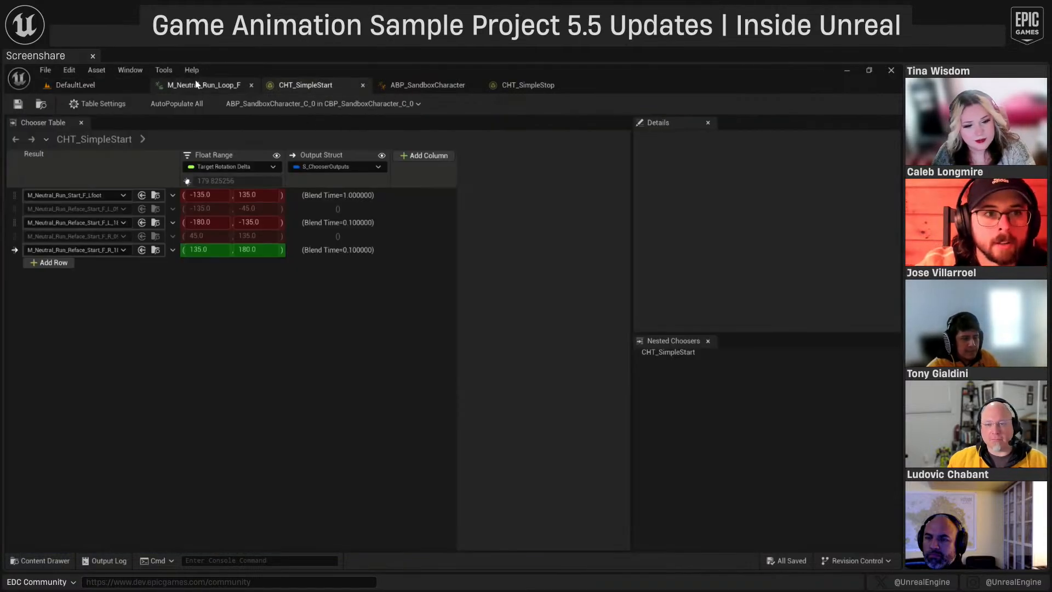
- Try the All Results mode on the Evaluate Chooser node in OnStateEntry_Start, and set the mode back to First Result
click(391, 84)
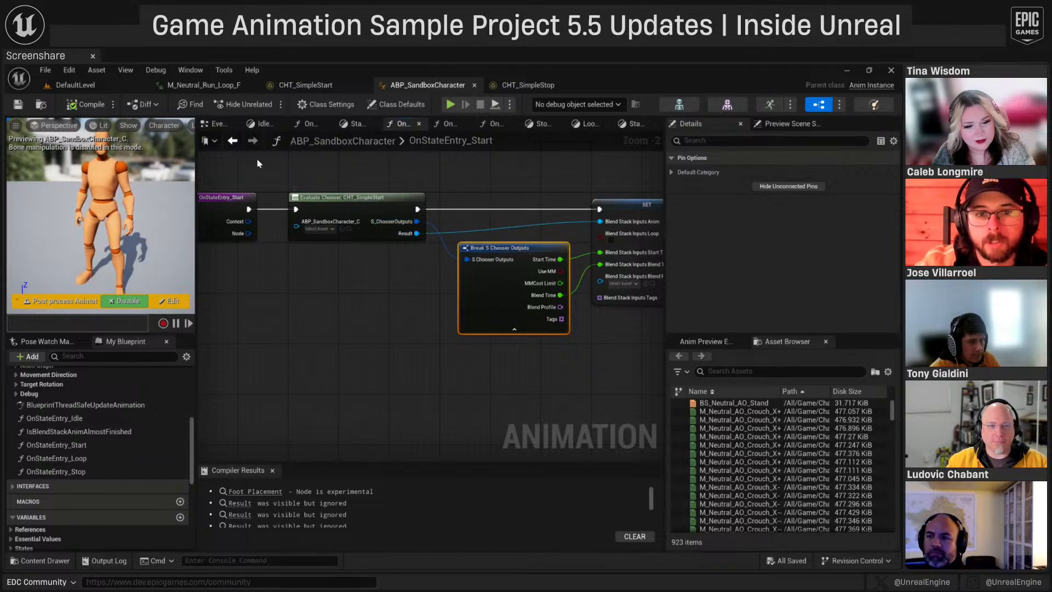
click(395, 233)
click(784, 203)
click(775, 223)
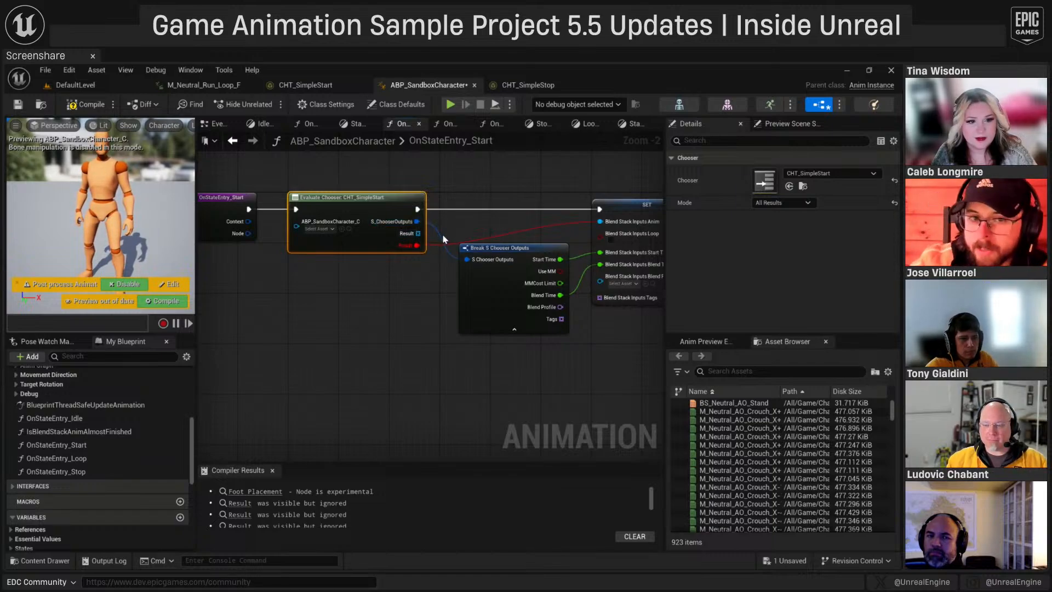
click(800, 203)
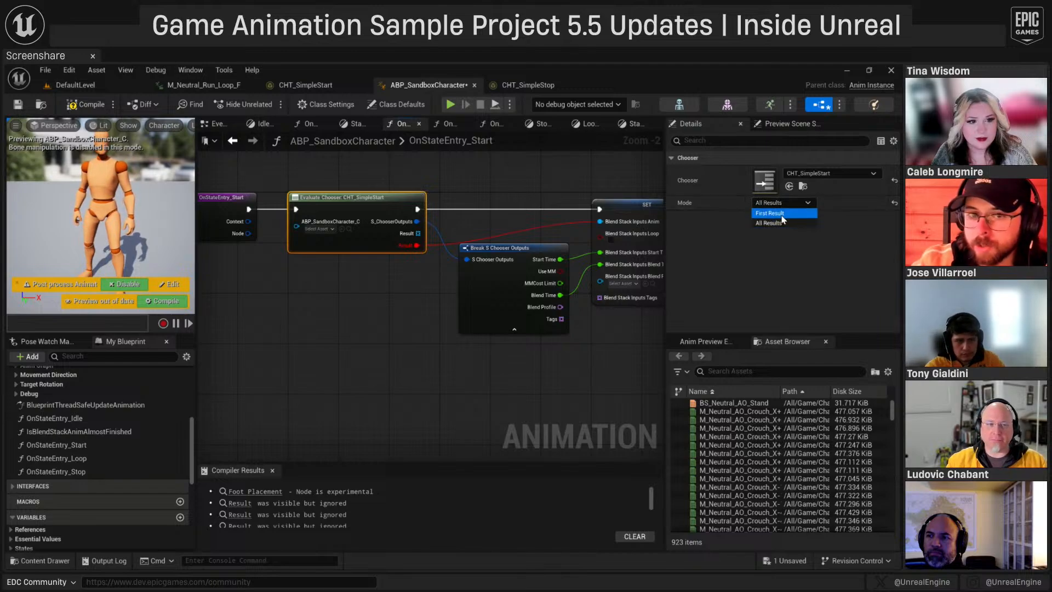
click(781, 213)
right_drag(499, 236, 486, 220)
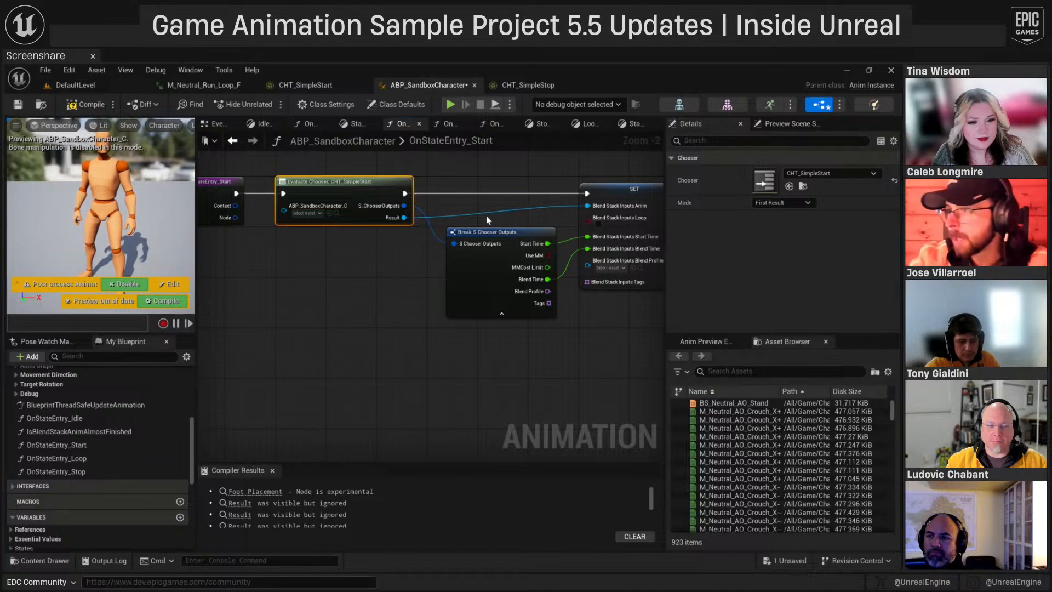
right_drag(472, 219, 461, 211)
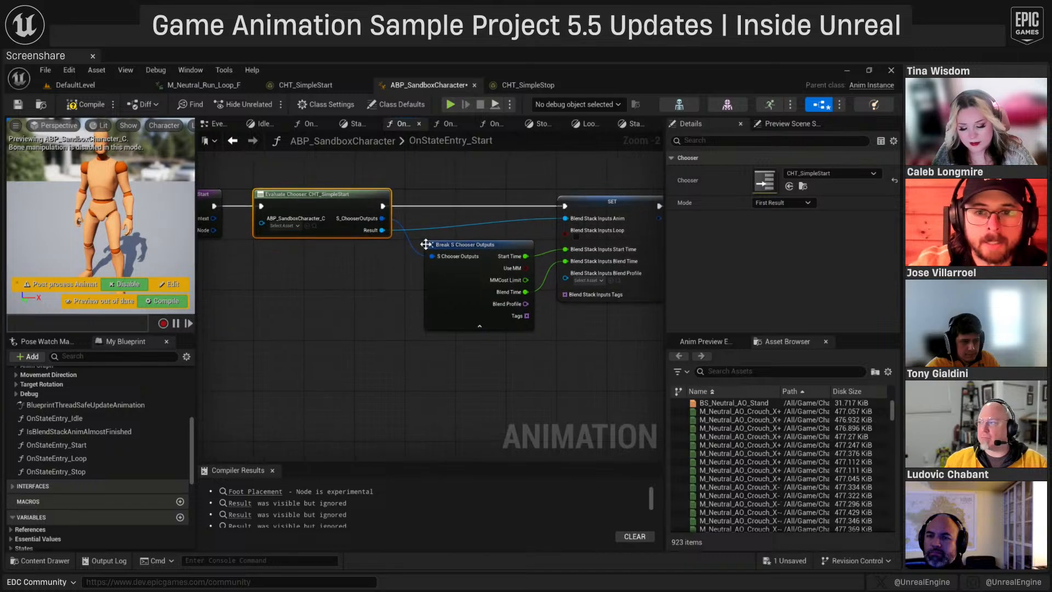
- Return to the AnimGraph and wire the experimental setup's Two Way Blend directly to the upper blend node, bypassing the bool blend
click(234, 141)
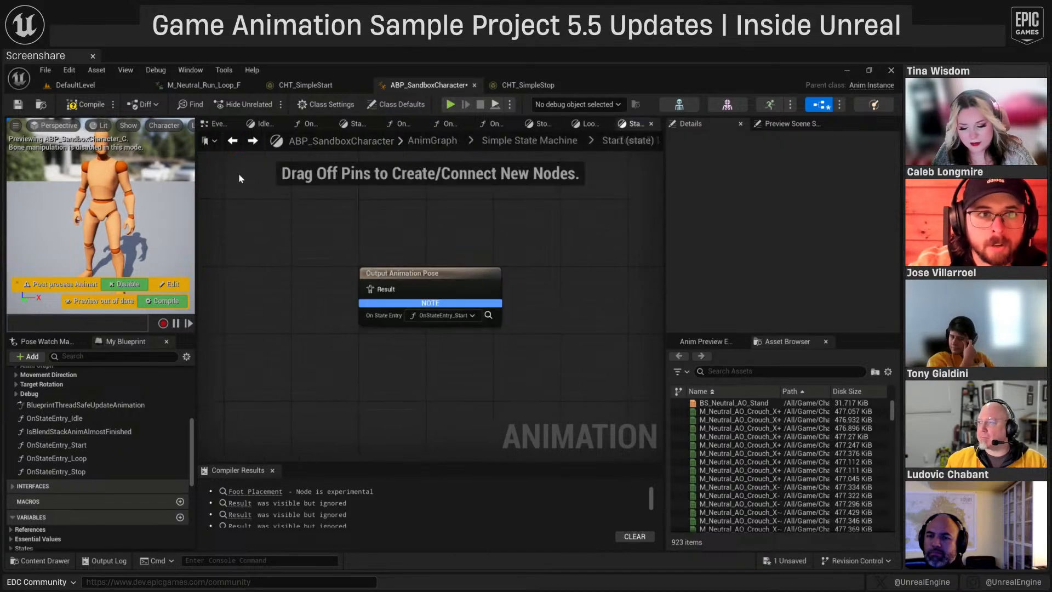
click(233, 141)
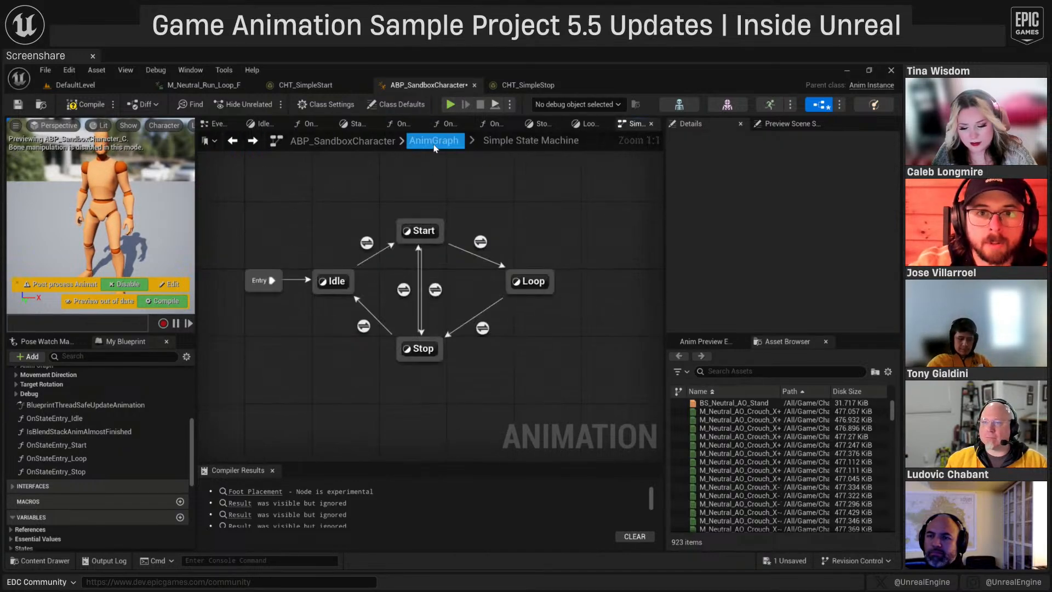
scroll(292, 183, down, 1)
right_drag(291, 175, 288, 187)
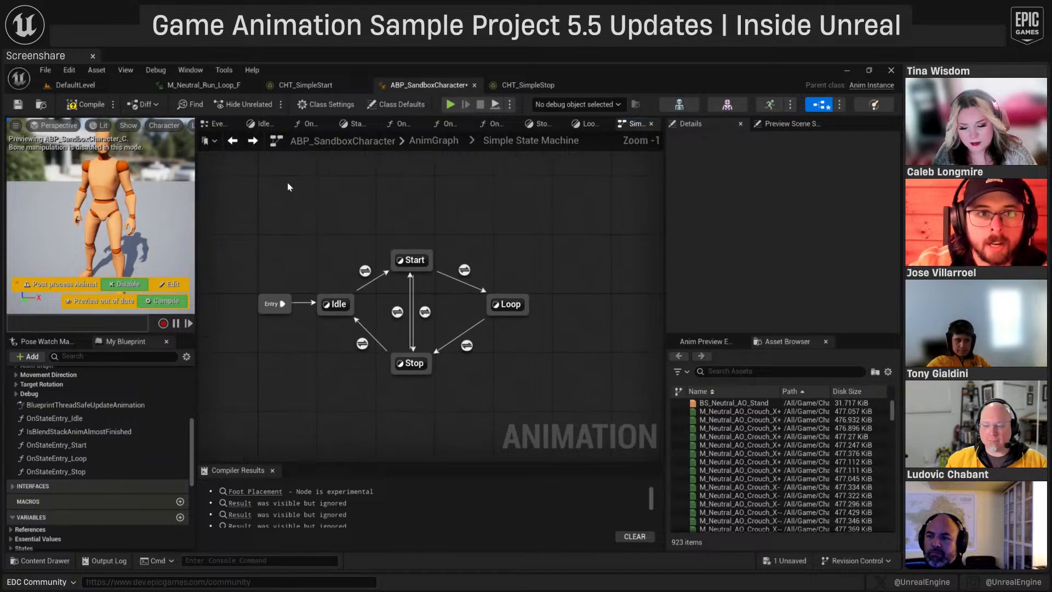
click(232, 141)
scroll(278, 352, up, 1)
right_drag(277, 351, 386, 287)
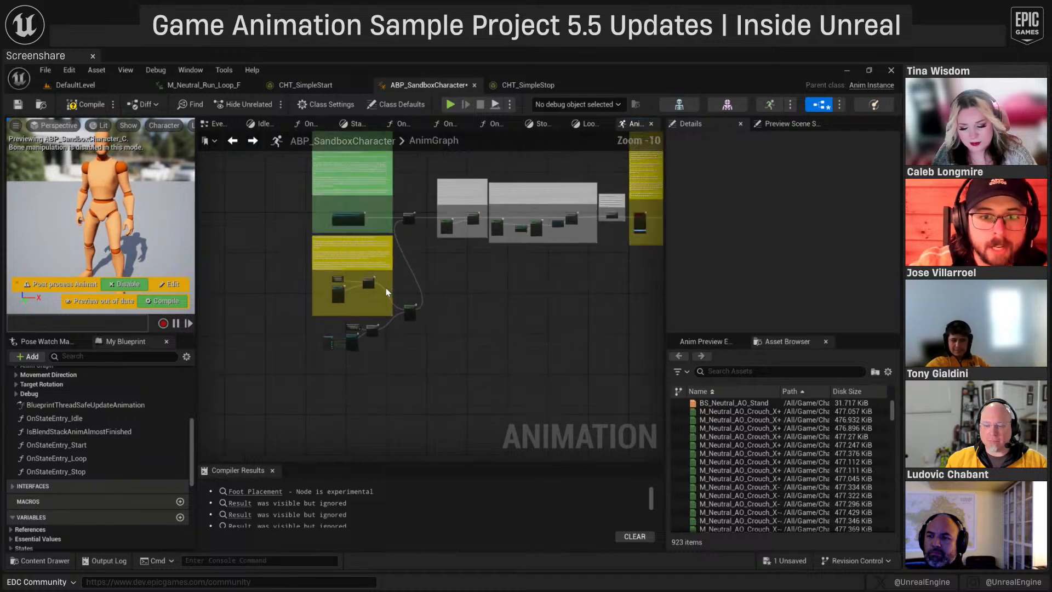
scroll(381, 289, up, 8)
right_drag(317, 302, 464, 303)
scroll(525, 327, down, 3)
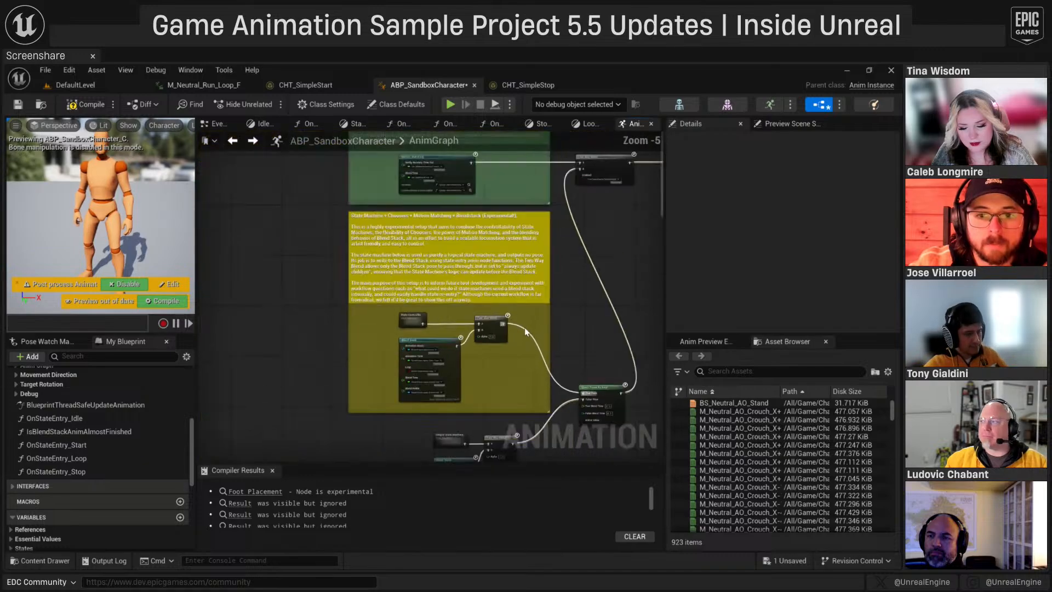
drag(587, 169, 583, 172)
- Delete the simple state machine, its blend stack, and their blend nodes below the experimental section, and save ABP_SandboxCharacter
right_drag(590, 395, 582, 310)
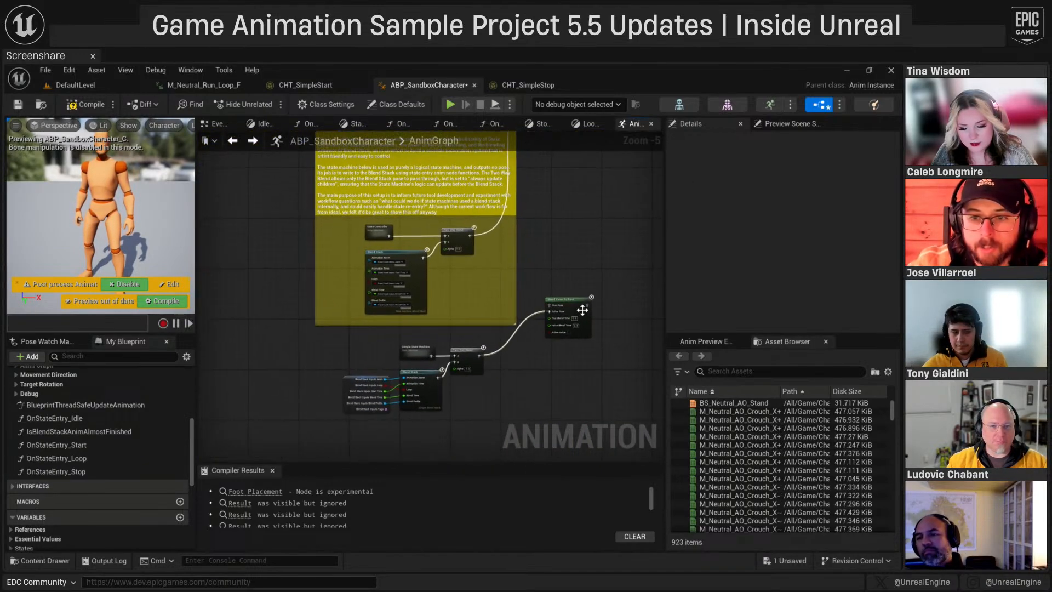
drag(583, 310, 531, 357)
drag(555, 432, 342, 343)
key(Delete)
right_drag(469, 272, 420, 337)
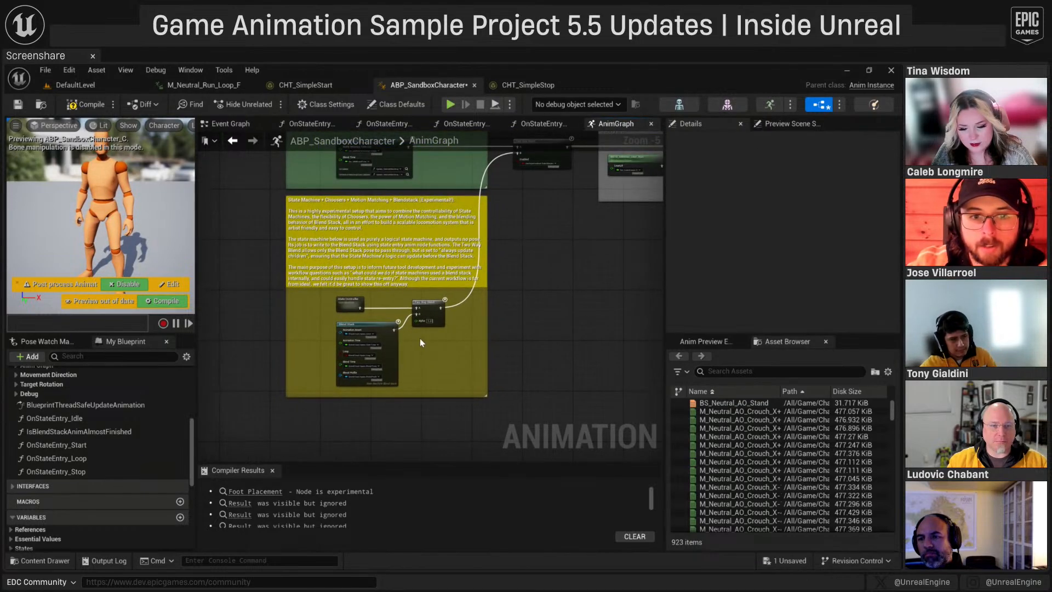
click(19, 105)
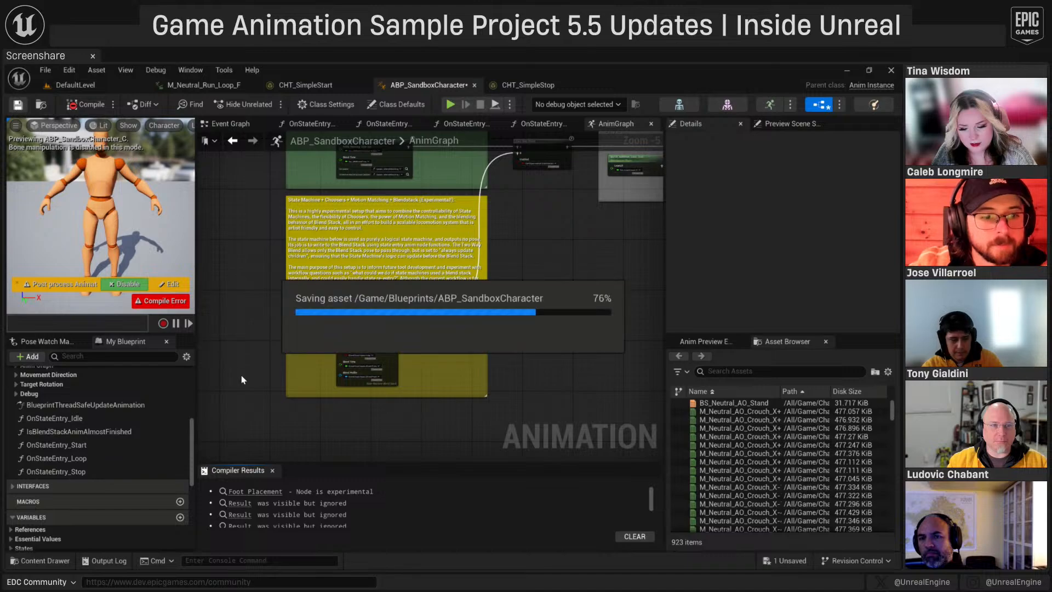
- Open the Simple Blend Stack reference error, delete the logic nodes in IsBlendStackAnimAlmostFinished, and recompile the blueprint
click(331, 506)
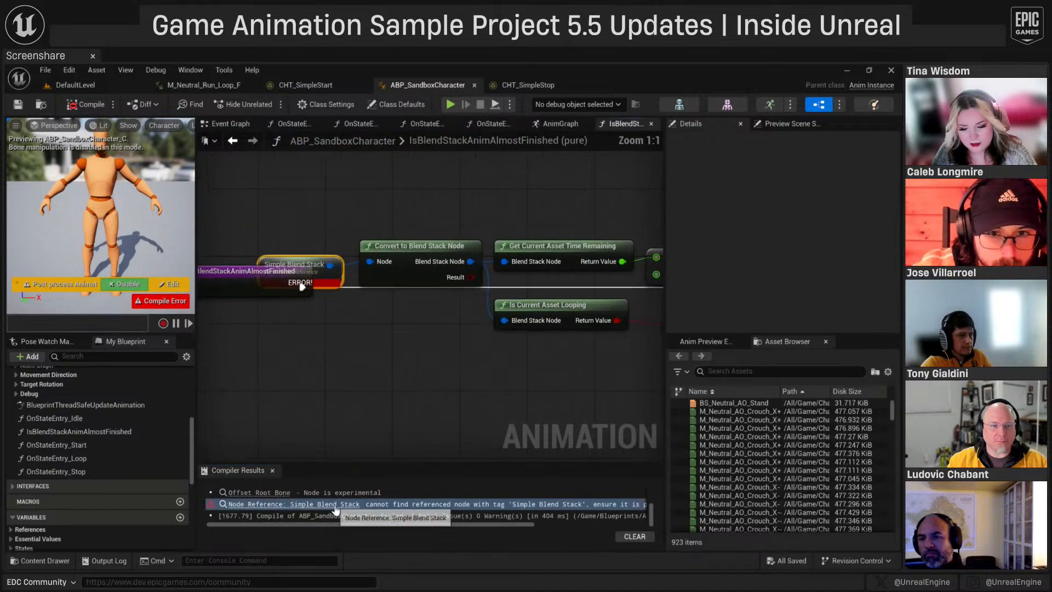
right_drag(548, 332, 422, 301)
right_drag(632, 368, 467, 314)
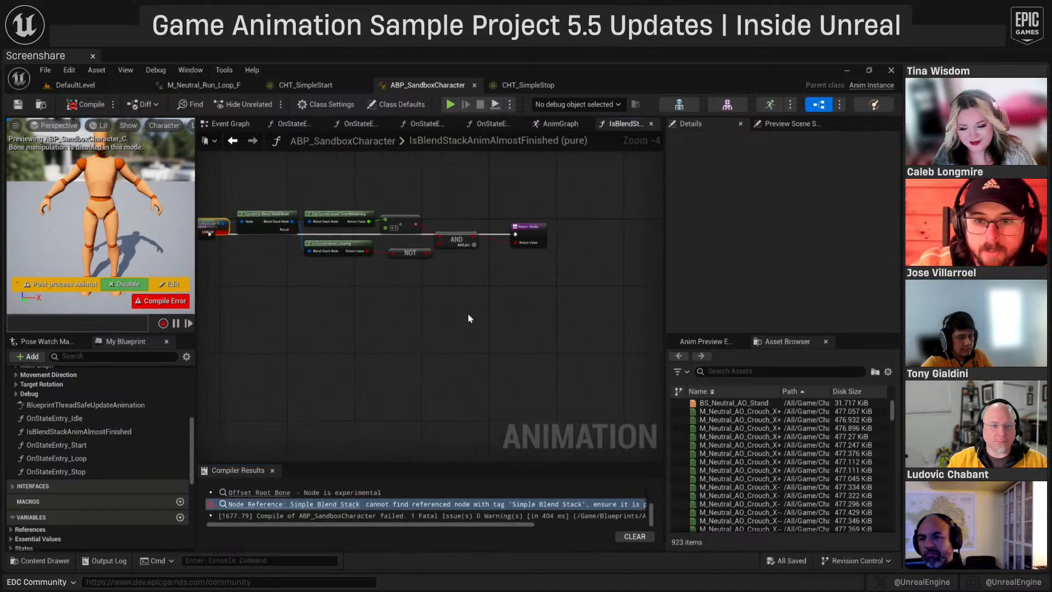
drag(547, 306, 202, 218)
key(Delete)
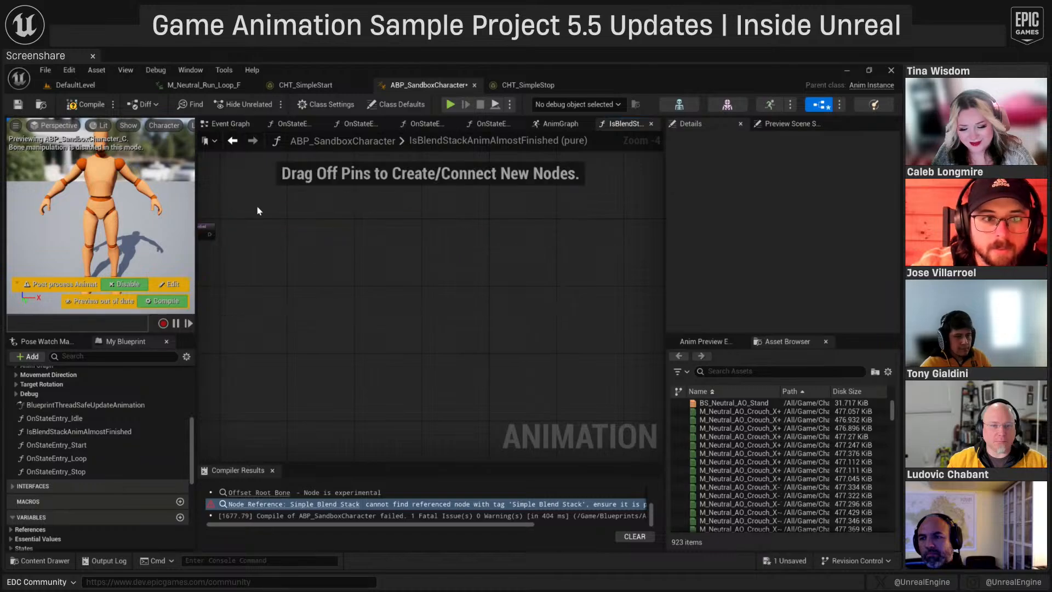
click(84, 105)
- Open the State Controller state machine in the AnimGraph and examine its idle and locomotion transition and loop states
click(233, 143)
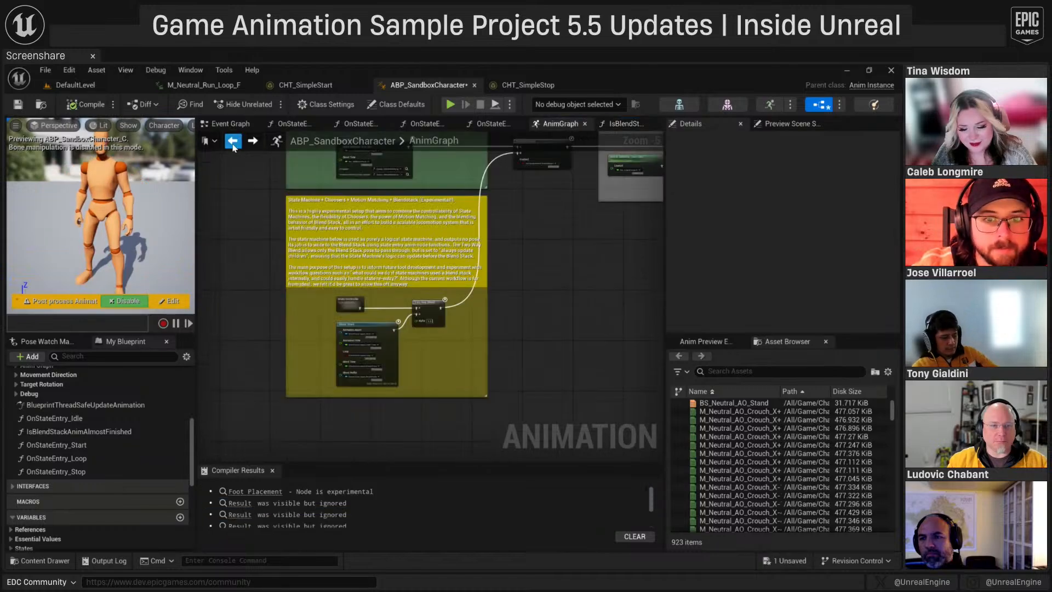
scroll(407, 329, up, 4)
right_drag(357, 295, 418, 244)
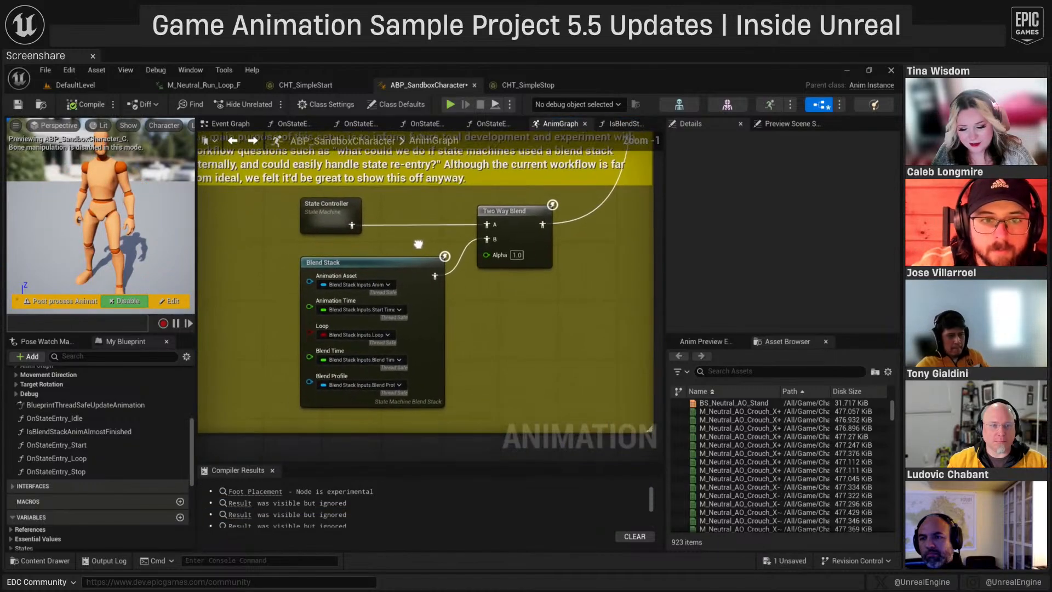
double_click(325, 218)
right_drag(401, 261, 413, 274)
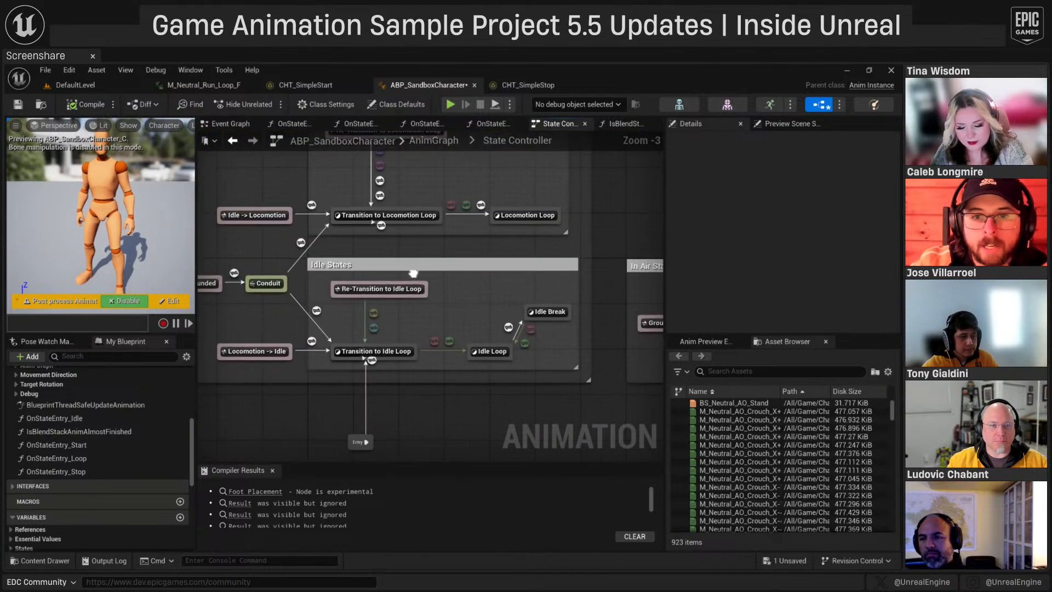
click(490, 352)
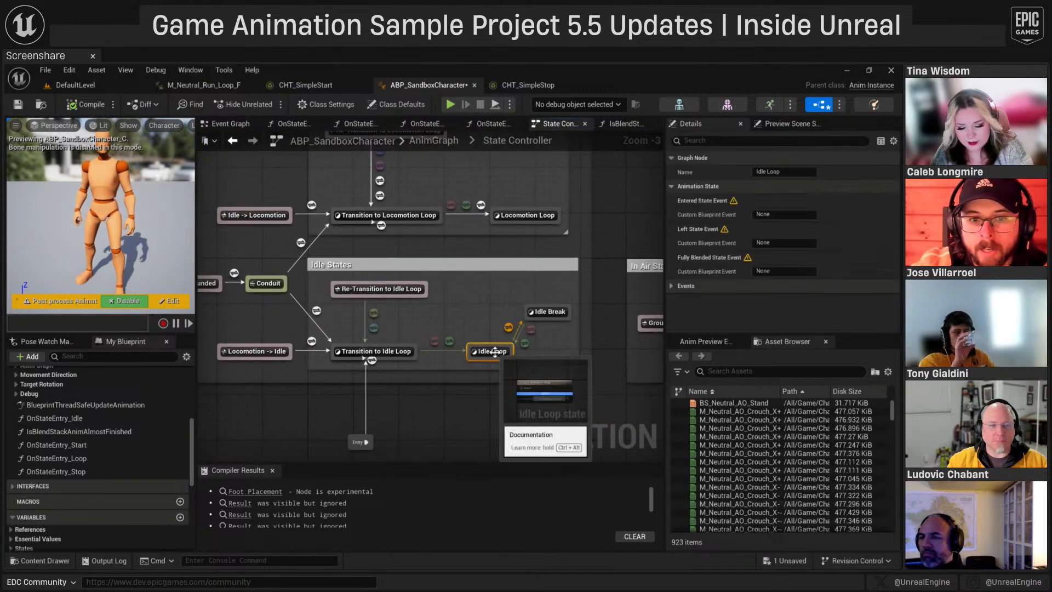
click(528, 215)
click(400, 351)
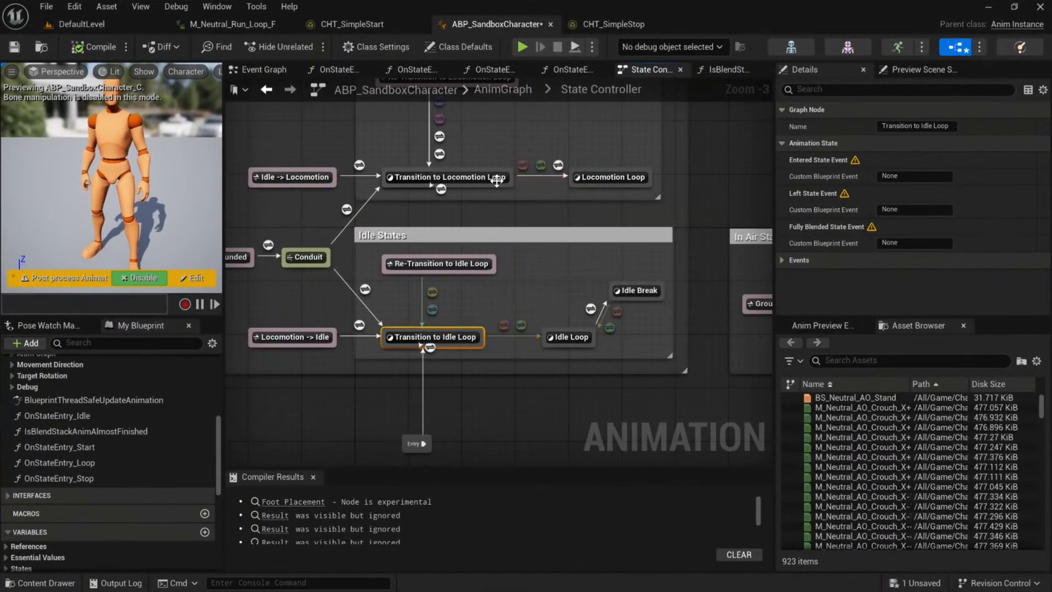
click(496, 181)
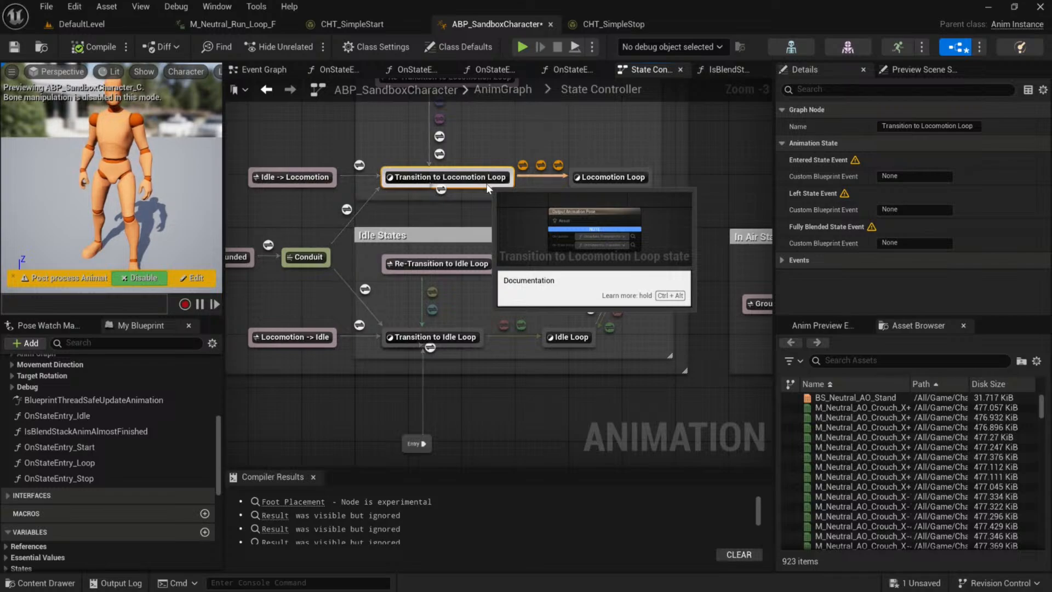
right_drag(488, 188, 492, 252)
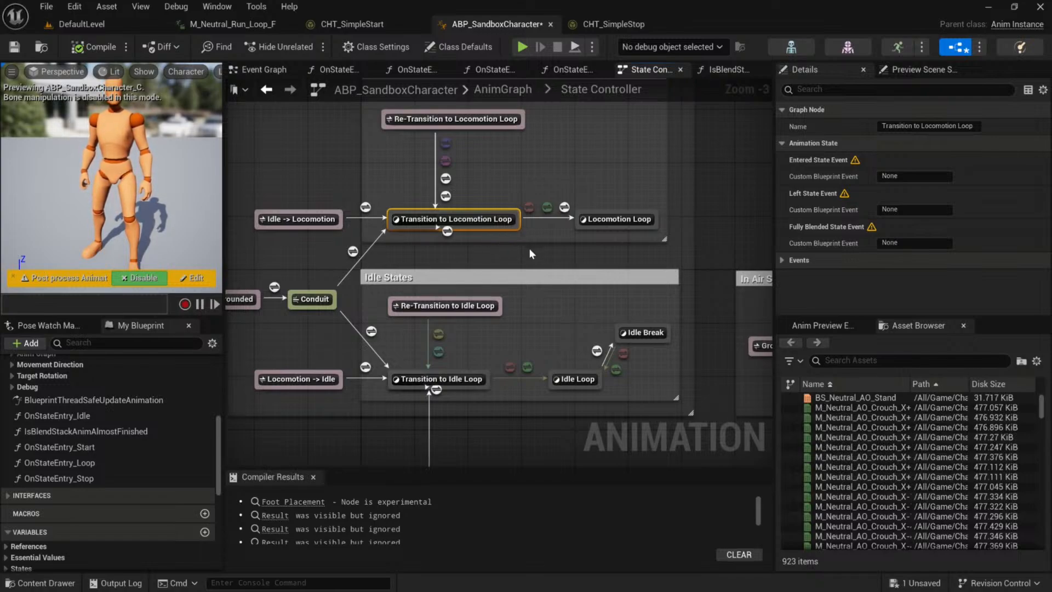
right_drag(523, 243, 546, 252)
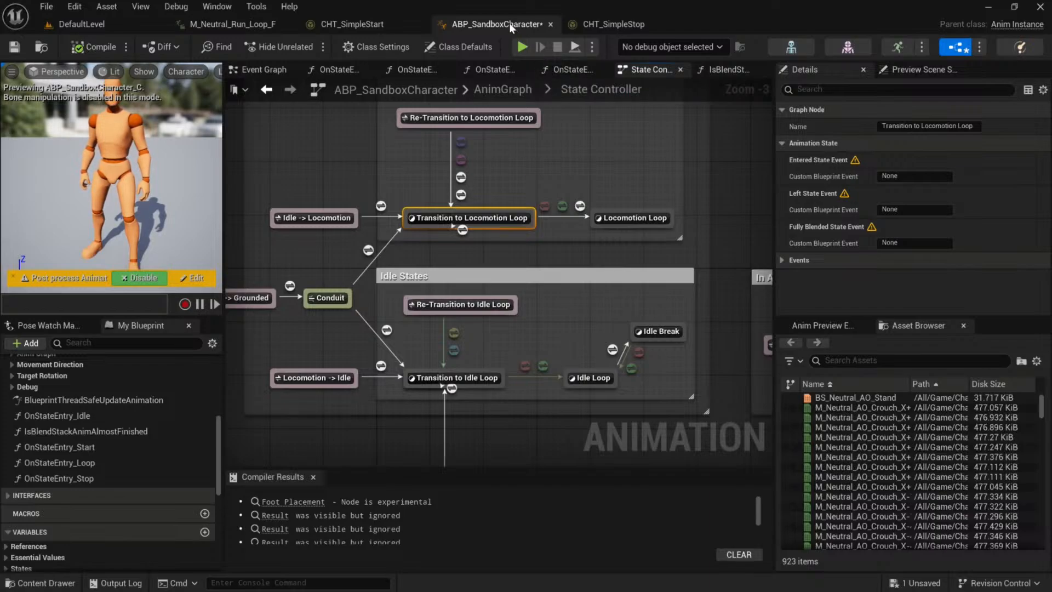
- Place ABP_SandboxCharacter in its own window side by side with the main editor, and show DefaultLevel there
drag(509, 22, 1049, 171)
click(208, 179)
click(71, 29)
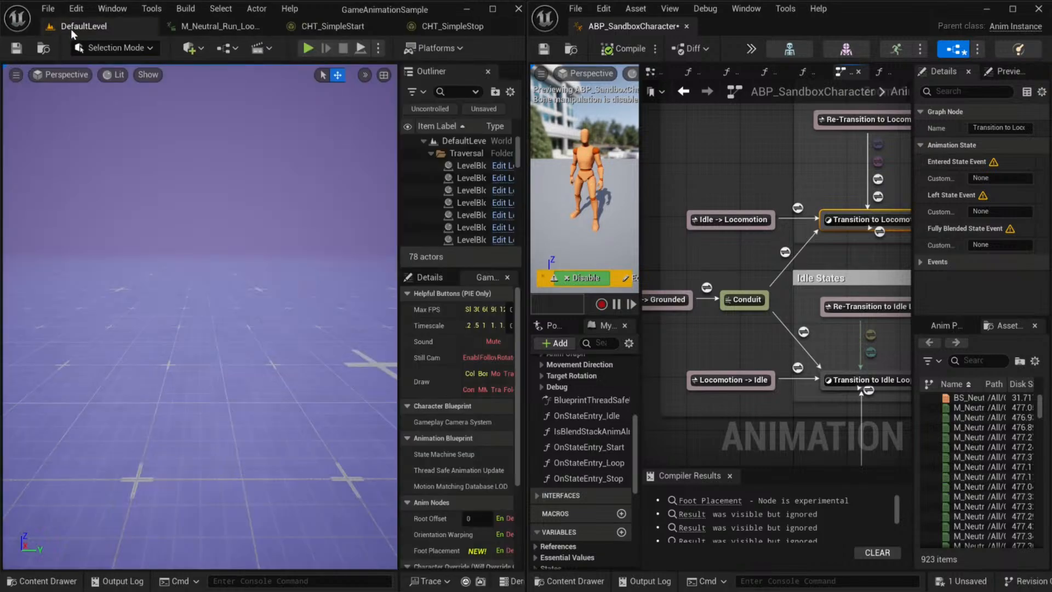
- Start playing DefaultLevel with widened side panels and the State Controller's idle and locomotion states framed in view
scroll(791, 258, down, 3)
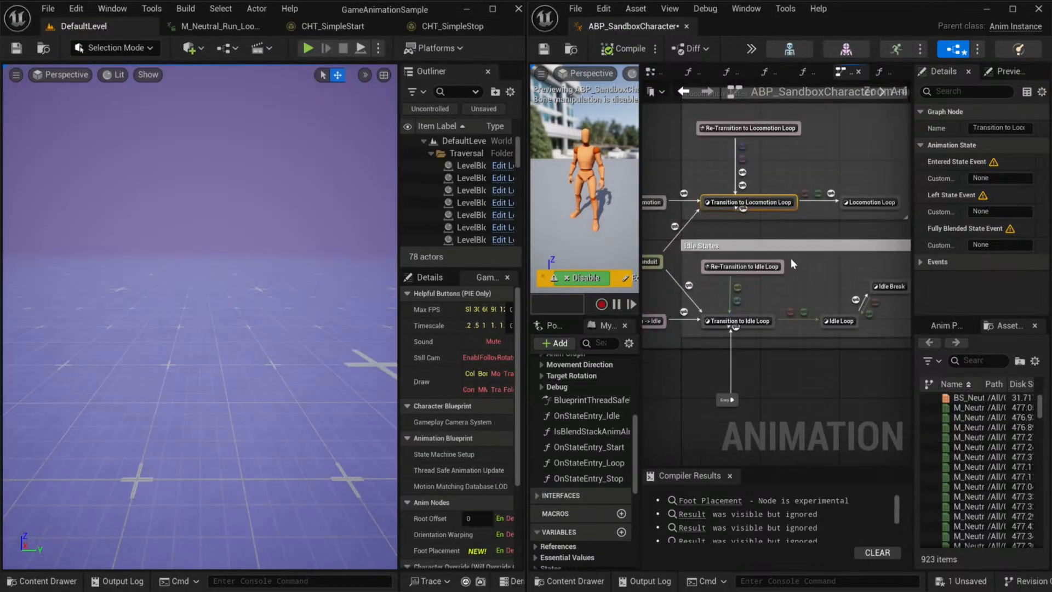
click(308, 48)
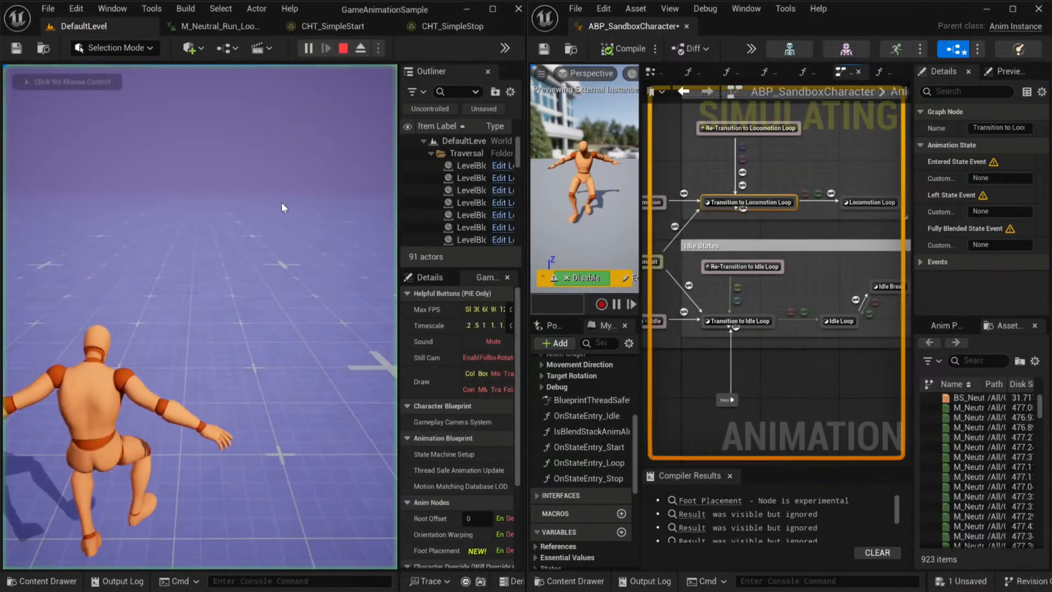
drag(399, 390, 353, 385)
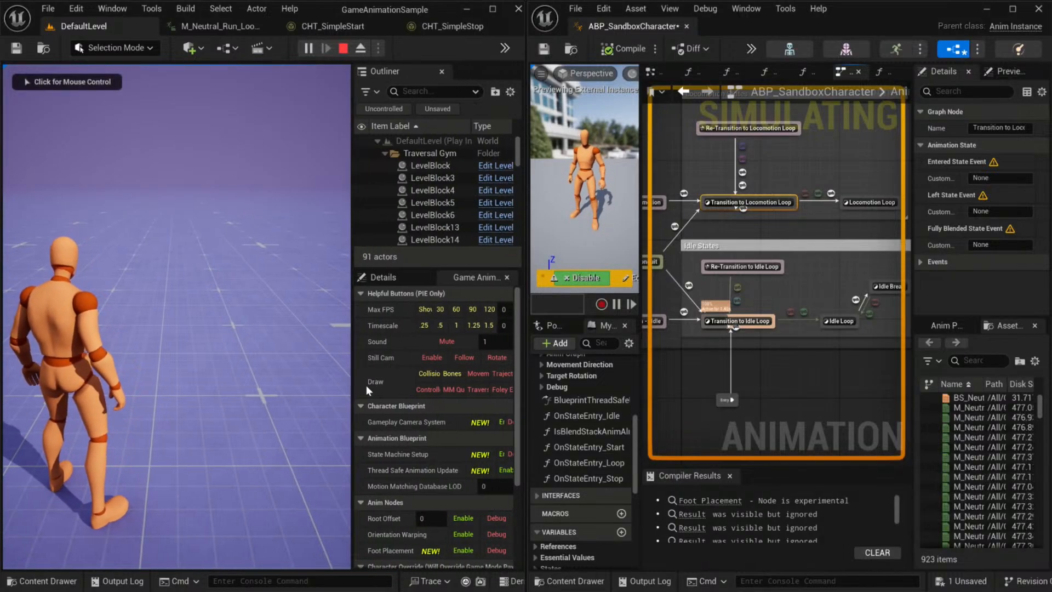
scroll(755, 374, down, 2)
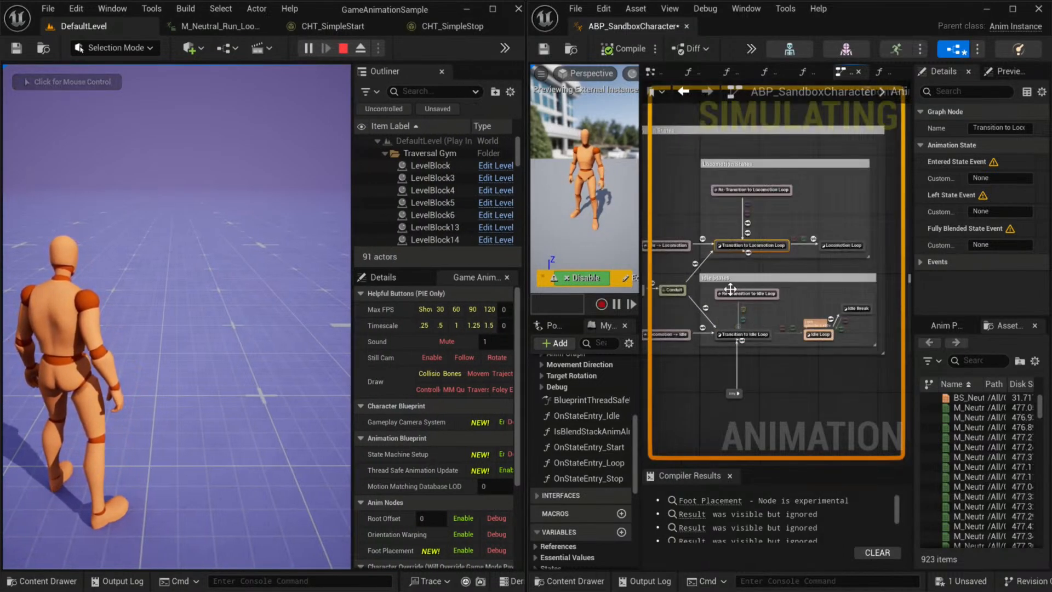
- Run and stop the character in different directions, watch which State Controller states activate, and end the play session
click(214, 399)
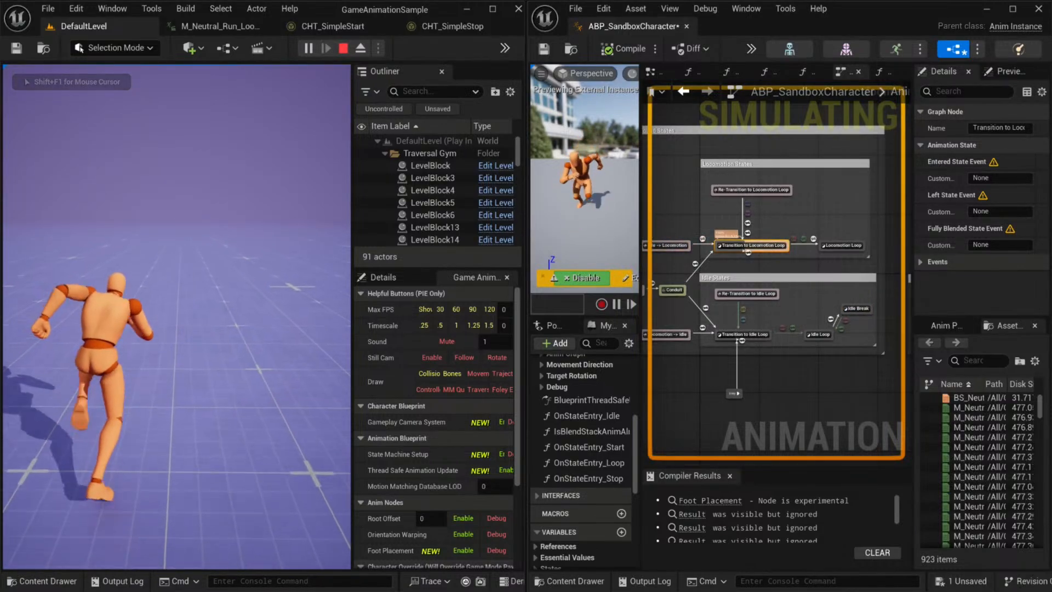
key(w)
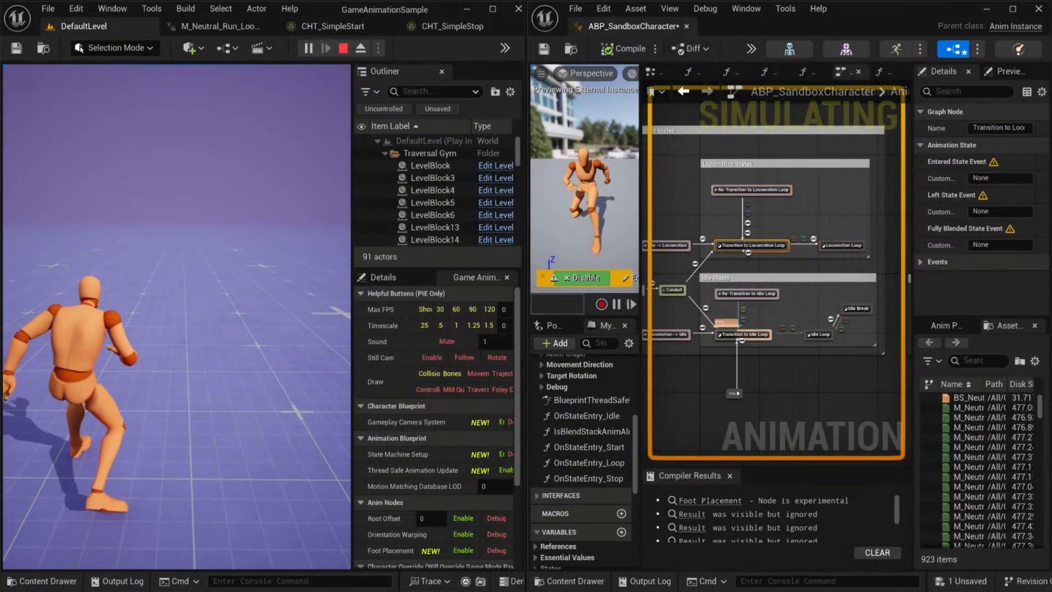
key(a)
key(d)
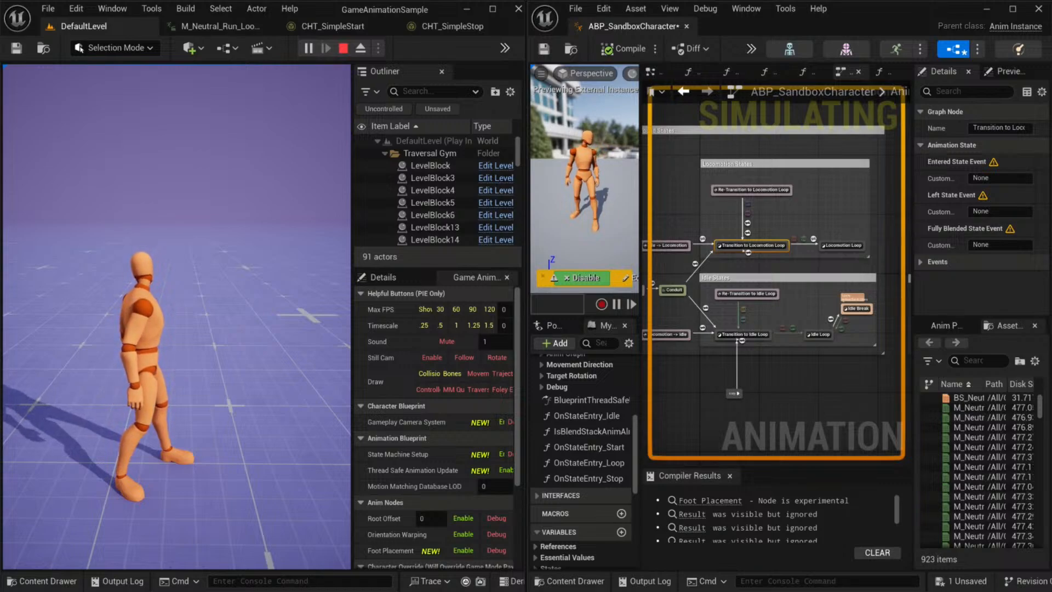
key(shift+F1)
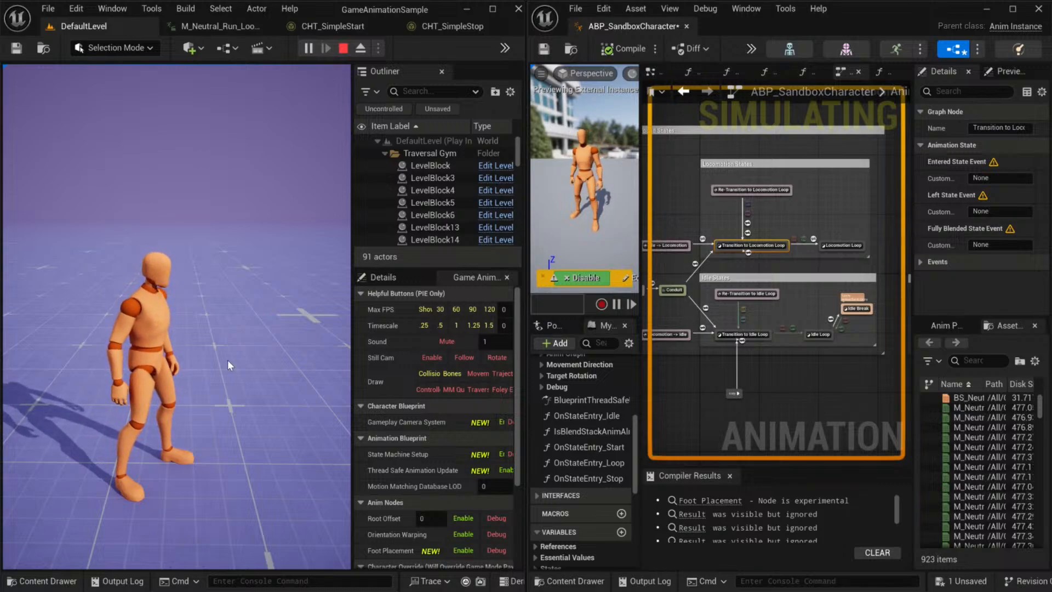
key(Escape)
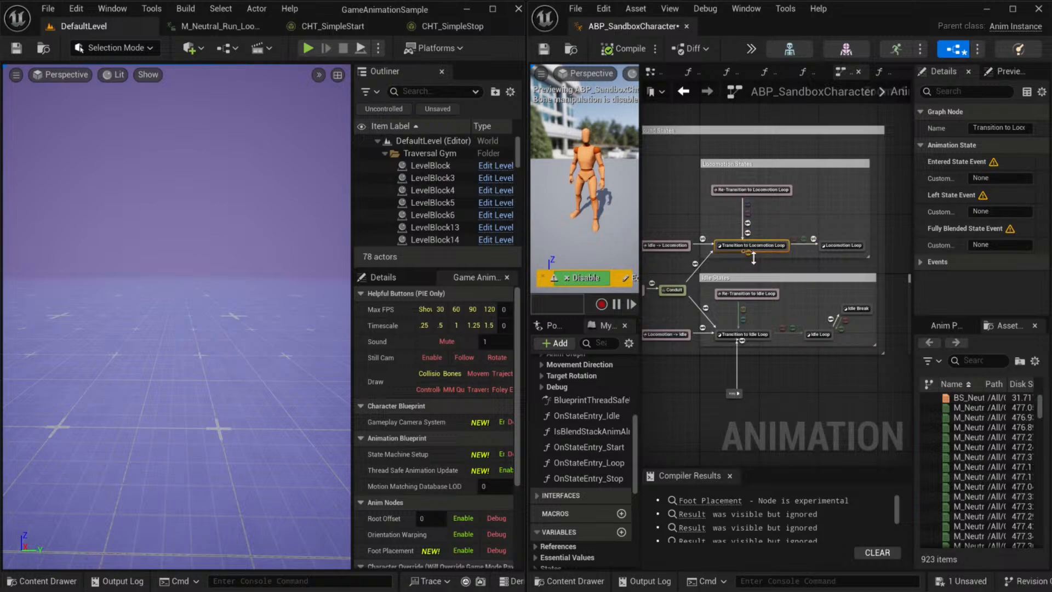
- Inspect the Transition to Locomotion Loop state's On Update function and its Set Blend Stack Anim from Chooser call, and return to the State Controller graph
double_click(767, 245)
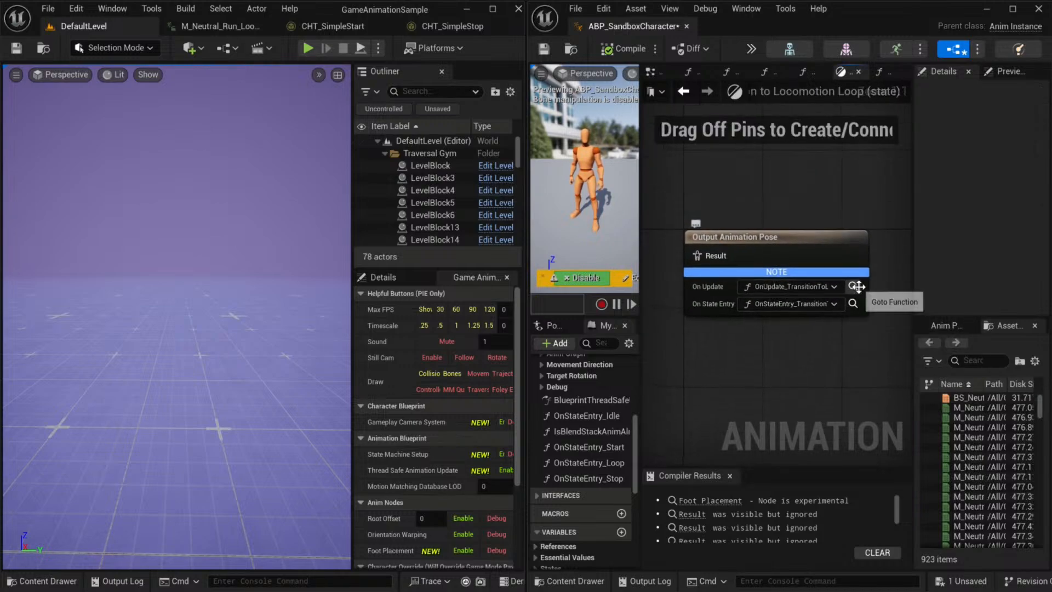
click(857, 286)
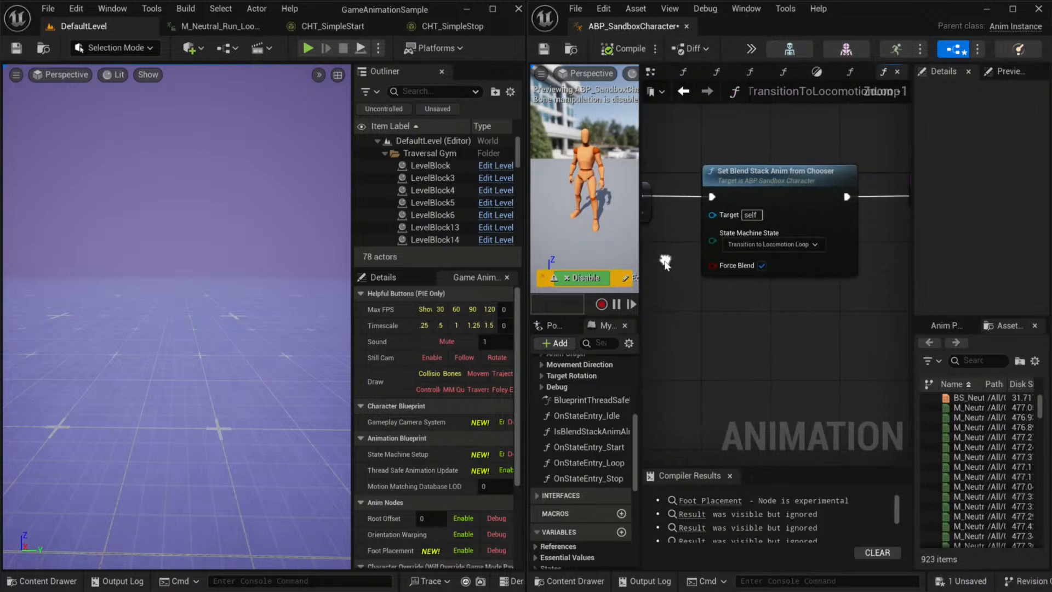
right_drag(777, 303, 787, 292)
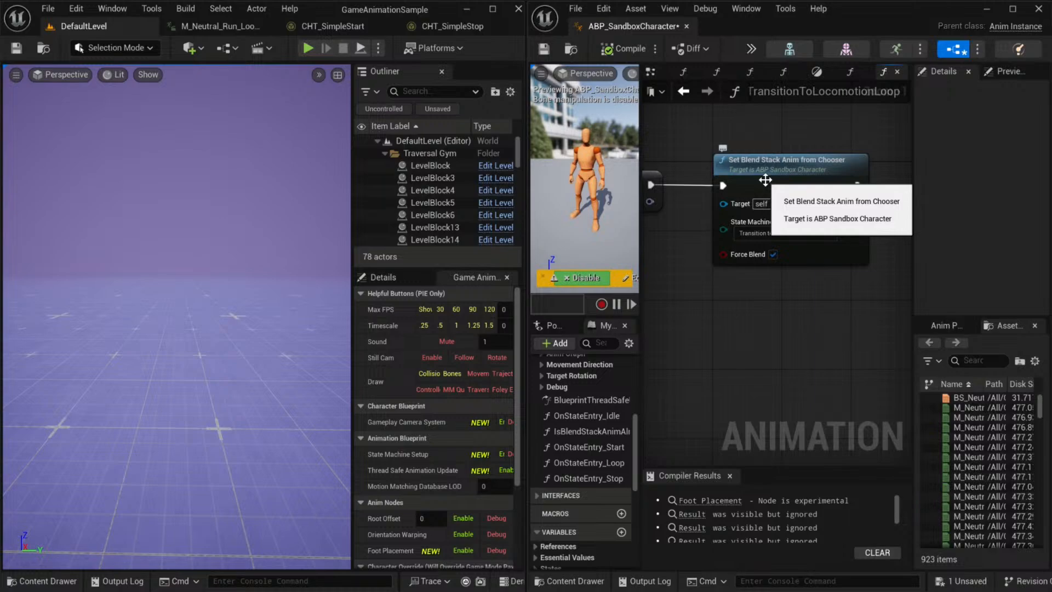
double_click(765, 179)
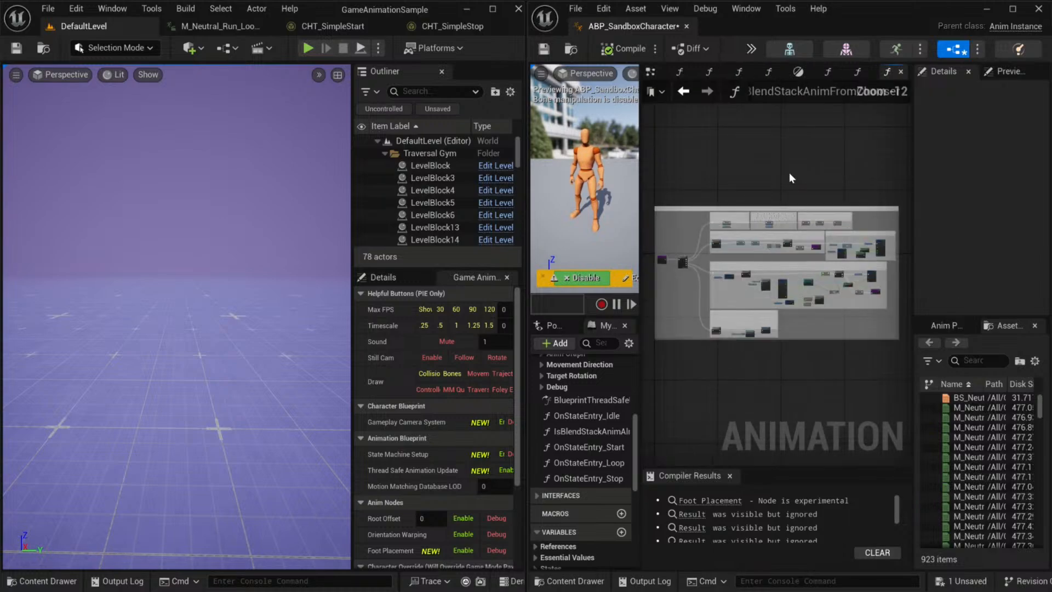
click(681, 91)
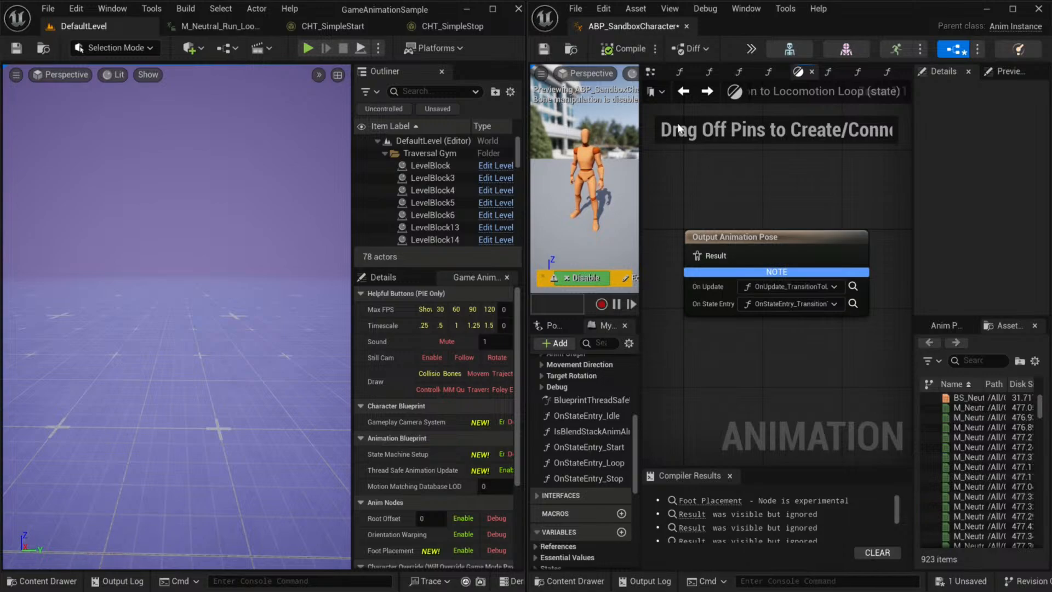
click(683, 92)
right_drag(773, 192, 743, 198)
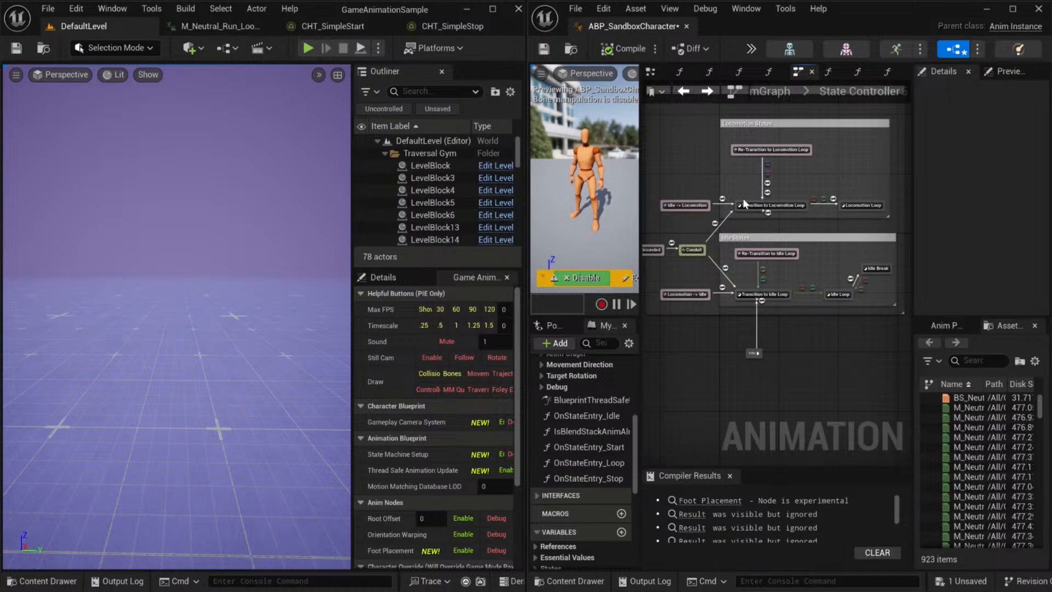
- Play DefaultLevel again, run the character with repeated direction reversals to observe locomotion re-transitions in the State Controller, and stop playing
click(307, 47)
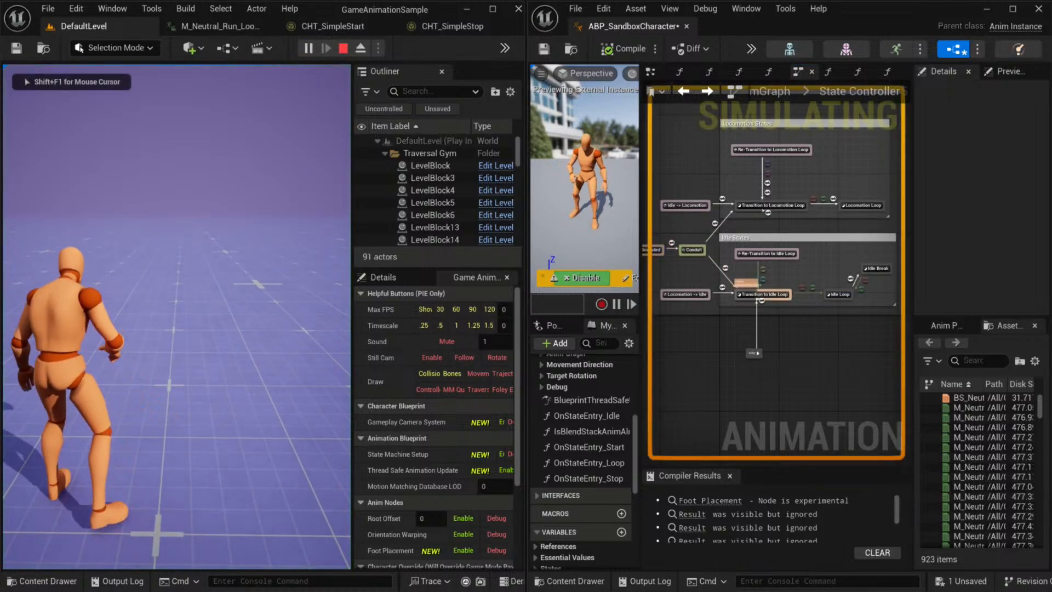
key(shift+F1)
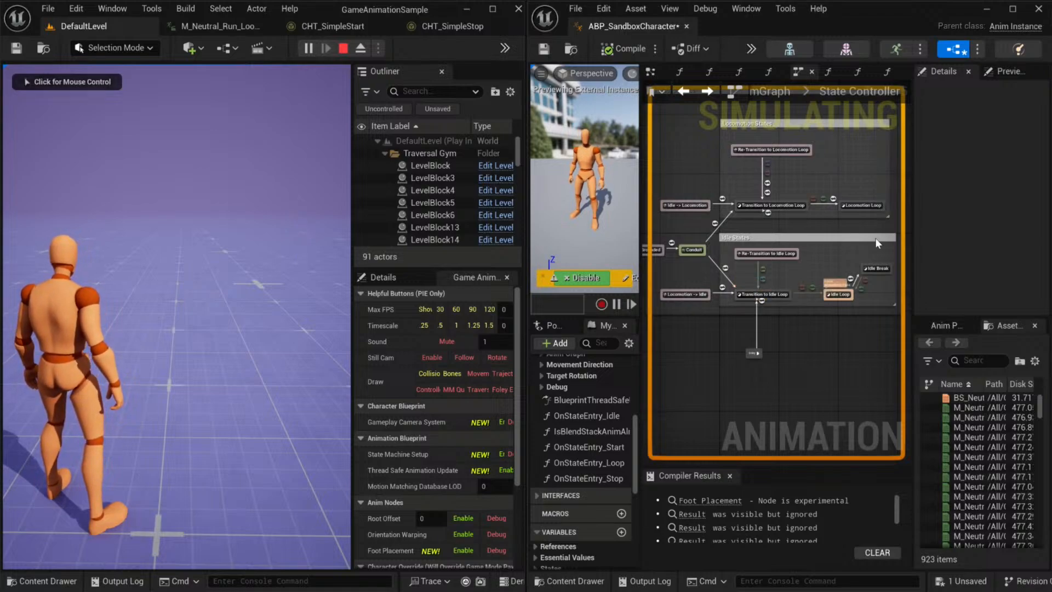
click(296, 365)
key(a)
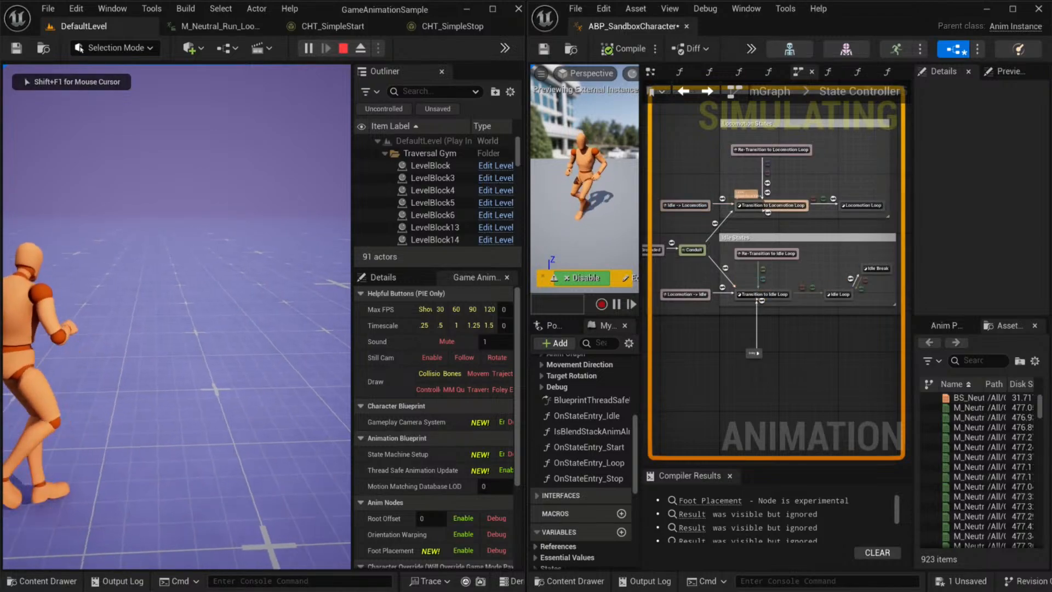
key(w)
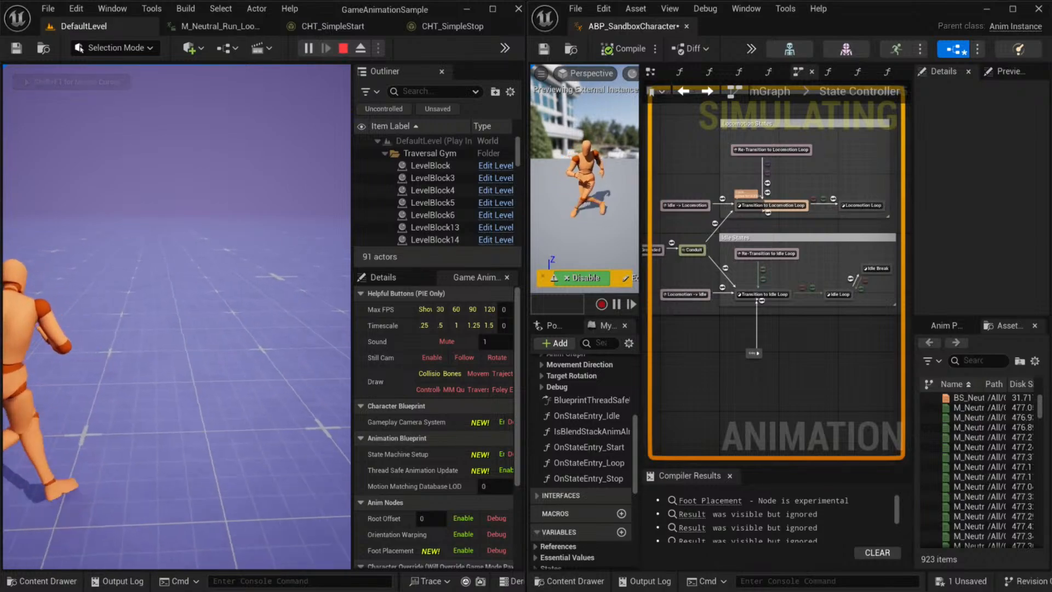
key(w)
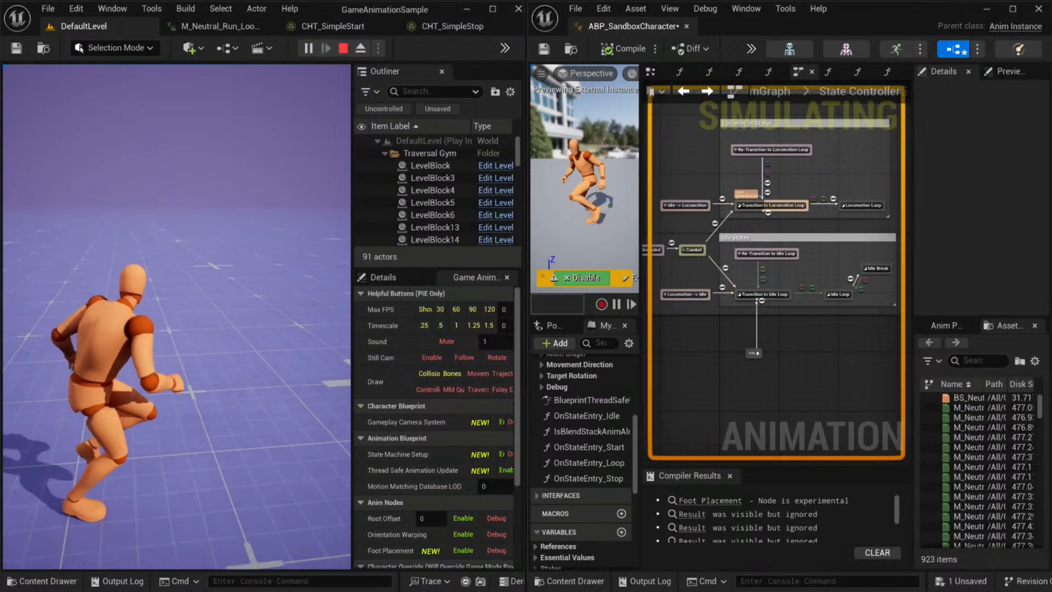
key(s)
key(w)
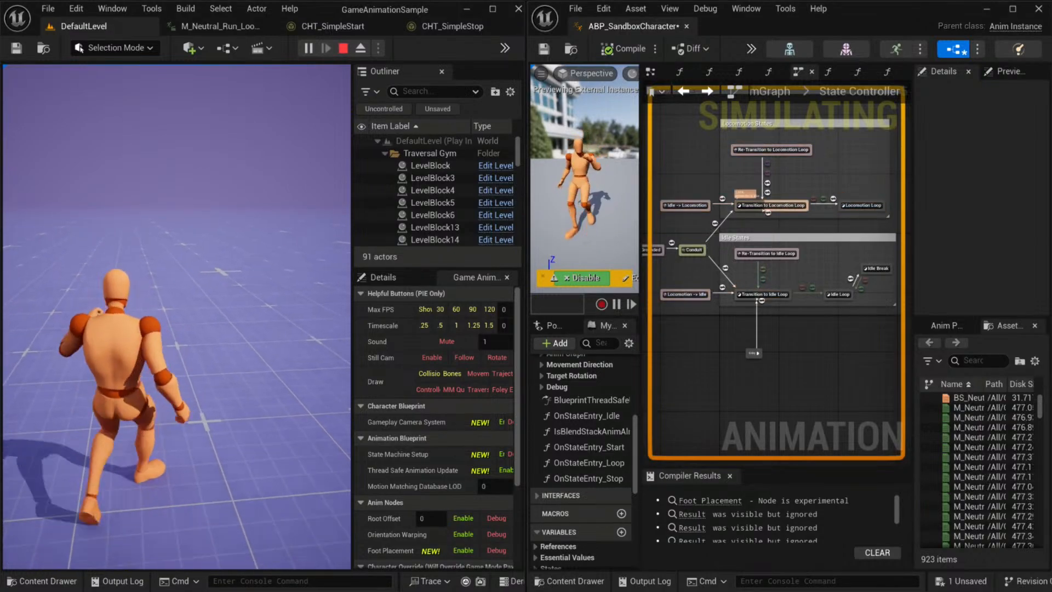
key(s)
key(w)
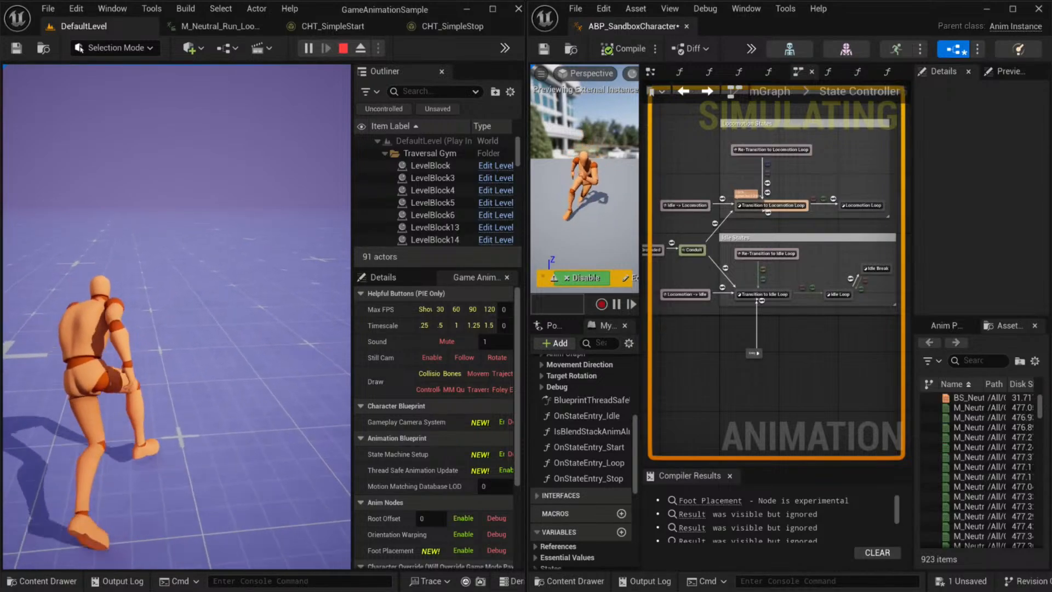
key(Escape)
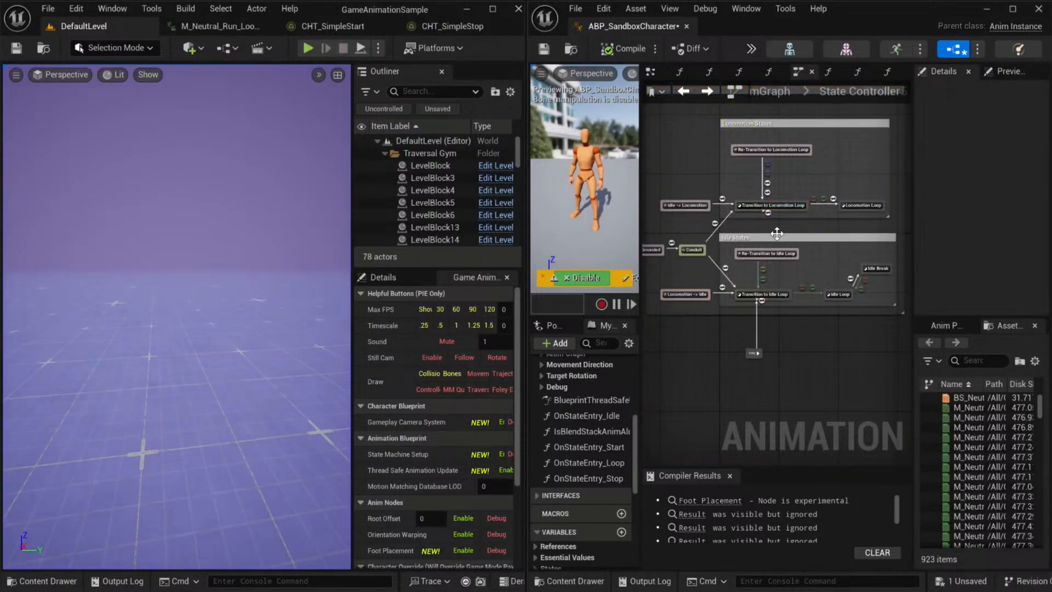
- Examine the Transition and Re-Transition to Locomotion Loop states and the transitions connecting them
right_drag(785, 212, 780, 238)
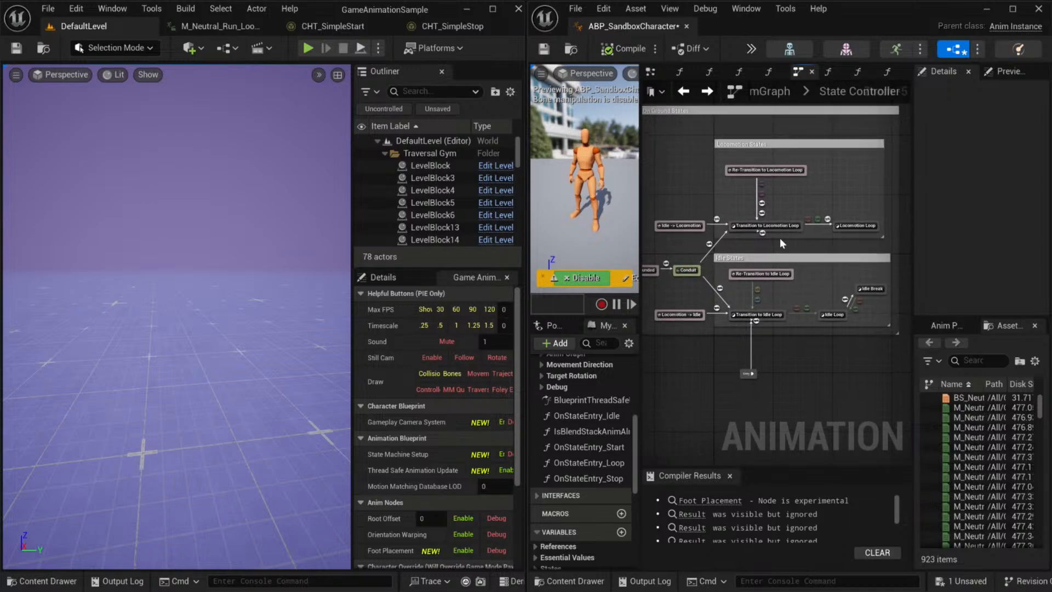
scroll(780, 238, up, 2)
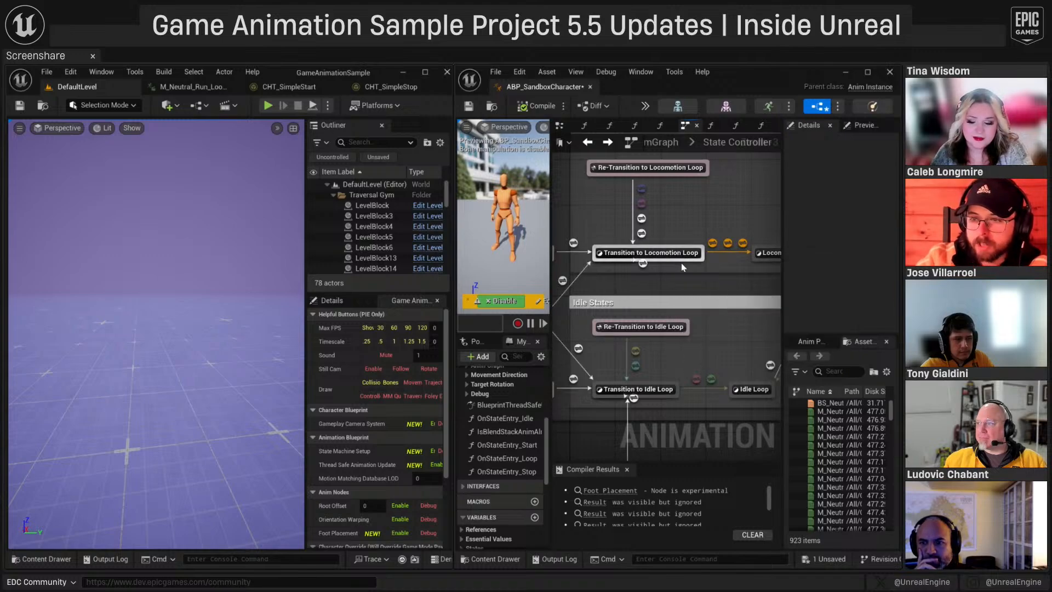
mouse_move(686, 263)
right_down()
mouse_move(678, 249)
mouse_move(671, 267)
right_up()
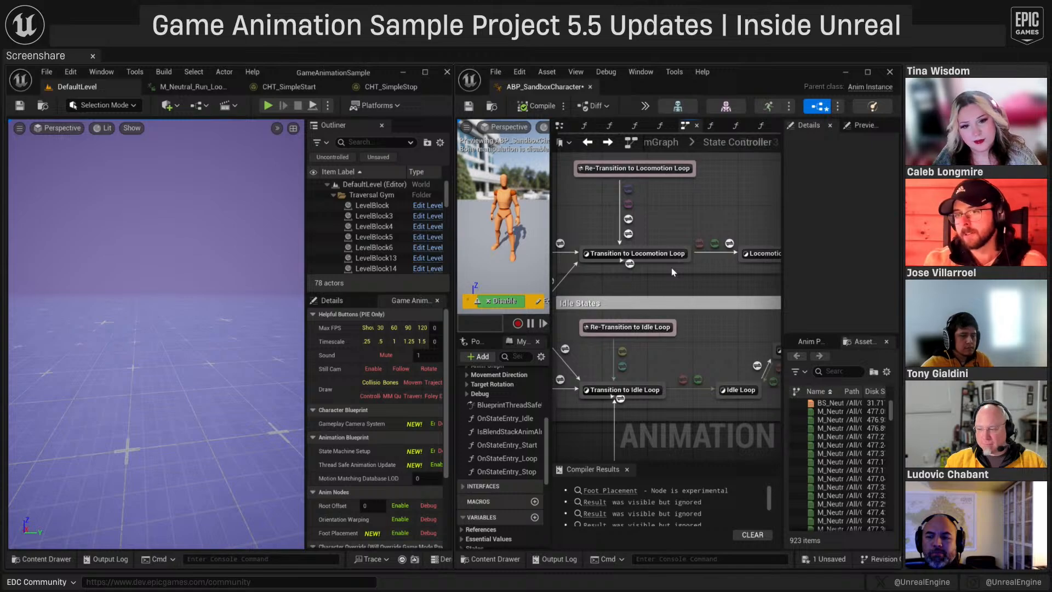
right_drag(672, 267, 679, 239)
mouse_move(680, 240)
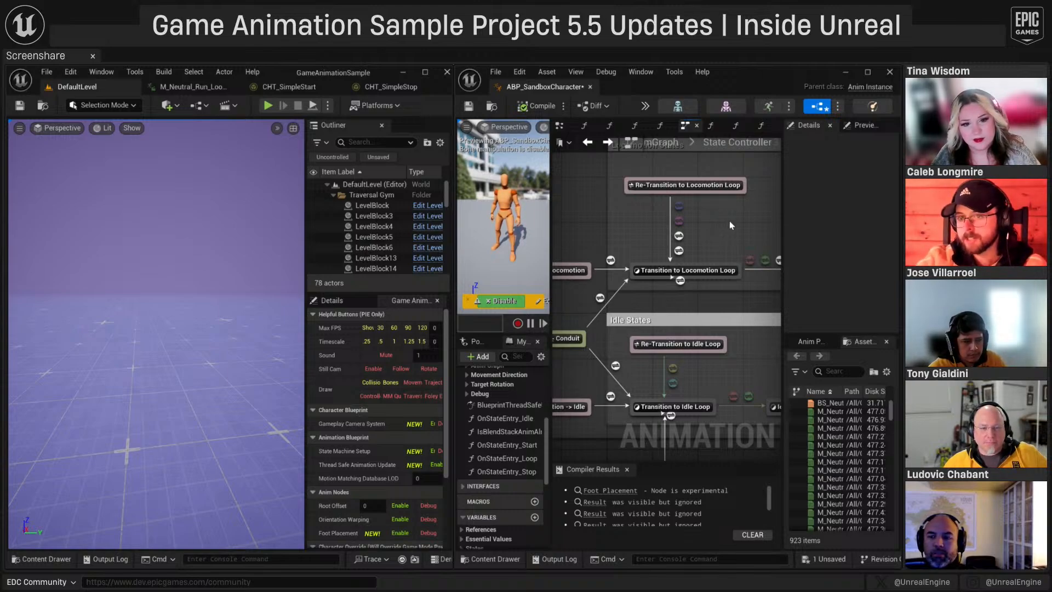
right_drag(729, 225, 675, 214)
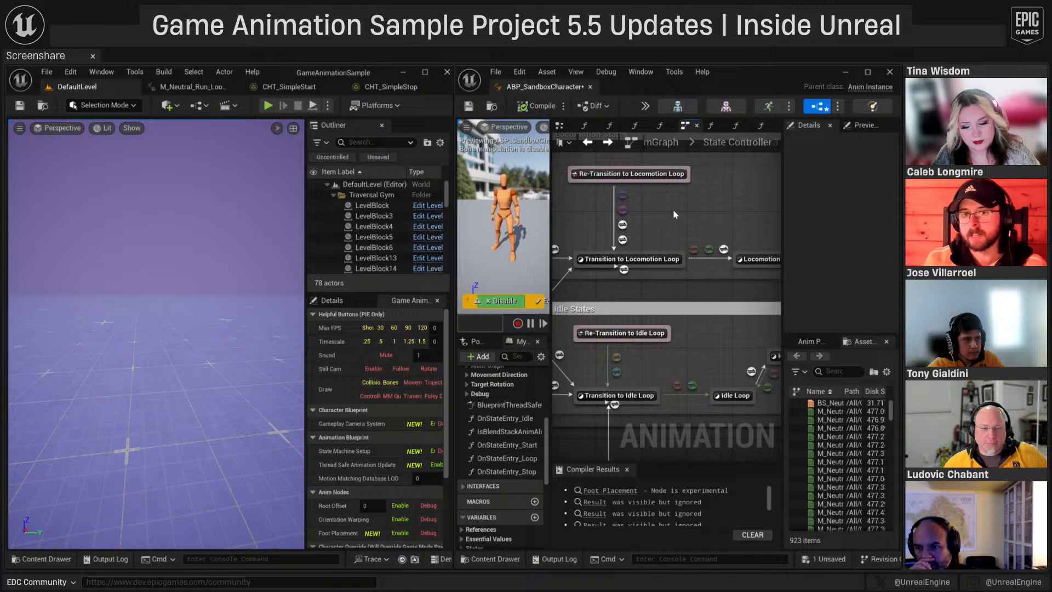
right_drag(673, 267, 703, 248)
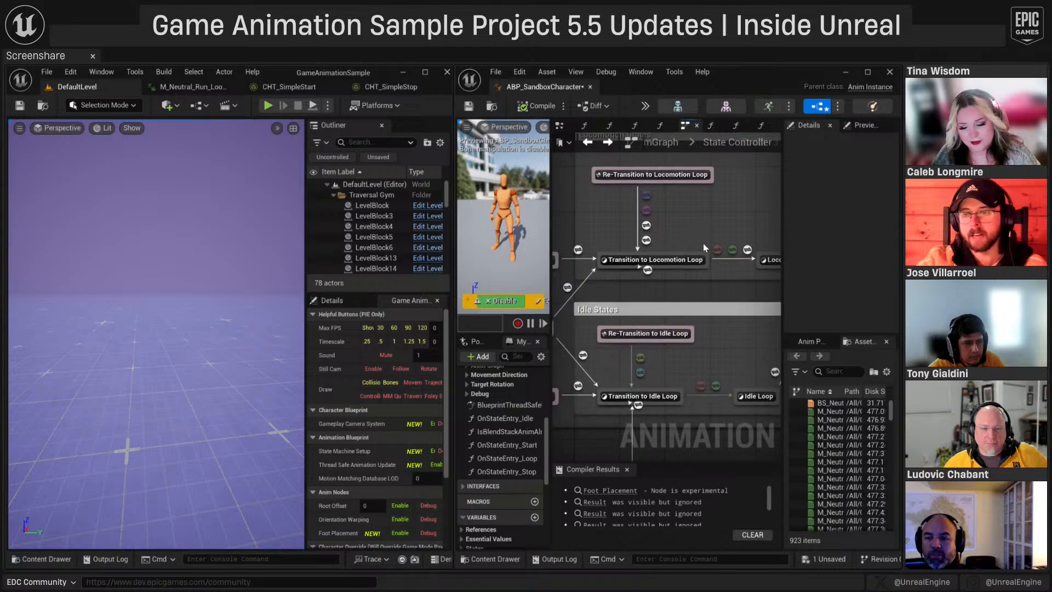